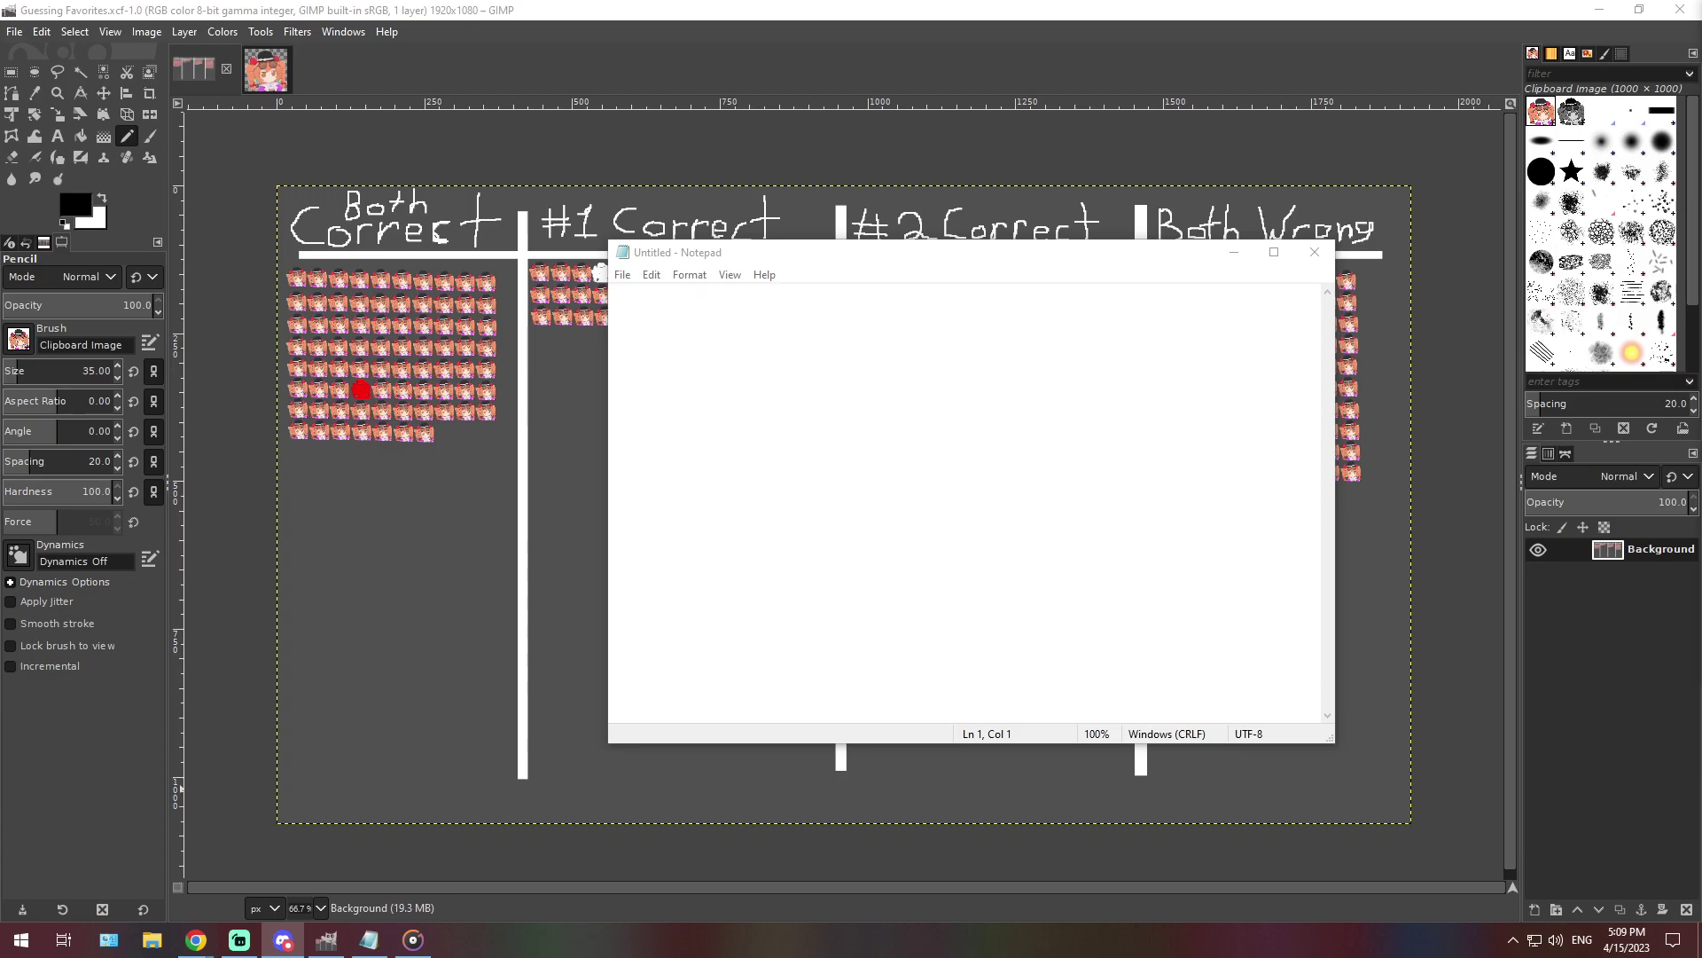
Write the description beginning "My favorite character mostly tries to avoid them if at all possible" in the blank Notepad note
left_click(369, 940)
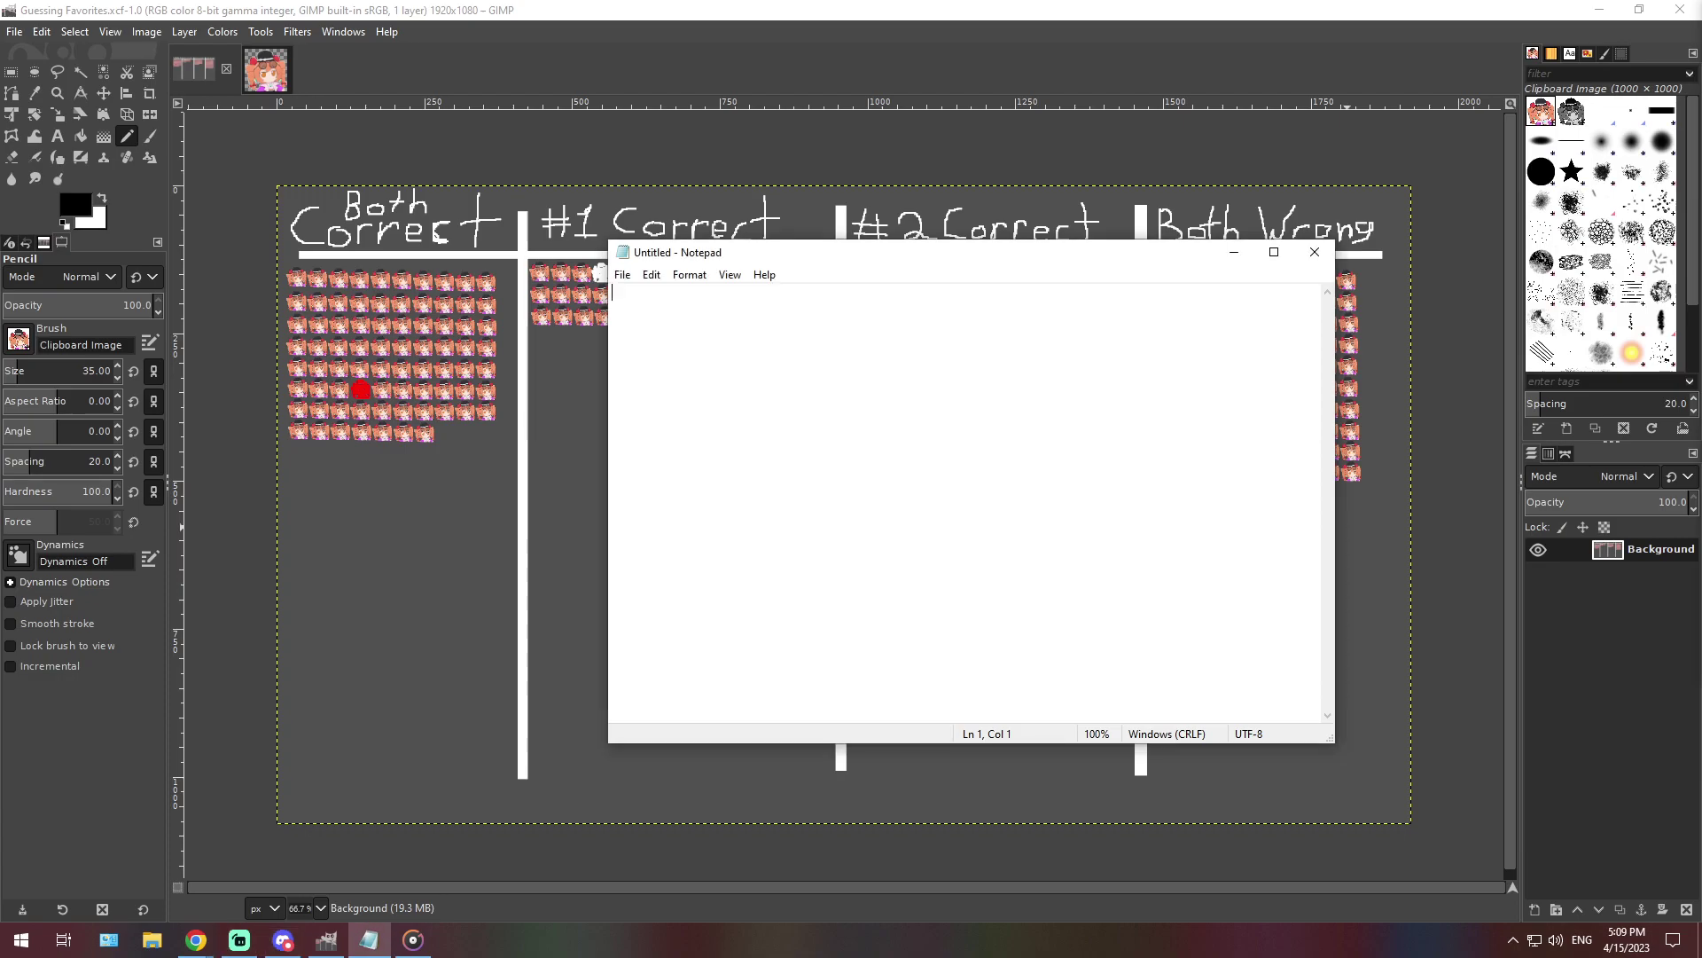
type("My favorite character mostly tries to avoid them if at all possible,  less so out of fear and more so due to just how secretive they is and the nature of what they hide. They probably wouldn't like each eachother even without that anyways.")
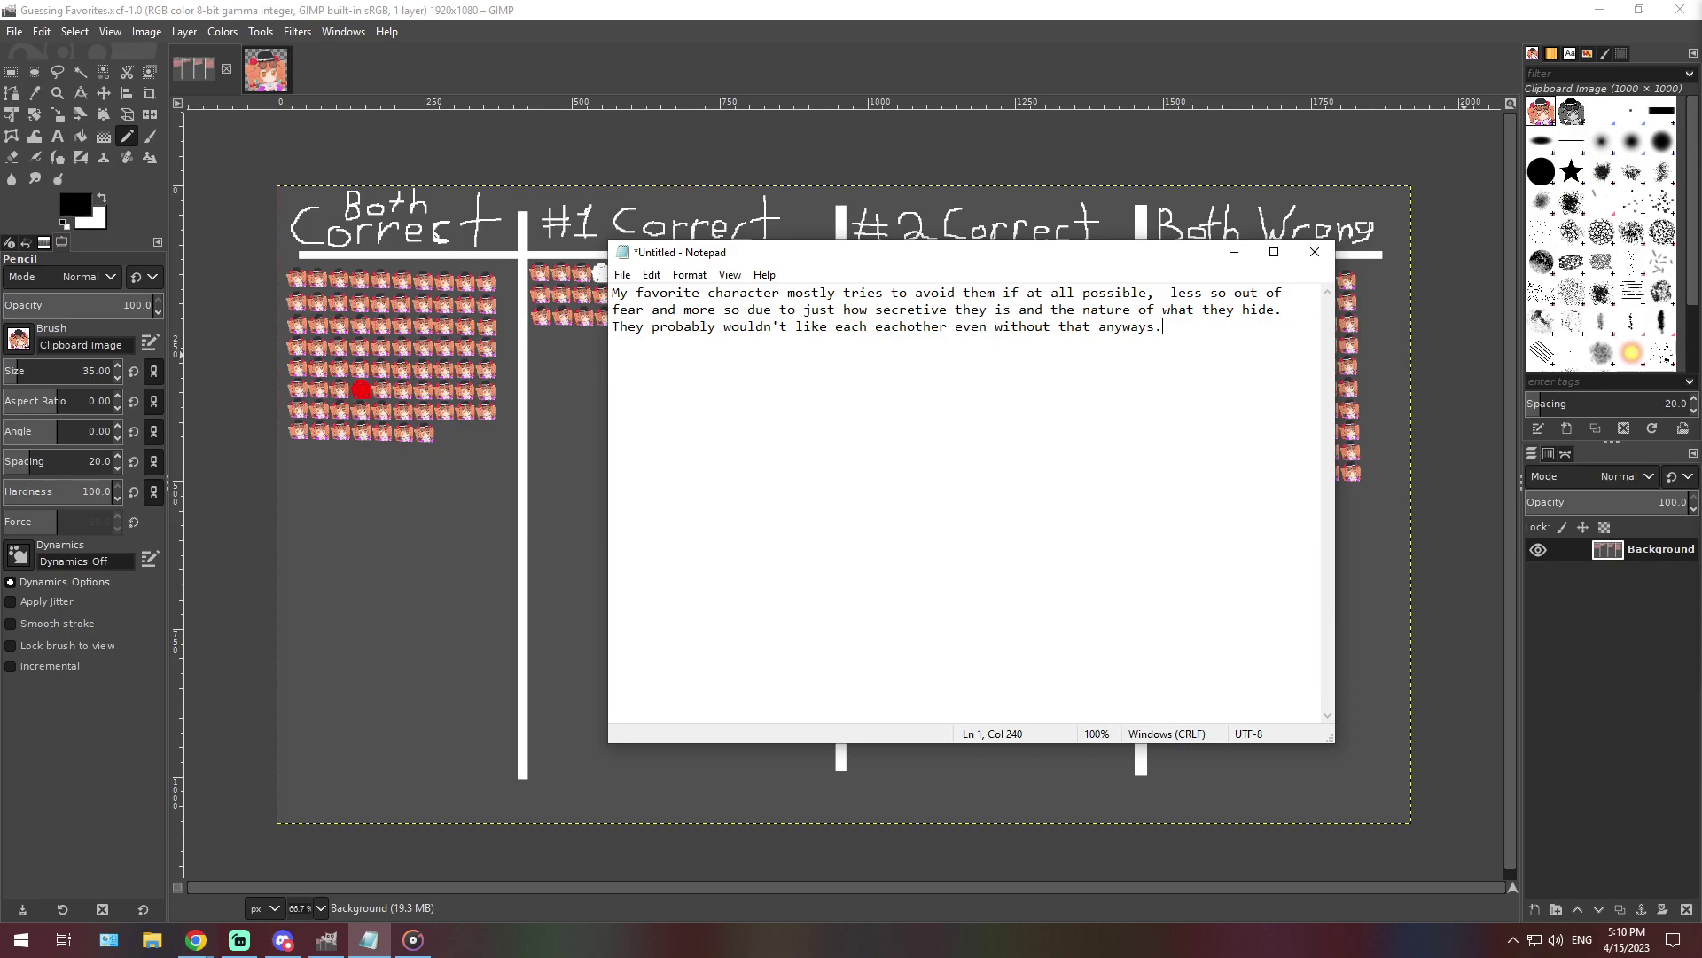
key("alt+Tab")
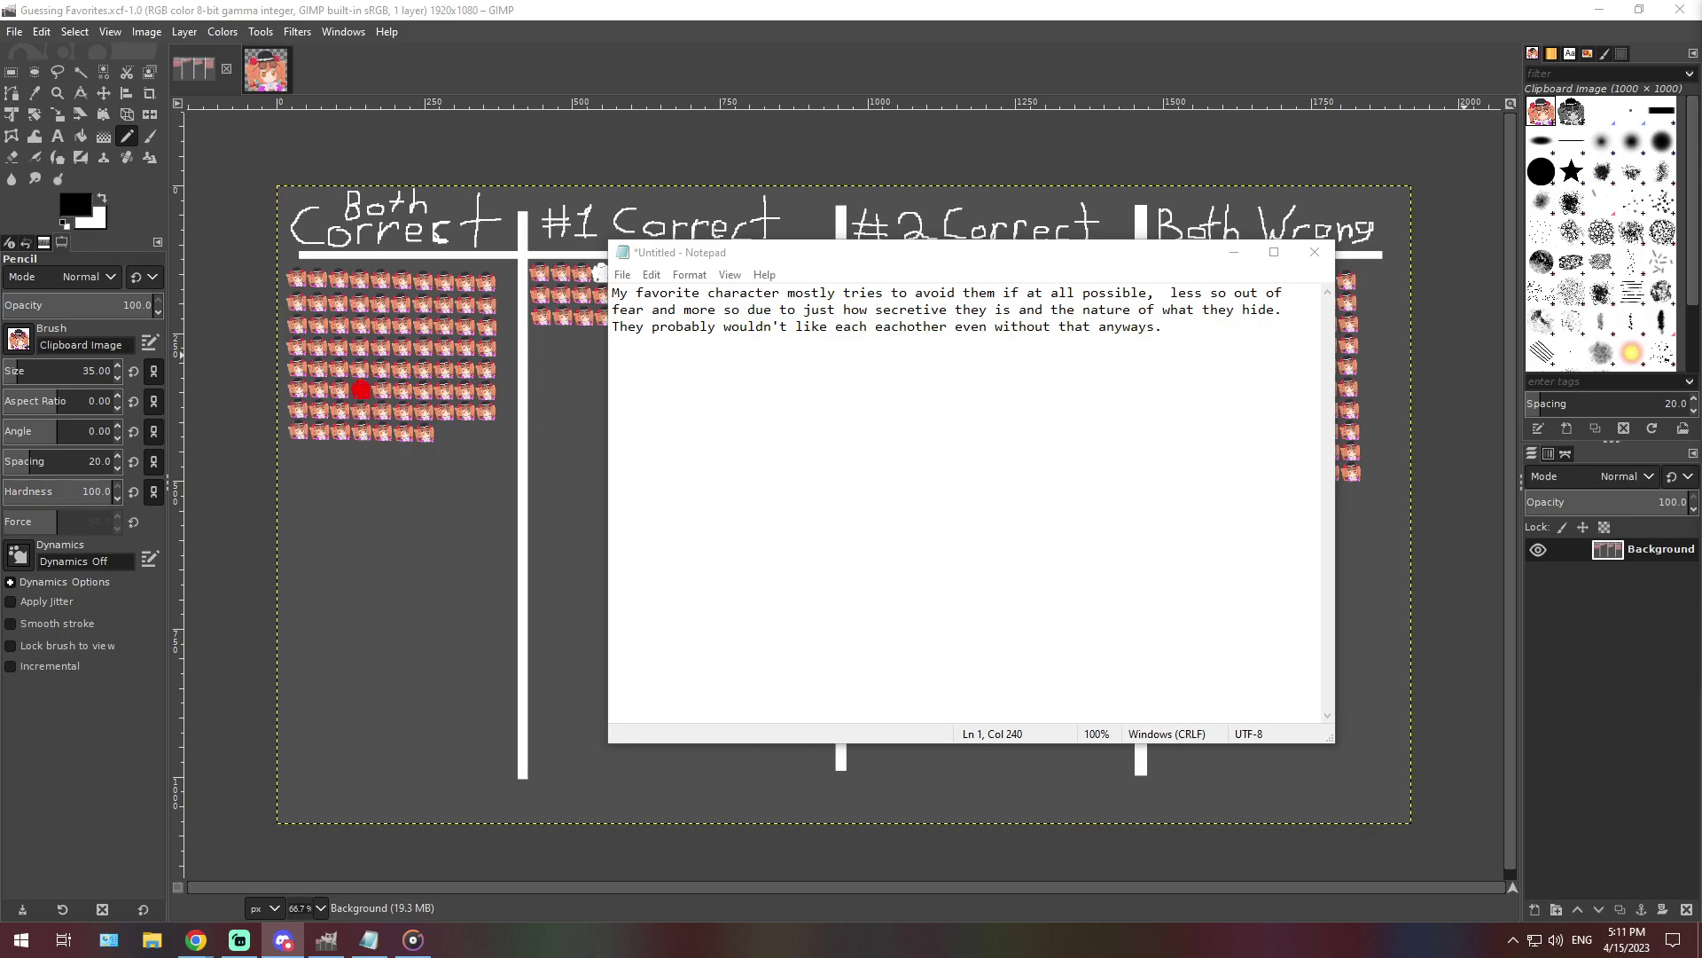
Switch to GIMP and stamp the eighth portrait in the last row of the Both Correct column with the Pencil tool
left_click(326, 939)
left_click(320, 907)
left_click(310, 763)
left_click_drag(846, 887, 359, 887)
scroll(886, 656, "up", 5)
scroll(931, 665, "down", 2)
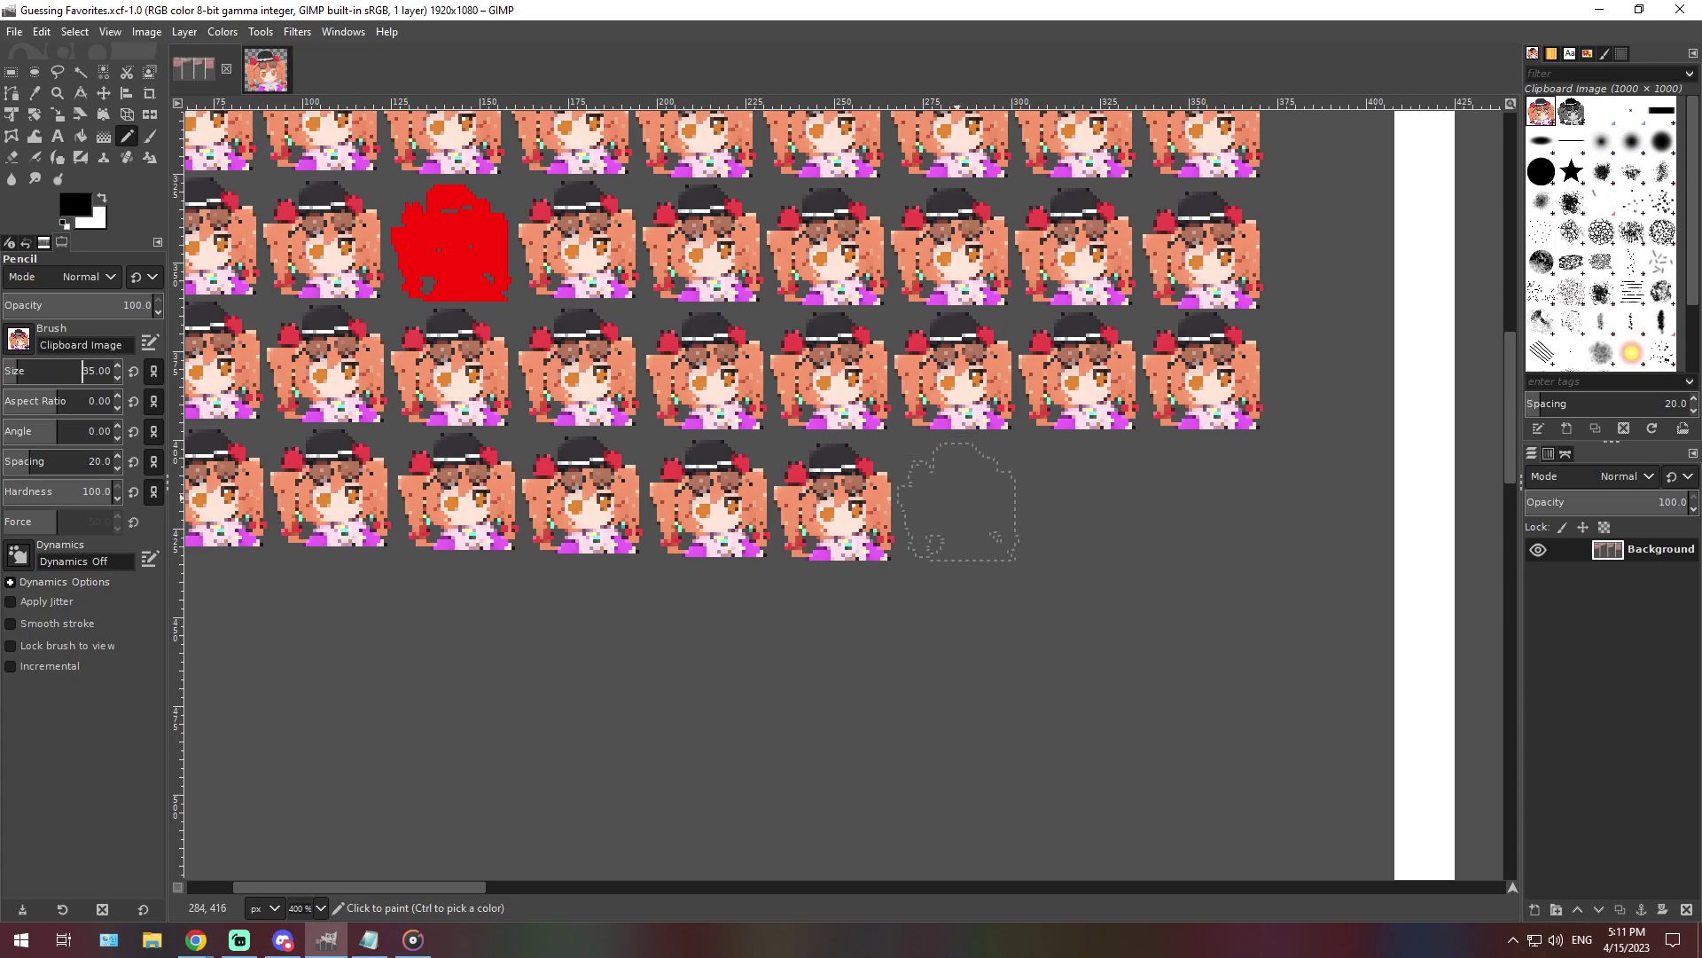
left_click(958, 501)
left_click(320, 908)
left_click(311, 823)
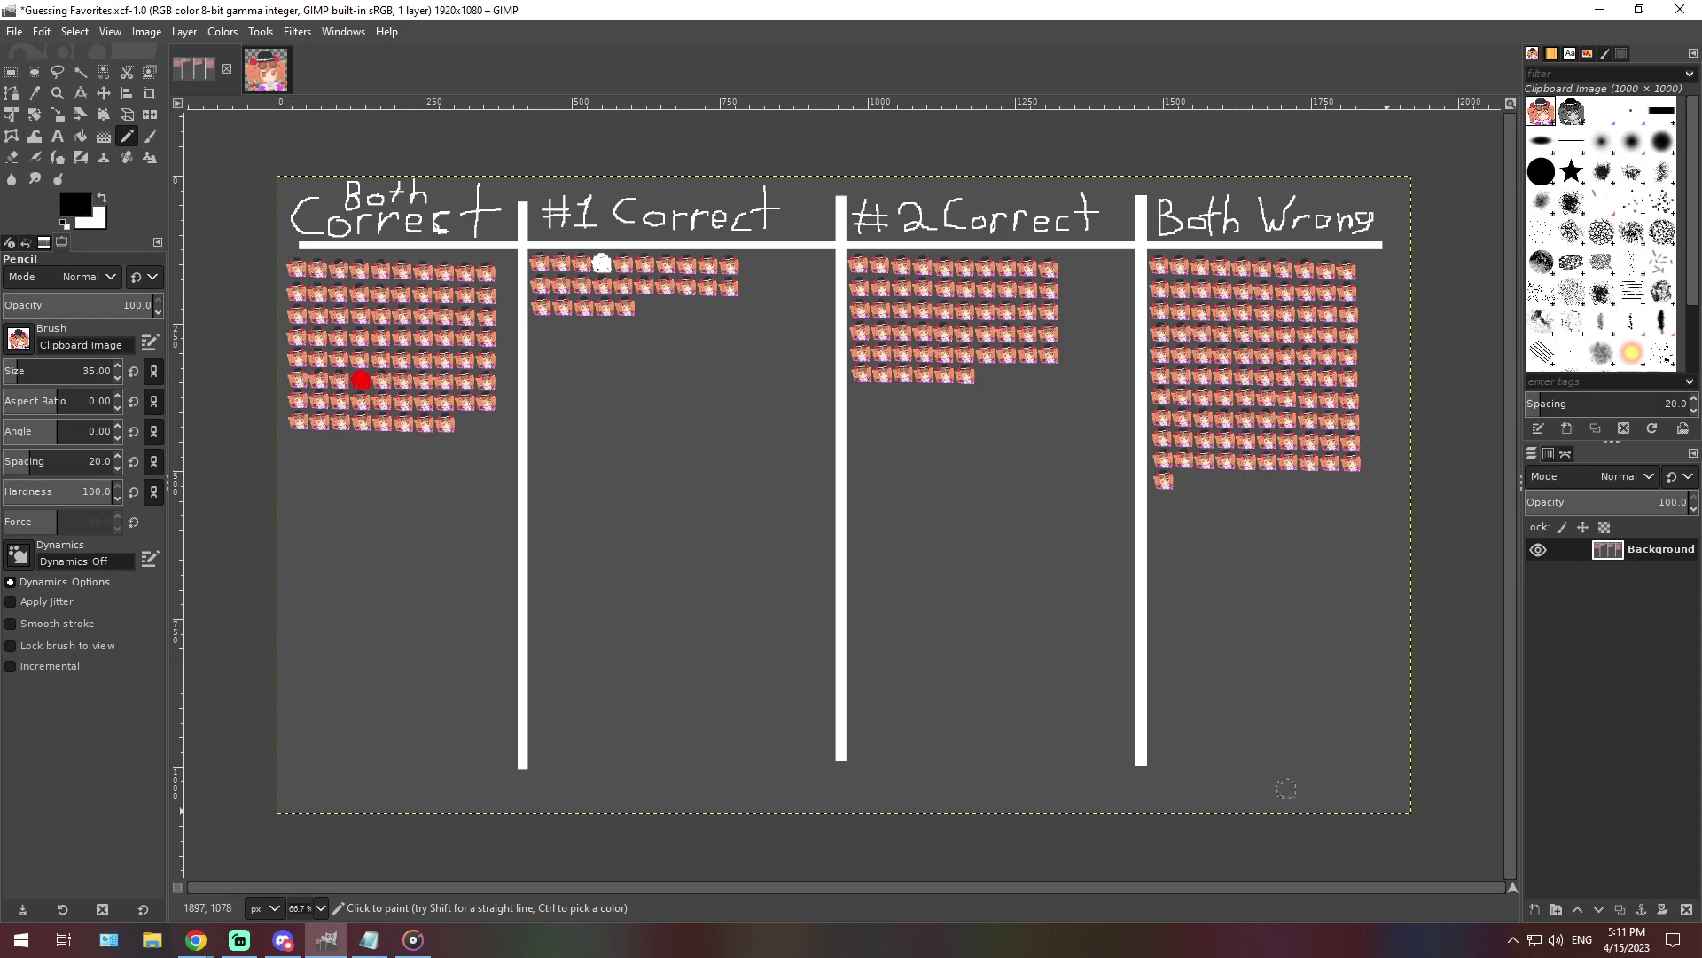
Replace the Notepad text with the description beginning "If both characters were to travel together by vehicle" and ending with the other not having to "cheat"
key("alt+Tab")
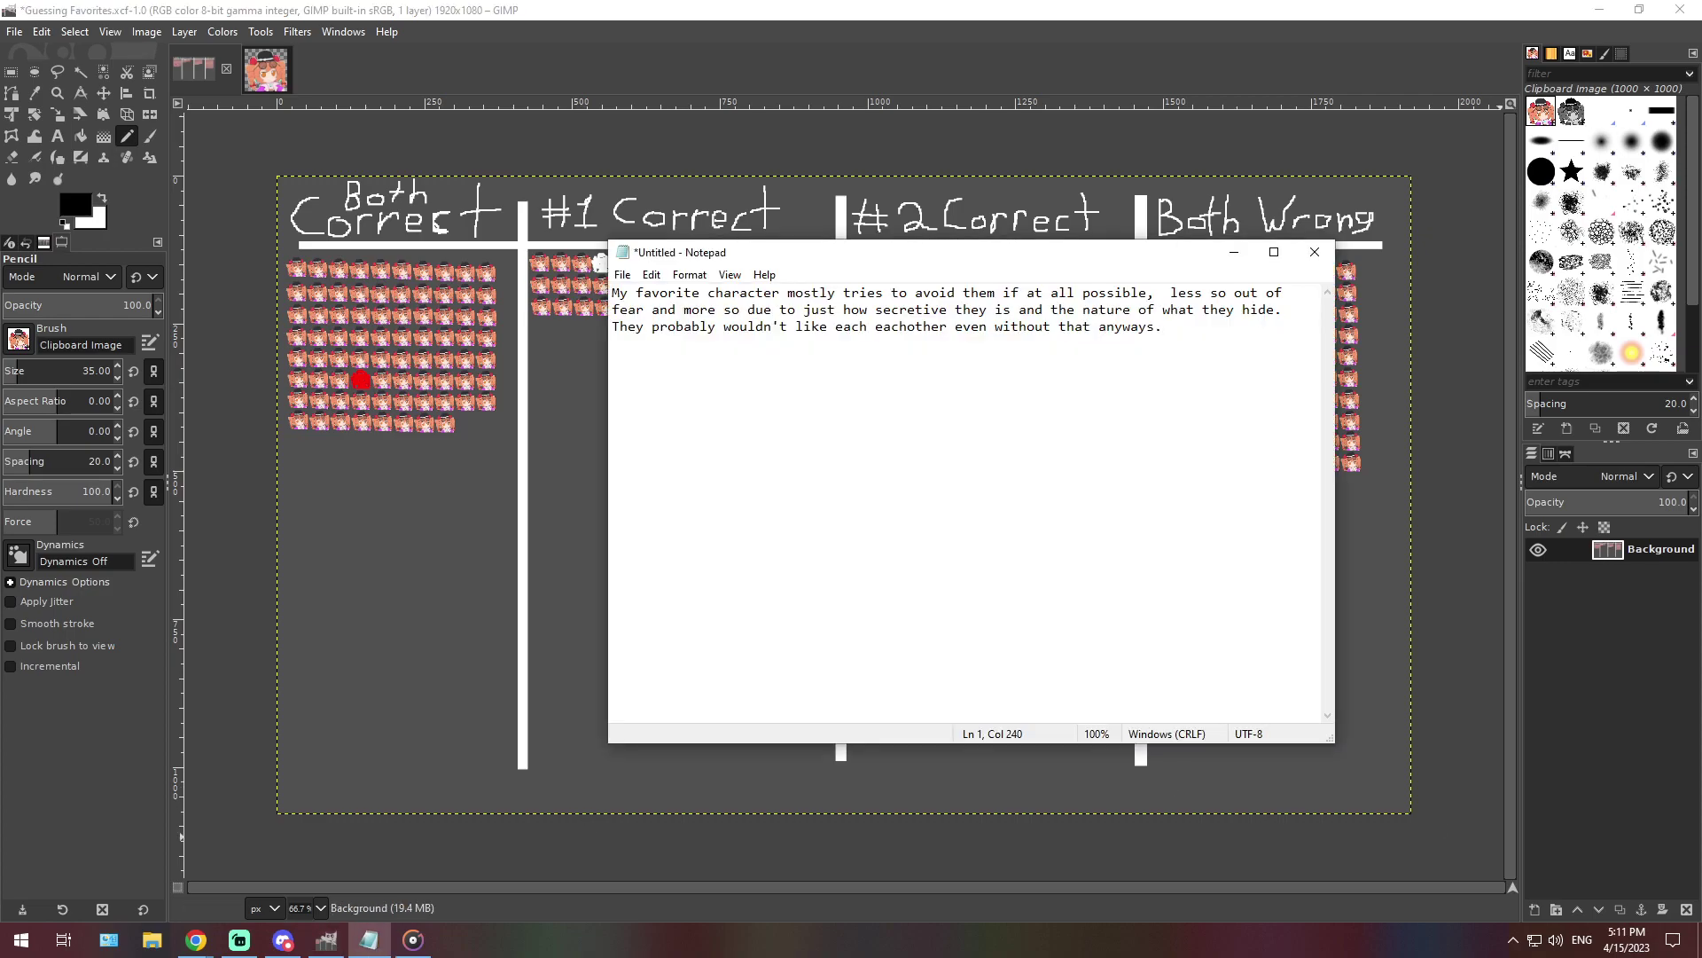
key("alt+Tab")
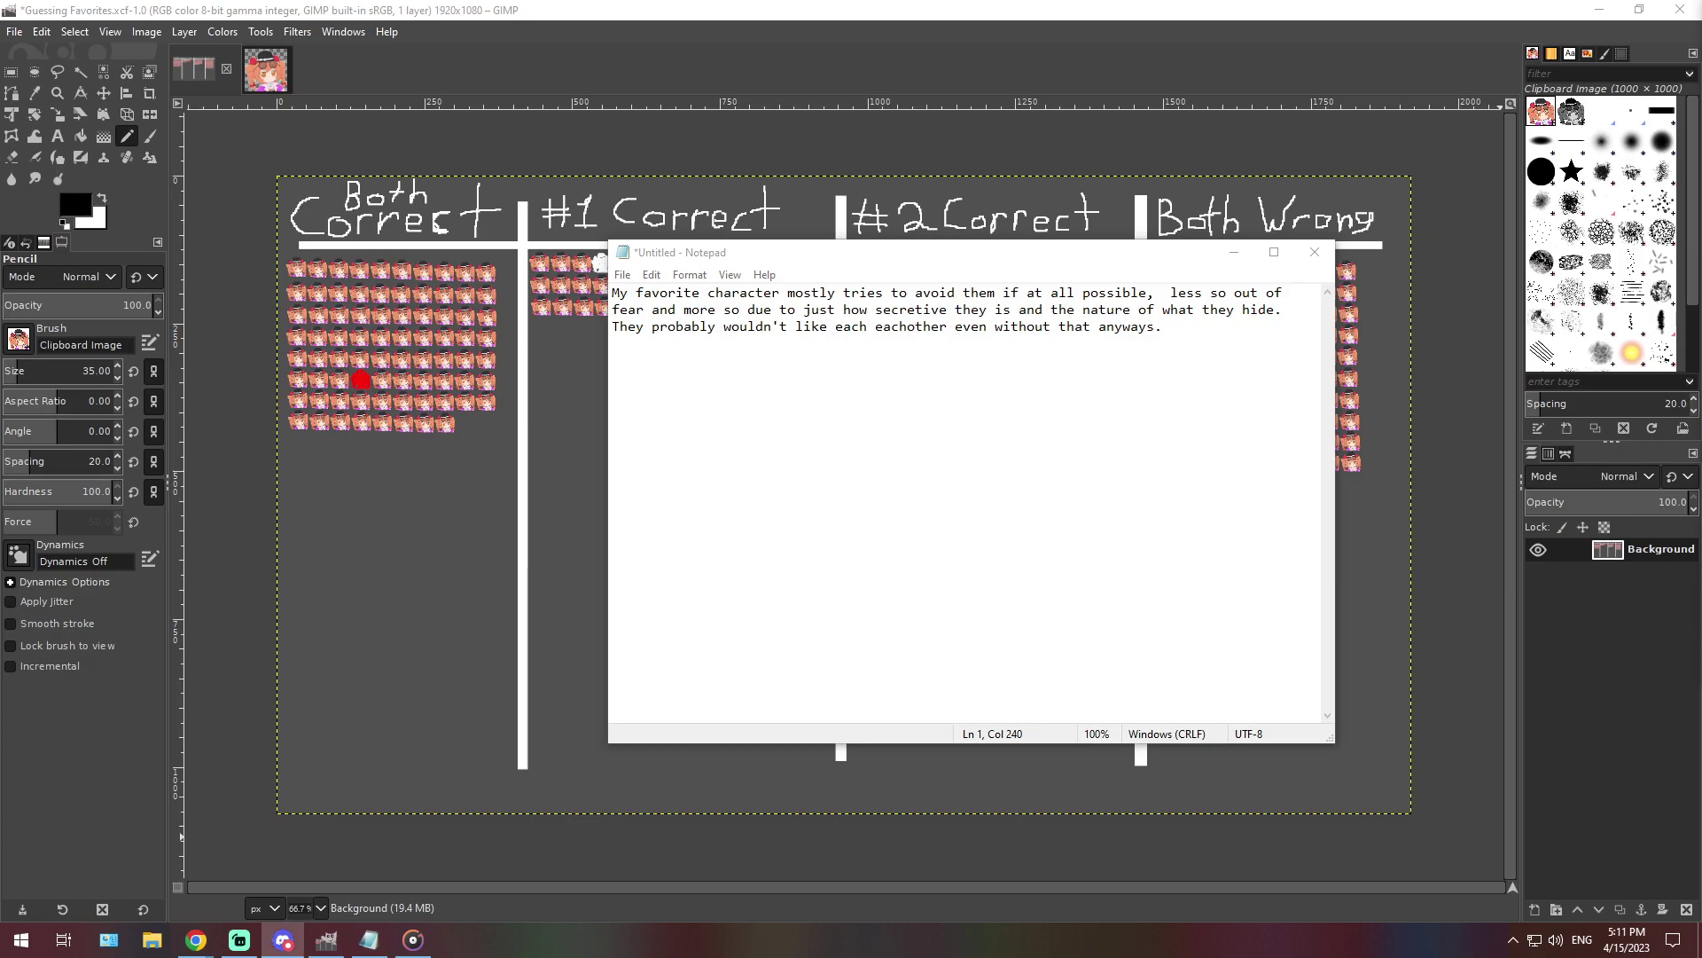
key("alt+Tab")
double_click(911, 326)
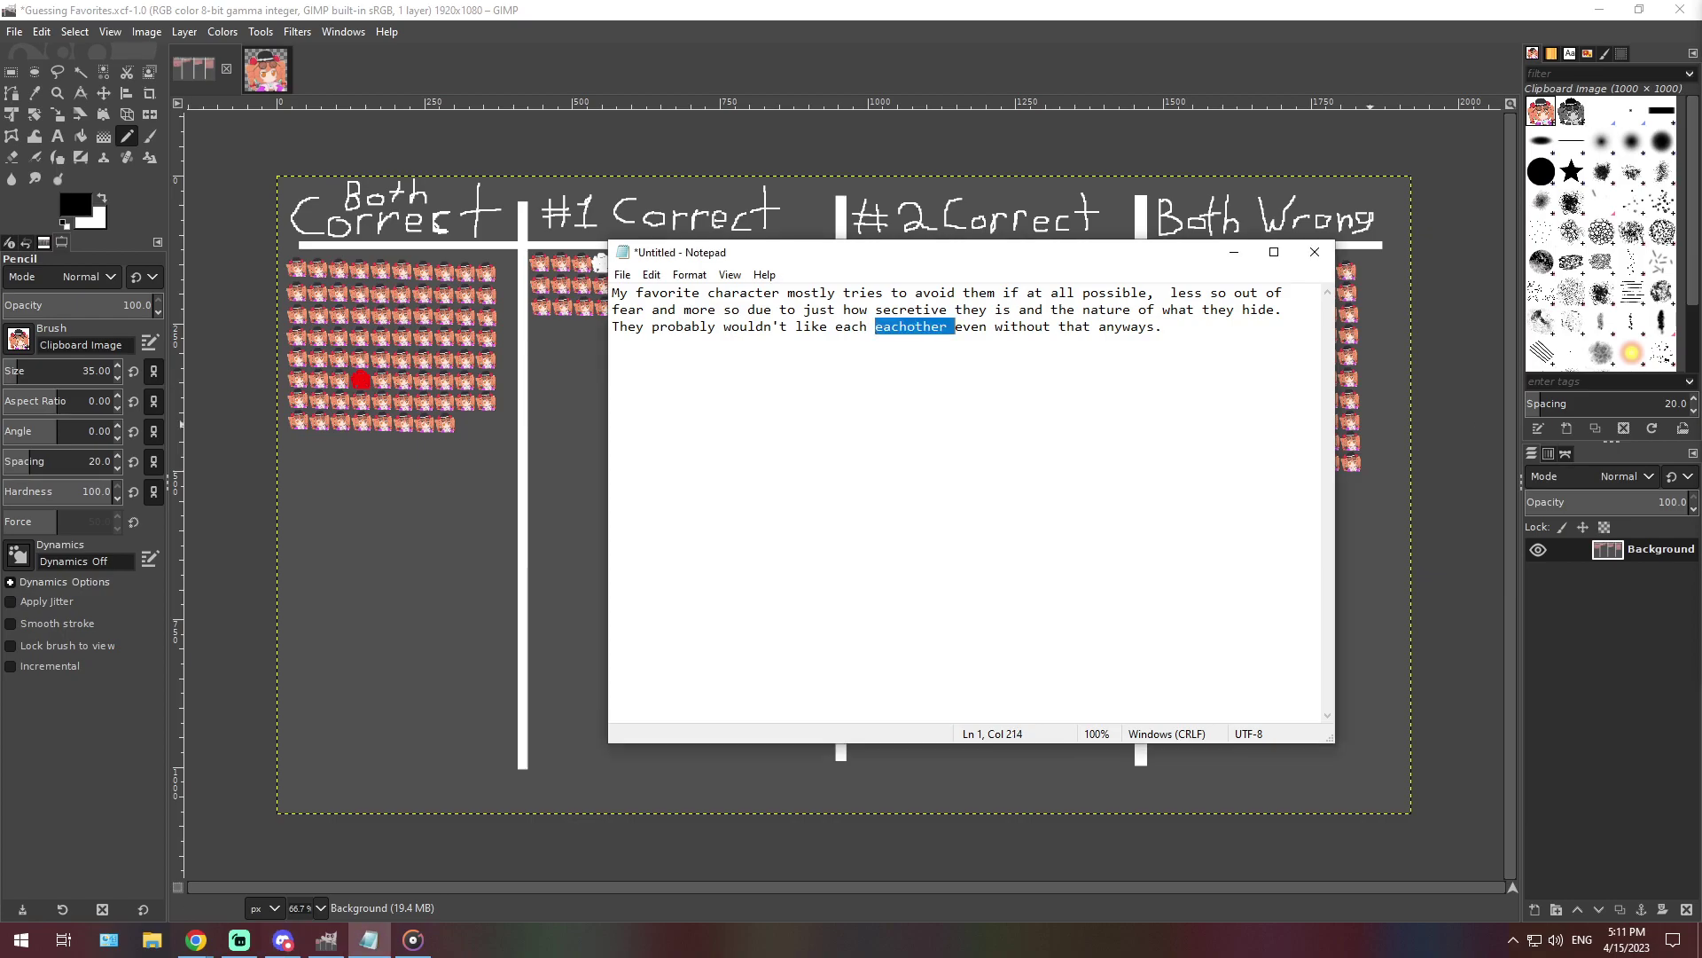
key("ctrl+a")
key("BackSpace")
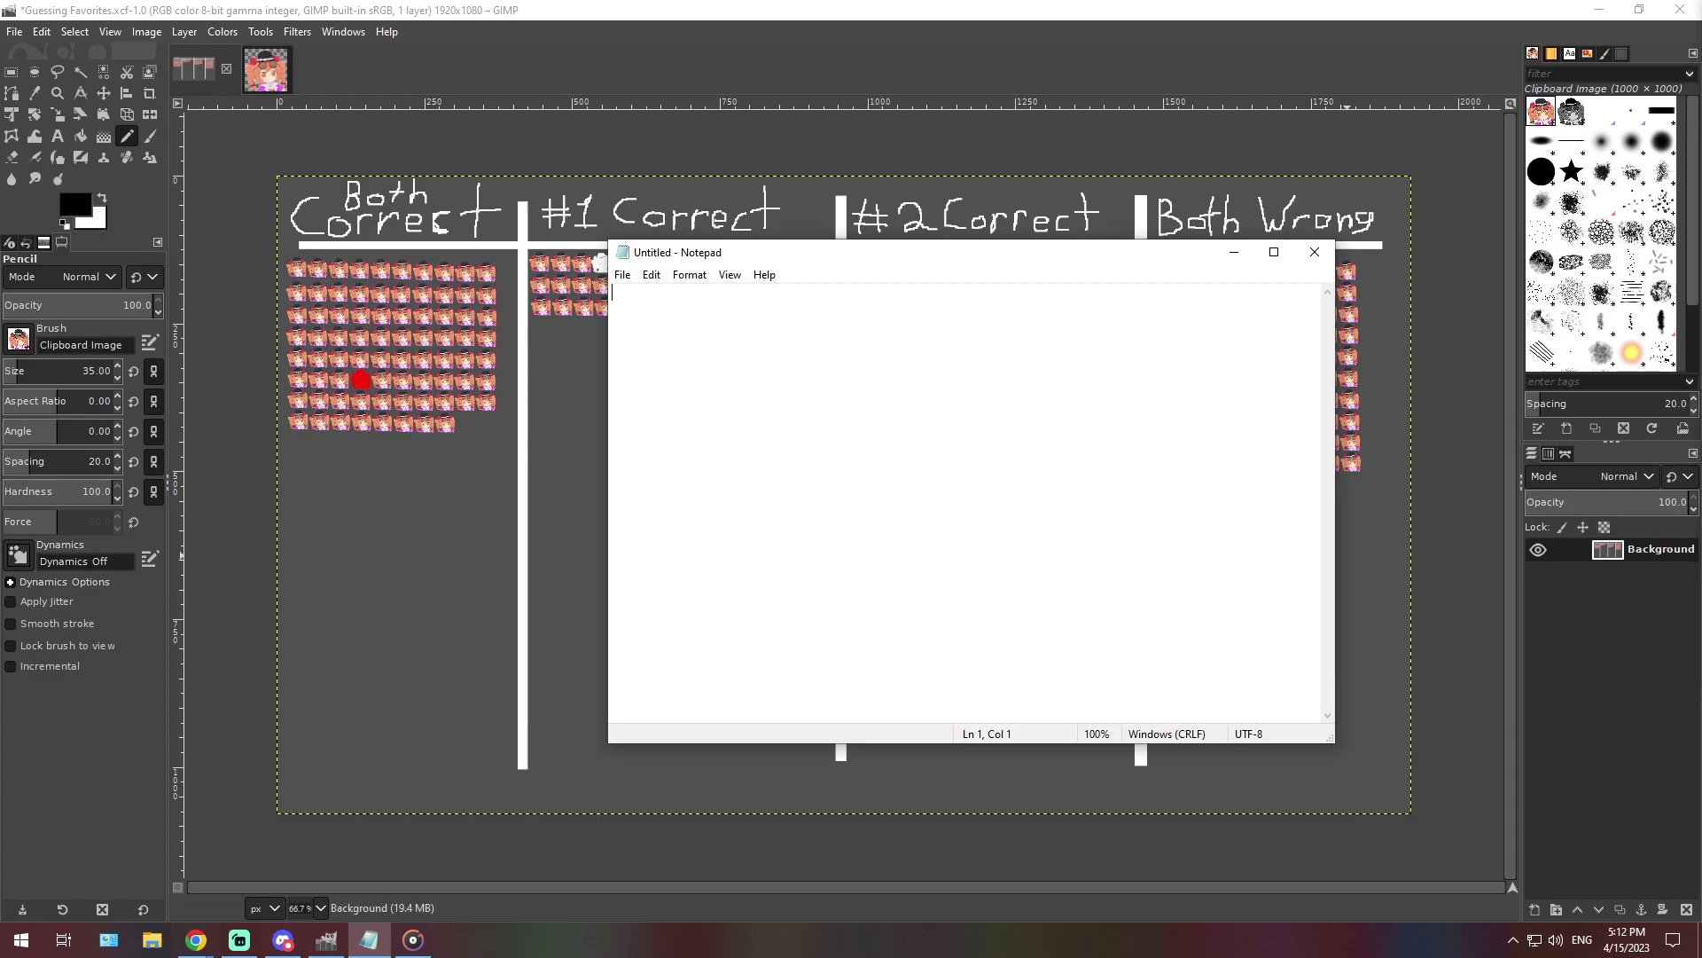
type("If both characters were to travel together by vehicle, with my favorite character being their passager, they would be able to figure out the exact length of the trip as long as the other didn't \"cheat\".")
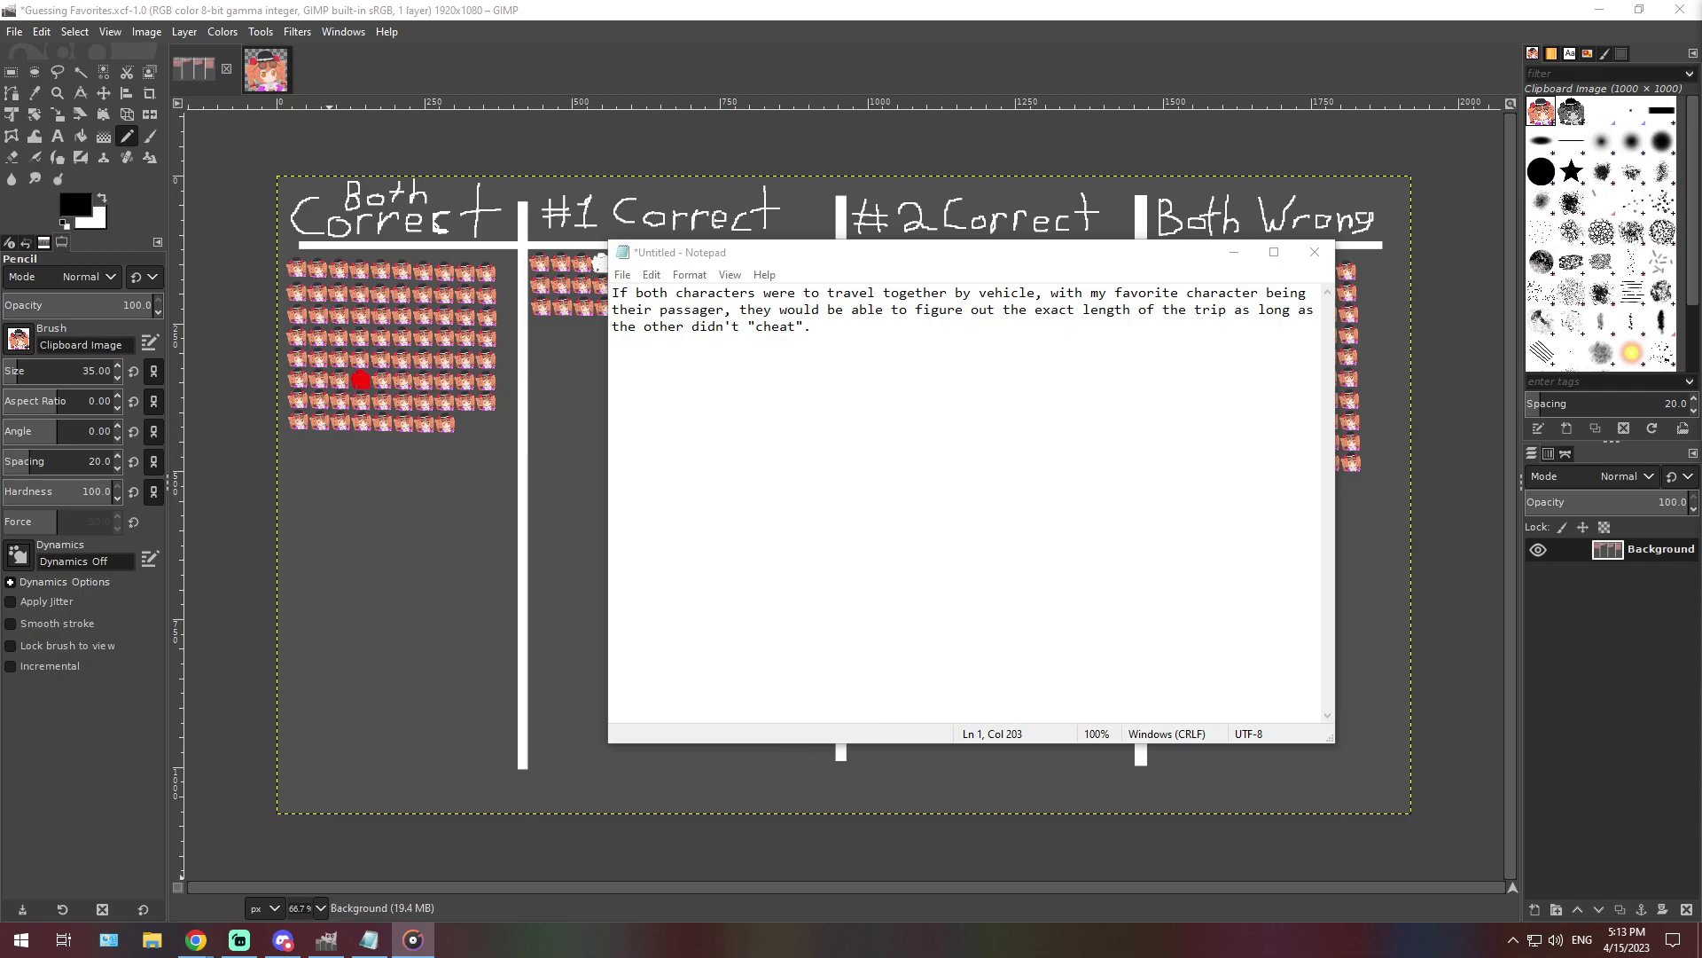
Return to GIMP and add the ninth portrait stamp to the last row of the Both Correct column
left_click(320, 907)
left_click(312, 763)
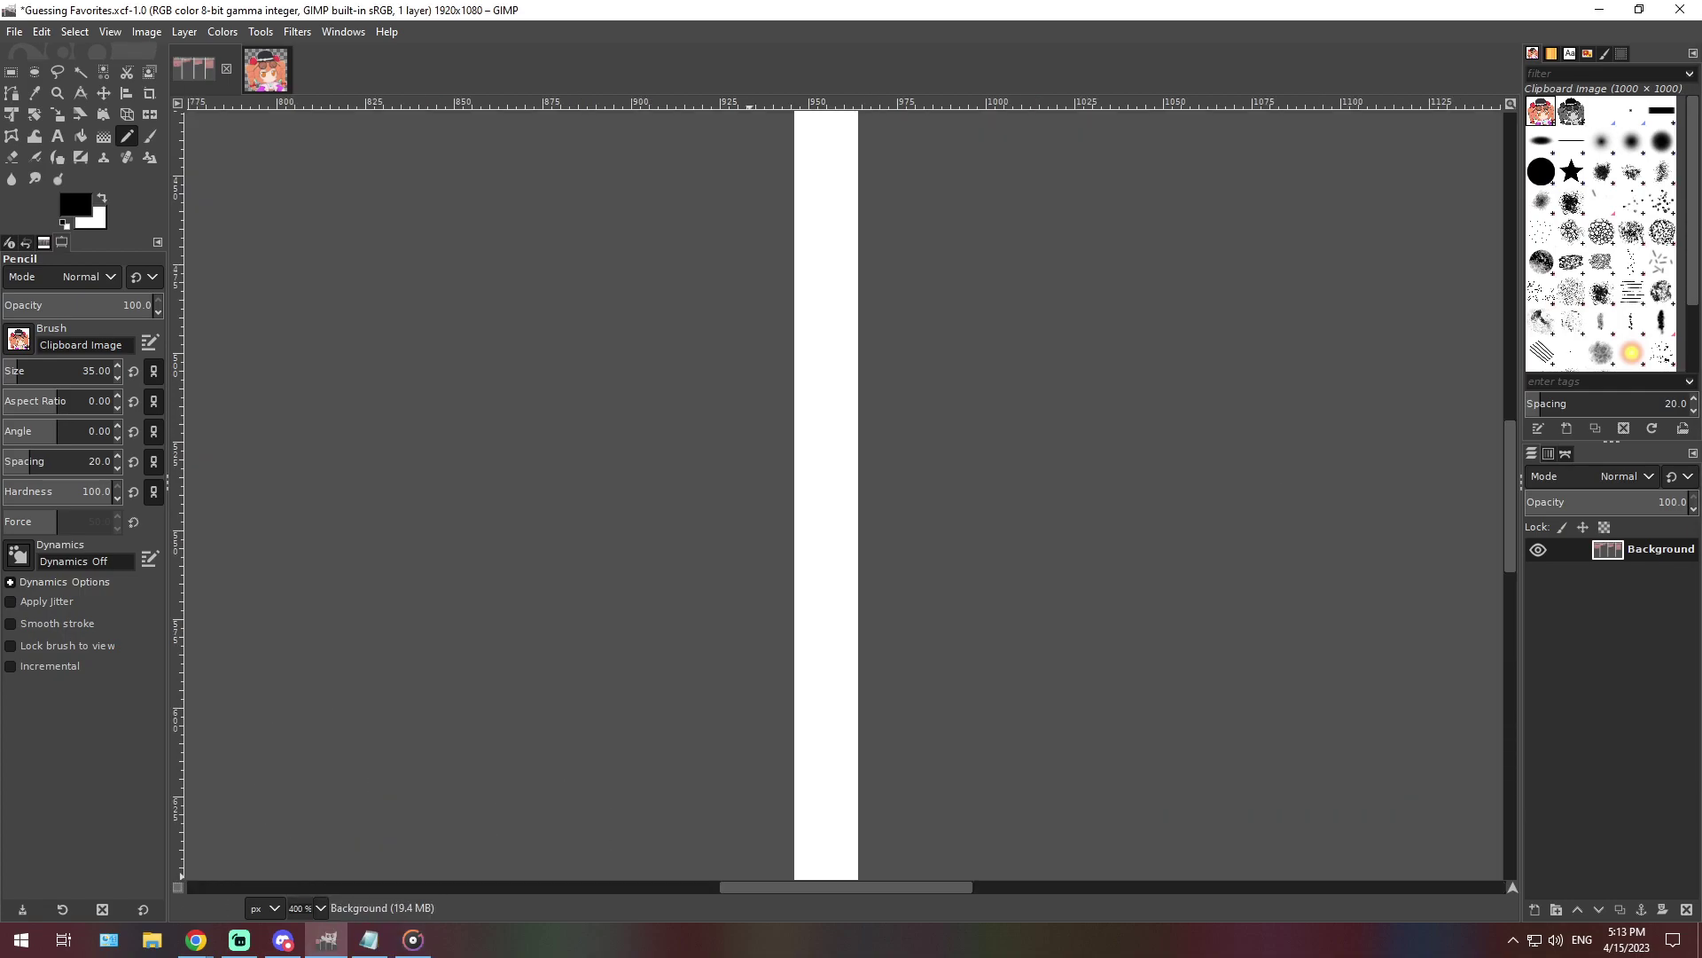
scroll(306, 761, "left", 5)
scroll(355, 763, "left", 2)
scroll(474, 778, "up", 5)
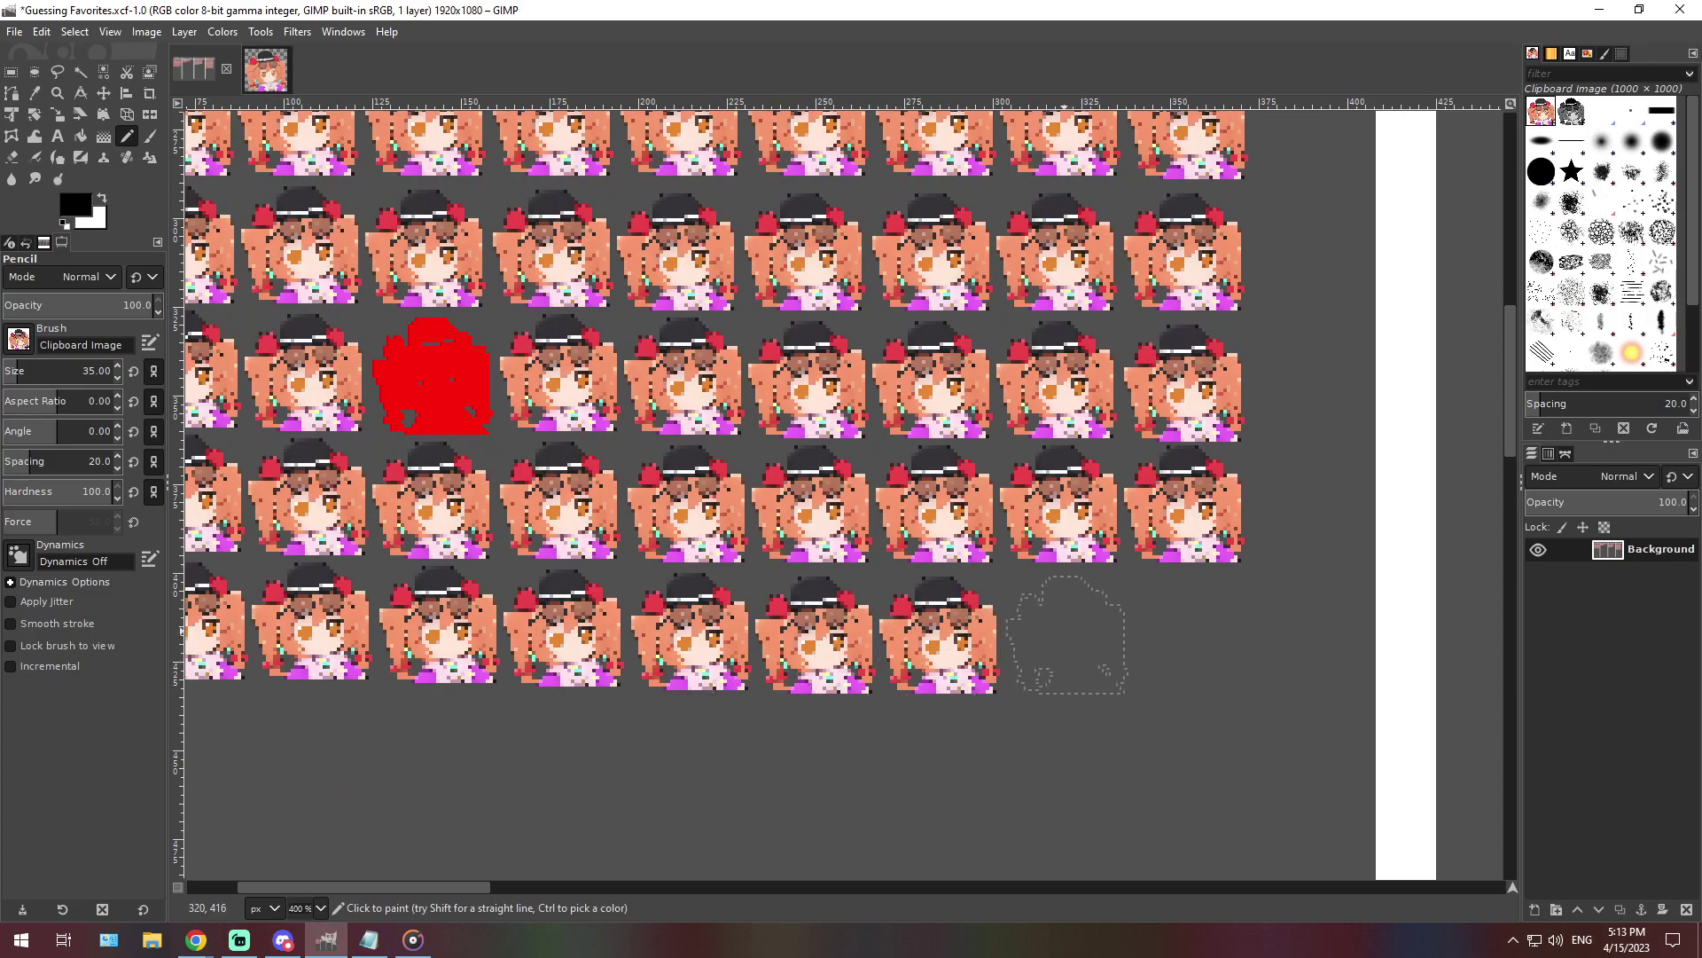
left_click(1064, 634)
left_click(321, 908)
left_click(306, 823)
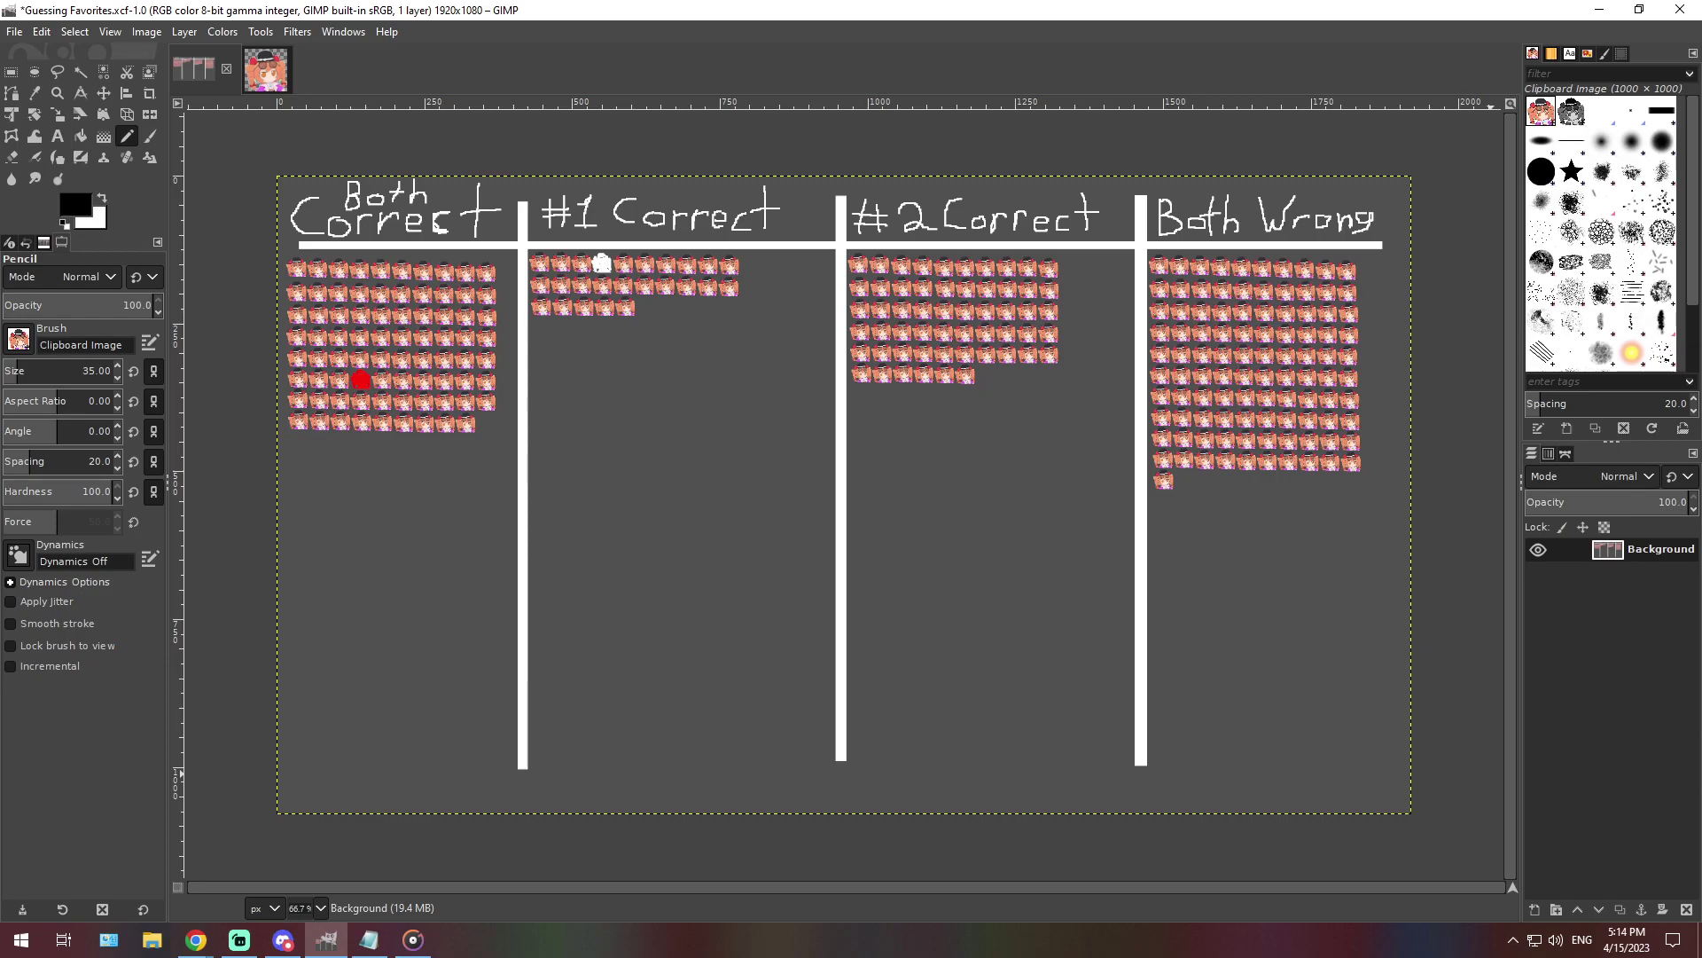
Replace the Notepad text with the description beginning "My favorite would chat joyfully with my shy 2nd favorite"
key("alt+Tab")
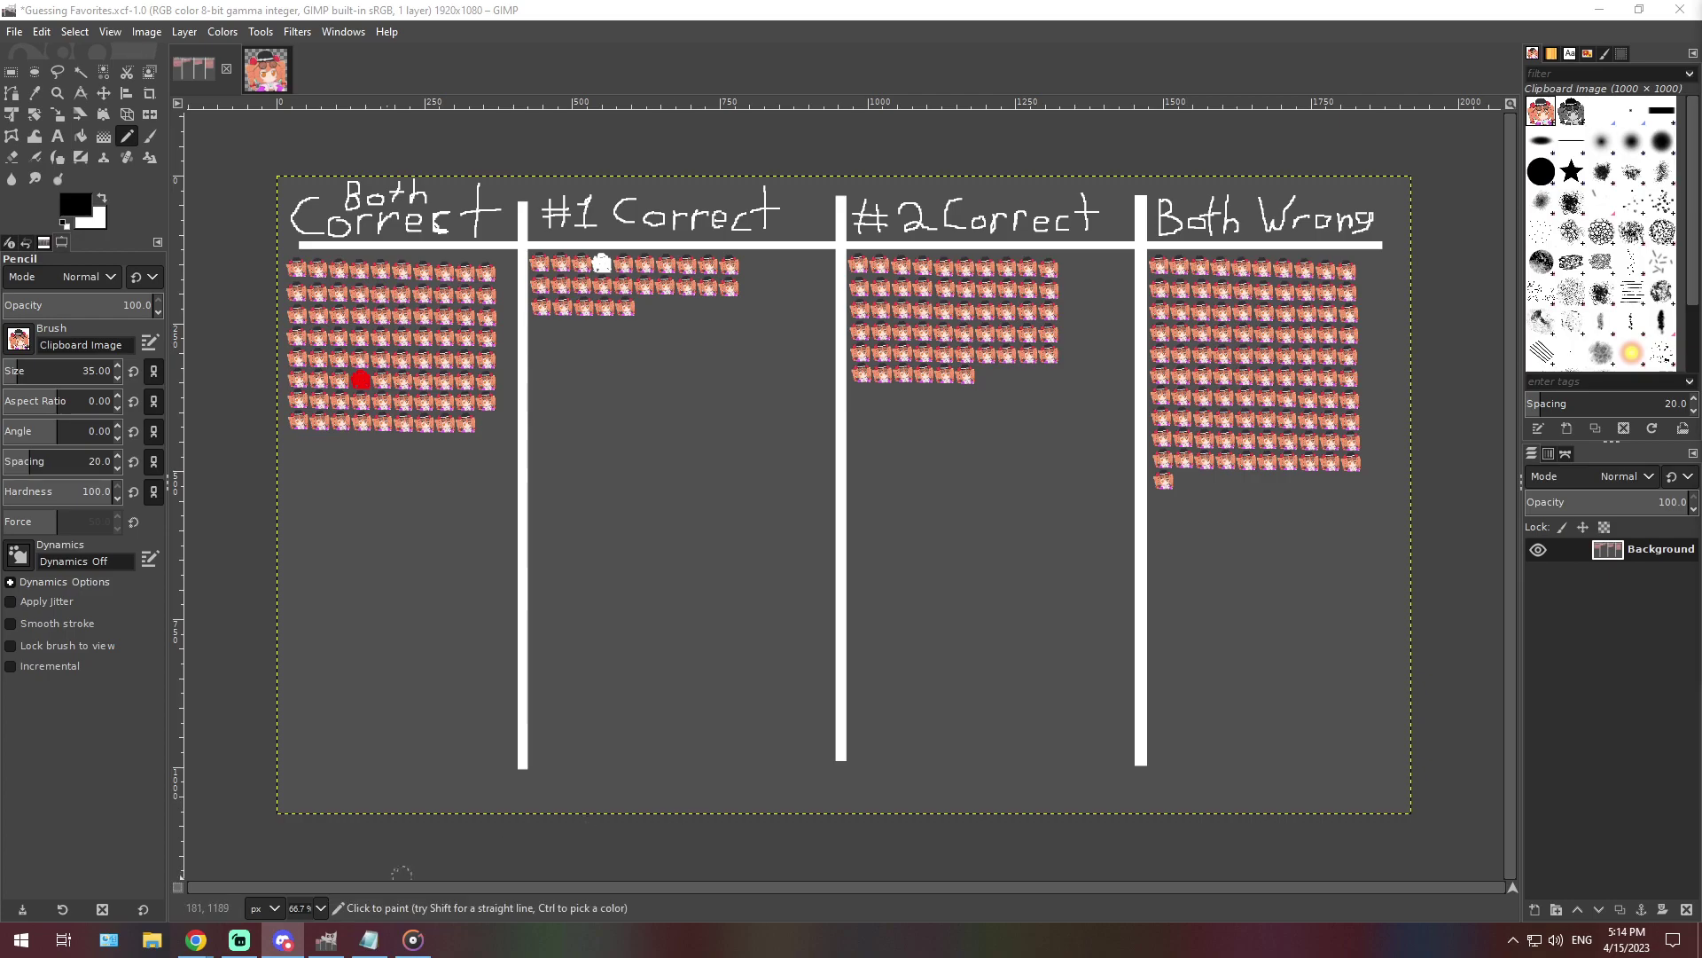
key("alt+Tab")
key("ctrl+a")
key("Delete")
type("My favorite would chat joyfully with my shy 2nd favorite while, as braindead as she is, unknowningly spreading unwanted disease to the surrounding. Fortunately, it doesn't affect my 2nd favorite nor the red moon shape that suits her. Under the reflect of the Moon, she would joke with a melancholic tone that music cannot be destroyed by sheer heat.")
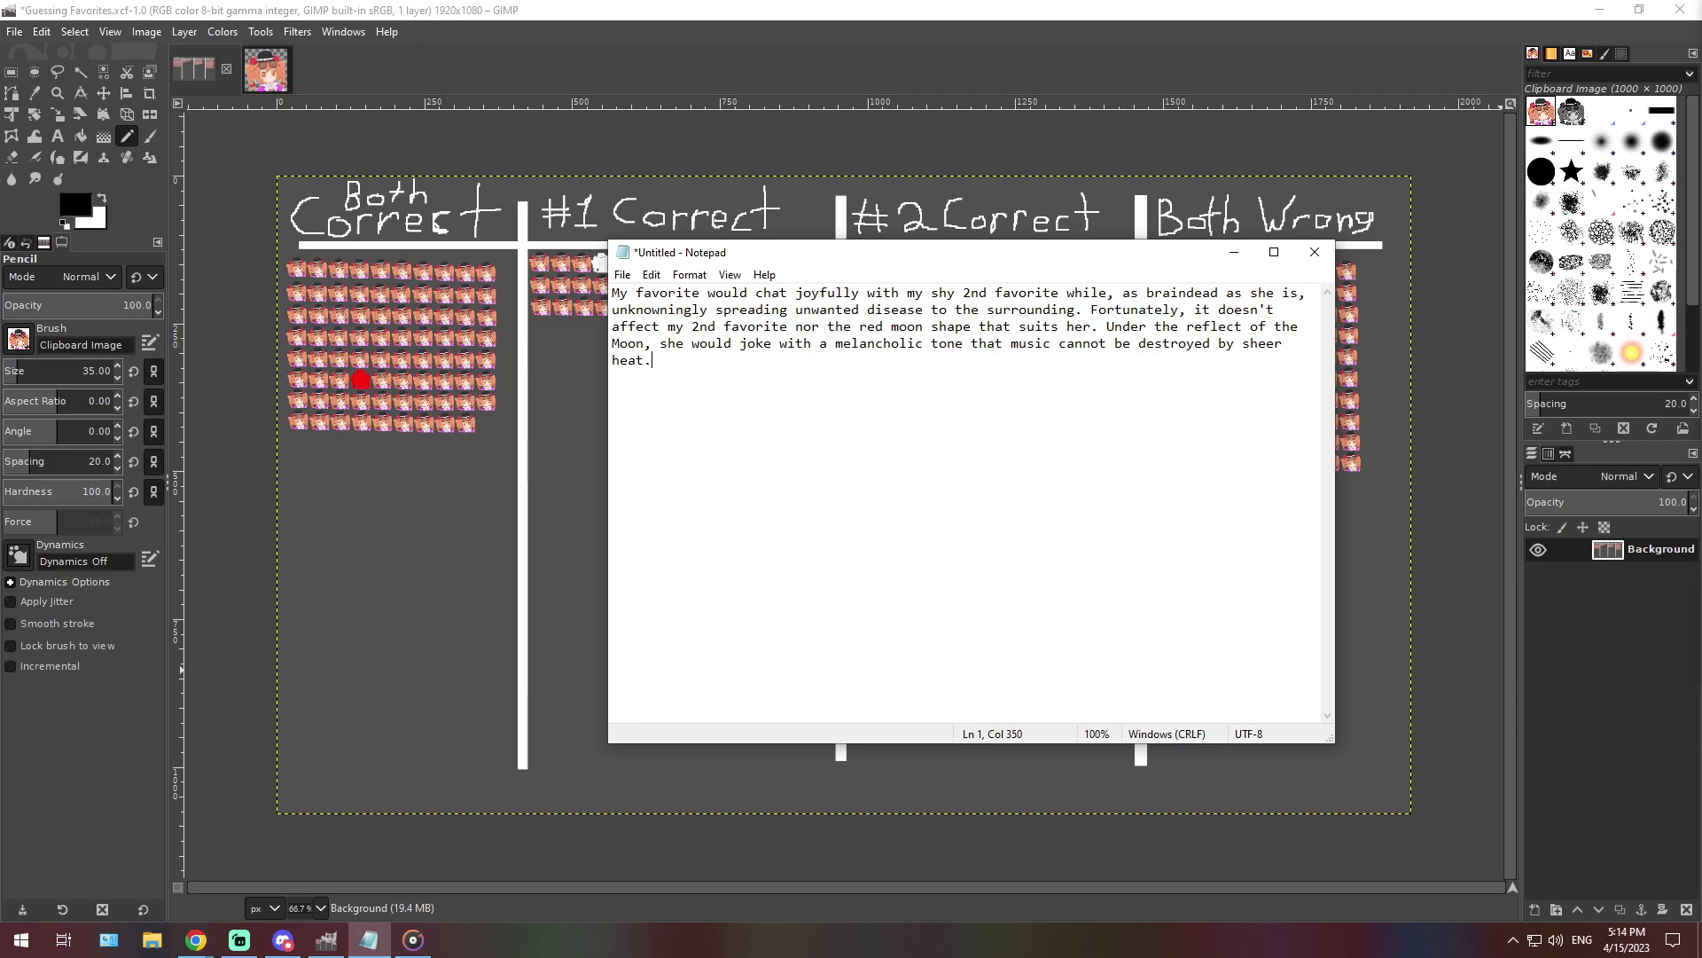
key("alt+Tab")
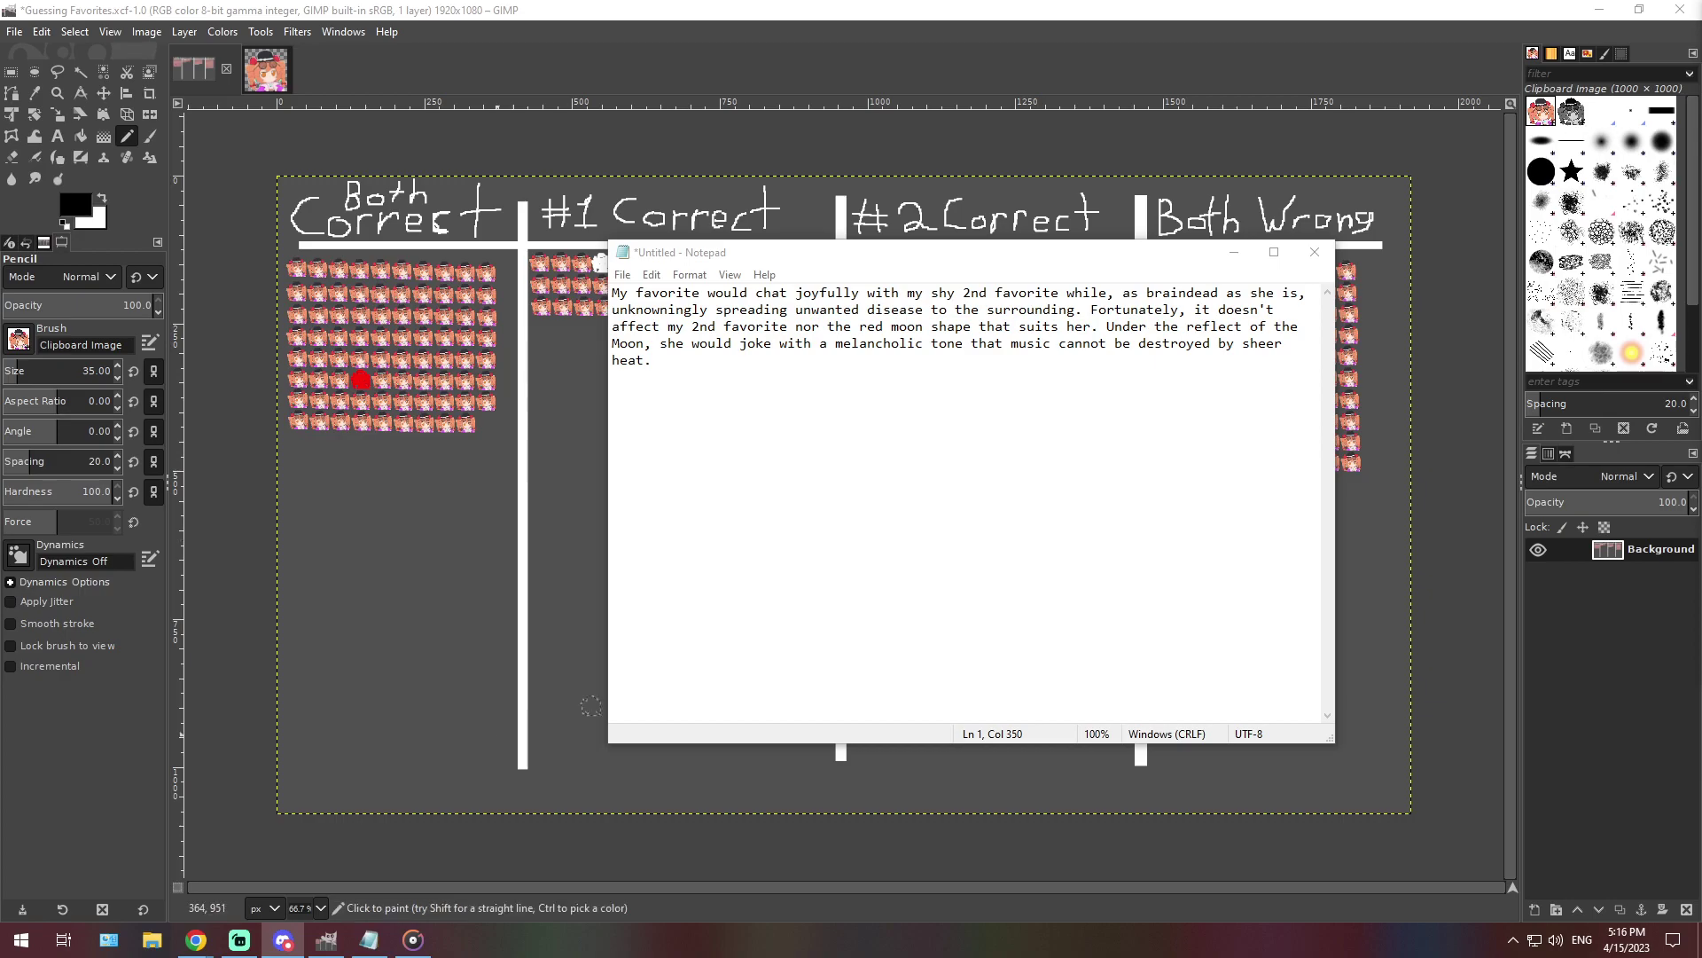
In GIMP, stamp the second portrait in the last row of the Both Wrong column
left_click(320, 908)
left_click(310, 762)
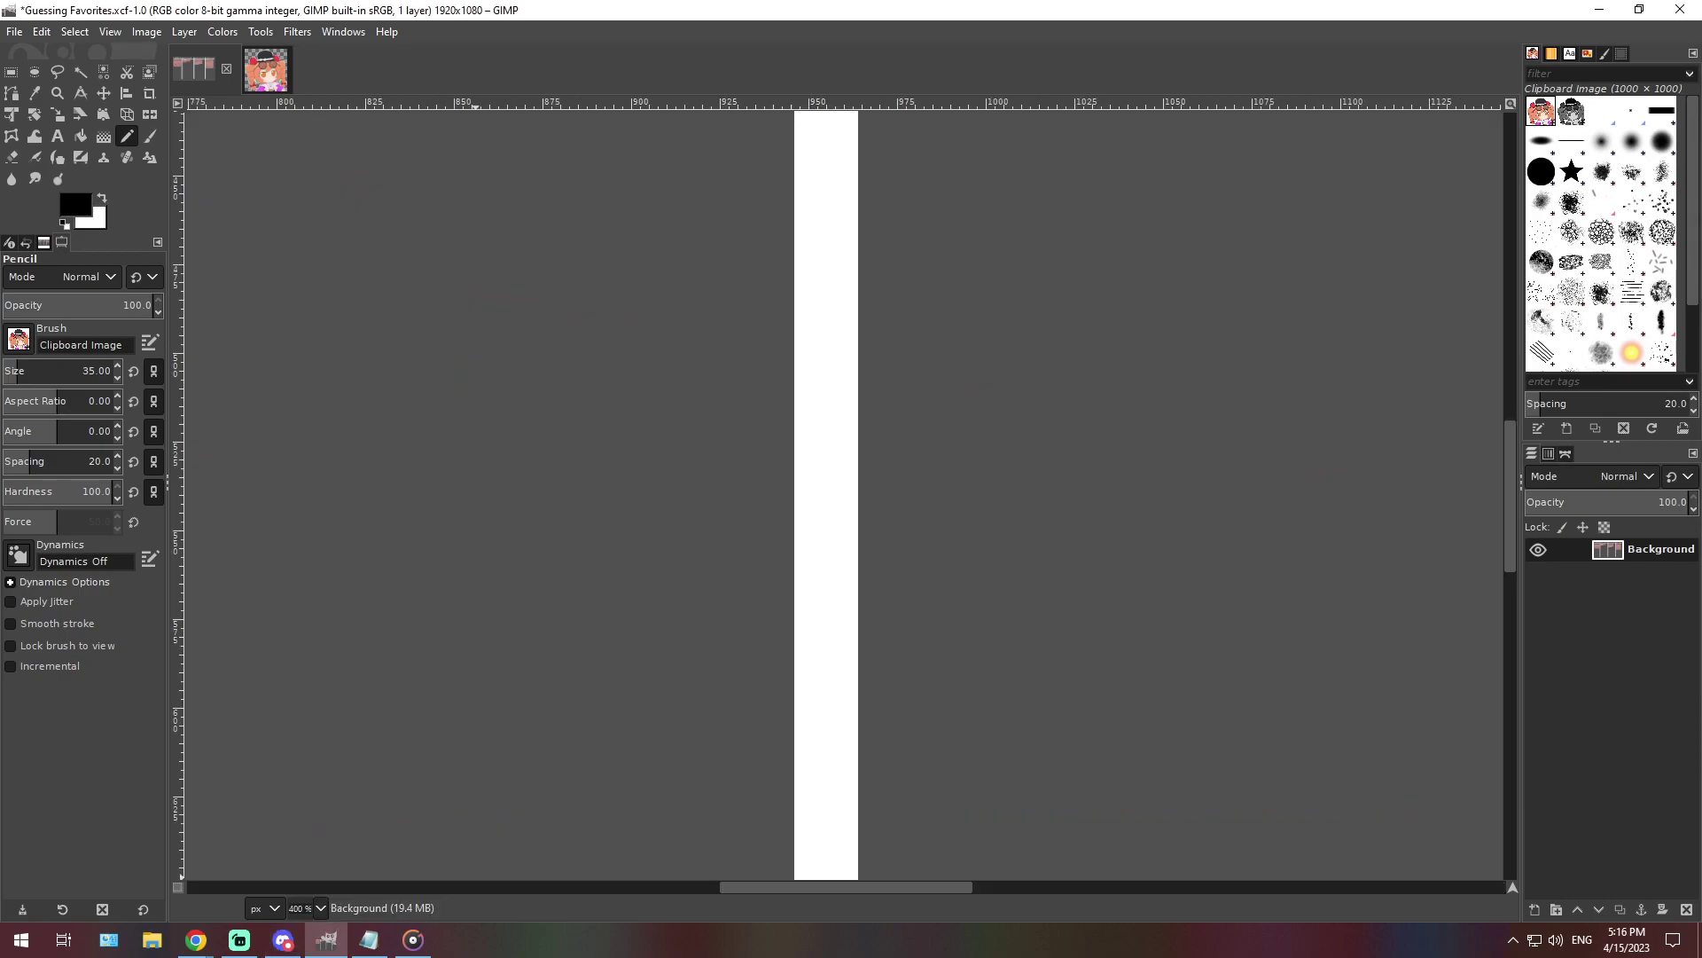
scroll(969, 665, "right", 10)
scroll(1007, 703, "up", 3)
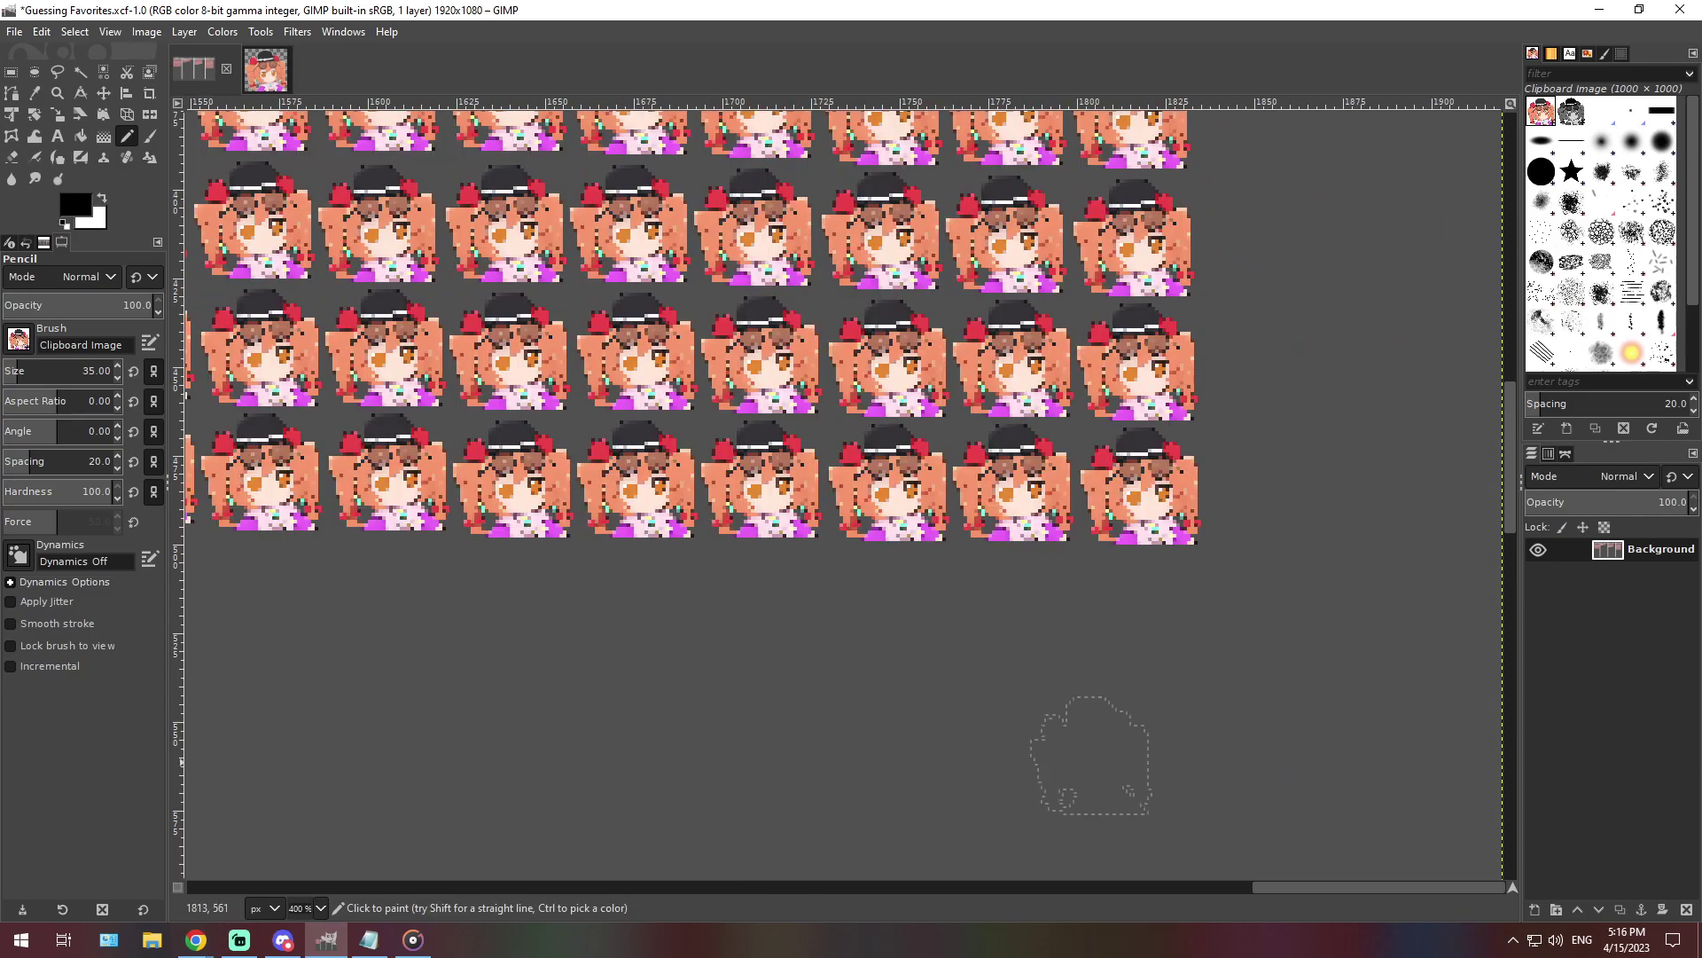
scroll(1335, 846, "left", 5)
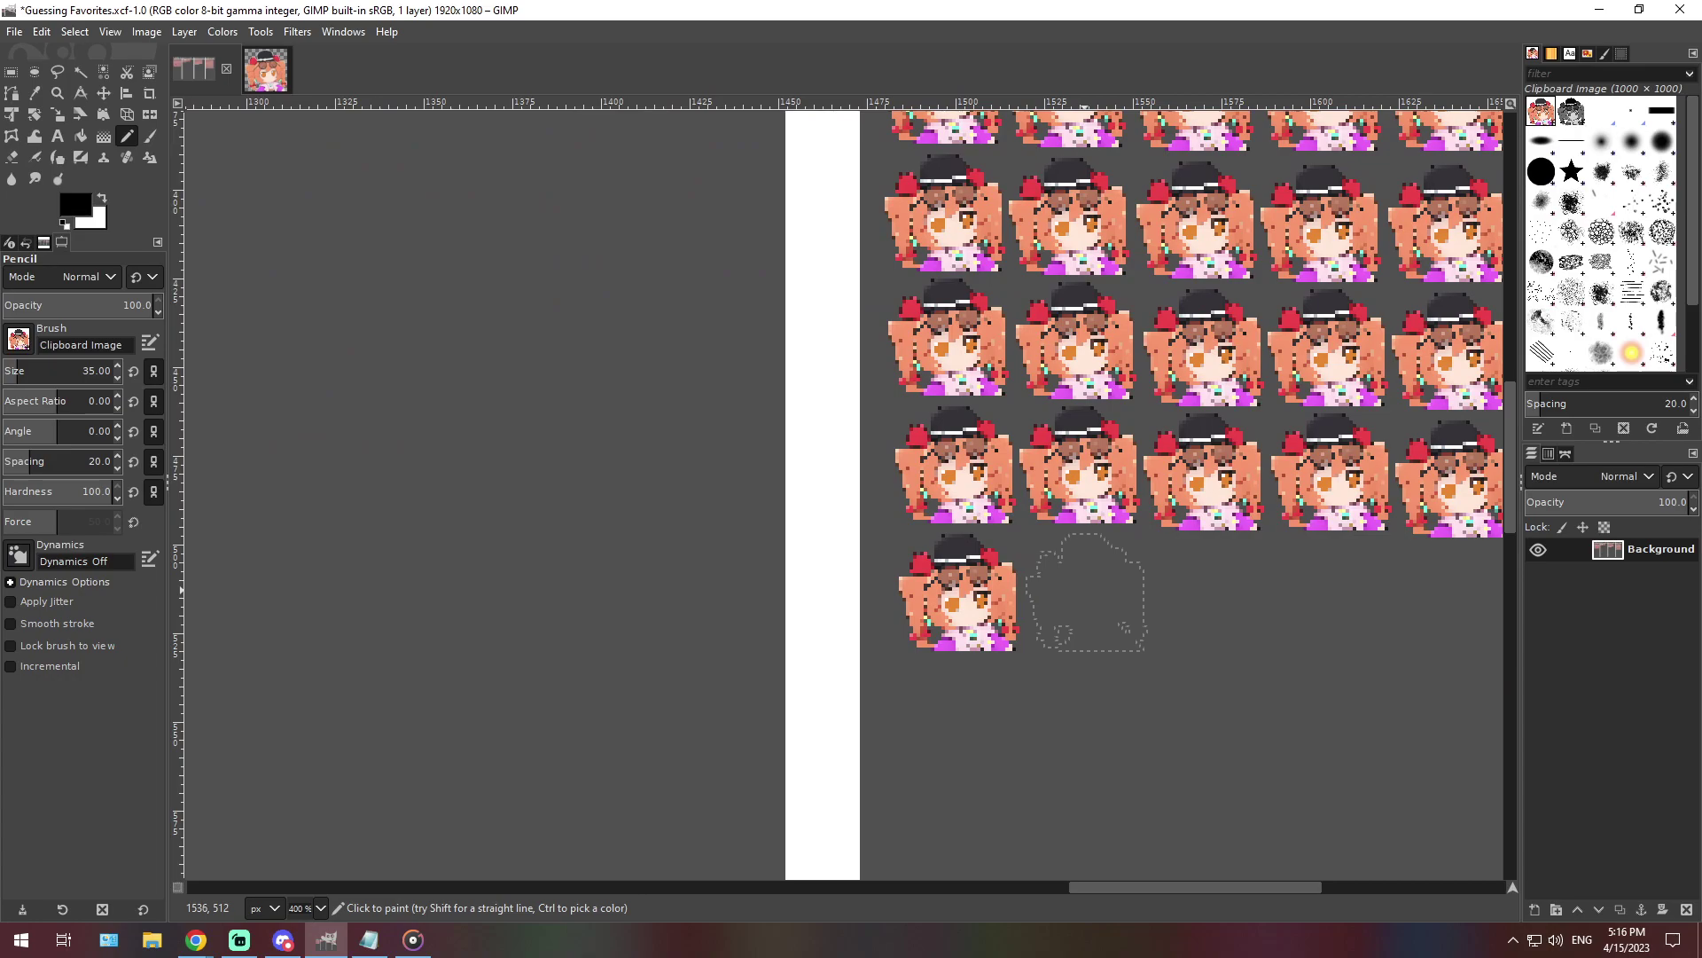
left_click(1084, 592)
left_click(320, 908)
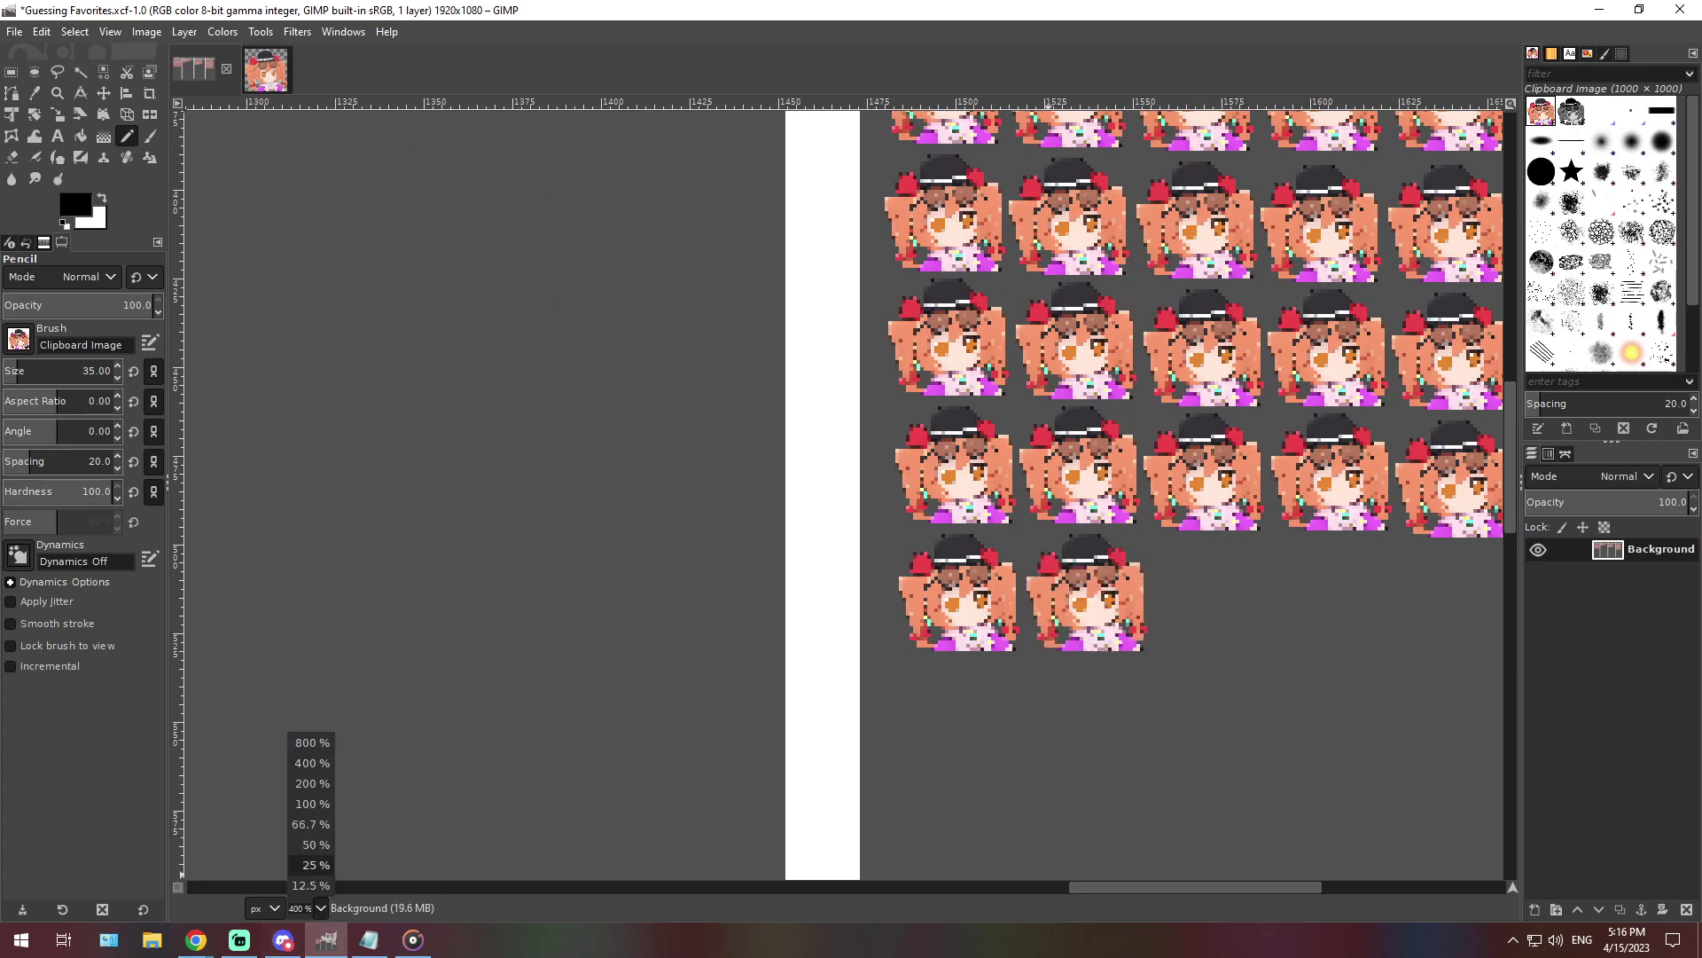
left_click(310, 825)
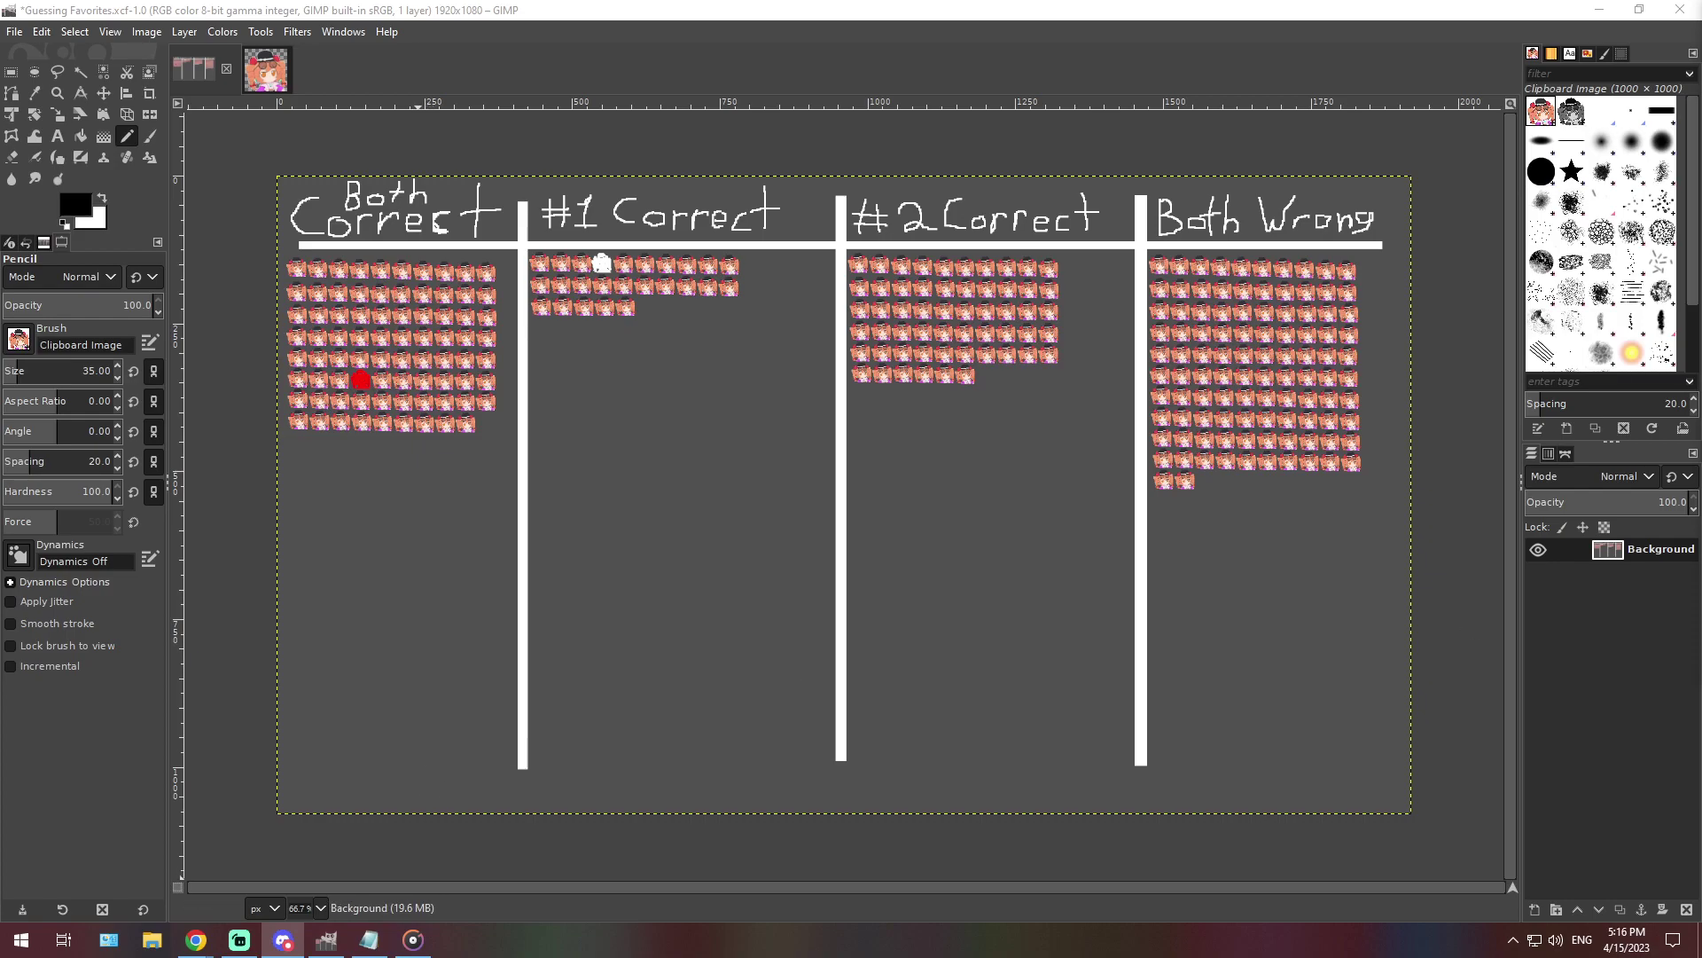
Replace the Notepad text with the description beginning "My Favorite Character is a master of close quarters combat"
left_click(369, 939)
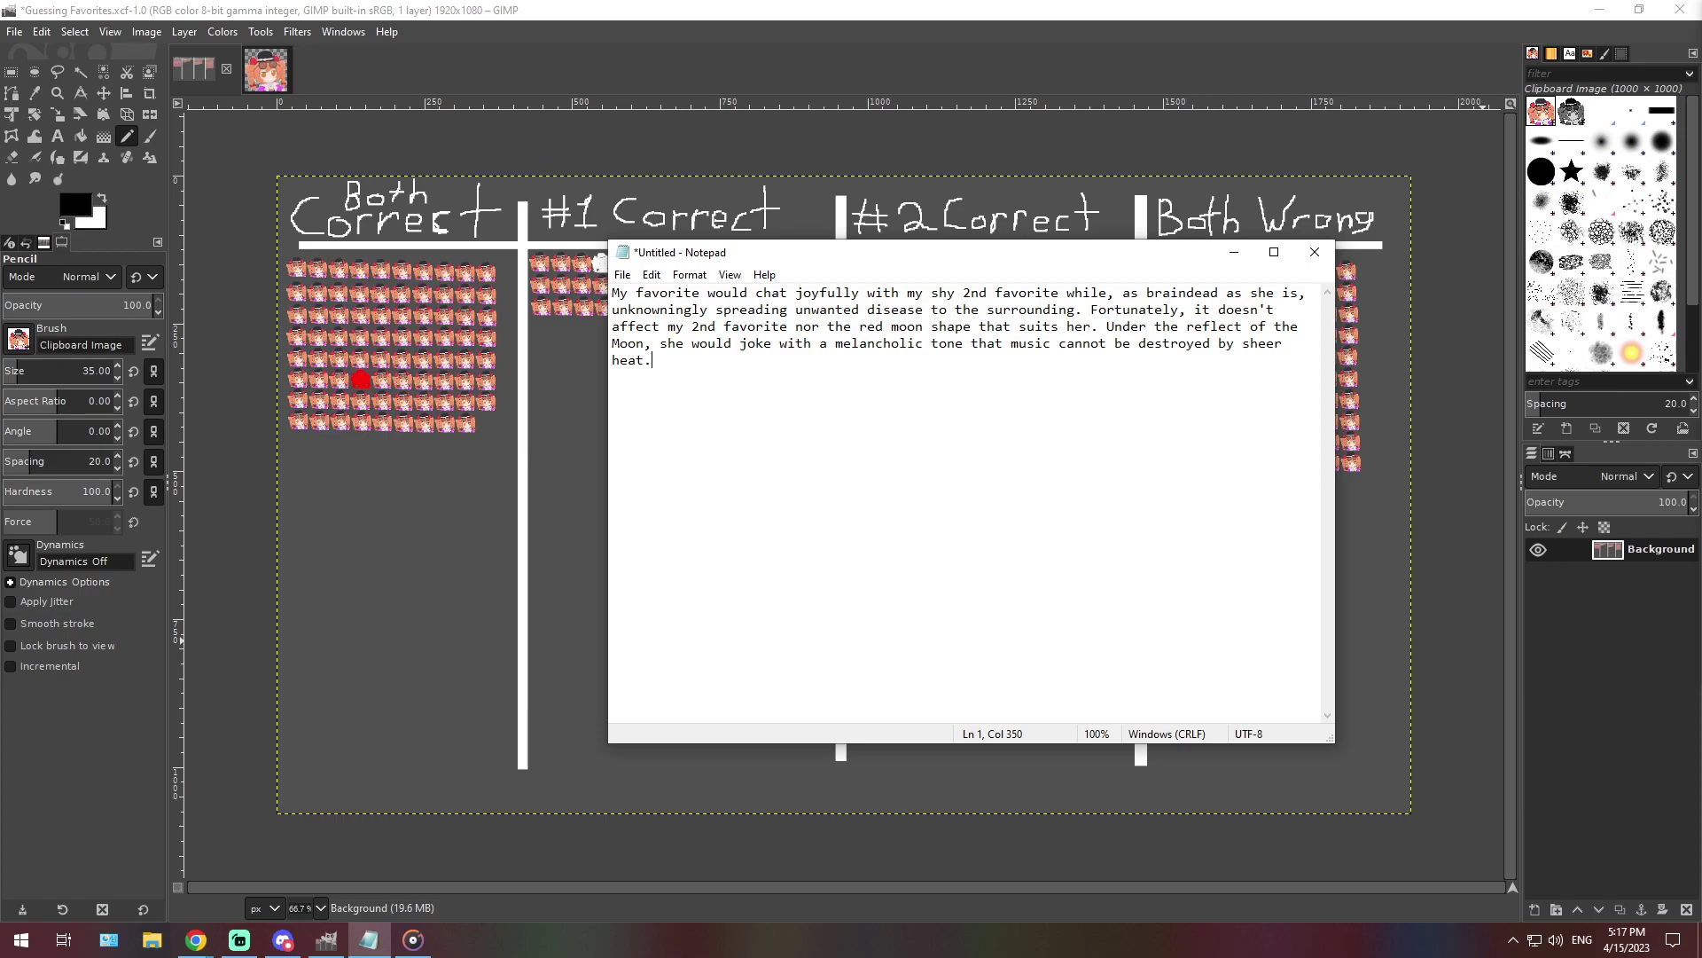
left_click(283, 939)
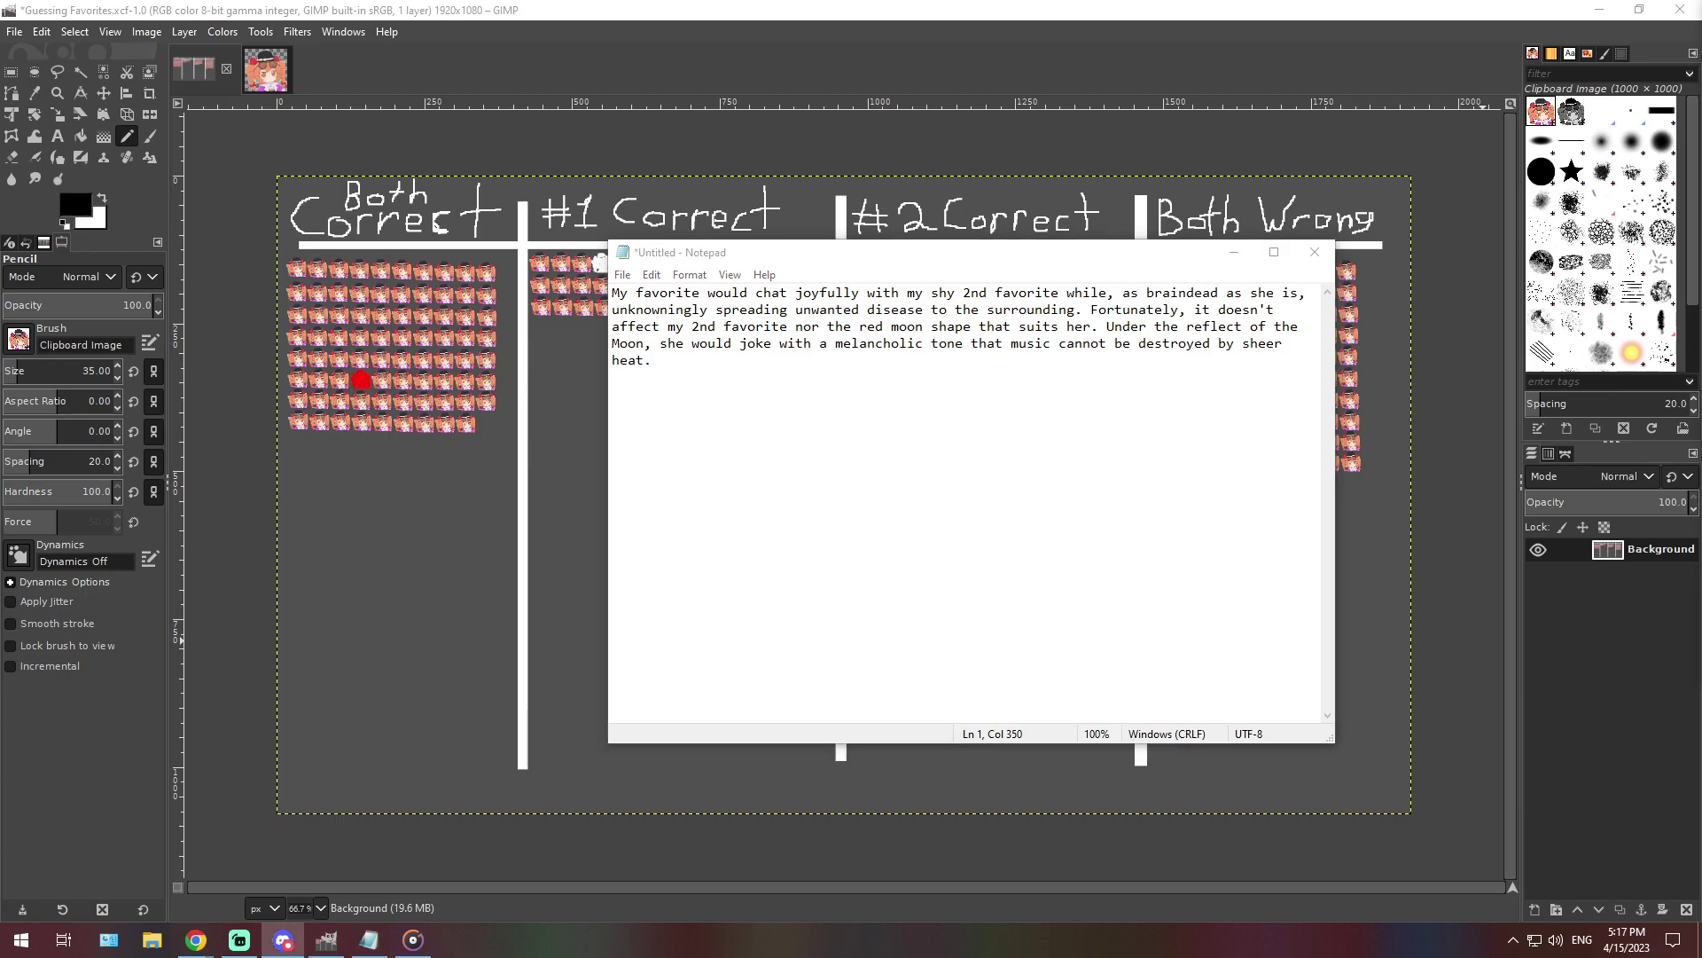
double_click(797, 343)
key("ctrl+a")
key("BackSpace")
type("My Favorite Character is a master of close quarters combat, however so is my second character. My second character prefers to use weapons however, and my favorite character may have an interest in learning those techniques with my second character provided the weapons are of high quality and intricately designed. Besides that though, they would probably spar with each other seeing as it is good for them and their training, and their masters would approve of it.")
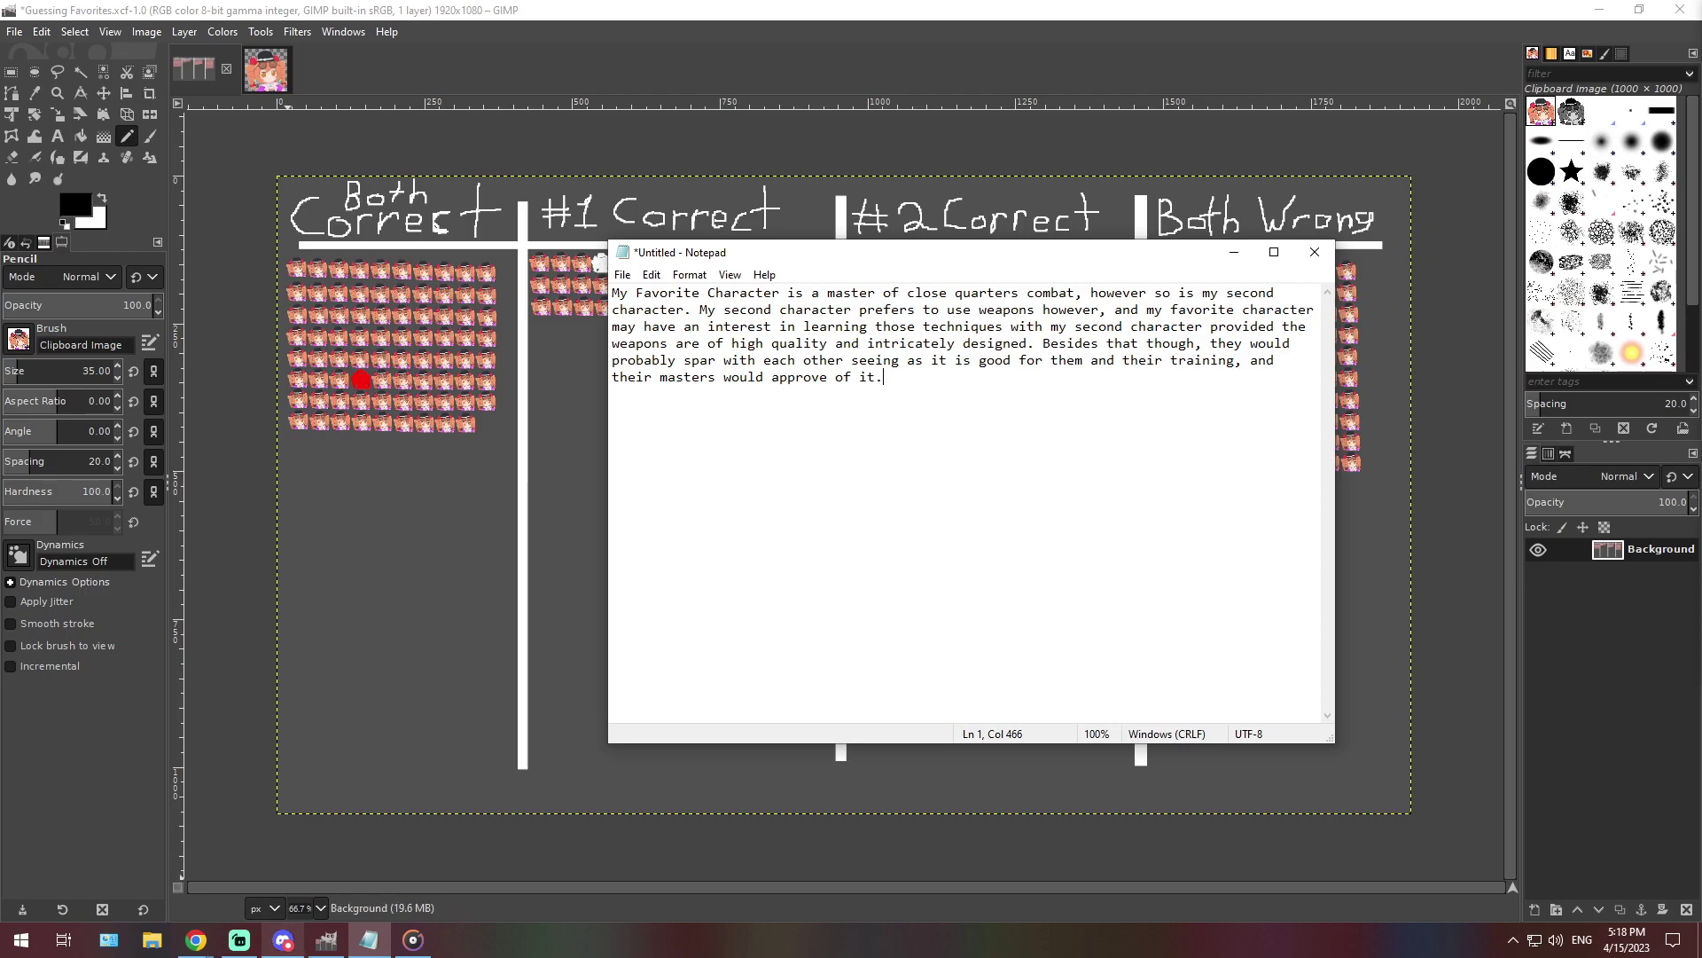
In GIMP, add the third portrait stamp to the last row of the Both Wrong column
left_click(320, 908)
left_click(311, 762)
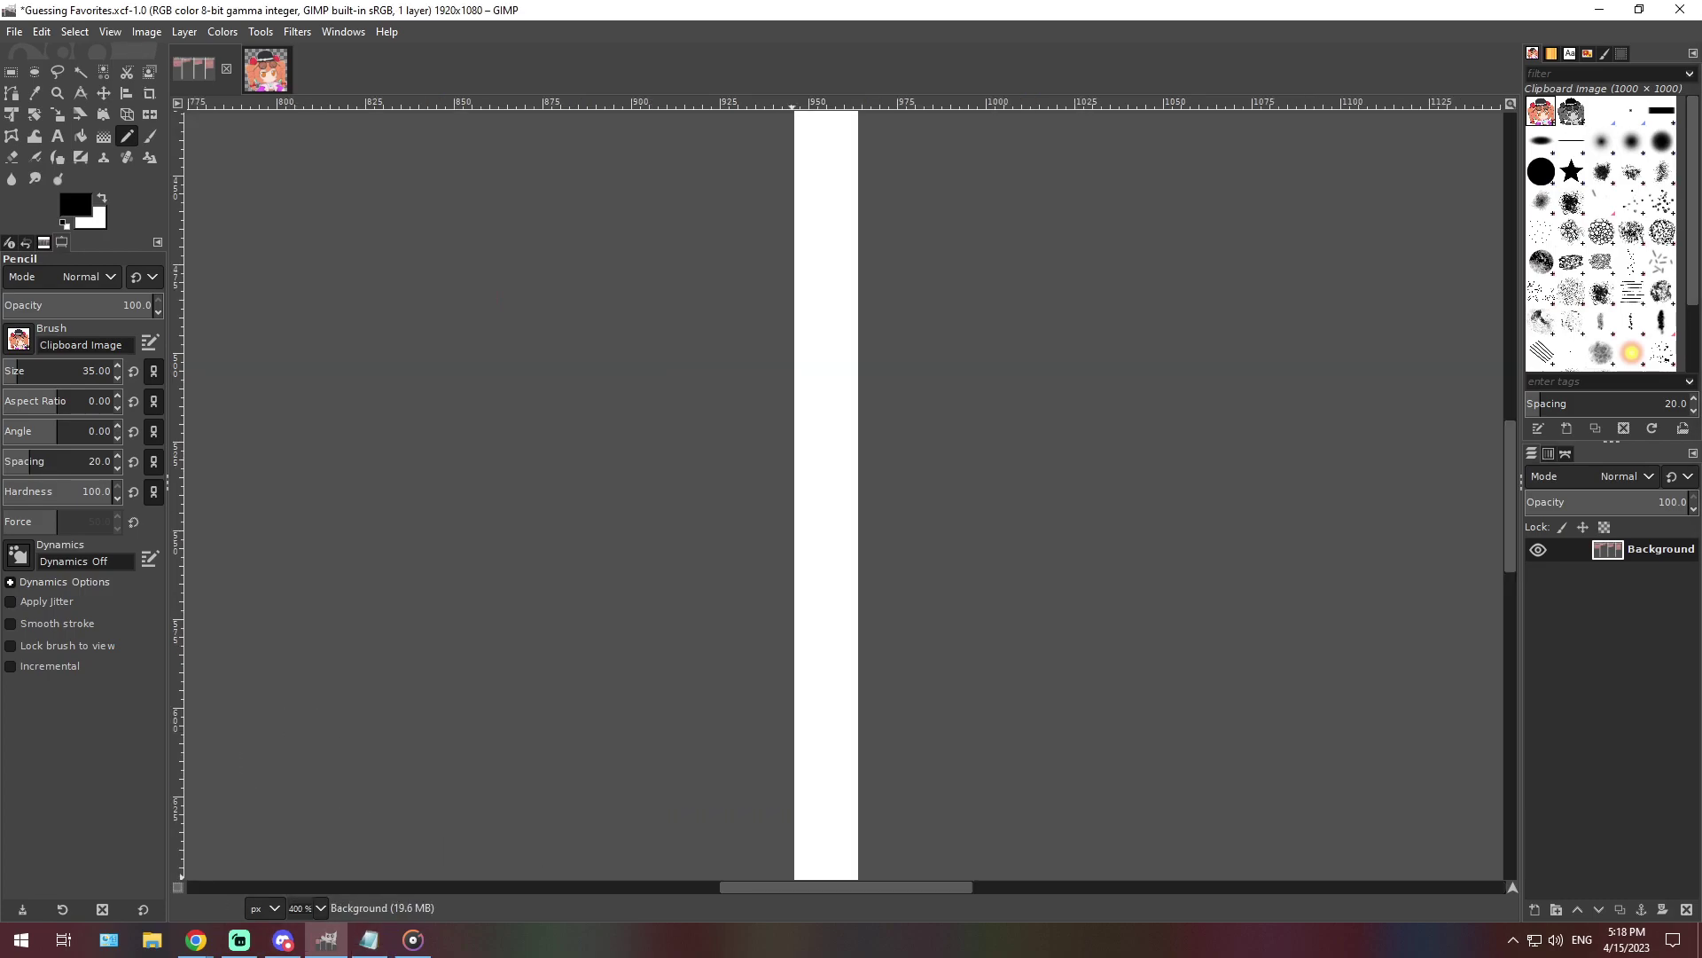
scroll(911, 615, "right", 10)
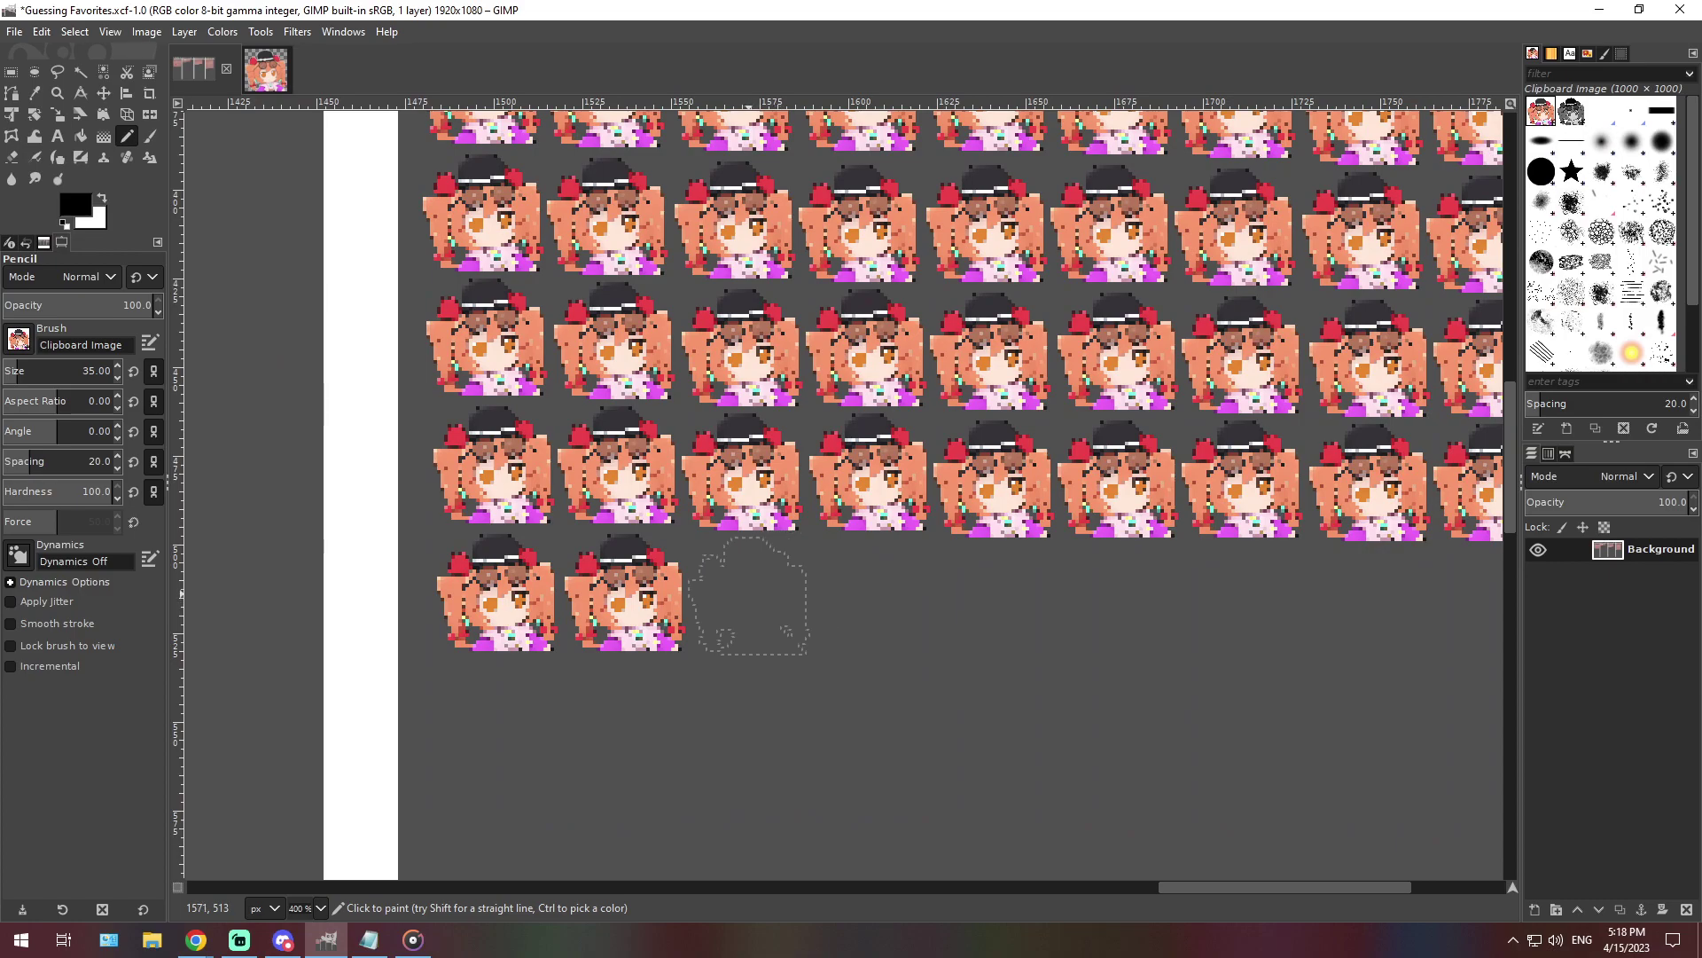
left_click(750, 596)
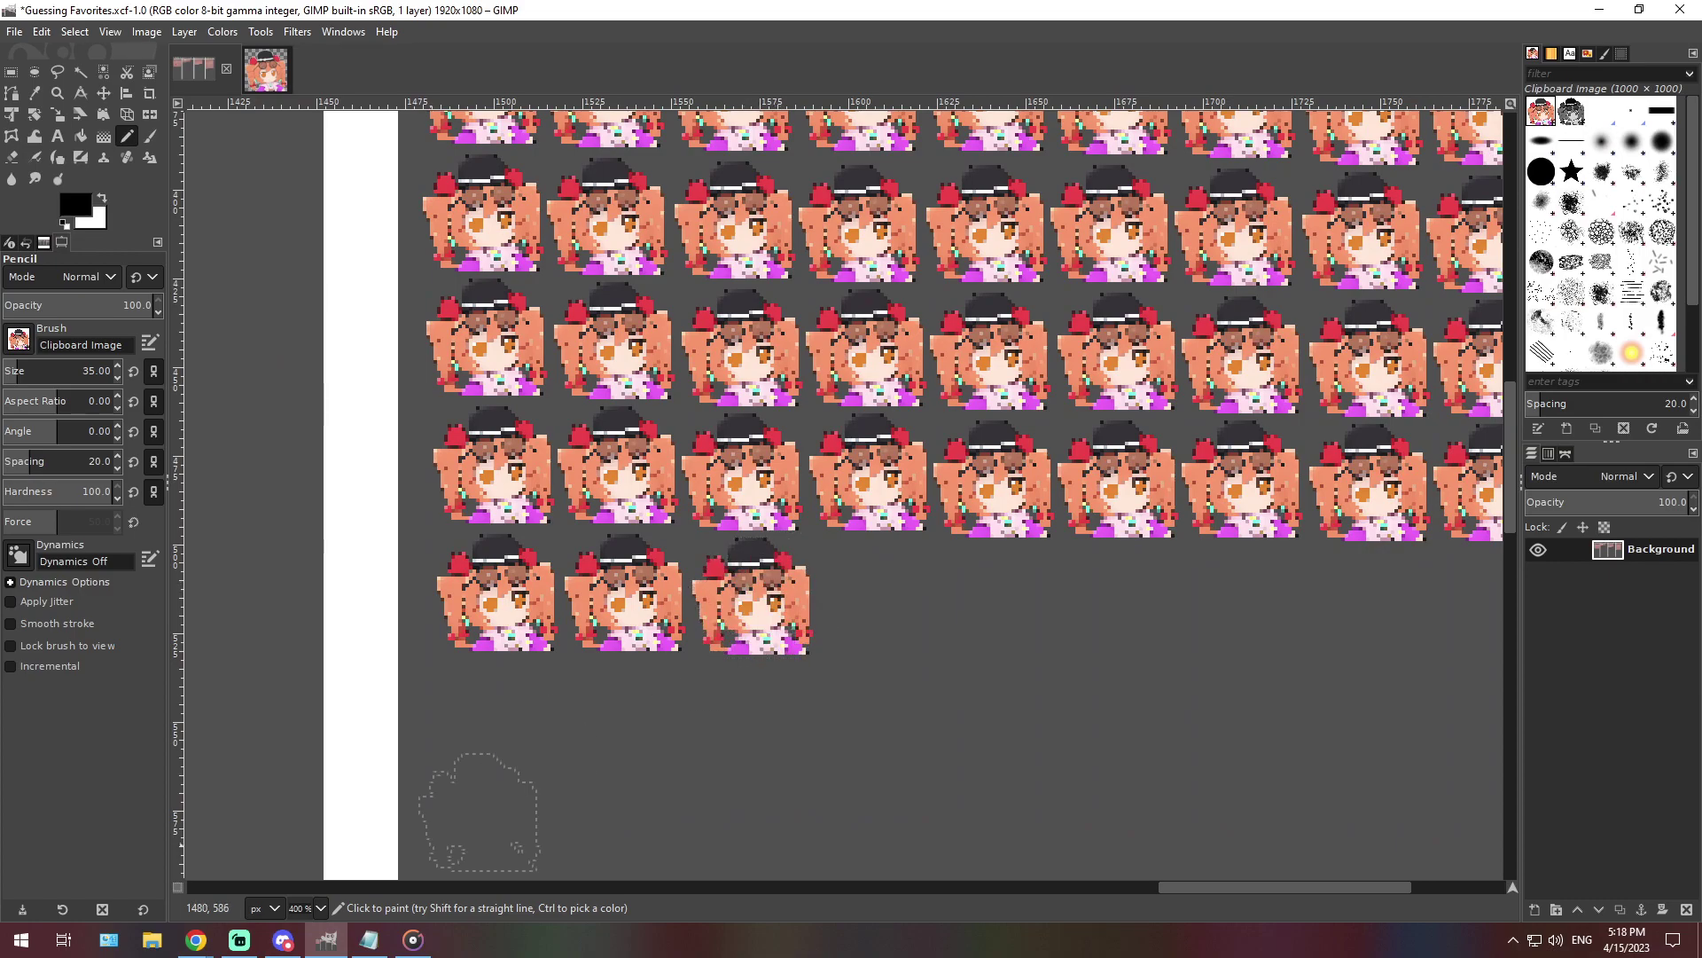
left_click(320, 908)
left_click(310, 824)
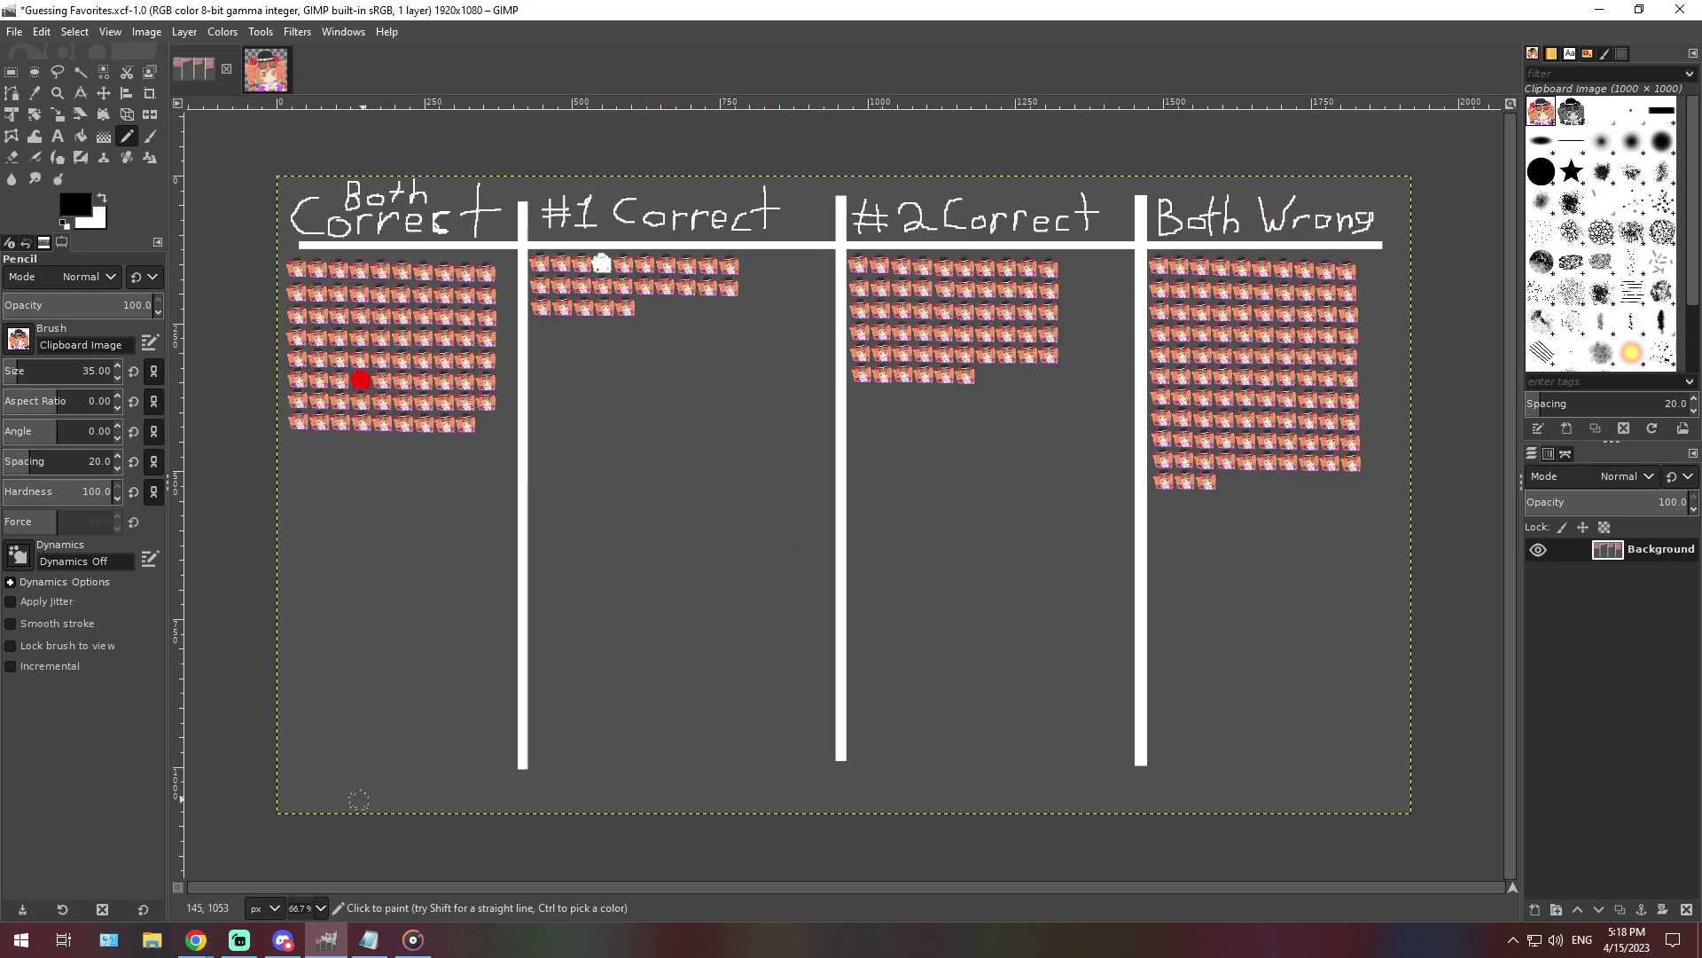
Replace the Notepad text with the description beginning "After the SDM explodes, she'll go to Eientei and ask for an item"
left_click(369, 940)
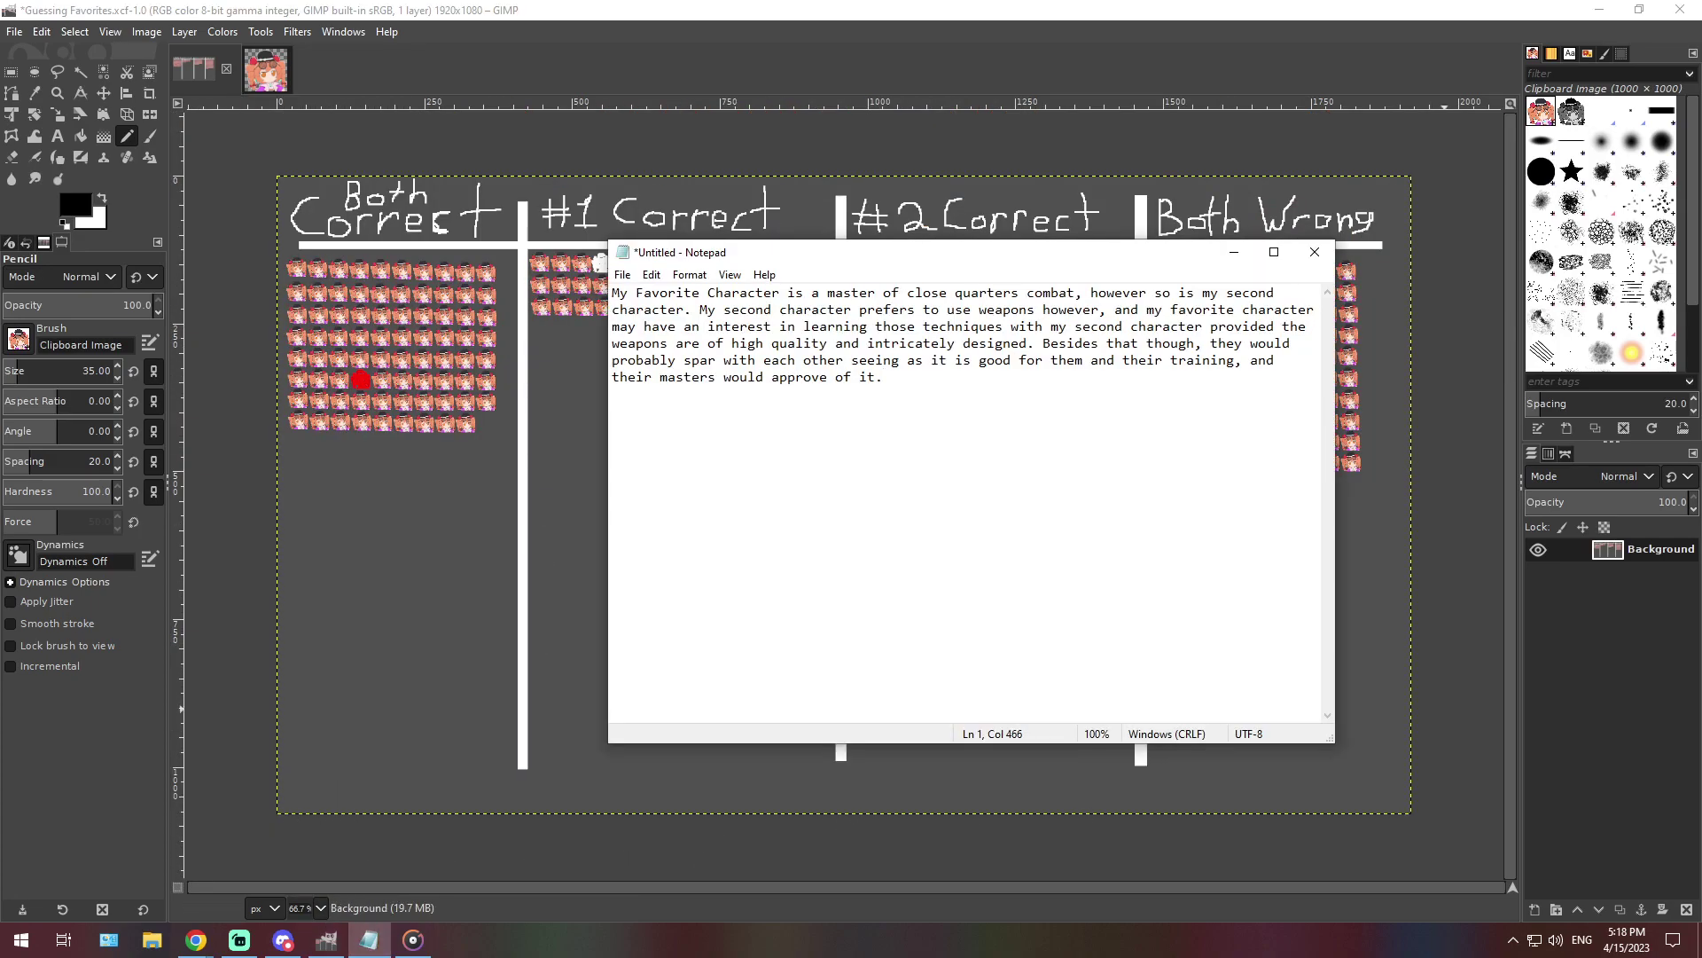
left_click(283, 939)
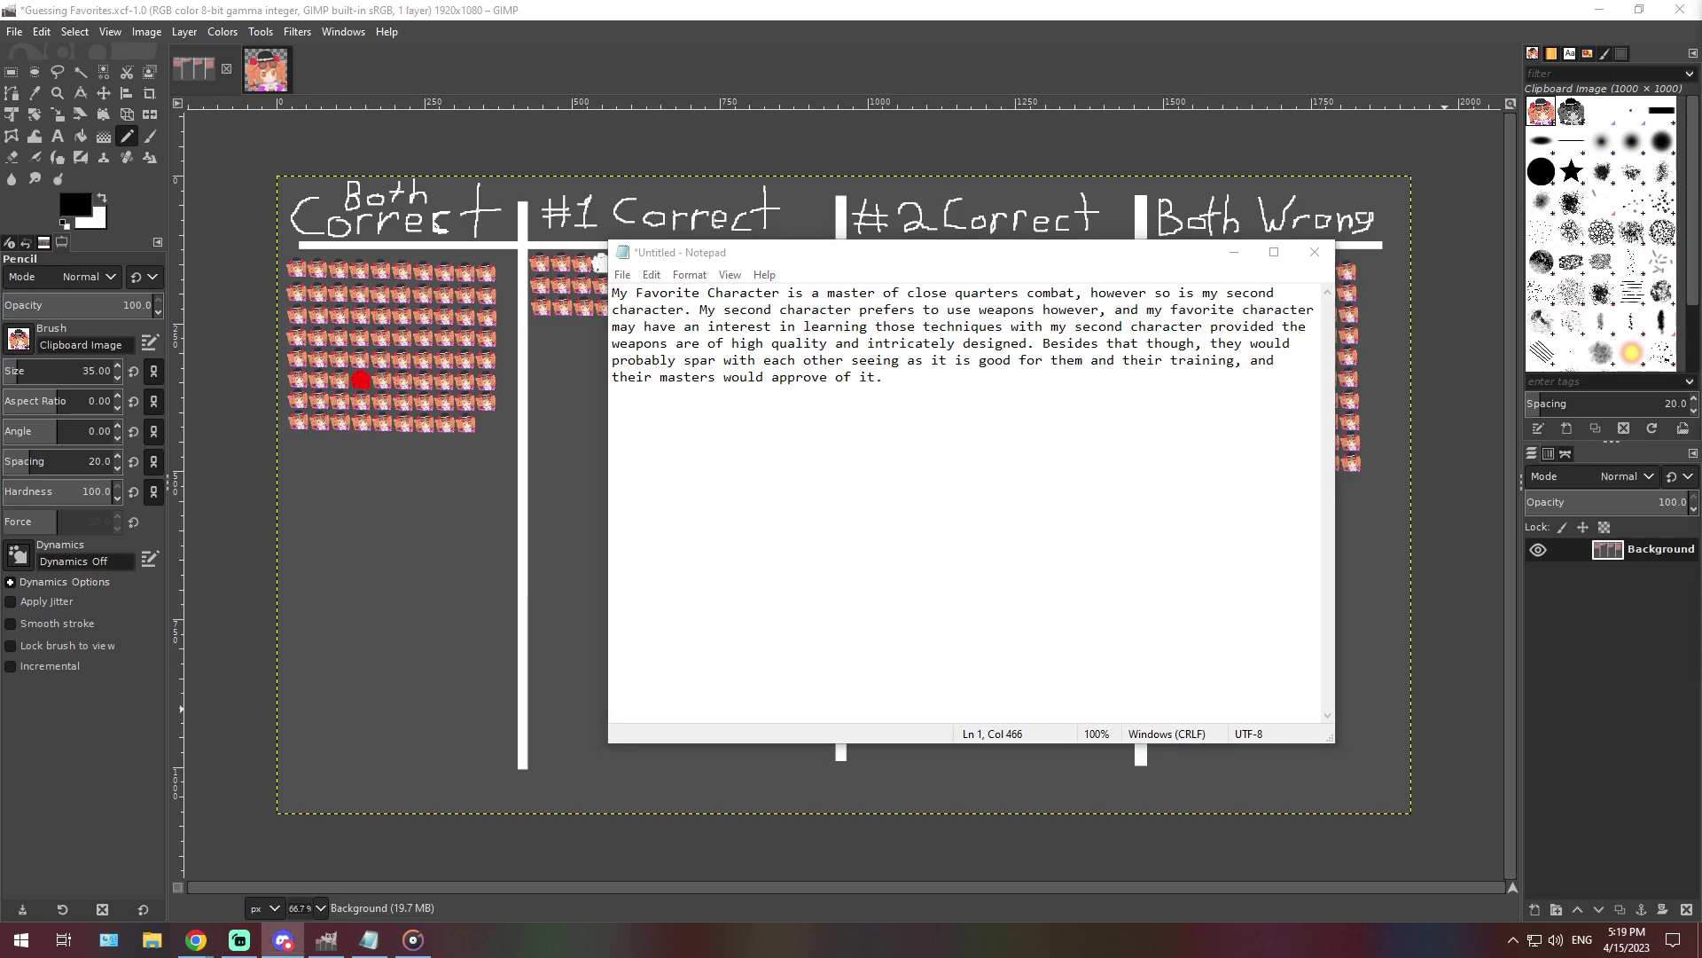
key("alt+Tab")
key("ctrl+shift+Left")
key("ctrl+a")
key("BackSpace")
type("After the SDM explodes, she’ll go to Eientei and ask for an item.The 2nd 2hu will give her one and then tries to leave, but the 1st 2hu rickrolls her for the funni. And then the 2nd 2hu will shoot suppository shaped bullets at her before running away.")
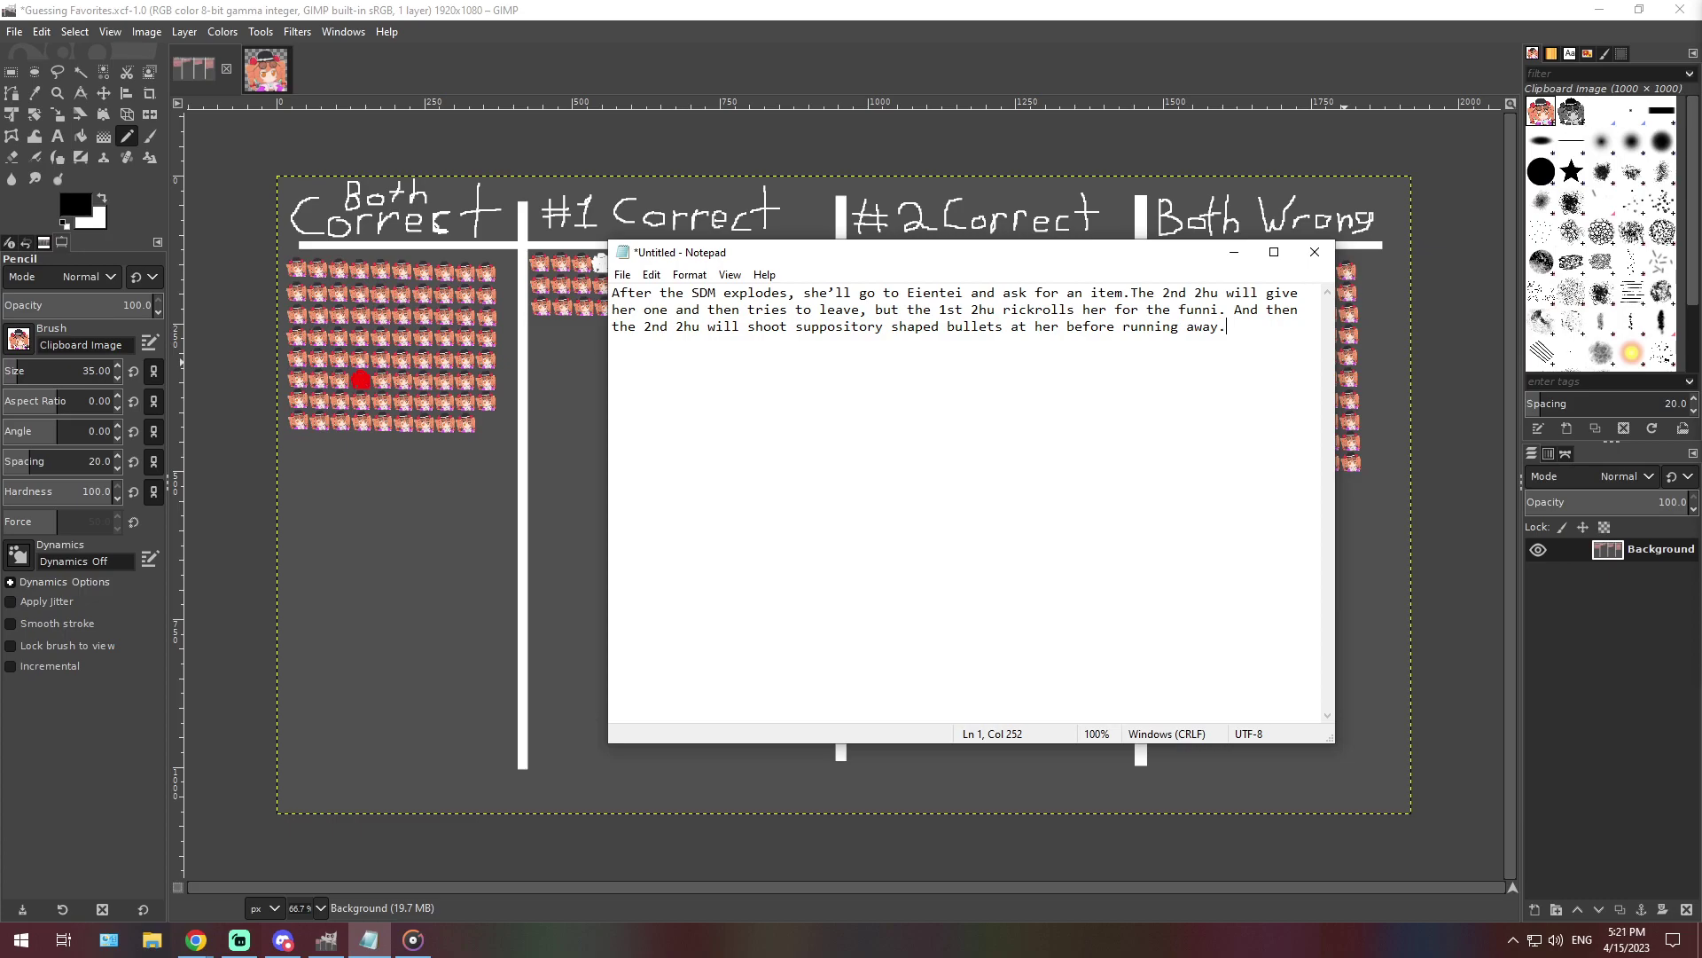
In GIMP, stamp the seventh portrait in the last row of the #2 Correct column, and return to the Notepad note
left_click(320, 907)
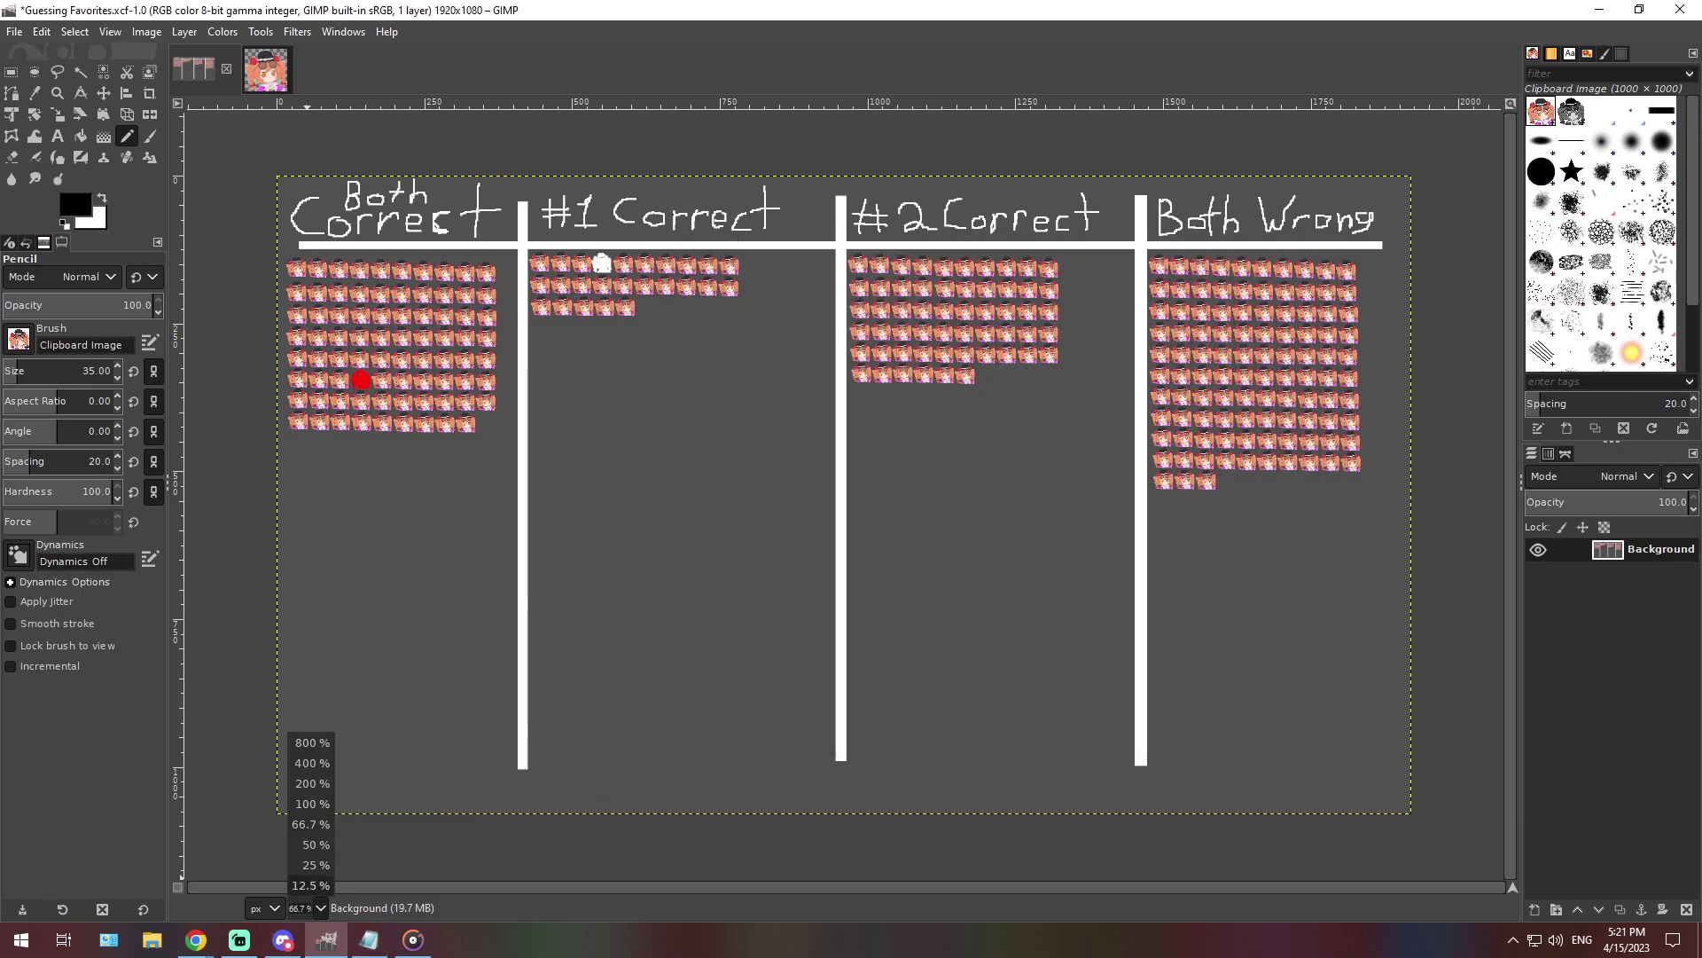
left_click(311, 763)
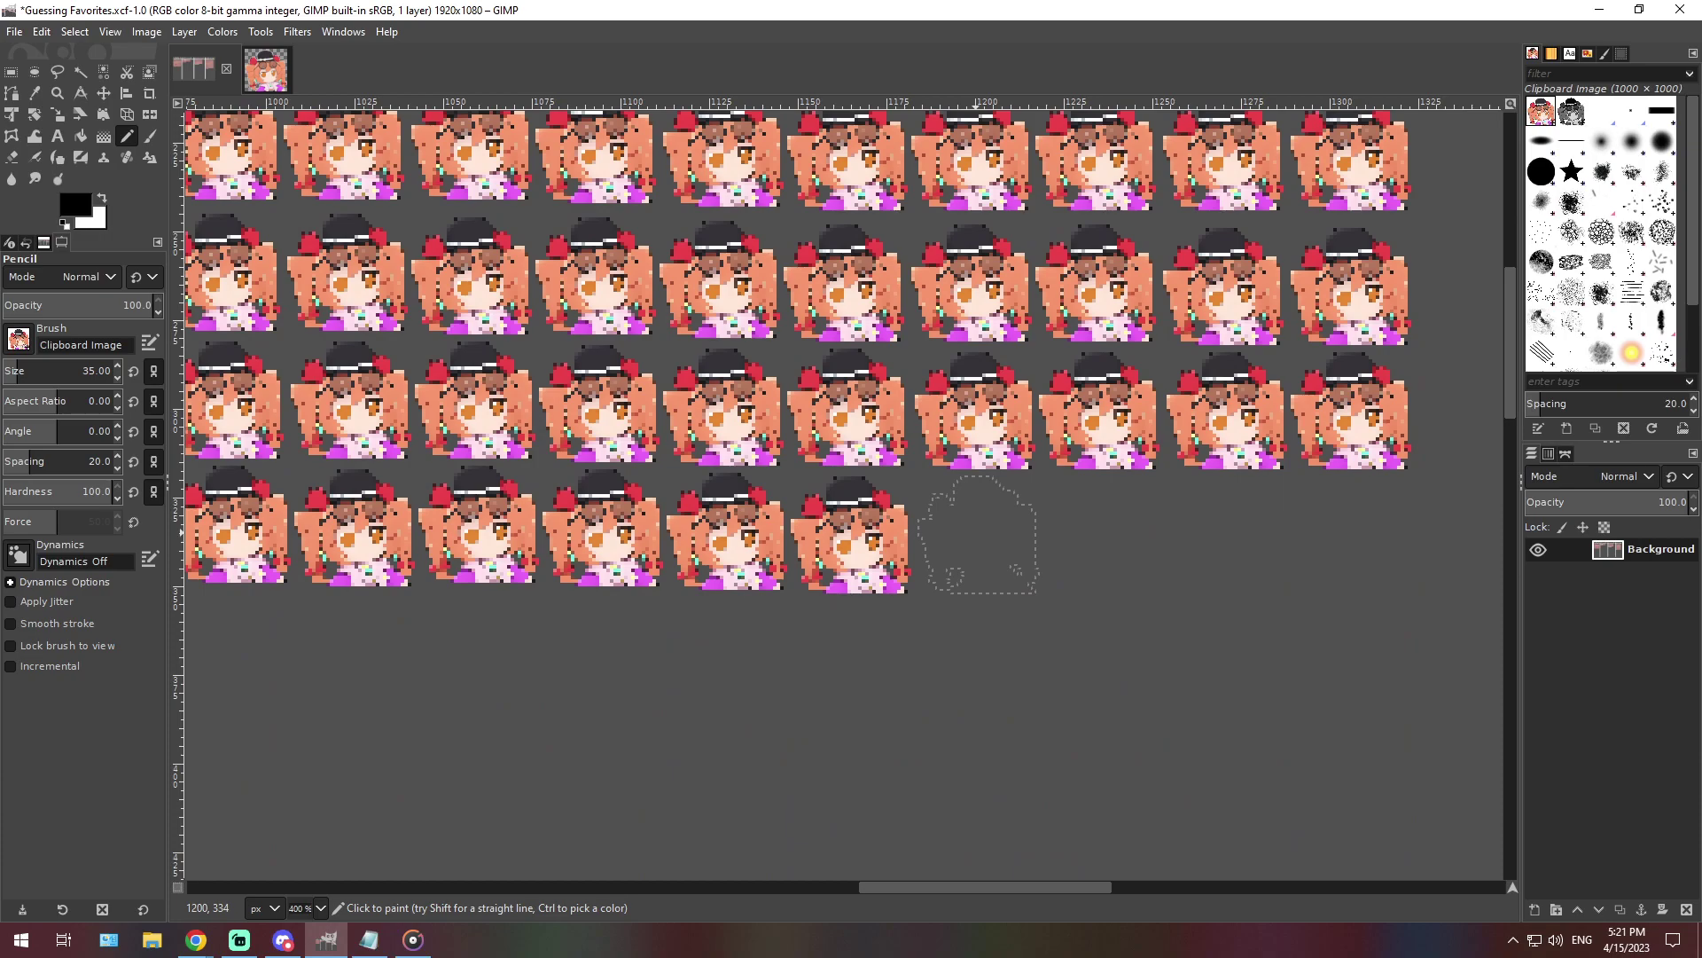
left_click(979, 534)
left_click(320, 908)
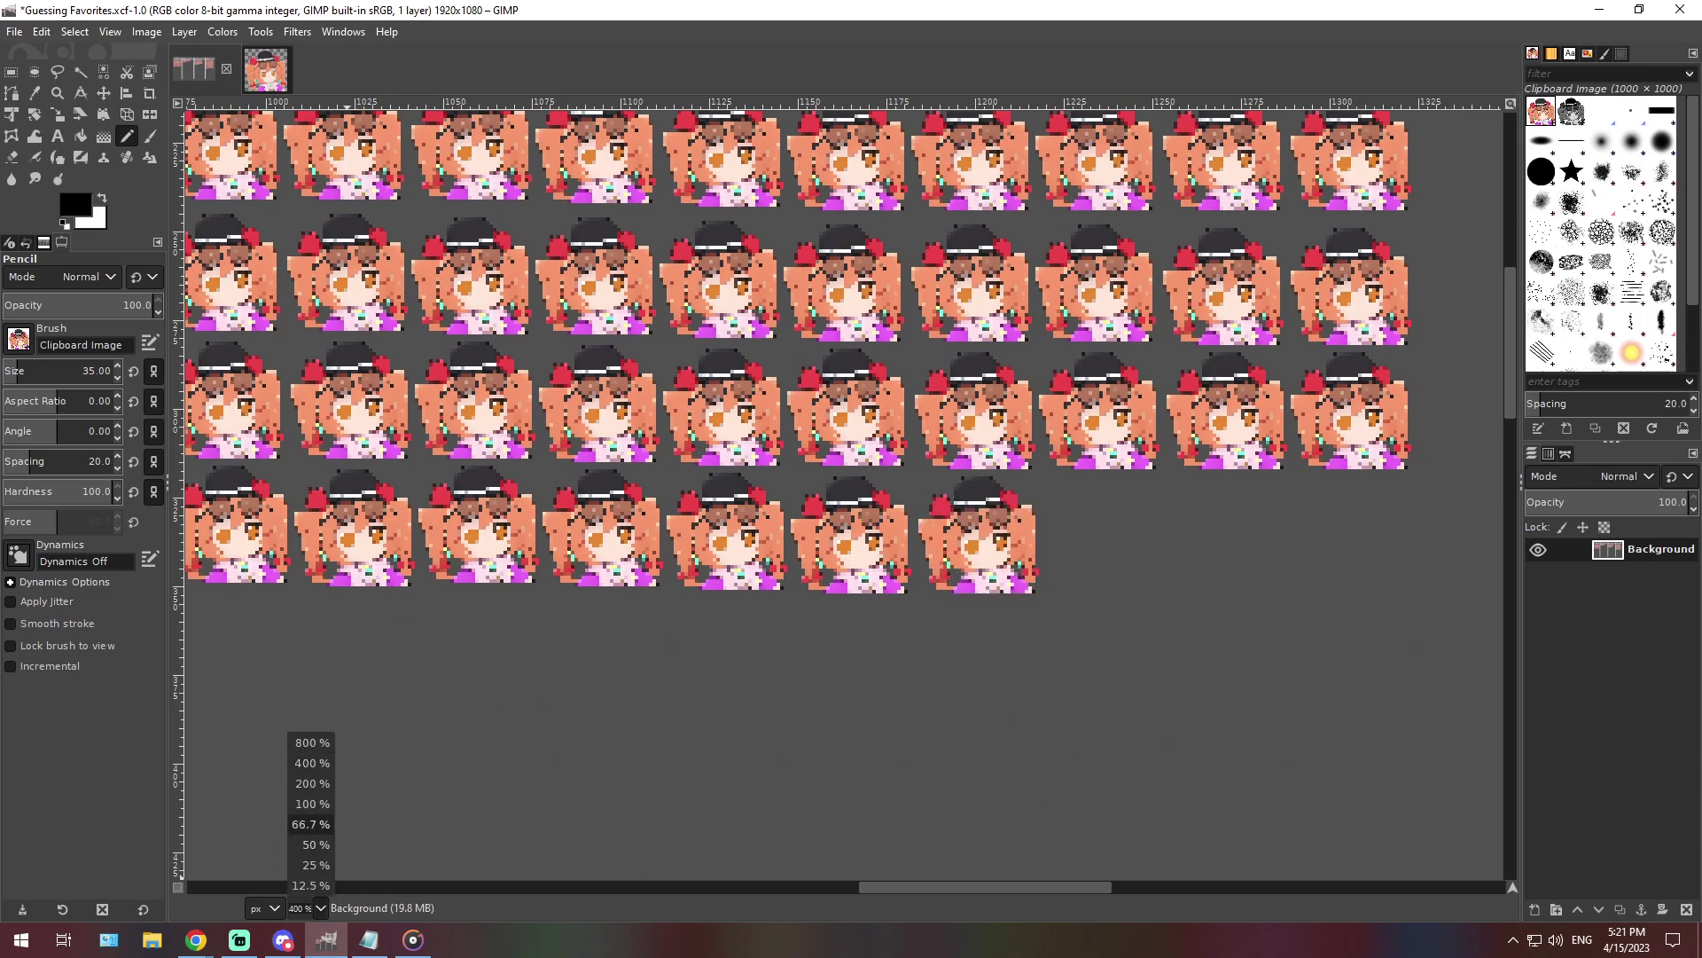
left_click(311, 824)
left_click(369, 940)
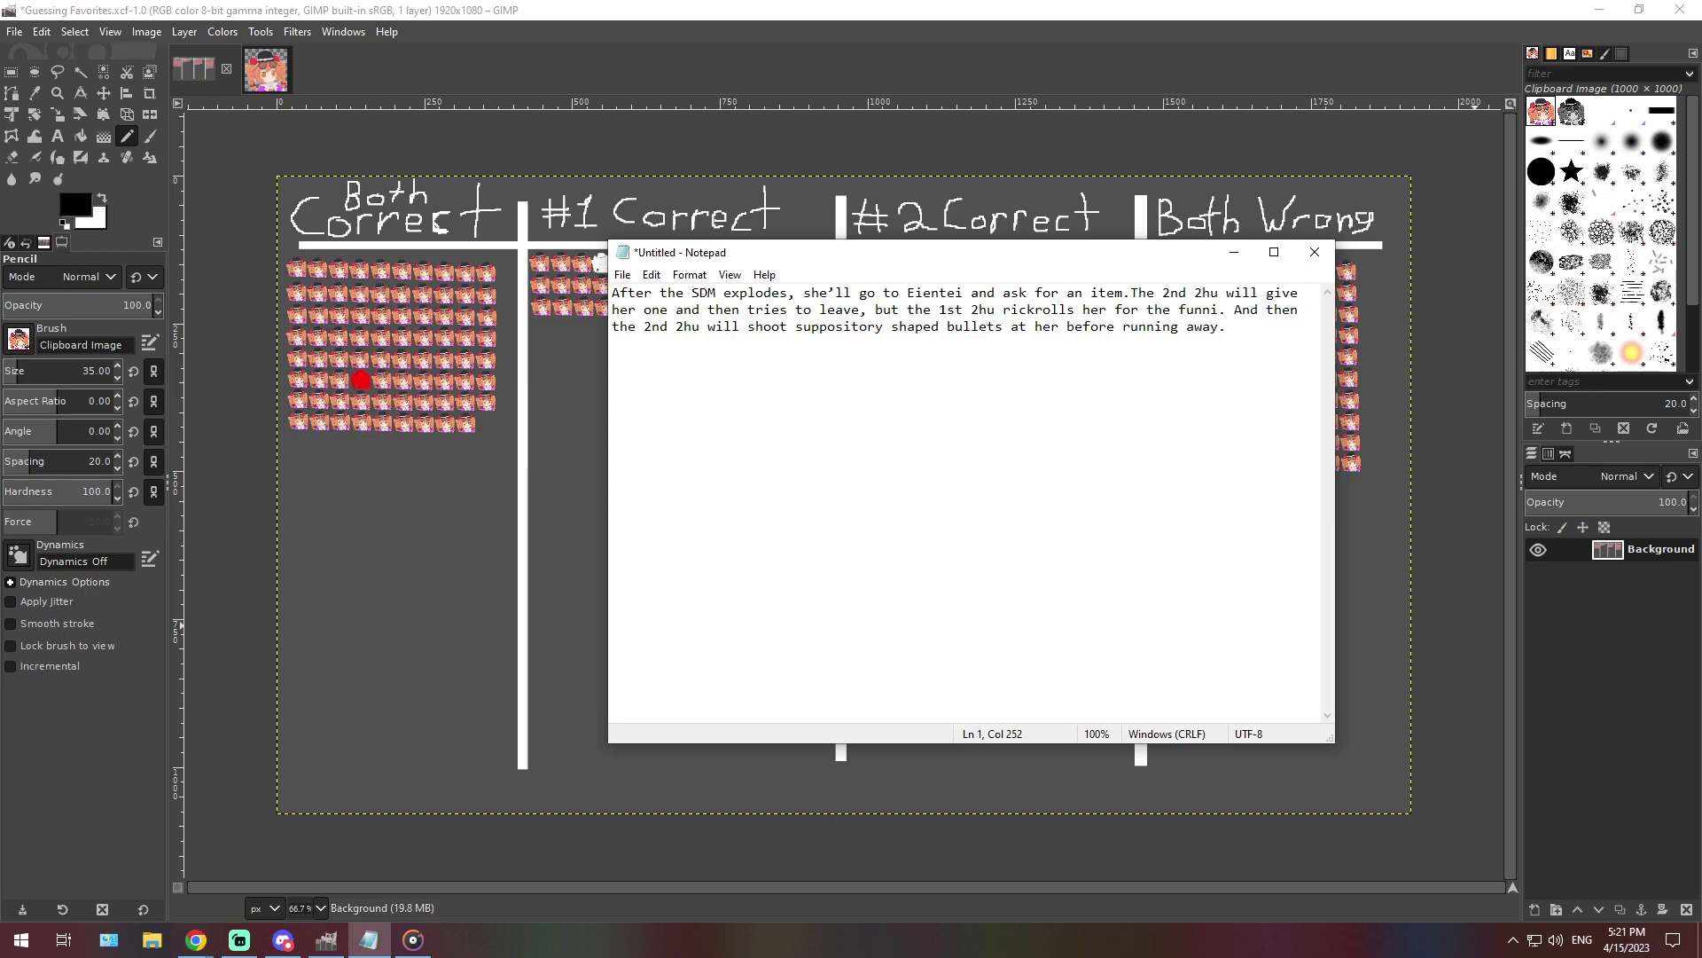
Replace the Notepad text with the description beginning "Honestly, she would think she's a weirdo like everyone they met before"
left_click(283, 940)
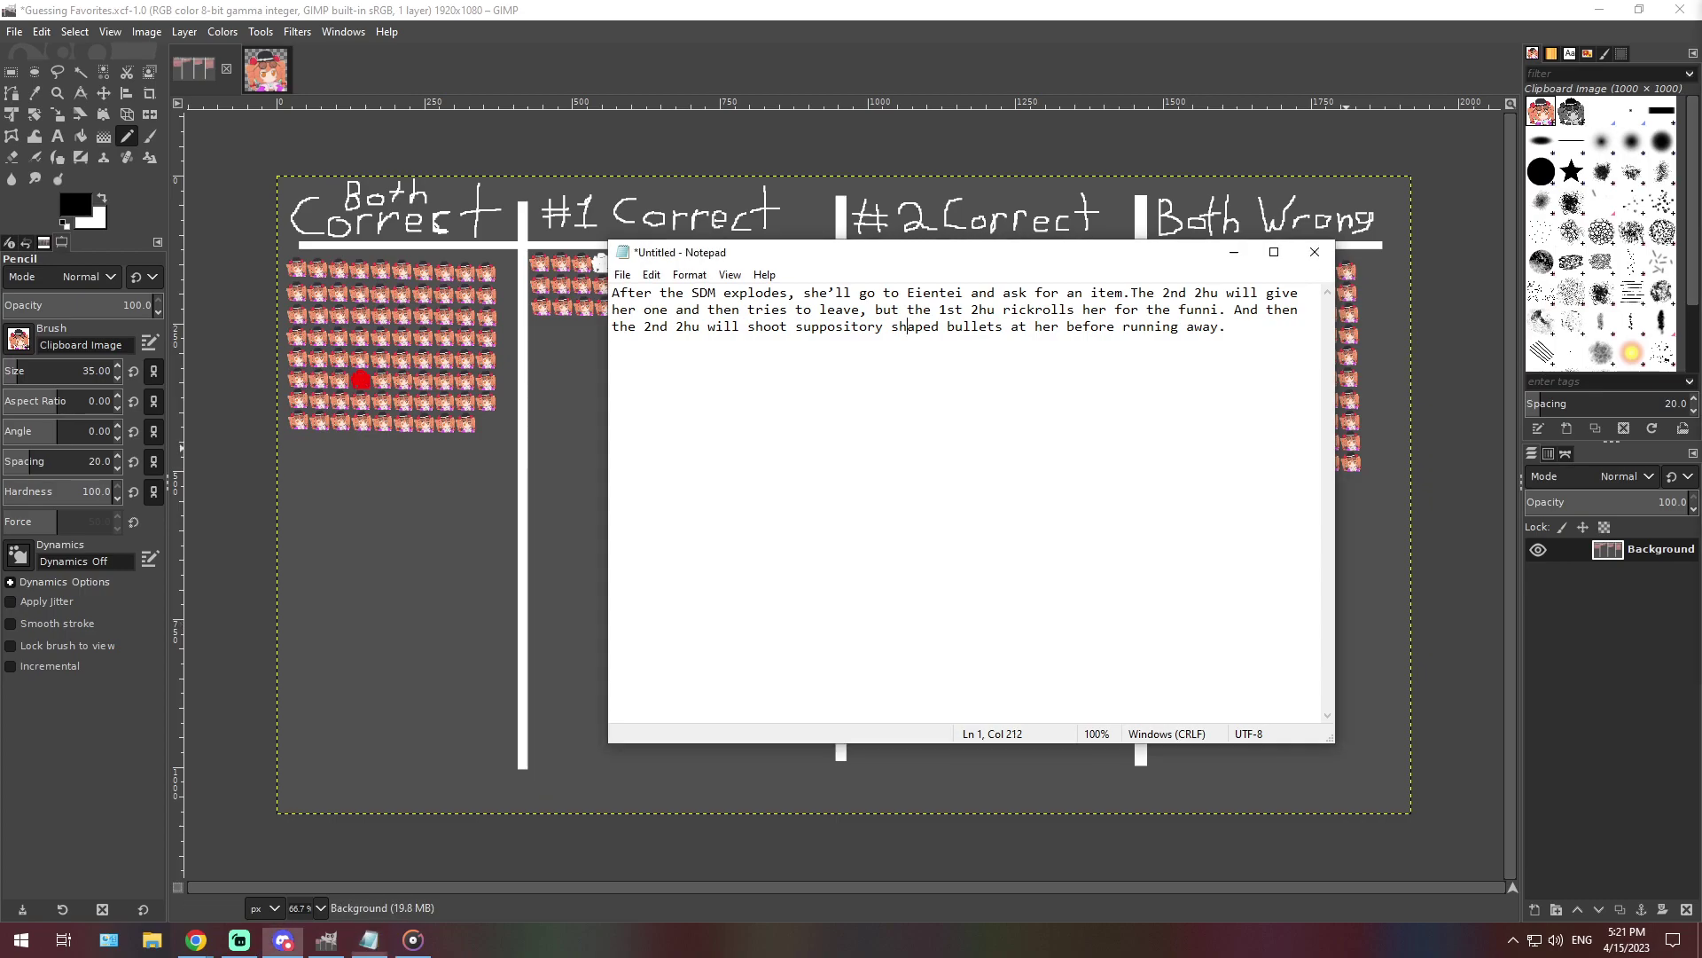
double_click(919, 326)
key("ctrl+a")
key("ctrl+x")
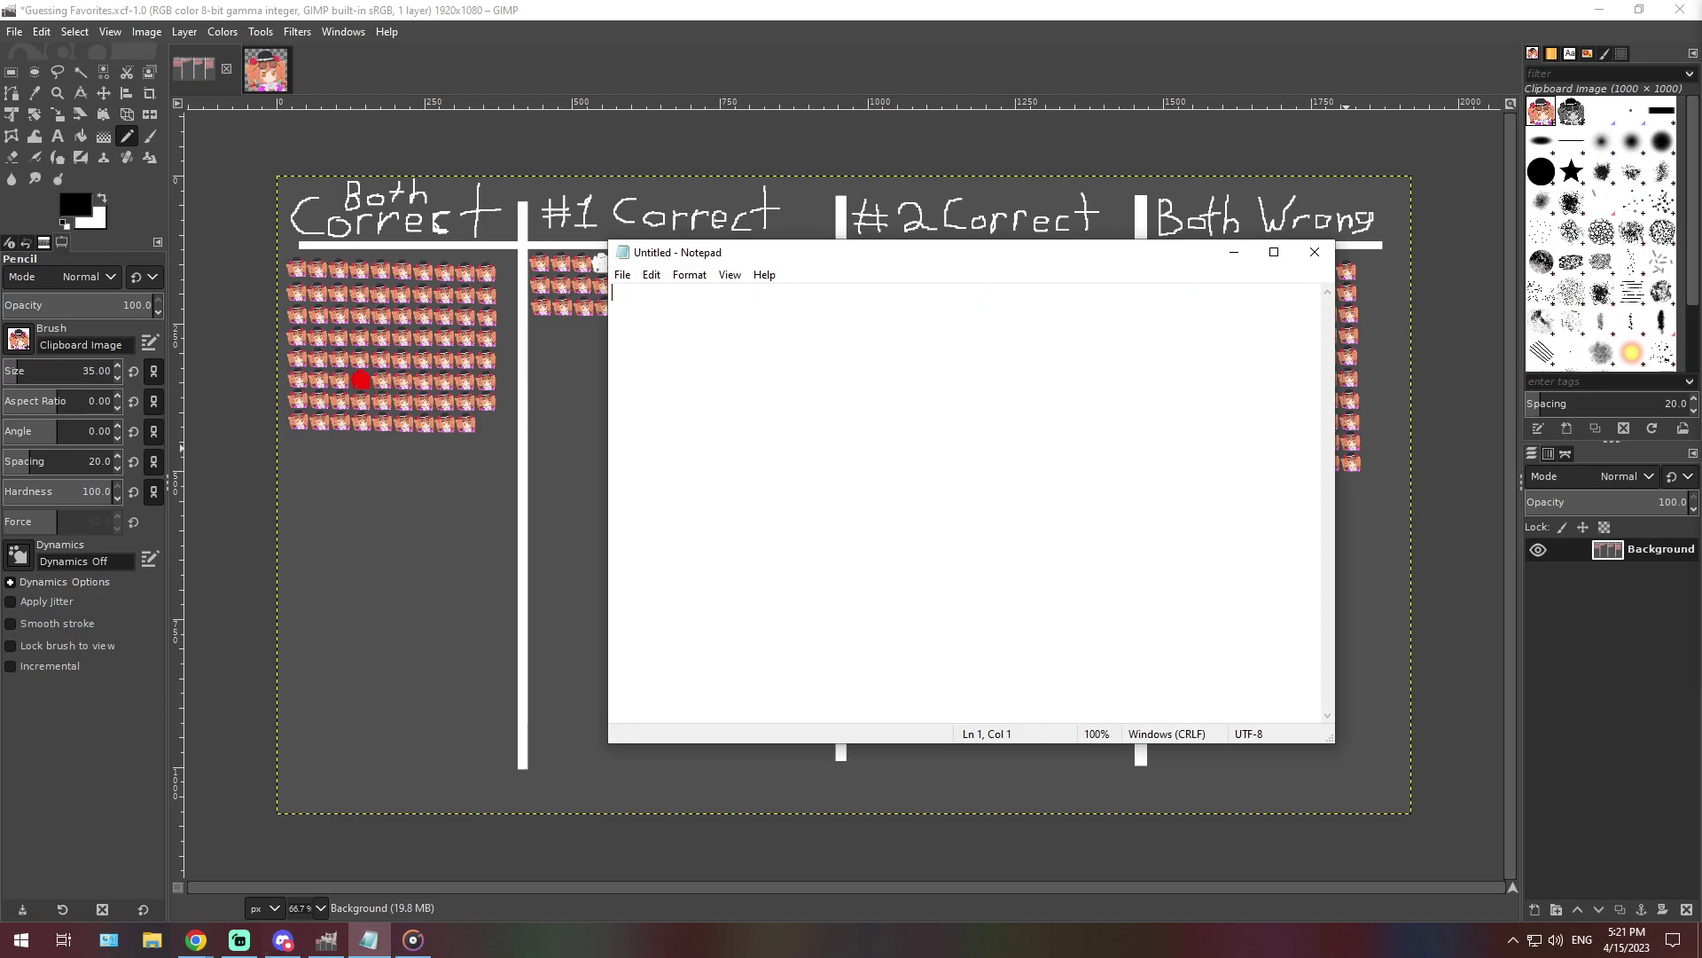
key("ctrl+v")
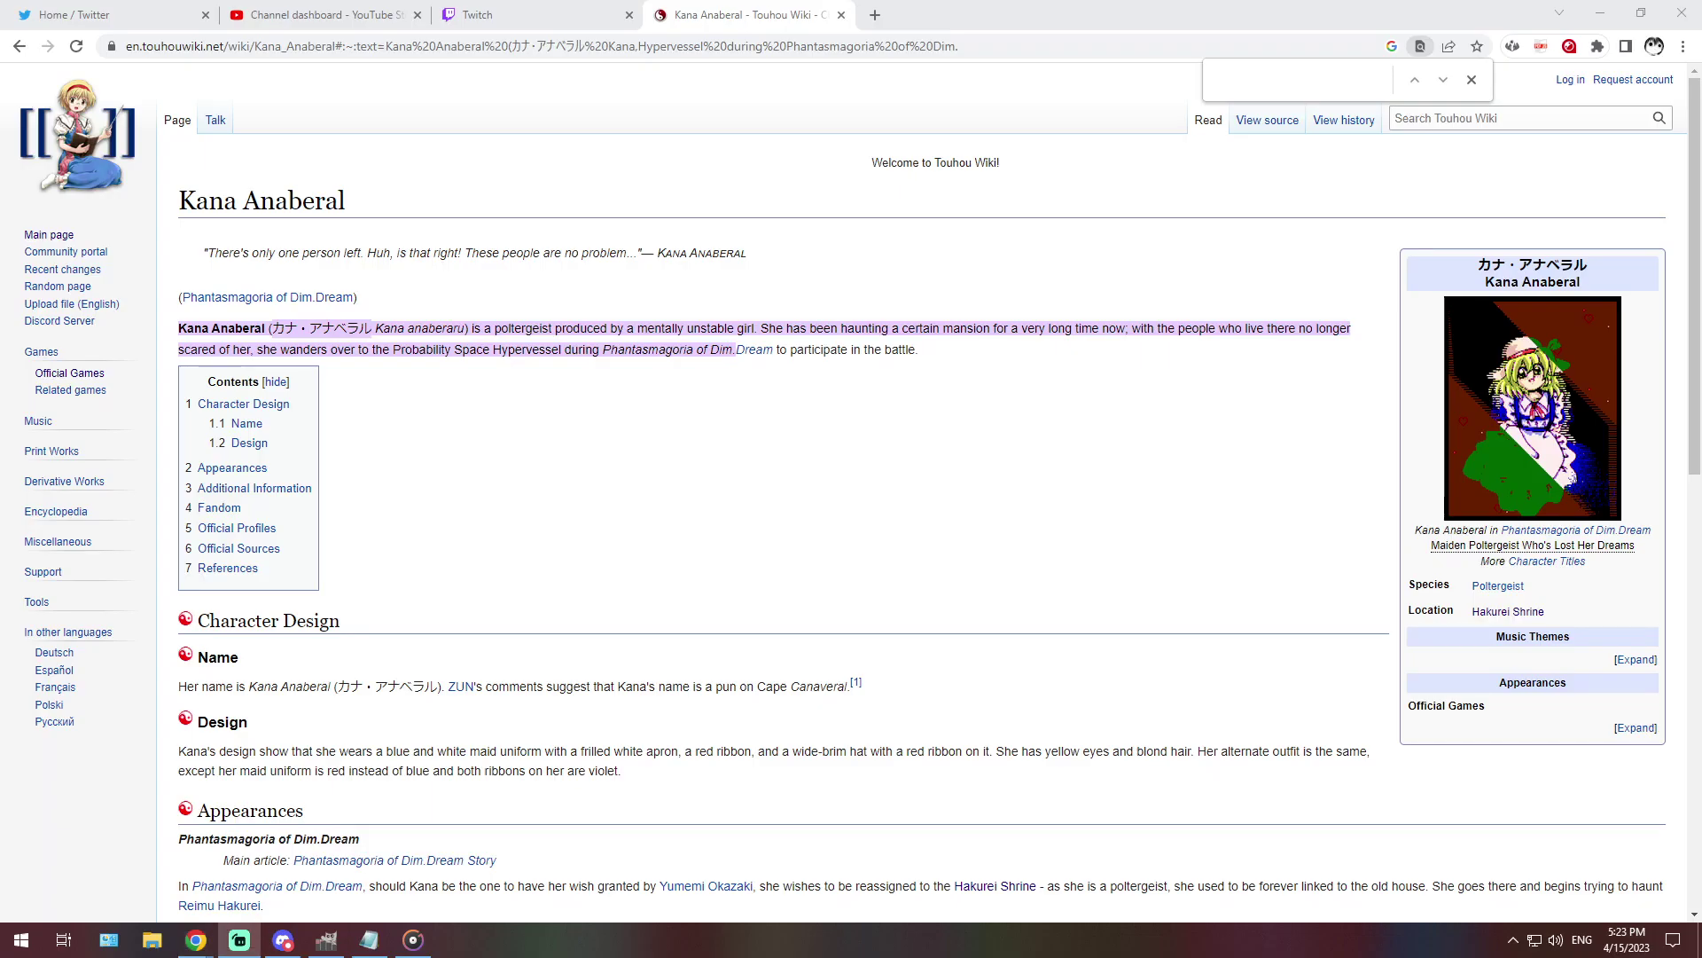
Search the Kana Anaberal wiki page in the browser for "magician", and minimize the browser window
type("magician")
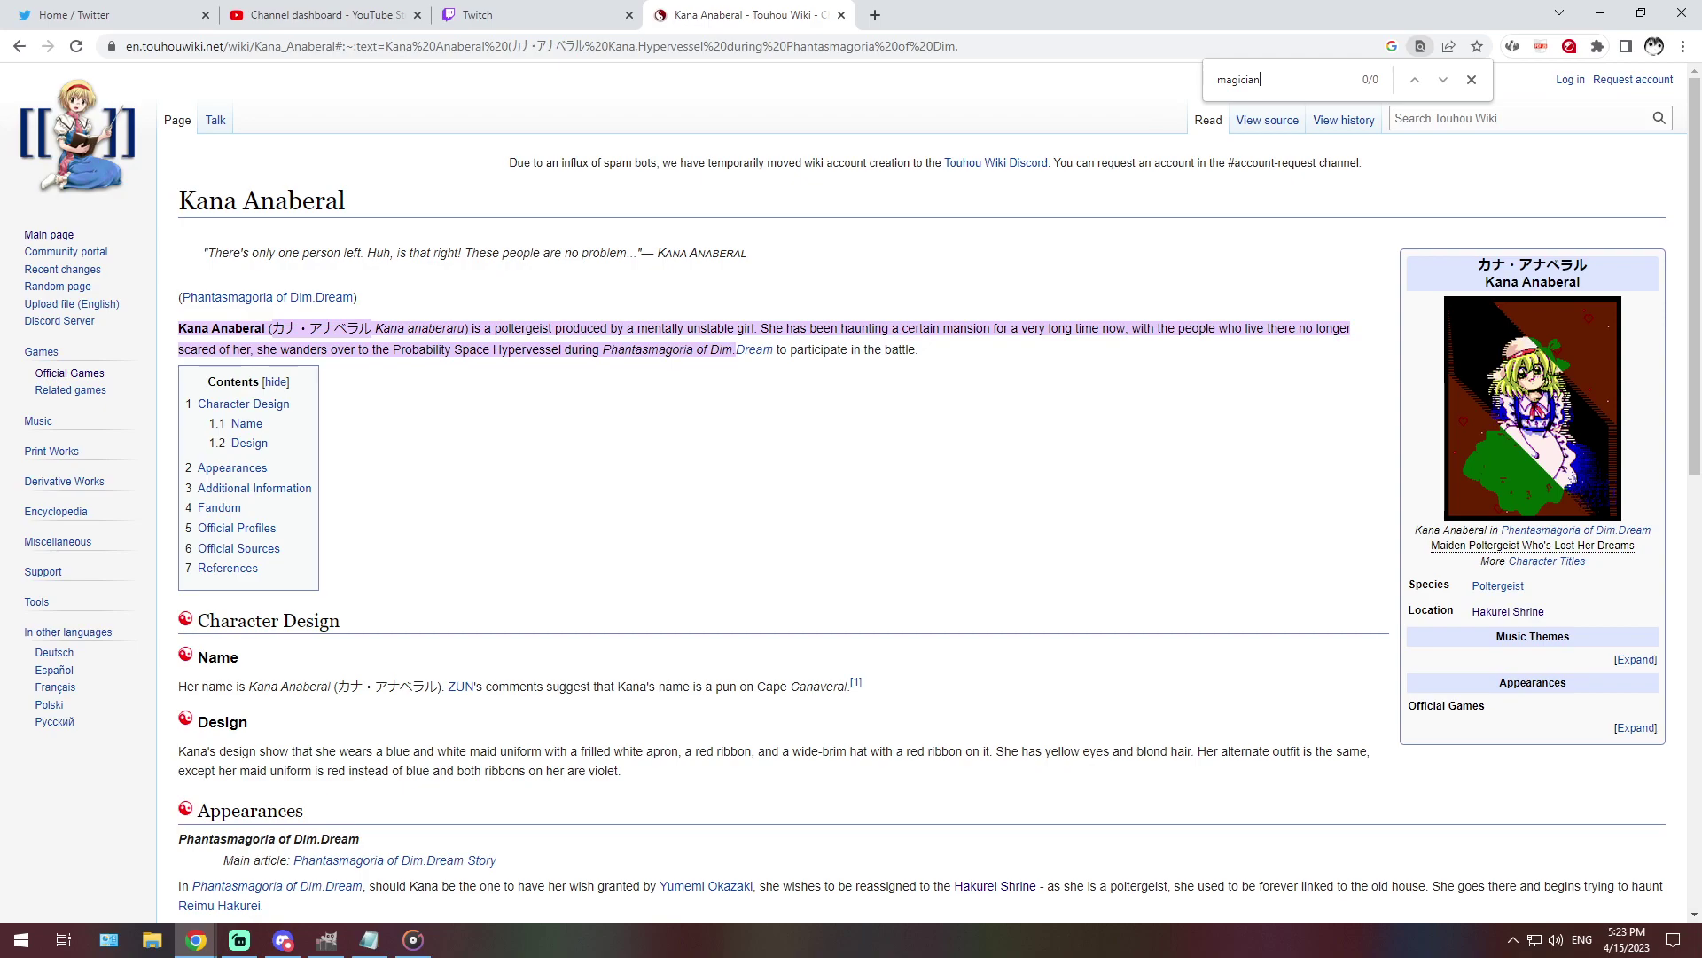
left_click(1600, 15)
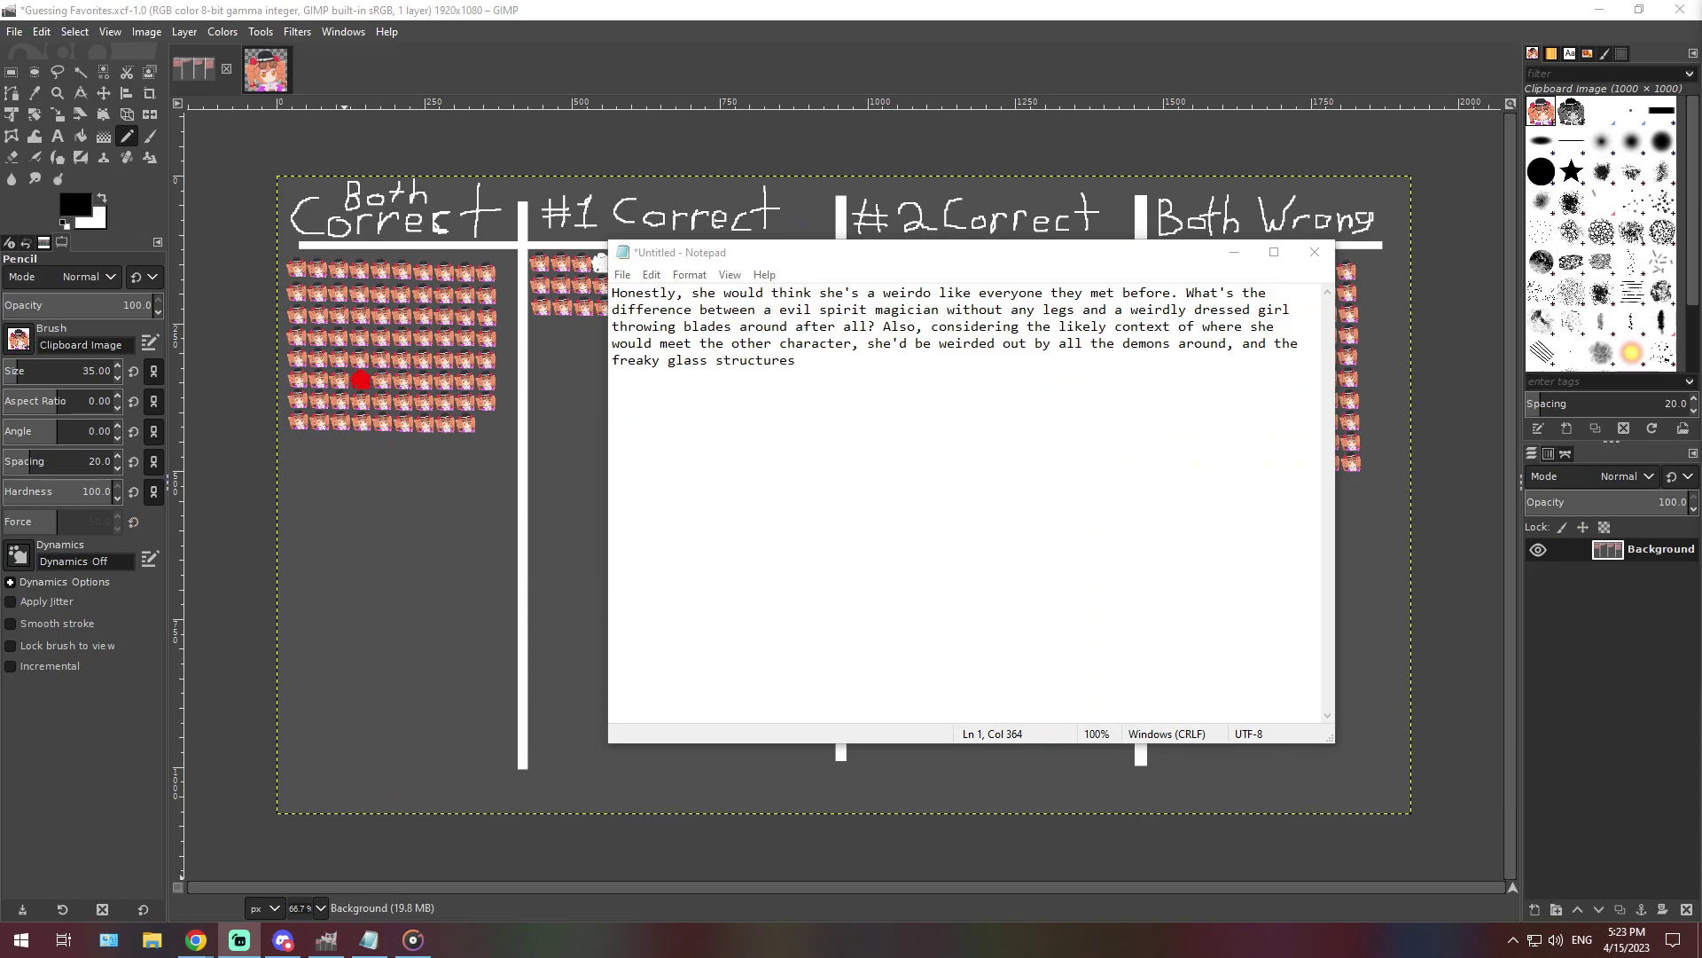
In GIMP, stamp the fourth portrait in the last row of the Both Wrong column and return to the whole-chart view
left_click(320, 907)
left_click(311, 763)
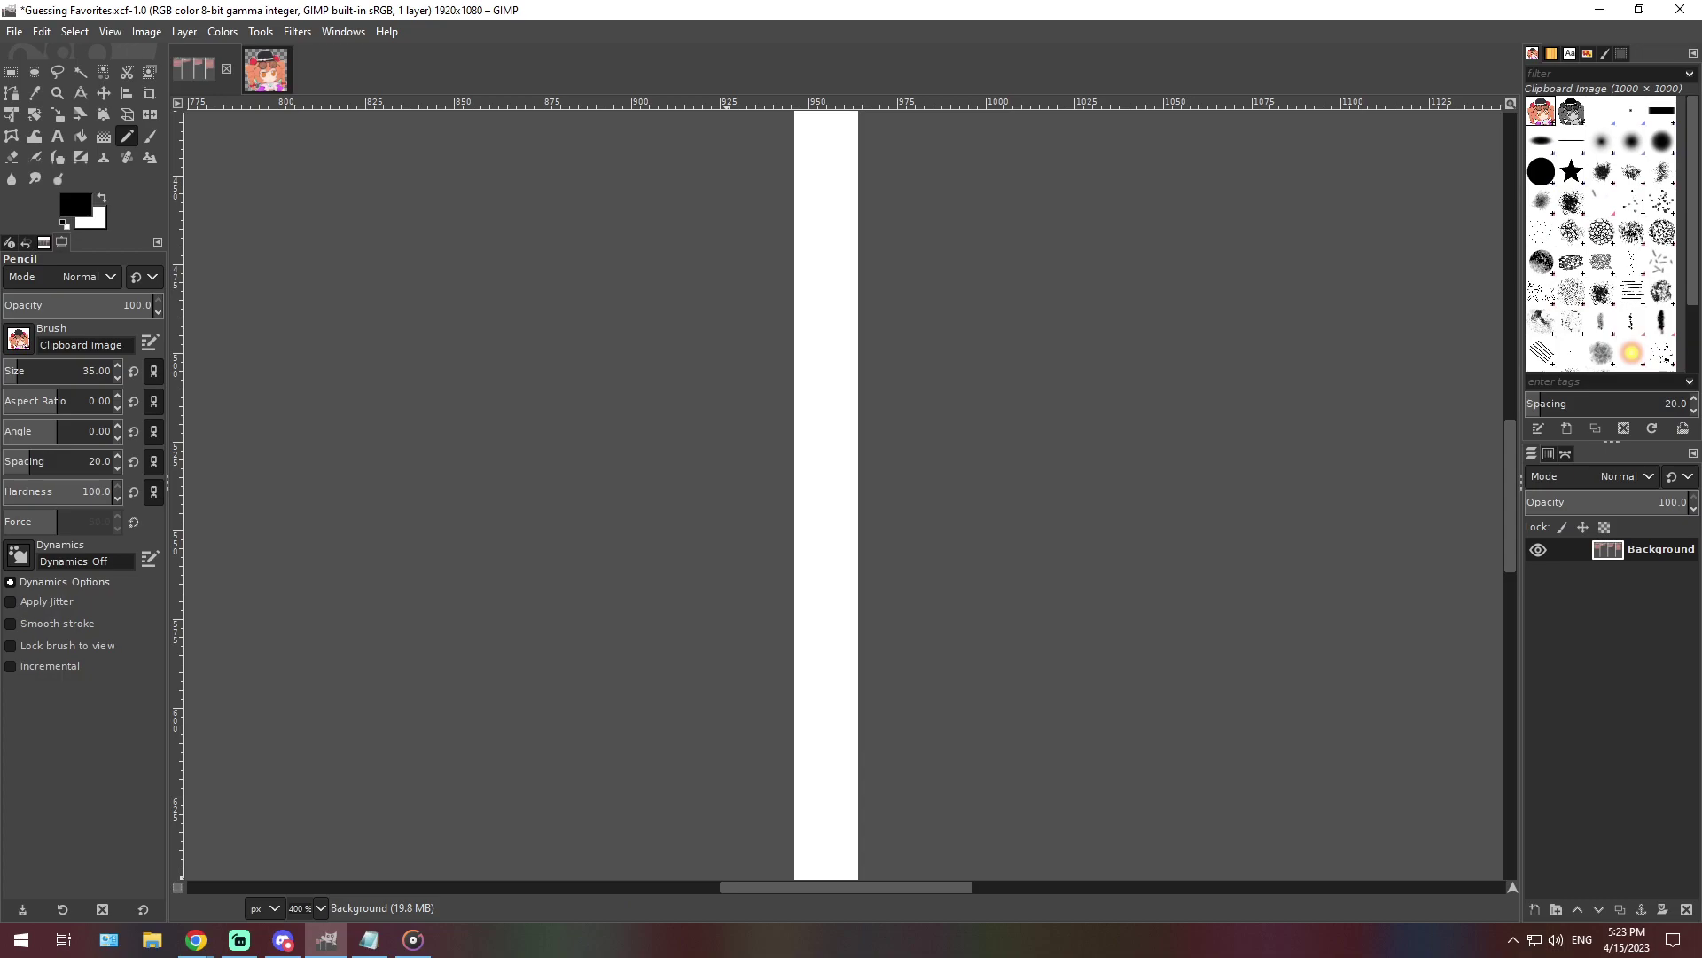
scroll(1210, 850, "right", 10)
scroll(472, 606, "up", 3)
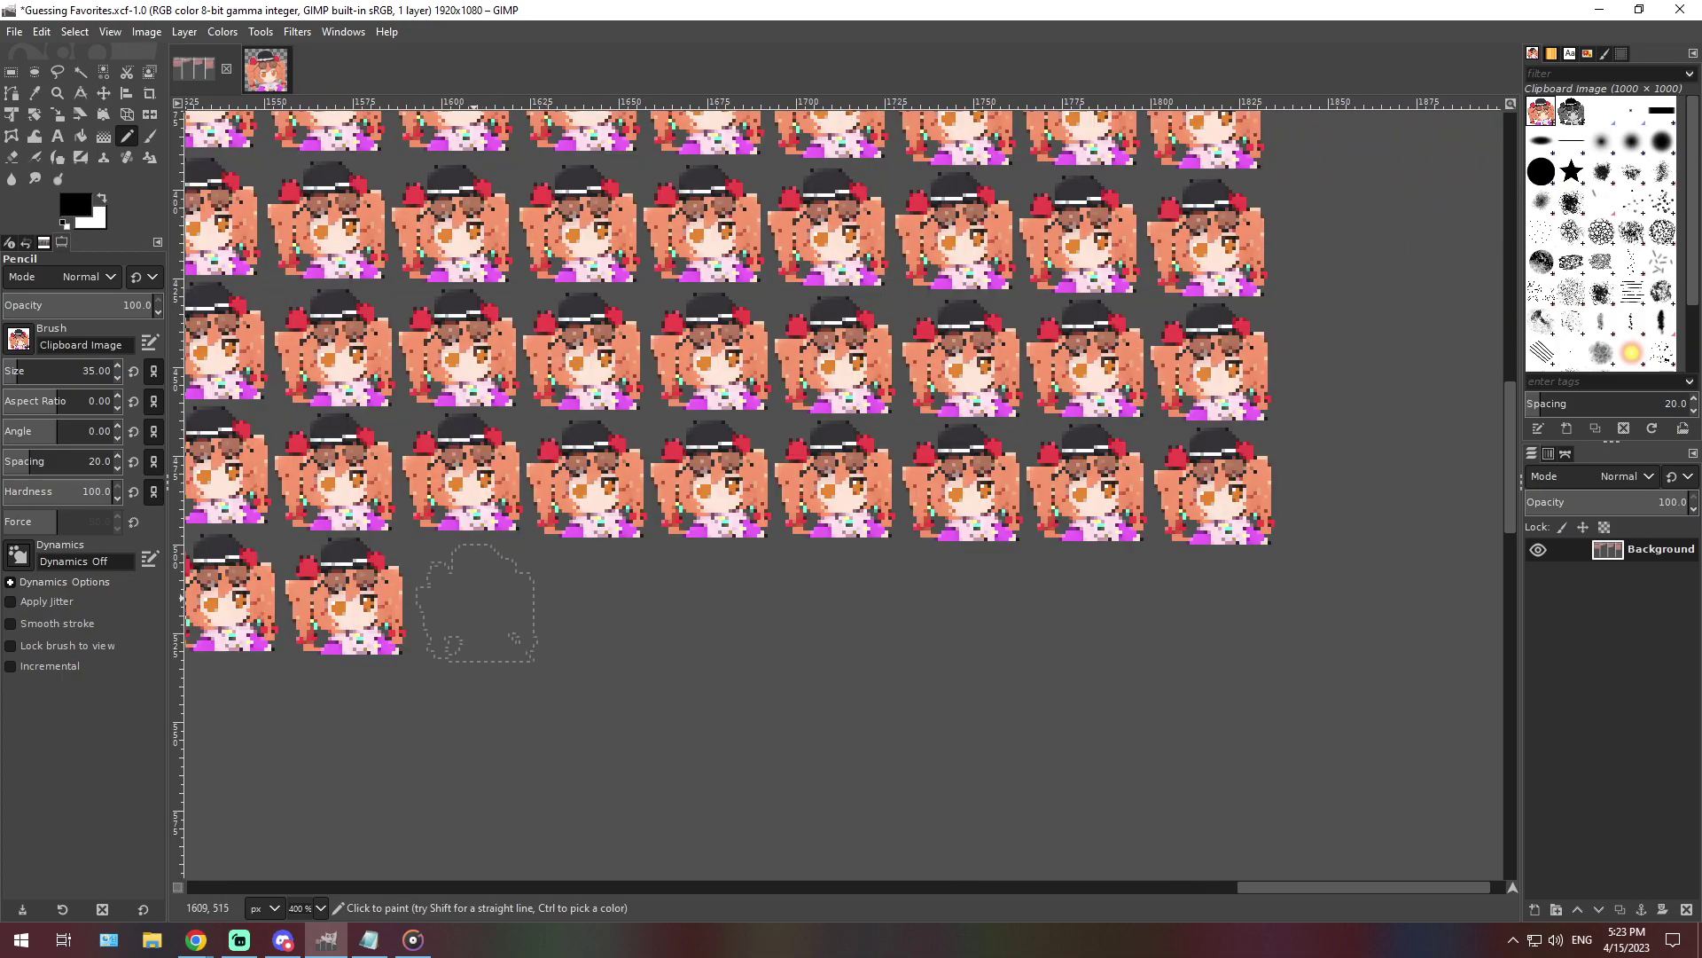
left_click(470, 596)
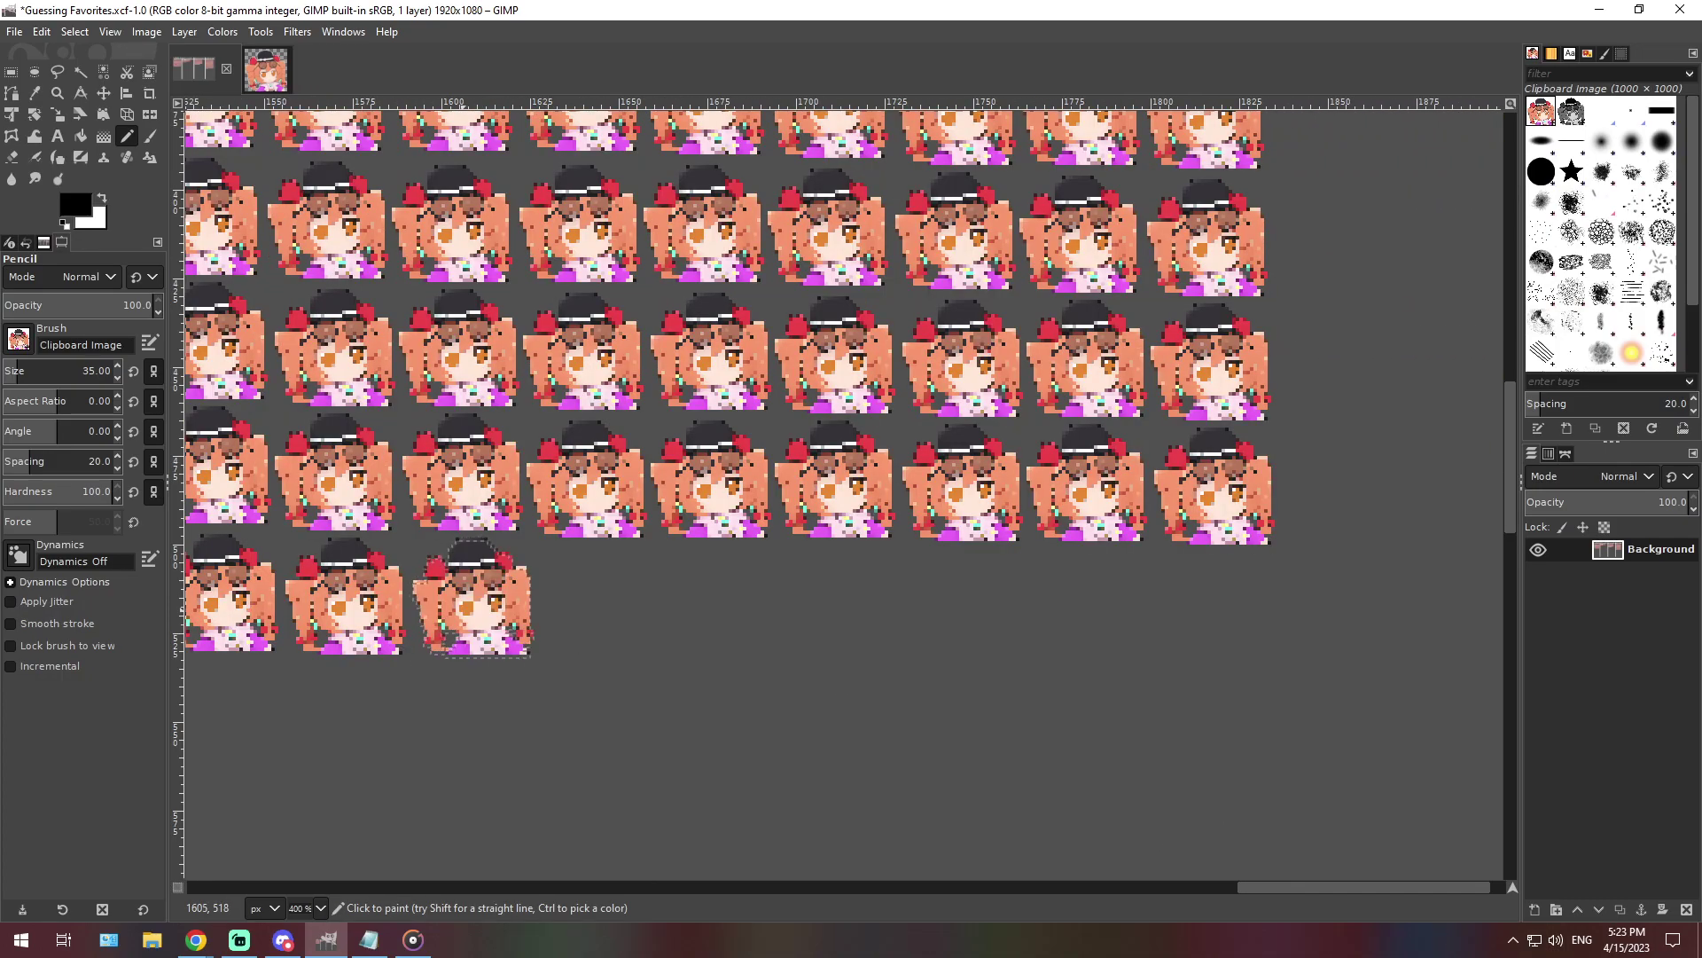
left_click(320, 907)
left_click(311, 824)
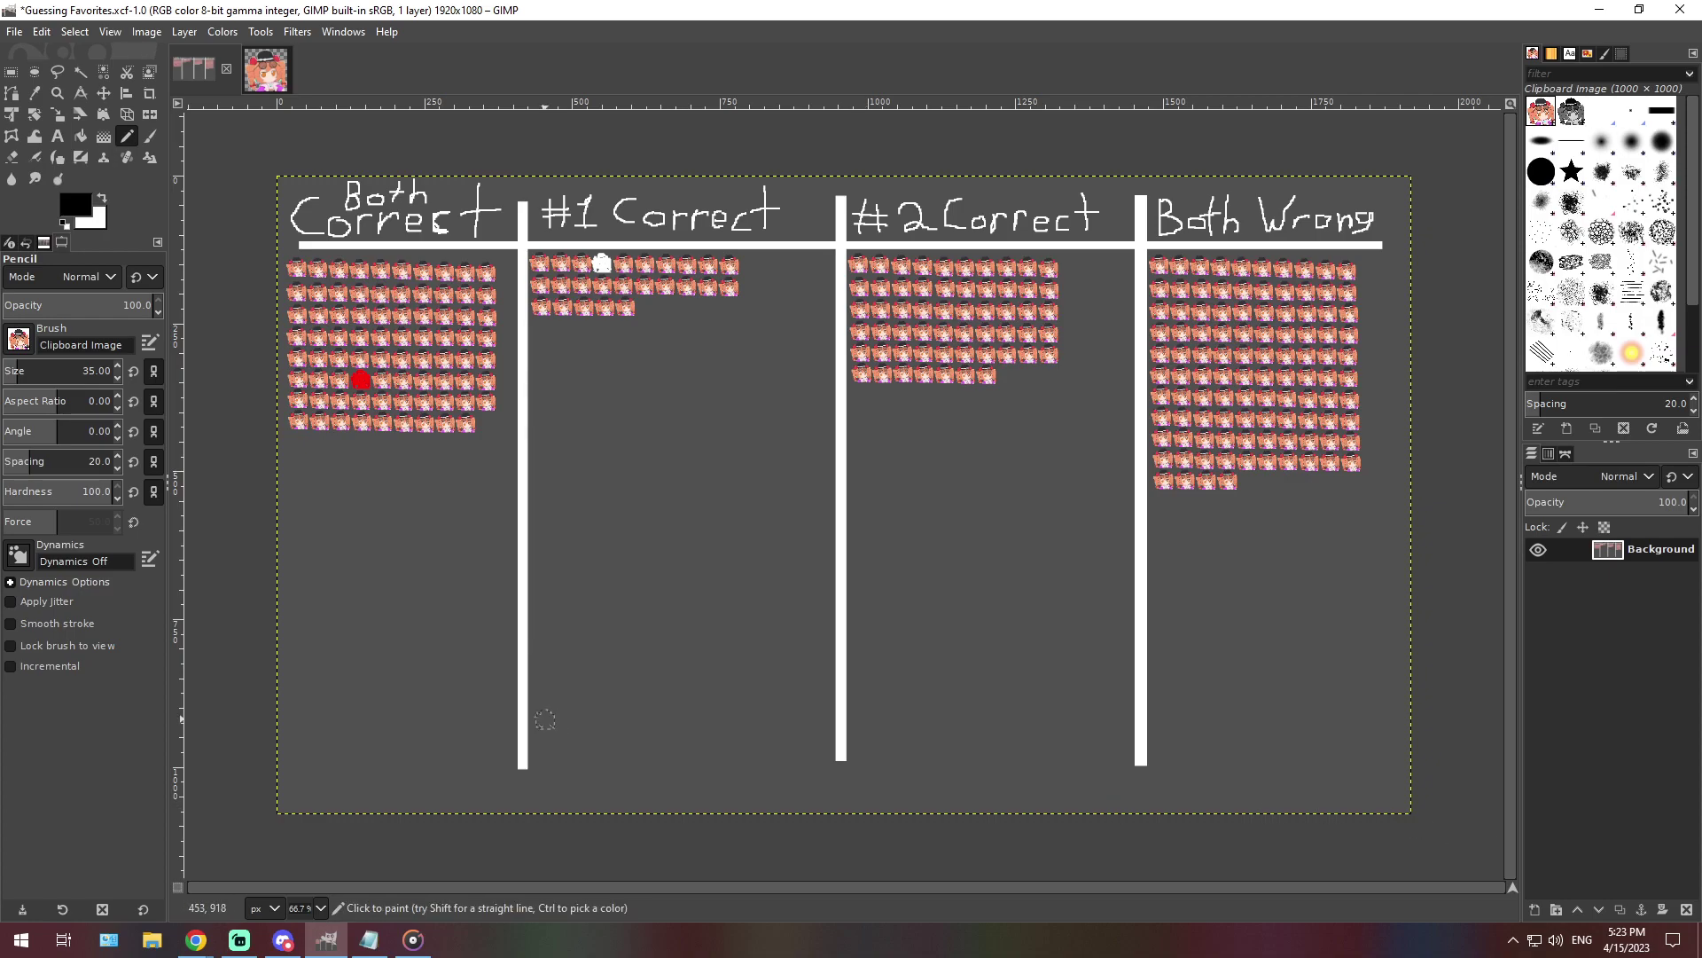
Replace the Notepad text with the description beginning "My 2nd favorite character will most likely try to adopt my favorite character"
left_click(369, 939)
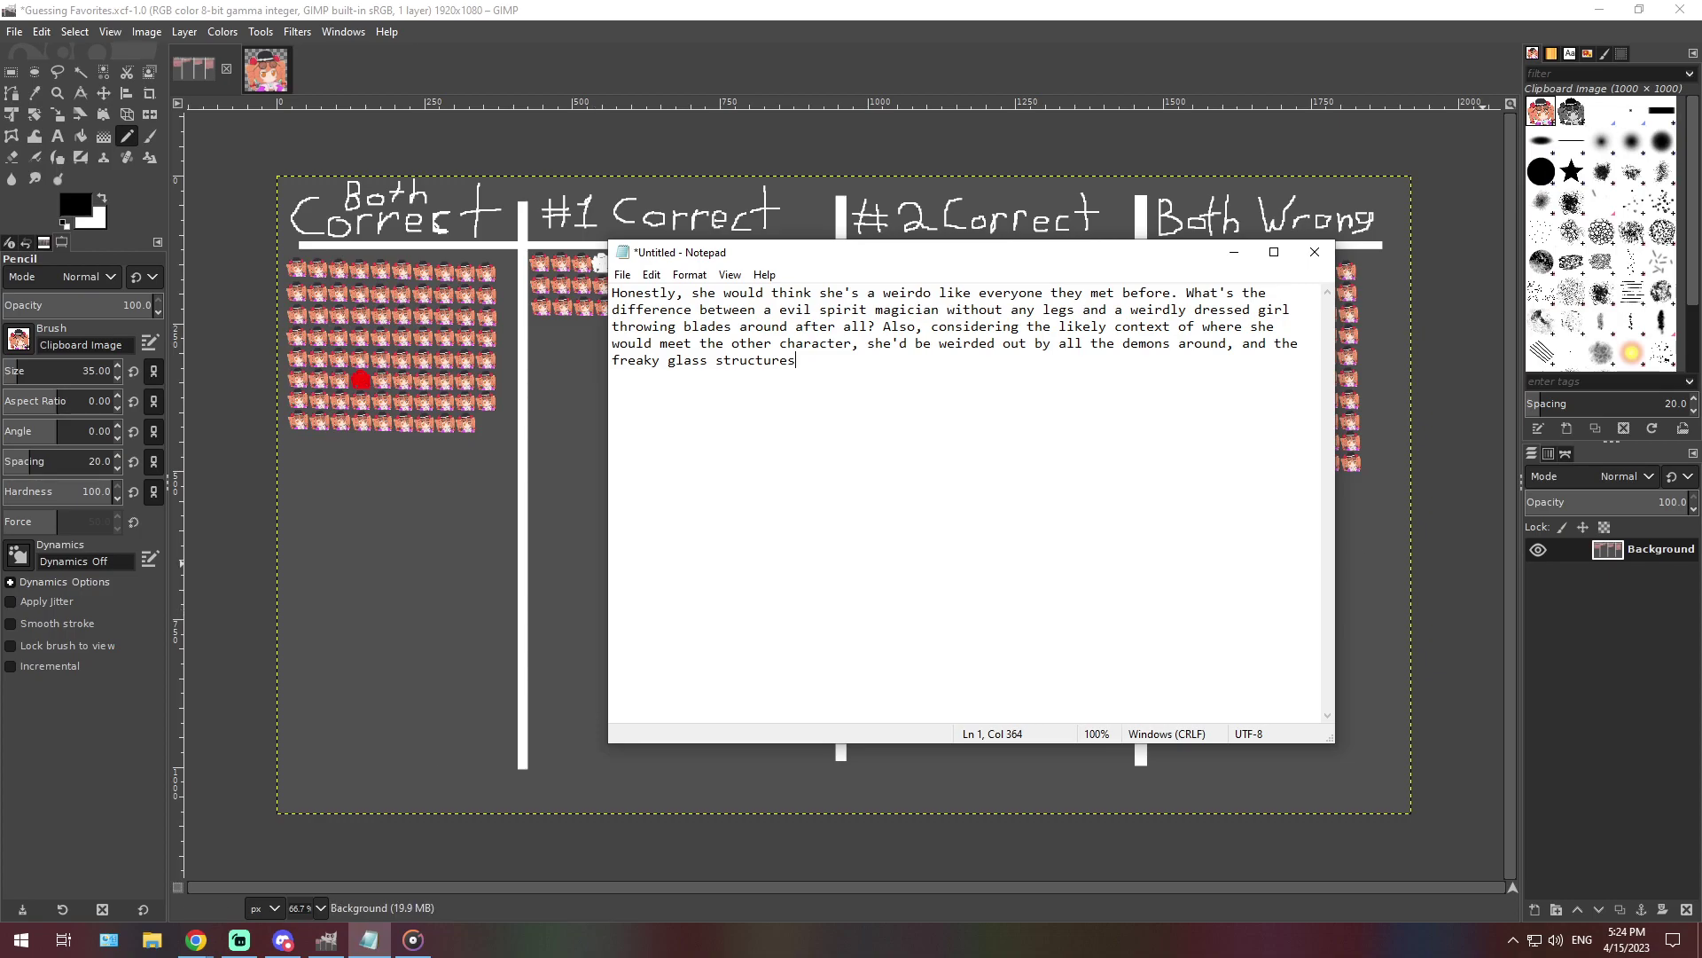
left_click(282, 940)
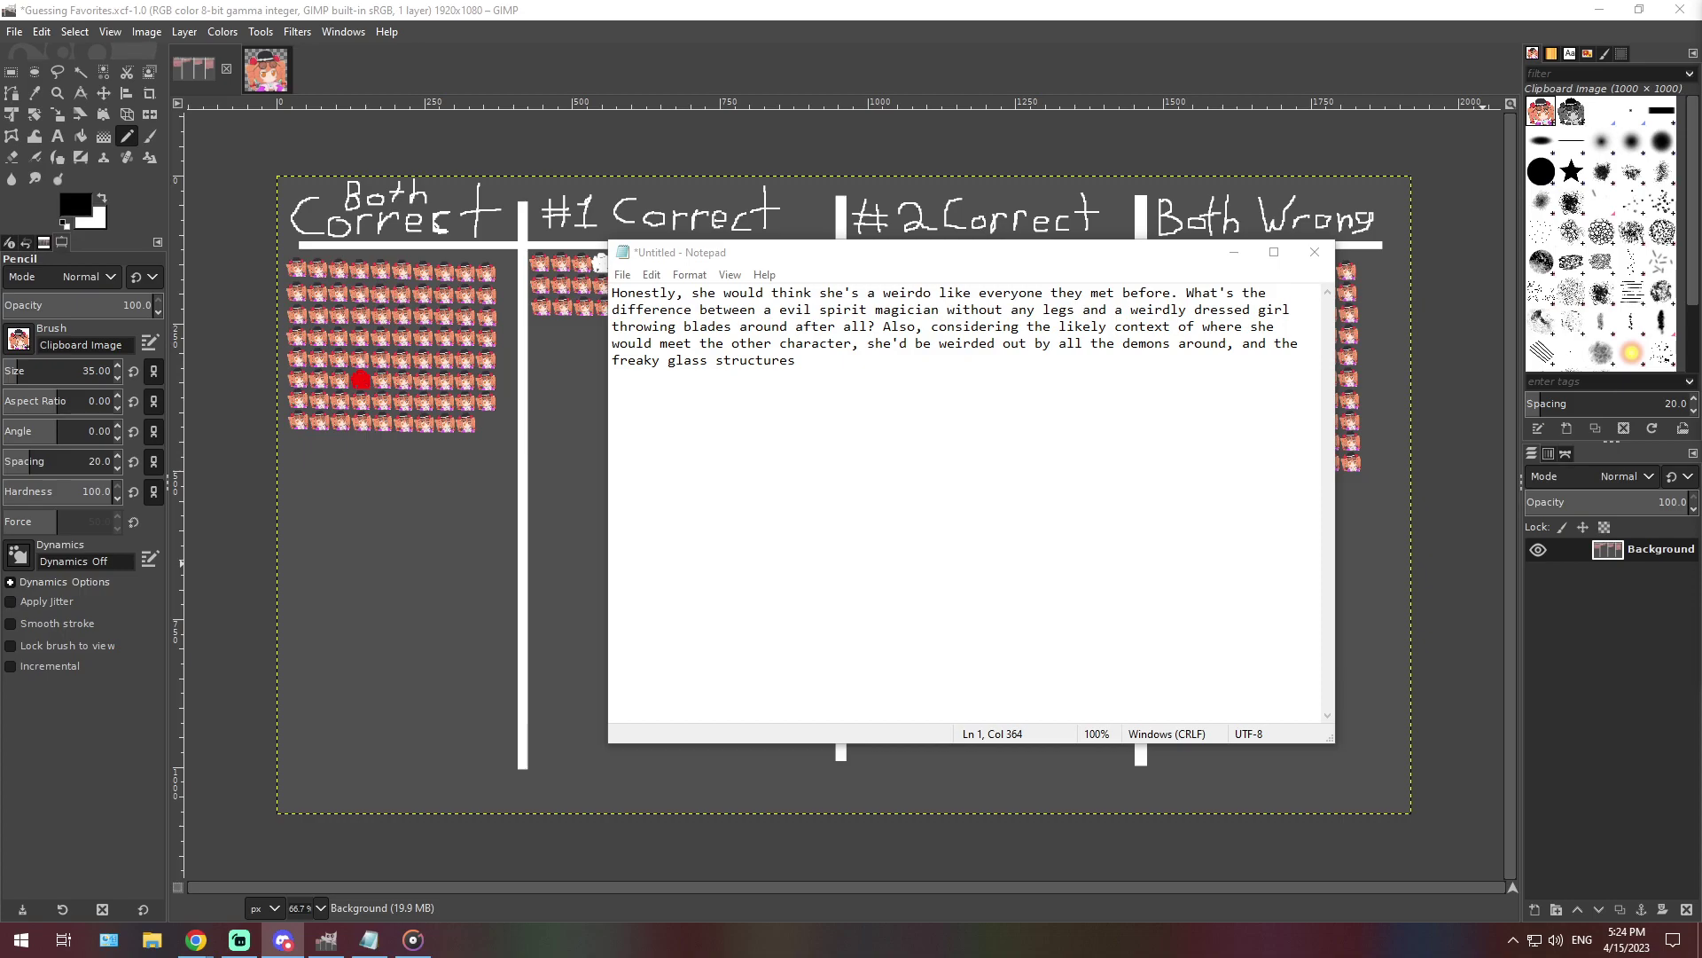
double_click(755, 360)
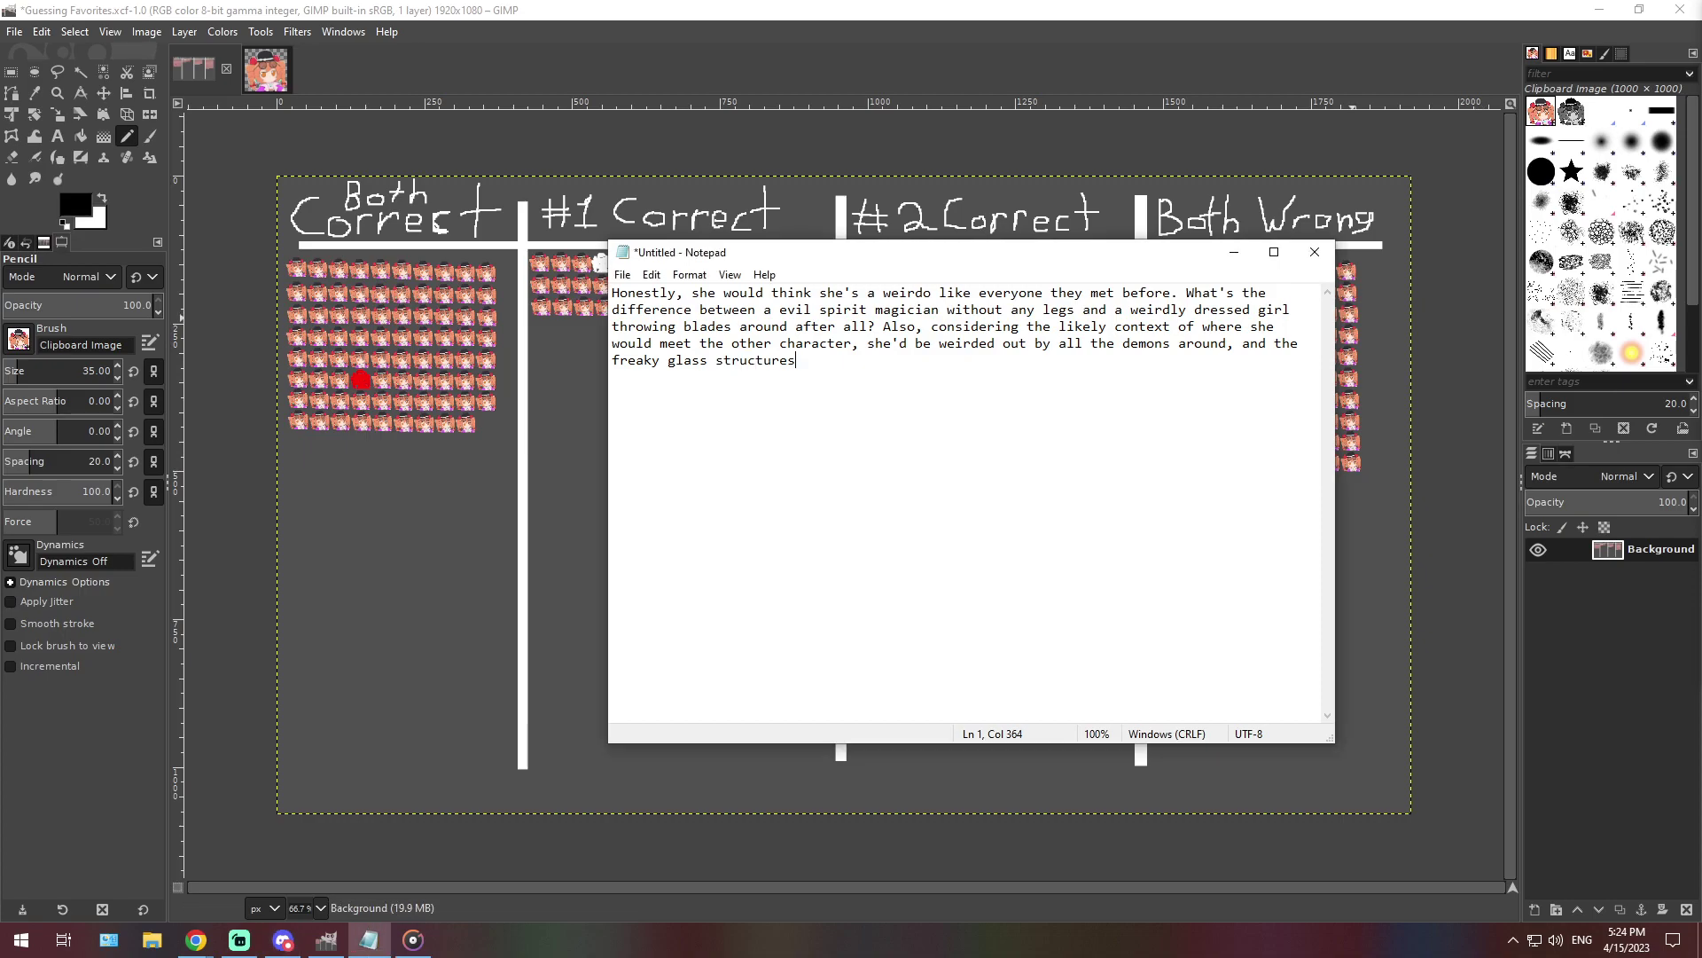
key("ctrl+a")
key("BackSpace")
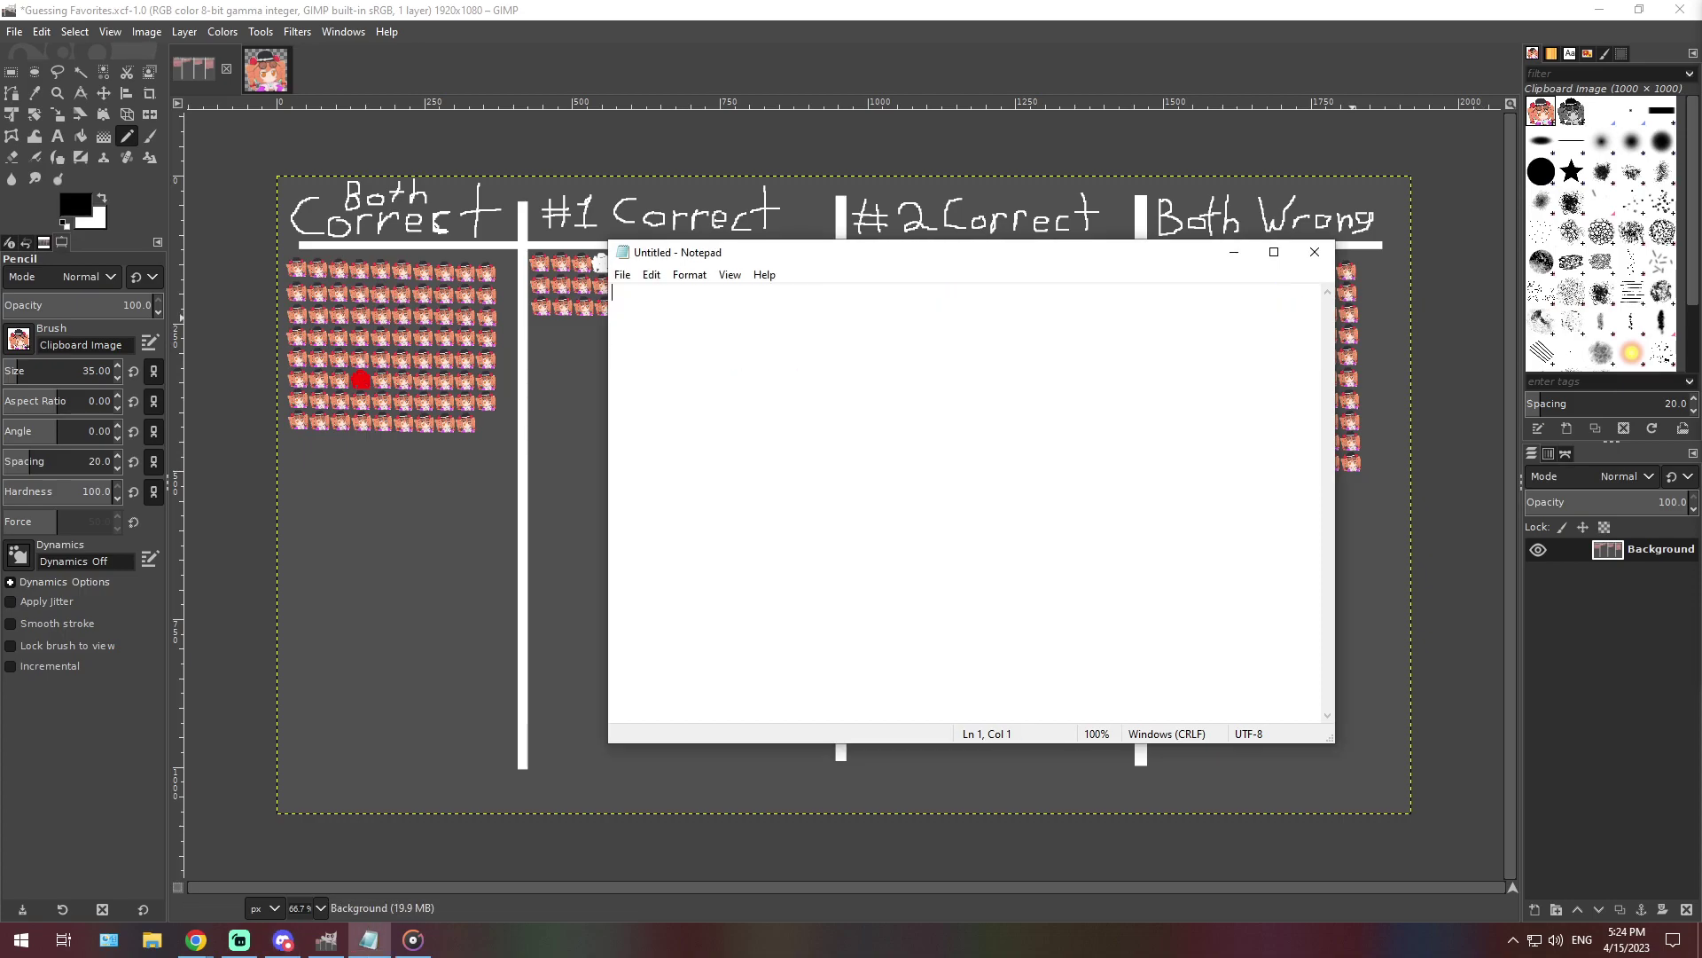
type("My 2nd favorite character will most likely try to adopt my favorite character and try to force her ahem, \"disciples\", to get to like her. Seeing all of the amount of new people she has around her, my favorite character will take advantage of this and begin to mess everyone by exposing their daily plans all for her personal enjoyment. It will be treated as a fun joke and will be defended by my 2nd favorite character. That is until she gets exposed for pushing her chores on to her followers")
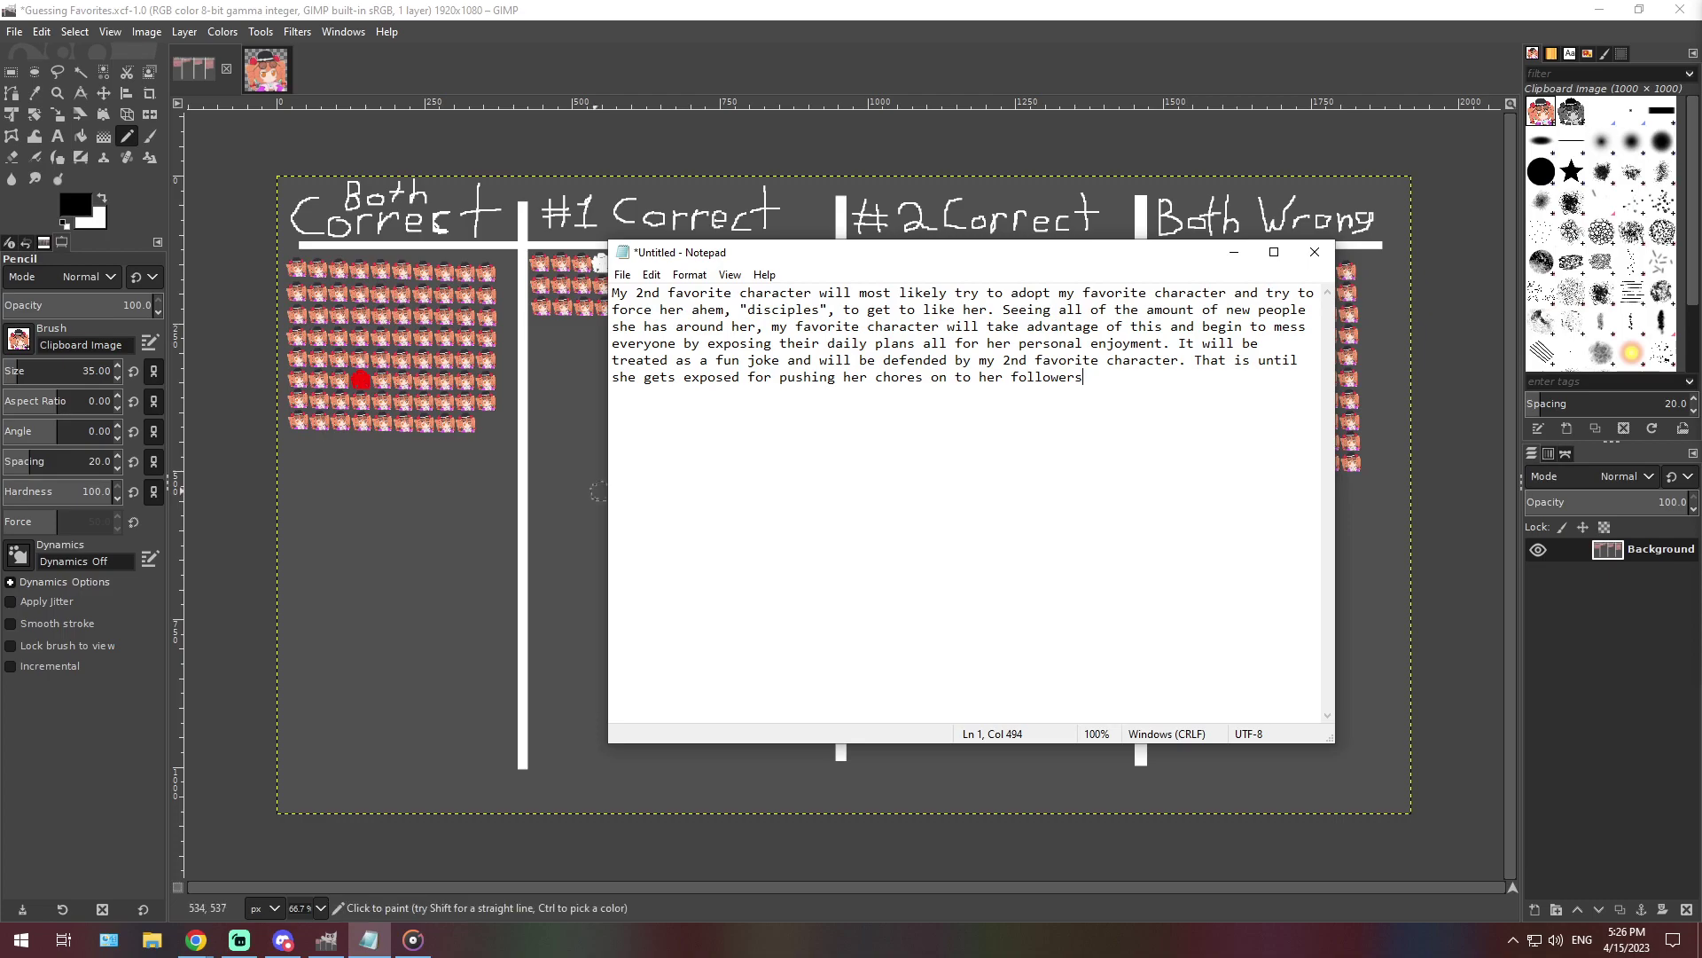
In GIMP, stamp the eighth portrait in the last row of the #2 Correct column and return to the whole-chart view
left_click(305, 907)
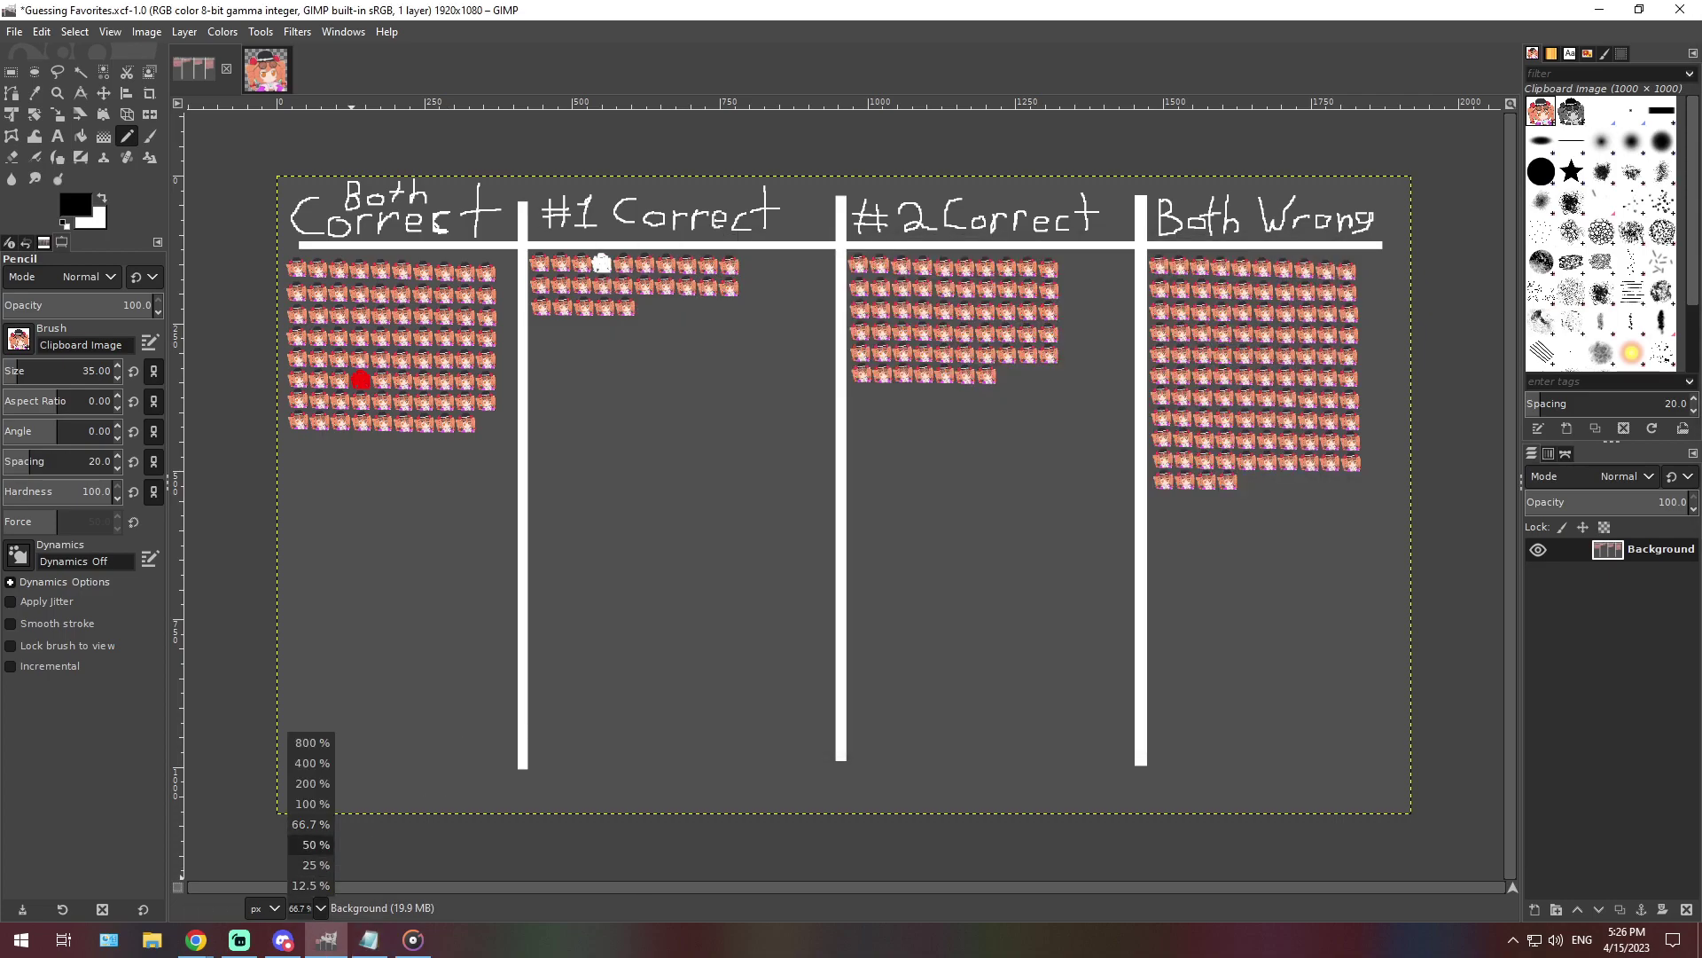
left_click(310, 785)
scroll(927, 736, "up", 5)
scroll(927, 736, "down", 5)
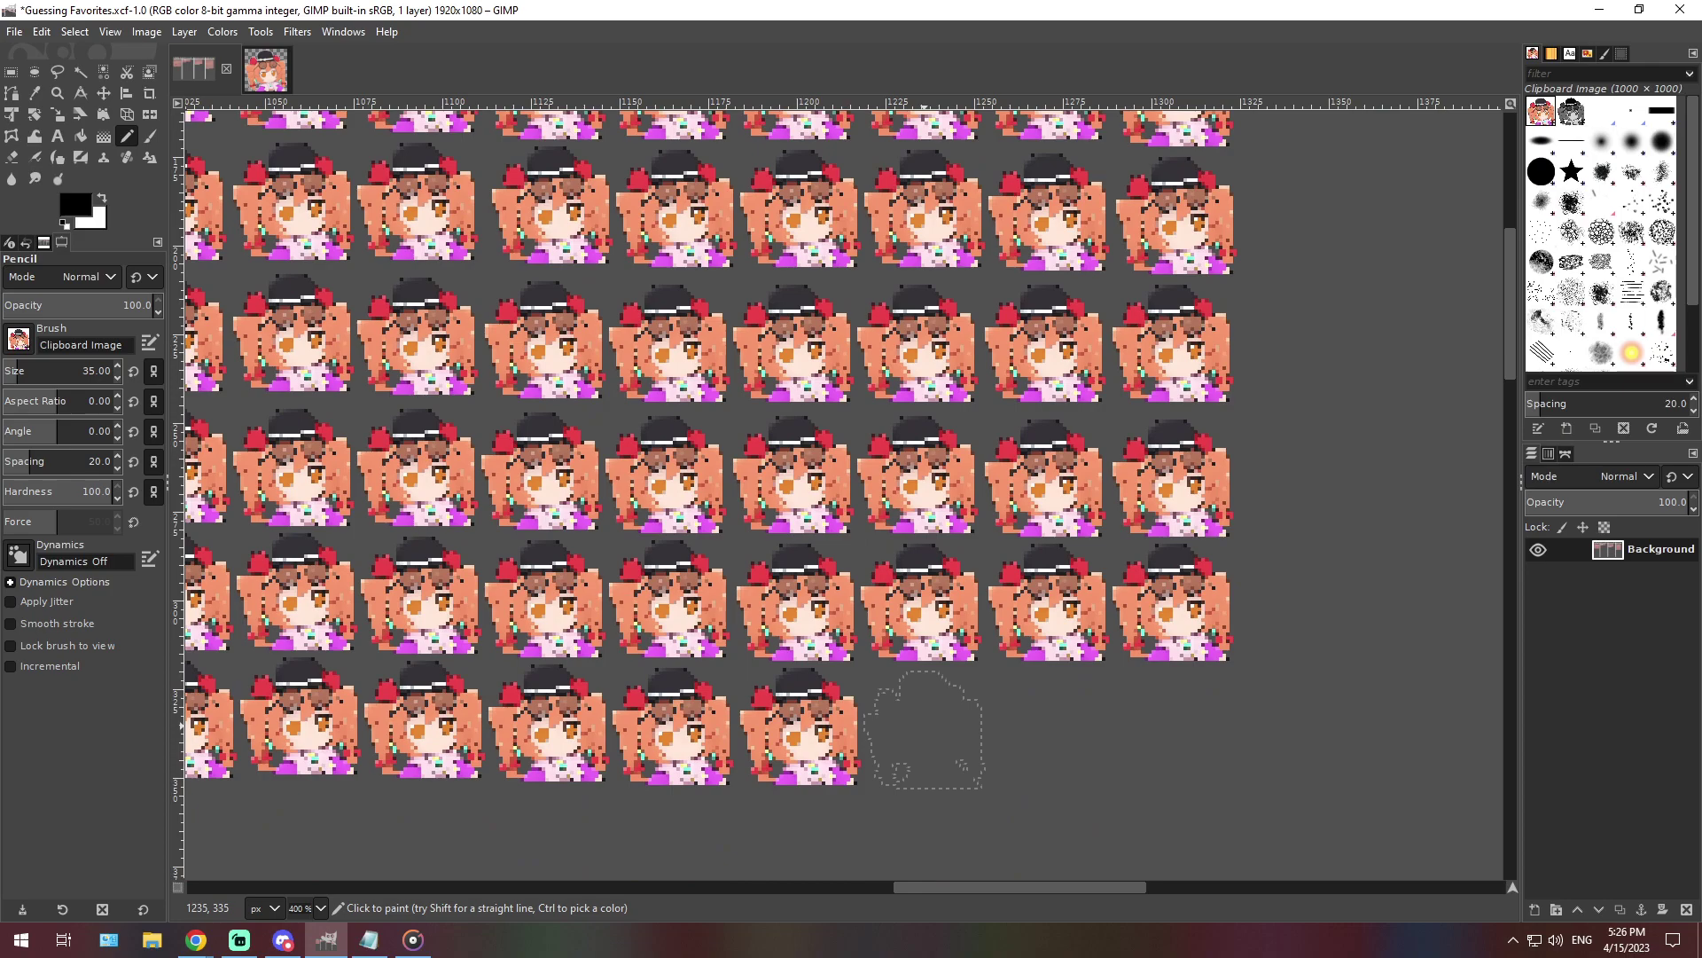
left_click(923, 729)
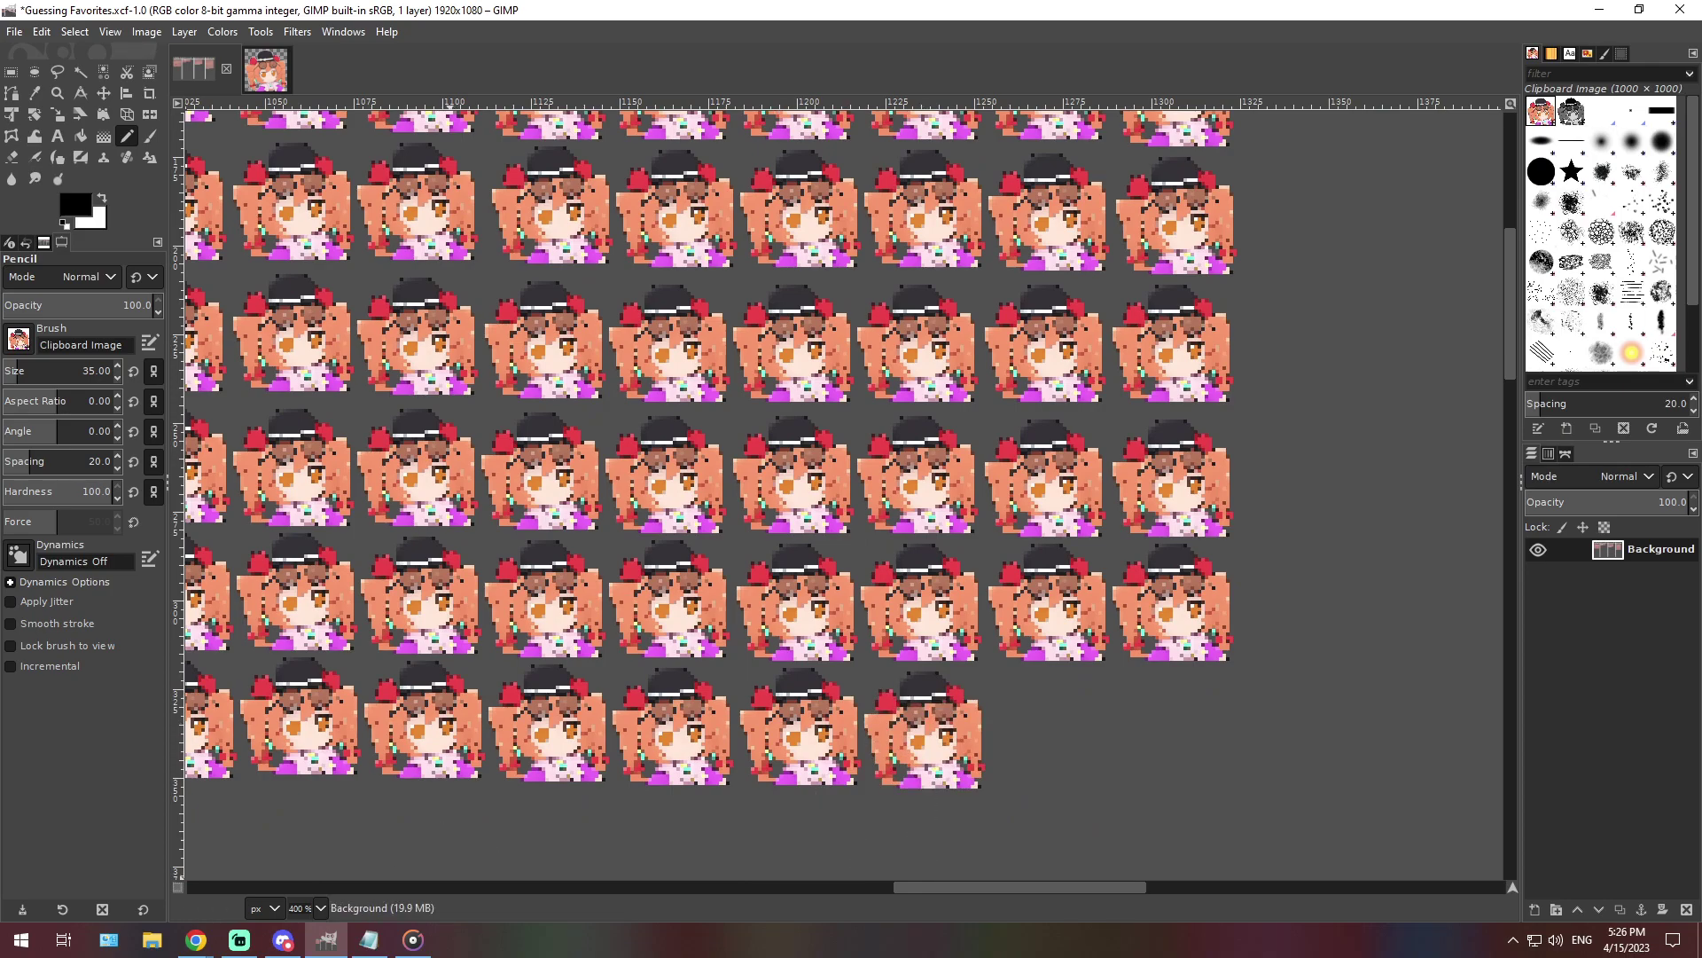
left_click(321, 908)
left_click(312, 824)
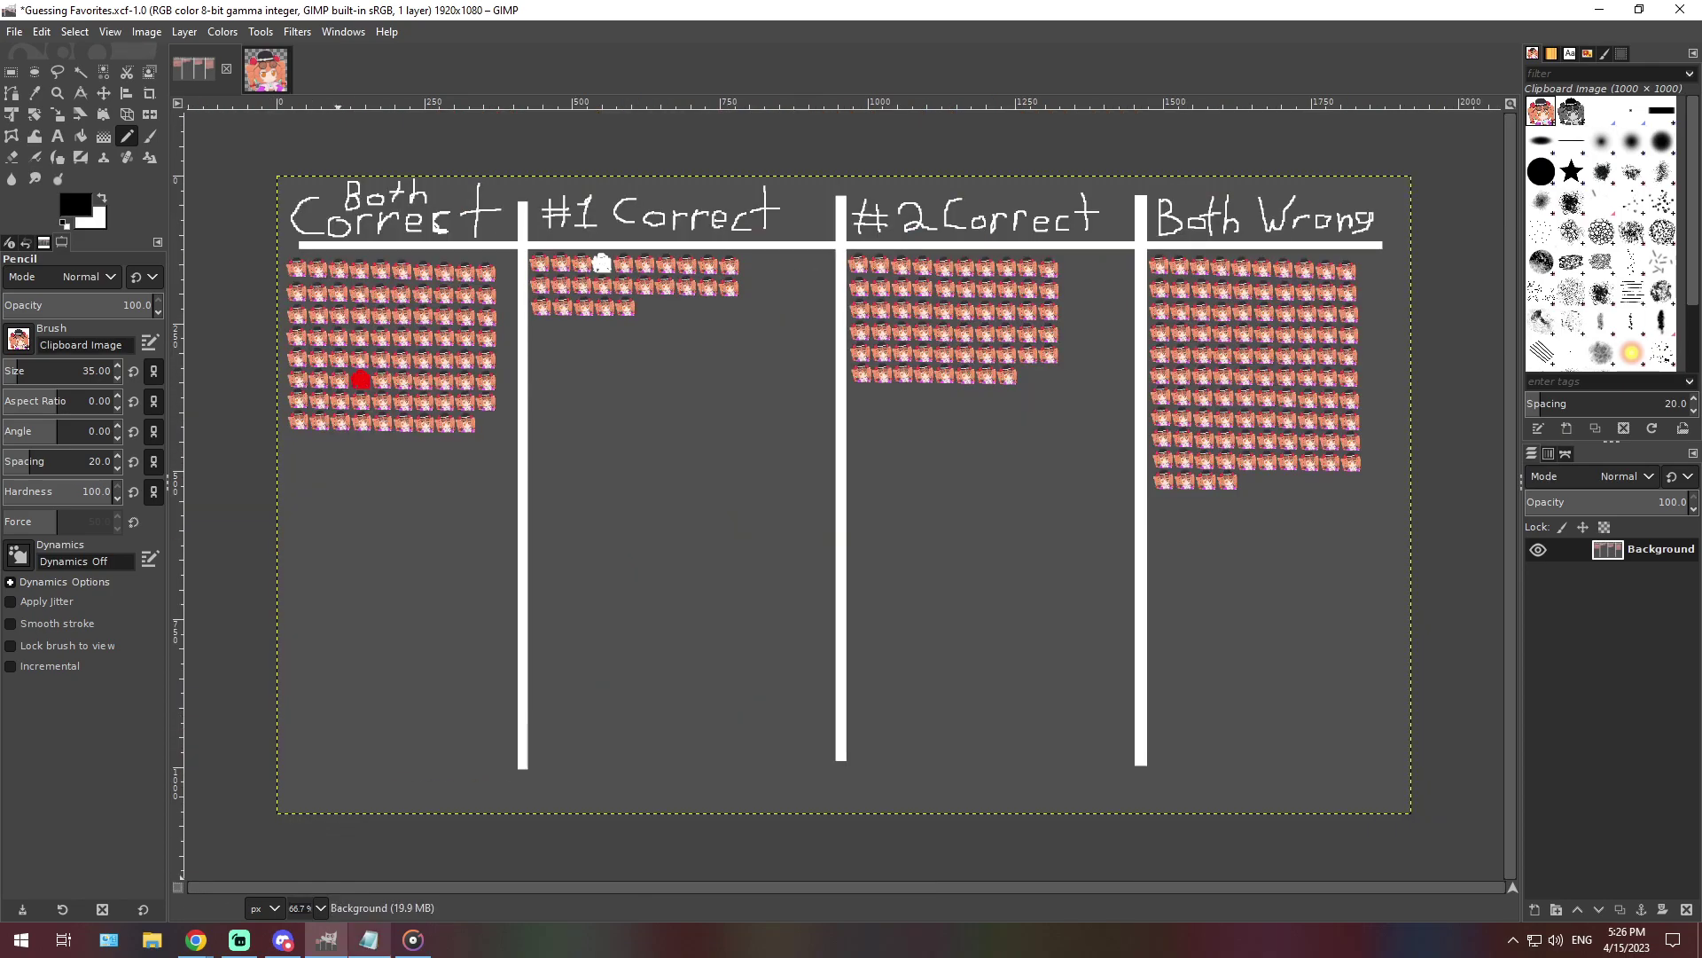
Replace the Notepad text with the description beginning "My favorite character would probably be intimidated by them"
left_click(369, 940)
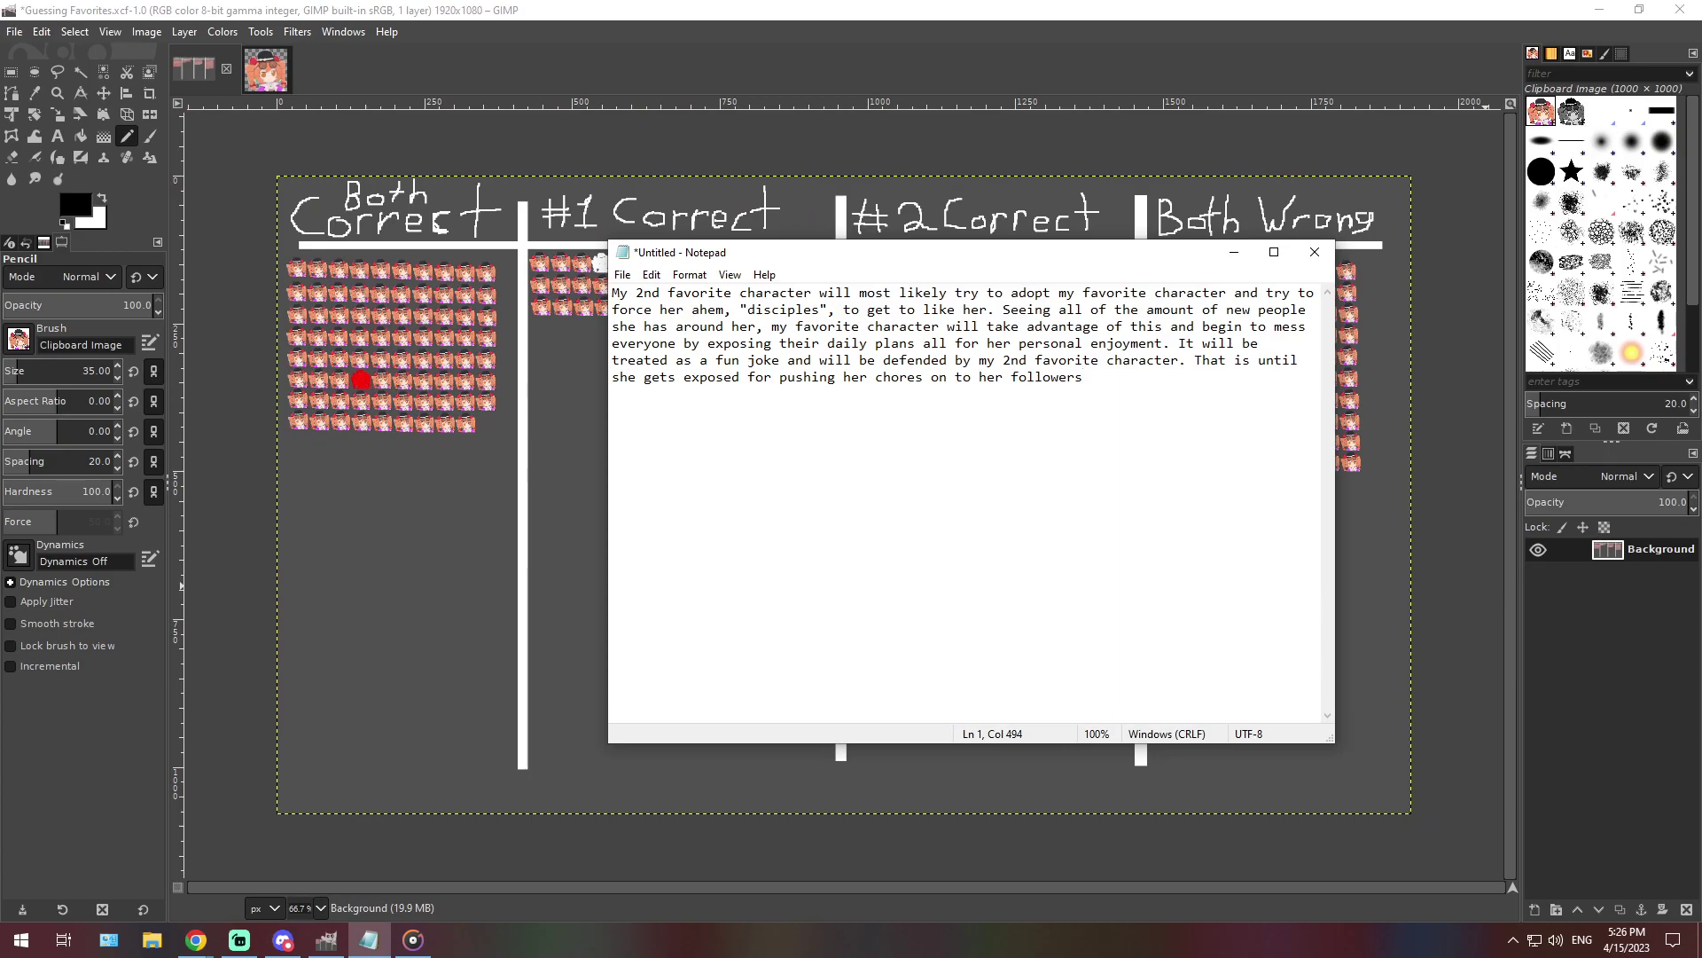
key("alt+Tab")
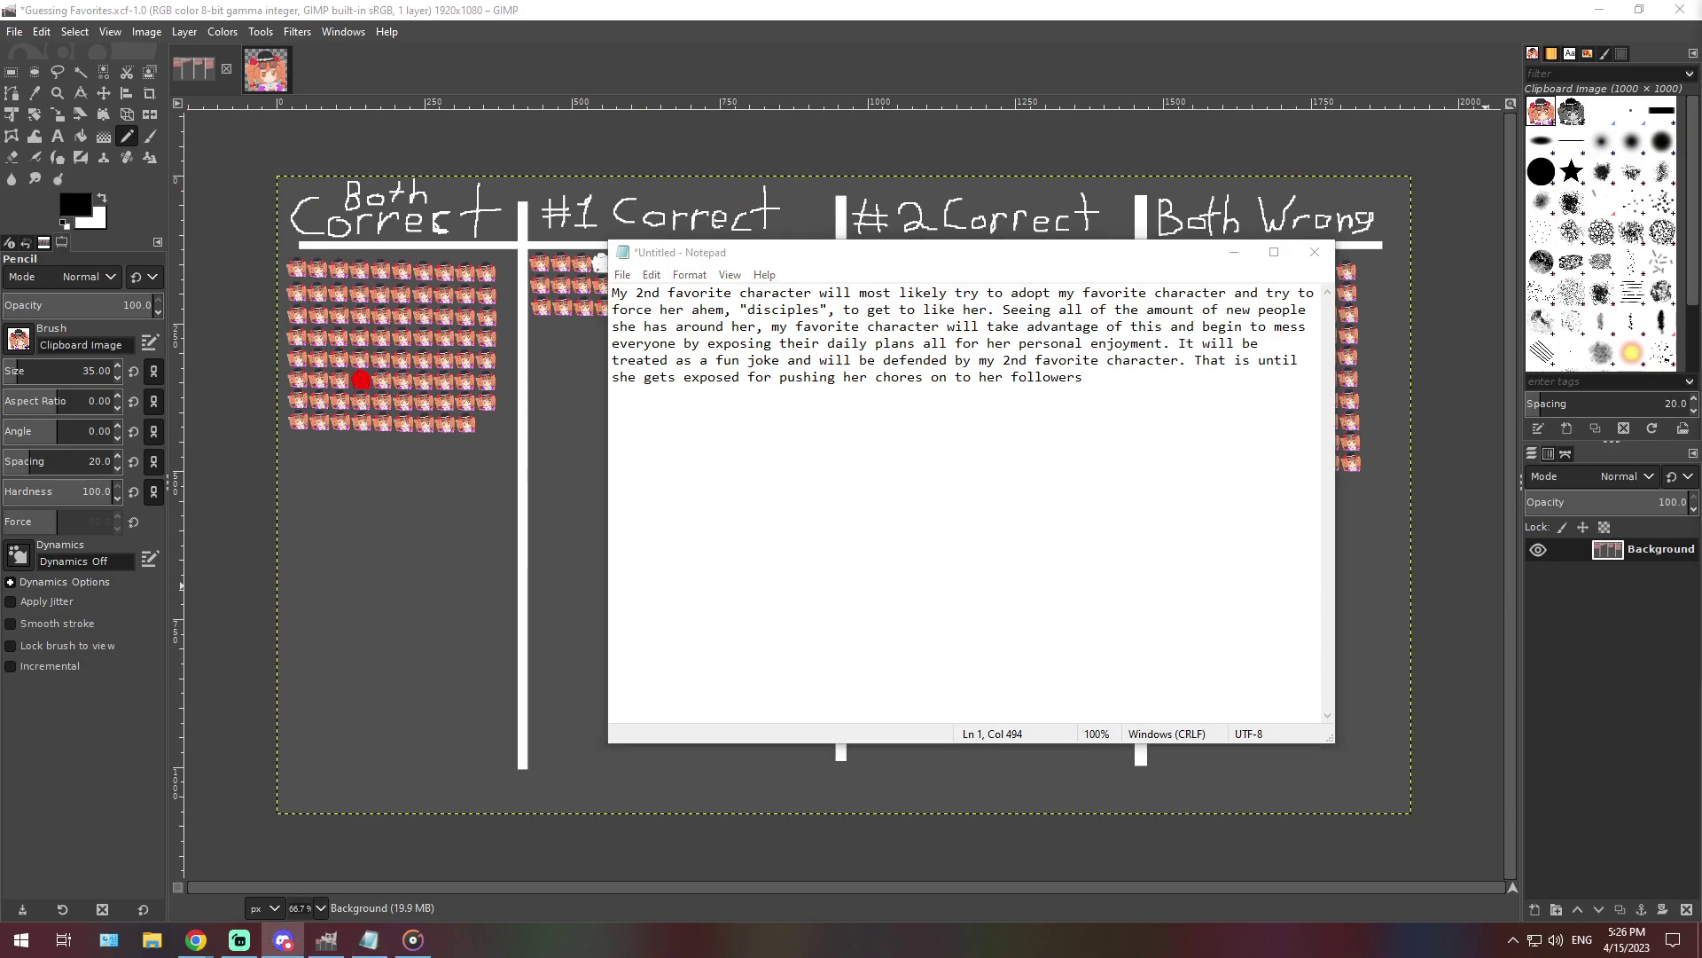
double_click(999, 343)
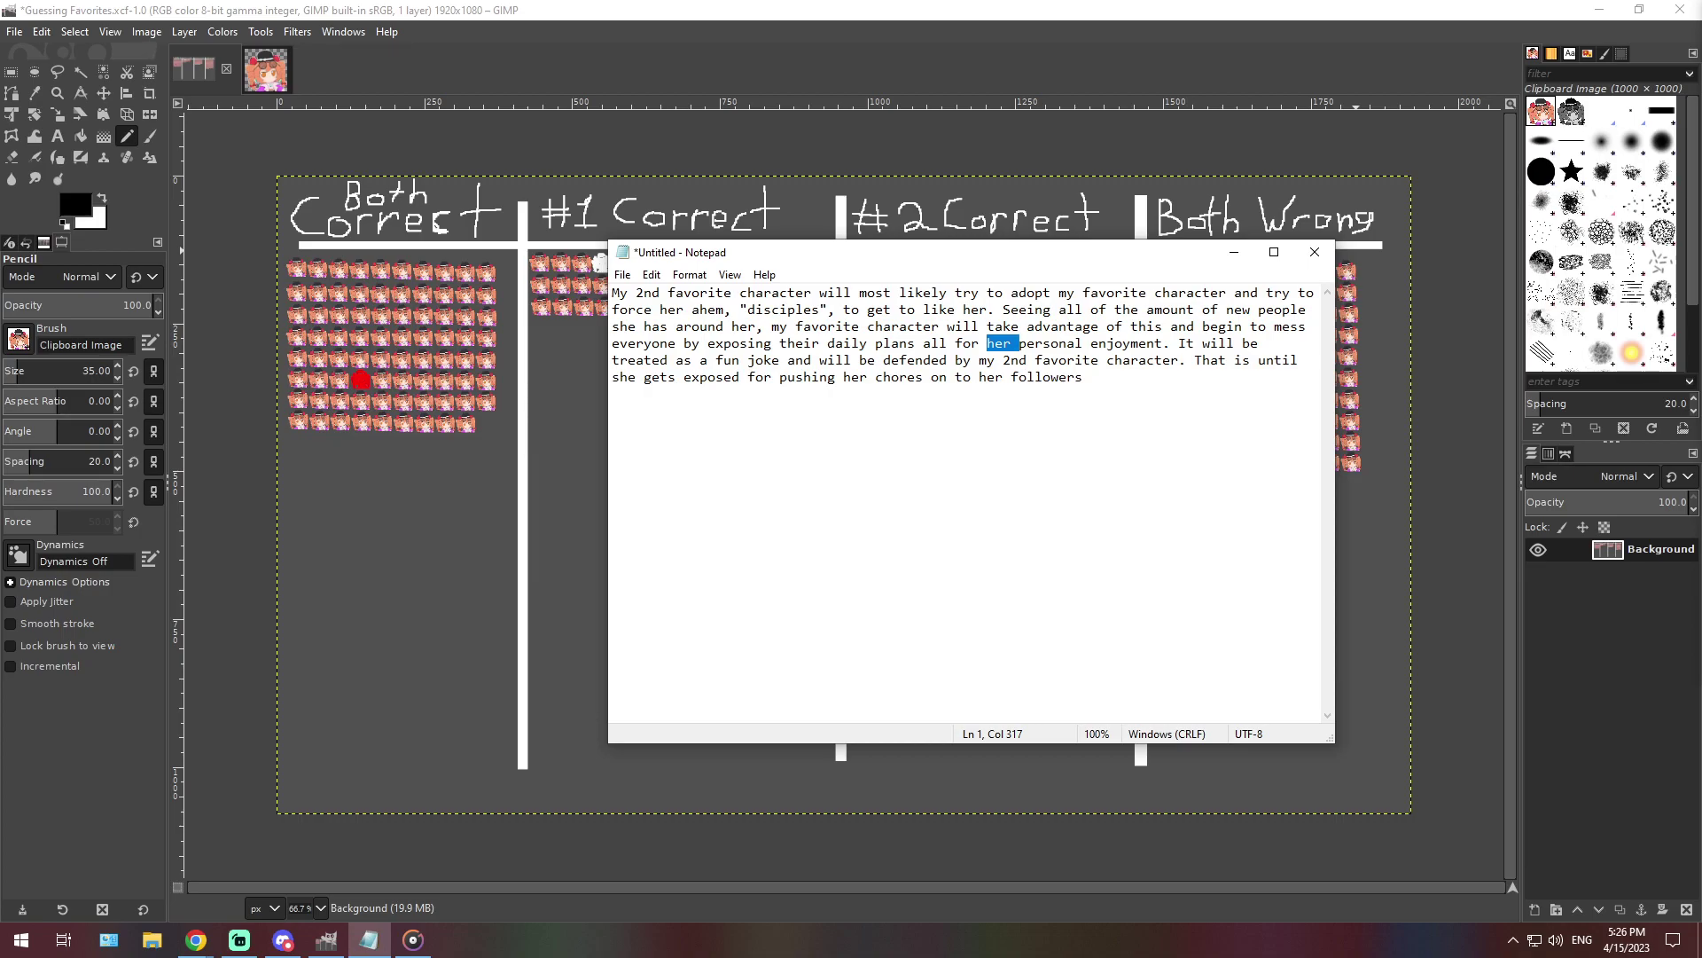
key("ctrl+a")
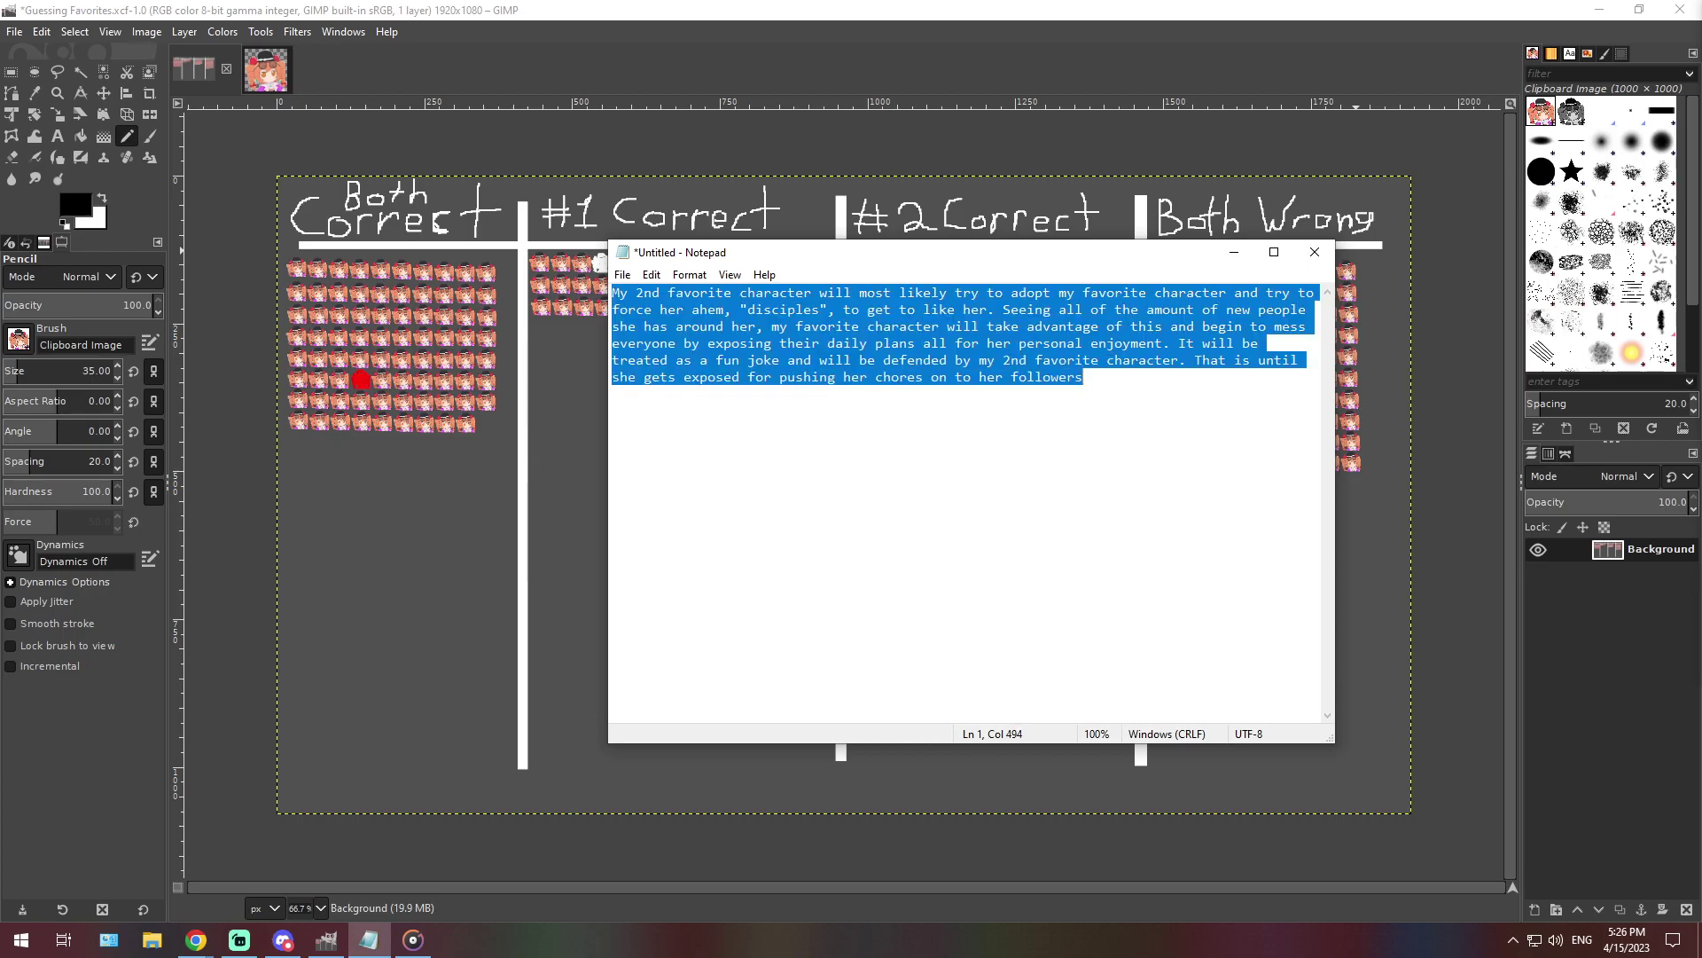
key("ctrl+x")
key("ctrl+v")
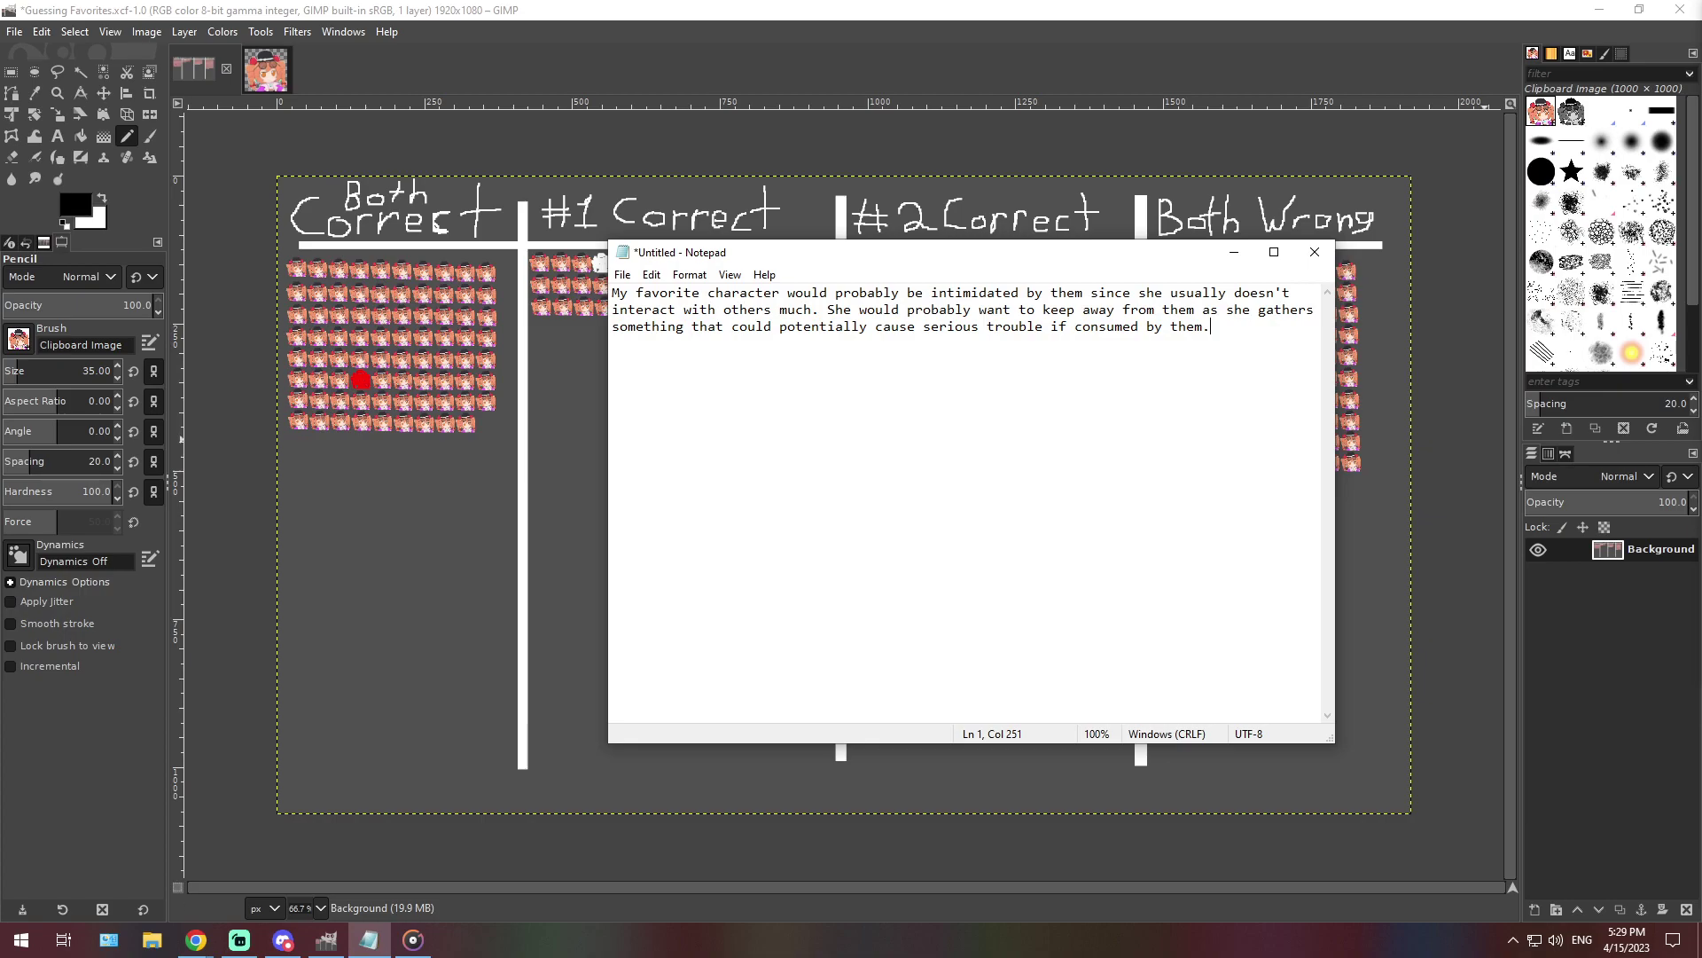
In GIMP, add the ninth portrait stamp to the last row of the #2 Correct column and return to the whole-chart view
key("alt+Tab")
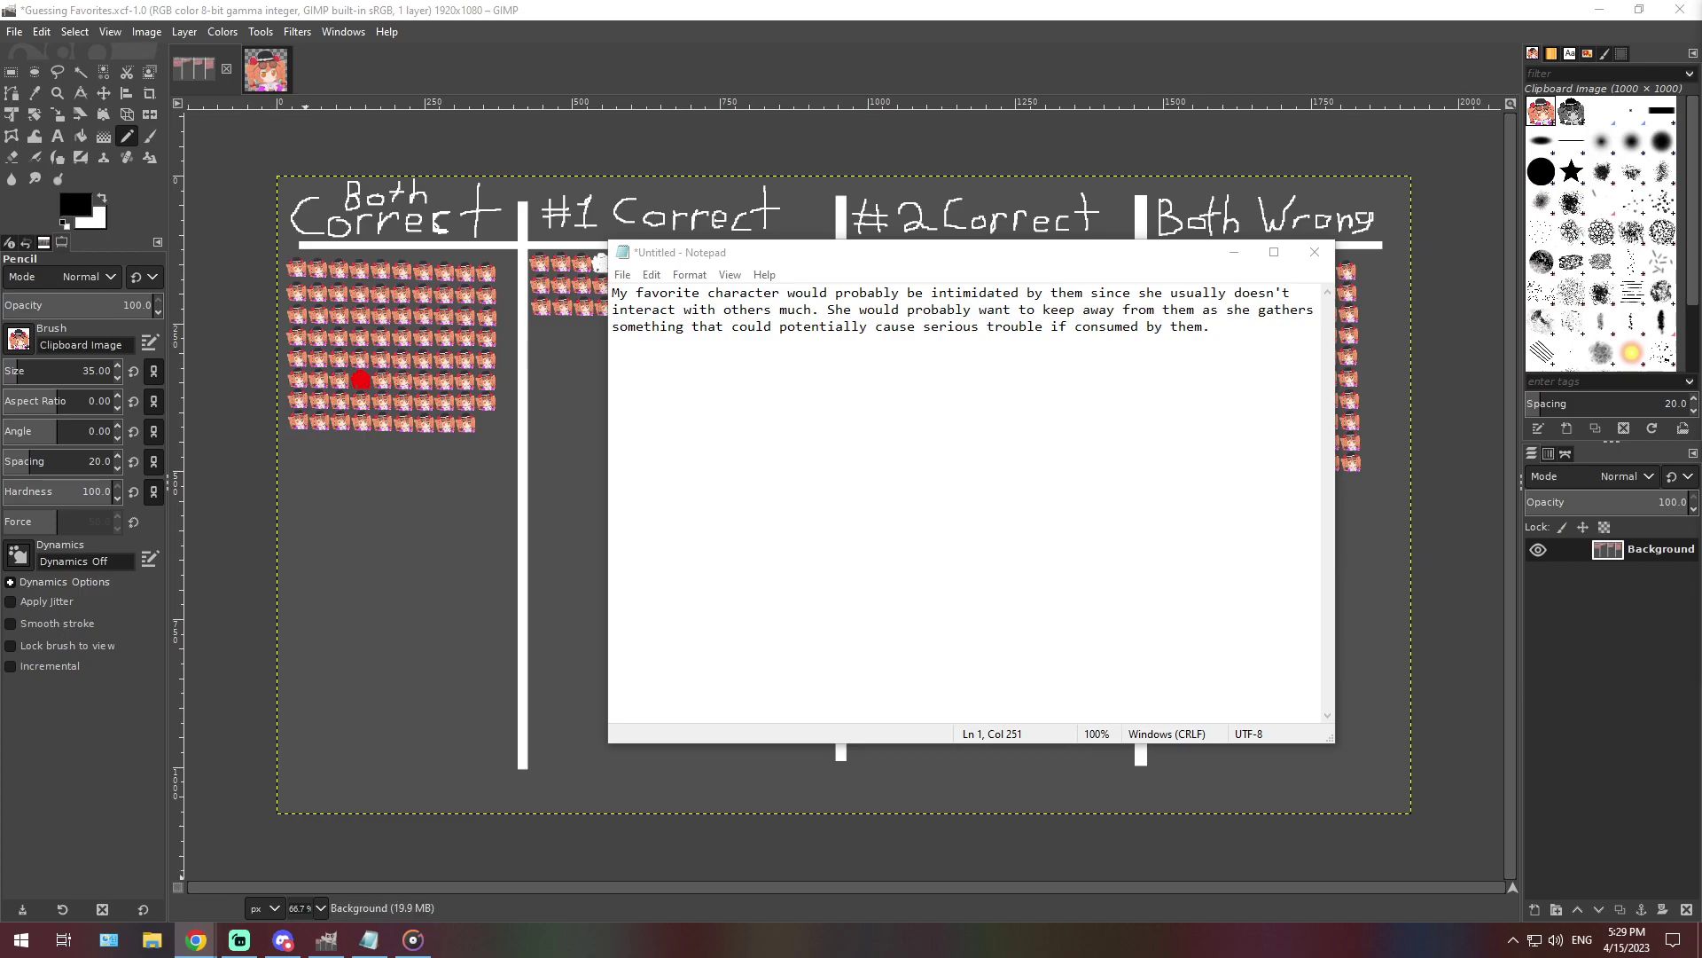
left_click(320, 907)
left_click(312, 762)
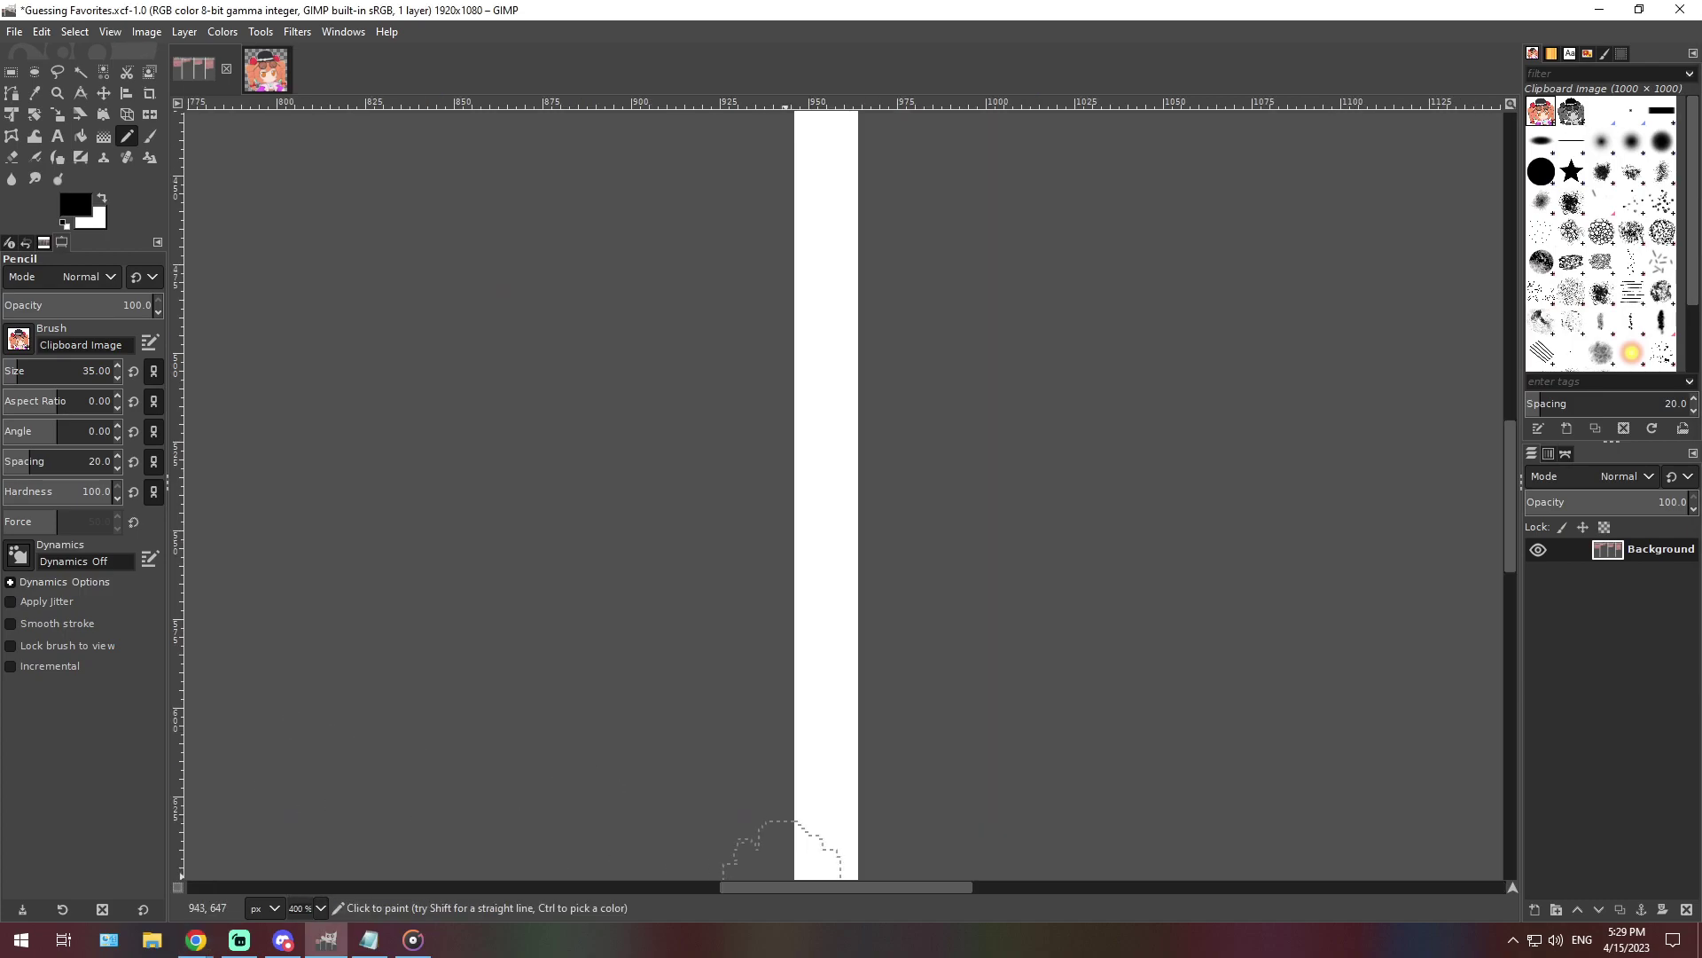
scroll(913, 849, "right", 5)
scroll(914, 849, "up", 8)
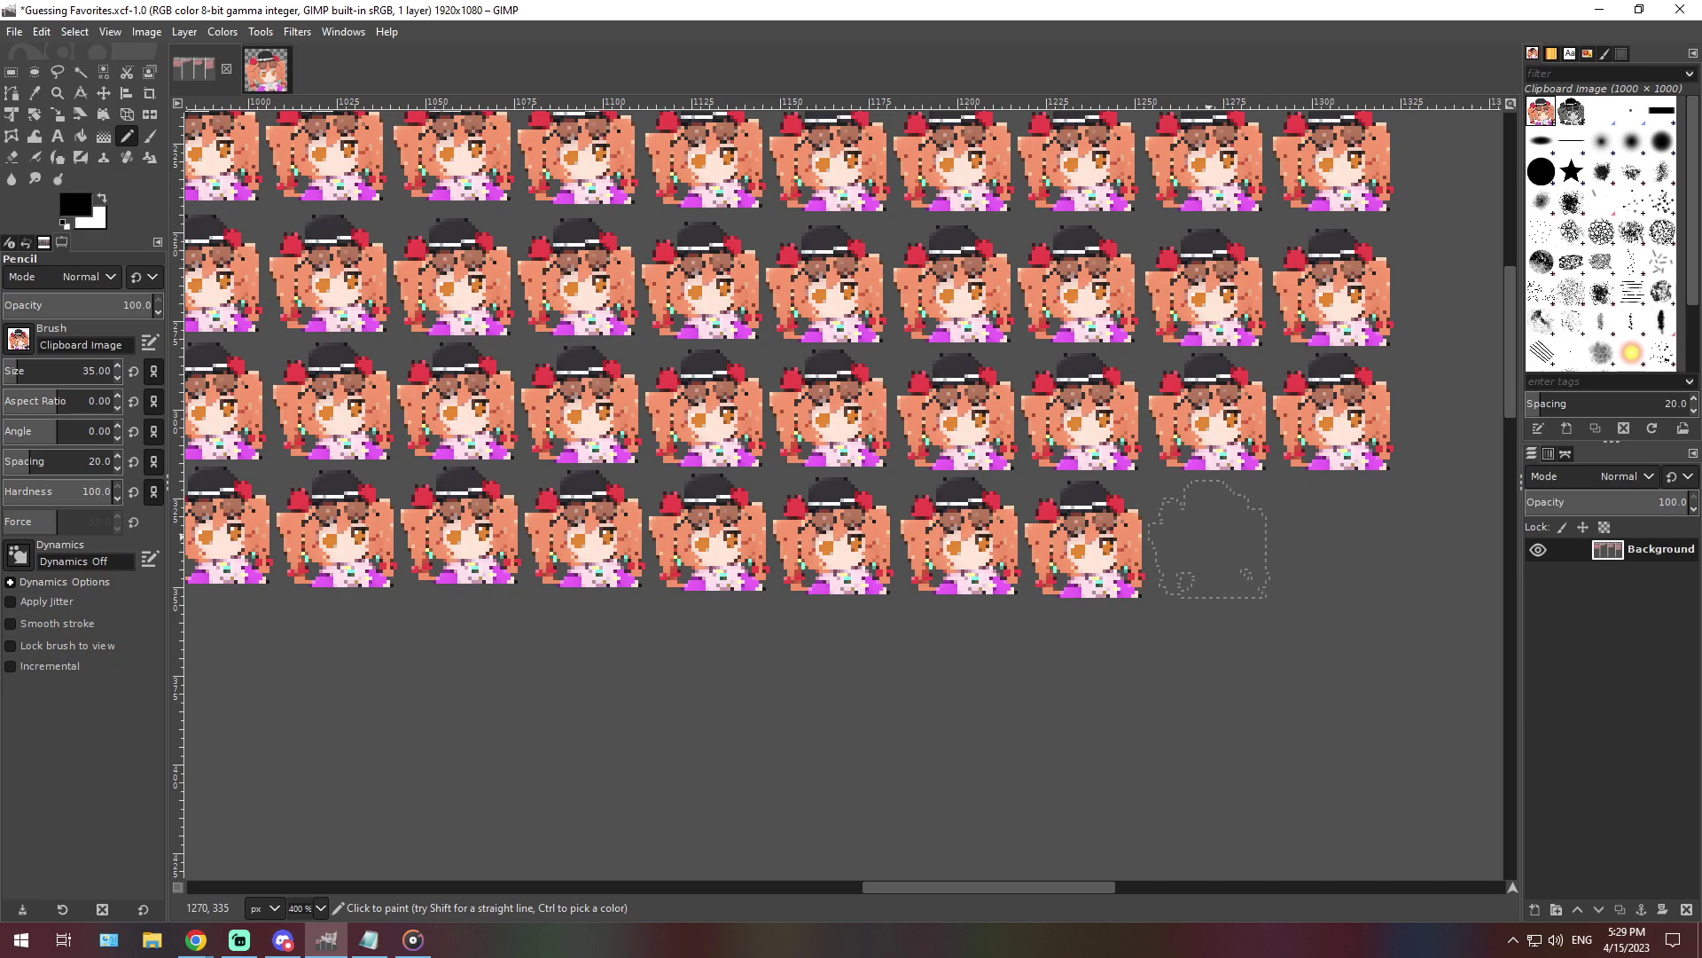
left_click(1213, 541)
left_click(320, 907)
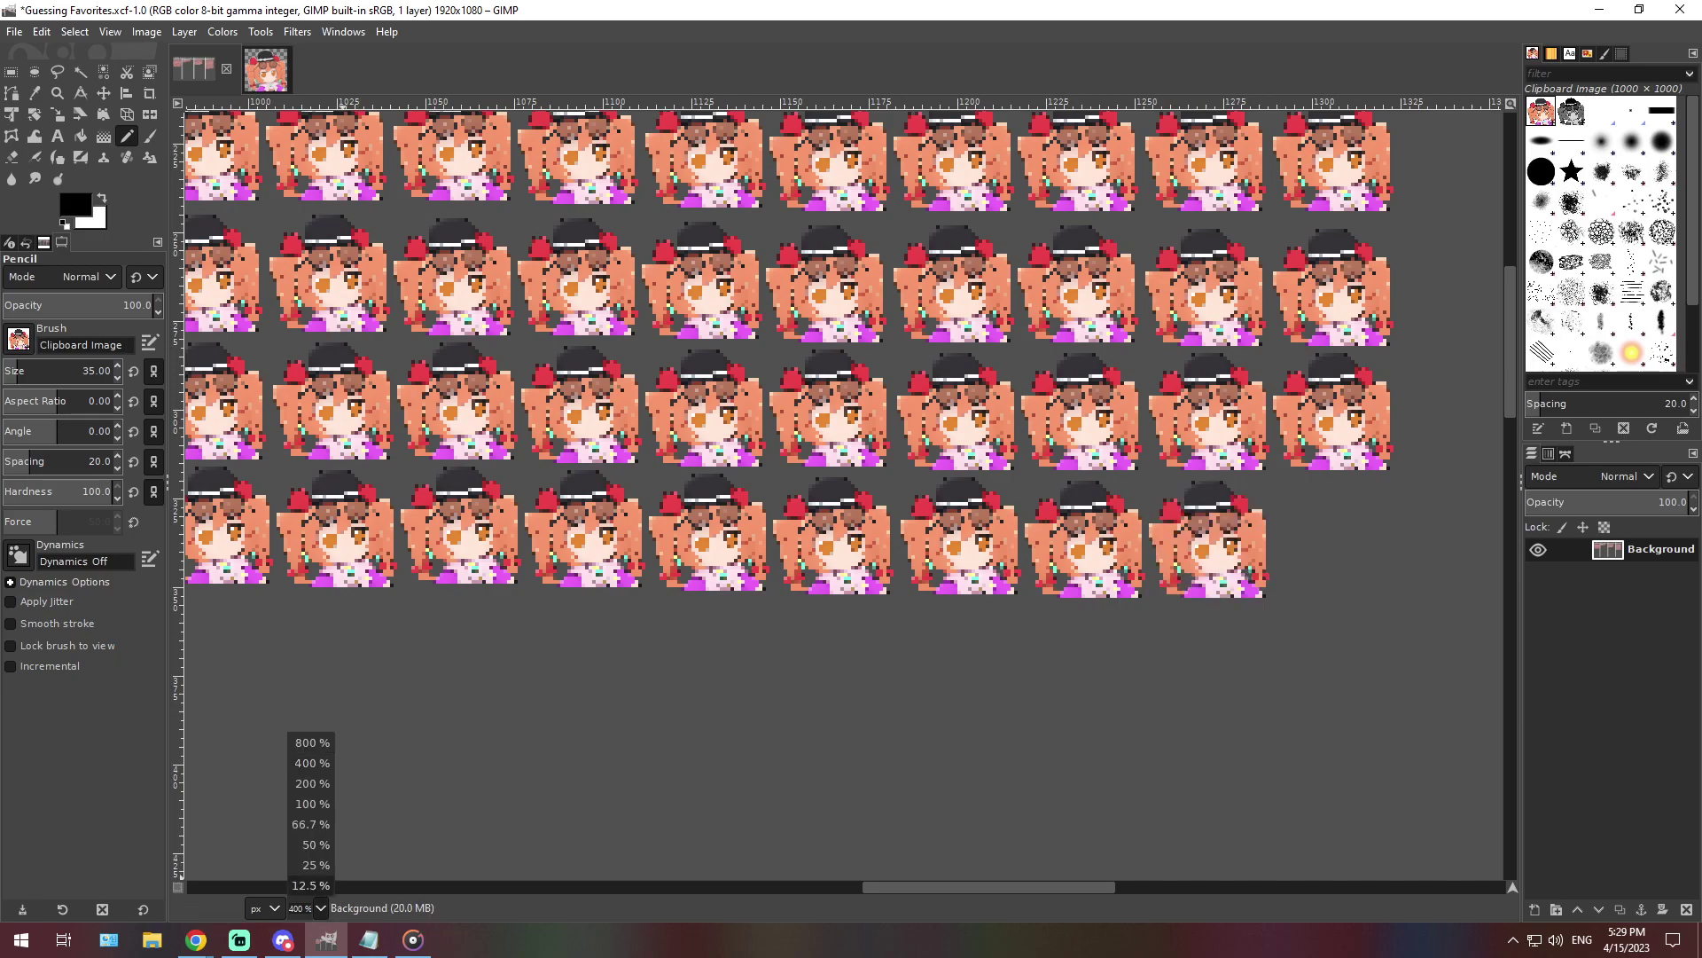
left_click(310, 824)
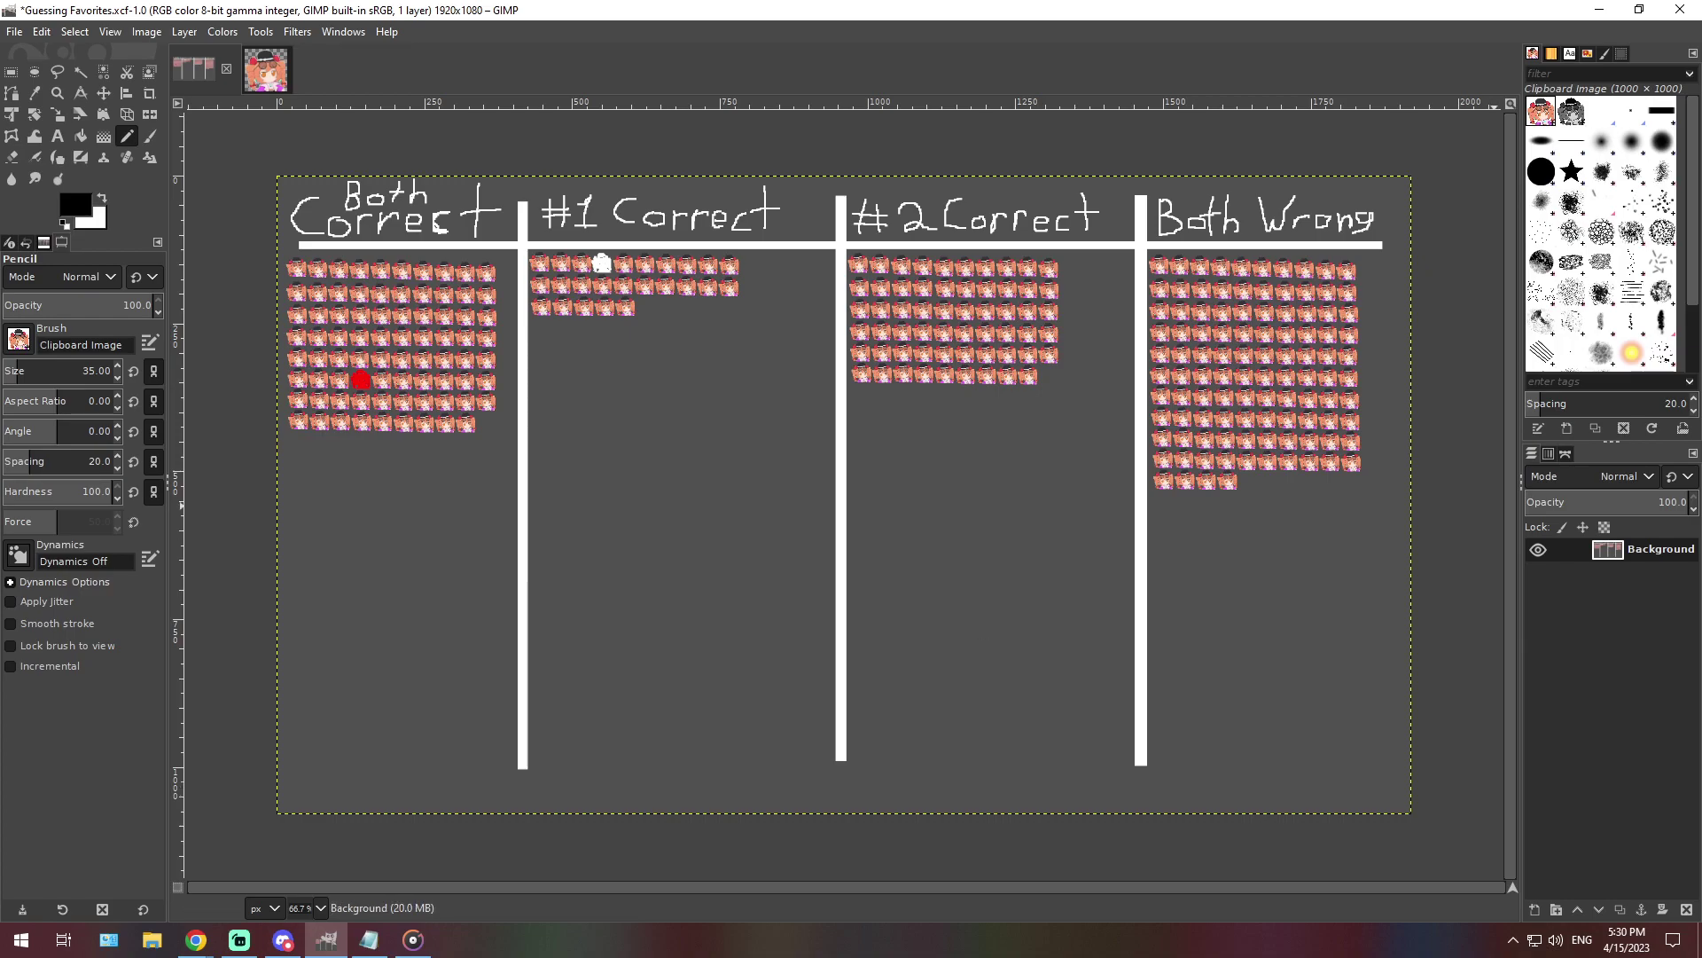
Replace the Notepad text with the description beginning "My favorite character would avoid and hate interacting with them"
key("alt+Tab")
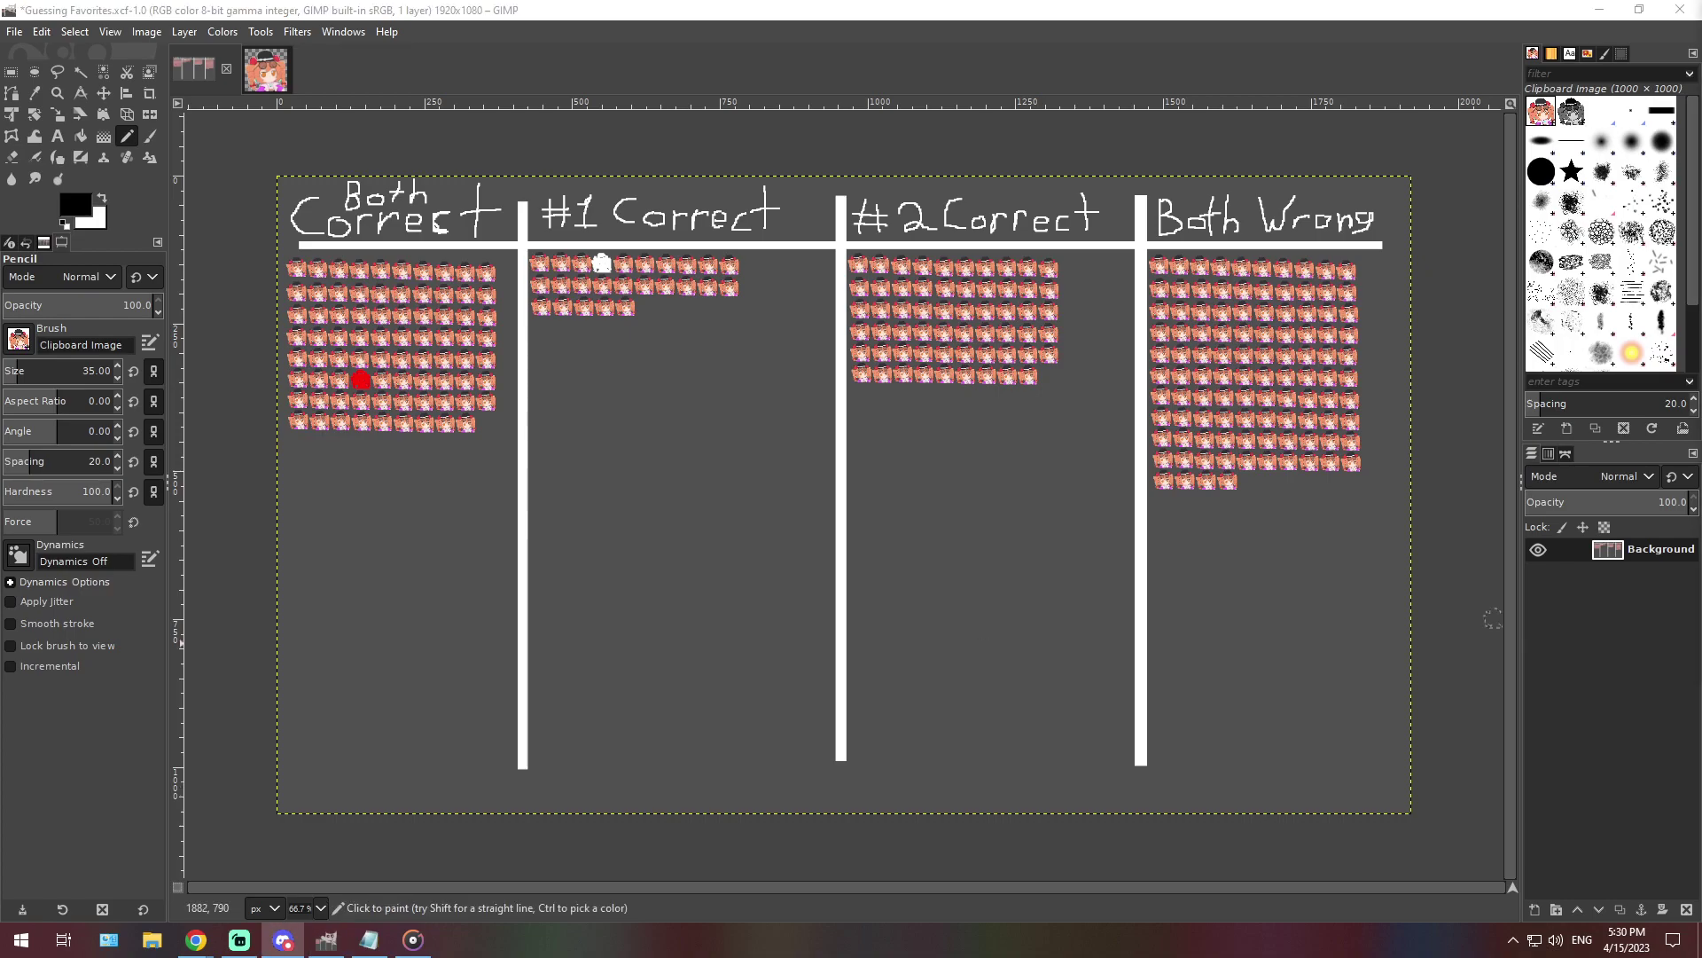
left_click(369, 940)
double_click(744, 309)
key("ctrl+a")
key("BackSpace")
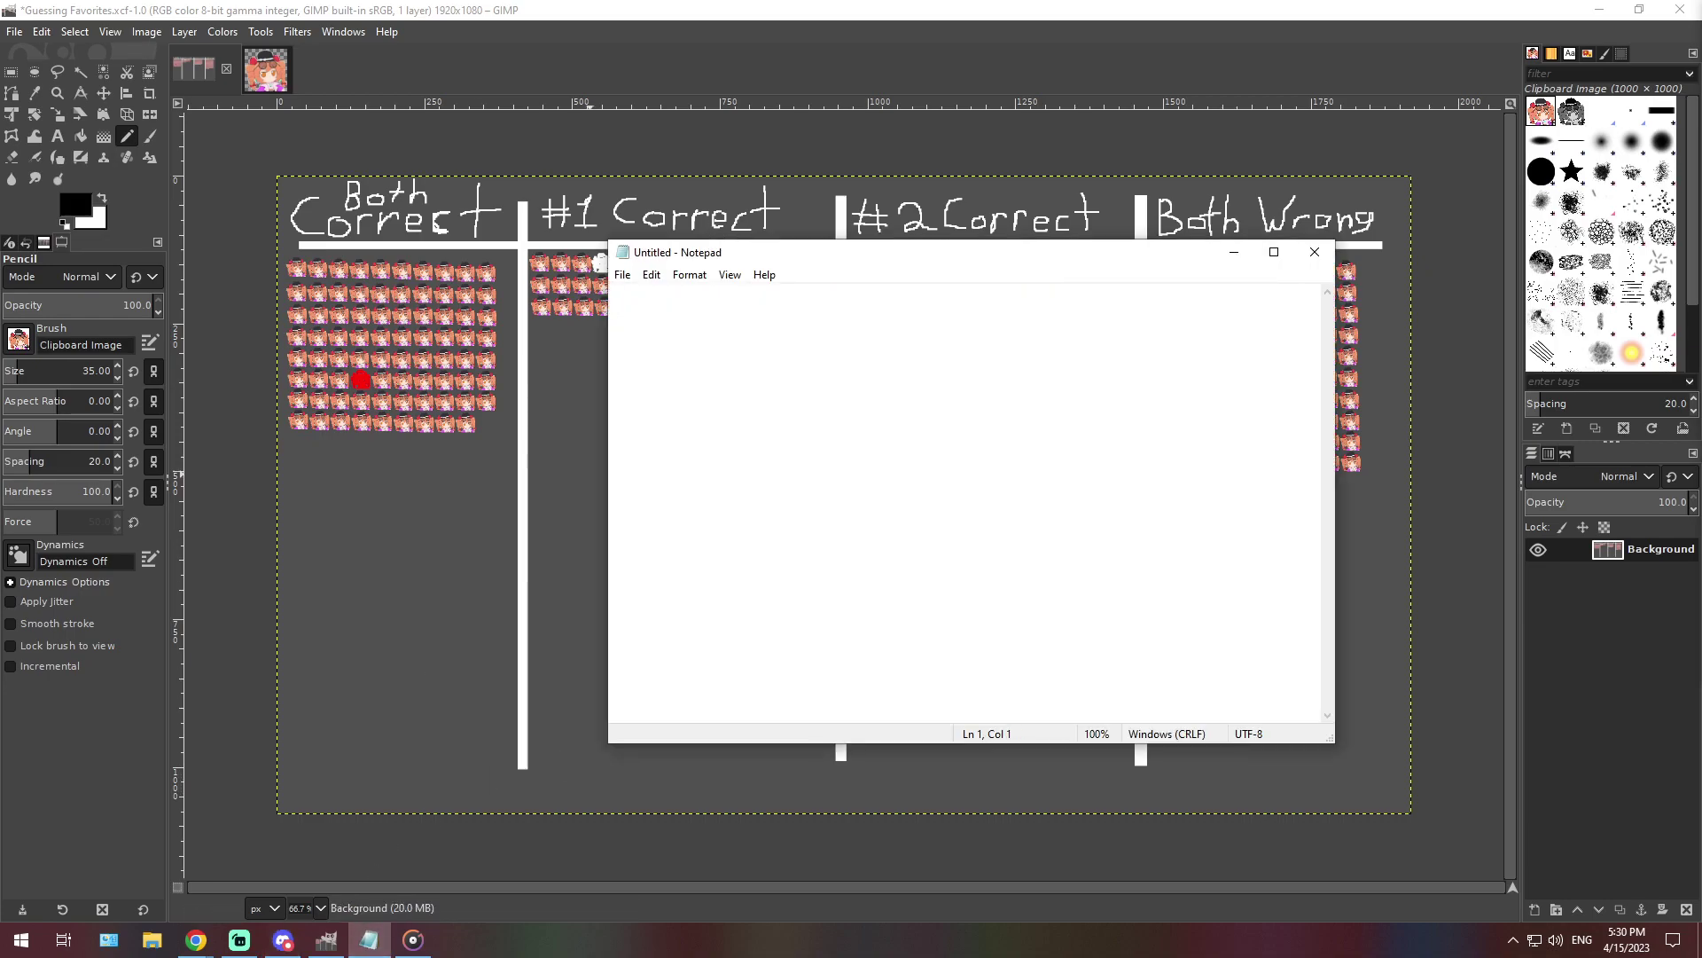
type("My favorite character would avoid and hate interacting with them, mainly due to their ability to spread information fast and wide, potentially disproving the myths my favorite character makes up. But actually they would most probably just spread misinformation as well.")
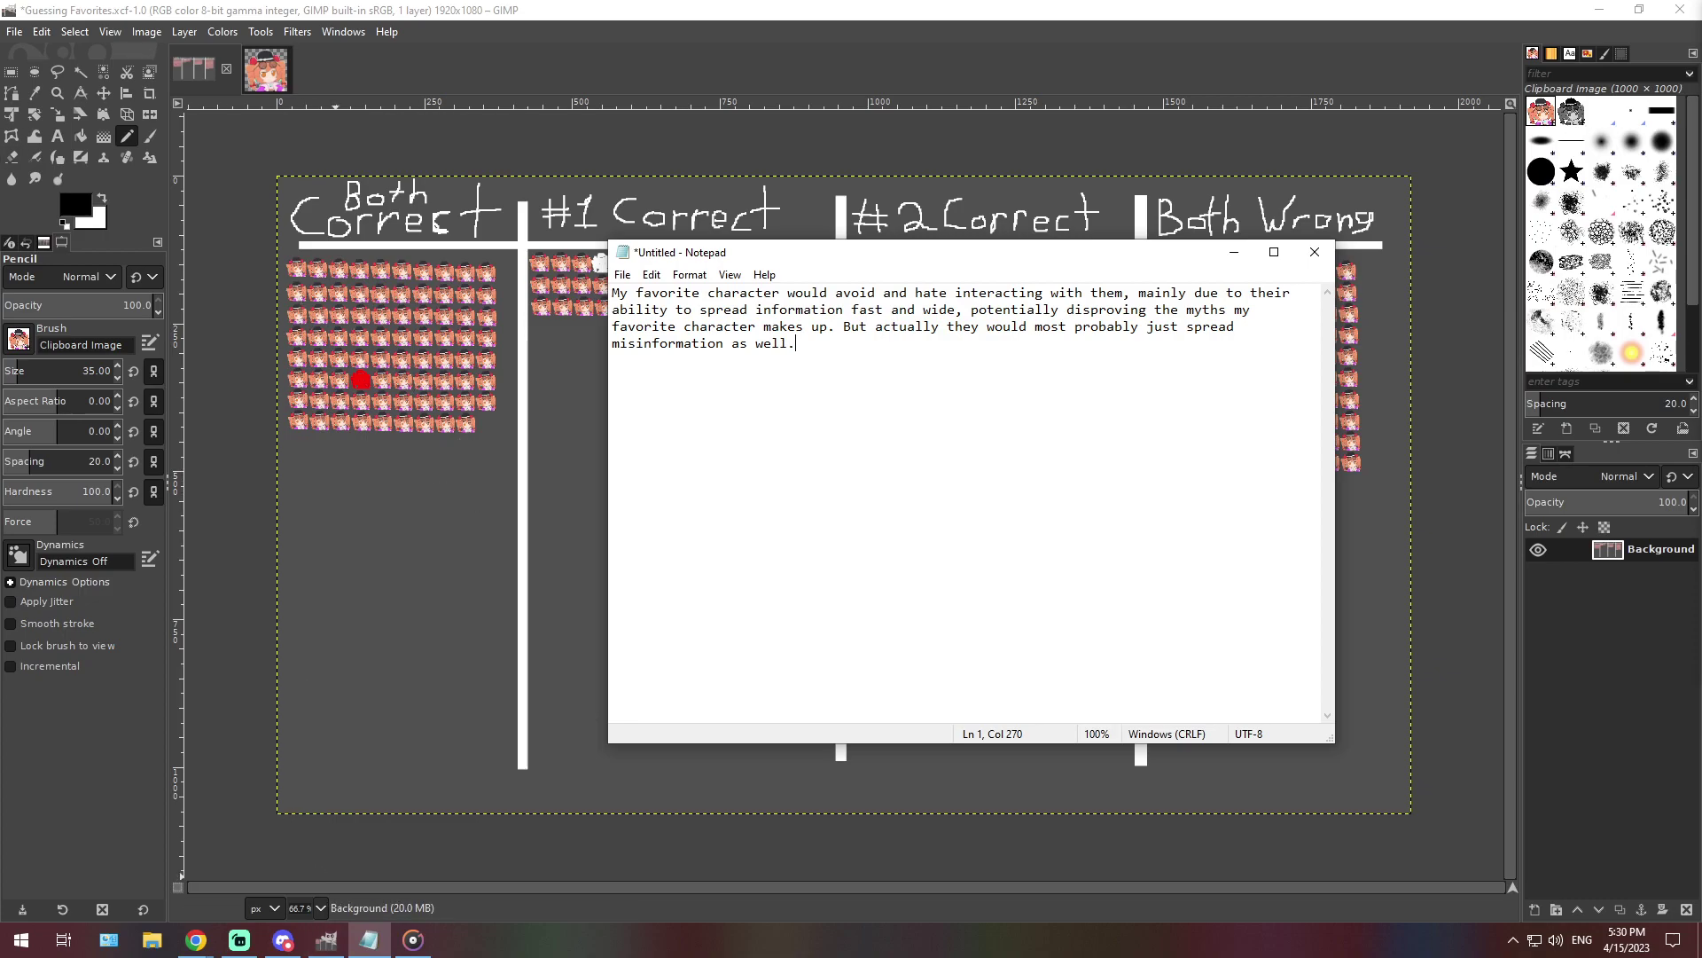
In GIMP, stamp the tenth portrait in the last row of the Both Correct column and return to the whole-chart view
left_click(320, 908)
left_click(301, 761)
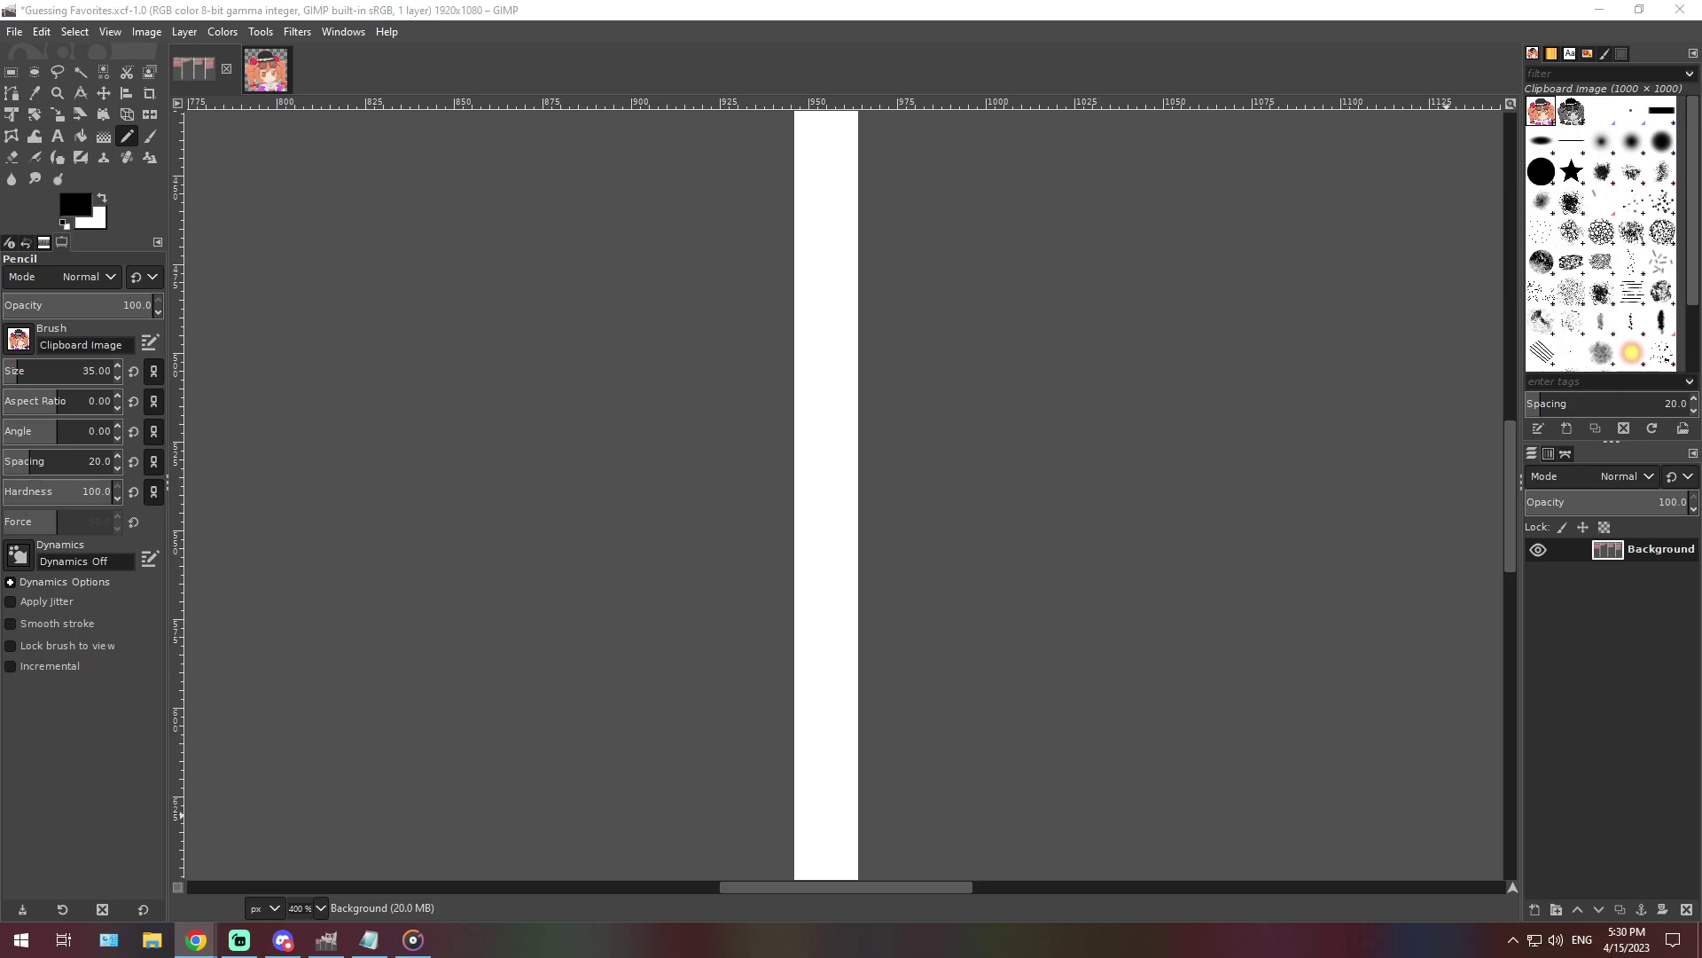
key("alt+Tab")
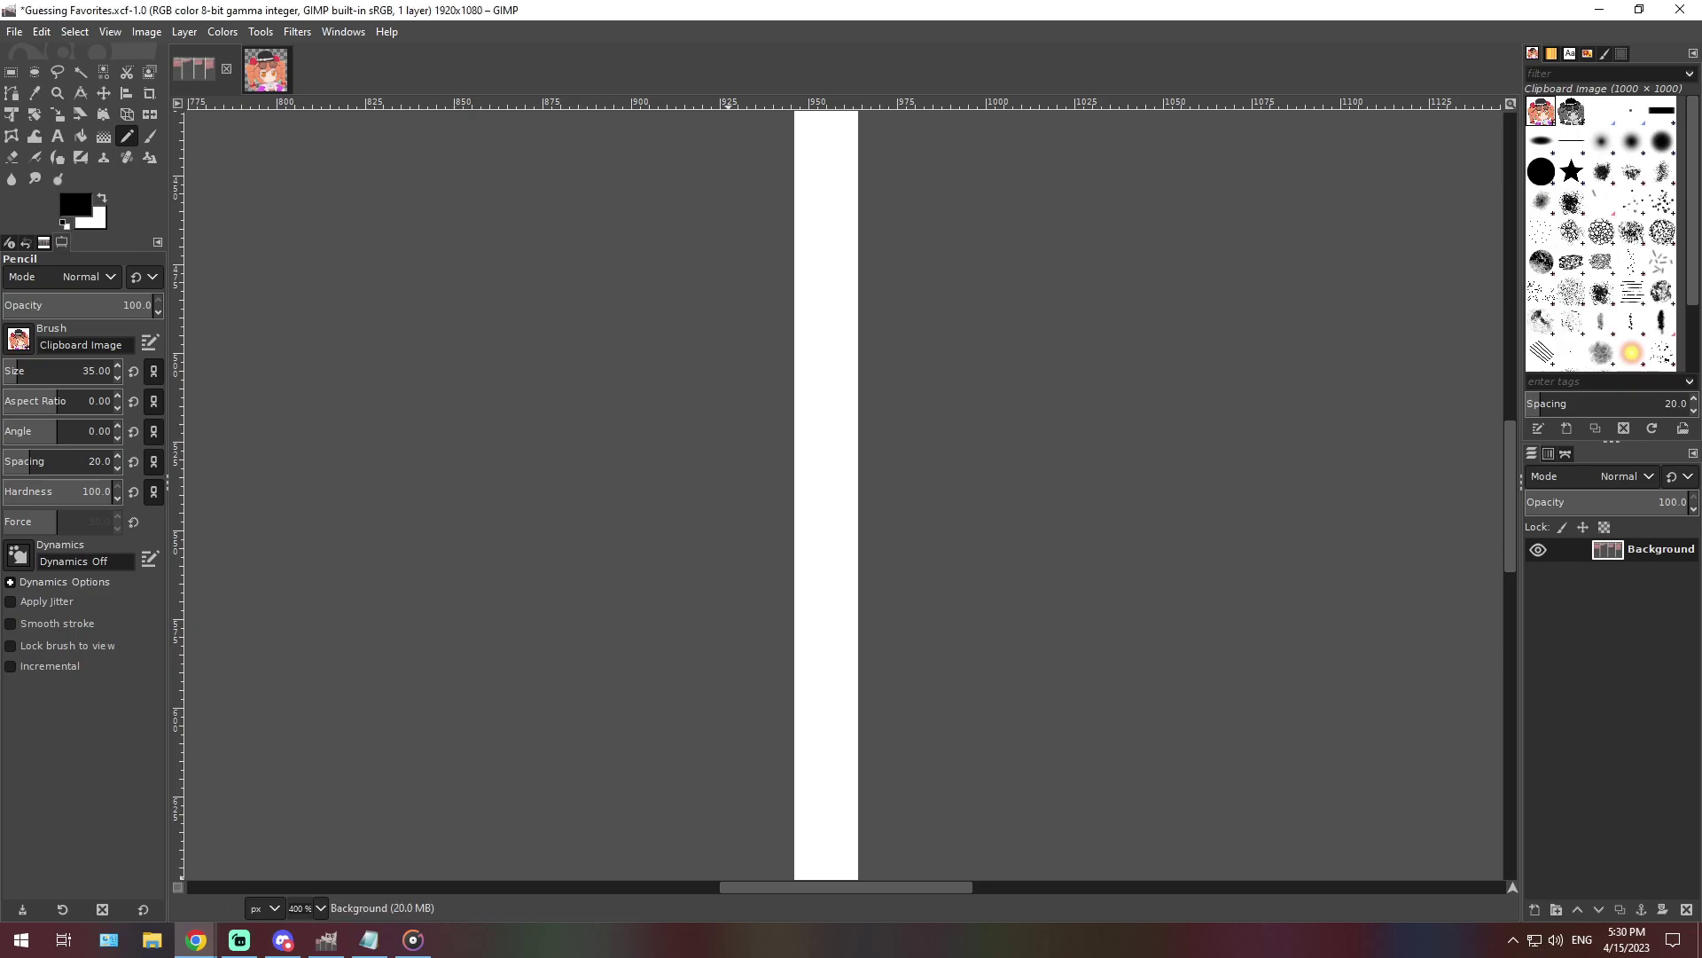
scroll(842, 497, "left", 15)
scroll(266, 818, "left", 6)
scroll(266, 818, "up", 10)
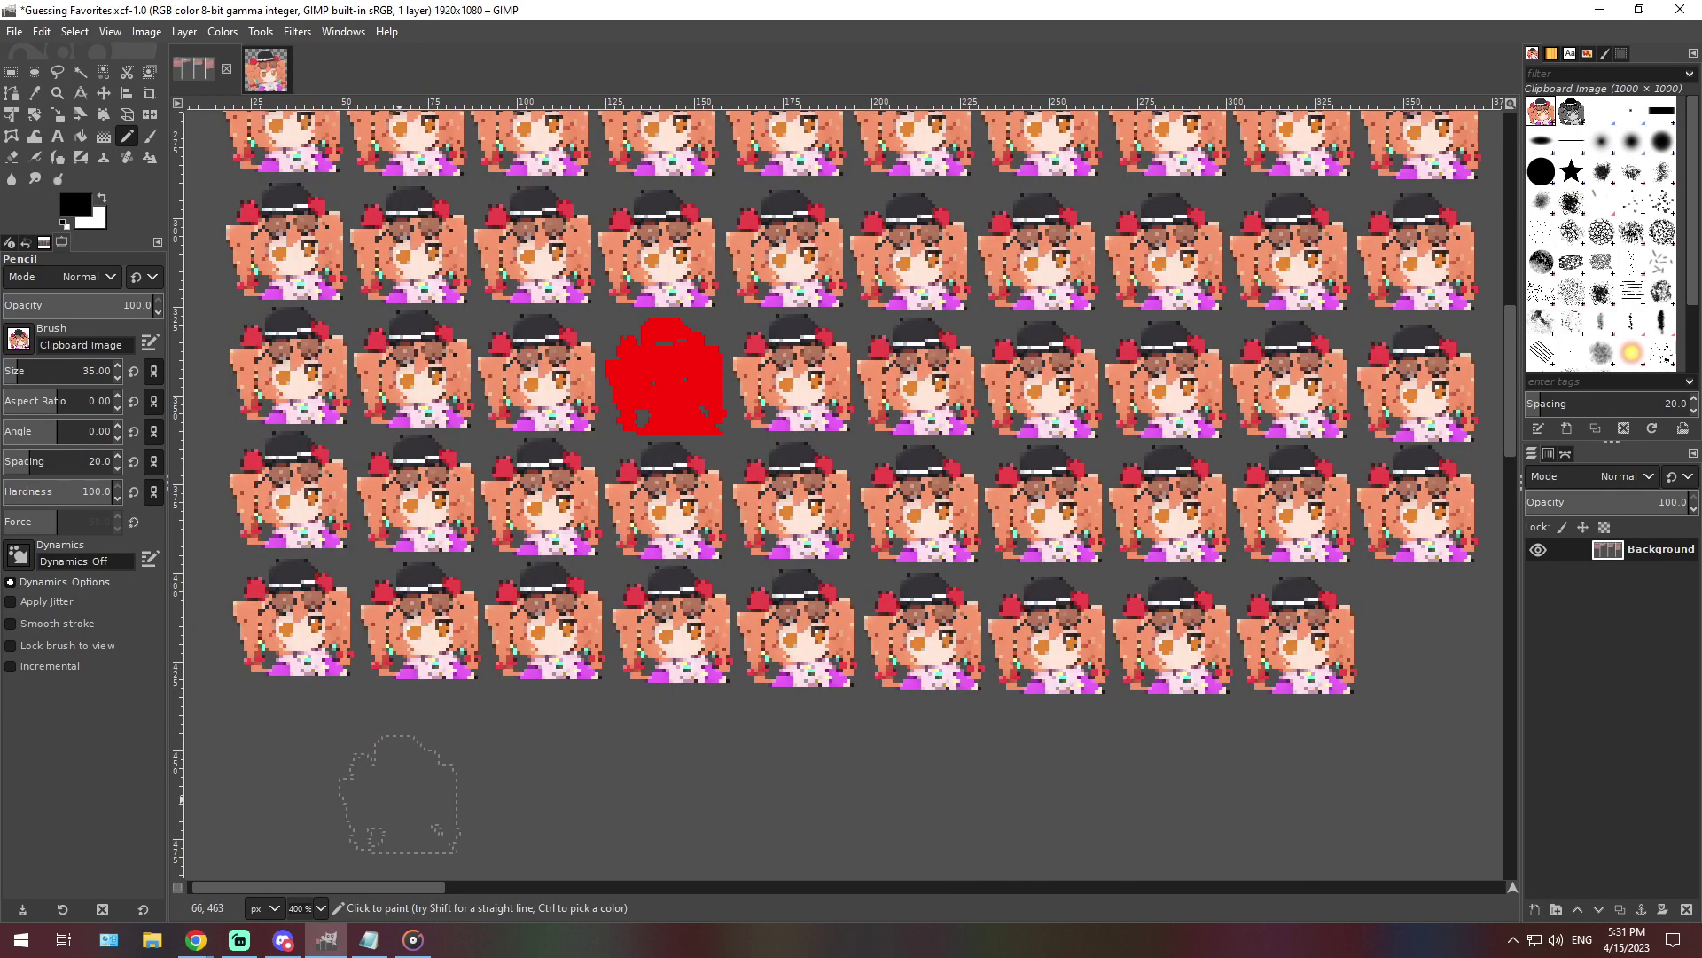
scroll(372, 848, "right", 8)
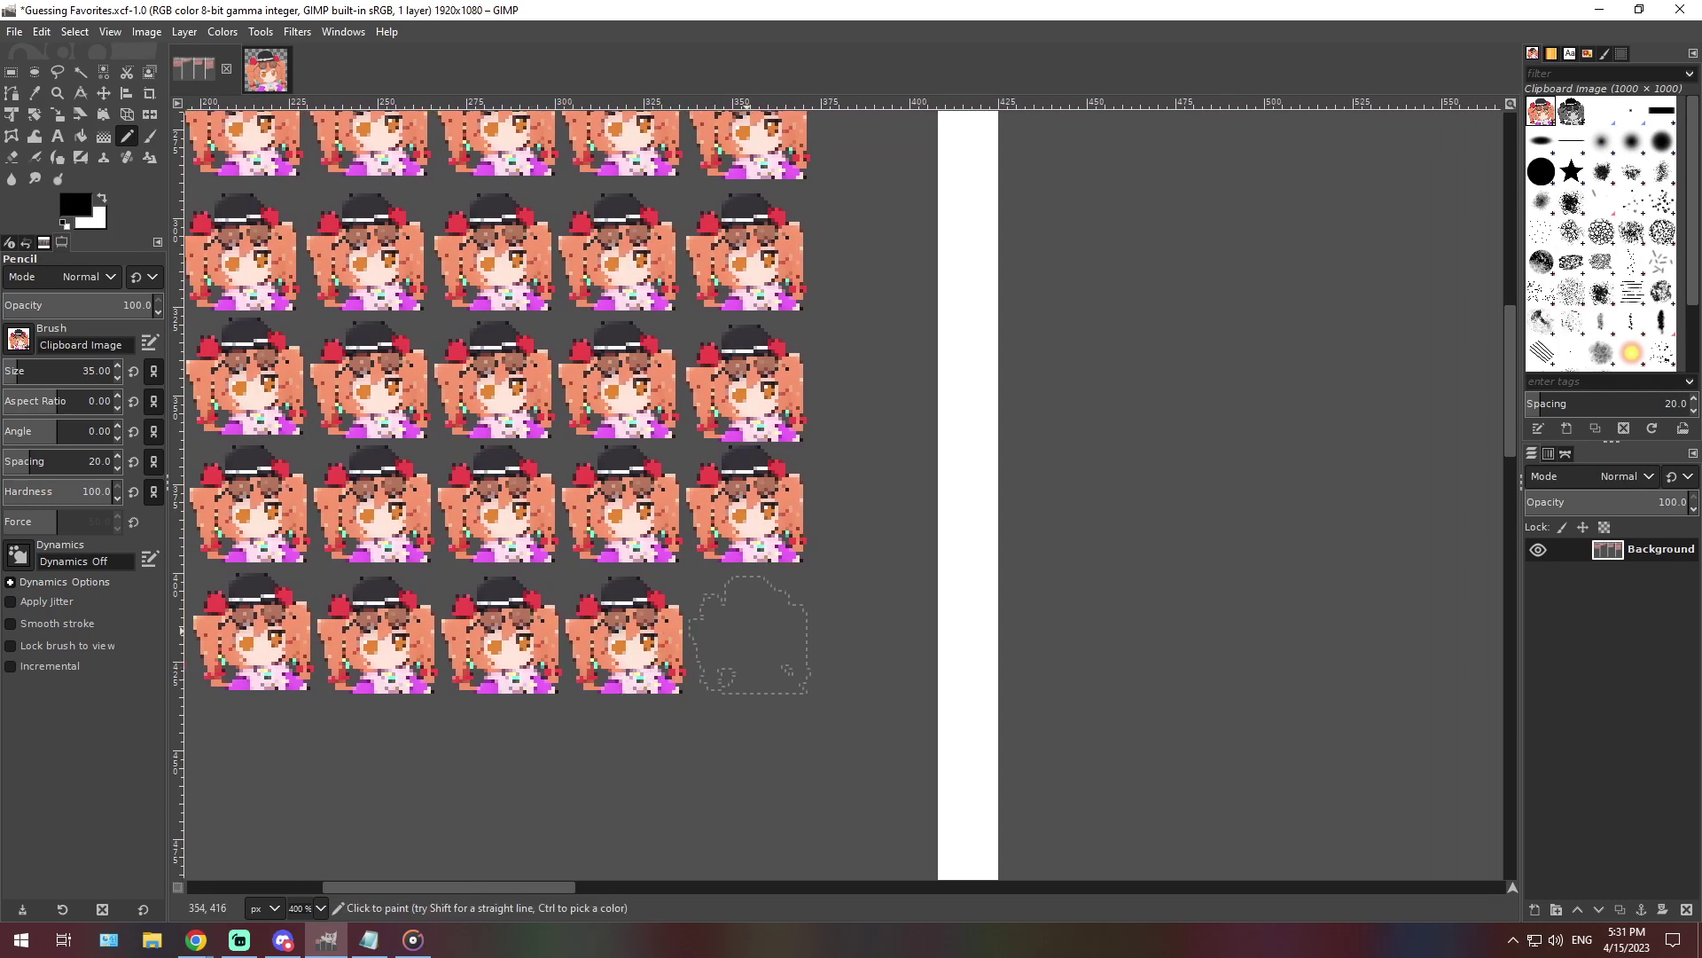
left_click(750, 634)
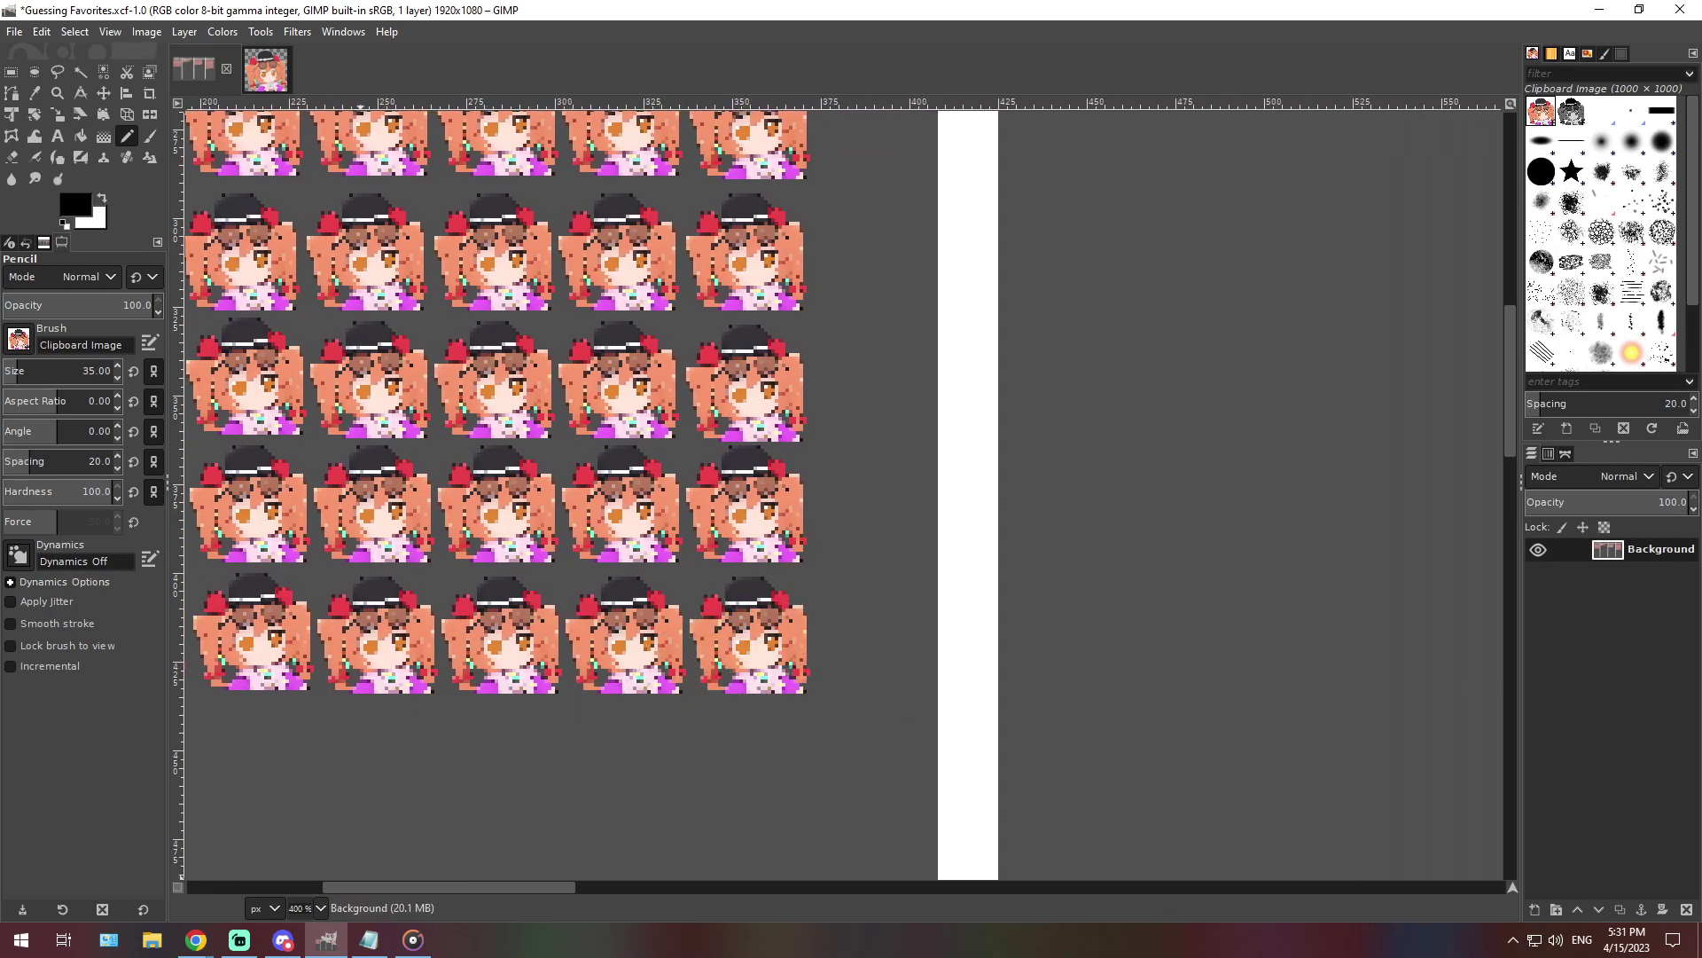
left_click(320, 907)
left_click(311, 824)
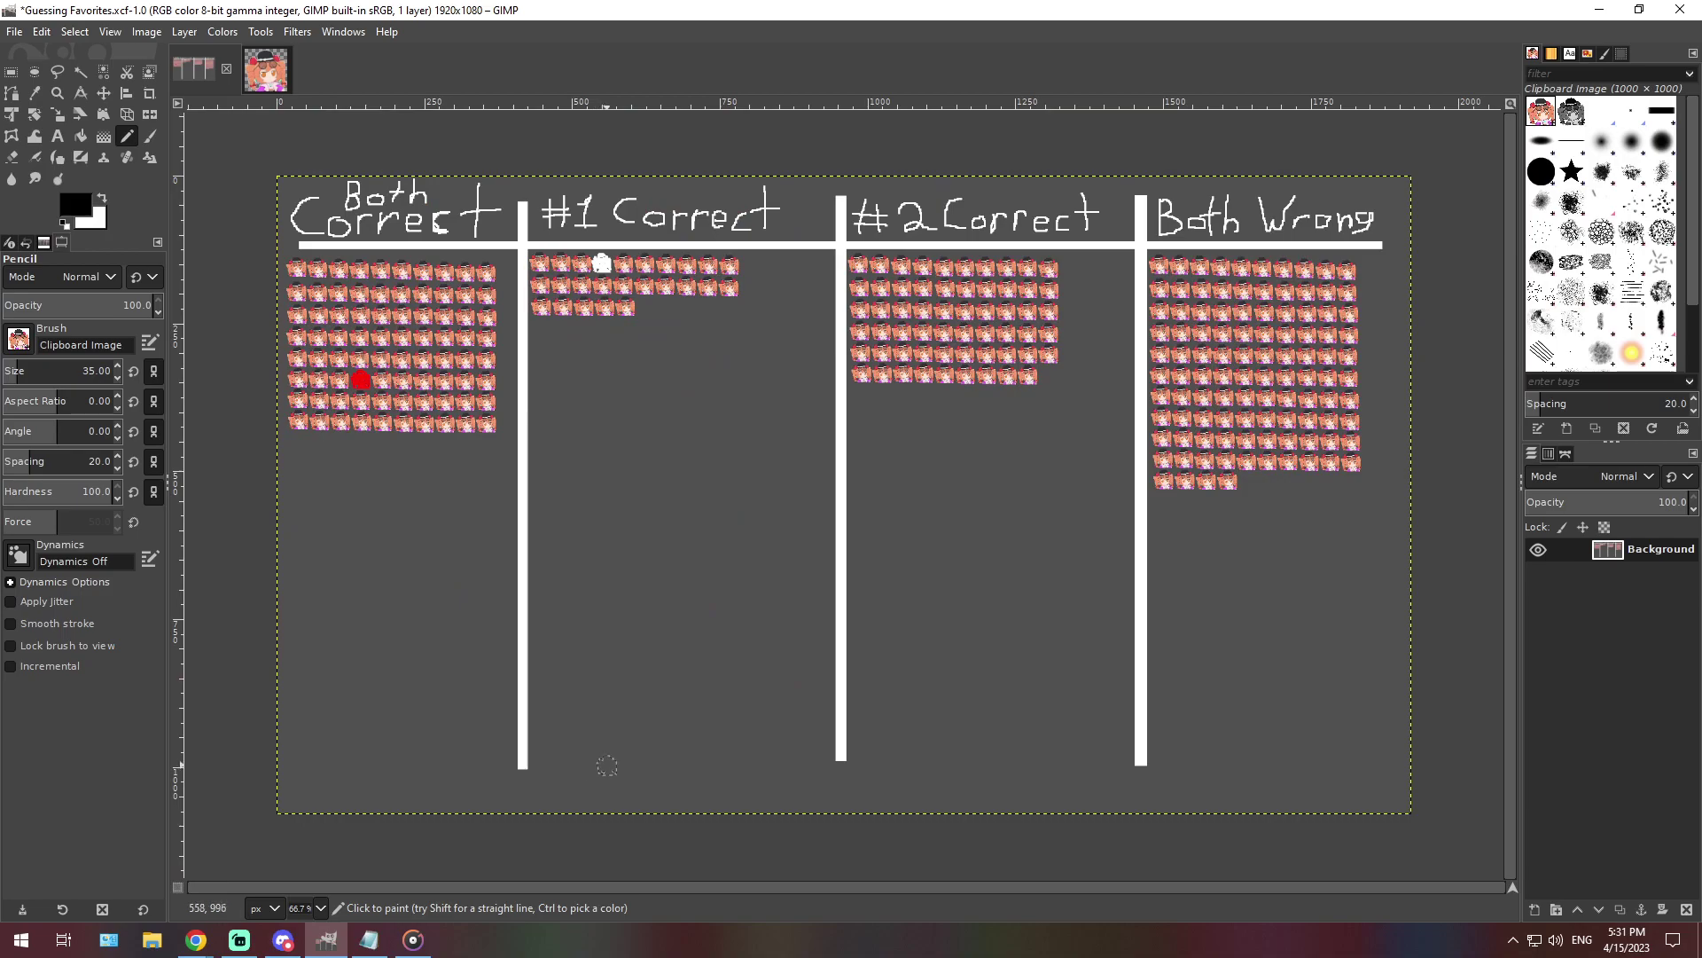
Replace the Notepad text with the description beginning "[favorite character] would see [2nd favorite character] at a shrine party"
key("alt+Tab")
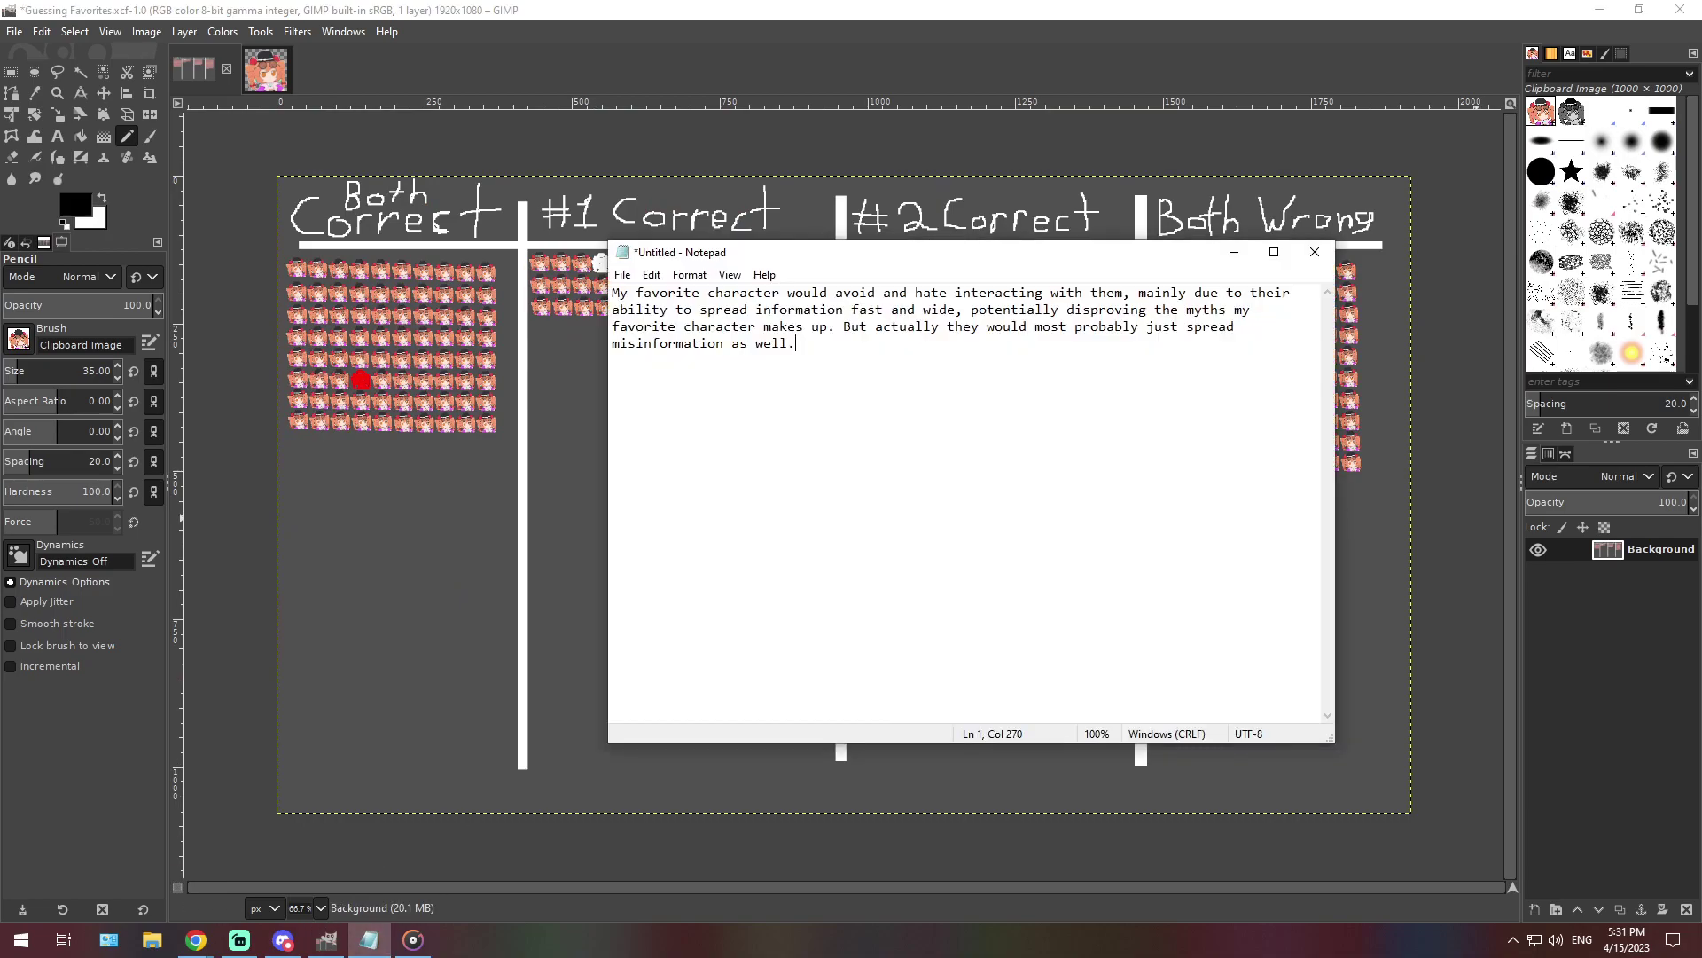
key("alt+Tab")
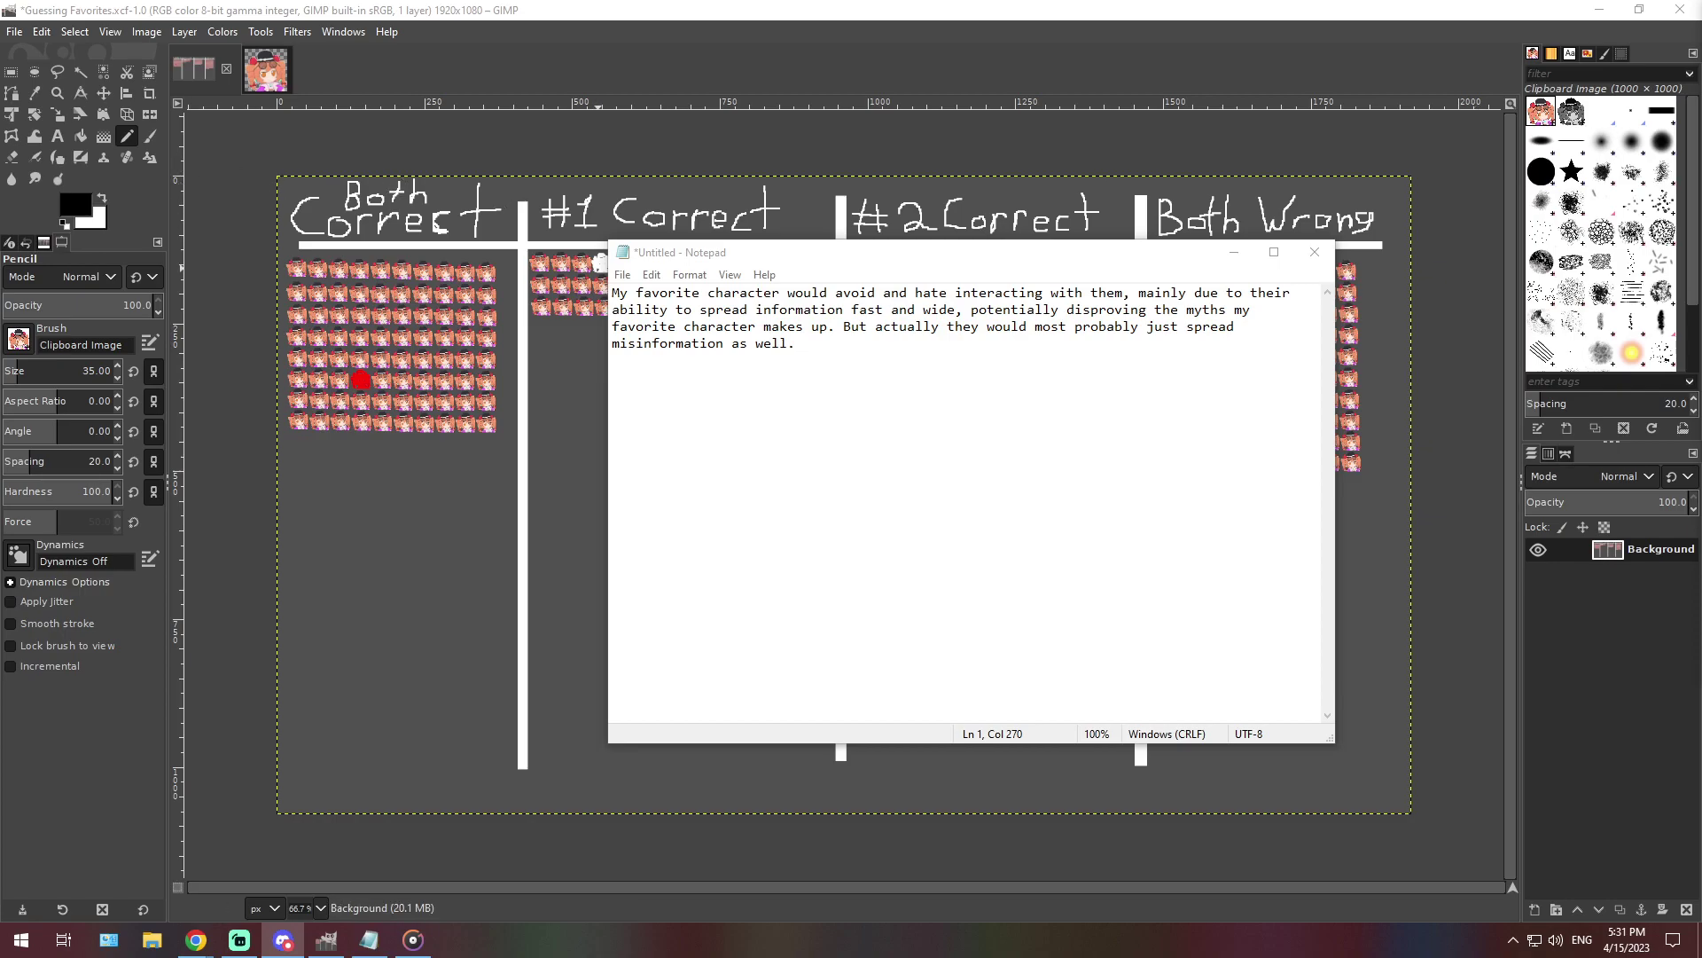
double_click(774, 343)
key("ctrl+a")
key("BackSpace")
type("[favorite character] would see [2nd favorite character] at a shrine party, and will start politely making small talk with them  soon the conversation devolves into [favorite character] talking in-depth about their own interests; [2nd favorite] stopped listening a while ago but is still sitting there with an innocent smile plastered on their face to be nice  HOWEVER as SOON as [favorite] says ANYTHING about their job, [2nd favorite] is reeled right back into the conversation--now they are politely bickering who is better at their similar duties  they challenge each other to a danmaku battle...but...they are evenly matched and are stuck at a draw...  their battle is cut short by [favorite] being dragged back home")
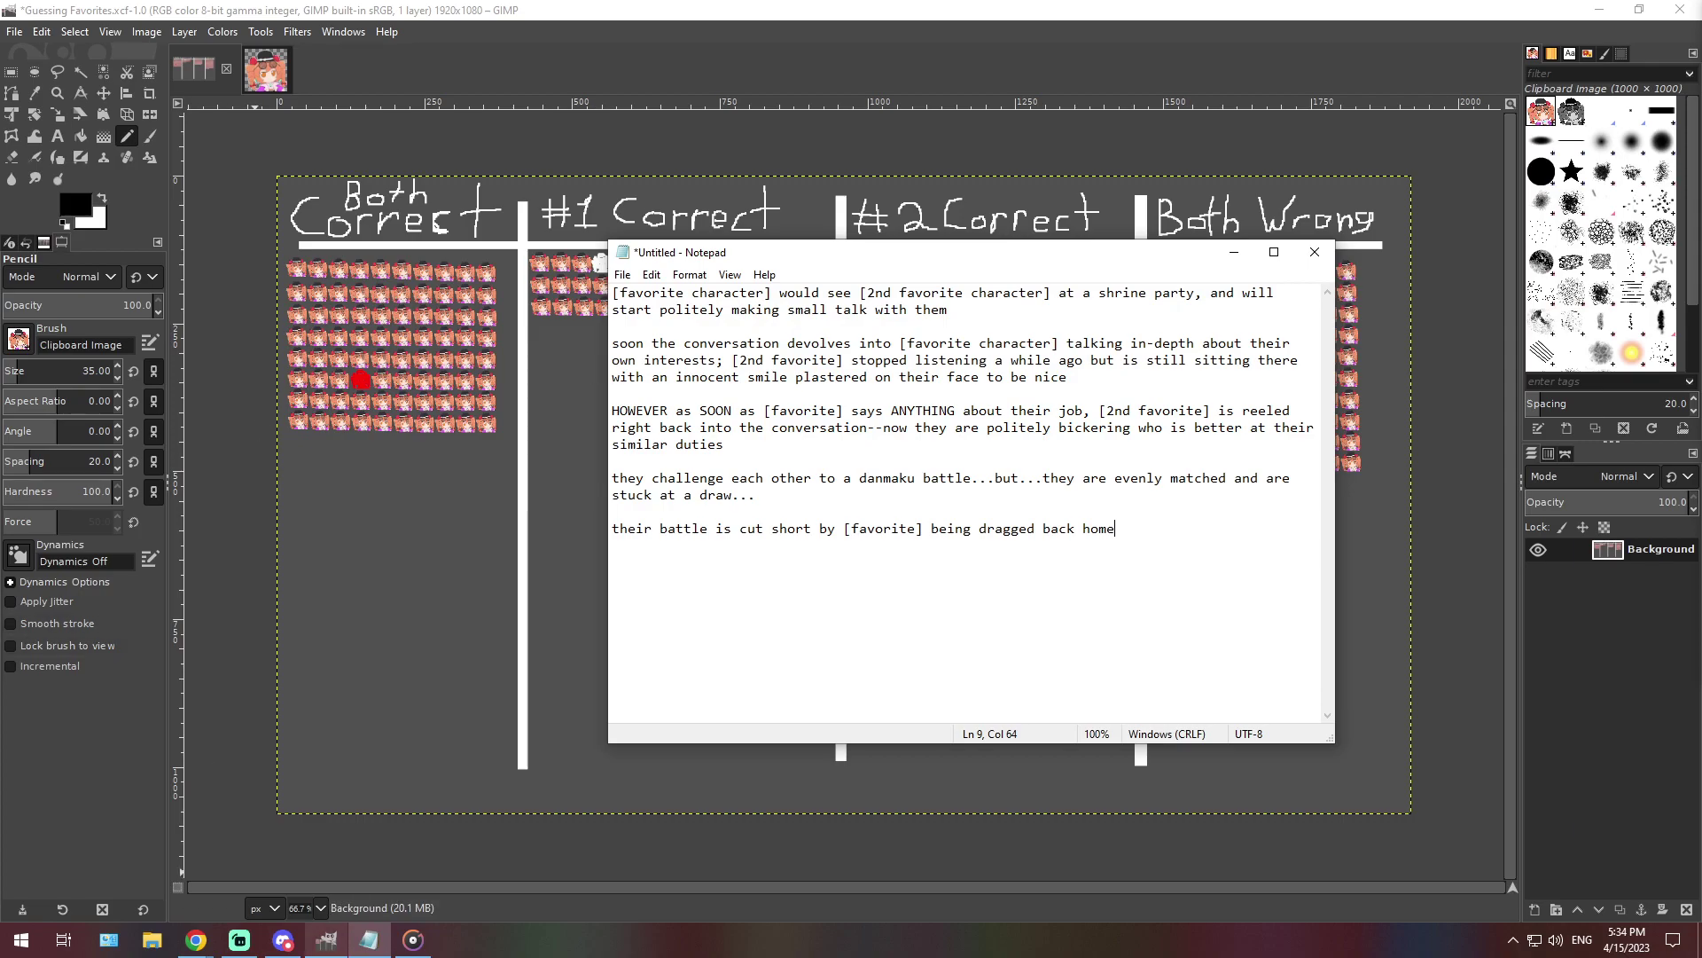
In GIMP, add the fifth portrait stamp to the last row of the Both Wrong column and return to the whole-chart view
left_click(320, 907)
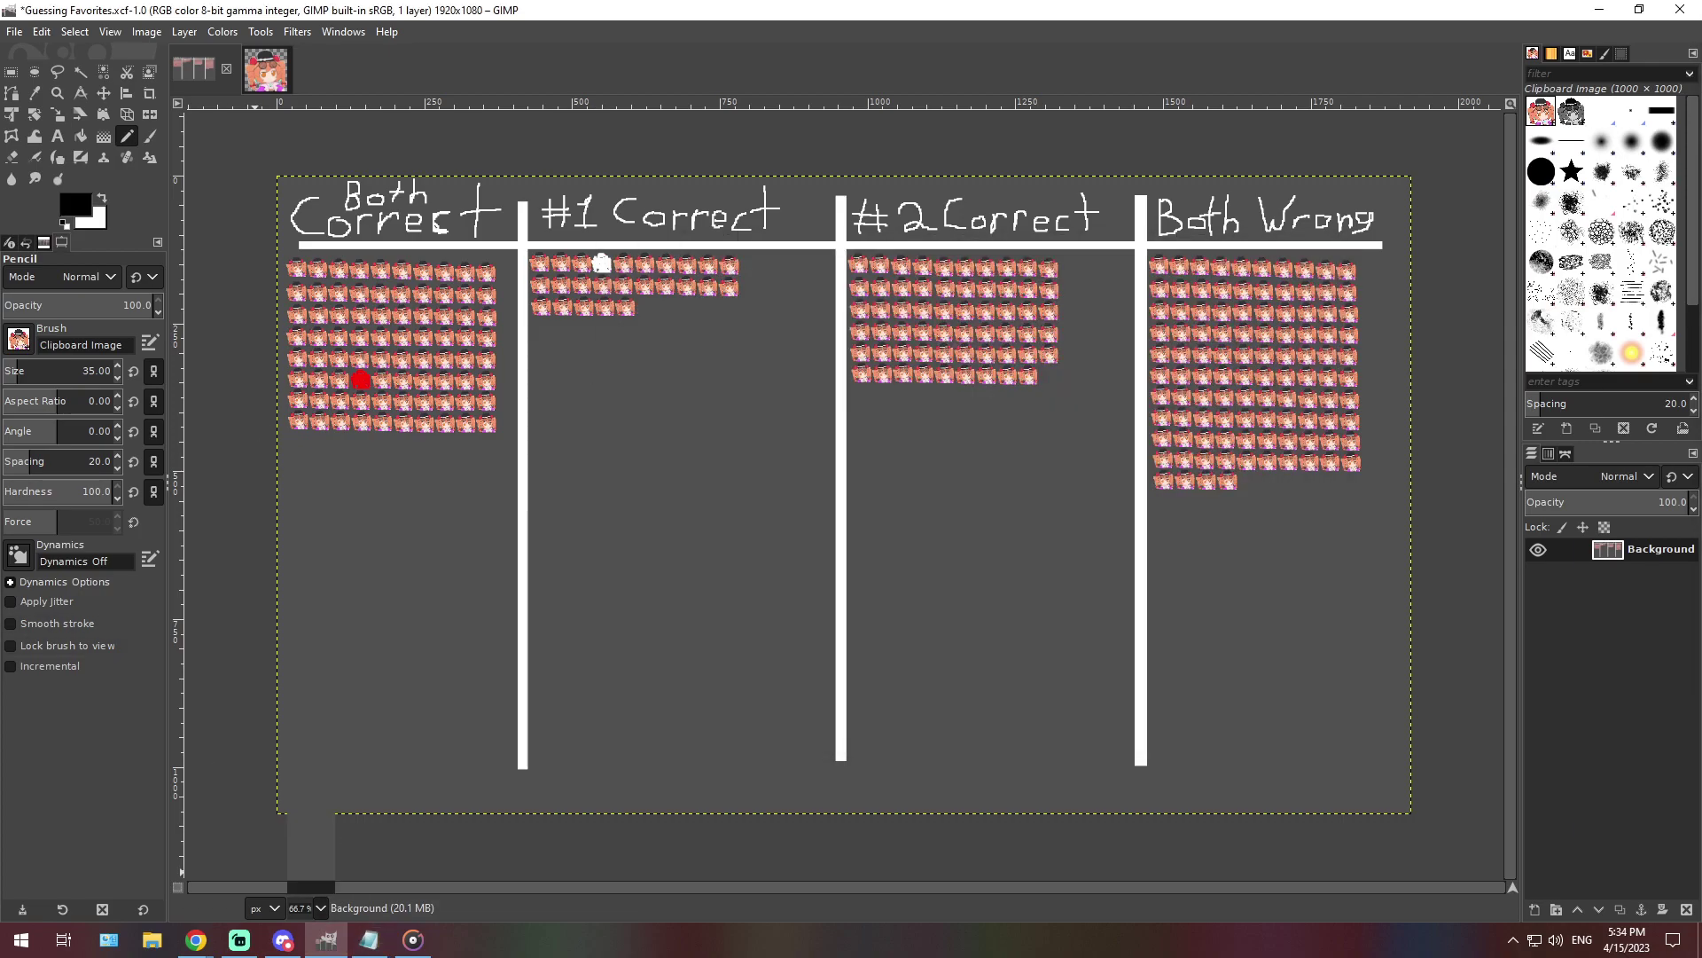
left_click(311, 763)
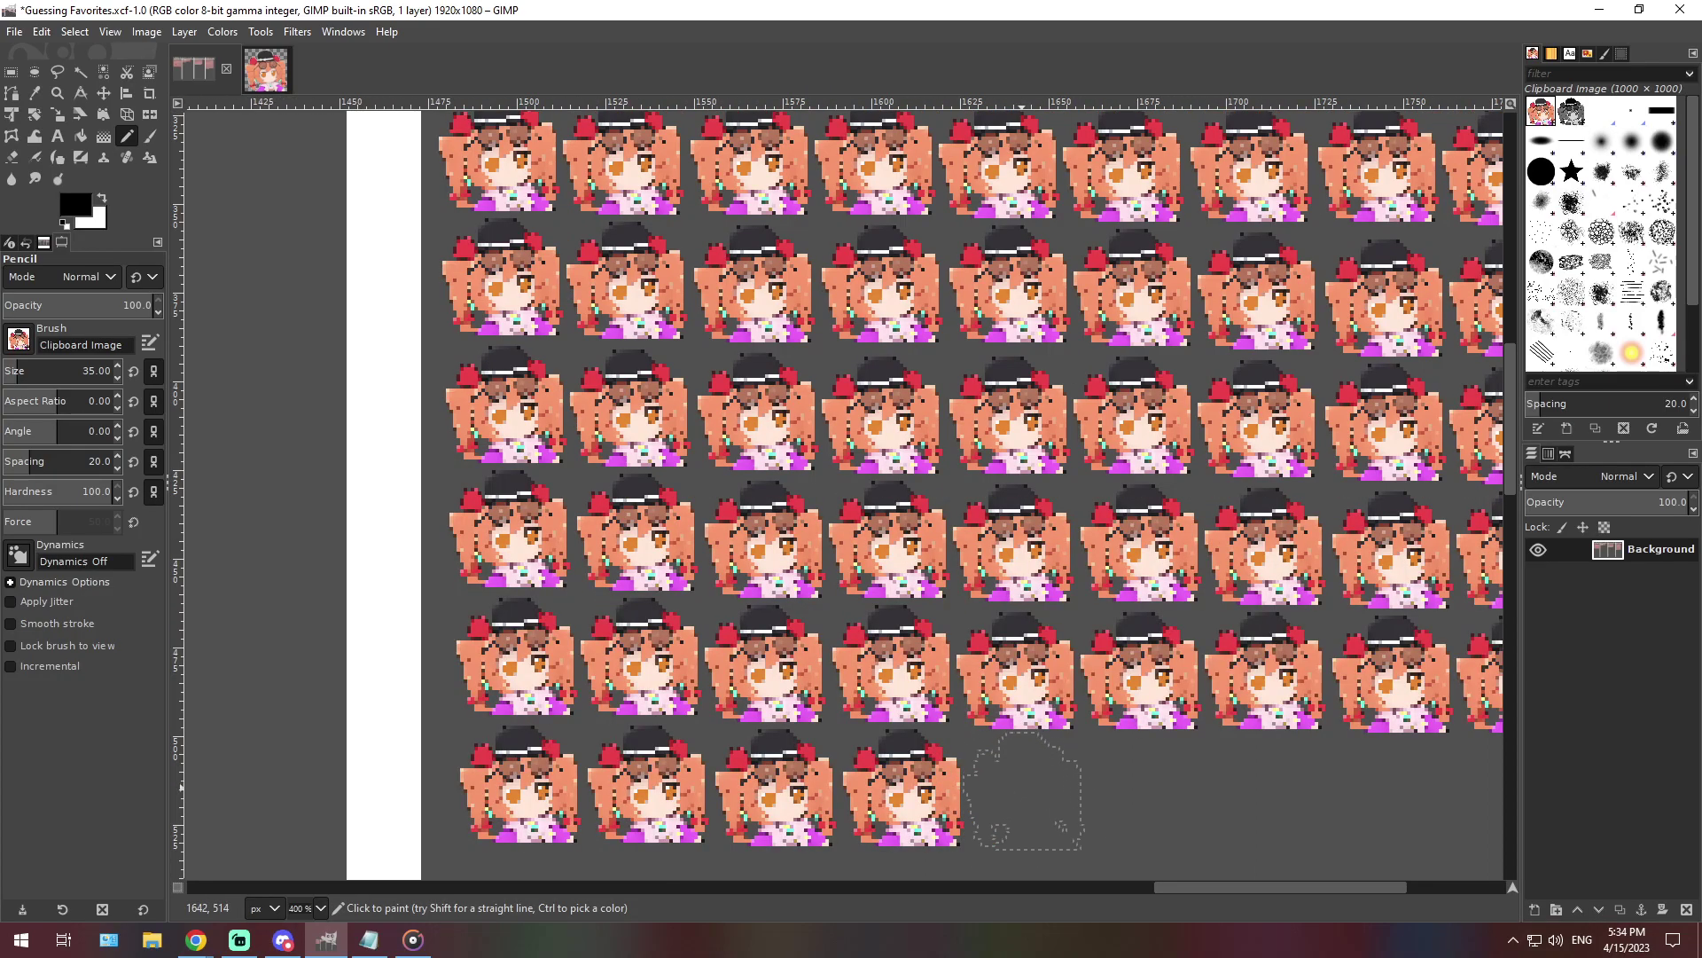
left_click(1025, 794)
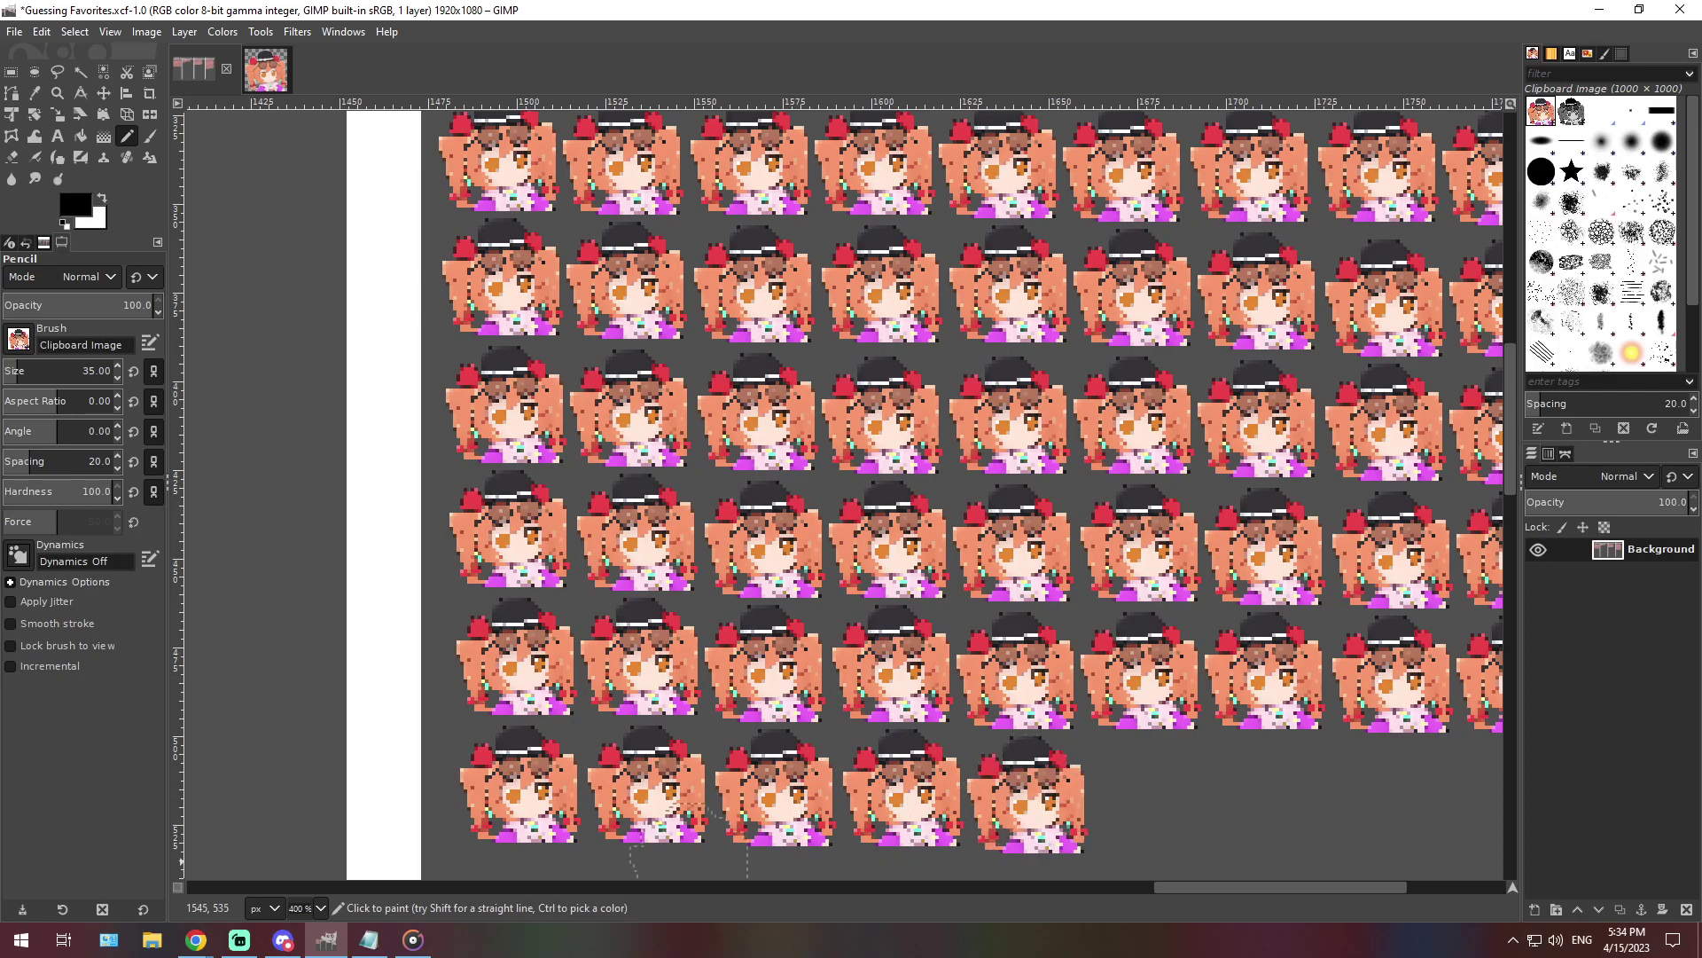
key("grave")
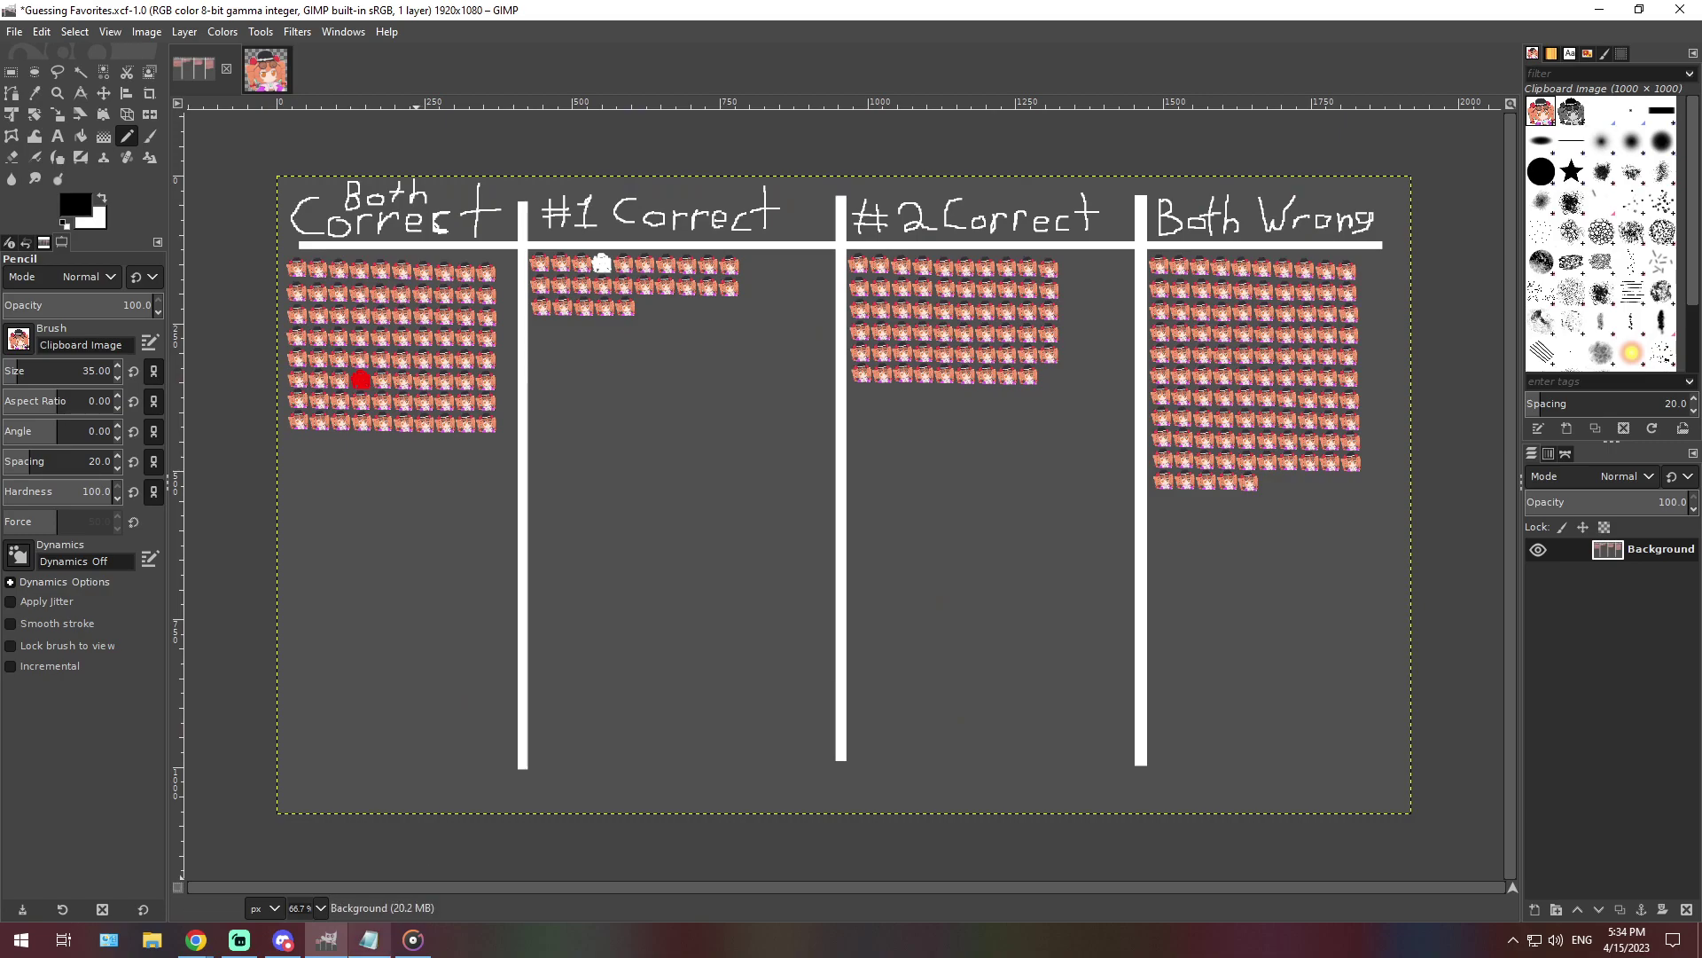
Replace the Notepad text with the description beginning "My favorite character would probably enjoy drinking and eating with her"
left_click(369, 939)
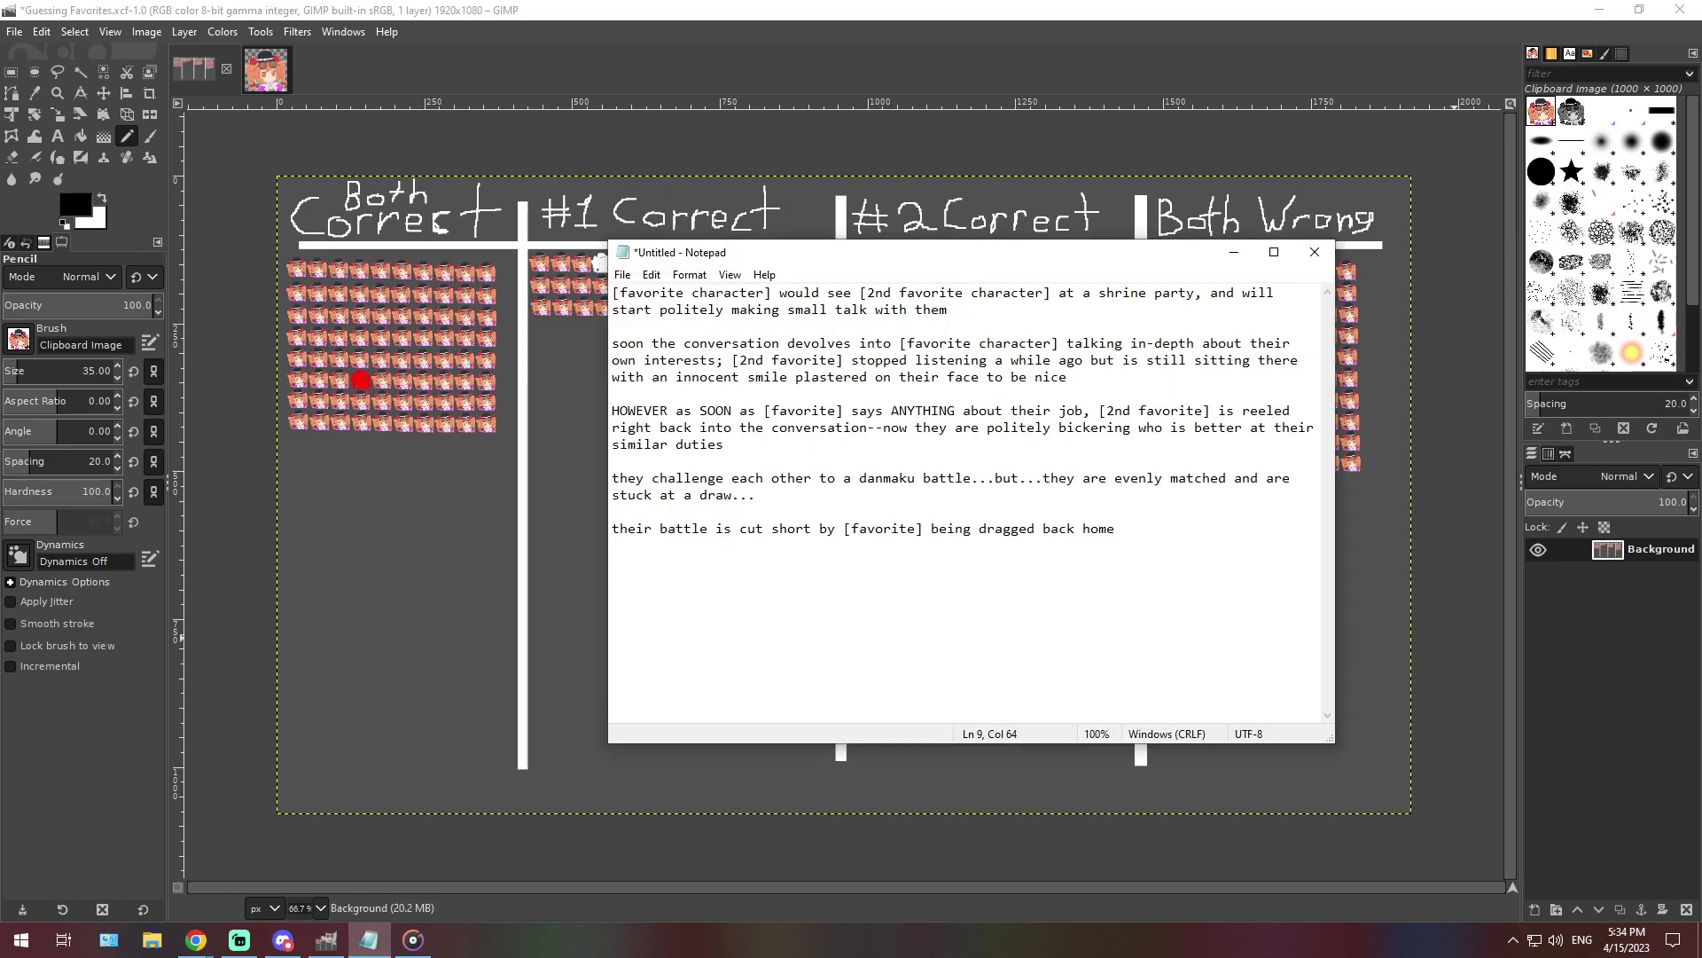
left_click(283, 940)
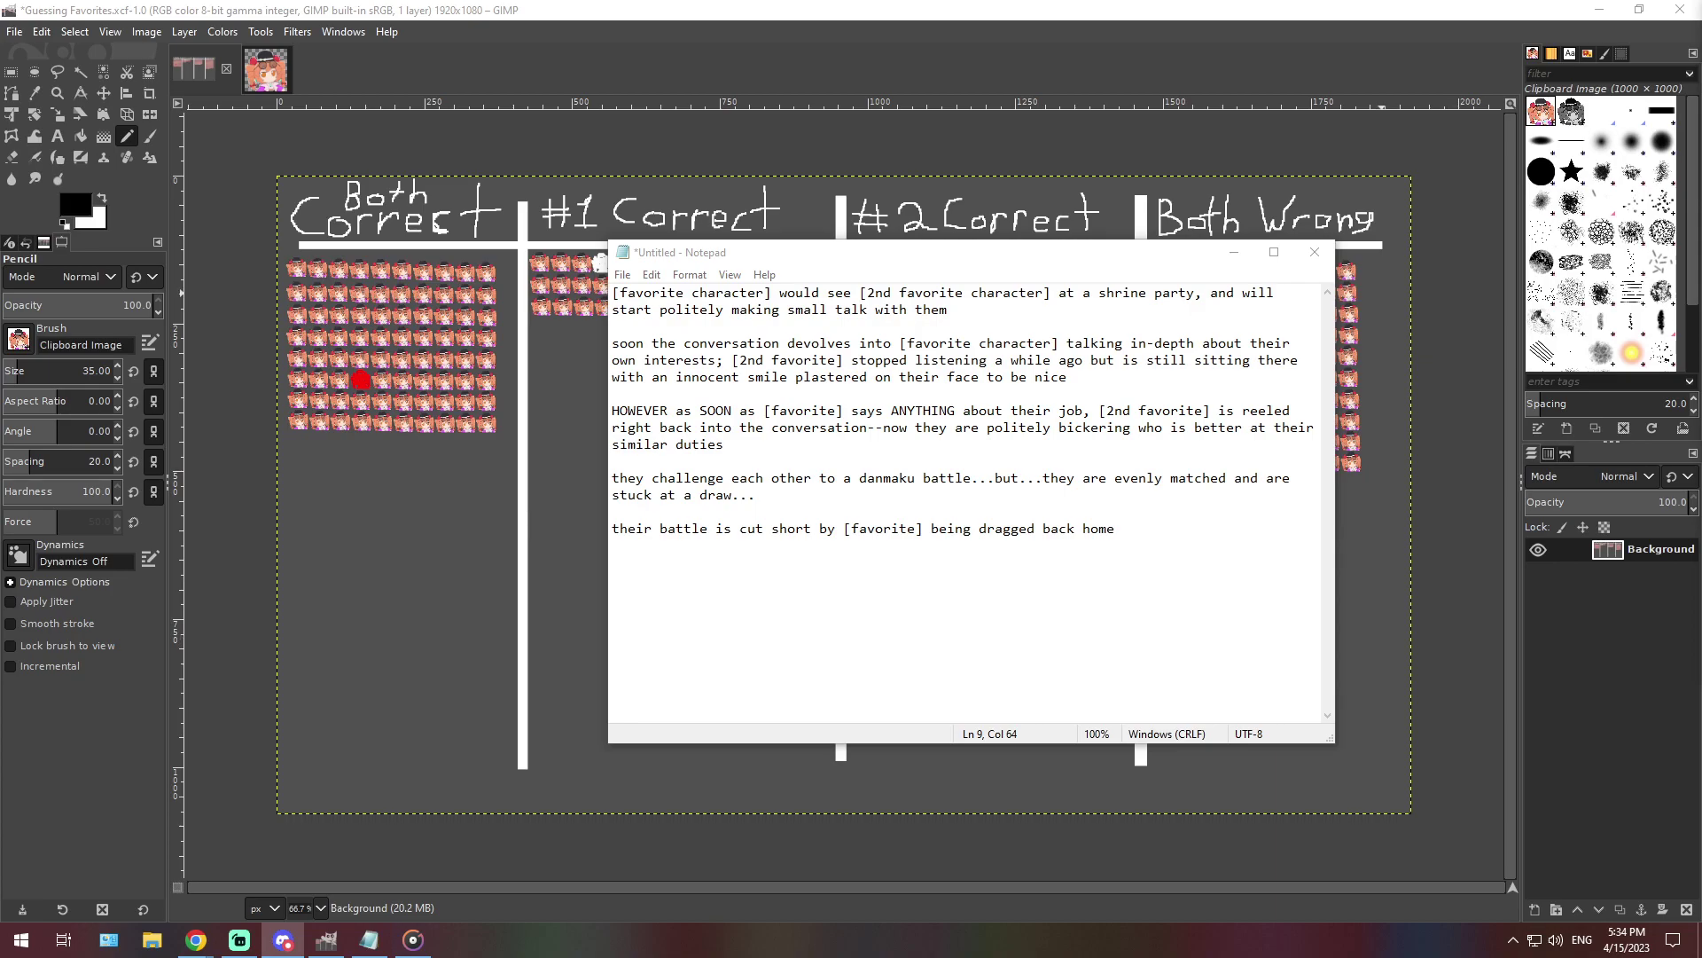
left_click(755, 495)
double_click(745, 495)
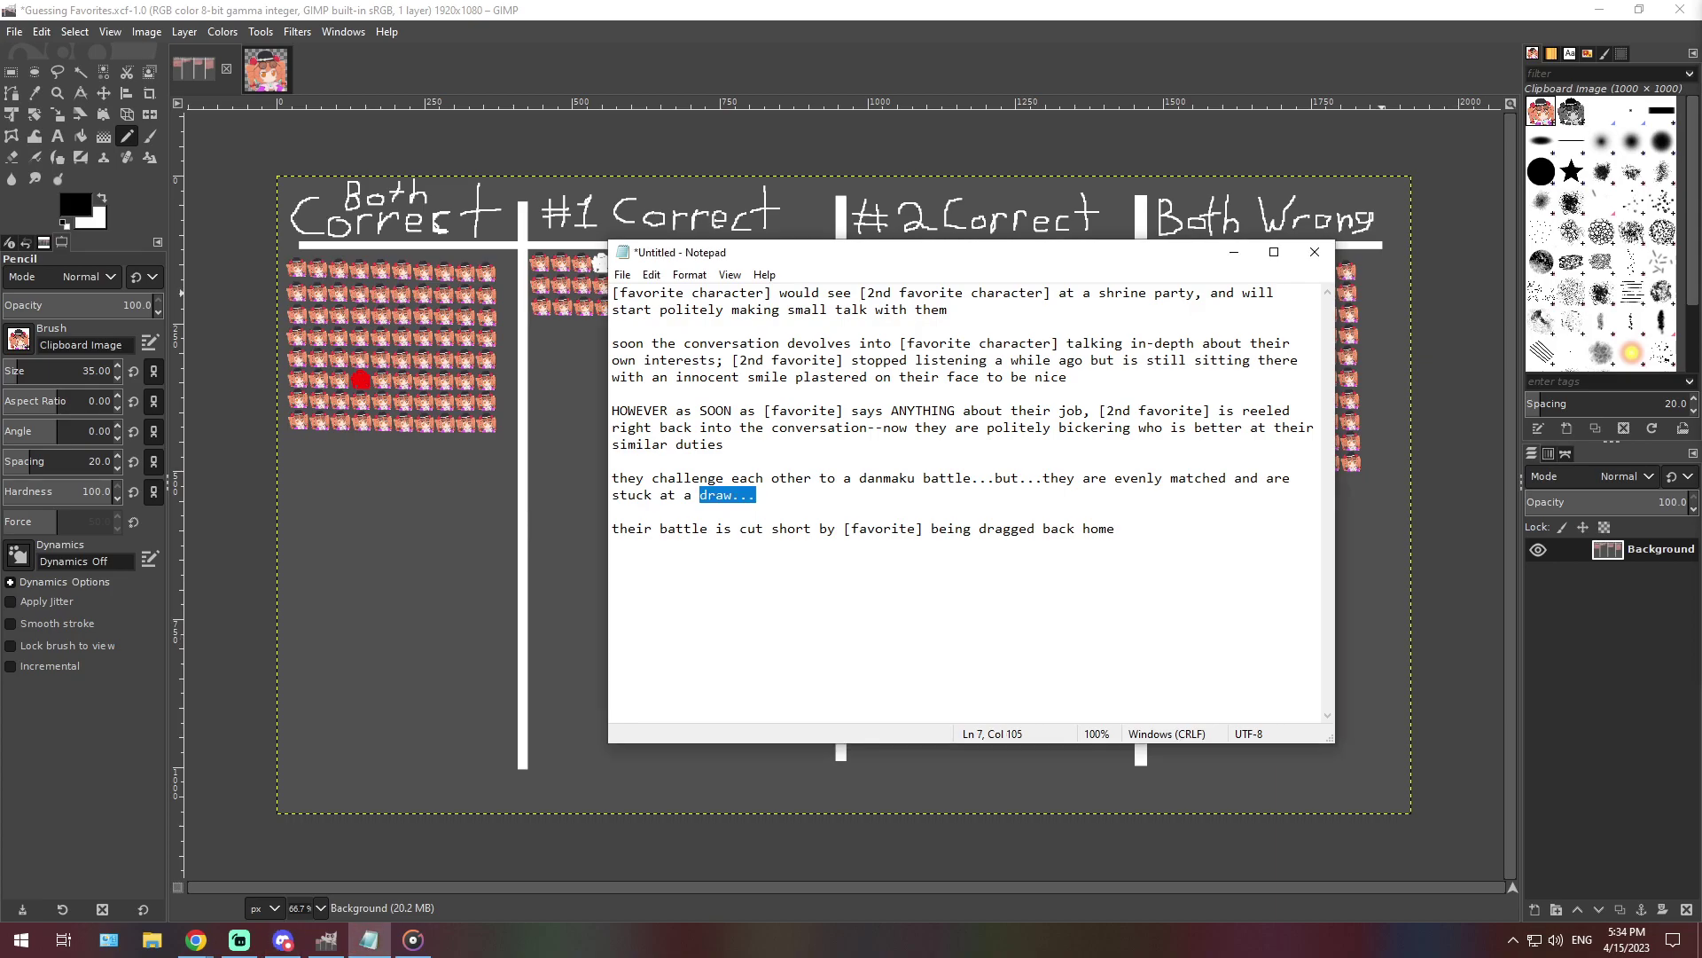
key("ctrl+a")
key("Delete")
type("My favorite character would probably enjoy drinking and eating with her. Though I believe my favorite could eat more than my second favorite and I doubt she could withstand any physical blows from her. But  given their personalities they'd definitely get along, although I doubt my favorite's friend would enjoy the cleanup from their mess")
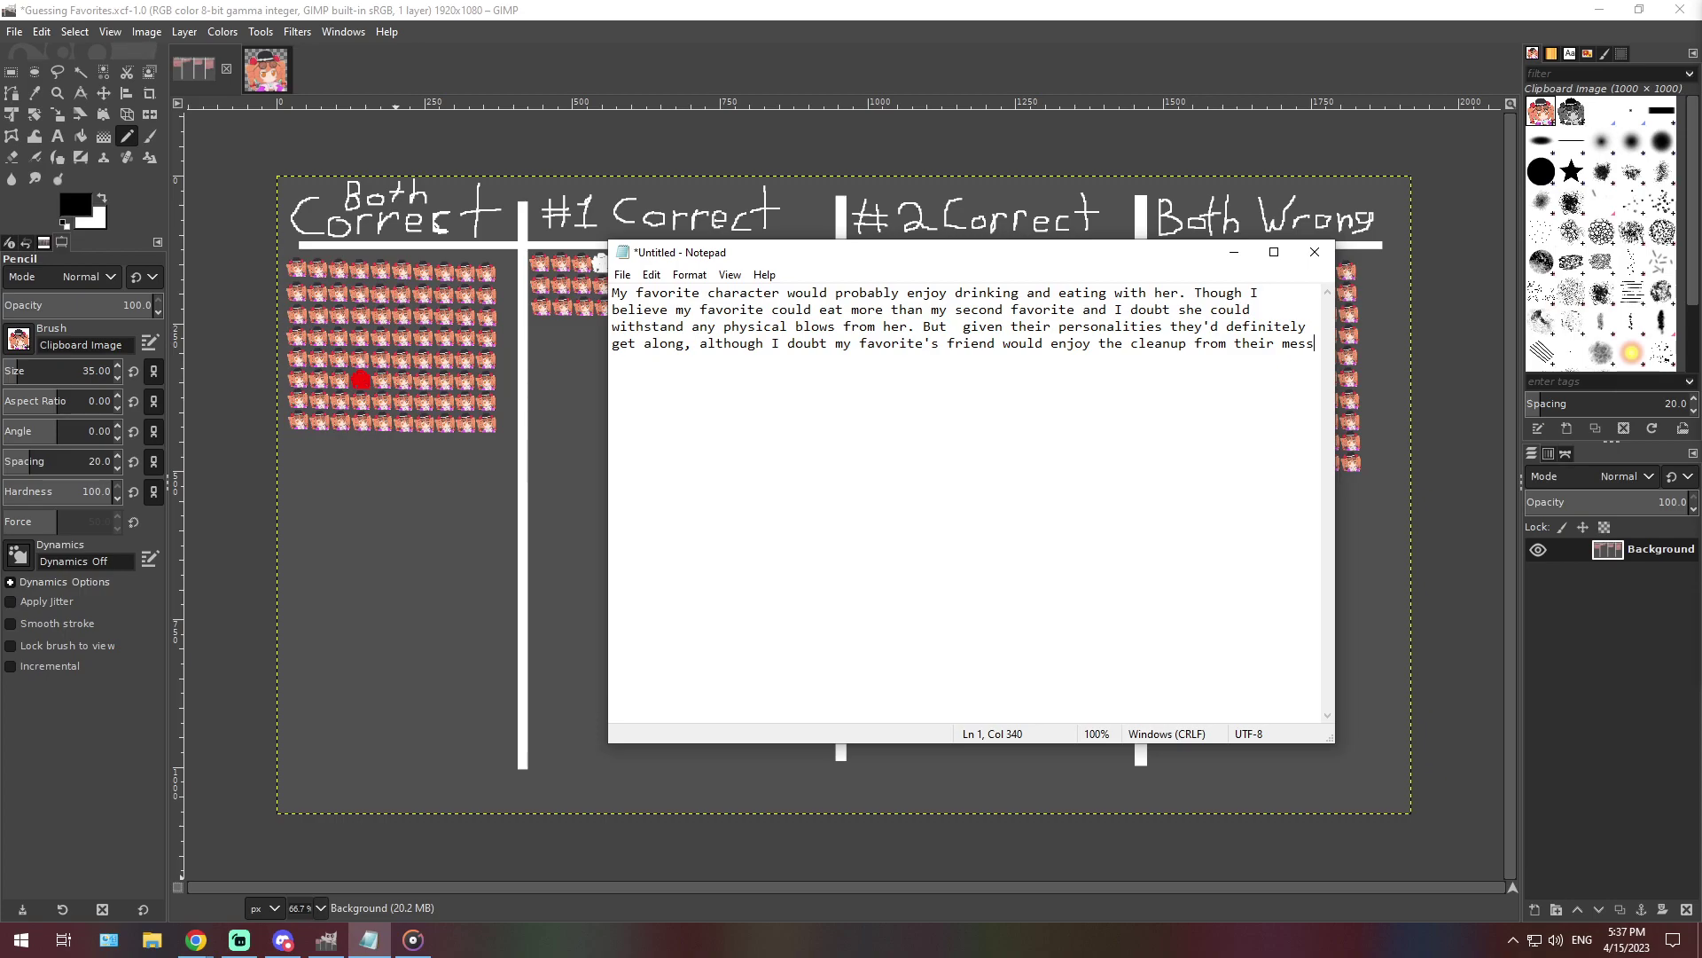
In GIMP, stamp the sixth portrait in the last row of the #1 Correct column and return to the whole-chart view
left_click(312, 908)
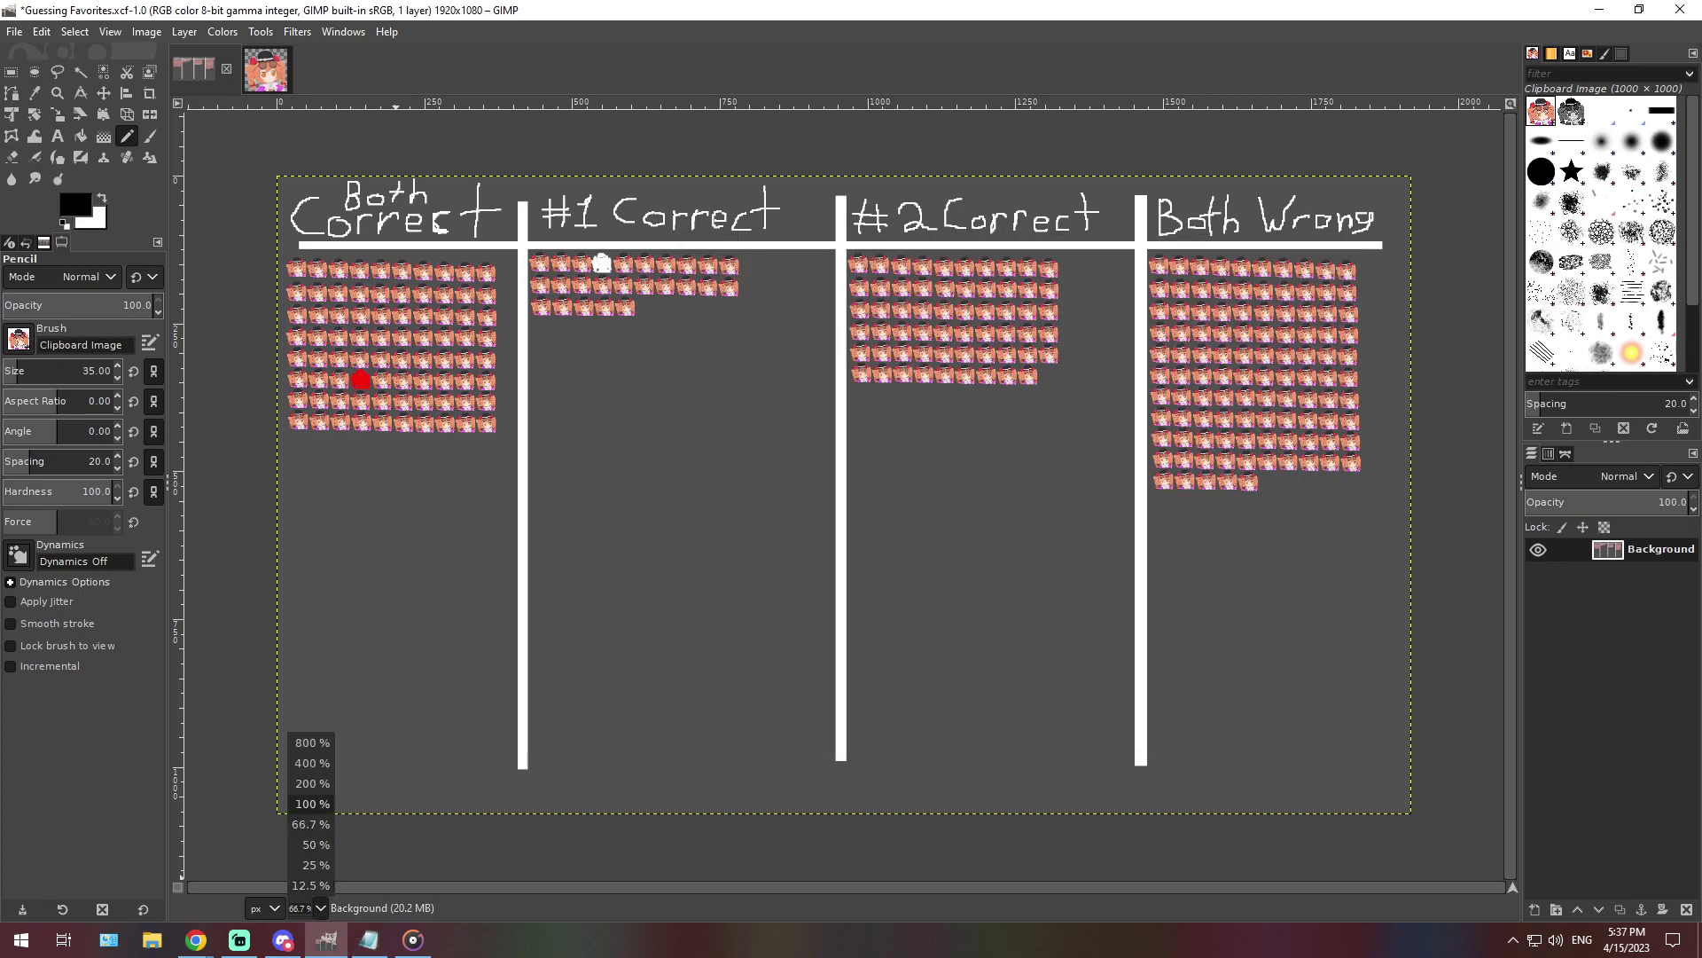
left_click(310, 763)
scroll(931, 807, "right", 15)
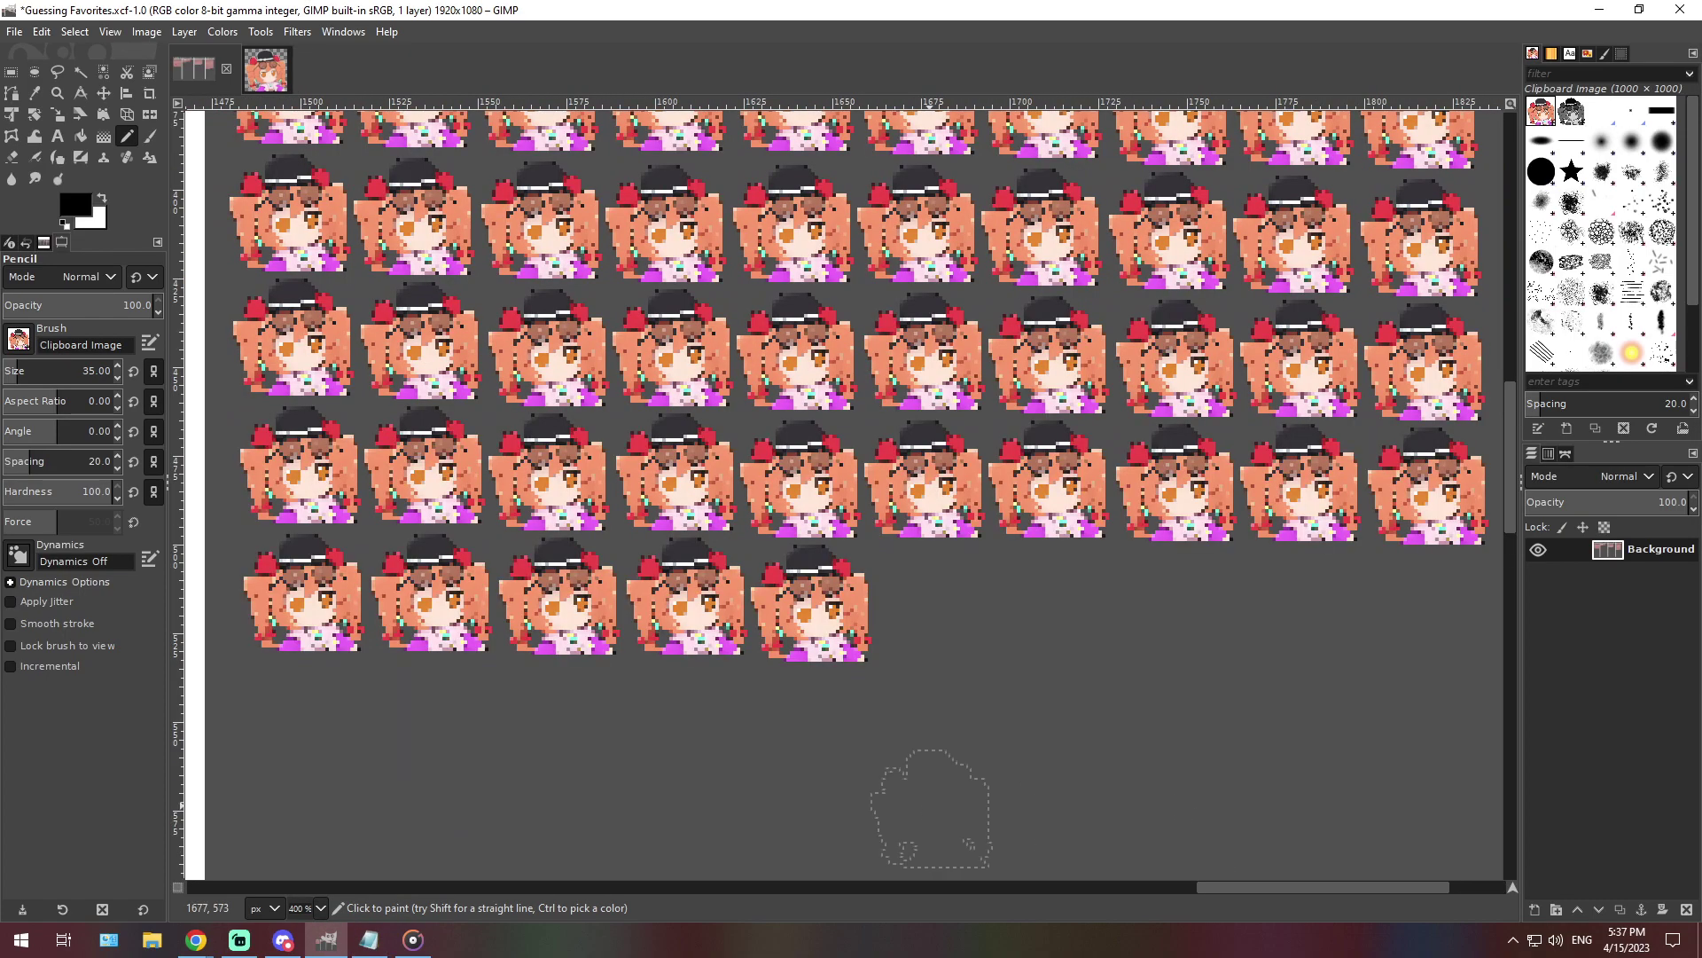
left_click_drag(1321, 887, 495, 887)
scroll(805, 824, "down", 2)
scroll(805, 824, "down", 1)
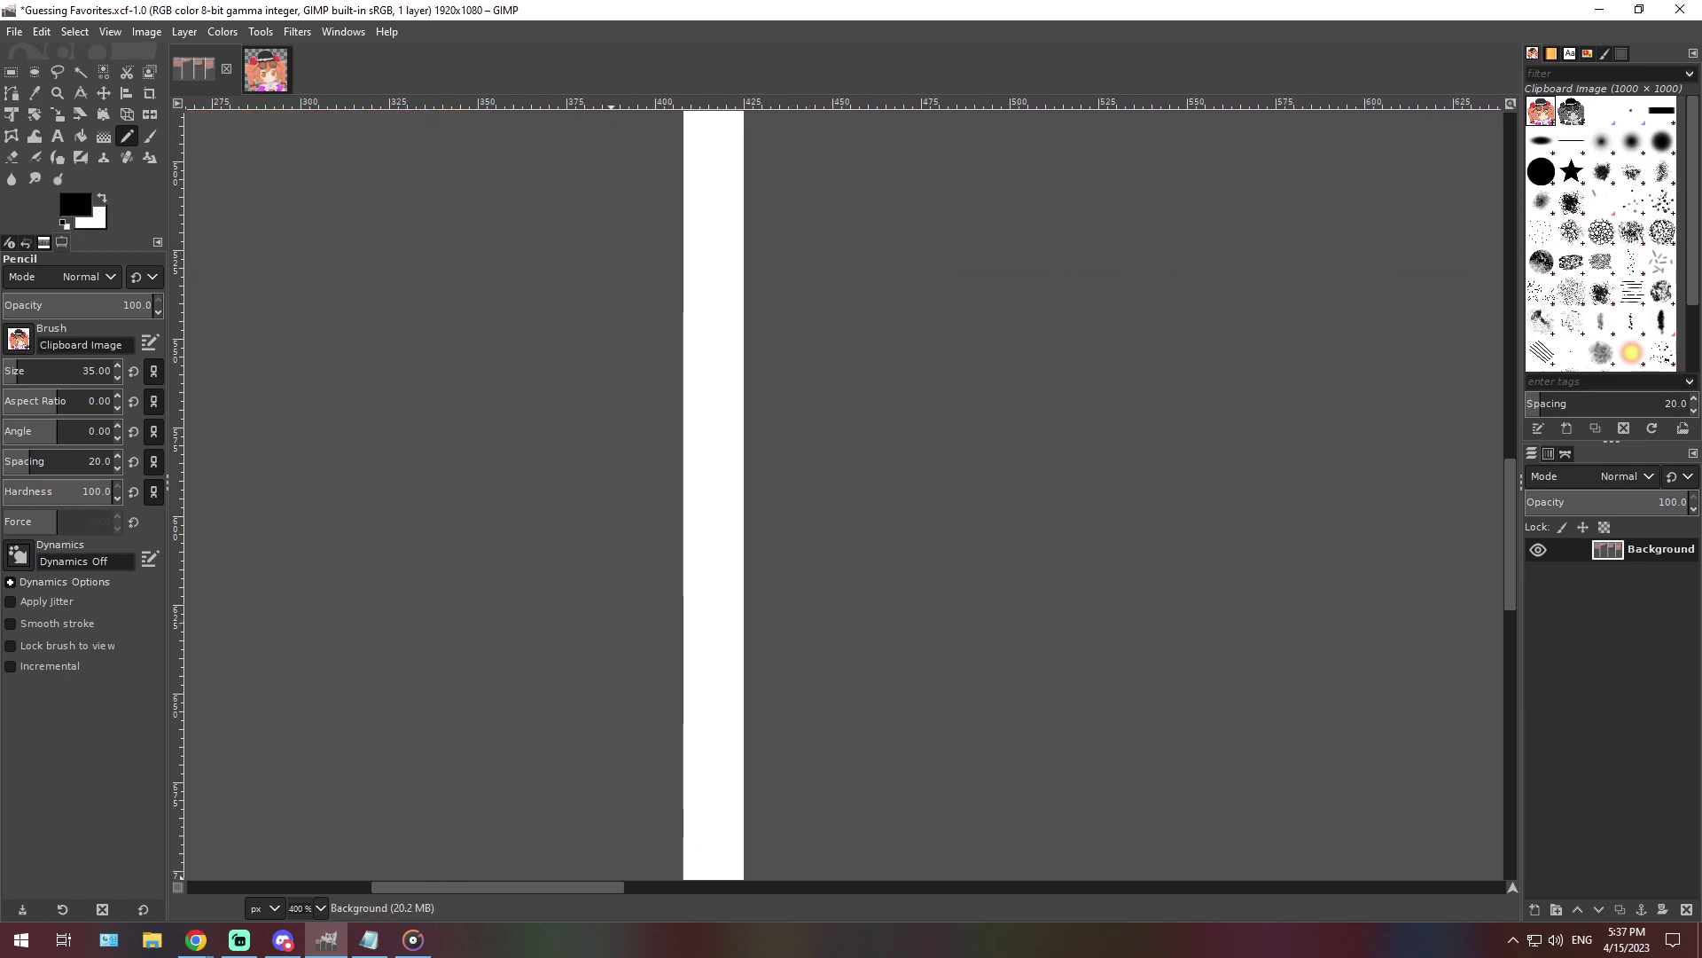
scroll(589, 851, "right", 2)
scroll(609, 836, "up", 6)
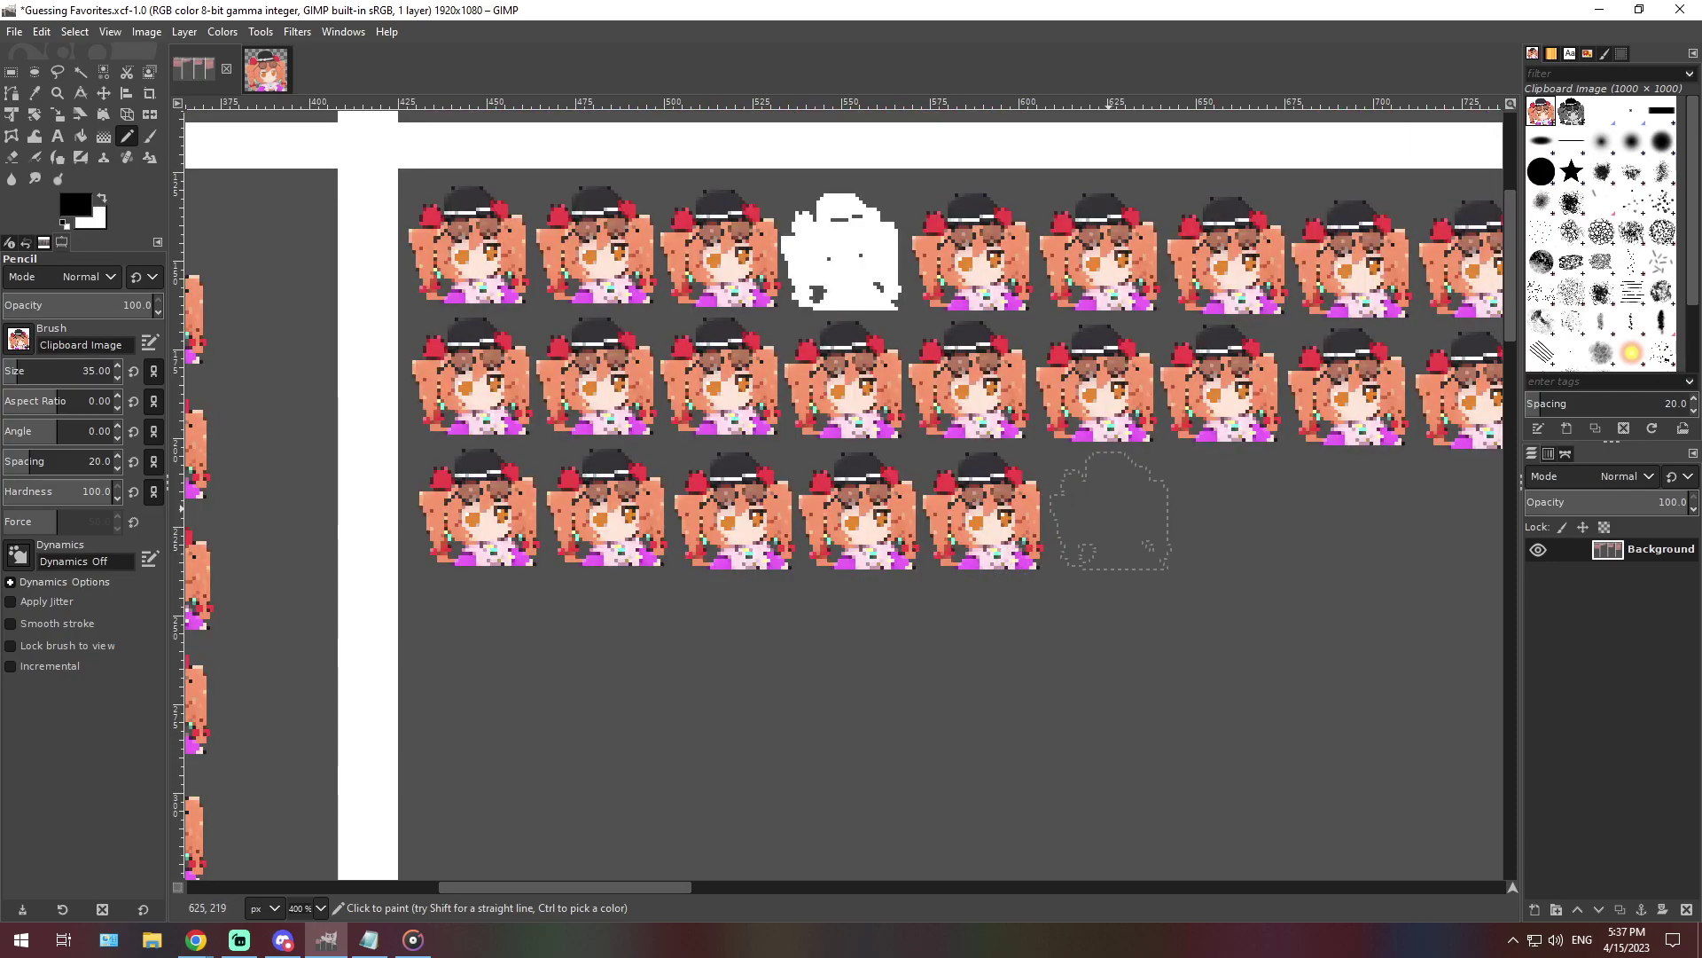
left_click(1110, 512)
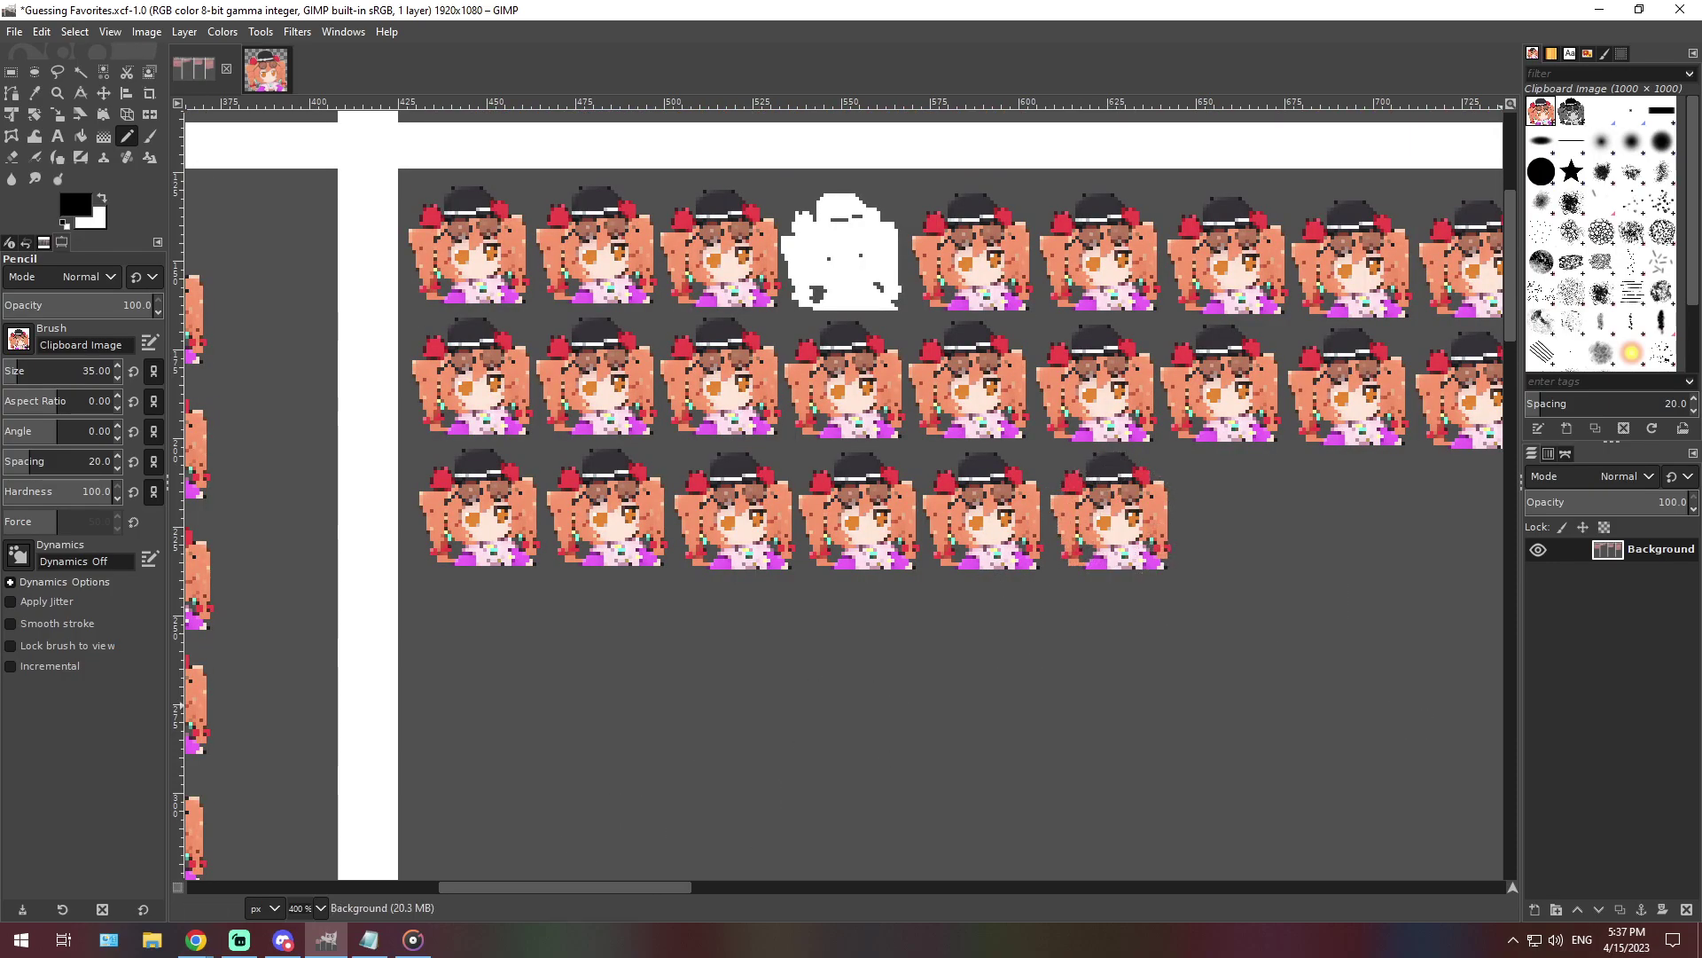
left_click(320, 908)
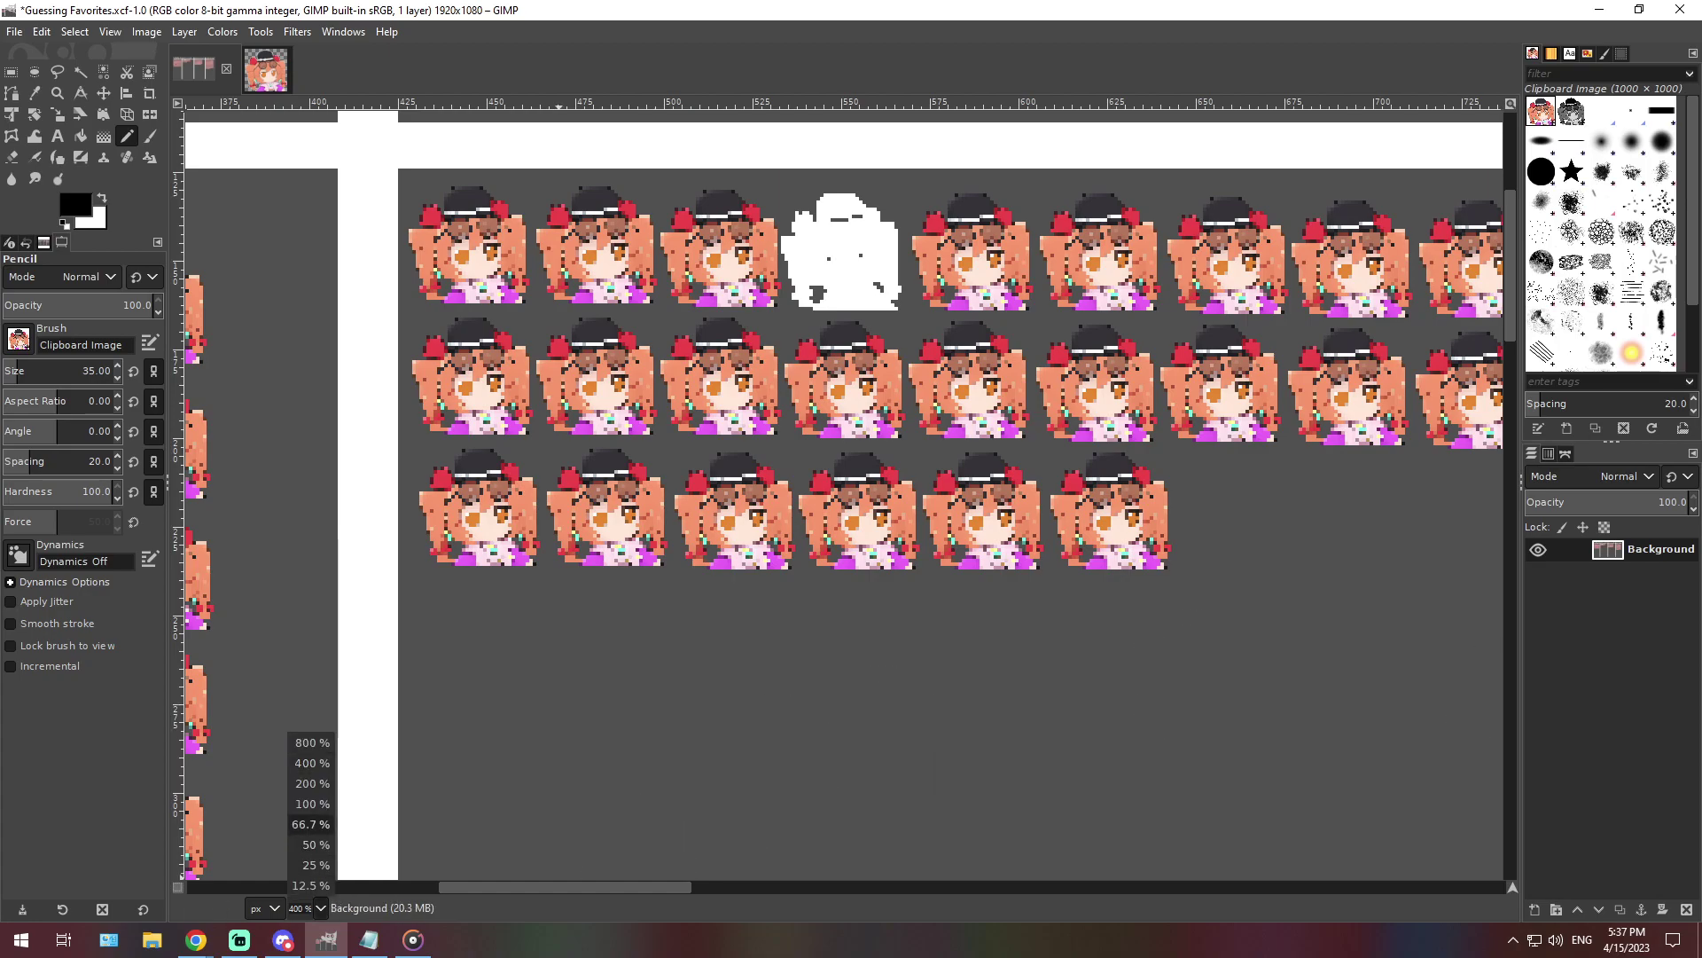
left_click(306, 824)
Replace the Notepad text with the description beginning "Given a rainy day, my second favorite character would probably approach my favorite character"
left_click(369, 940)
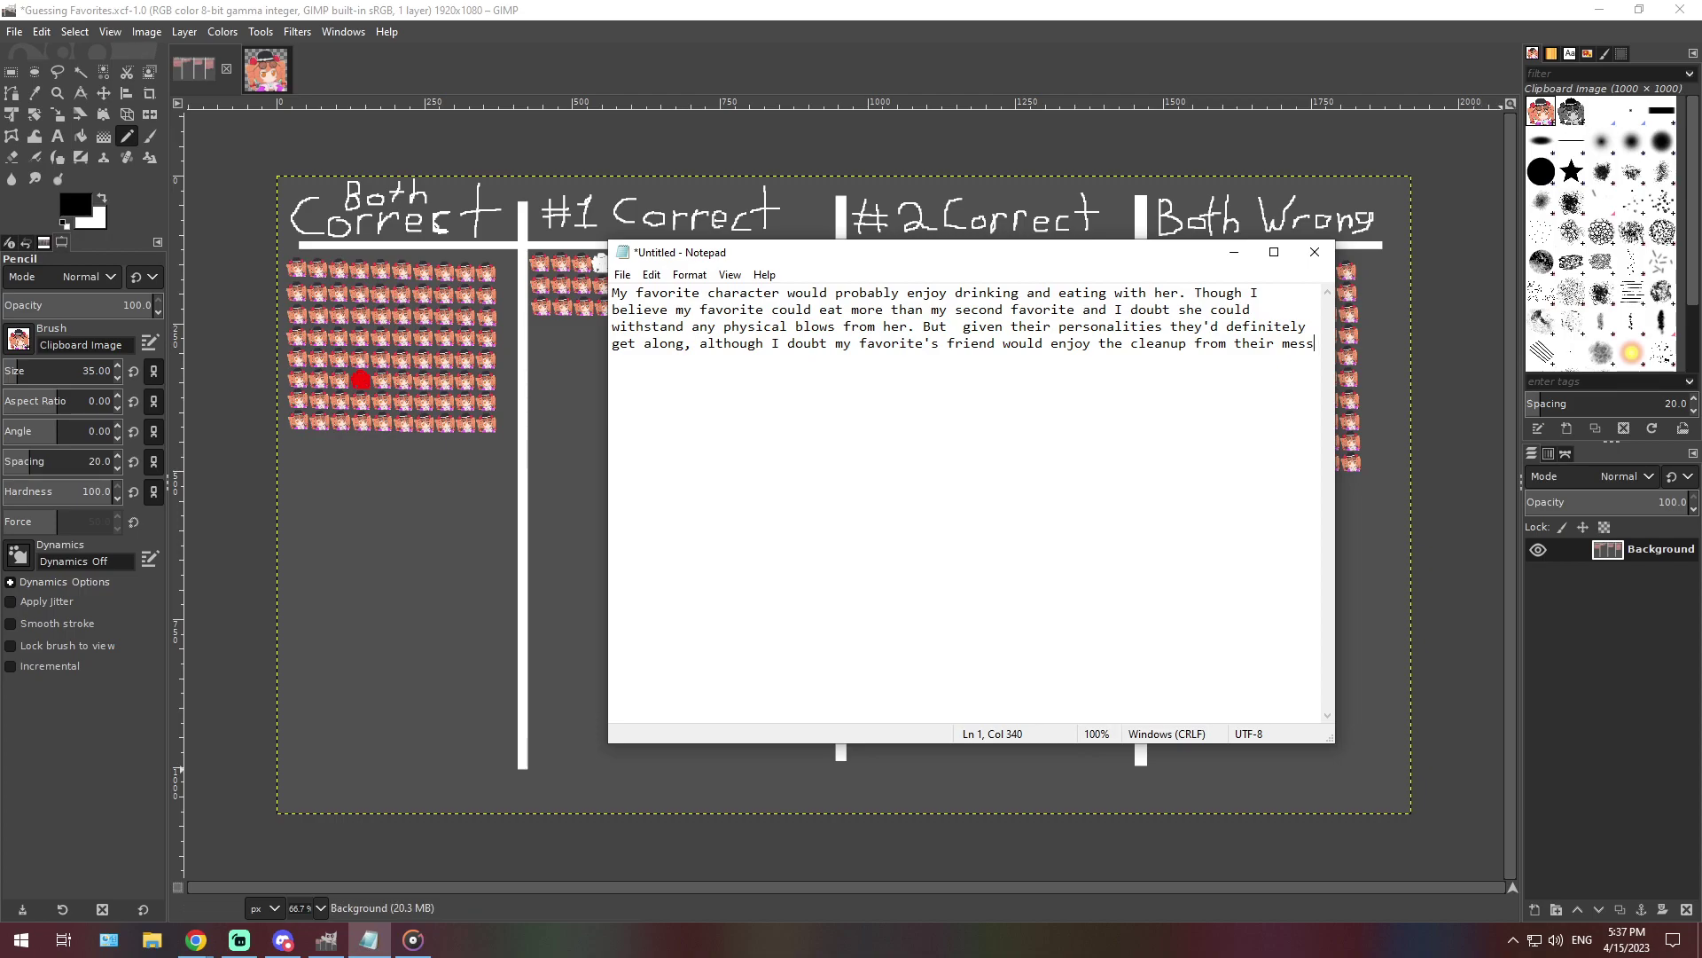
key("alt+Tab")
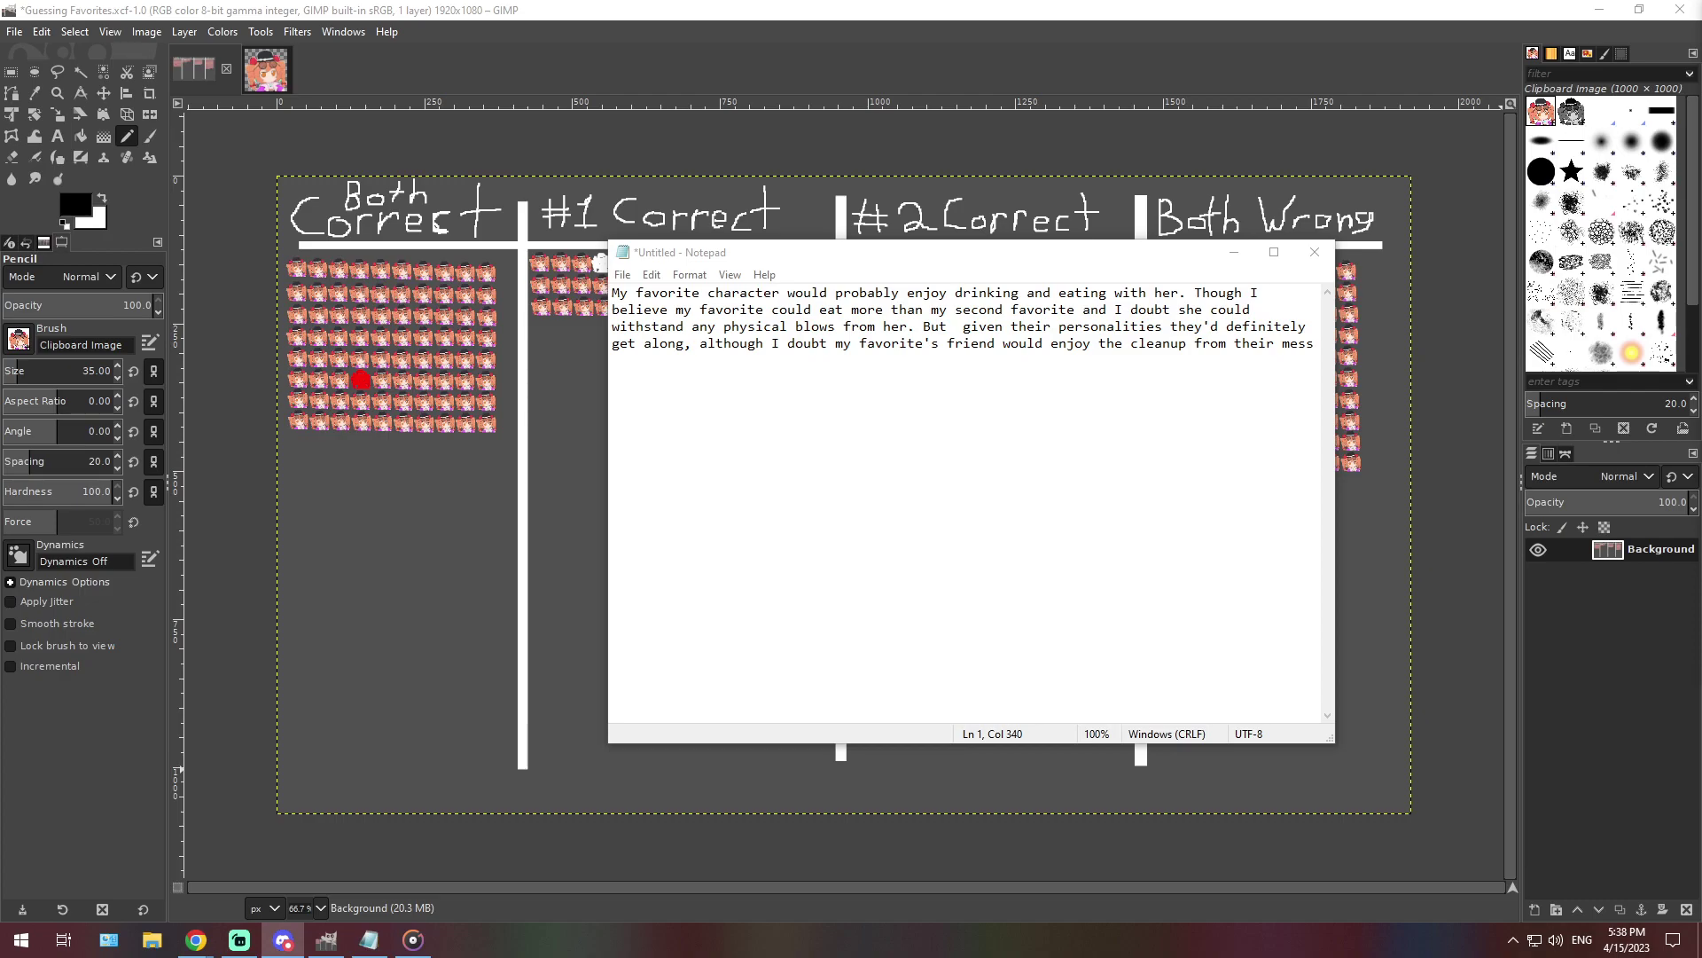
key("alt+Tab")
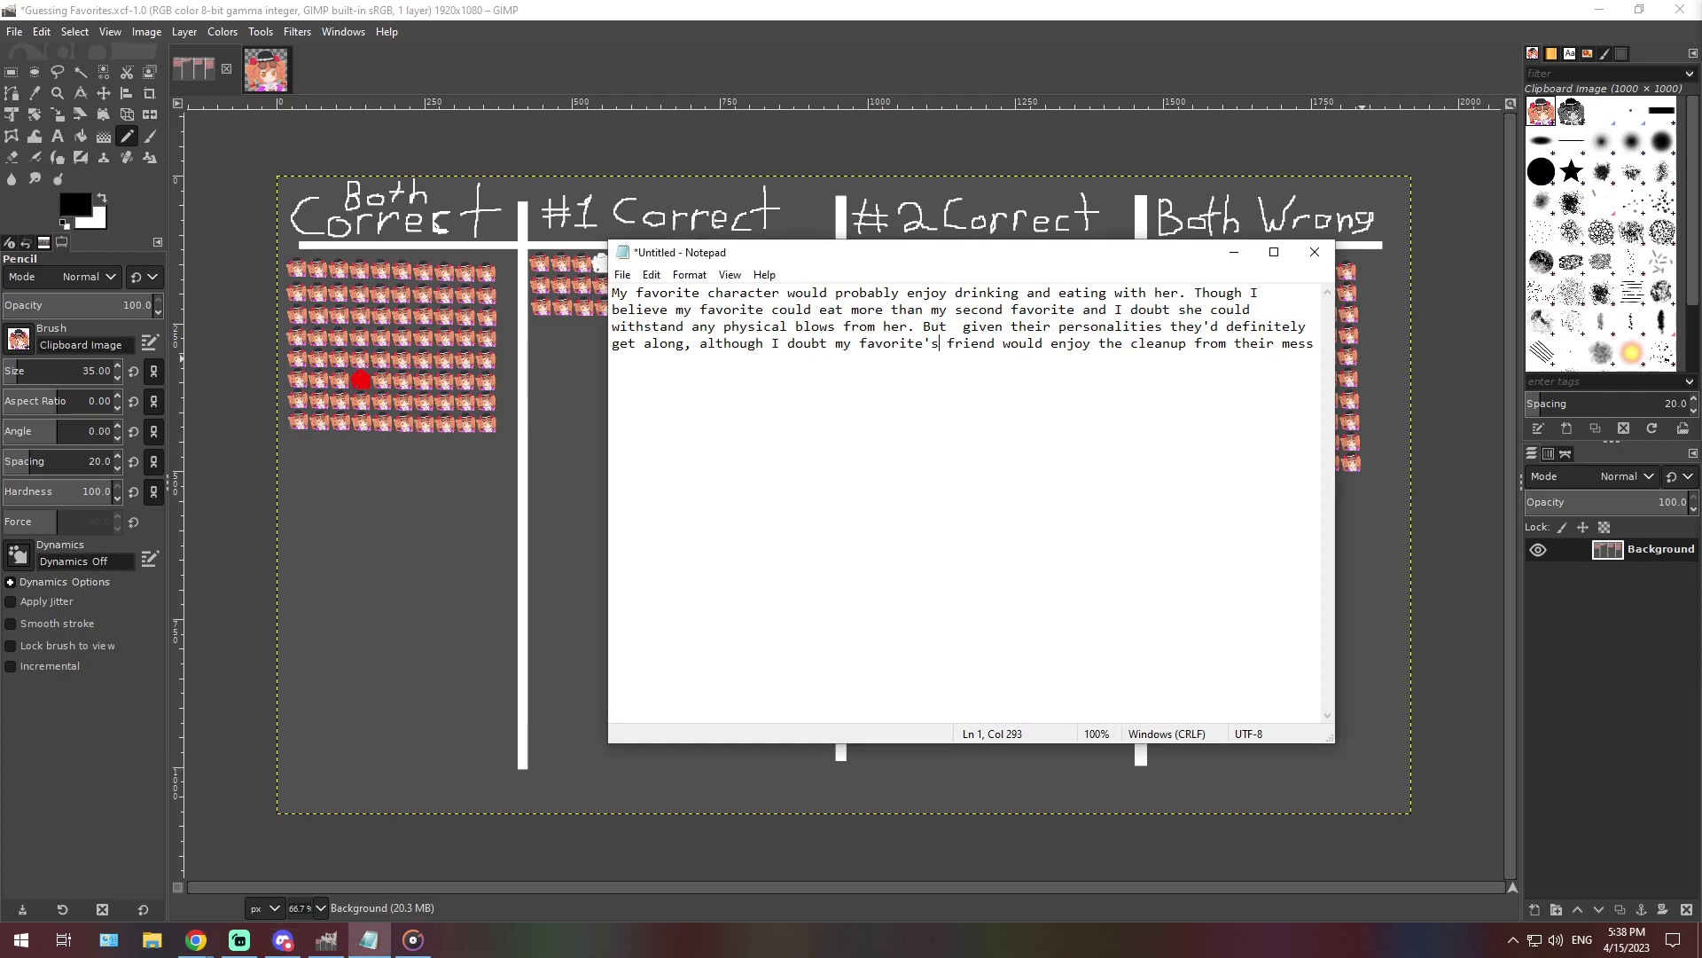
double_click(897, 343)
key("ctrl+a")
key("Delete")
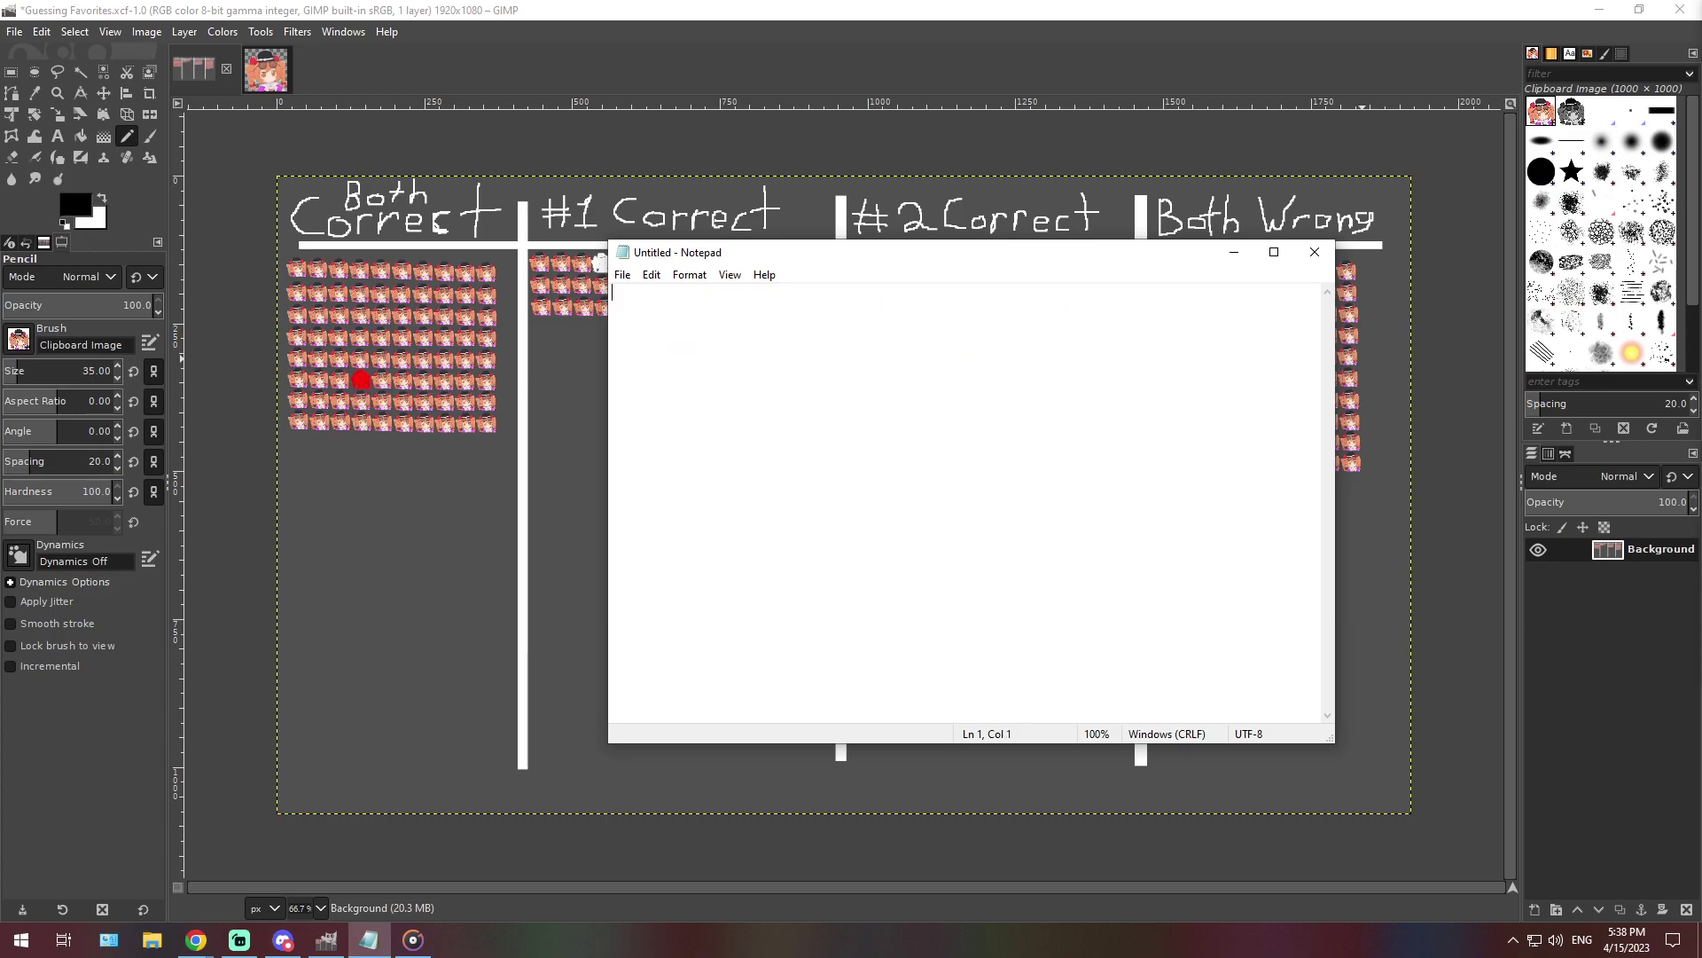
type("Given a rainy day, my second favorite character would probably approach my favorite character, waiting under a building, and offer to walk with my favorite character, sharing an umbrella. My favorite character would probably reject it though, proudly proclaiming how she's actually the reason it's raining, to which my second favorite character would thank my favorite character, as rainy days are her favorite days.")
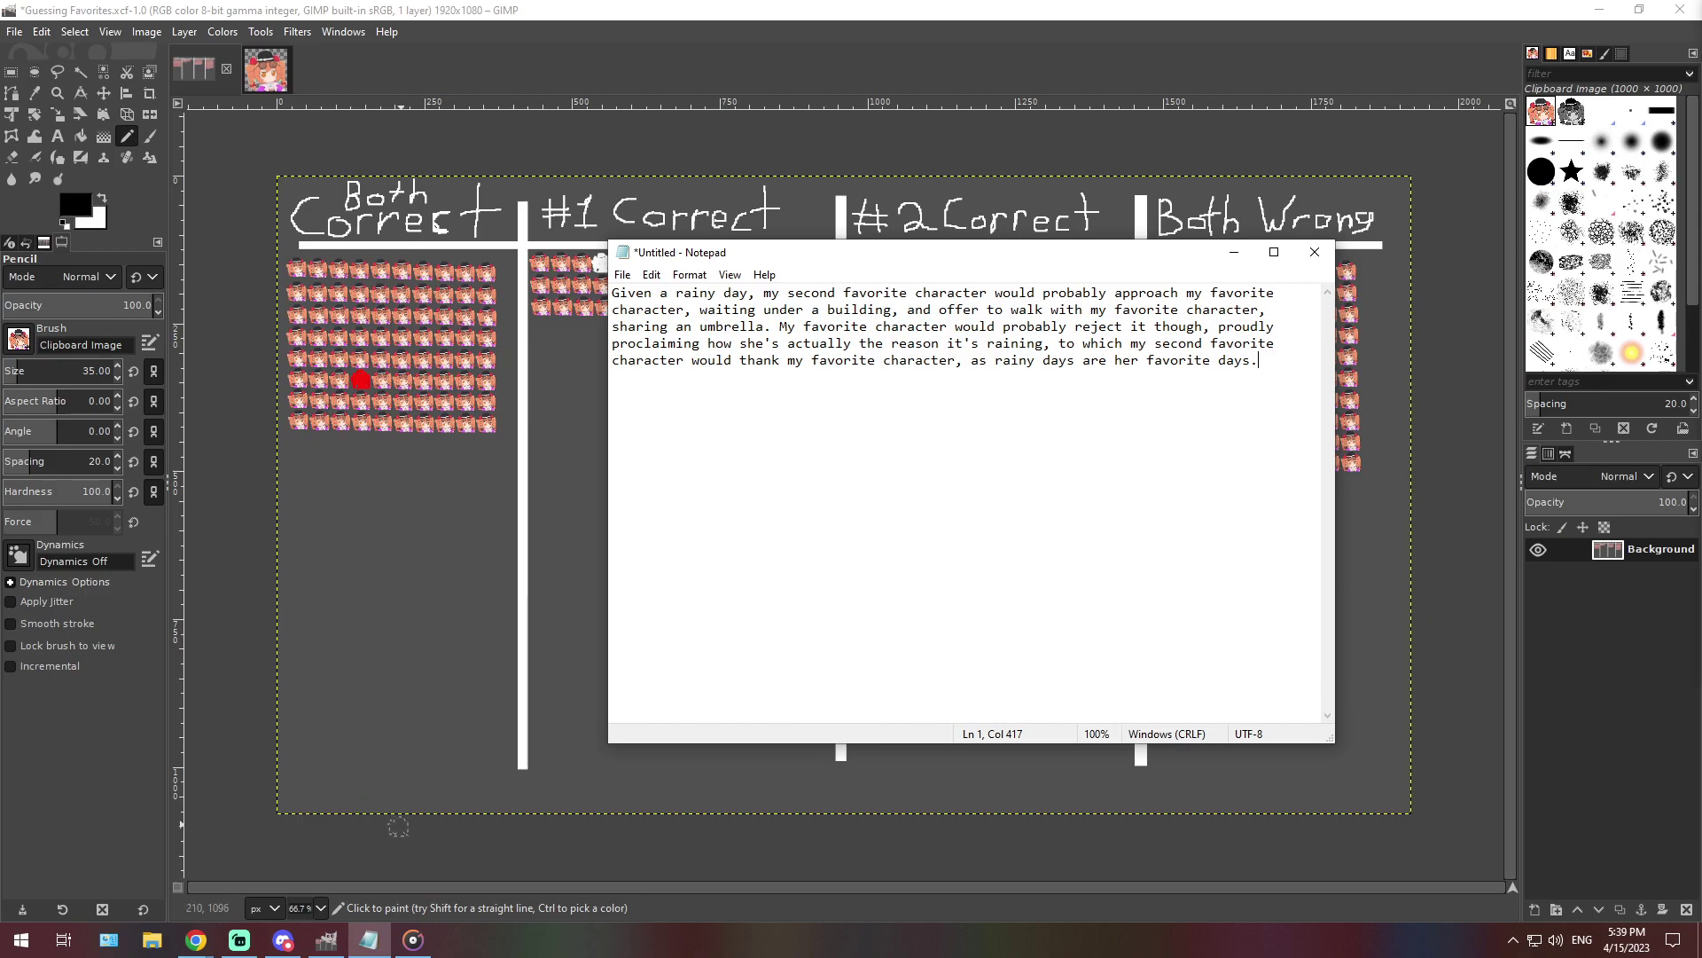
In GIMP, stamp the tenth portrait in the last row of the #2 Correct column and return to the whole-chart view
left_click(321, 907)
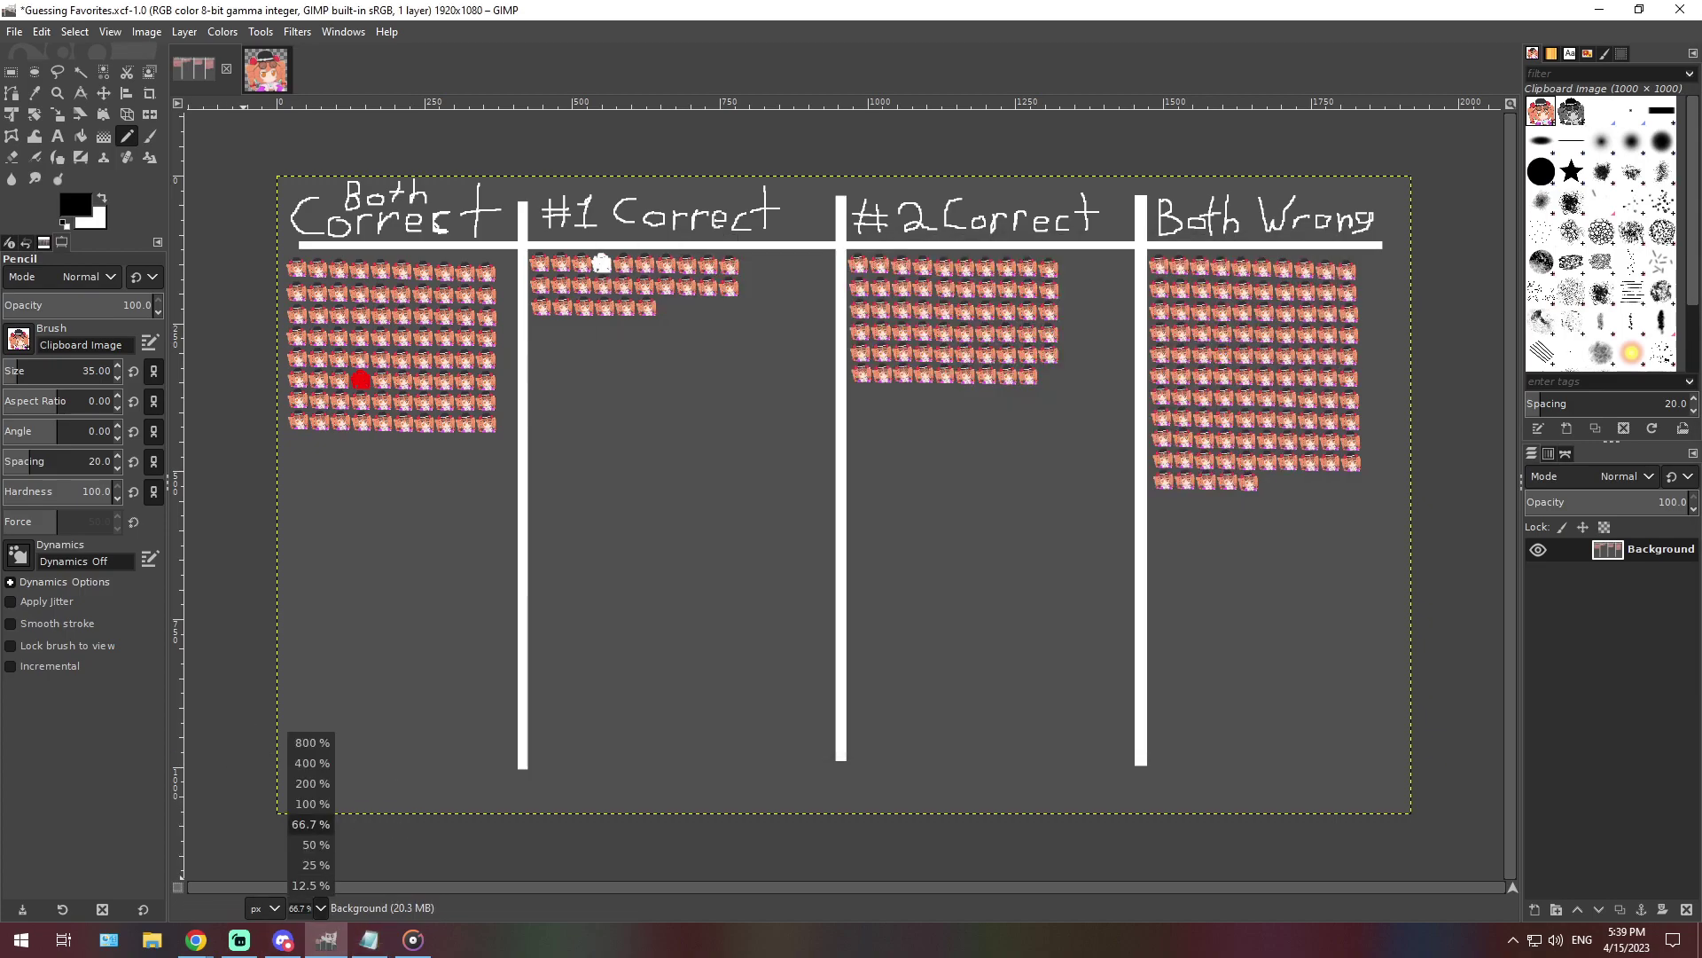
left_click(312, 762)
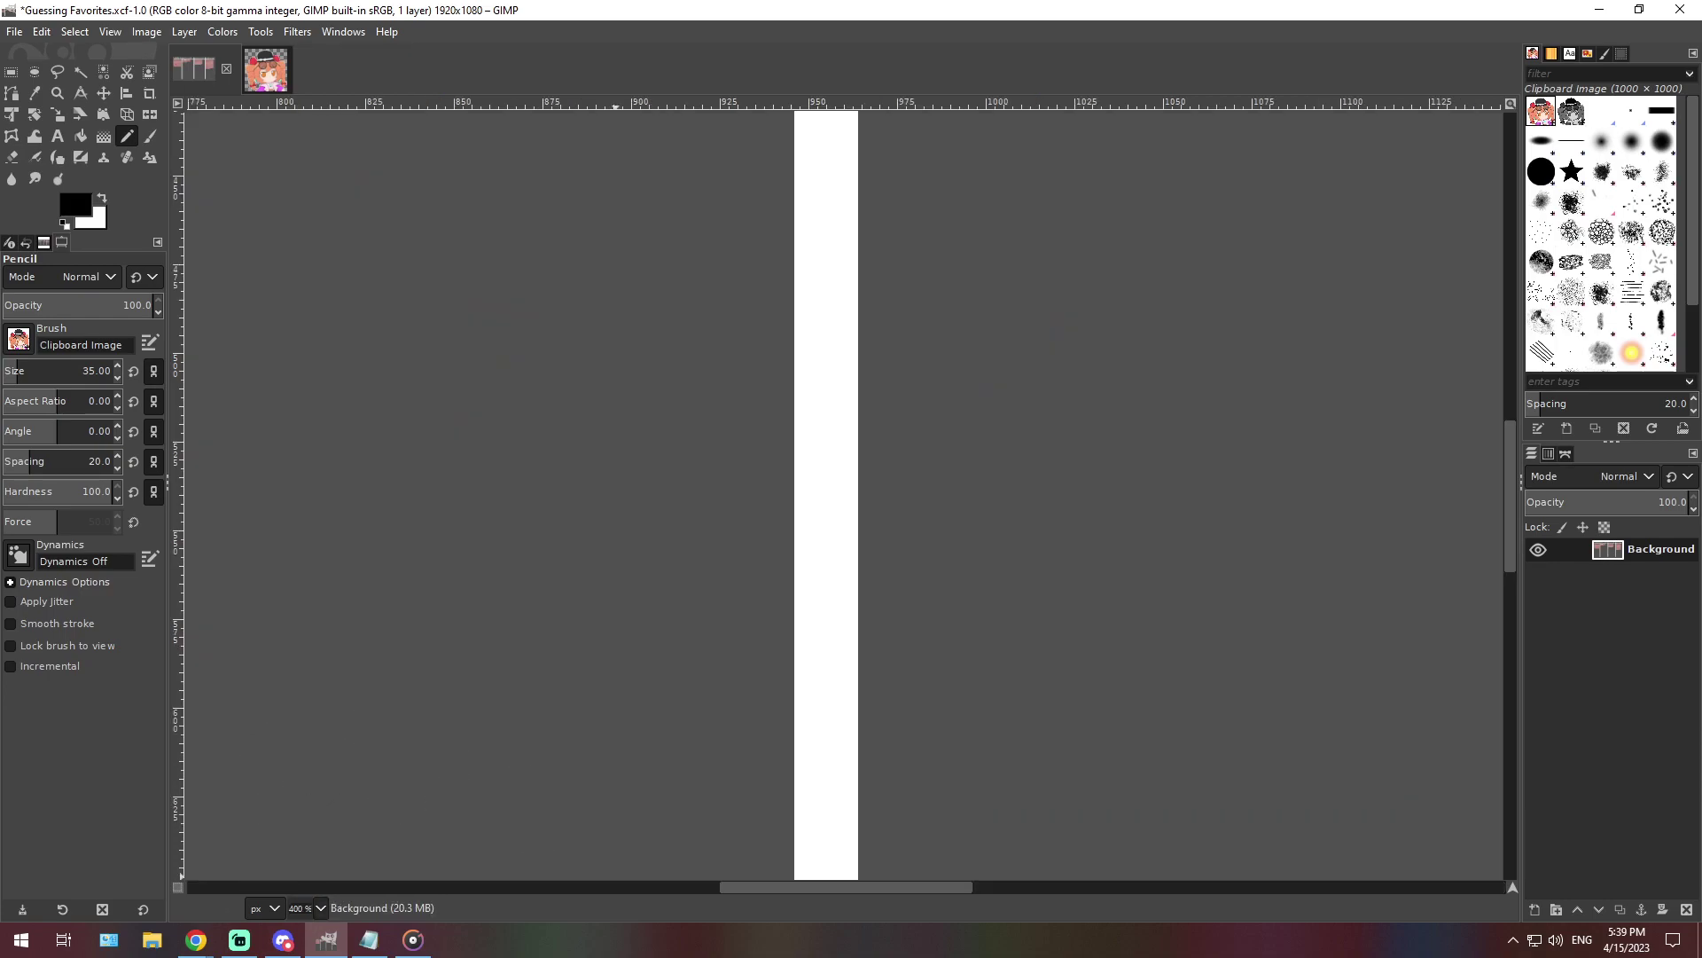
scroll(781, 851, "right", 5)
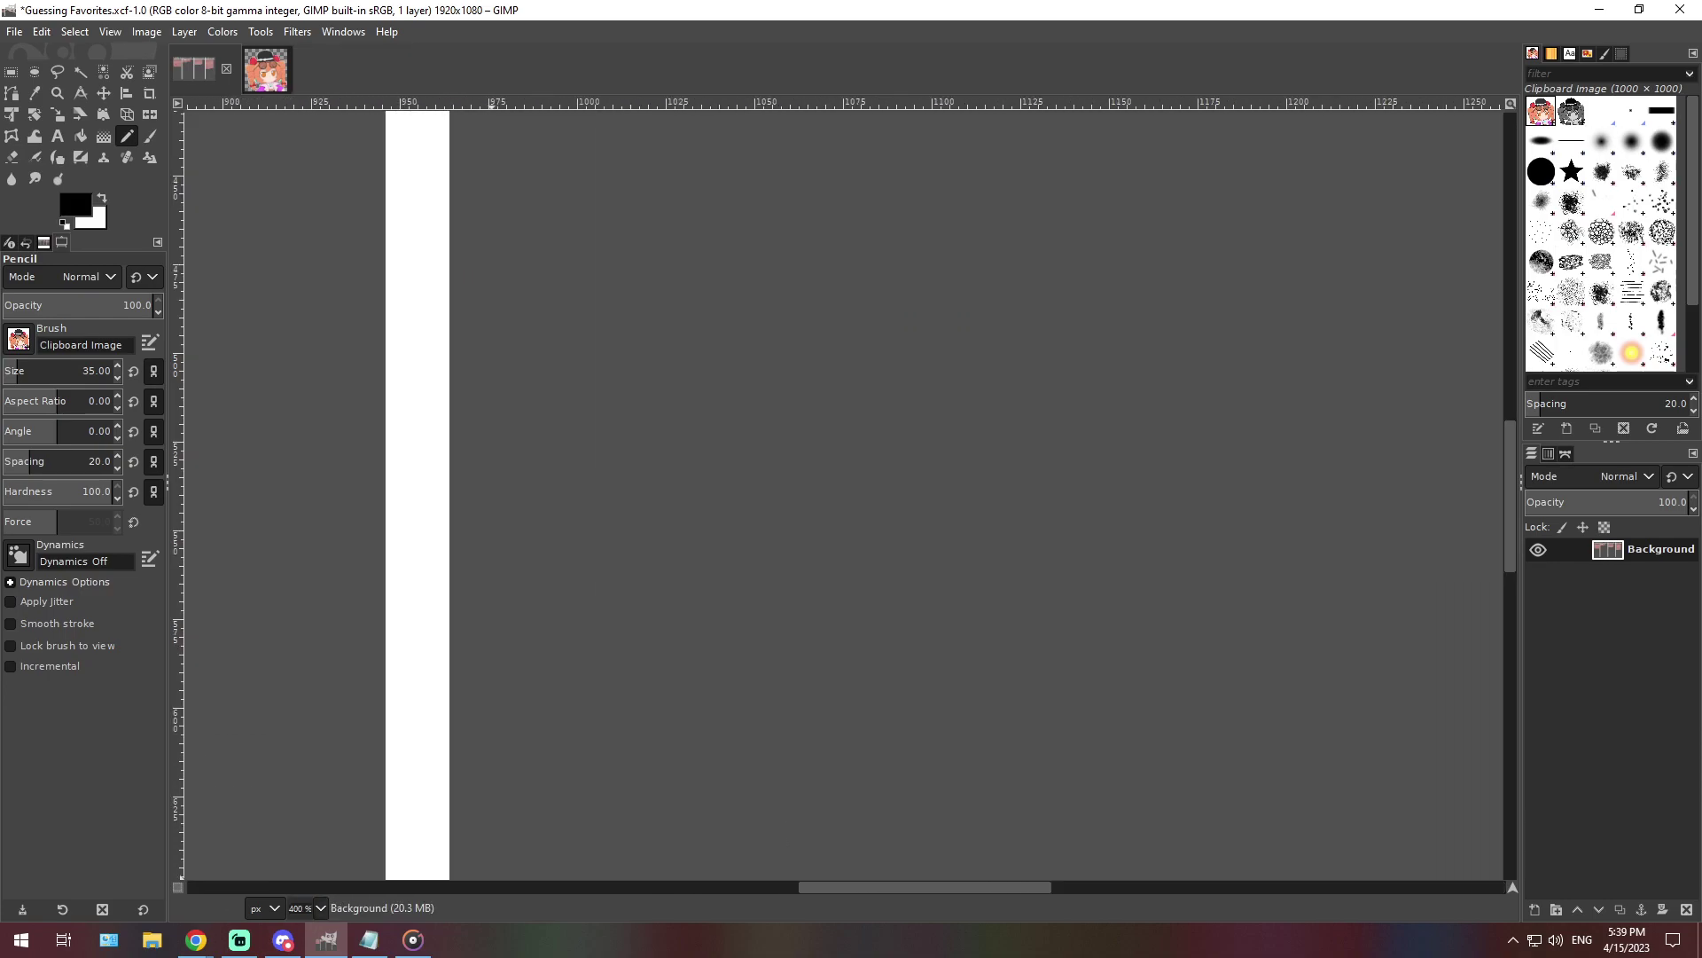
scroll(851, 763, "right", 3)
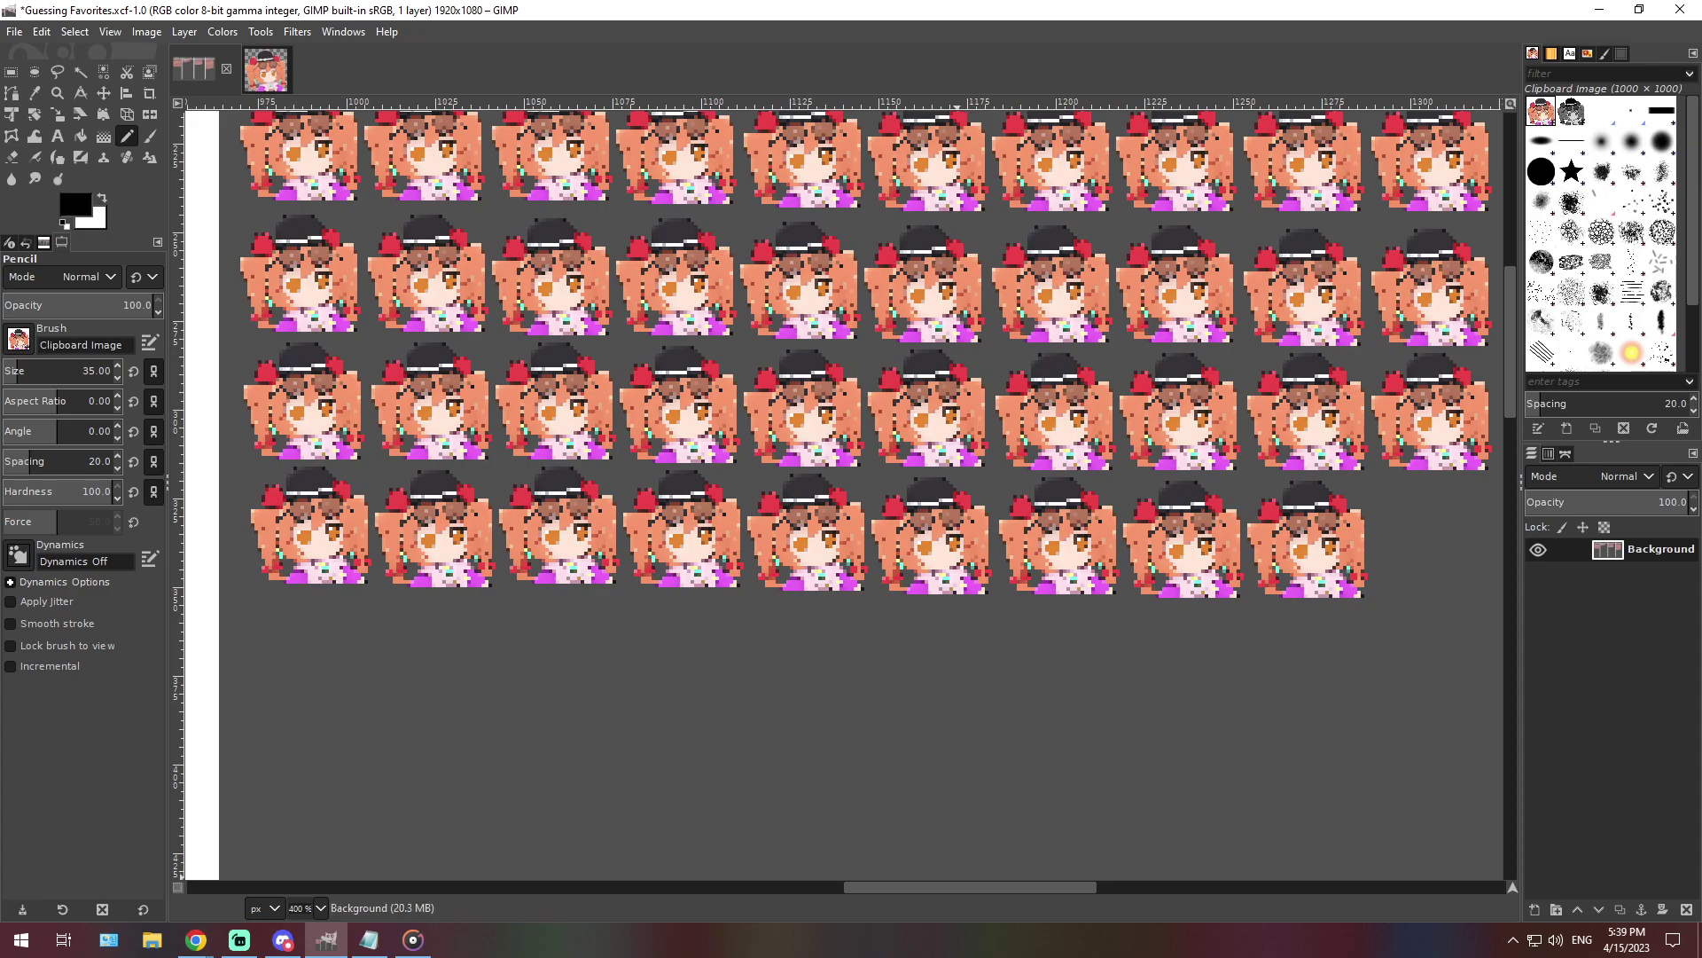
scroll(1140, 683, "right", 1)
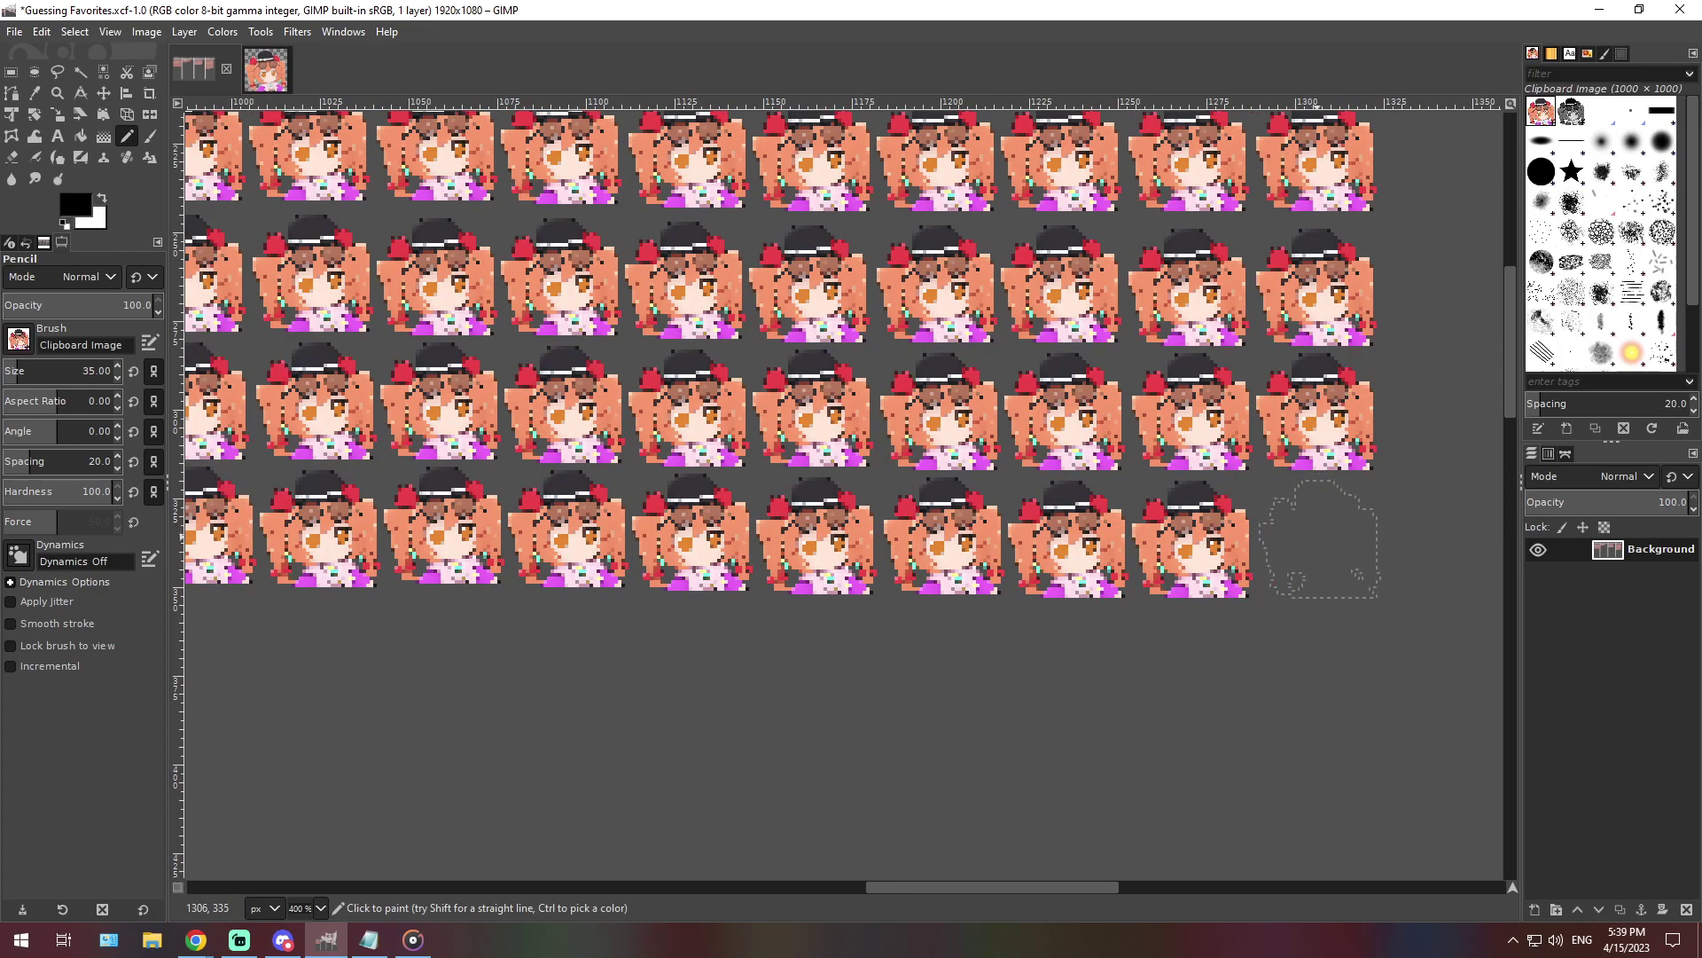
left_click(1319, 539)
left_click(320, 908)
left_click(306, 844)
Replace the Notepad text with the description beginning "My first character gives good advices to the other character about great methods"
left_click(369, 939)
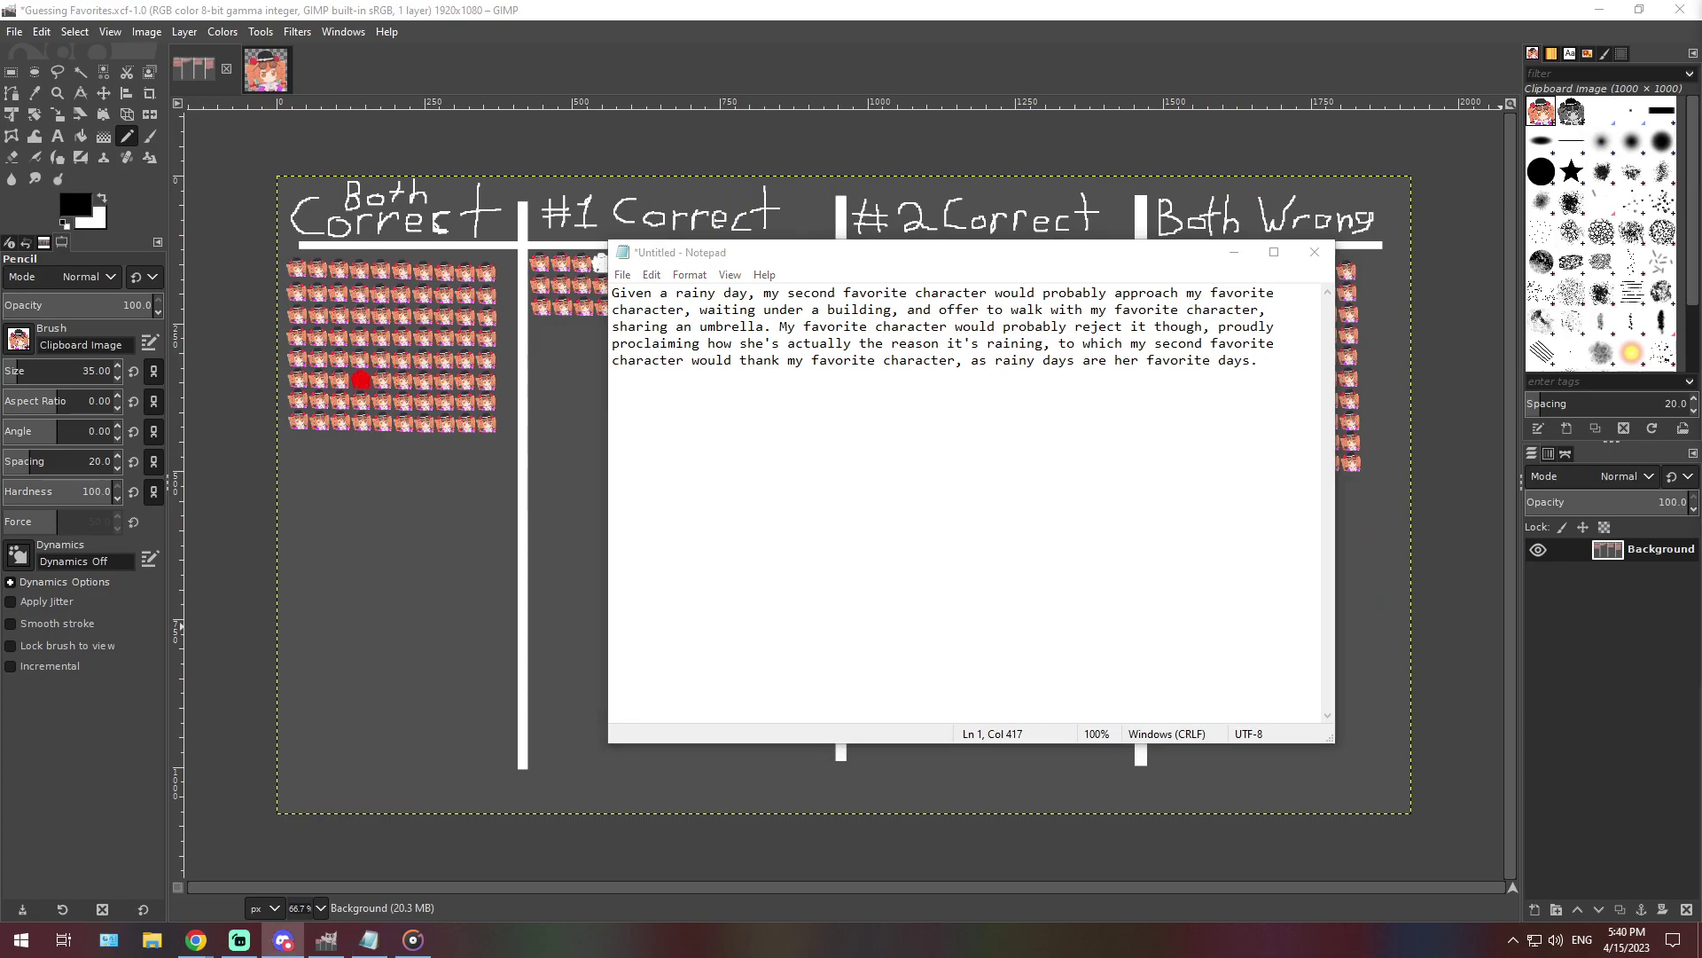
double_click(835, 327)
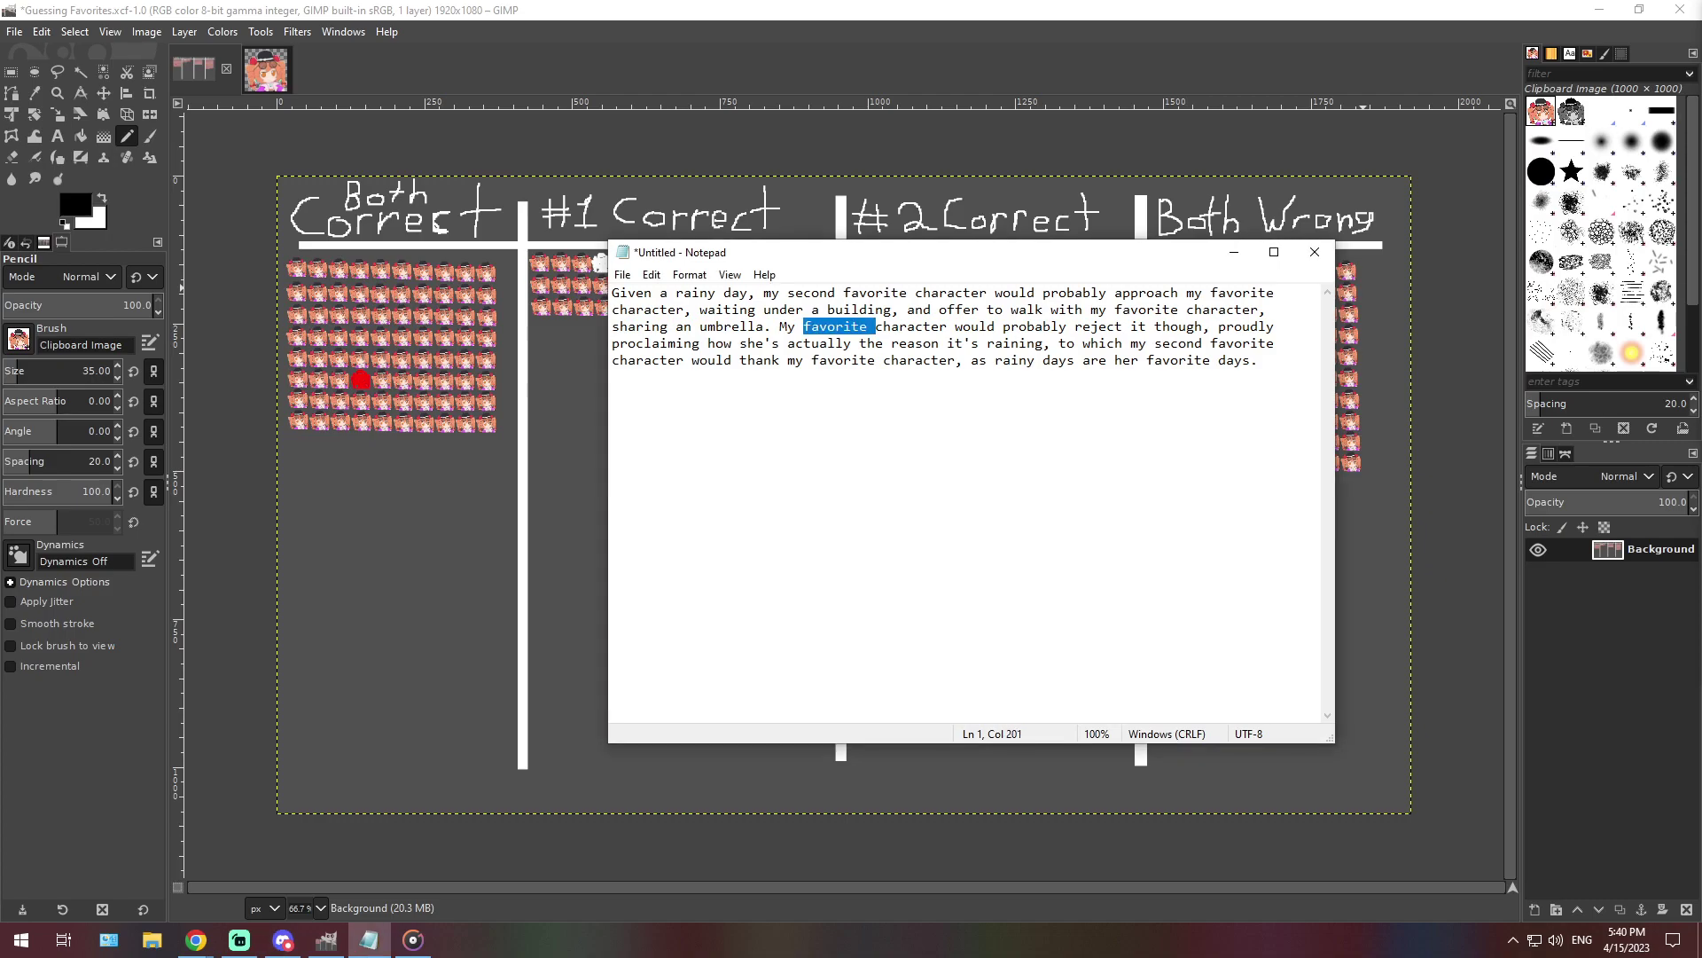
key("ctrl+a")
key("BackSpace")
type("My first character gives good advices to the other character about great methods to get more alcohol, with easy business strategies obviously. But after a while, the first character discover she lost her precious time. All because the Second character never stop drinking, thanks of the help of a magic box, that she stole from a friend.")
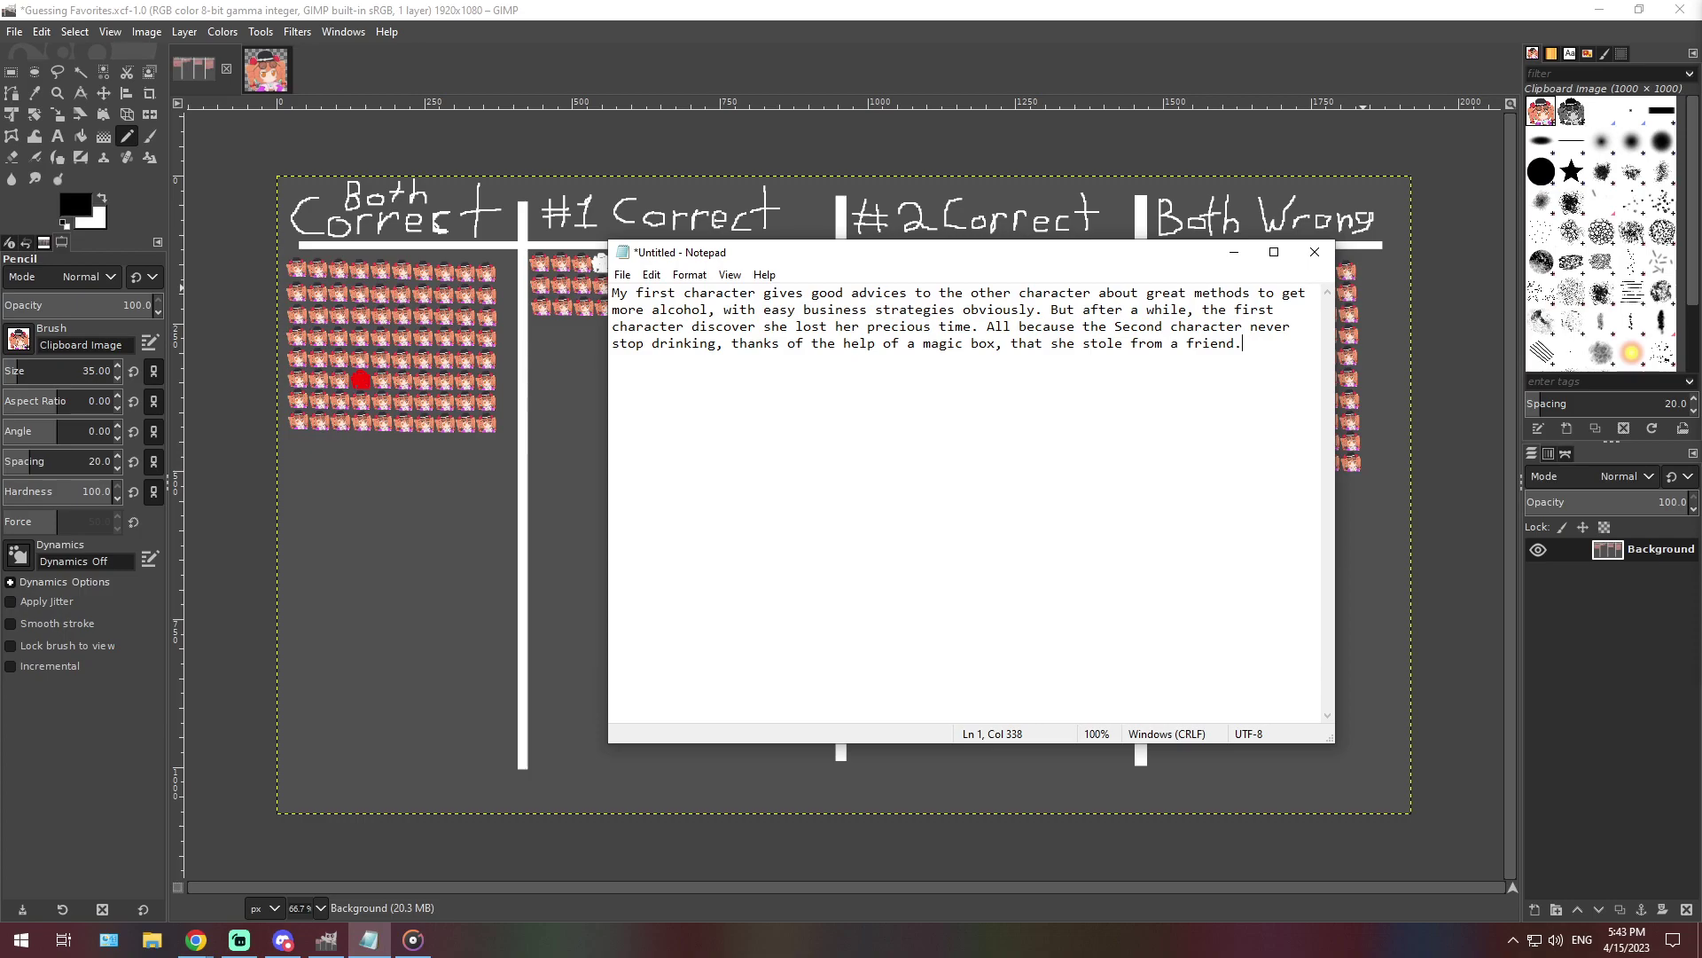
In GIMP, stamp the first portrait of a new row in the #2 Correct column and return to the whole-chart view
left_click(320, 907)
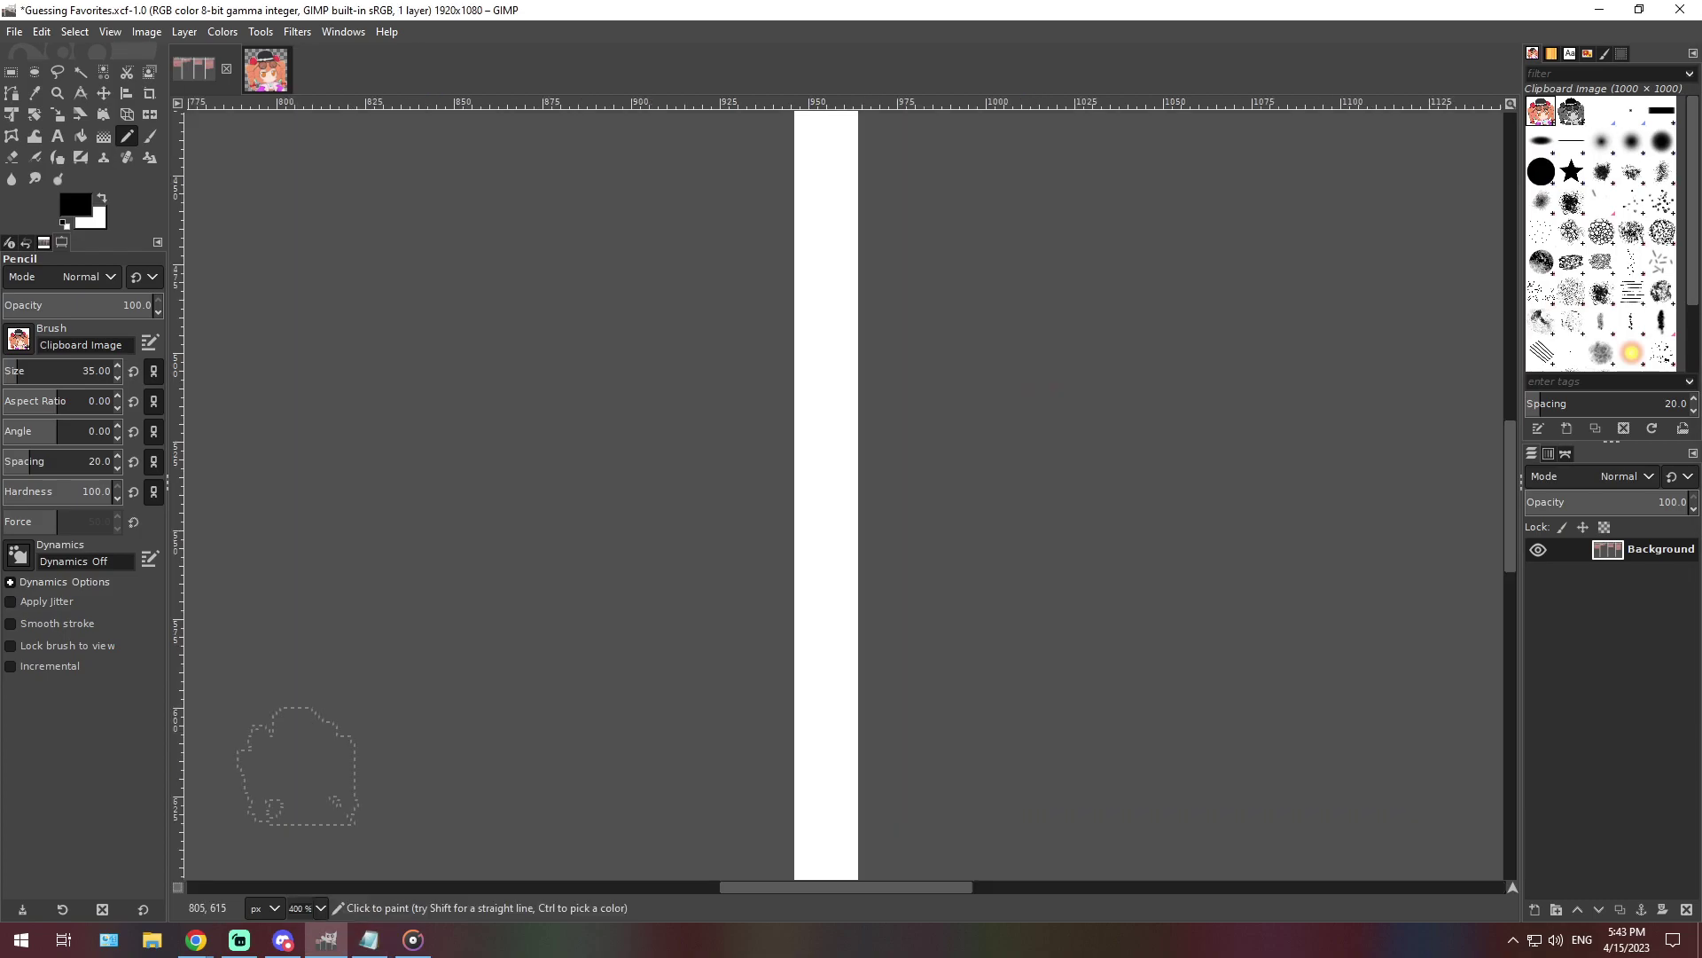
left_click(311, 762)
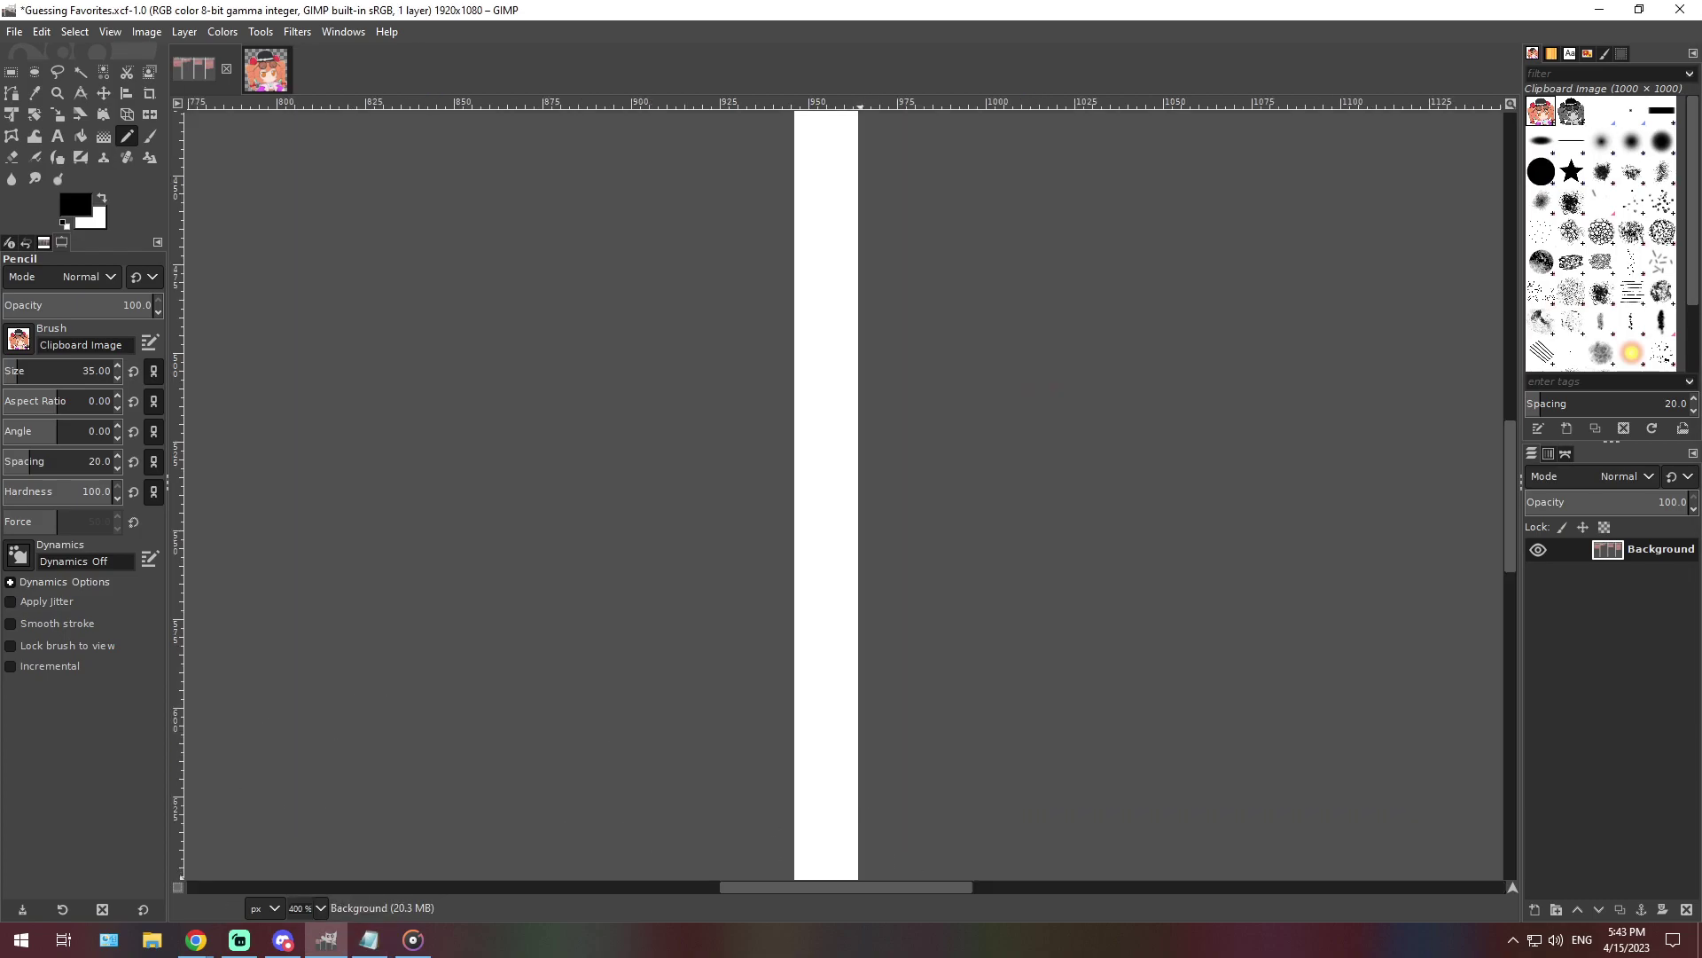
scroll(1007, 760, "right", 5)
scroll(936, 789, "down", 10)
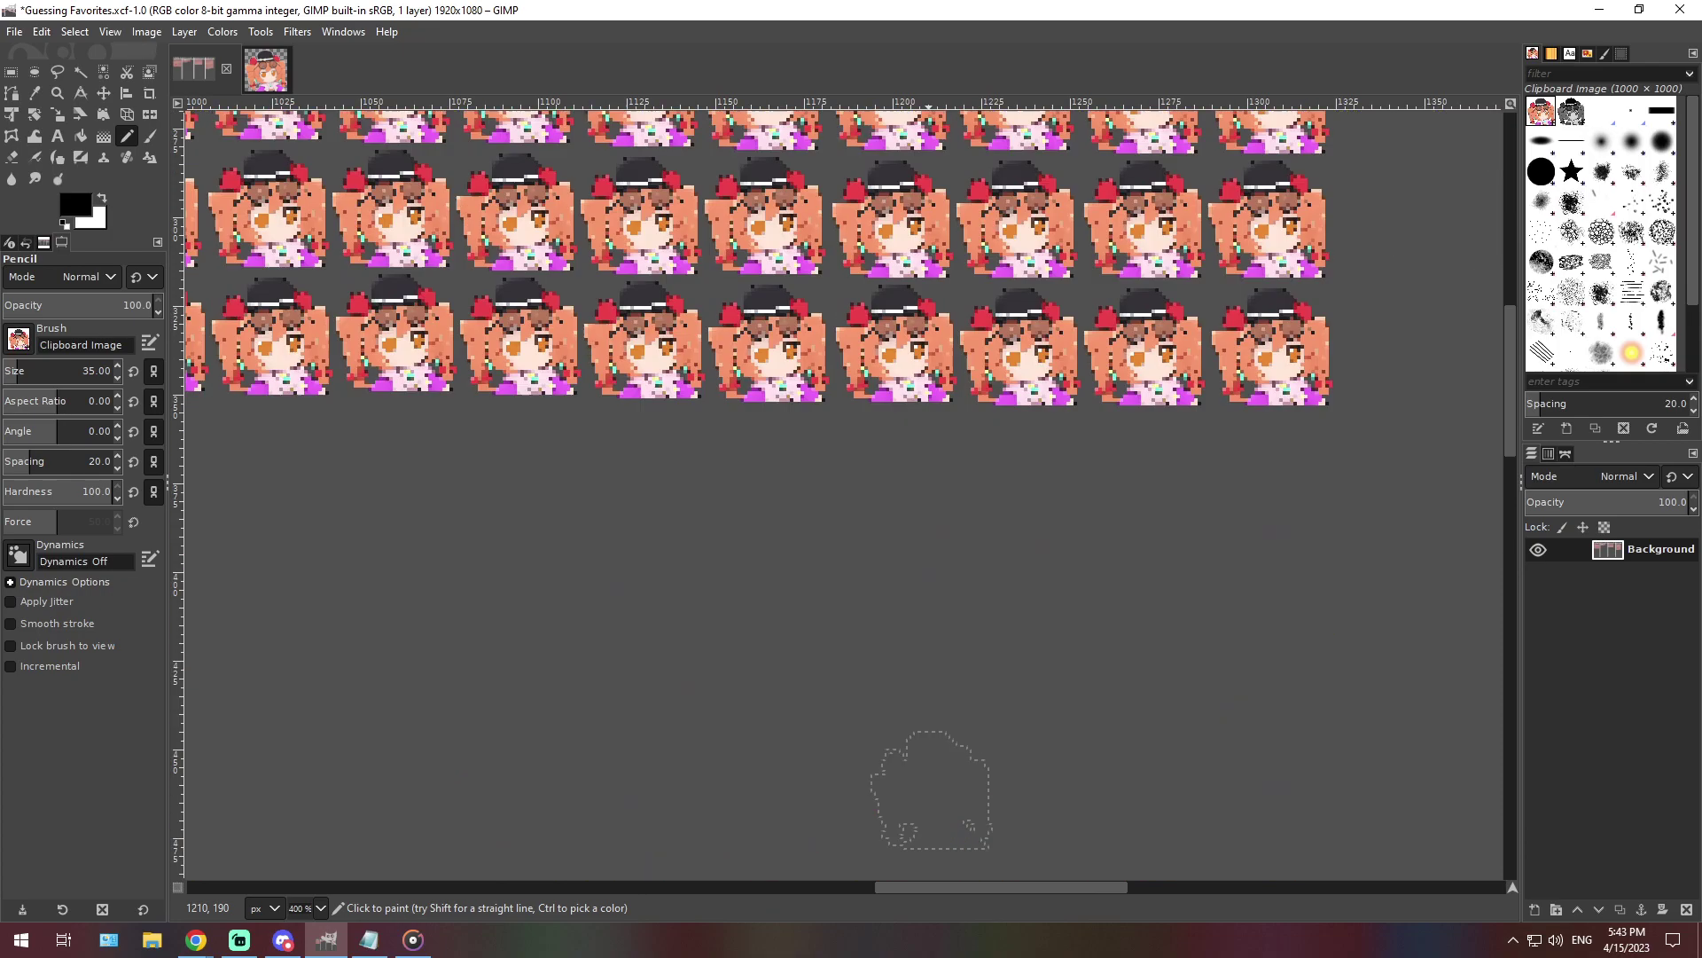
scroll(570, 475, "left", 5)
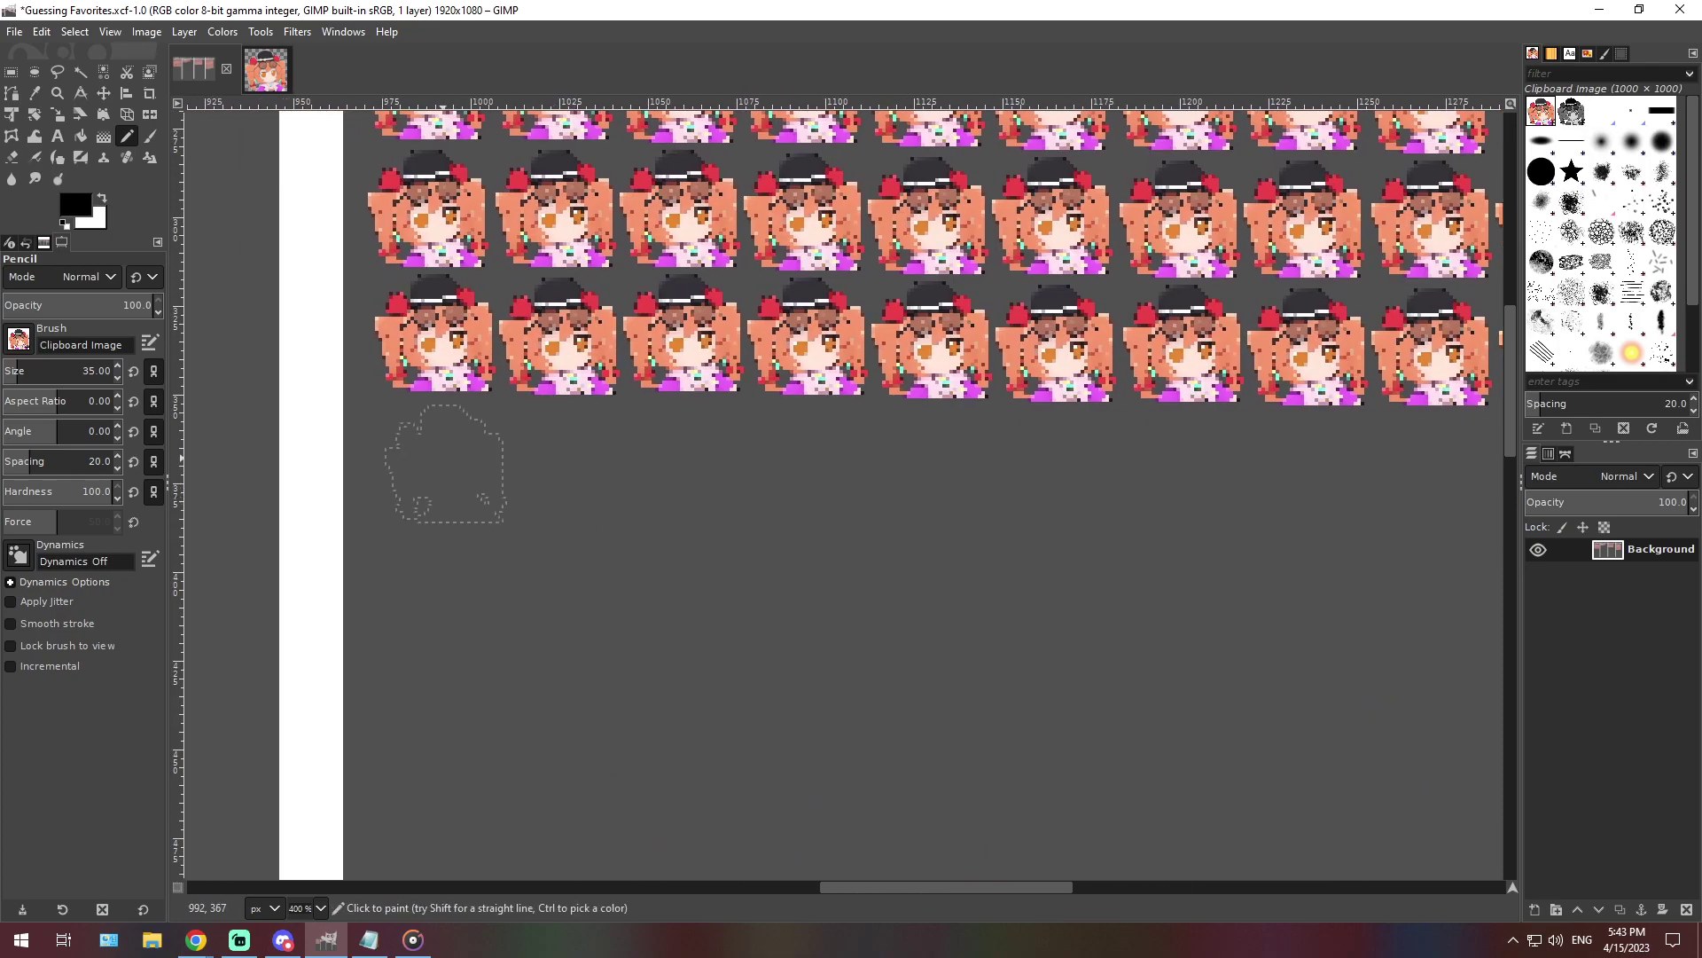
left_click(441, 457)
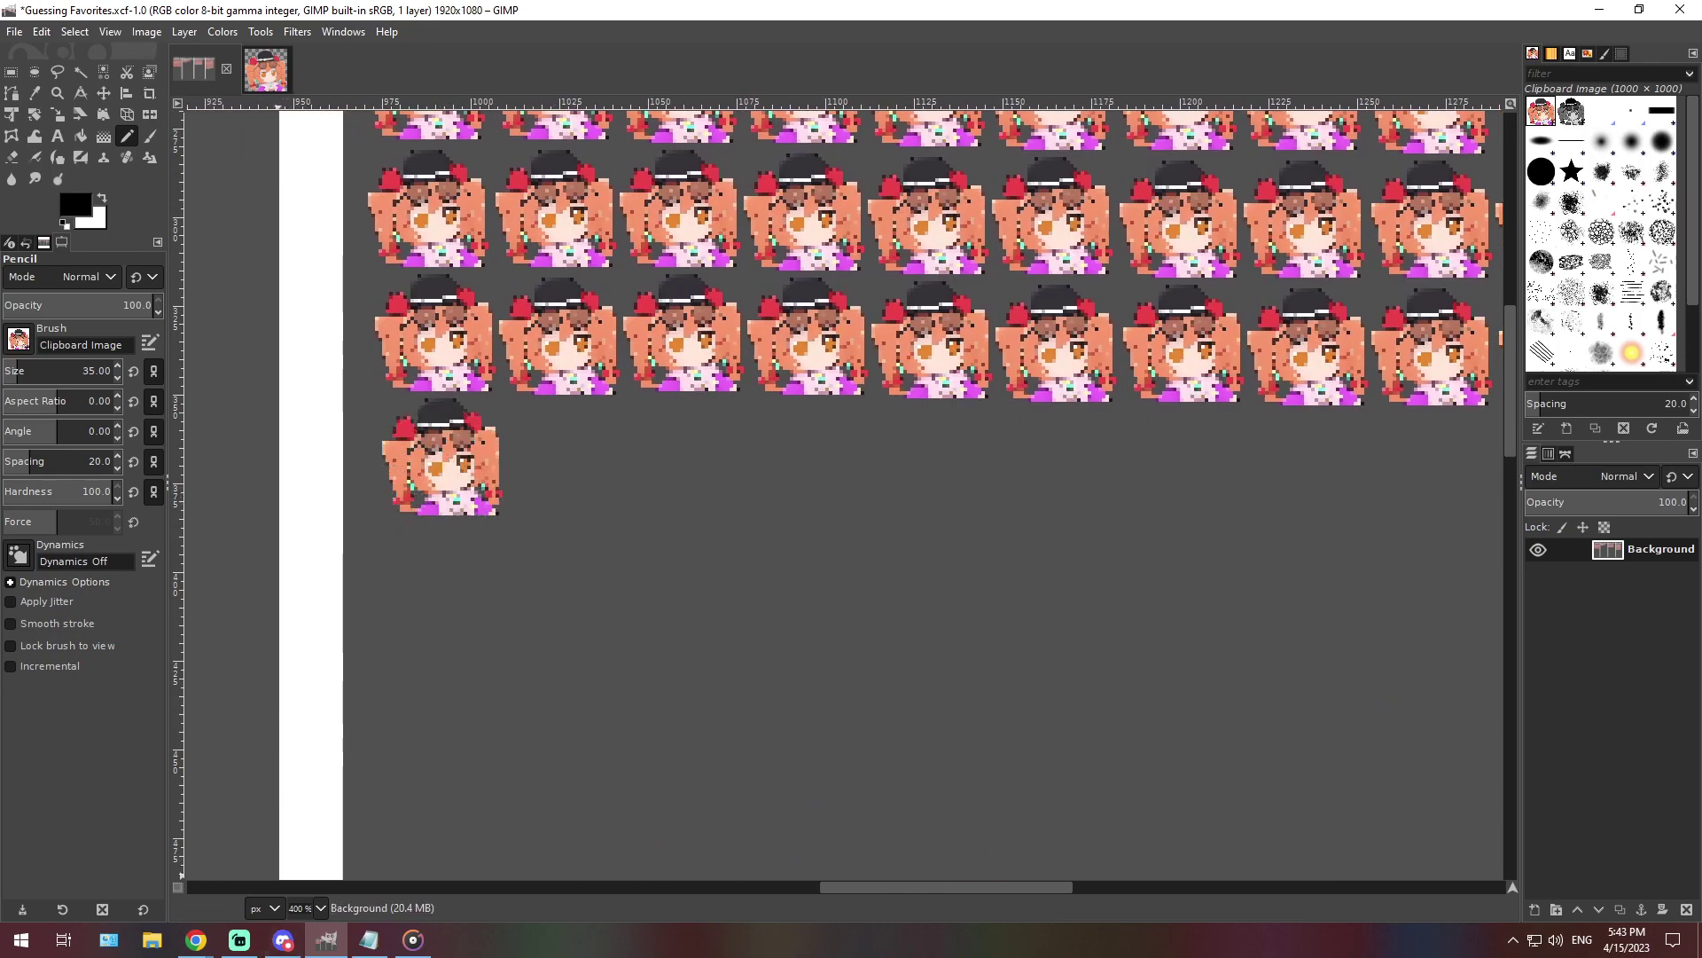
left_click(320, 907)
left_click(311, 825)
Replace the Notepad text with "My favorite character would probably take pictures of my second favorite character while she is asleep."
left_click(369, 940)
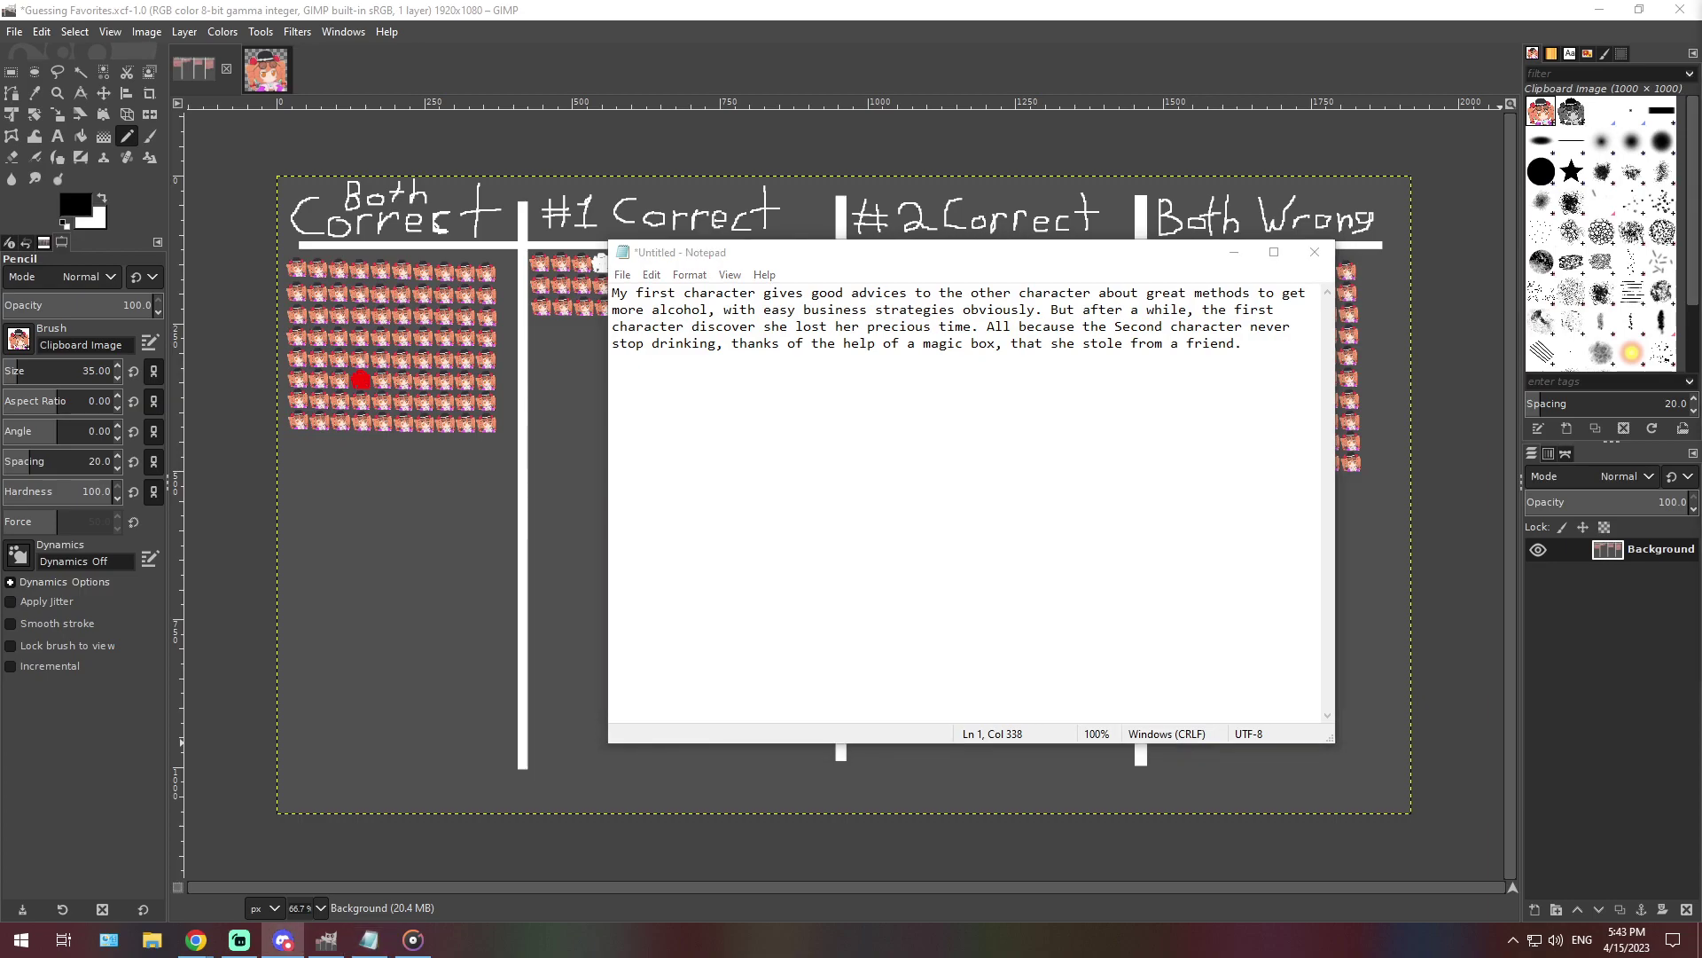
double_click(892, 343)
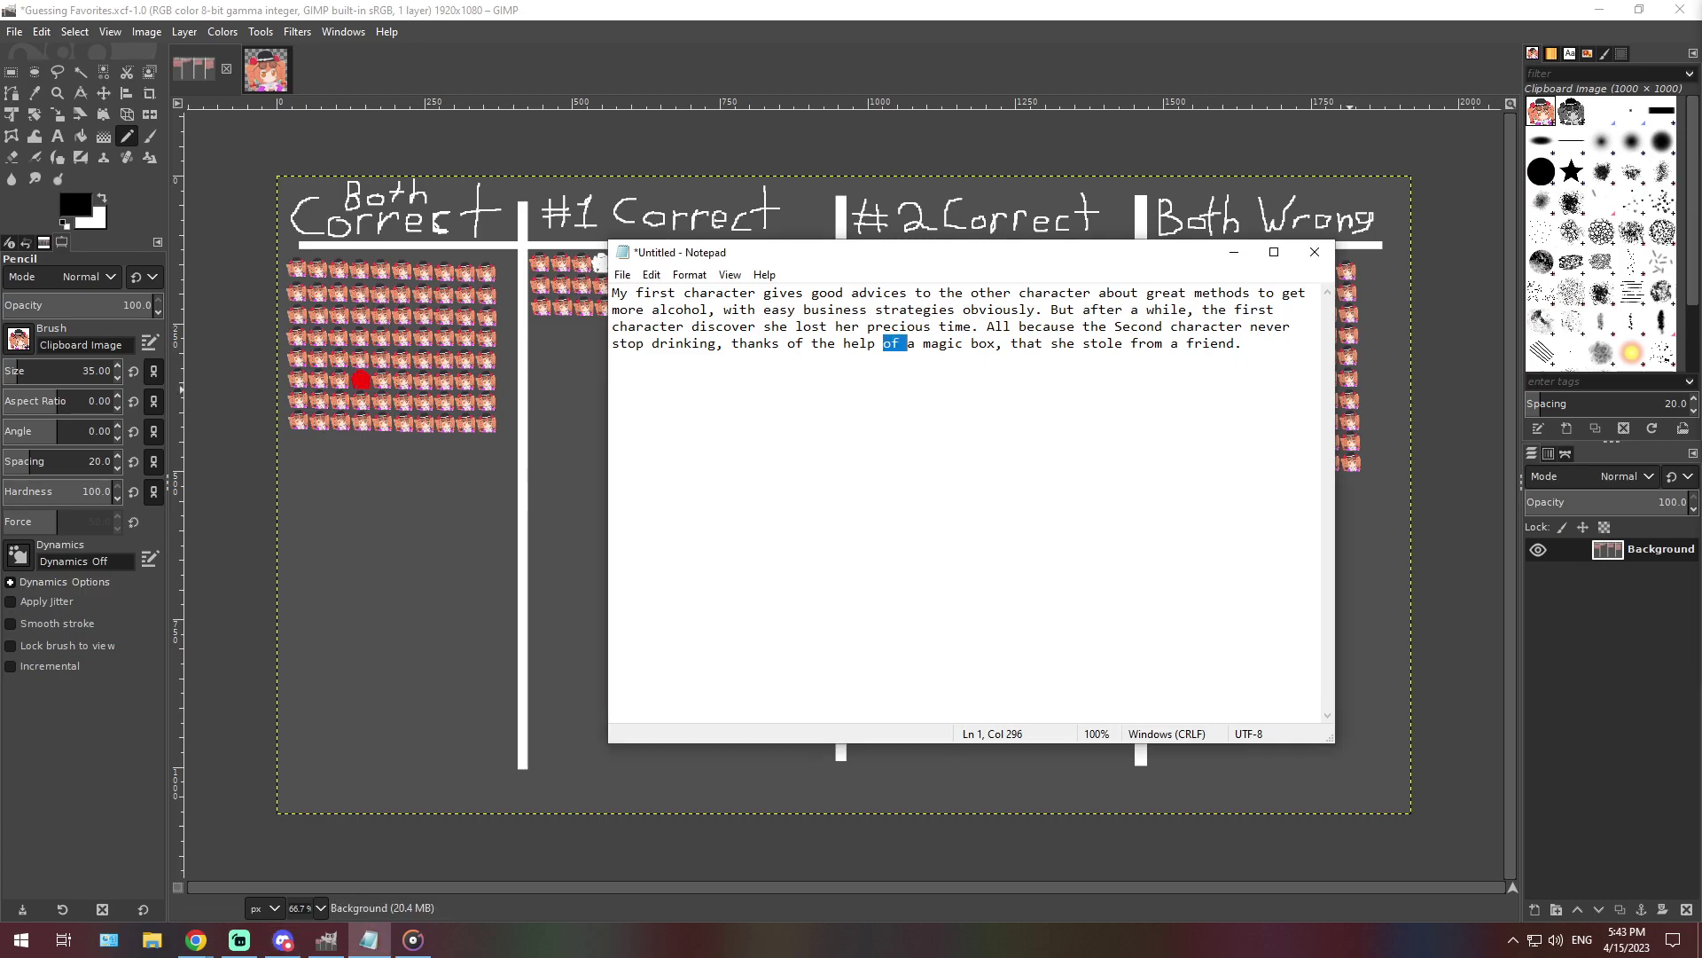
key("ctrl+a")
key("BackSpace")
type("My favorite character would probably take pictures of my second favorite character while she is asleep.")
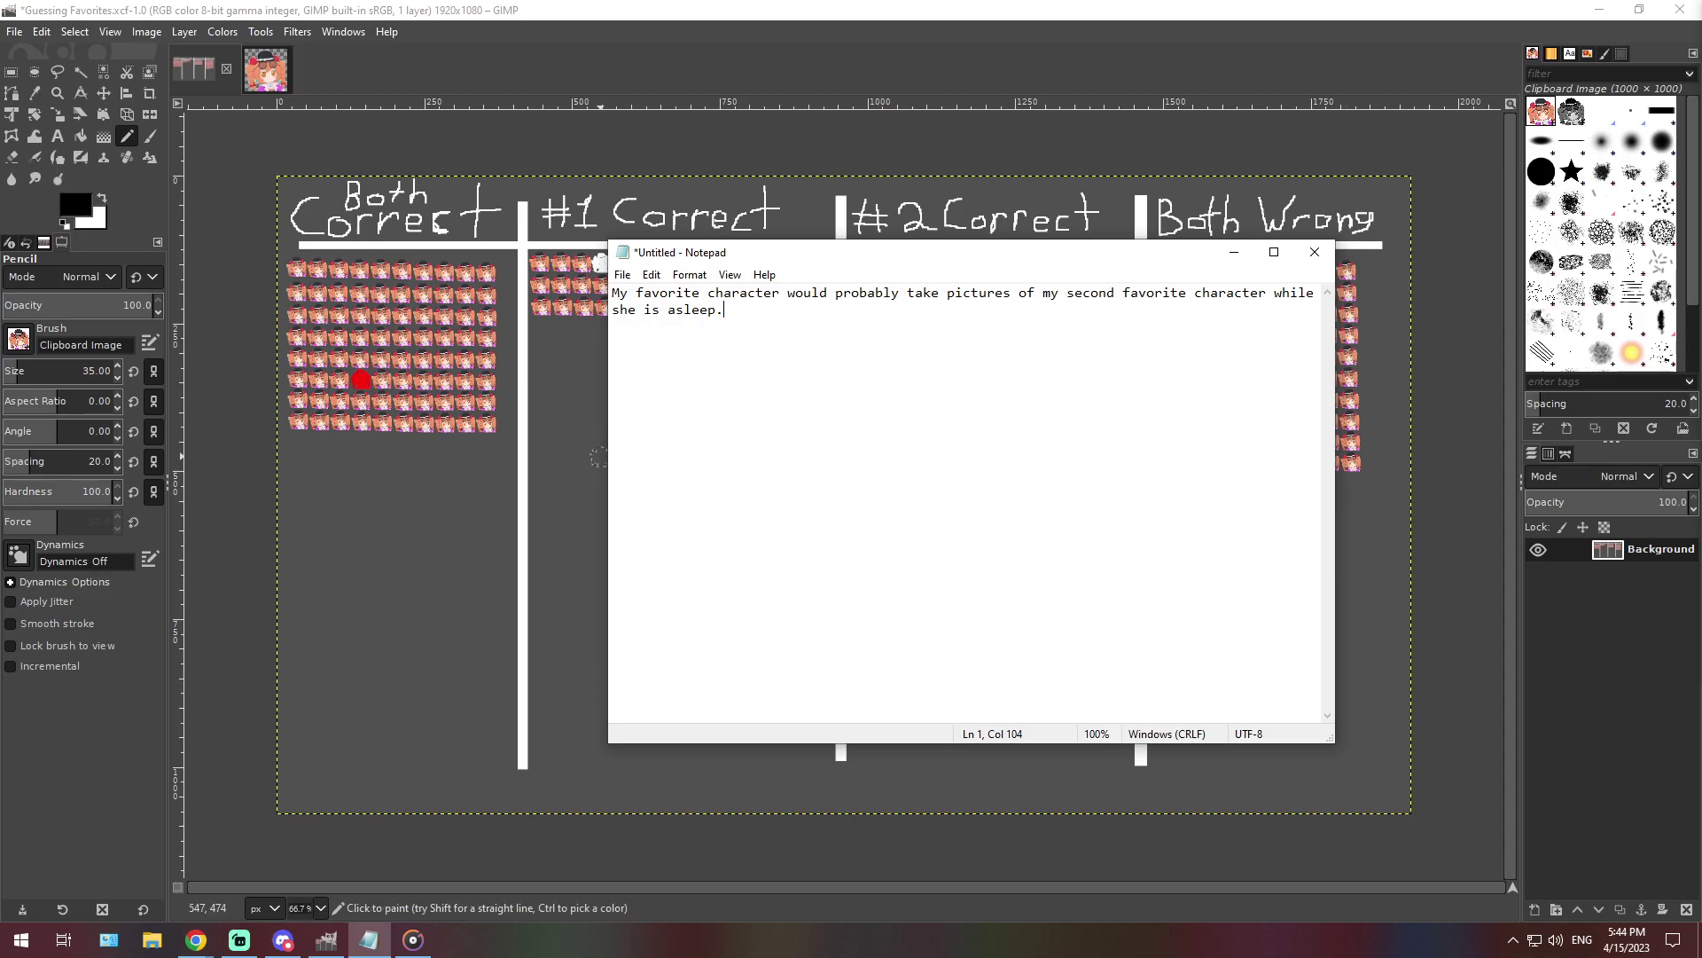
In GIMP, stamp the seventh portrait in the last row of the #1 Correct column and return to the whole-chart view
left_click(320, 907)
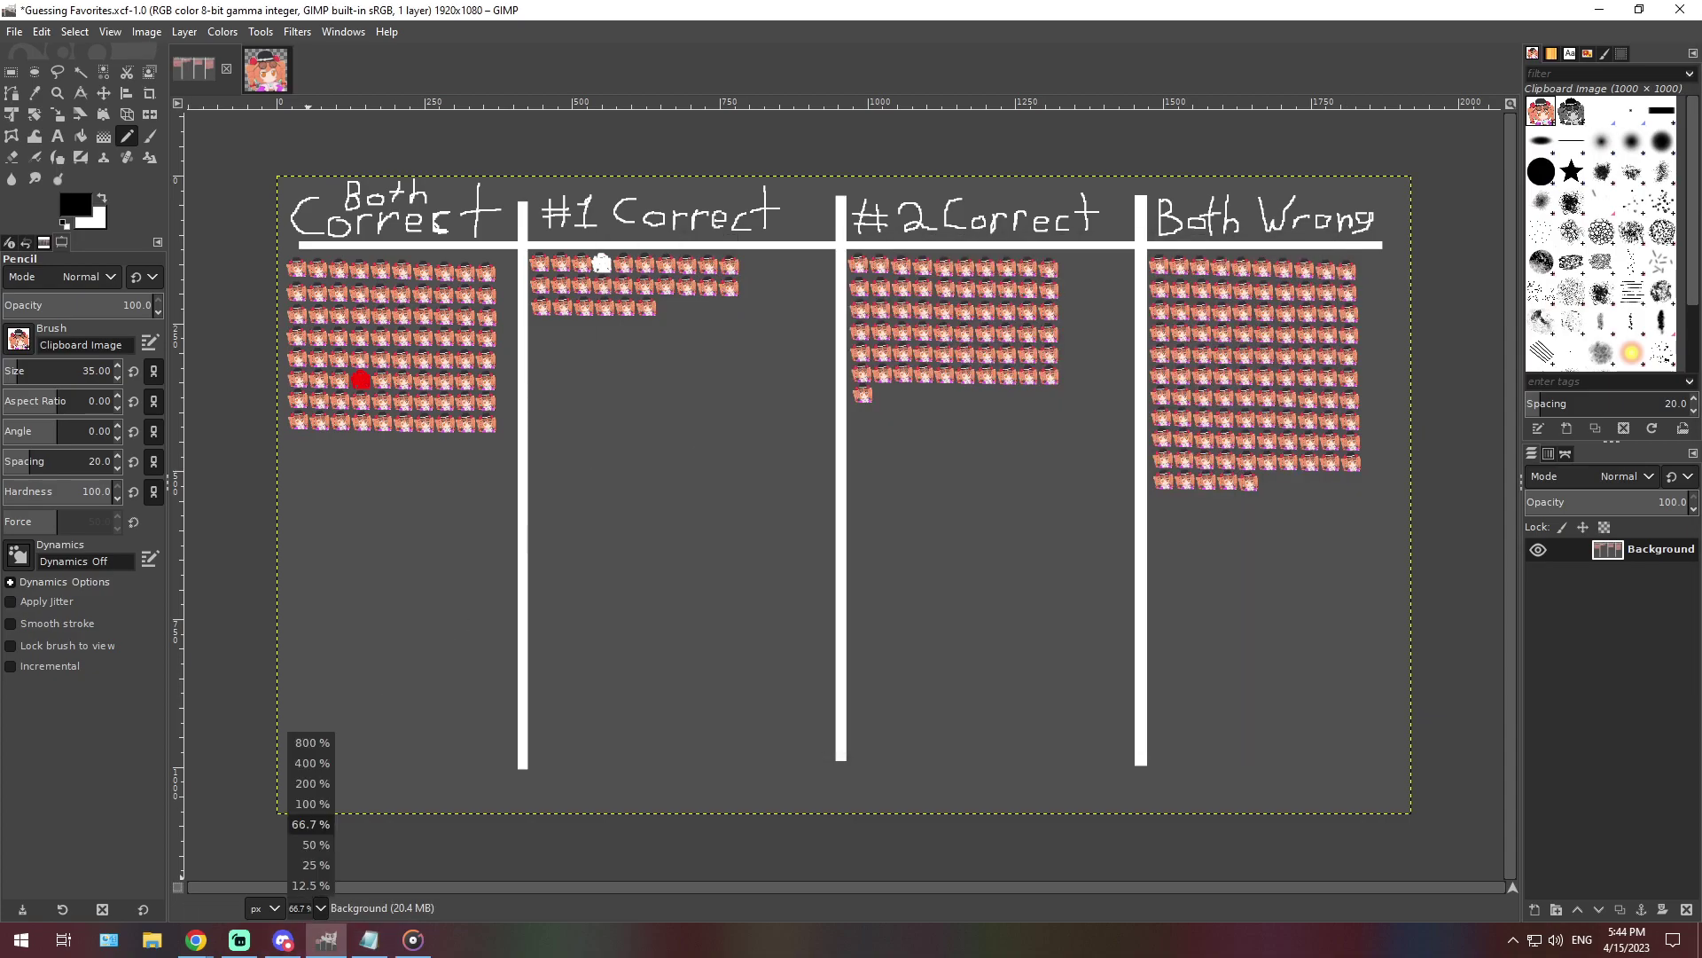
left_click(310, 816)
scroll(646, 855, "left", 10)
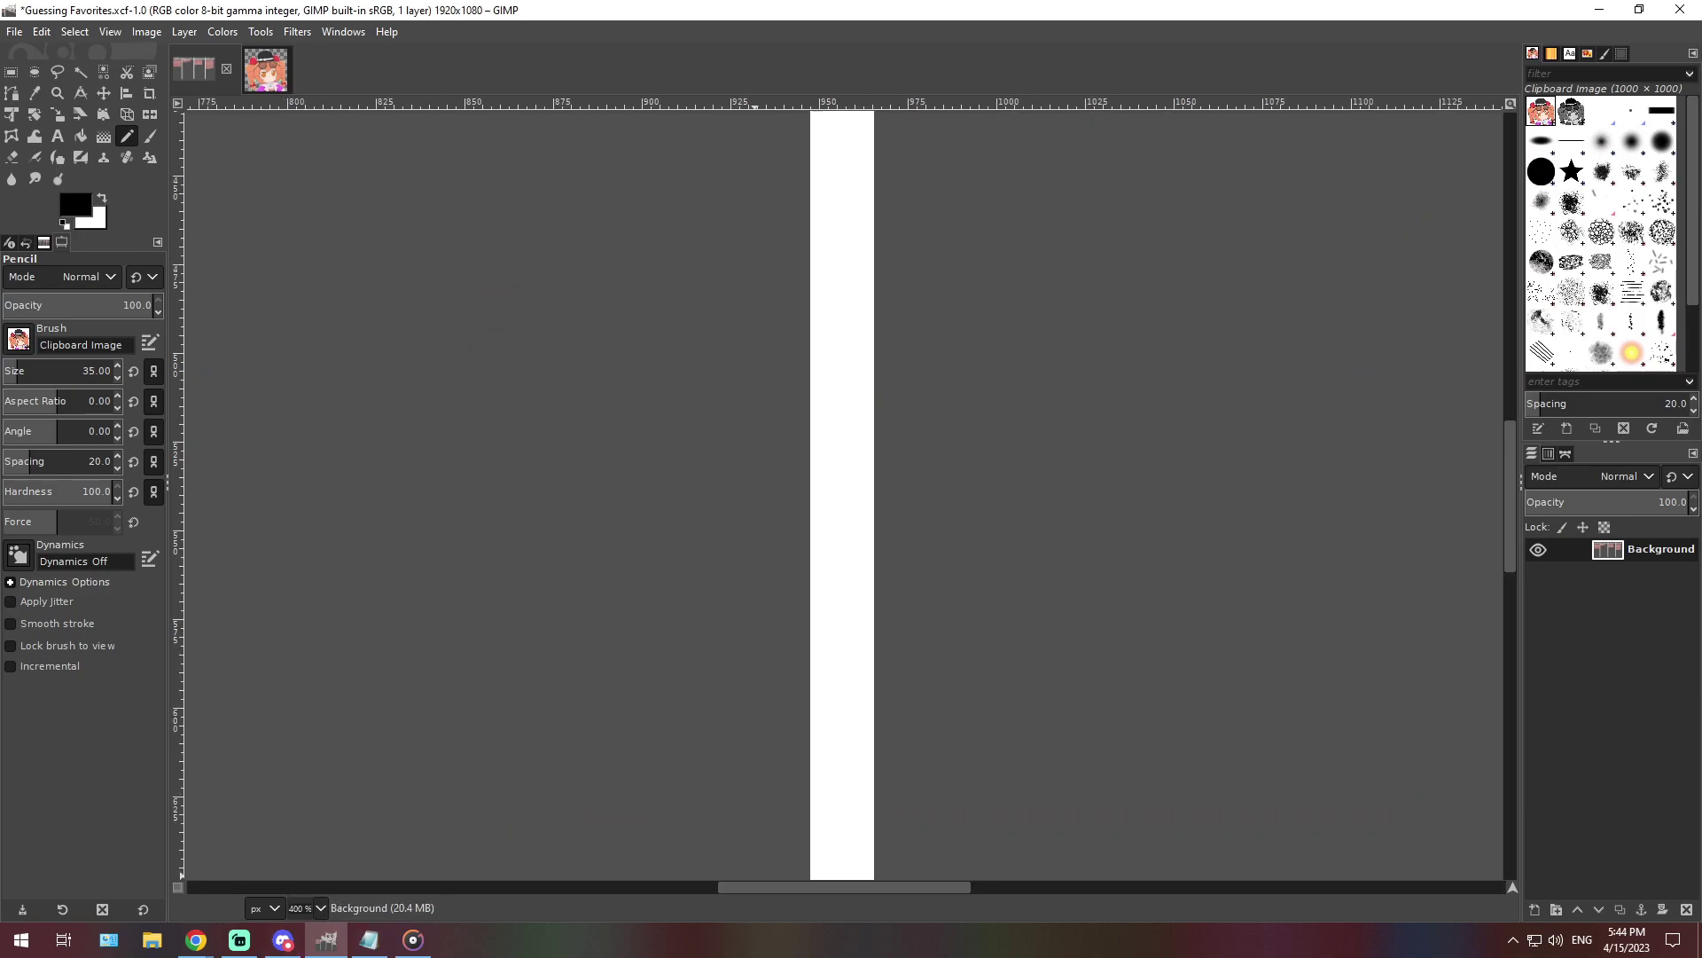
scroll(684, 760, "up", 10)
scroll(677, 762, "down", 5)
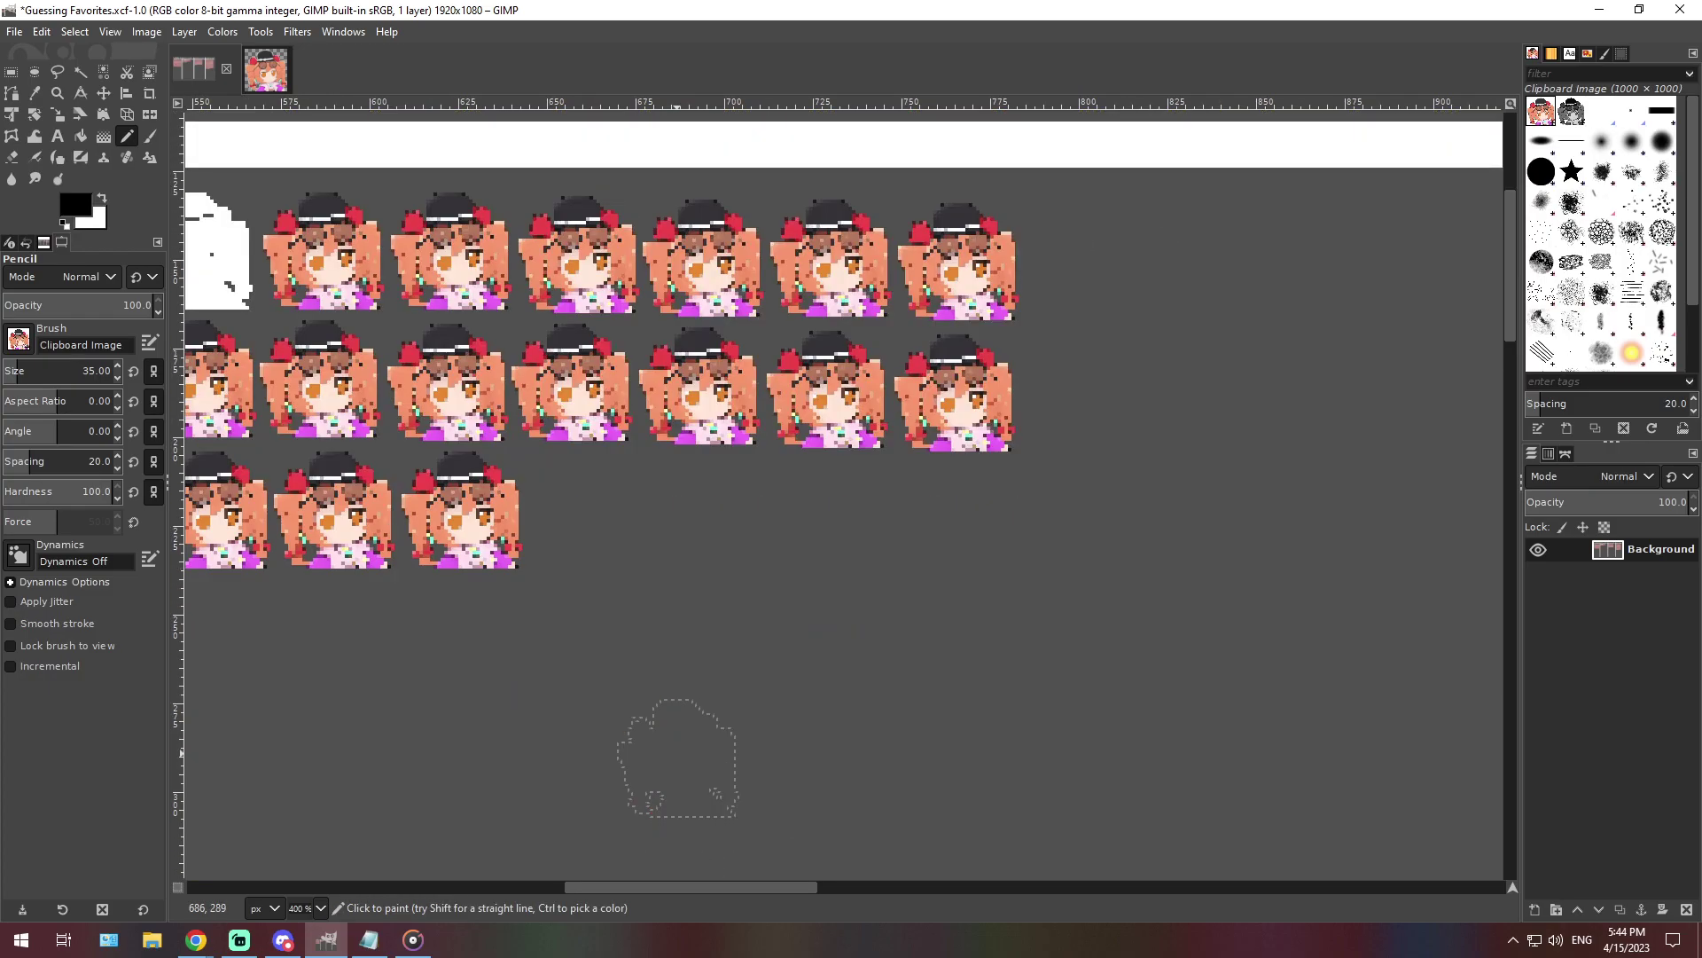
scroll(683, 759, "left", 5)
scroll(692, 798, "up", 5)
scroll(700, 851, "down", 5)
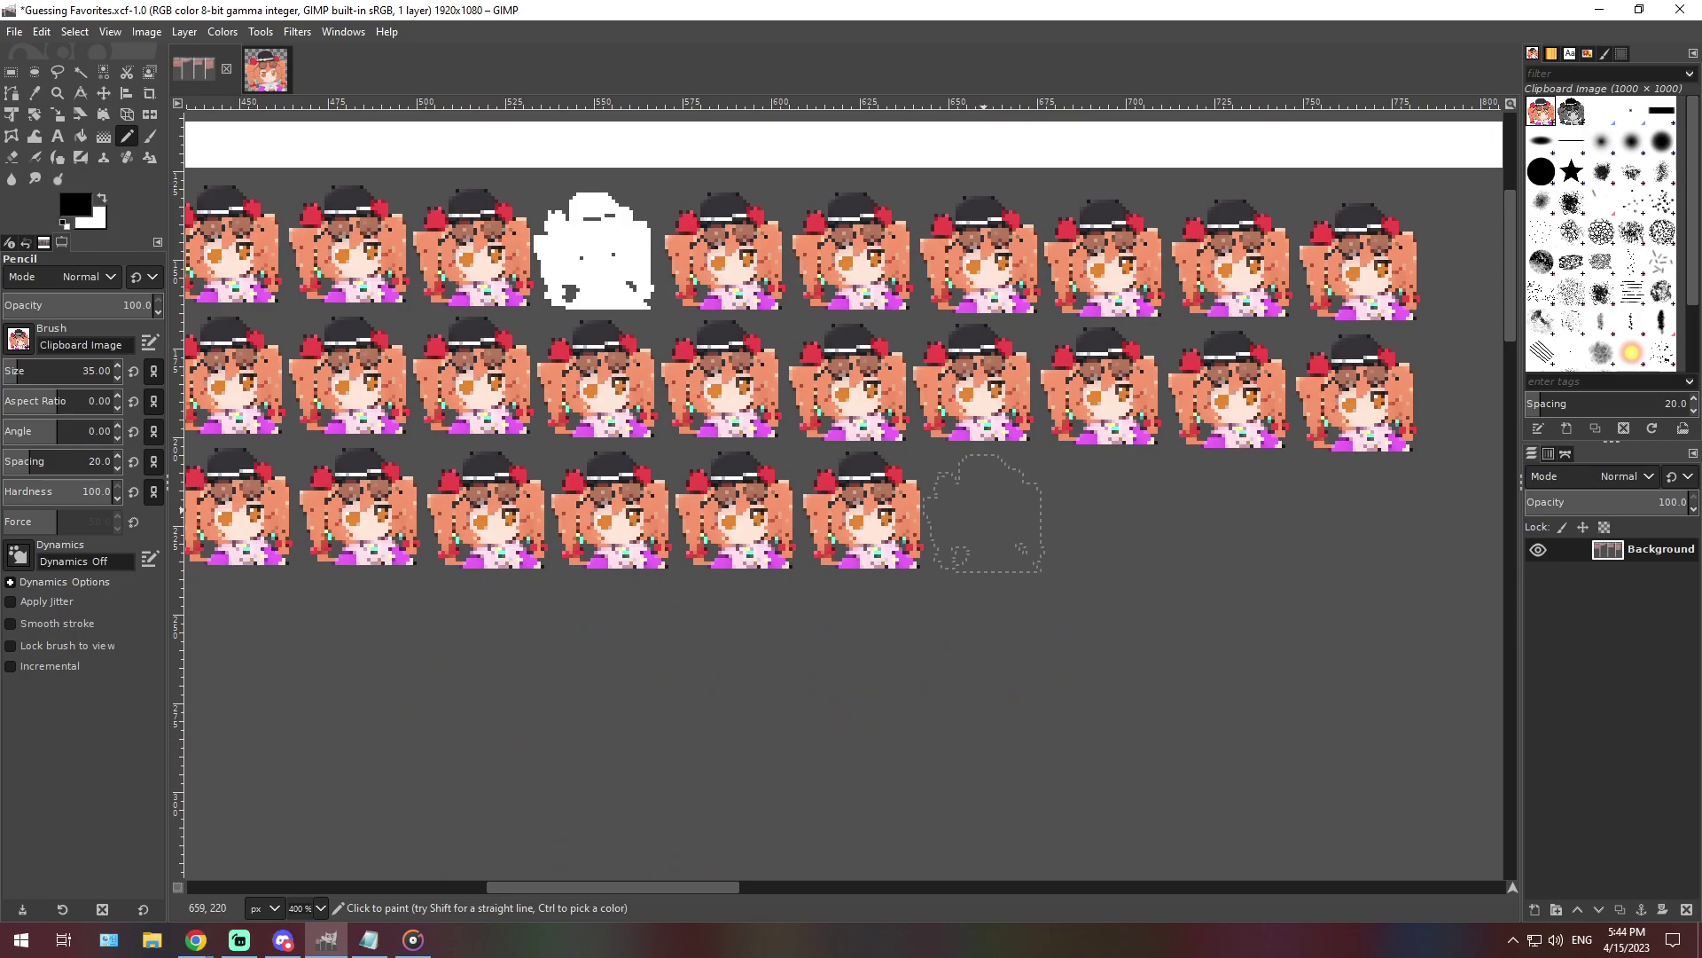
left_click(985, 514)
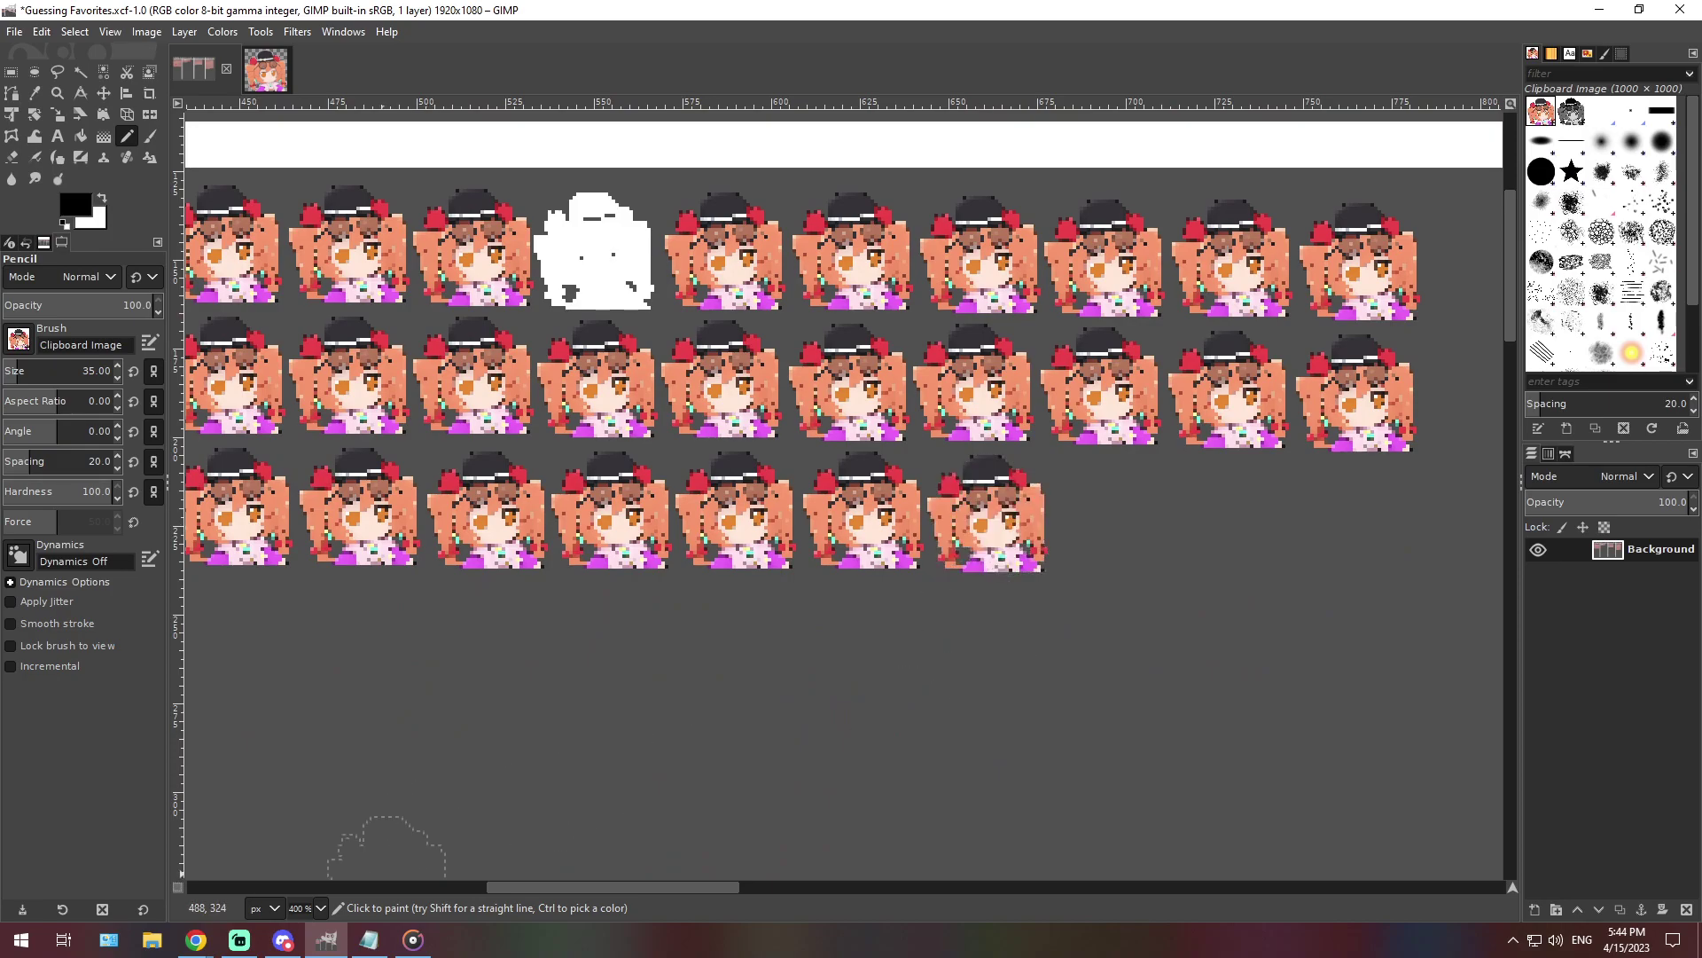
left_click(320, 907)
left_click(311, 838)
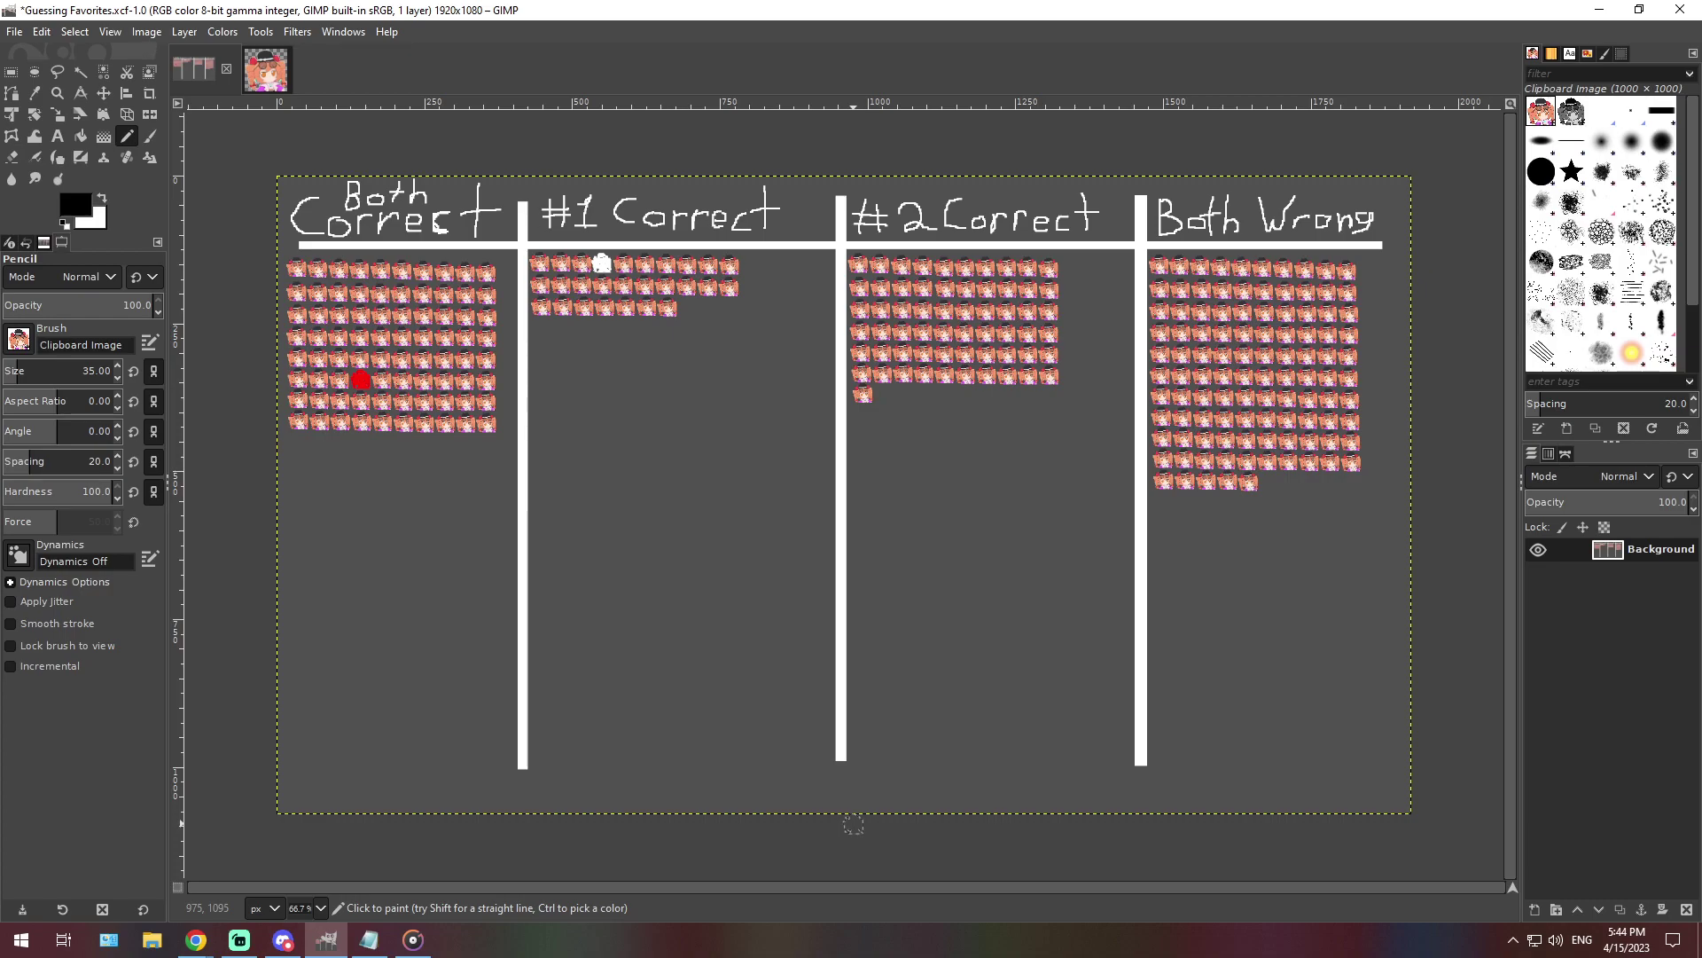
Replace the Notepad text with "They absolutely would tease the 2nd character with a sarcastic demeanor."
left_click(368, 940)
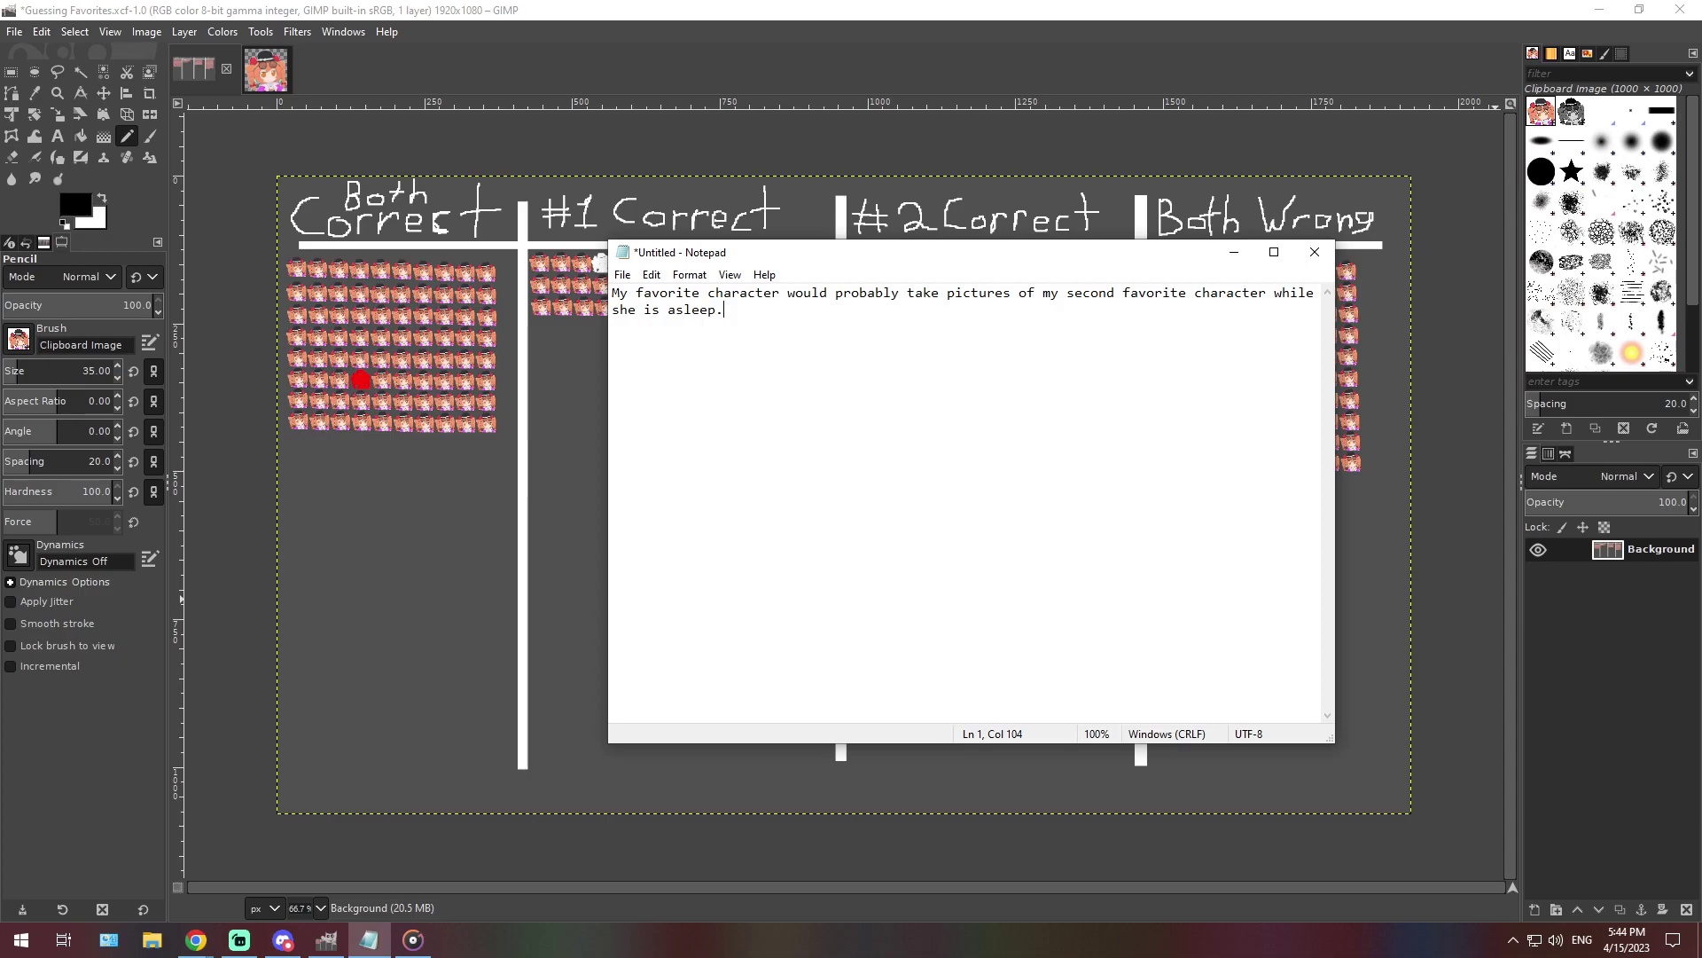
key("alt+Tab")
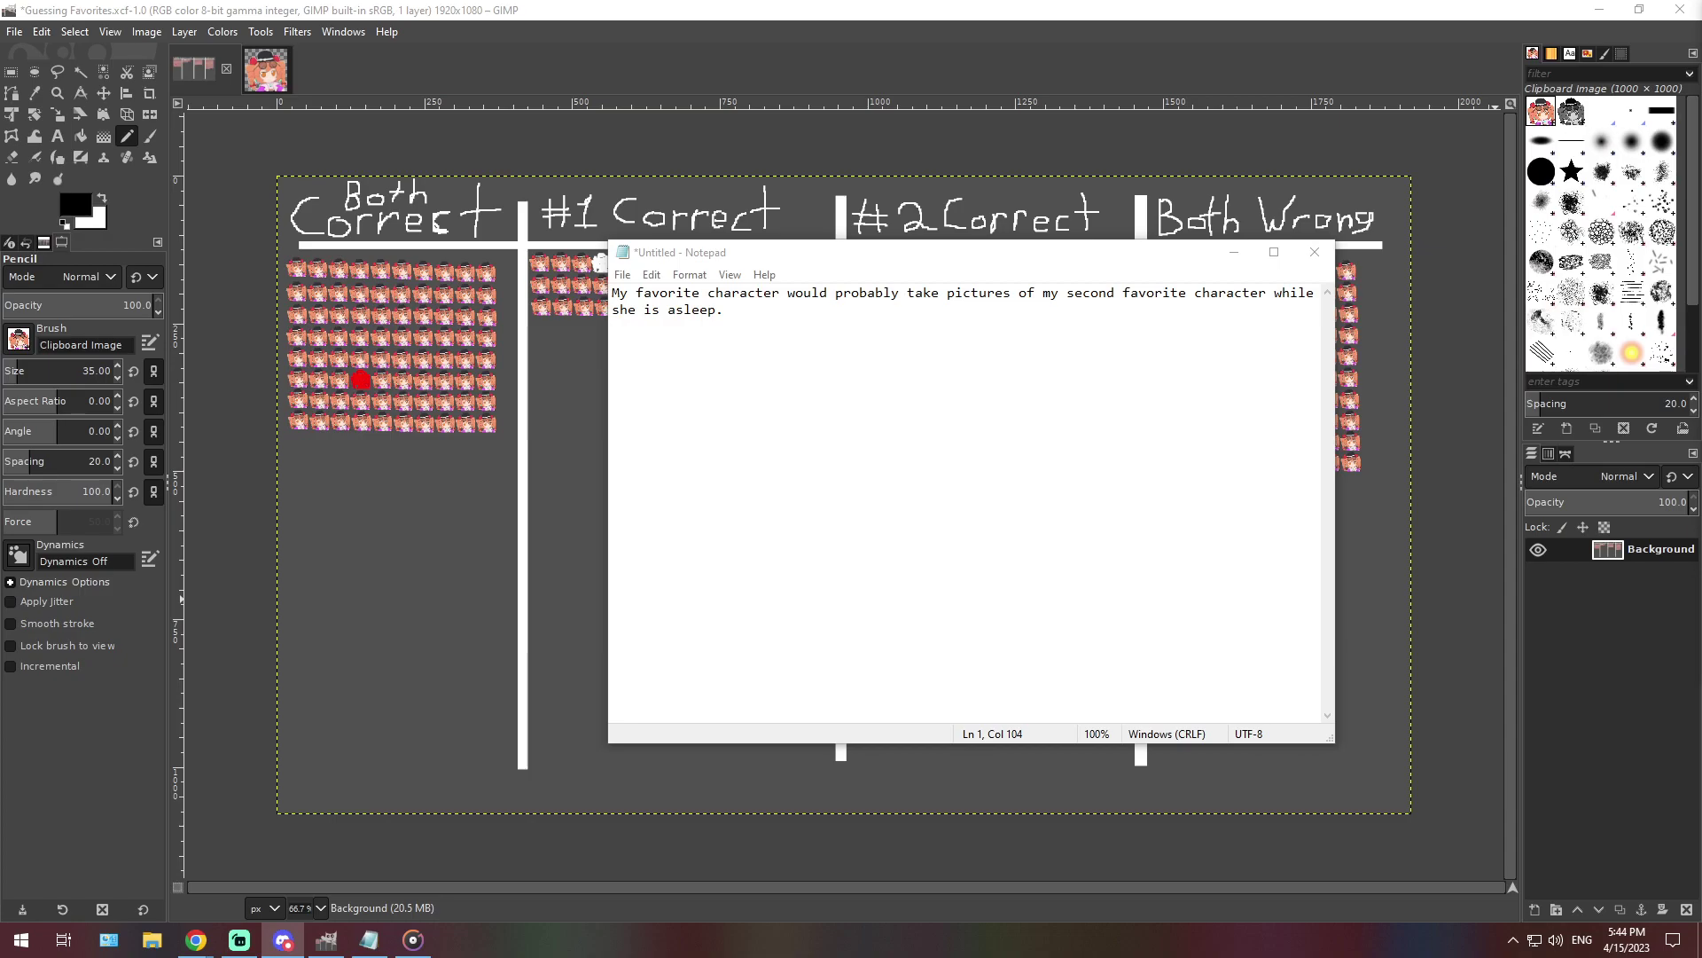
key("alt+Tab")
key("ctrl+shift+Left")
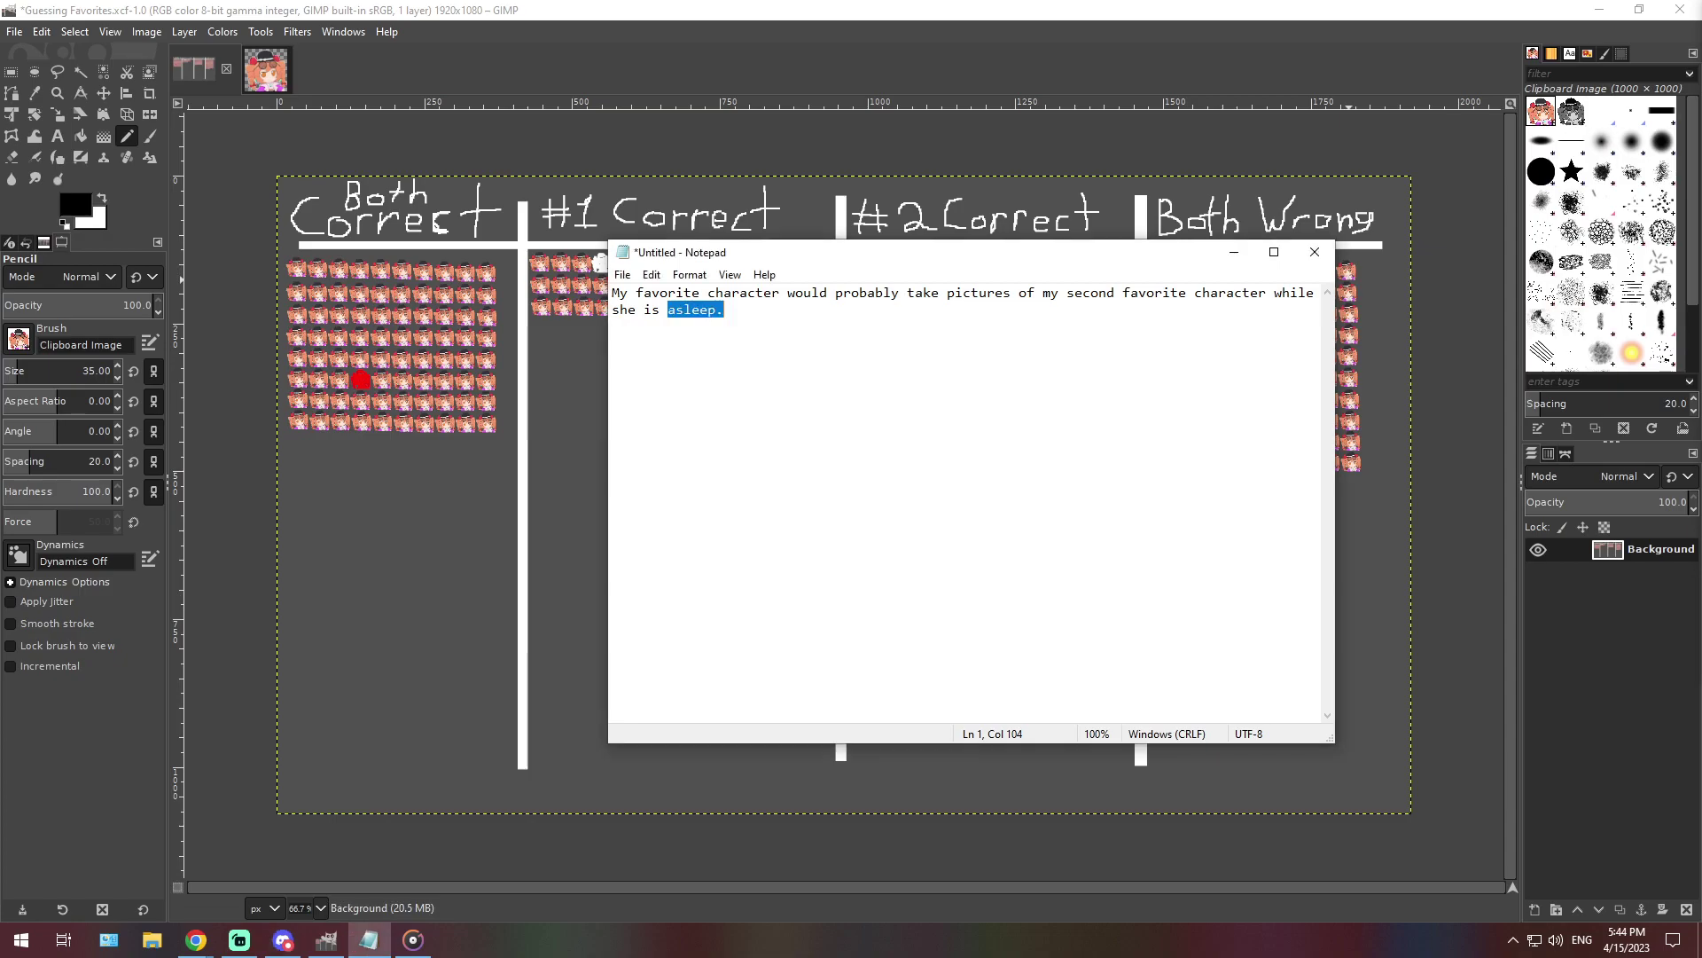
key("ctrl+a")
key("ctrl+x")
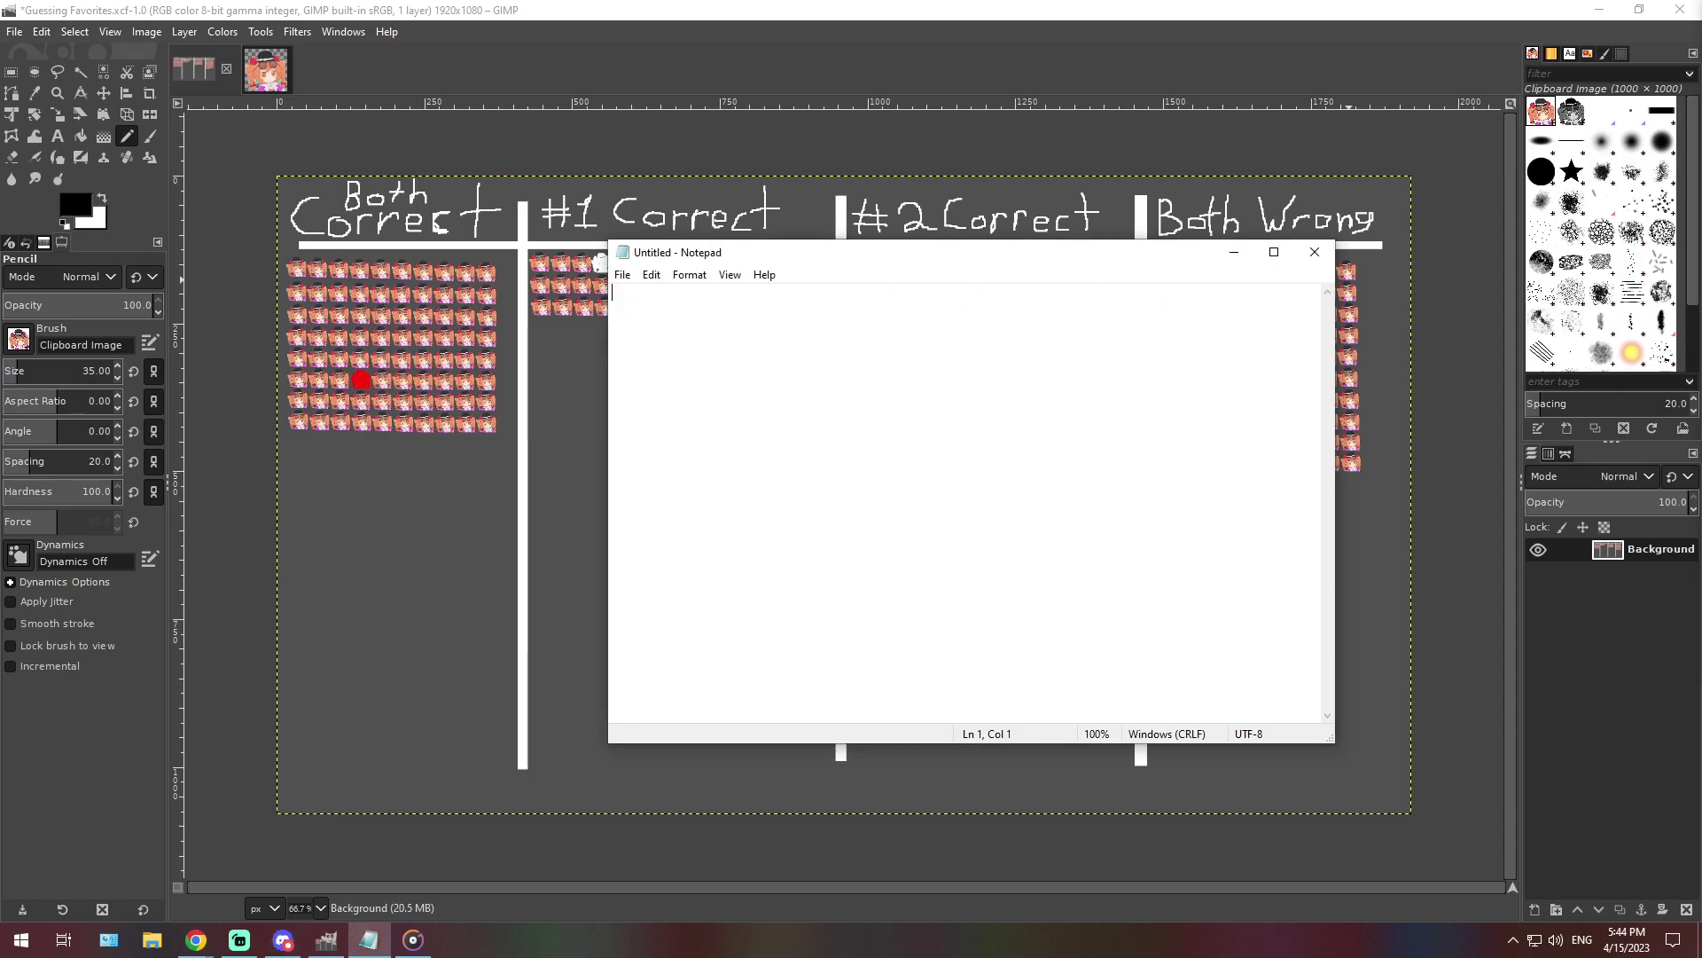
key("ctrl+v")
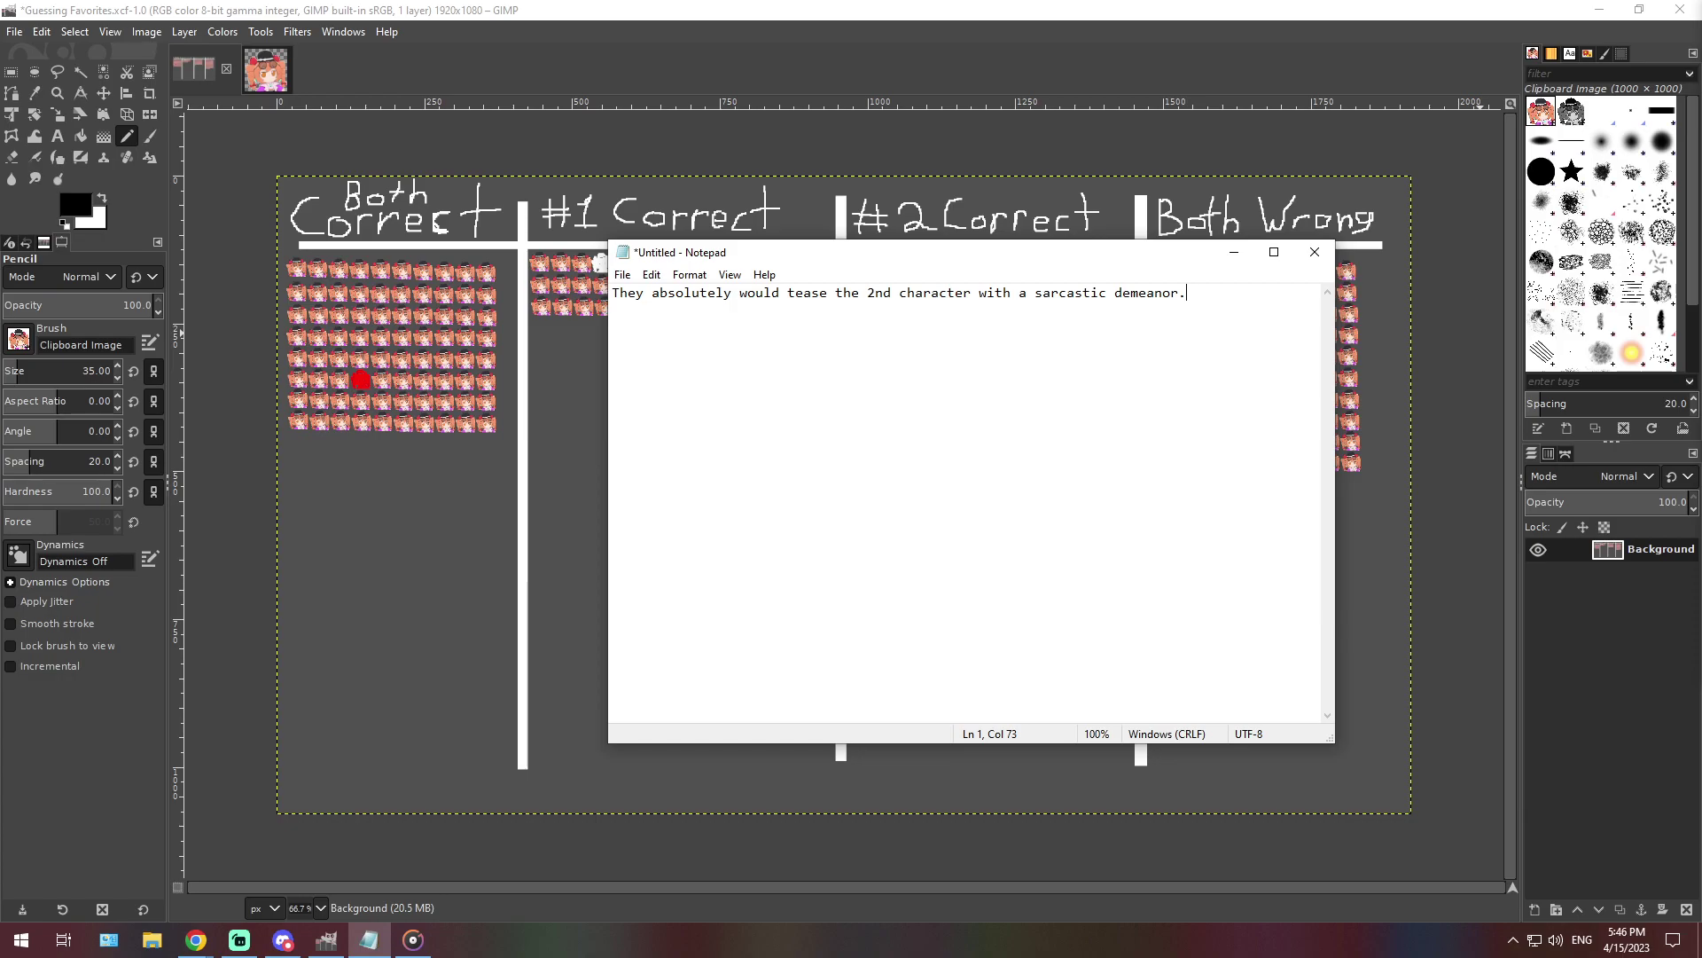
Replace the Notepad text with the description beginning "I can see my 2 favorite characters working together to keep harmony in Gensokyo"
key("alt+Tab")
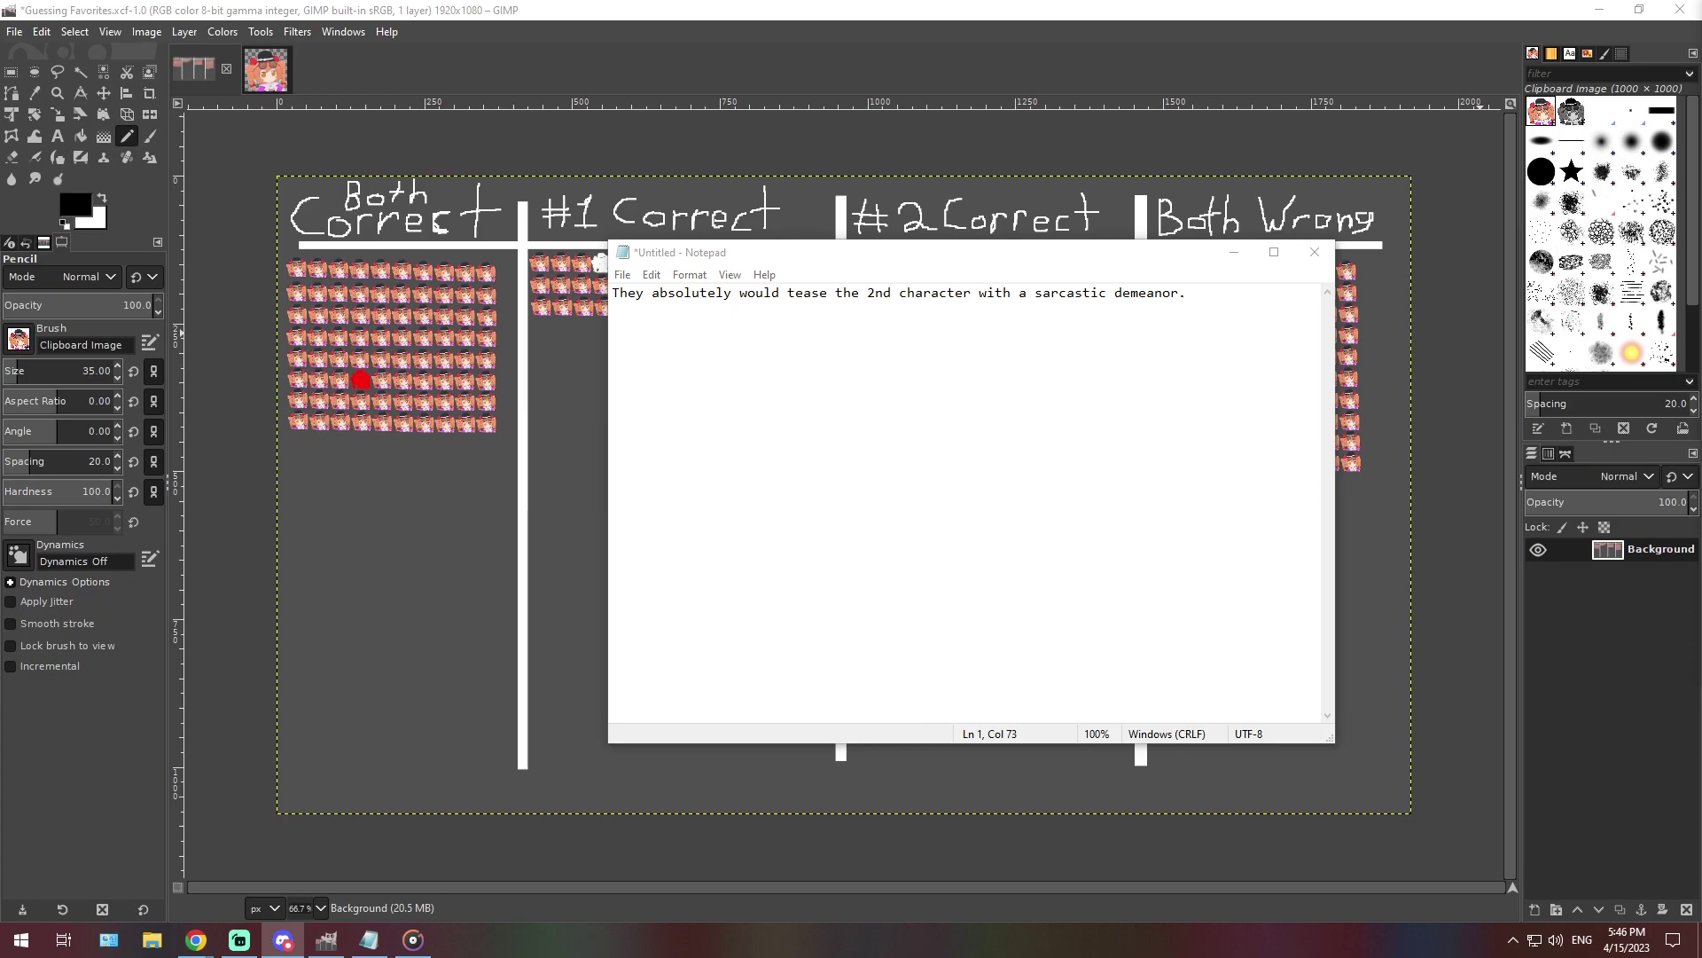
key("alt+Tab")
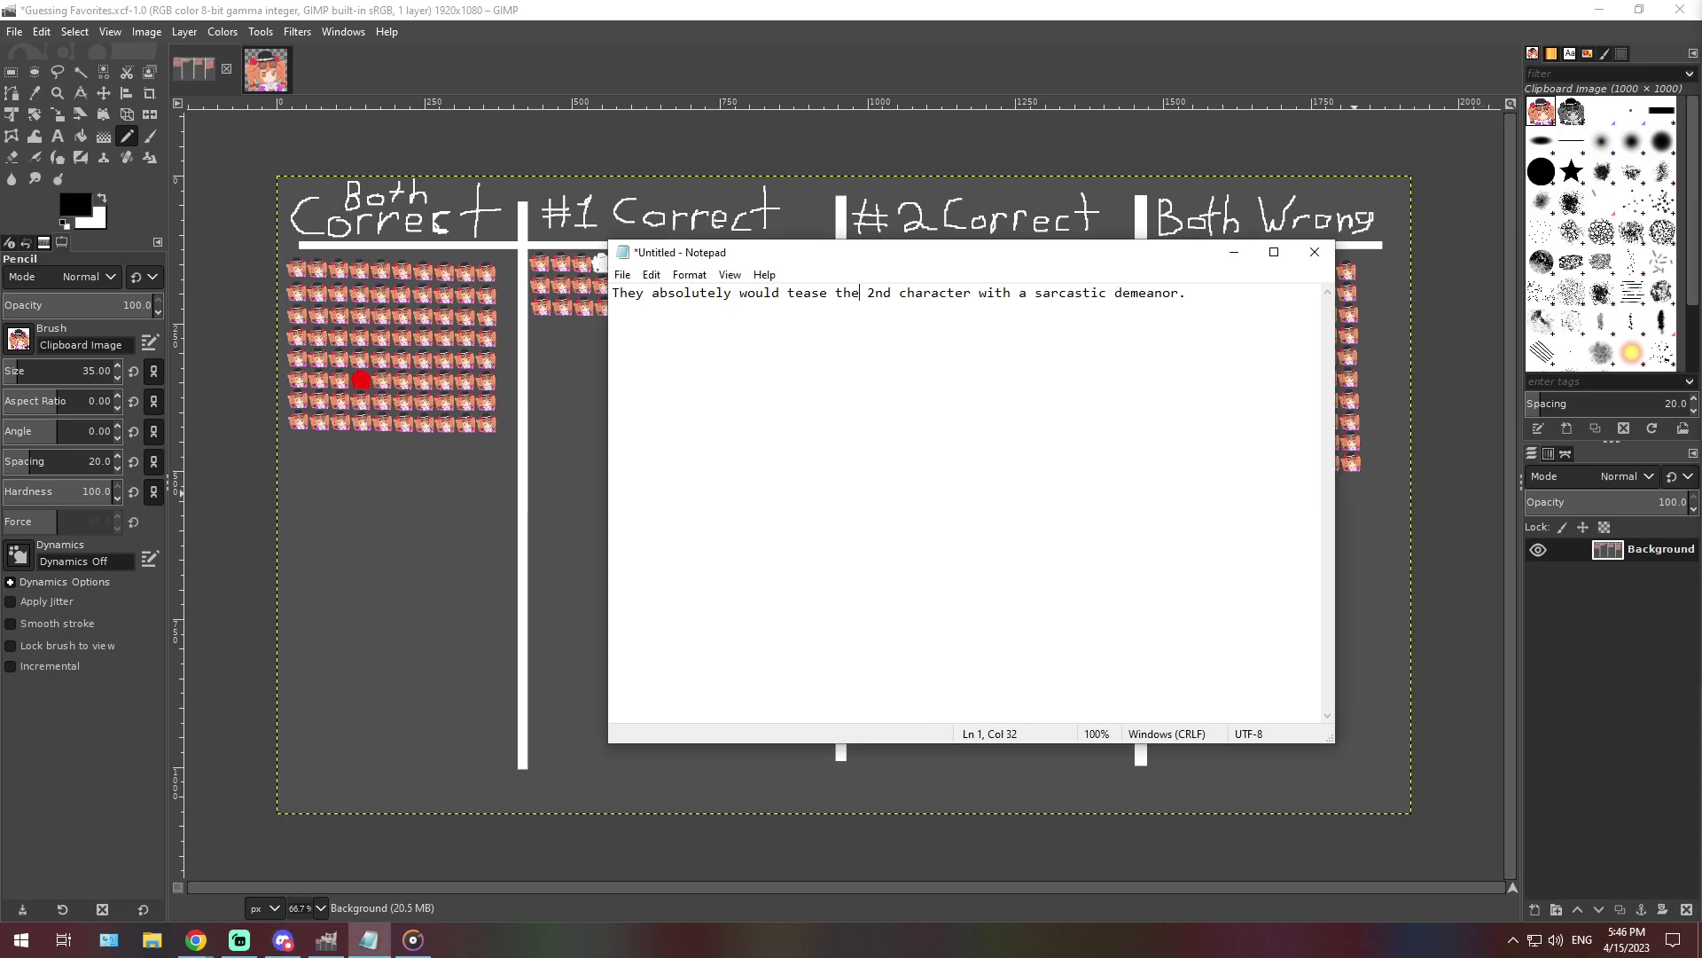
key("ctrl+a")
key("BackSpace")
key("ctrl+v")
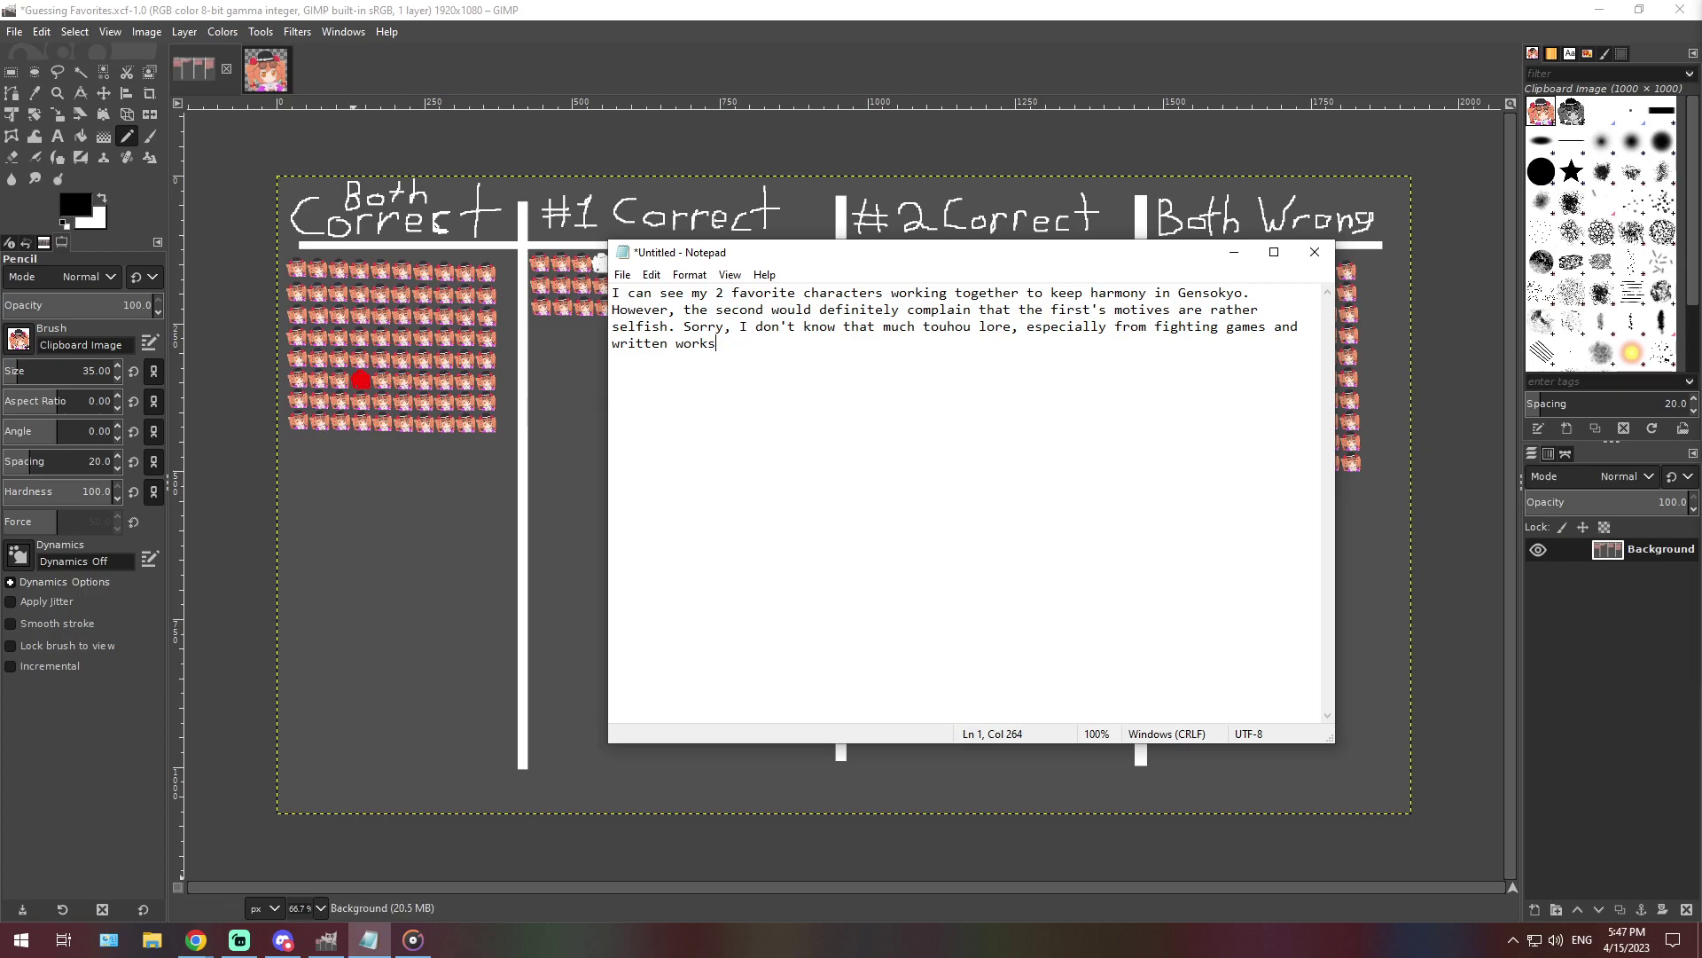
In GIMP, stamp the sixth portrait in the last row of the Both Wrong column and return to the whole-chart view
left_click(326, 940)
left_click(320, 908)
left_click(312, 763)
scroll(843, 488, "right", 15)
scroll(1007, 700, "right", 5)
scroll(1007, 700, "up", 3)
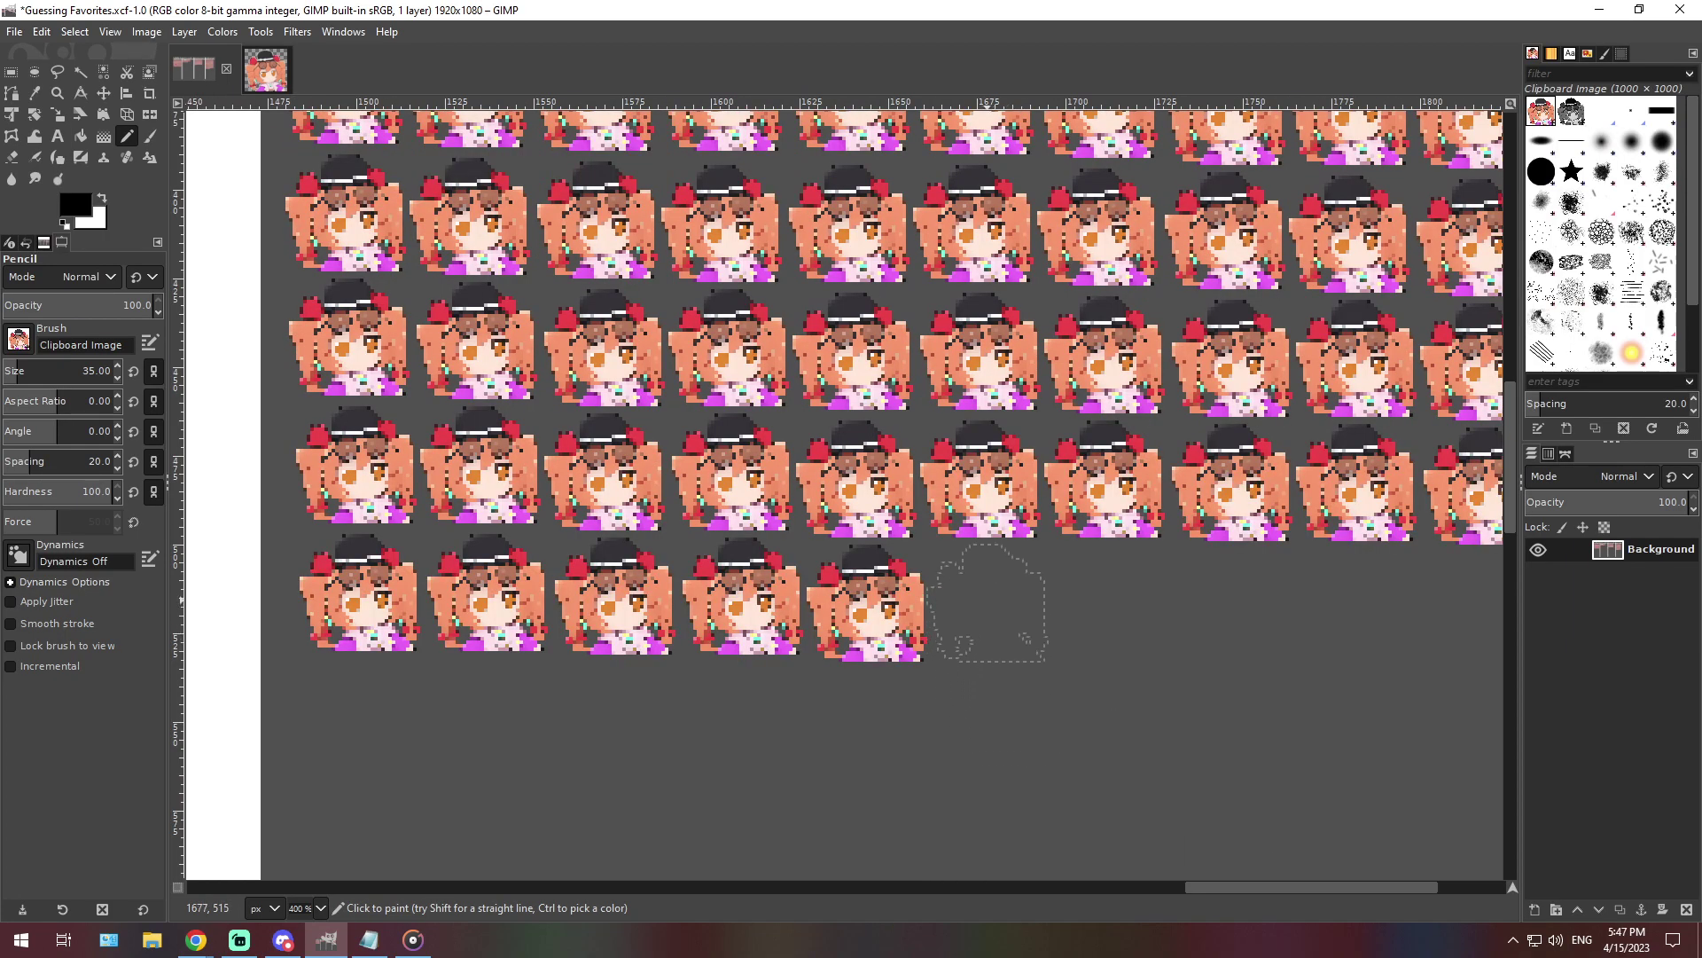
left_click(990, 603)
left_click(320, 908)
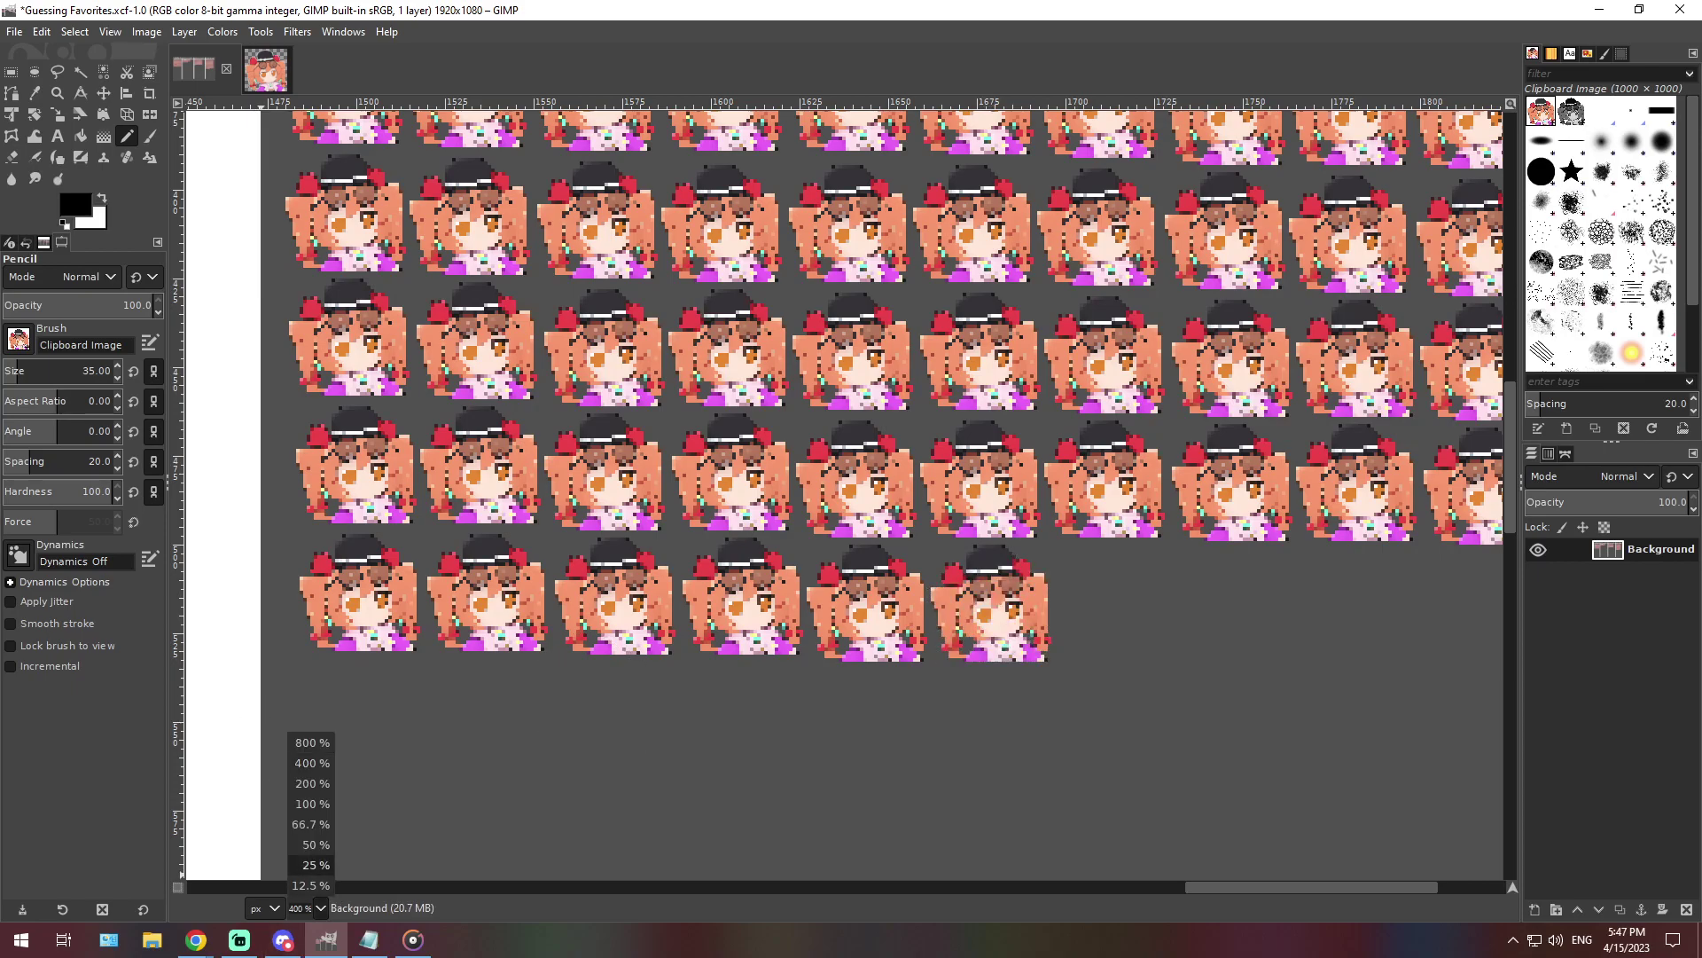
left_click(310, 824)
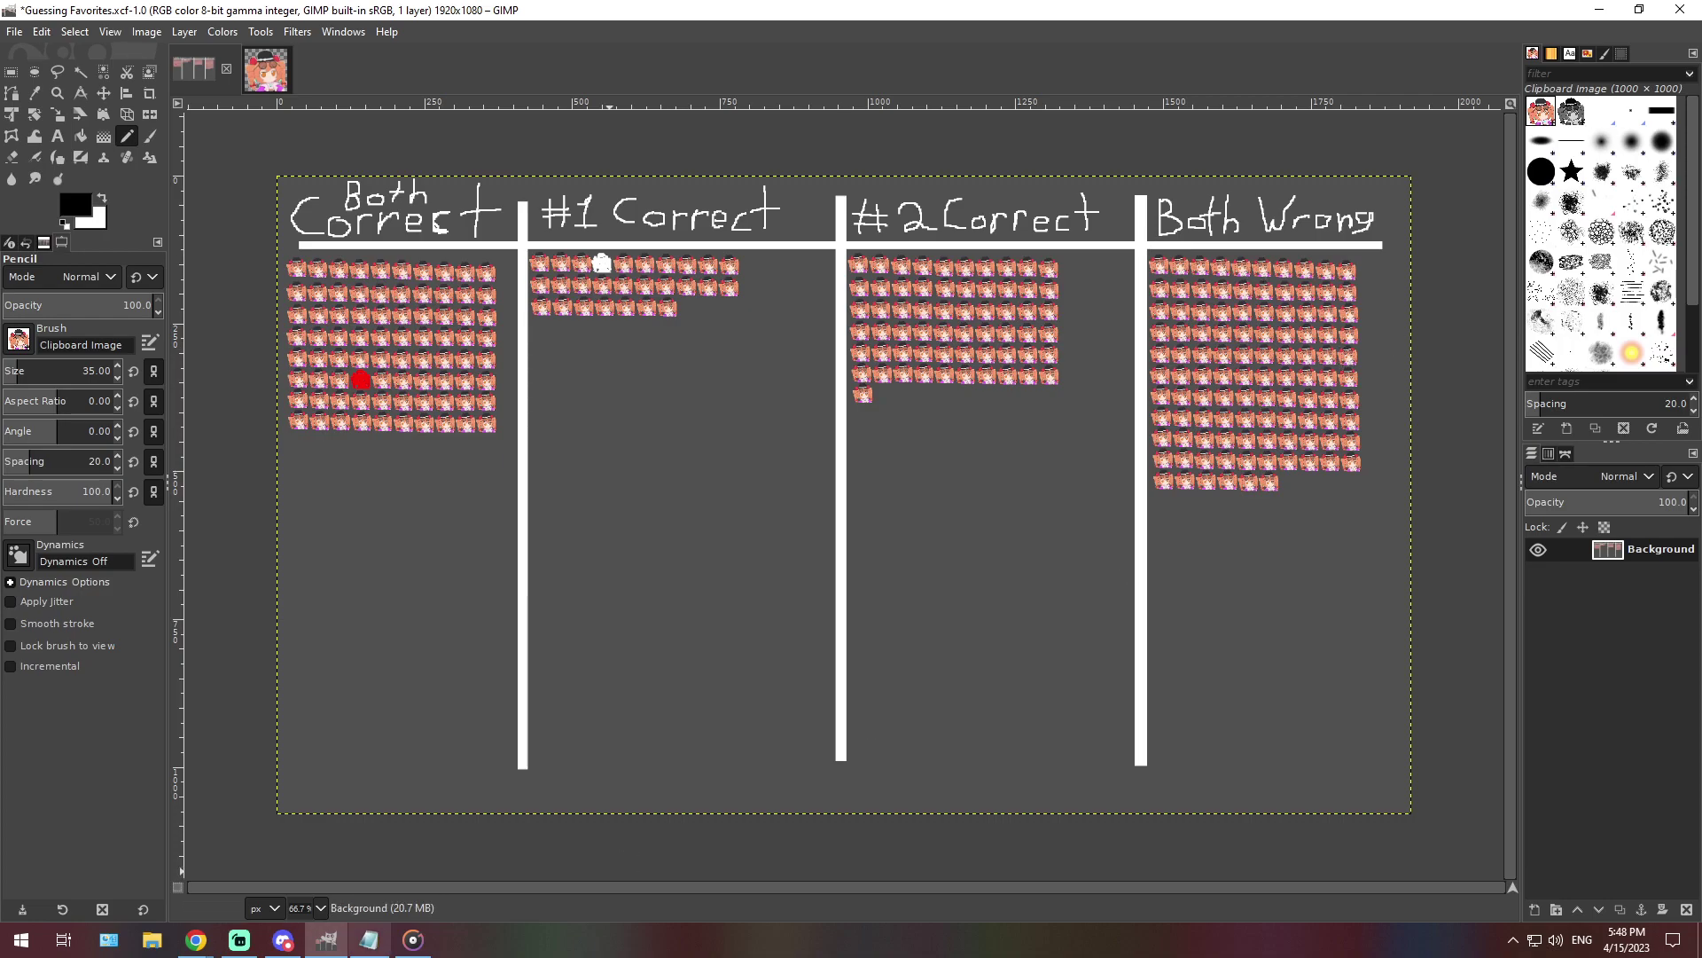
Replace the Notepad text with the description beginning "My favorite character was asked to watch my second favorite for an afternoon"
left_click(368, 940)
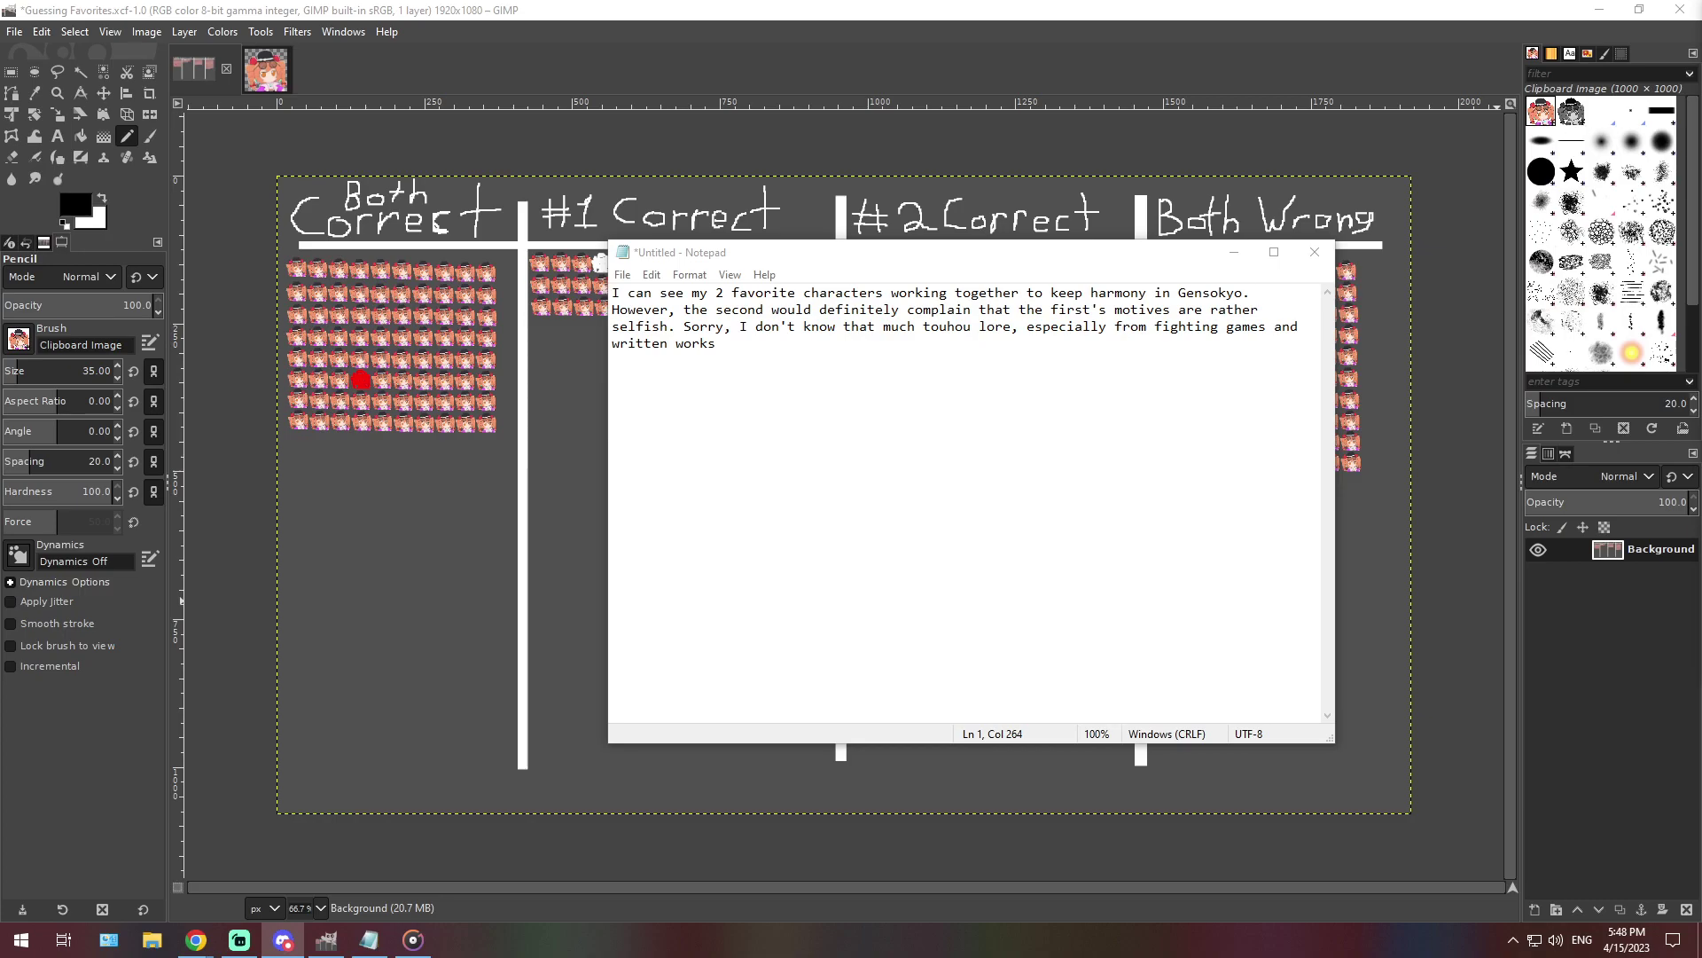
double_click(822, 326)
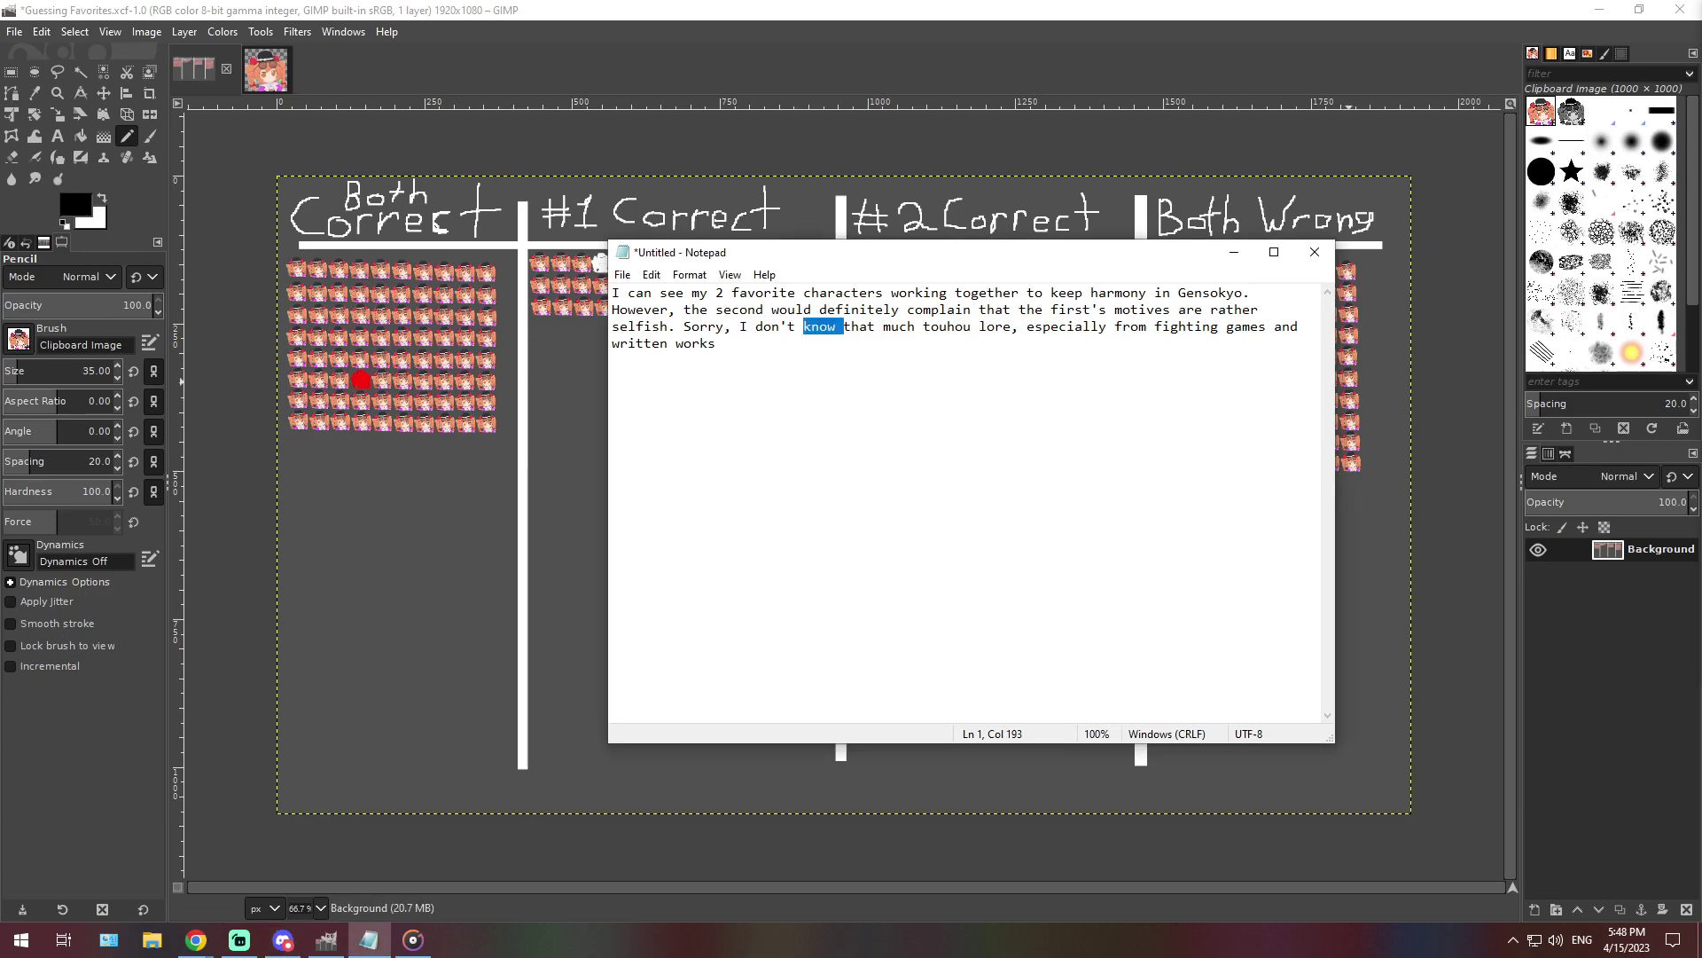
key("ctrl+a")
key("BackSpace")
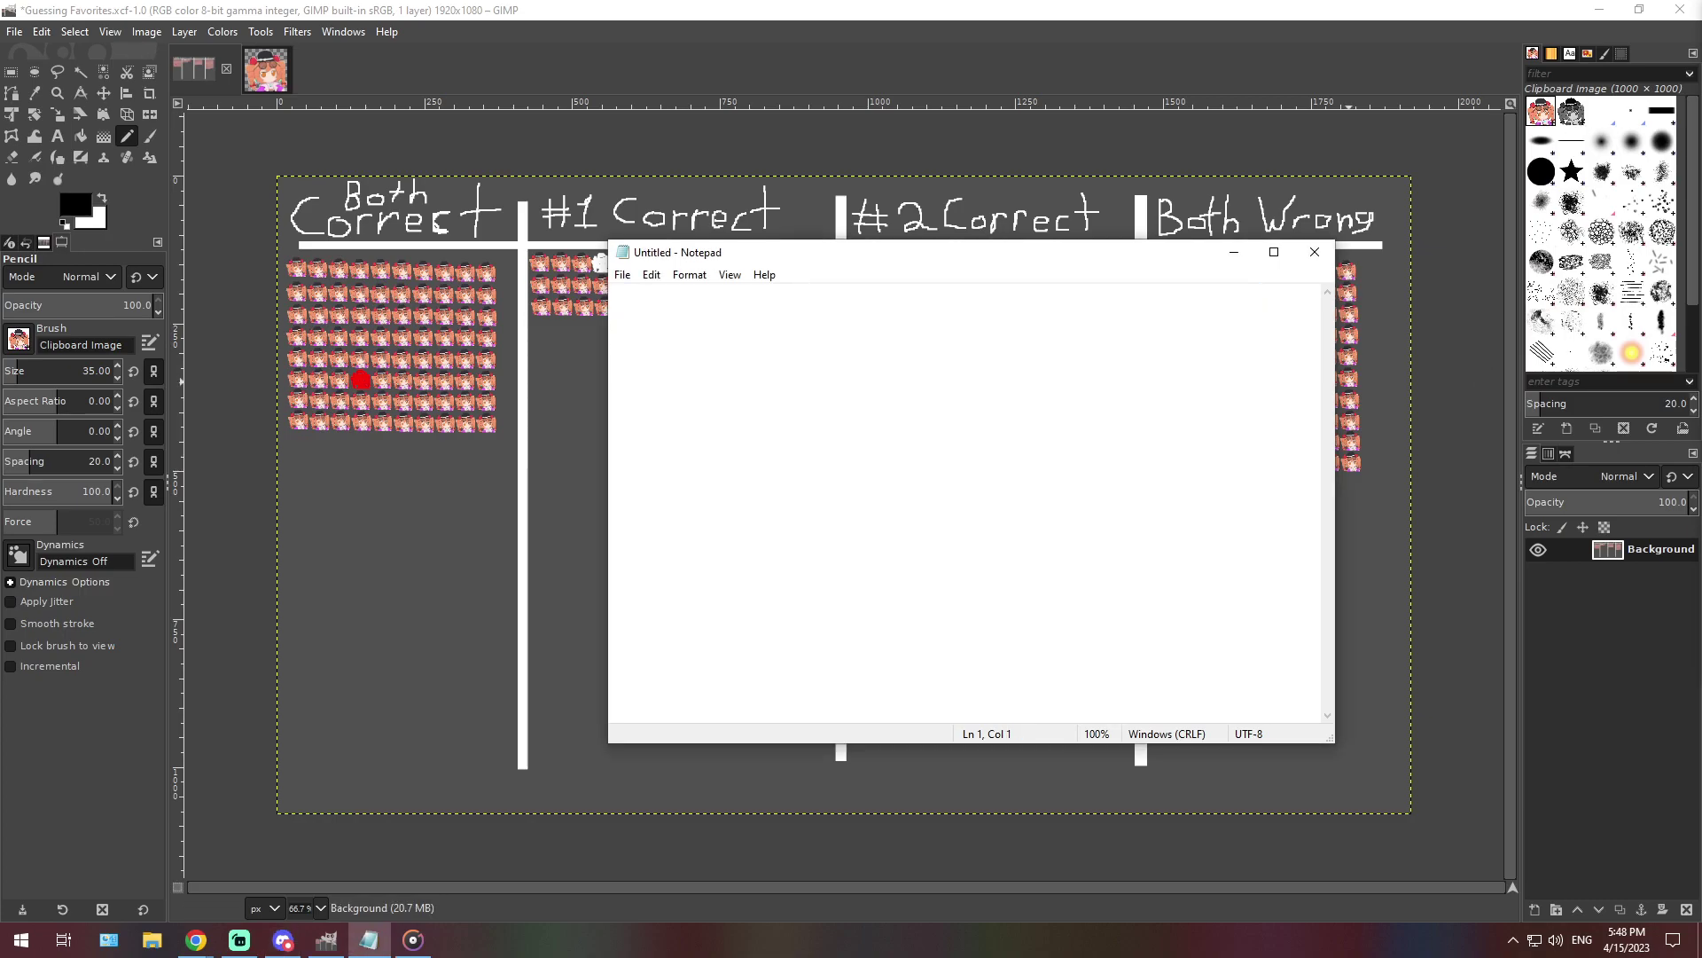
type("My favorite character was asked to watch my second favorite for an afternoon. My favorite spends some time throwing shade, but afterward the two work together to craft something out of this world")
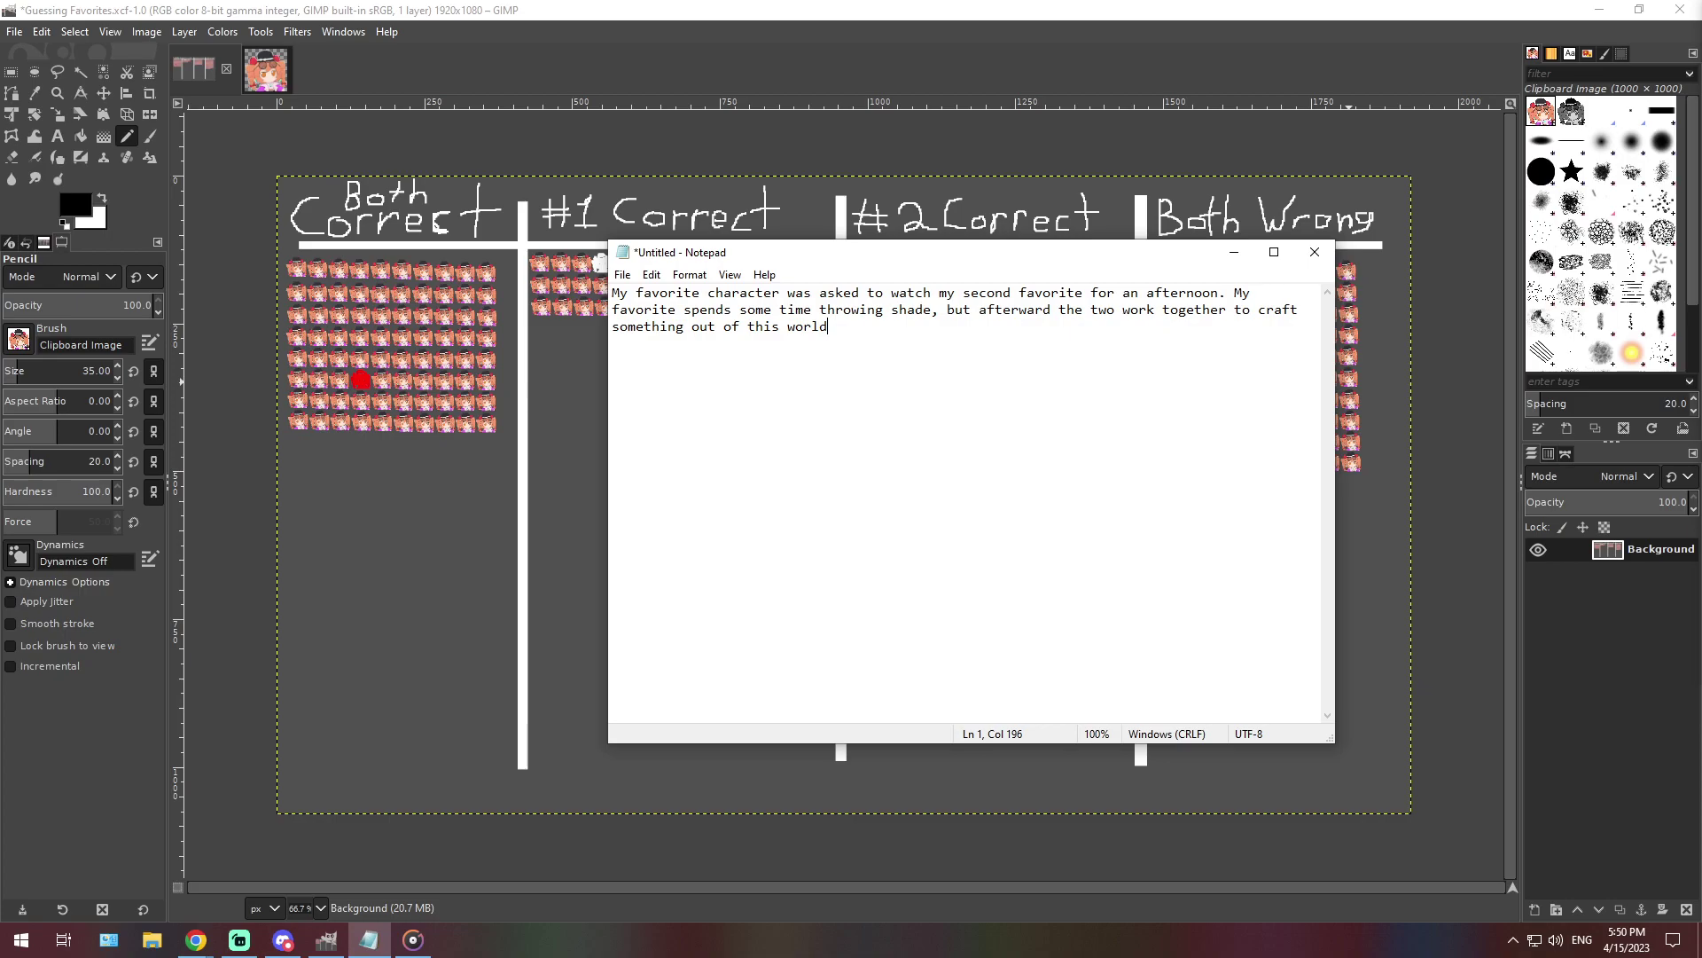
In GIMP, stamp the seventh portrait in the last row of the Both Wrong column and return to the whole-chart view
left_click(320, 907)
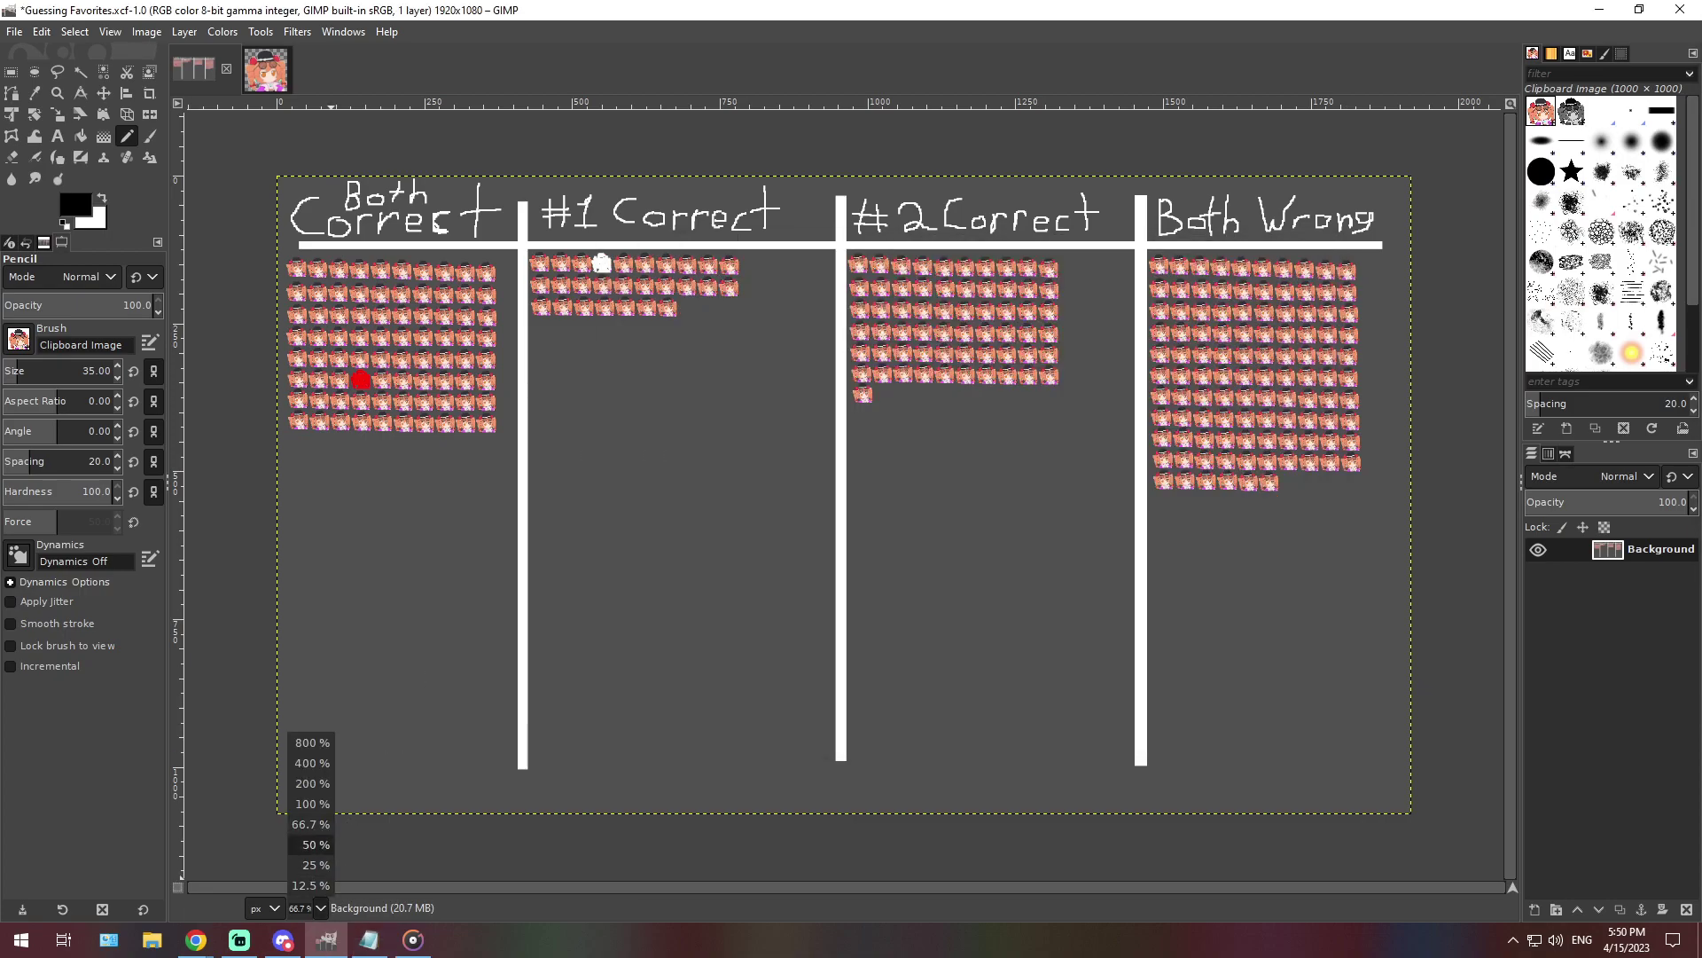
left_click(312, 763)
scroll(843, 488, "right", 10)
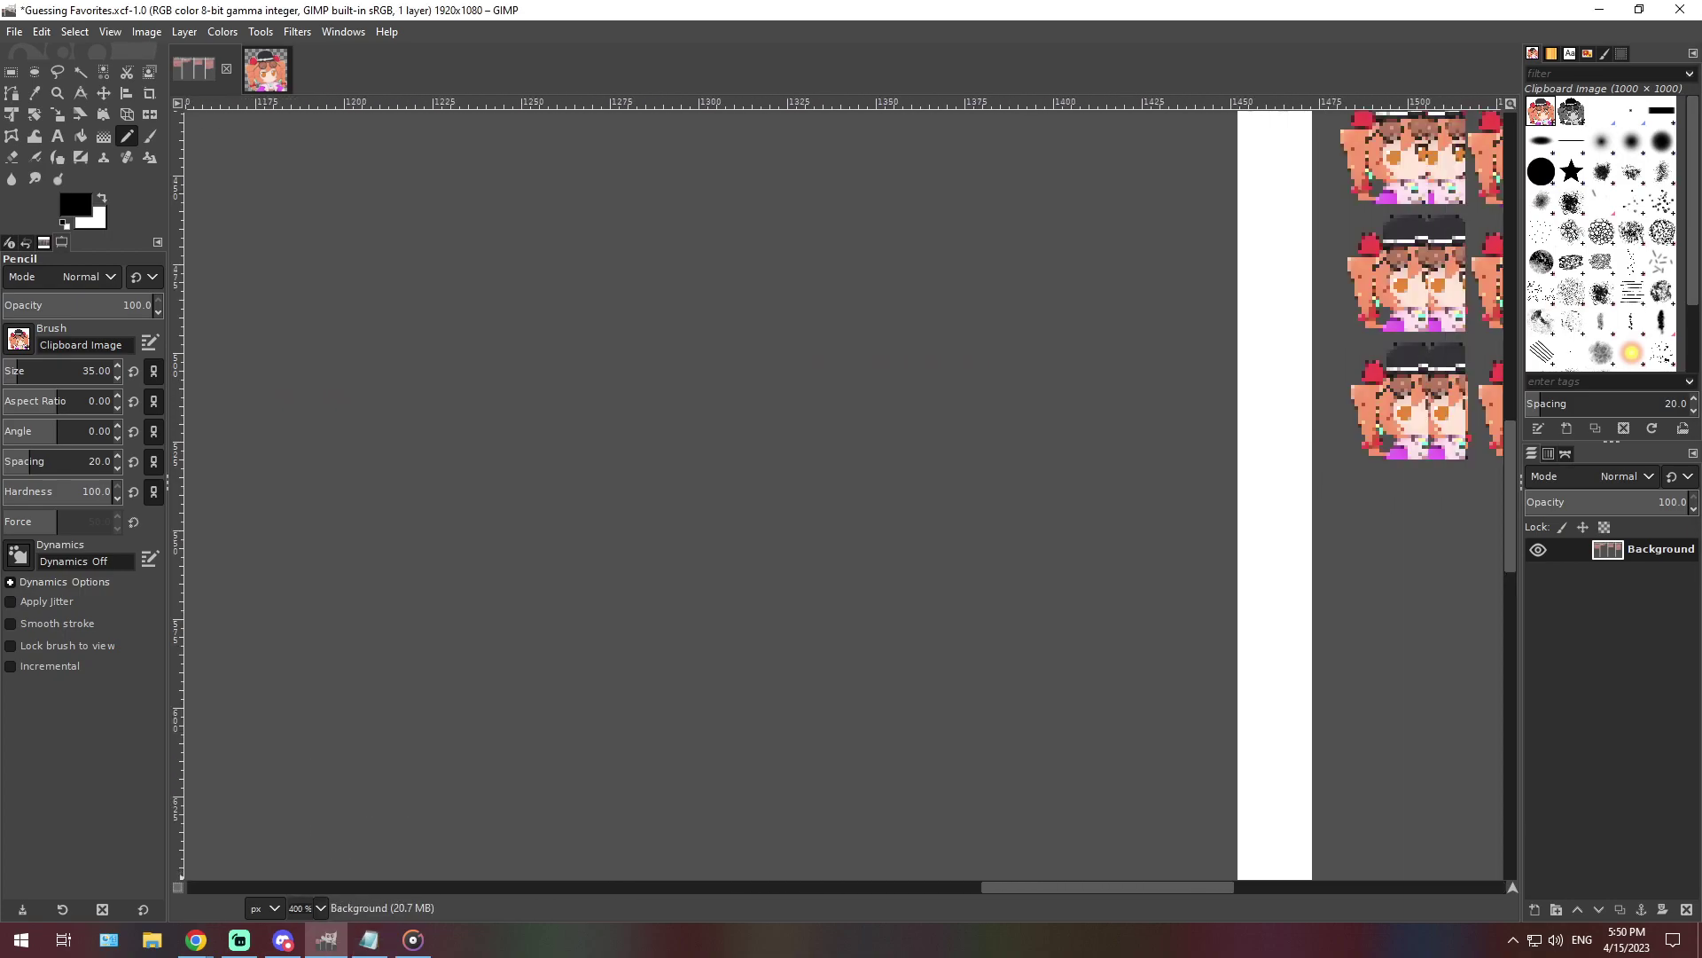
scroll(842, 488, "right", 5)
scroll(1122, 723, "up", 4)
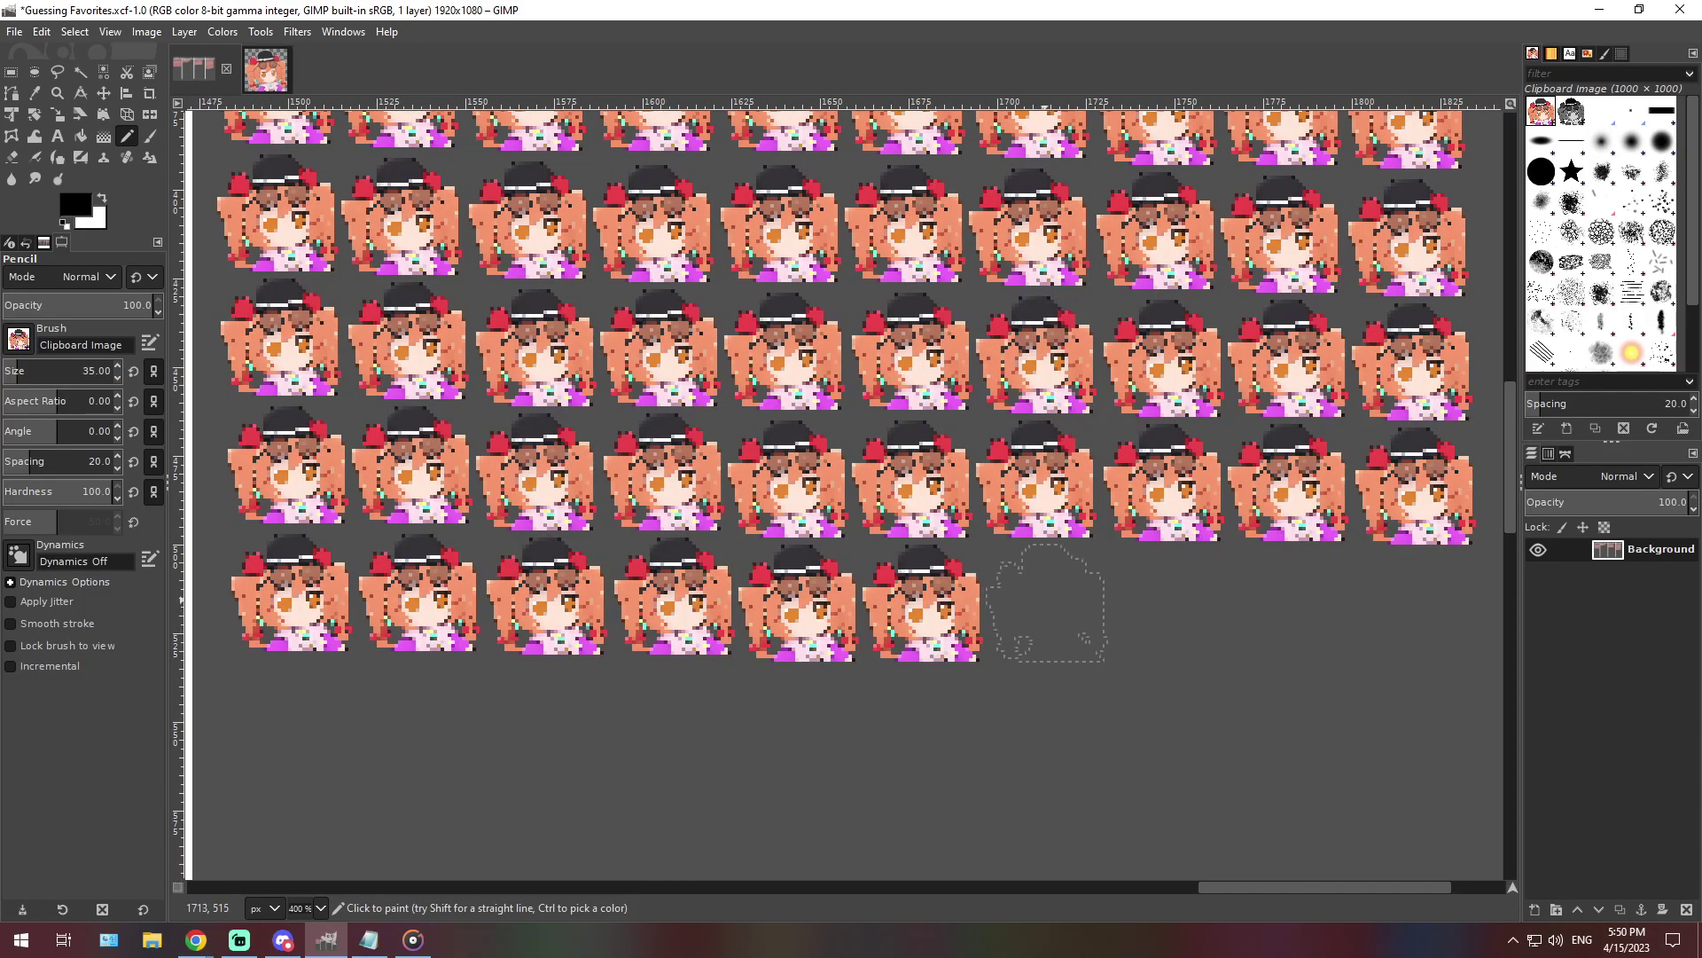
left_click(1046, 604)
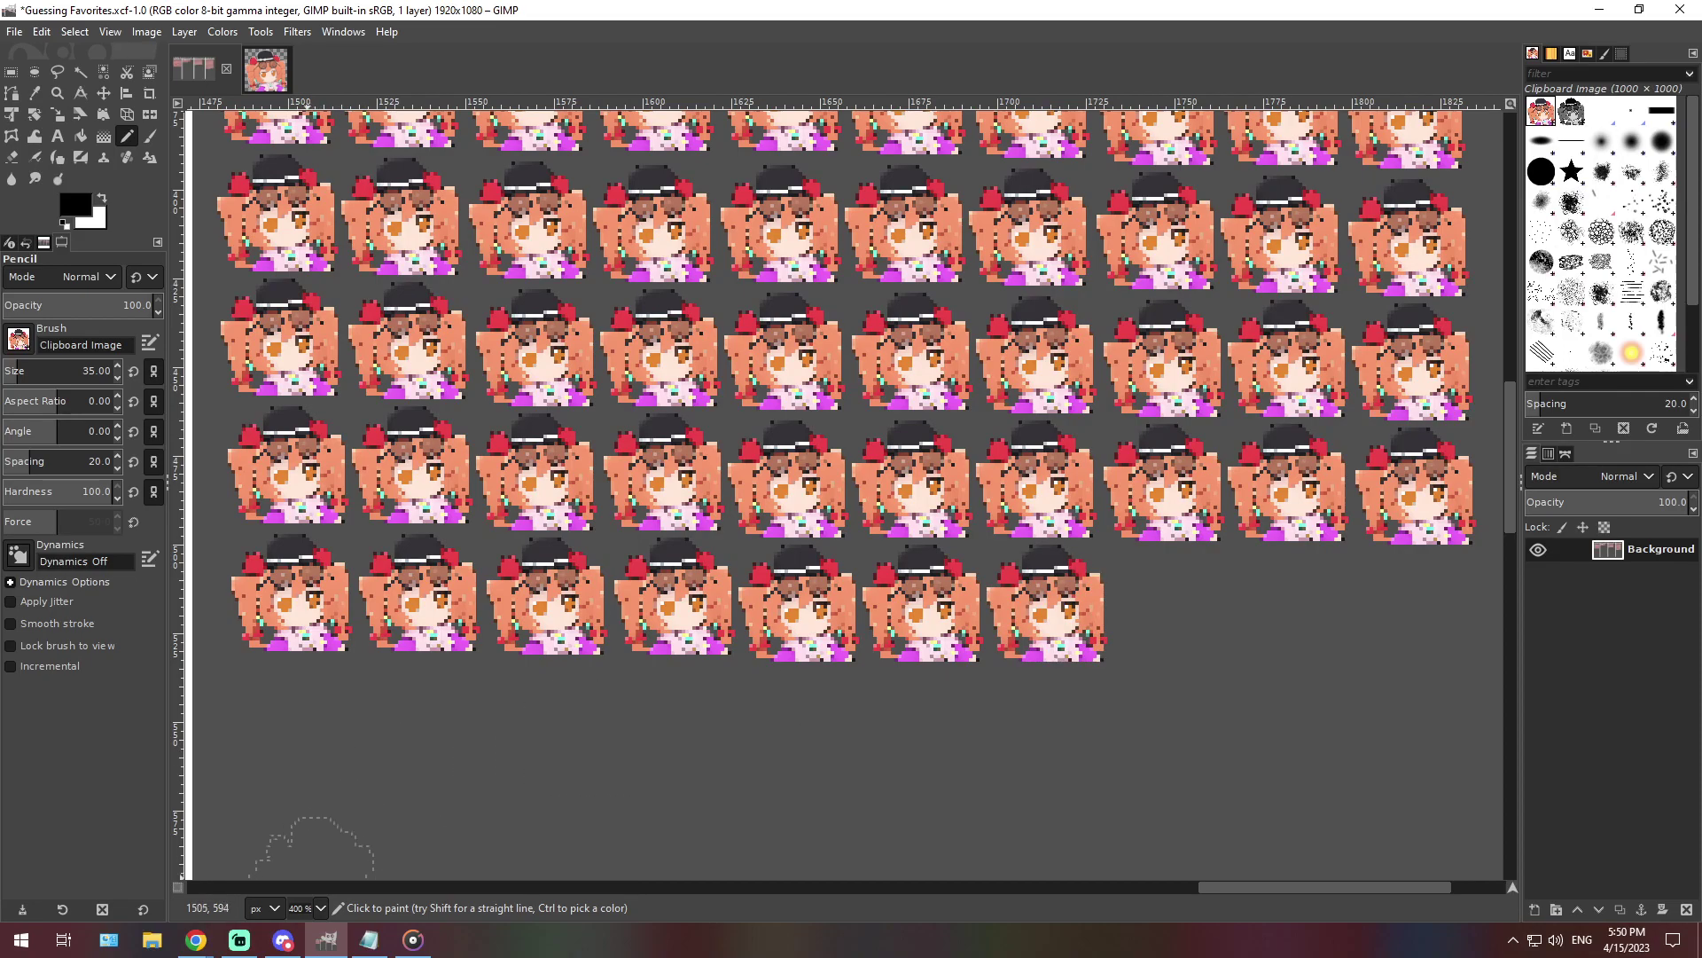
left_click(320, 907)
left_click(299, 824)
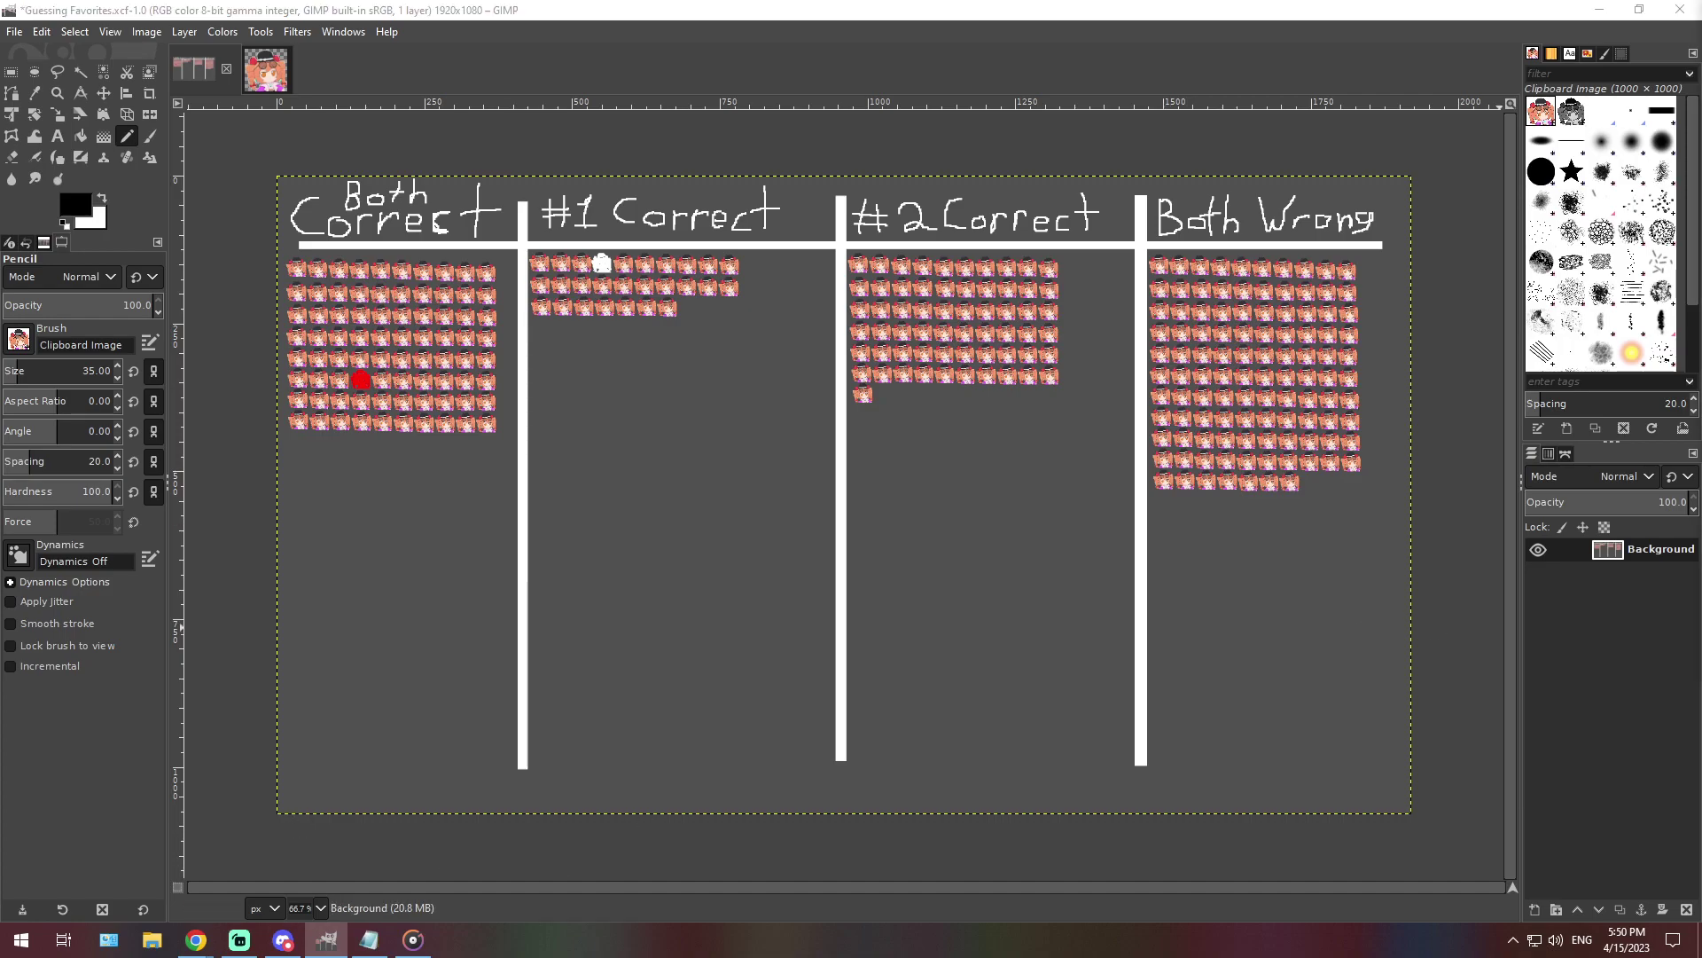
Replace the Notepad text with the description beginning "The favorite may have met the second during her work towards her master's plan"
key("alt+Tab")
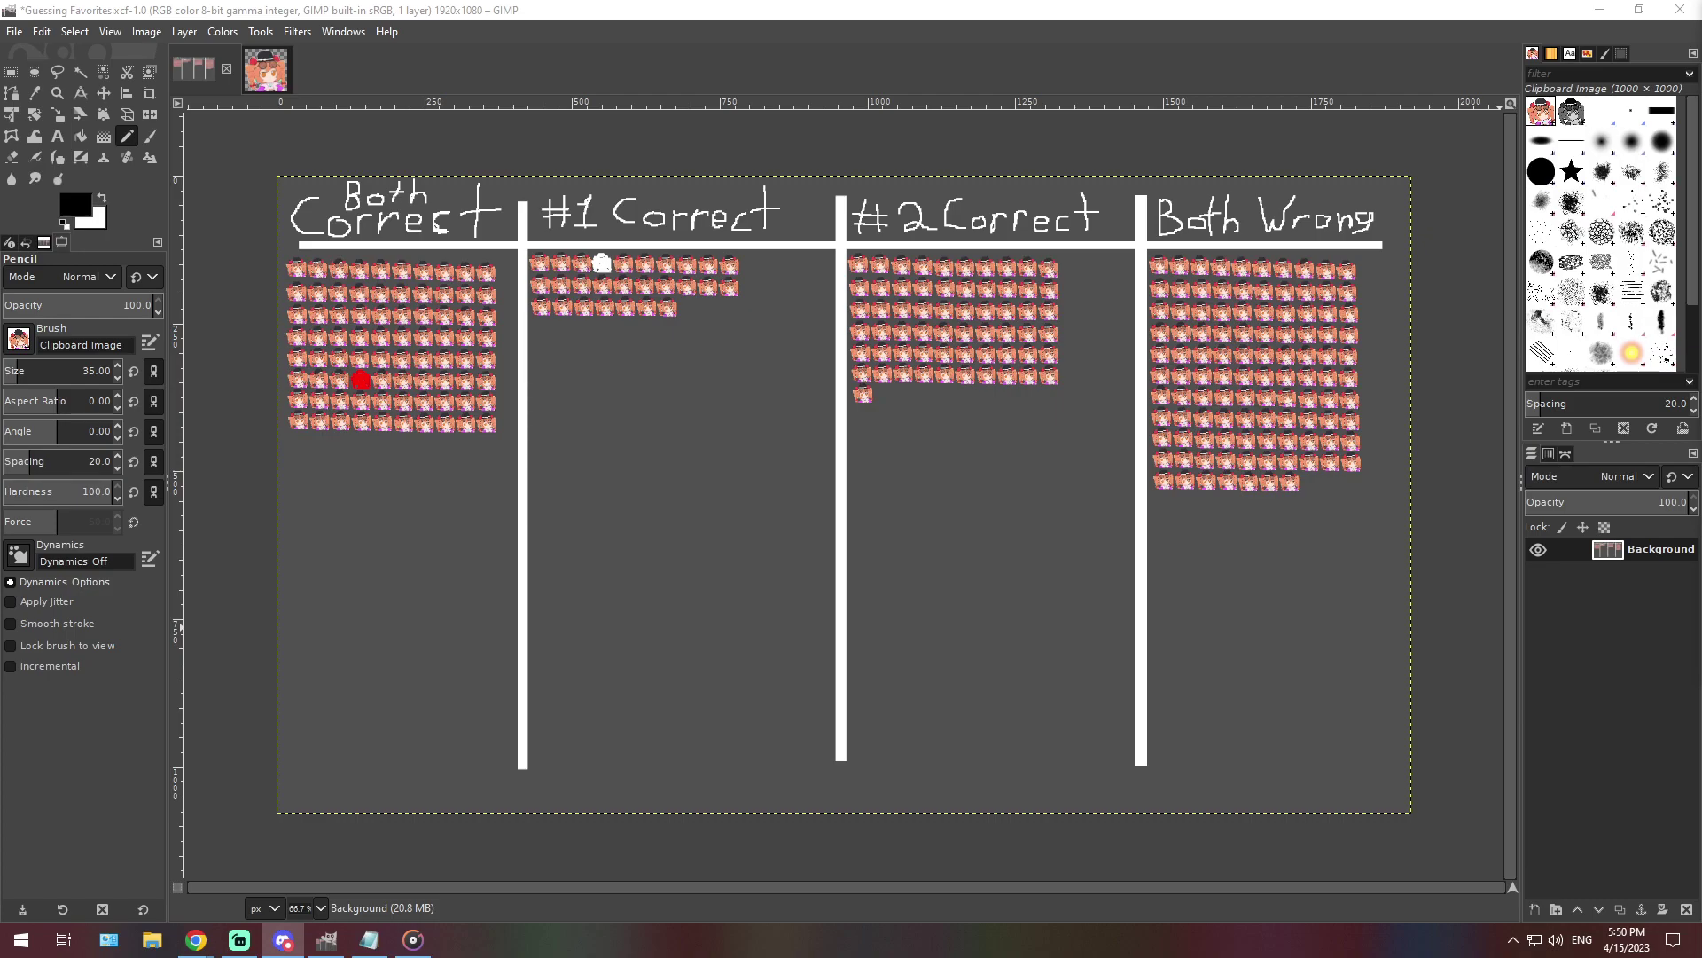
left_click(368, 940)
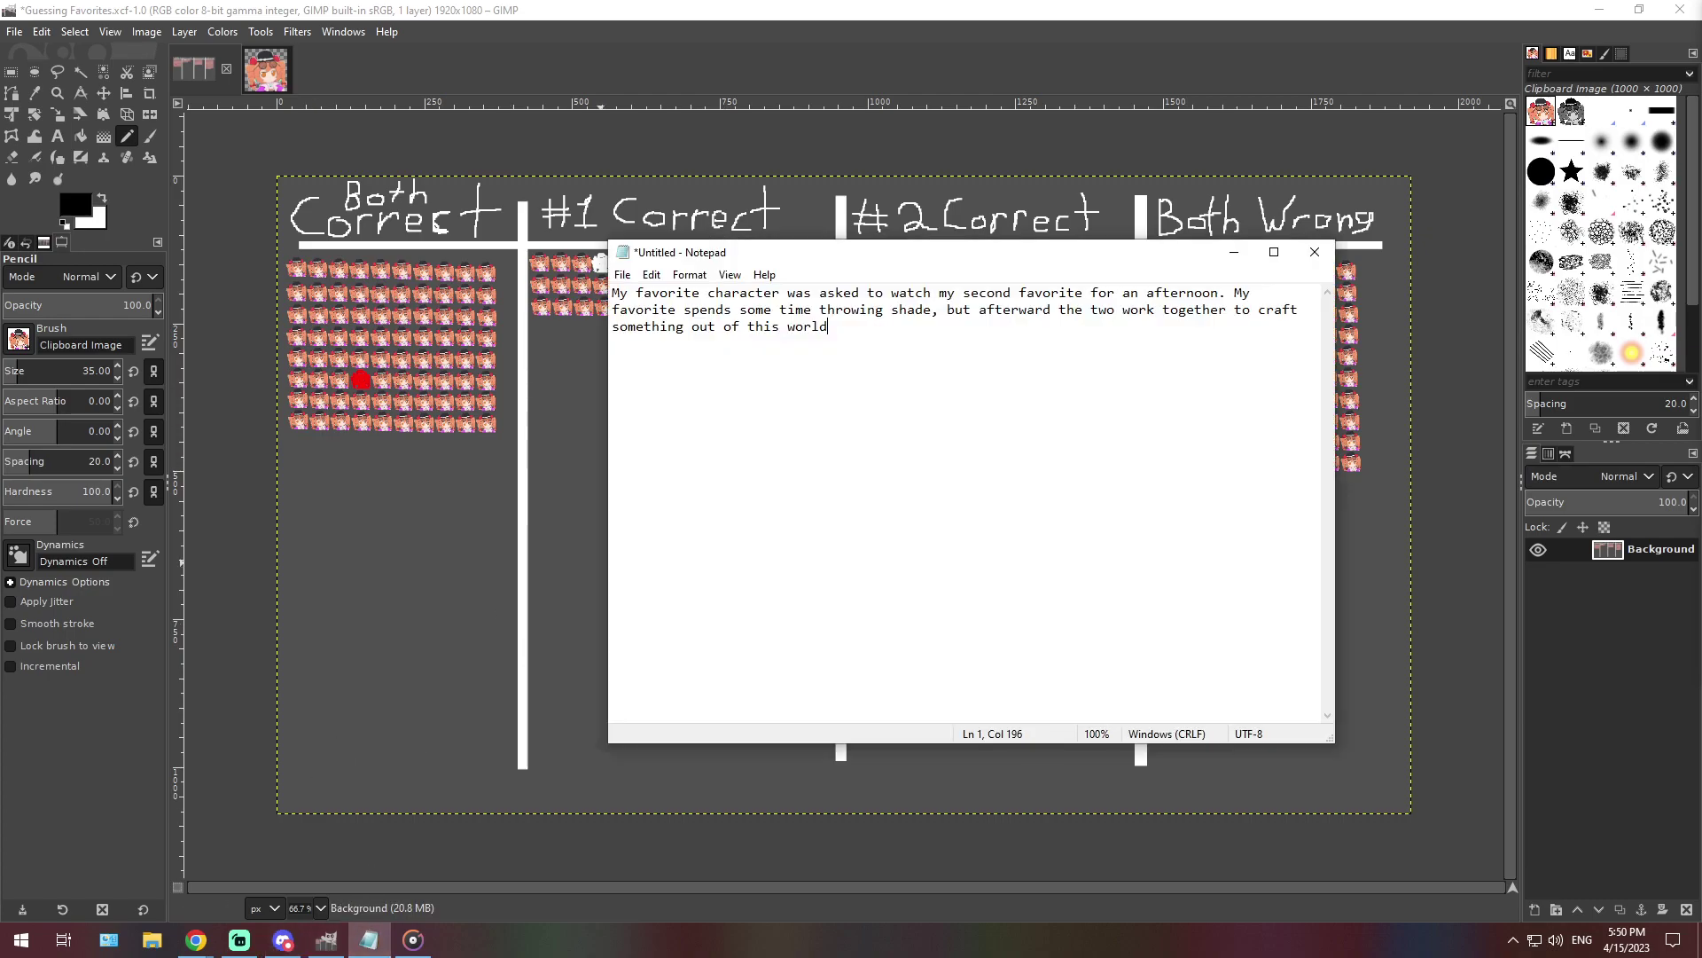
key("ctrl+shift+Left")
key("ctrl+a")
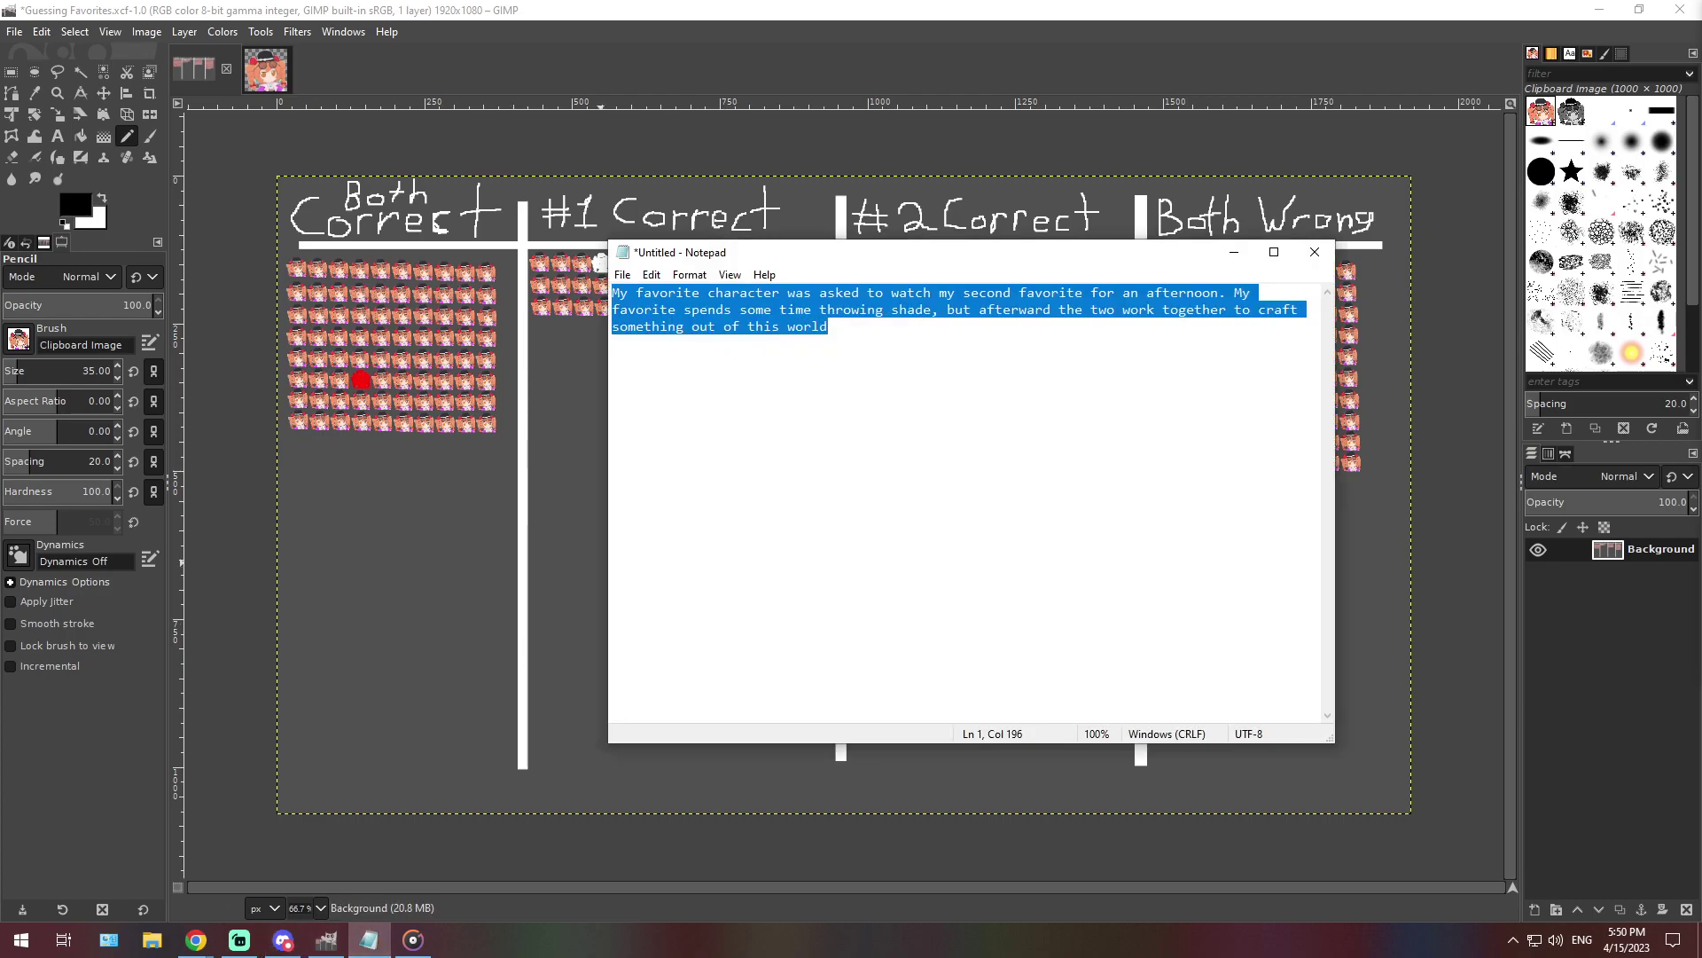
type("The favorite may have met the second during her work towards her master's plan. Perhaps the second may have recognize the favorite's work towards prolonging her season, setting the favorite apart from other humans she may have met")
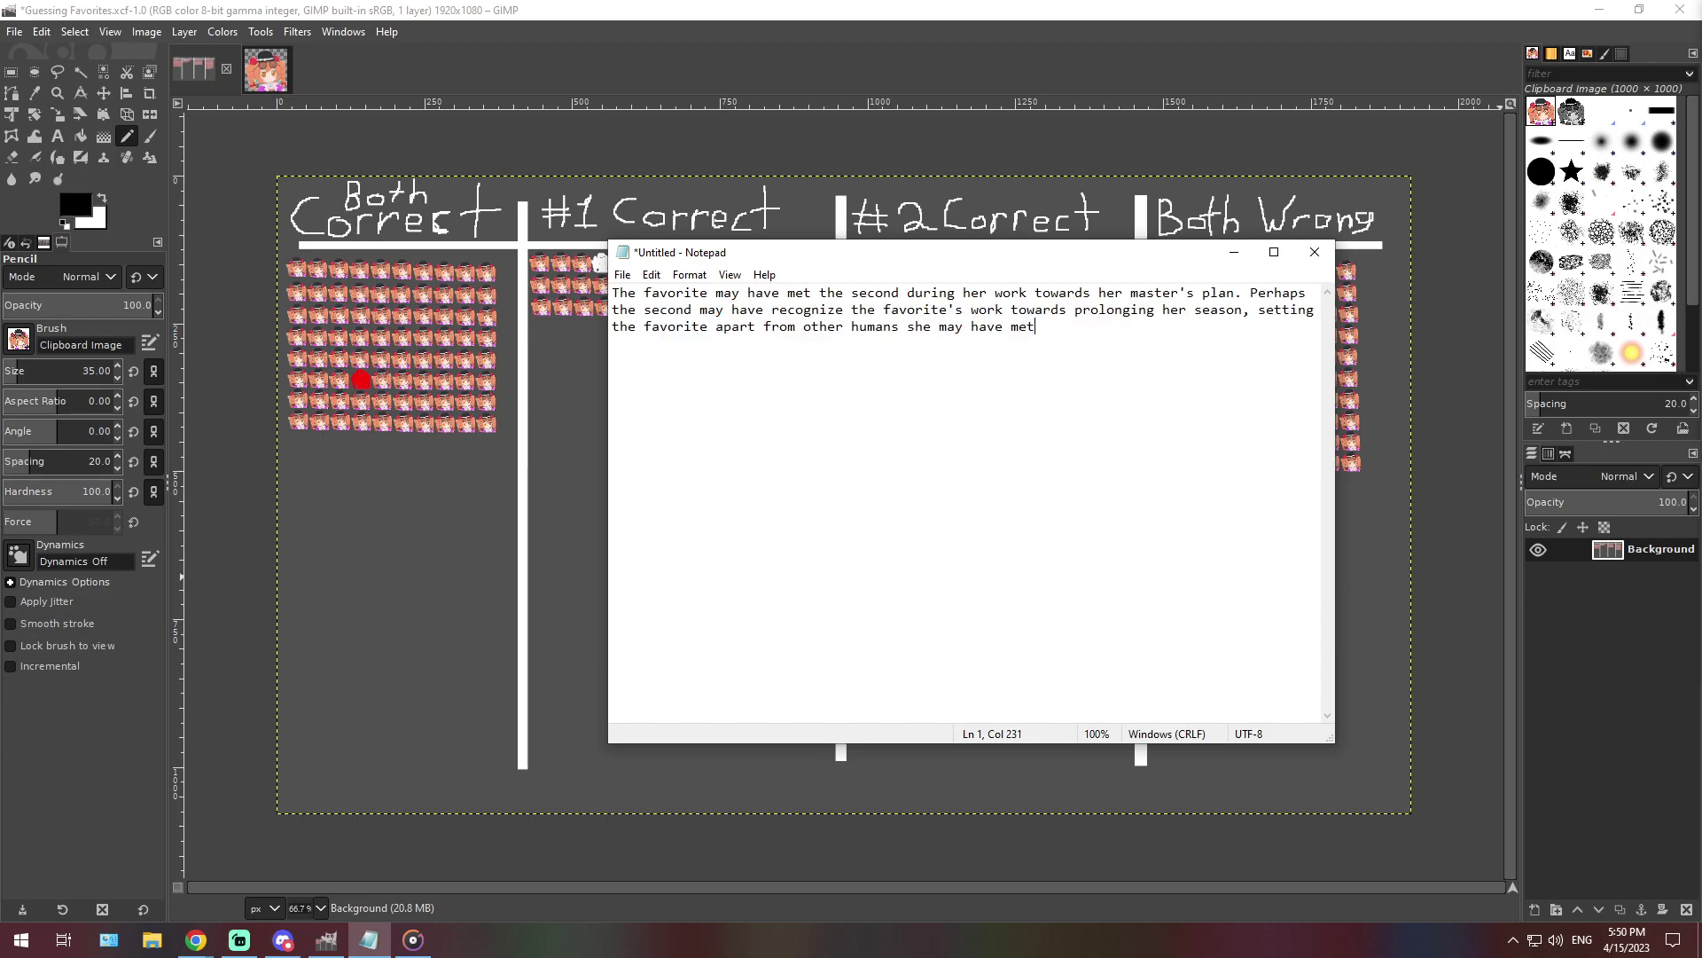
In GIMP, stamp the eighth portrait in the third row of the #1 Correct column and return to the whole-chart view
left_click(599, 262)
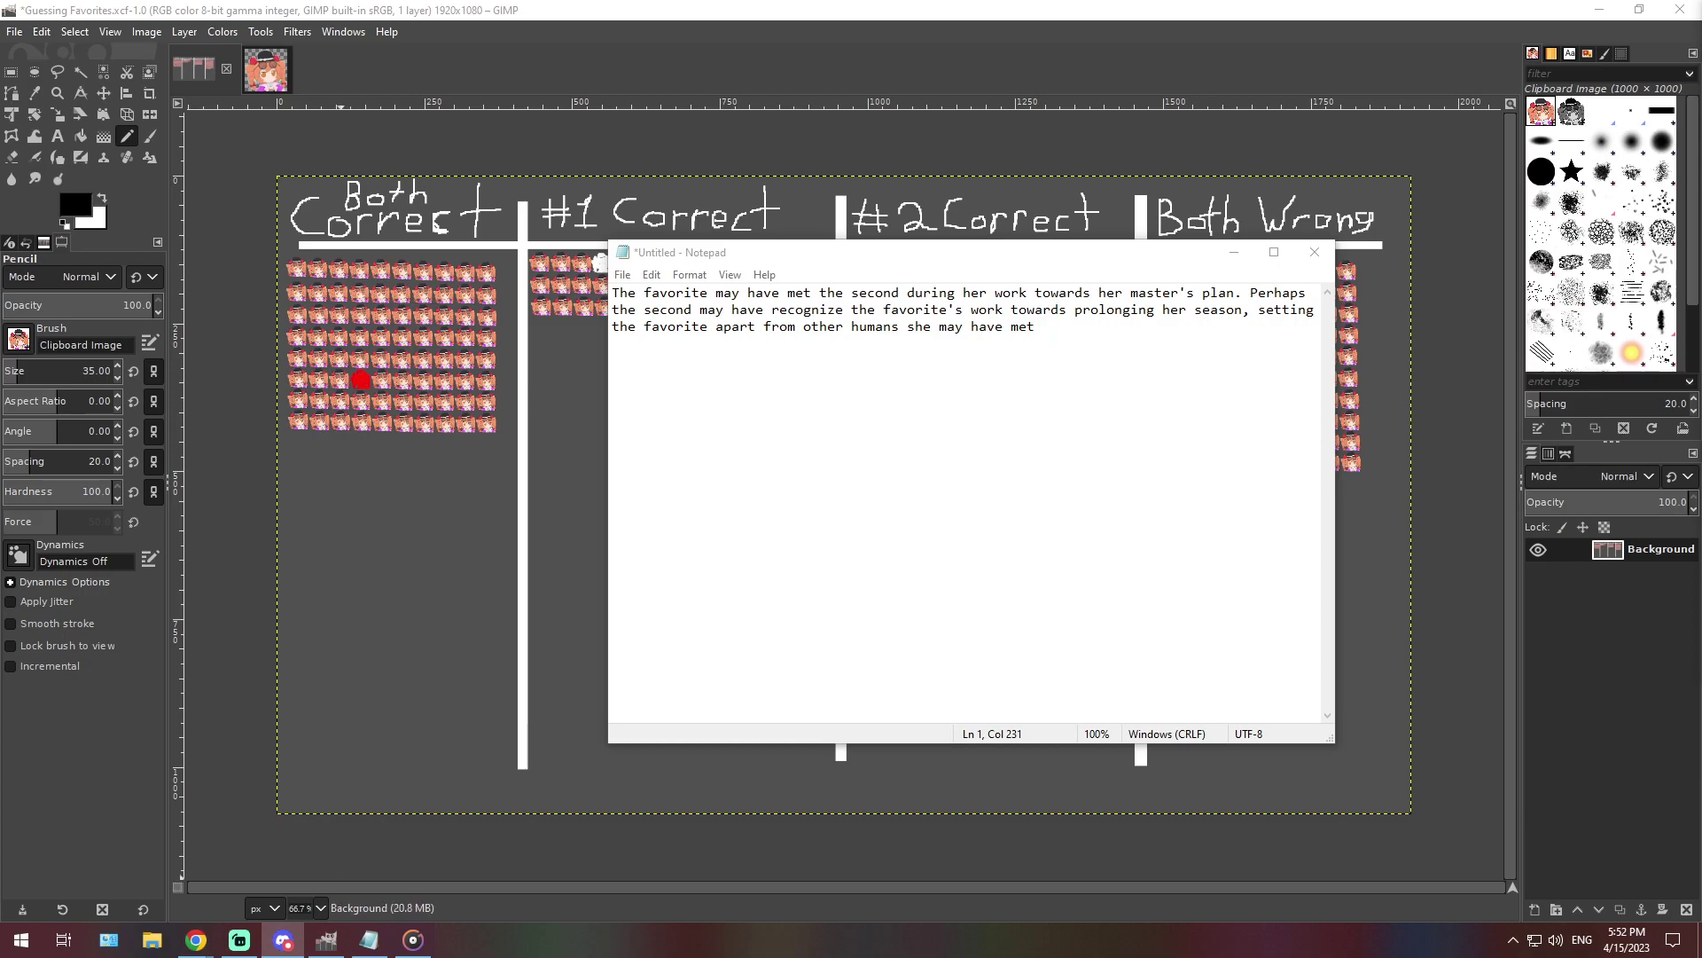
left_click(321, 908)
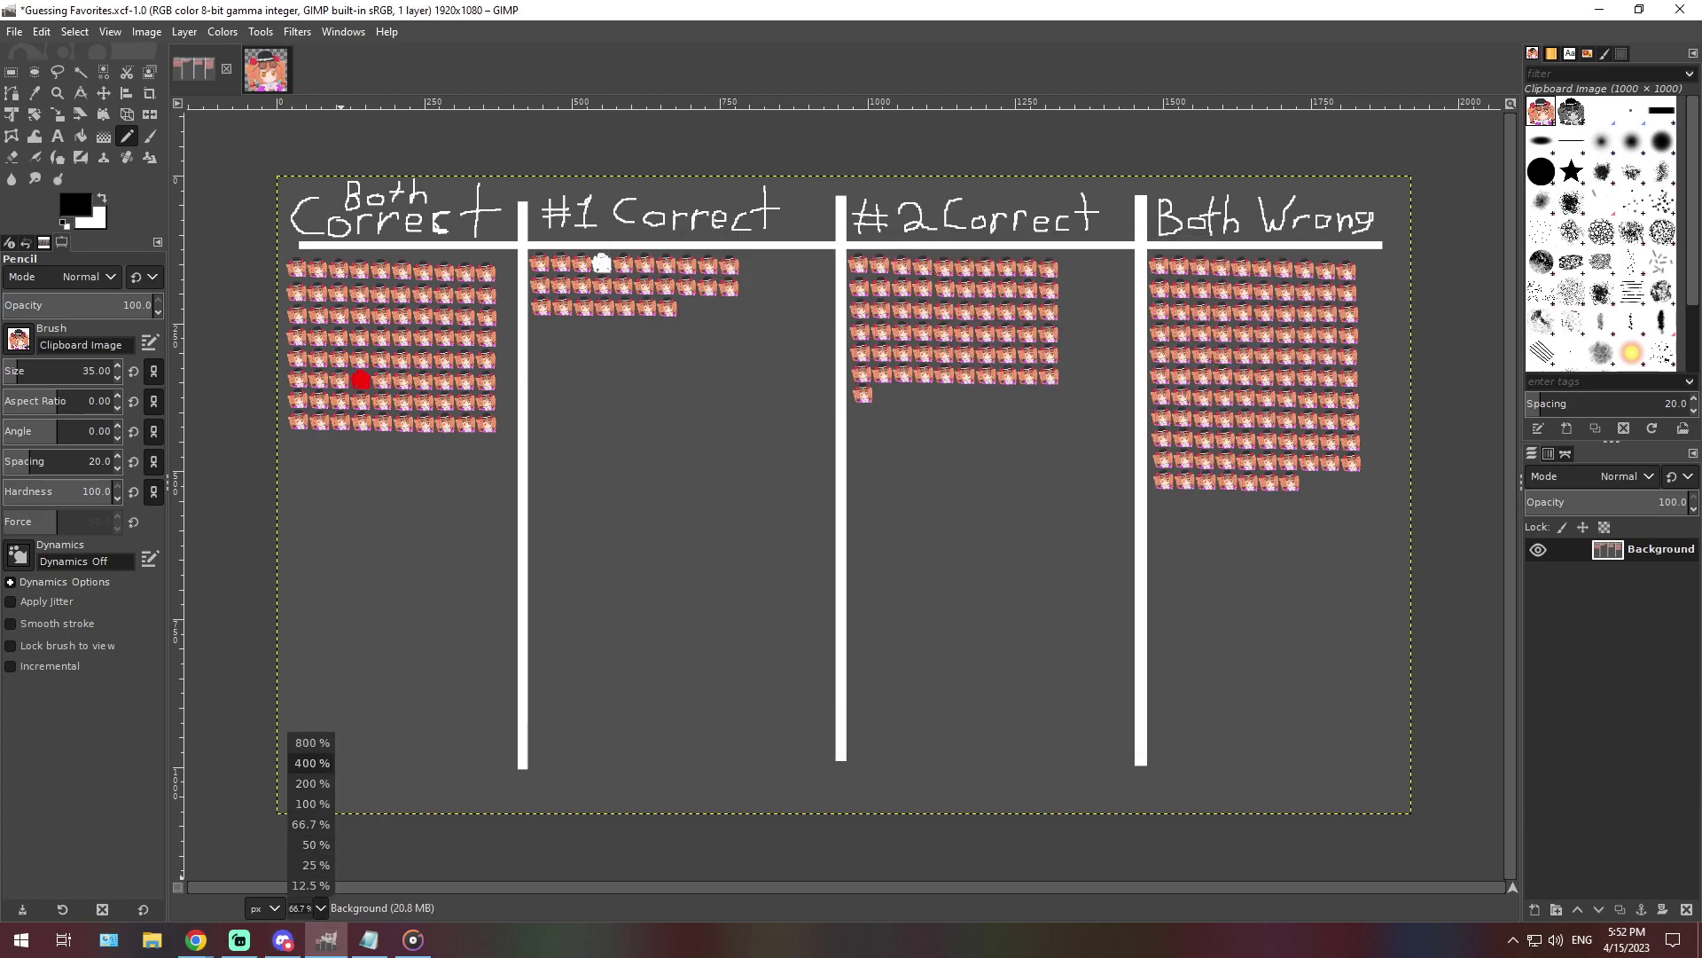
left_click(310, 763)
scroll(842, 497, "left", 10)
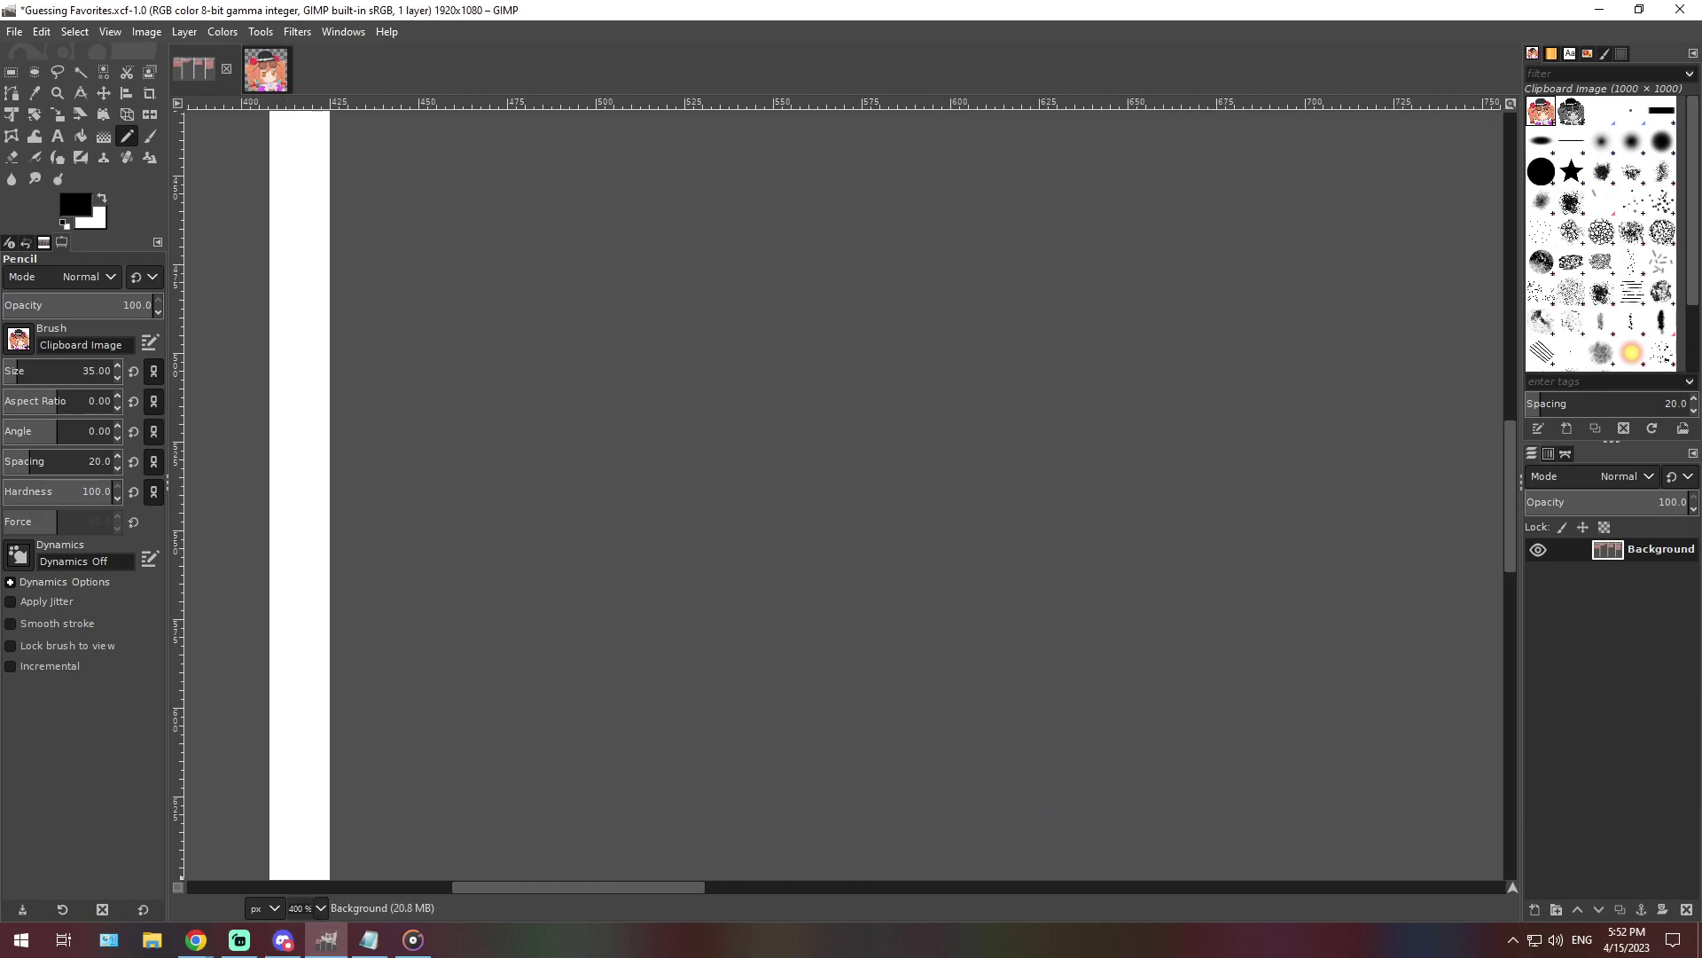
scroll(842, 497, "left", 1)
scroll(570, 815, "up", 10)
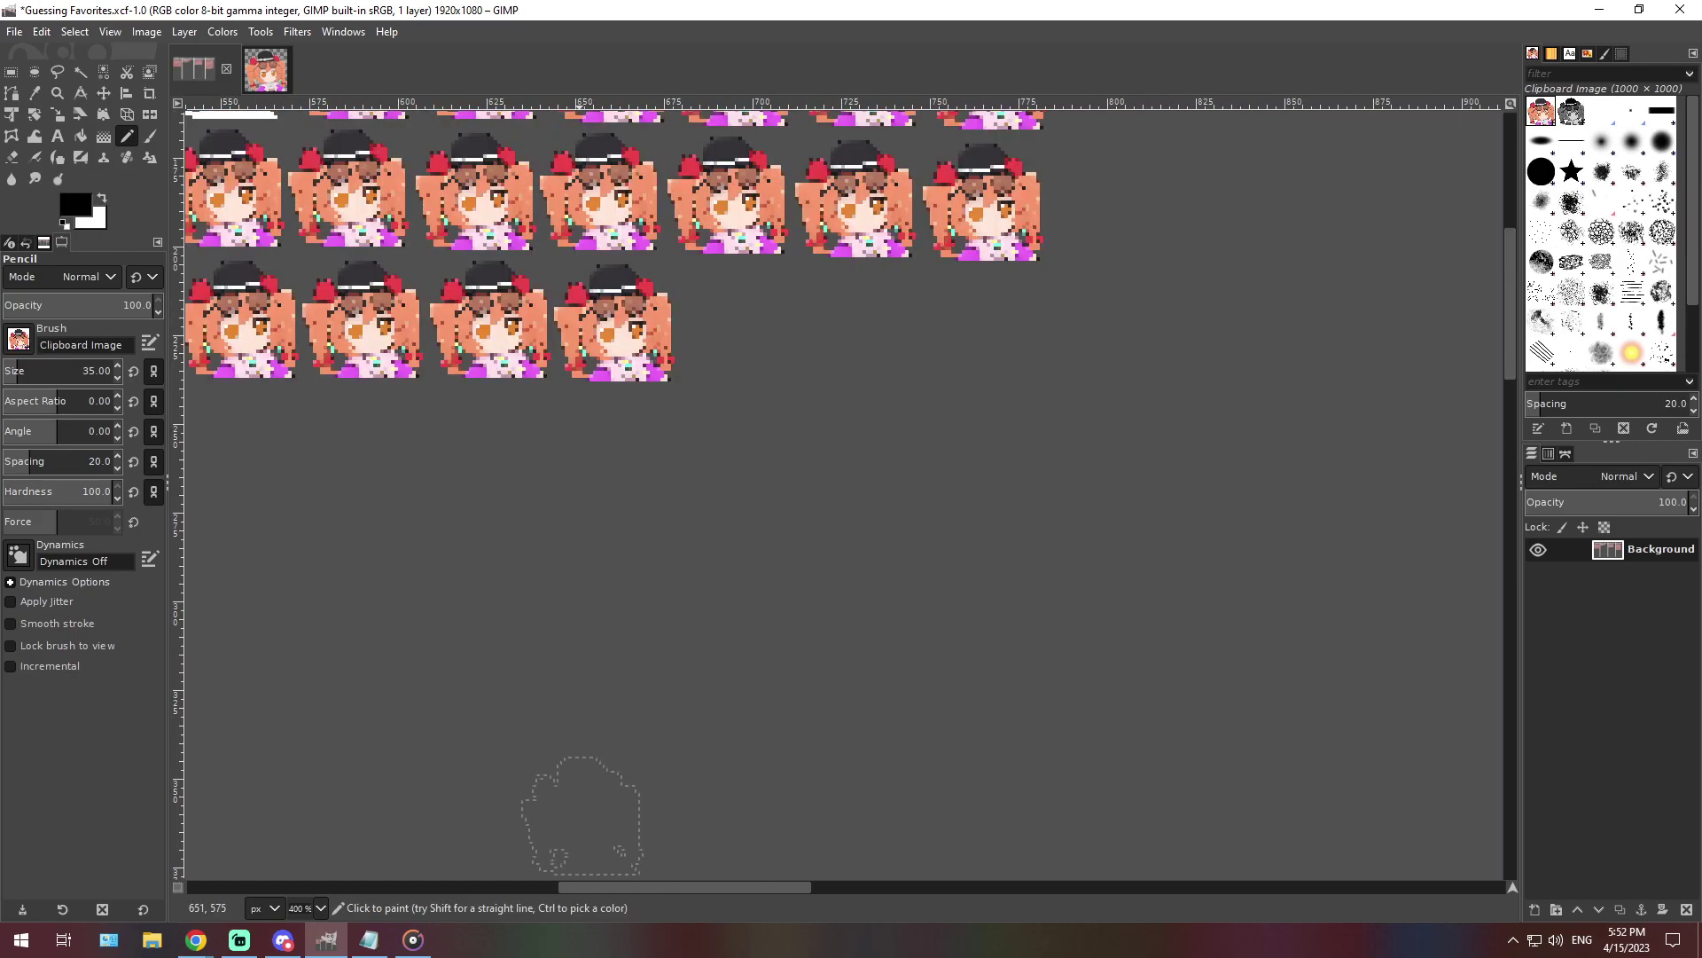
scroll(570, 816, "down", 2)
scroll(873, 705, "left", 6)
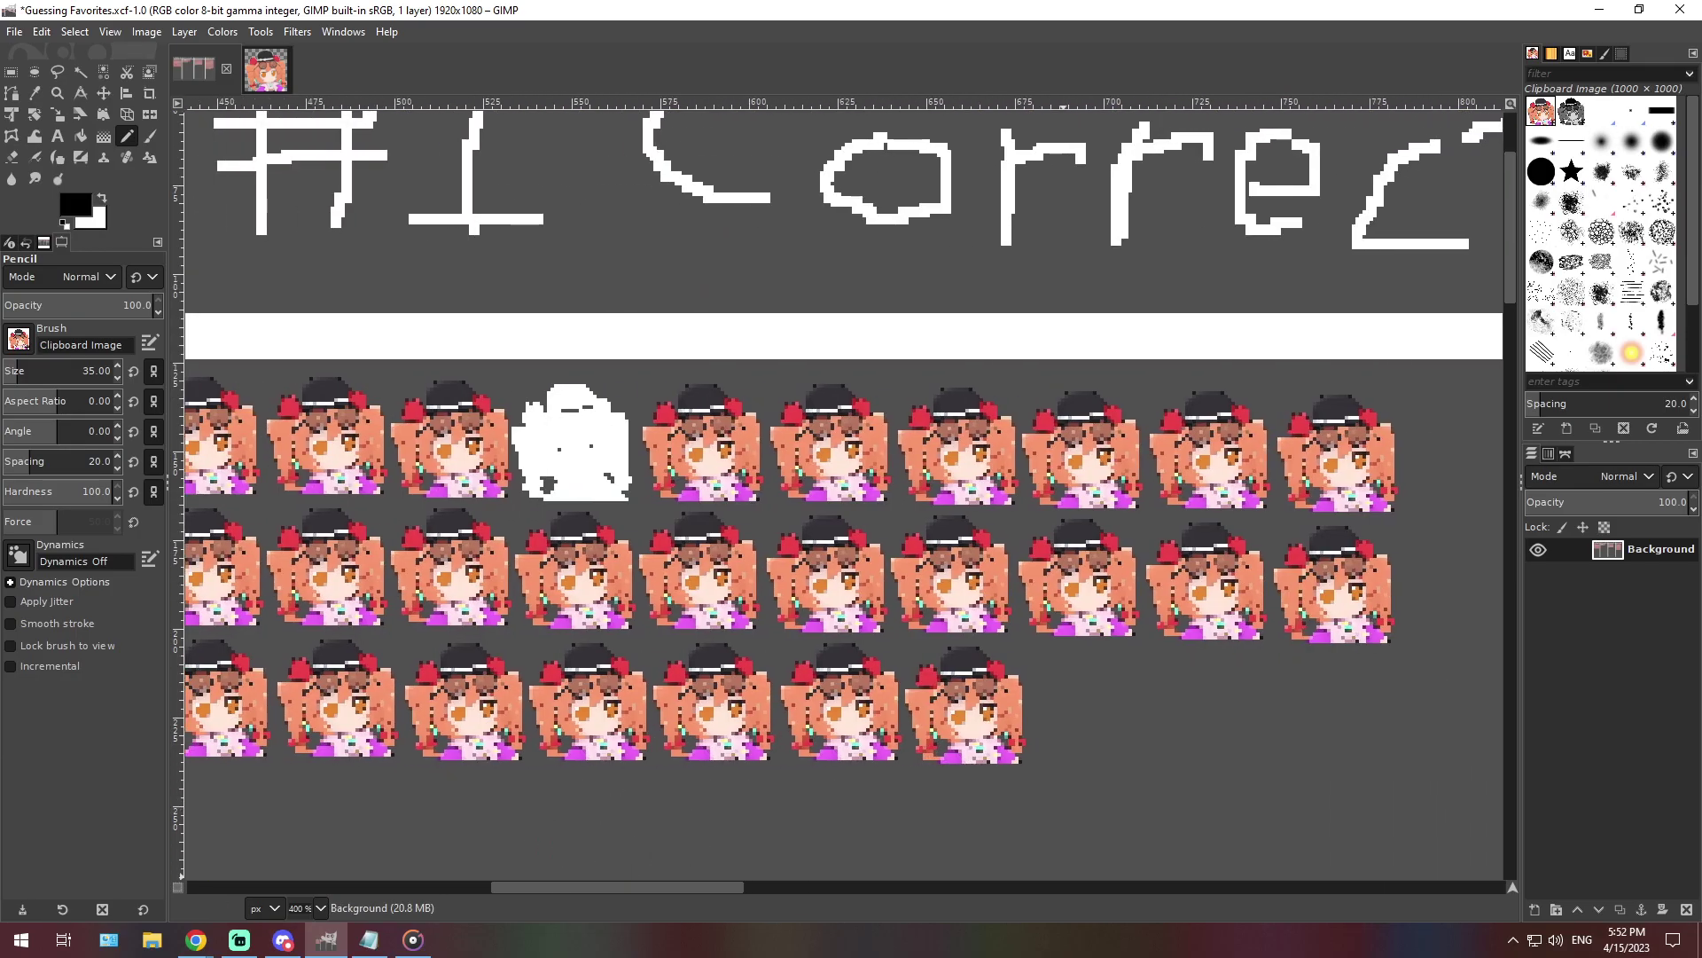
scroll(873, 705, "right", 4)
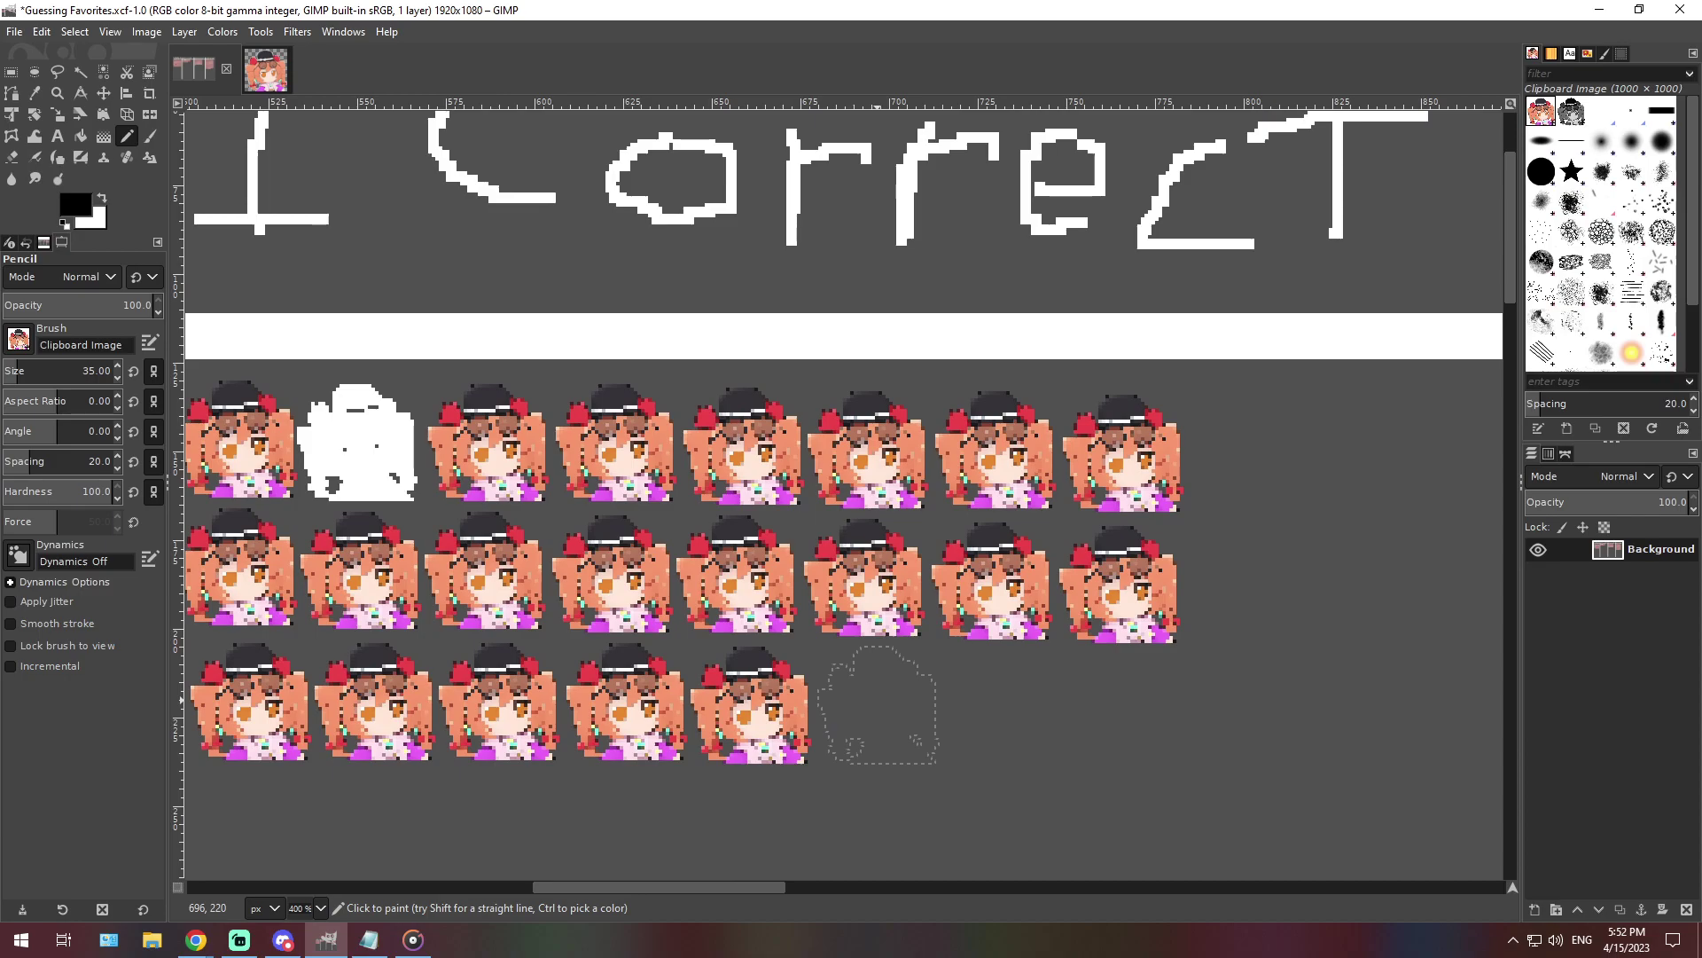
left_click(878, 704)
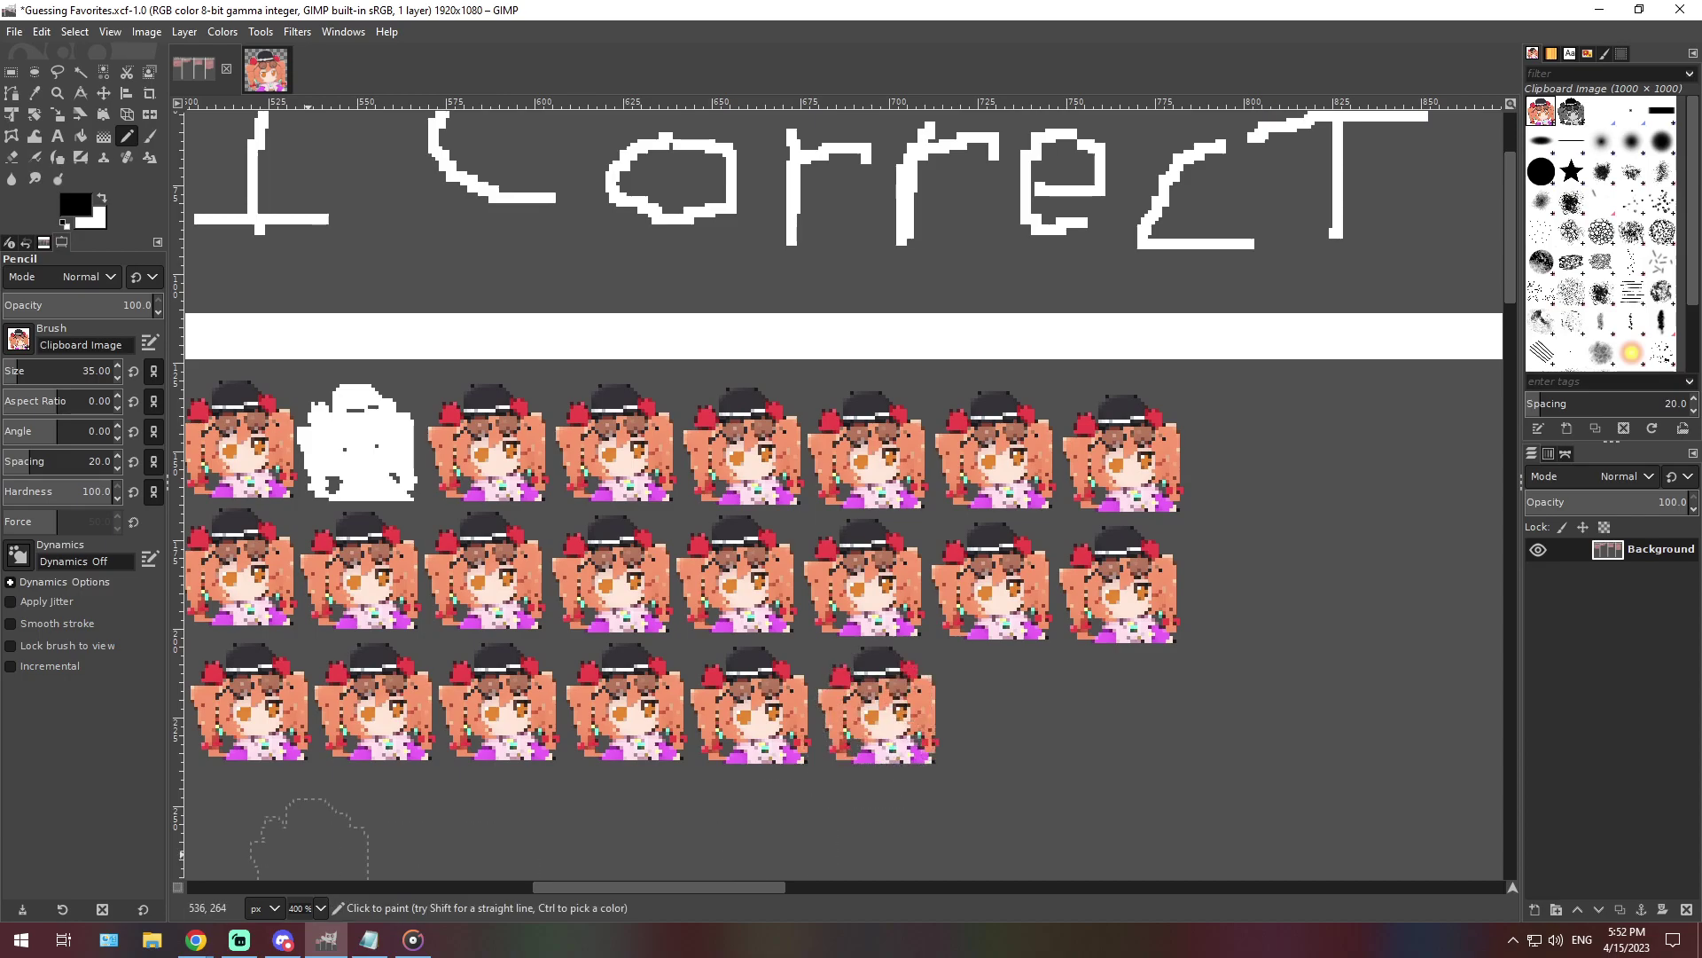
left_click(320, 908)
left_click(310, 824)
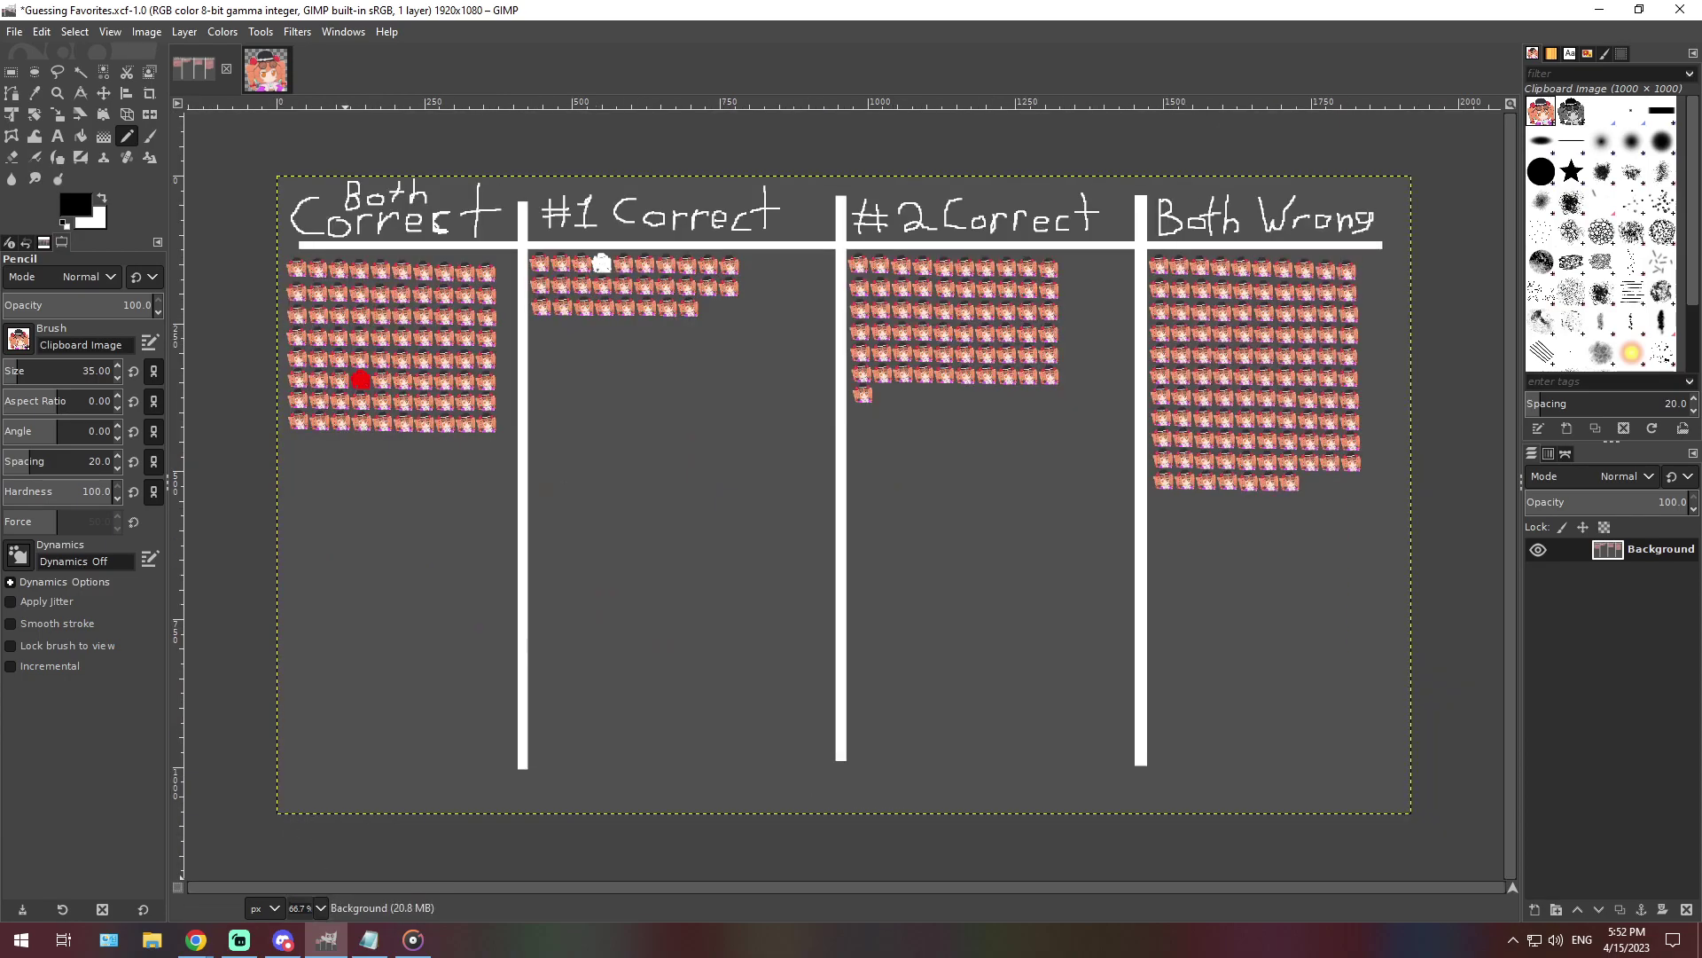
Replace the Notepad text with the description beginning "If they both meet again they might bicker back and forth about work or life & death"
left_click(369, 940)
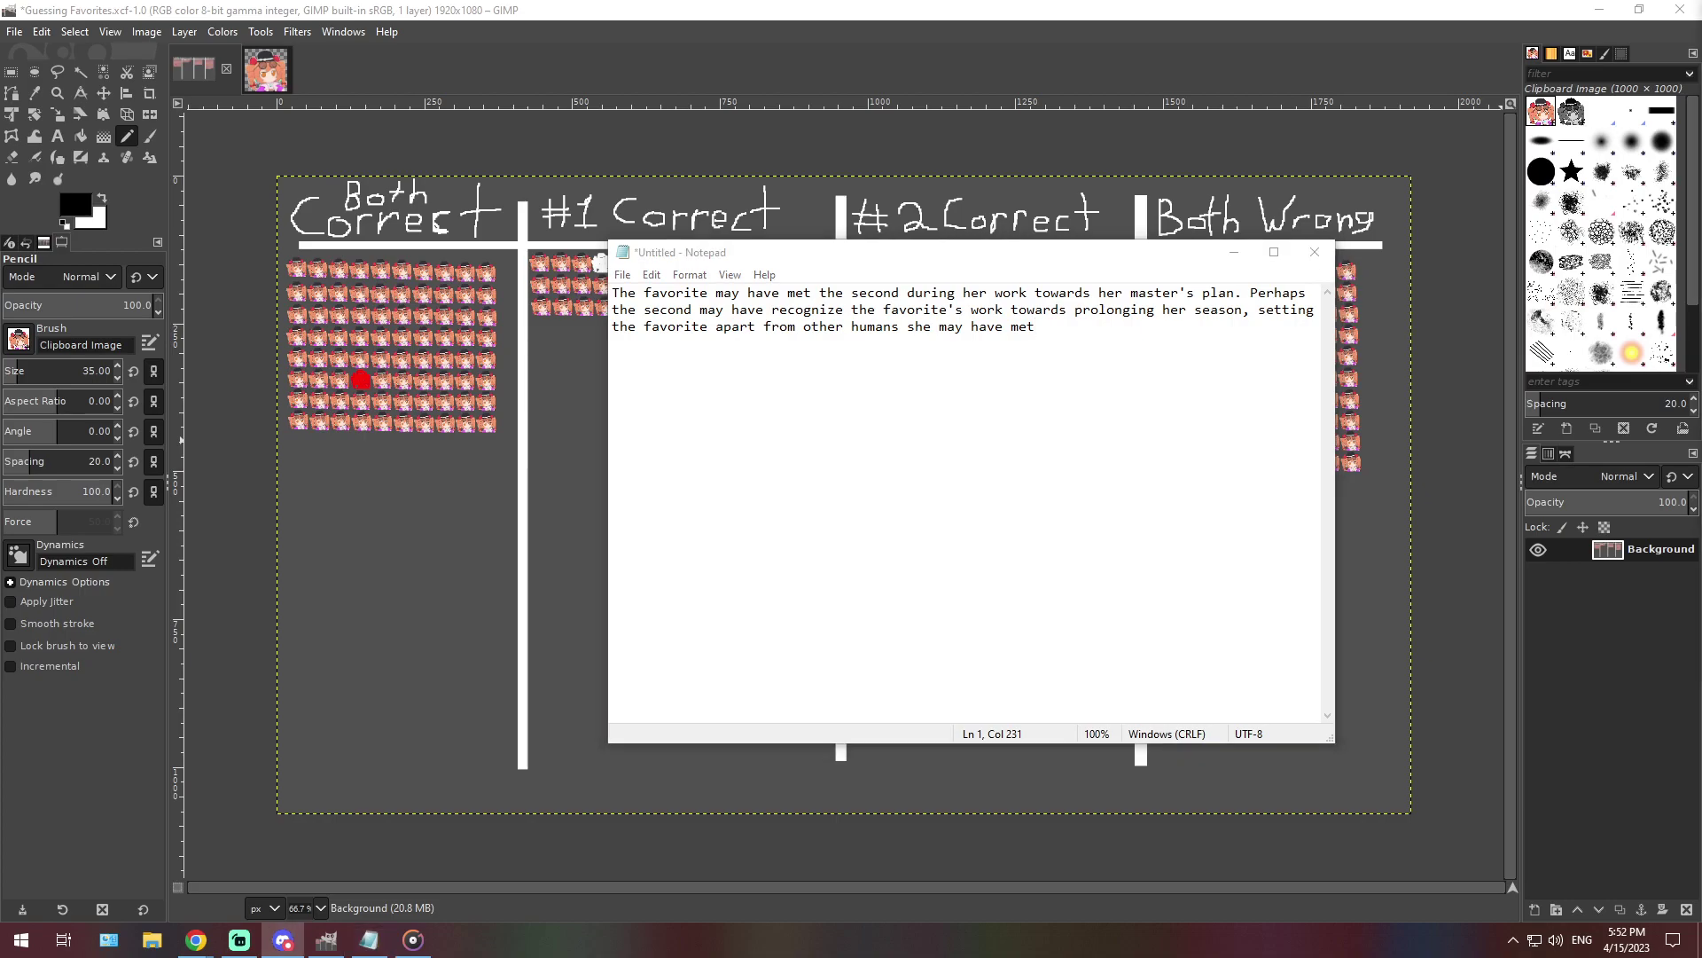
double_click(950, 326)
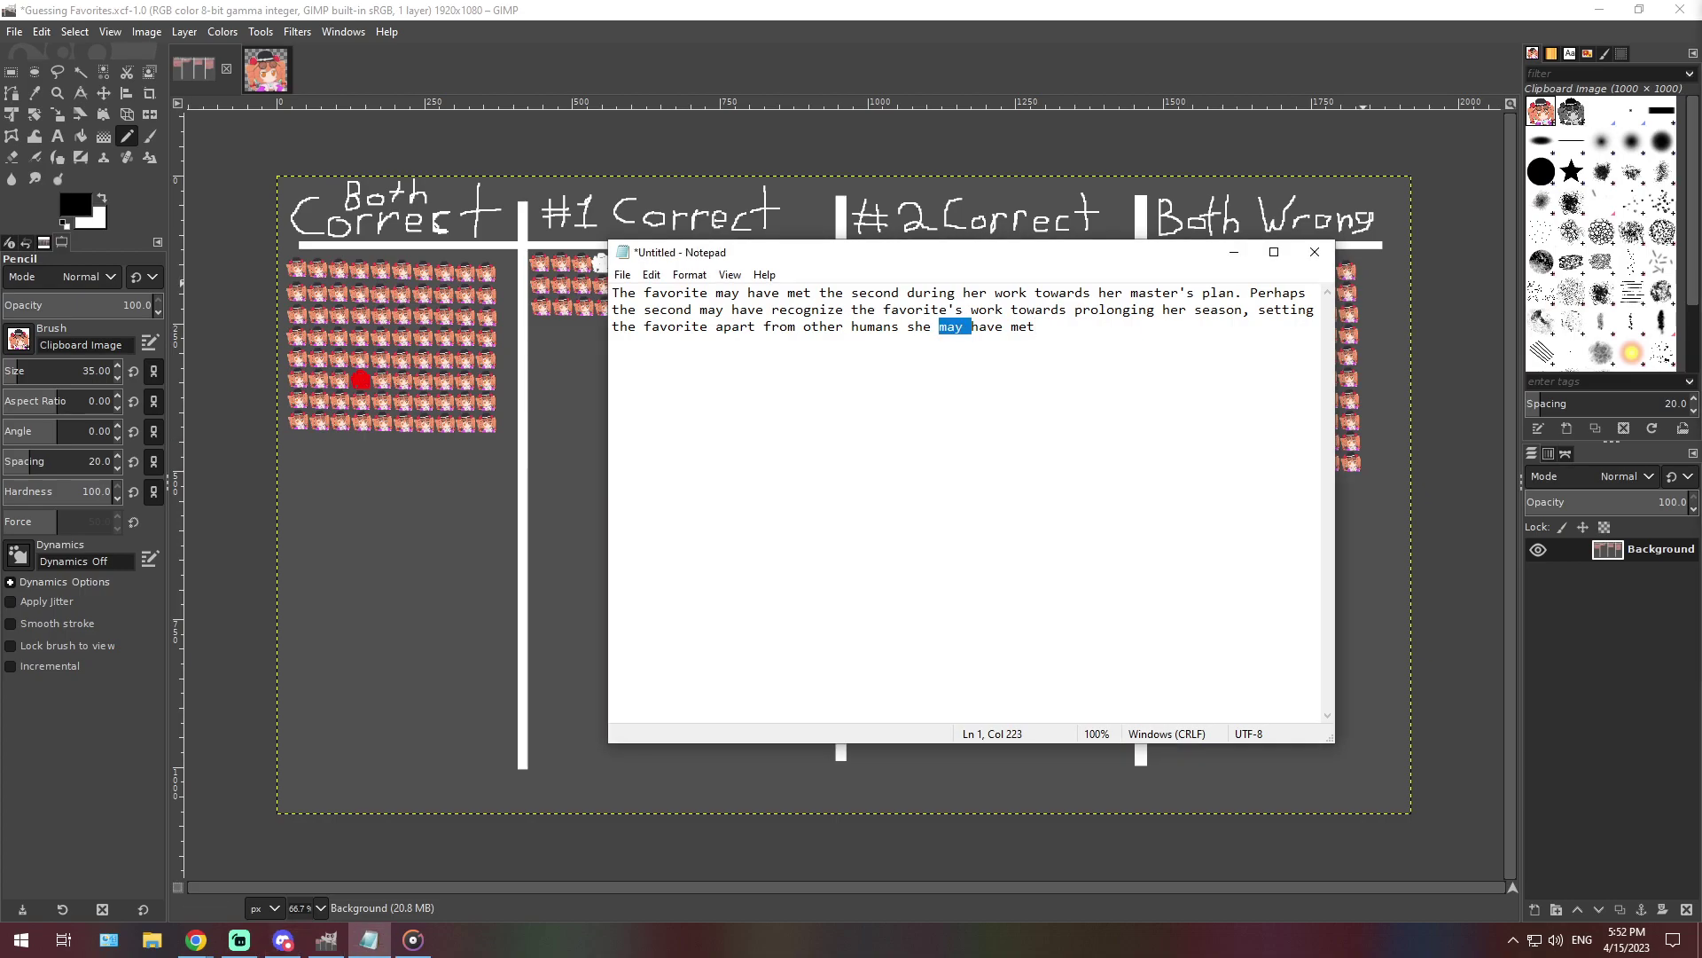
key("ctrl+a")
type("If they both meet again they might bicker back and forth about work or life & death. But maybe this time one of them could be annoyed and be harsh while the other gets longer speeches")
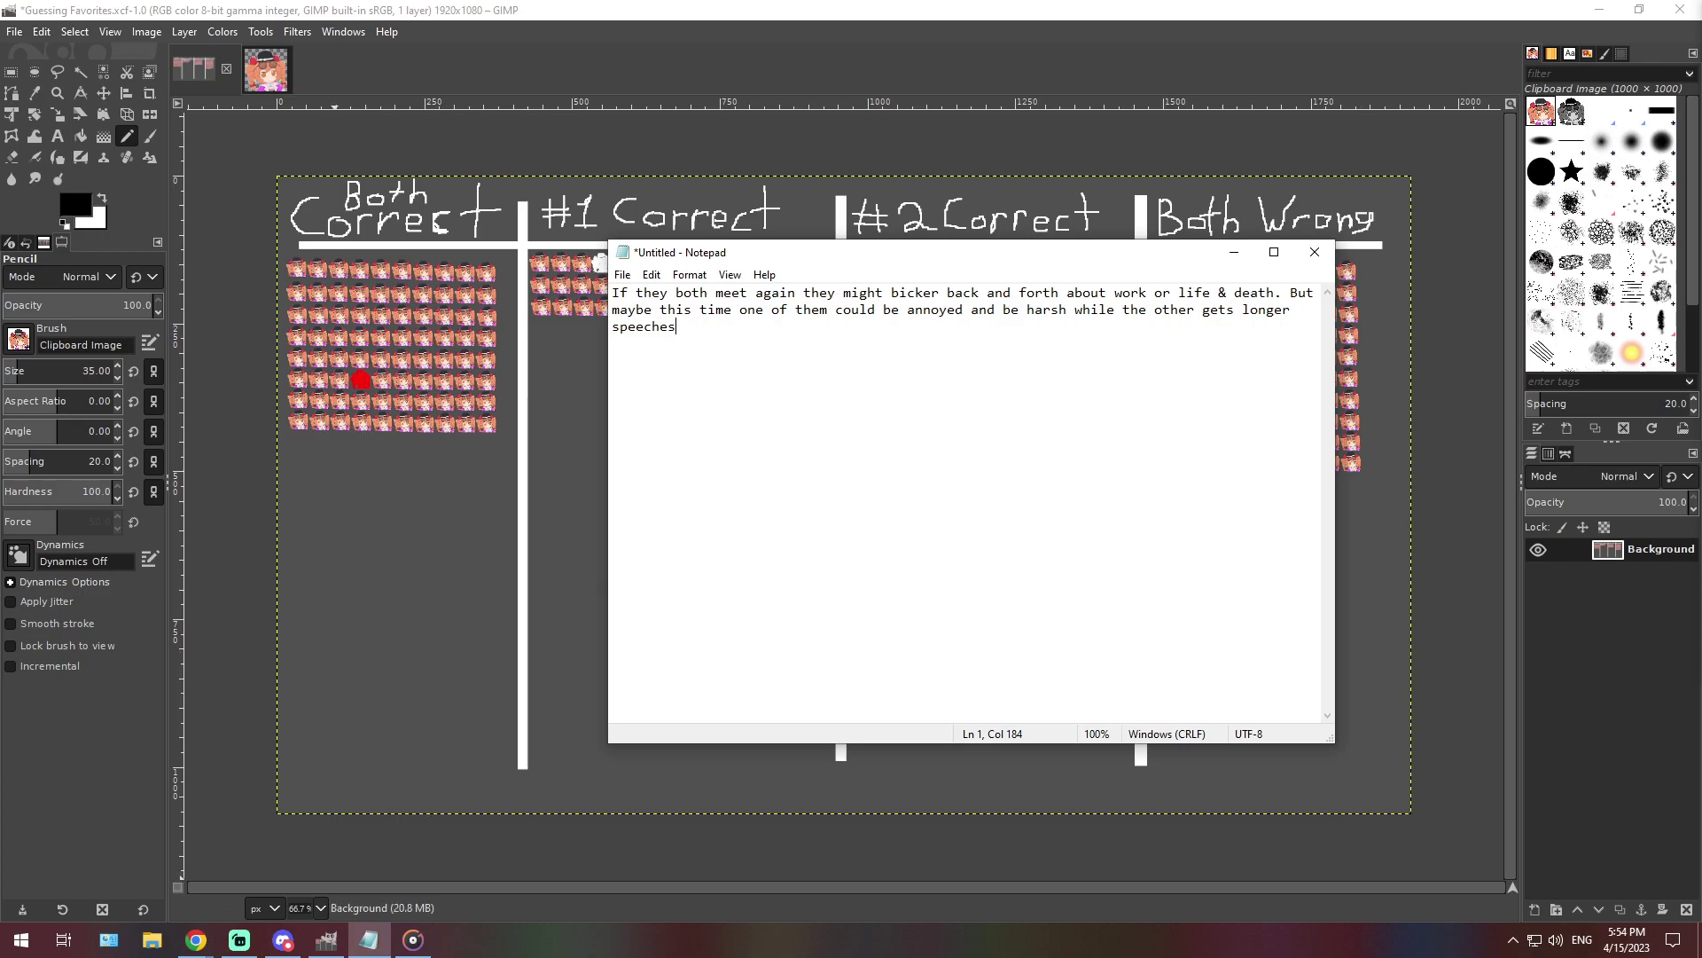
In GIMP, stamp the second portrait in the last row of the #2 Correct column and return to the whole-chart view
left_click(320, 908)
left_click(310, 763)
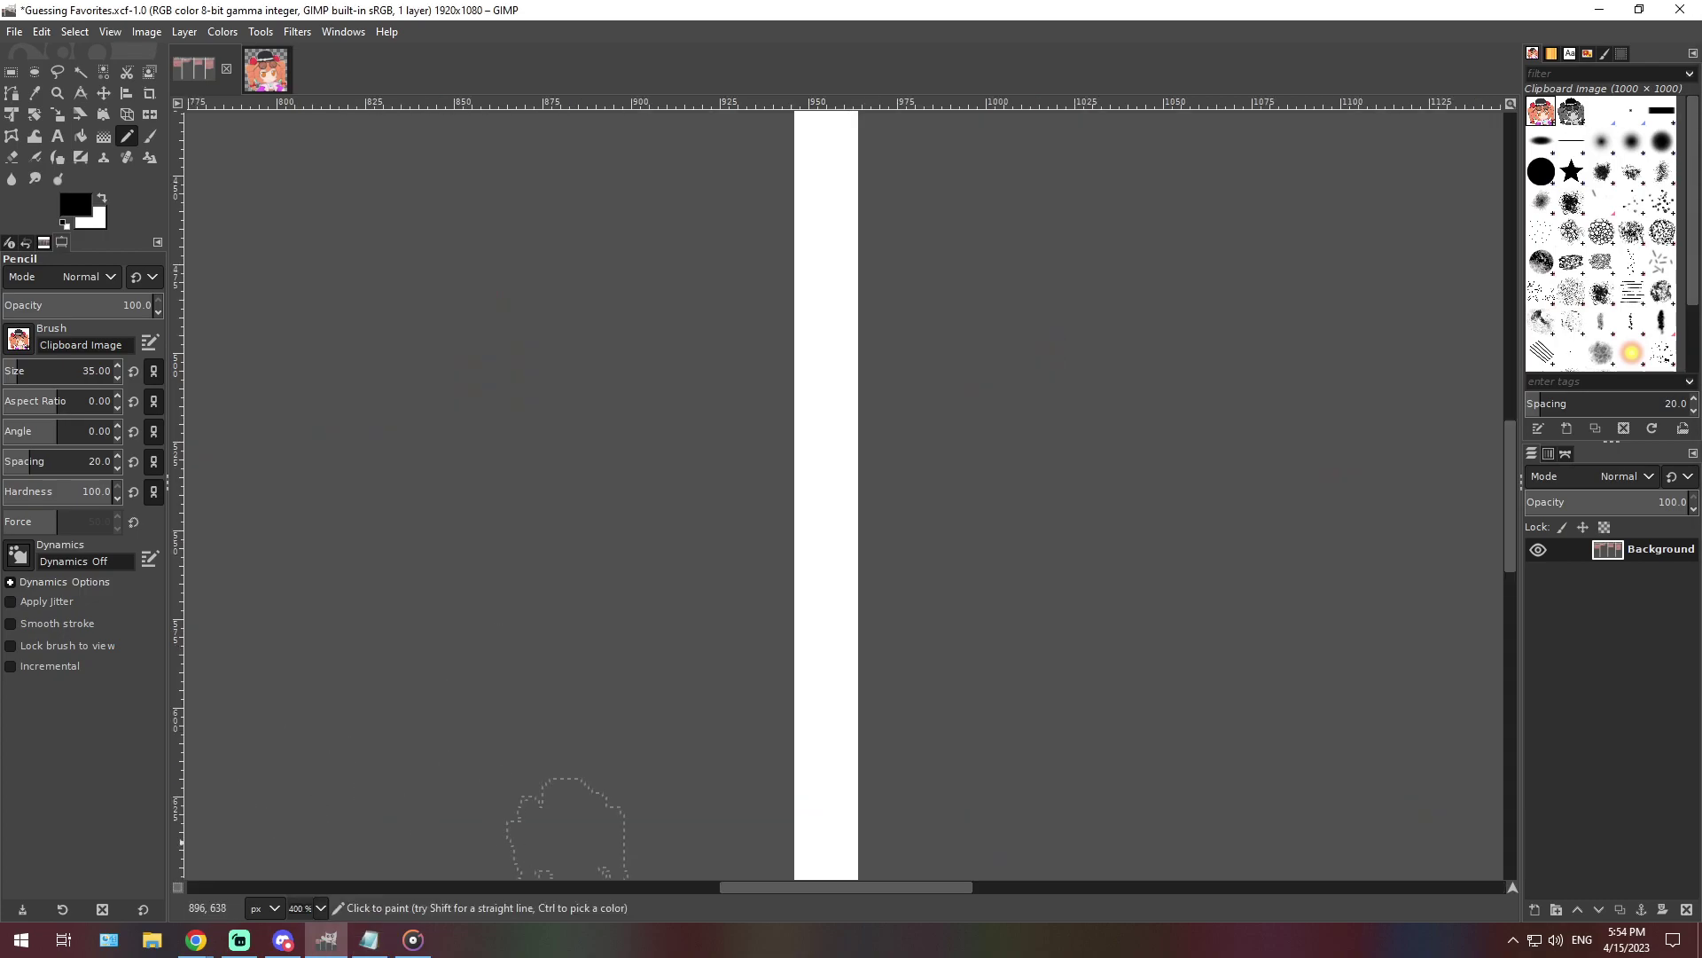
scroll(842, 487, "right", 5)
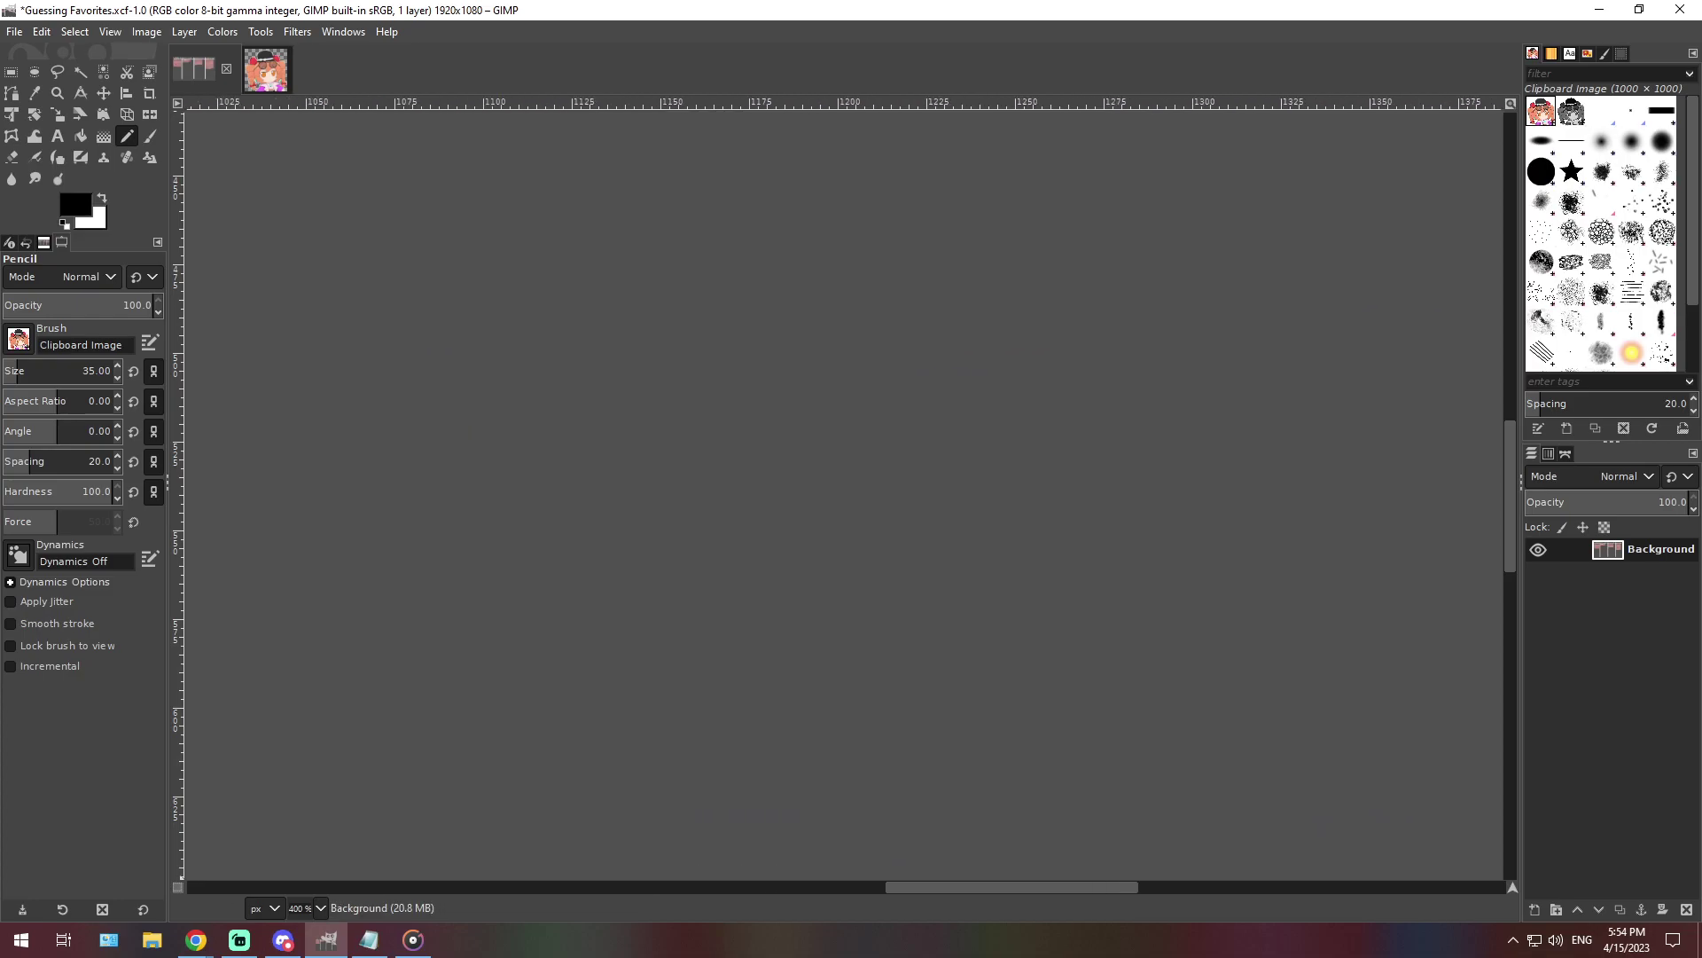
scroll(882, 829, "right", 2)
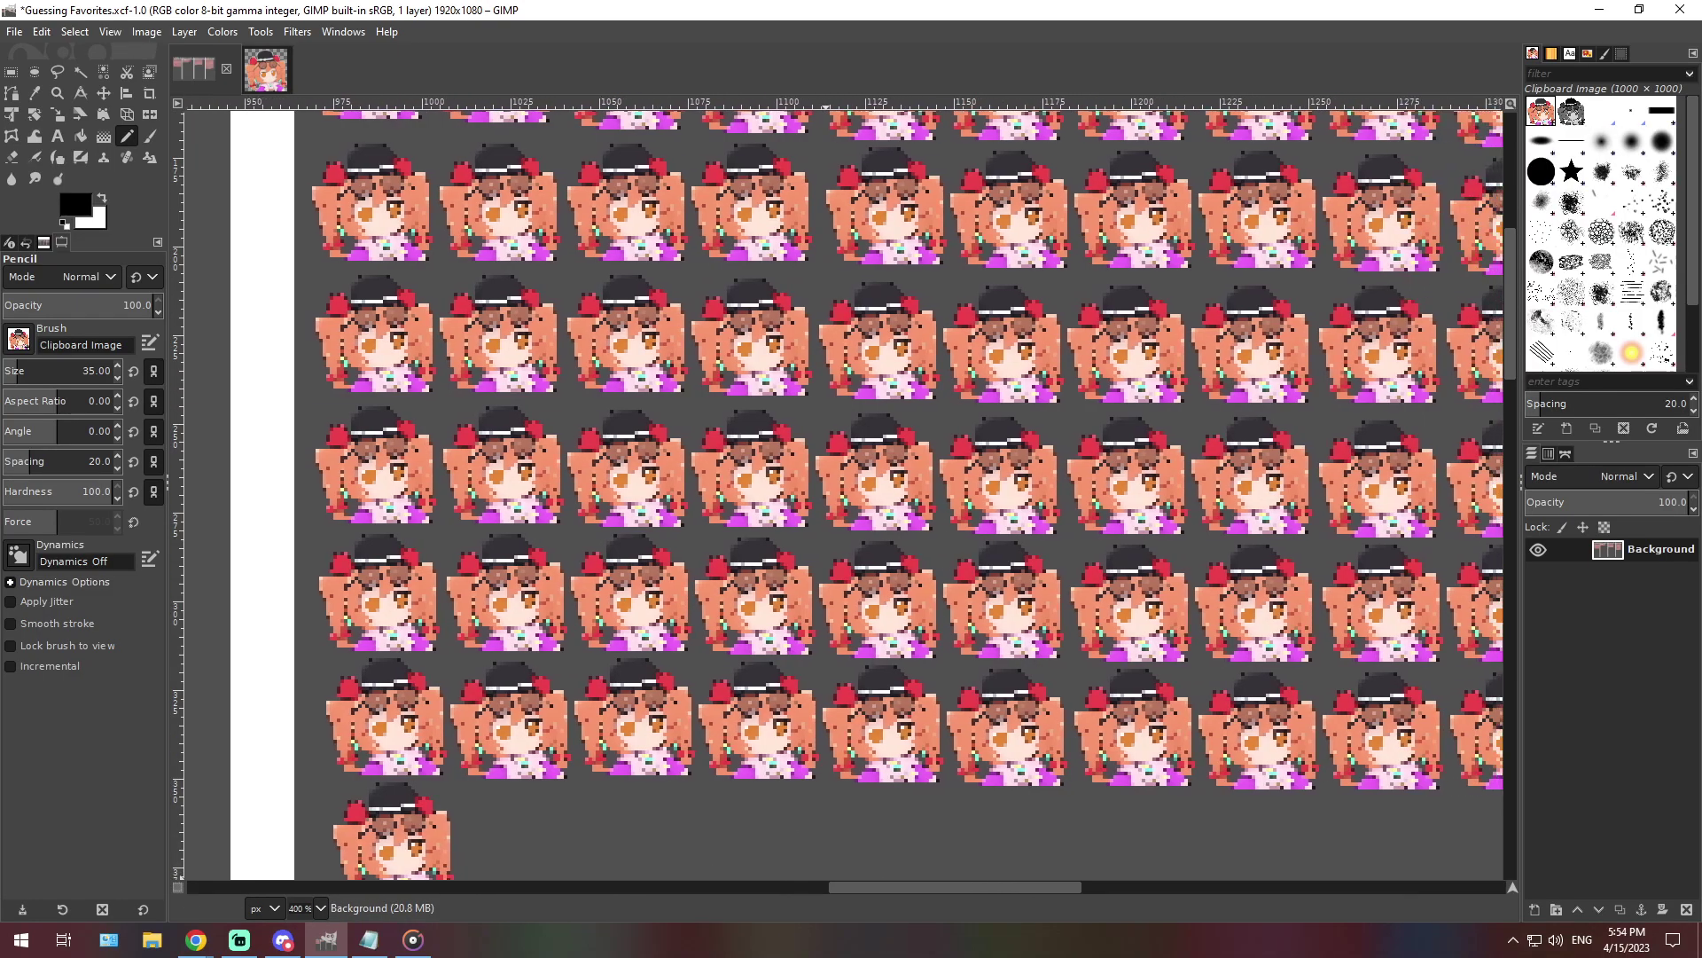
scroll(883, 829, "up", 3)
scroll(883, 829, "down", 3)
scroll(882, 829, "down", 3)
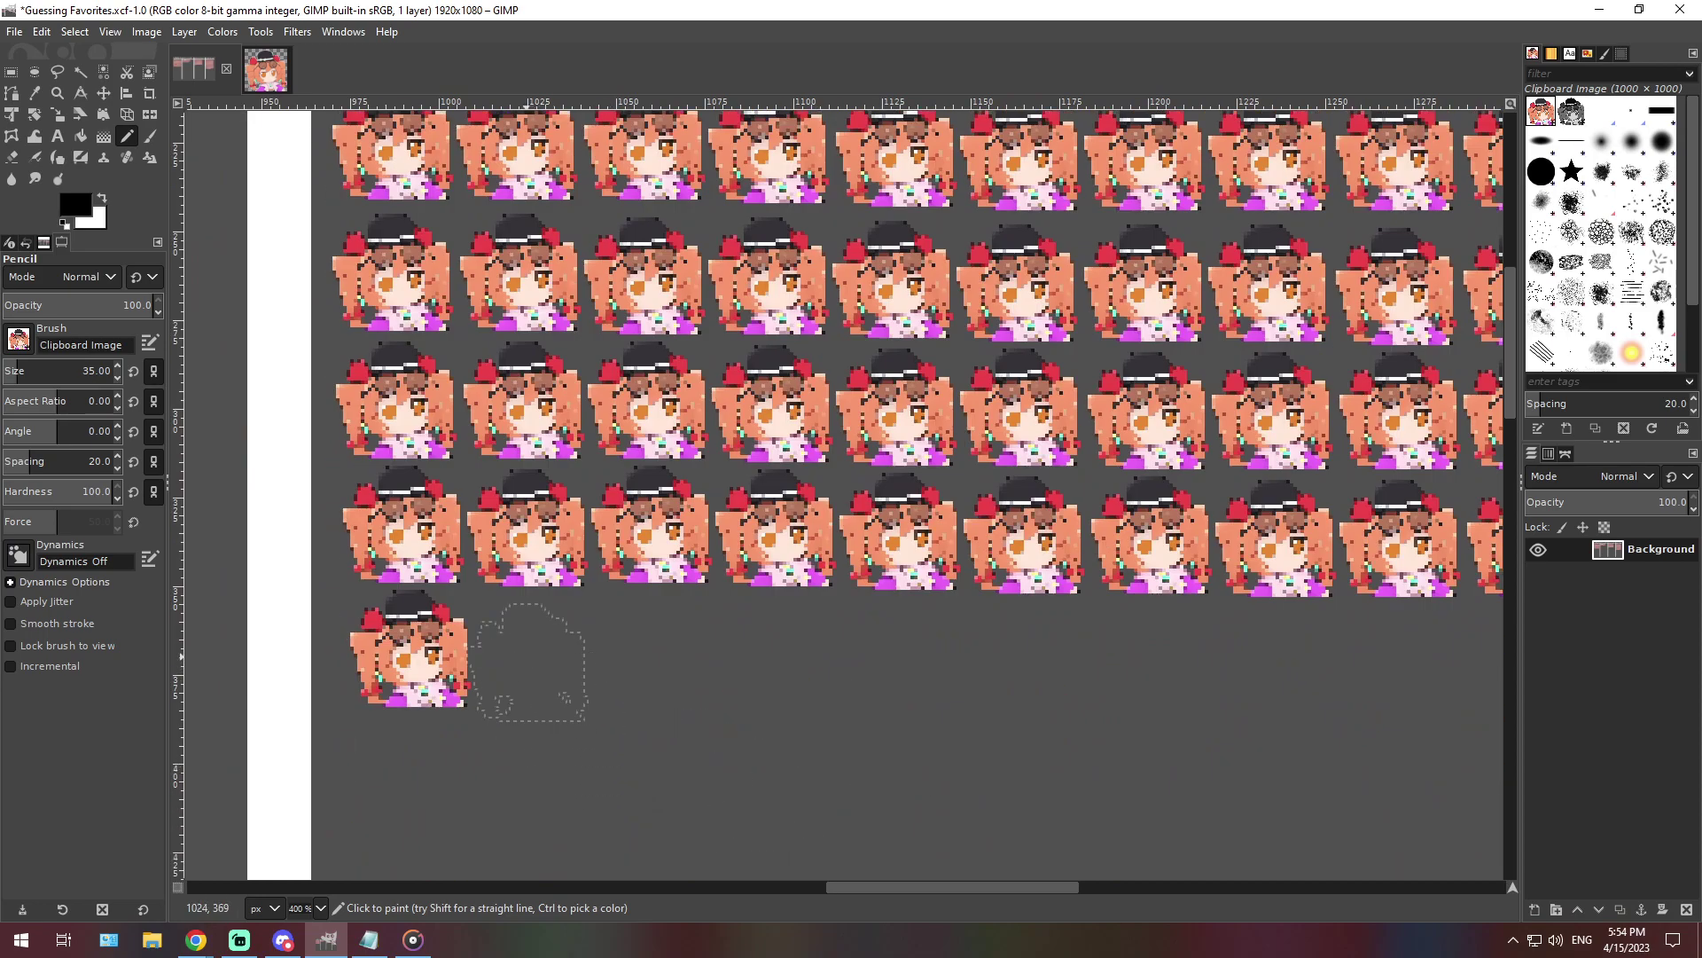
left_click(535, 650)
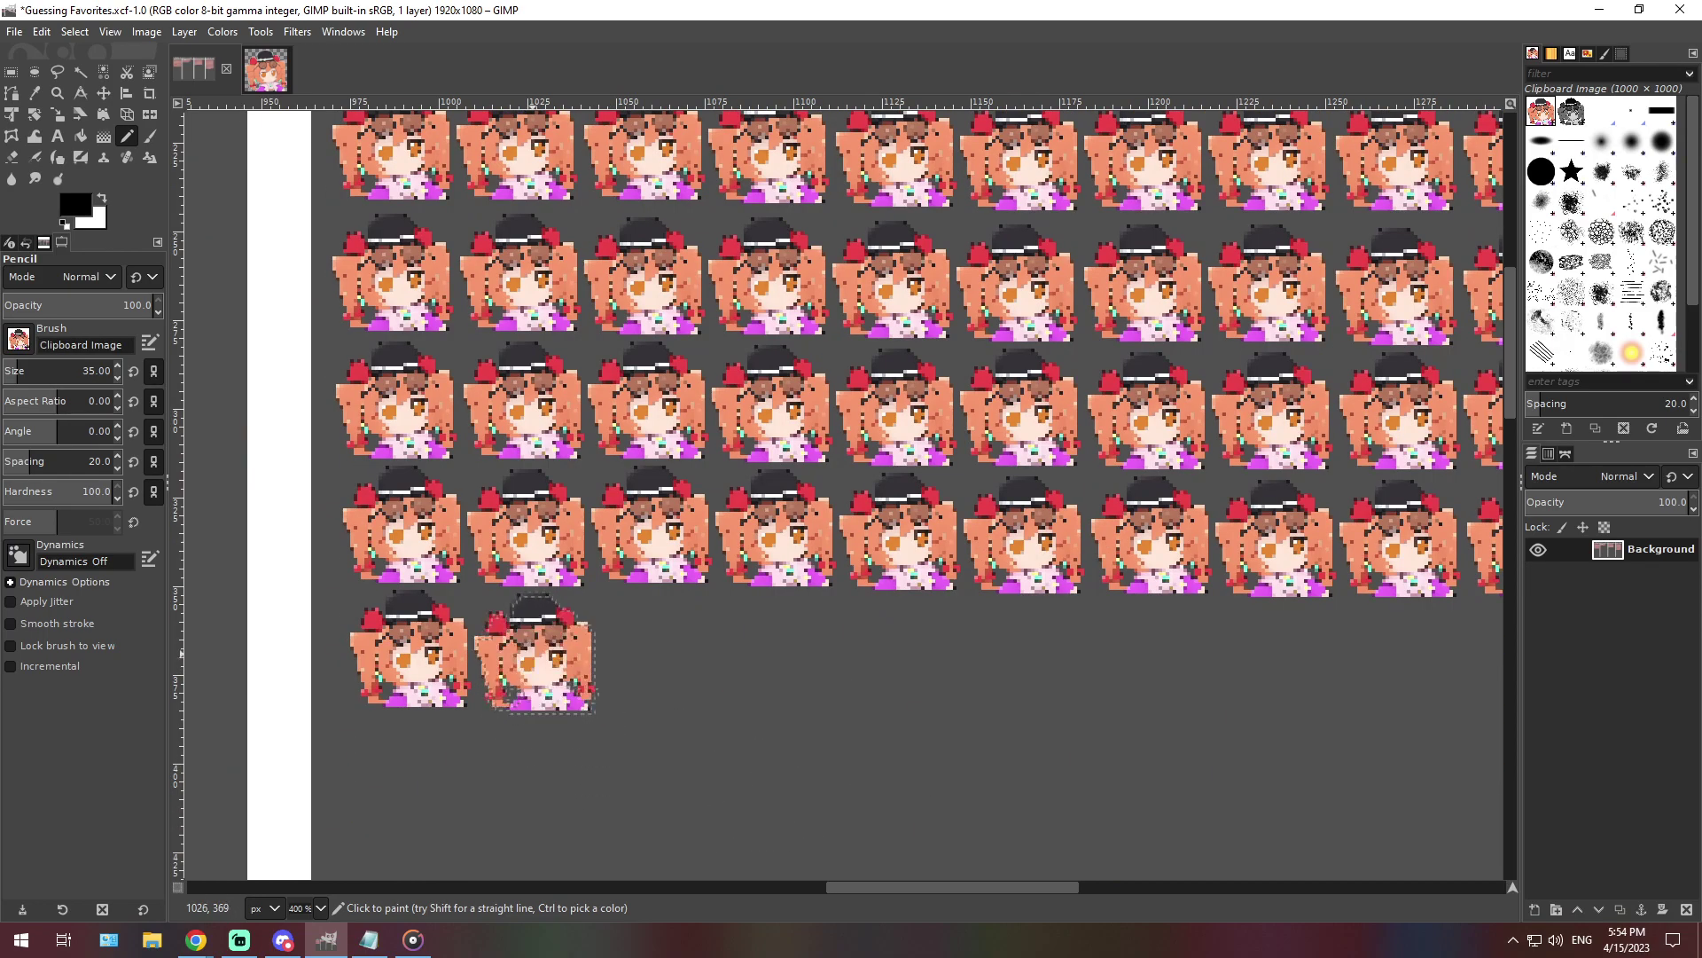
left_click(320, 908)
left_click(310, 824)
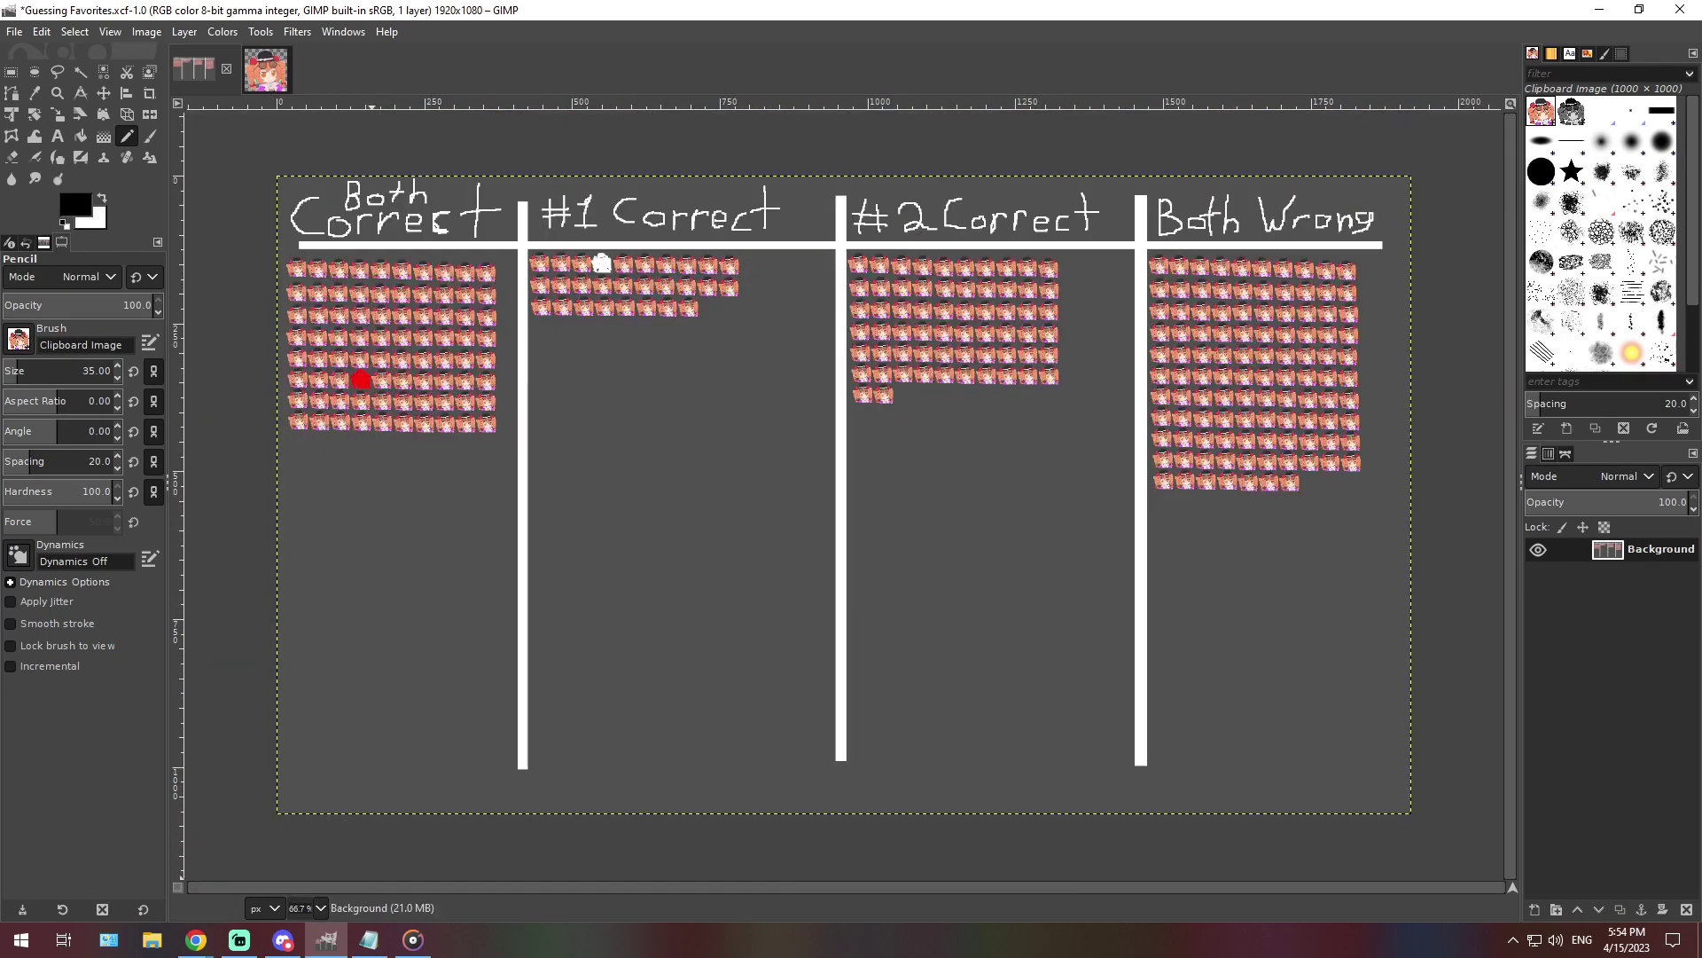
Replace the Notepad text with the description beginning "During a trip near the lake, my favorite character stumbled upon this peculiar figure"
left_click(369, 940)
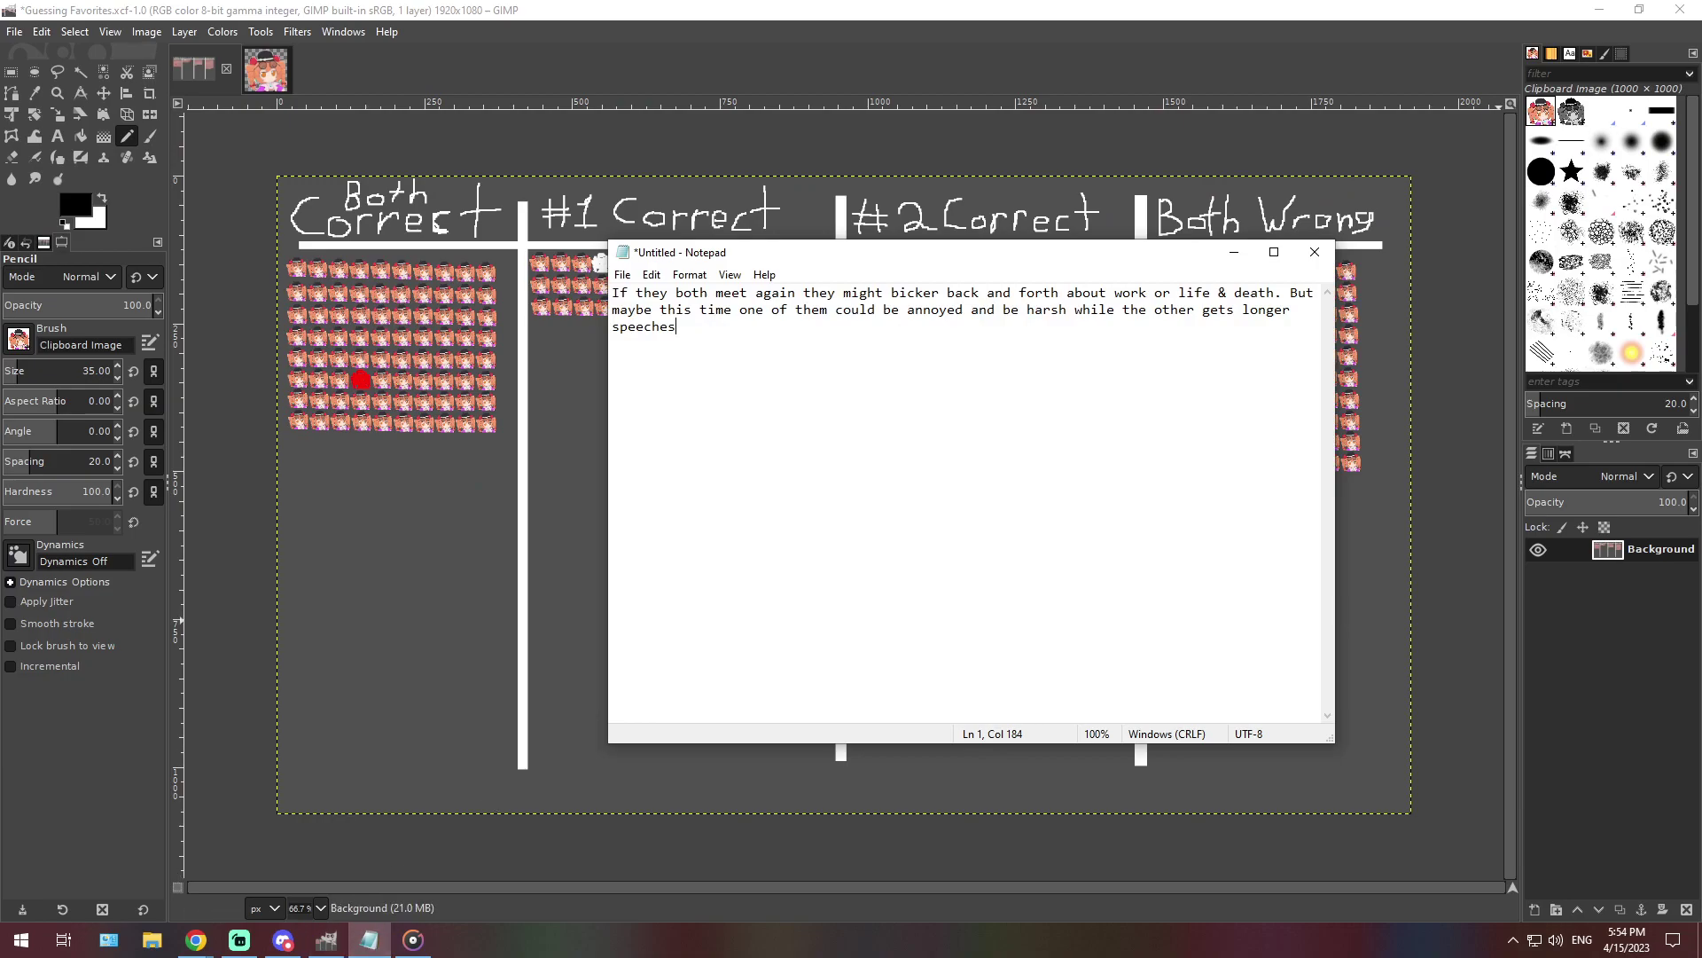
left_click(283, 940)
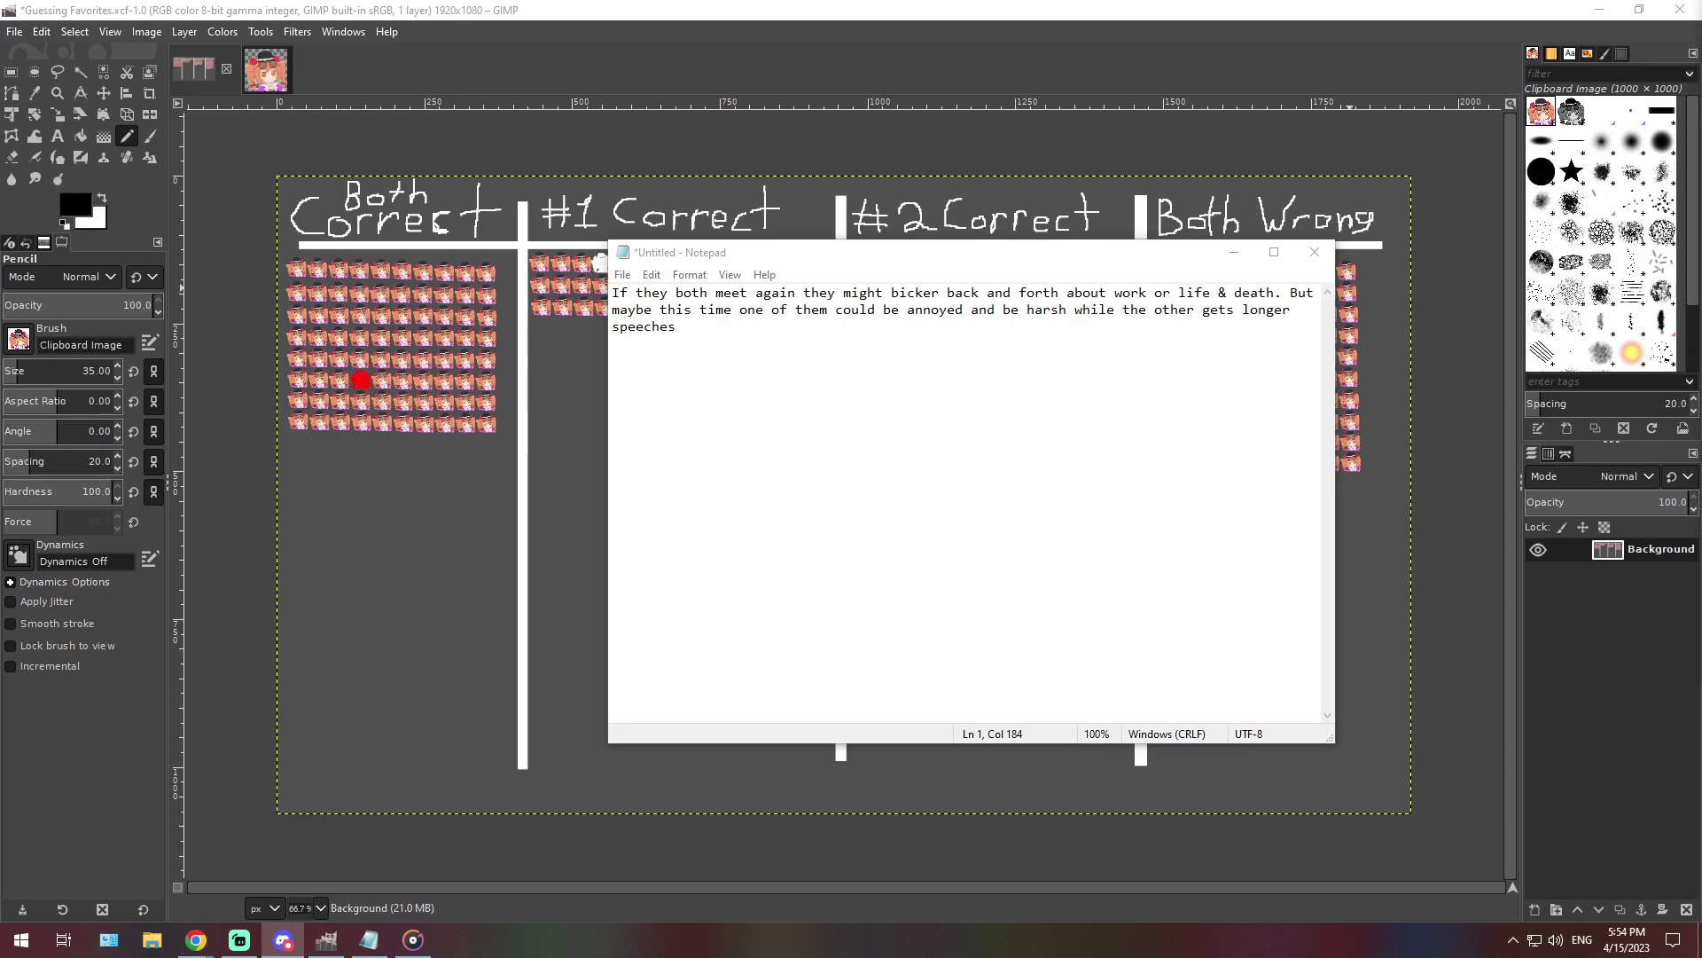
double_click(855, 309)
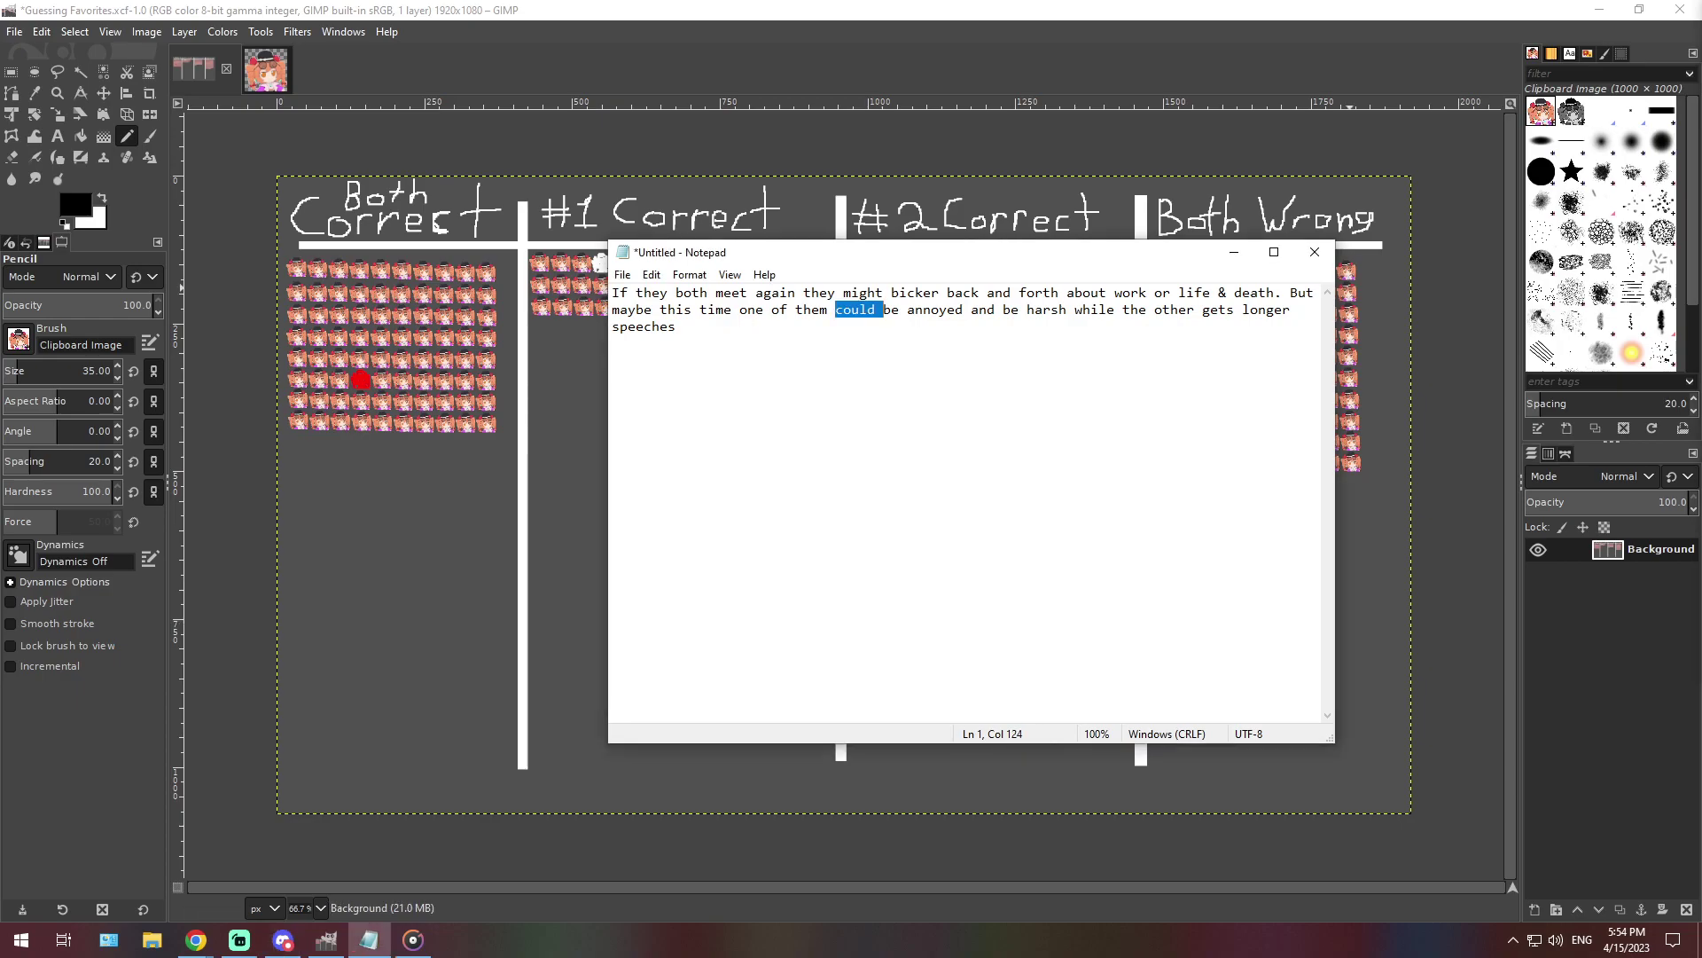
key("ctrl+a")
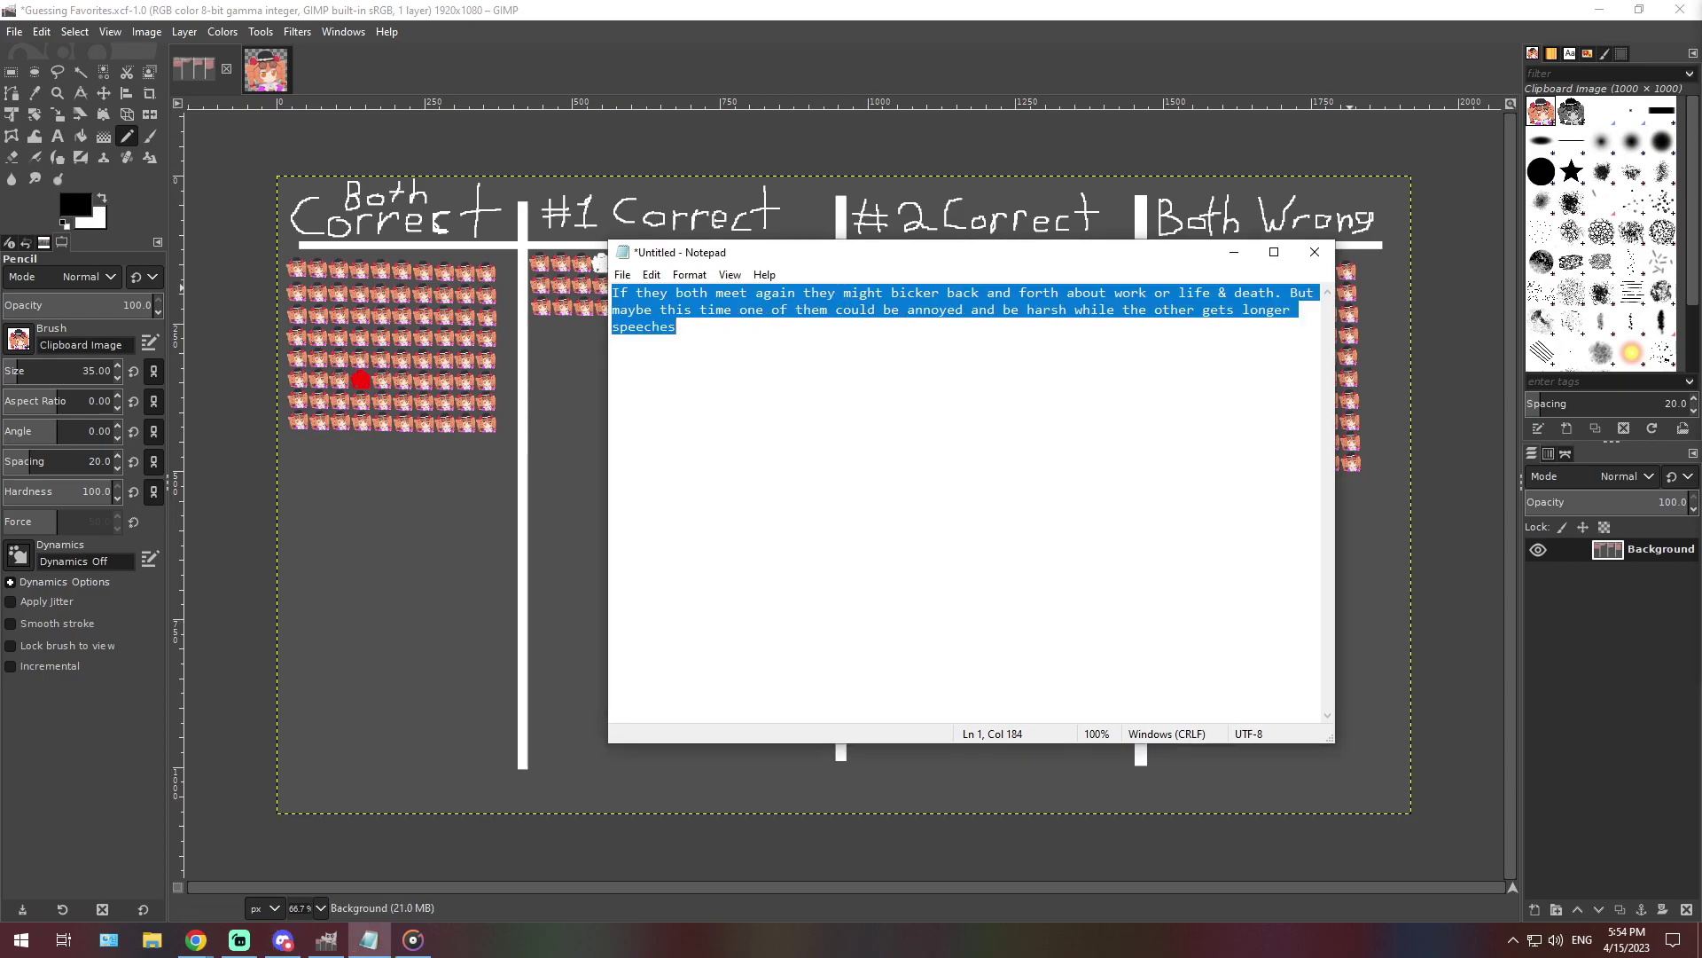
type("During a trip near the lake, my favorite character stumbled upon this peculiar figure fishing with a rather unusual item. Having originally came to this lake to get some ingredients to cook, she decides to make some small talk with the stranger and offers them food later. Although, she'd have to serve it in portions she isn't often used to.")
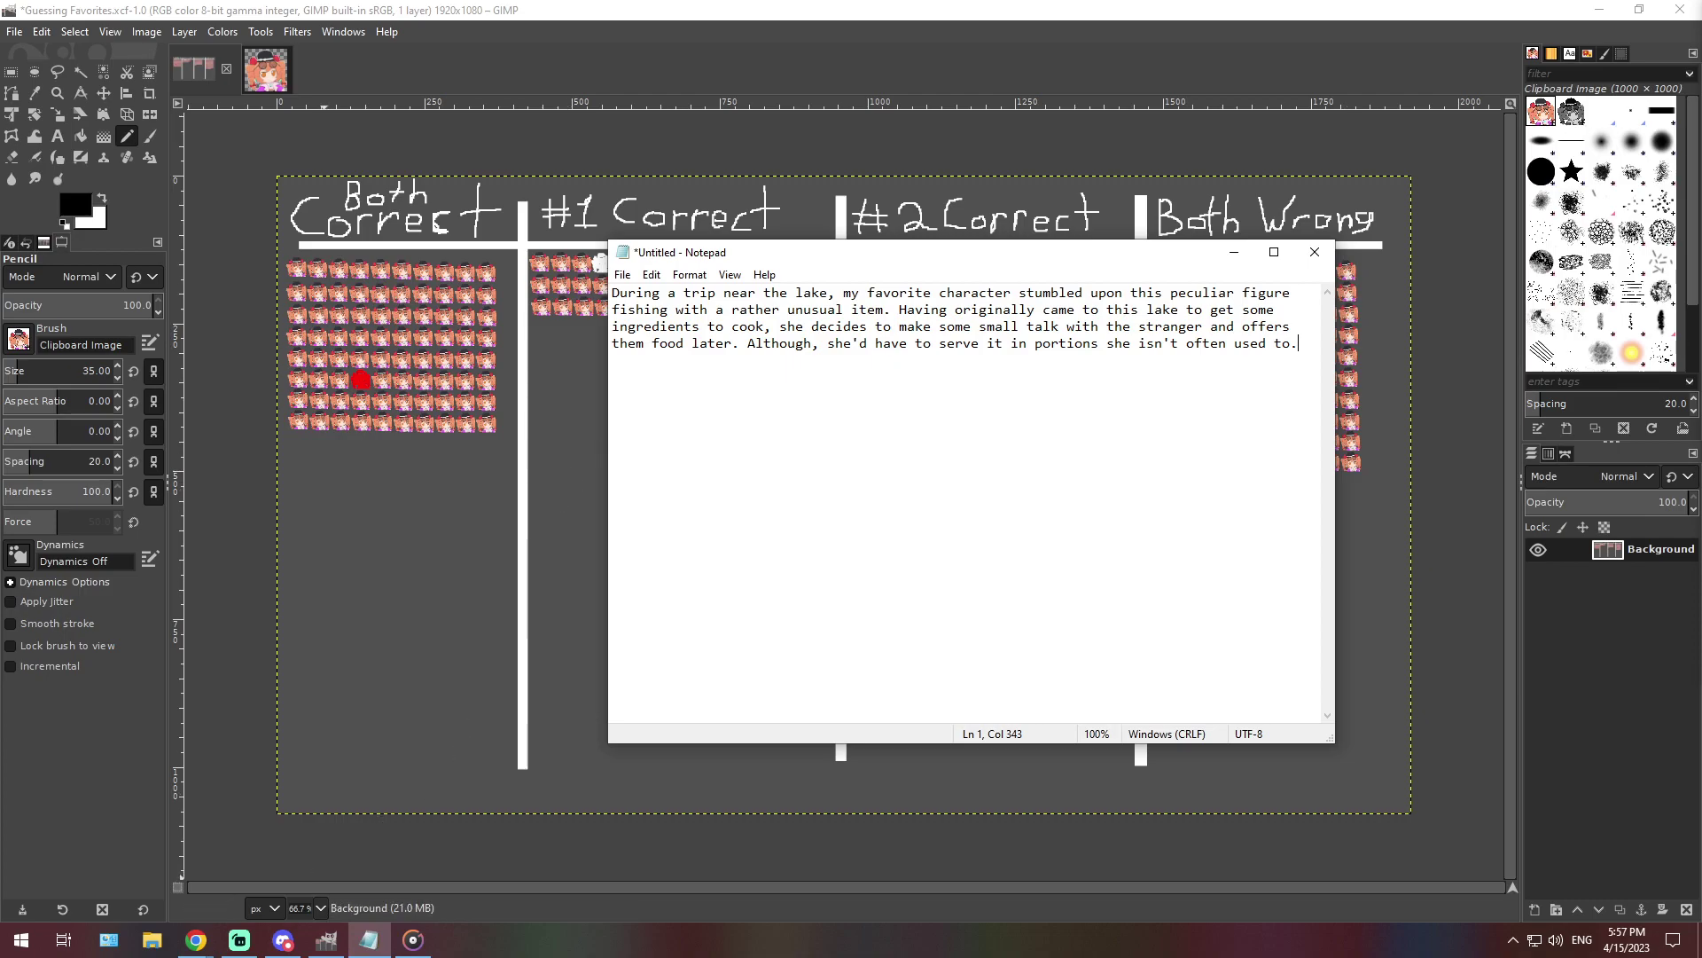
In GIMP, stamp the ninth portrait in the third row of the #1 Correct column
left_click(320, 907)
left_click(310, 762)
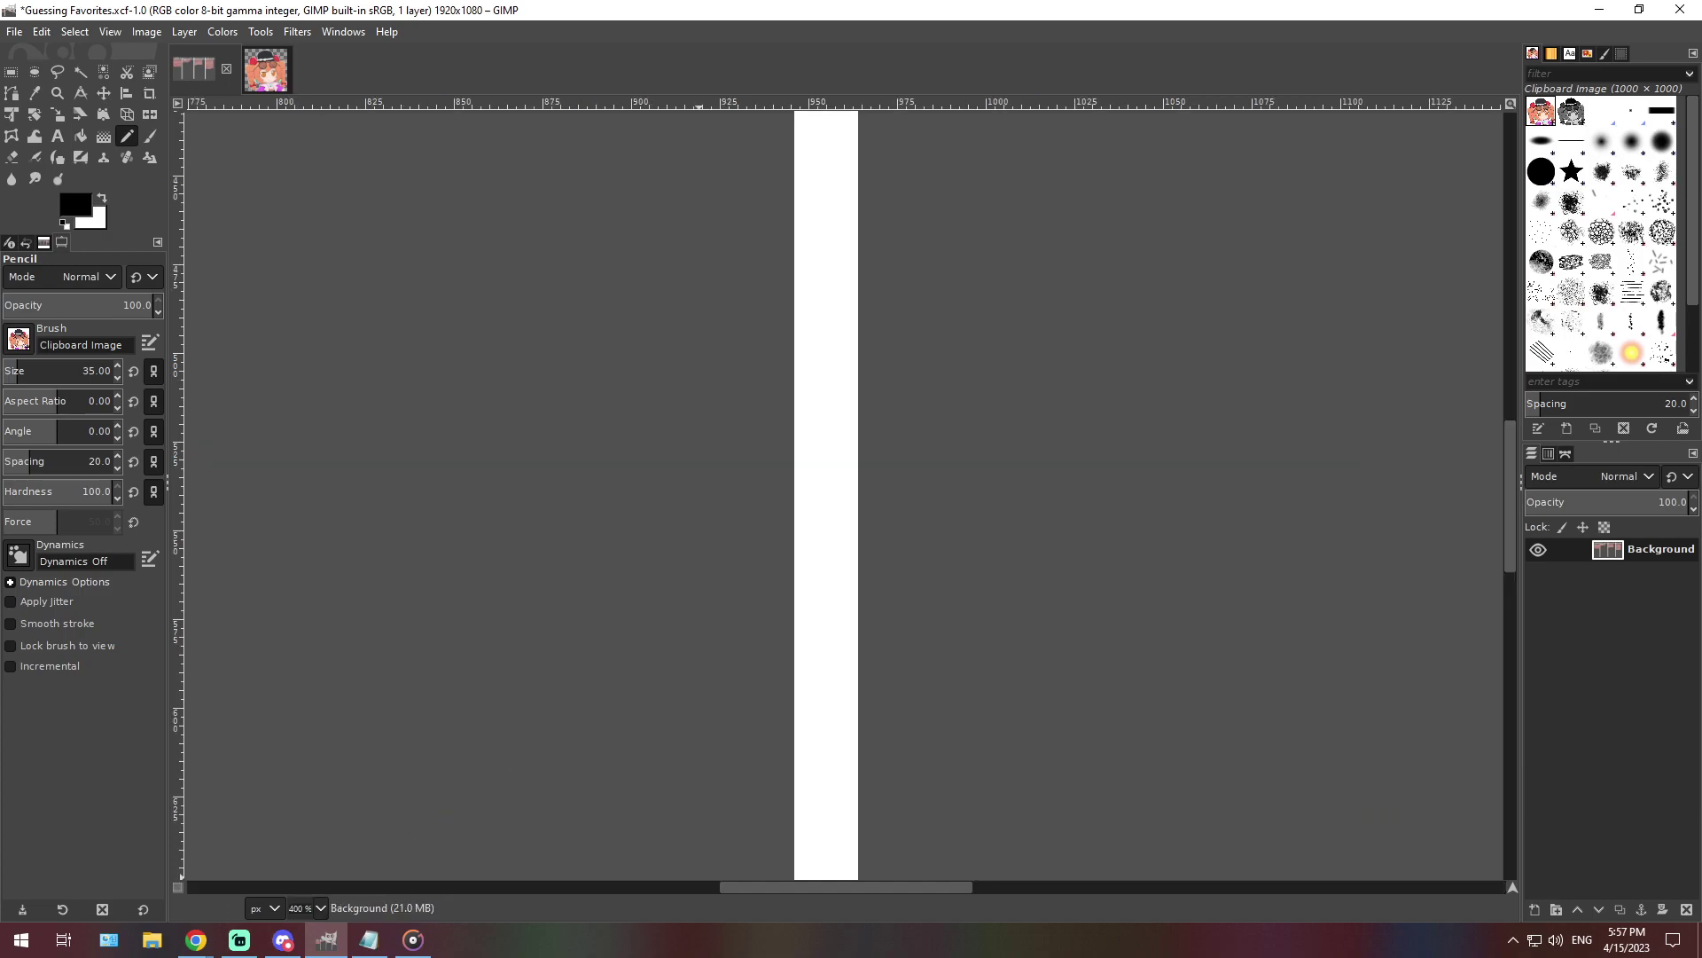
scroll(850, 488, "left", 15)
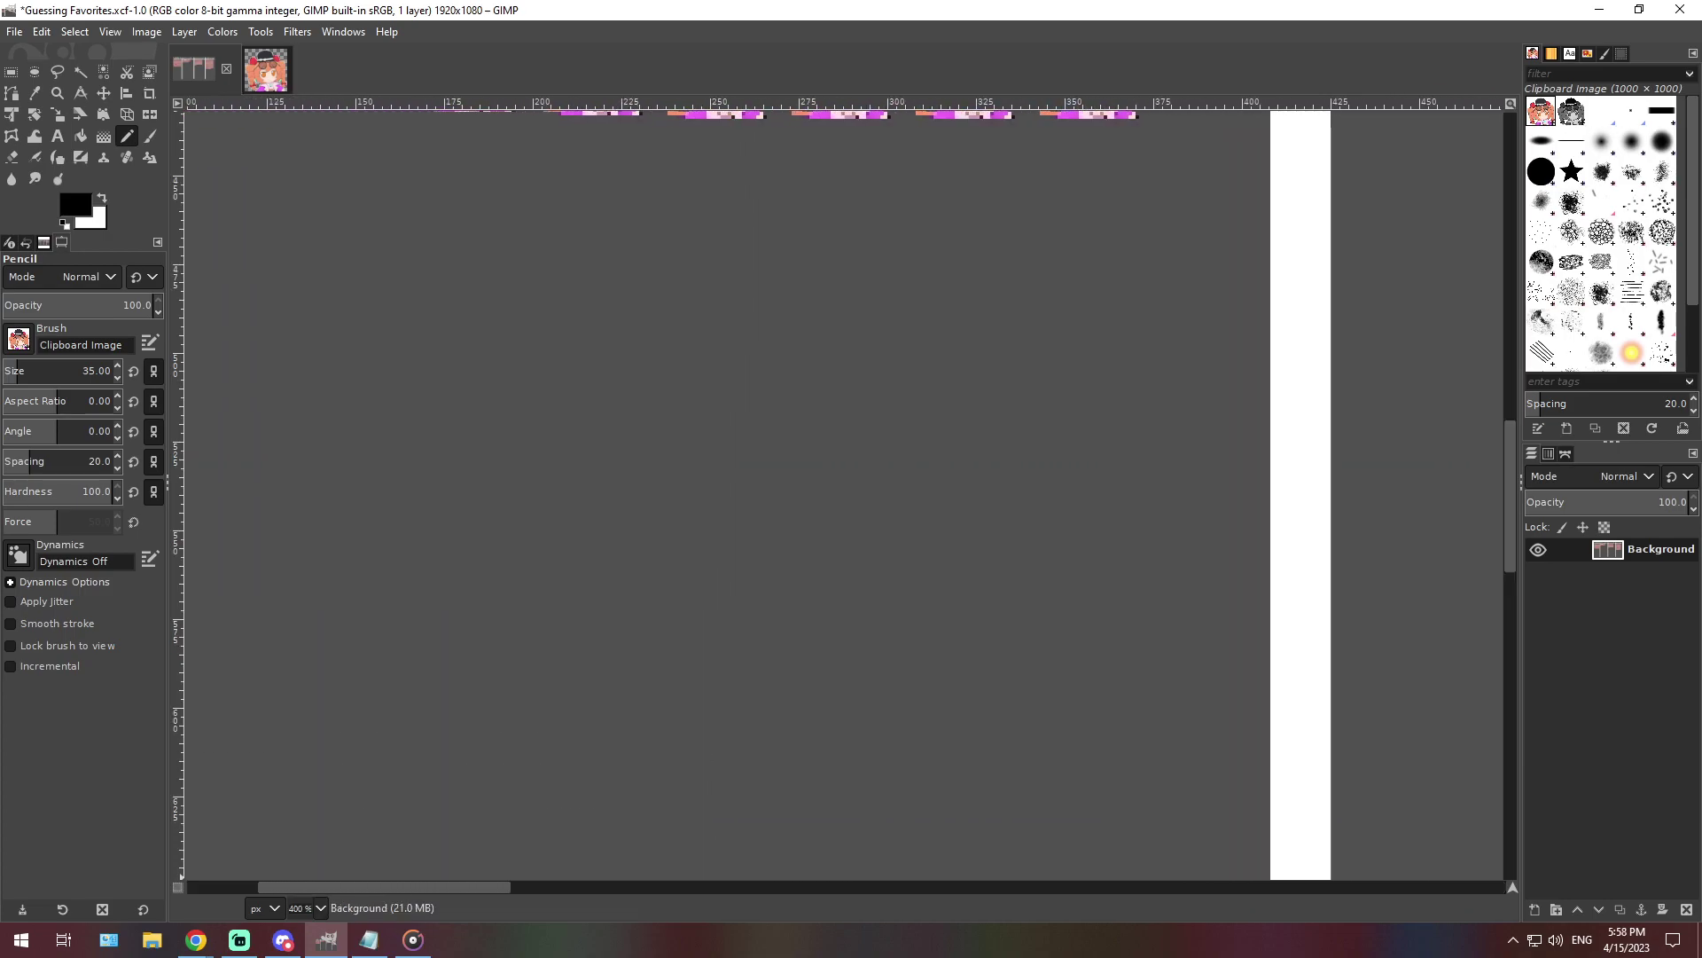
scroll(607, 846, "right", 15)
scroll(550, 816, "up", 5)
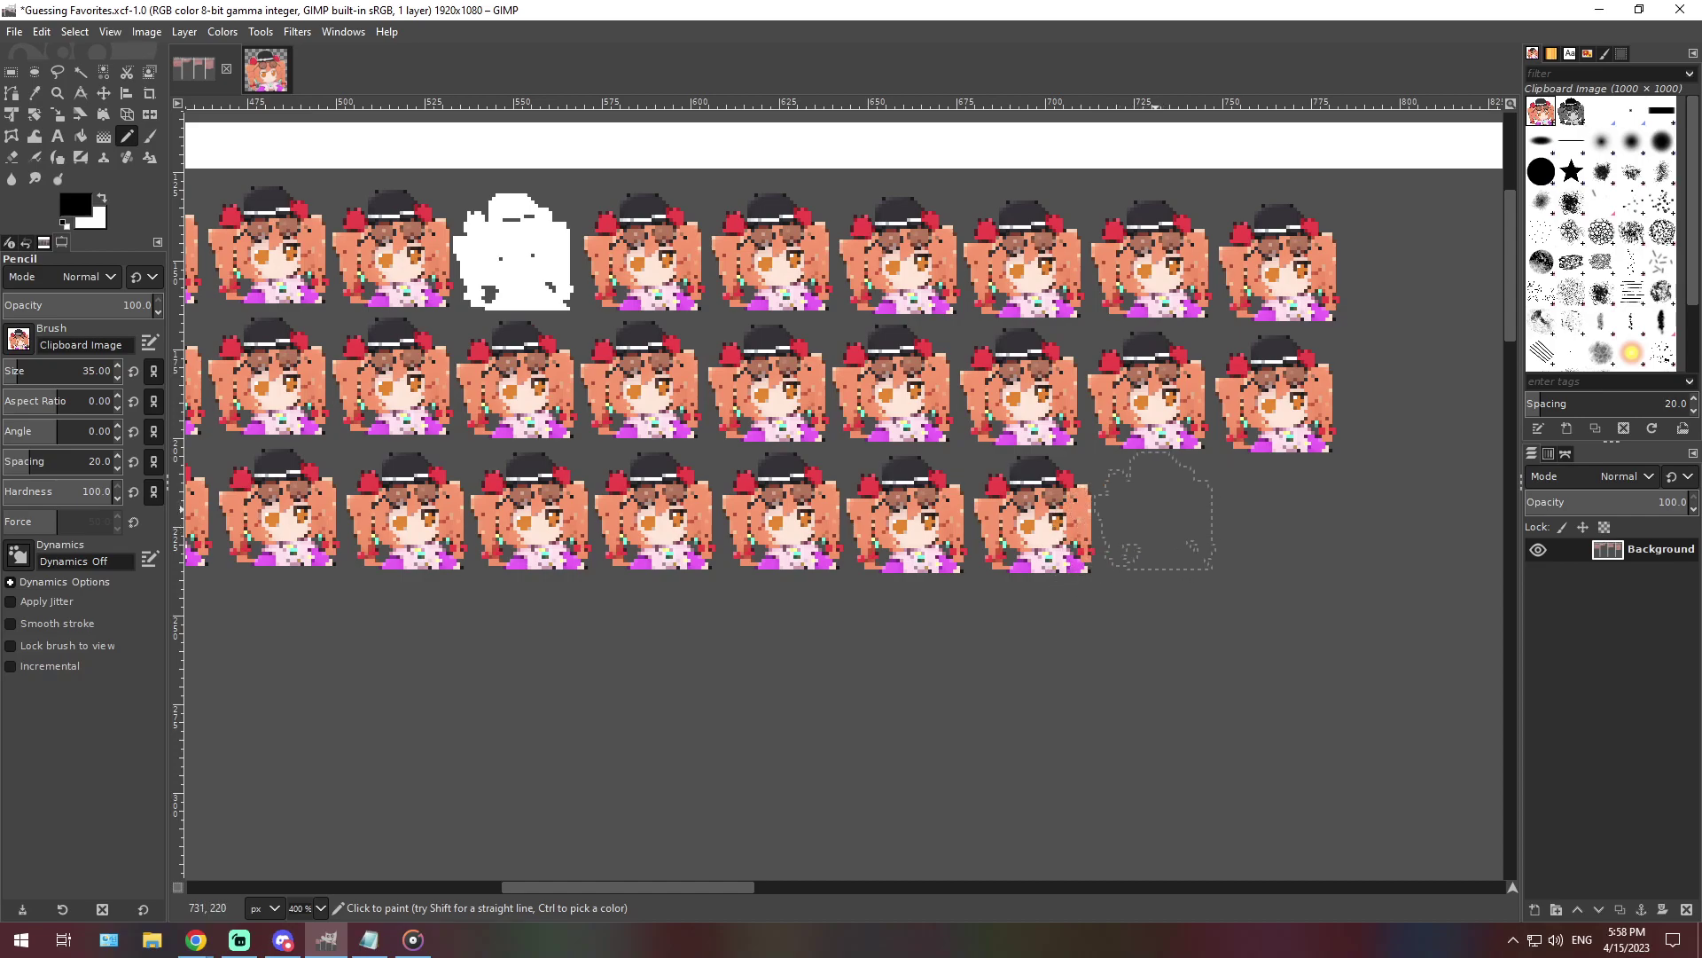
left_click(1155, 512)
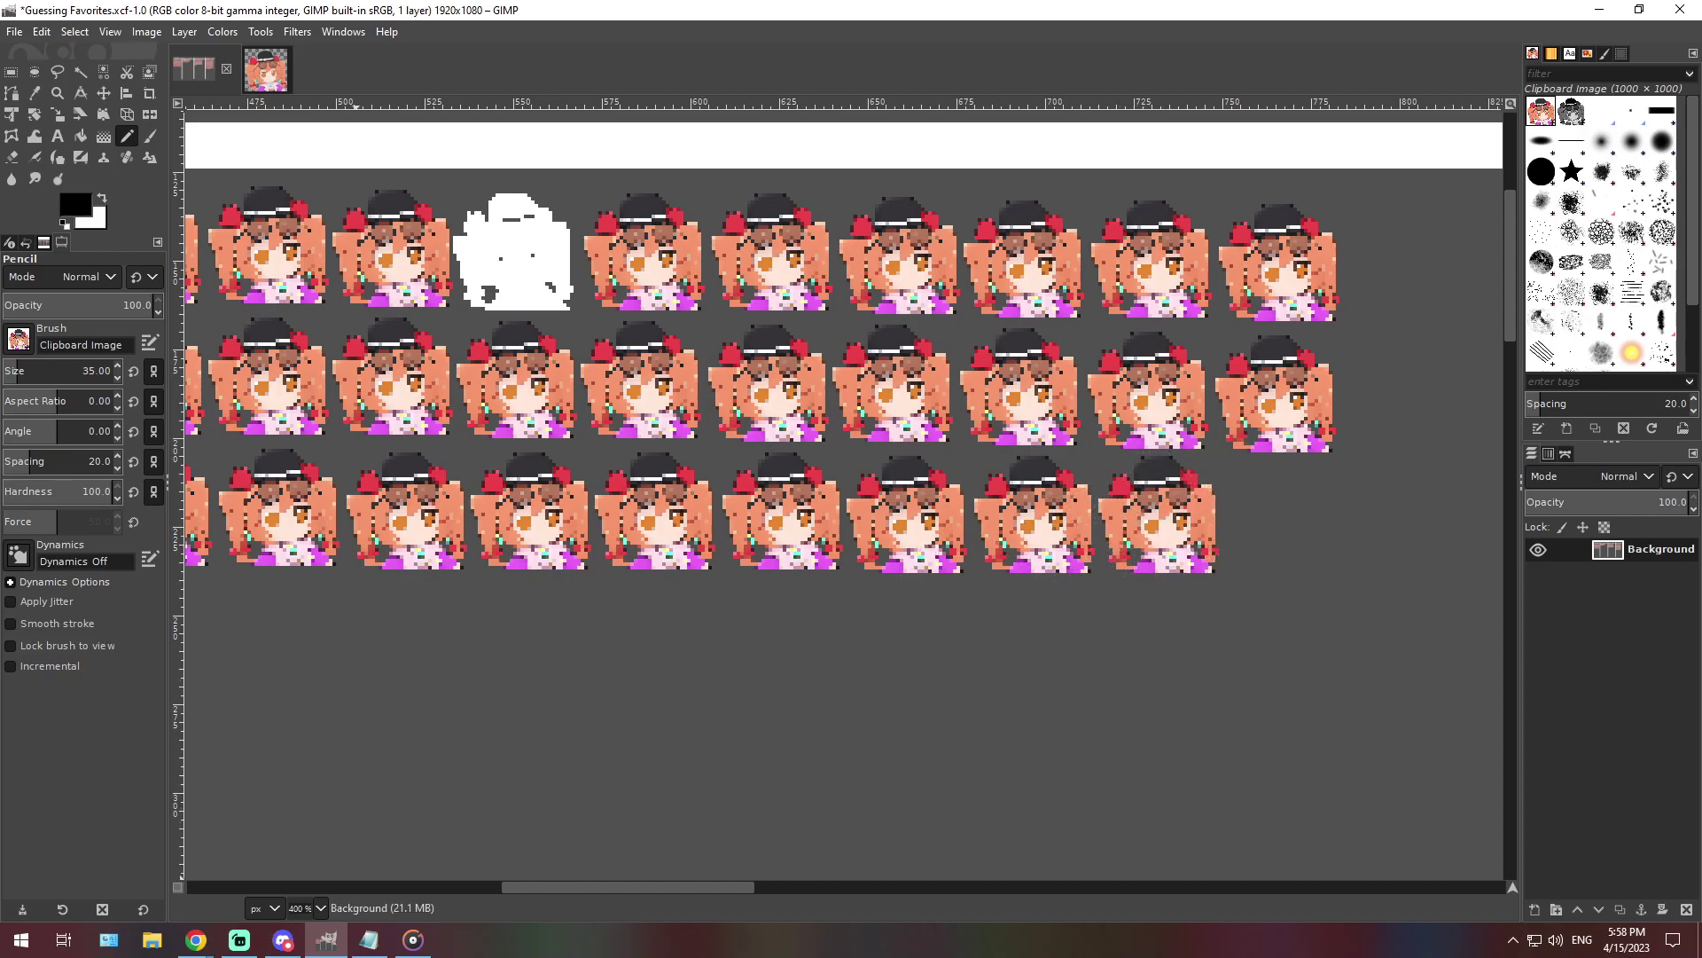
Return to the whole-chart view and replace the Notepad text with the description beginning "(redacted#1) would probably want to be shown what flowers can be found"
left_click(320, 908)
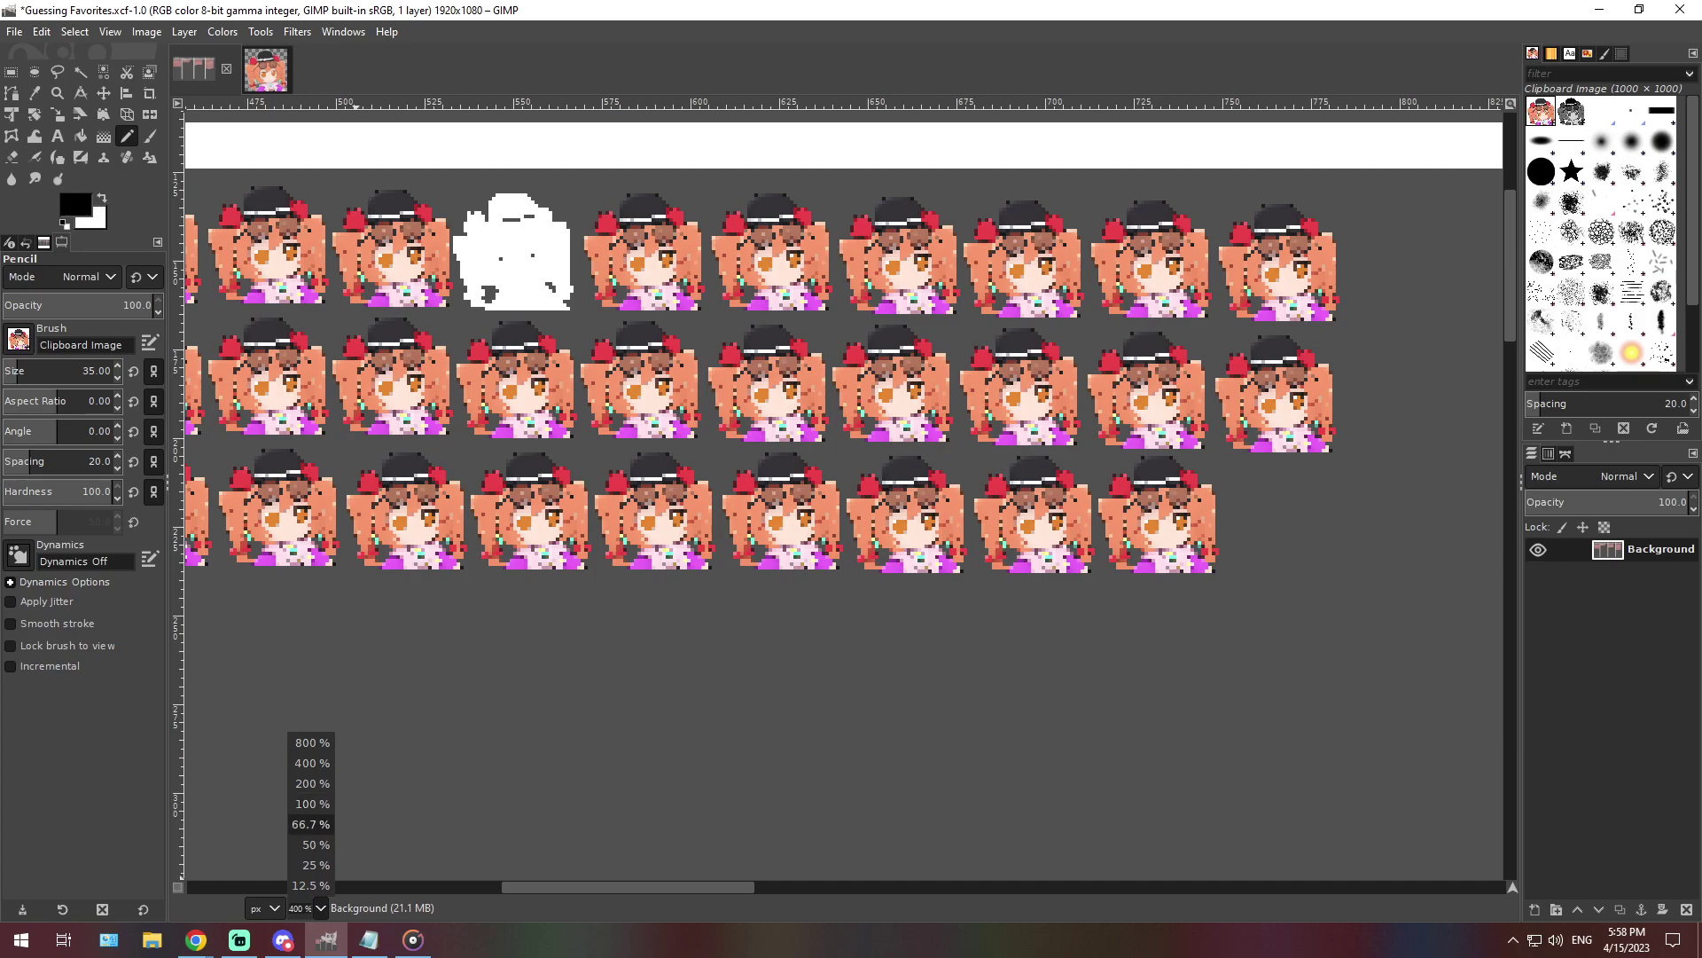
left_click(304, 825)
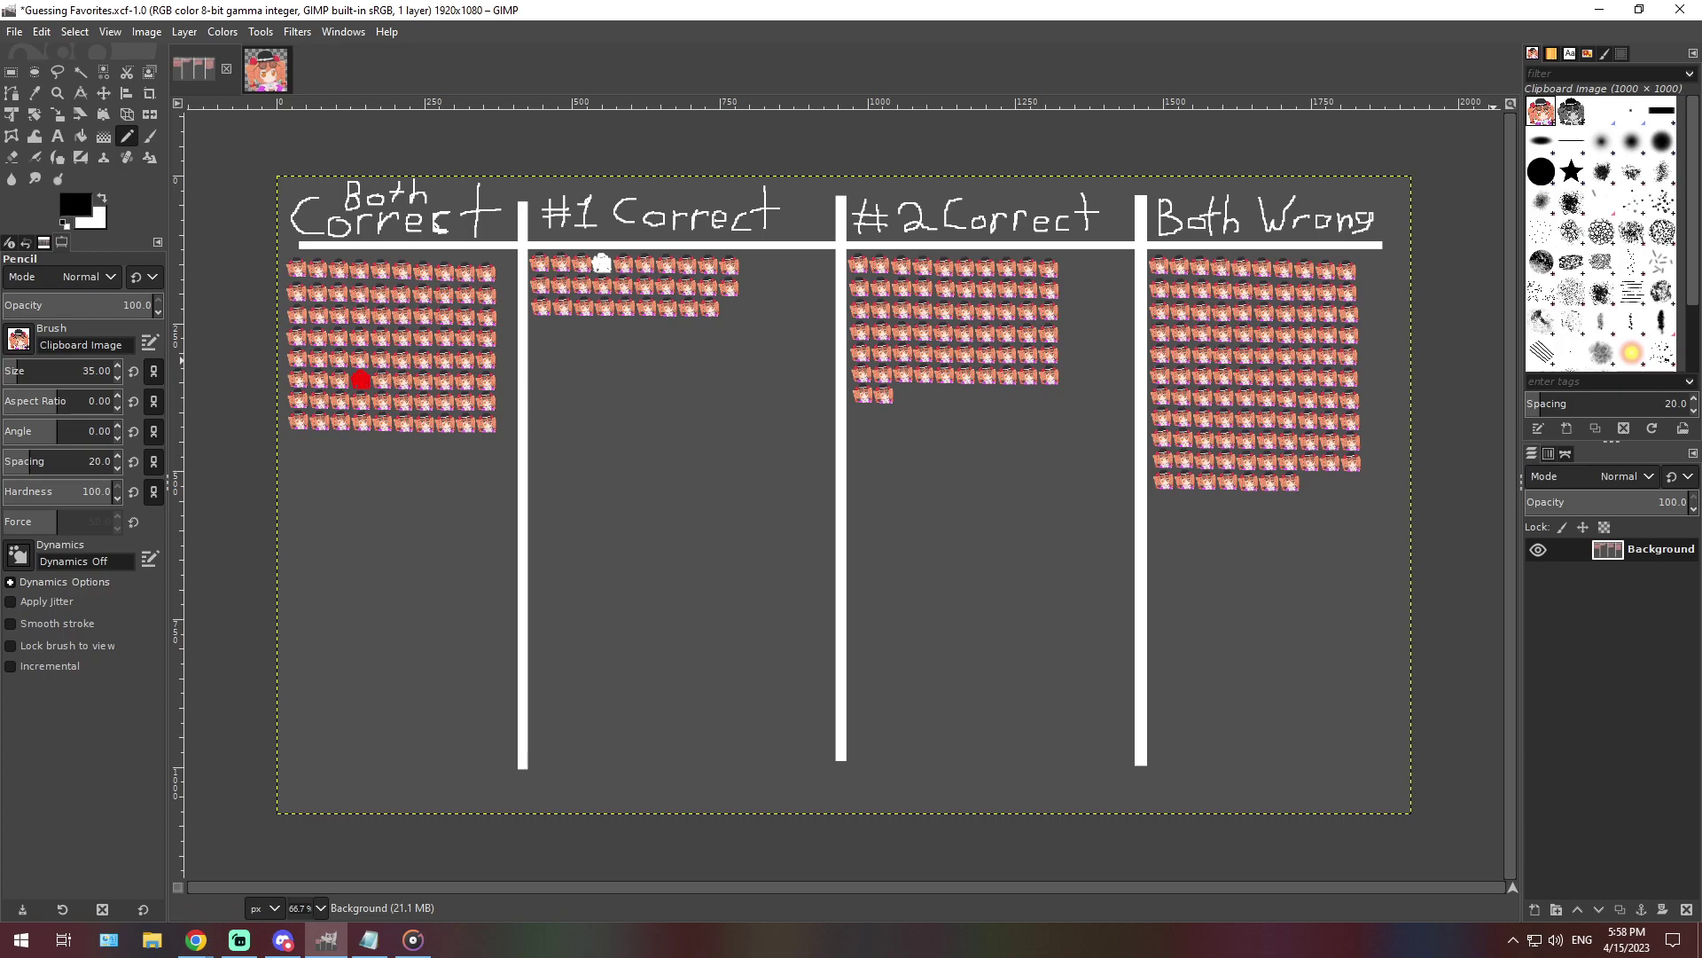
key("alt+Tab")
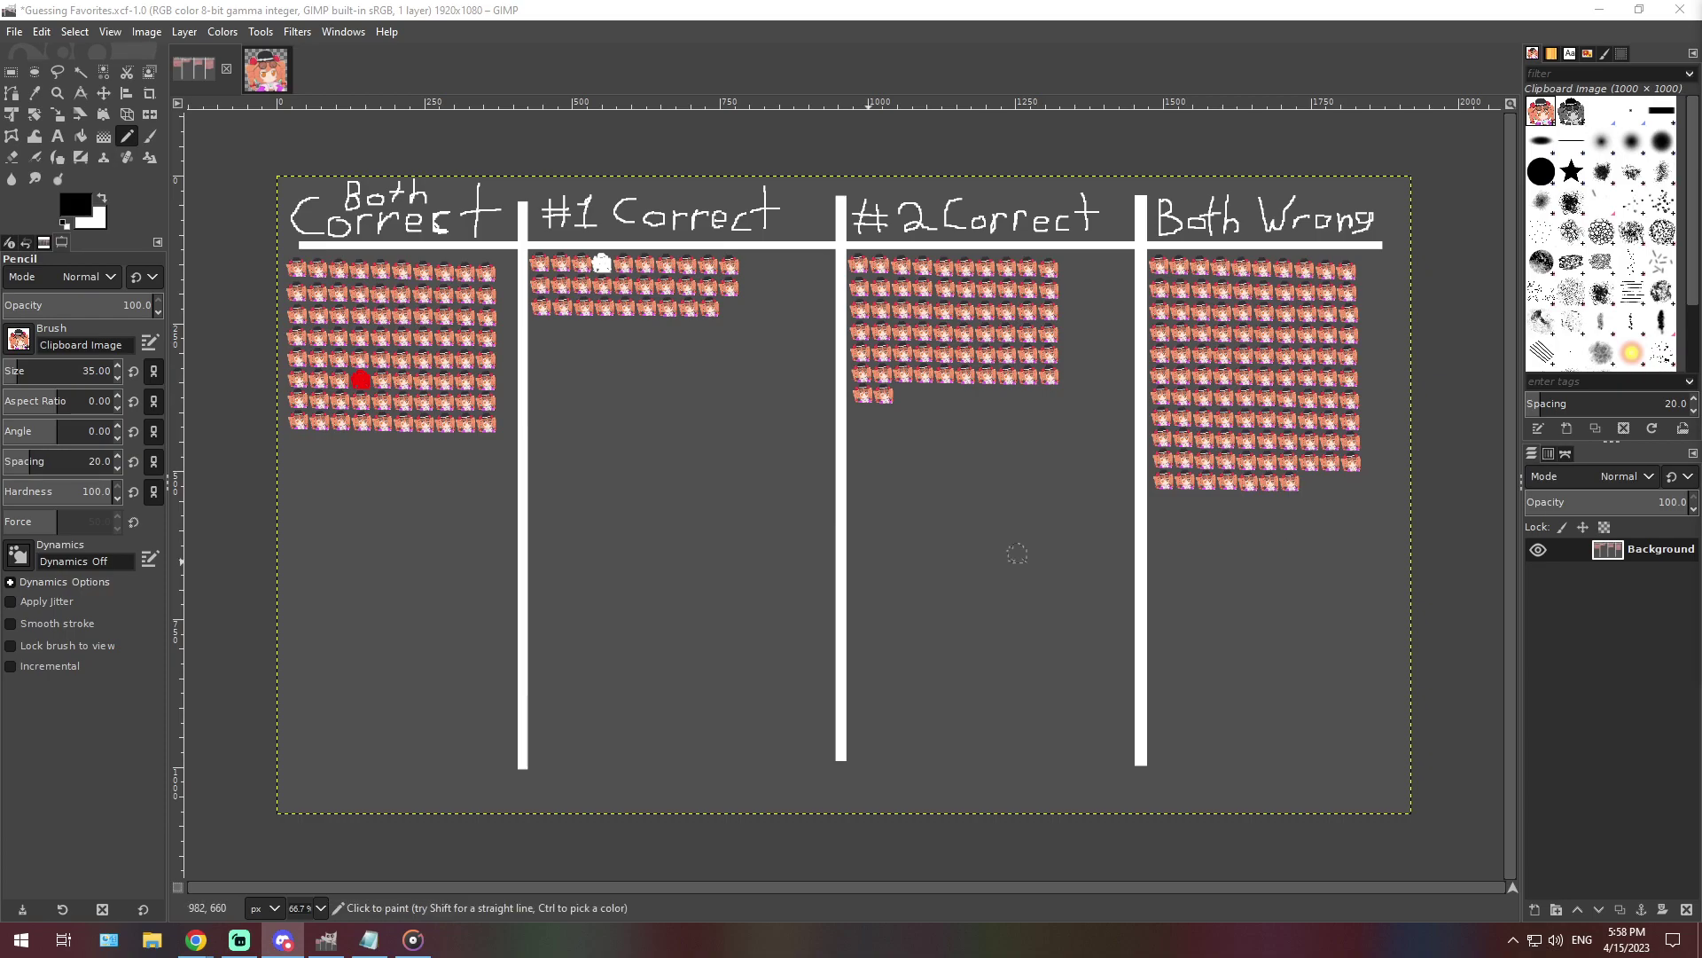
key("alt+Tab")
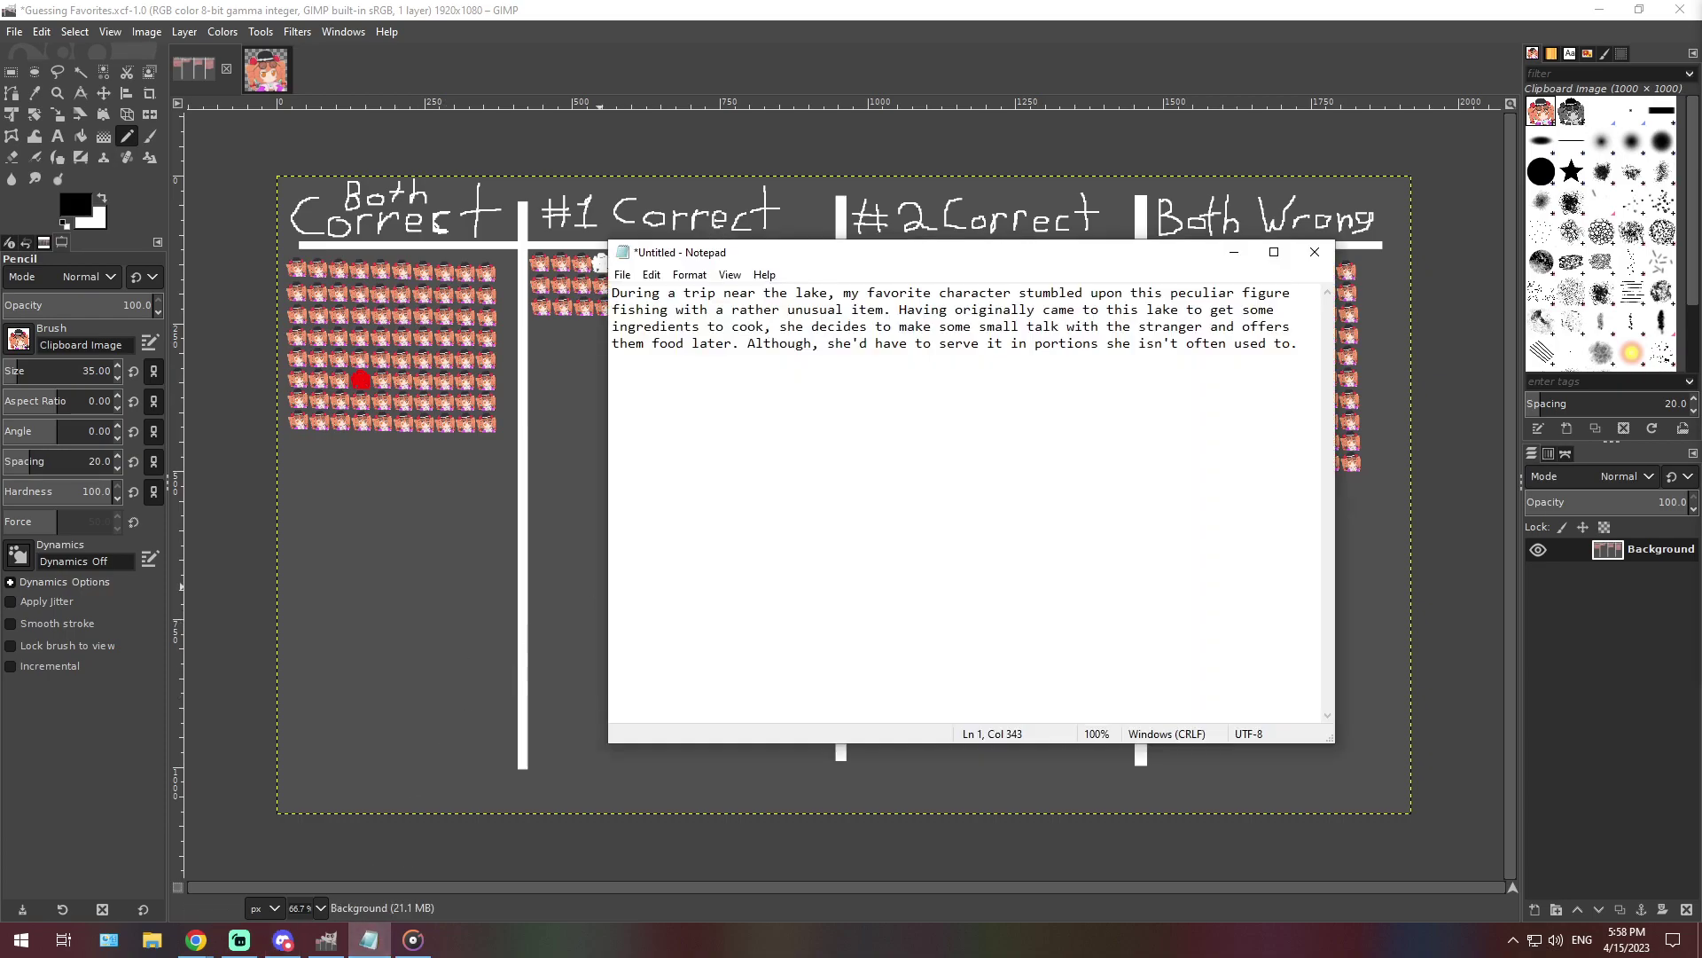
double_click(780, 343)
key("ctrl+a")
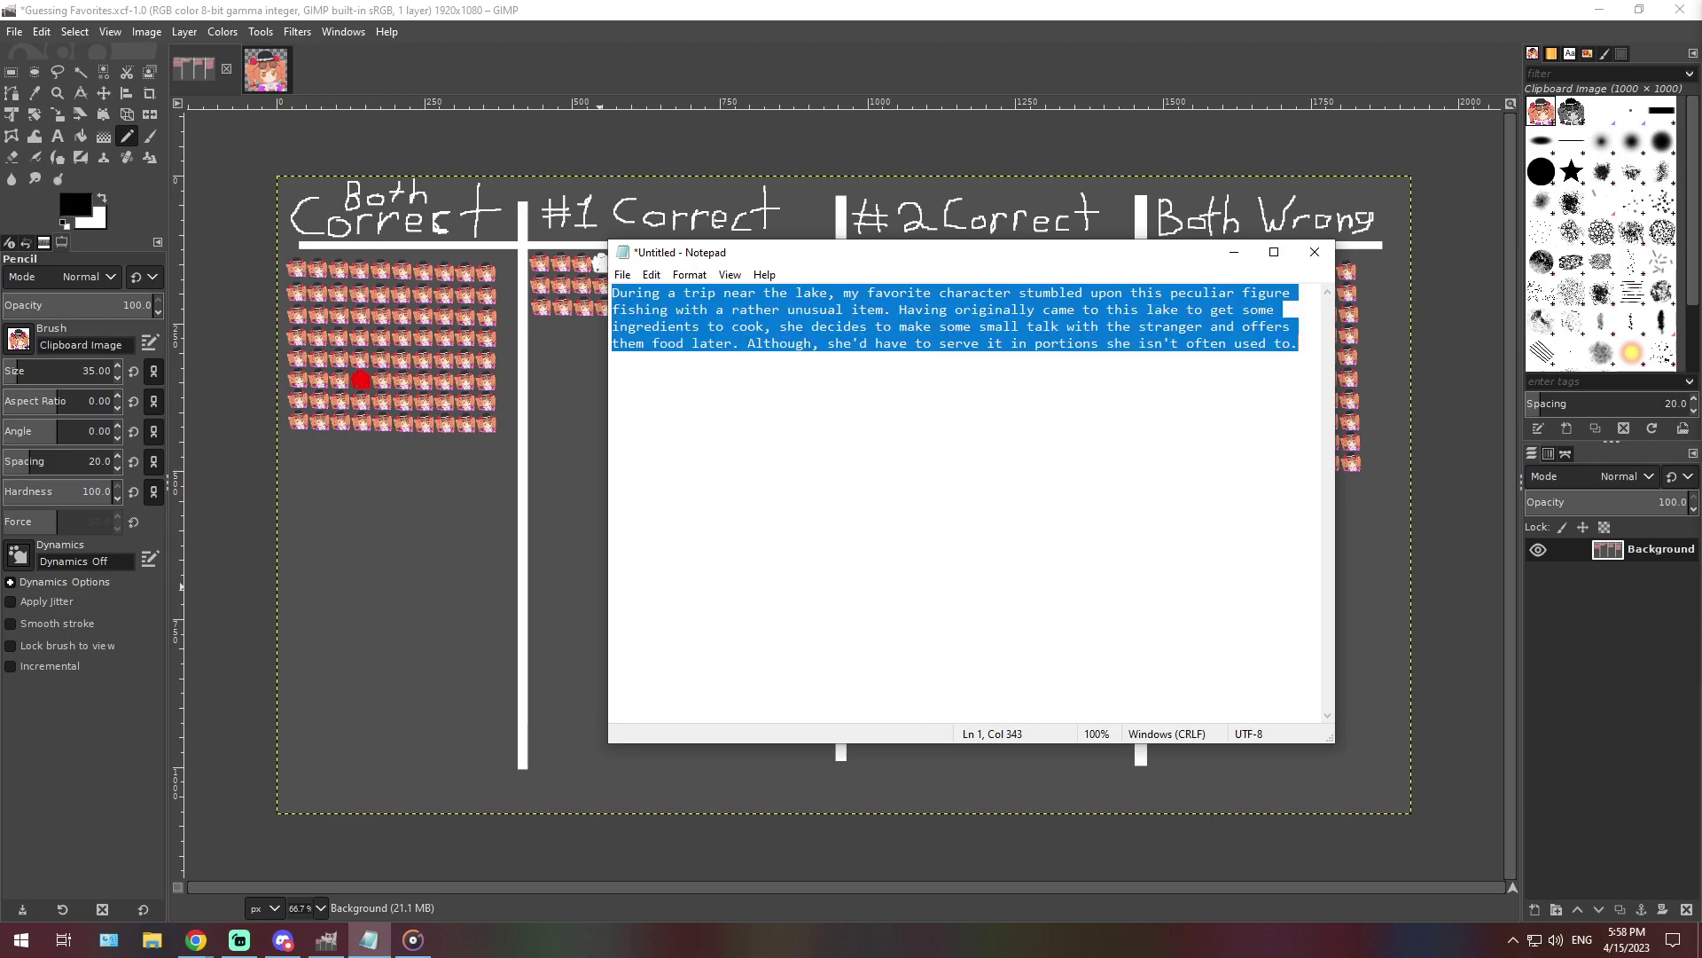
key("ctrl+x")
key("ctrl+v")
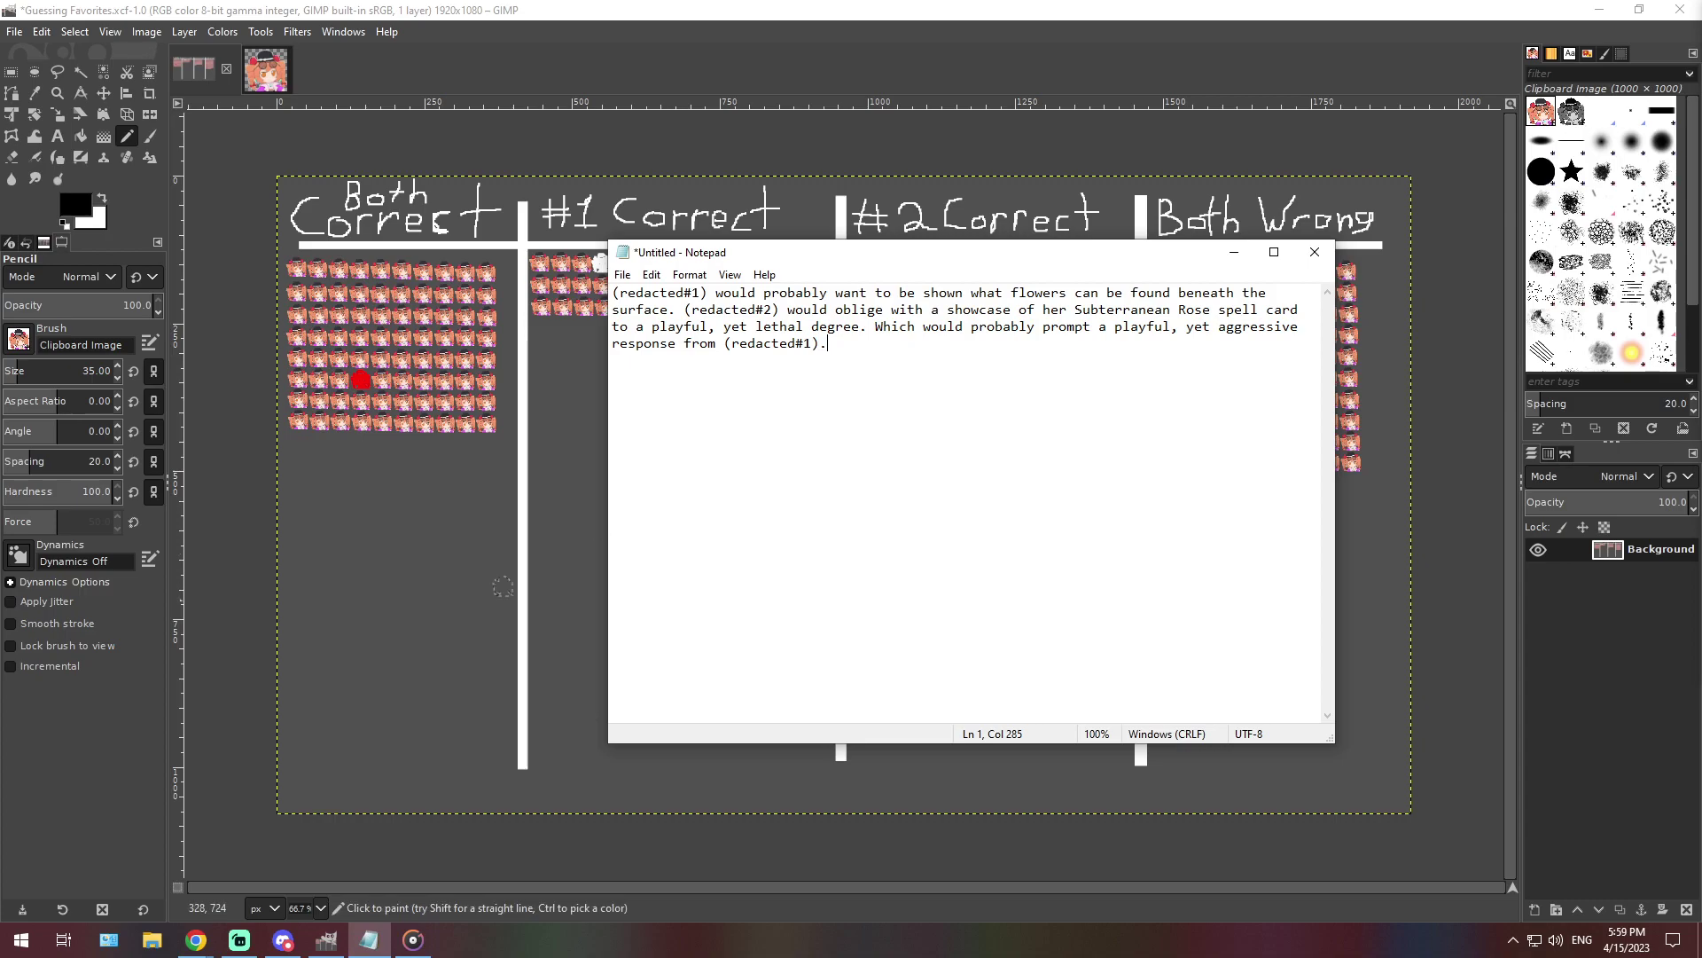
In GIMP, stamp one portrait to start a ninth row in the Both Correct column and return to the whole-chart view
left_click(319, 907)
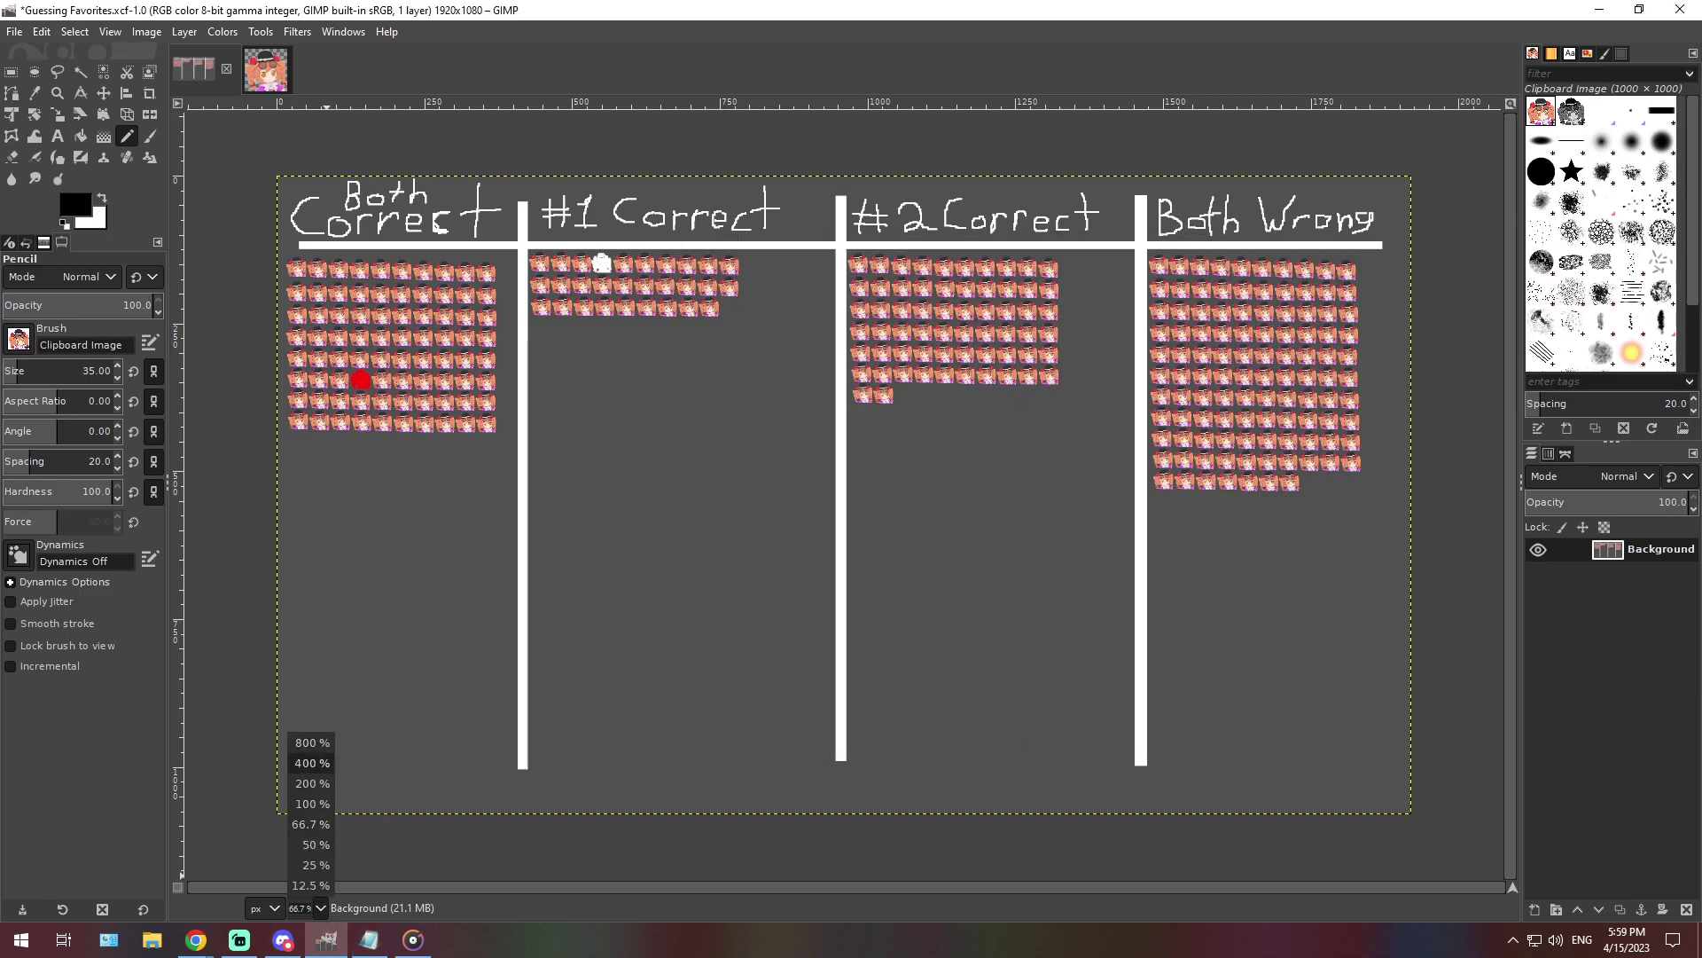
left_click(312, 762)
scroll(561, 843, "left", 15)
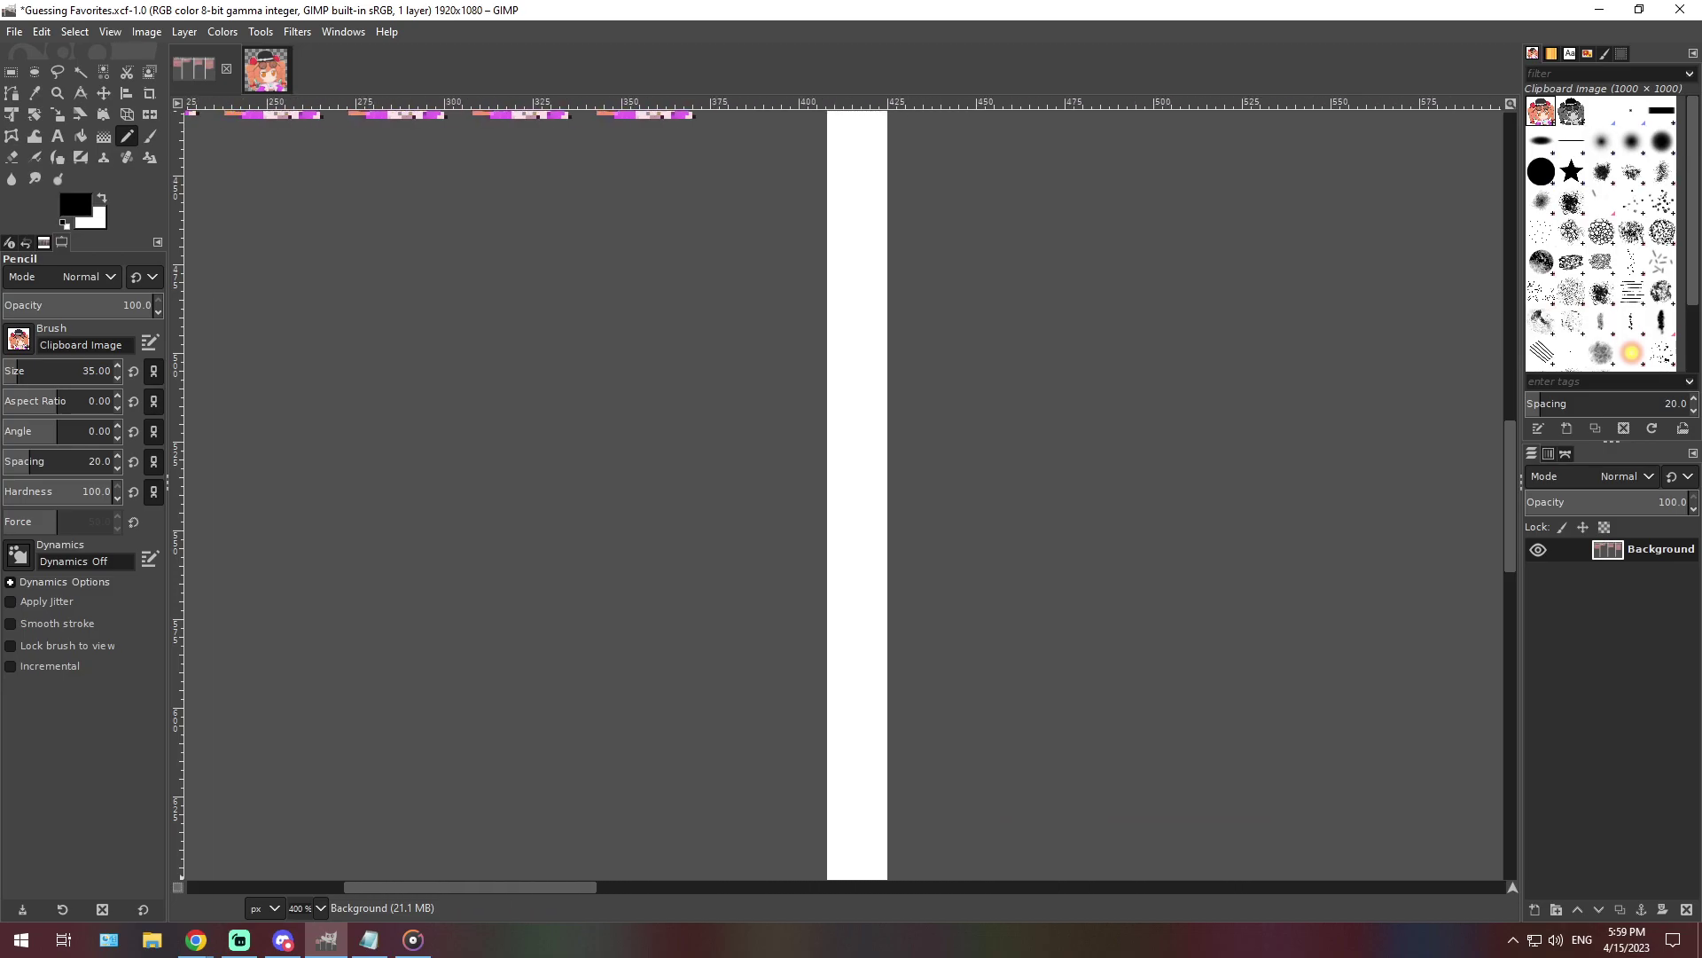
scroll(558, 843, "up", 5)
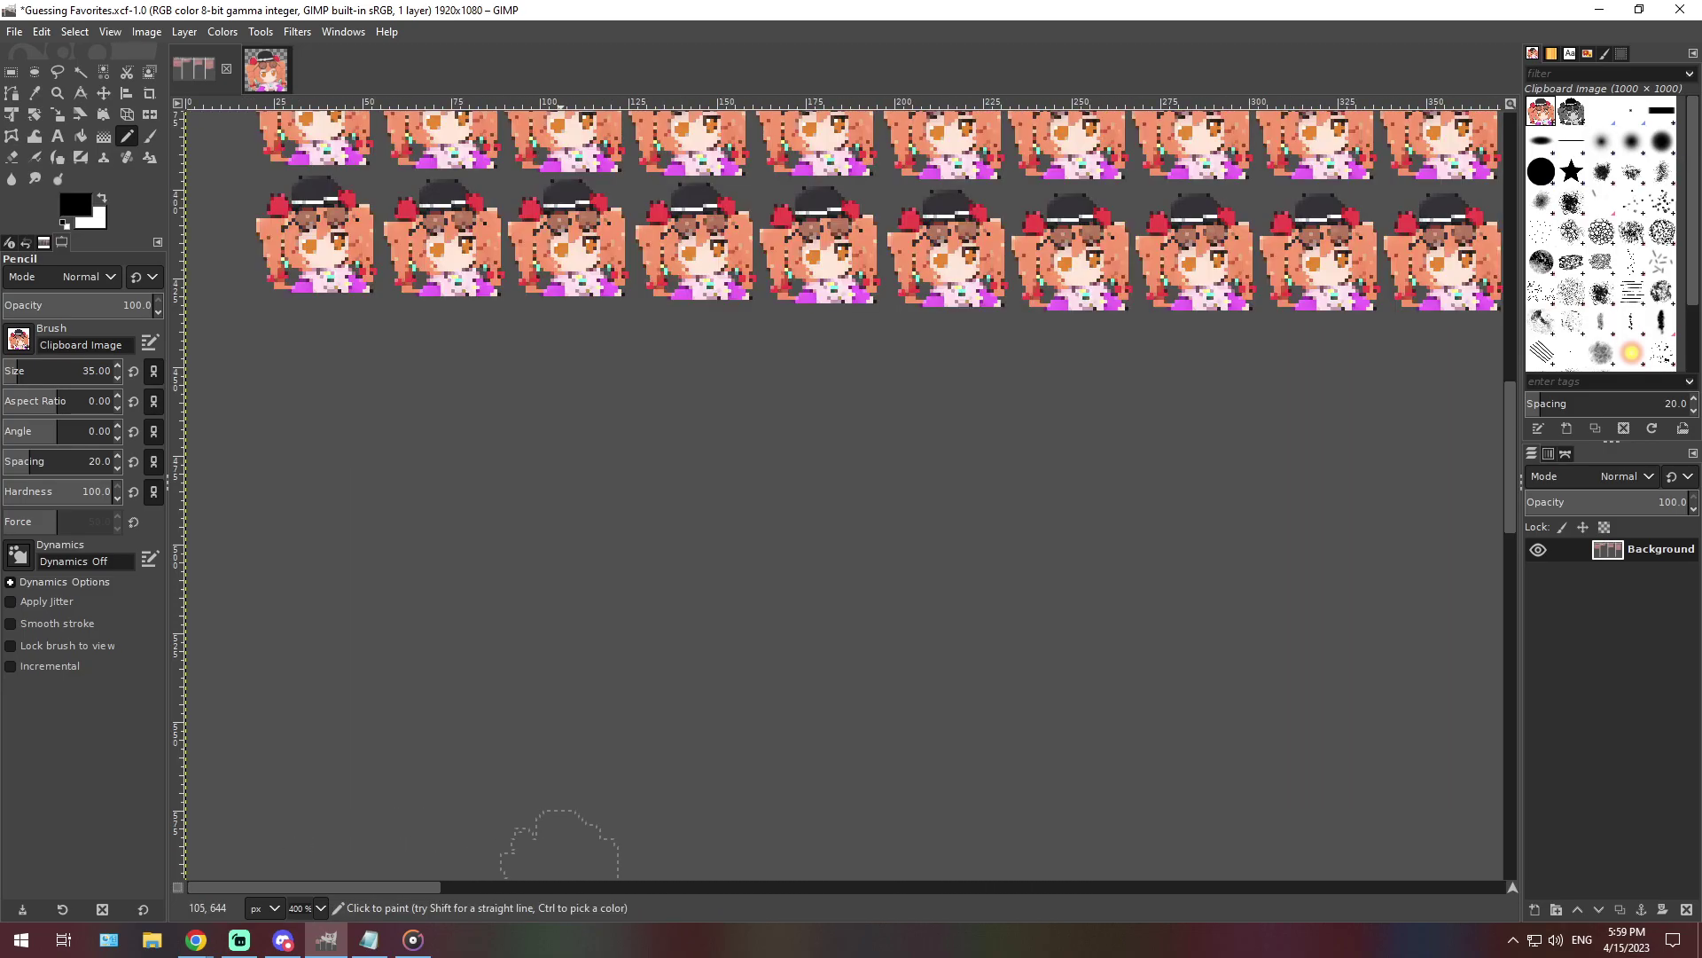
scroll(558, 843, "right", 2)
scroll(559, 843, "left", 2)
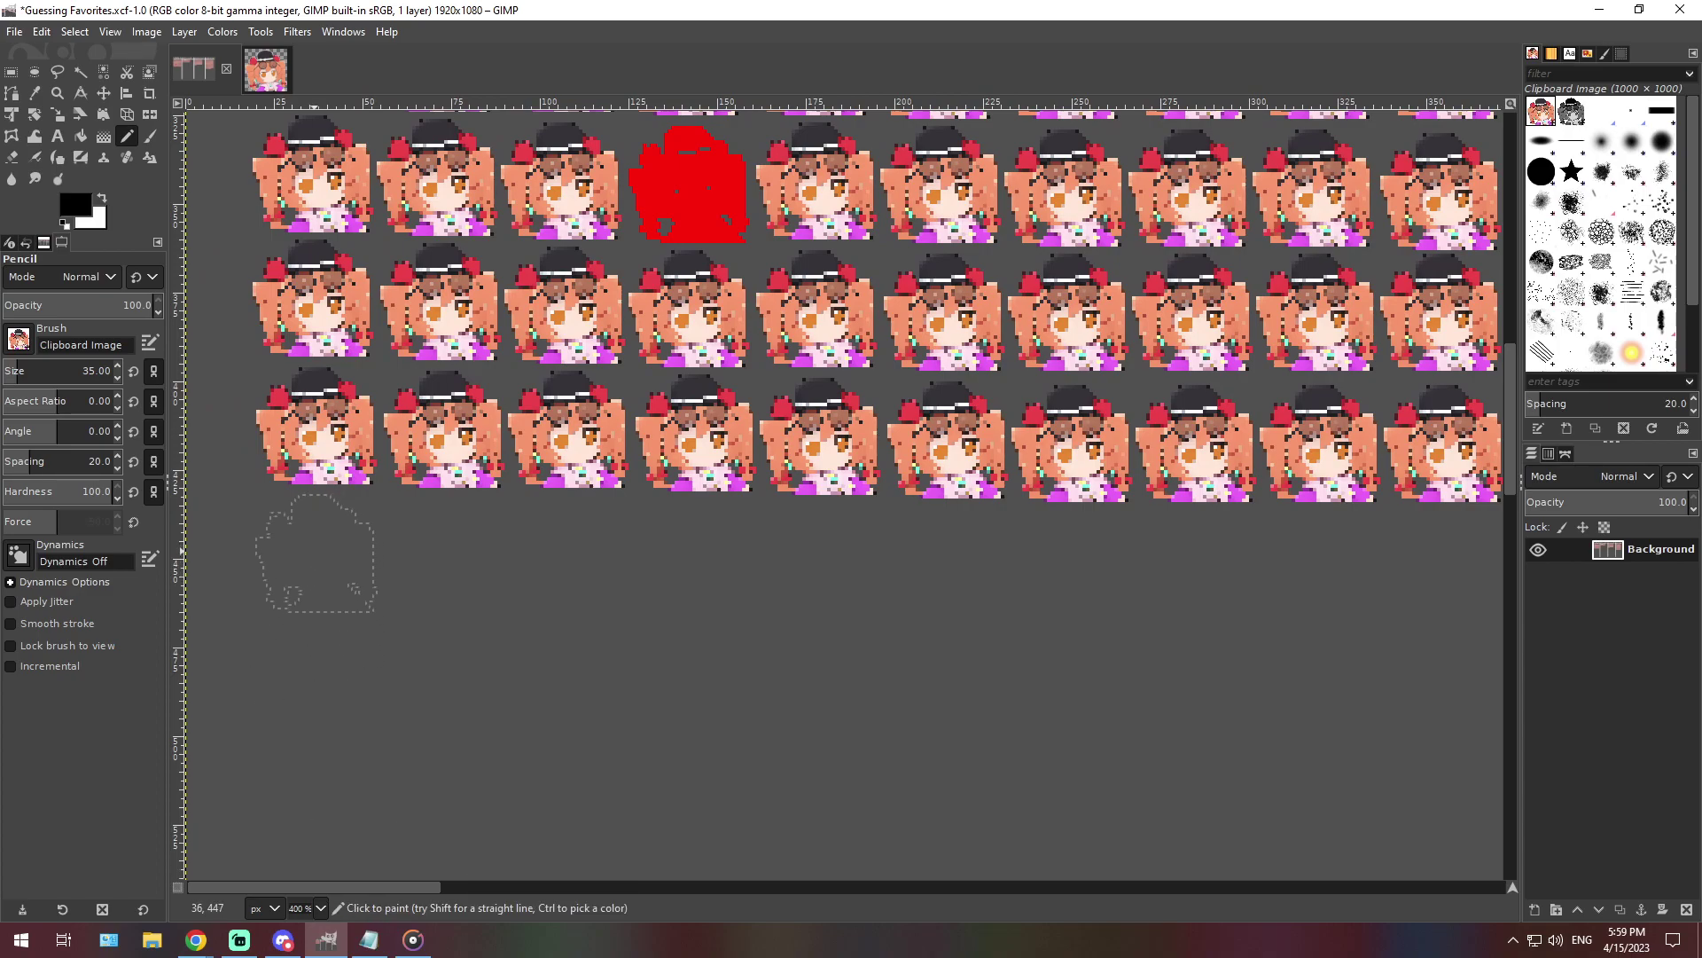
left_click(314, 554)
left_click(320, 908)
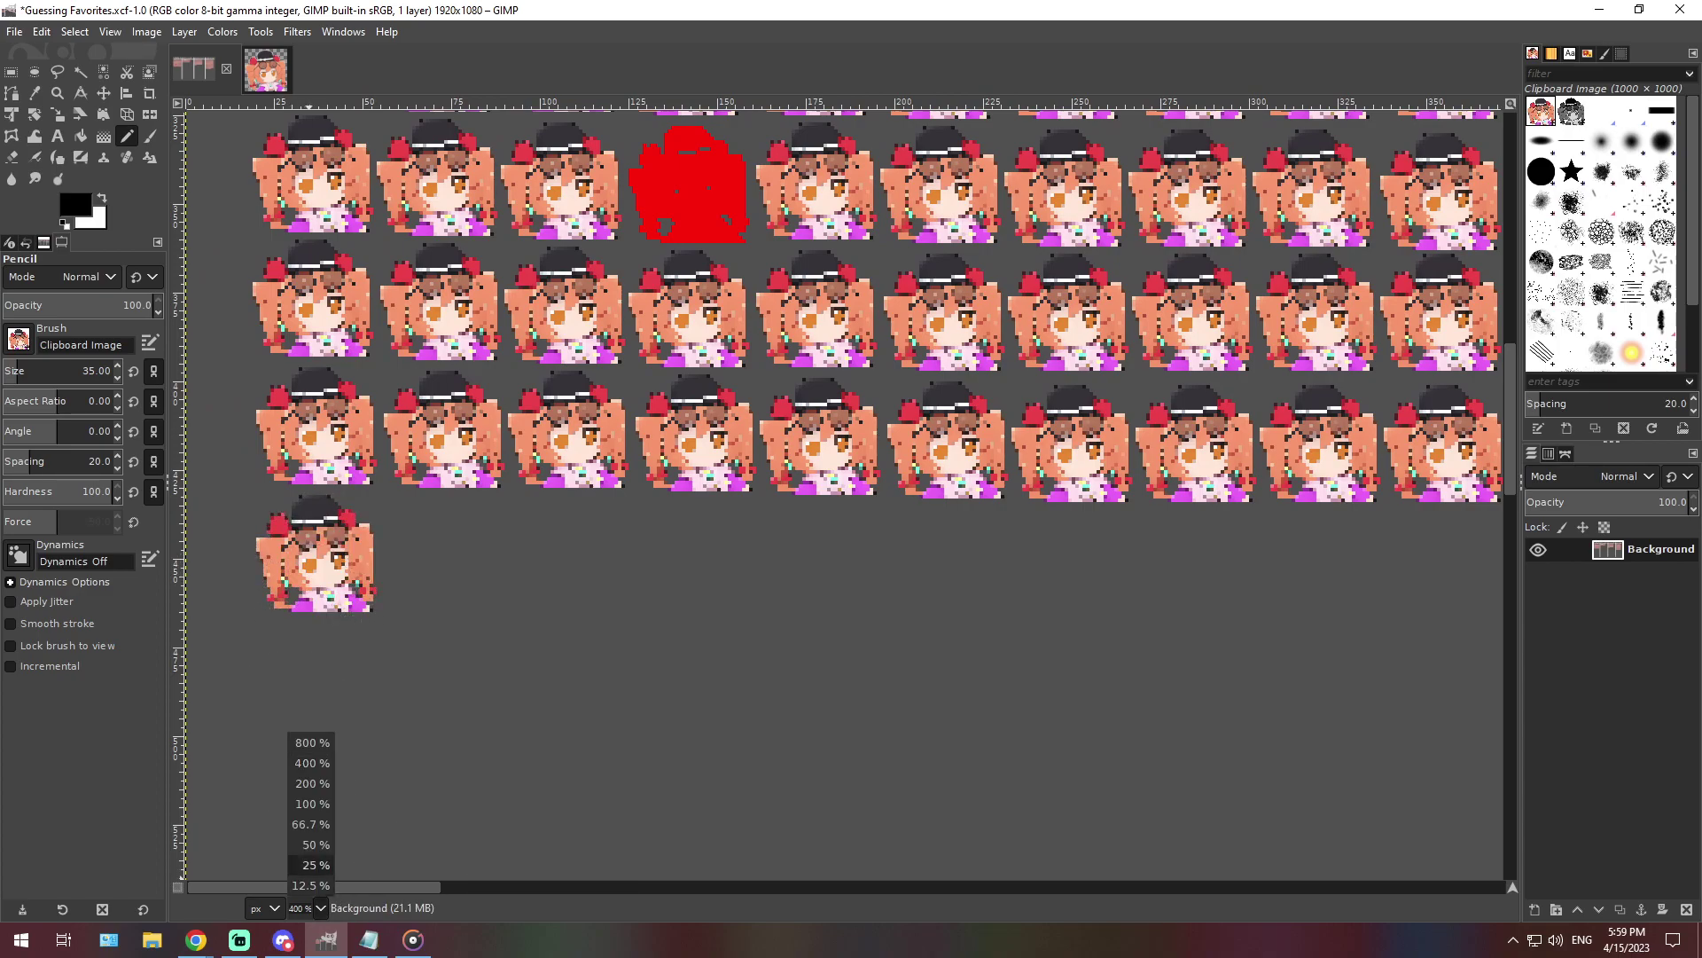
left_click(301, 825)
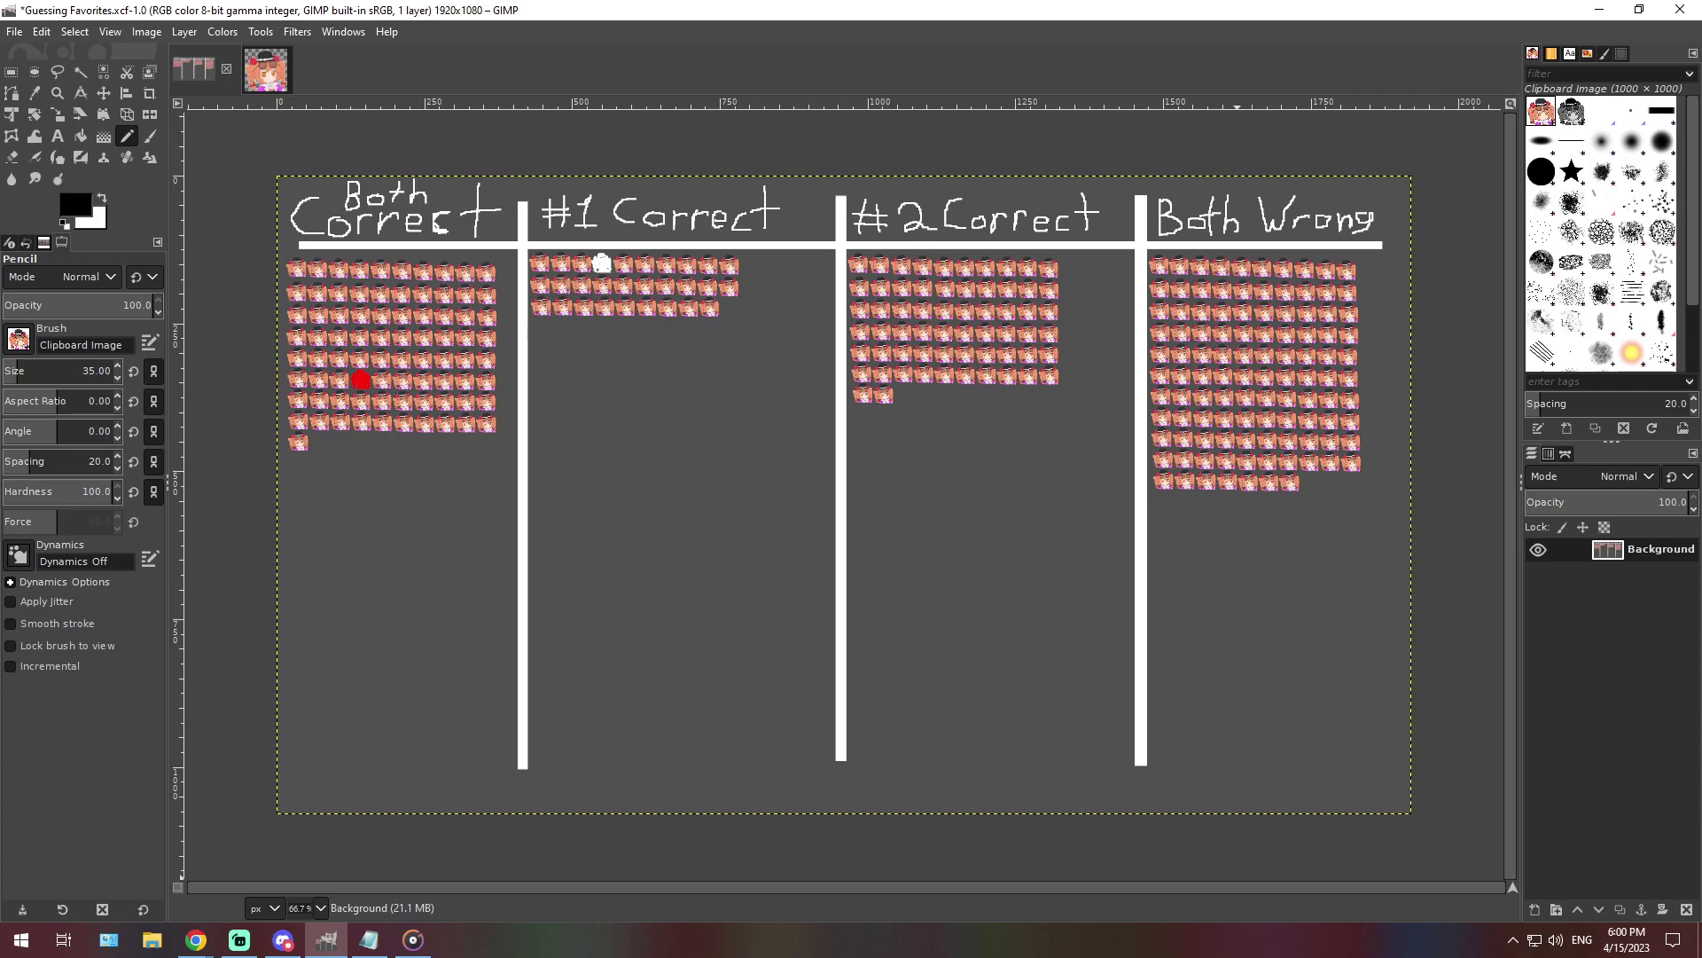
Replace the Notepad text with the description beginning "My favorite character would be slighty intrigued by them, having not seen many of her kind"
left_click(283, 940)
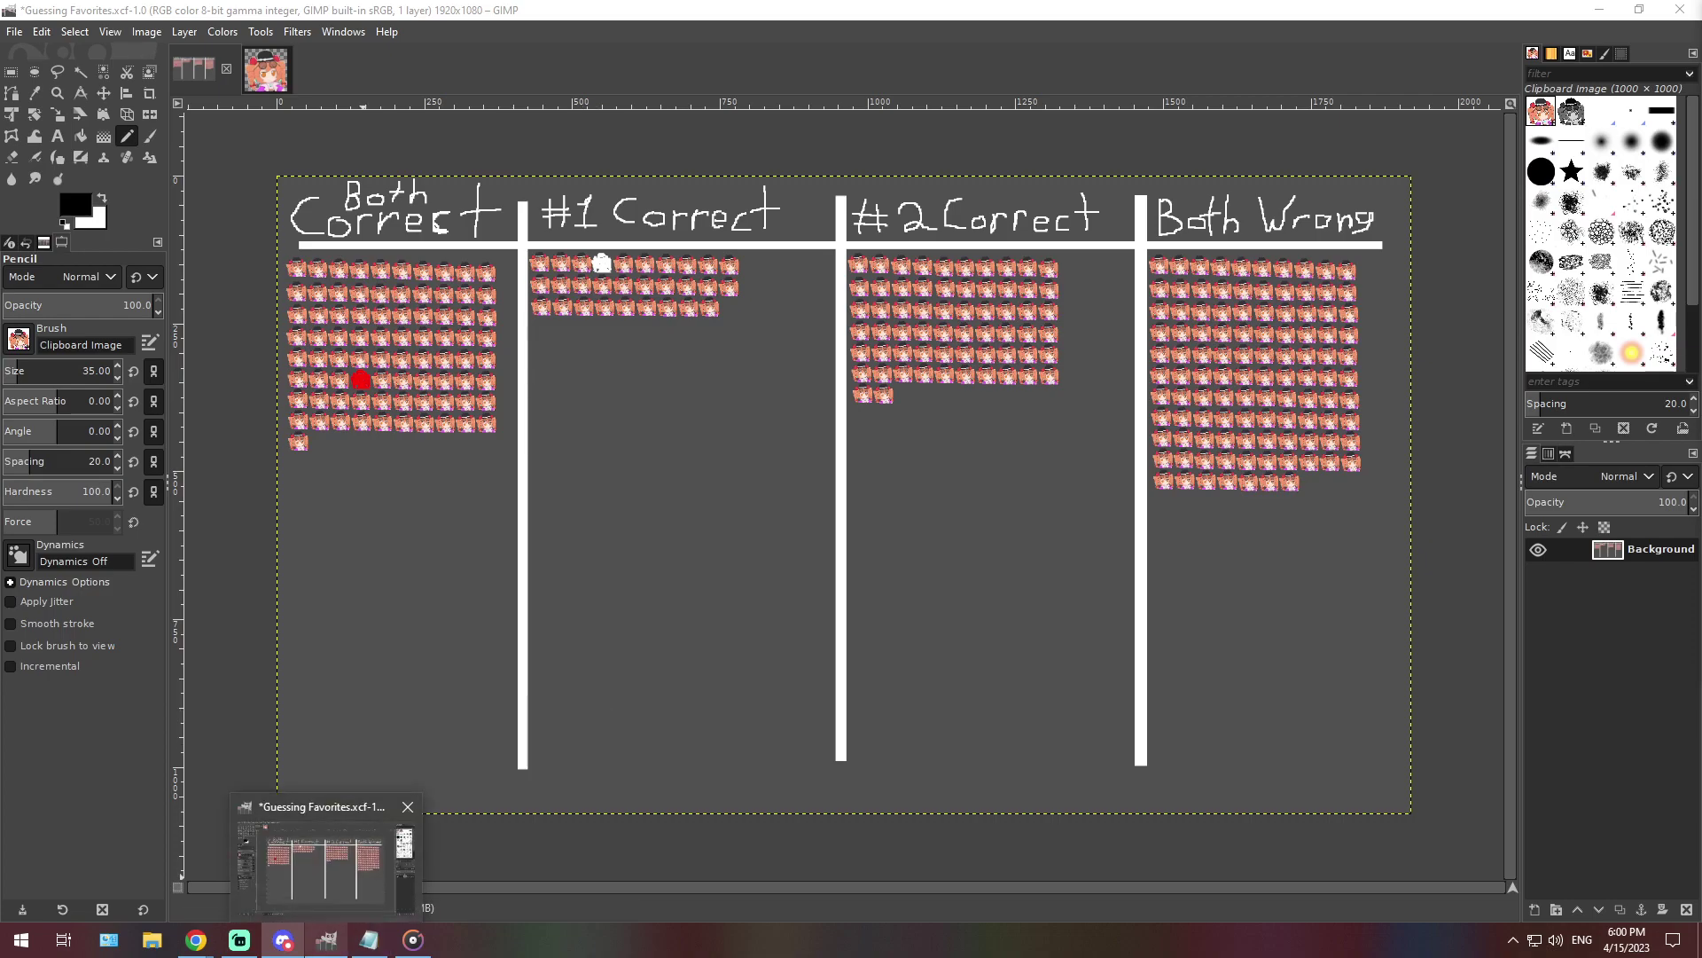
left_click(326, 940)
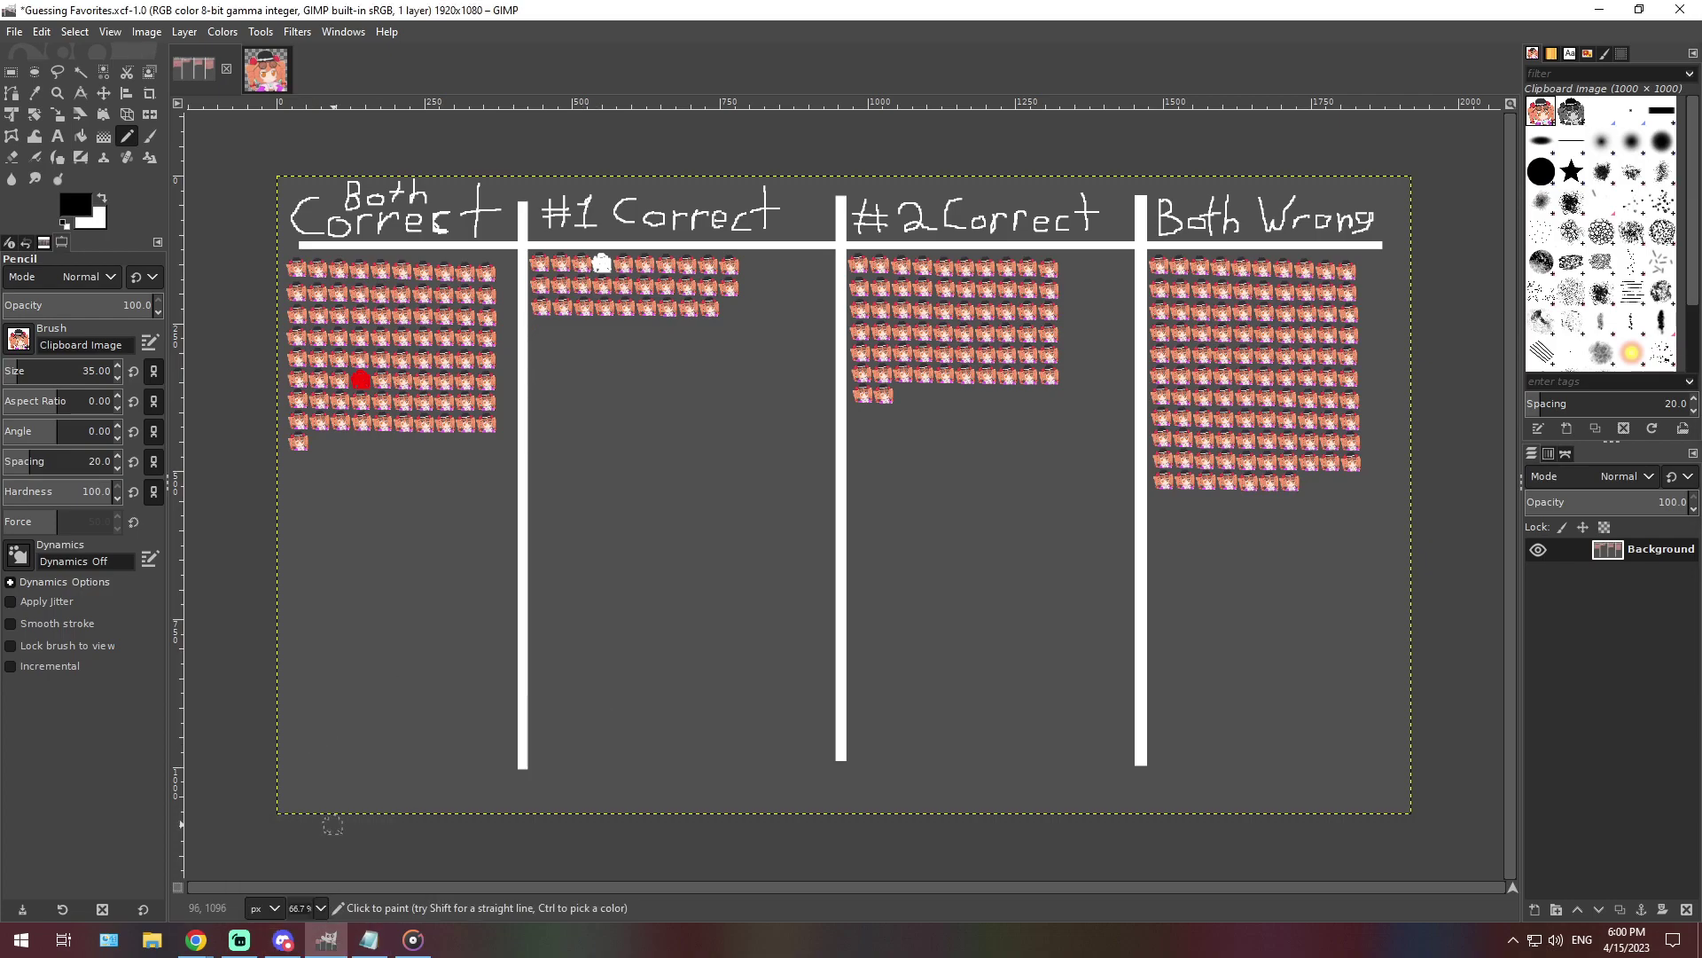
left_click(369, 940)
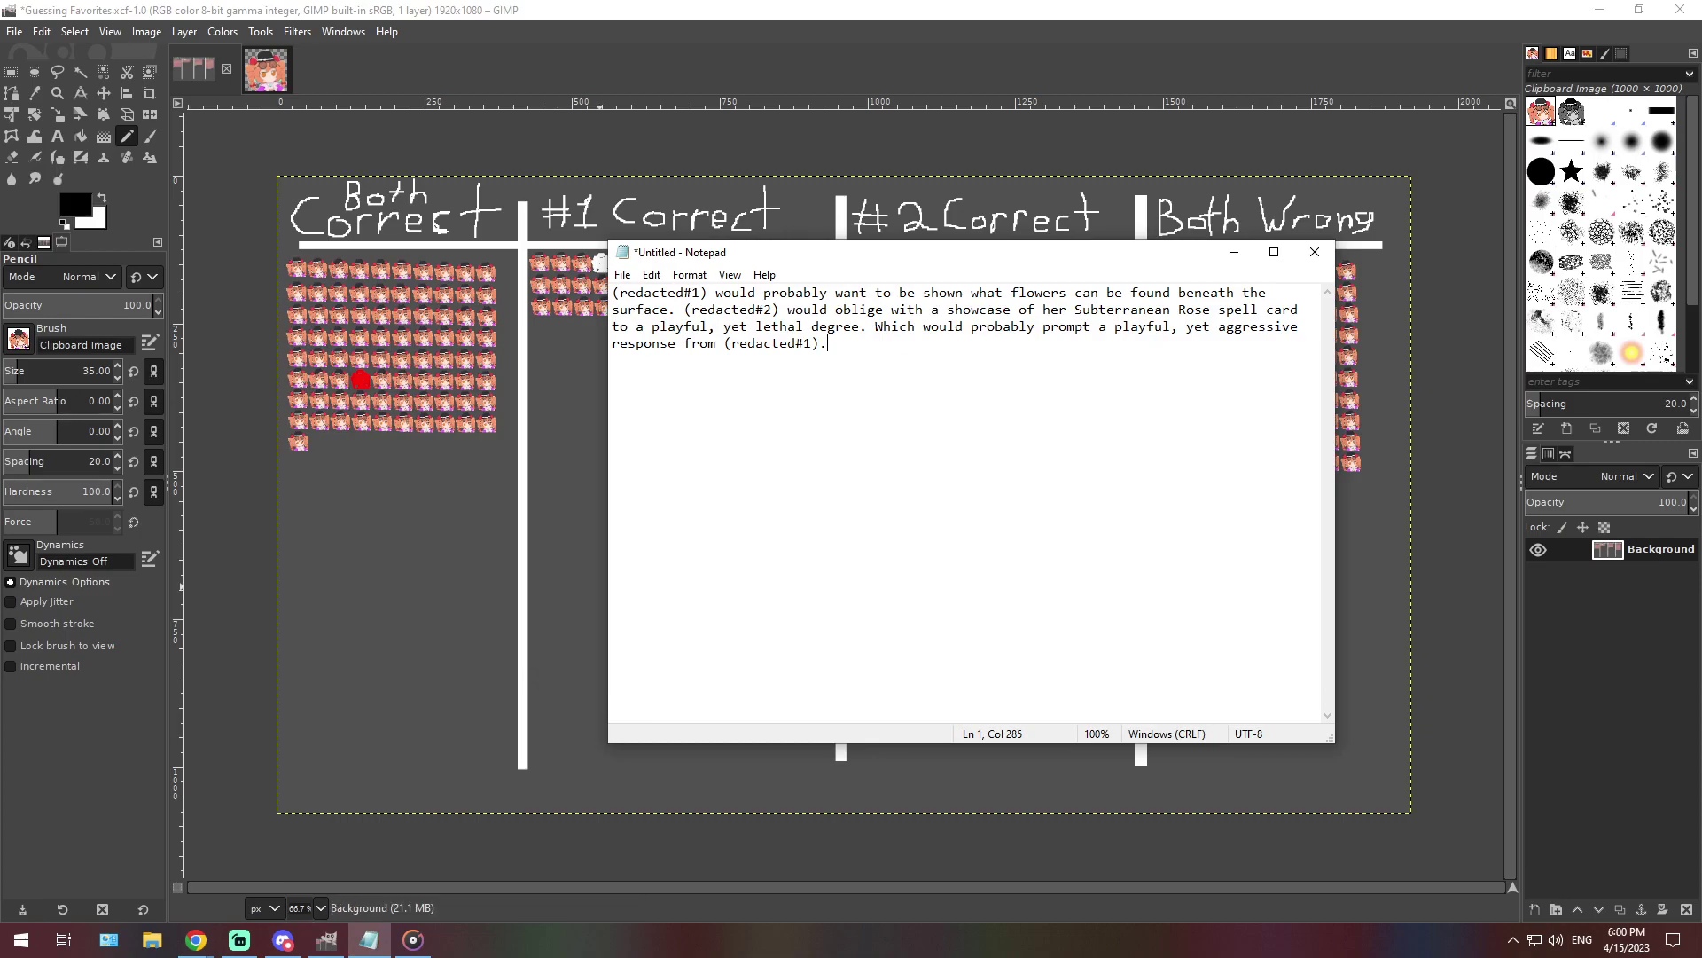
double_click(747, 343)
key("ctrl+a")
key("BackSpace")
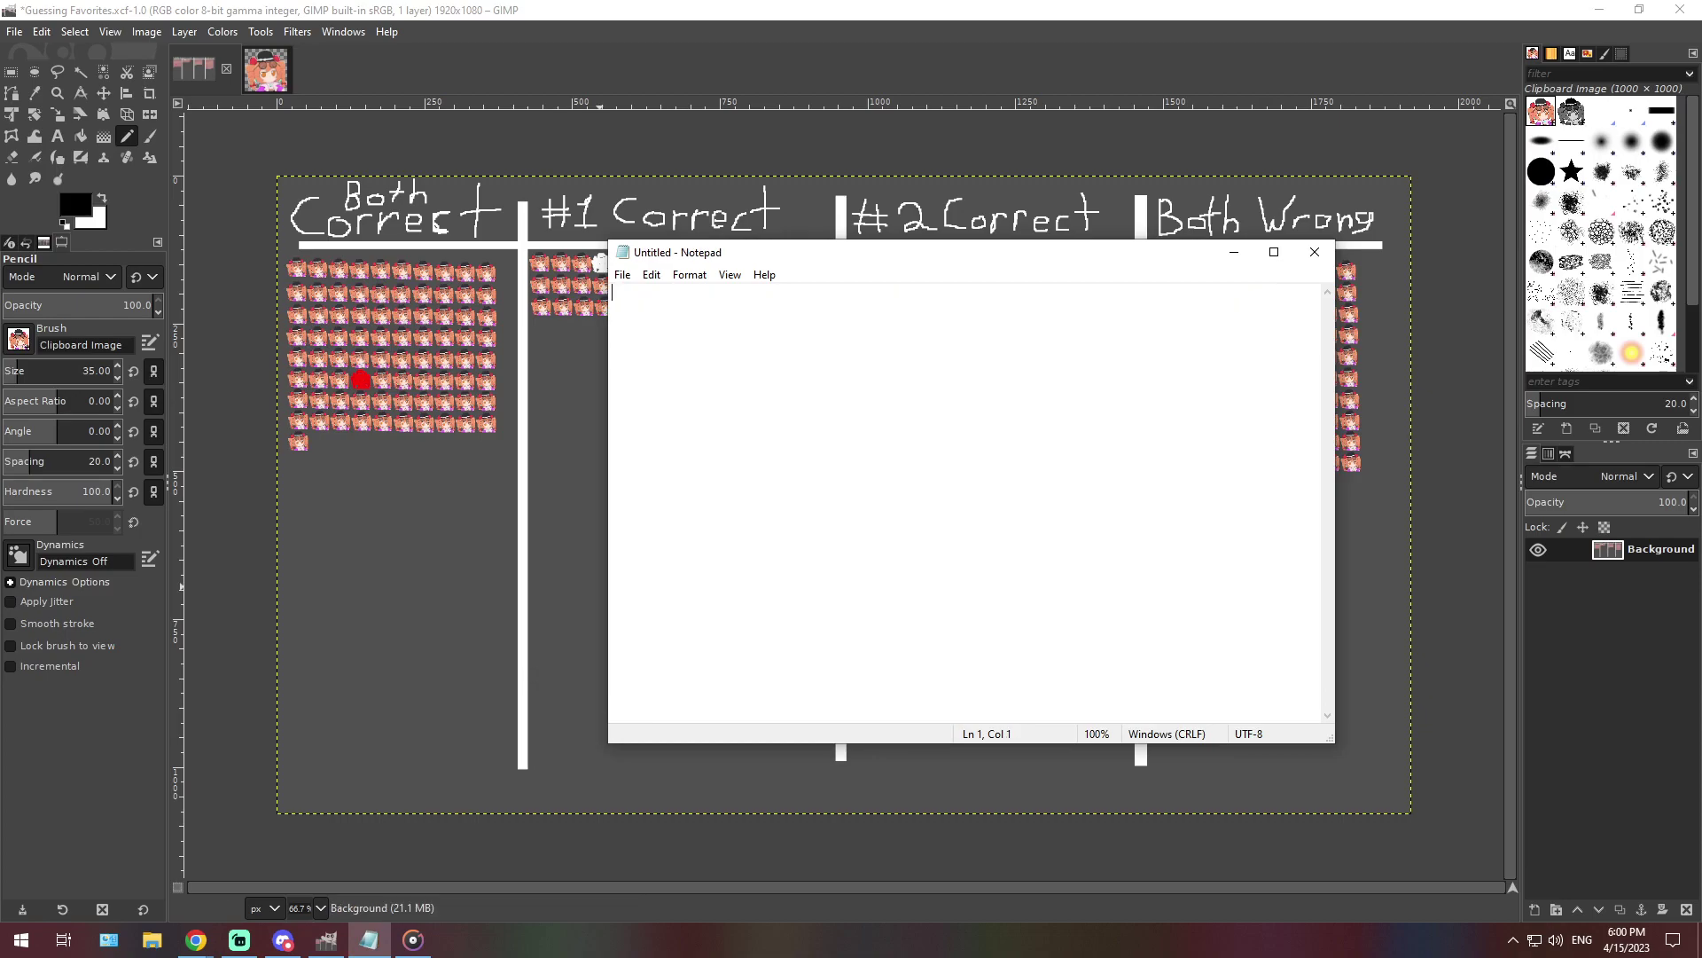
type("My favorite character would be slighty intrigued by them, having not seen many of her kind of youkai before. Despite having never met them, she (1st fav) is fairly familiar with a few of their (2nd fav) friends, having met them during banquets")
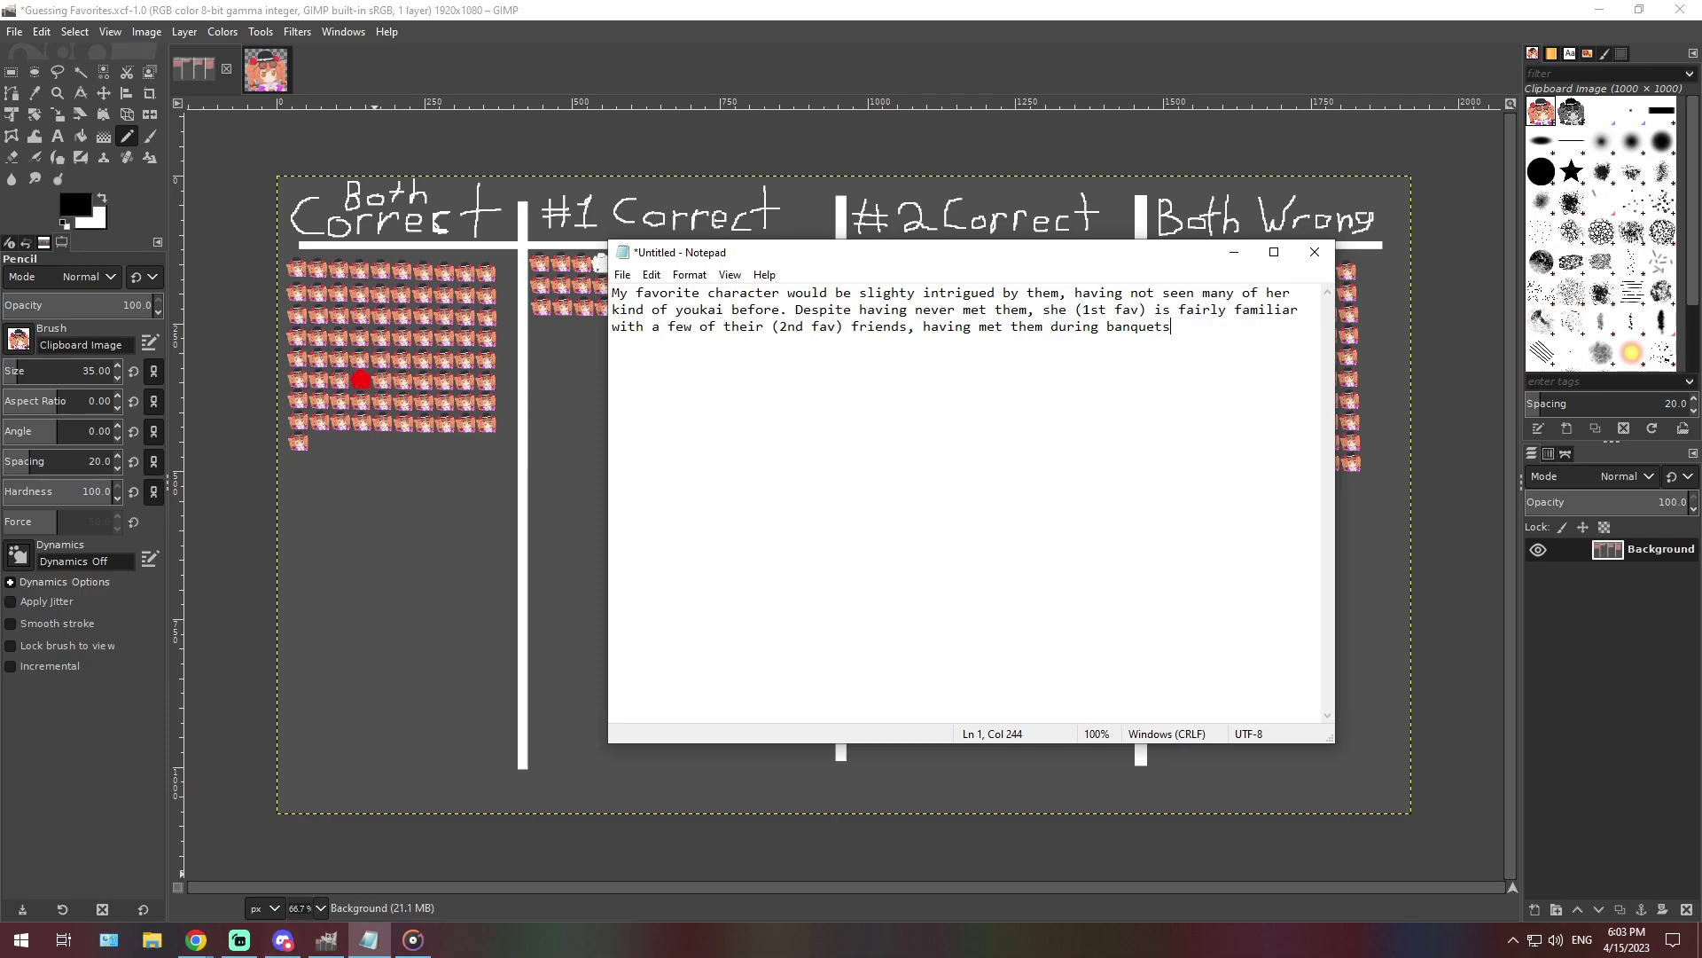
In GIMP, stamp the eighth portrait in the last row of the Both Wrong column and return to the whole-chart view
left_click(320, 907)
left_click(310, 763)
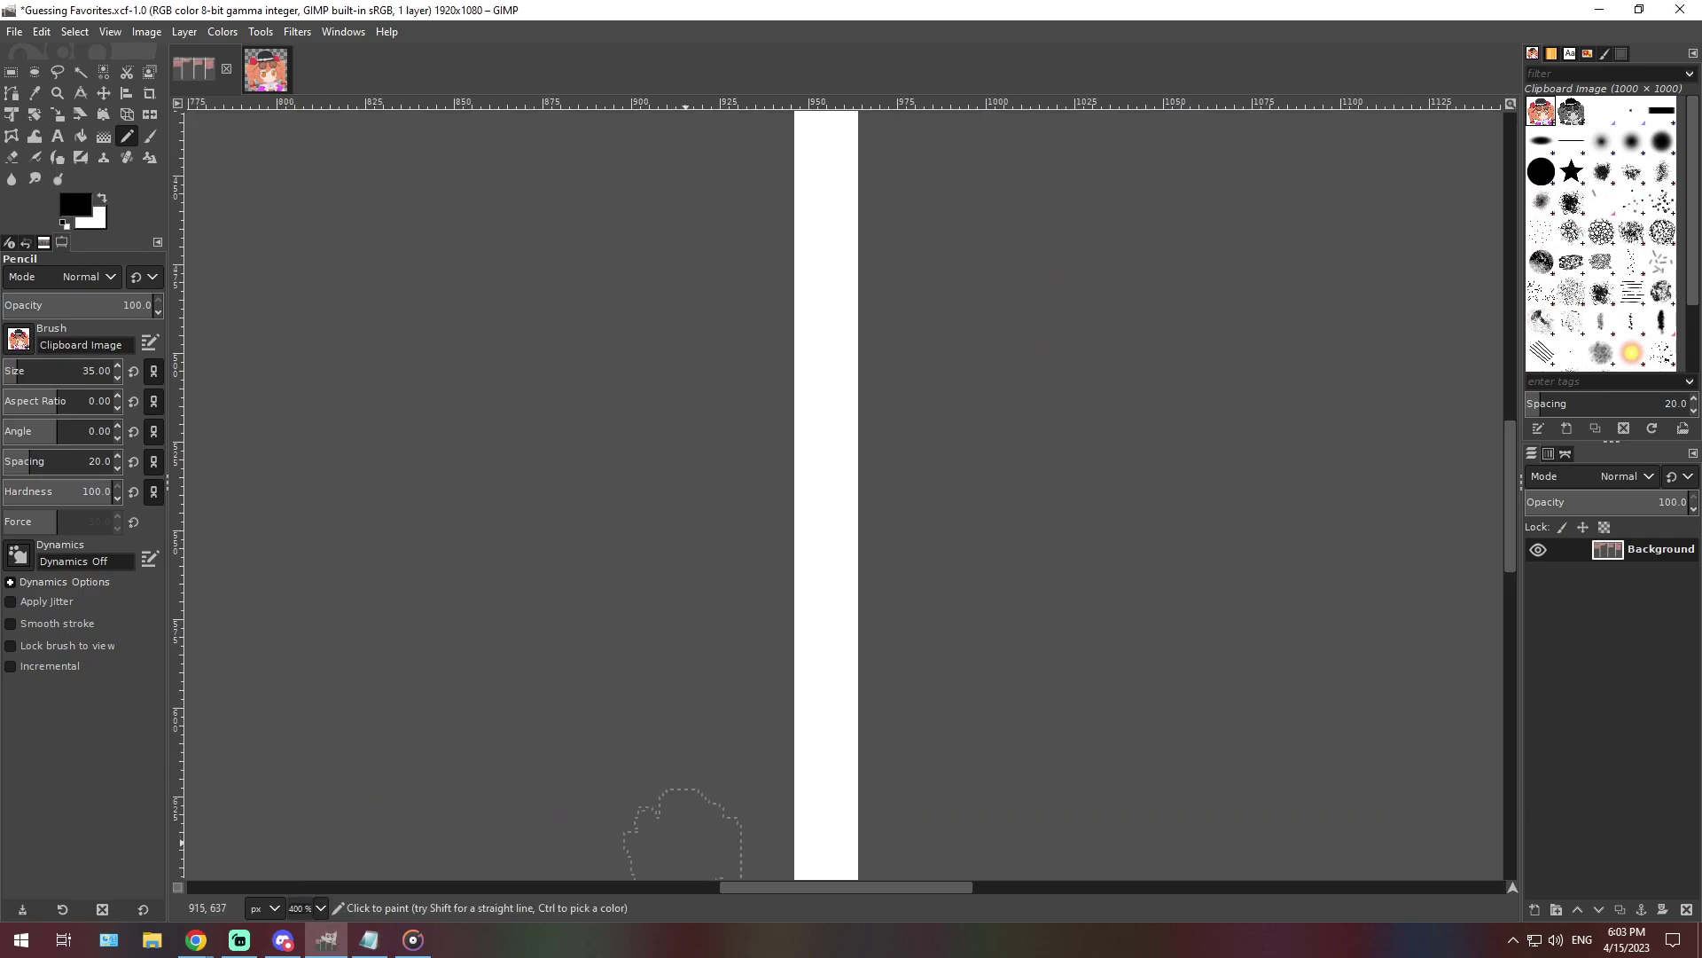
scroll(687, 833, "right", 15)
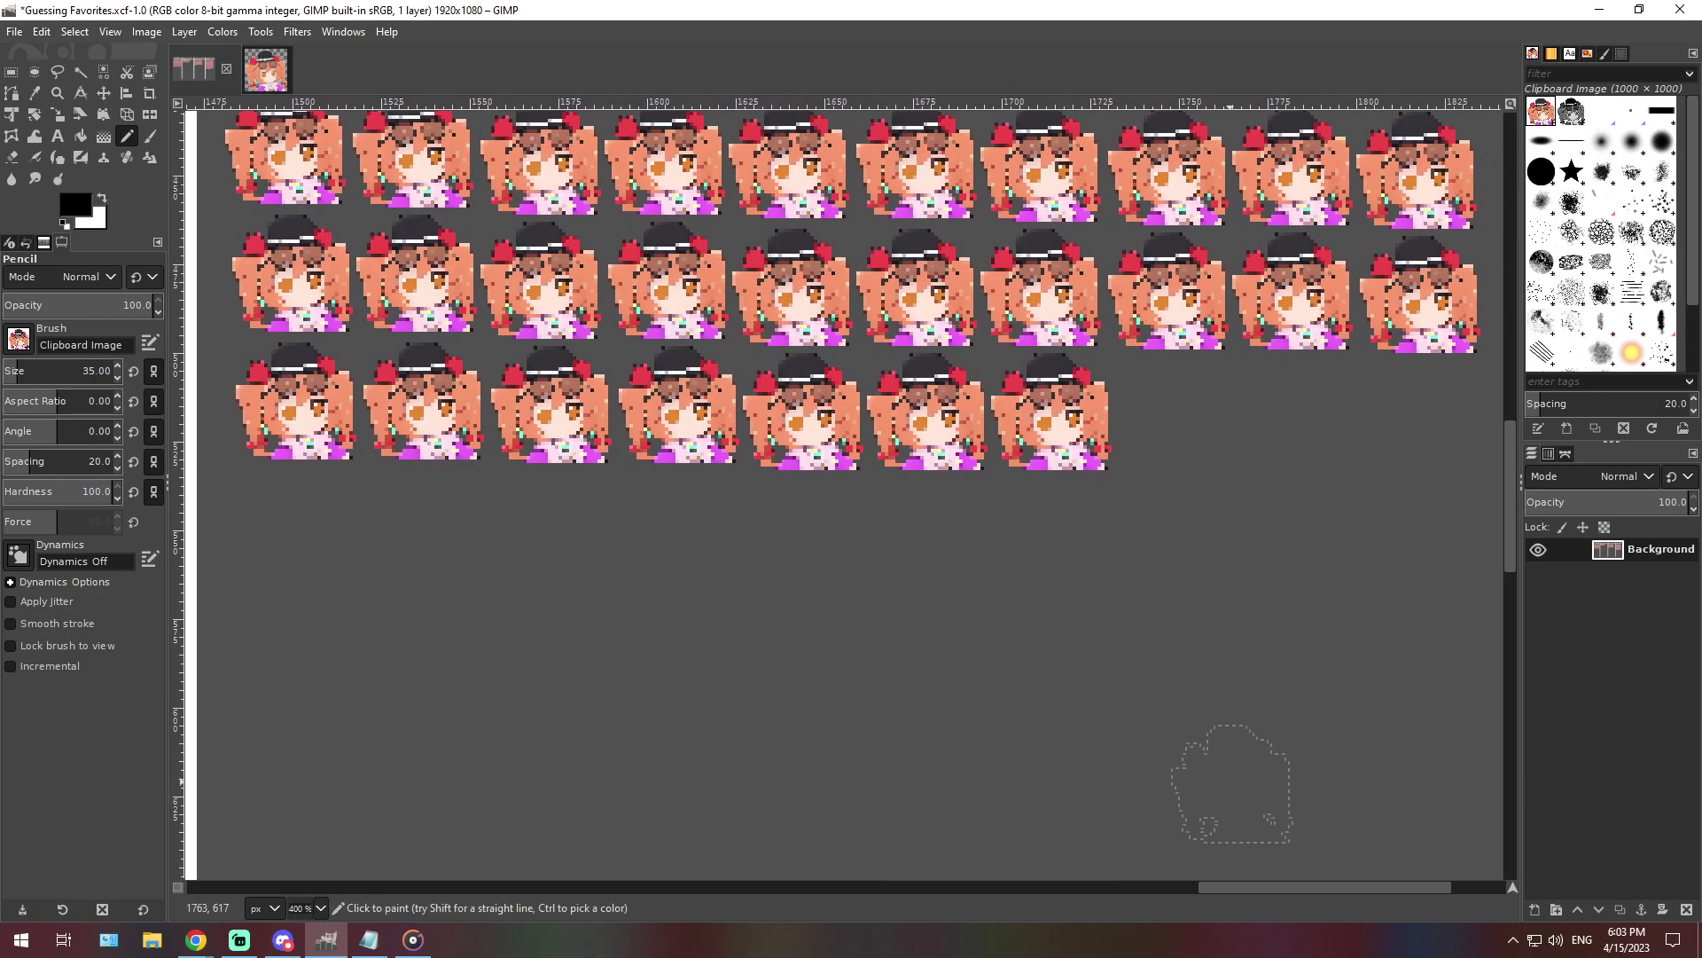
scroll(1248, 852, "up", 3)
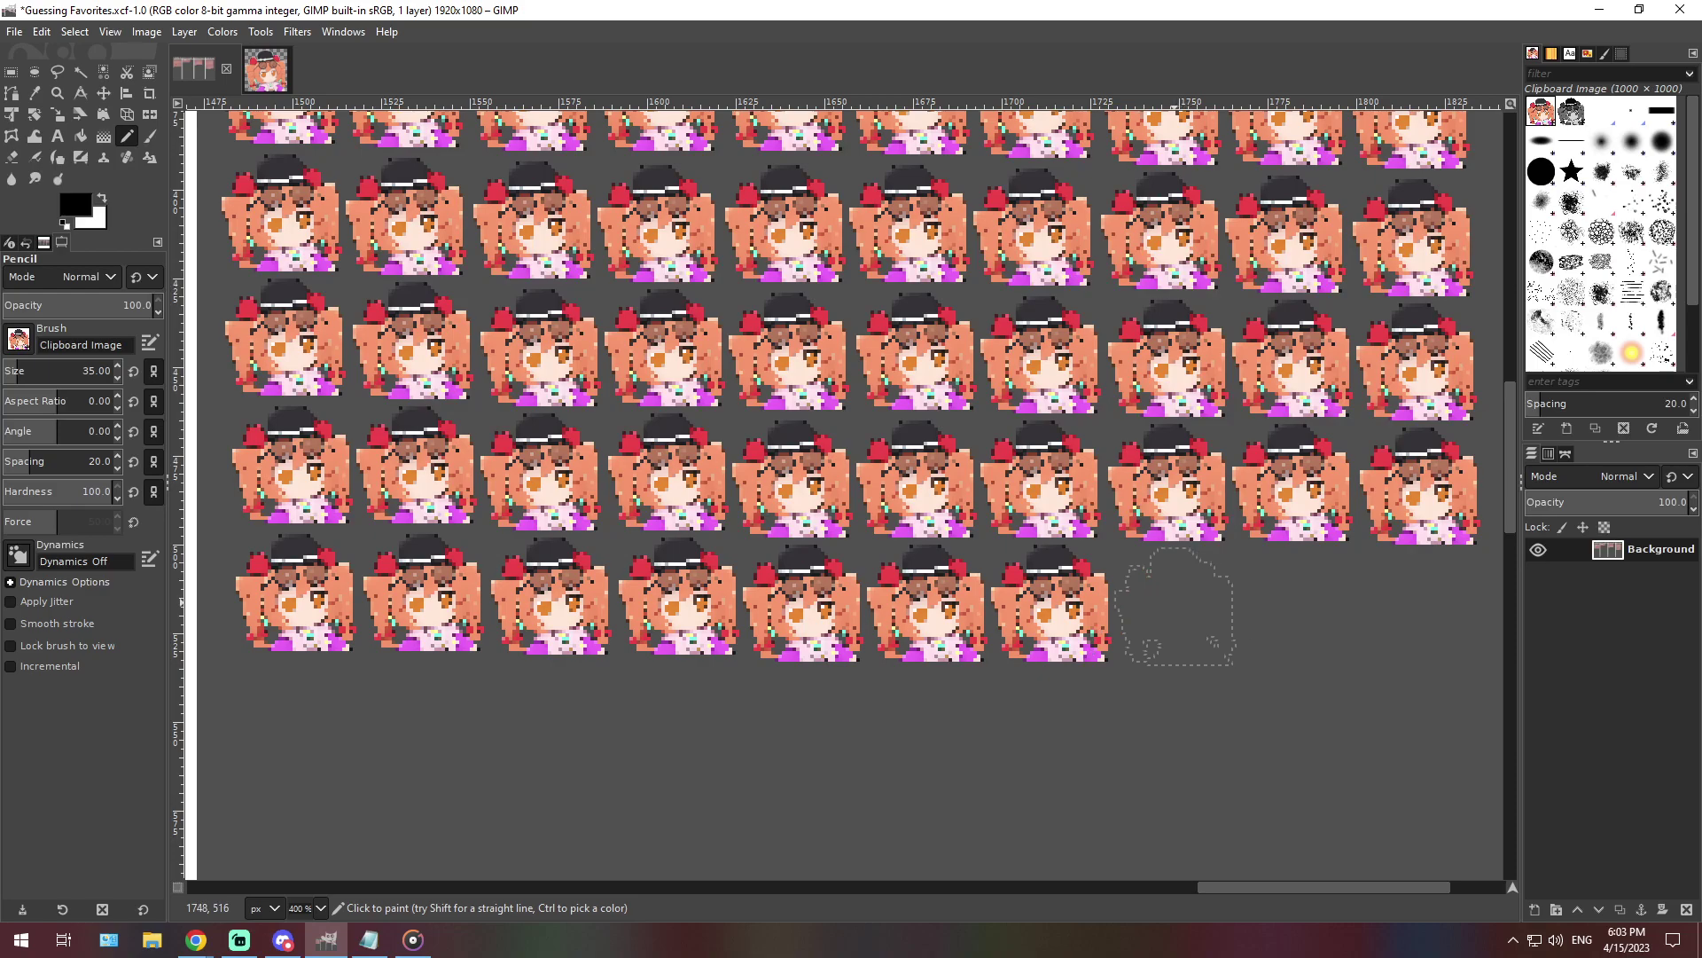
left_click(1175, 606)
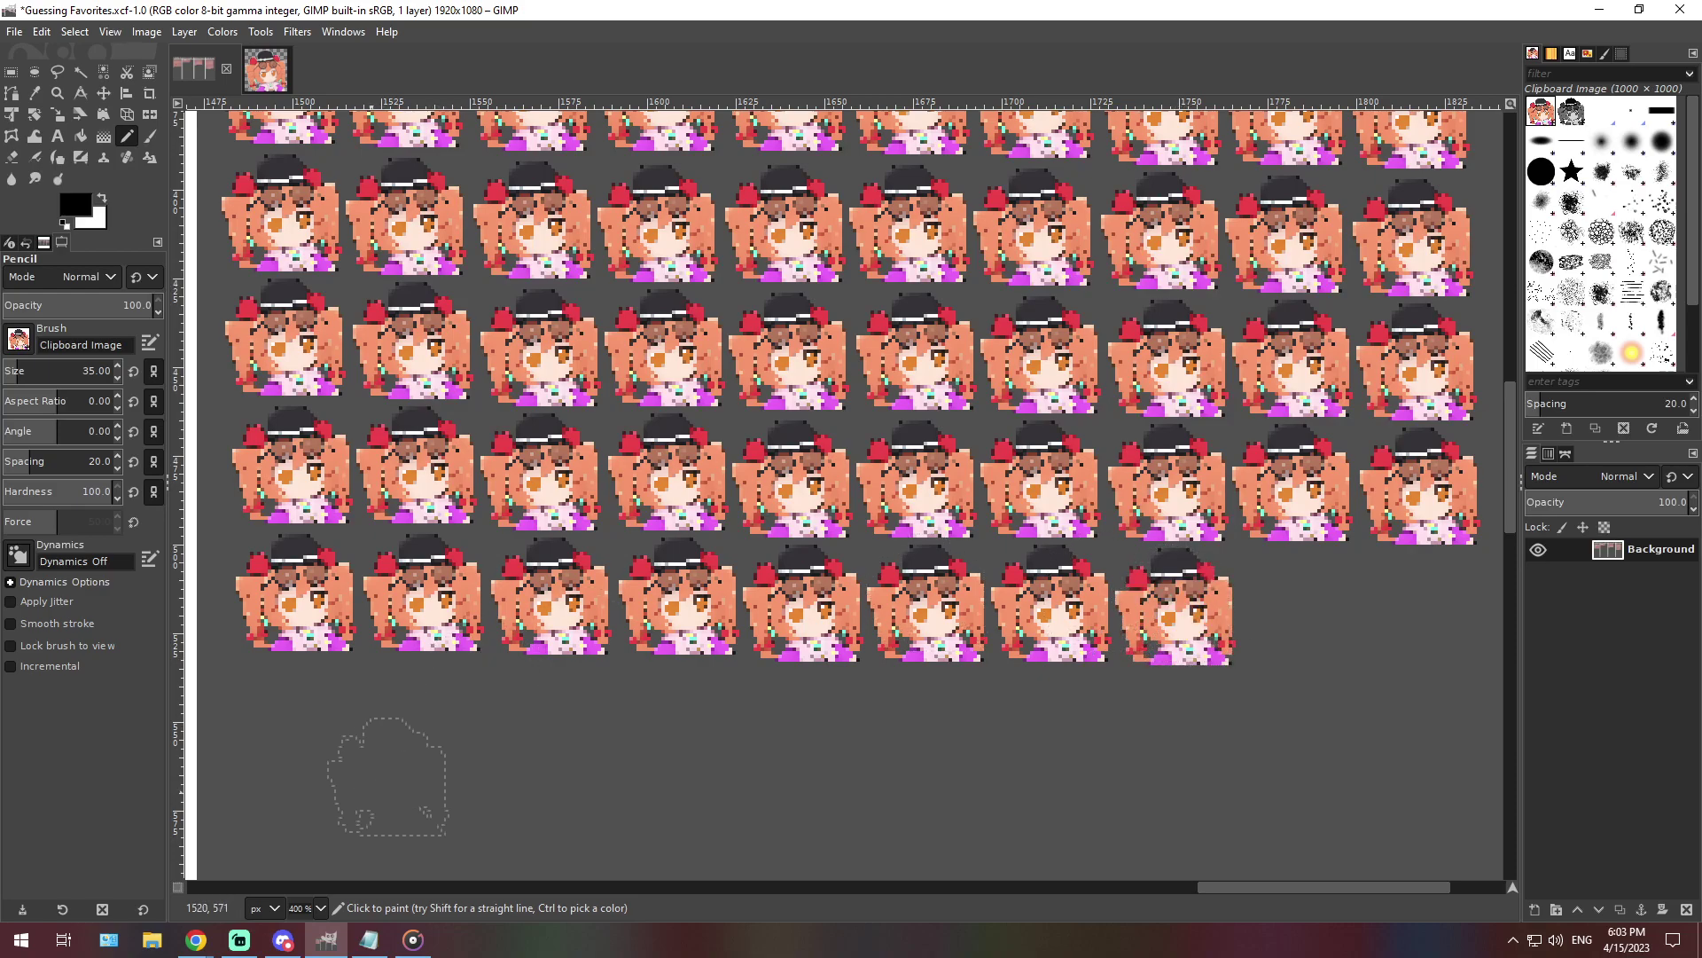
left_click(320, 907)
left_click(310, 823)
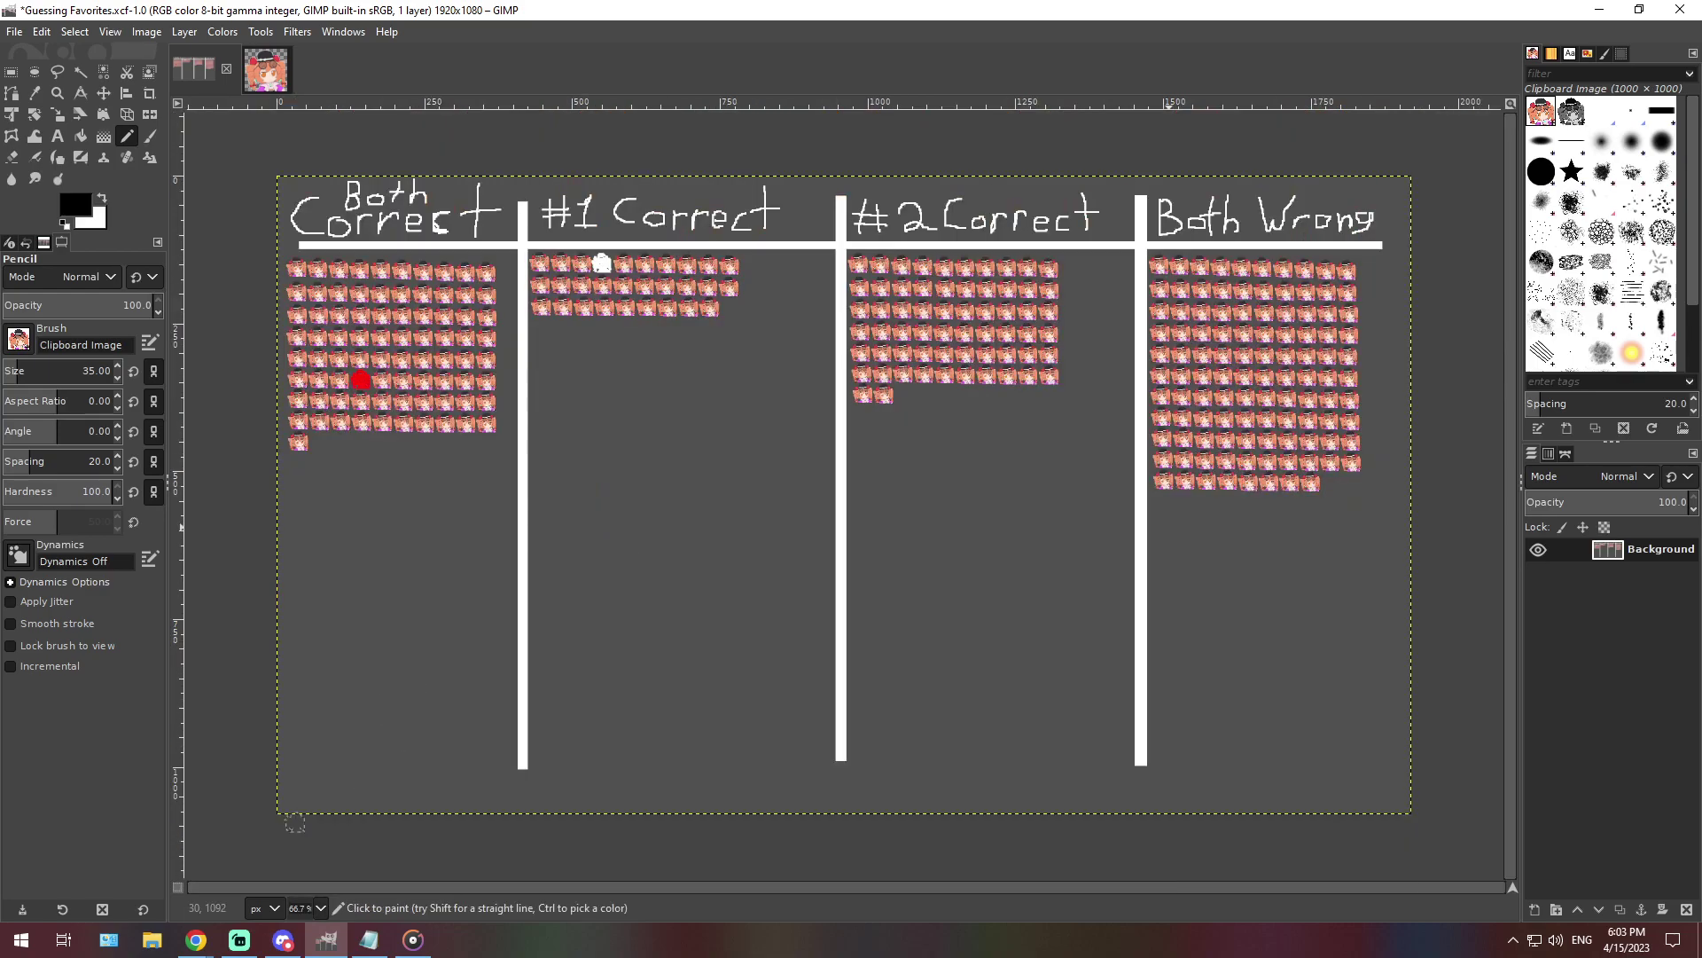
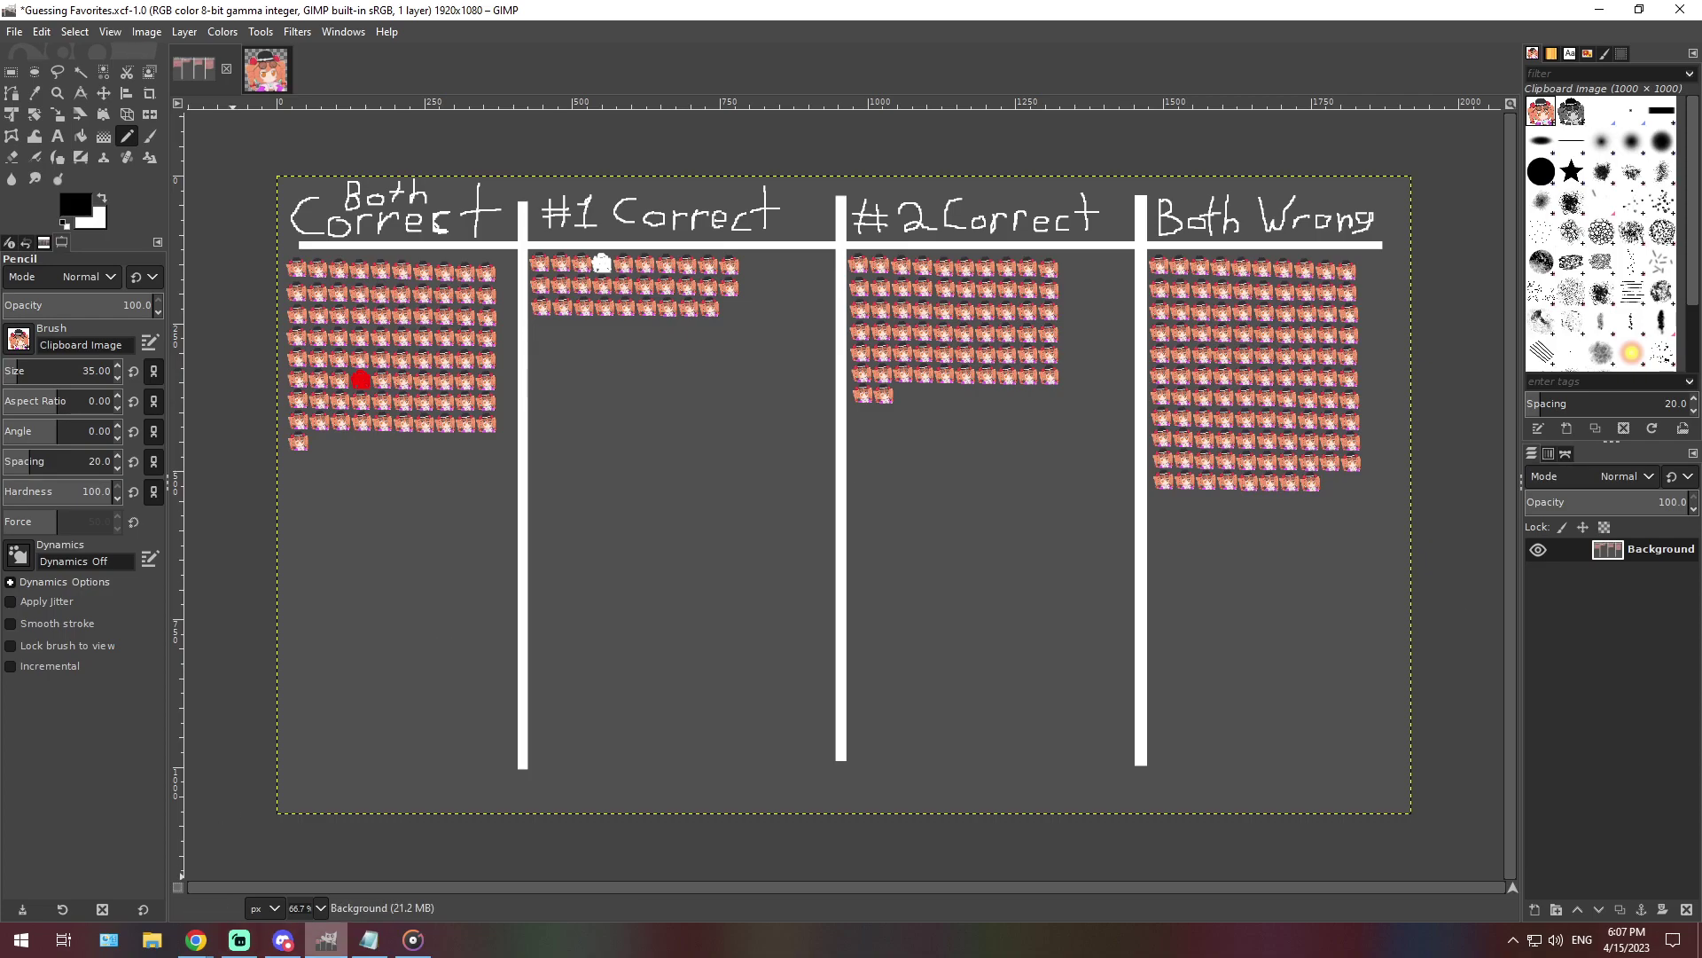
Replace the Notepad text with the description beginning "My favorite character likes jewelry and valuable stuff and so does my second character"
left_click(369, 939)
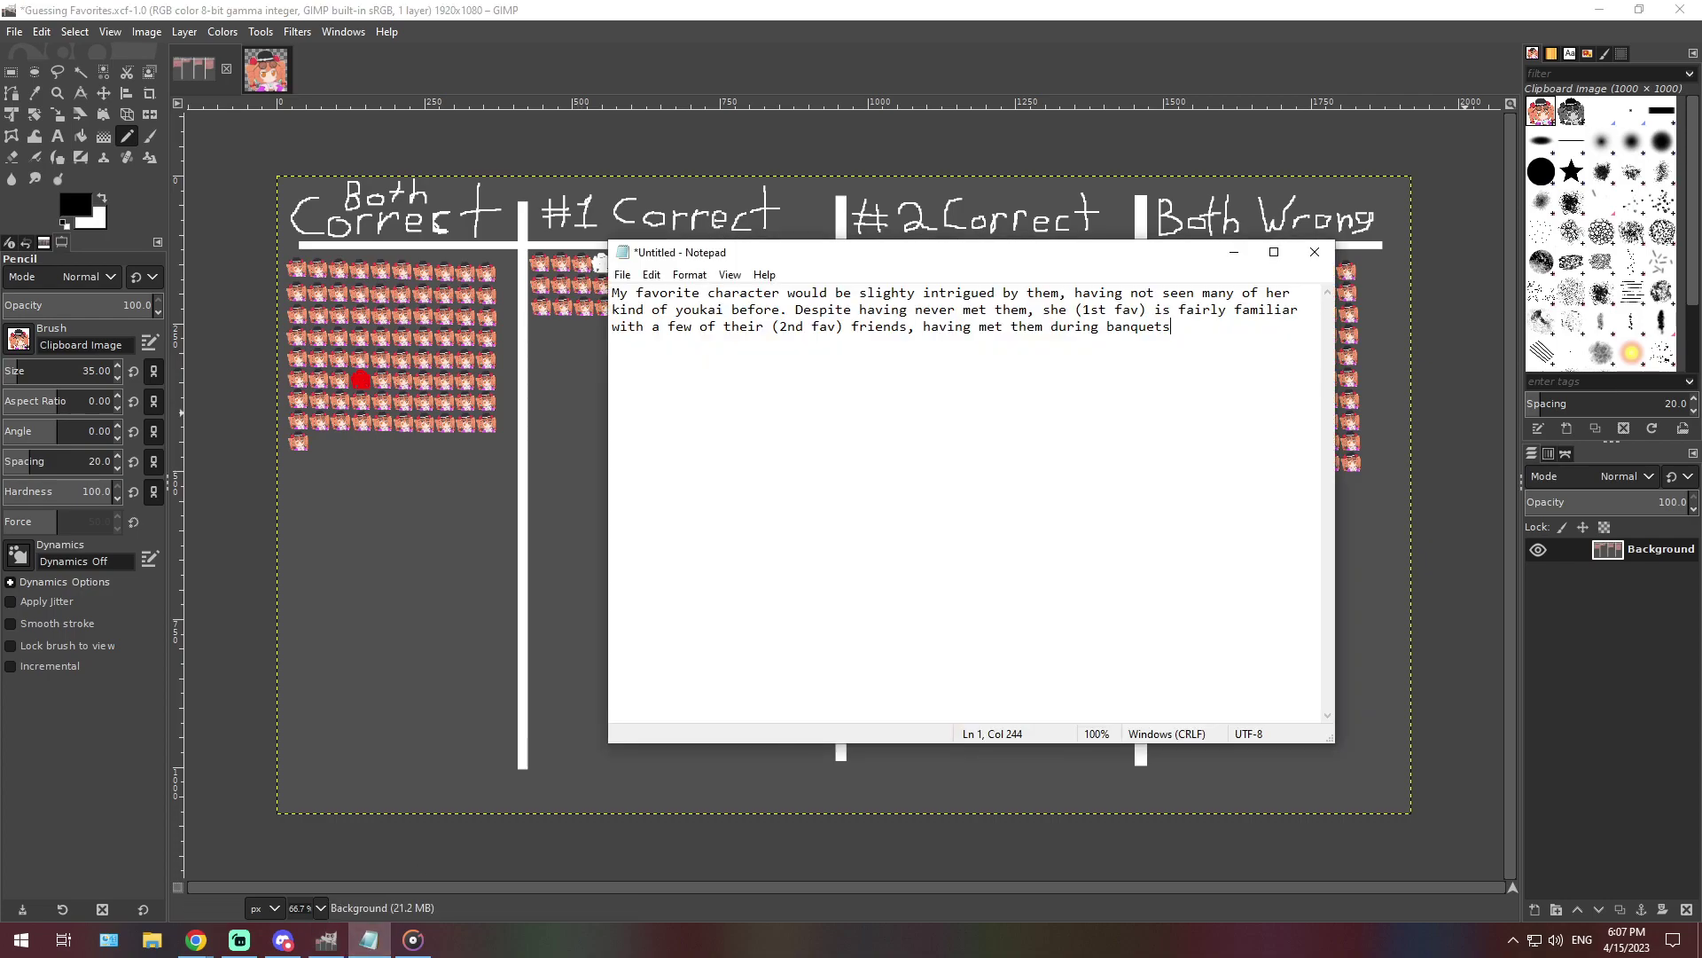
left_click(283, 939)
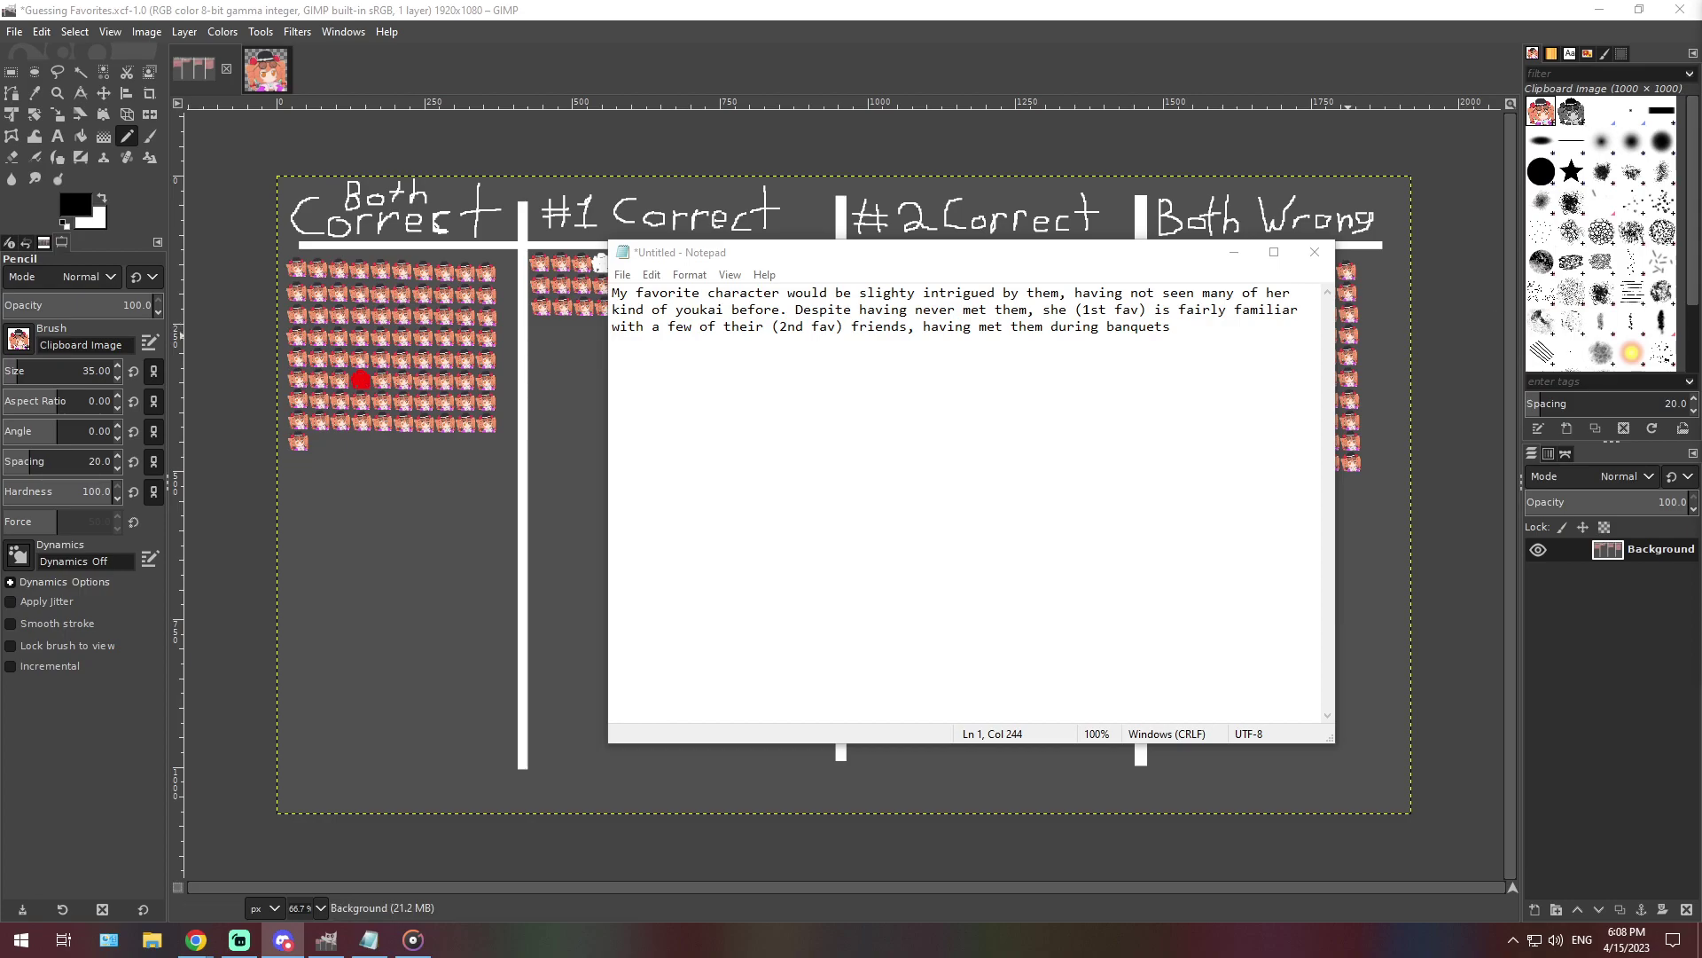
double_click(936, 309)
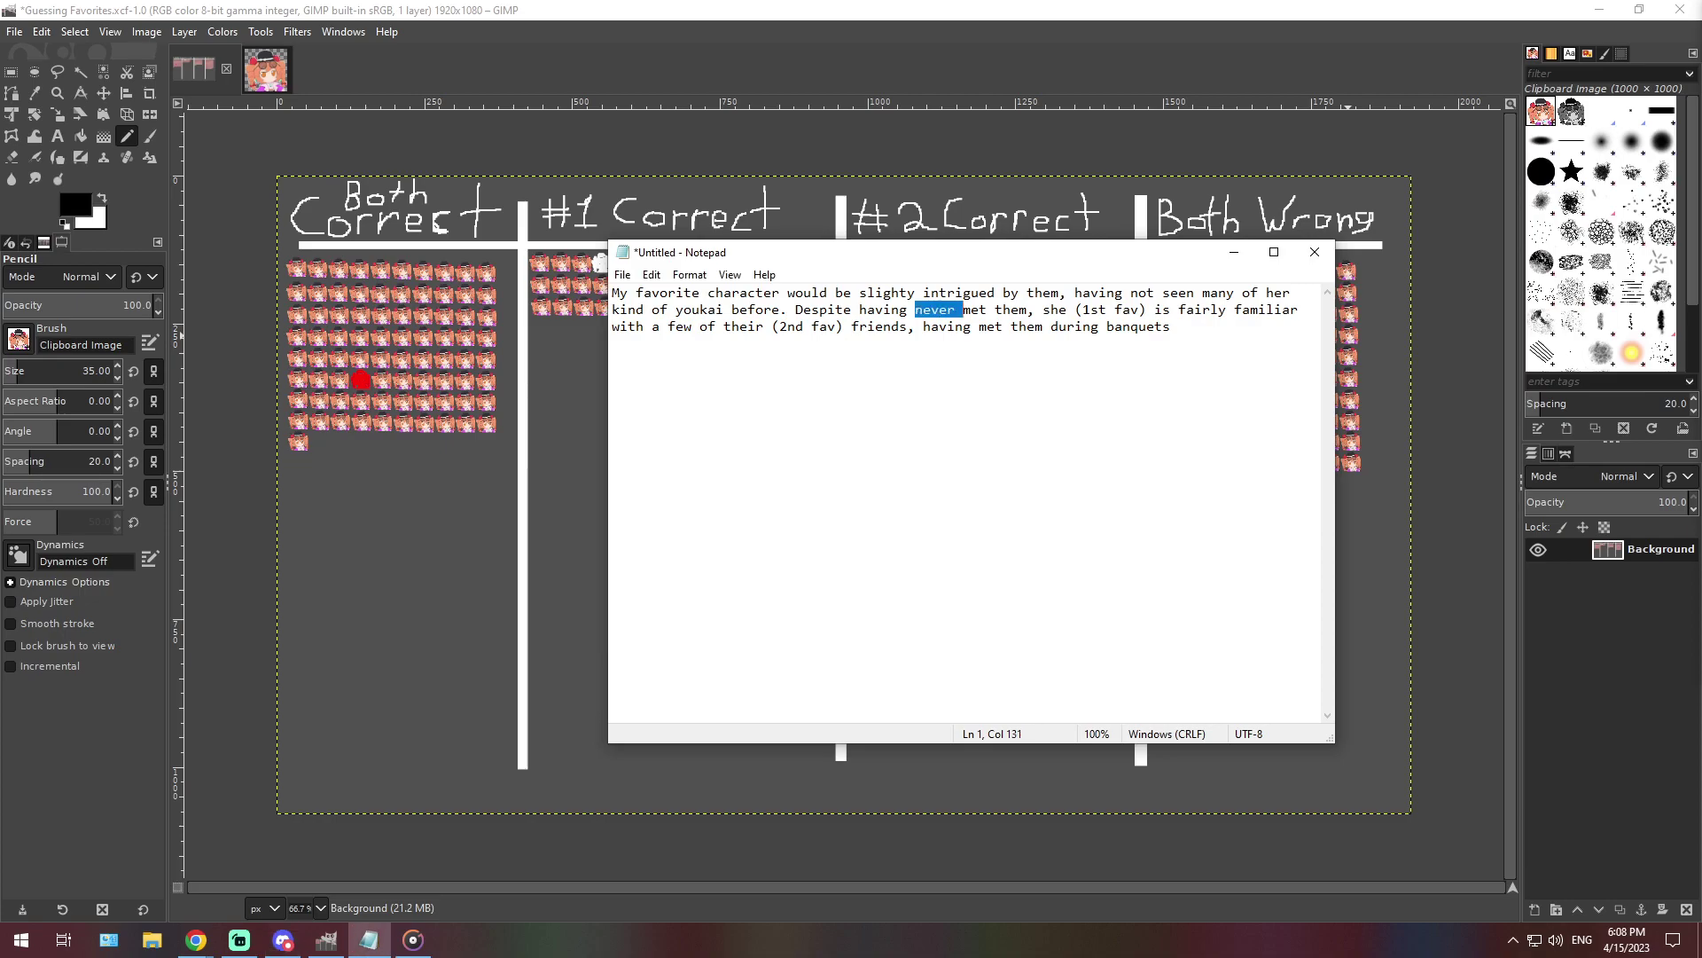
key("ctrl+a")
key("BackSpace")
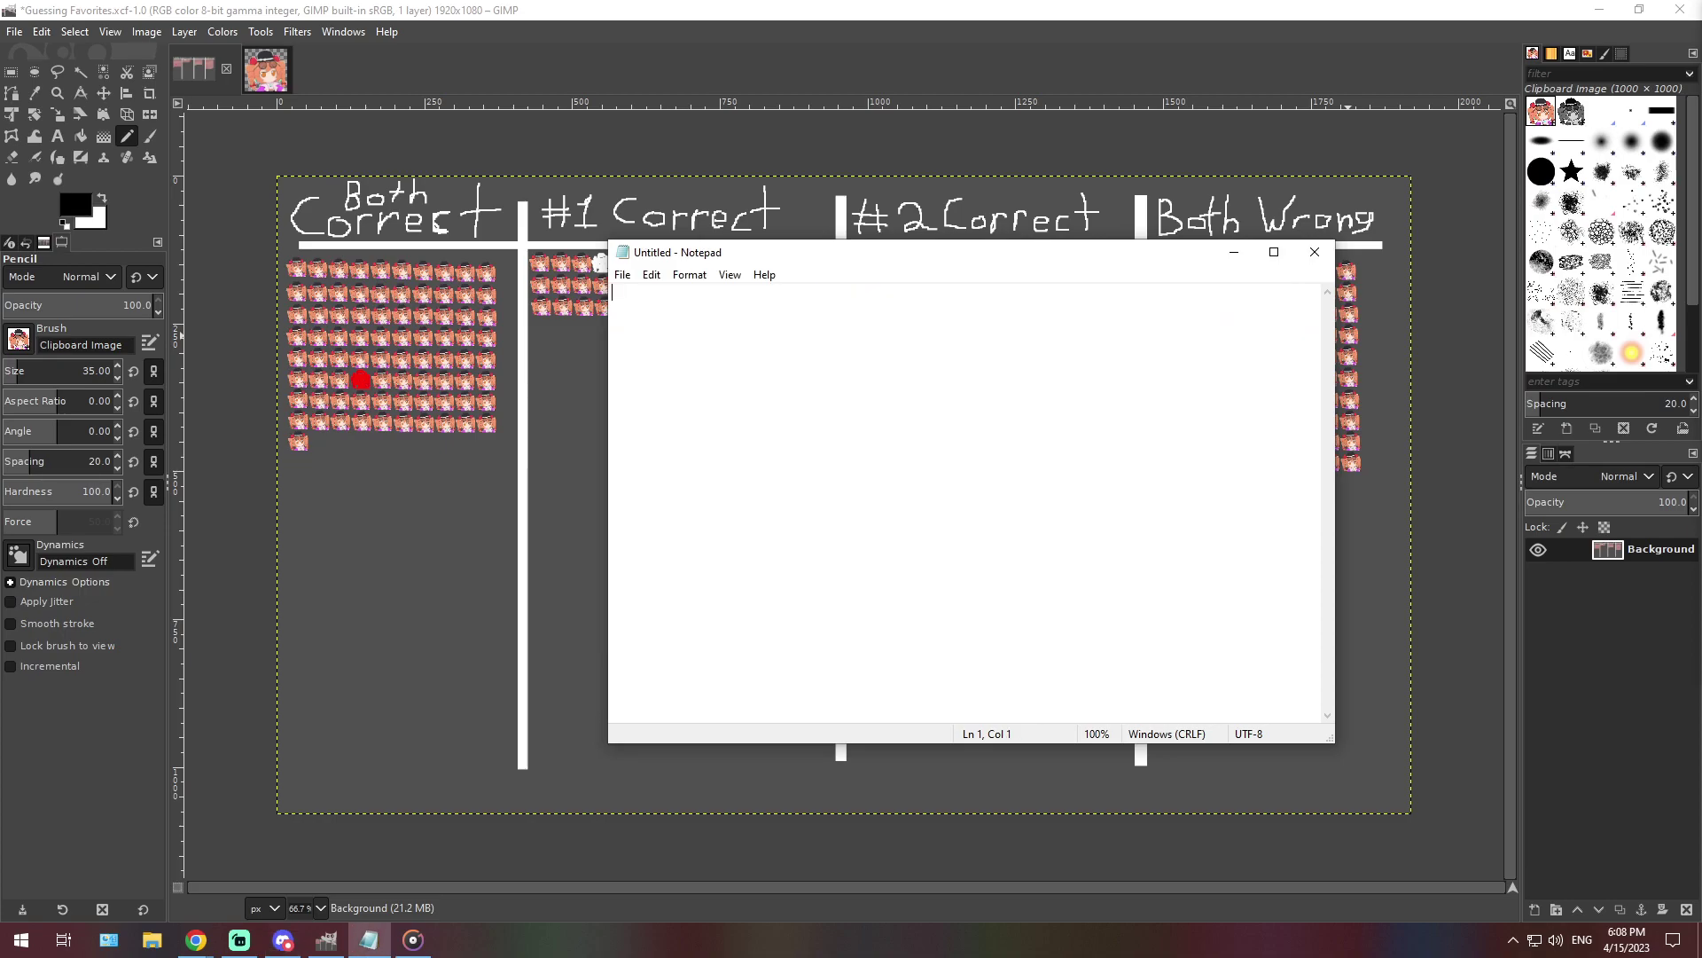
type("My favorite character likes jewelry and valuable stuff and so does my second character. My second character acts calm and is quite rational in their group, and if they got the chance, would like to play a prank on my favorite character who probably won't take to it very well. P.S. I'm sorry if I don't describe my characters correctly")
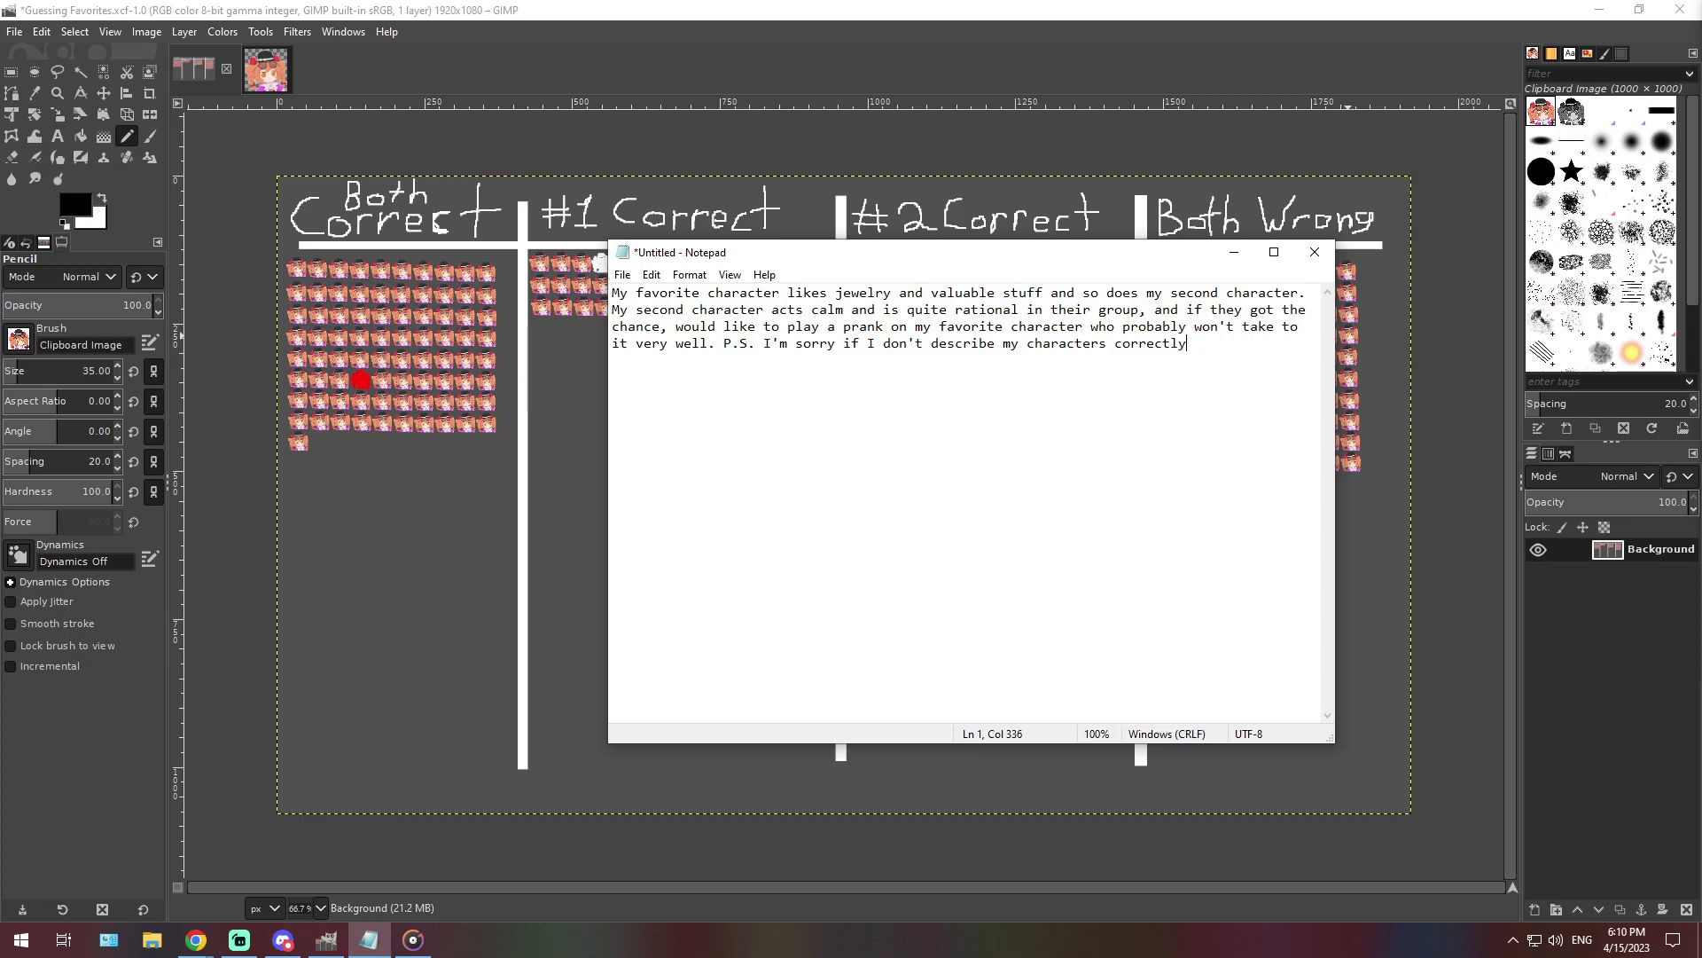
In GIMP, stamp the tenth portrait in the third row of the #1 Correct column and return to the whole-chart view
left_click(599, 261)
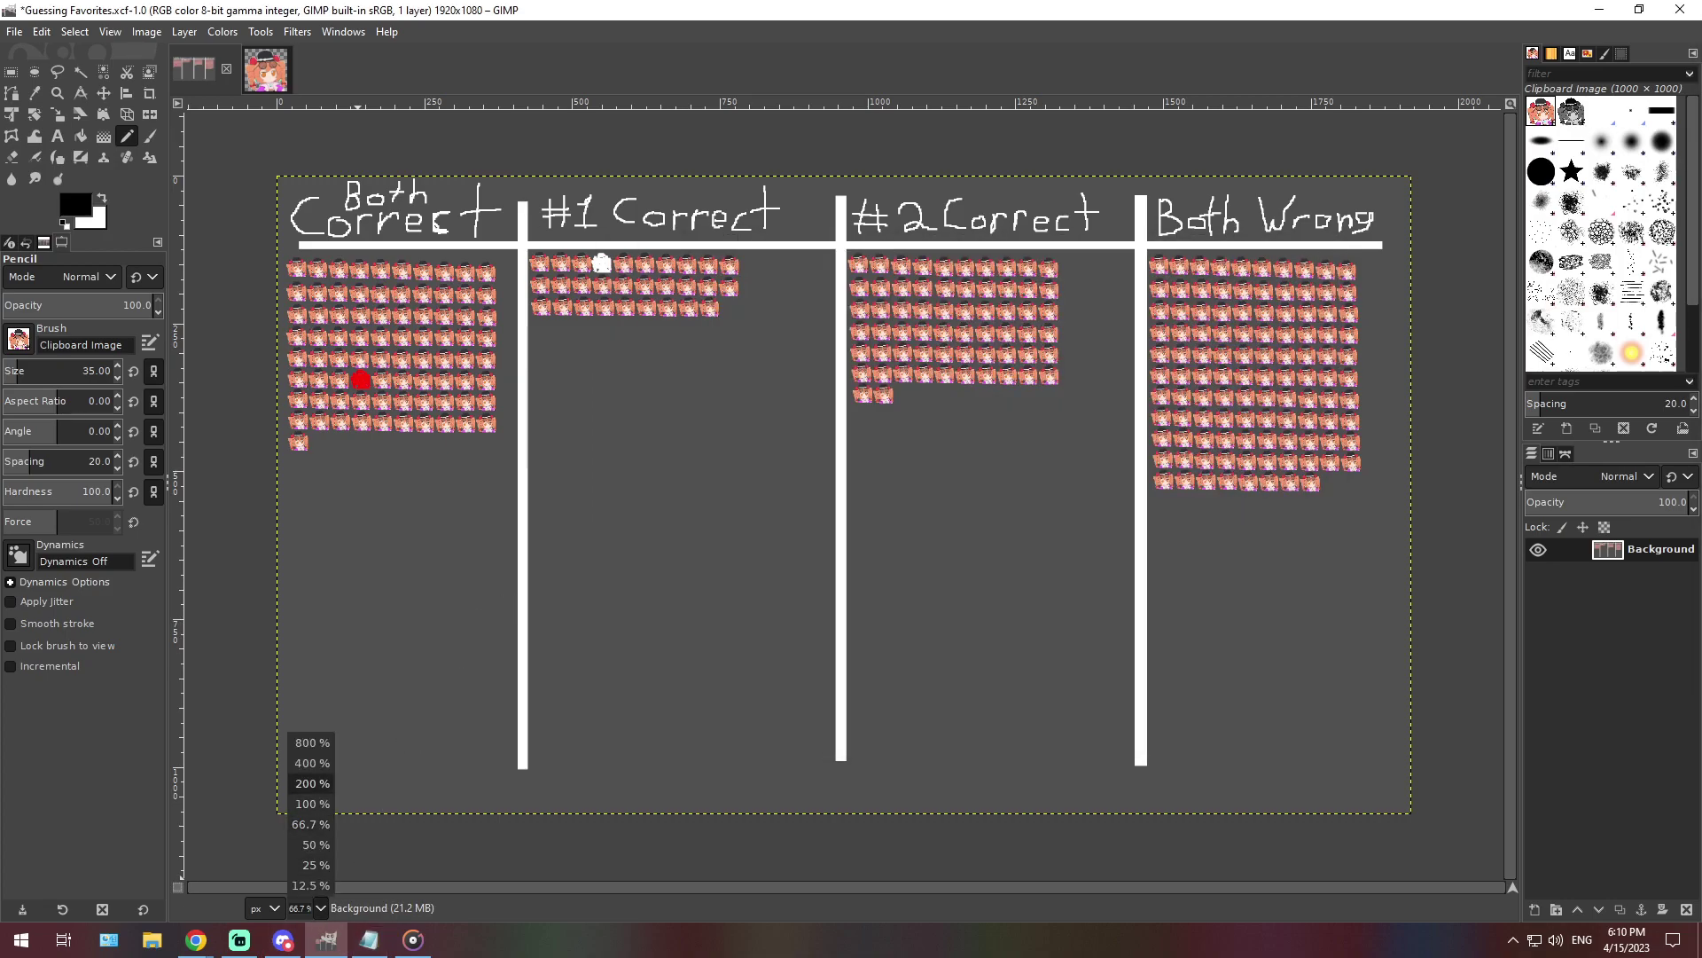
key("3")
scroll(836, 817, "left", 1)
scroll(836, 816, "left", 10)
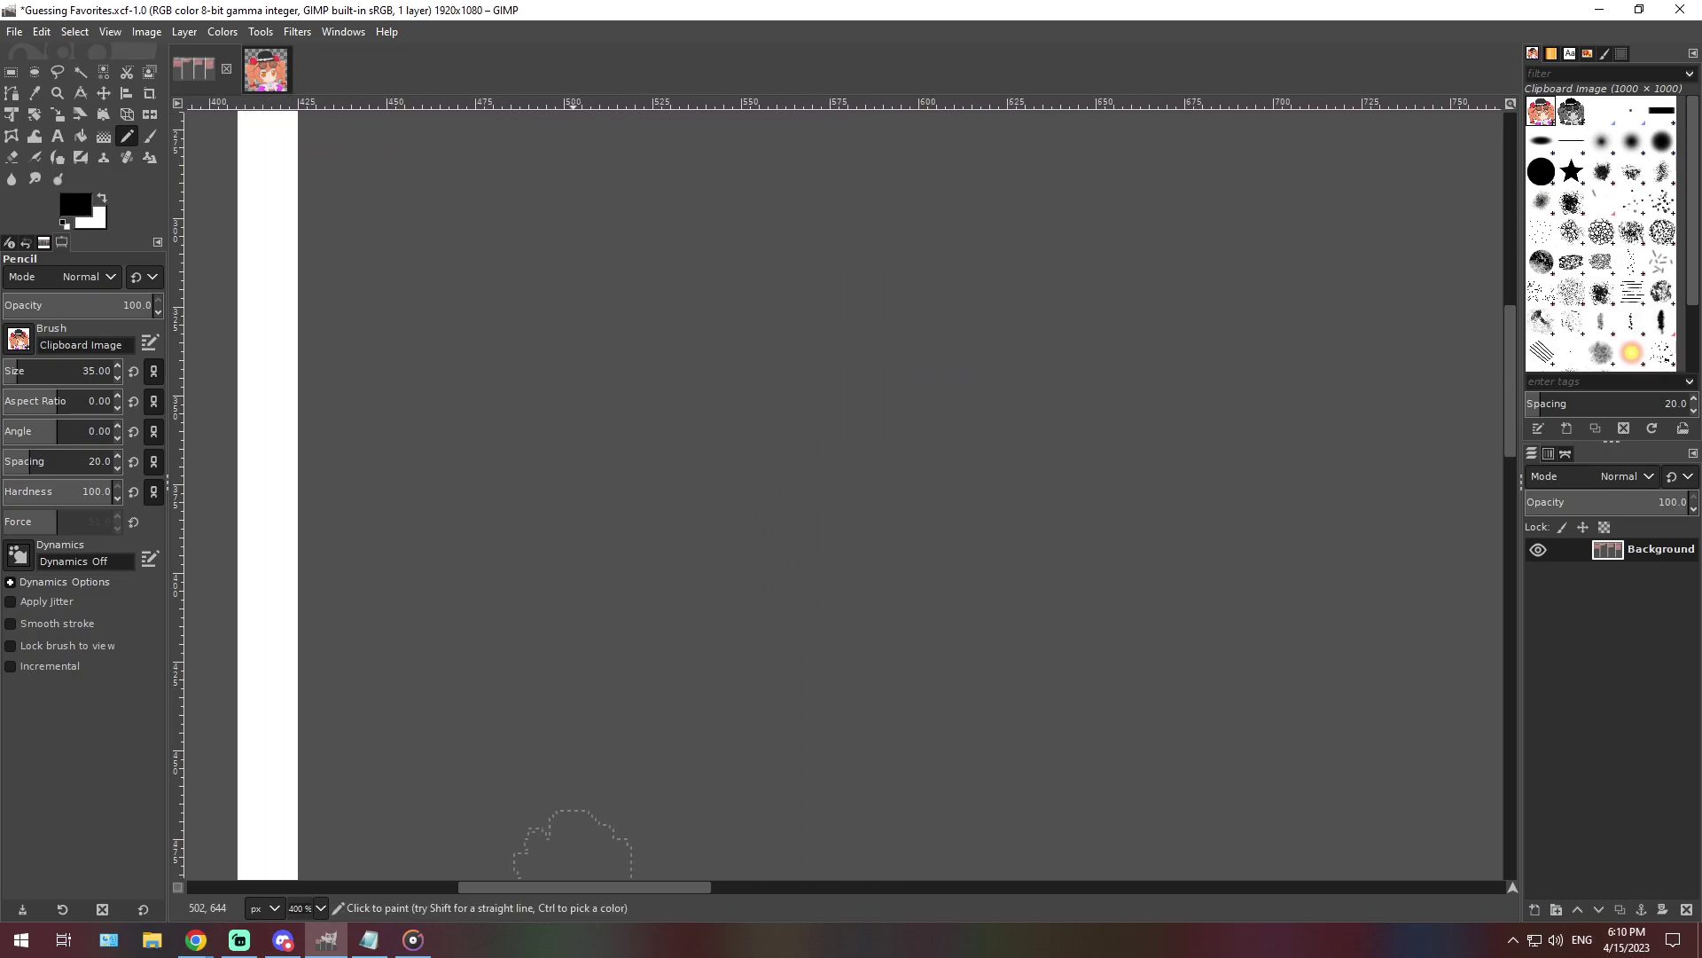
scroll(555, 813, "up", 5)
scroll(1151, 517, "right", 2)
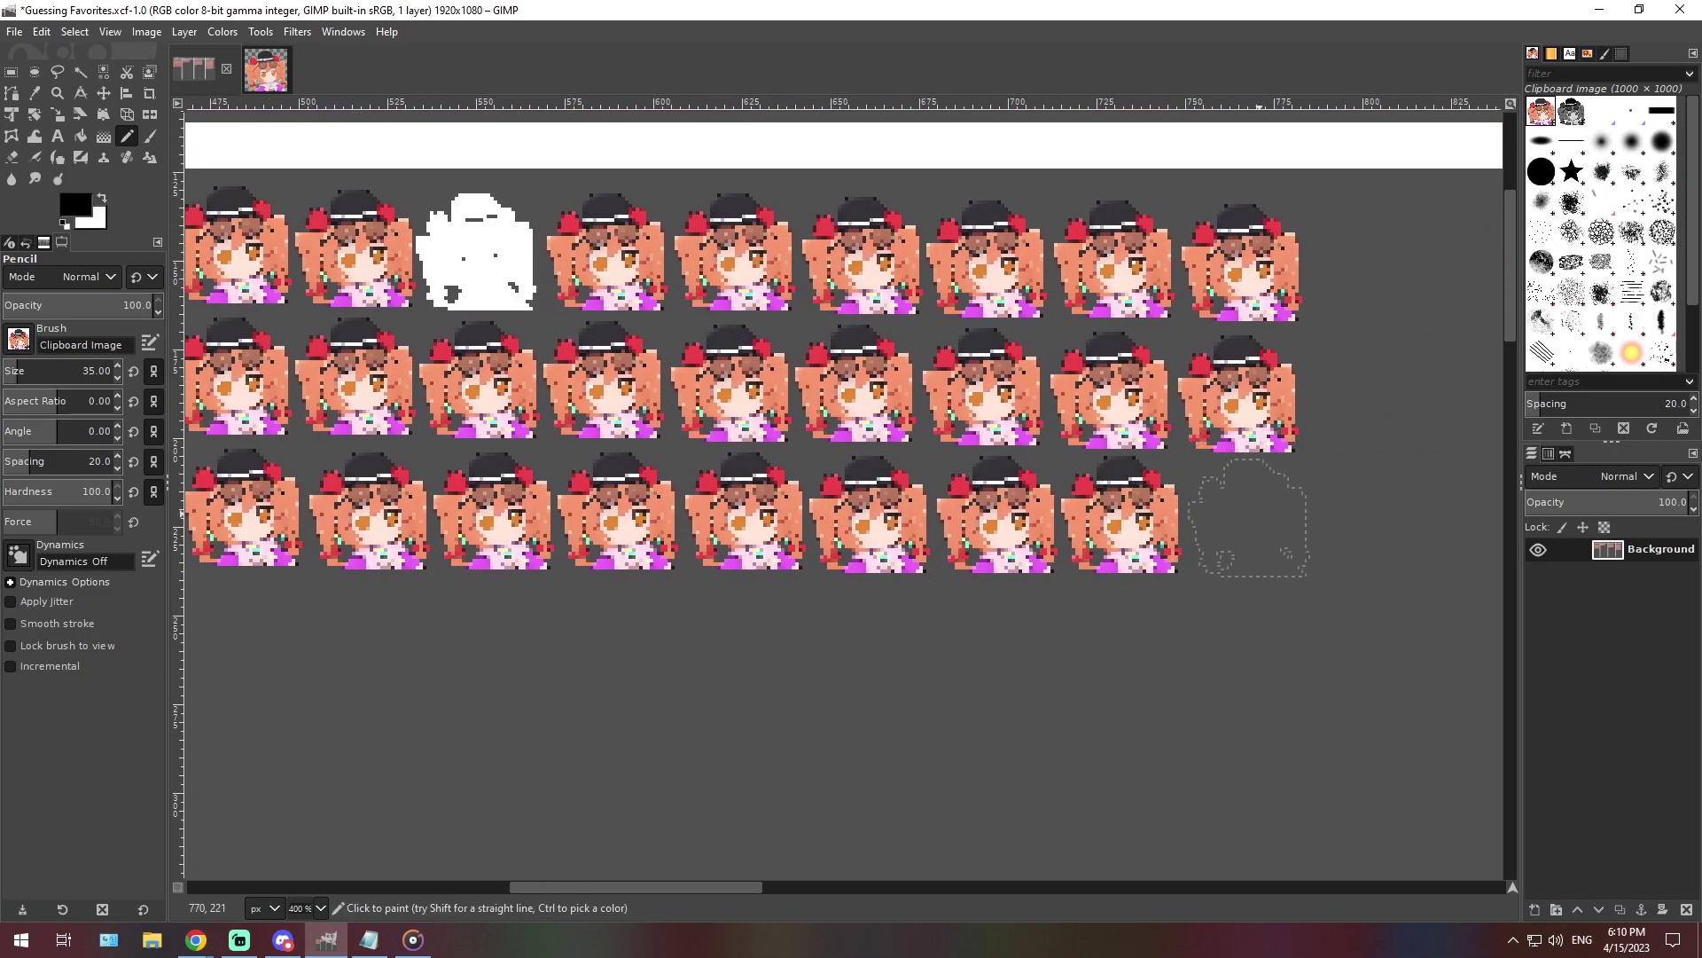
left_click(1245, 518)
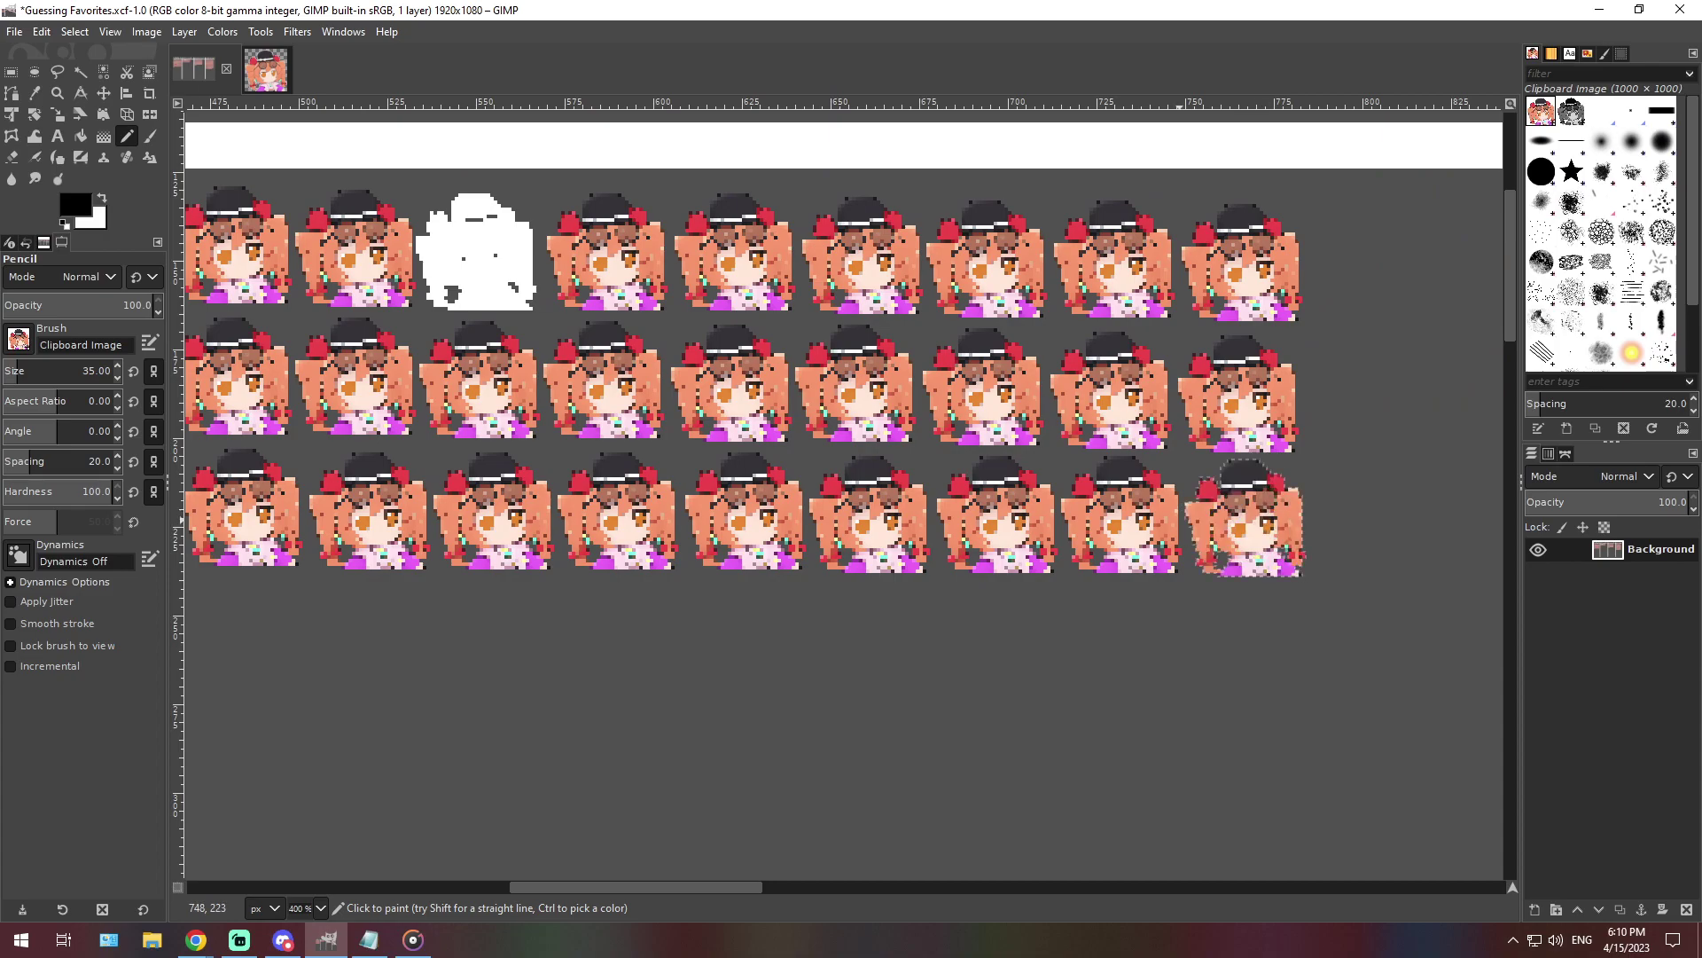
left_click(319, 908)
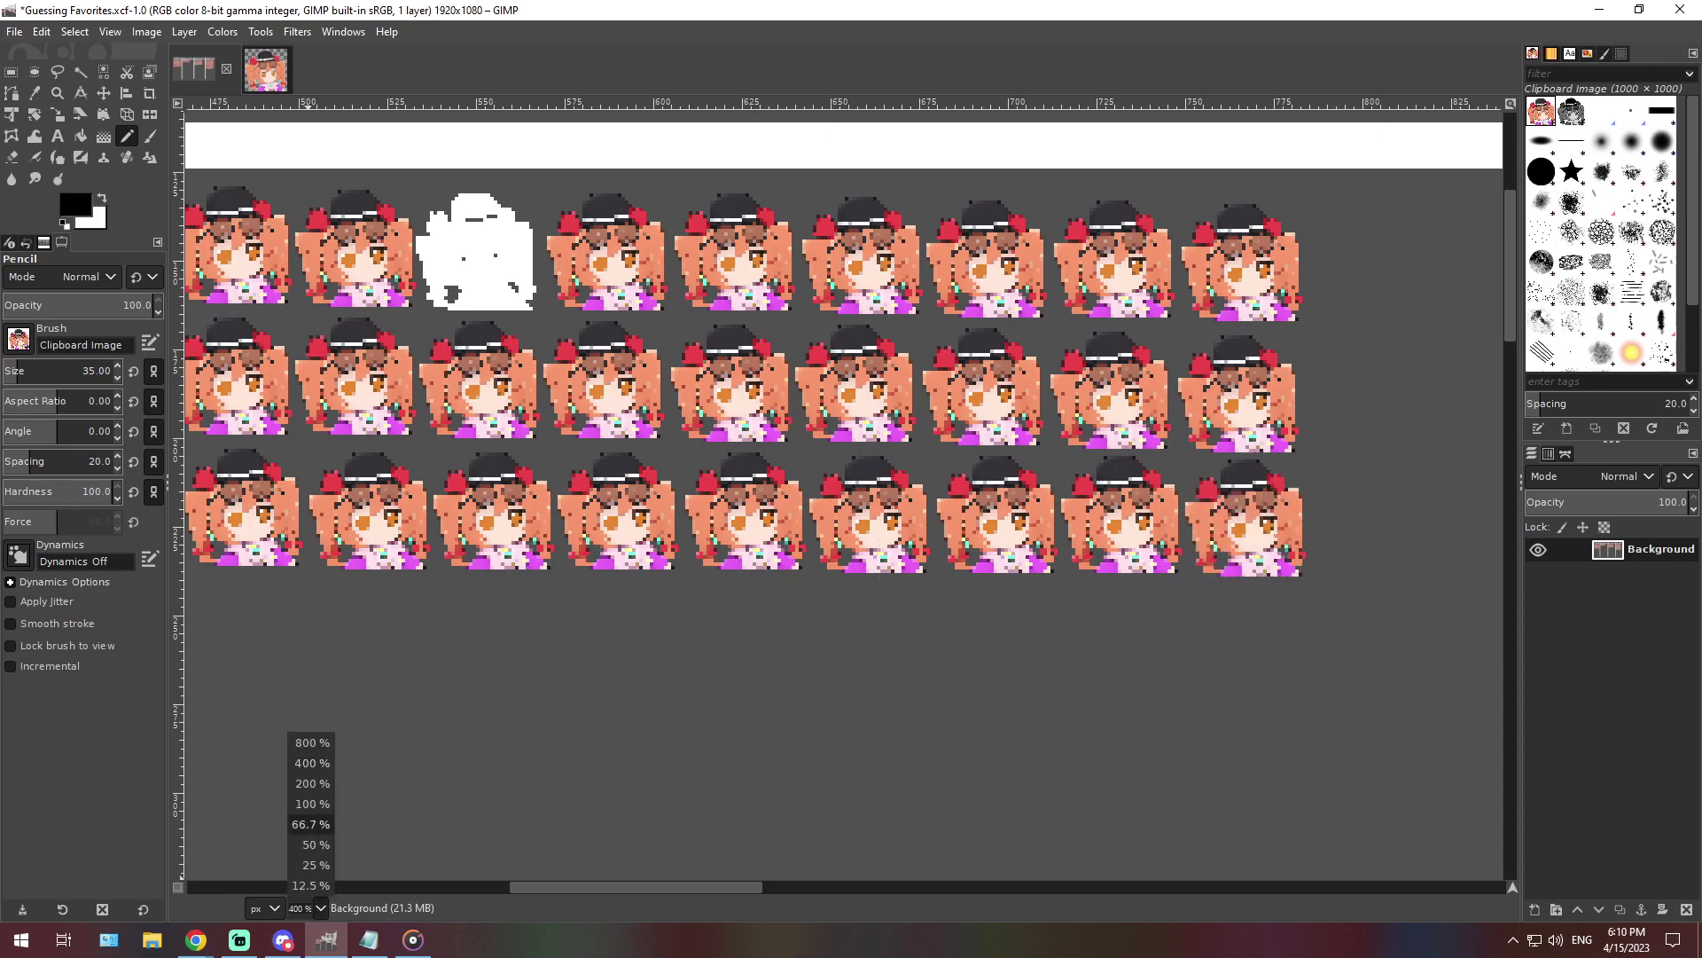
left_click(311, 823)
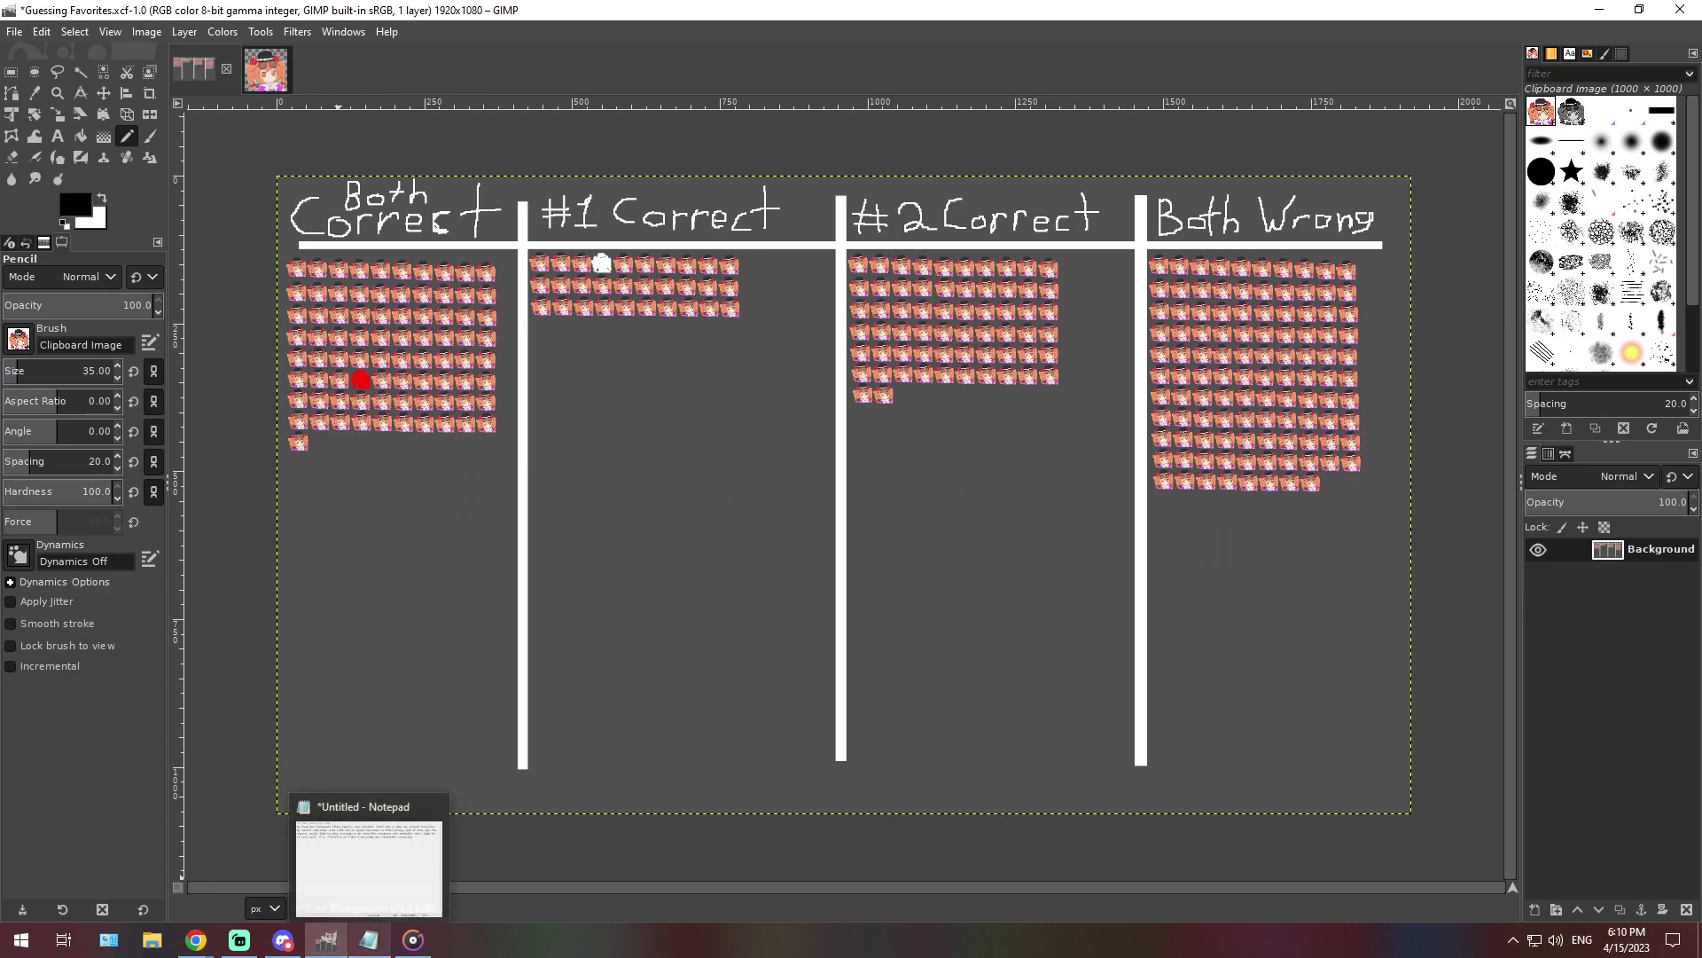
Replace the Notepad text with the description beginning "My favorite has met them before; she has good intentions, however her given nature makes it difficult"
left_click(369, 940)
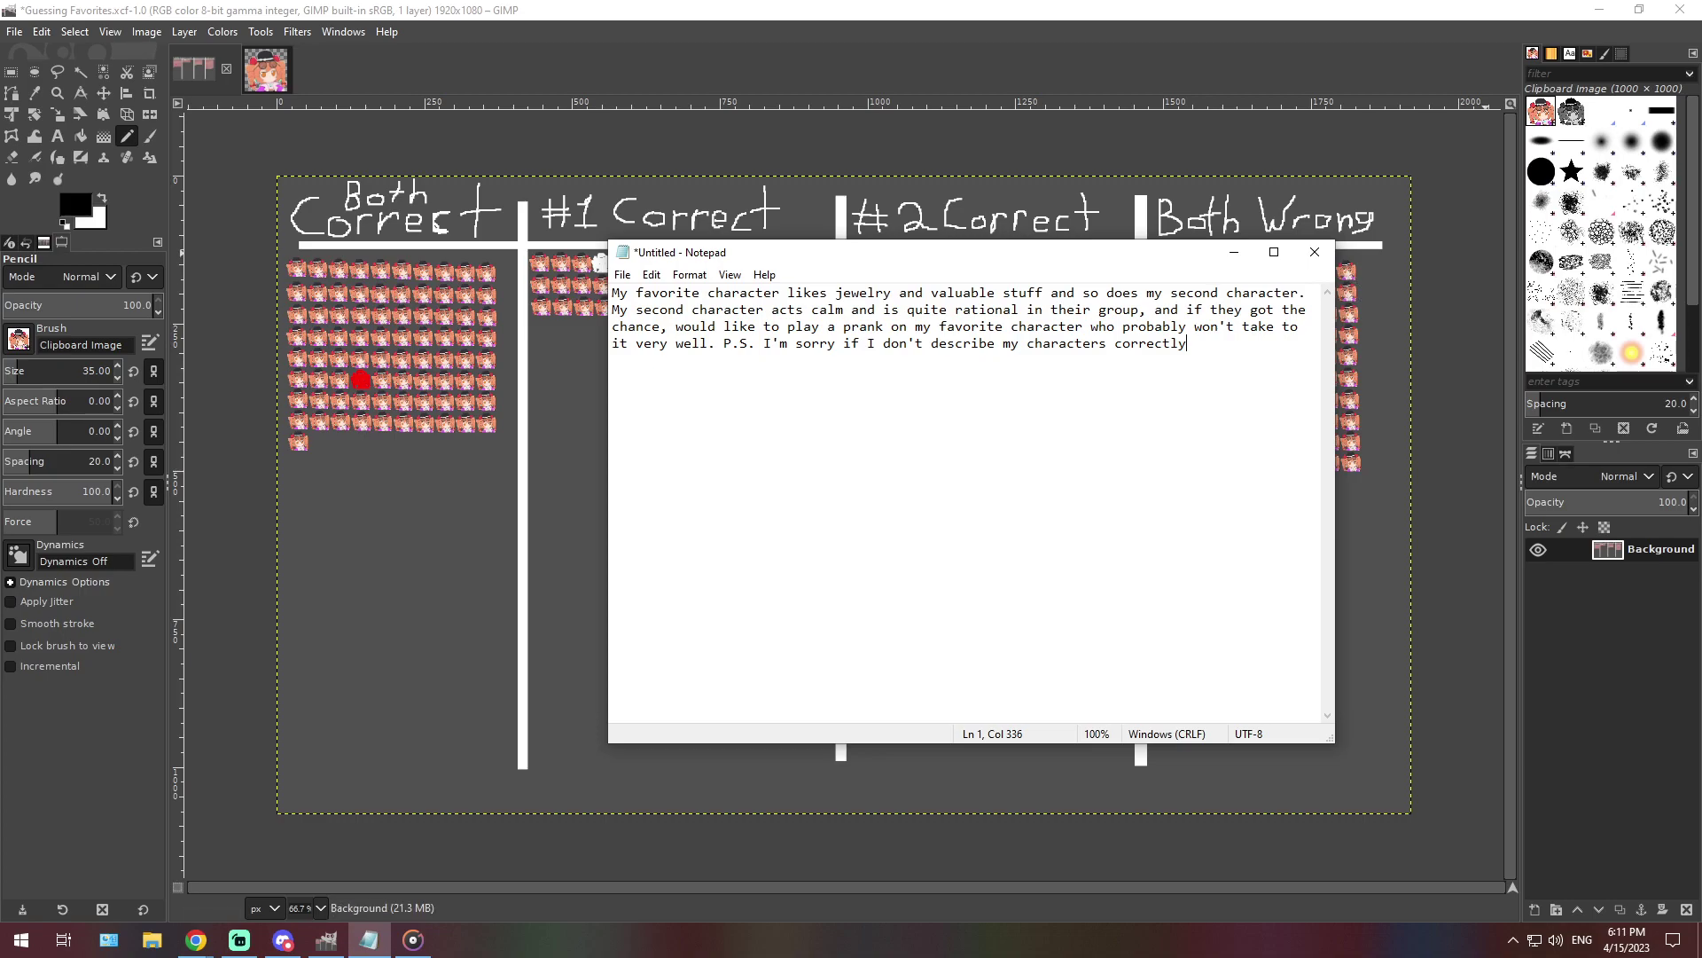
key("alt+Tab")
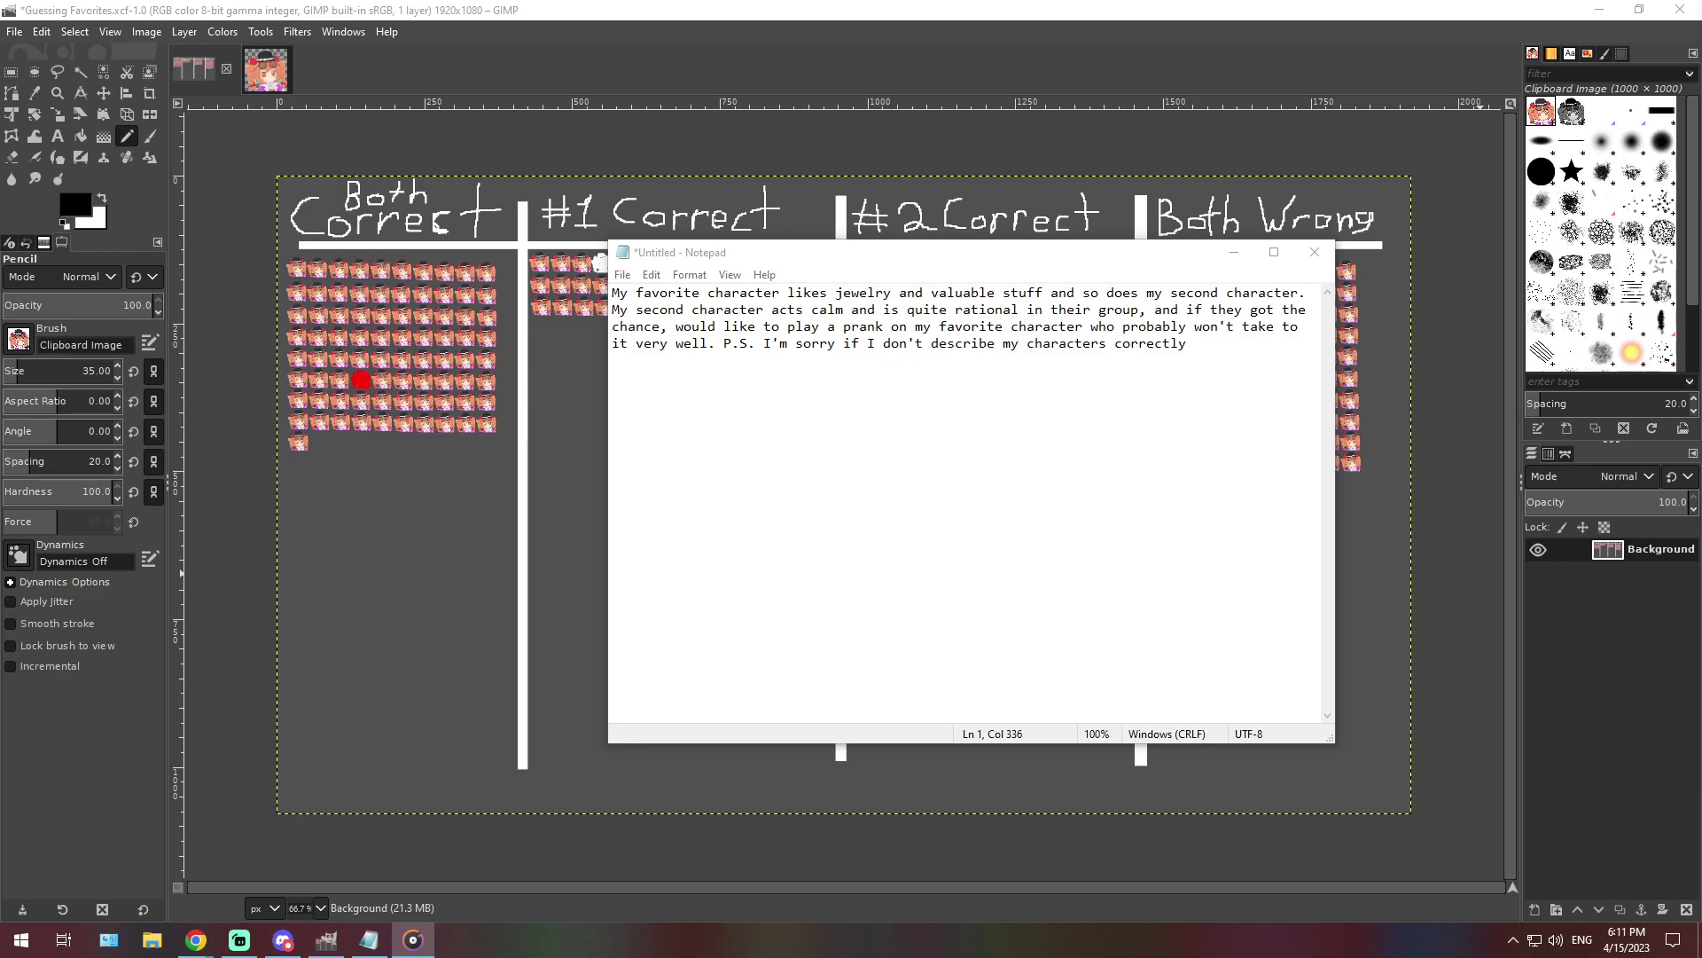
key("alt+Tab")
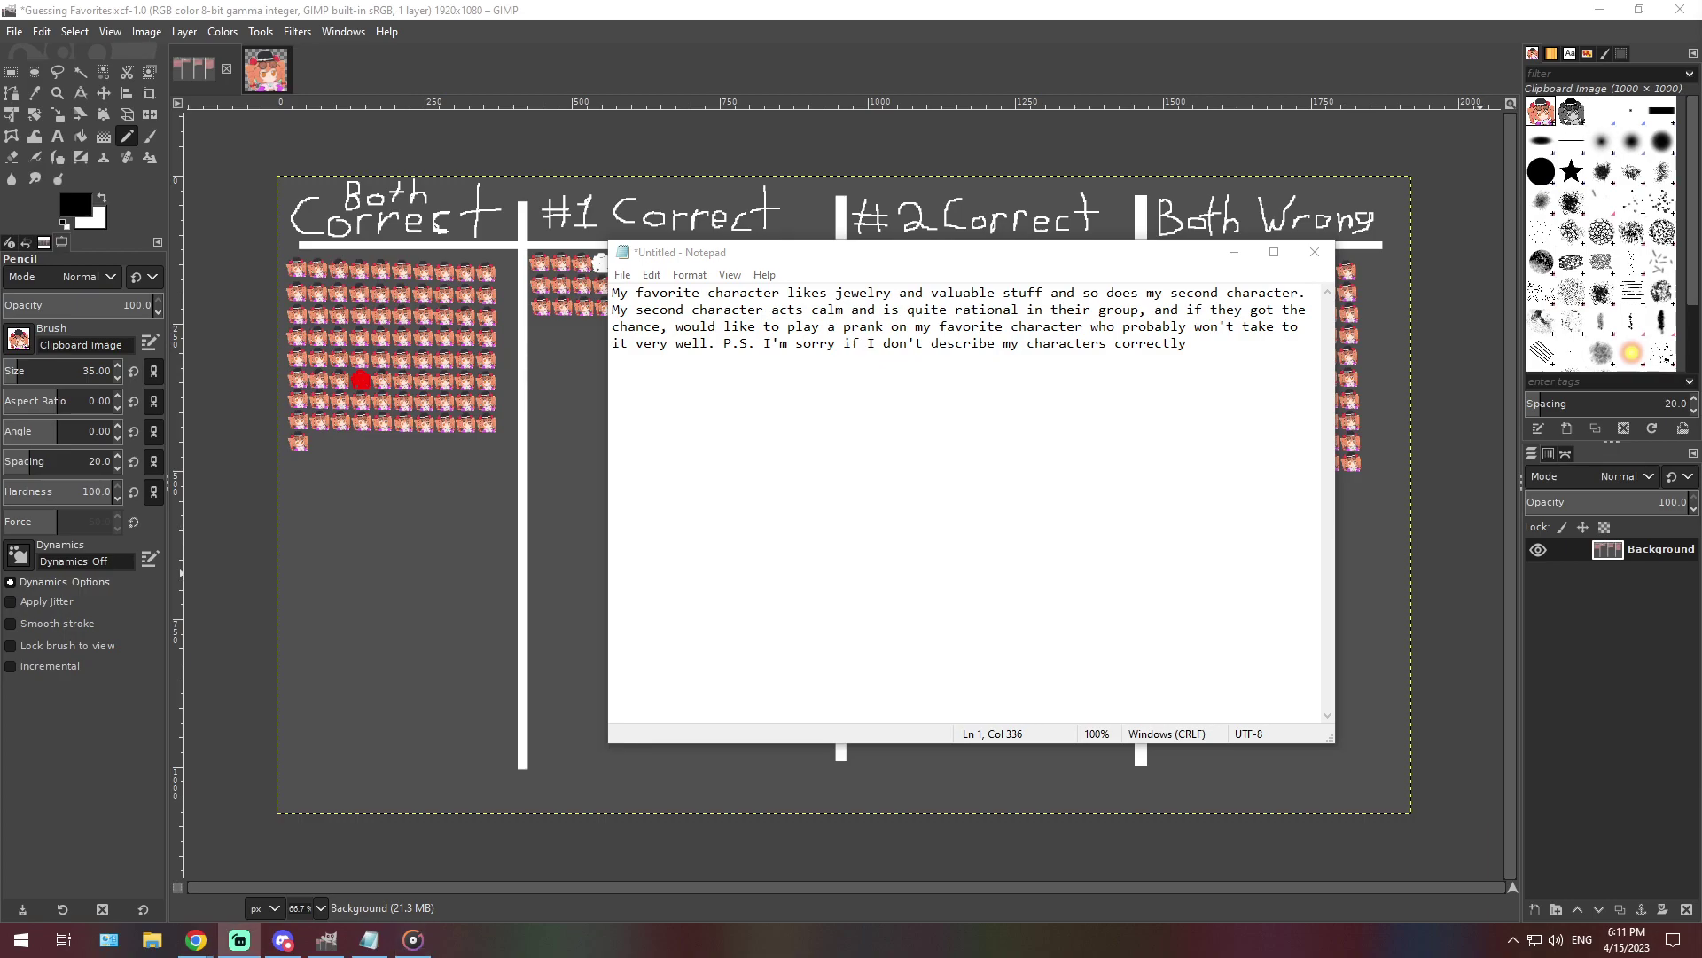
key("alt+Tab")
double_click(772, 326)
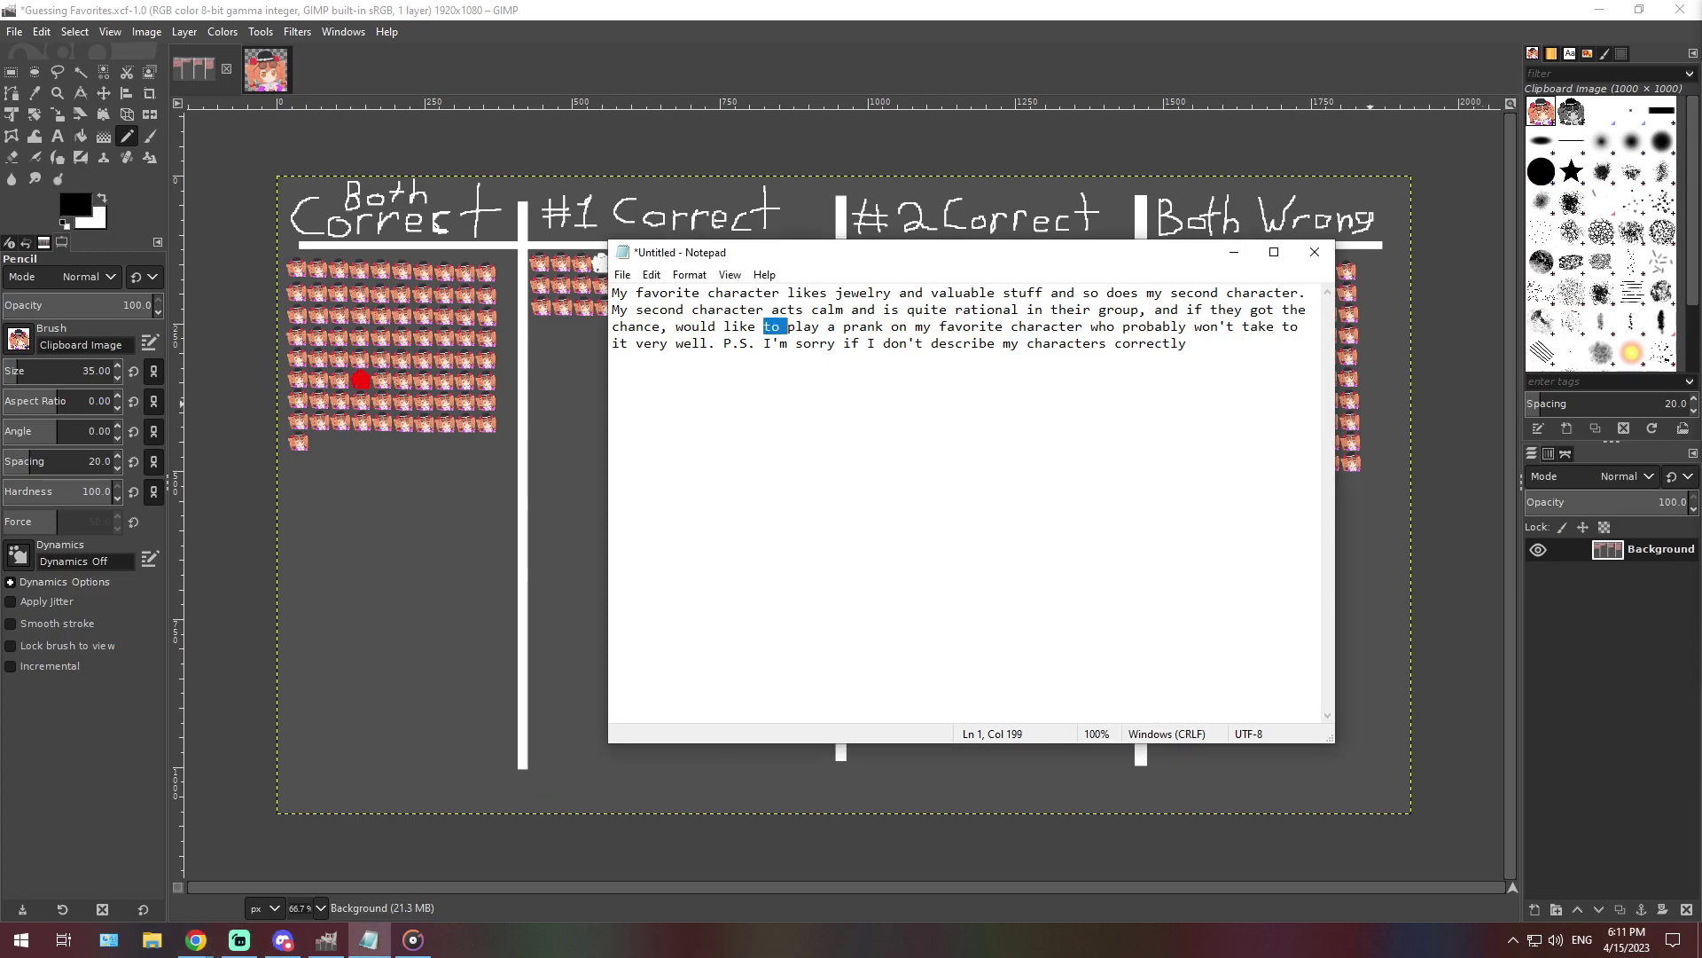
key("ctrl+a")
key("BackSpace")
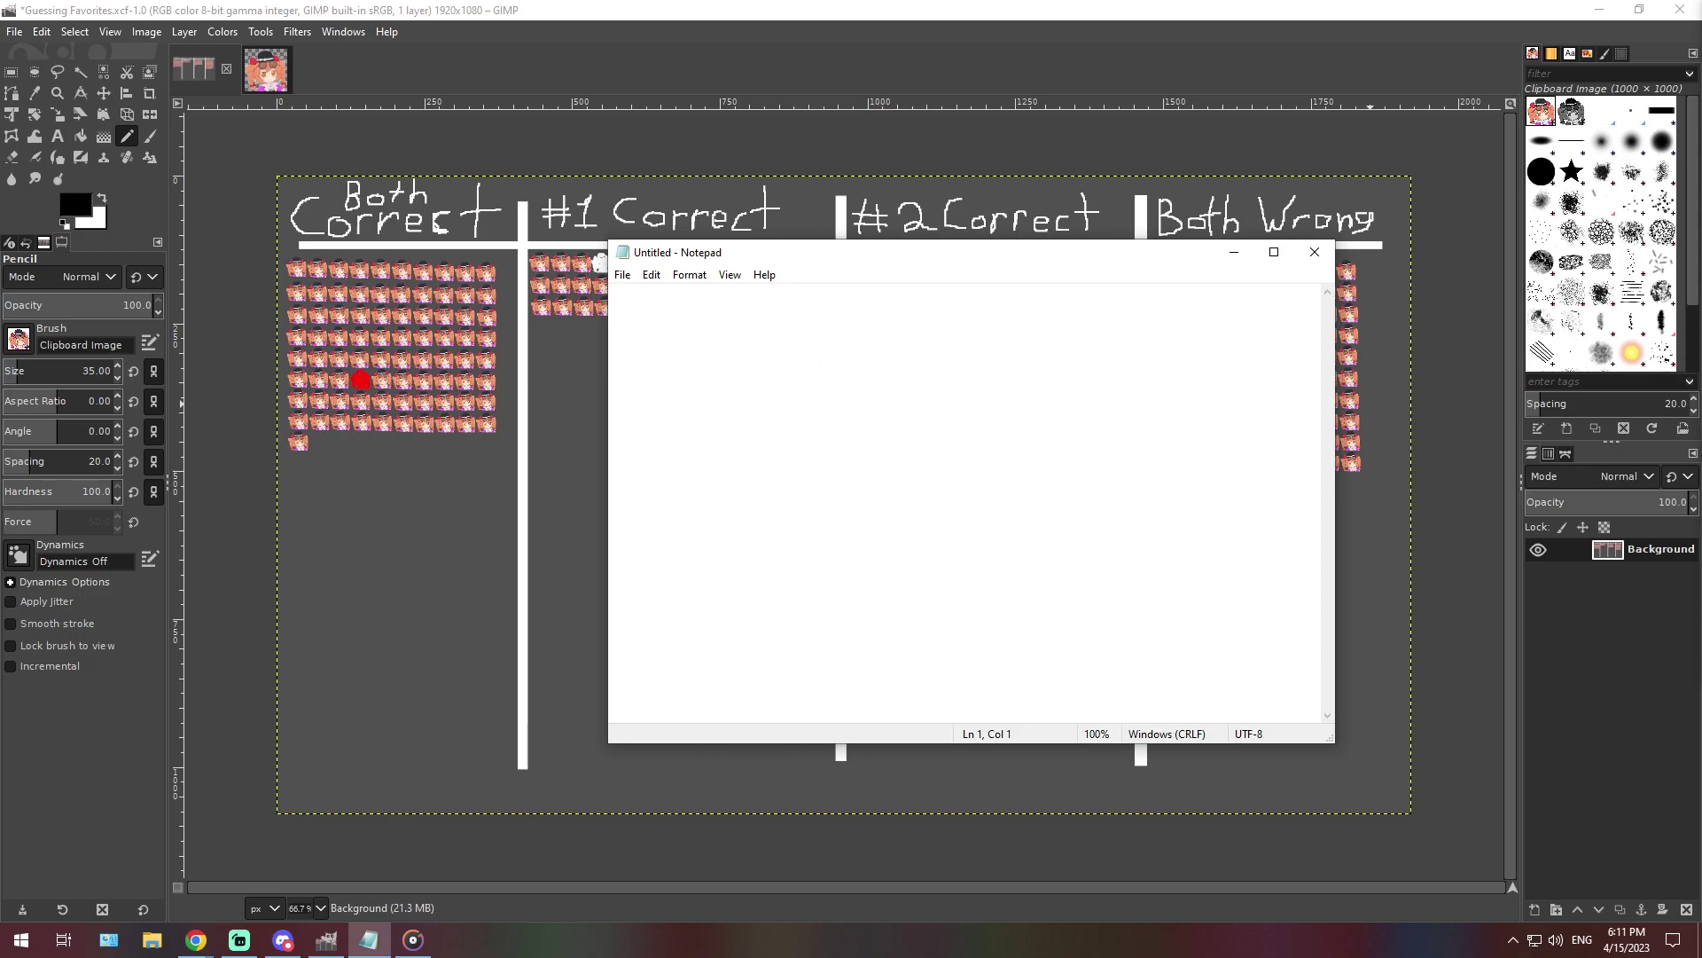
type("My favorite has met them before; she has good intentions, however her given nature makes it difficult to interact with others. She offered to help with their struggles (she could really use it tbh), but it's to no avail as she's steadfast in her mission.")
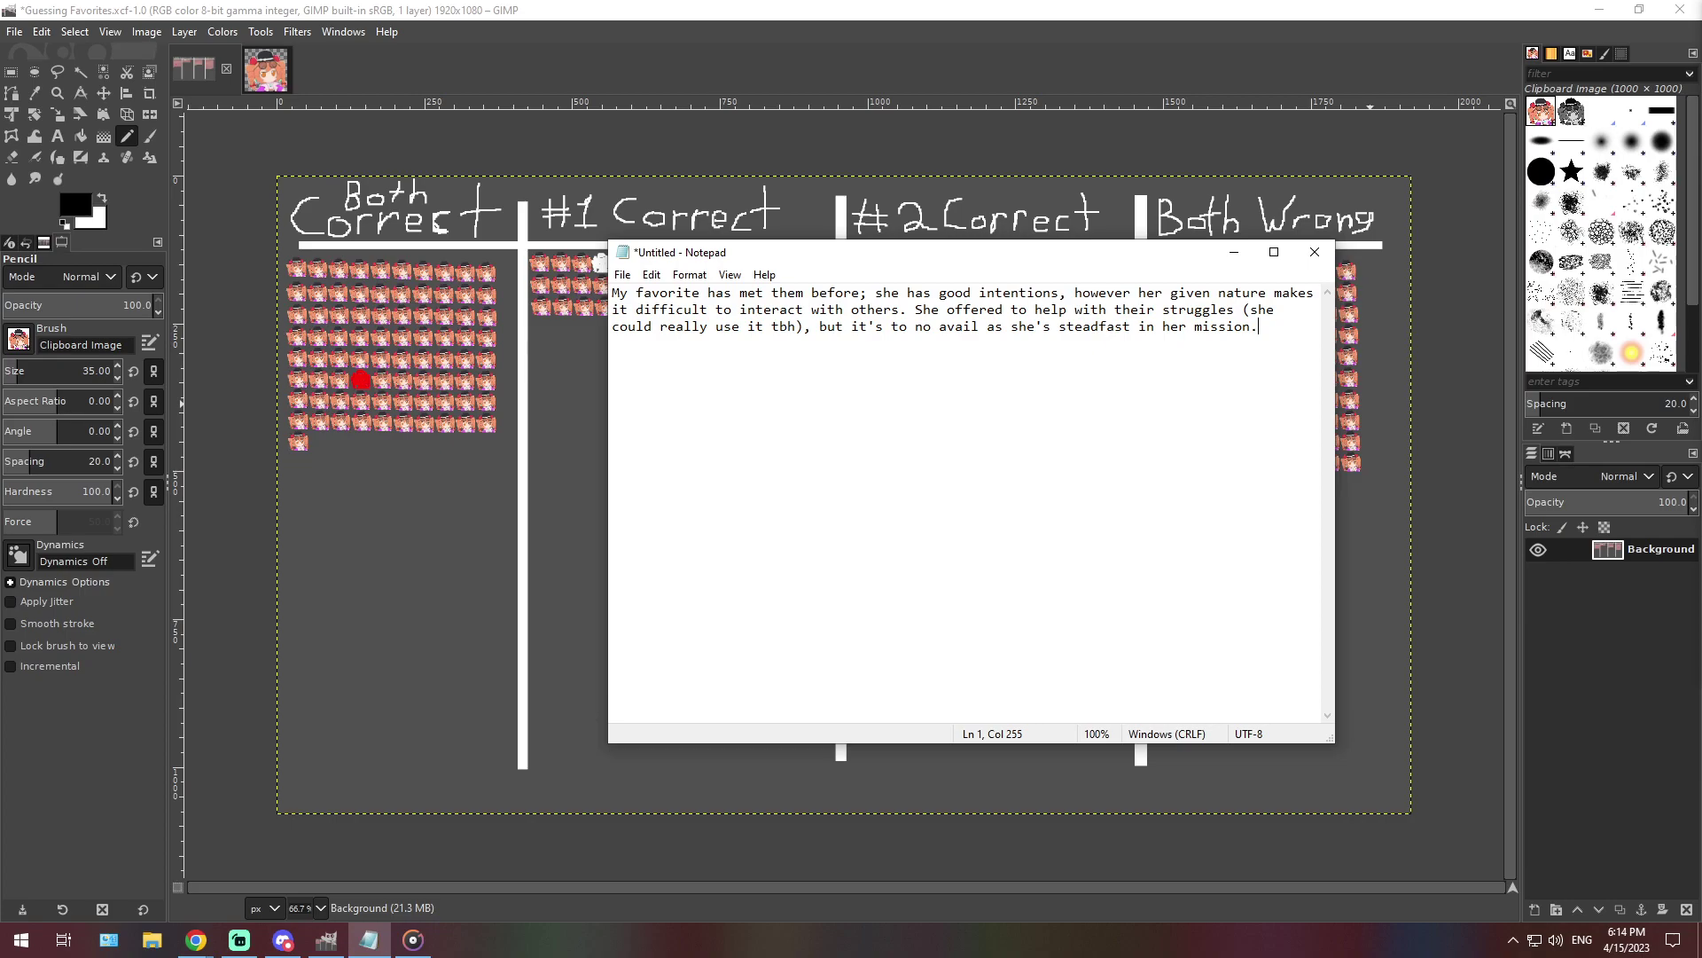
In GIMP, stamp the ninth portrait in the last row of the Both Wrong column and return to the whole-chart view
key("alt+Tab")
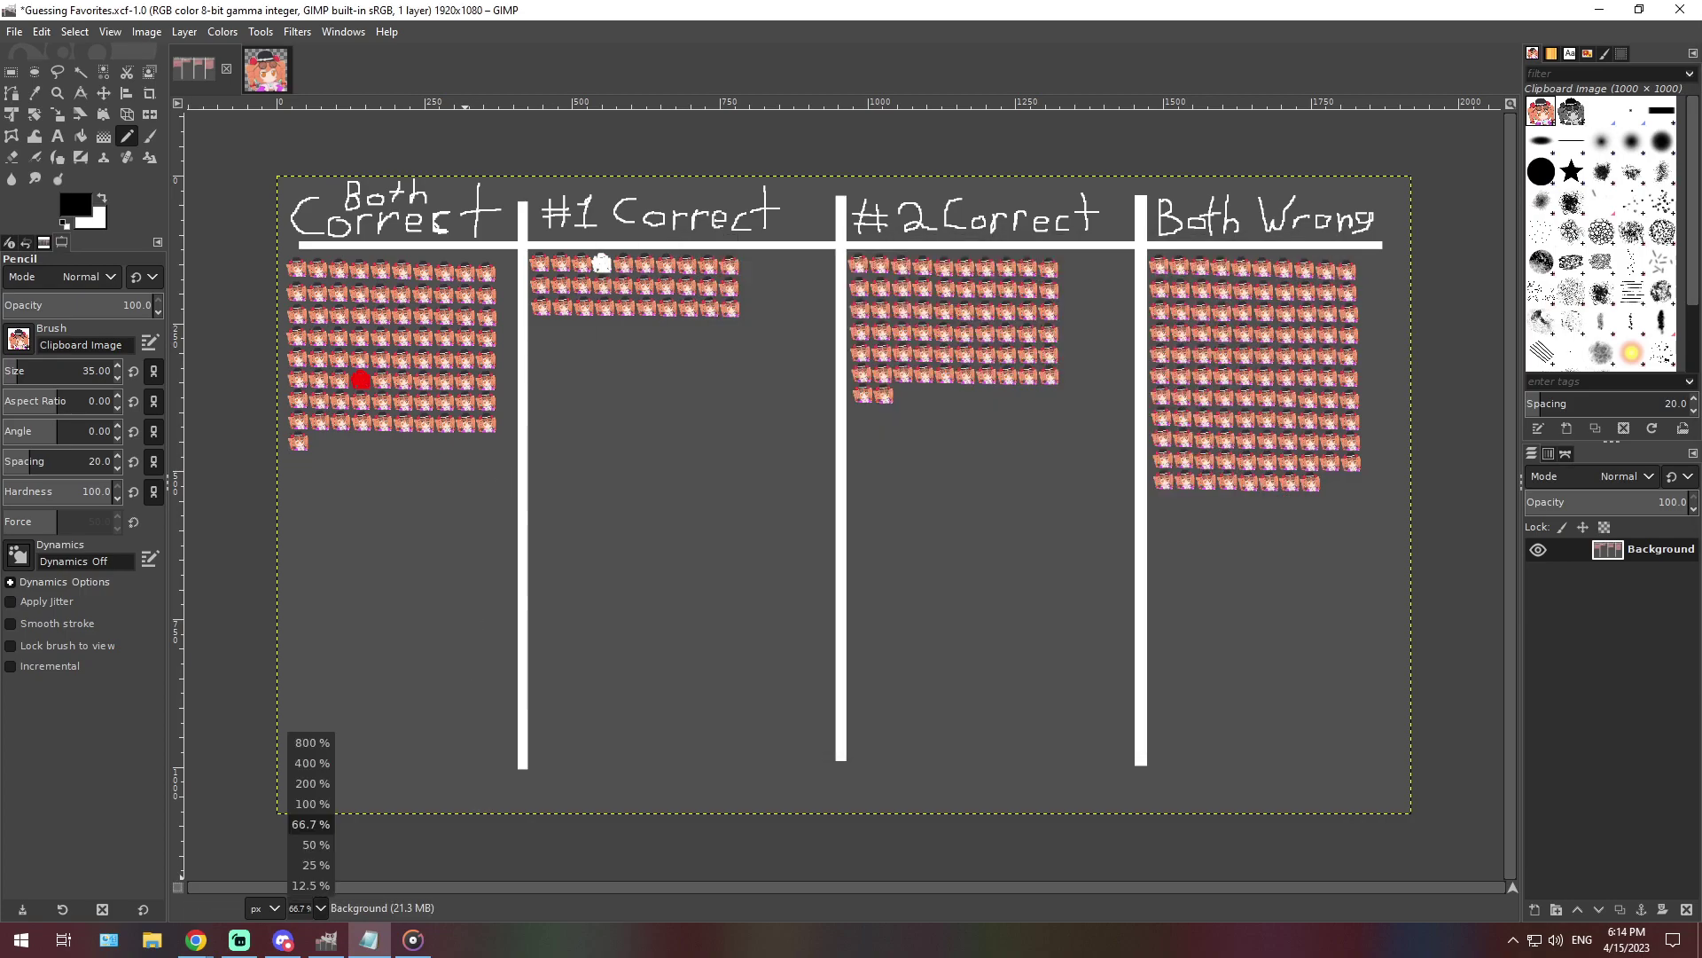
left_click(320, 908)
left_click(304, 773)
scroll(781, 851, "left", 5)
scroll(1224, 647, "right", 10)
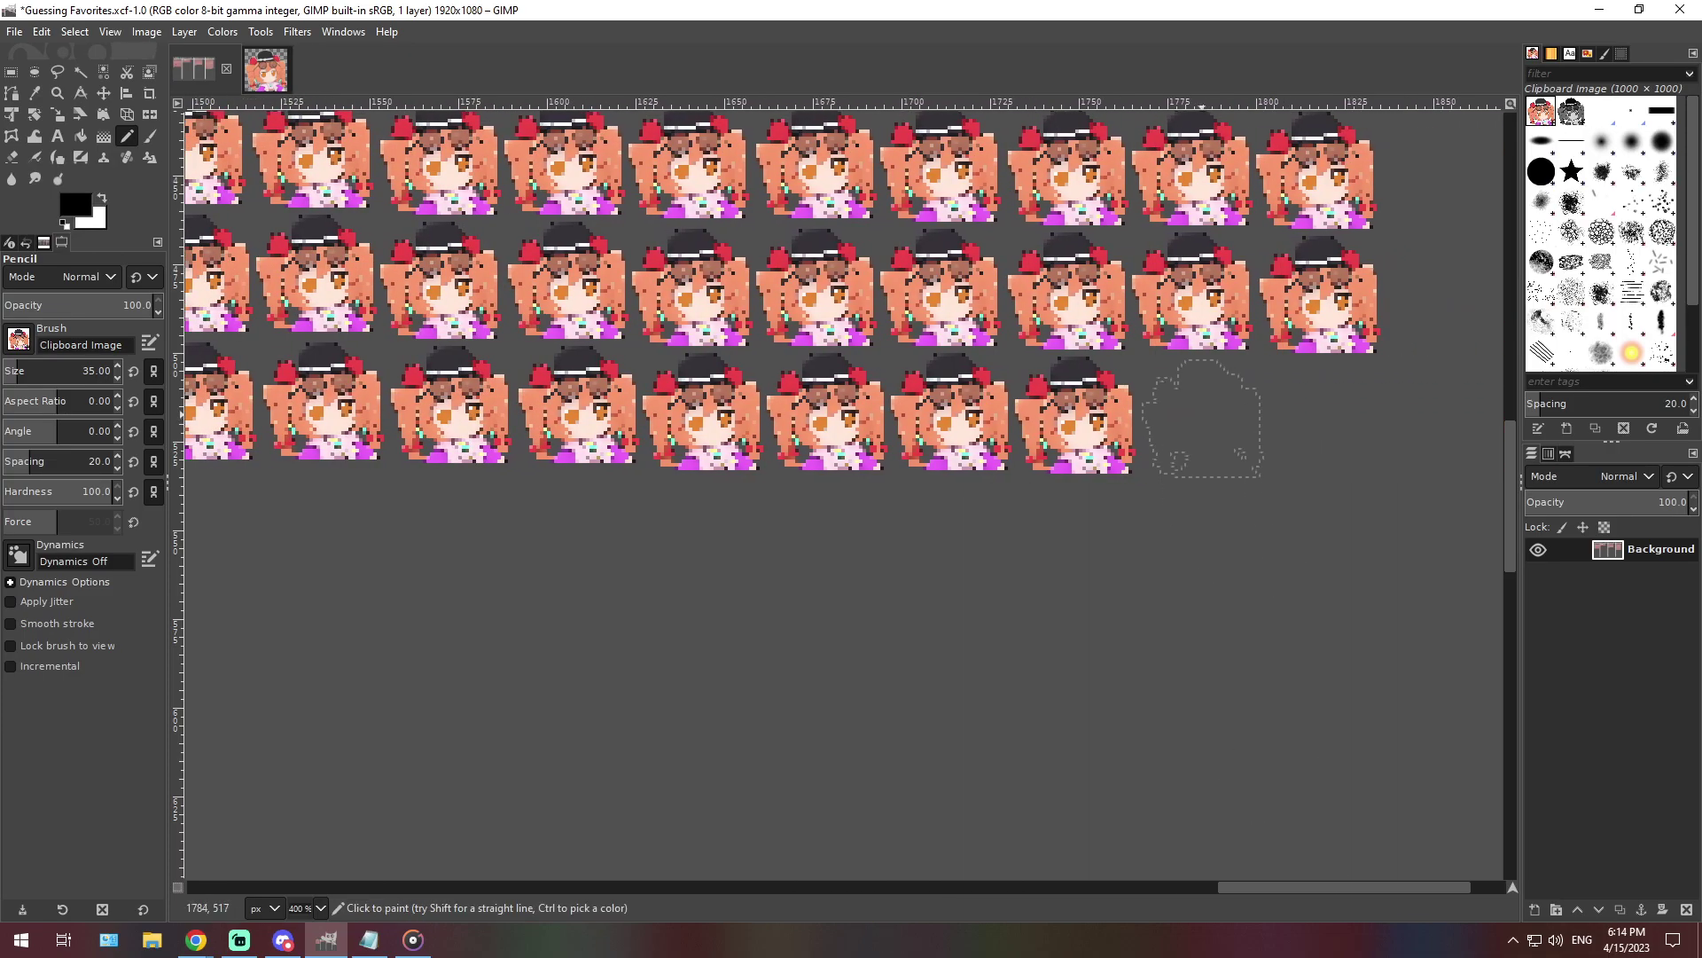
left_click(1203, 417)
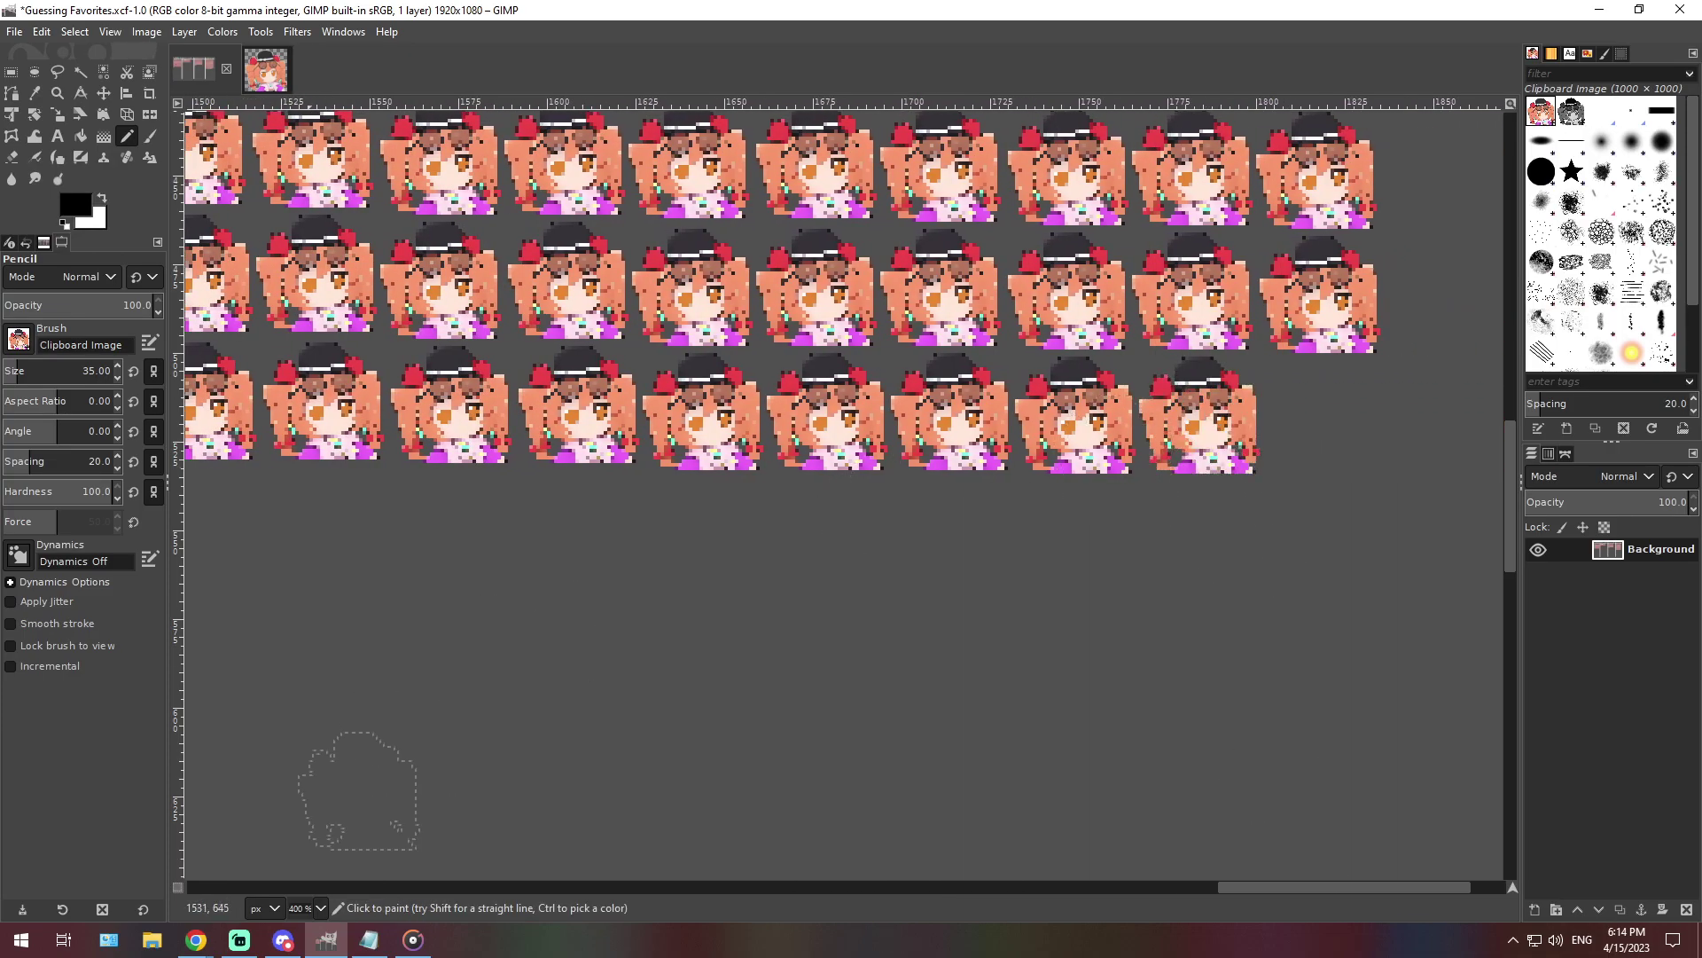
left_click(320, 908)
left_click(310, 823)
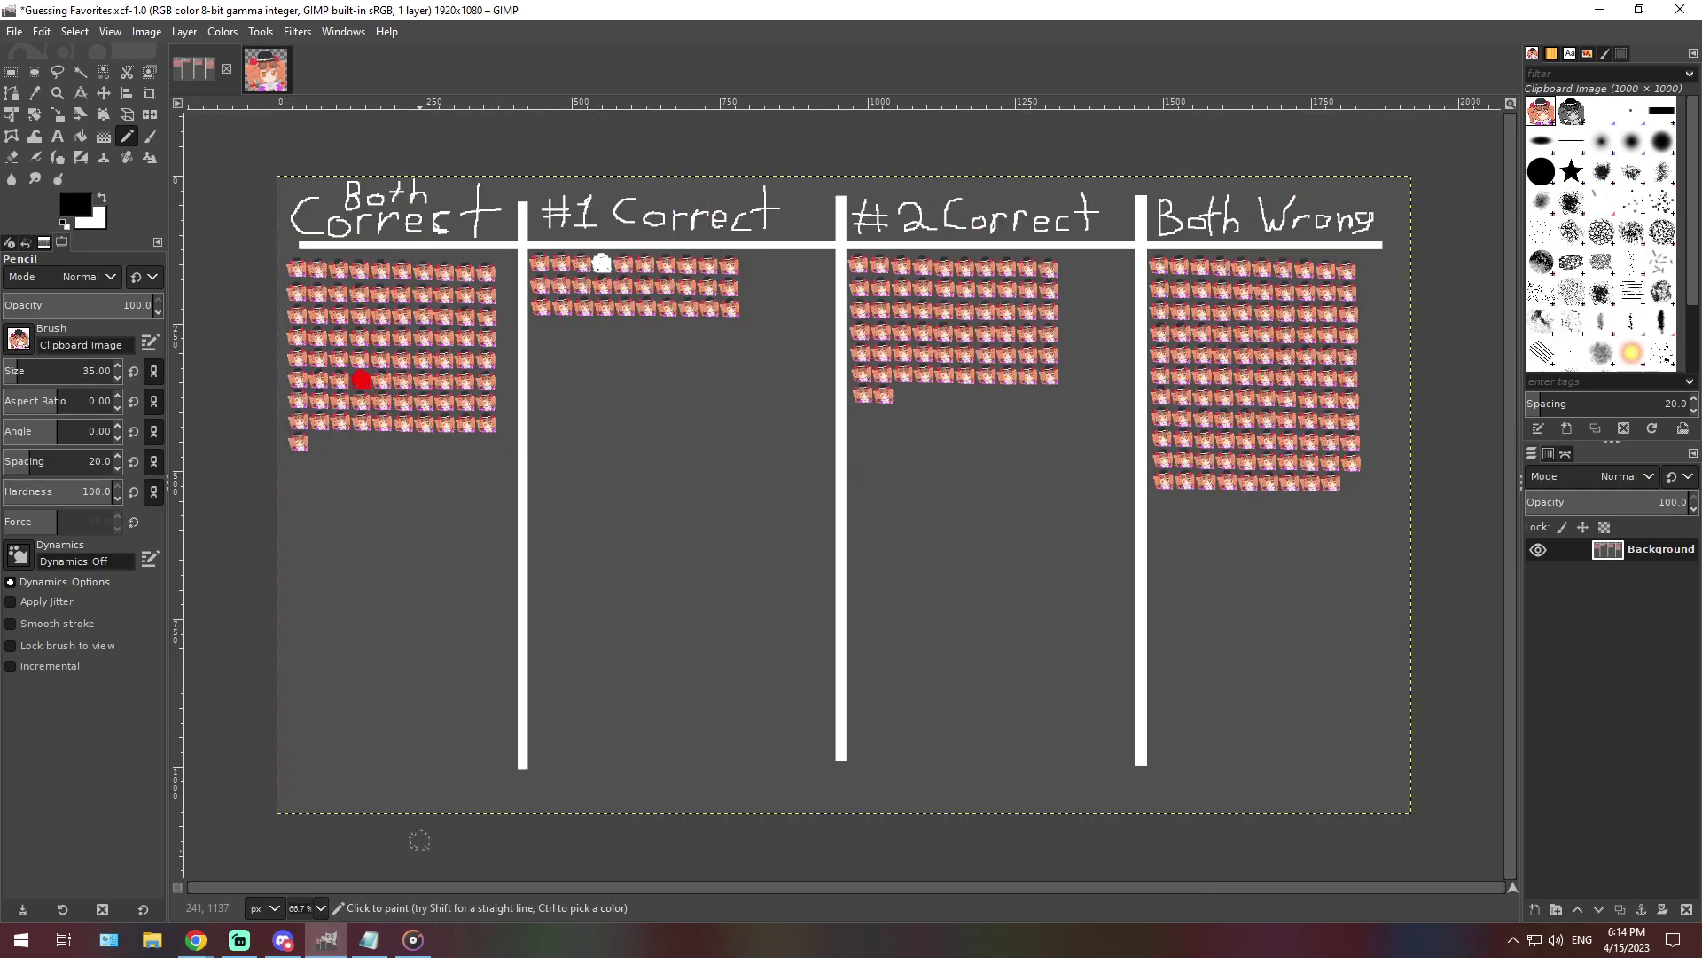
Replace the Notepad text with "They noticed how they both ran away from outside Gensokyo and now live their lives here."
left_click(369, 940)
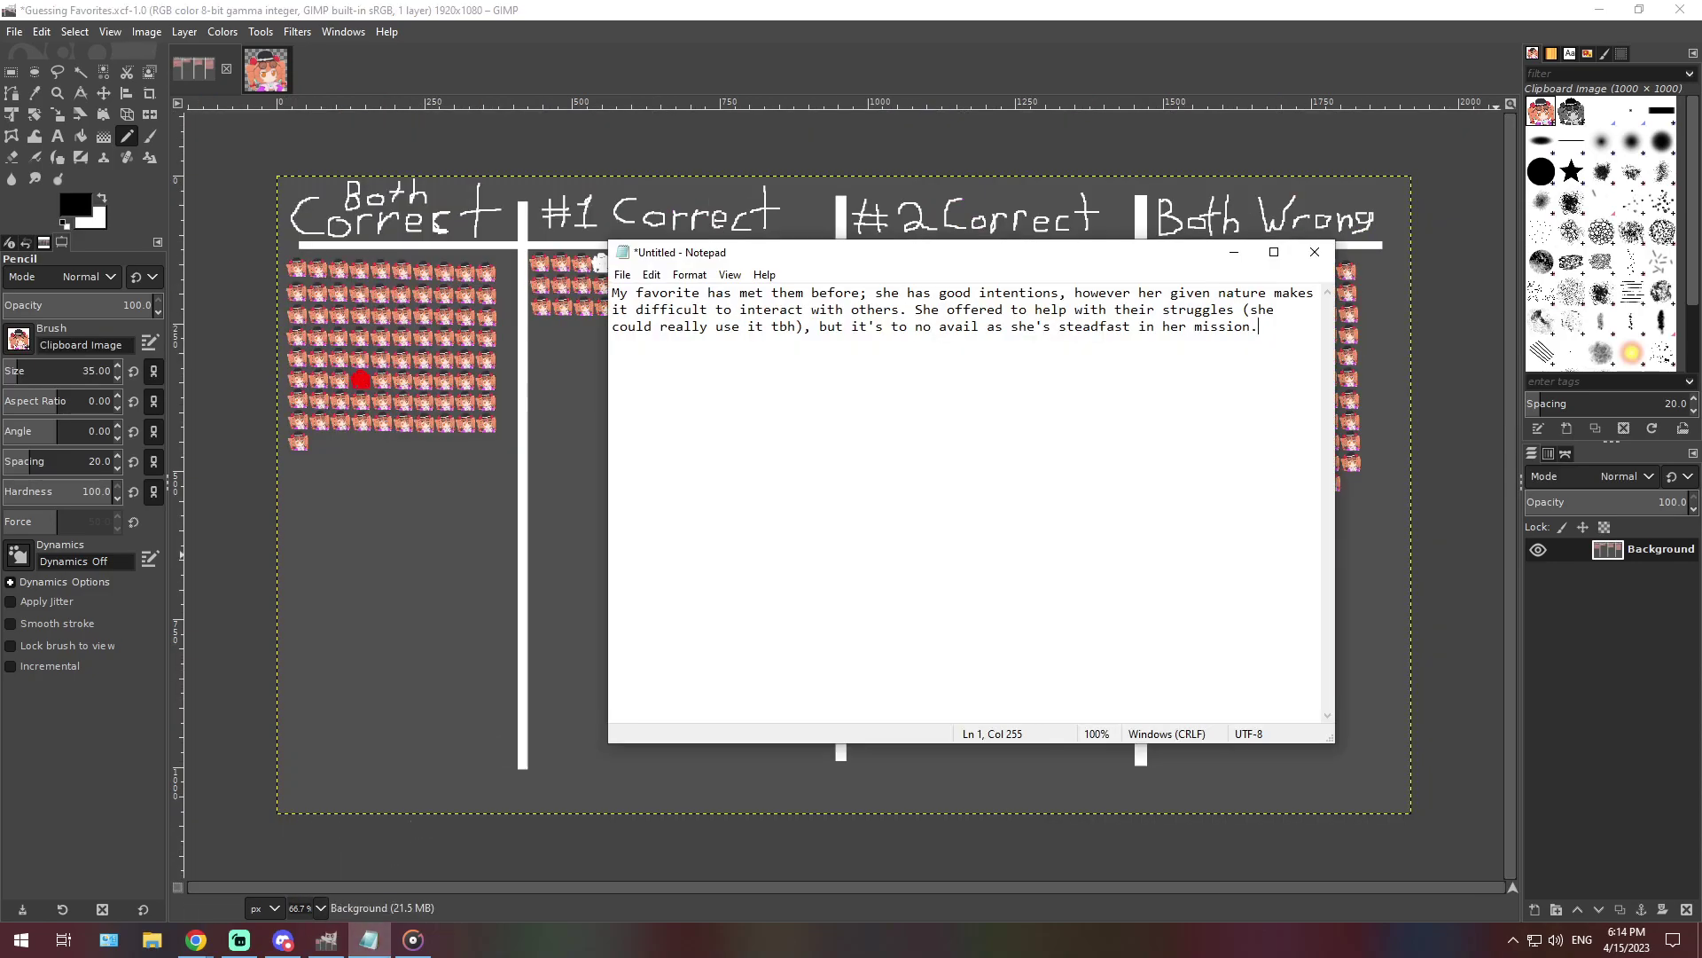
left_click(283, 940)
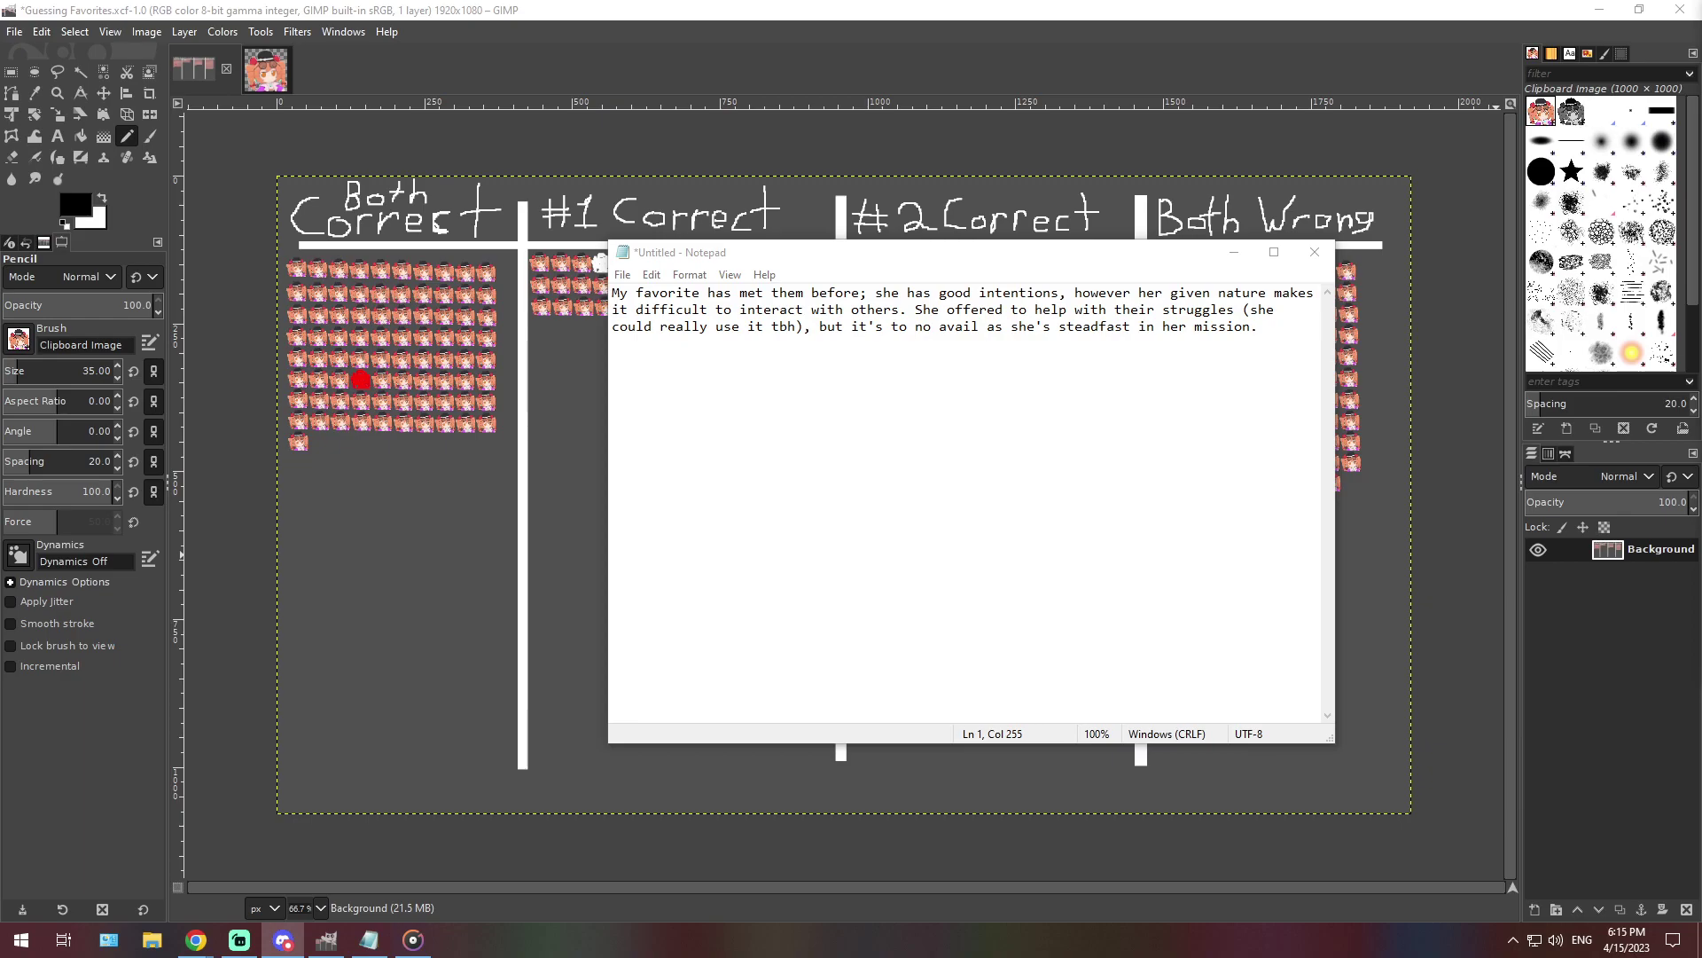
double_click(1033, 326)
key("ctrl+a")
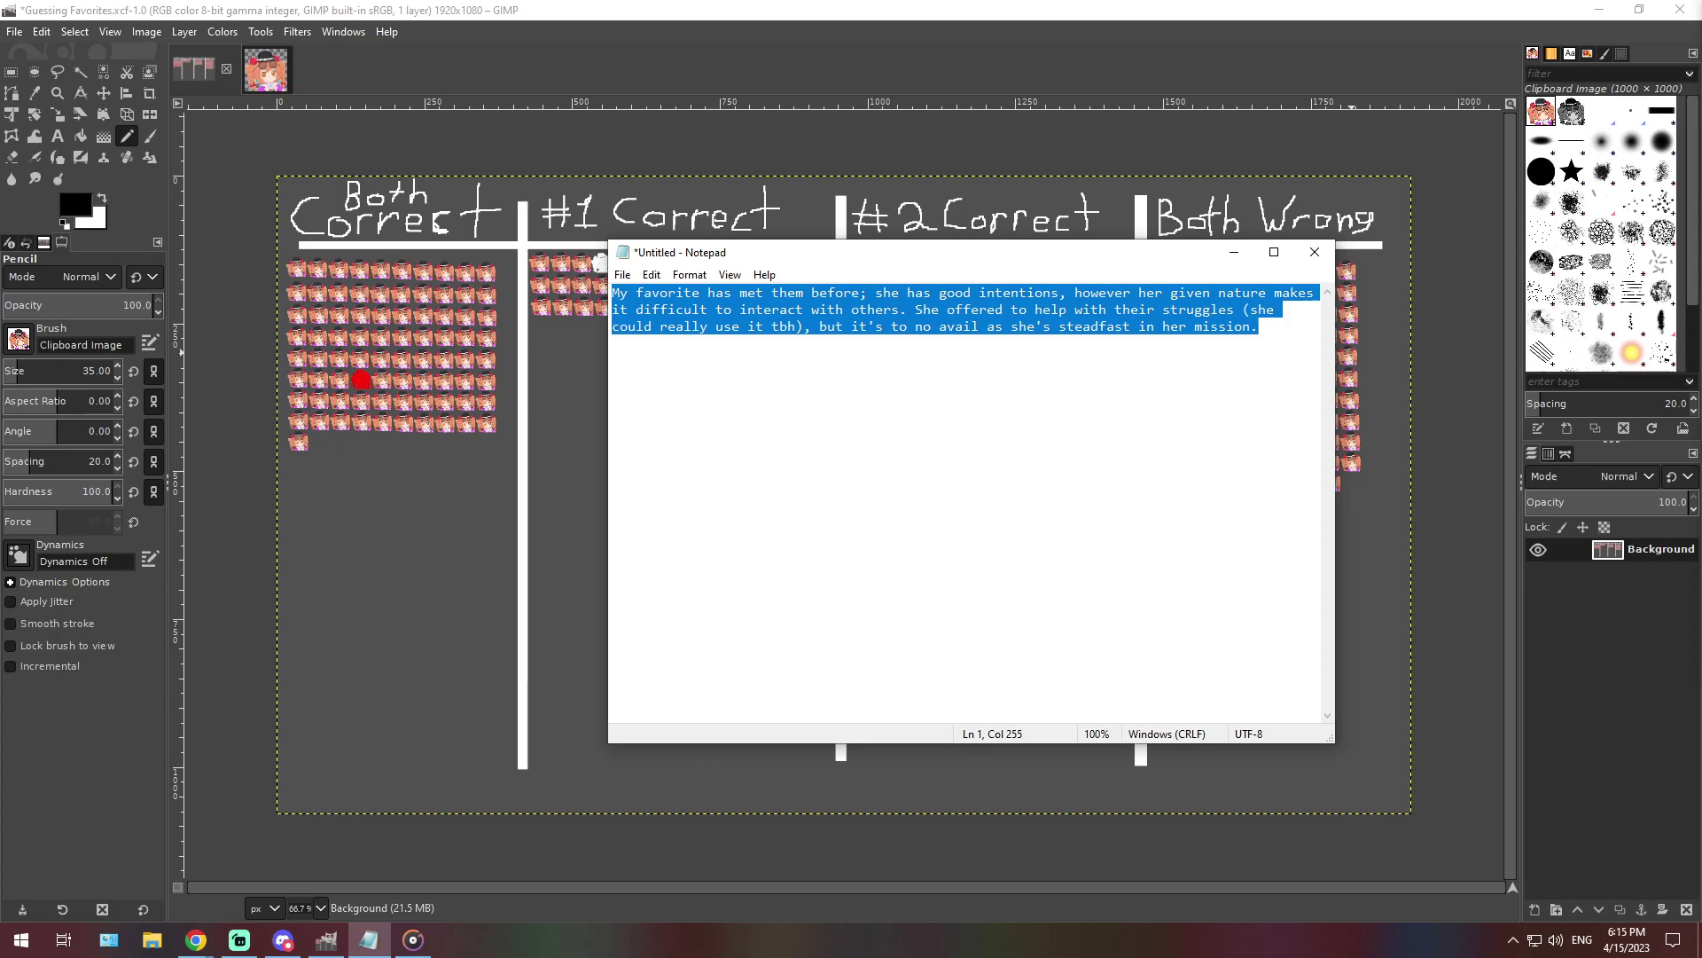
key("ctrl+x")
key("ctrl+v")
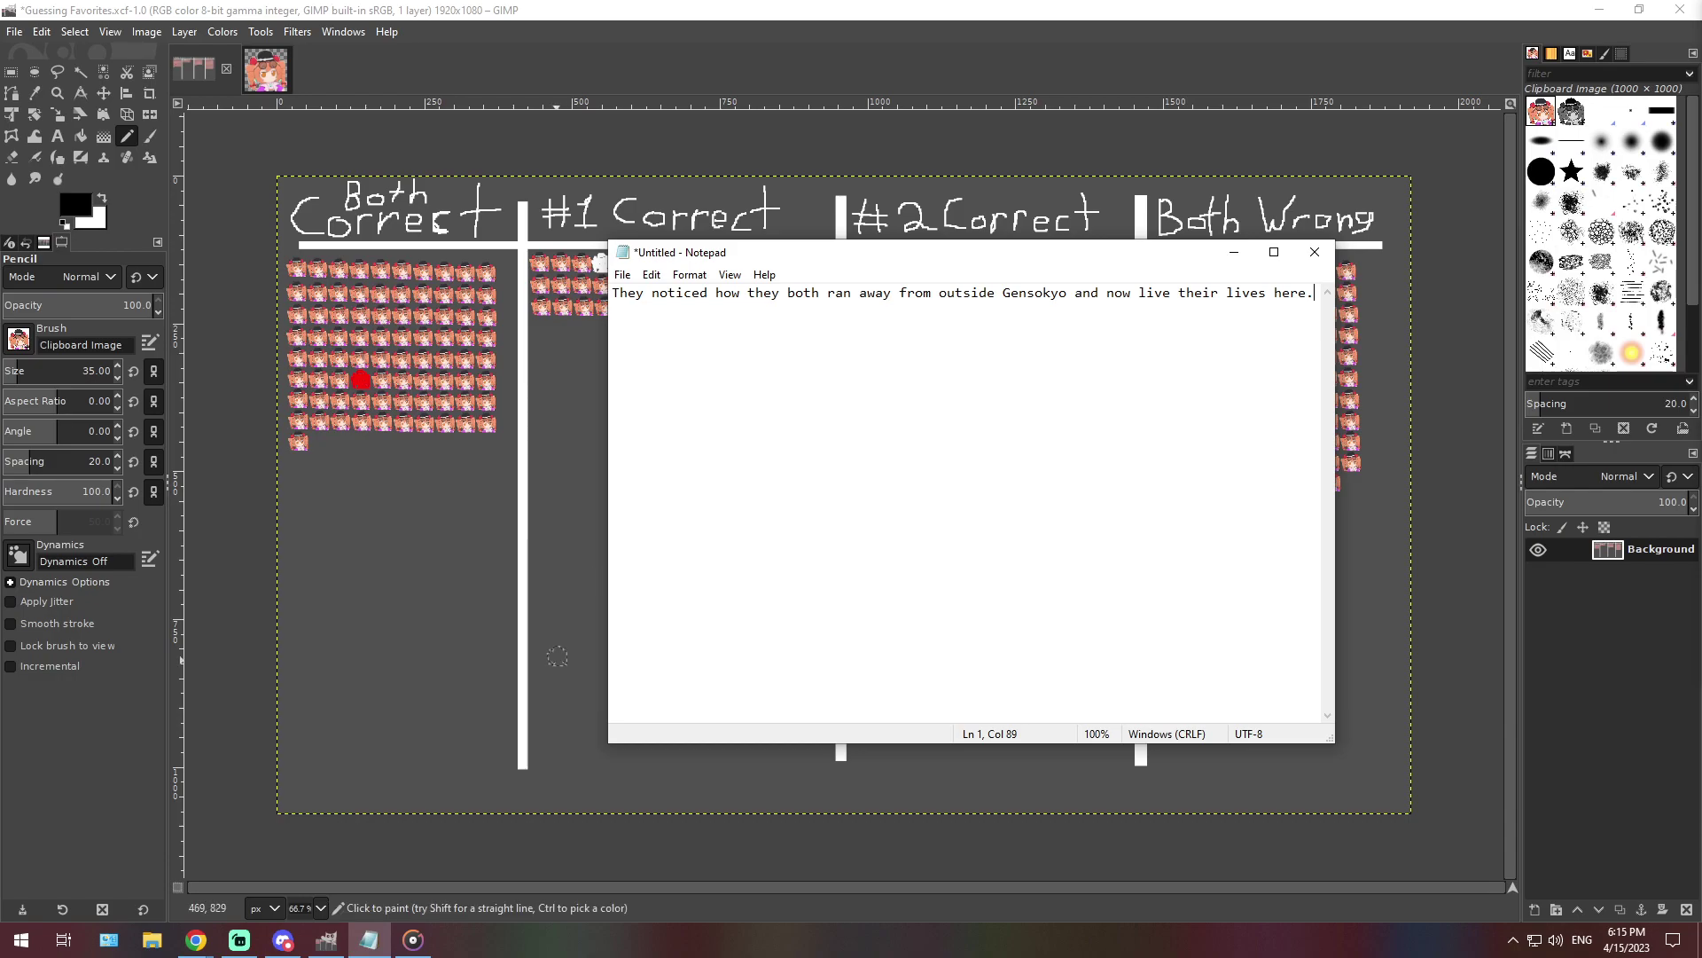
In GIMP, stamp the second portrait in the last row of the Both Correct column and return to the whole-chart view
left_click(321, 907)
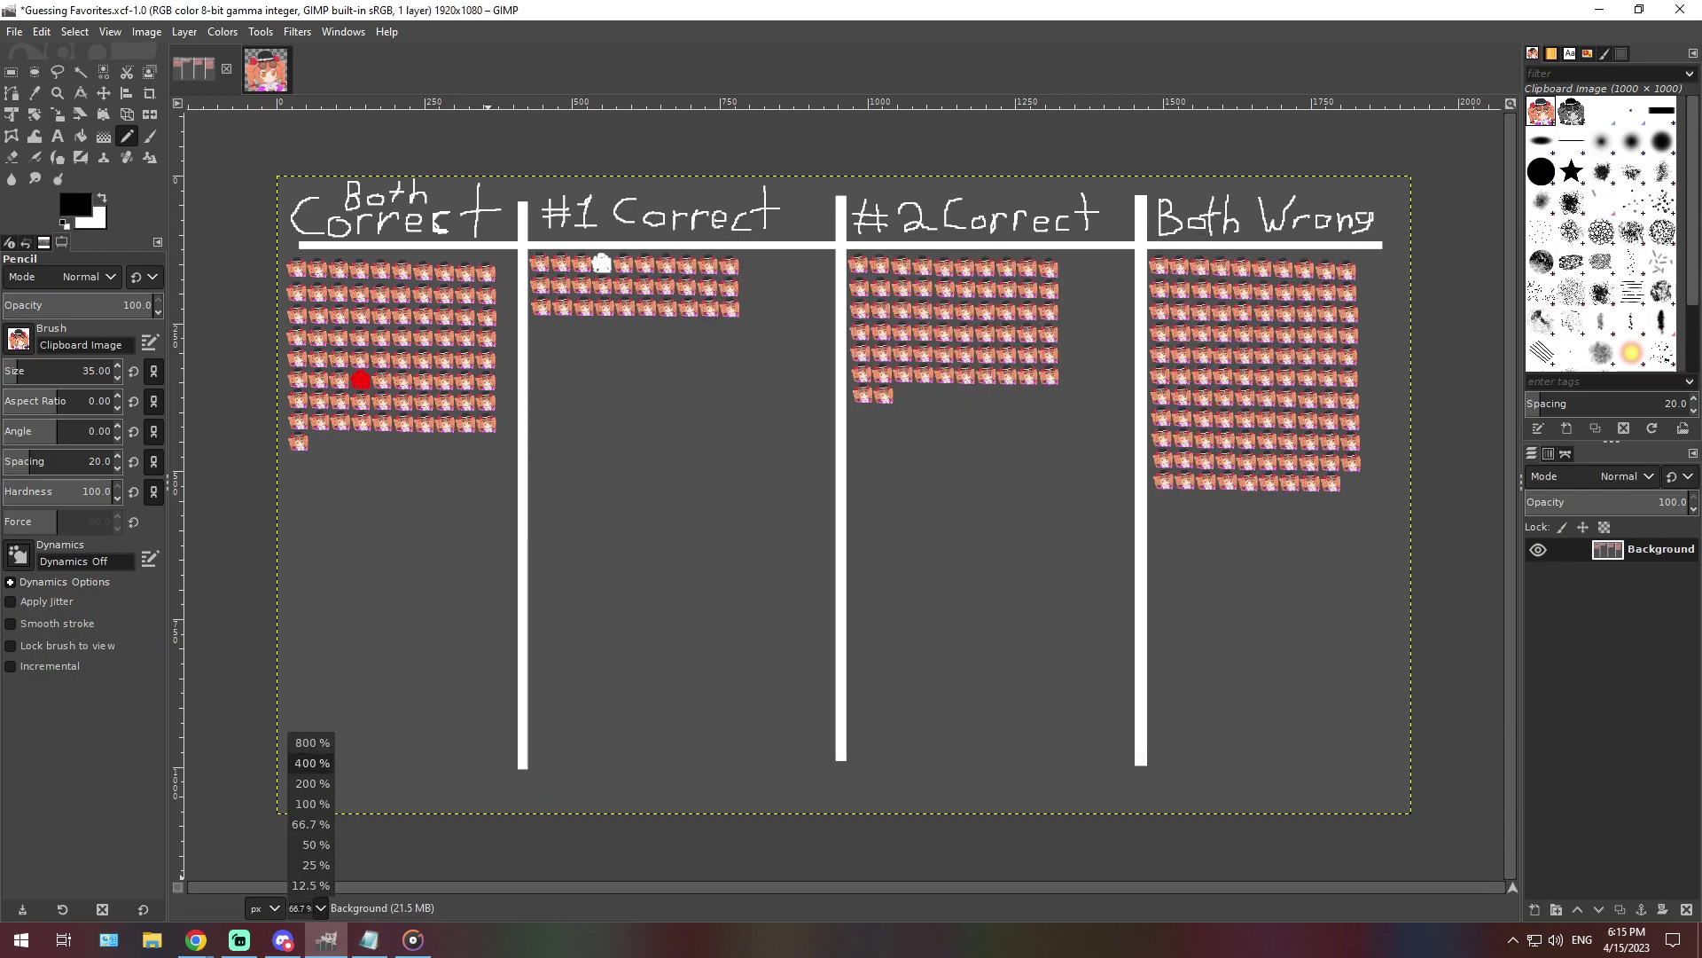
left_click(310, 784)
left_click_drag(847, 887, 315, 887)
scroll(390, 770, "up", 3)
scroll(390, 770, "up", 3)
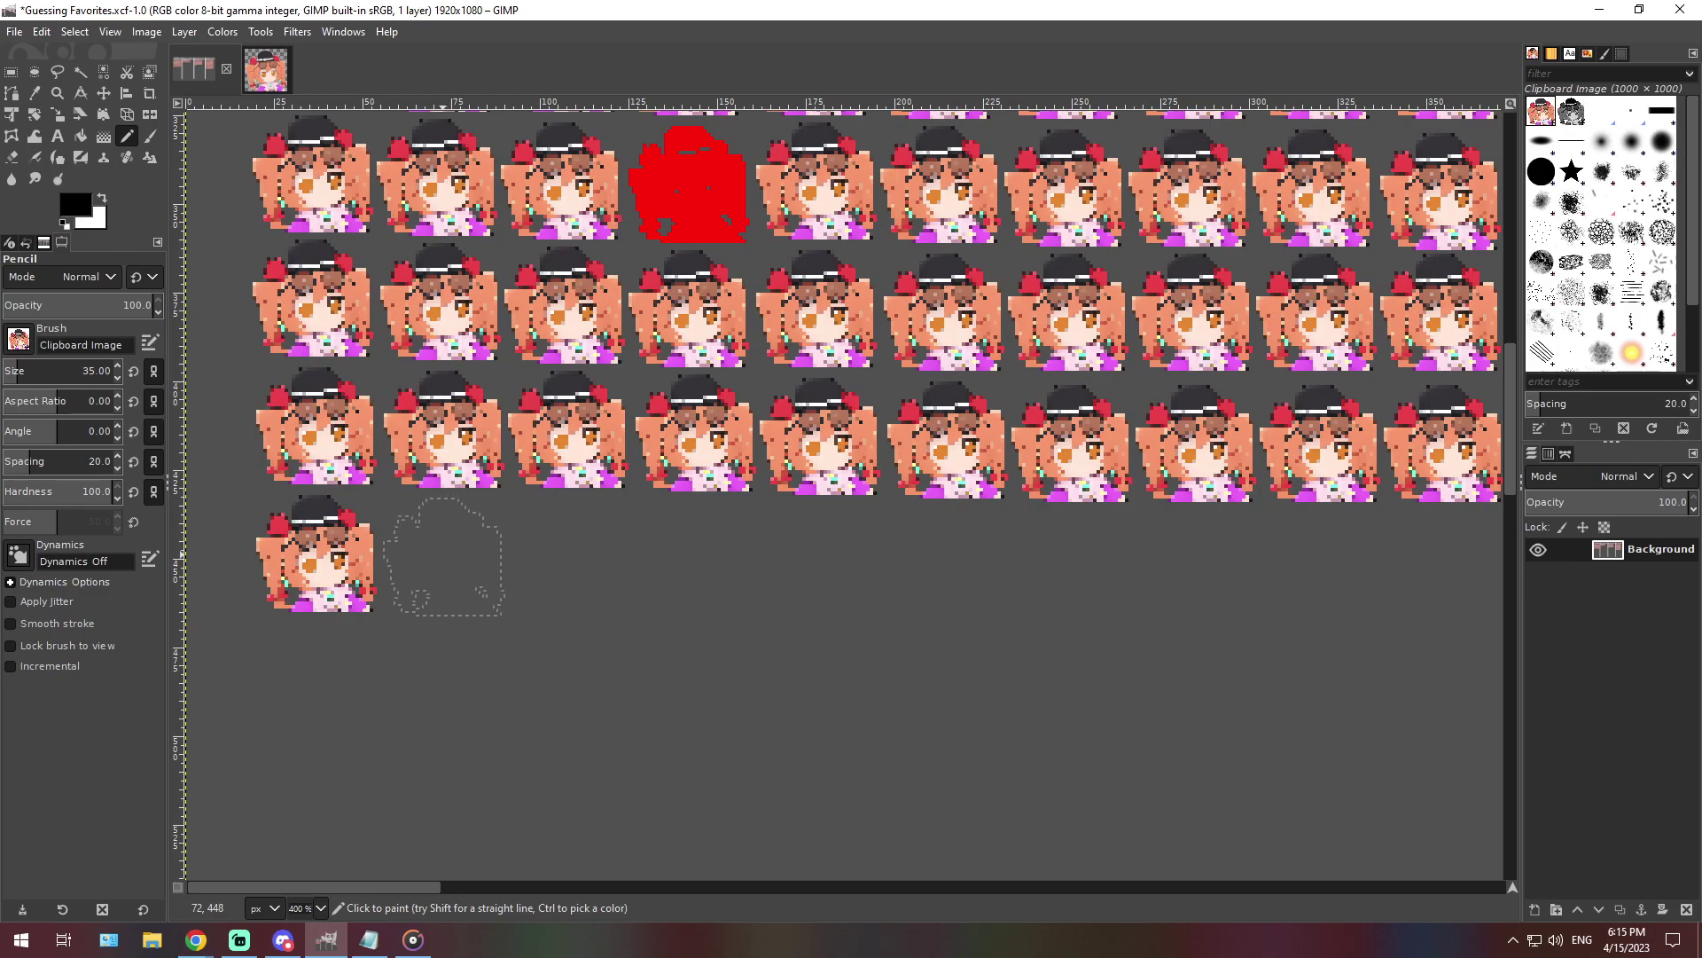
left_click(443, 554)
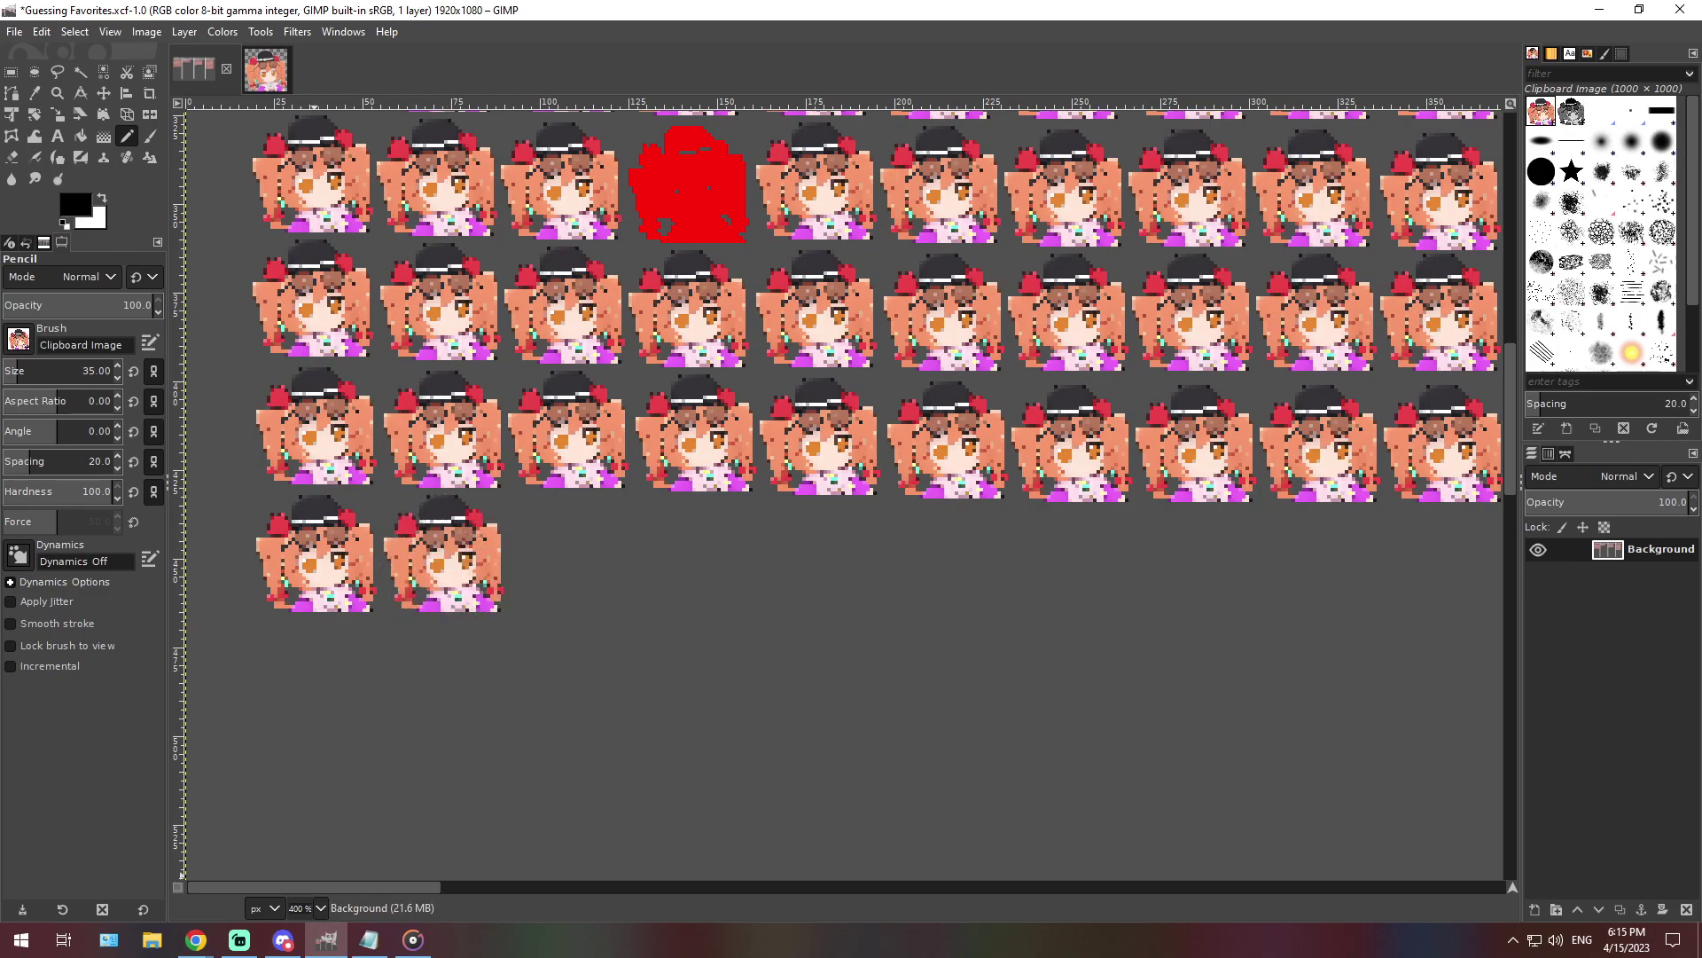
left_click(320, 908)
left_click(311, 824)
Replace the Notepad text with "my favorite character would be burned to death by my second favorite character for being a bit too annoying"
left_click(369, 939)
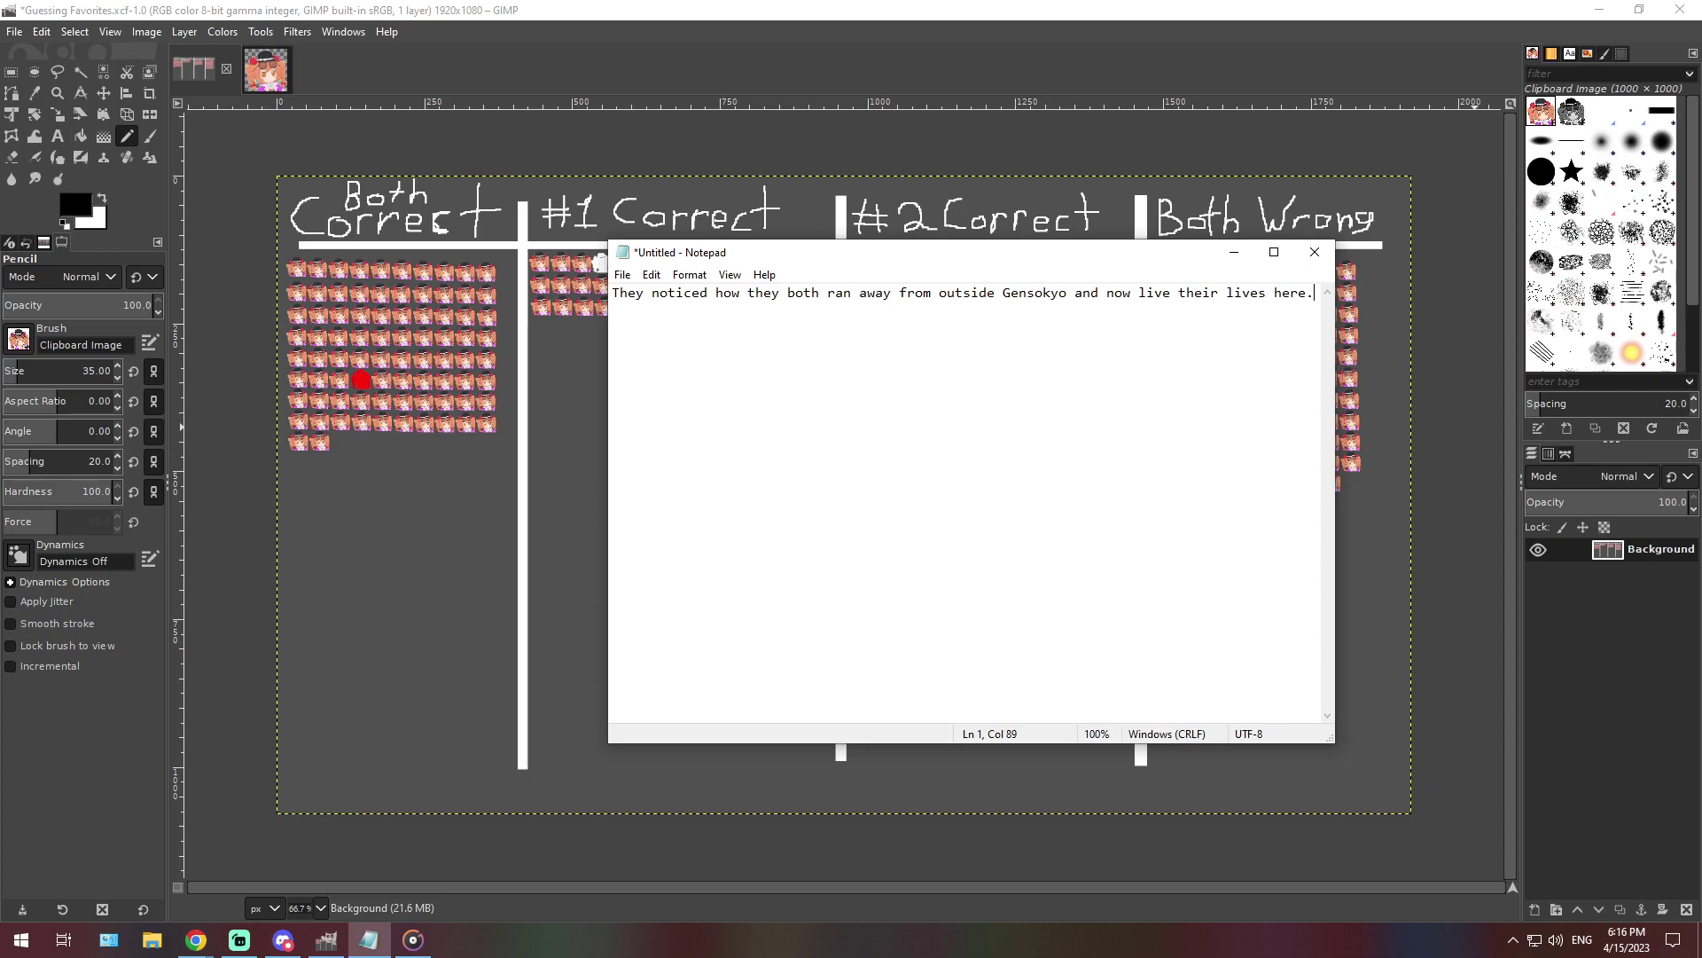
key("alt+Tab")
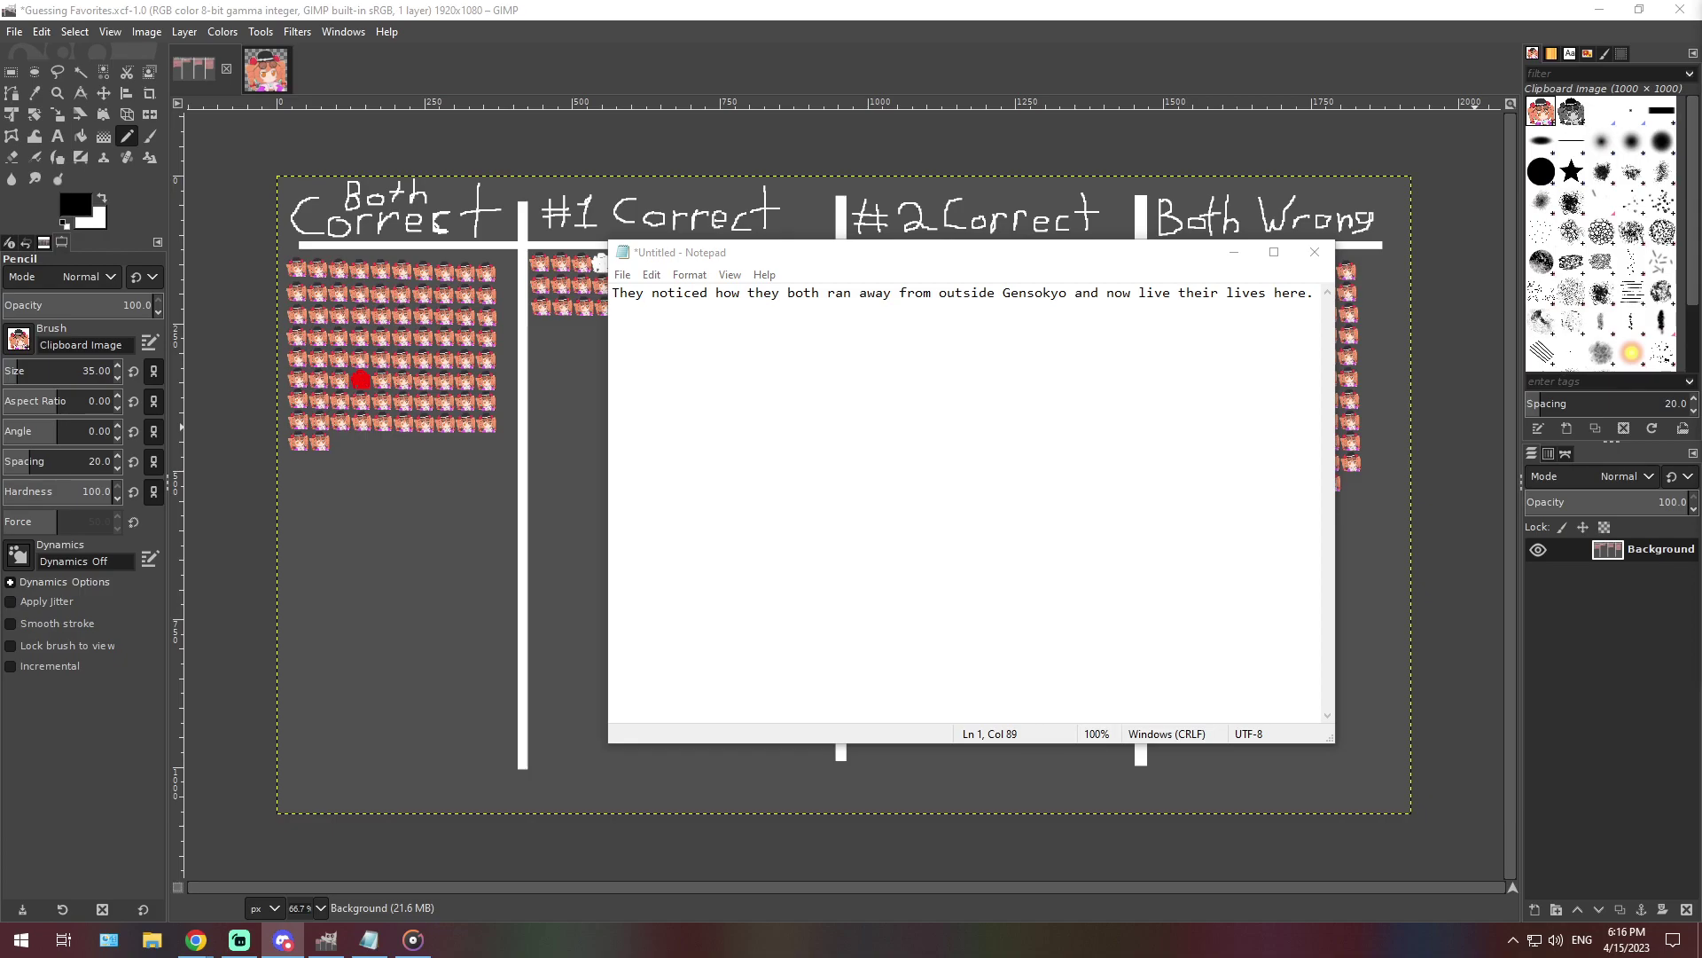
double_click(839, 293)
key("ctrl+a")
key("BackSpace")
type("my favorite character would be burned to death by my second favorite character for being a bit too annoying")
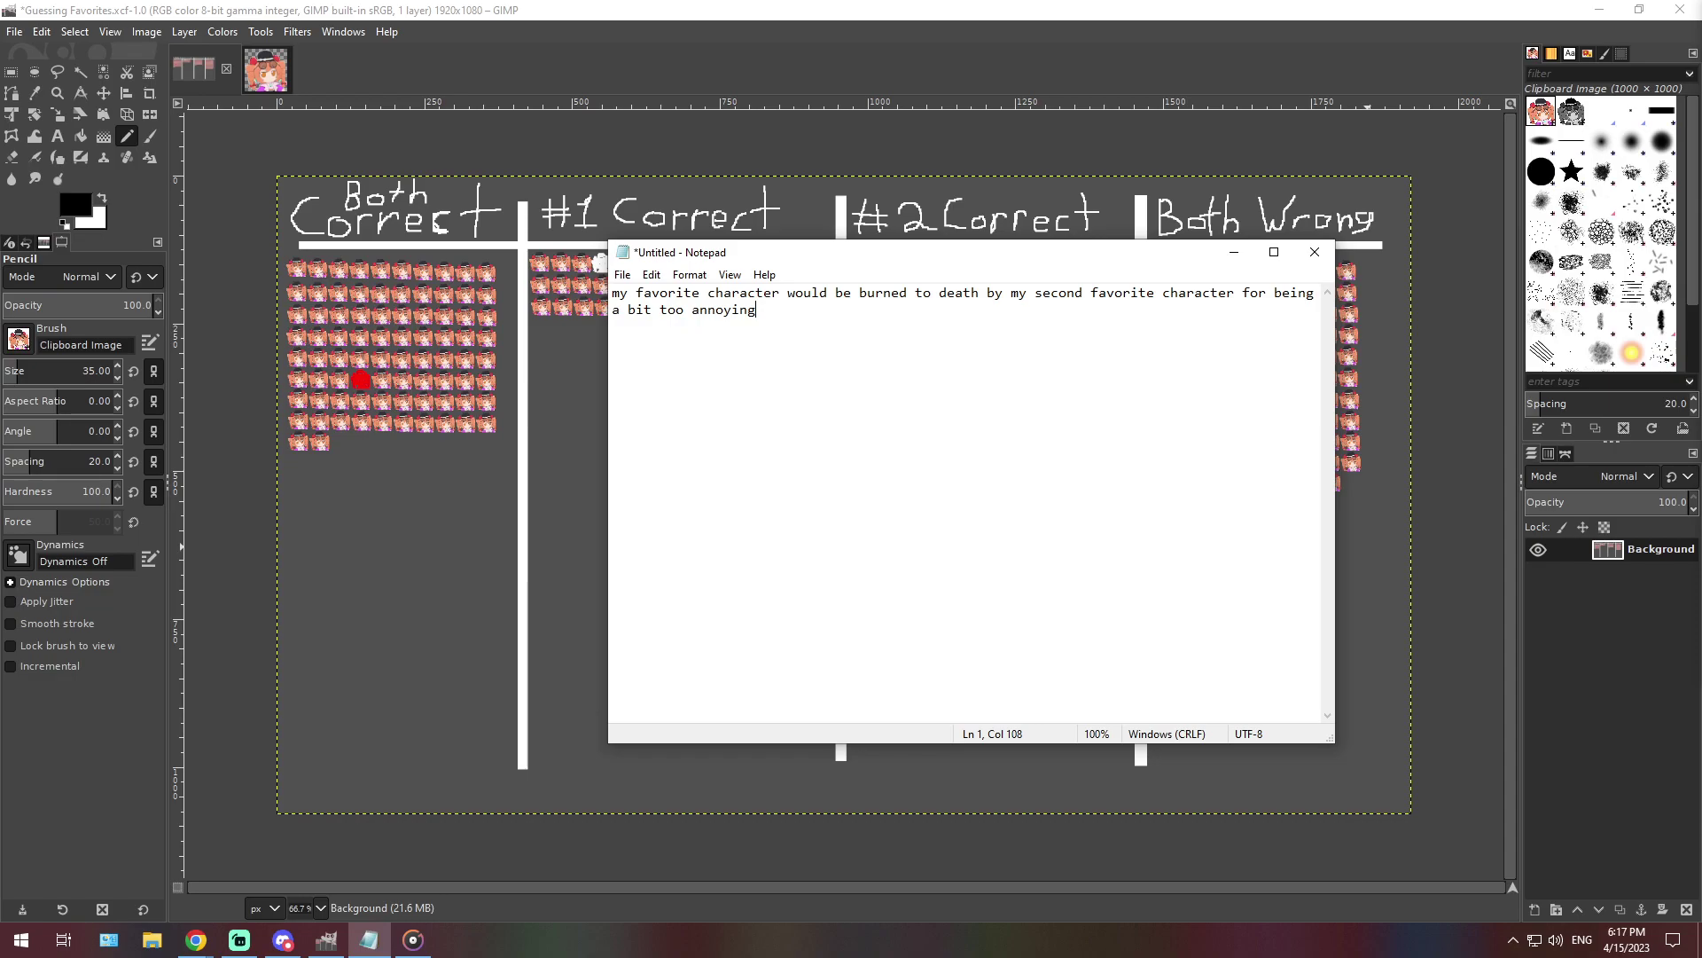
In GIMP, stamp the third portrait in the last row of the #2 Correct column and return to the whole-chart view
left_click(320, 907)
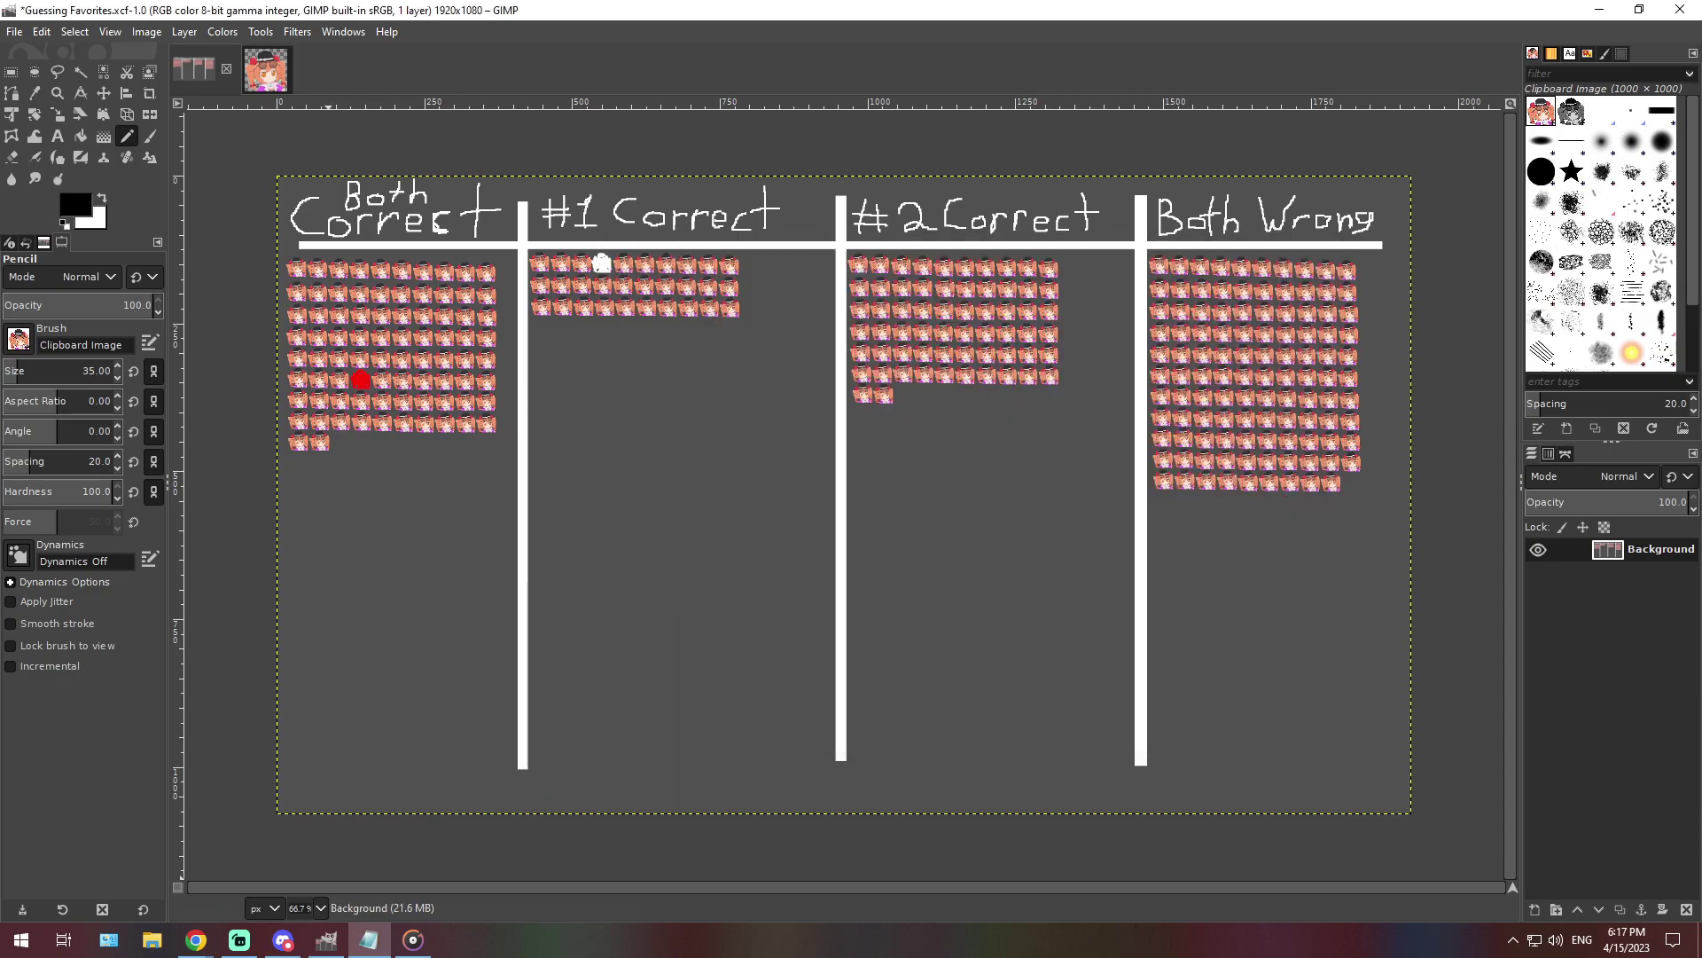
left_click(311, 763)
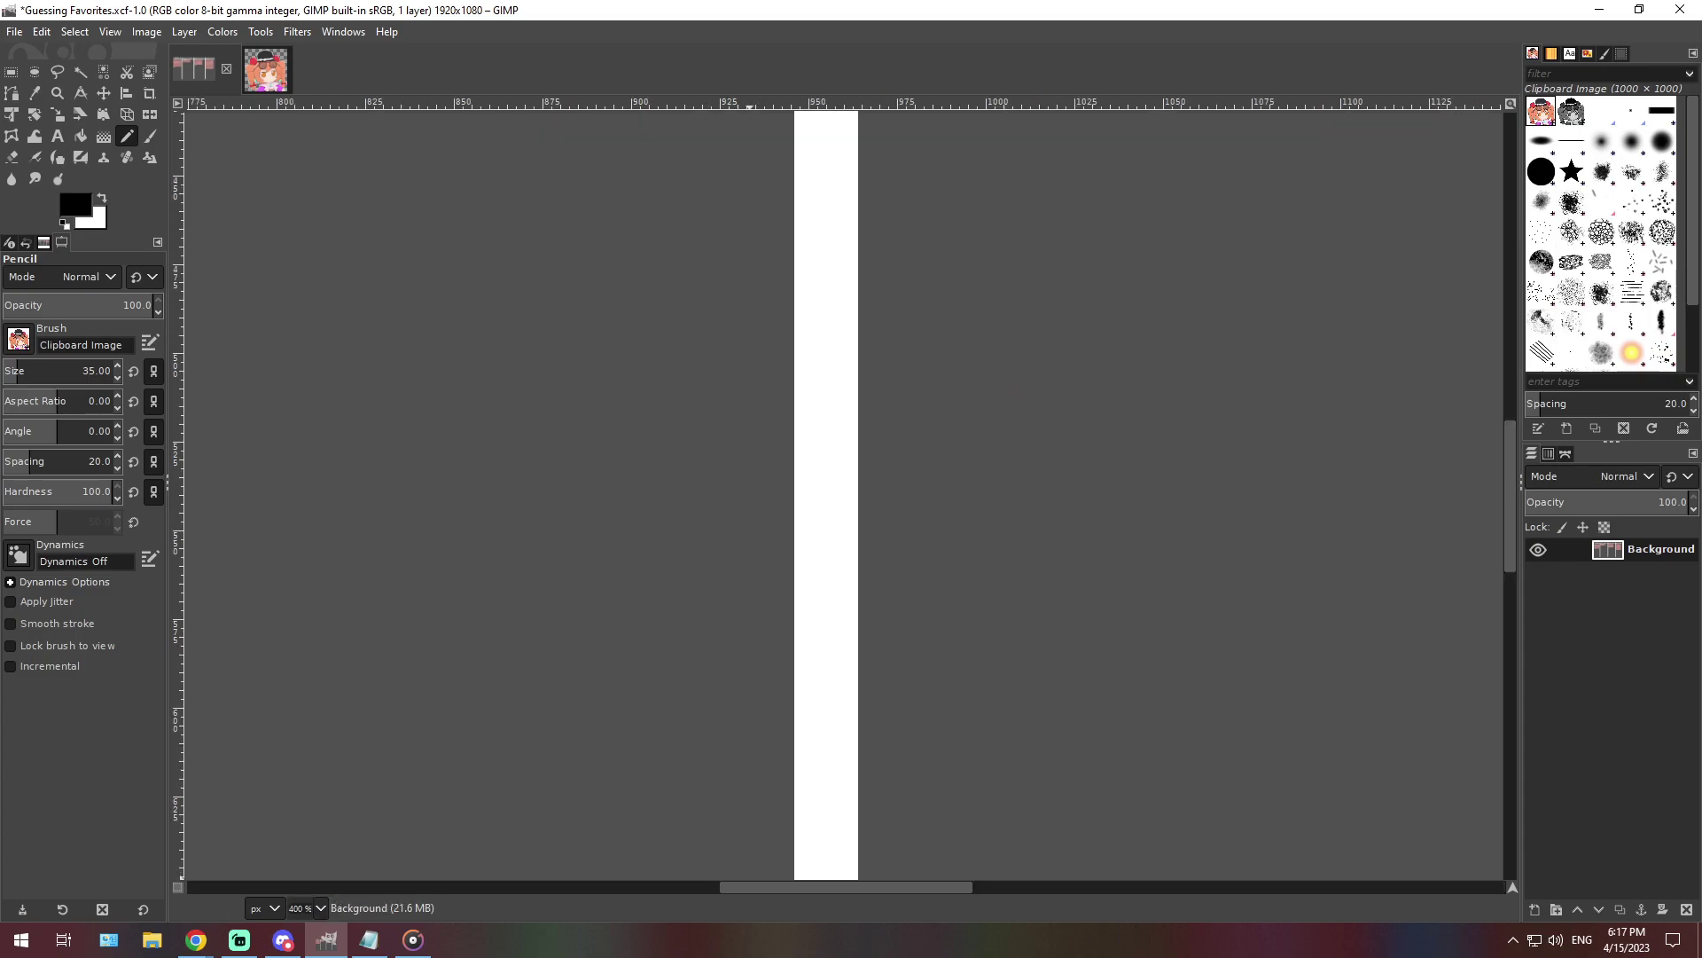
scroll(778, 760, "right", 5)
scroll(762, 736, "down", 8)
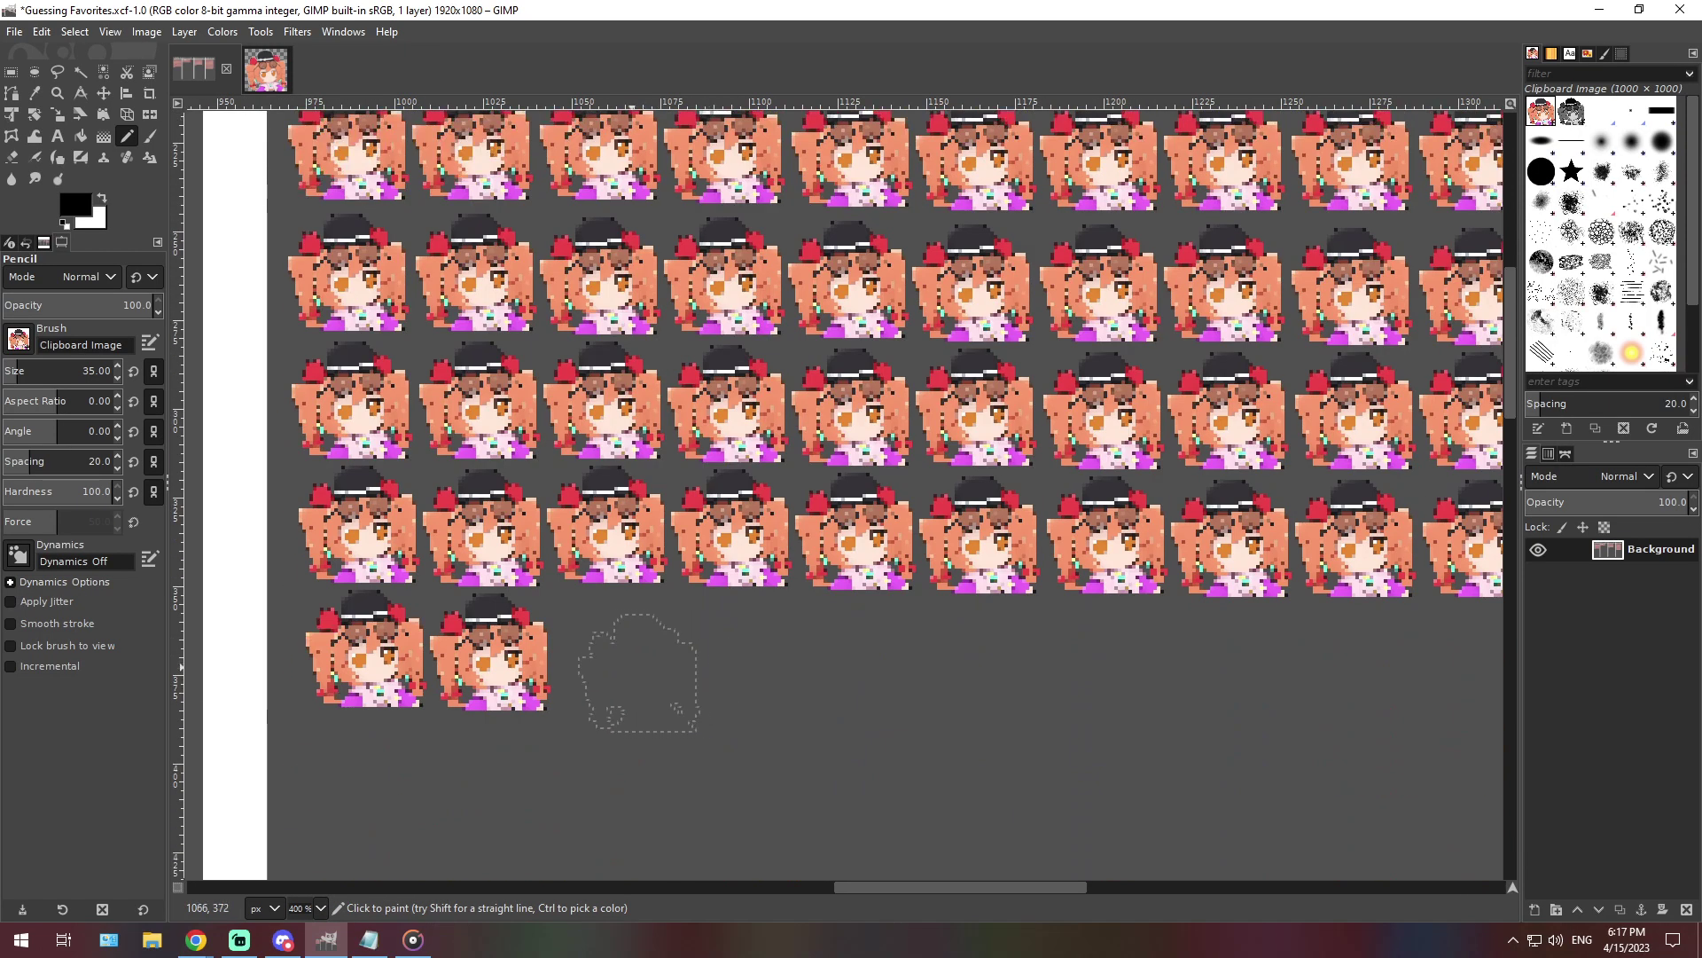
left_click(614, 656)
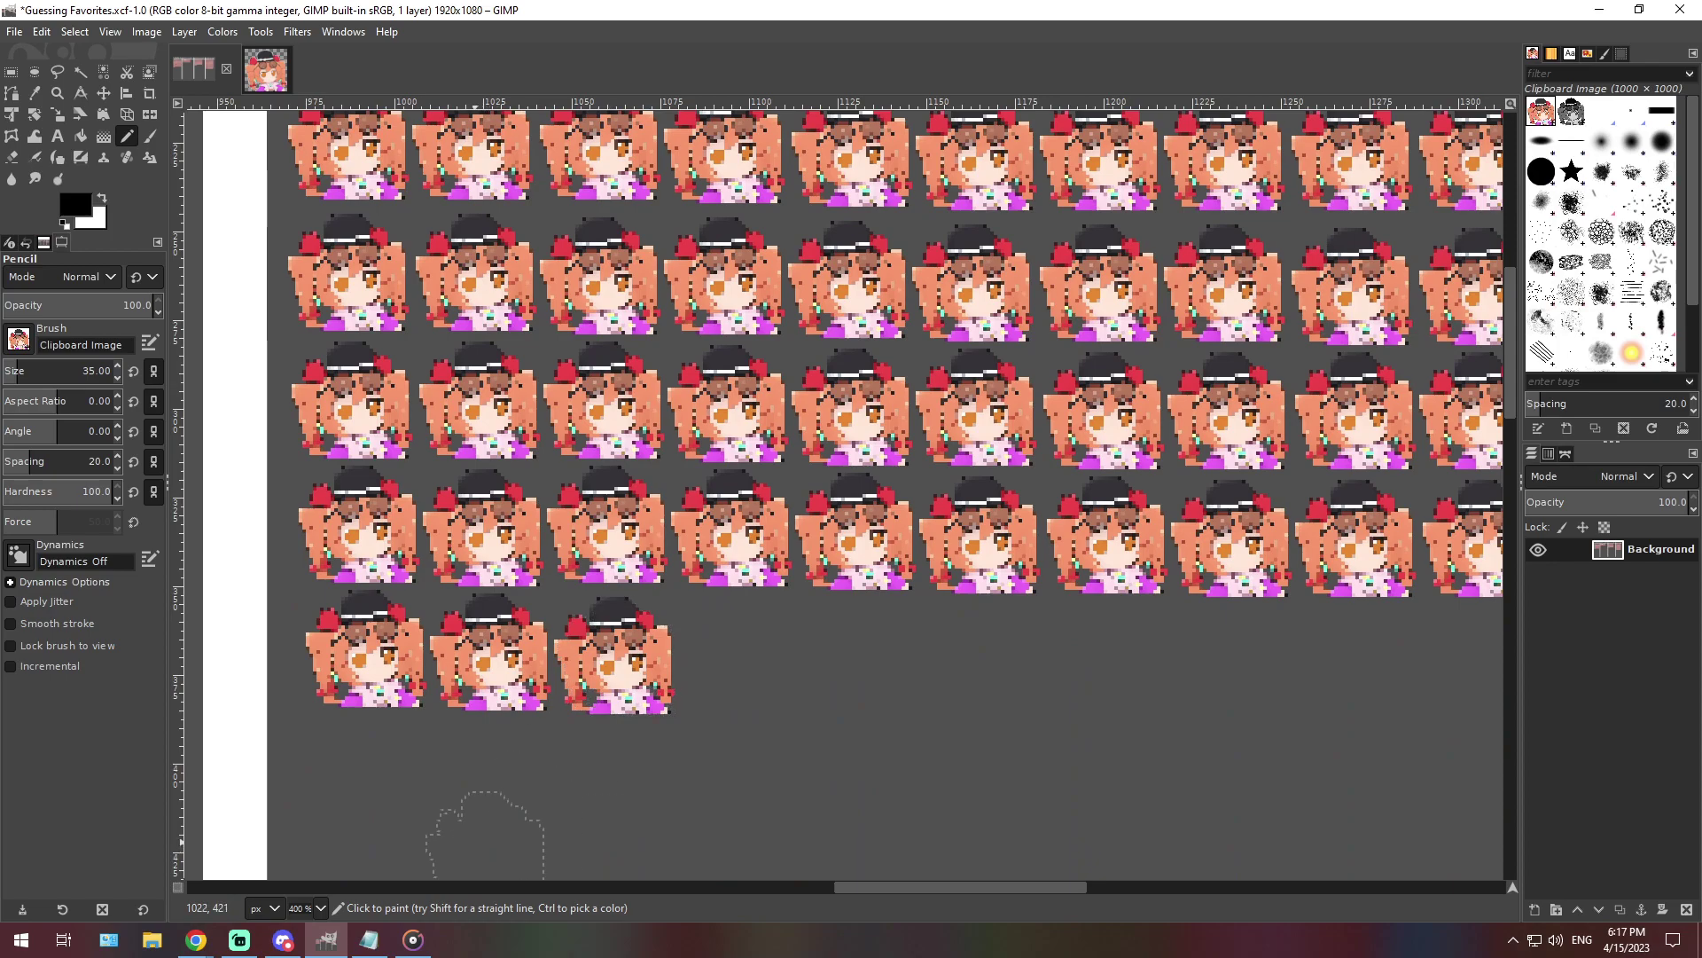
left_click(320, 907)
left_click(310, 824)
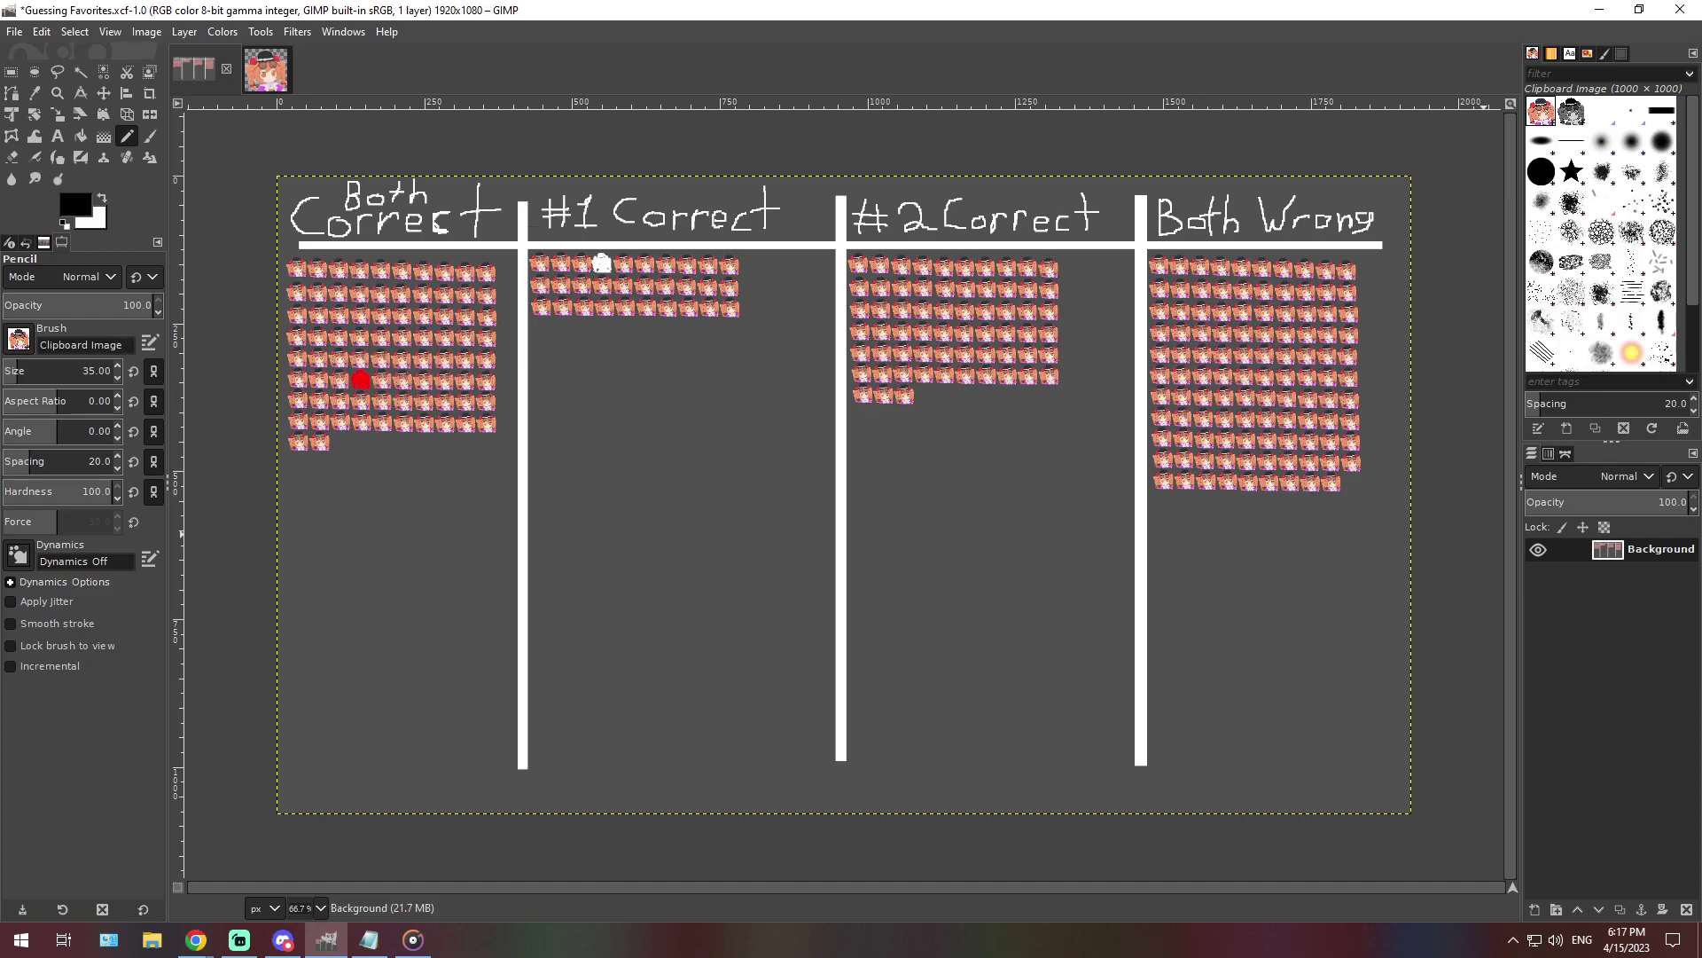
Replace the Notepad text with the description beginning "My favorite character would offer to start a war on behalf of my second favorite character"
left_click(283, 940)
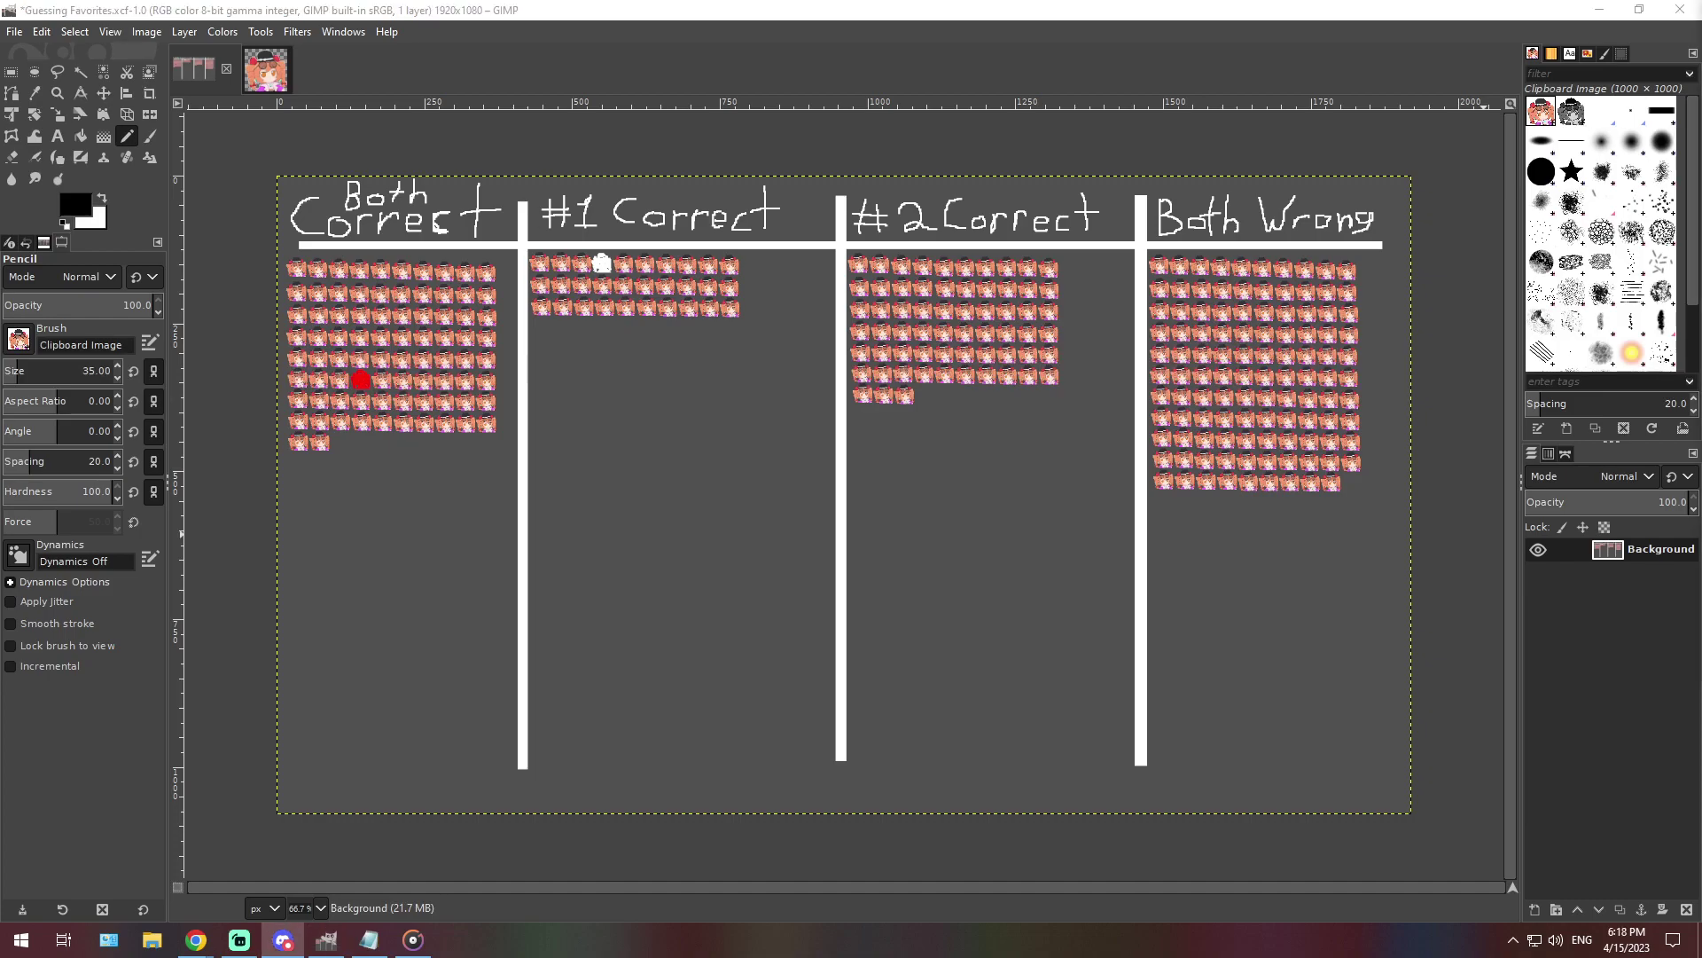
left_click(369, 939)
key("ctrl+shift+Left")
key("ctrl+a")
type("My favorite character would offer to start a war on behalf of my second favorite character so that she could \"make a killing\" producing weapons, but my second favorite character would reject the offer because she would gladly just produce military hardware out of passion rather than profit. This is fine as the offer was just a scam anyway")
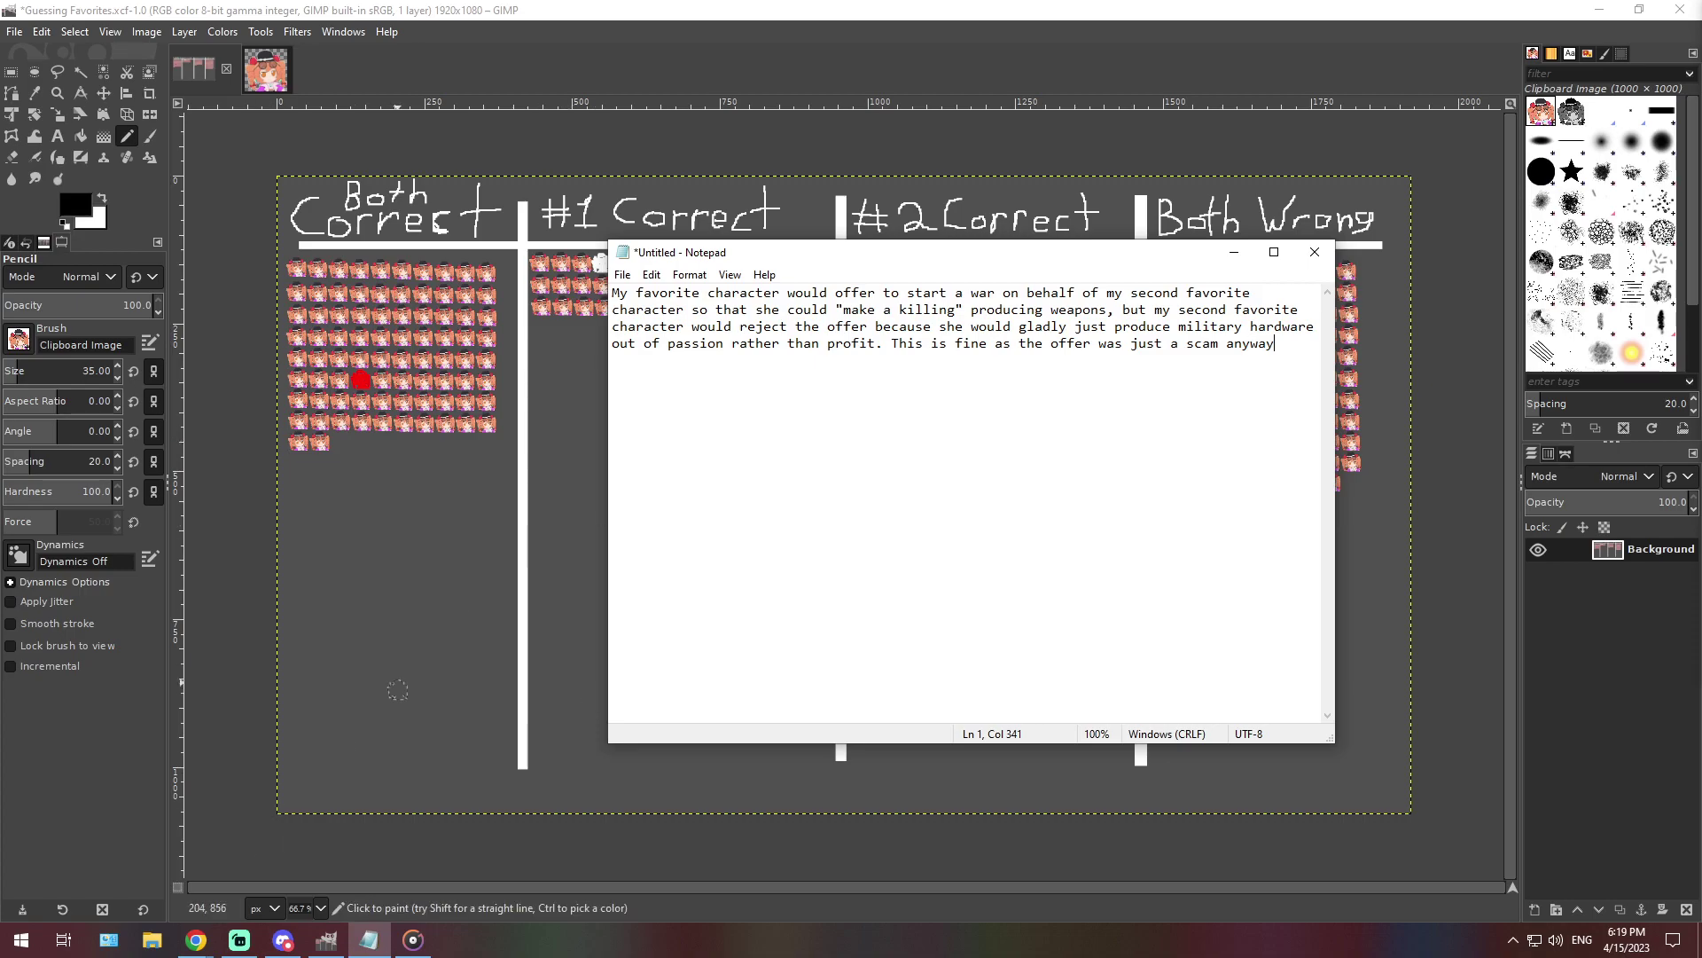
In GIMP, stamp the tenth portrait in the last row of the Both Wrong column and return to the whole-chart view
left_click(320, 908)
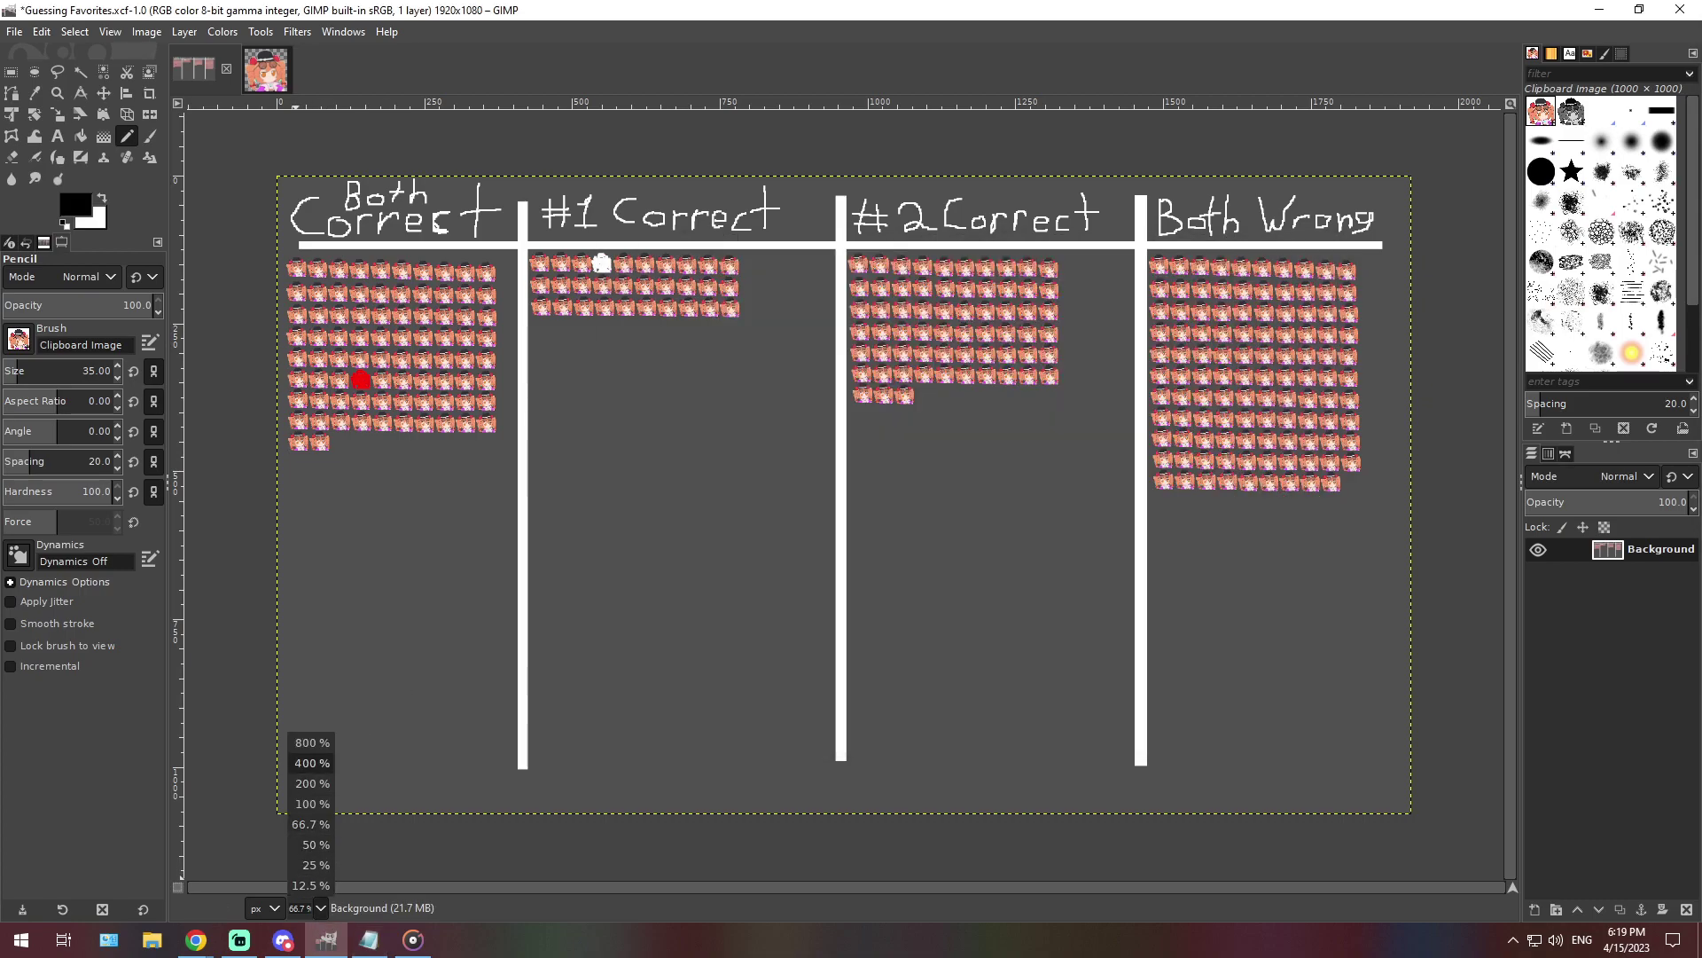
left_click(310, 763)
scroll(843, 488, "right", 15)
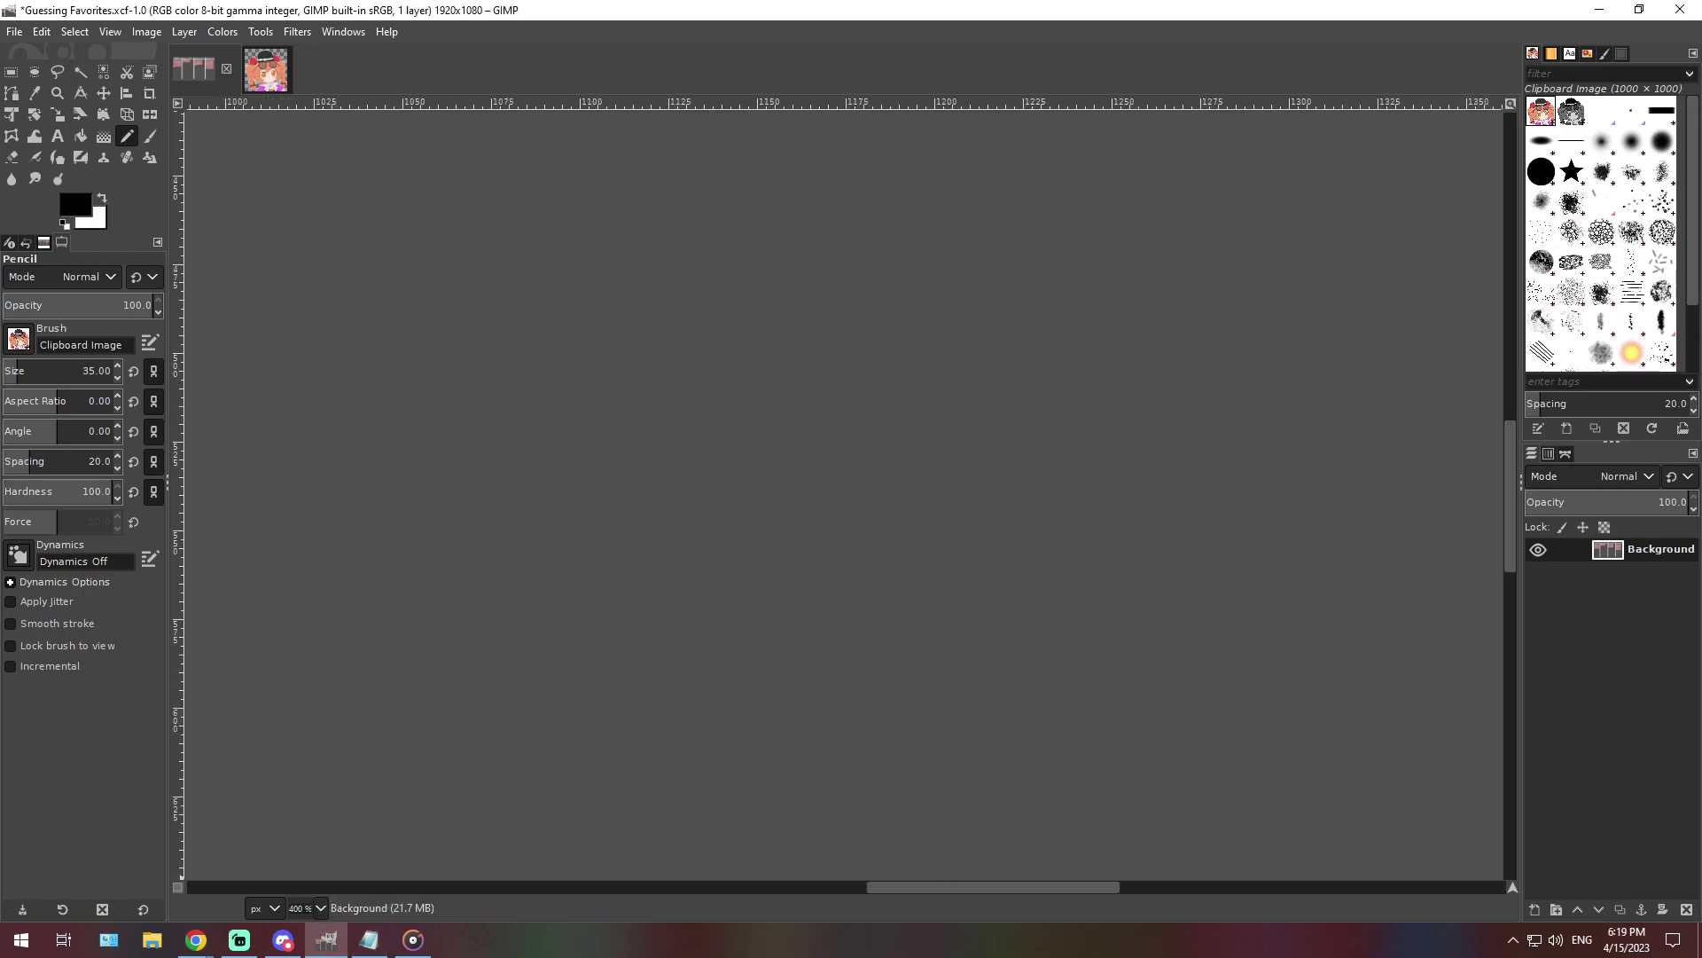
scroll(1272, 512, "right", 3)
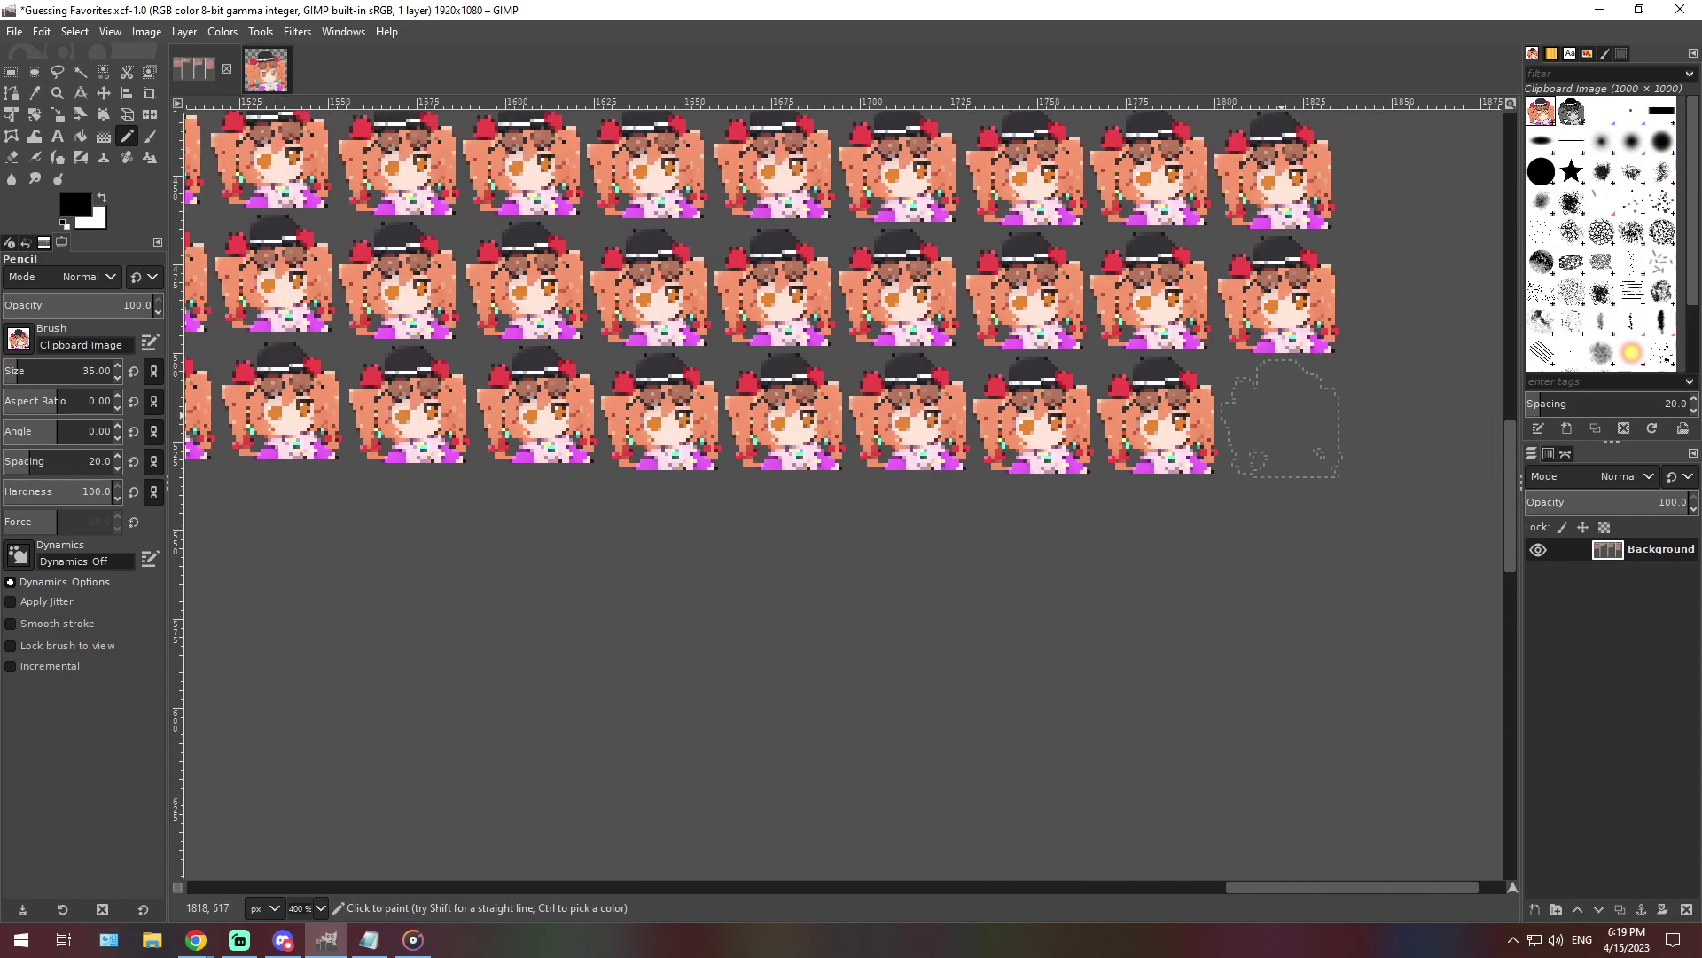
left_click(1281, 418)
left_click(320, 908)
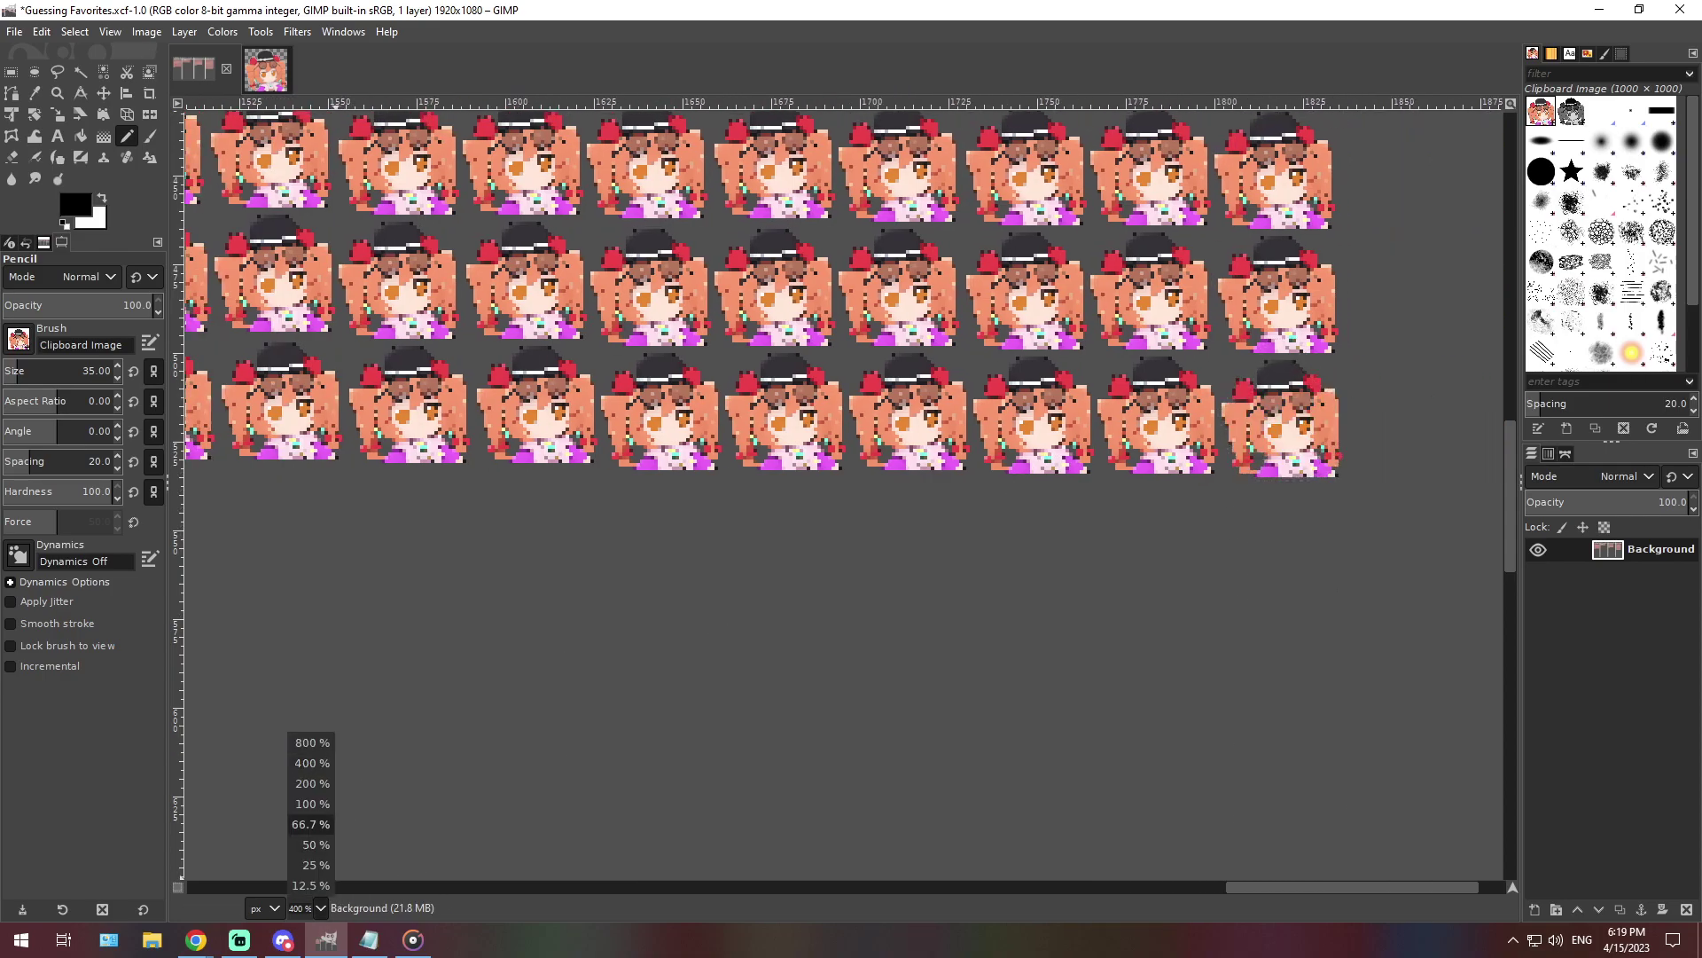
left_click(311, 824)
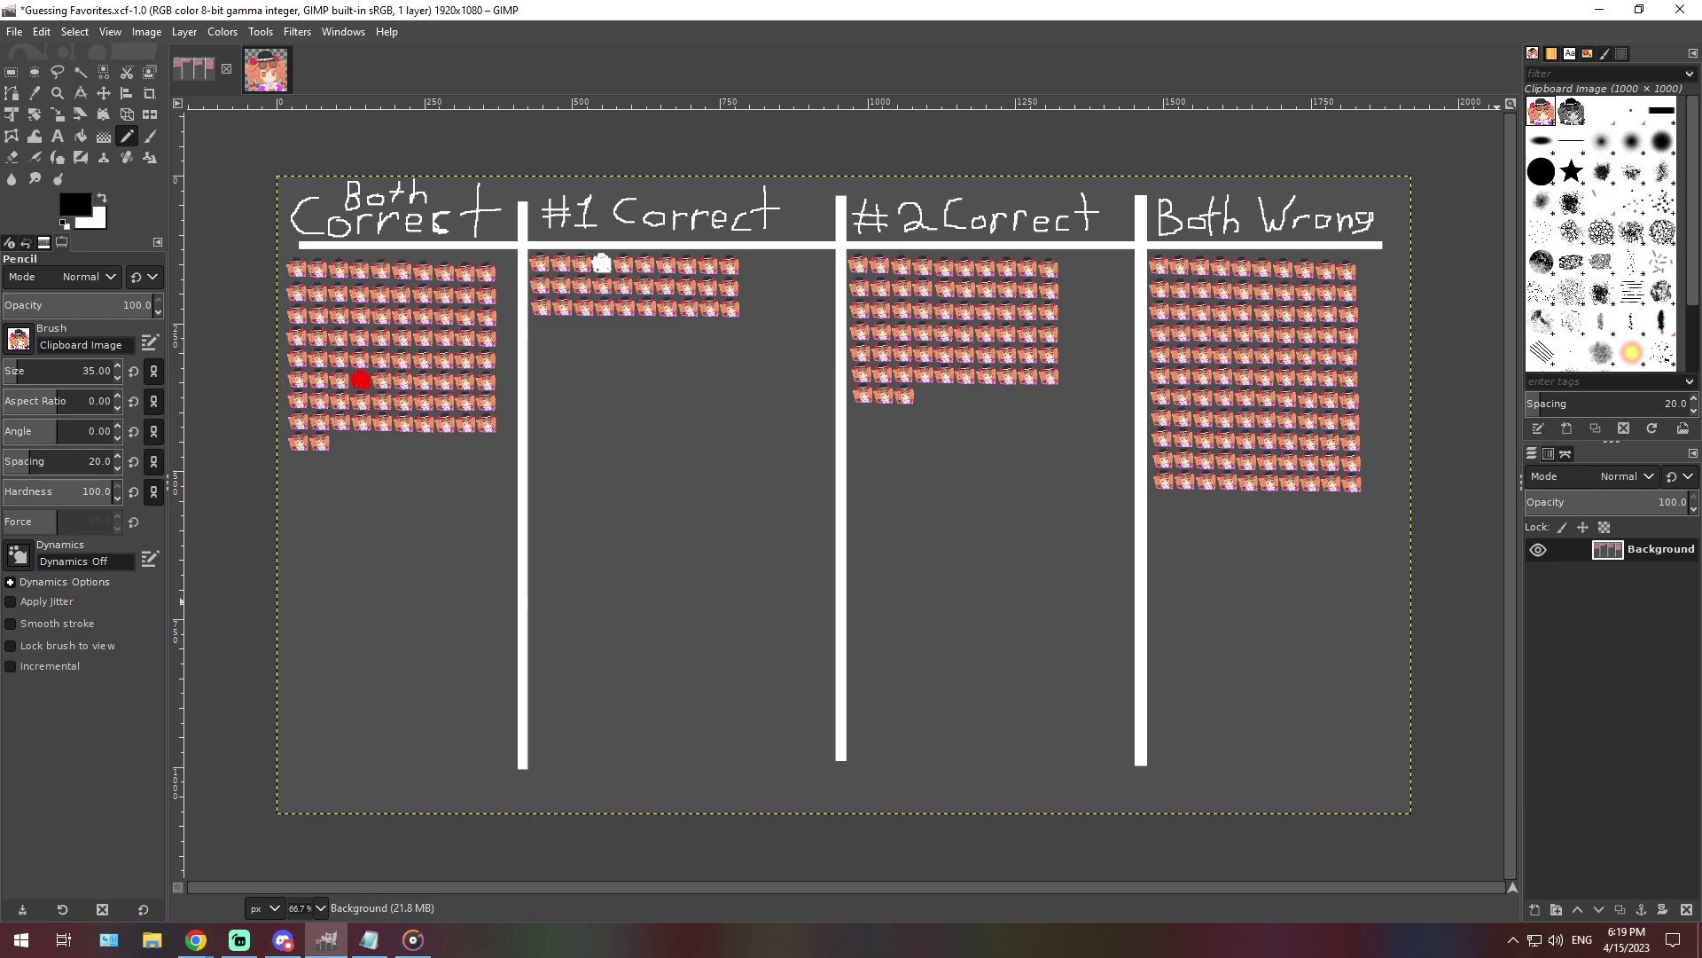
Replace the Notepad text with "My favourites would duel to determine the most terrifying youkai in all of Gensokyo."
left_click(283, 940)
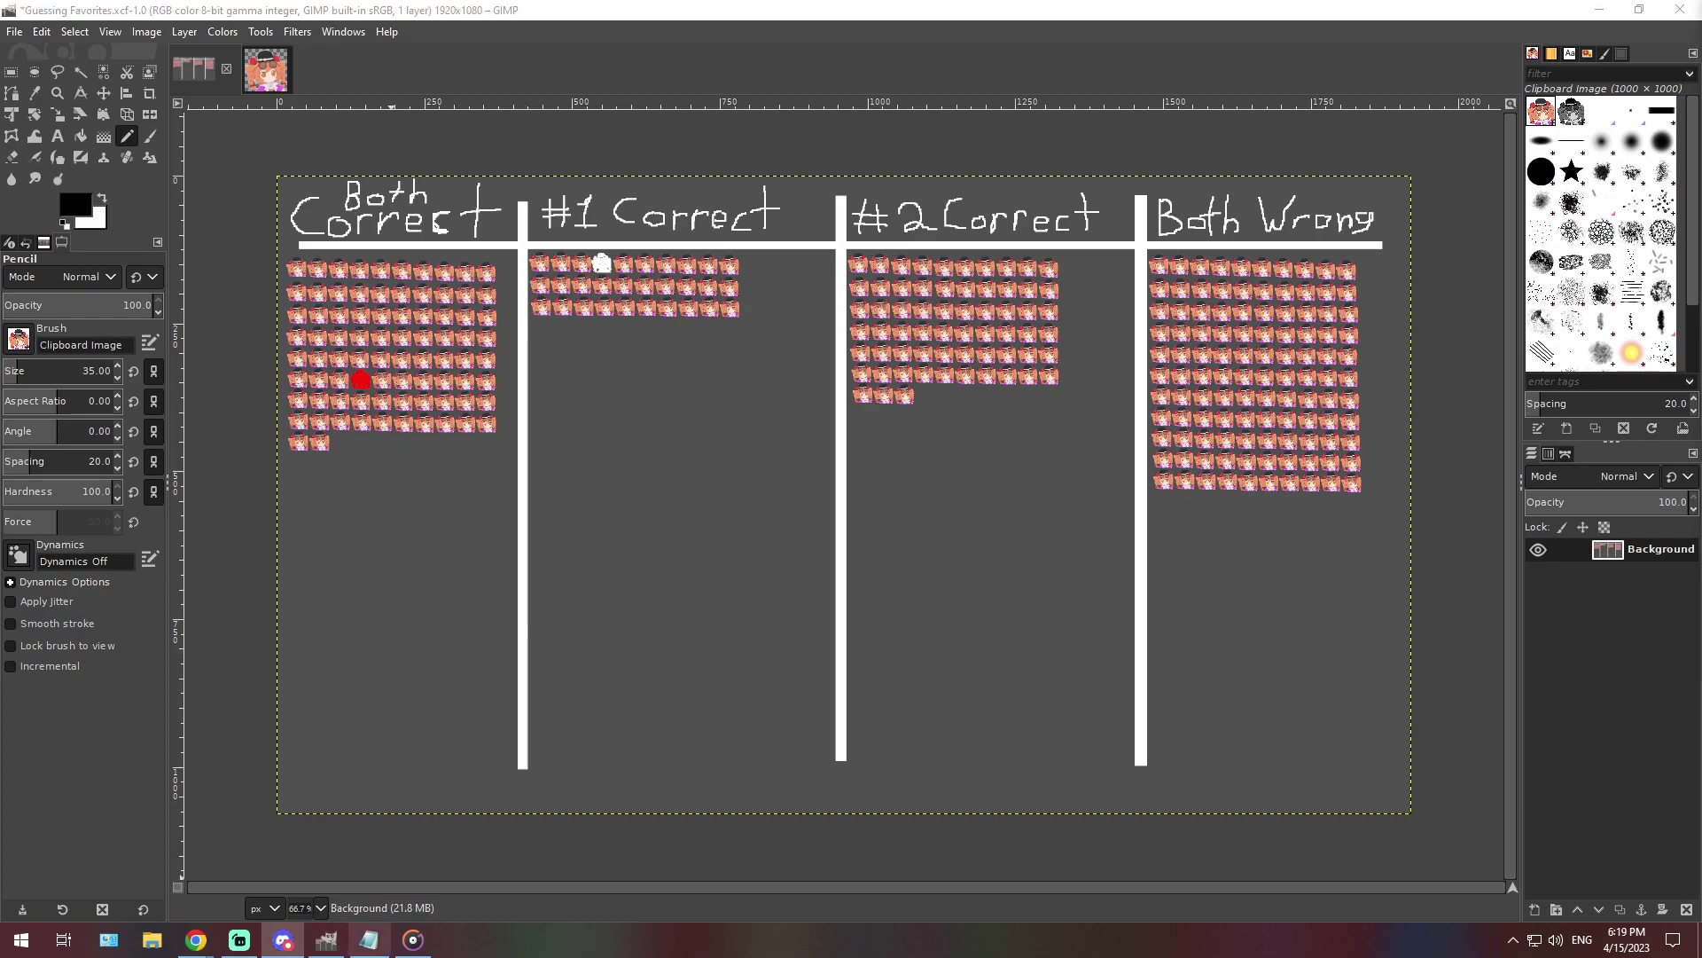
left_click(368, 940)
double_click(732, 309)
key("ctrl+a")
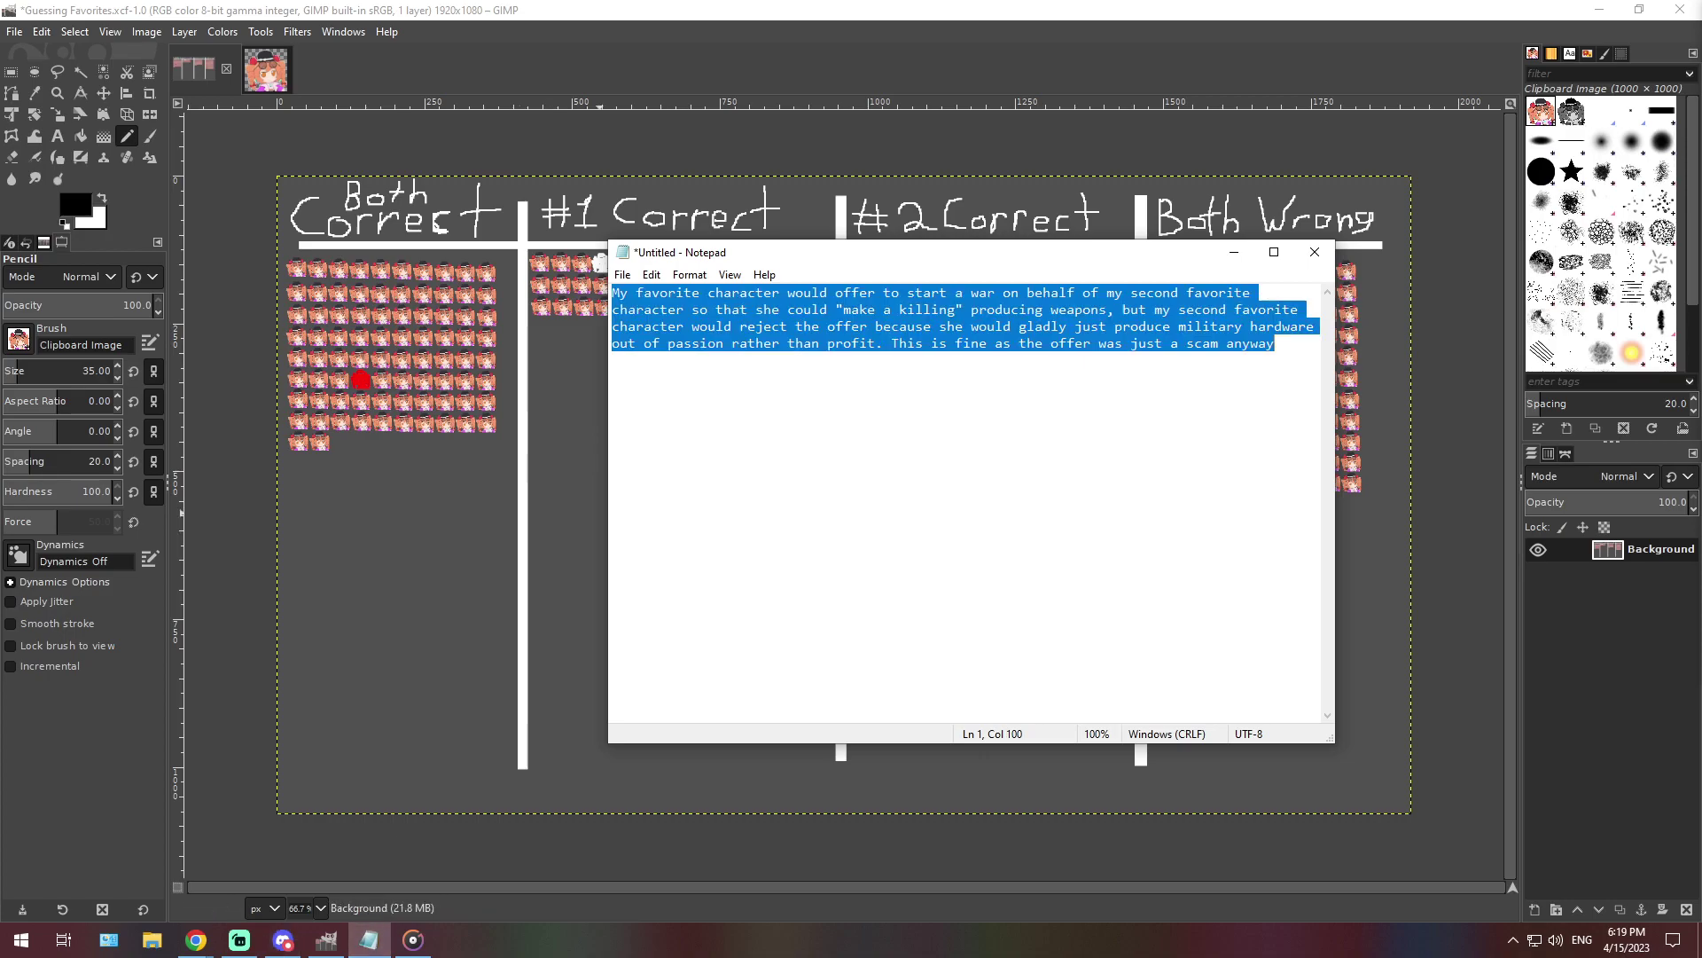
type("My favourites would duel to determine the most terrifying youkai in all of Gensokyo.")
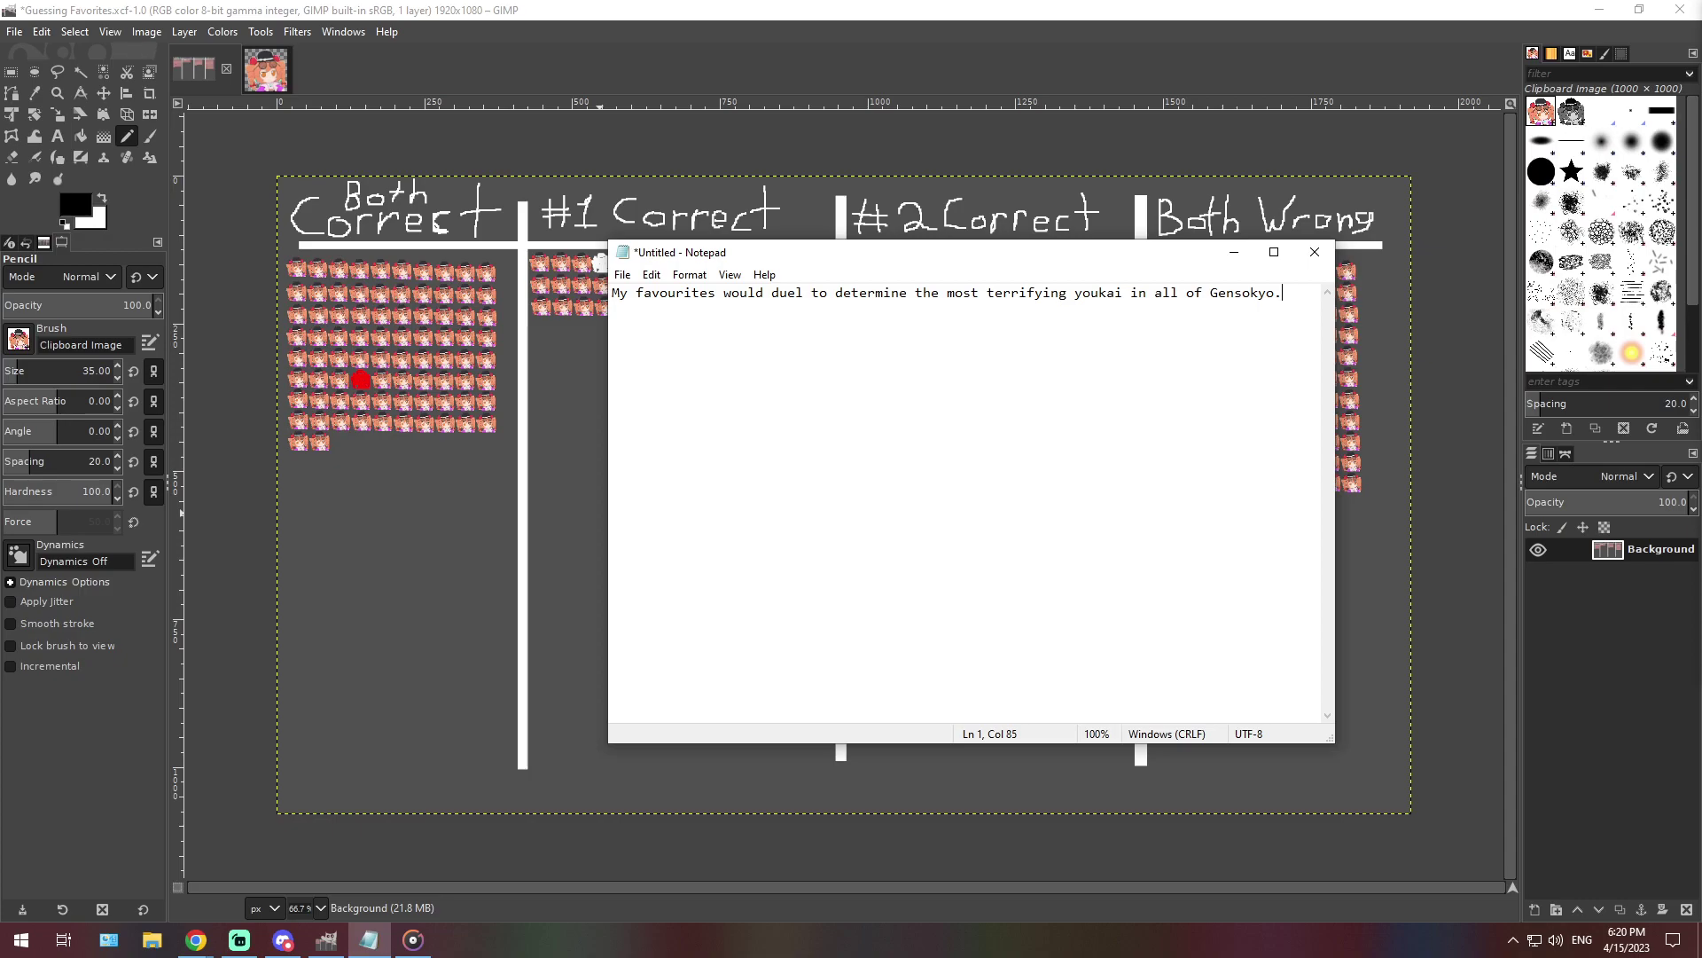
In GIMP, stamp the third portrait in the last row of the Both Correct column and return to the whole-chart view
left_click(321, 908)
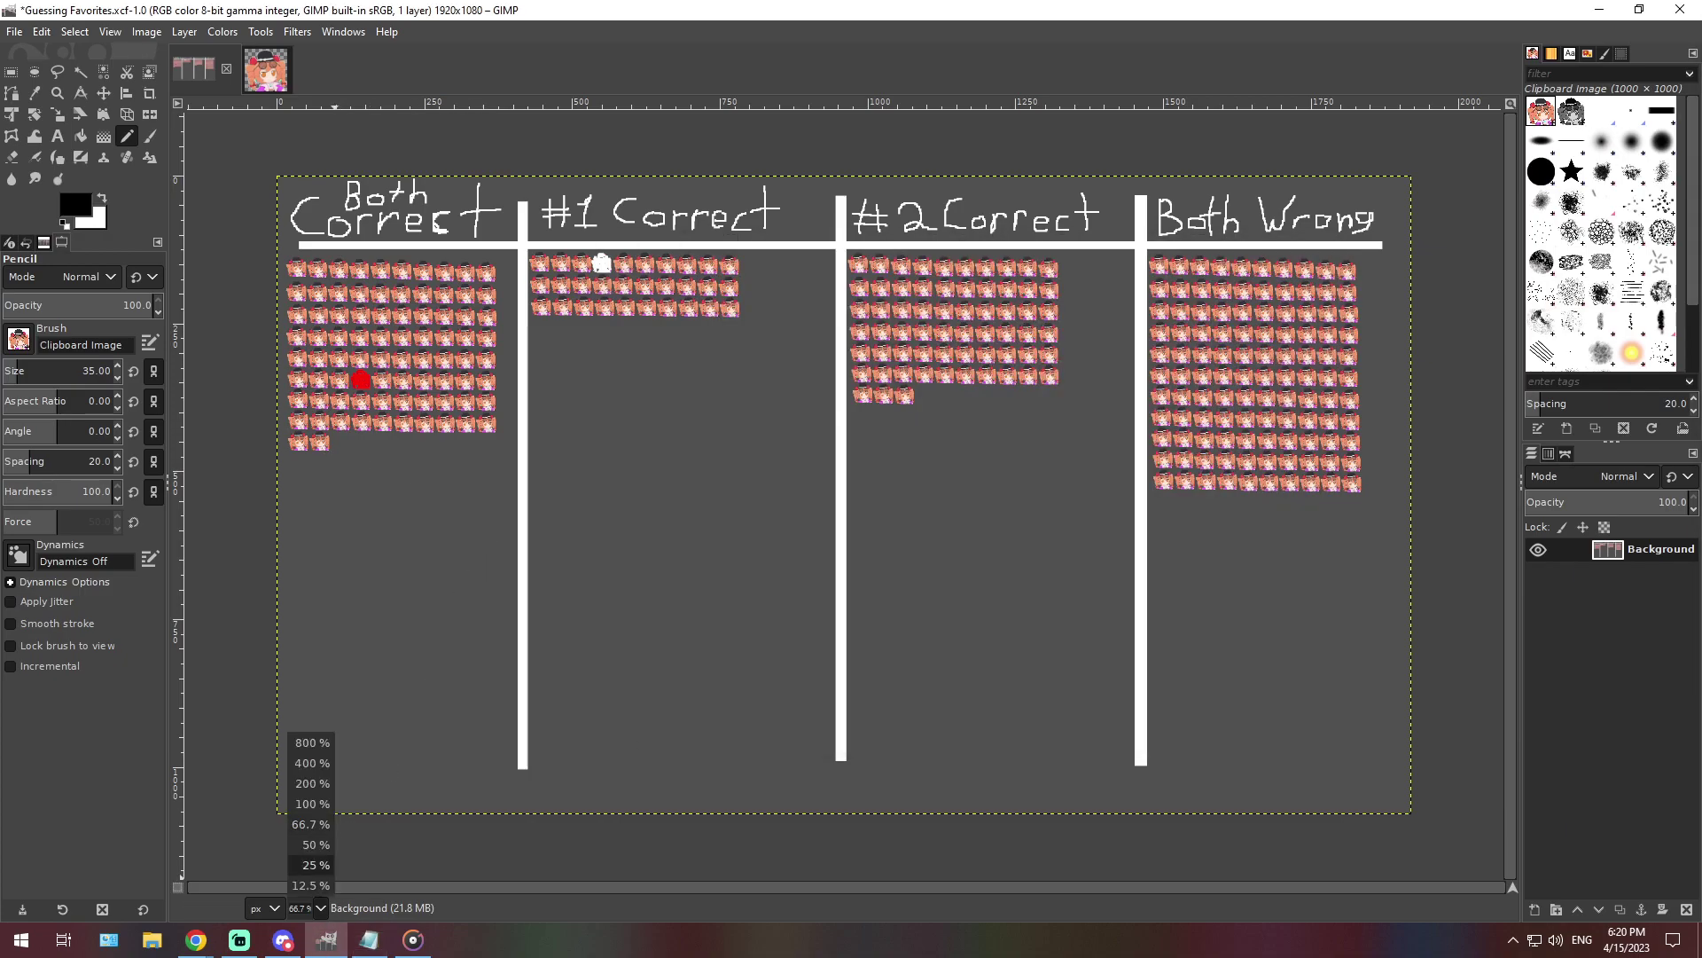
left_click(310, 763)
scroll(806, 887, "left", 3)
scroll(806, 886, "left", 15)
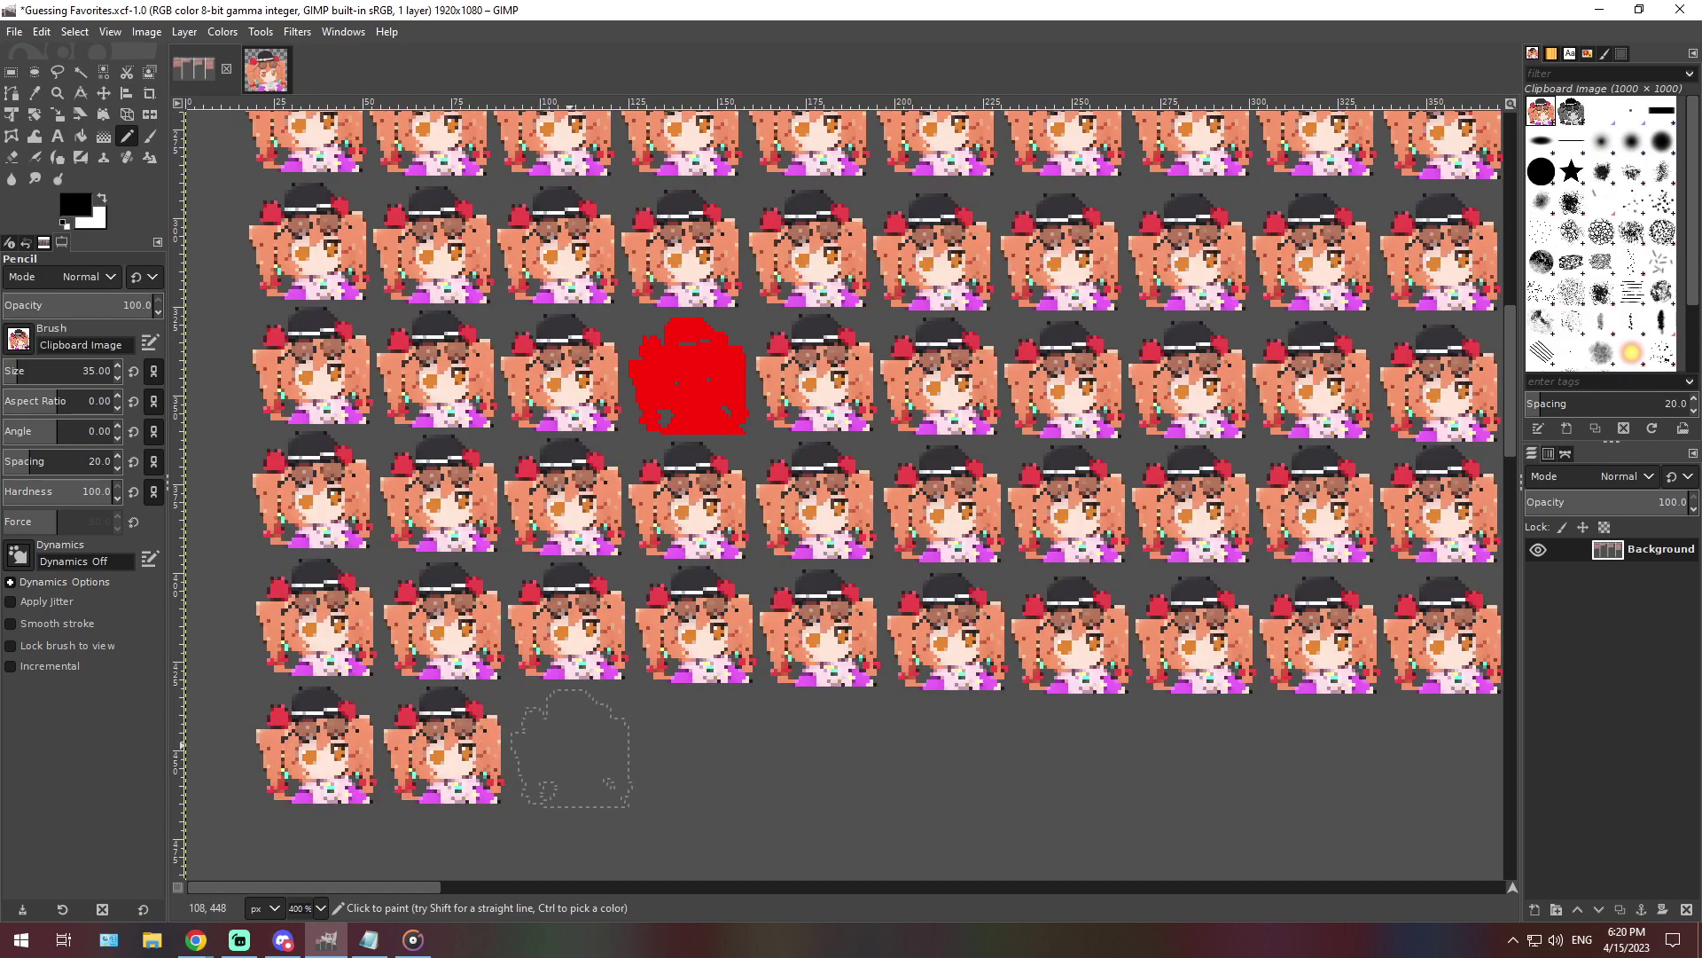
left_click(572, 745)
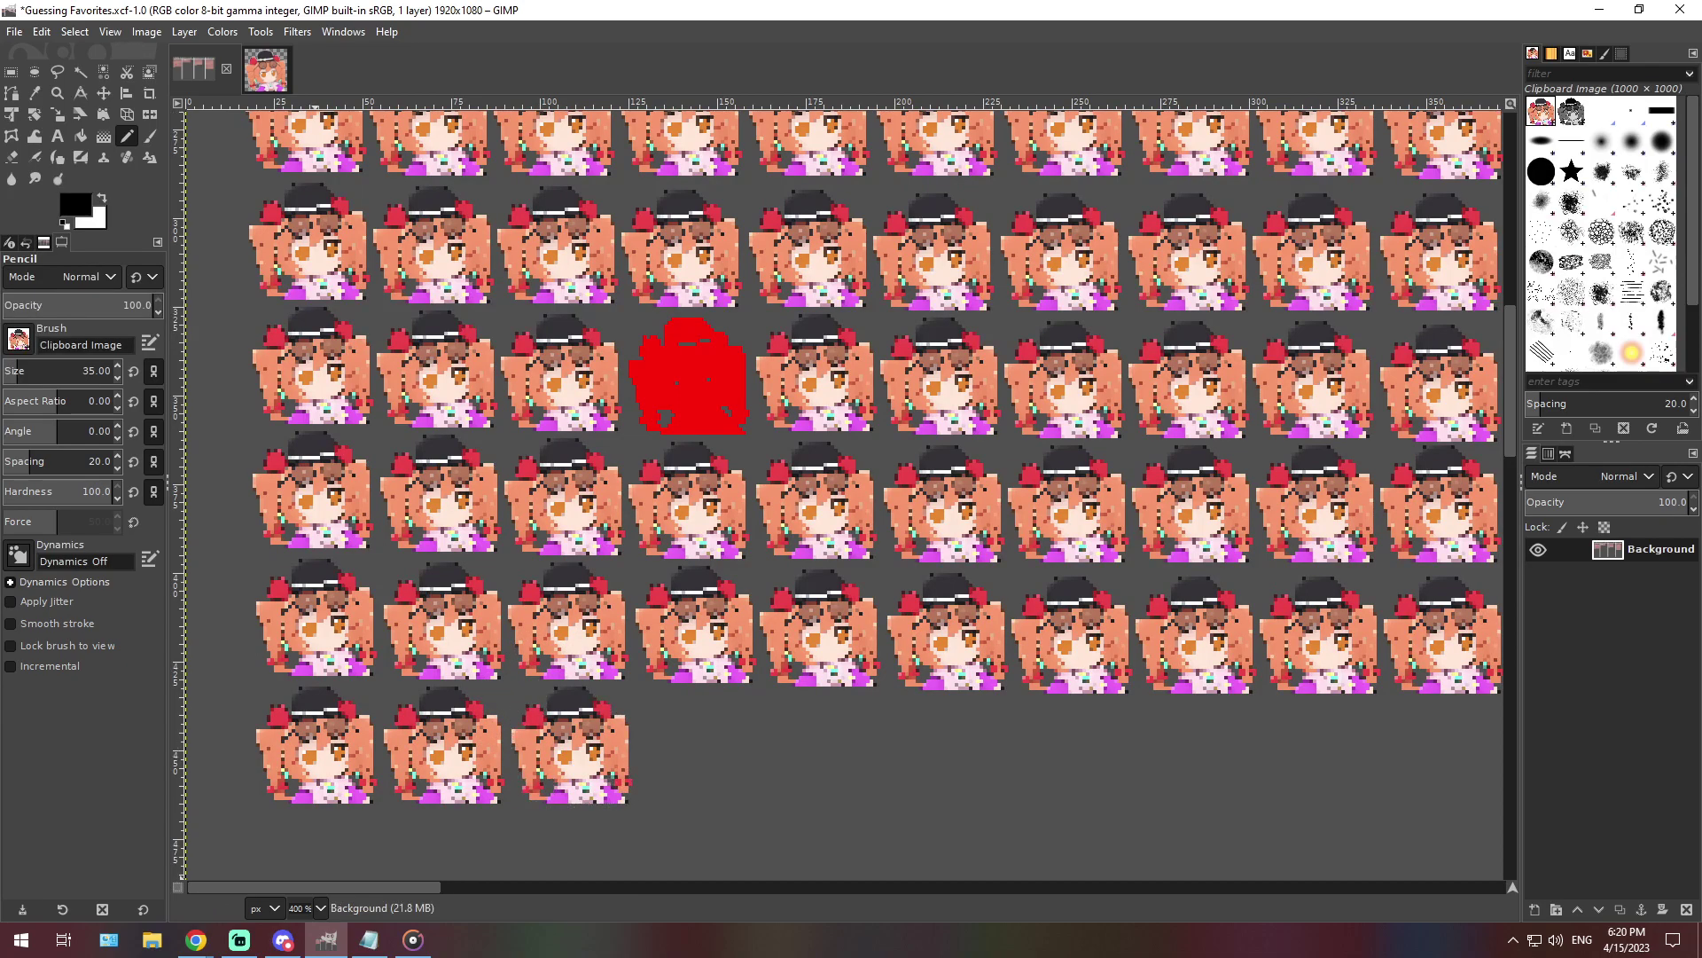
left_click(321, 908)
left_click(306, 825)
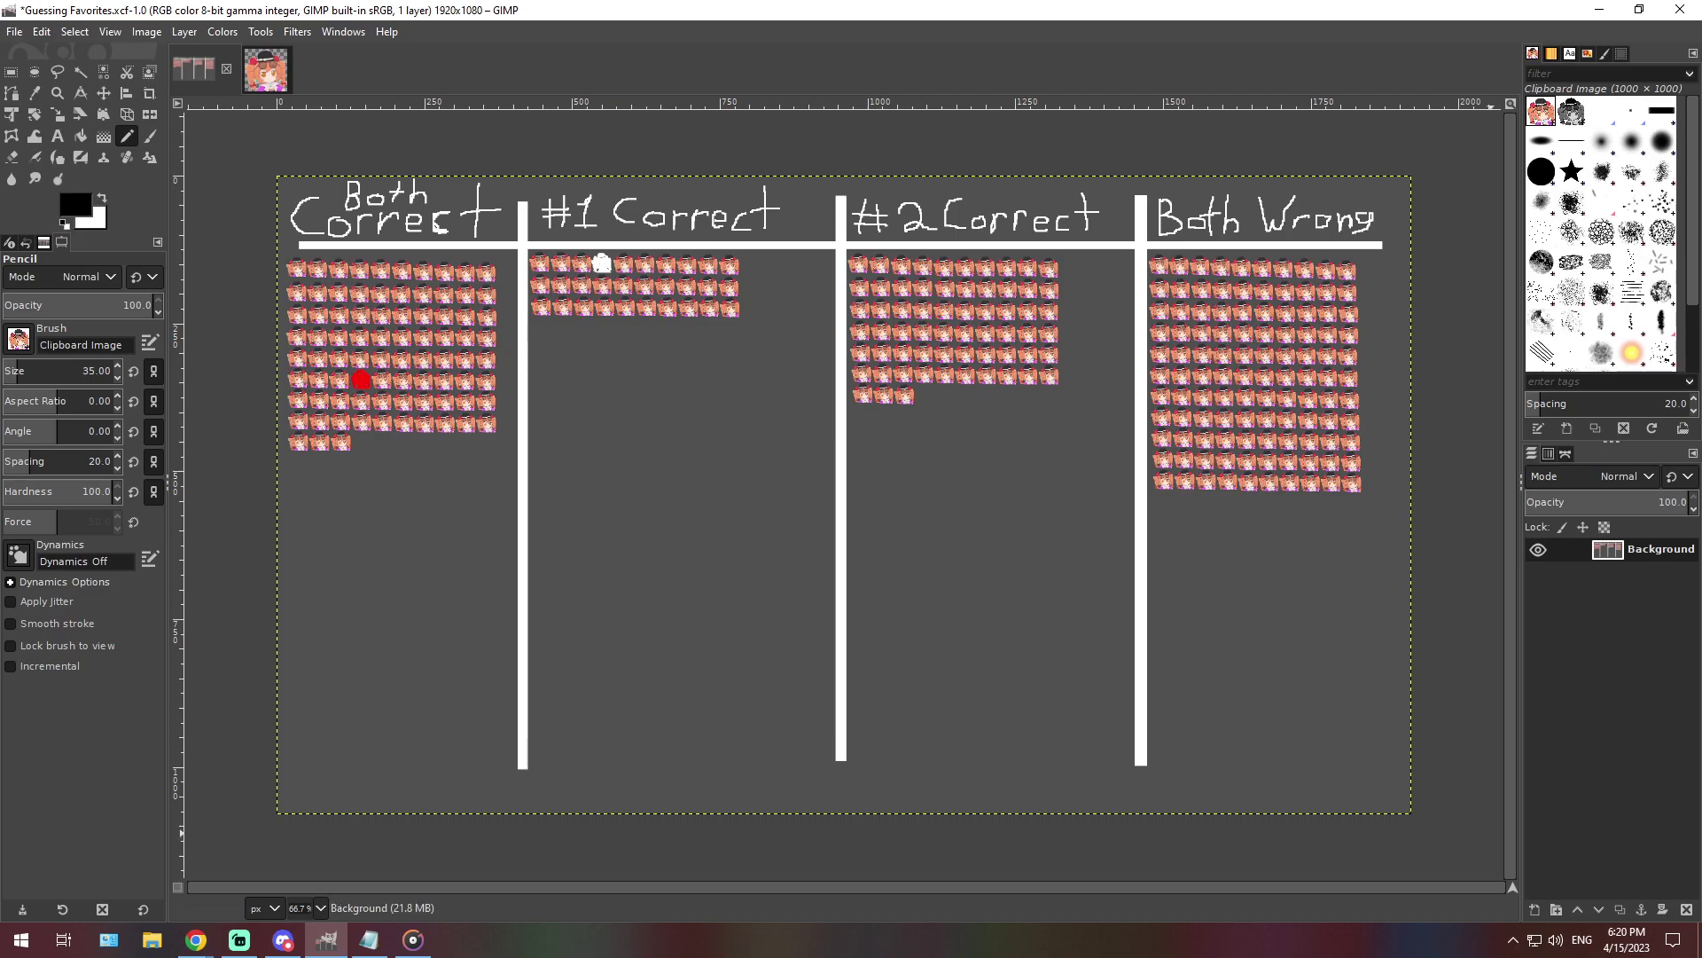
Replace the Notepad text with the description beginning "I don't think (Redacted) is as open-minded as them" and ending "So I suppose there's potential there."
key("alt+Tab")
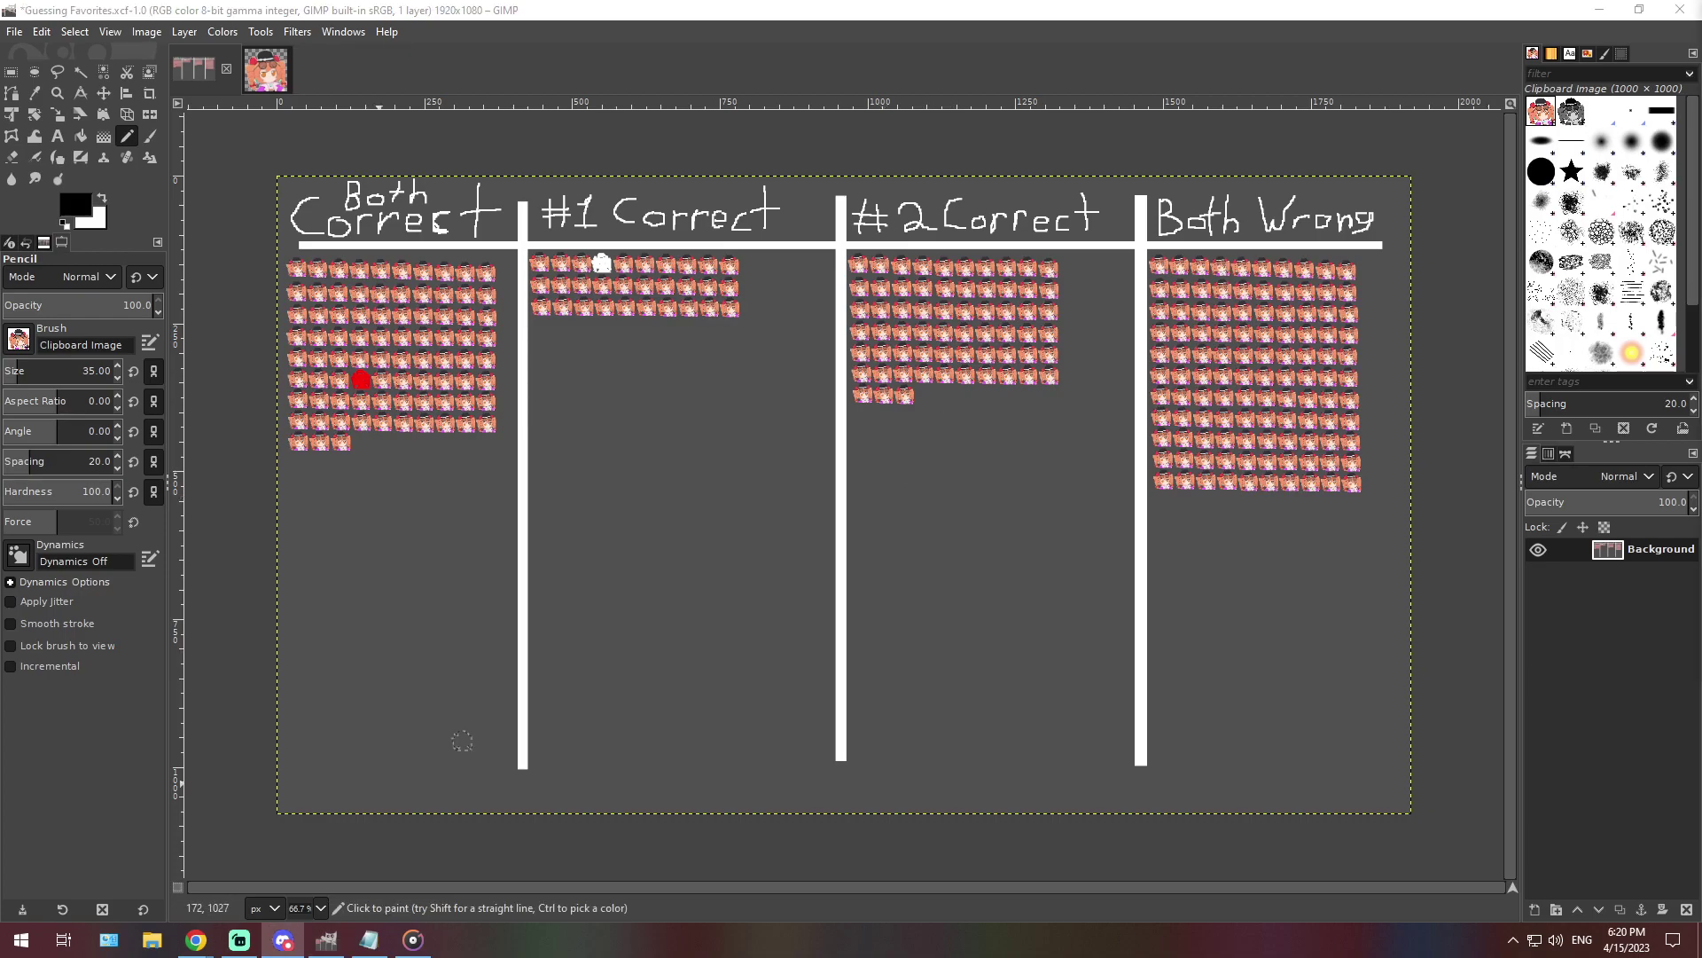
key("alt+Tab")
double_click(746, 292)
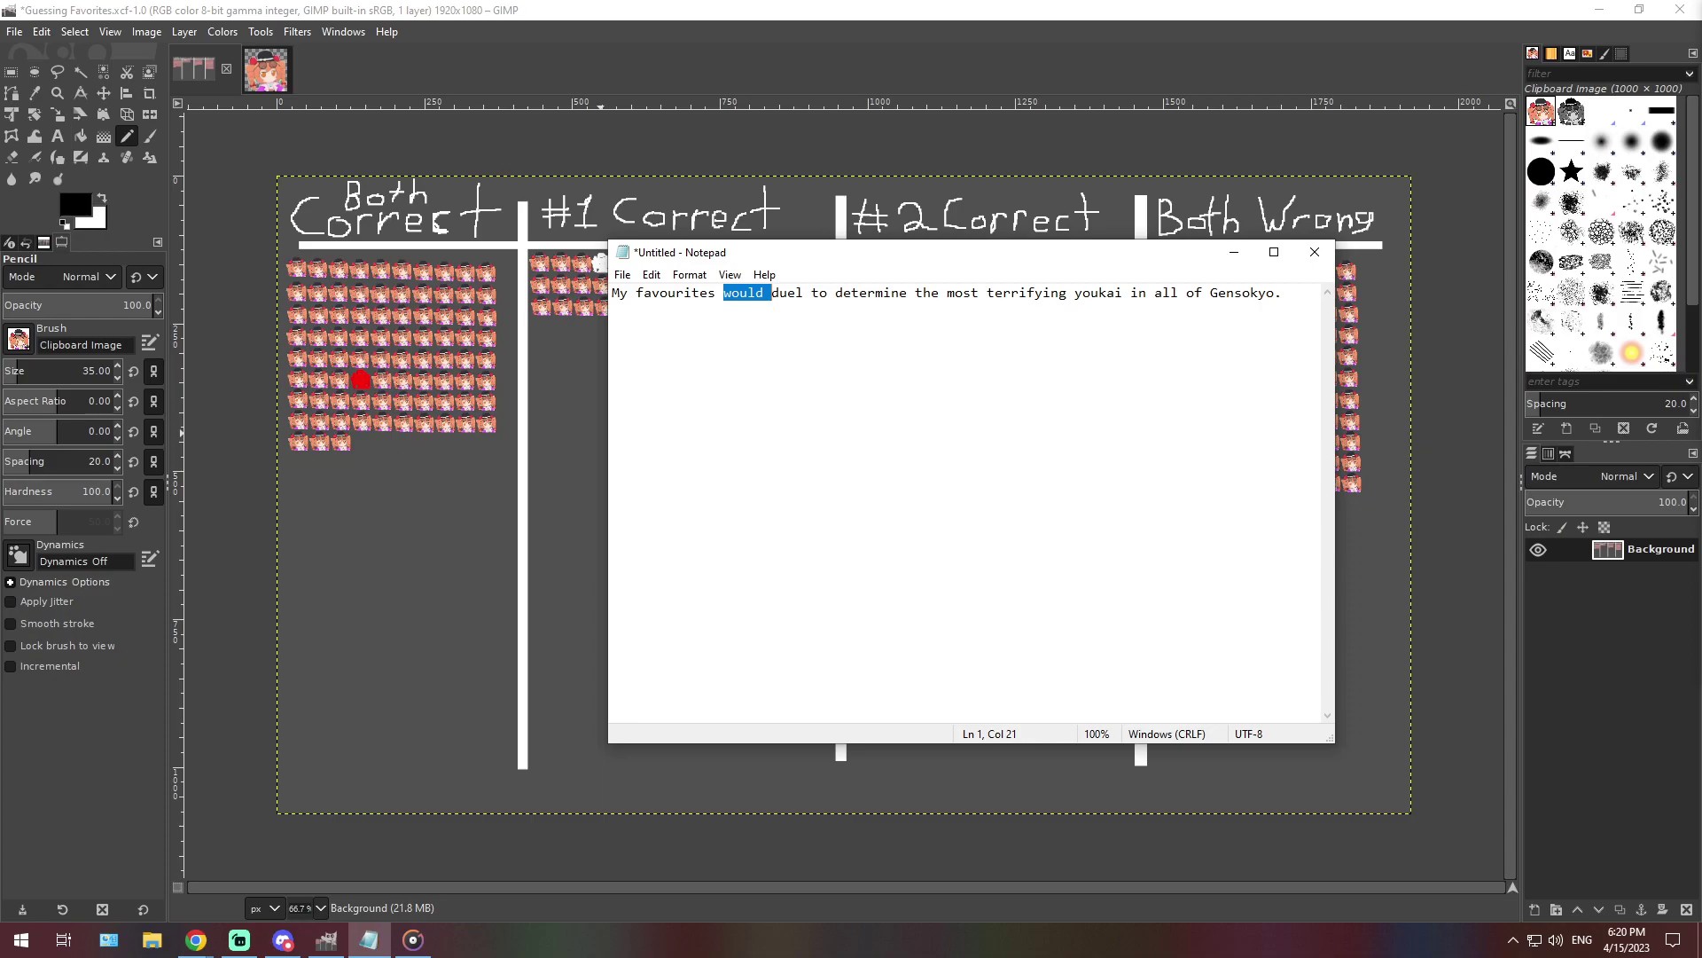
key("ctrl+a")
type("I don't think (Redacted) is as open-minded as them, though I'd say that the two of them share some sort of motherly trait. And they have up a lot of hard danmaku up their sleeve to show off, whenever they want to. So I suppose there's potential there.")
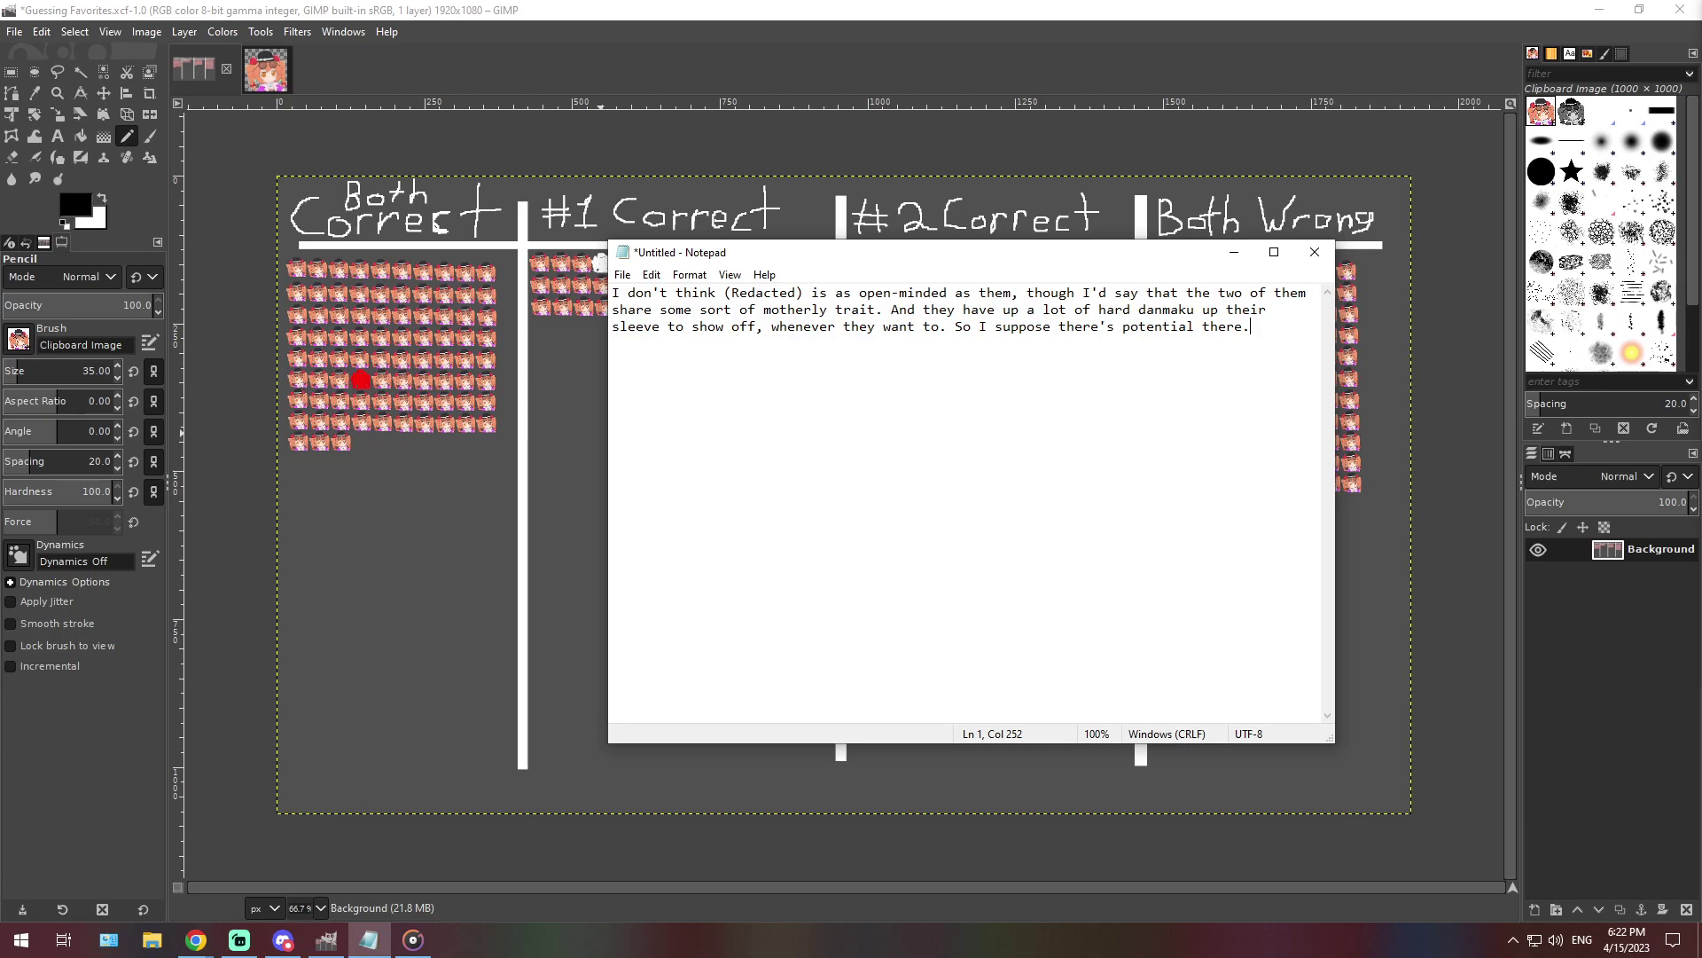
In GIMP, stamp the first portrait of a new fourth row in the #1 Correct column and return to the whole-chart view
left_click(320, 907)
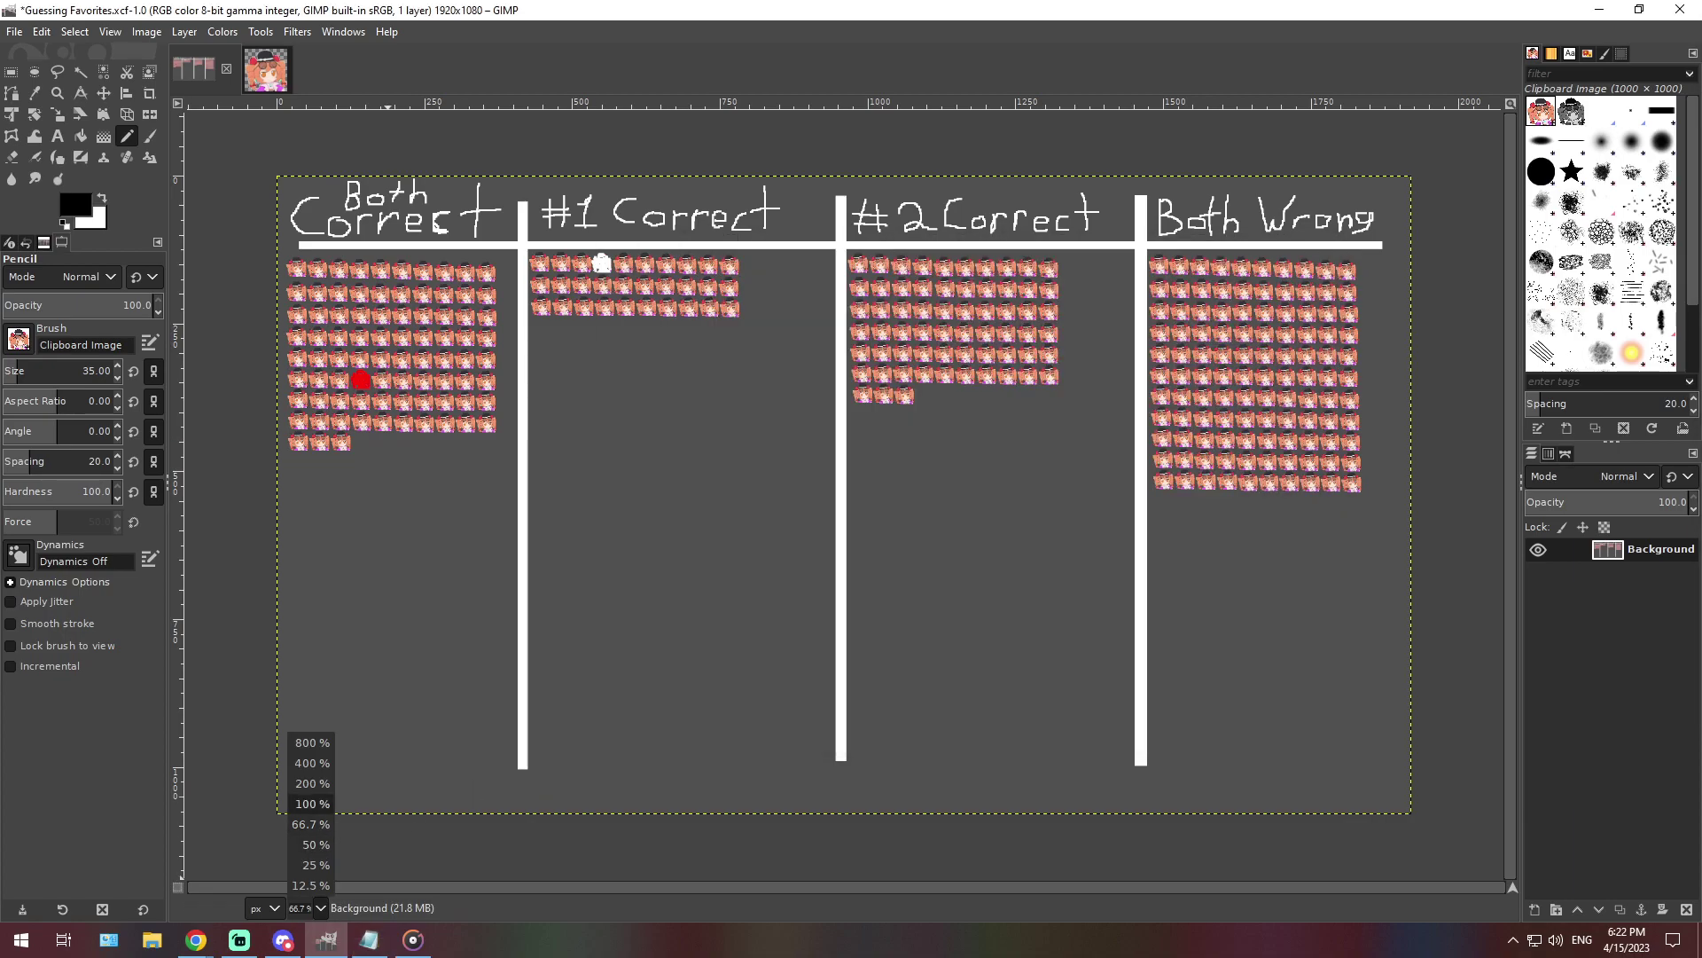
left_click(311, 762)
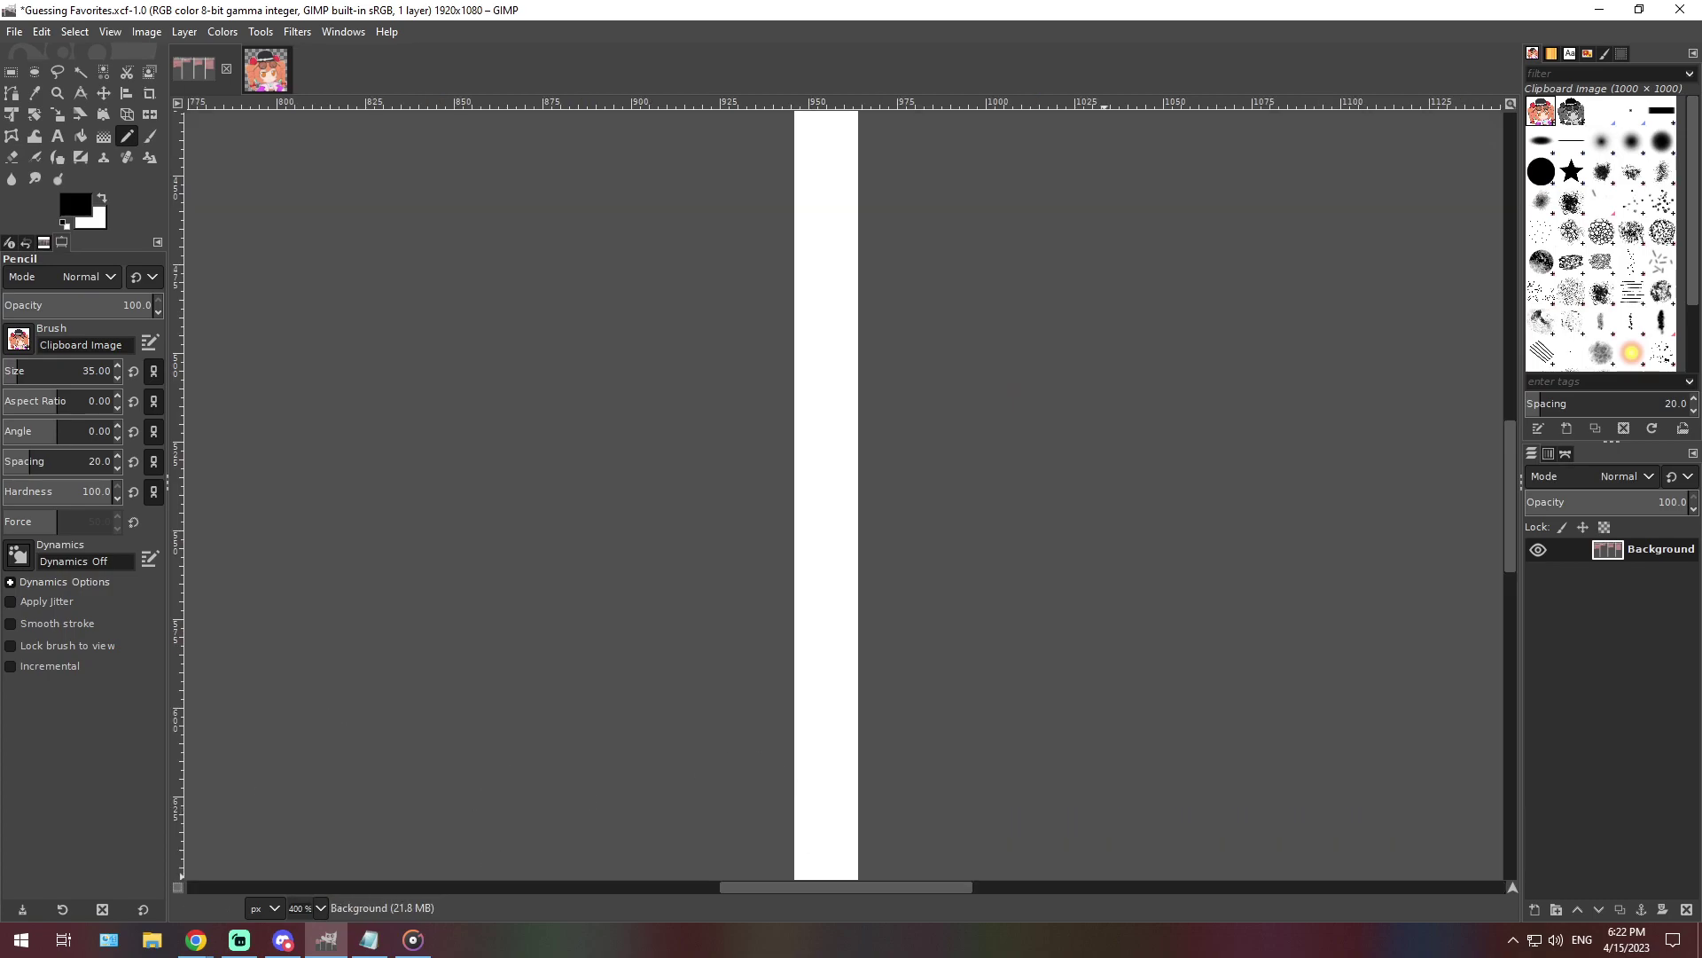
scroll(845, 497, "right", 15)
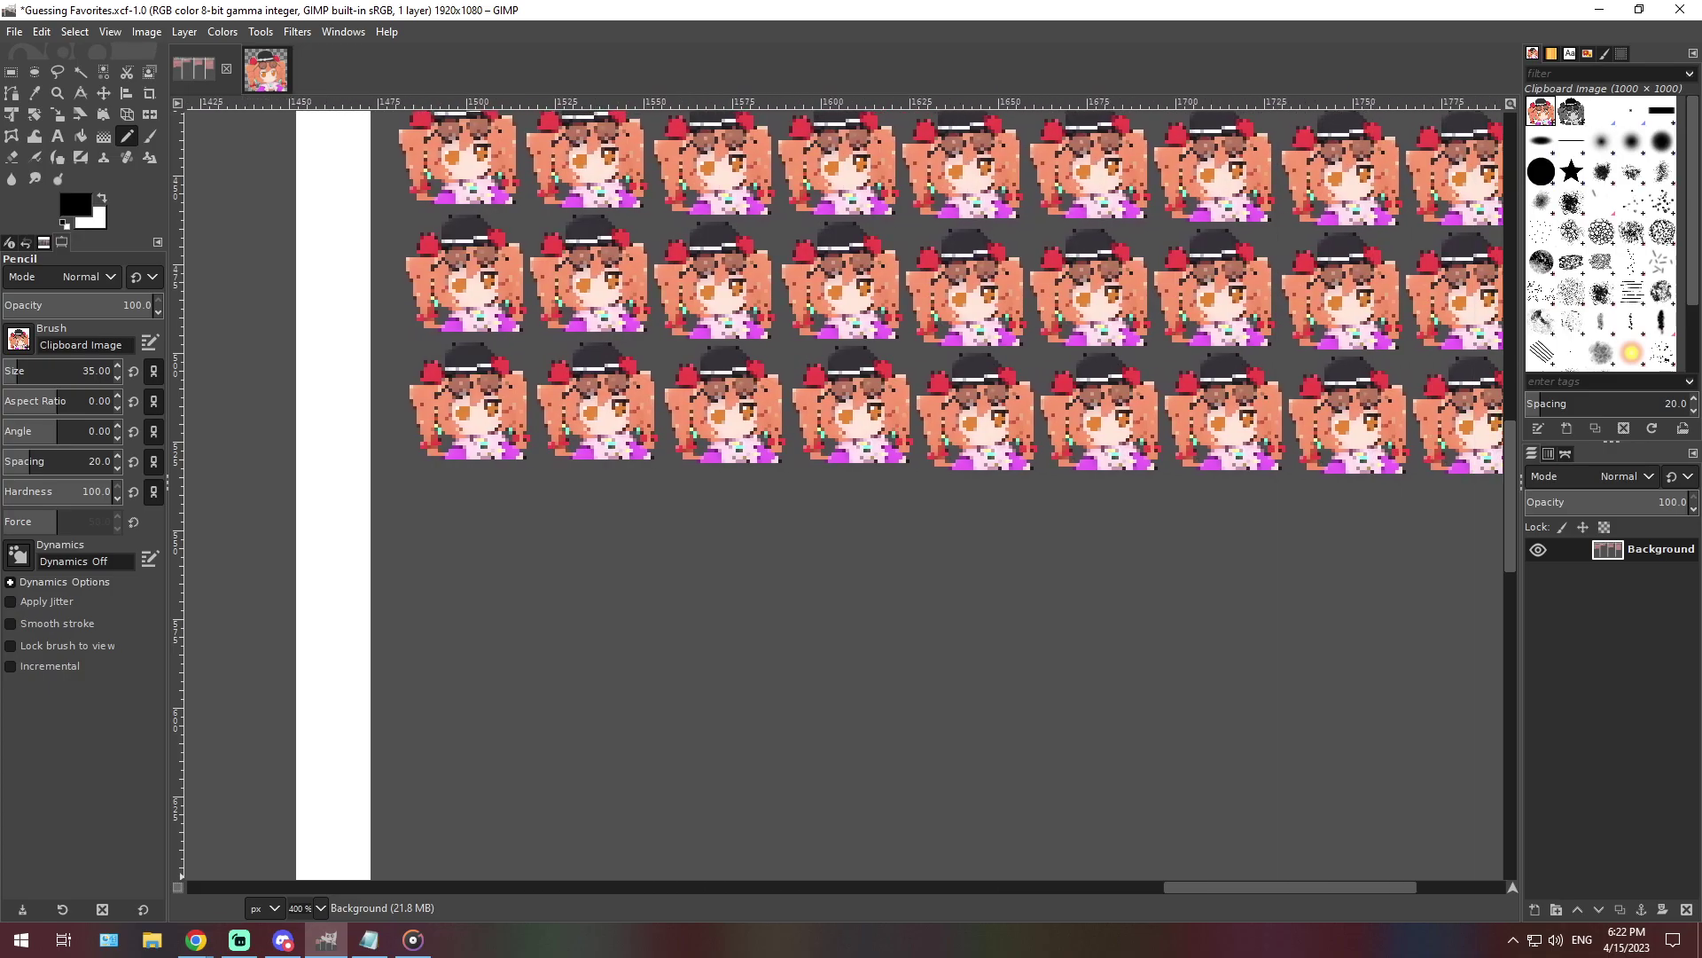
scroll(845, 496, "left", 12)
scroll(523, 779, "left", 12)
scroll(523, 779, "up", 8)
scroll(523, 779, "up", 2)
scroll(361, 722, "down", 5)
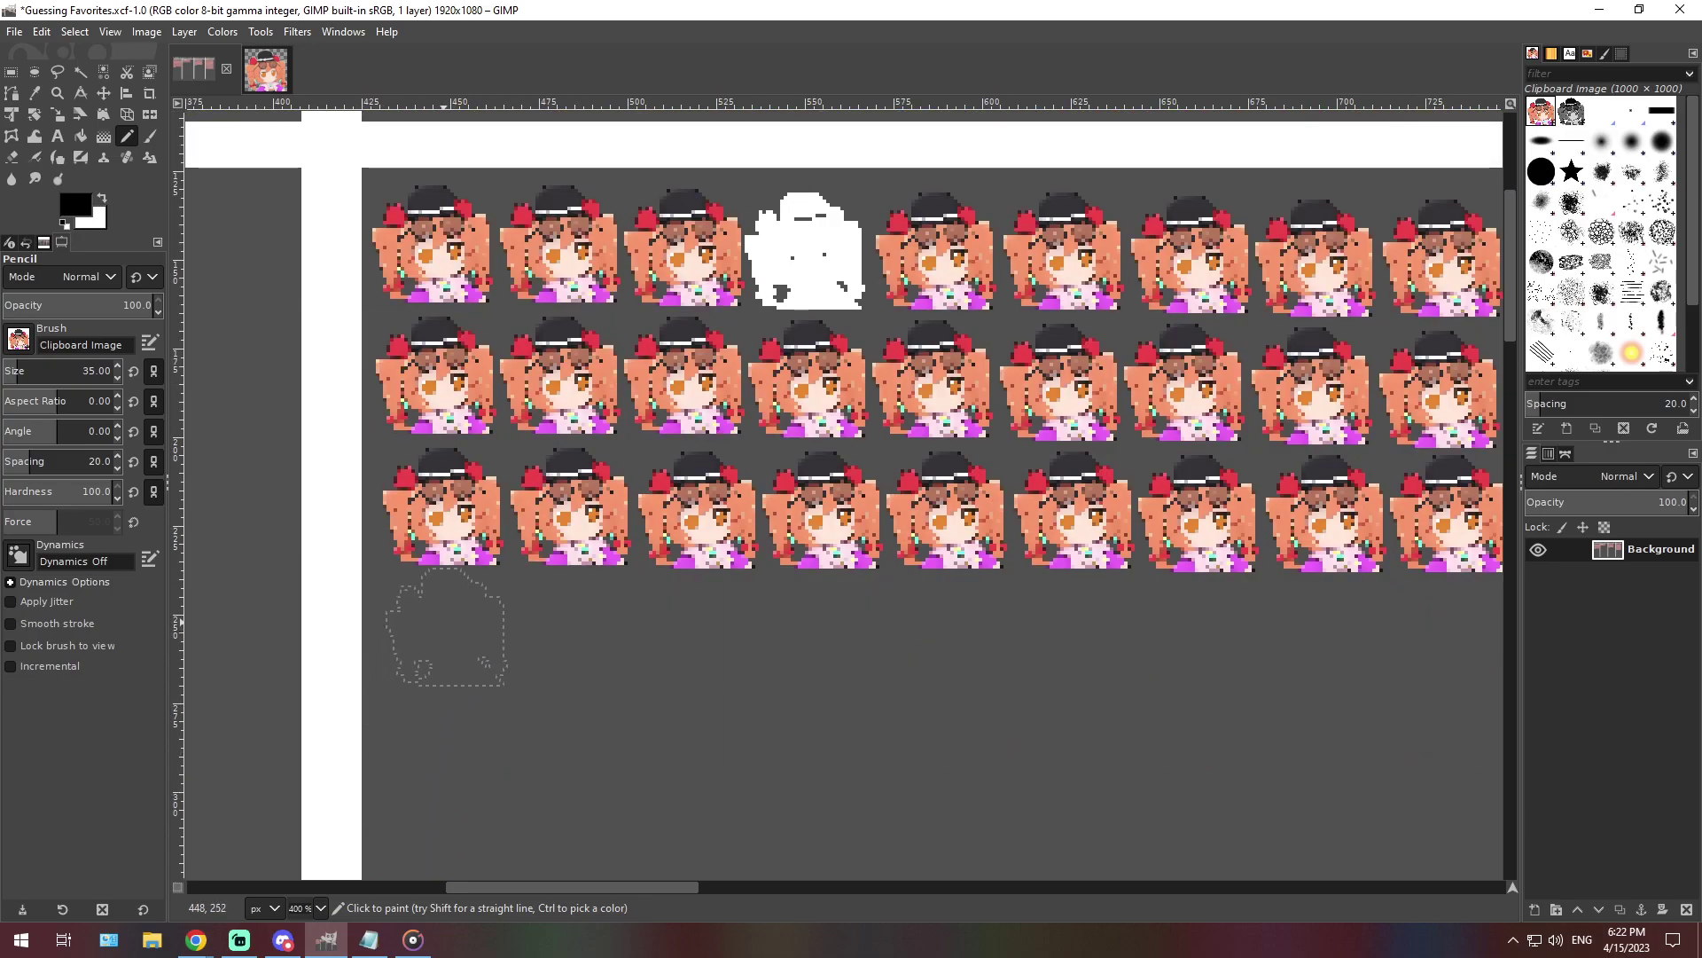
left_click(449, 634)
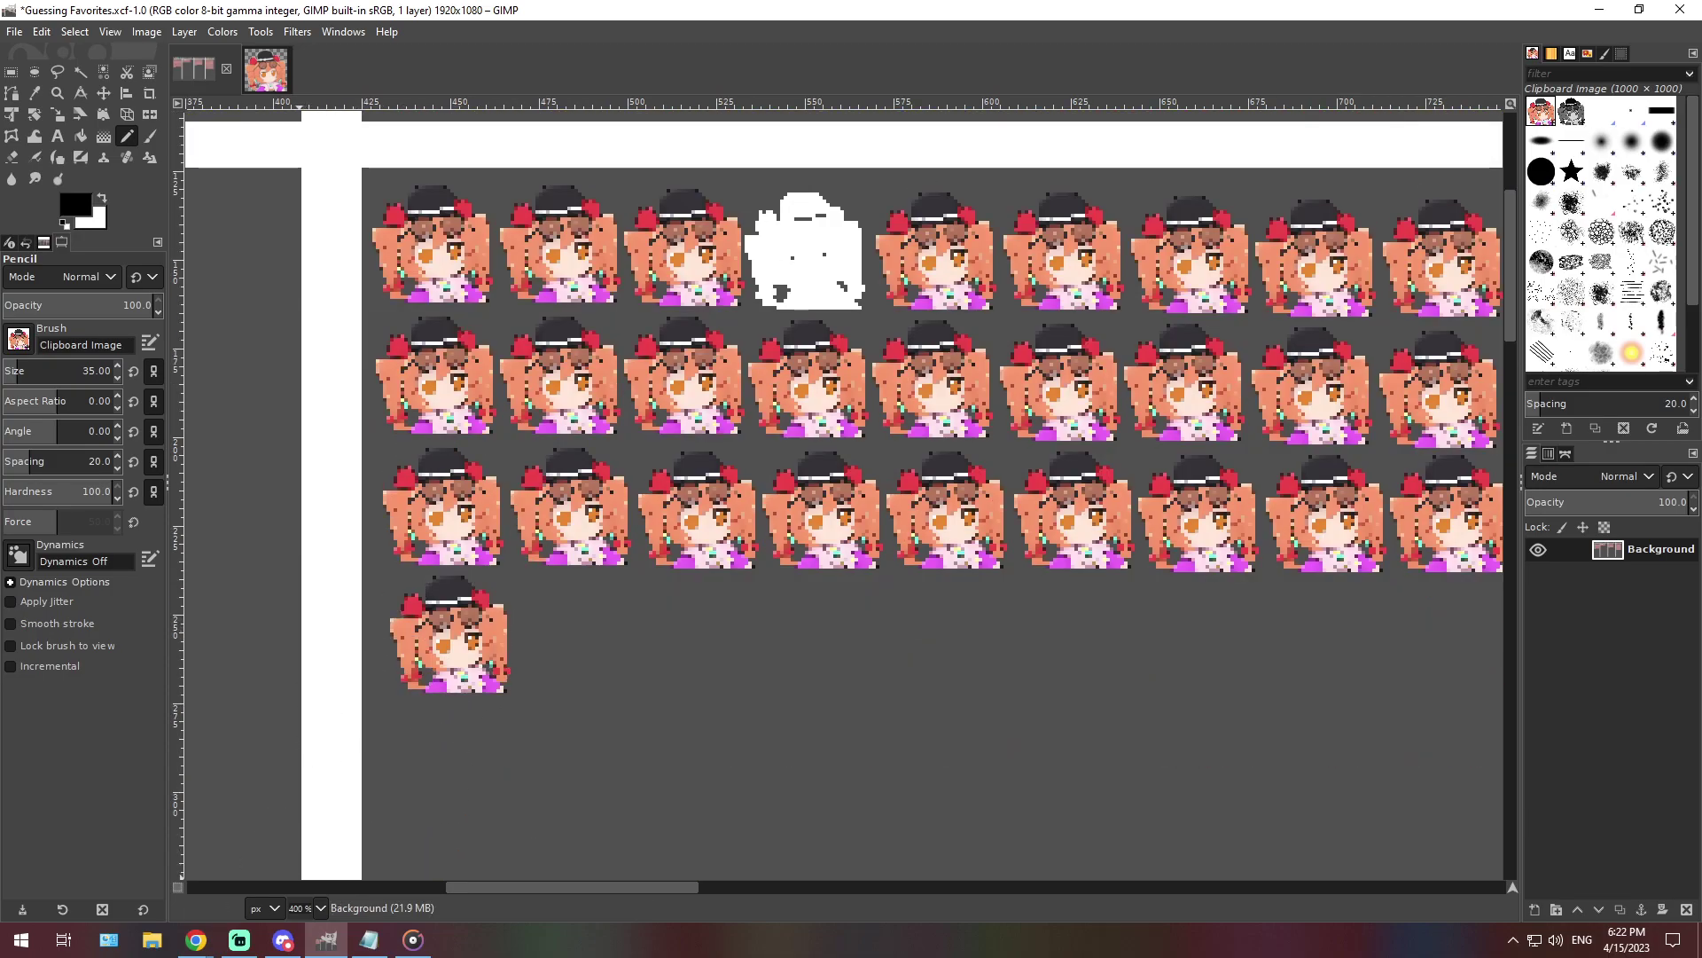
left_click(320, 907)
left_click(311, 823)
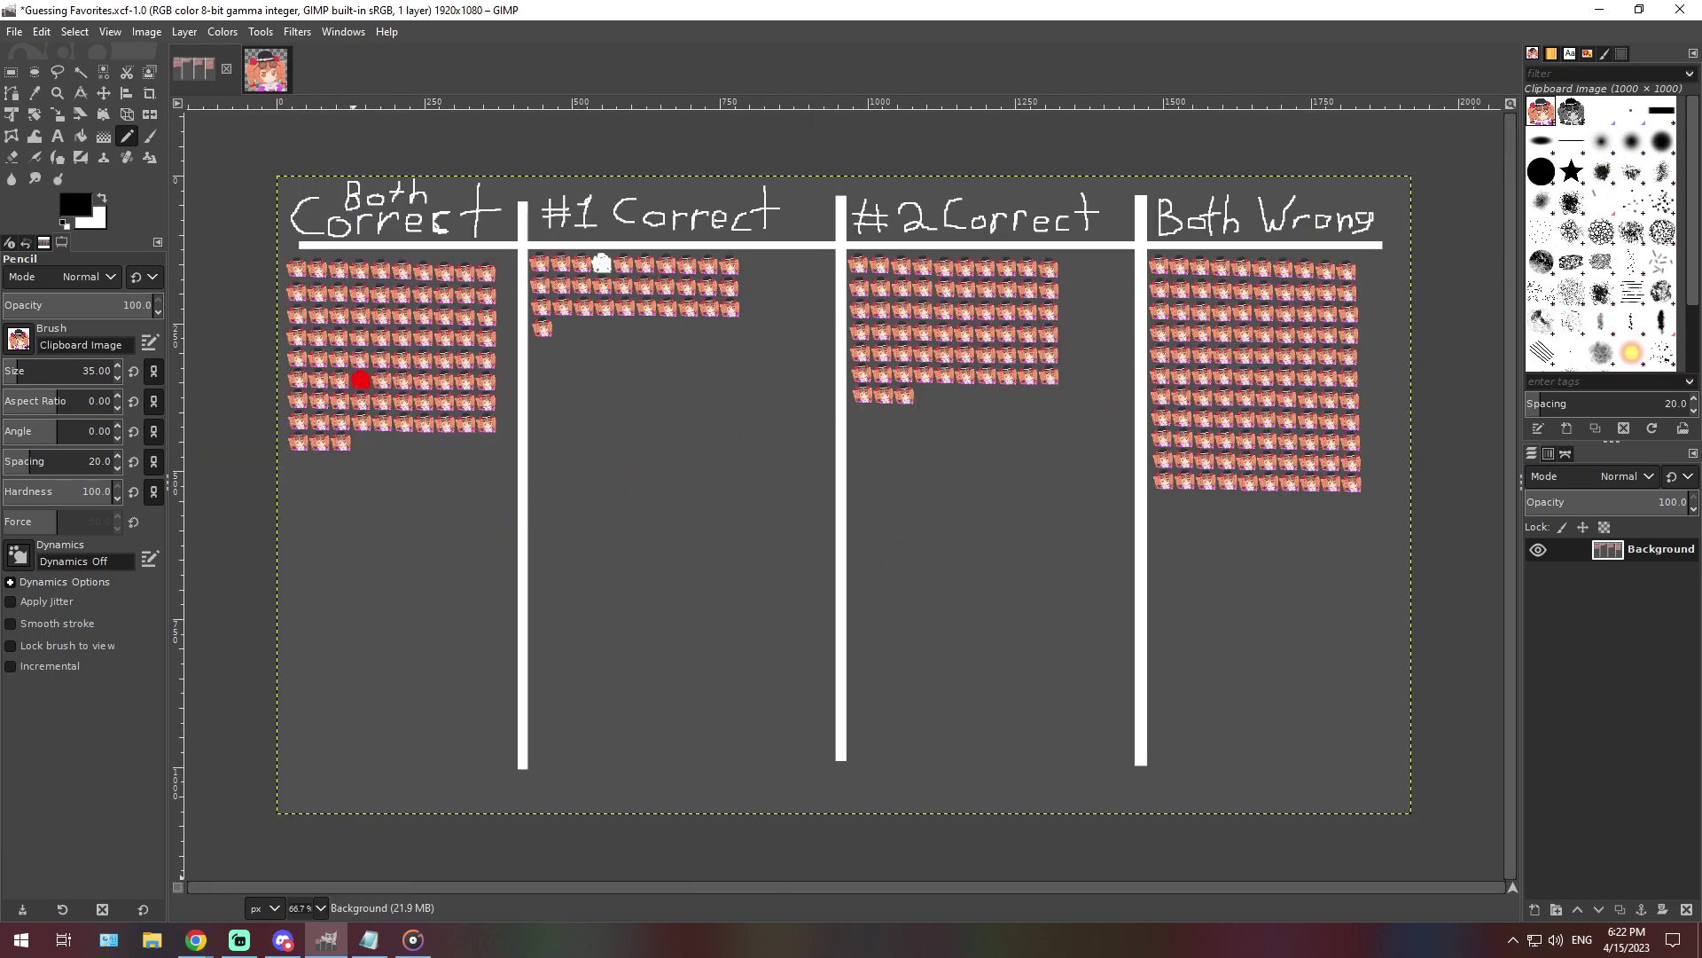
Replace the Notepad text with the description beginning "My favorite character "almost" got served nicely with leak by them" and ending "Coniglio al Forno."
left_click(368, 939)
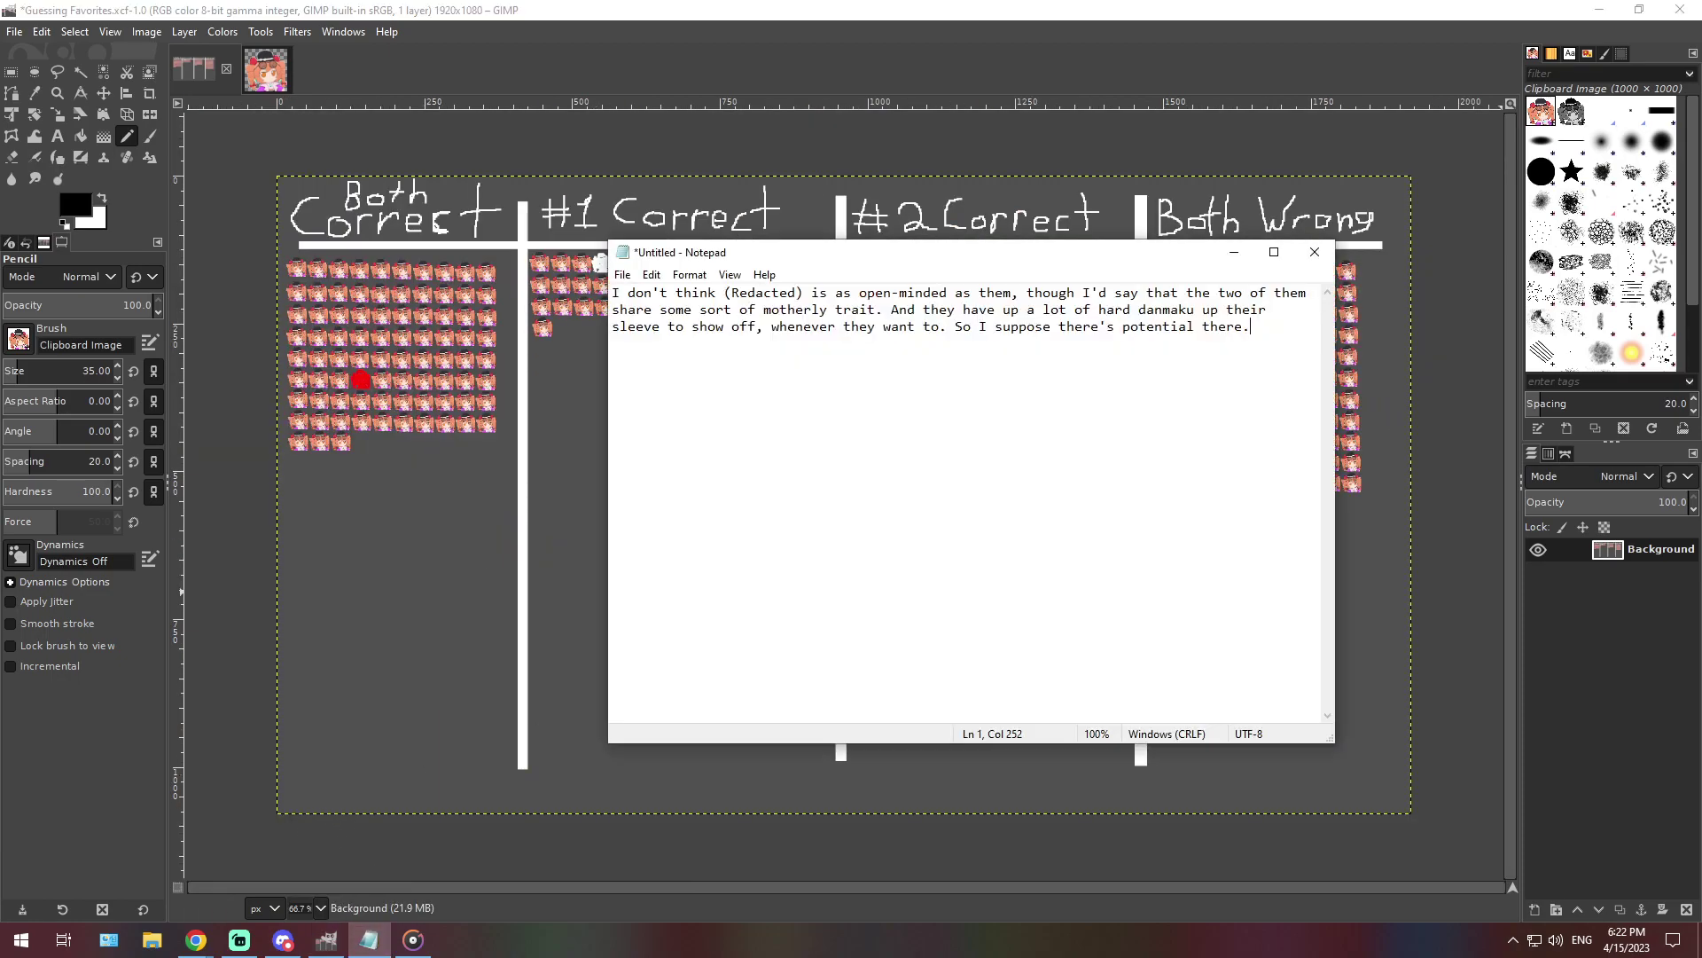
left_click(283, 938)
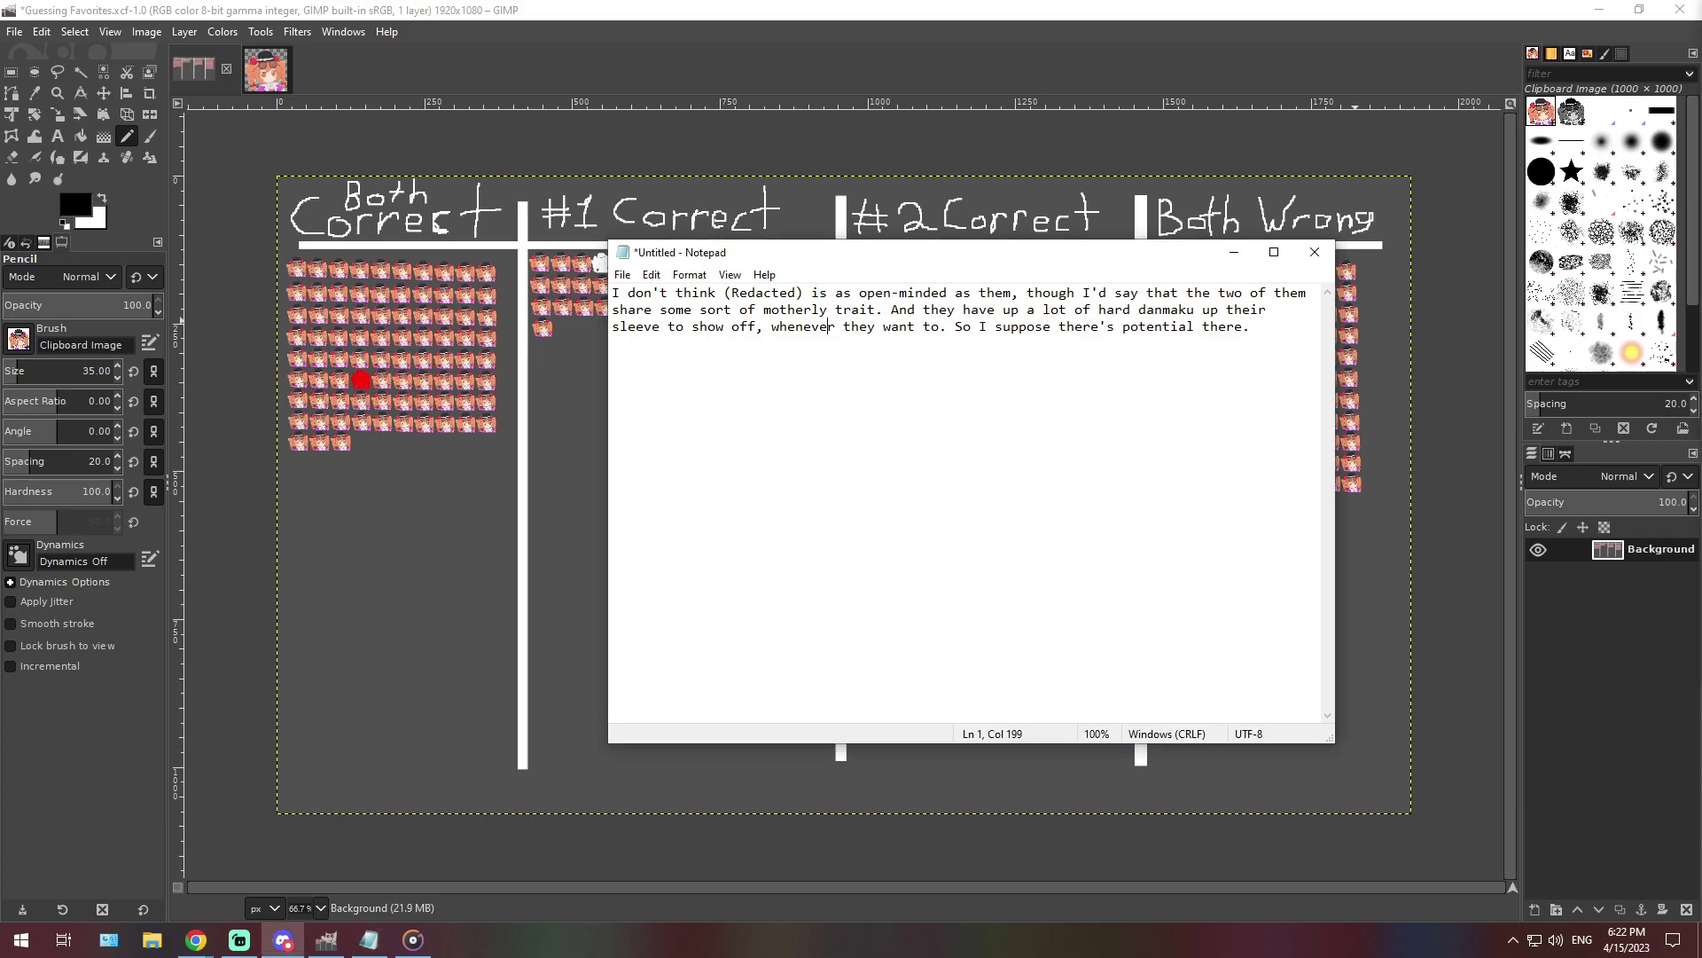
double_click(805, 327)
key("ctrl+a")
type("My favorite character \"almost\" got served nicely with leak by them, consider their ability if said action were to occured, it would probaly a Coniglio al Forno.")
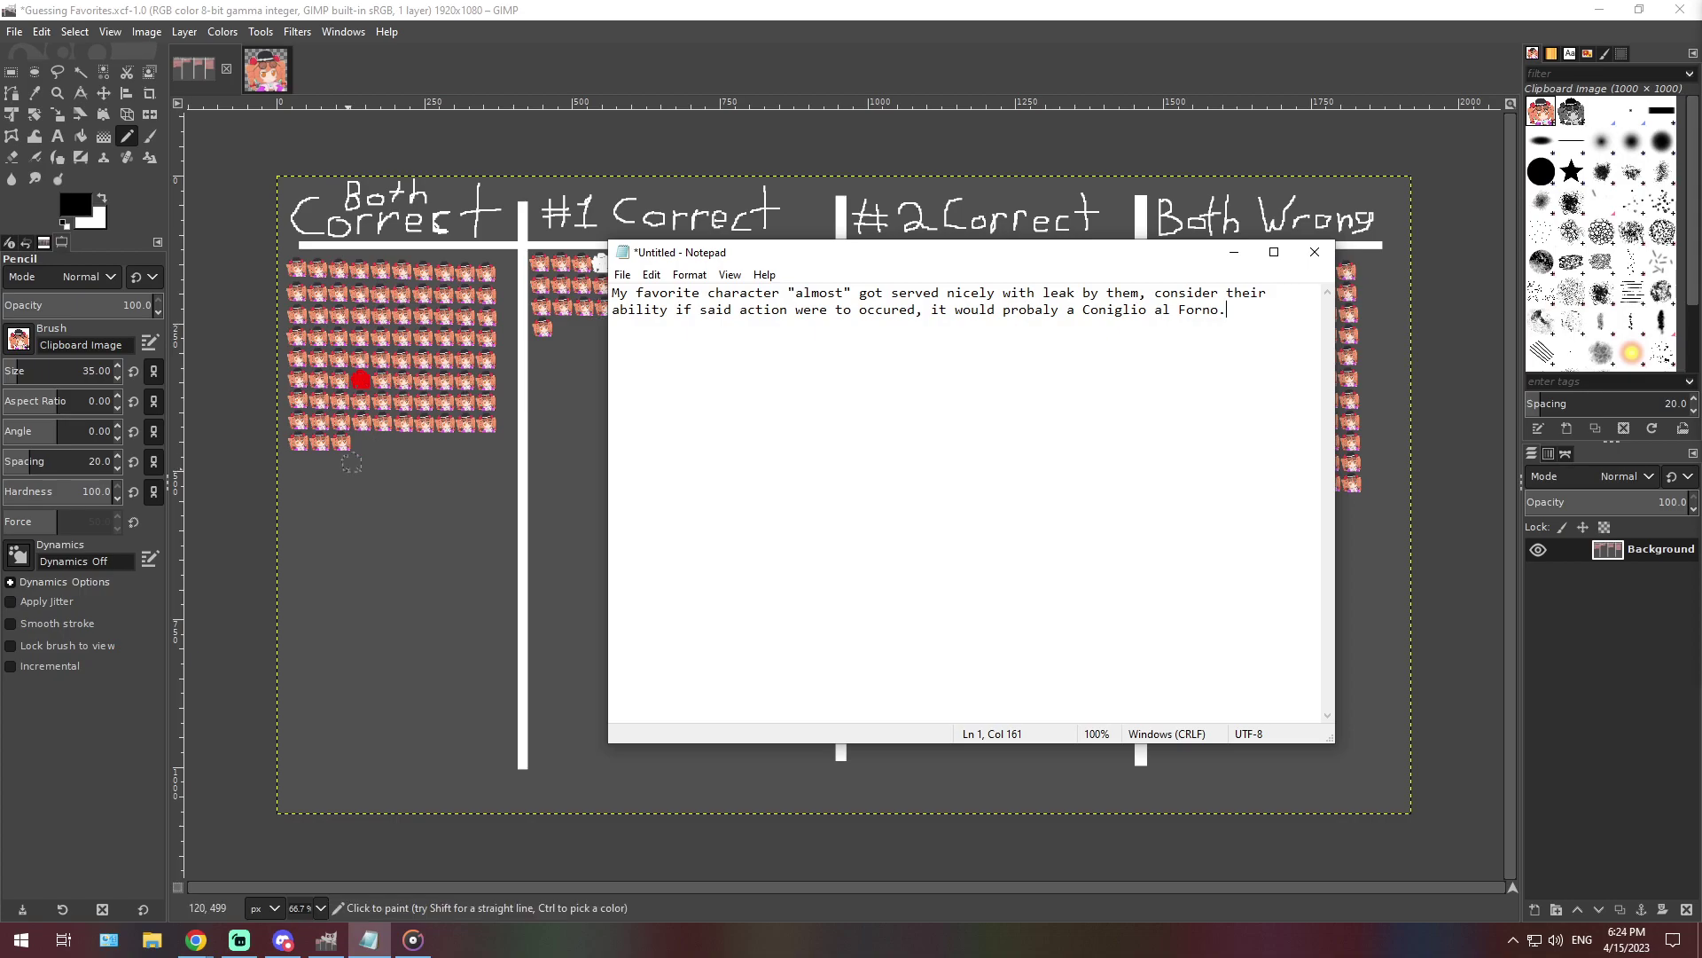
In GIMP, stamp the fourth portrait in the last row of the Both Correct column, redoing its placement once, and return to the whole-chart view
left_click(320, 907)
left_click(312, 763)
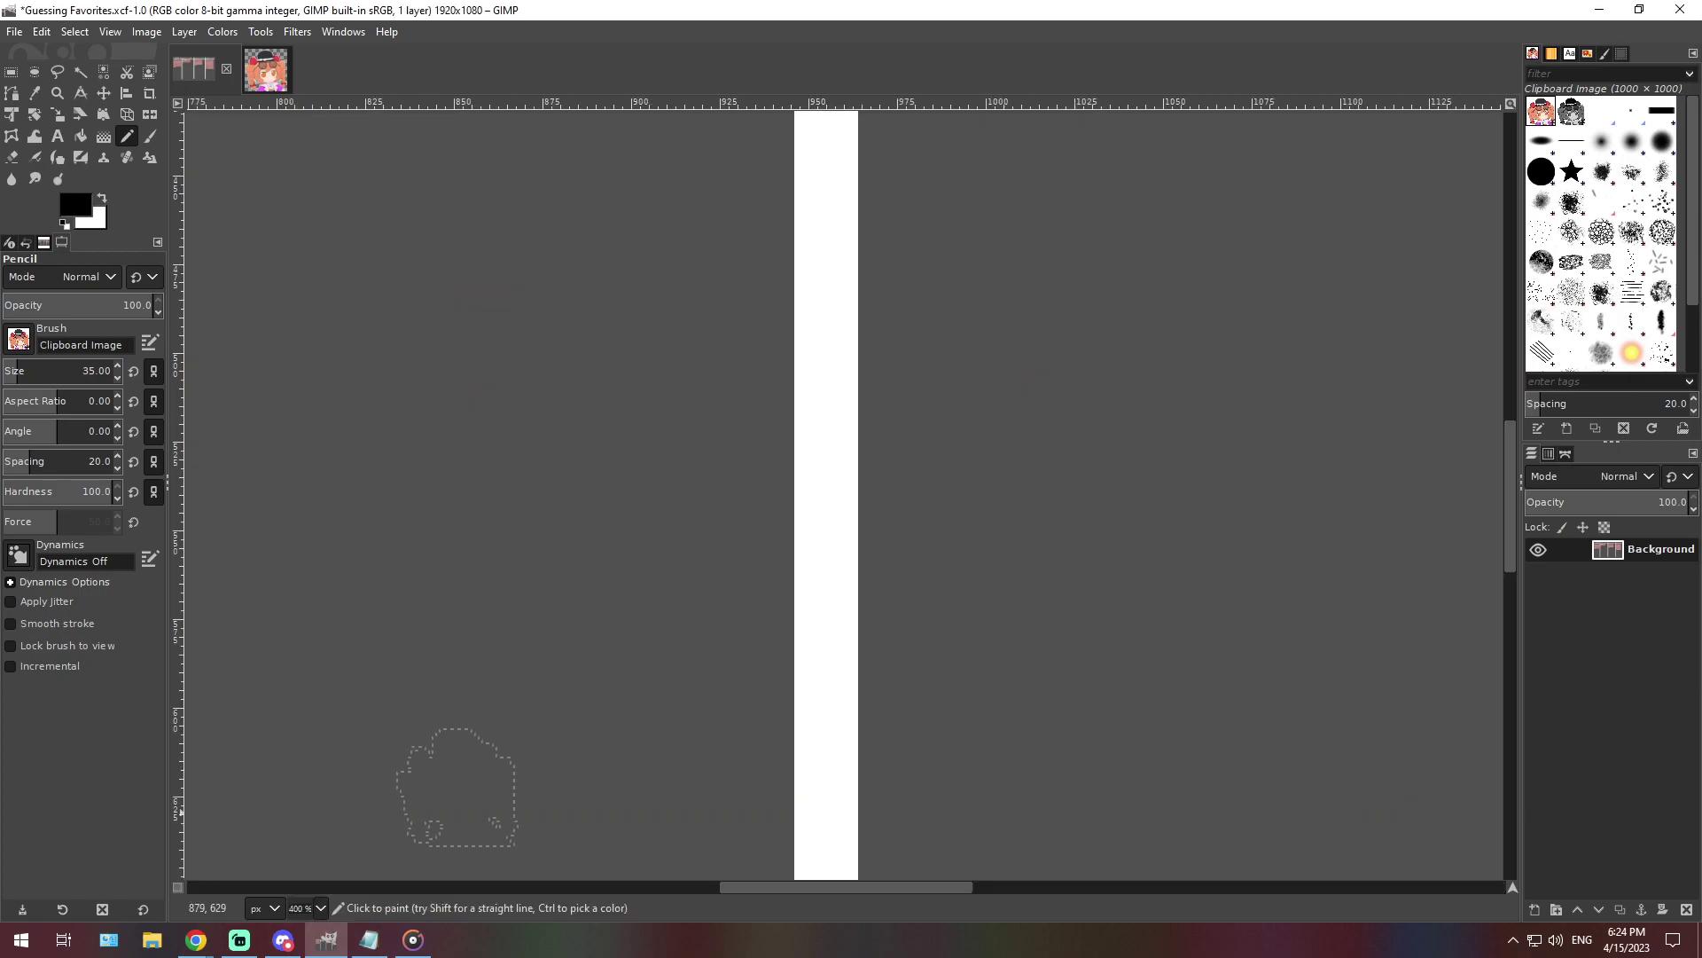
scroll(843, 492, "left", 10)
scroll(842, 492, "up", 5)
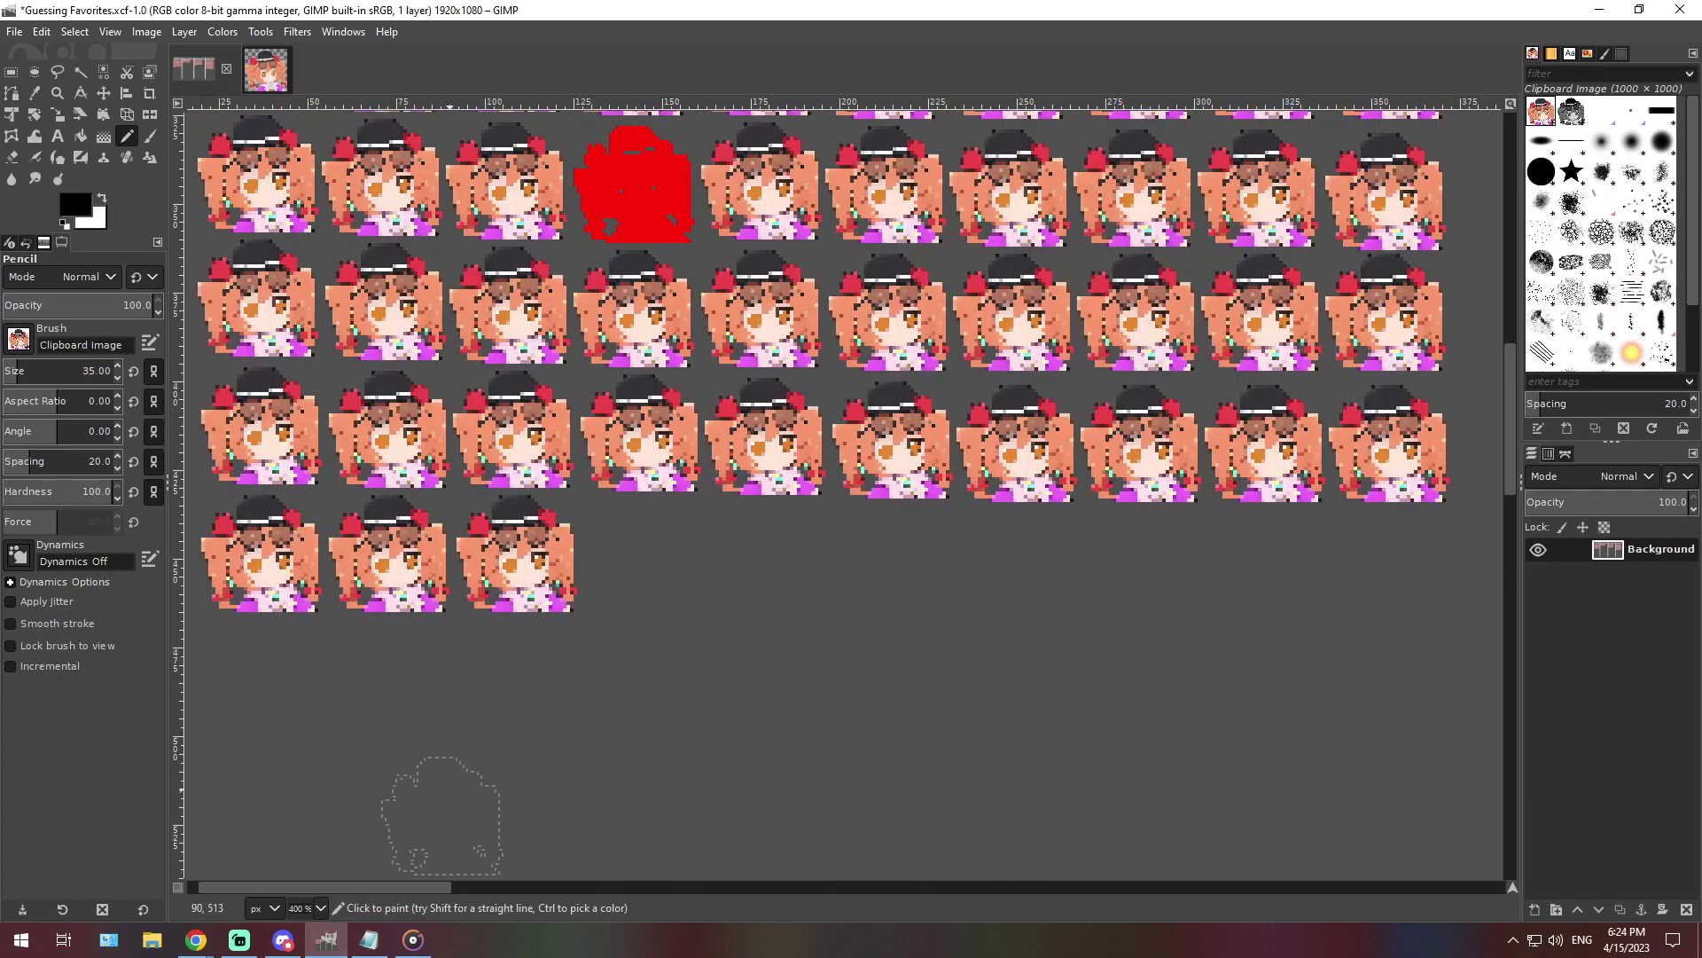
scroll(620, 710, "up", 3)
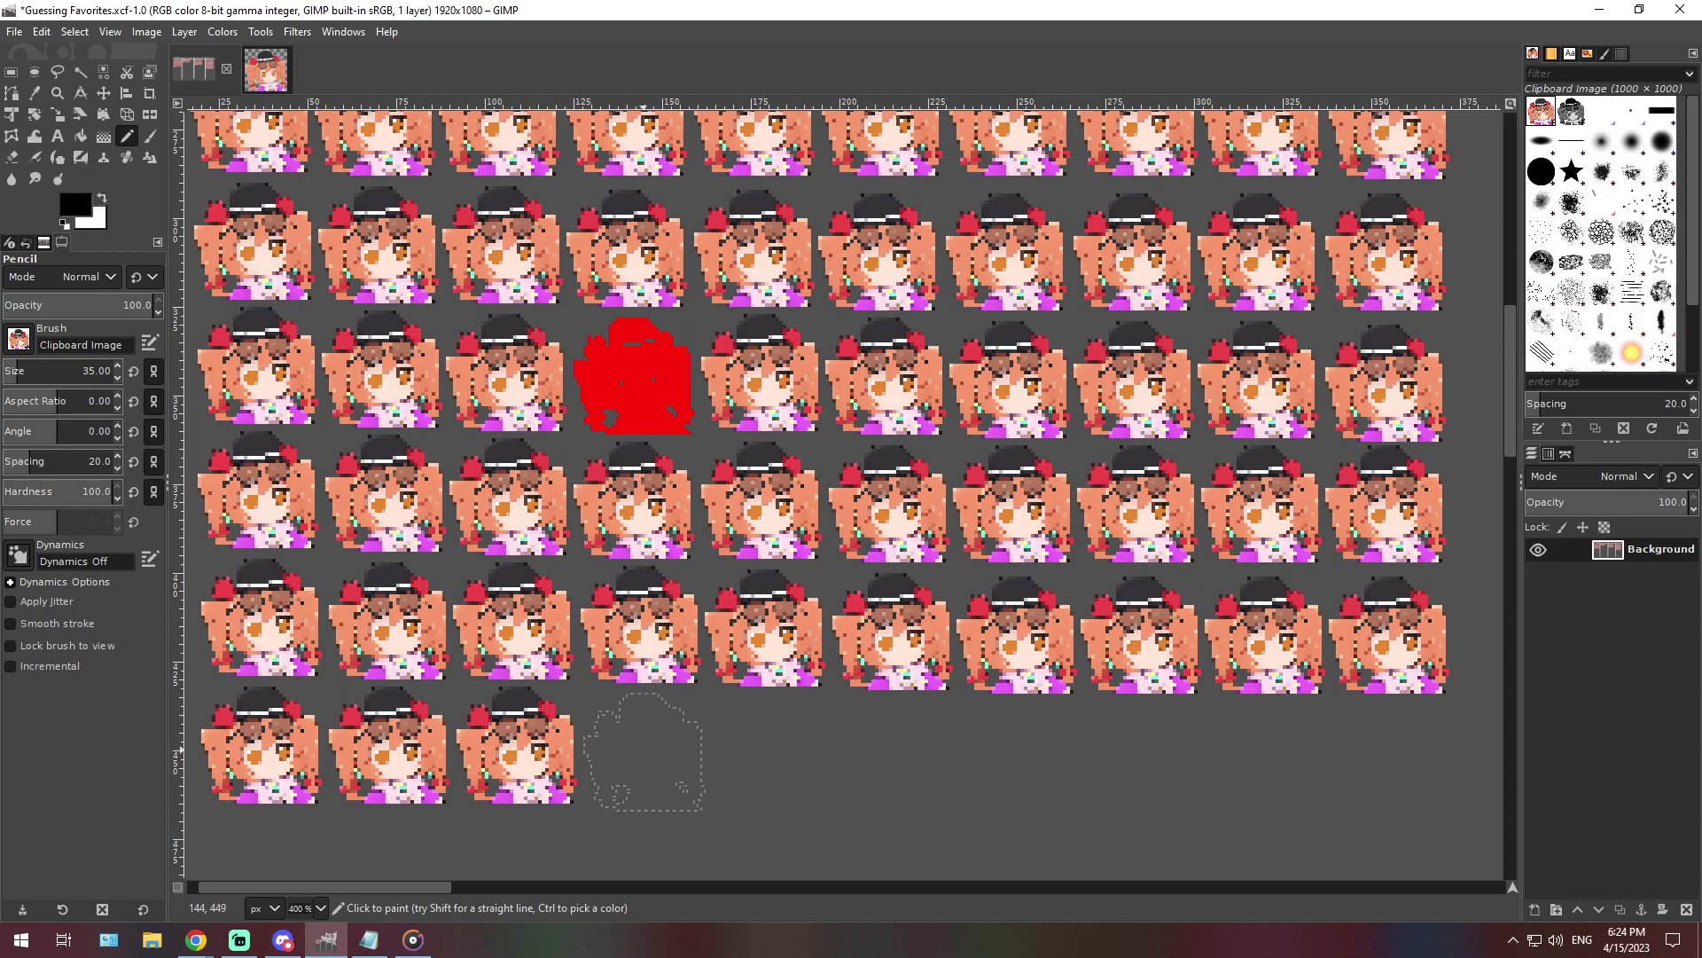
left_click(637, 752)
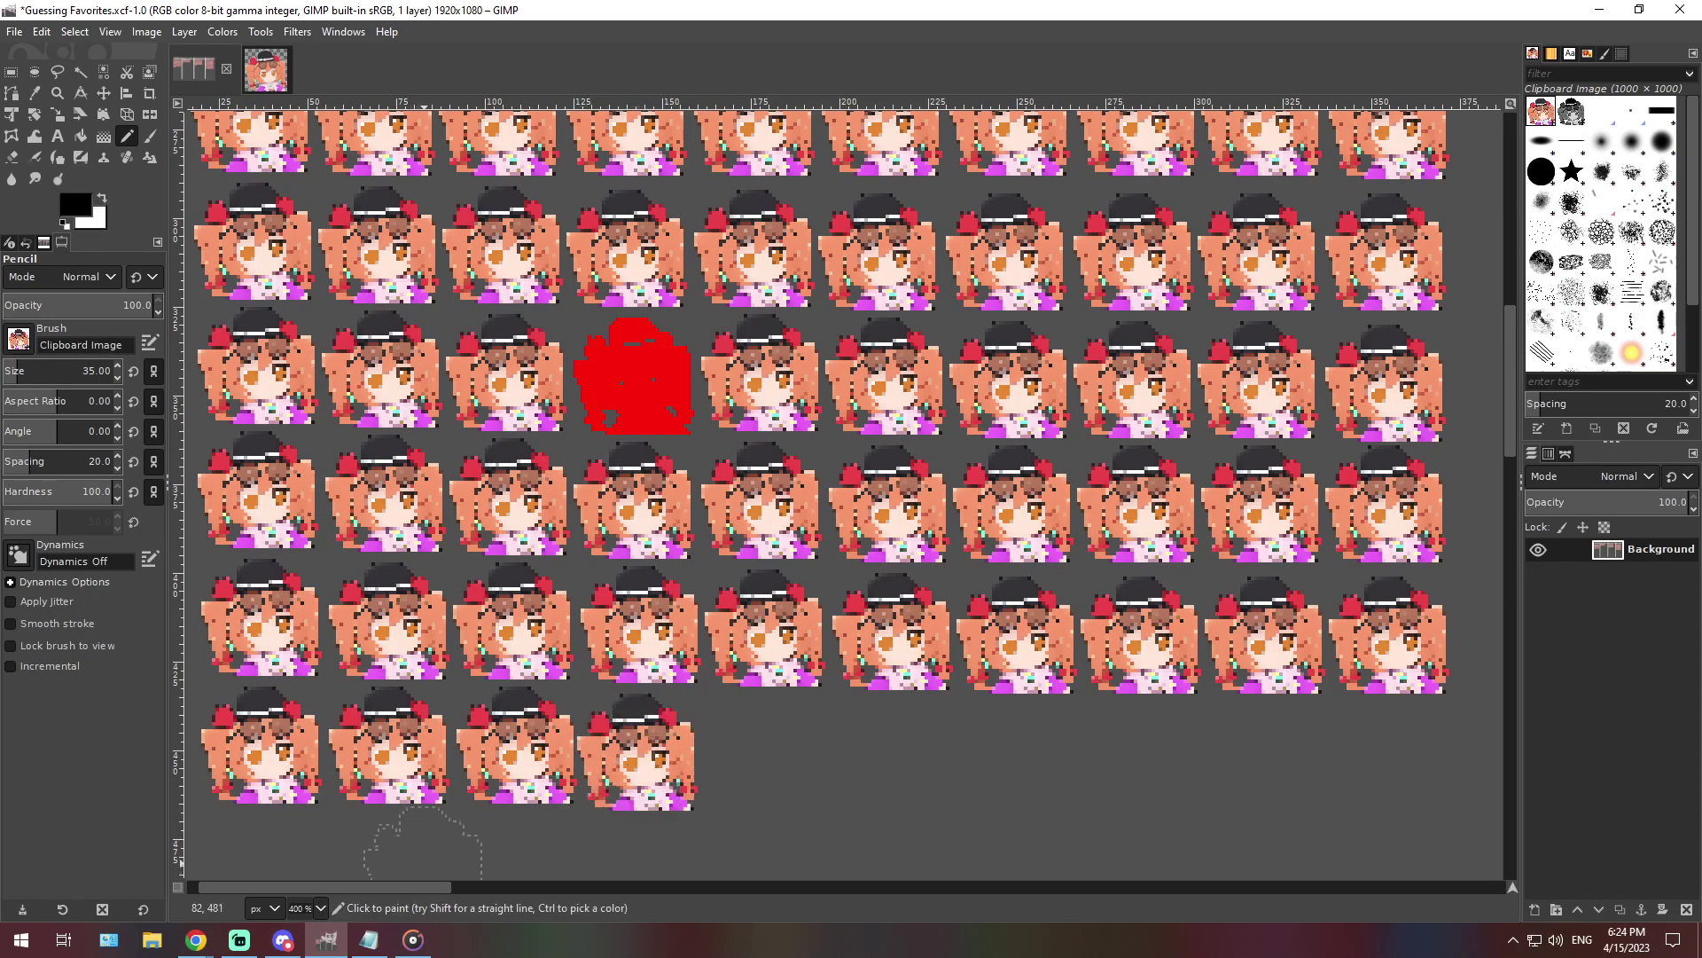
key("ctrl+z")
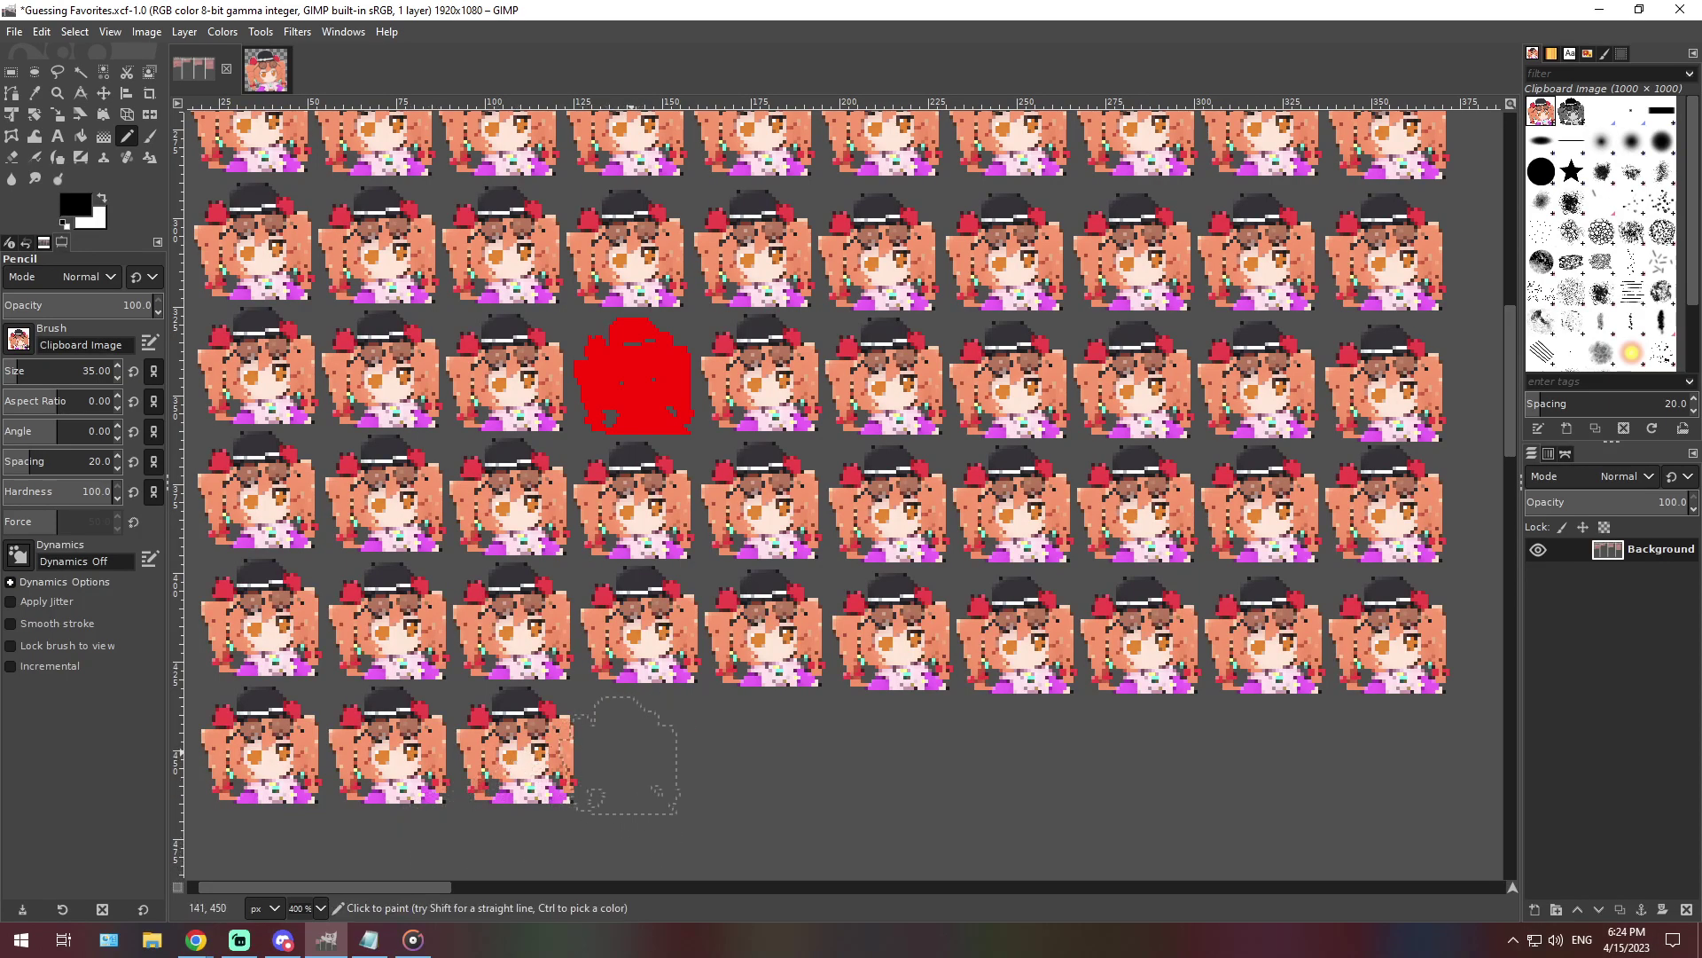
left_click(644, 748)
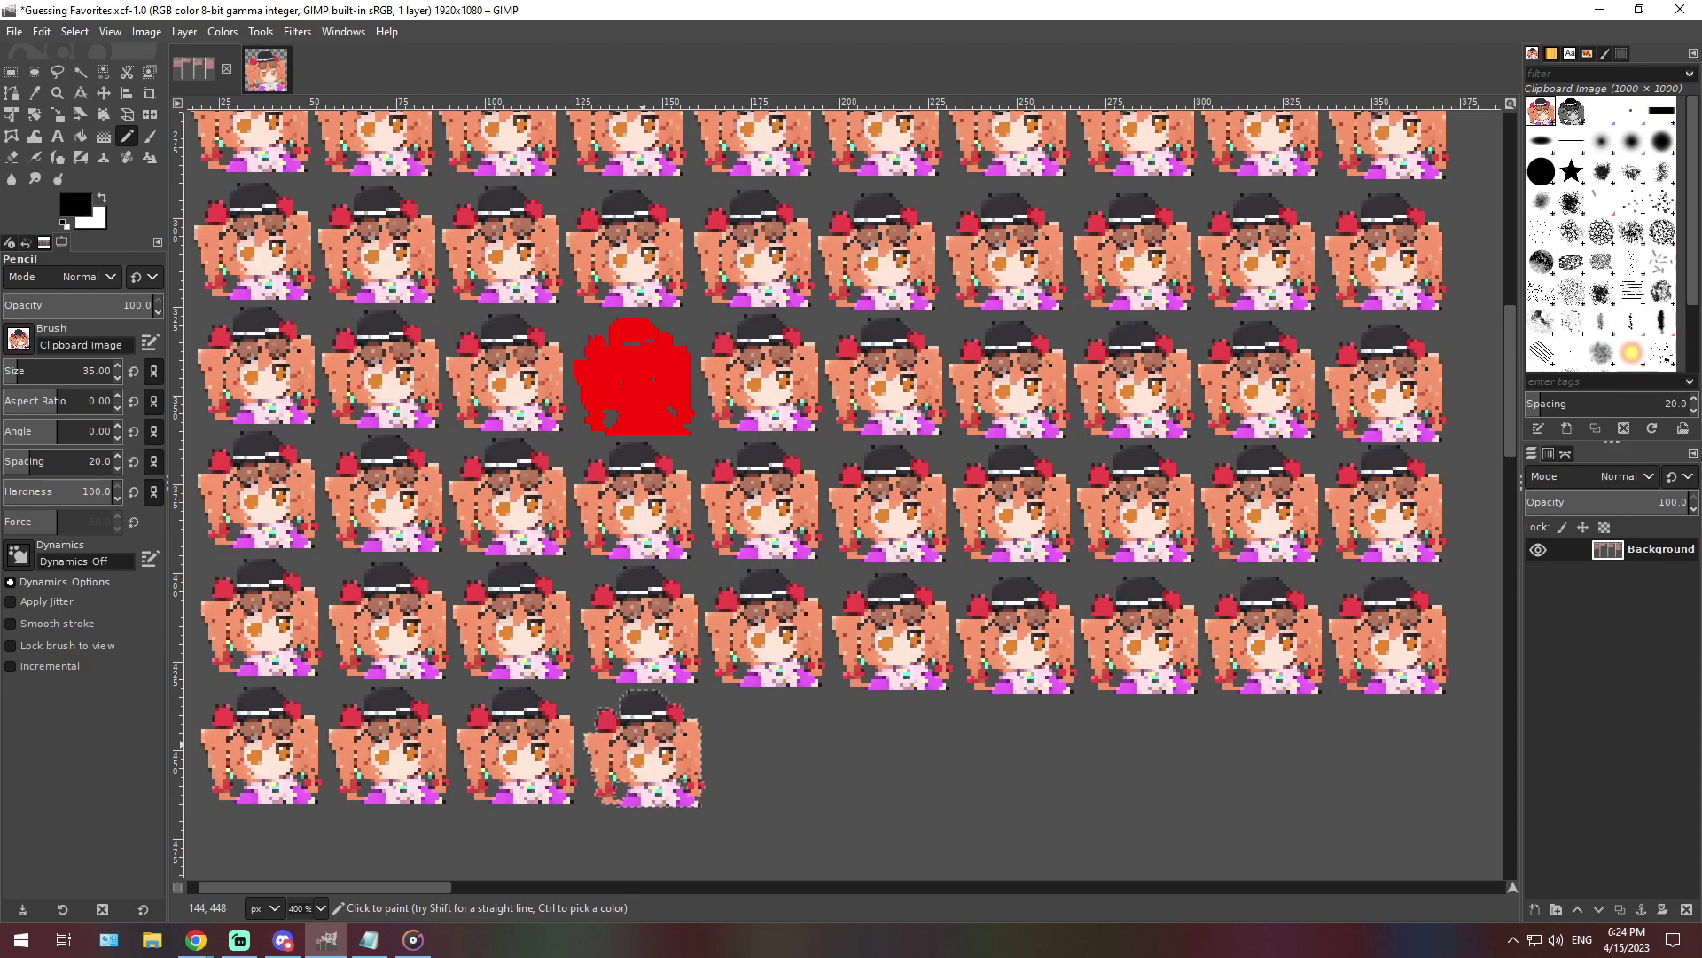
left_click(320, 908)
left_click(308, 824)
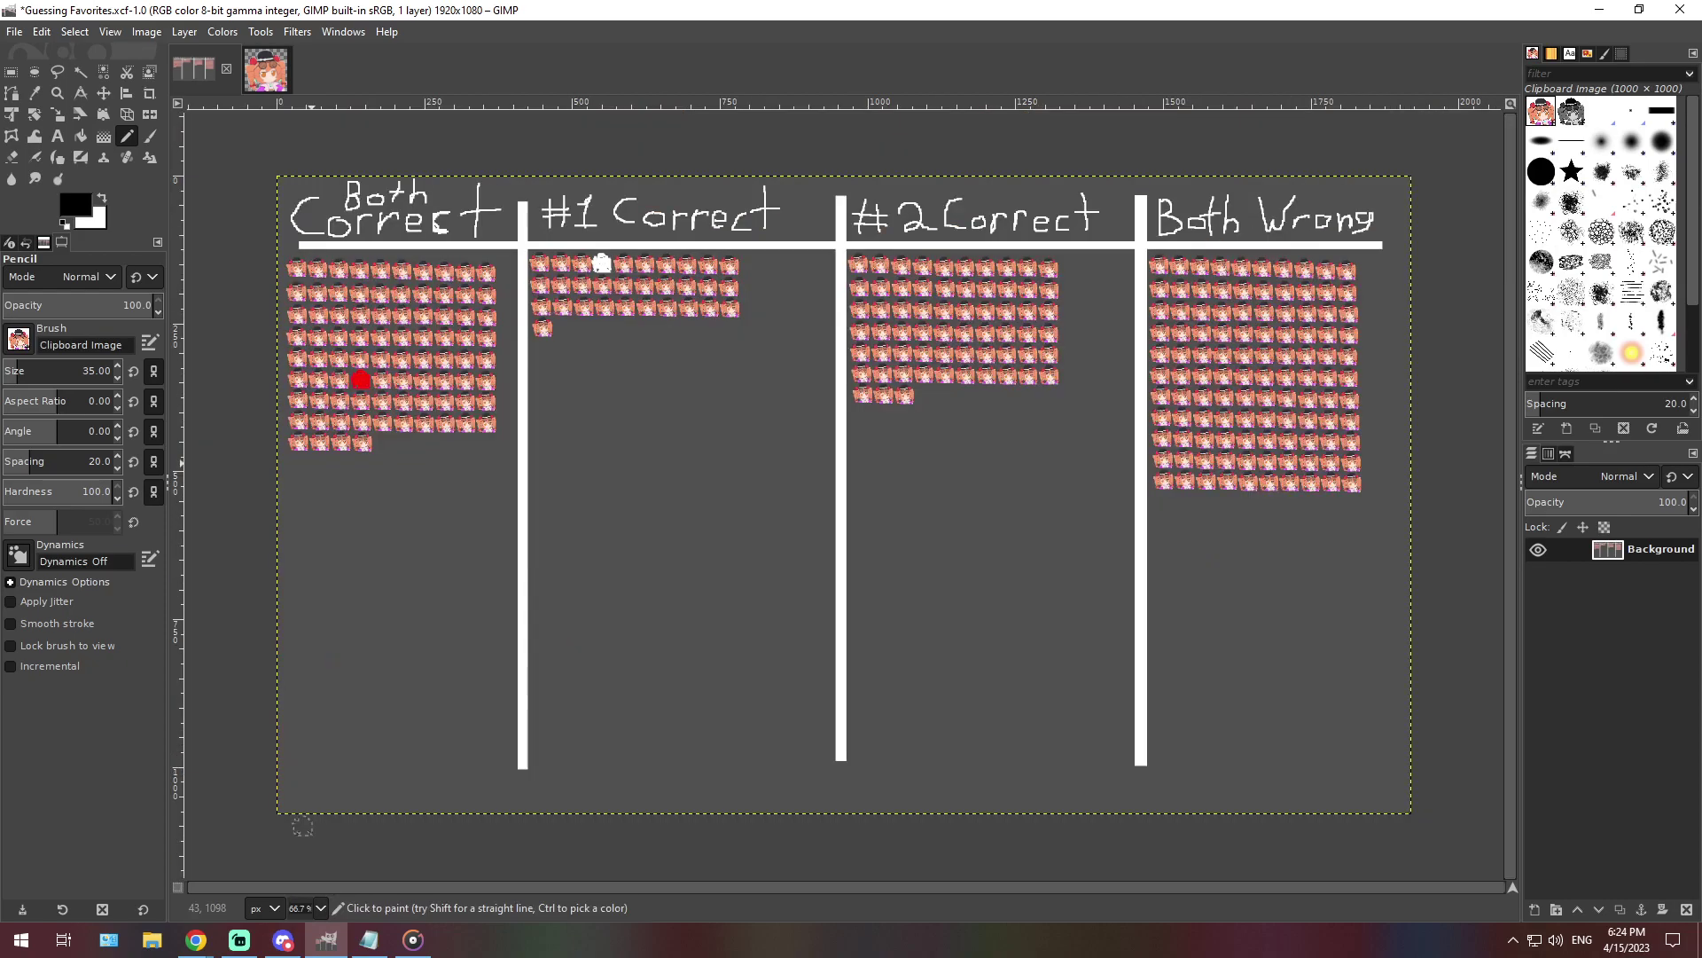
Replace the Notepad text with "They fought eachother in Touhou 8: Imperishable Night, Phantasmagoria of Flower View, and Scarlet Weather Rhapsody"
left_click(369, 940)
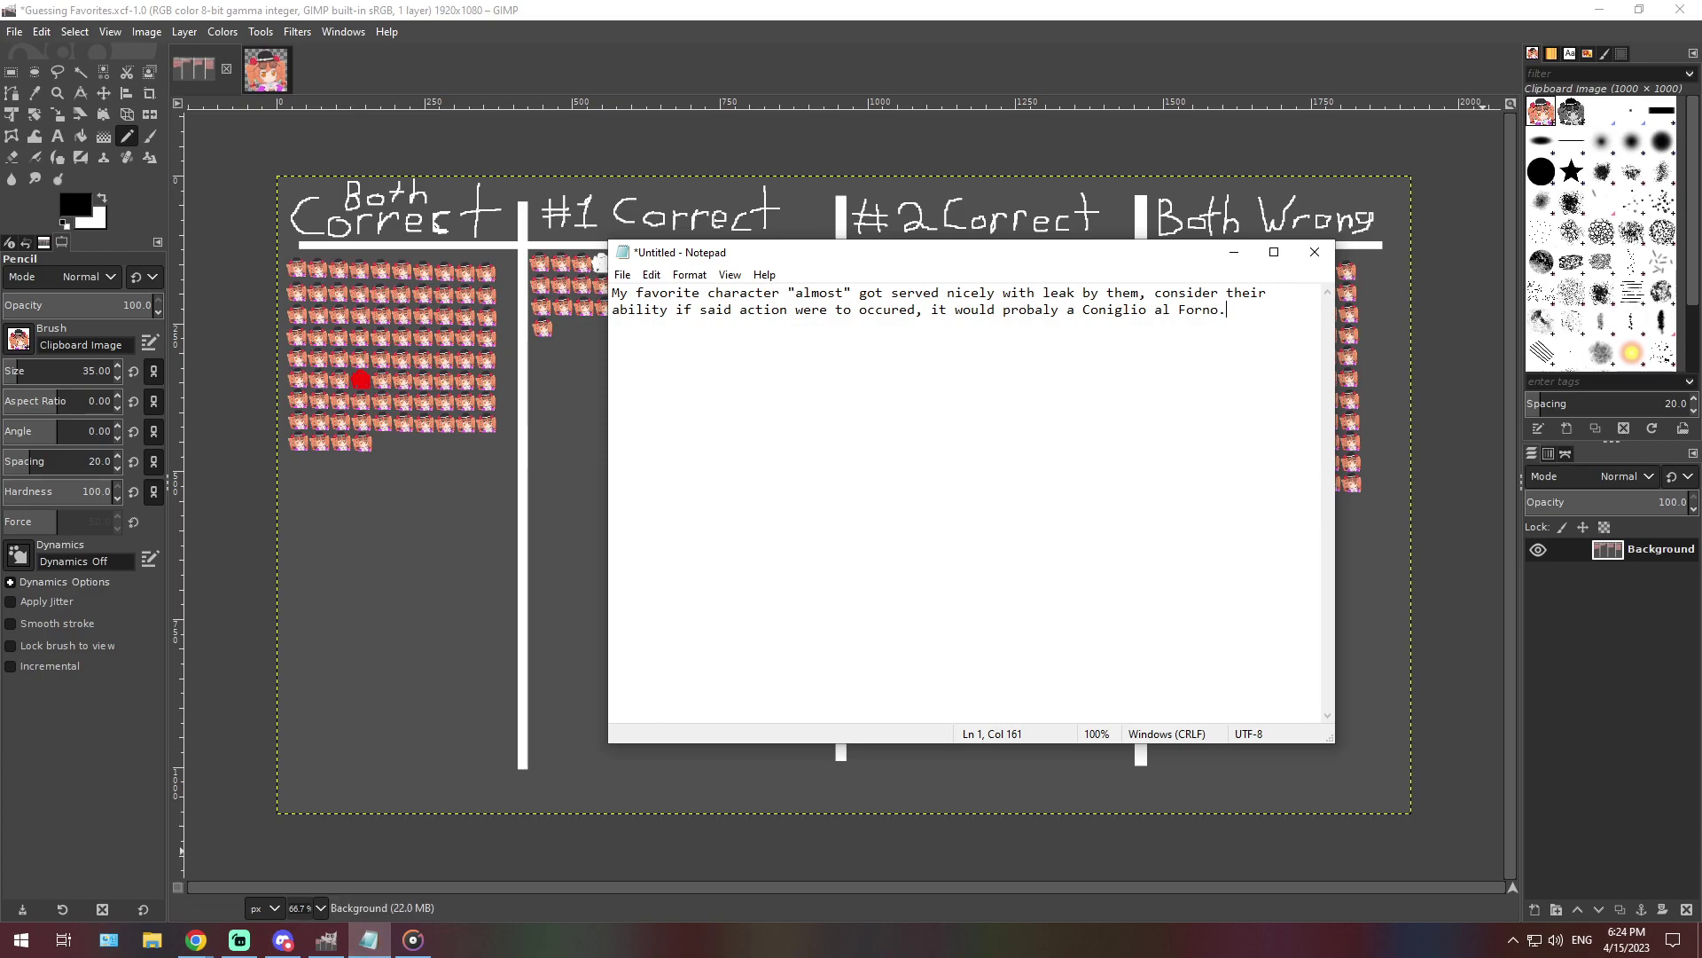
key("alt+Tab")
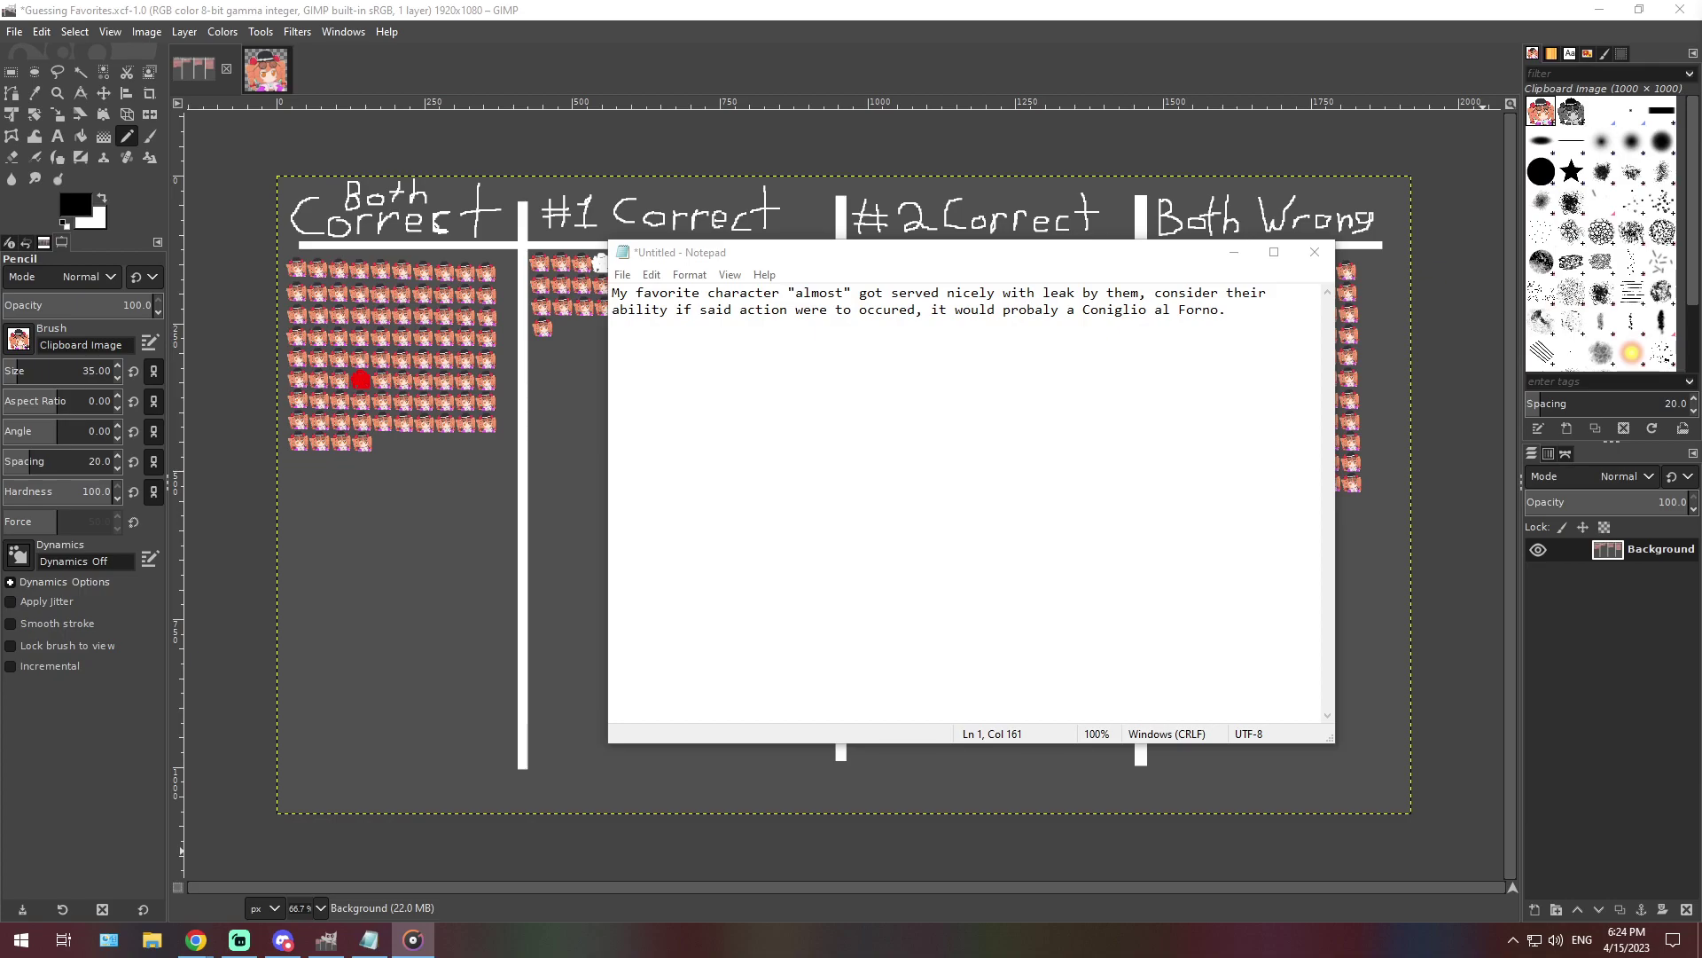
key("alt+Tab")
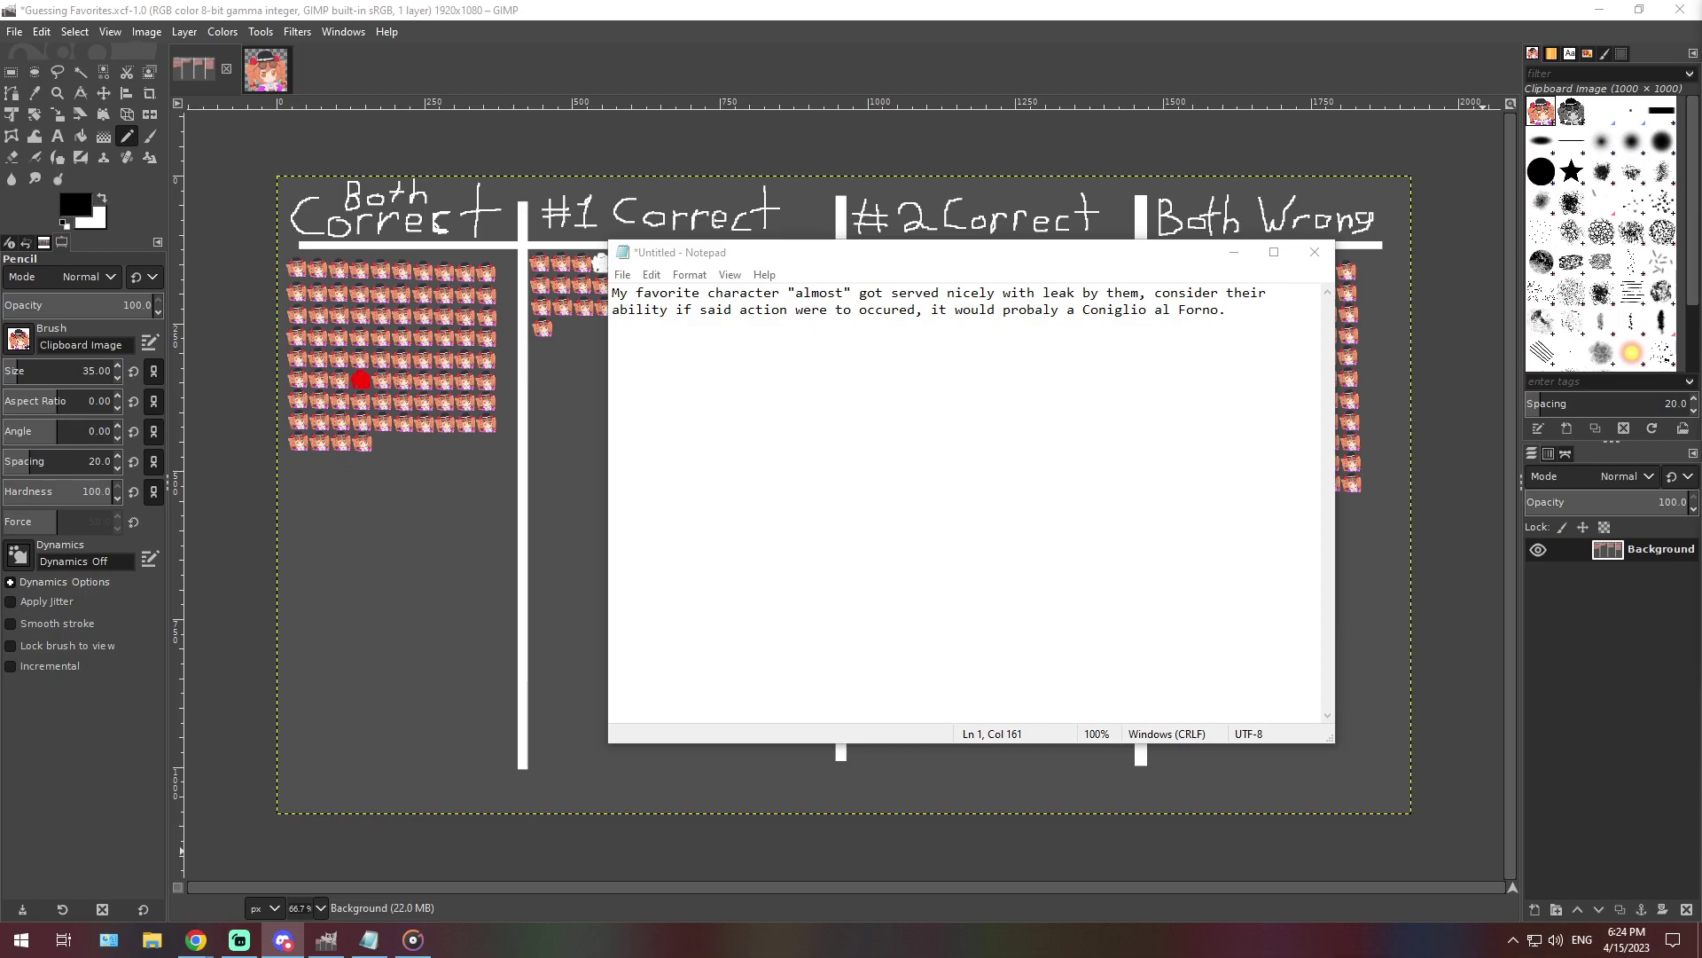
double_click(762, 309)
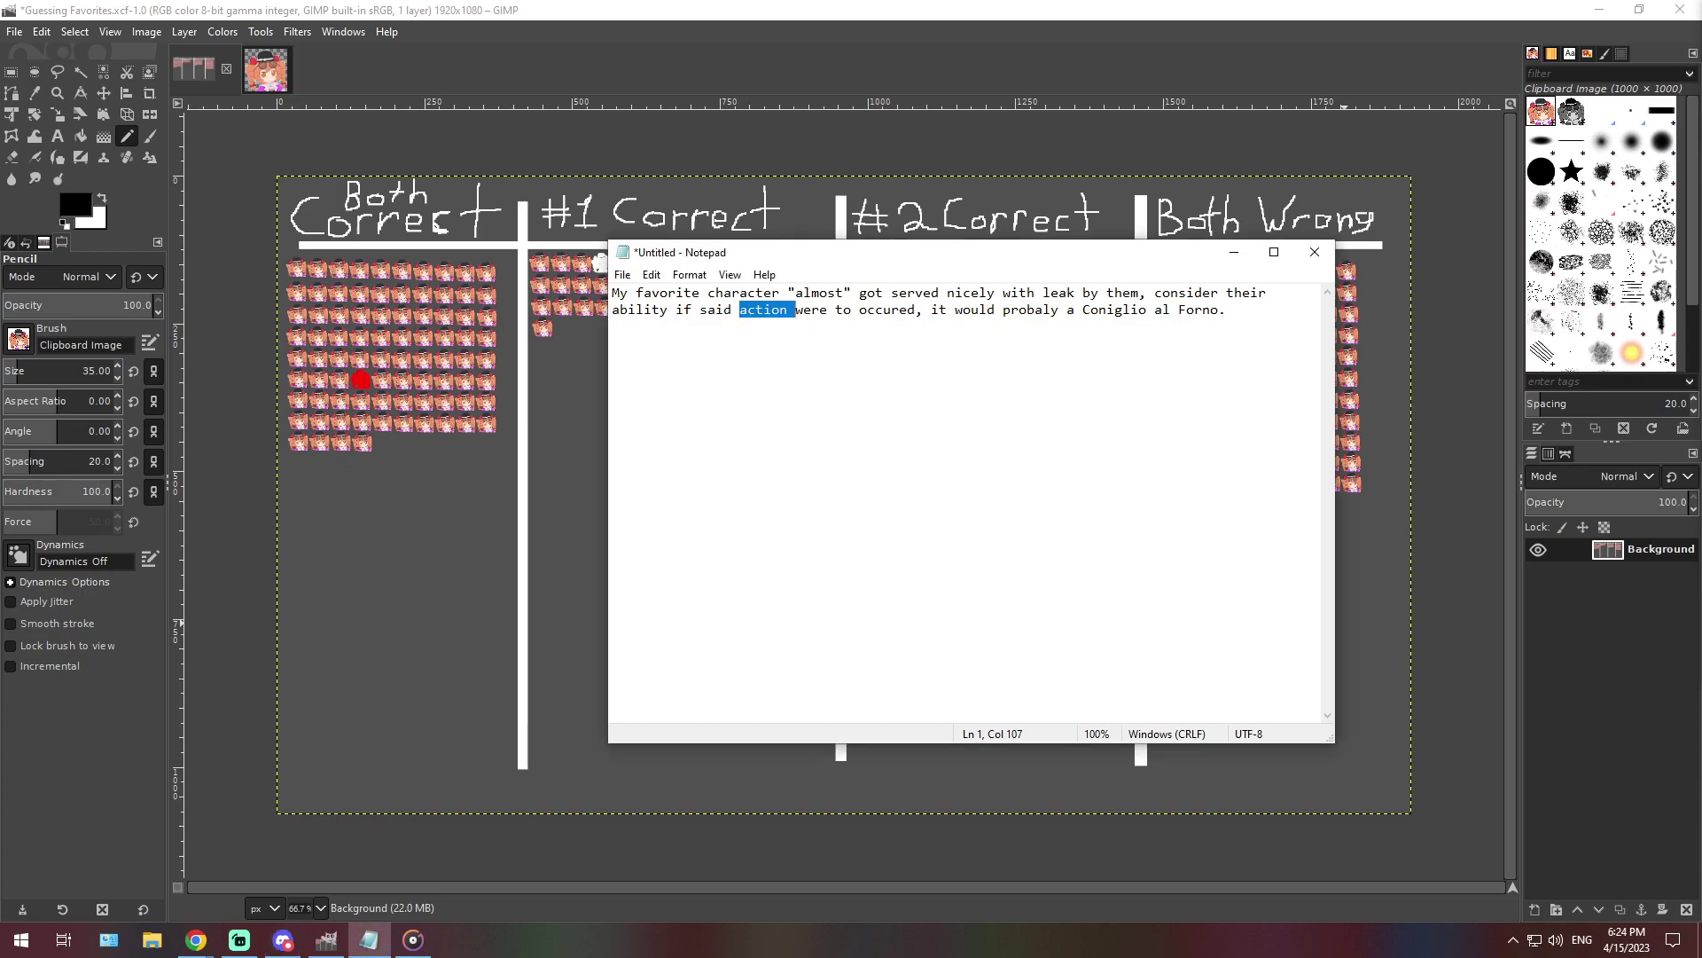
type("They fought eachother in Touhou 8: Imperishable Night, Phantasmagoria of Flower View, and Scarlet Weather Rhapsody")
double_click(755, 309)
key("ctrl+a")
type("They fought eachother in Touhou 8: Imperishable Night, Phantasmagoria of Flower View, and Scarlet Weather Rhapsody")
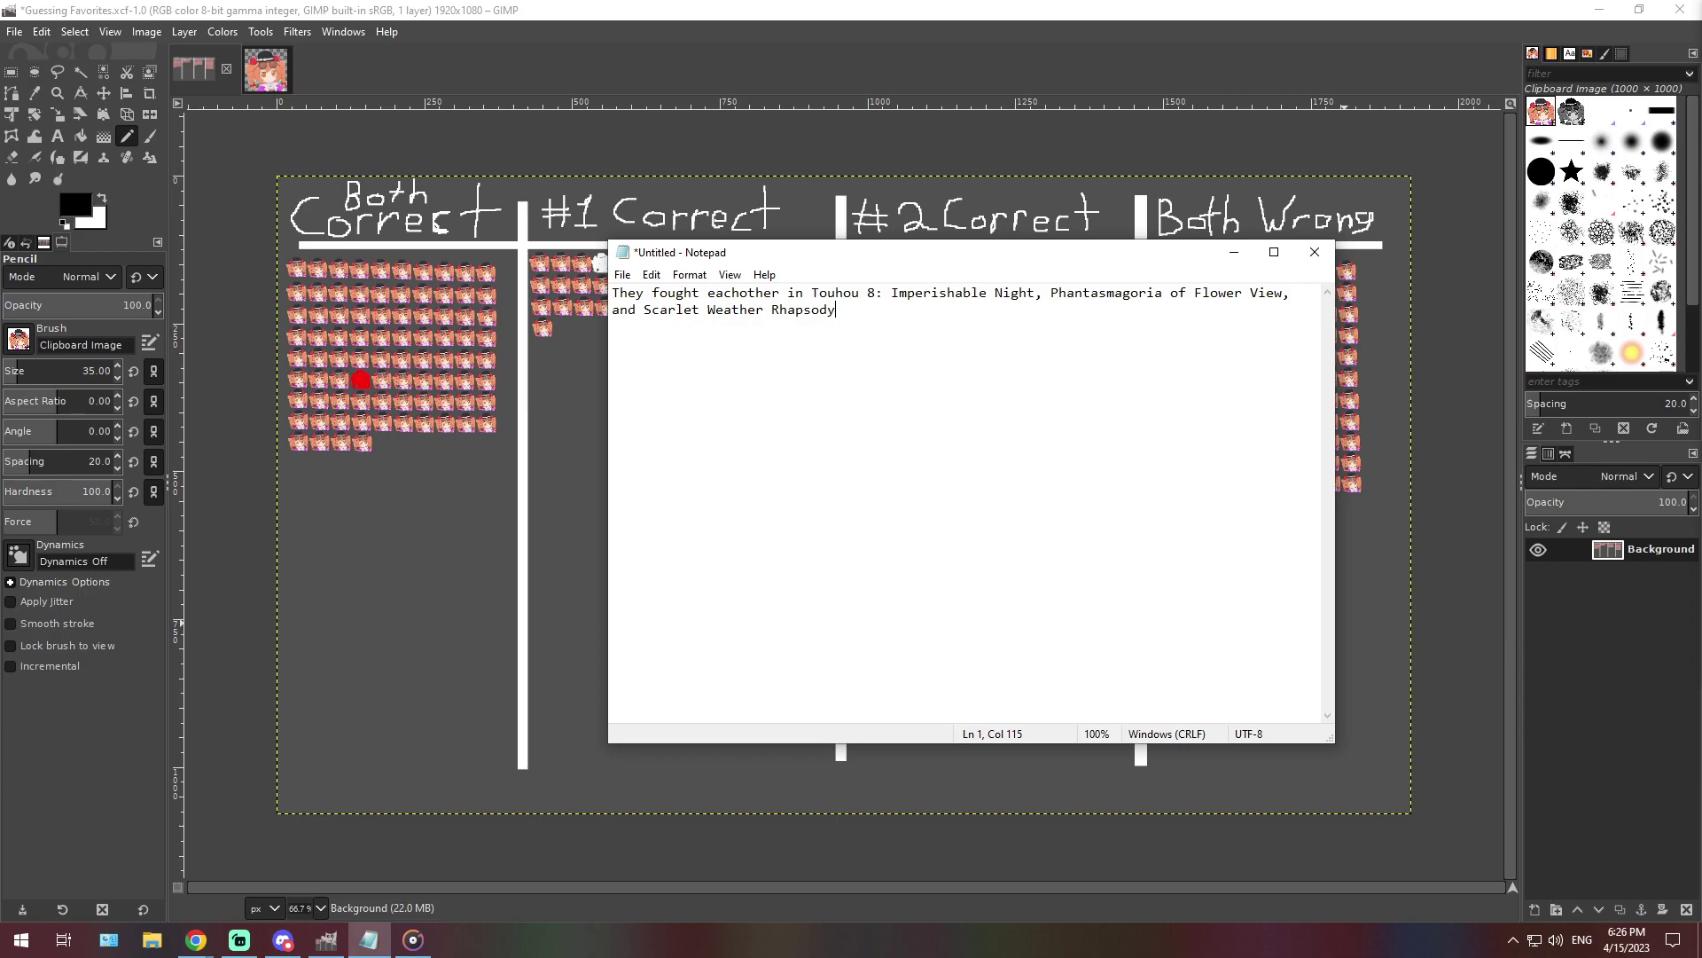
In GIMP, stamp the second portrait in the last row of the #1 Correct column and return to the whole-chart view
left_click(321, 907)
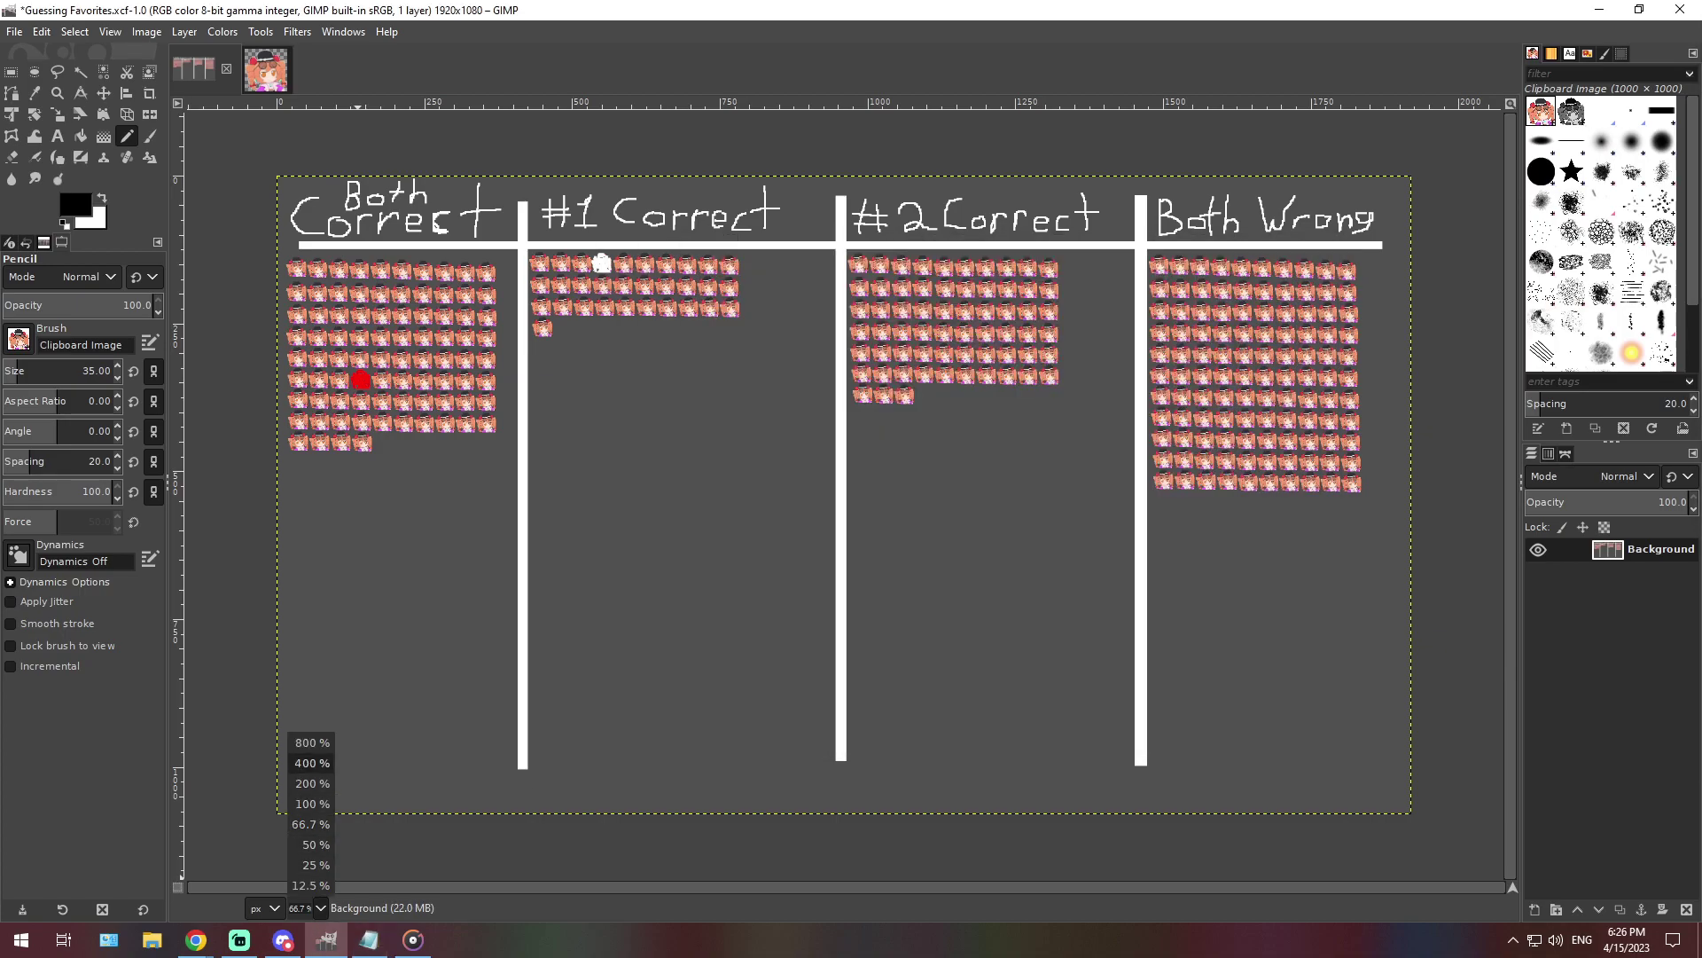
left_click(312, 763)
scroll(842, 488, "left", 10)
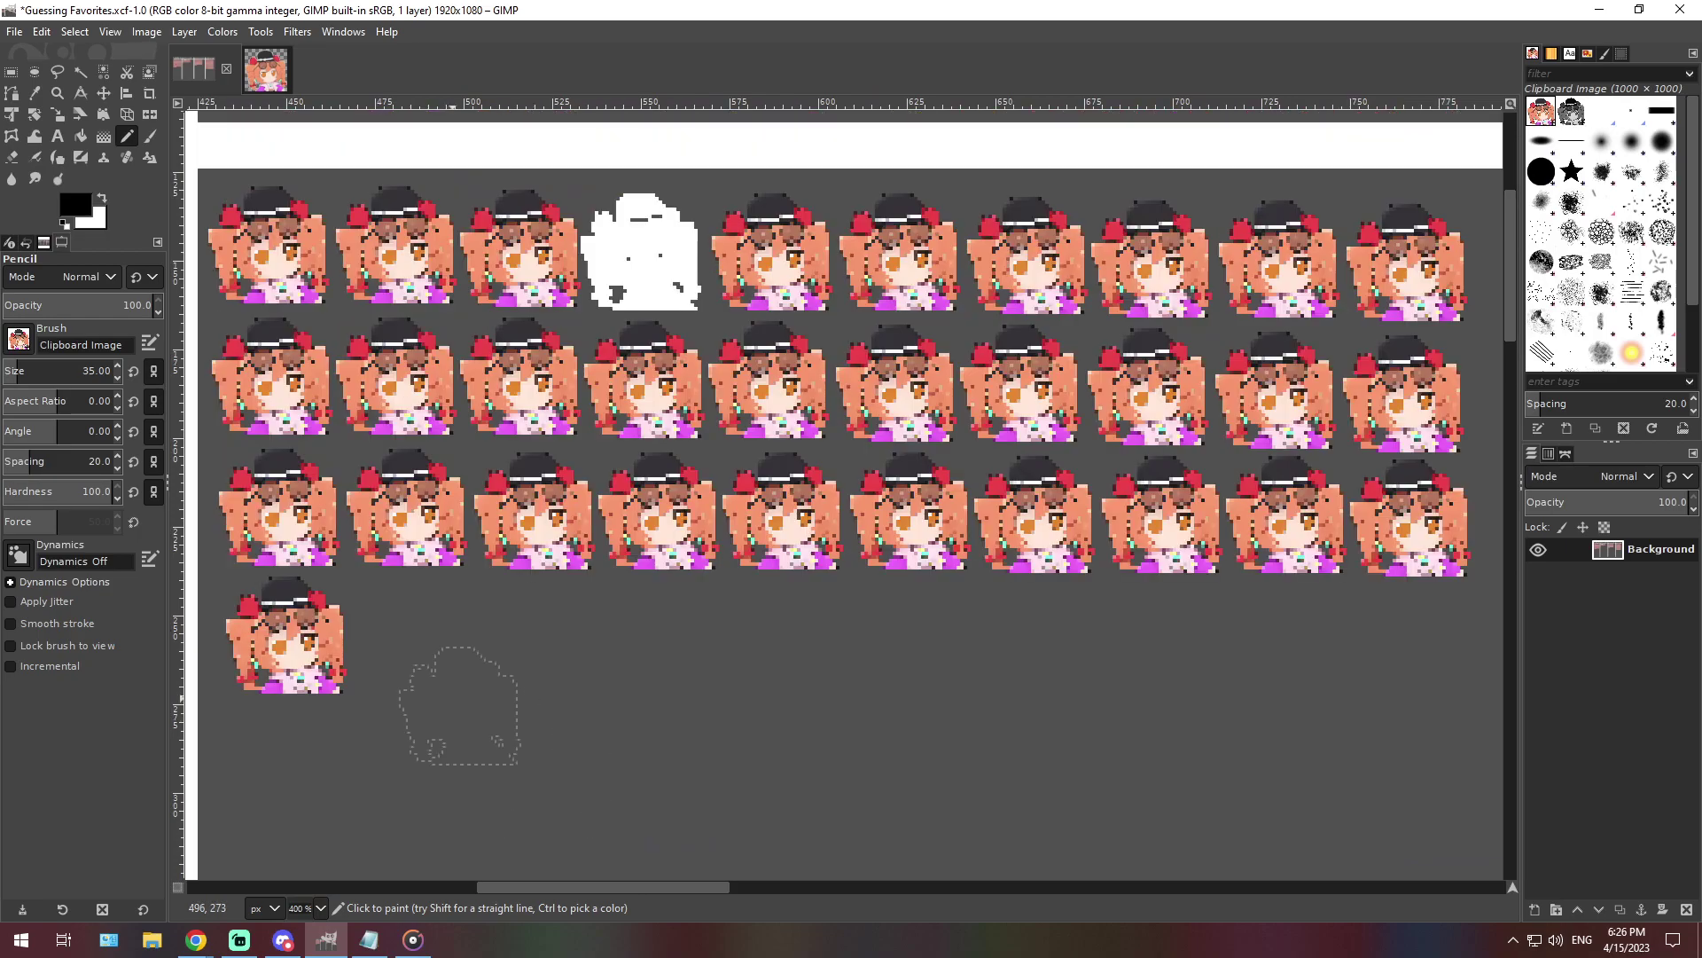
left_click(410, 638)
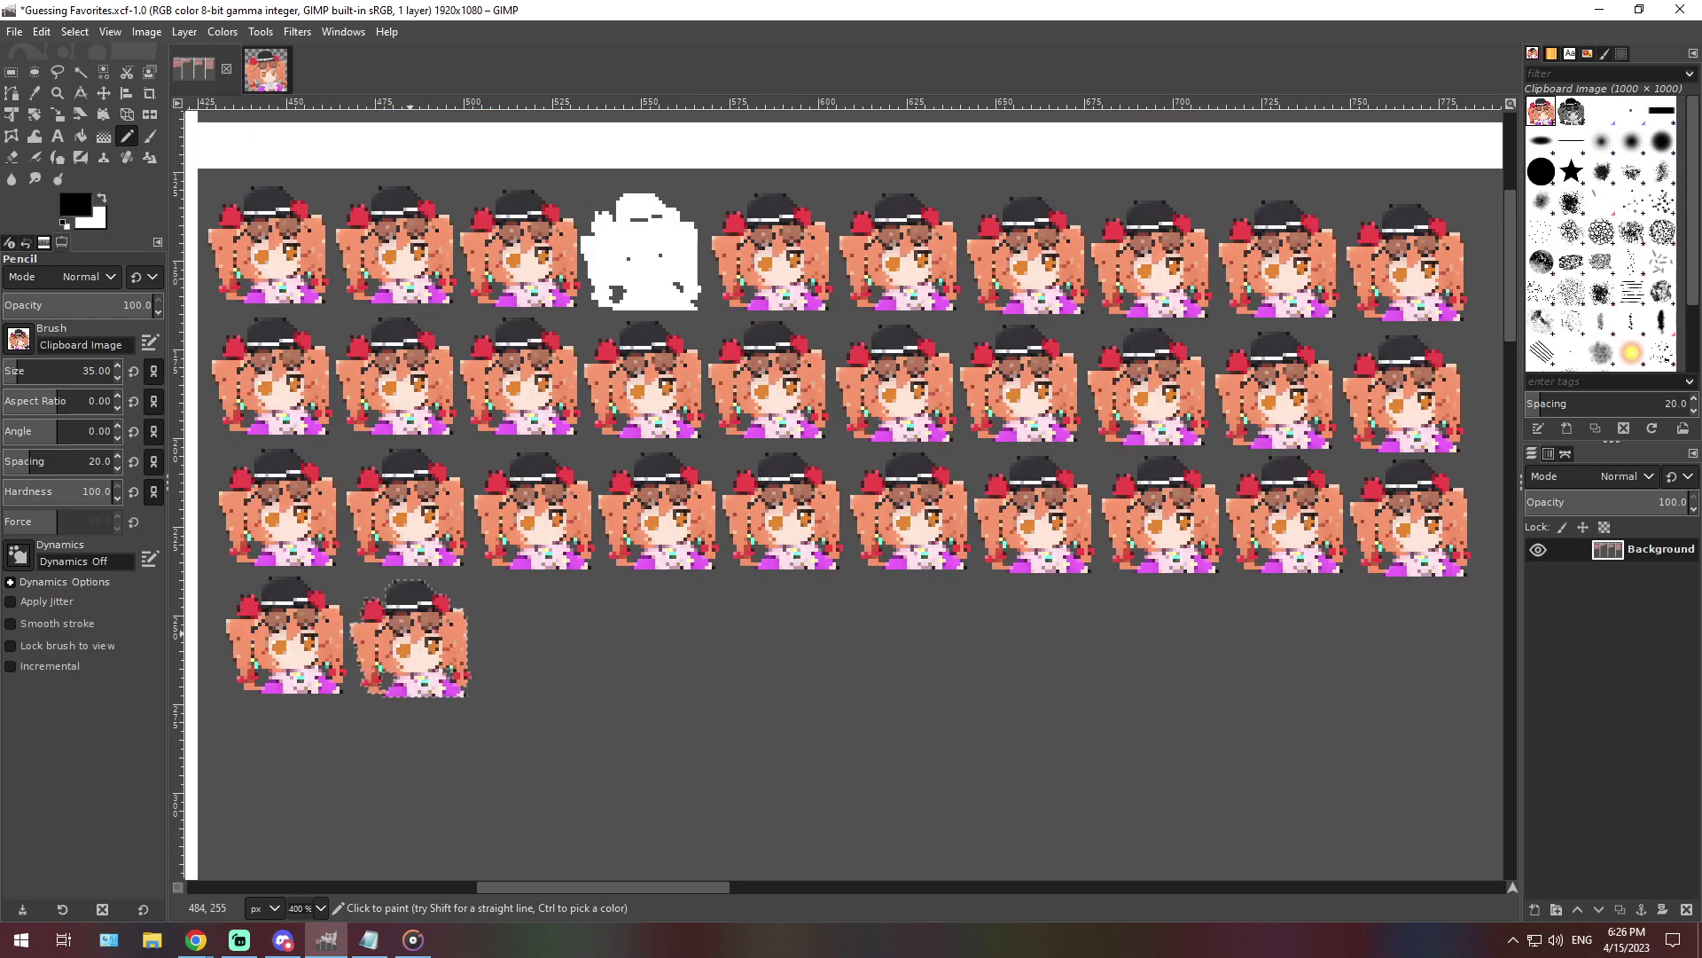
left_click(320, 908)
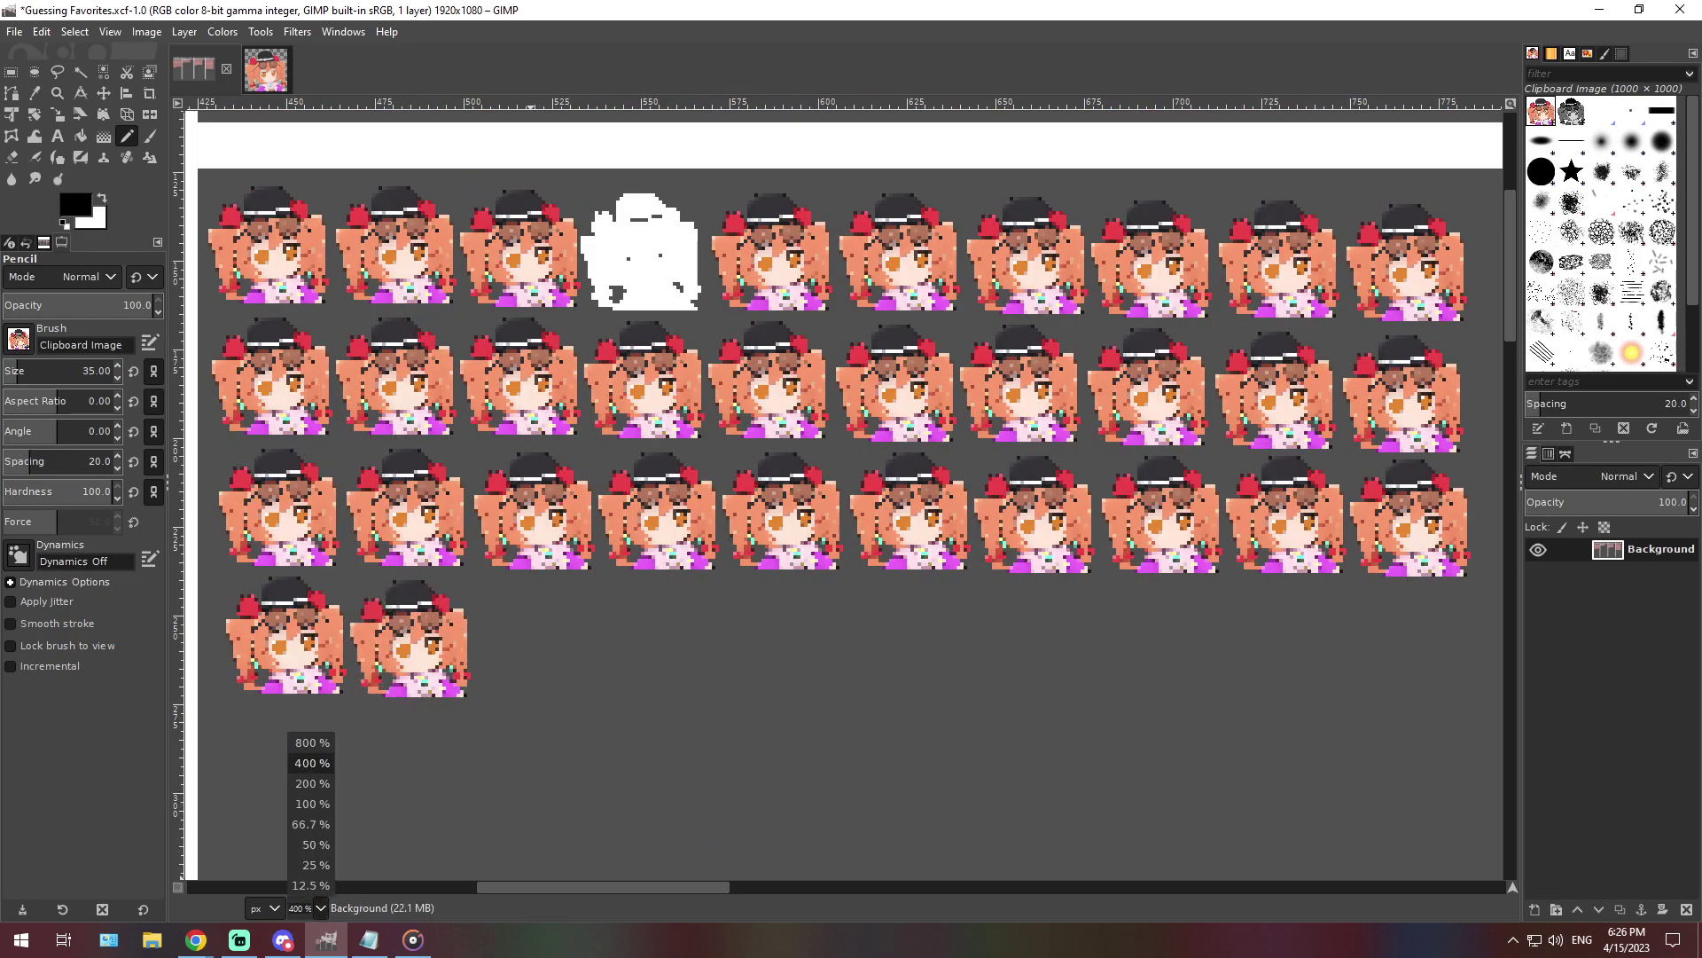
left_click(310, 824)
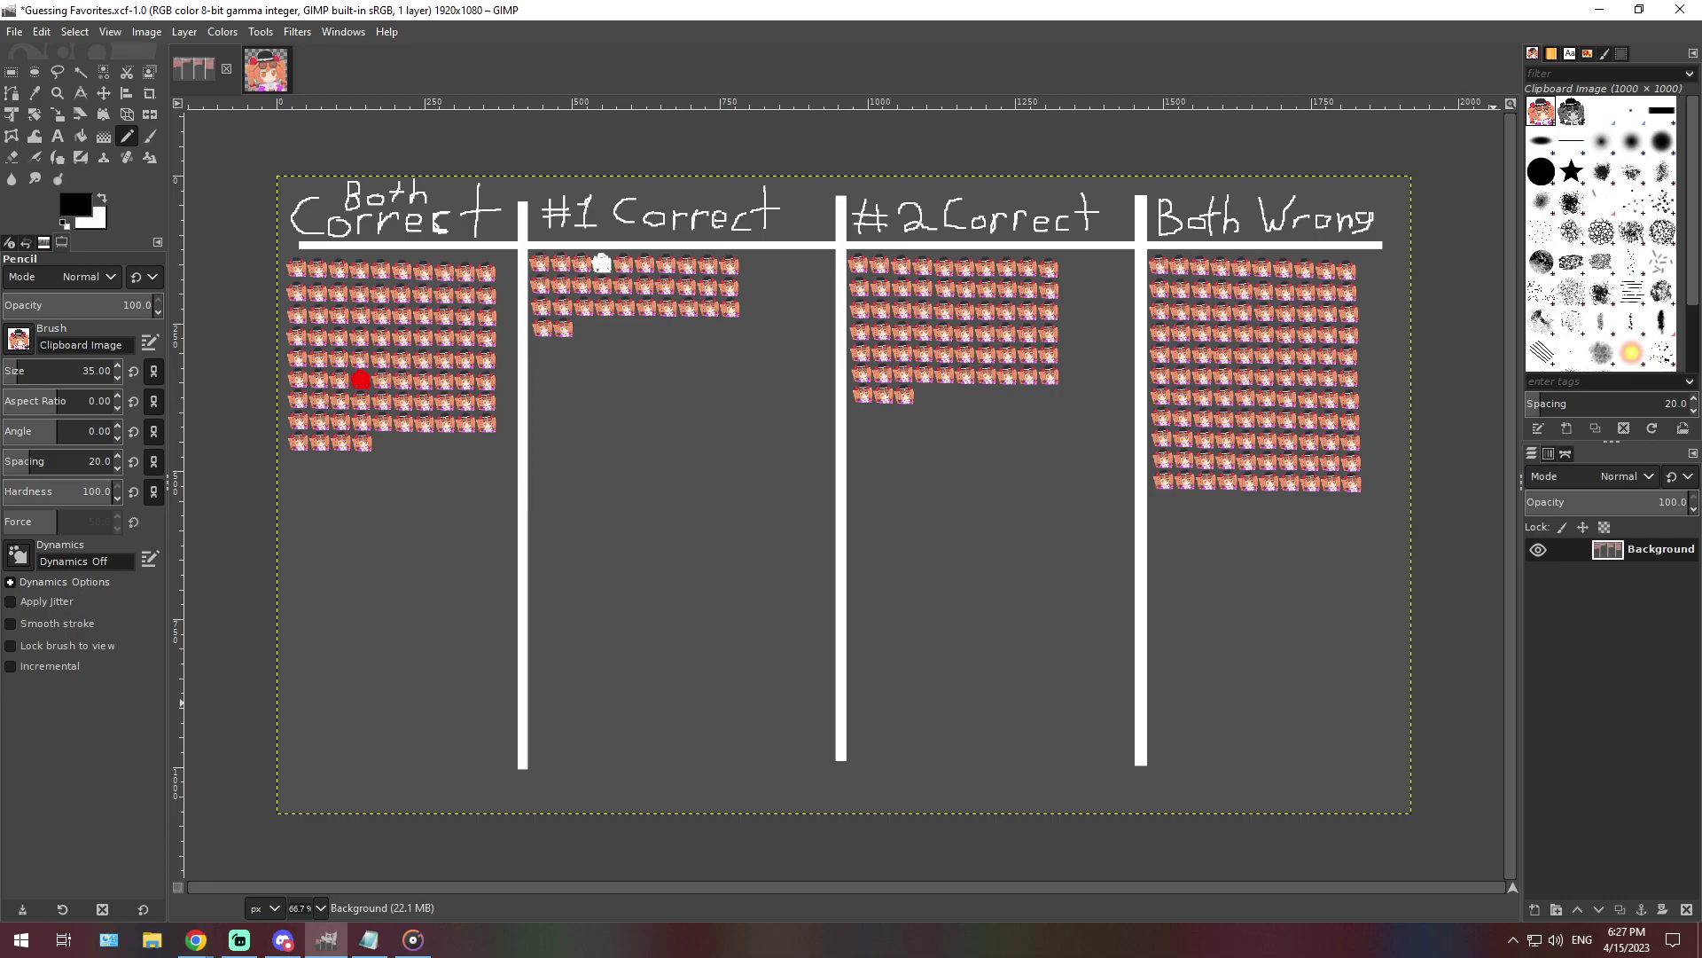
Replace the Notepad text with the description beginning "My favorite character was doing her shrine maiden duties" and ending "to ask for divine blessings"
left_click(282, 940)
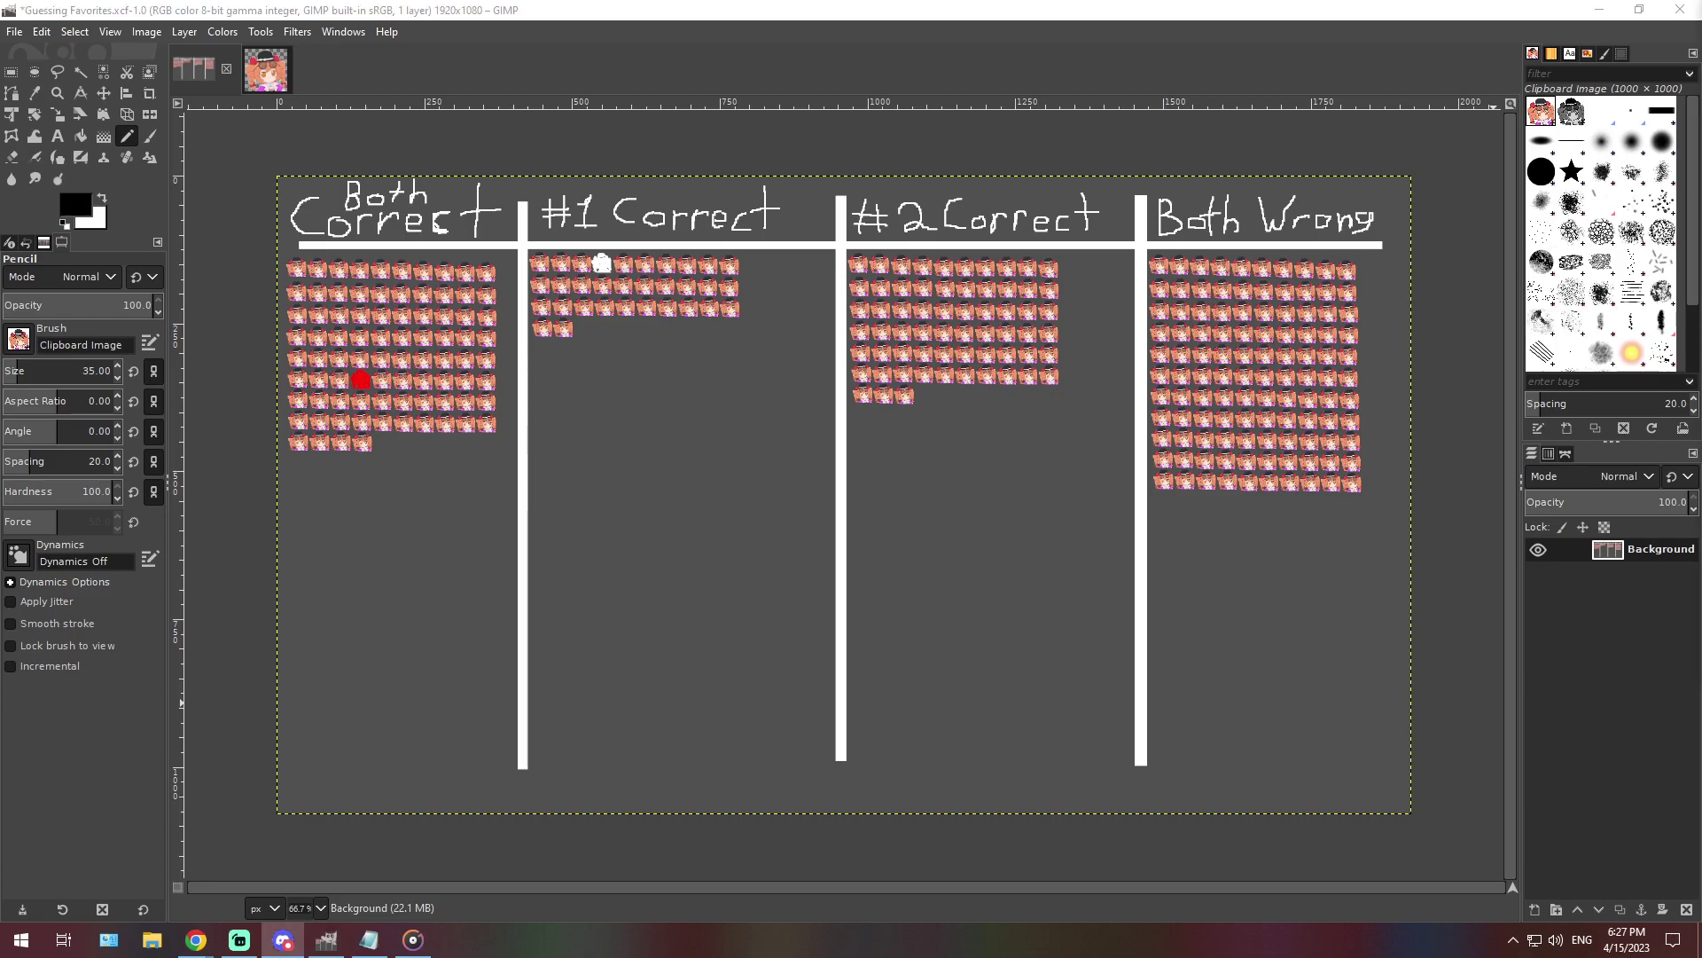
left_click(369, 940)
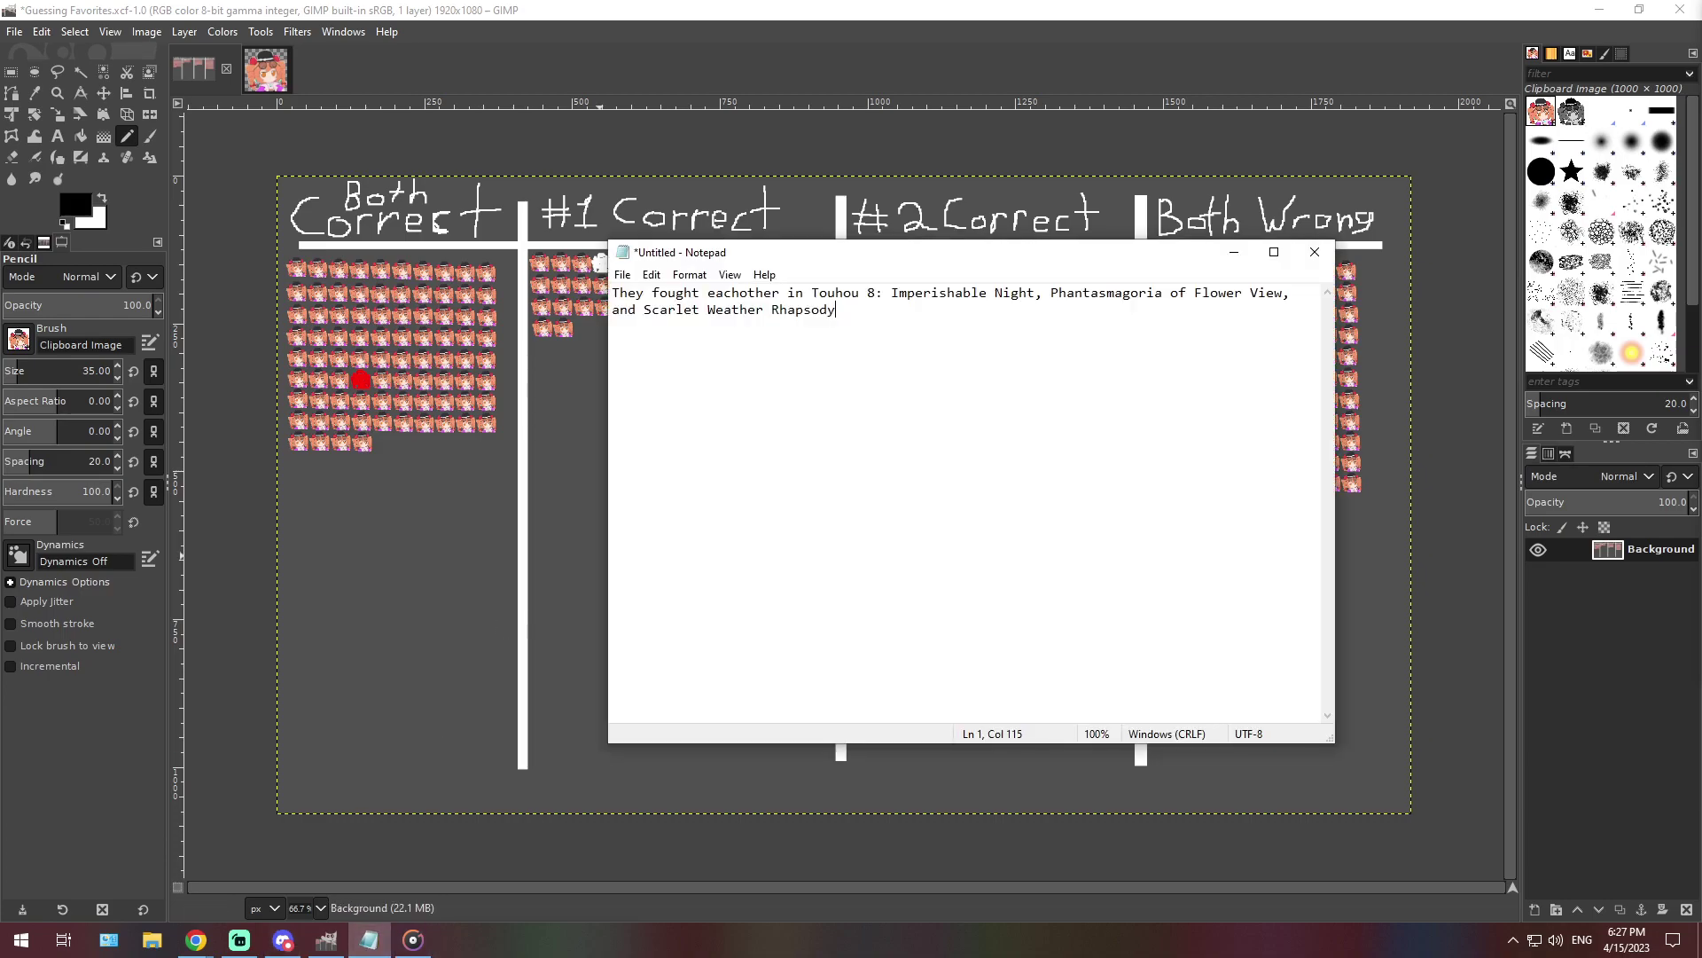
key("ctrl+shift+Left")
key("ctrl+a")
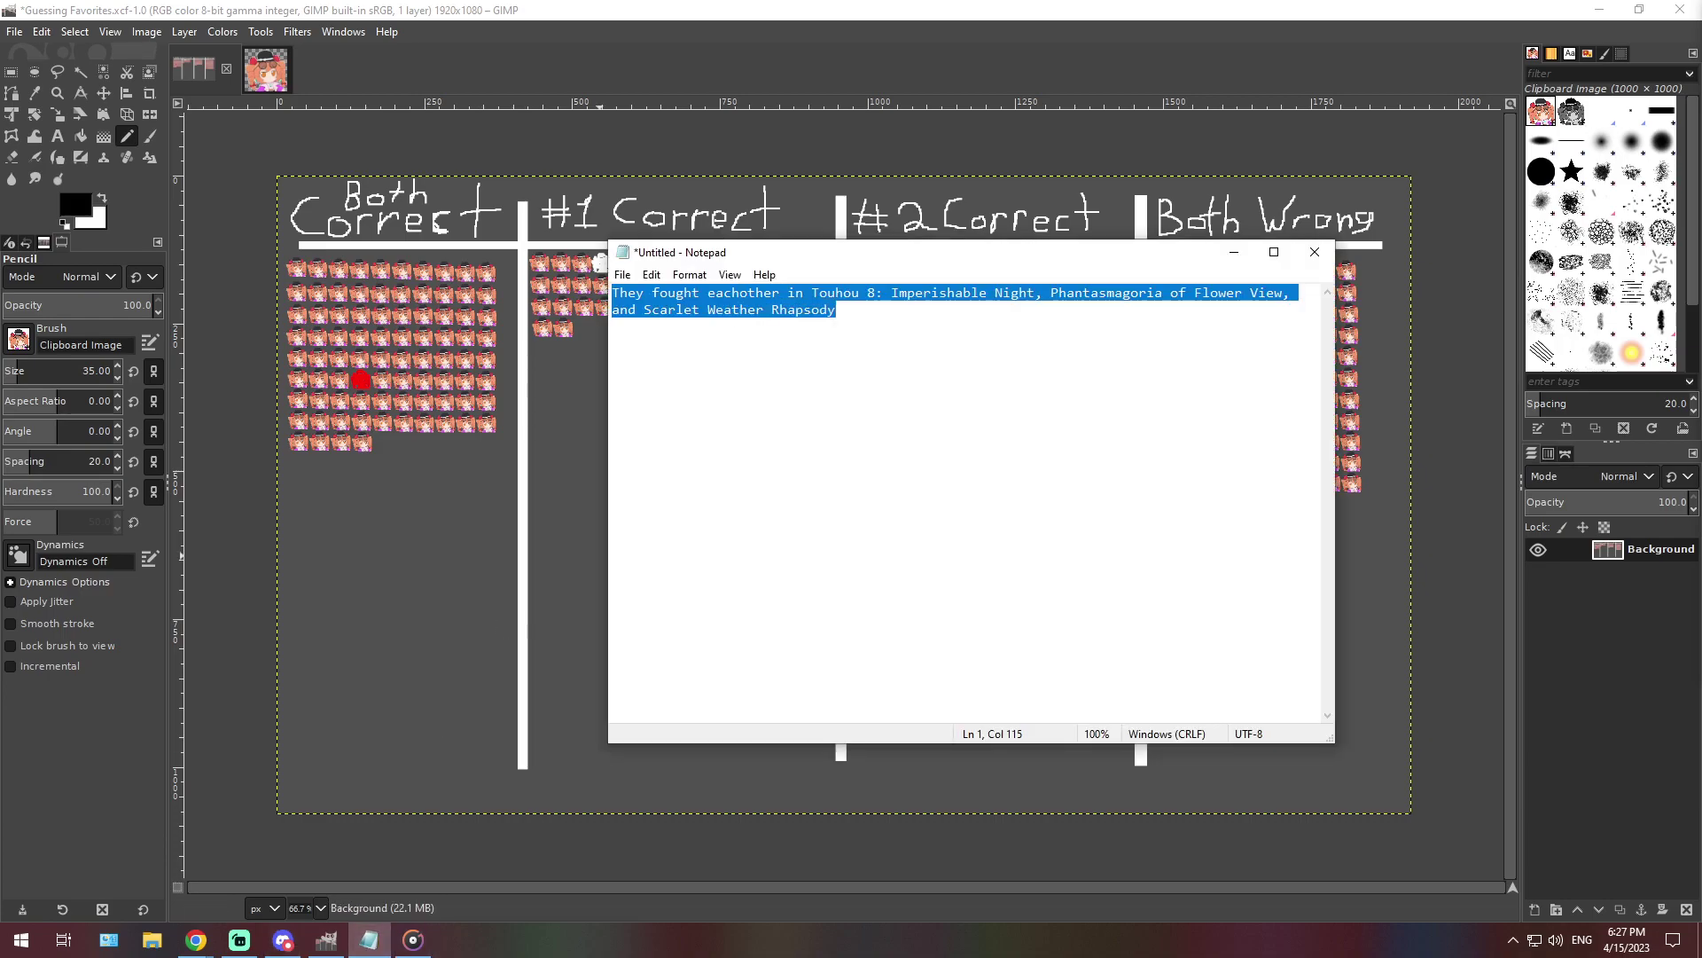
type("My favorite character was doing her shrine maiden duties when suddenly, a young looking girl filled with unconsciousness came forward to the shrine and approached the shrine maiden to ask for divine blessings")
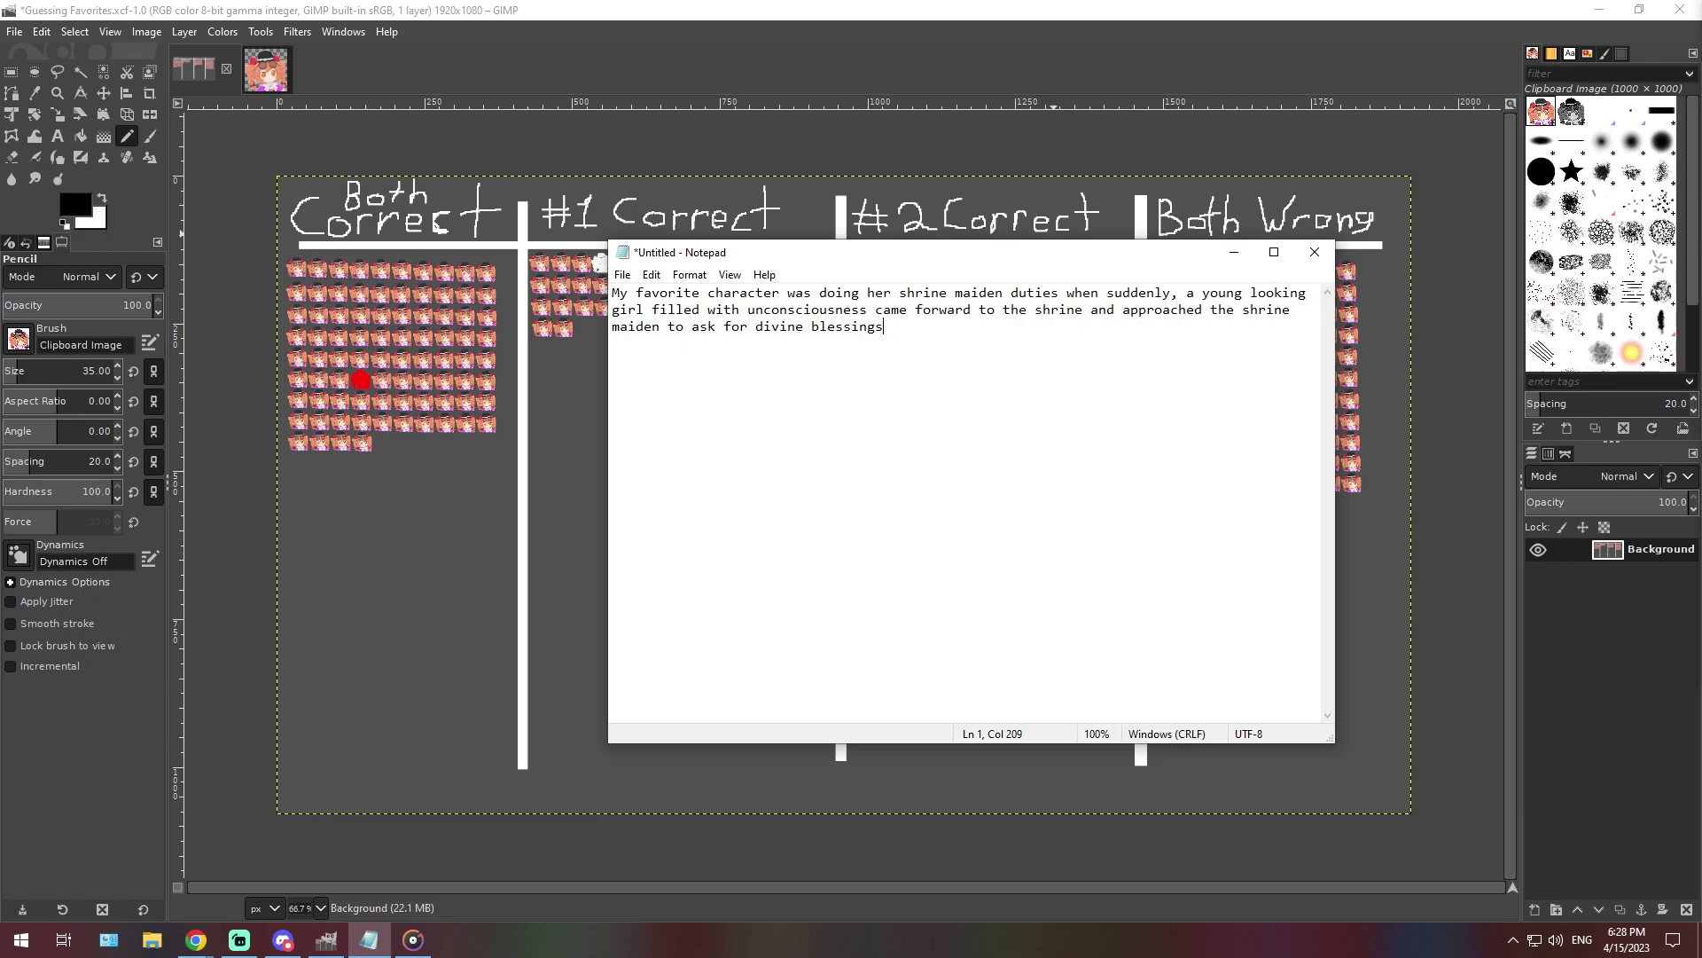
In GIMP, stamp the fifth portrait in the last row of the Both Correct column and return to the whole-chart view
left_click(320, 907)
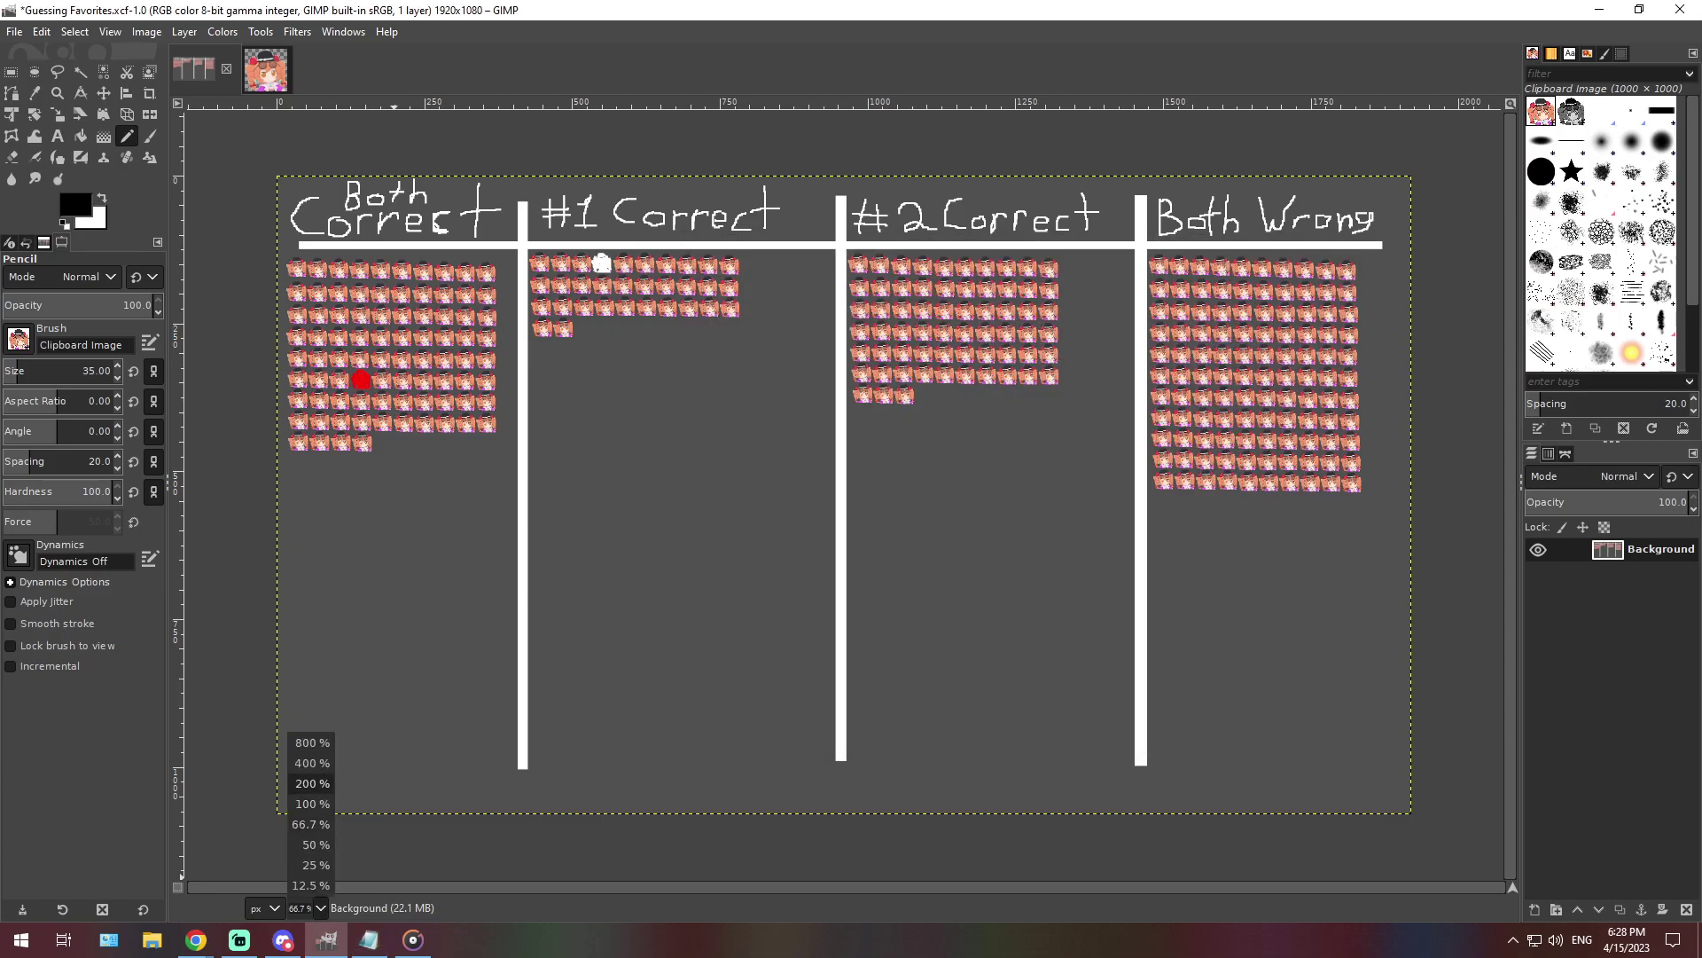
left_click(310, 763)
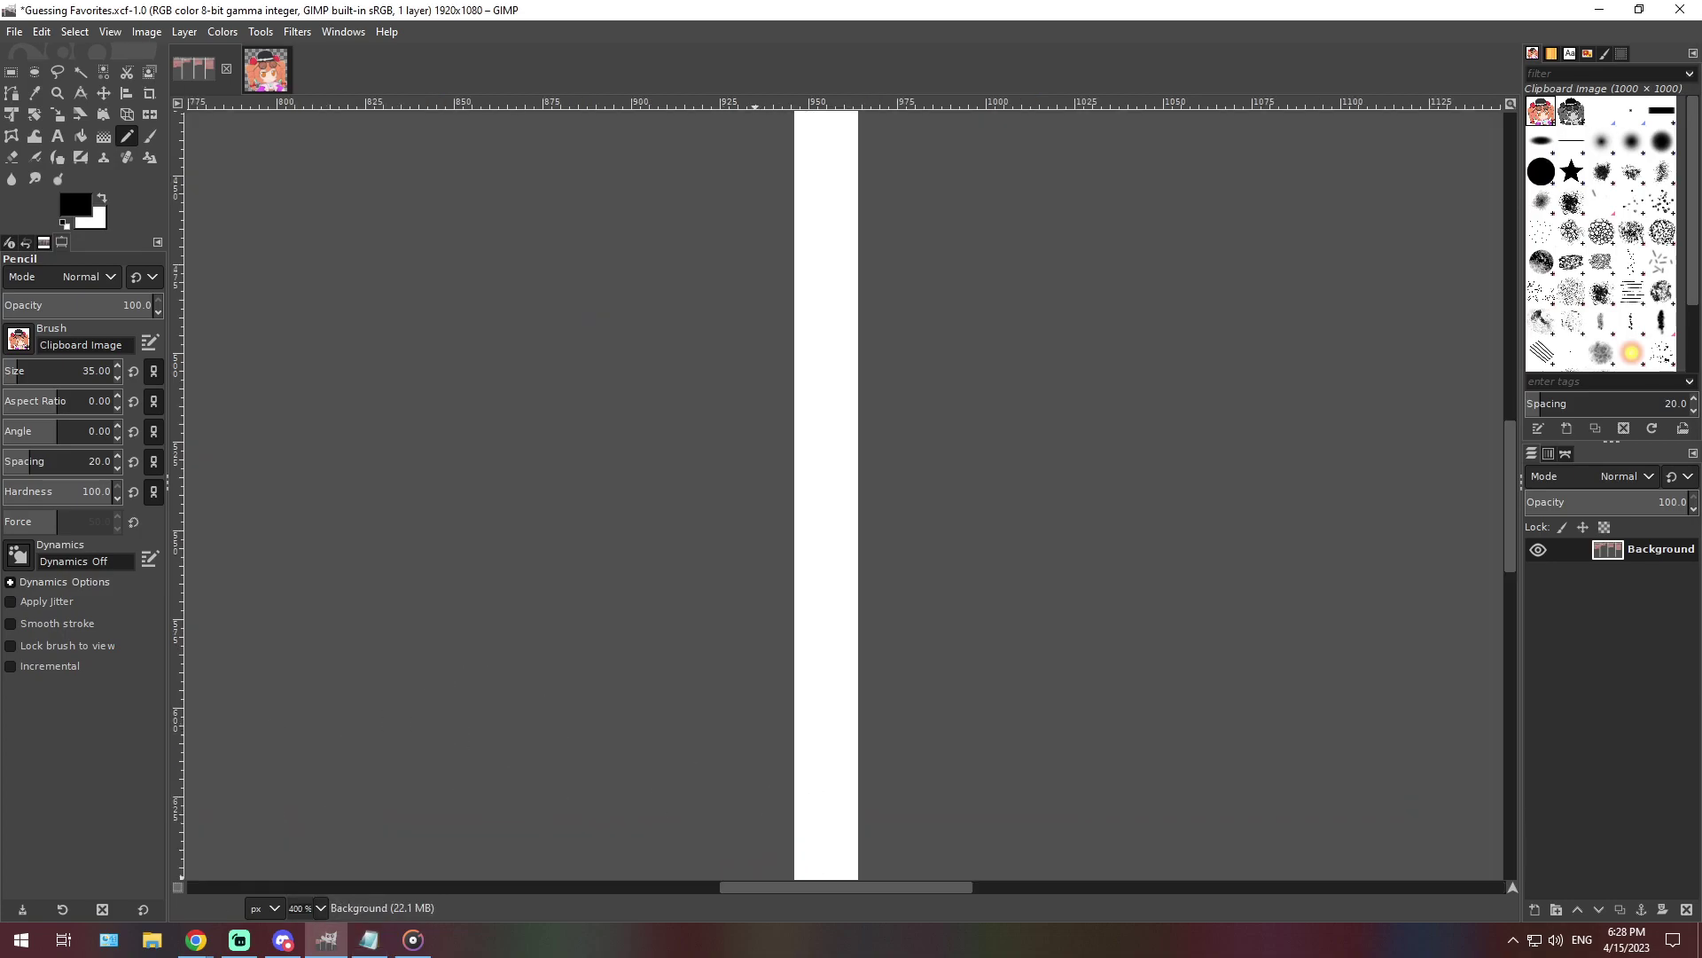
scroll(842, 487, "left", 10)
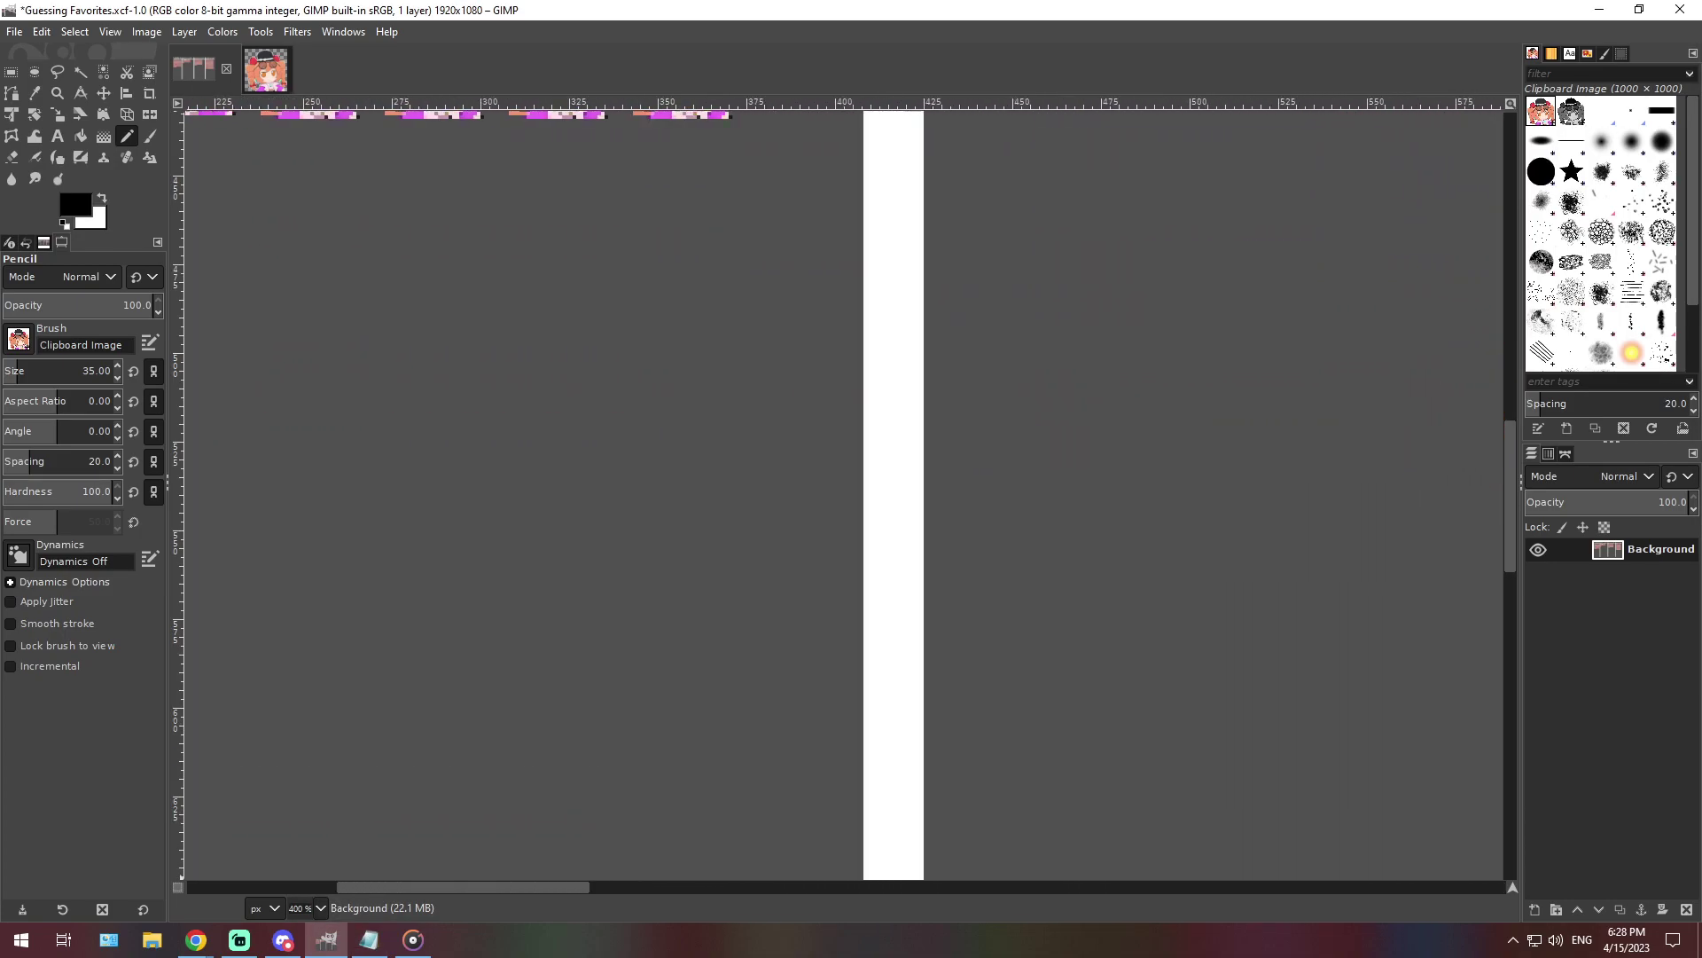
scroll(568, 780, "left", 4)
scroll(567, 781, "up", 3)
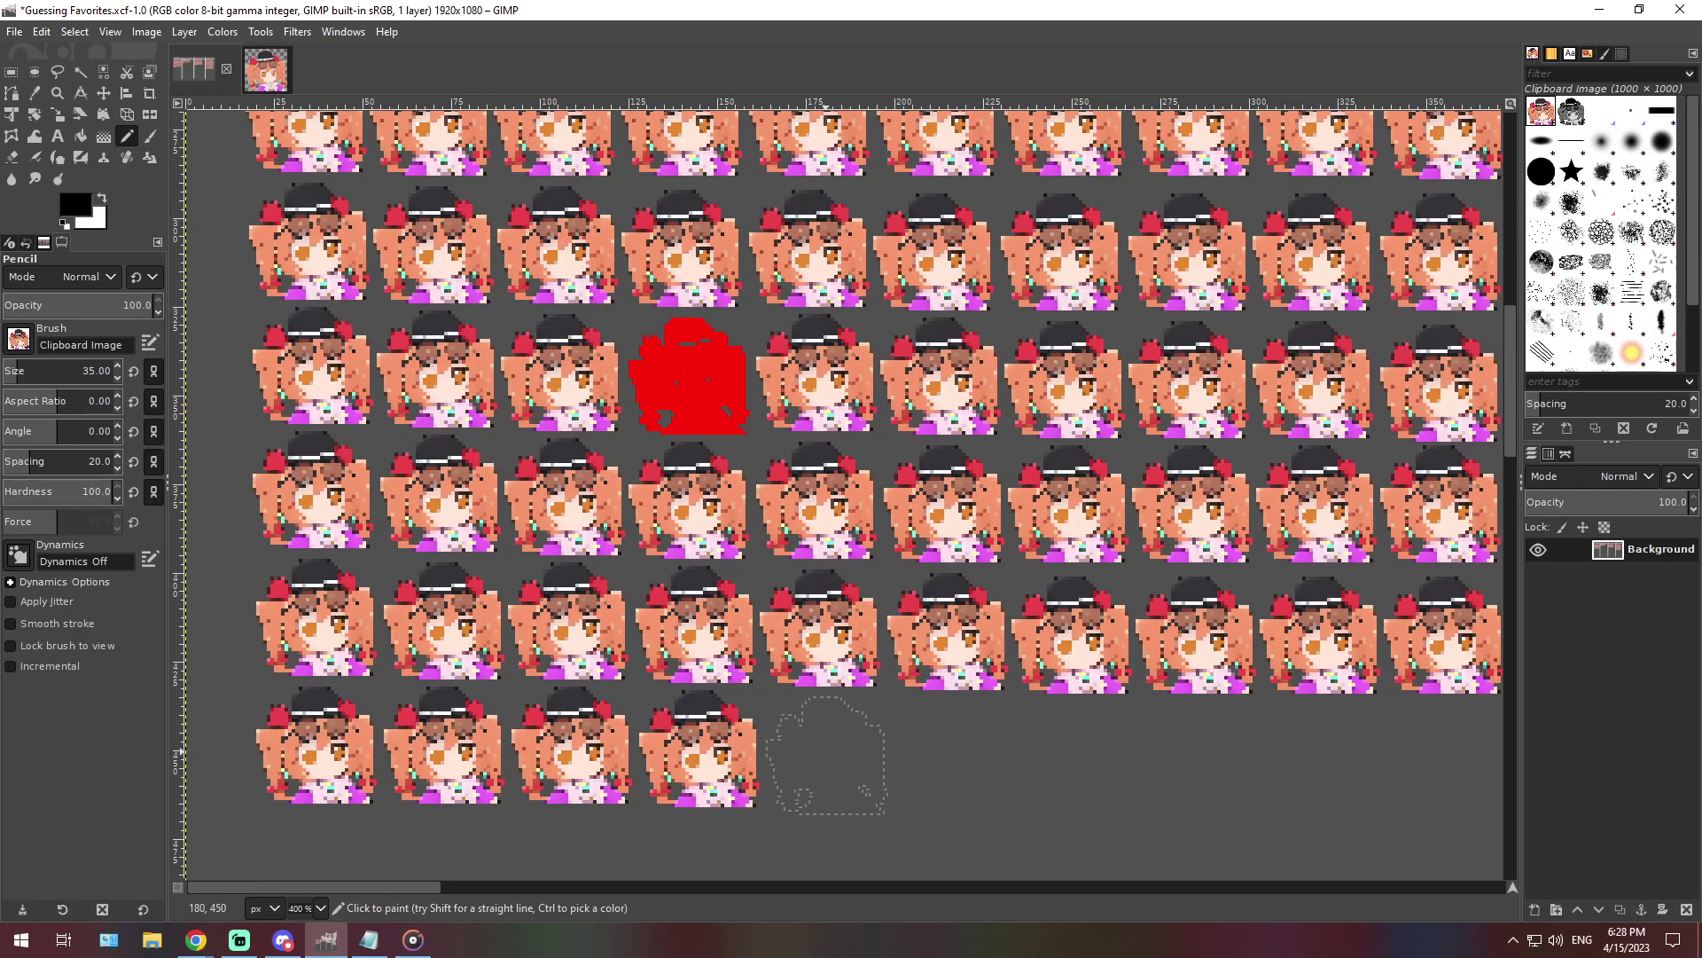
left_click(825, 755)
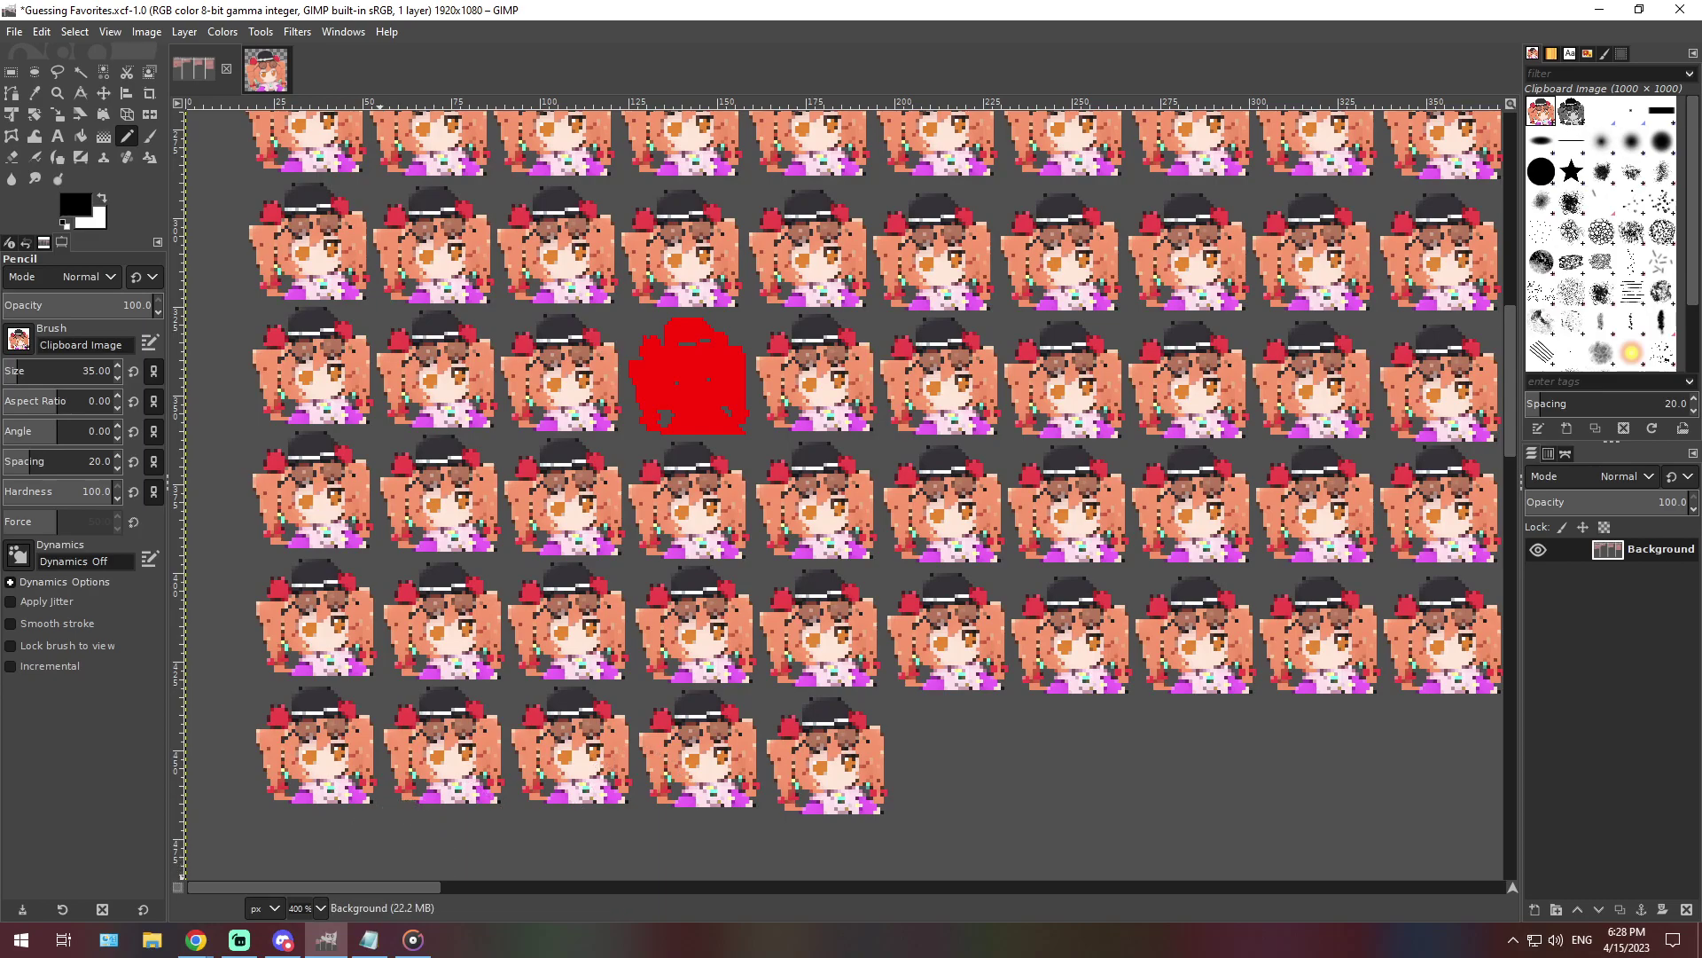
left_click(320, 908)
left_click(311, 824)
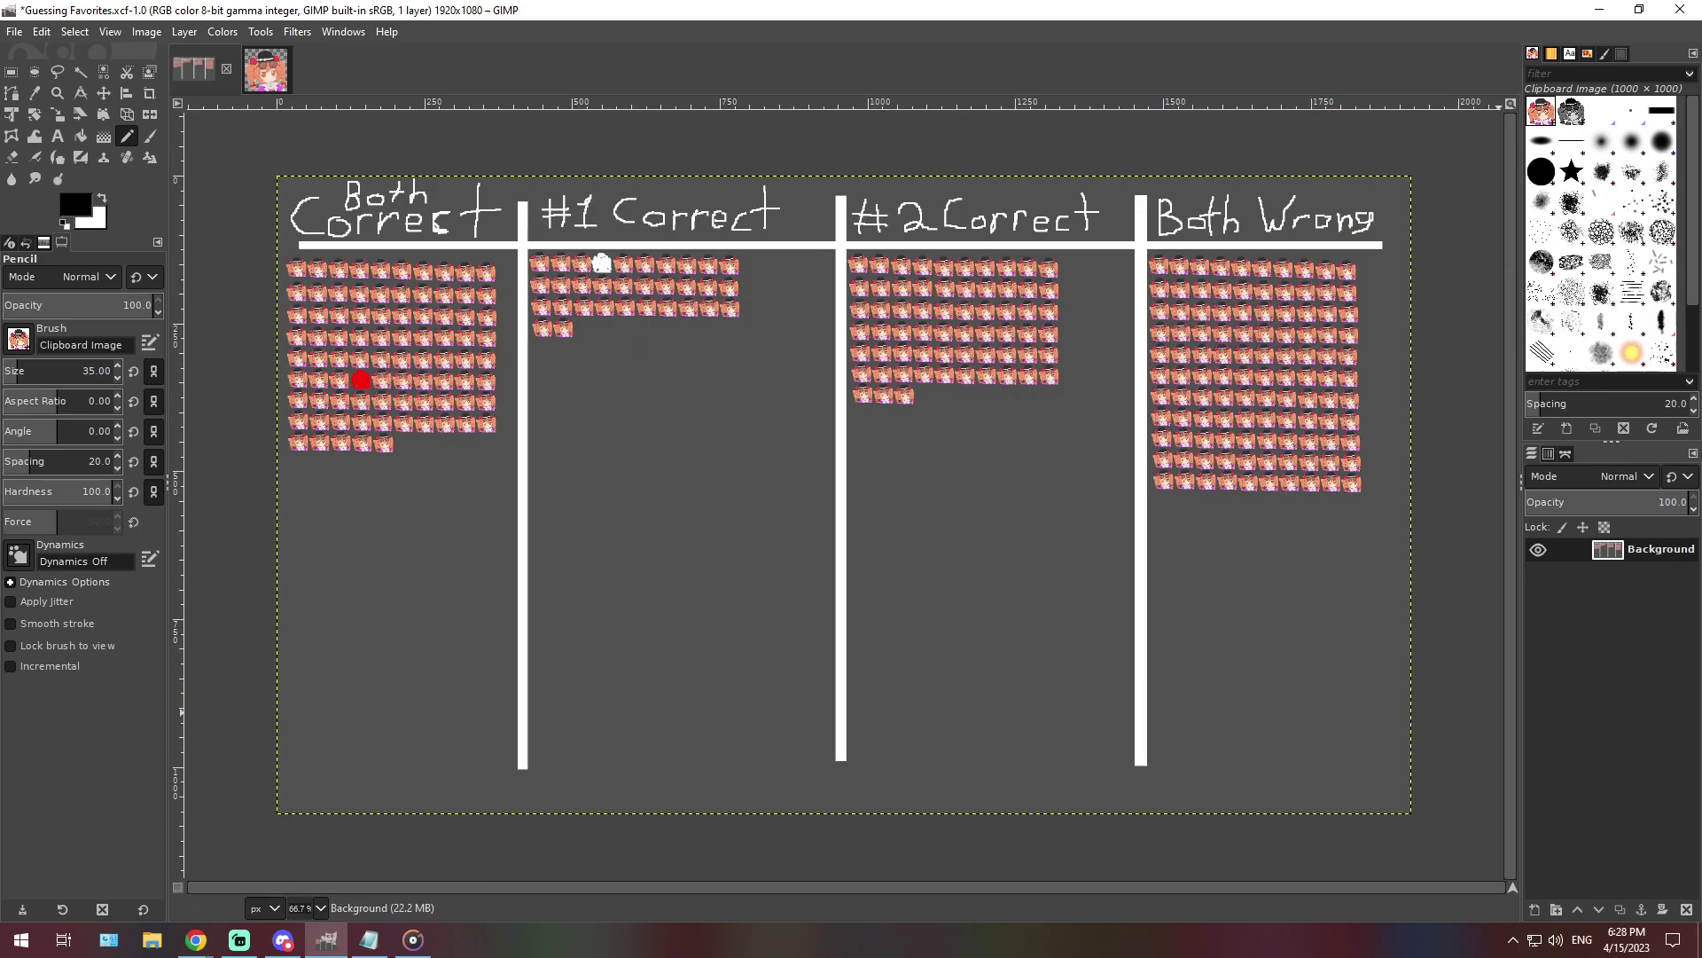
Replace the Notepad text with the description beginning "My Favorite Character wouldn't care less" and ending "try to go to Eientei and leave her be"
left_click(282, 940)
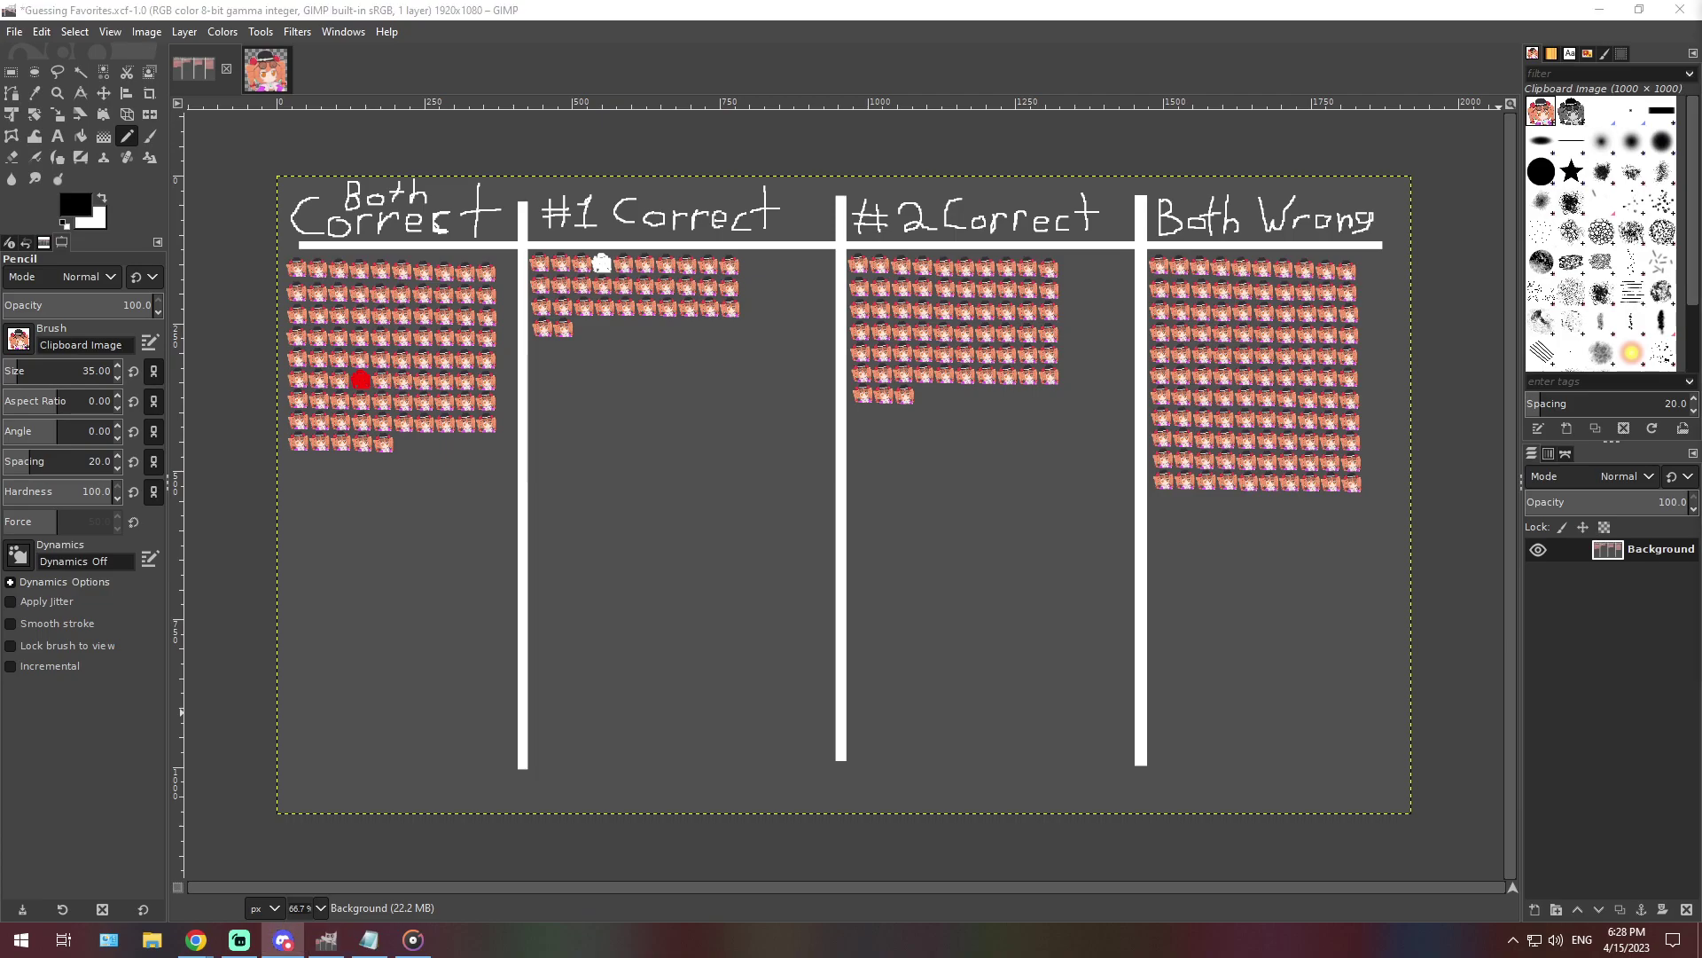
left_click(368, 940)
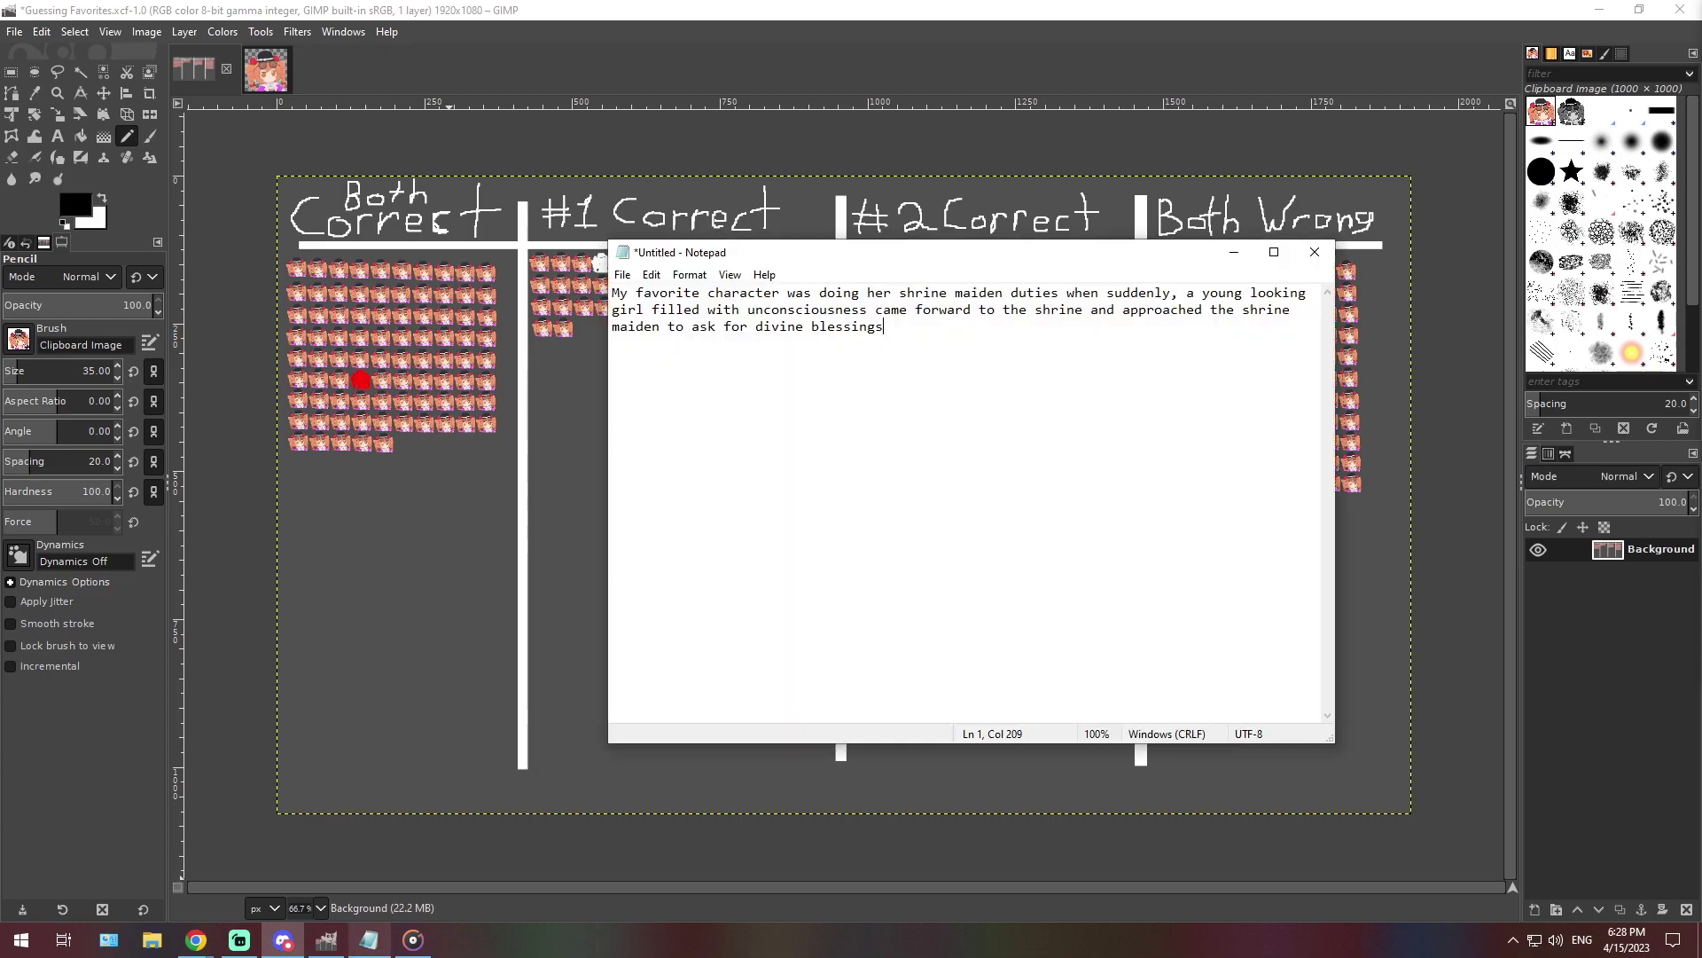
double_click(847, 326)
key("ctrl+a")
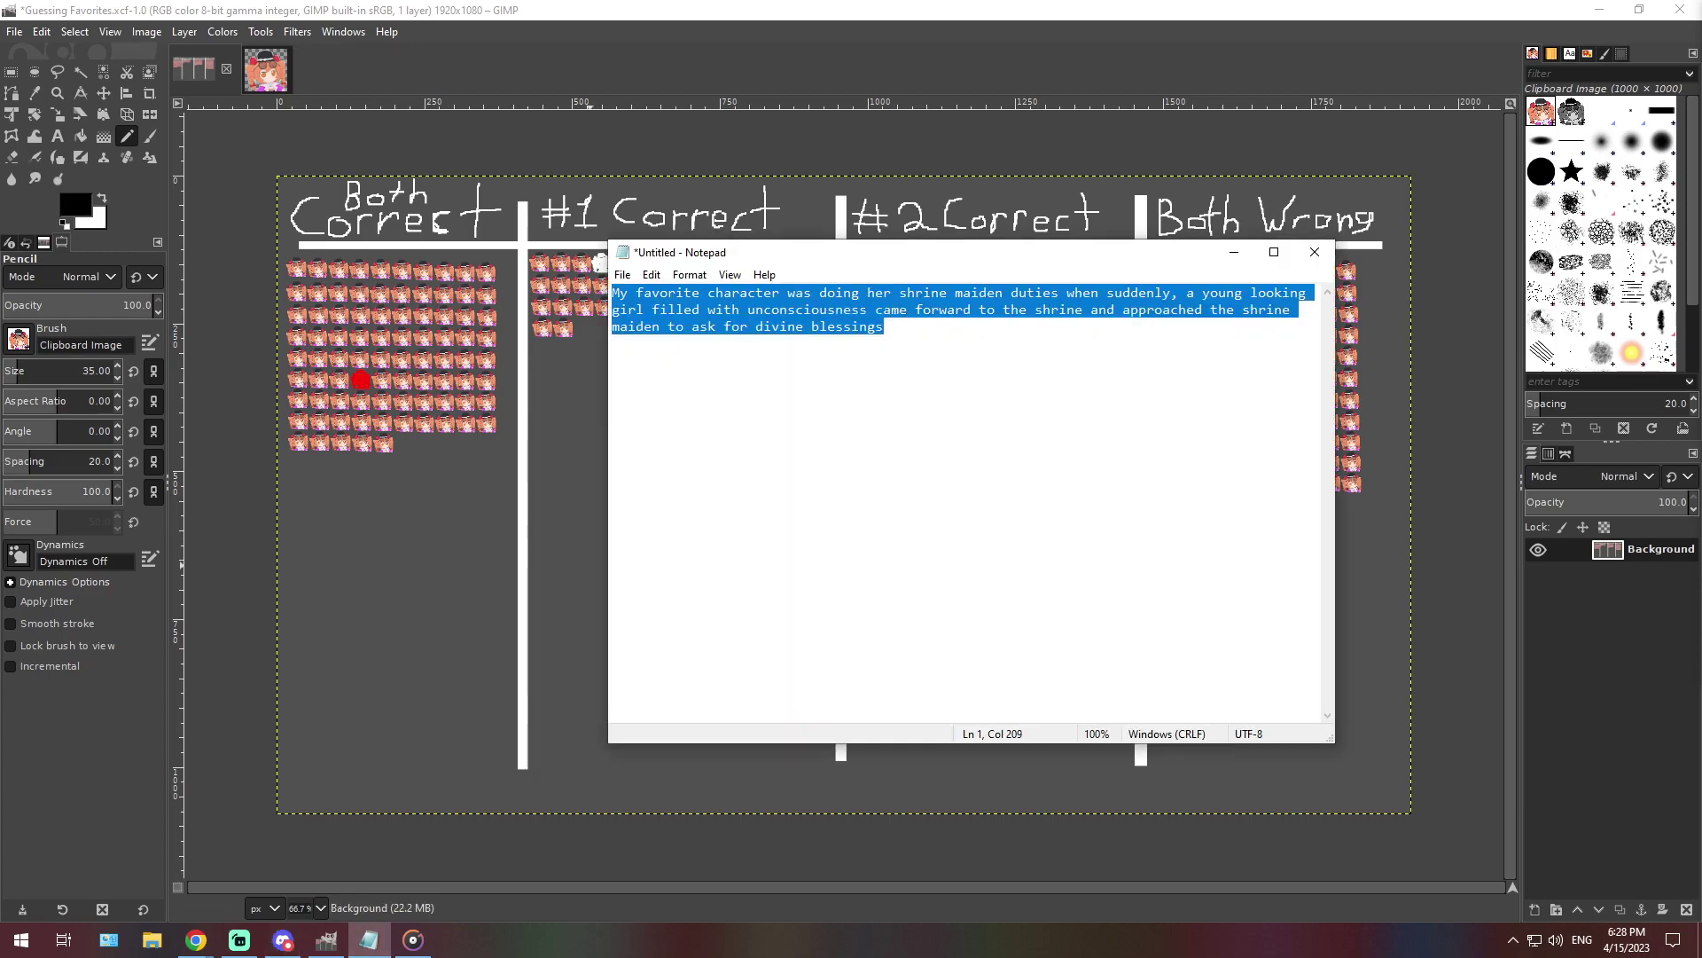
type("My Favorite Character wouldn't care less about where my 2nd favorite came from but is intrigued by my 2nd favorite's conflicted emotions. Meanwhile, my 2nd favorite is deciding if she should cut down the person in front of her because of what she is, ask her help to get back to her home, or try to go to Eientei and leave her be")
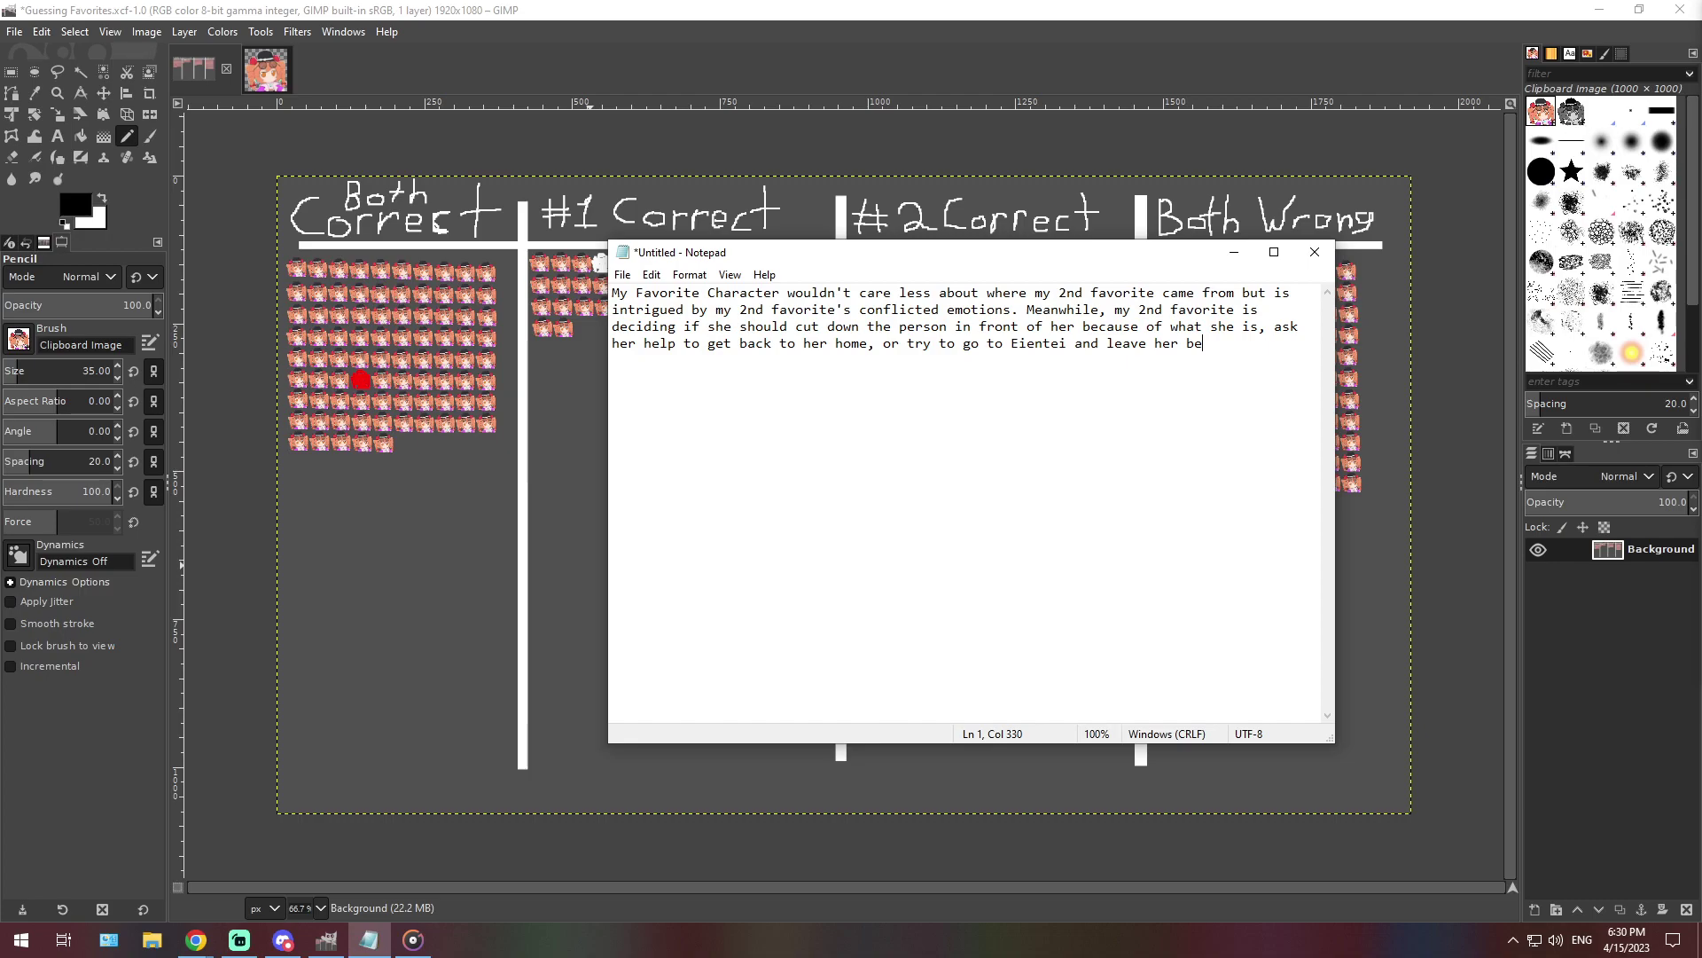
In GIMP, stamp the first portrait of a new row beneath the Both Wrong column and return to the whole-chart view
left_click(320, 907)
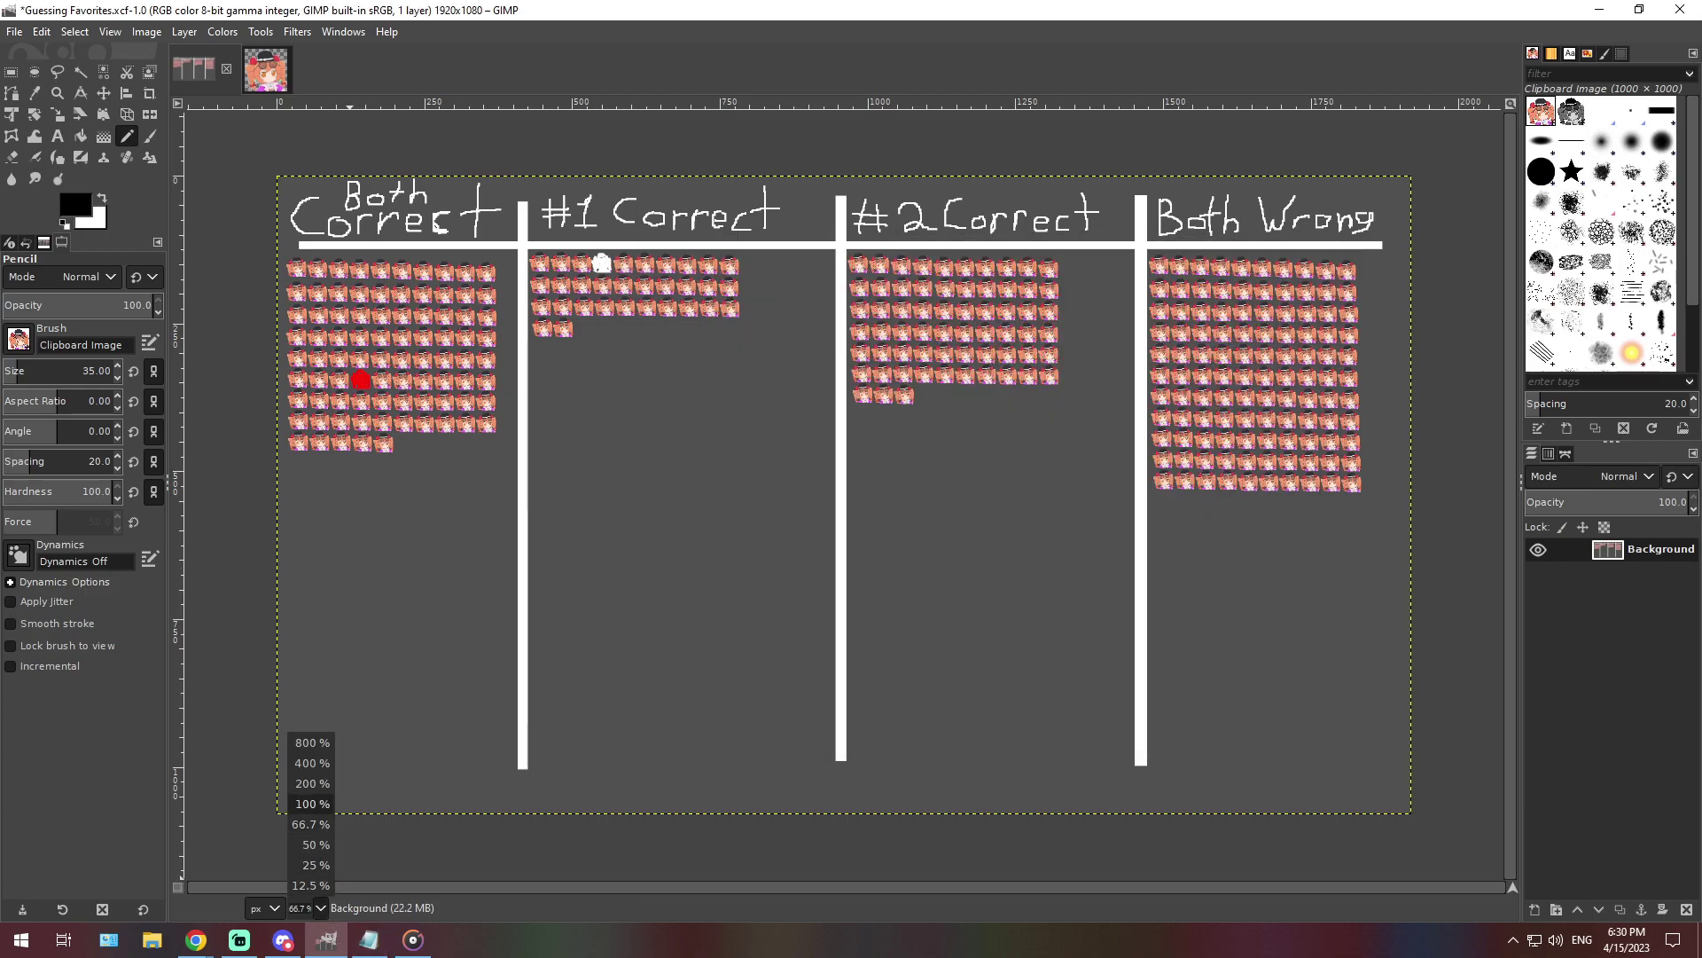
left_click(312, 763)
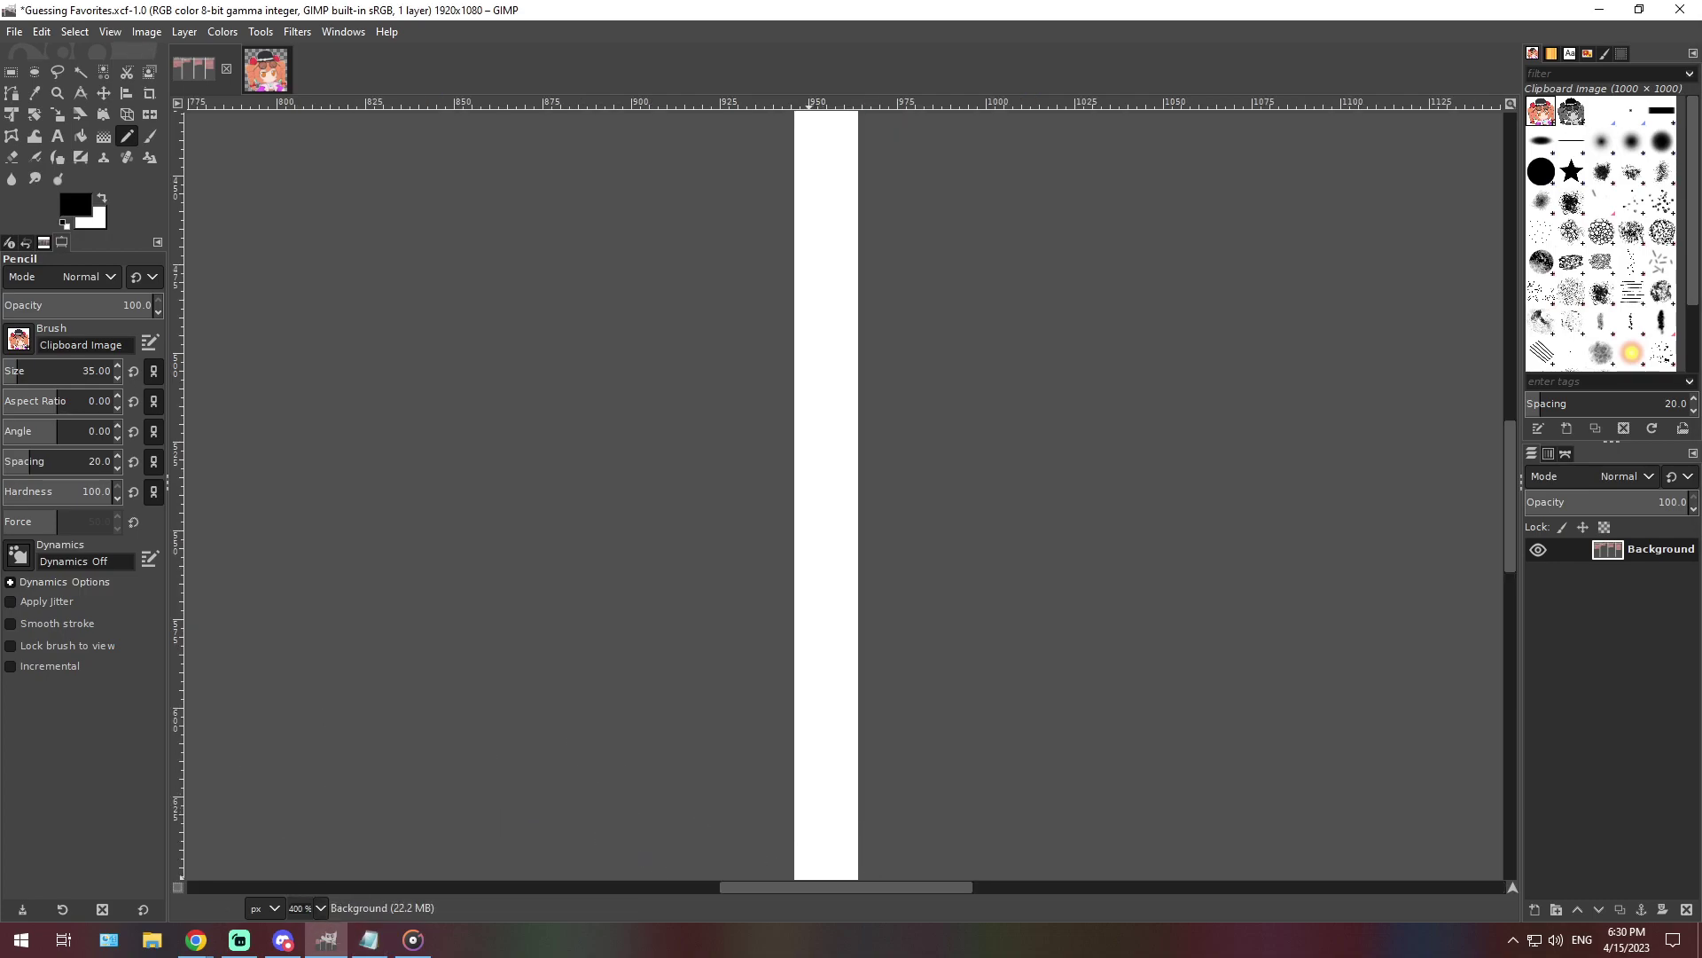
scroll(847, 492, "right", 10)
scroll(846, 492, "up", 5)
scroll(1153, 525, "right", 3)
scroll(1152, 525, "left", 10)
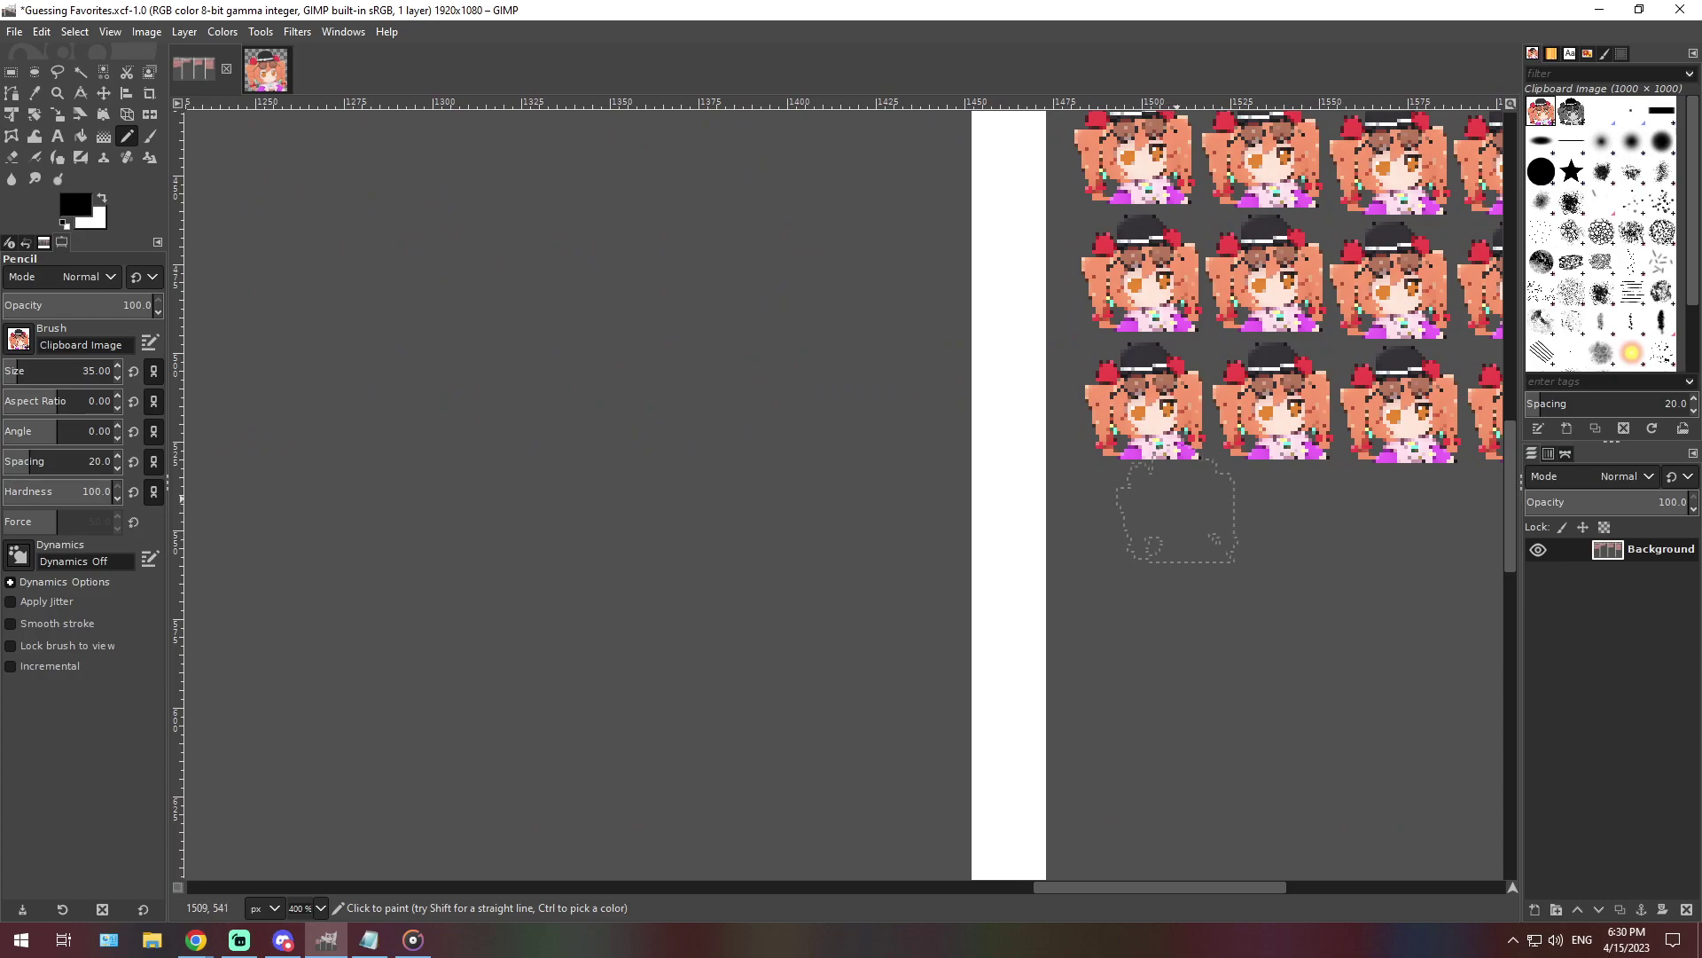
left_click(1153, 525)
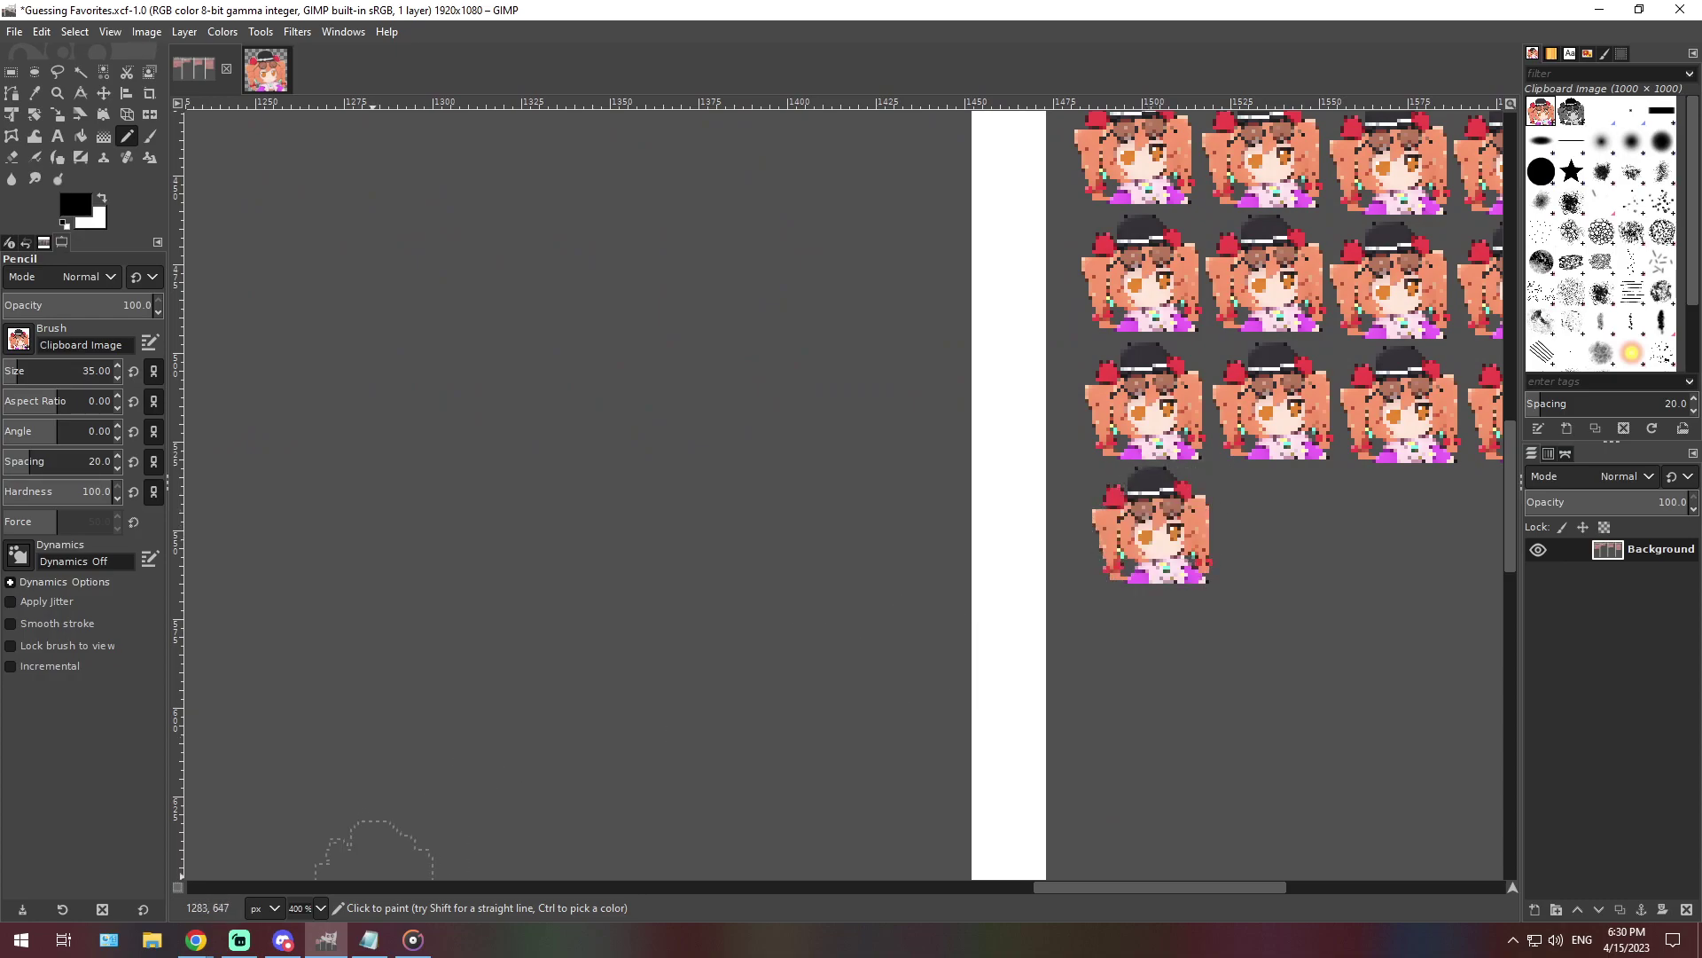
left_click(321, 907)
left_click(312, 823)
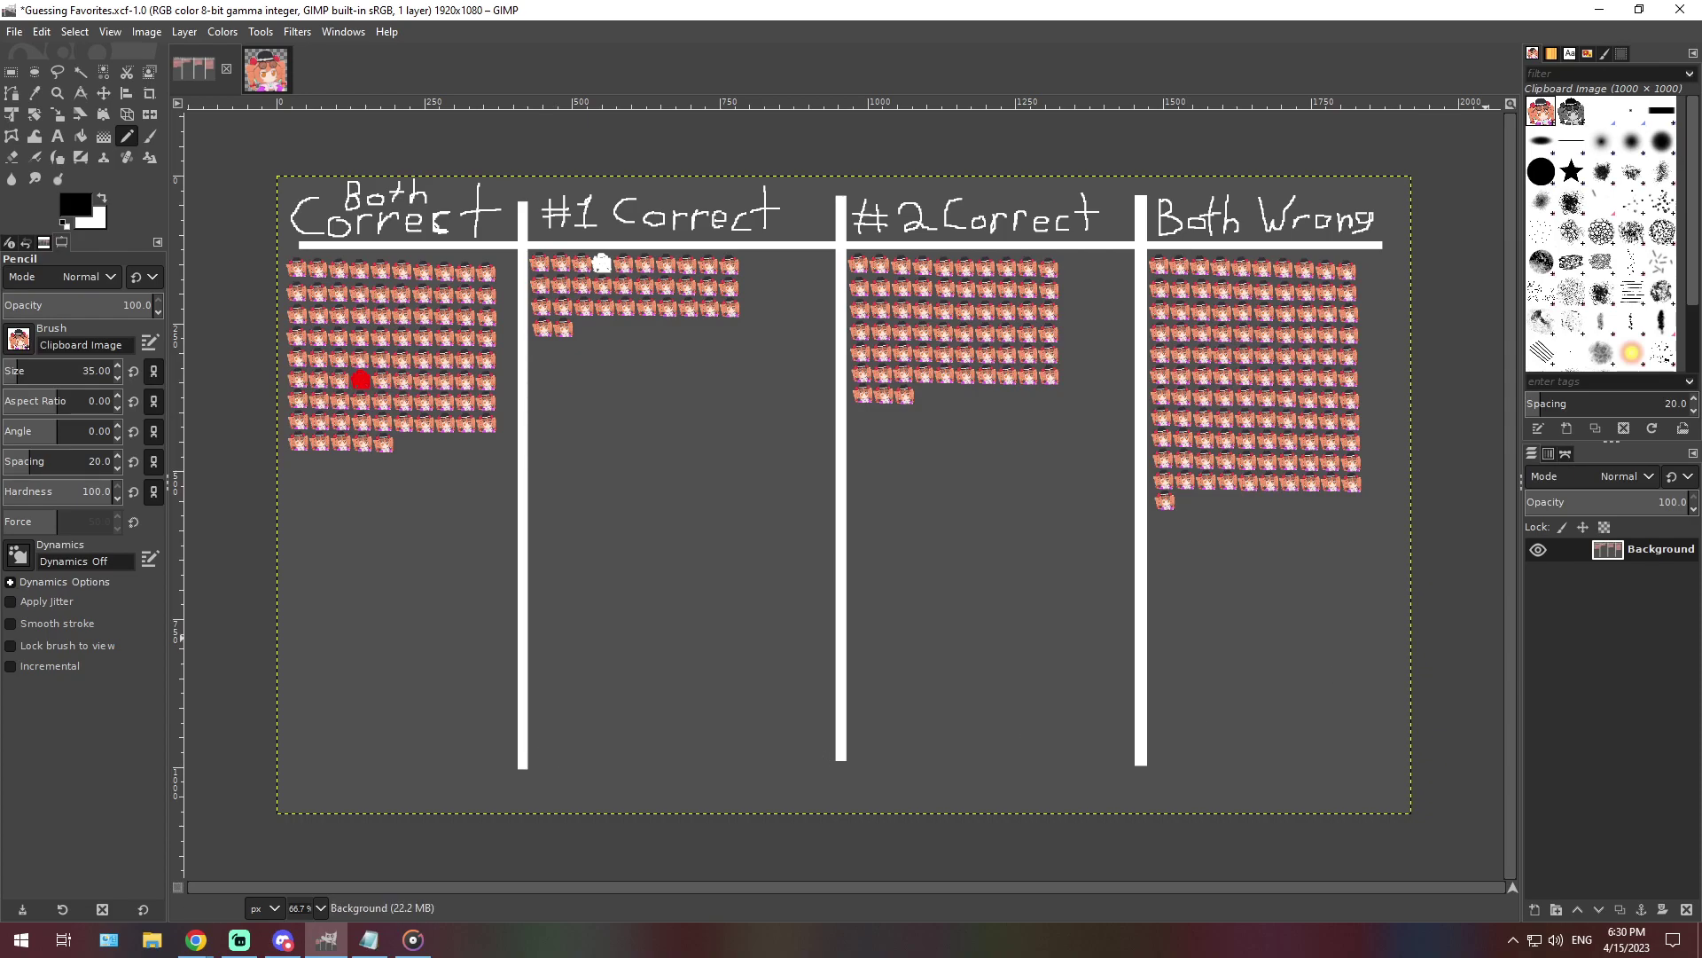
key("alt+Tab")
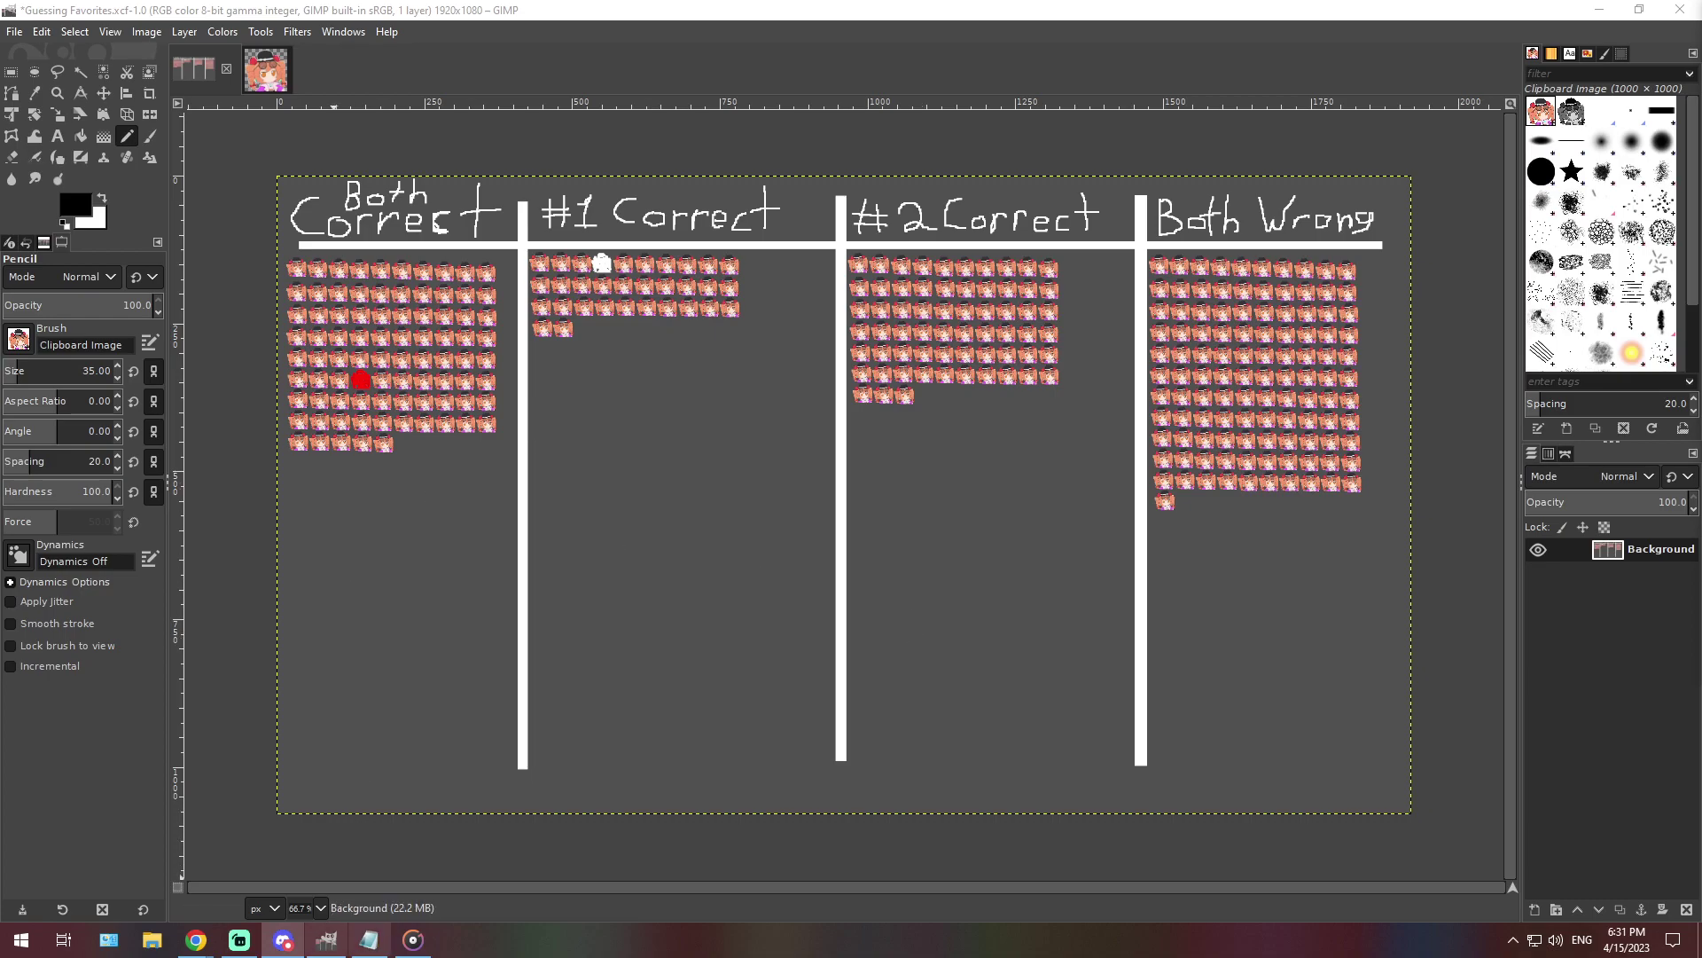
In Notepad, replace the note with the clue running from "My favorite character would probably consider my second favorite" to "my favorite doesn't hate her."
left_click(369, 940)
double_click(846, 343)
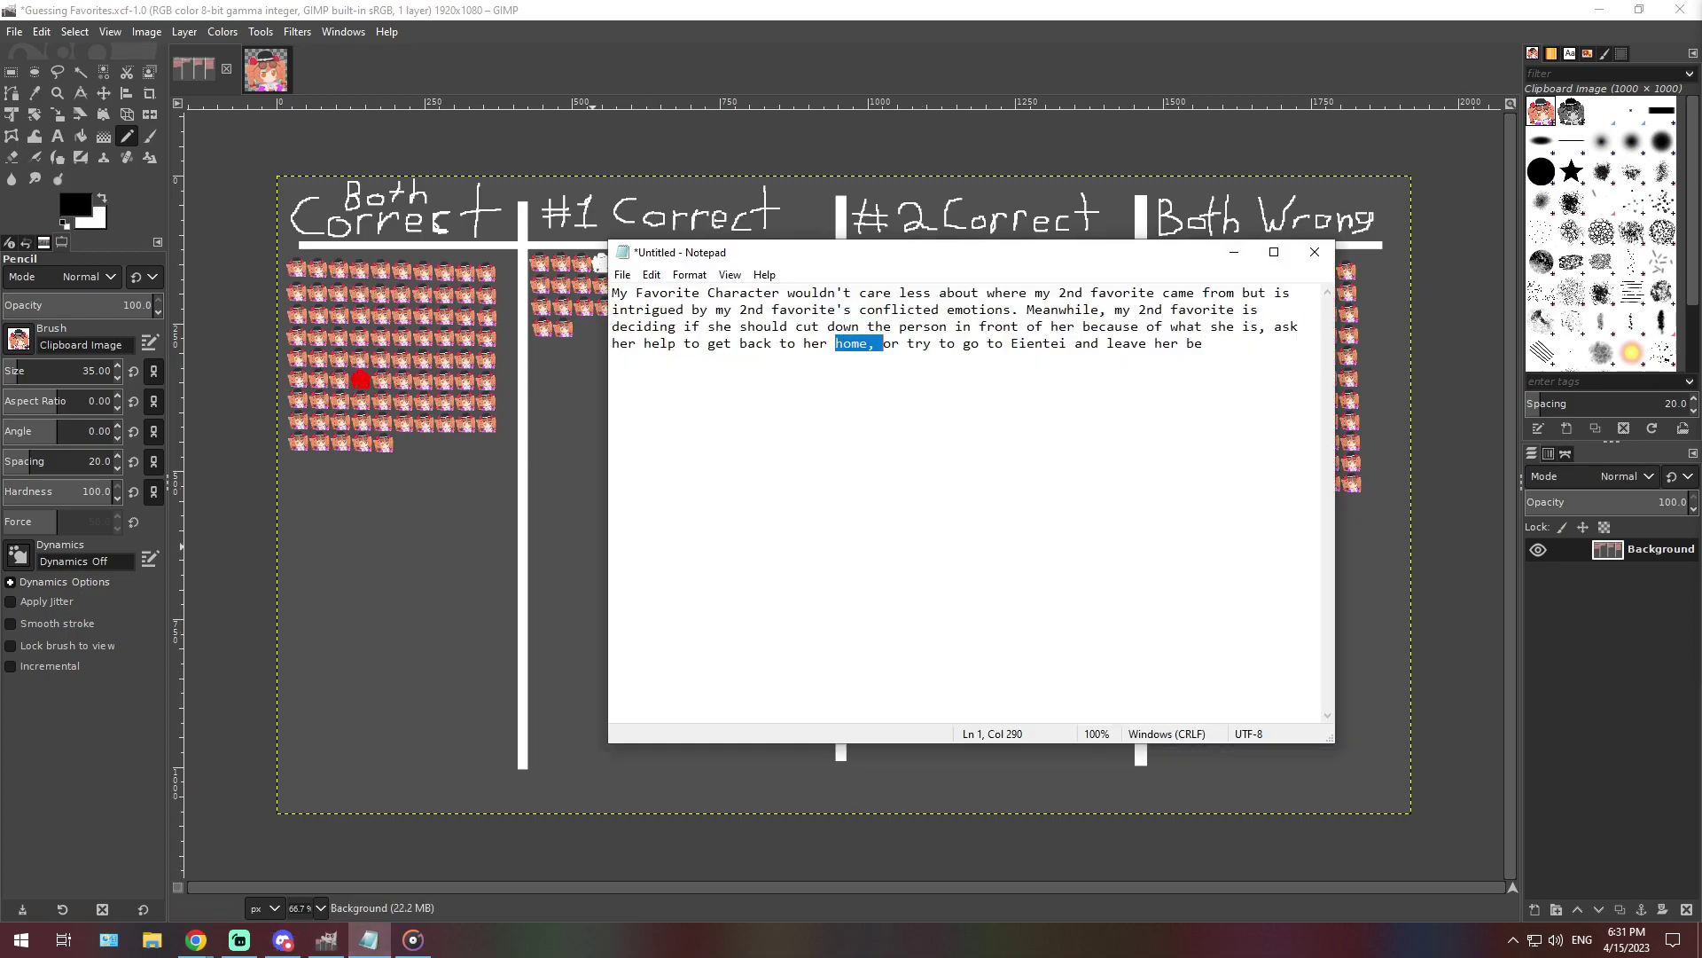
key("ctrl+a")
type("My favorite character would probably consider my second favorite to be doing a \"good job\" despite my second favorite generally being hated by everyone. My second favorite would probably dislike that my favorite doesn't hate her.")
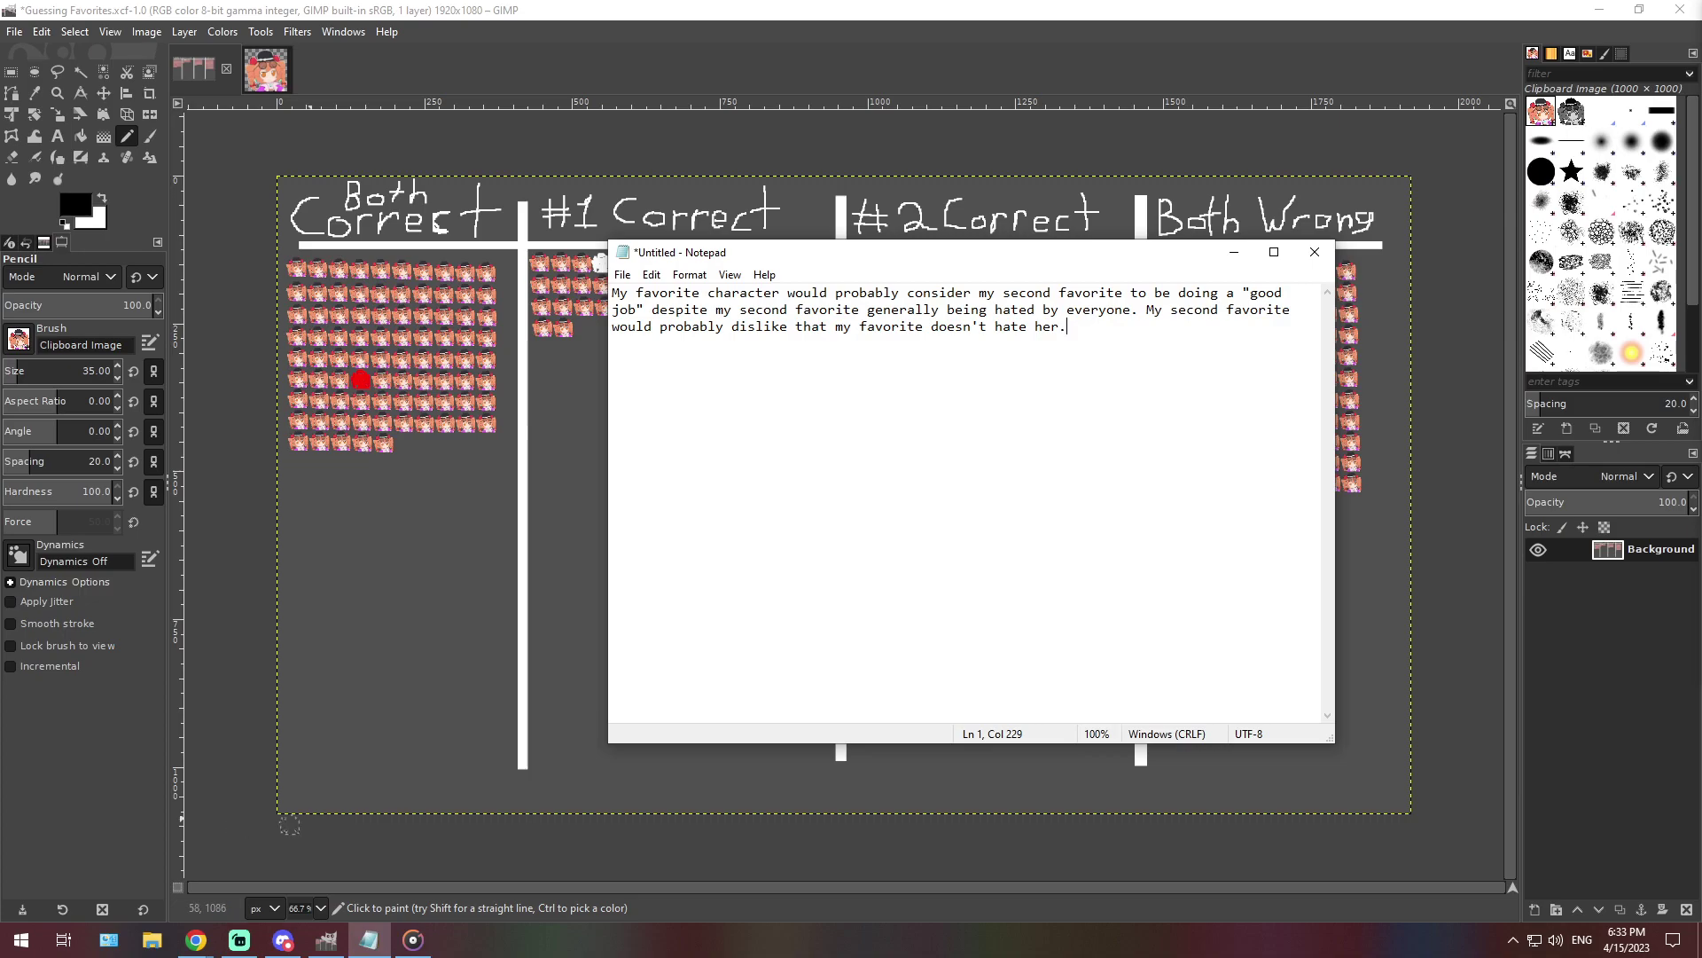
In GIMP, stamp one more portrait at the end of the last row in the #2 Correct column, at 400% zoom, and restore 66.7%
left_click(369, 940)
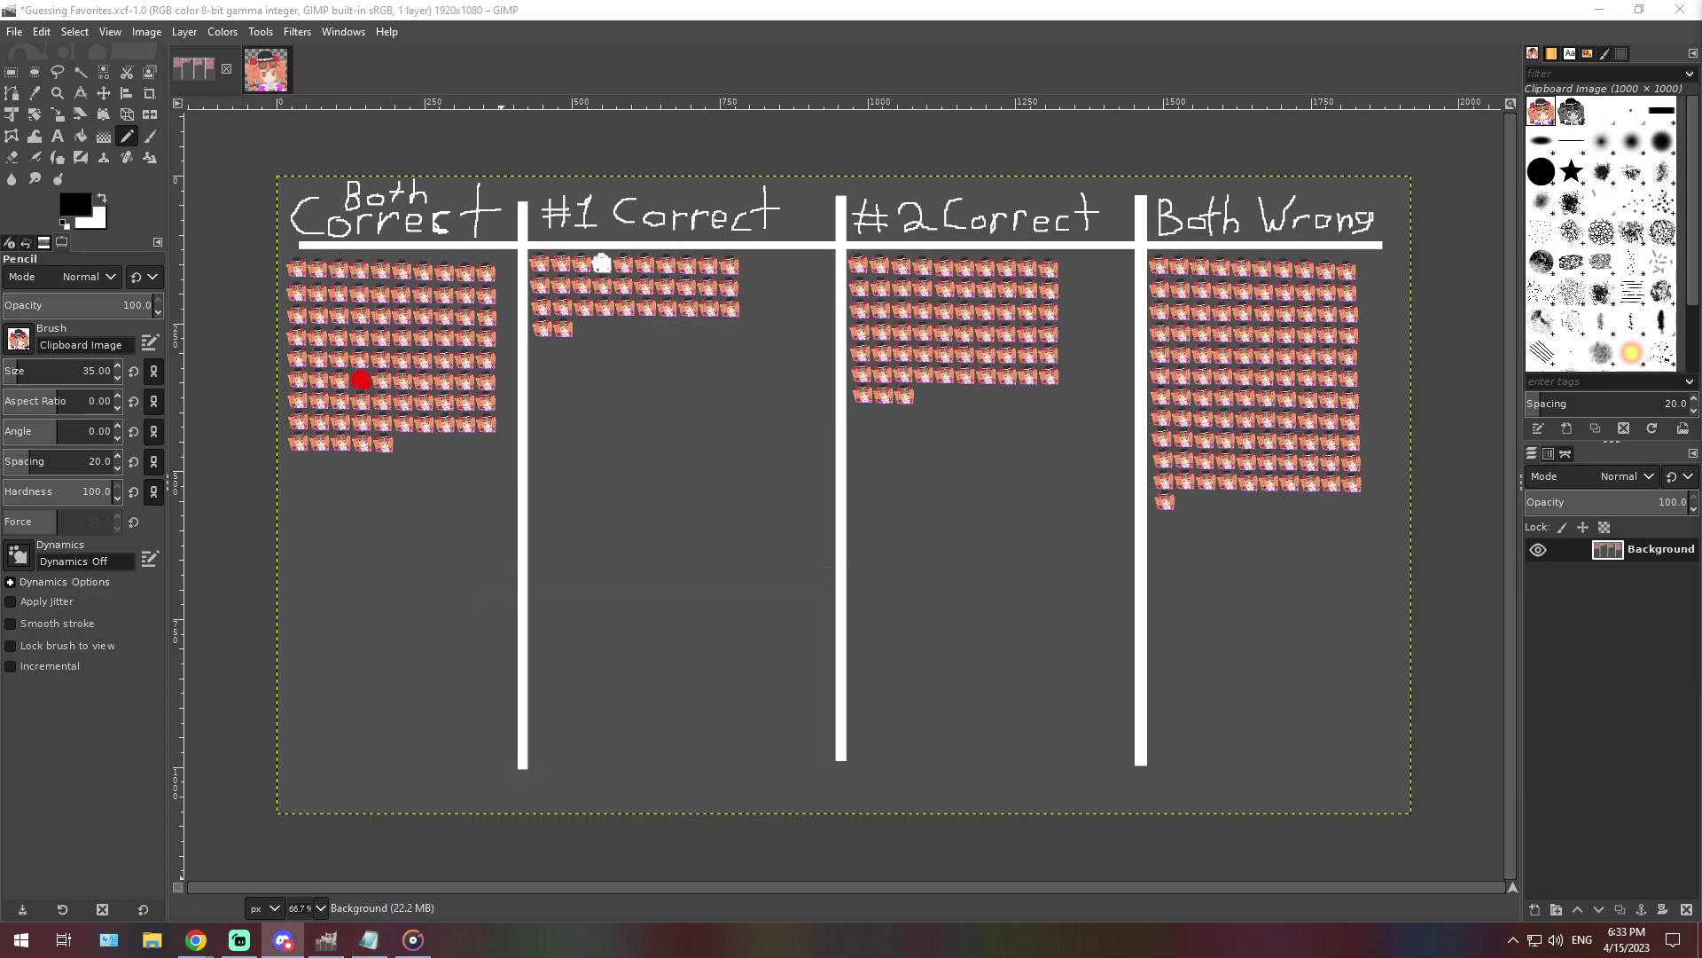
left_click(320, 907)
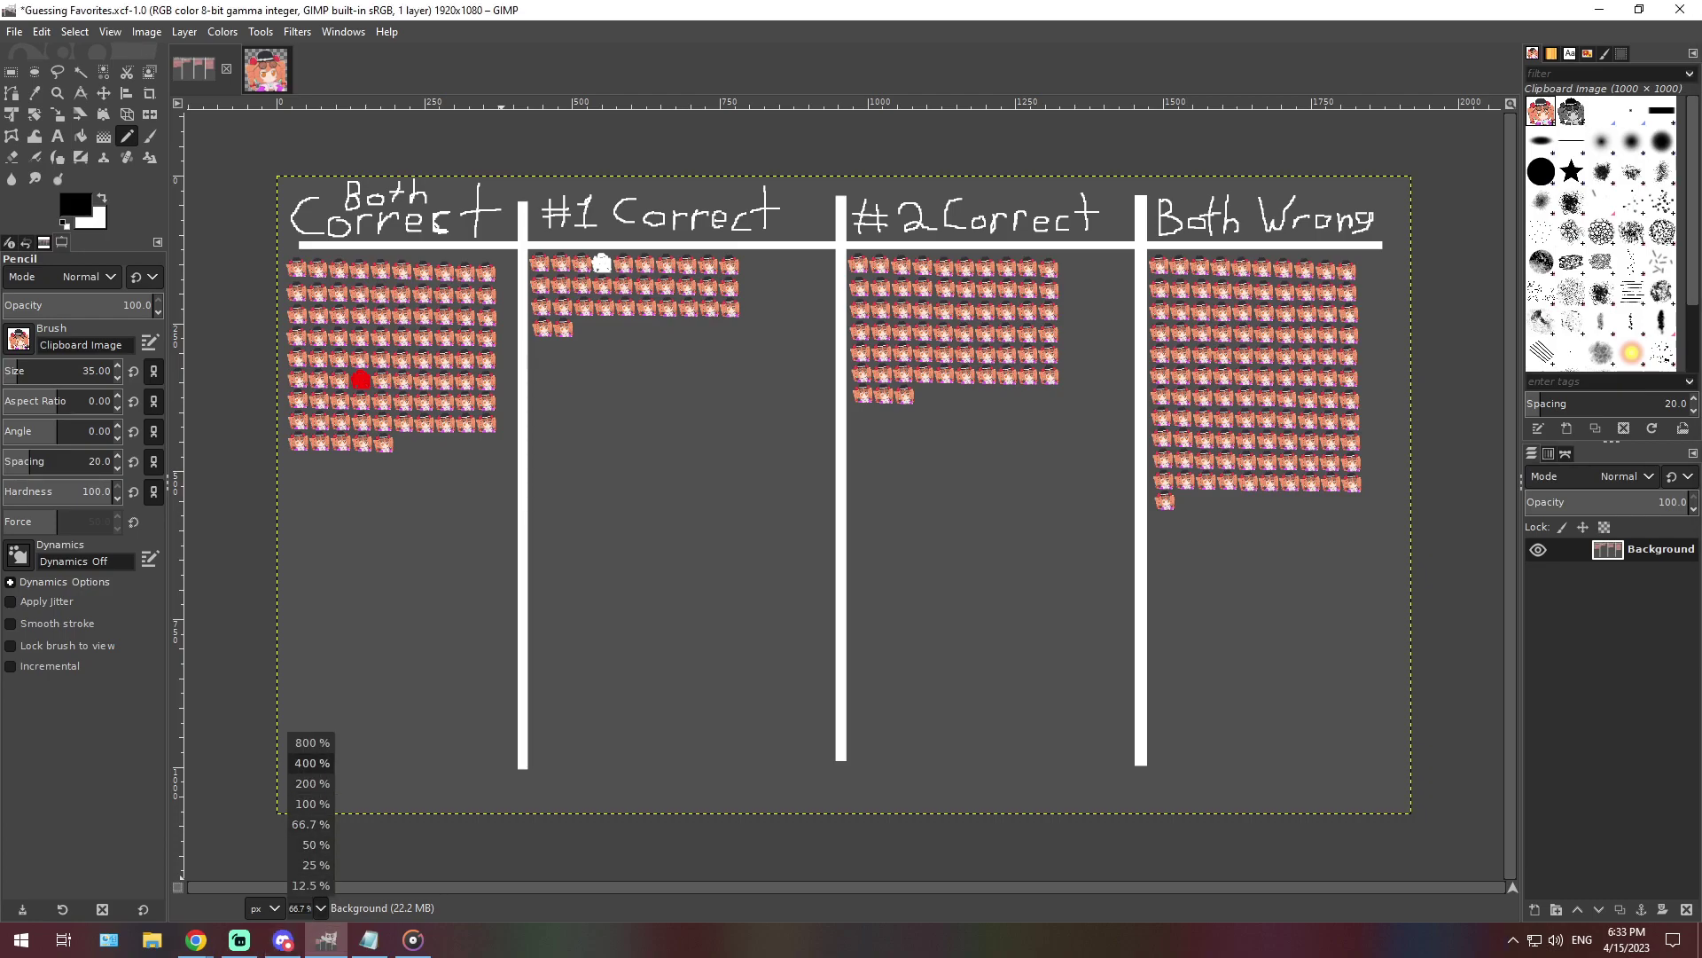
left_click(310, 762)
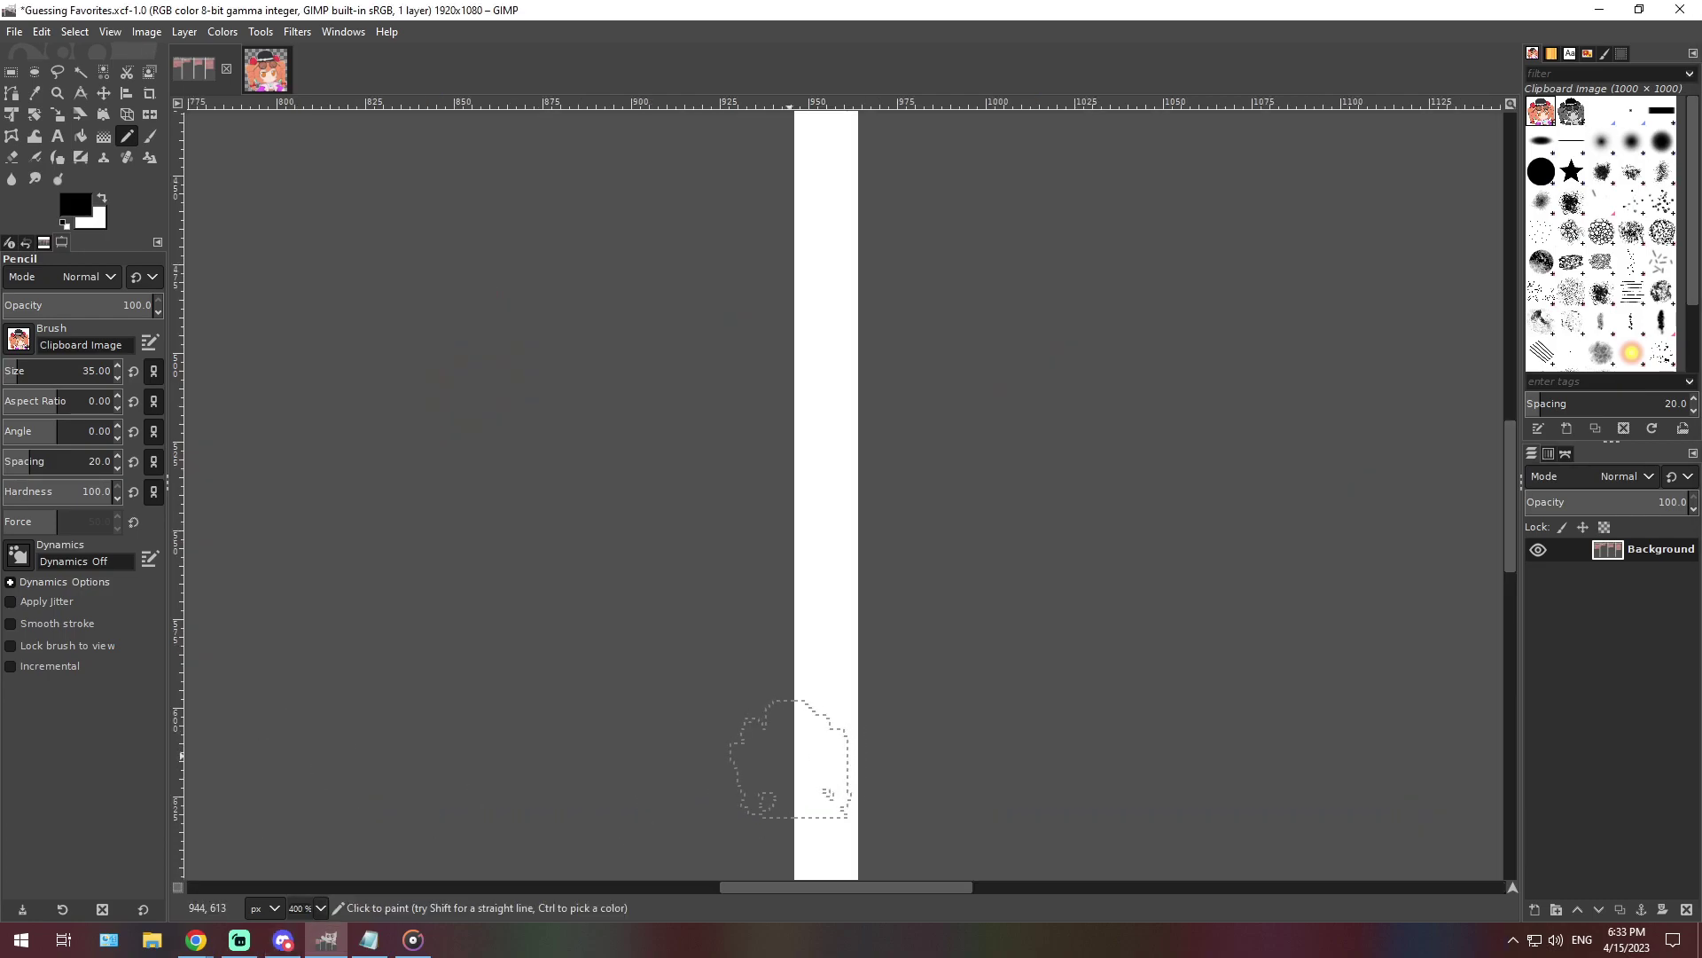
scroll(802, 768, "right", 8)
scroll(812, 776, "up", 4)
scroll(811, 776, "up", 10)
scroll(780, 744, "down", 5)
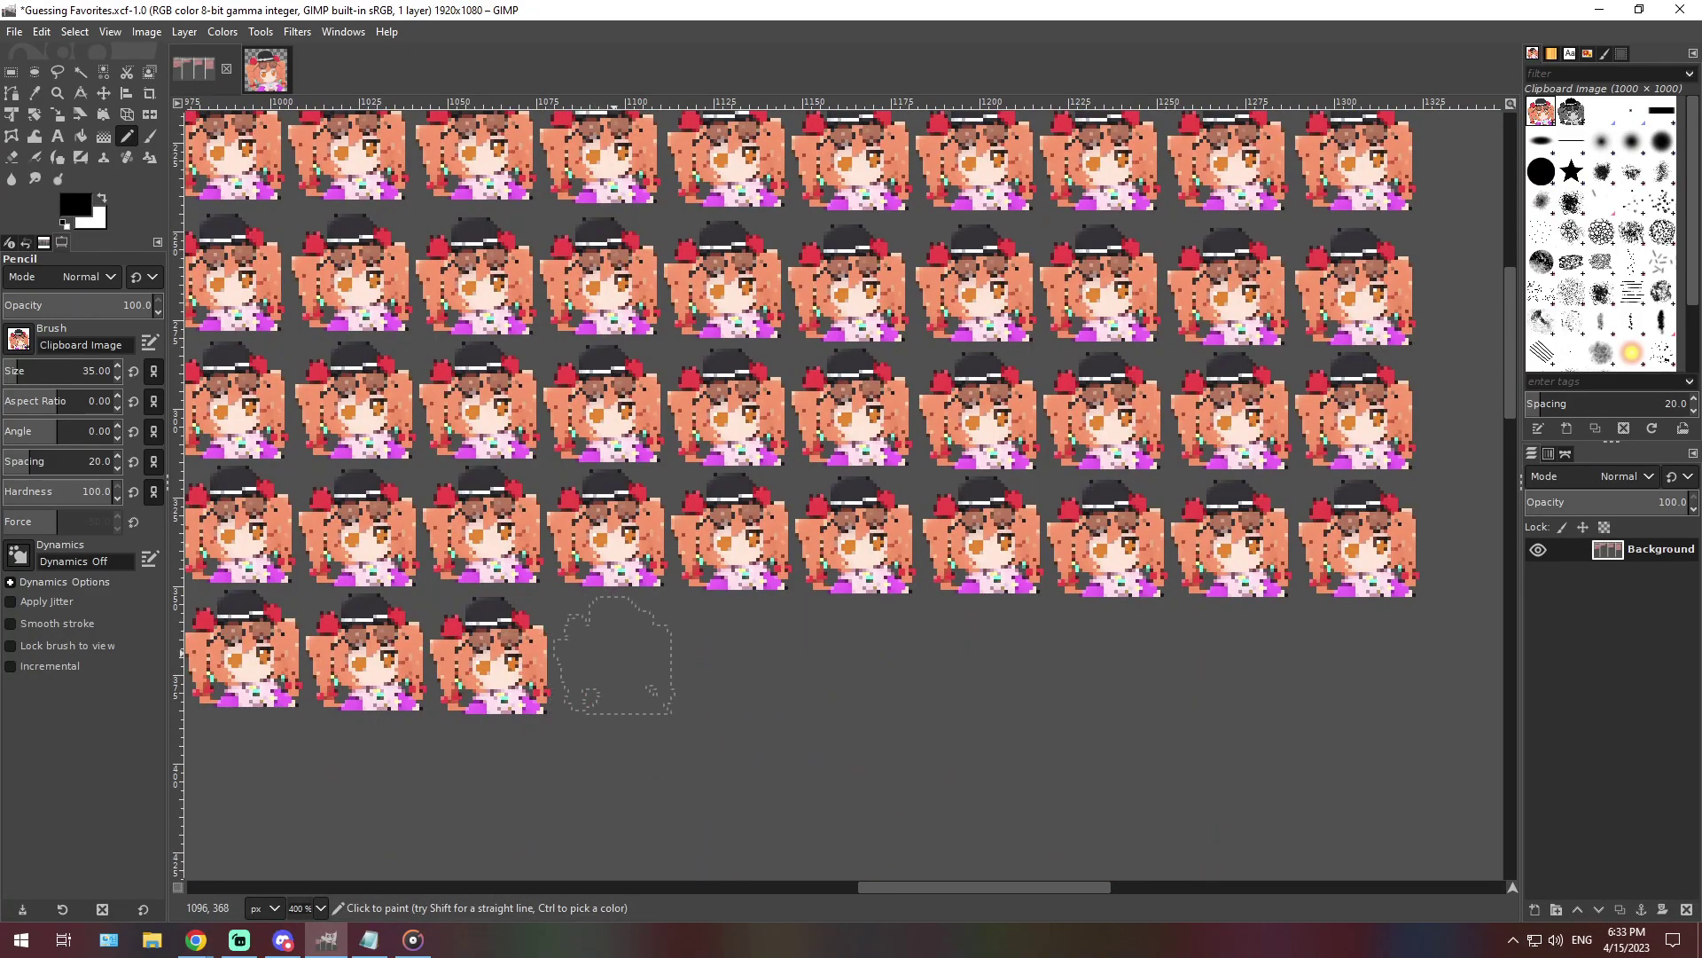
left_click(613, 657)
left_click(320, 908)
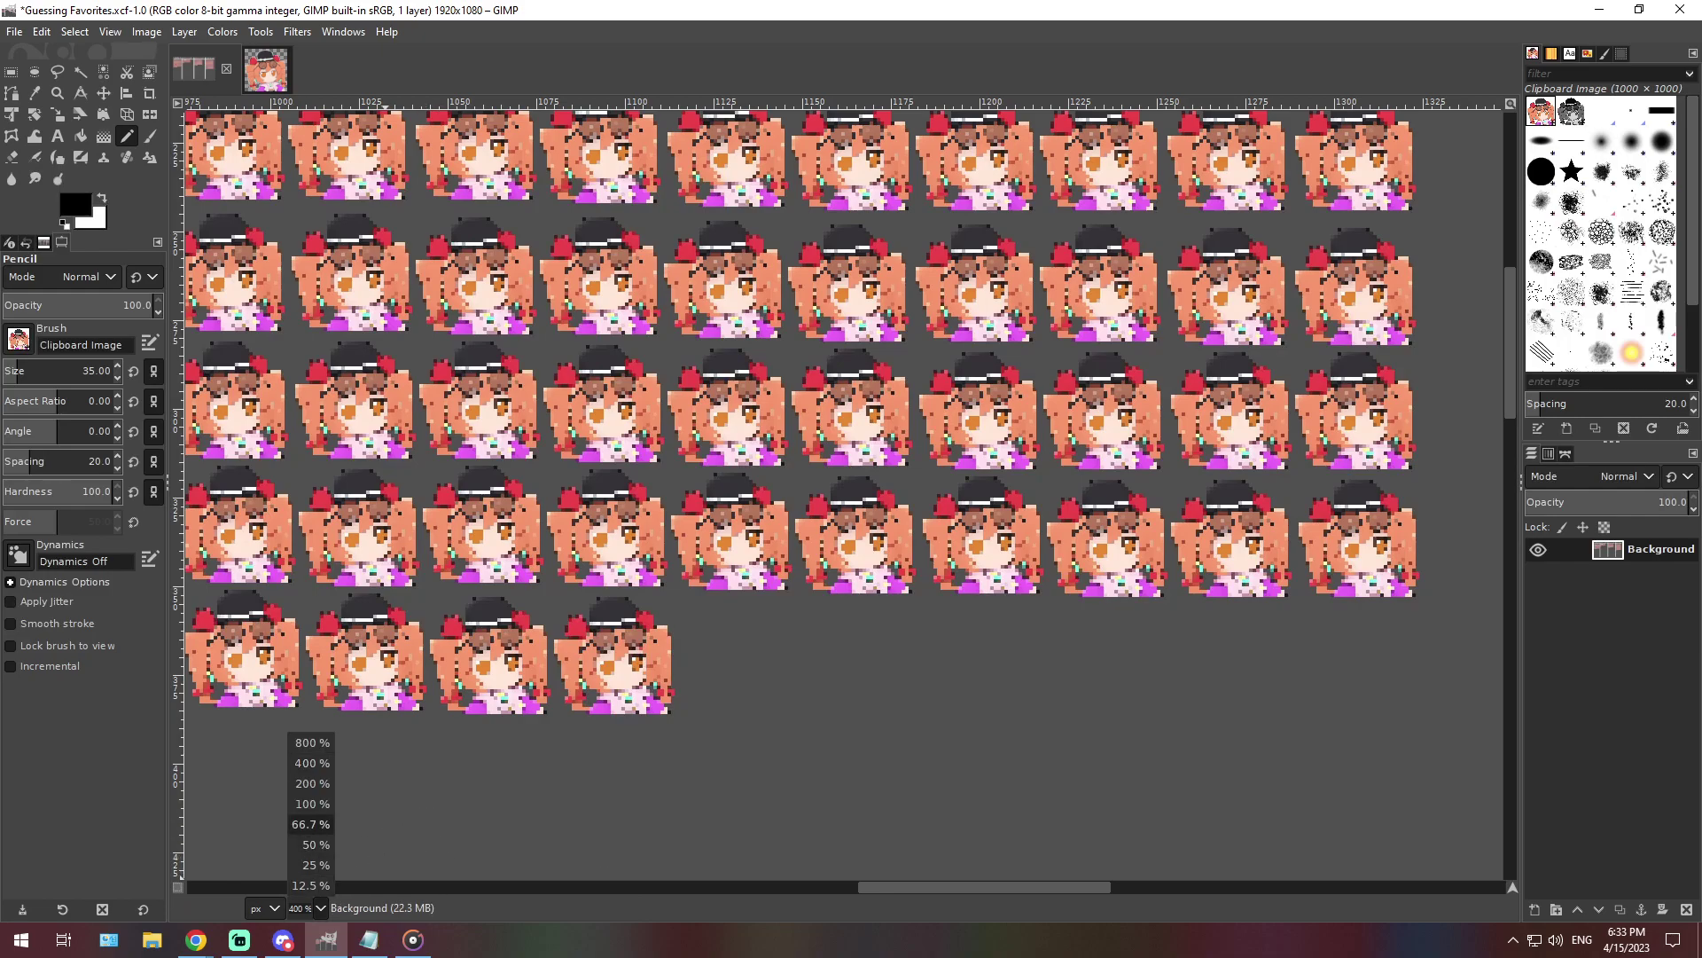
left_click(311, 824)
In Notepad, replace the note with the clue running from "normally it should not be possible for either of them to meet" to "want the other's power"
key("alt+Tab")
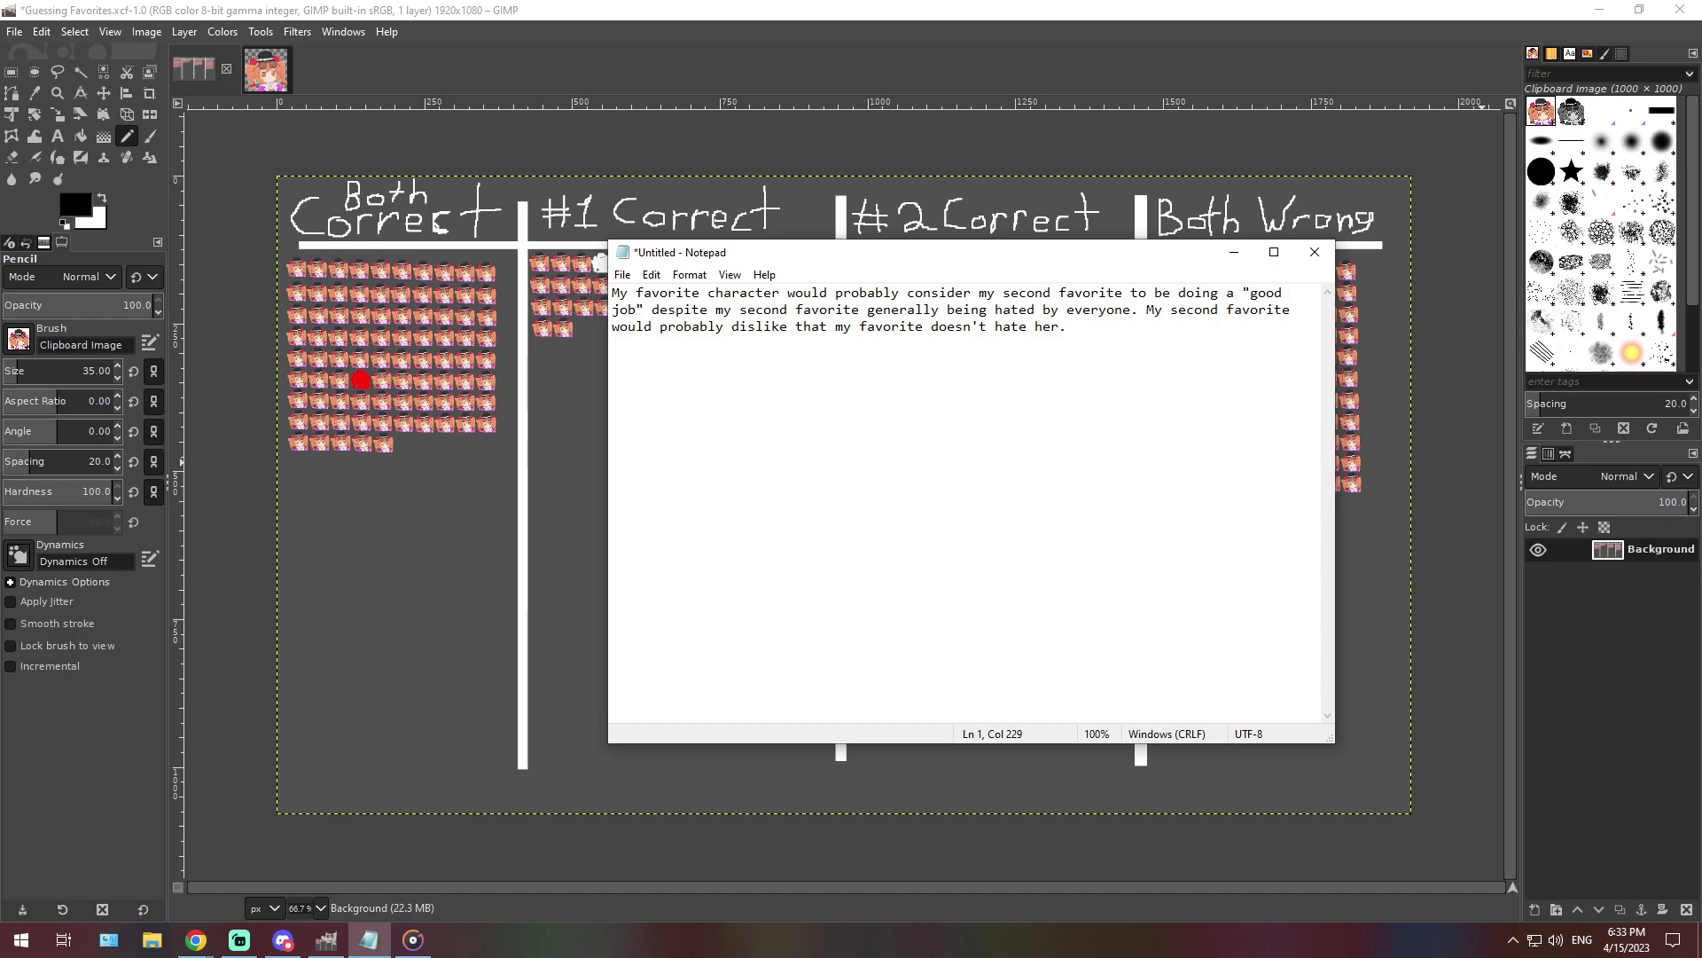
key("alt+Tab")
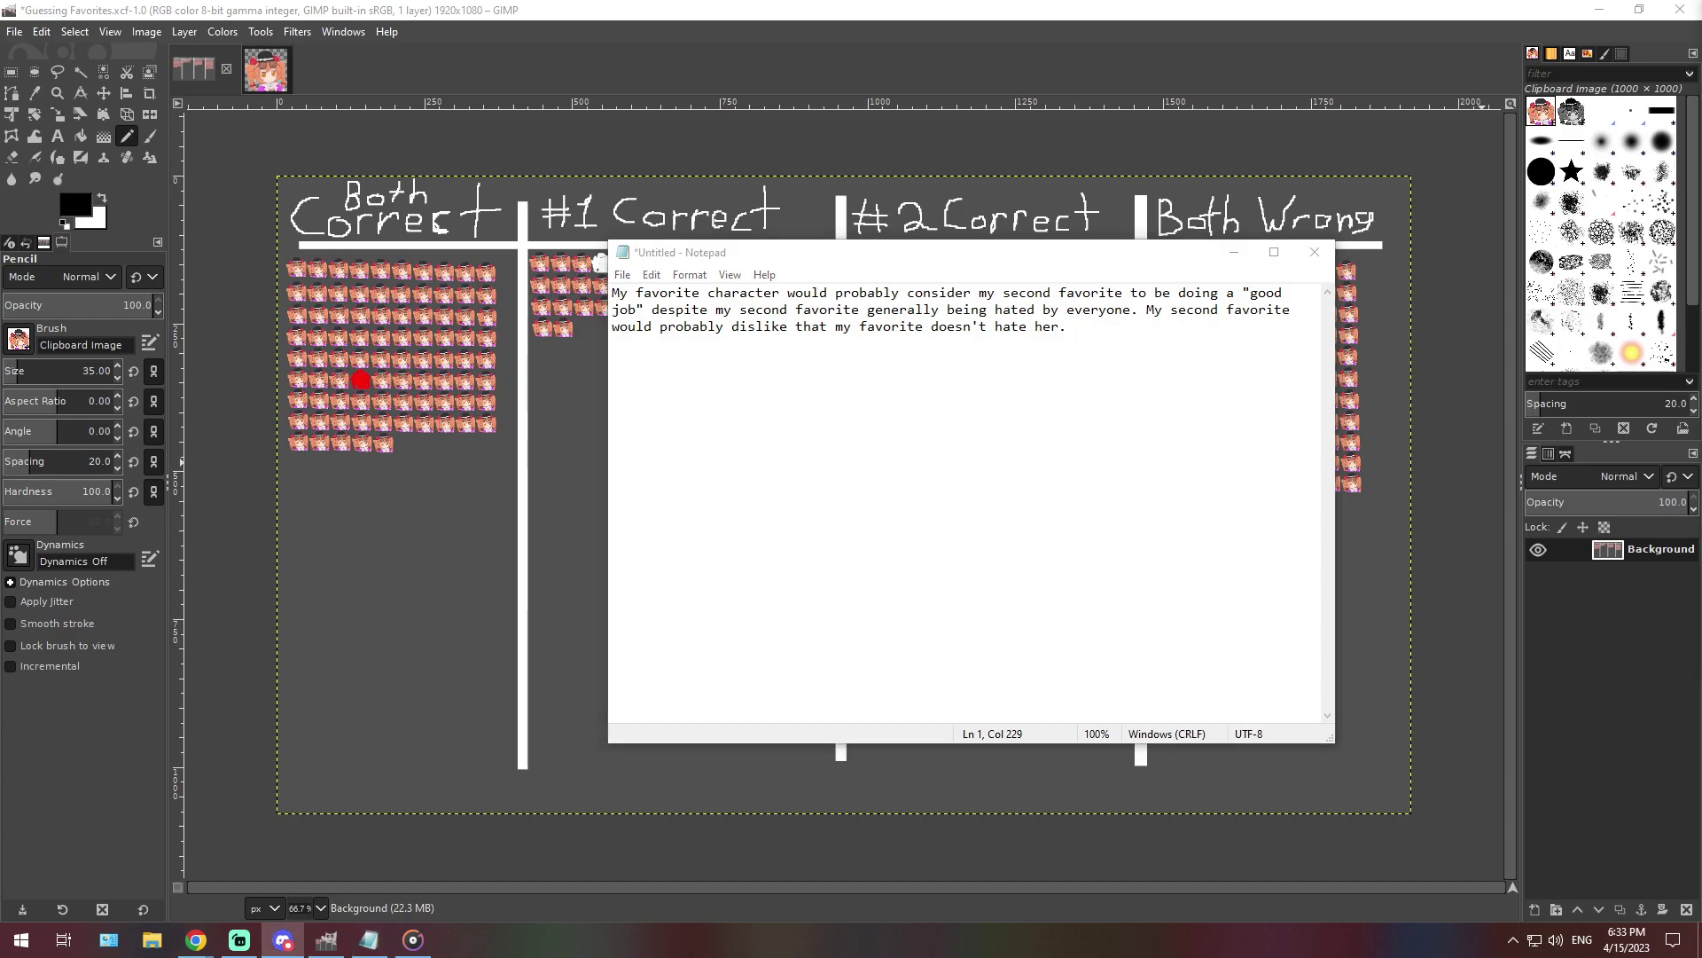
key("alt+Tab")
double_click(844, 326)
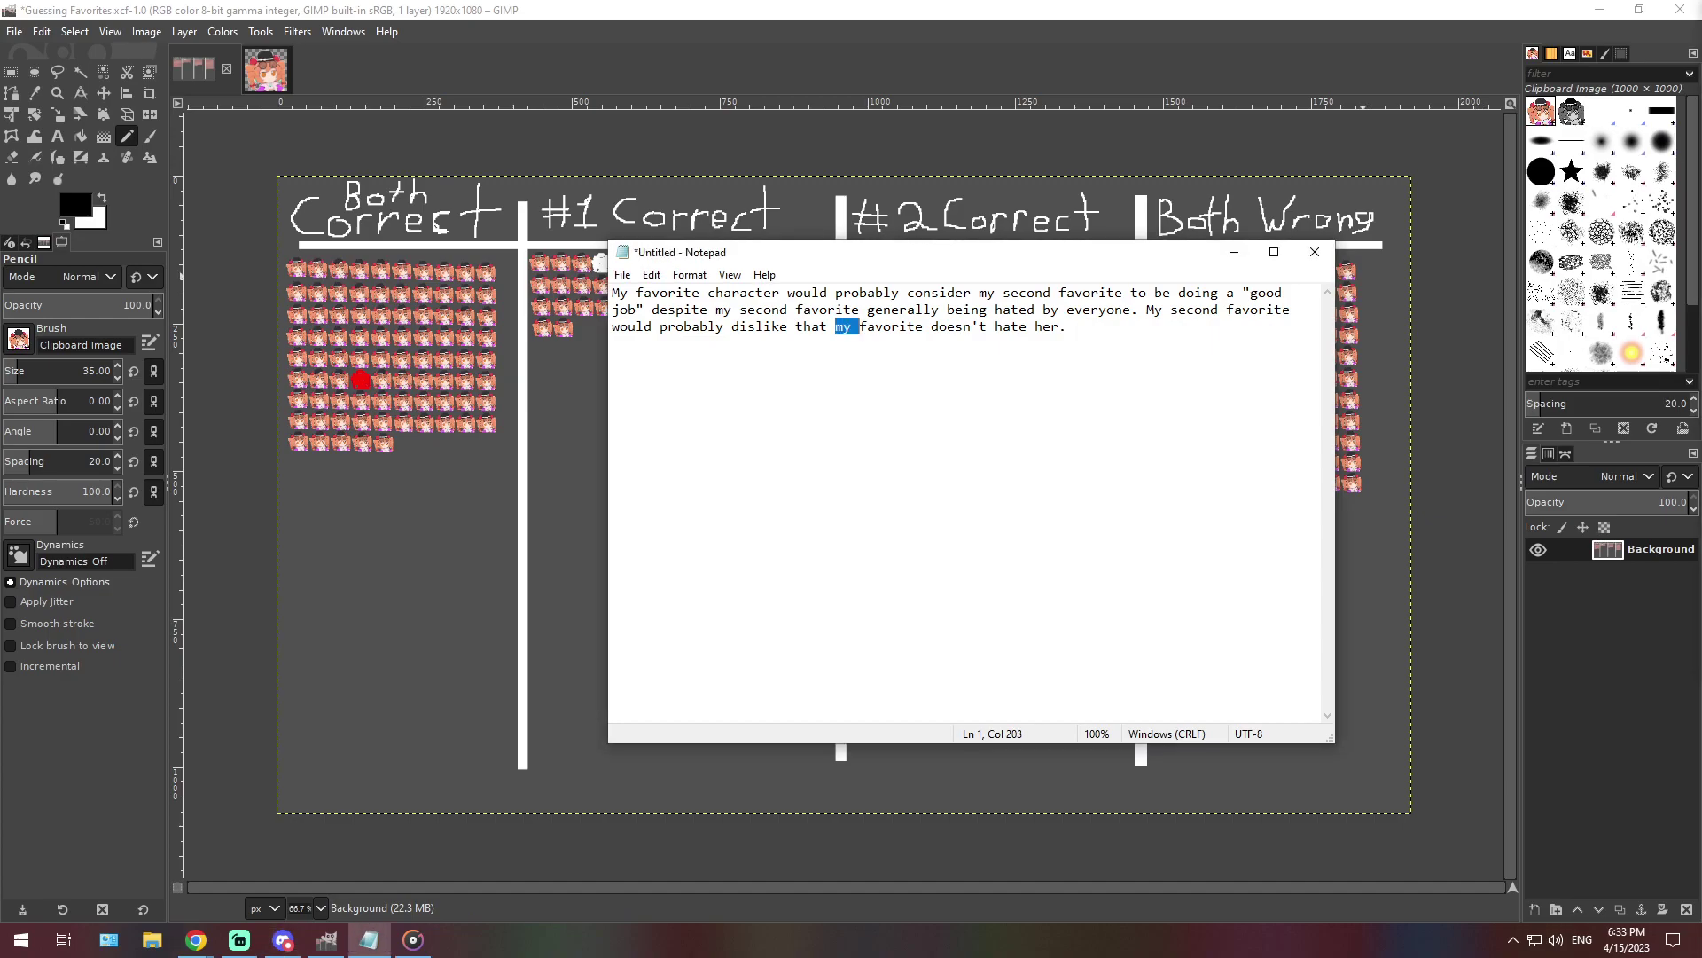
key("ctrl+a")
type("normally it should not be possible for either of them to meet since the 2nd is a reclusive and the 1st barely goes outside but if they did meet the 2nd would find it very entertaining and the 1st would want the other's power")
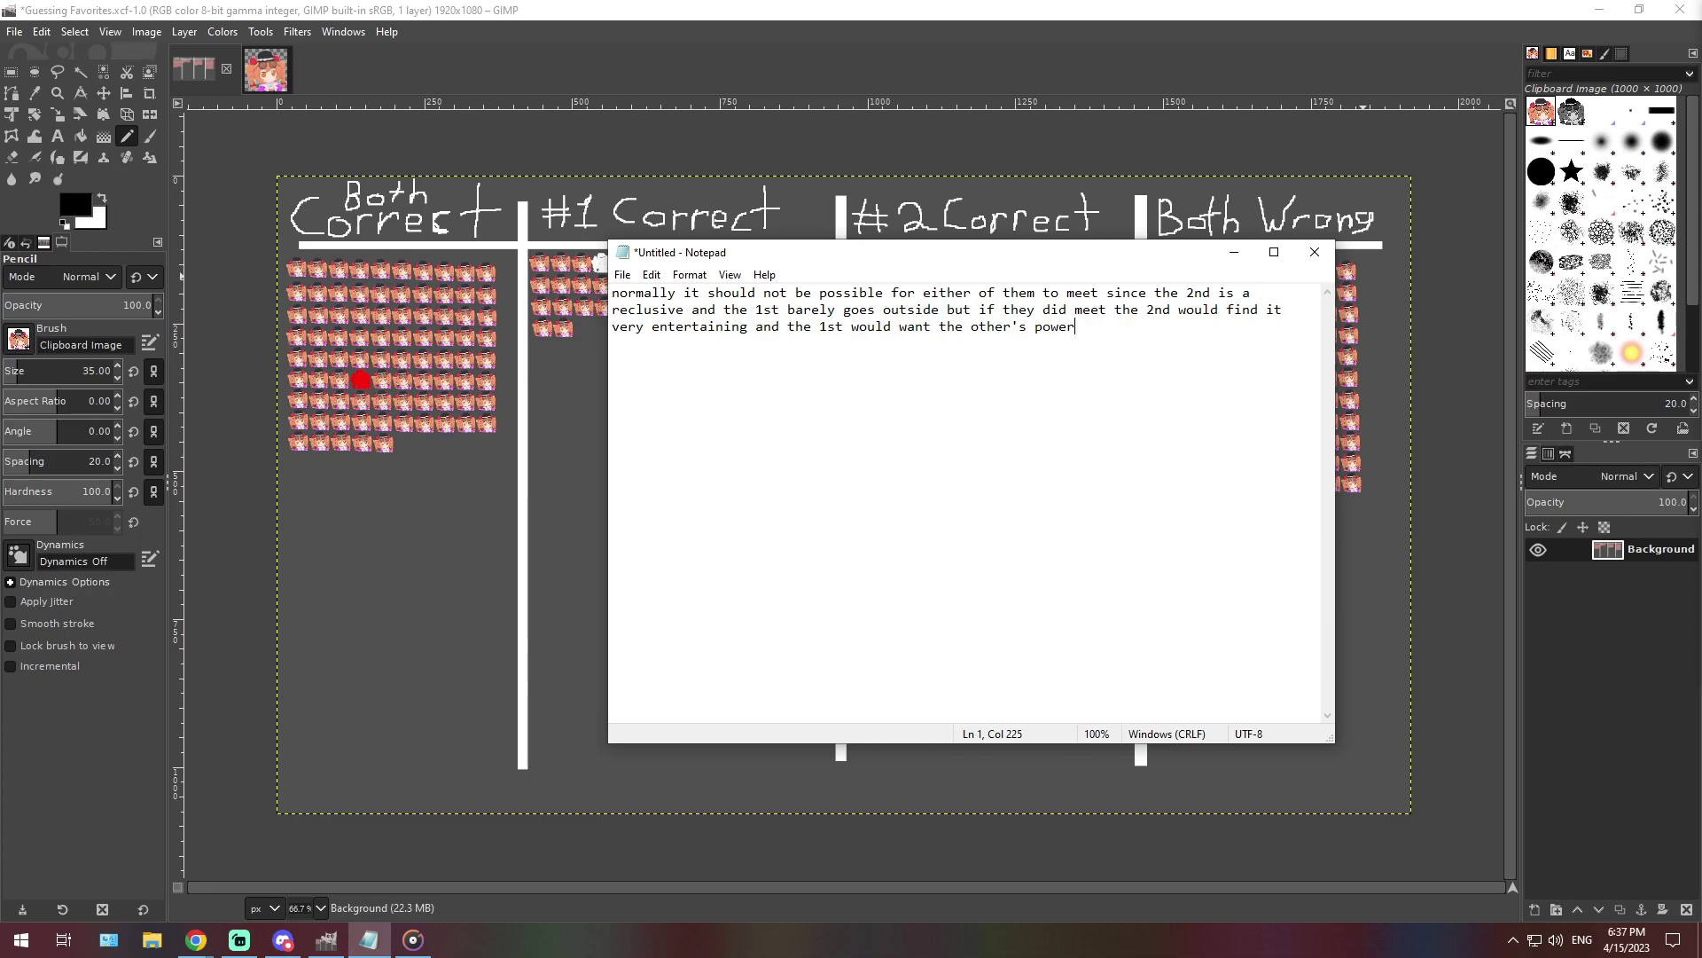
In GIMP, stamp a second portrait in the bottom row of the Both Wrong column and restore the 66.7% zoom
left_click(320, 907)
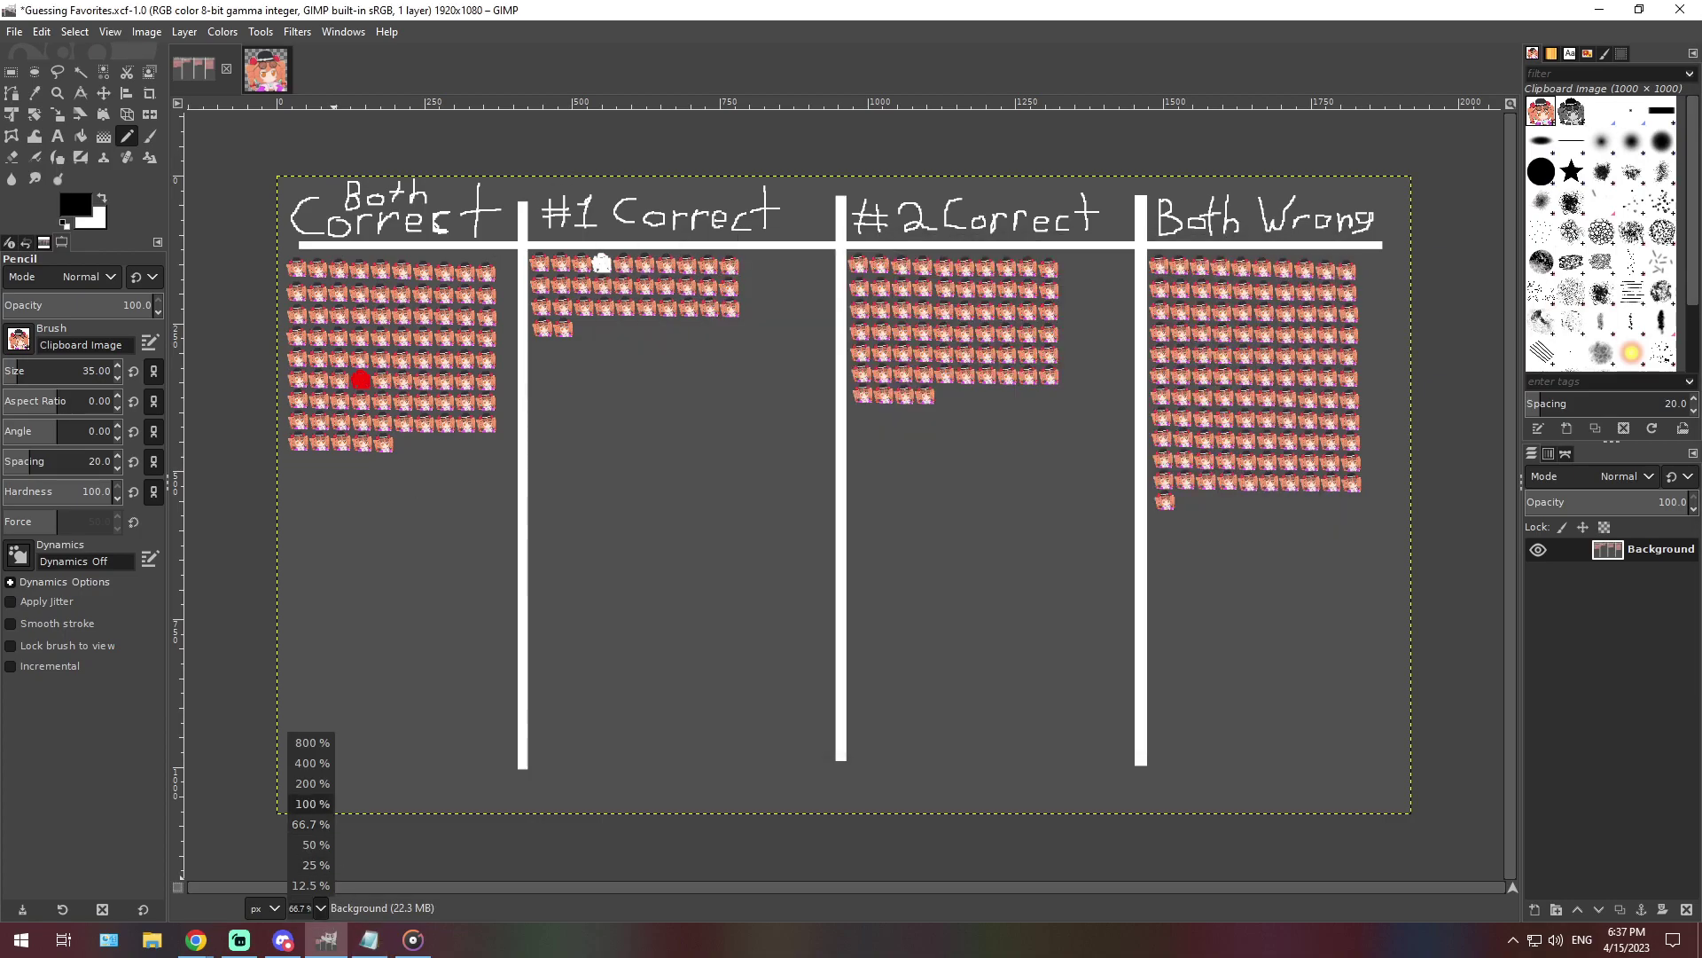
left_click(311, 803)
scroll(847, 492, "up", 10)
scroll(847, 492, "right", 15)
scroll(1083, 779, "right", 5)
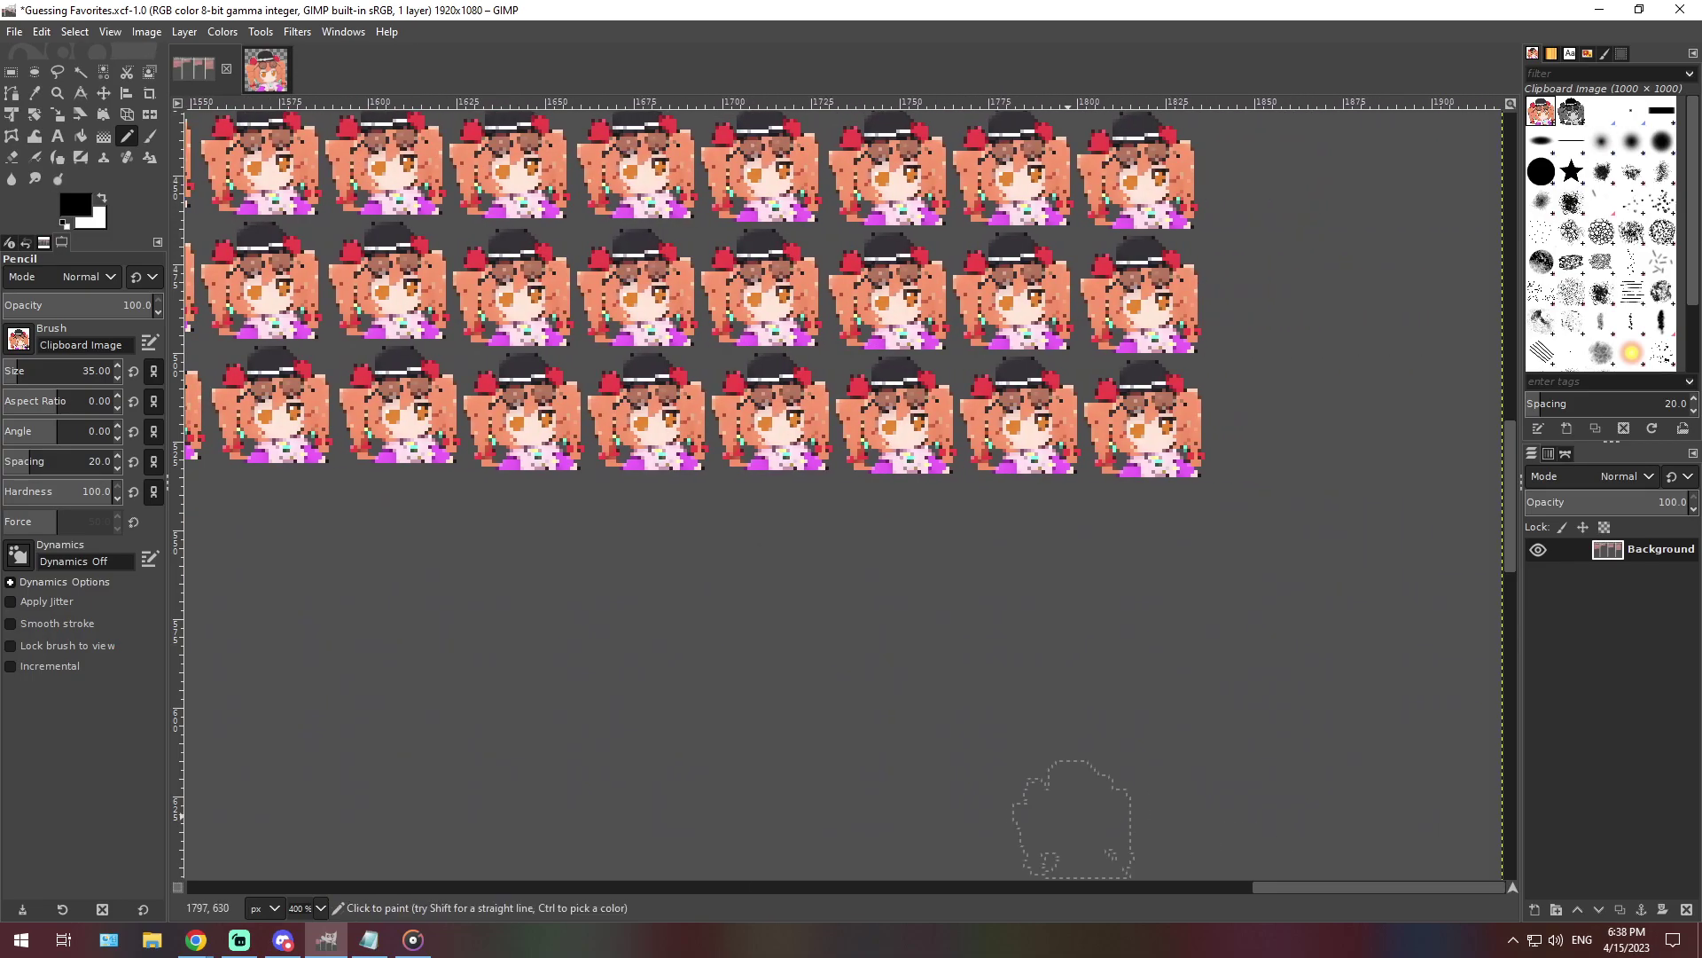
scroll(844, 489, "left", 8)
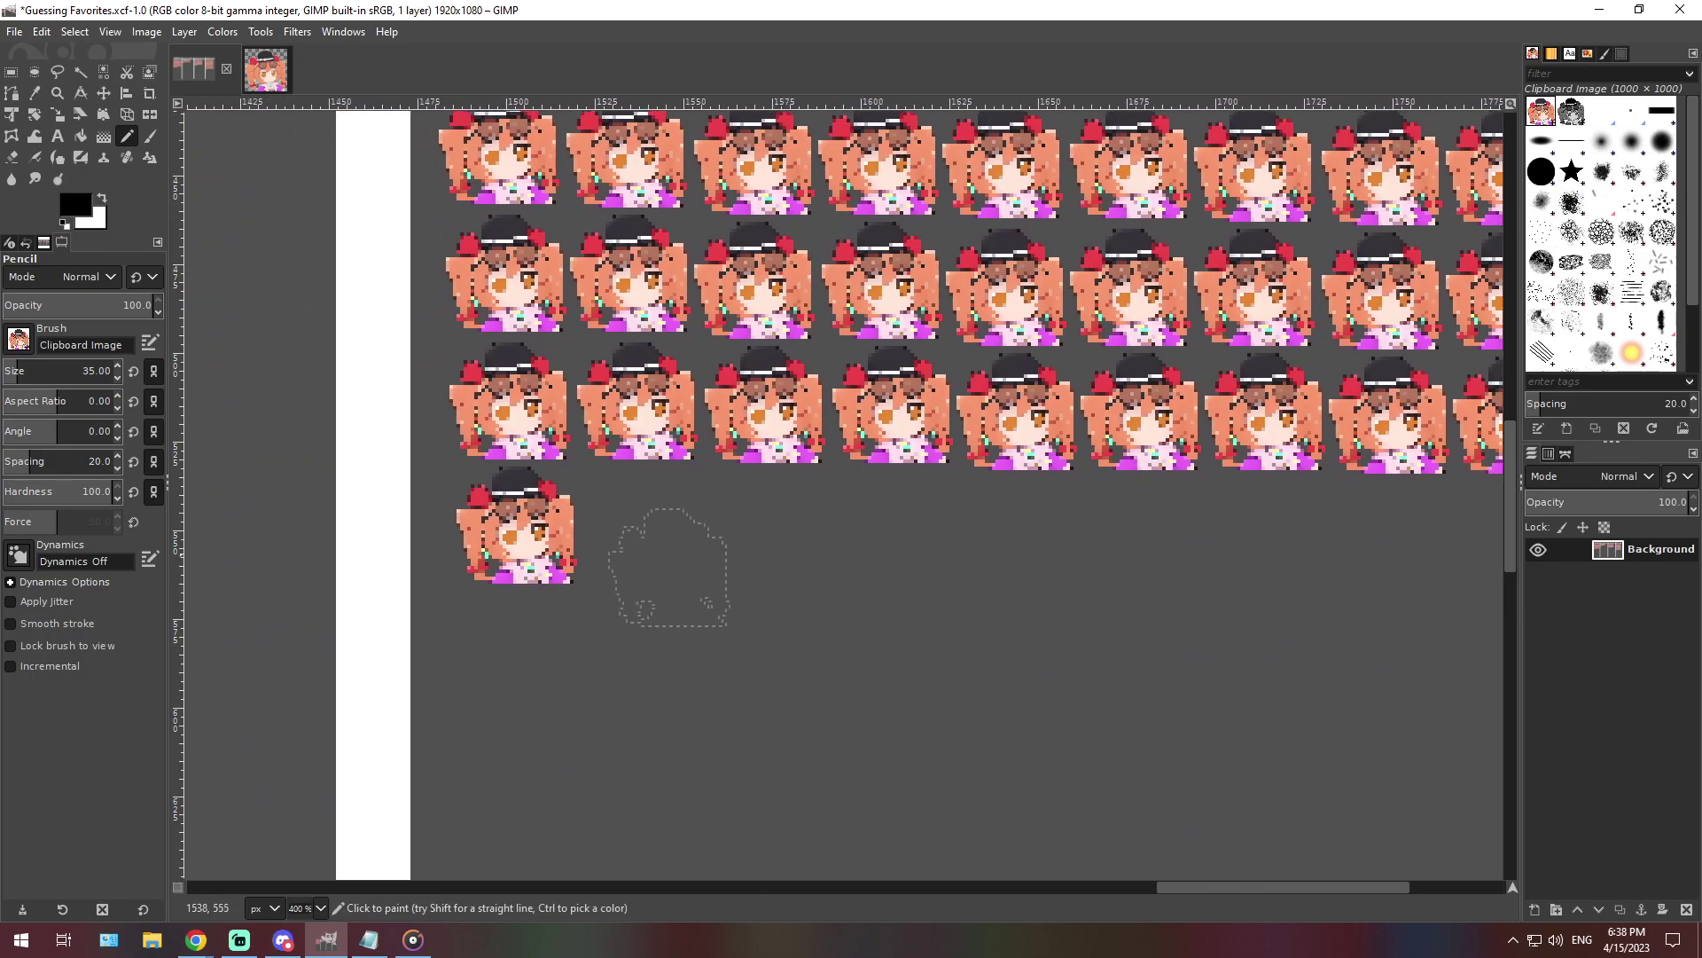
left_click(640, 525)
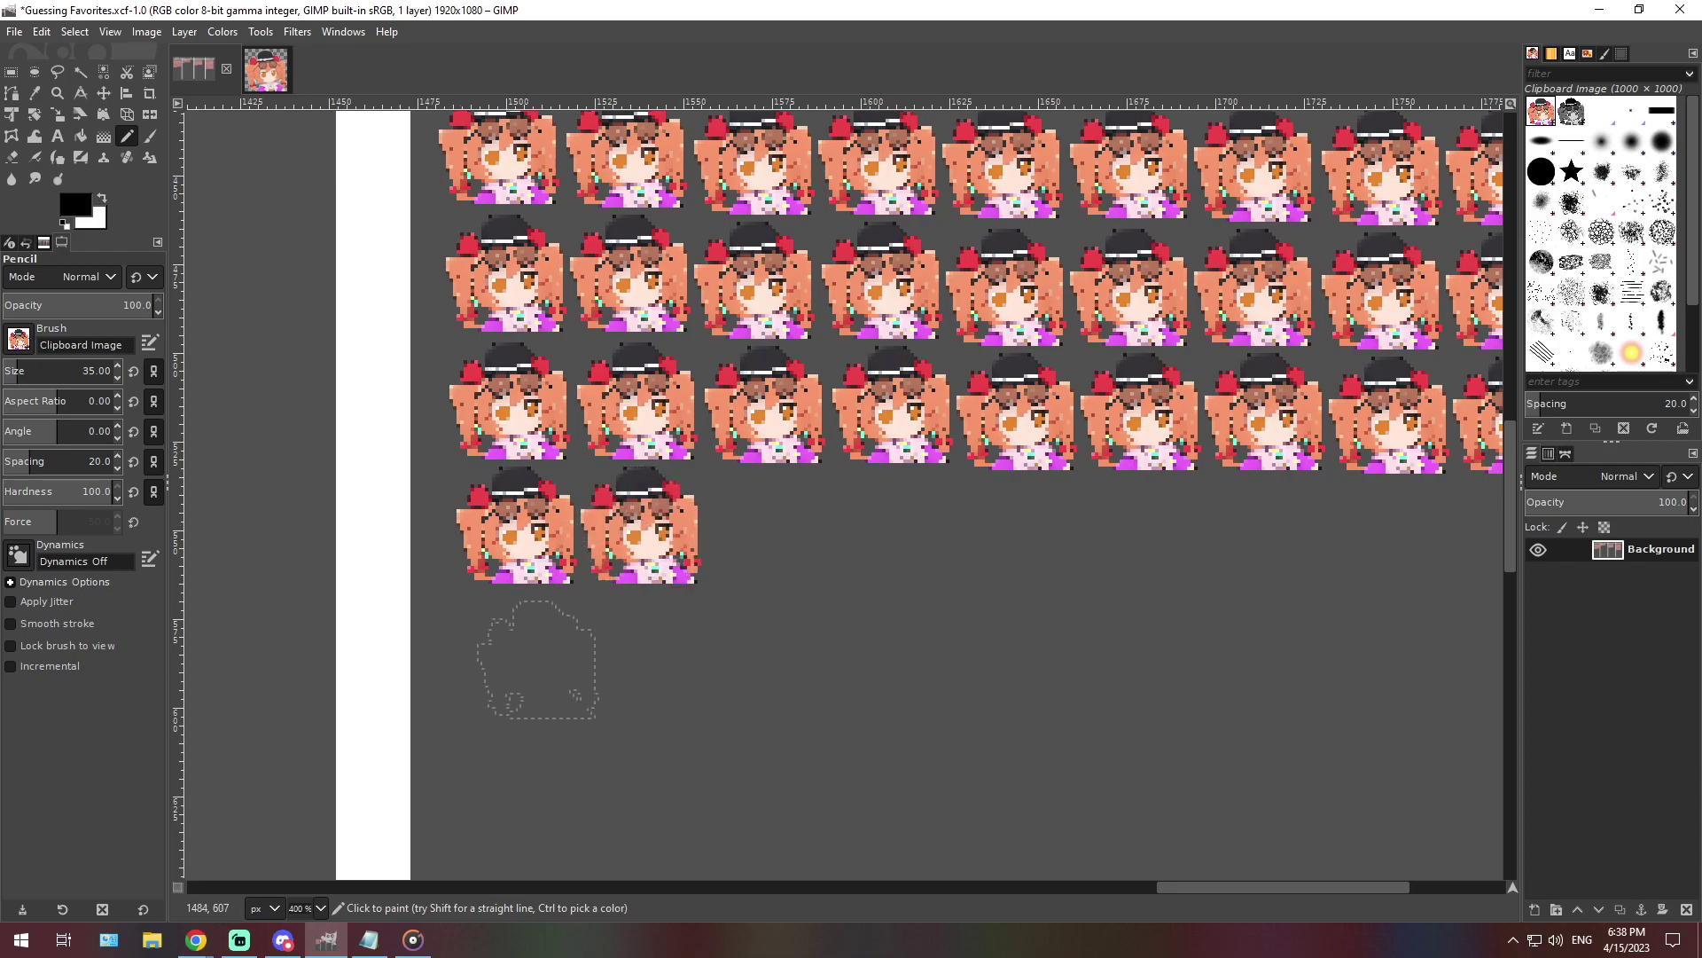
left_click(321, 908)
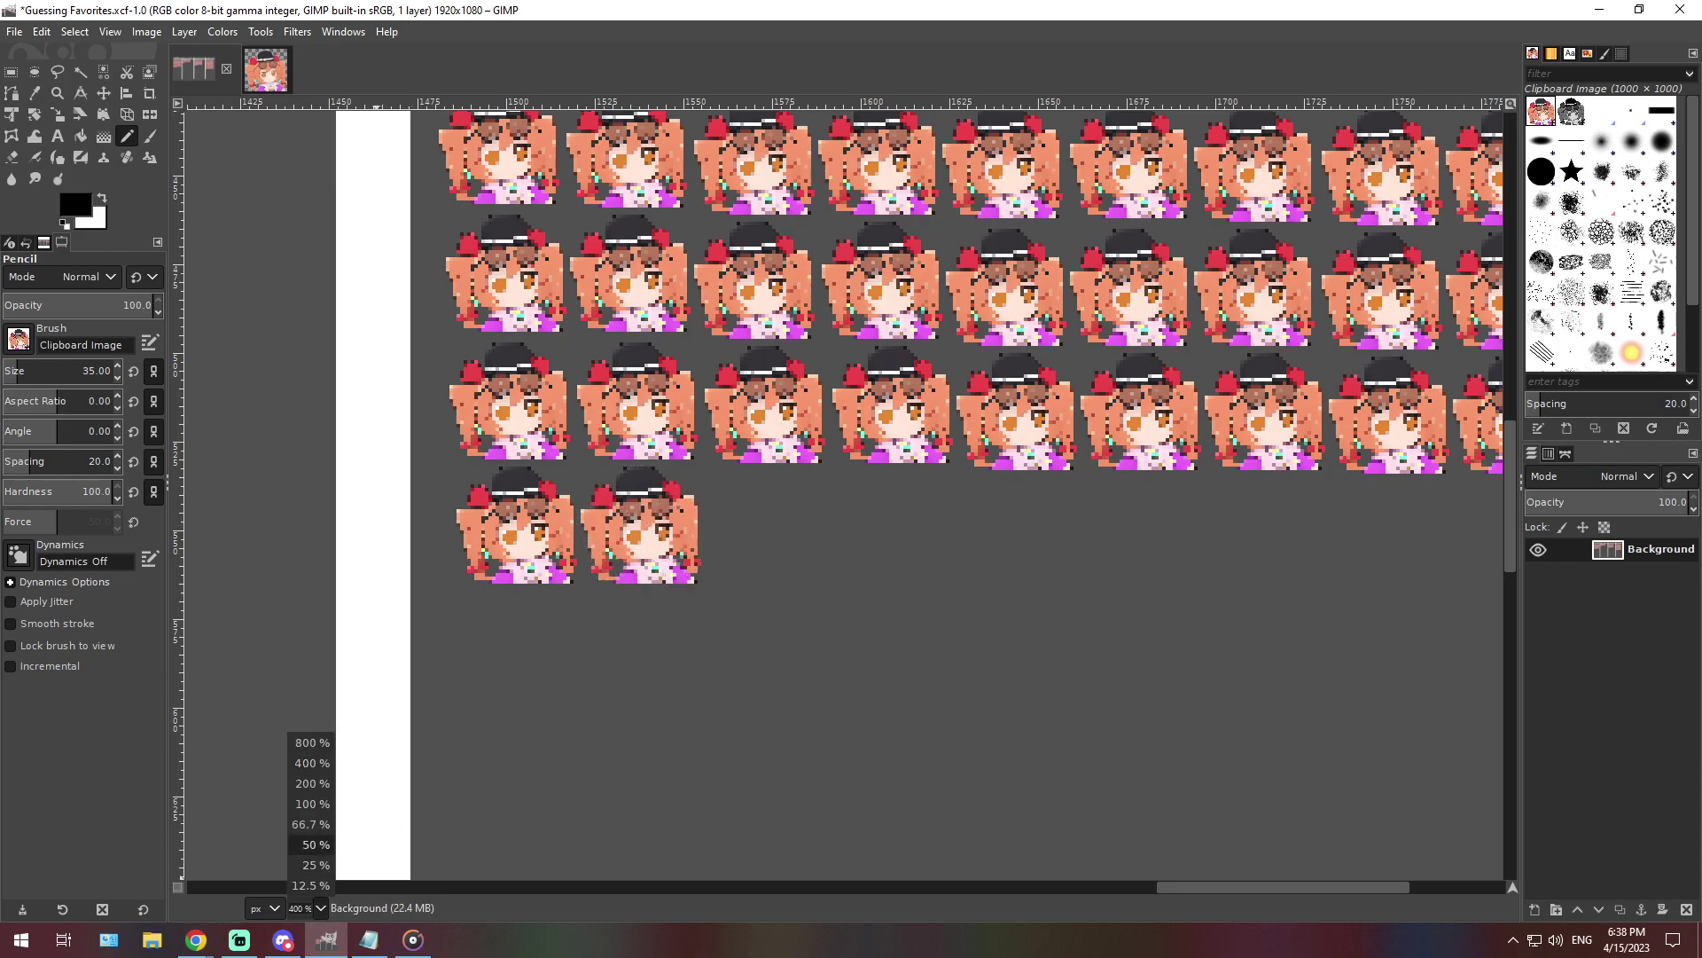
left_click(310, 824)
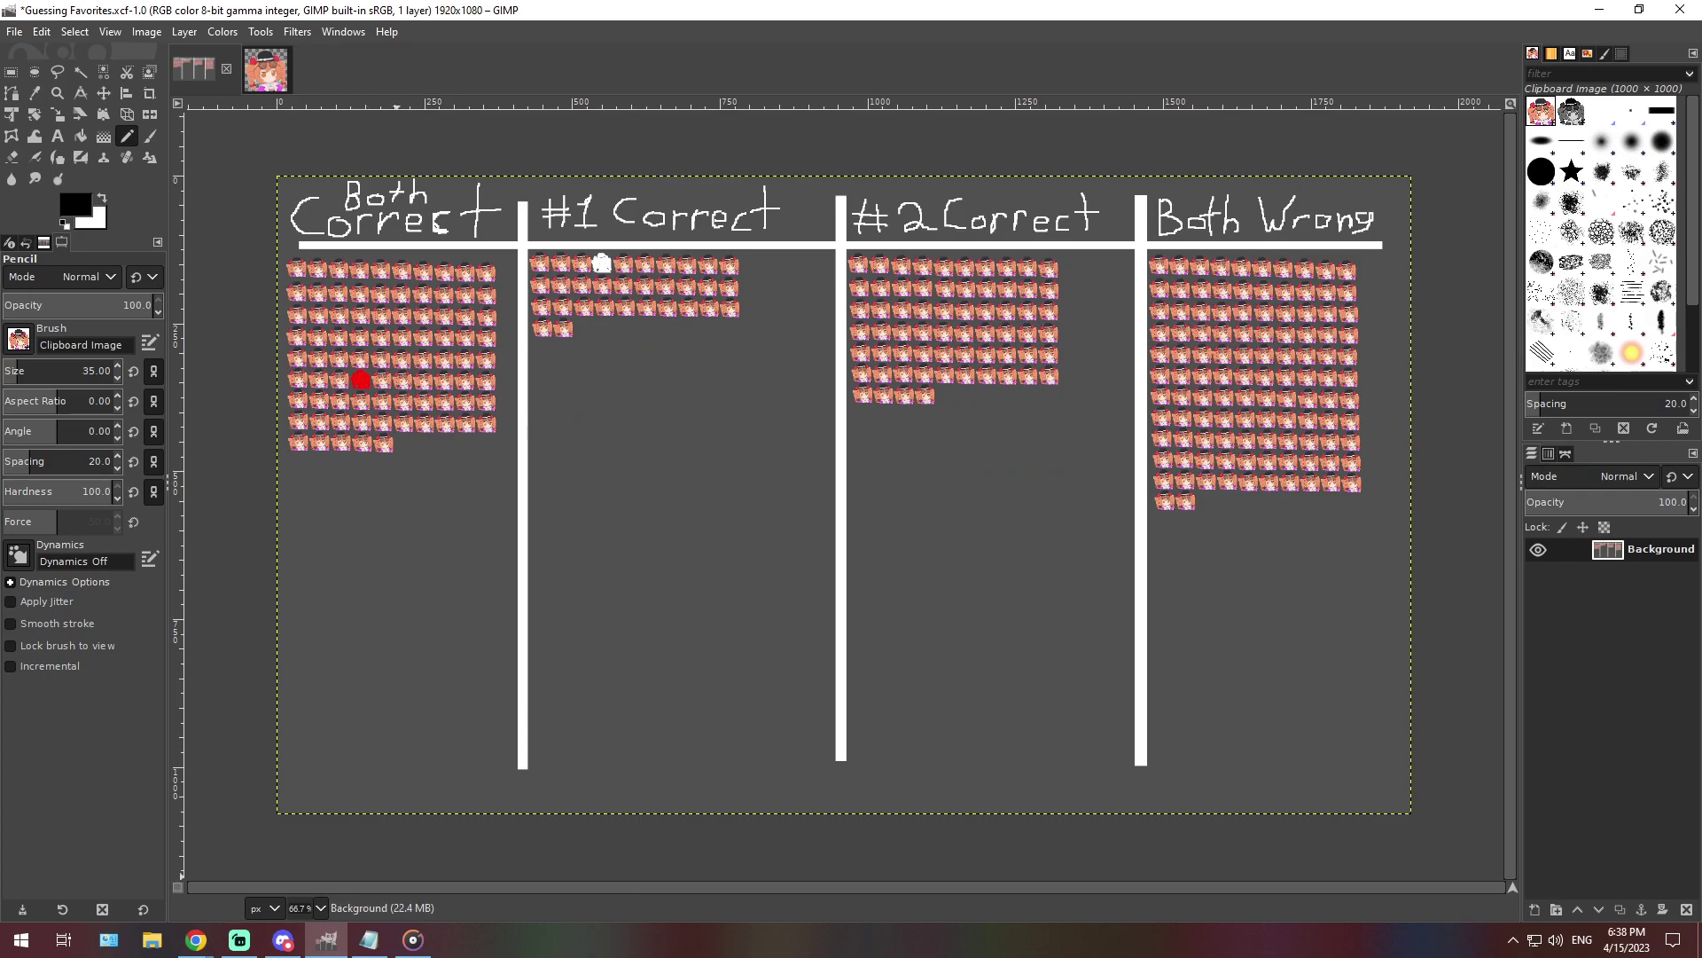
In Notepad, replace the note with "They'd probably hang out considering (2nd FC's) master is at the same place"
left_click(369, 940)
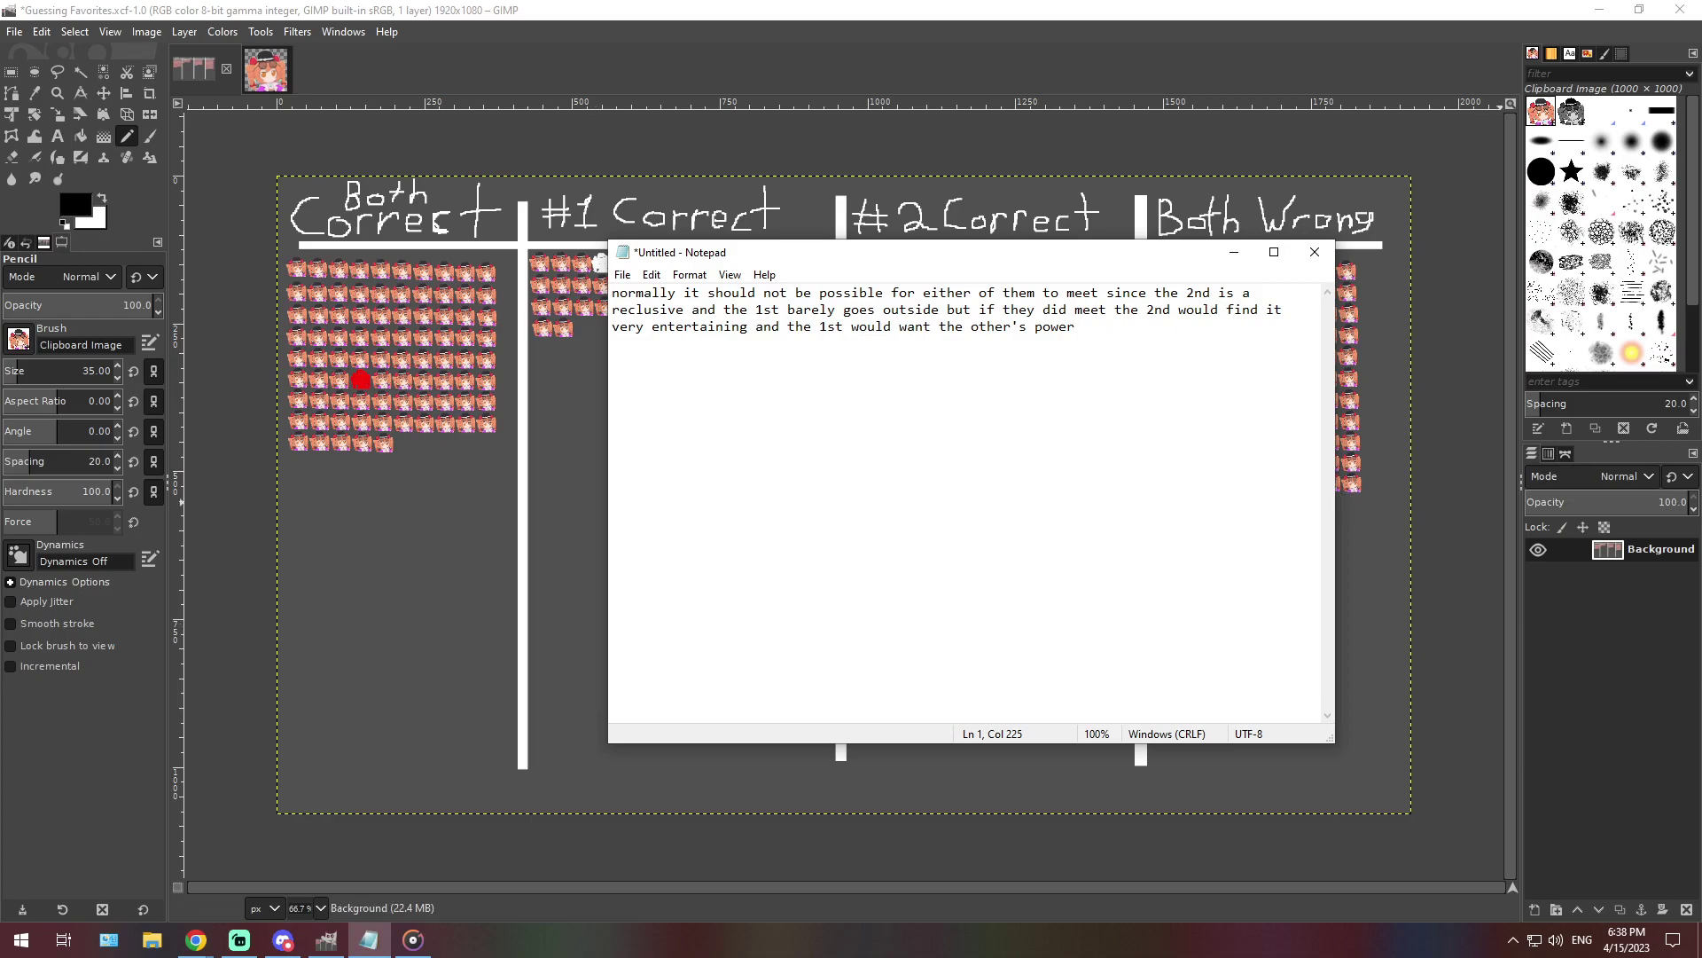
key("alt+Tab")
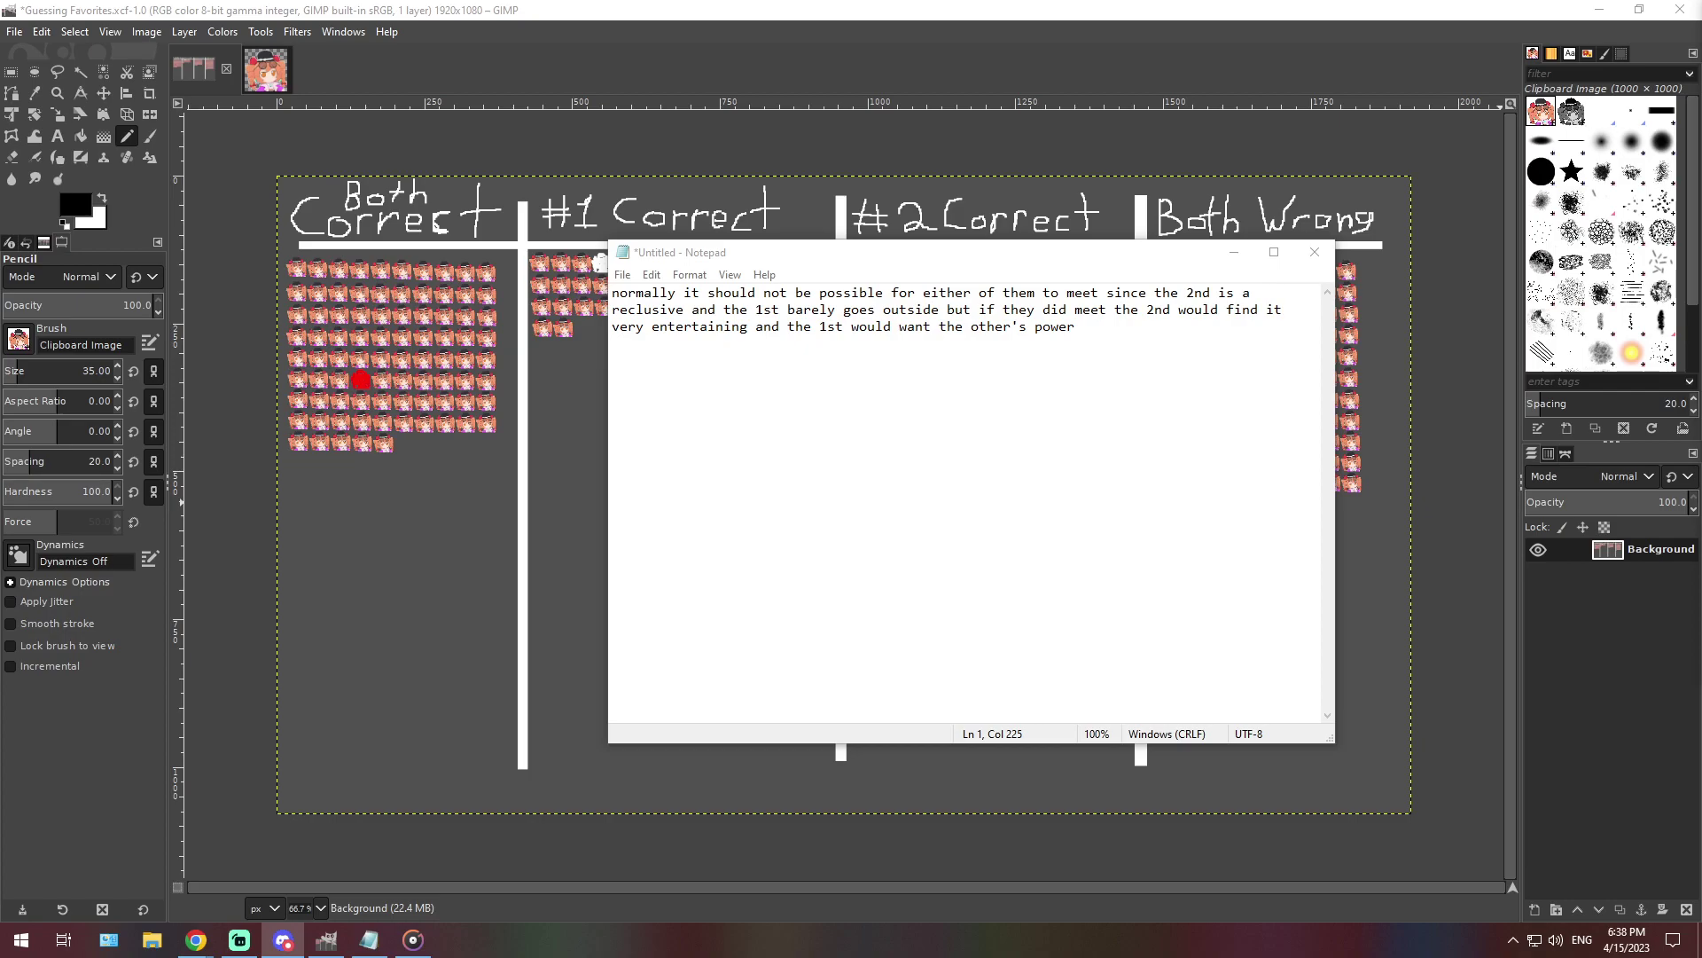
double_click(917, 327)
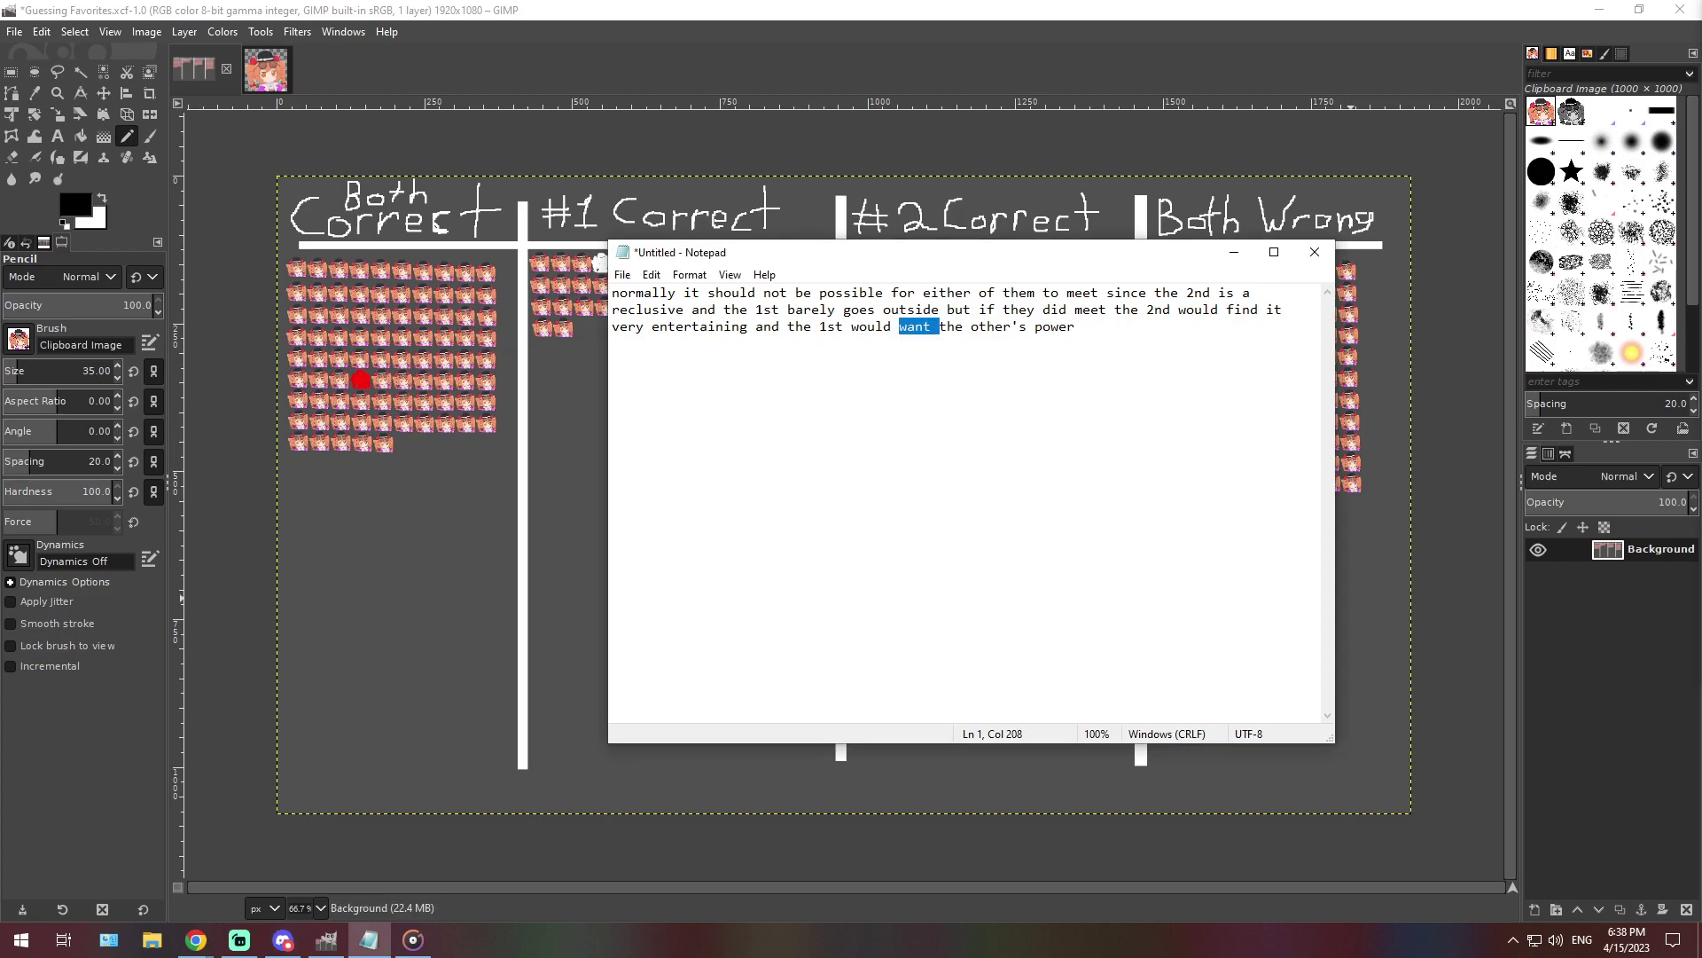
key("ctrl+a")
type("They'd probably hang out considering (2nd FC's) master is at the same place")
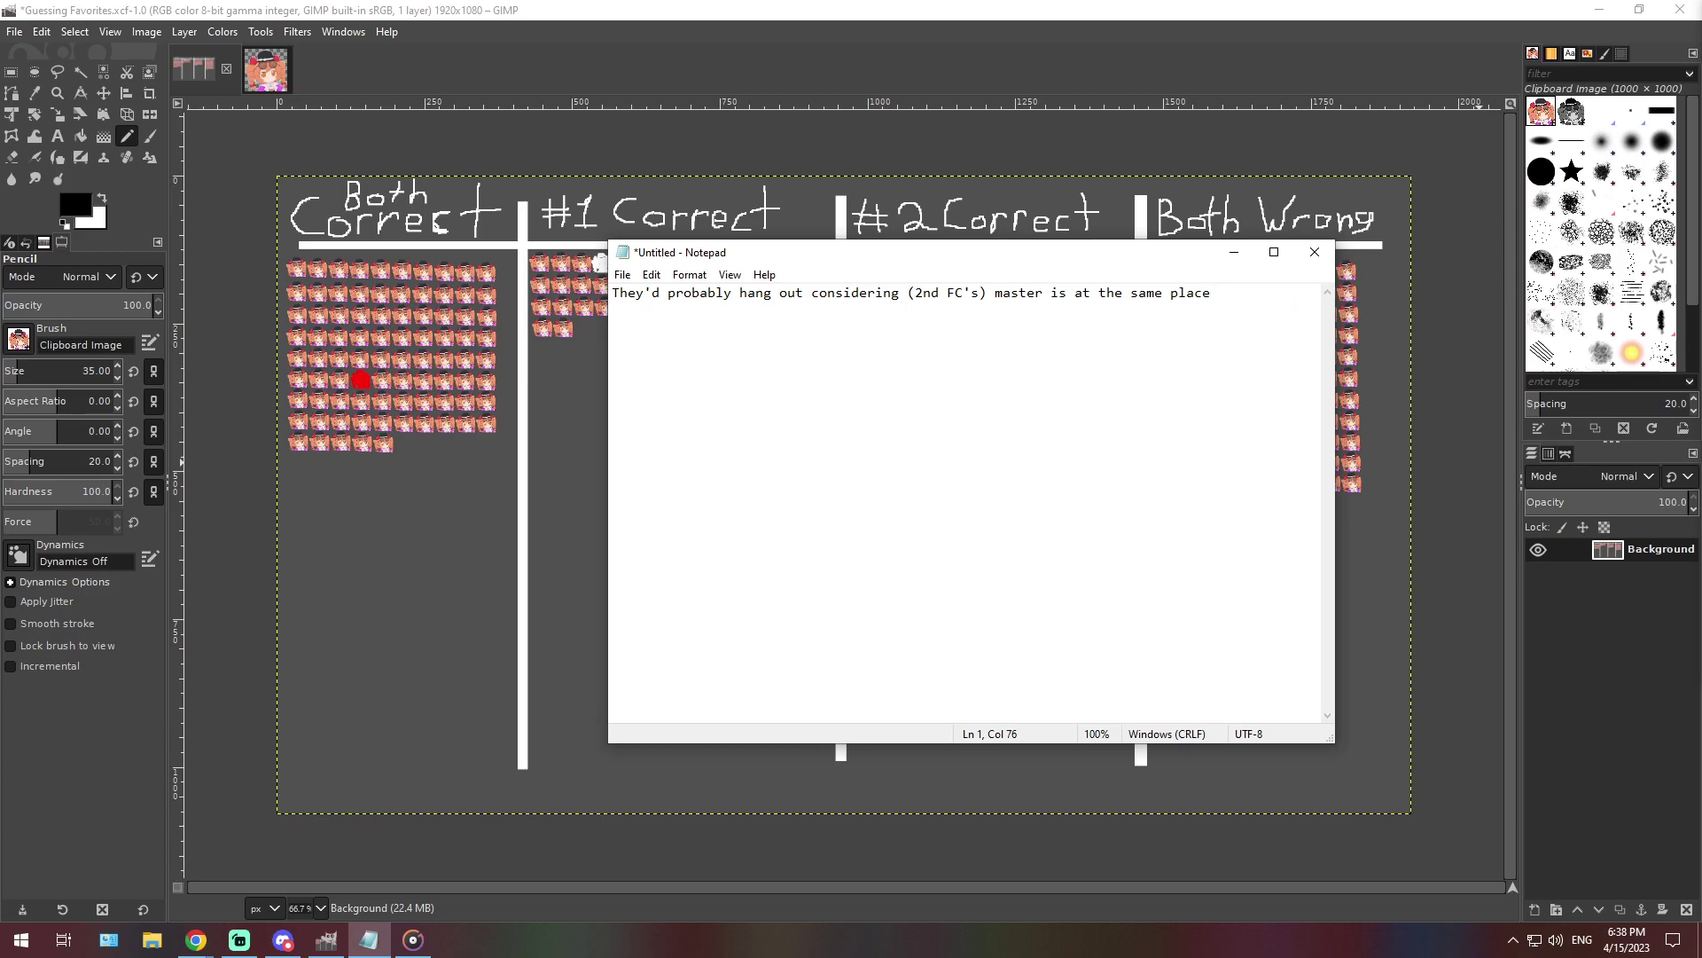
key("alt+Tab")
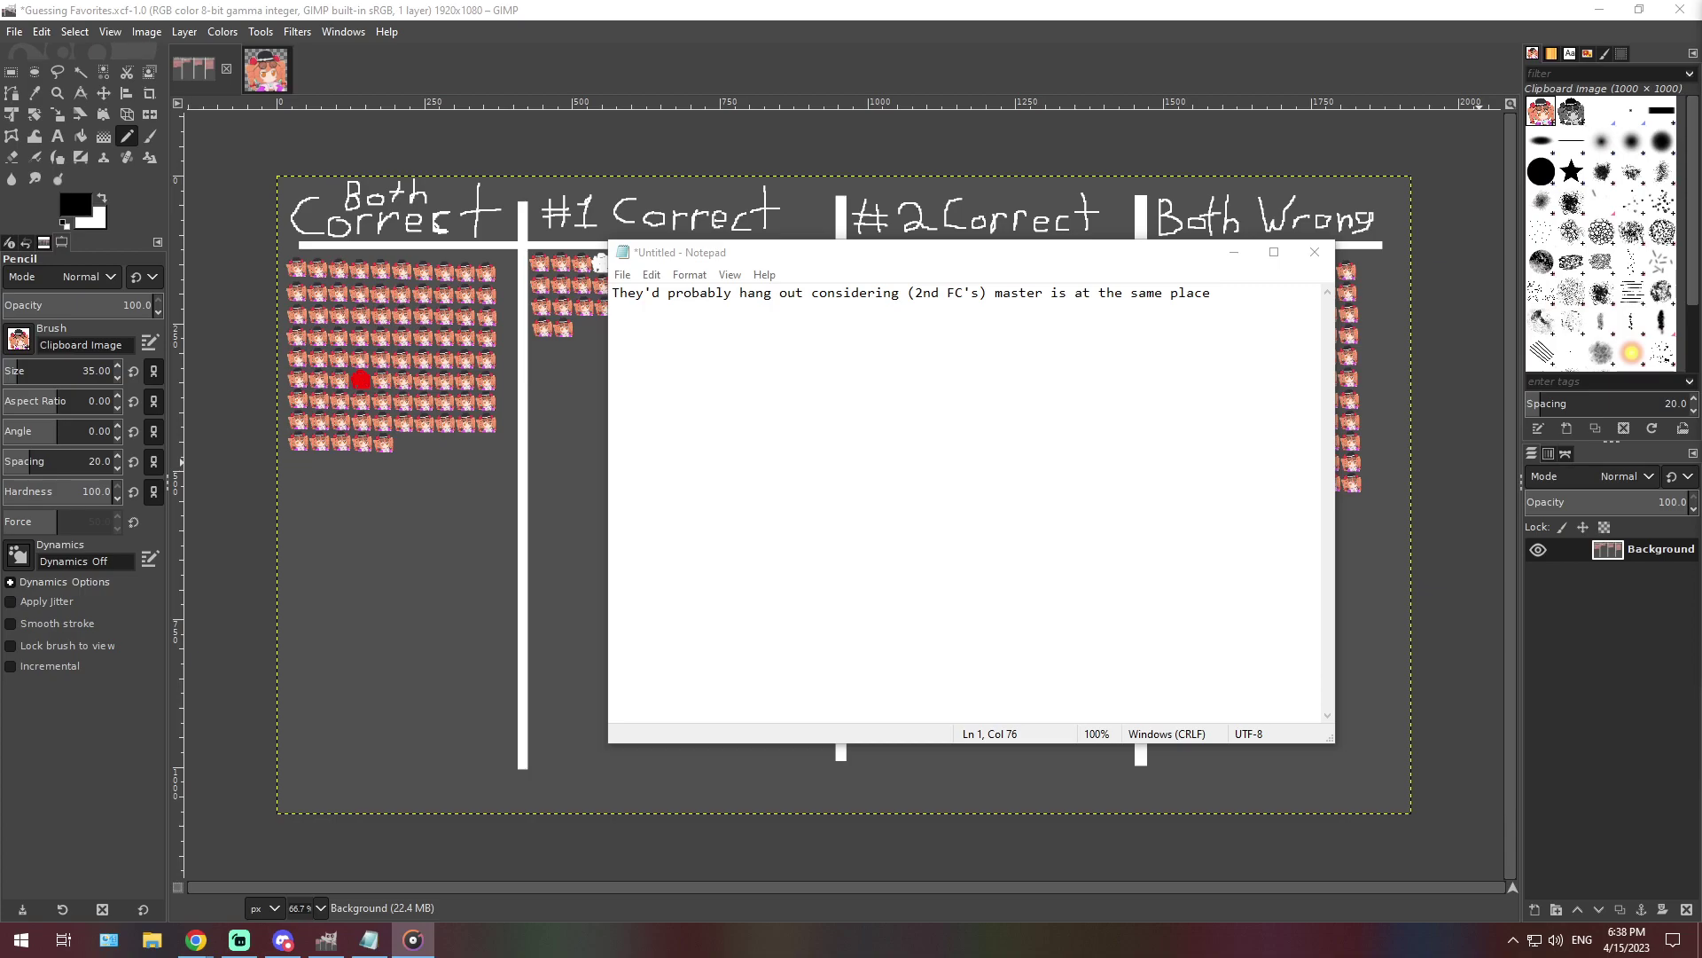
key("alt+Tab")
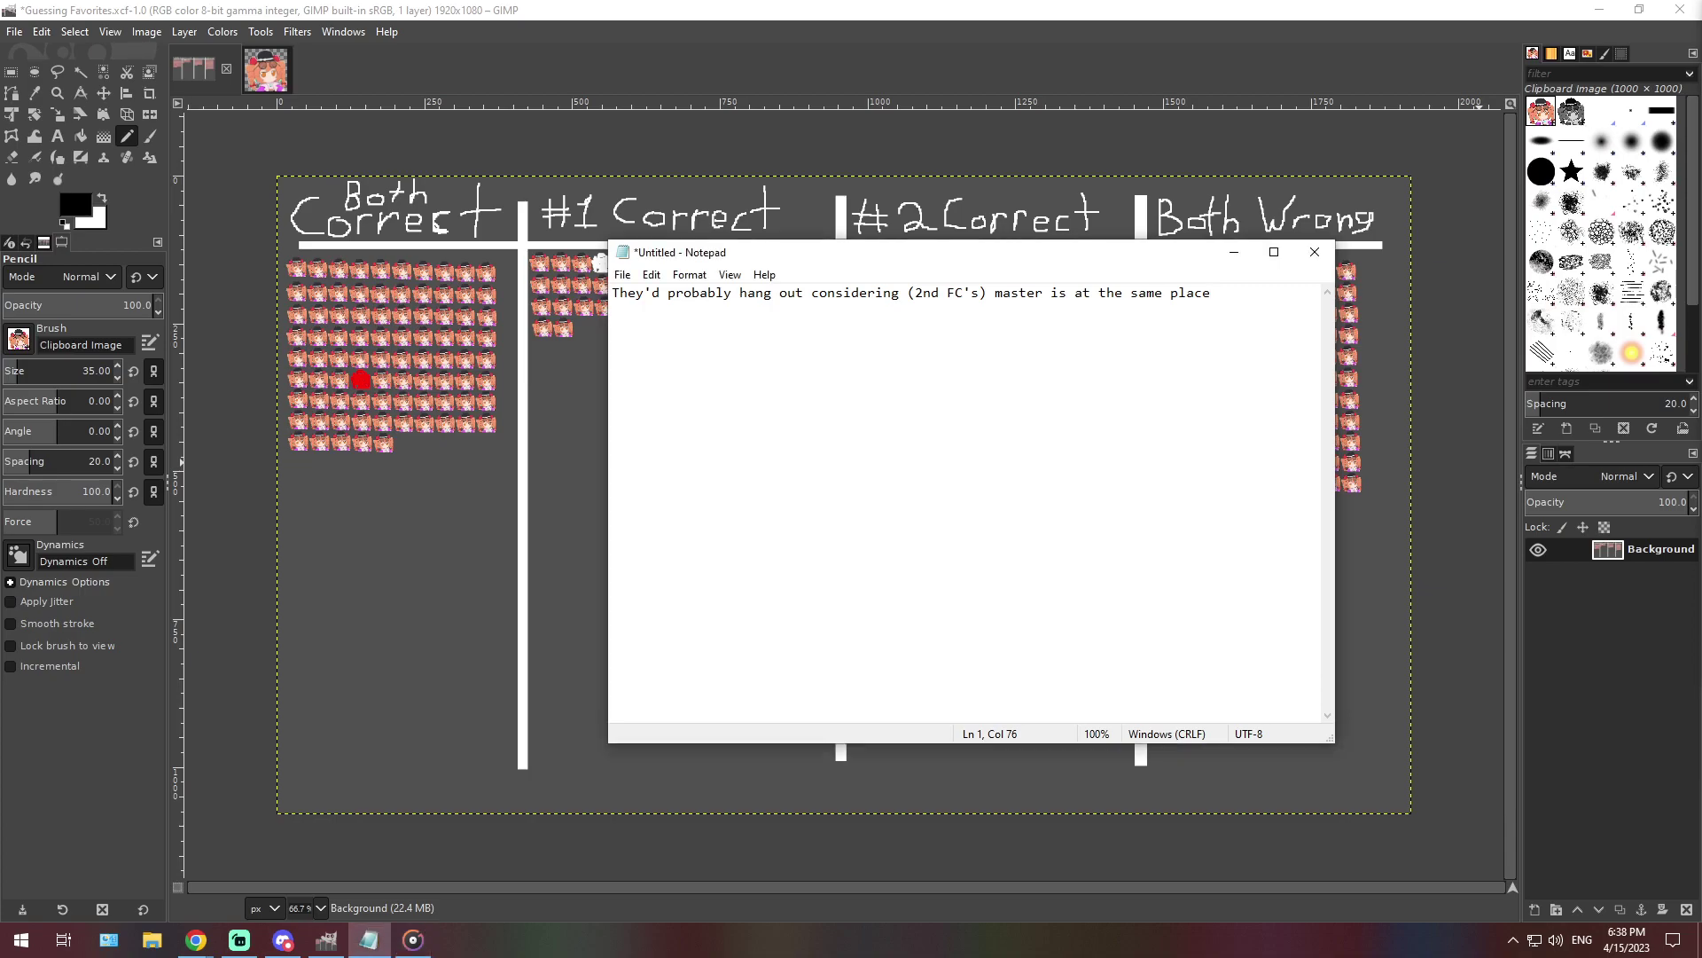
key("alt+Tab")
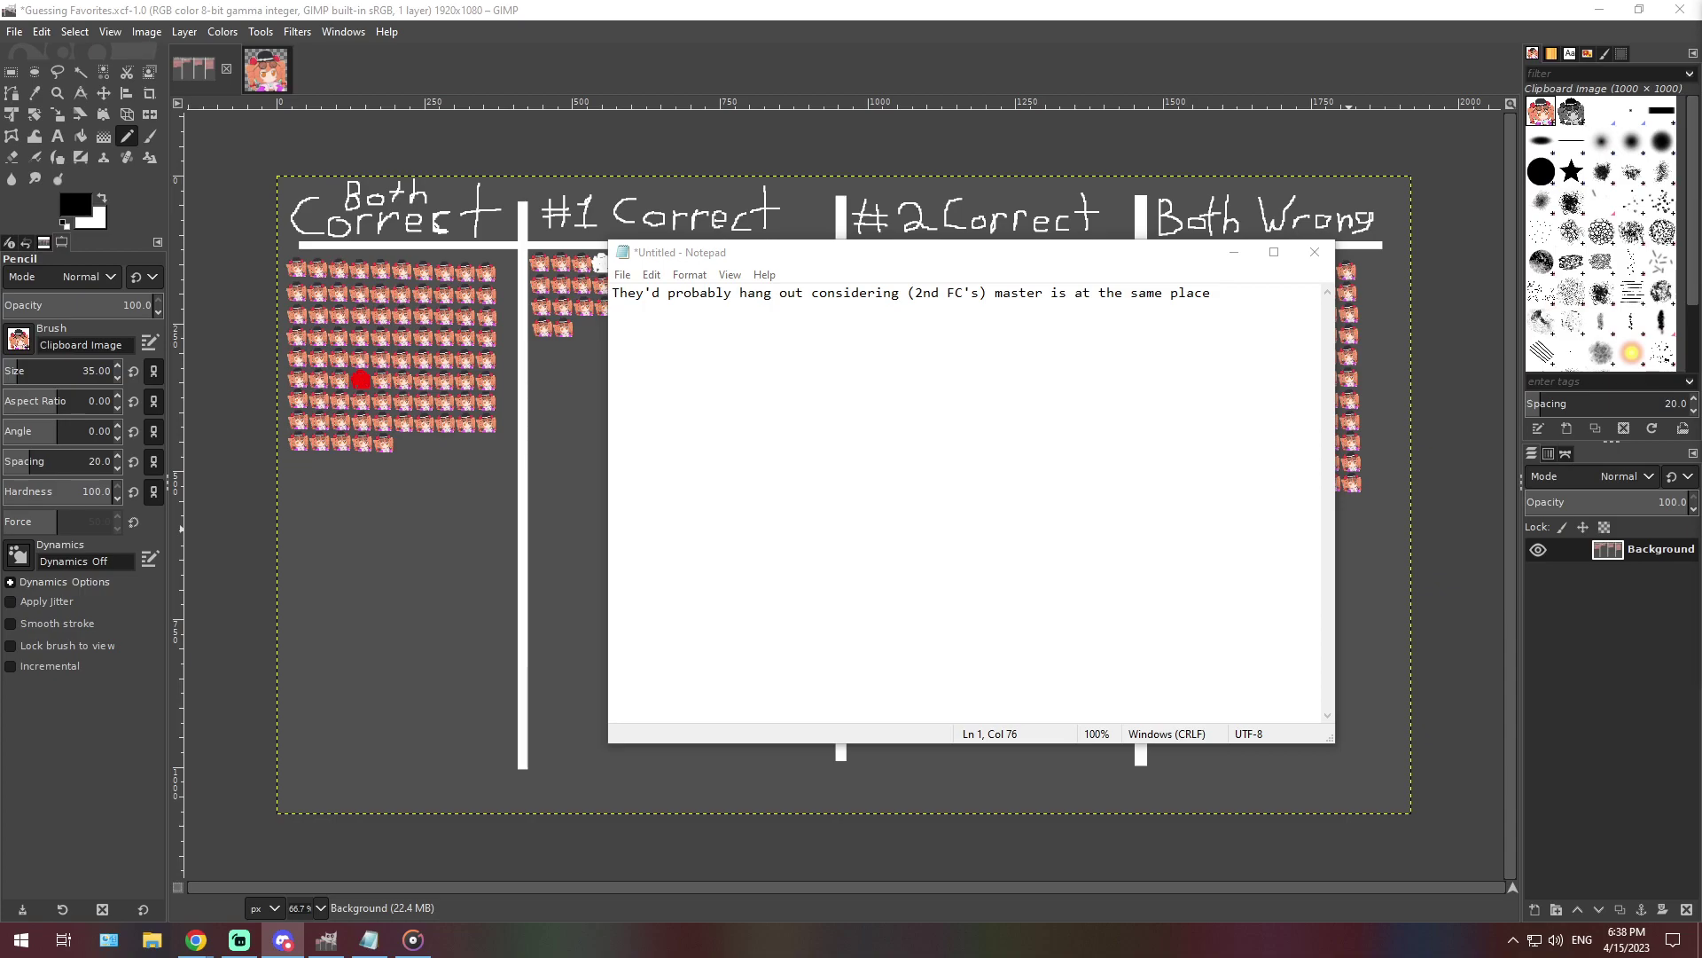
left_click(820, 293)
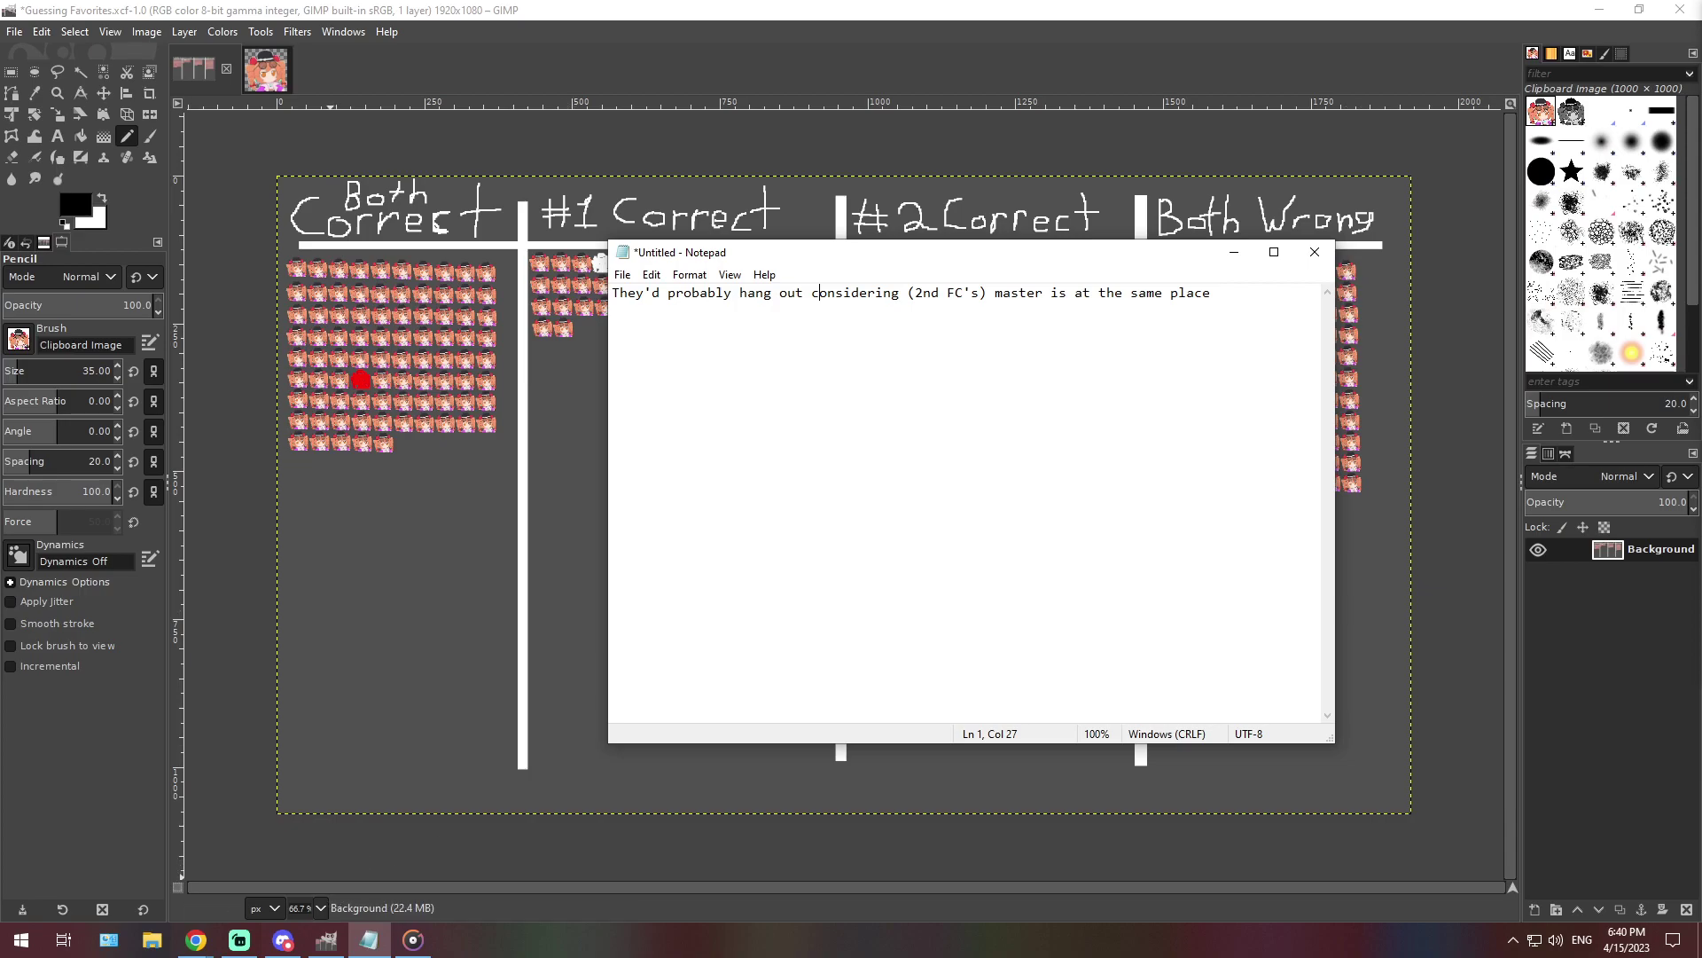
In GIMP, stamp a third portrait in the bottom row of the Both Wrong column and restore the 66.7% zoom
left_click(320, 908)
left_click(312, 763)
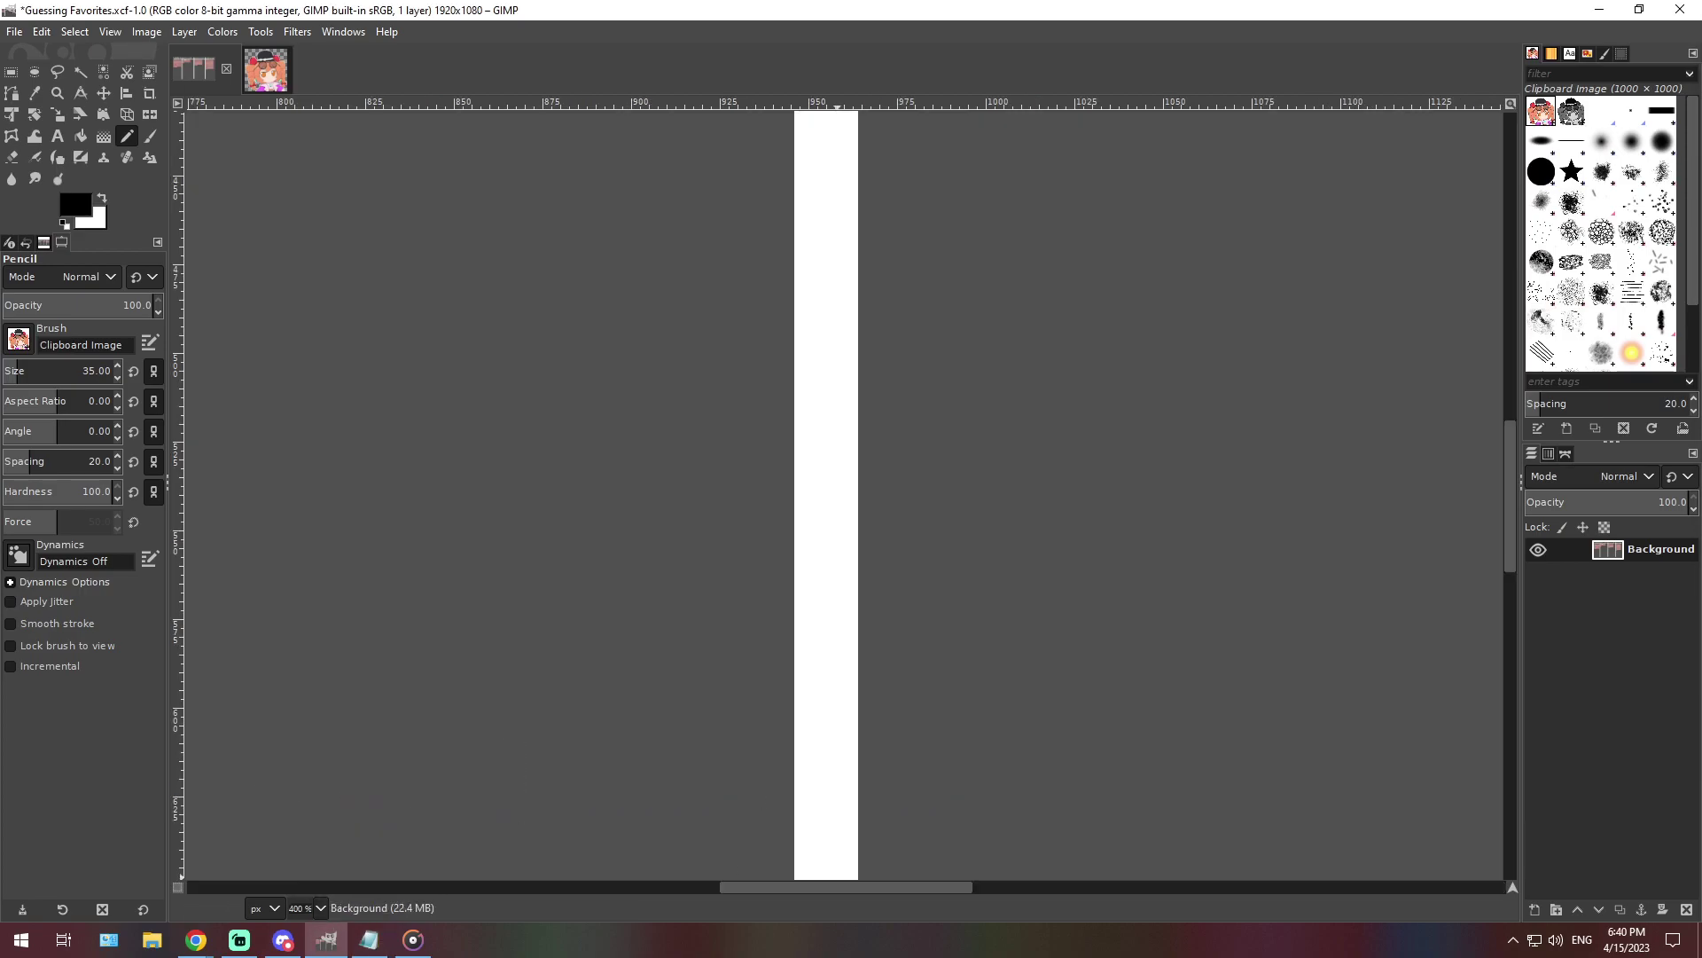
scroll(1141, 780, "right", 10)
scroll(683, 722, "down", 3)
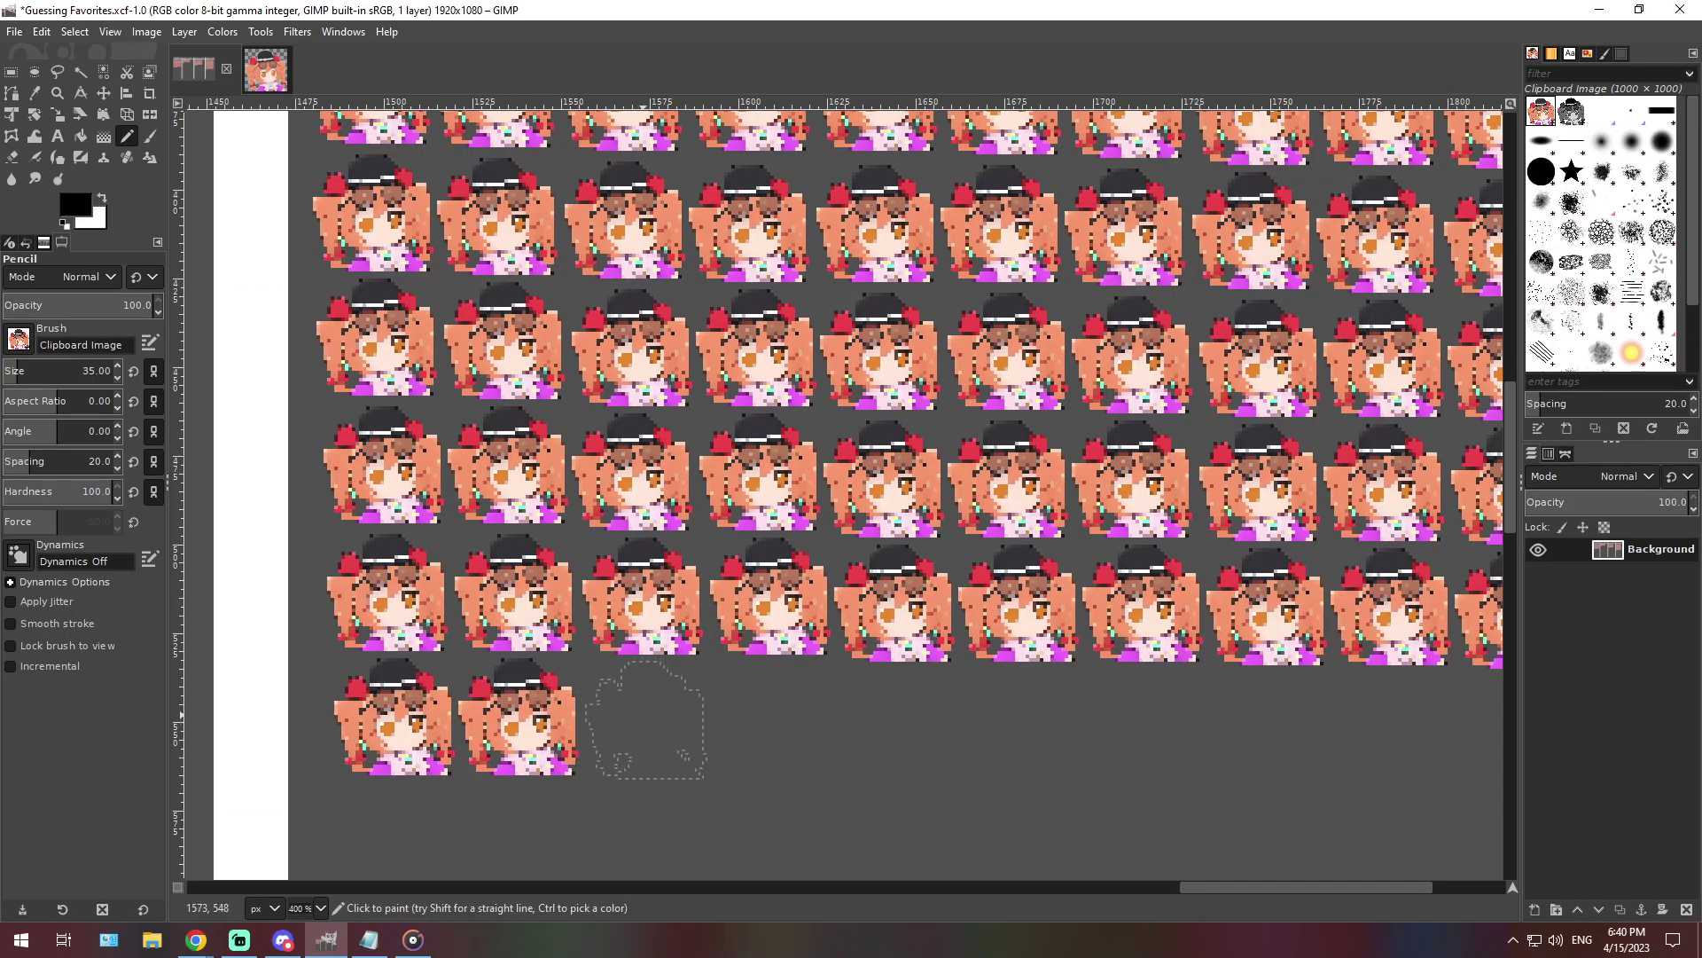
left_click(646, 719)
left_click(321, 908)
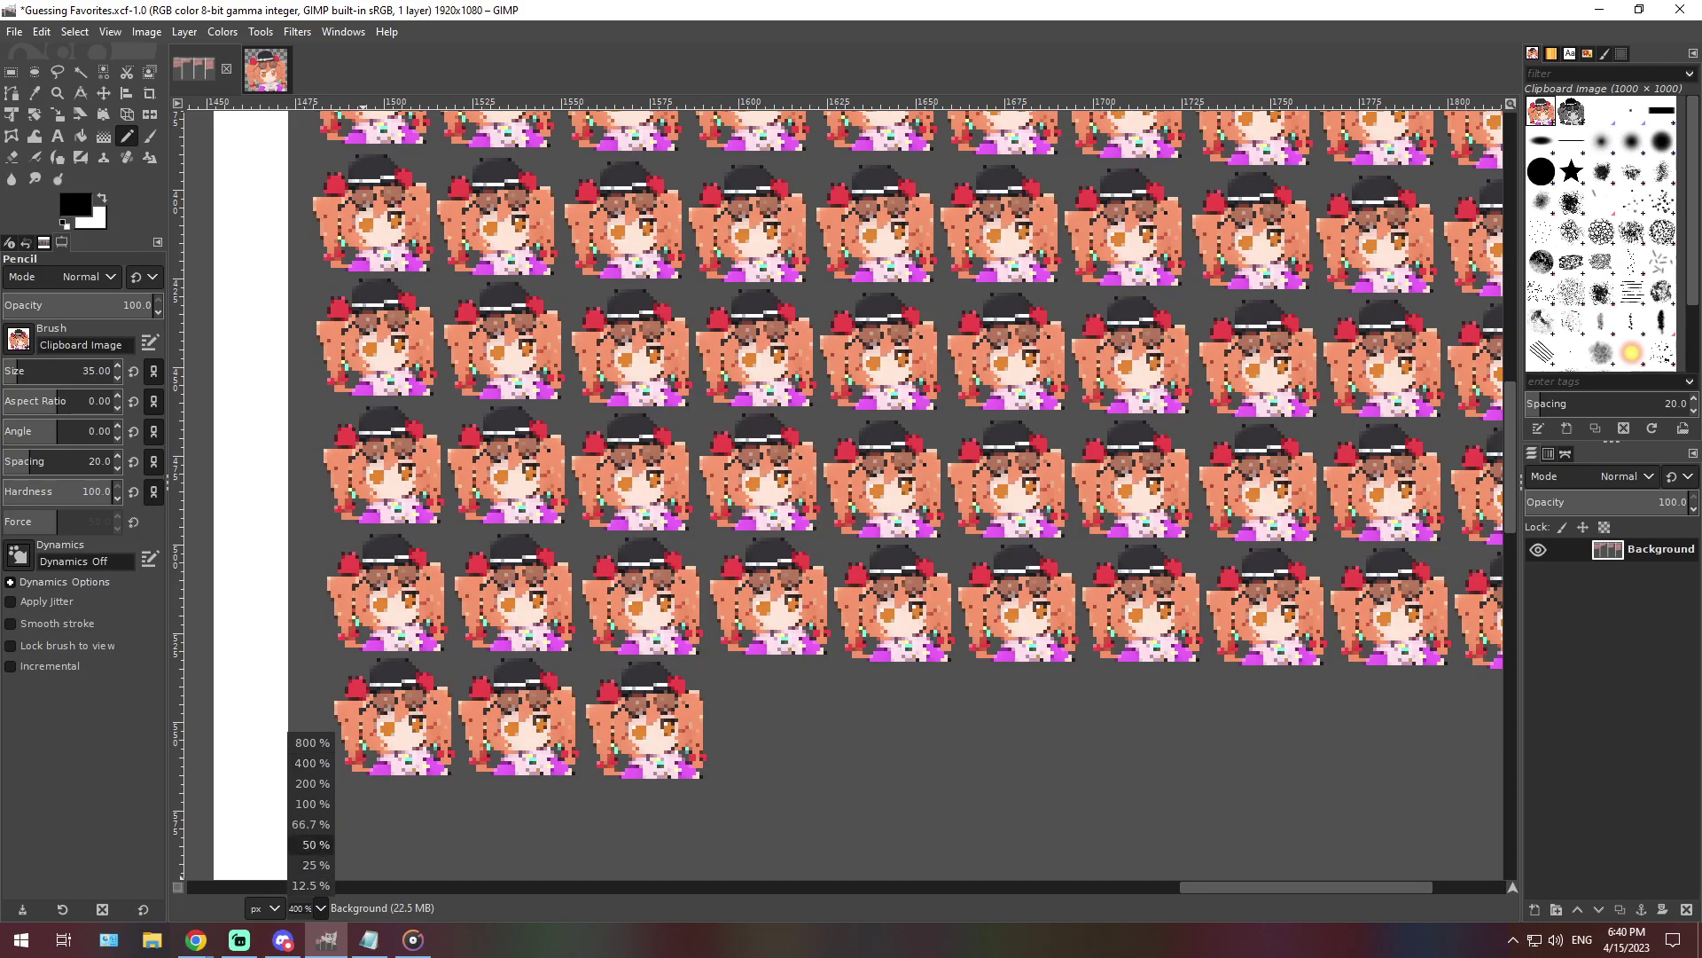
left_click(311, 823)
In Notepad, replace the word "considering" with the clue running from "My second favorite character would probably be going around" to "but still go with it"
left_click(369, 939)
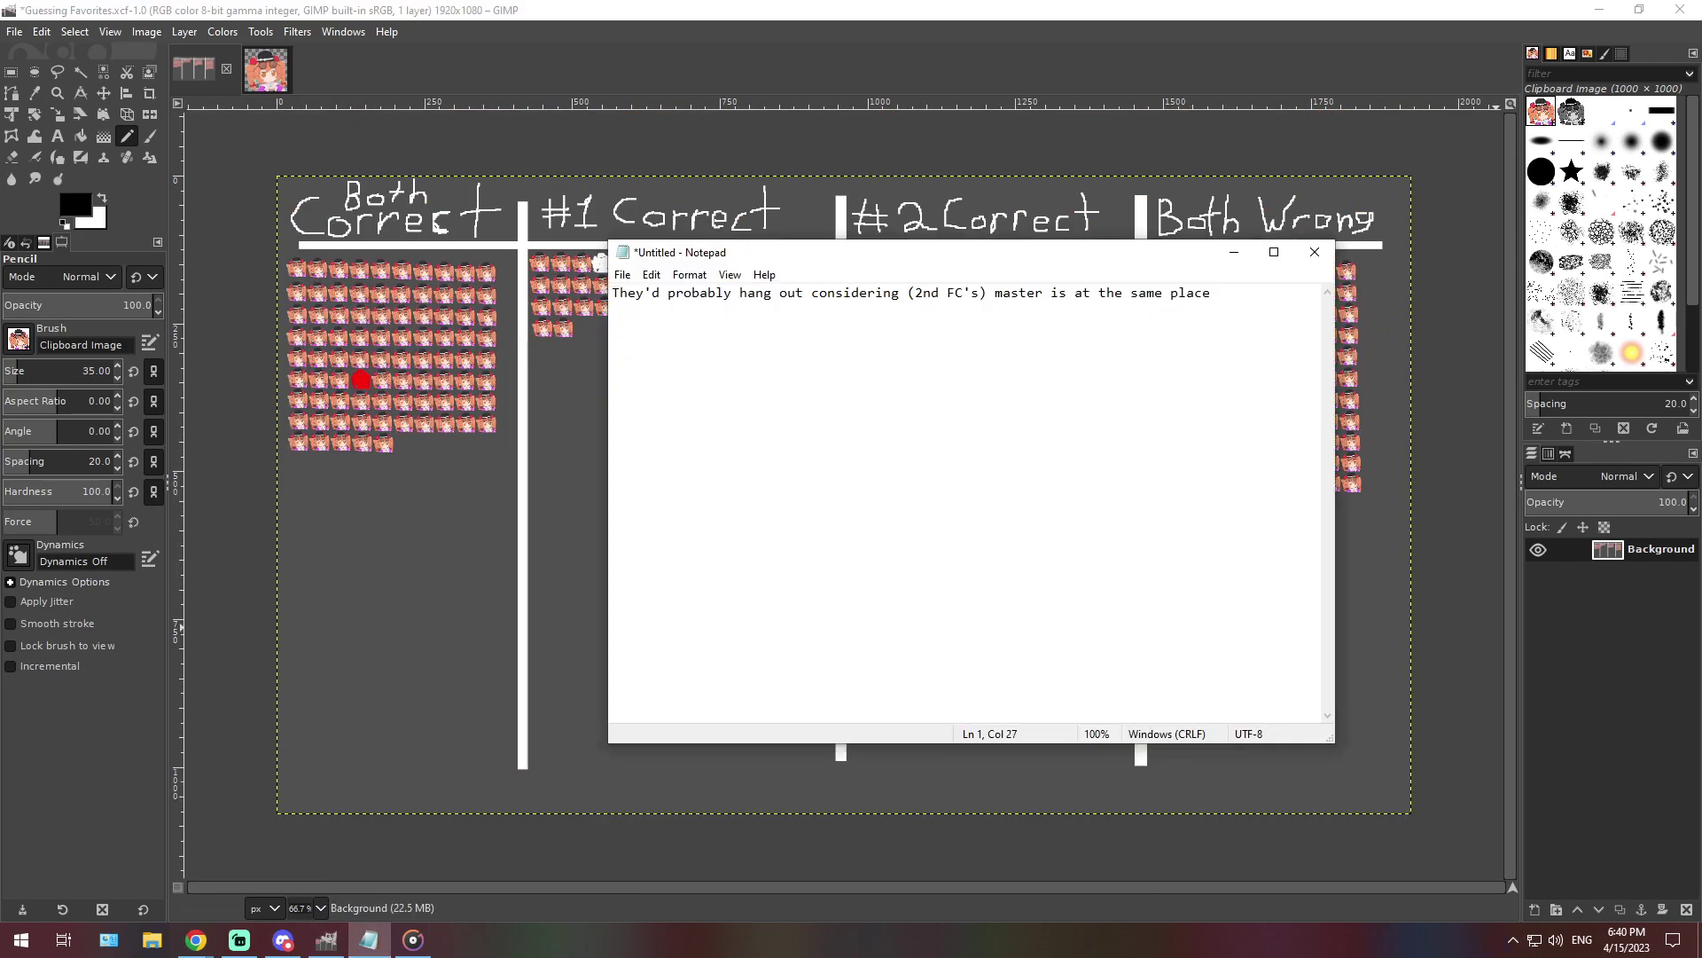
key("alt+Tab")
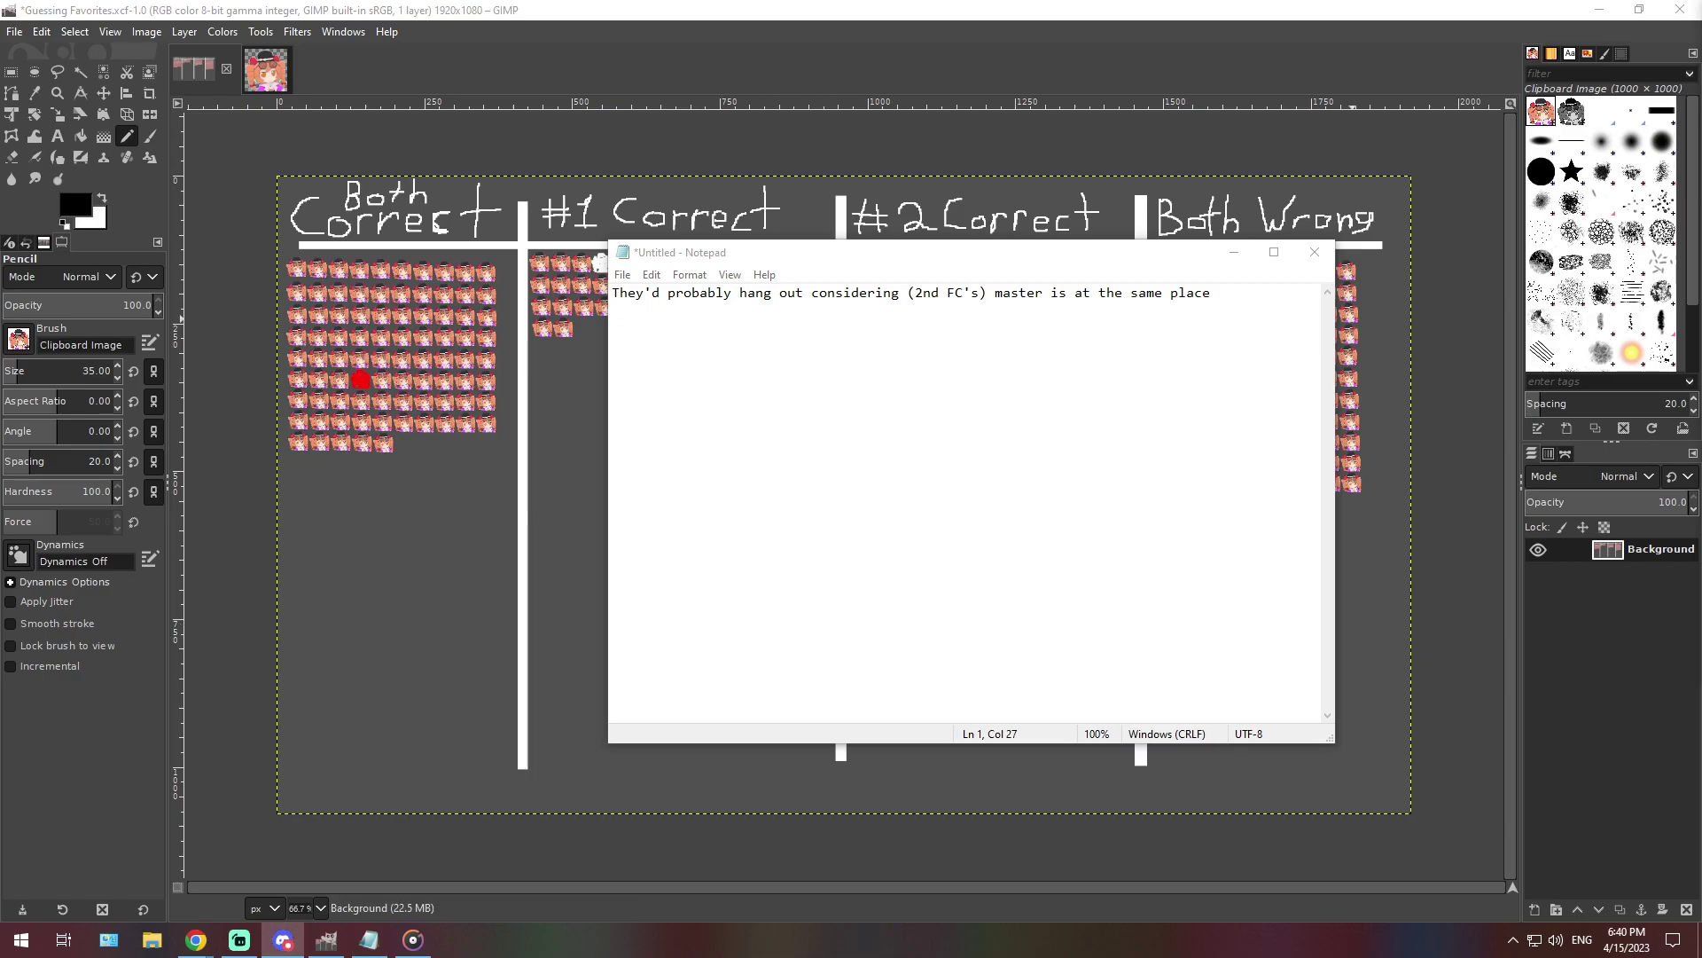
double_click(856, 292)
type("My second favorite character would probably be going around being like 'yo, we're gonna start killing everyone, you down?' and they'd be like 'yeah sounds good' and they'd be like the 20th person they pick up. My second favorite character would see some 'overlap' in their youkai nature in terms of lowly things, my favorite character would probably be offended at that, but still go with it")
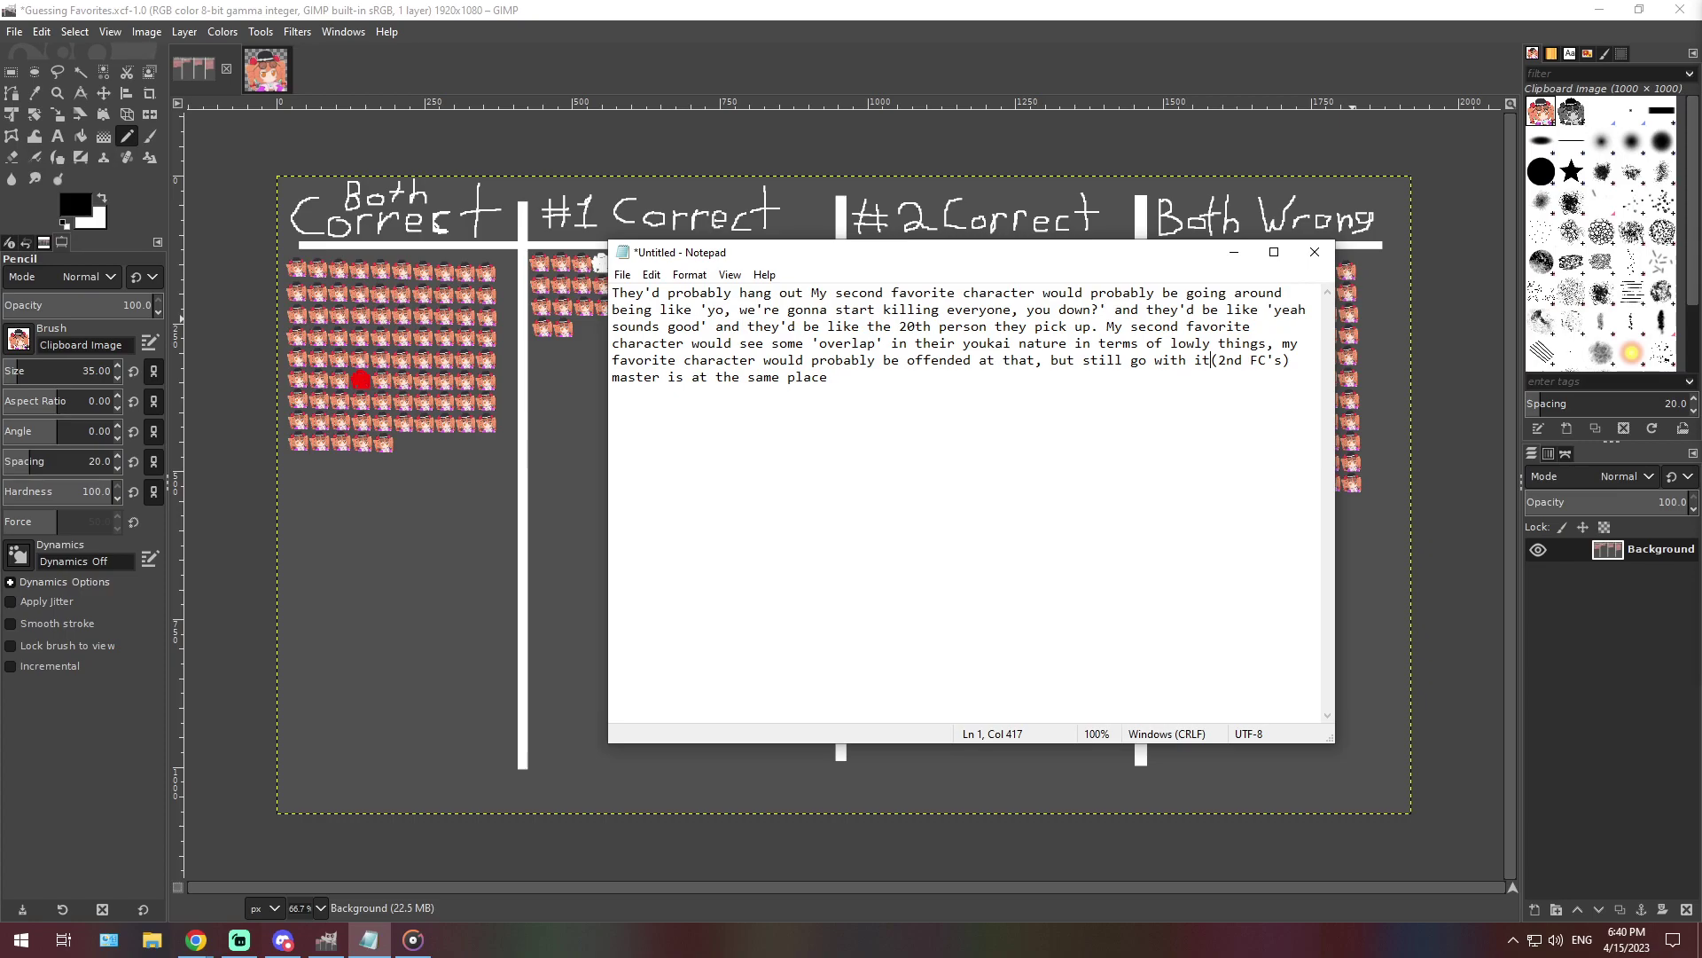
Delete the leftover words "They'd probably hang out" from the start of the note
left_click(804, 292)
key("BackSpace")
key("BackSpace")
key("BackSpace")
key("BackSpace")
key("BackSpace")
key("BackSpace")
key("BackSpace")
key("BackSpace")
key("BackSpace")
key("BackSpace")
key("BackSpace")
key("BackSpace")
key("BackSpace")
key("BackSpace")
key("BackSpace")
key("BackSpace")
key("BackSpace")
key("BackSpace")
key("BackSpace")
key("BackSpace")
key("BackSpace")
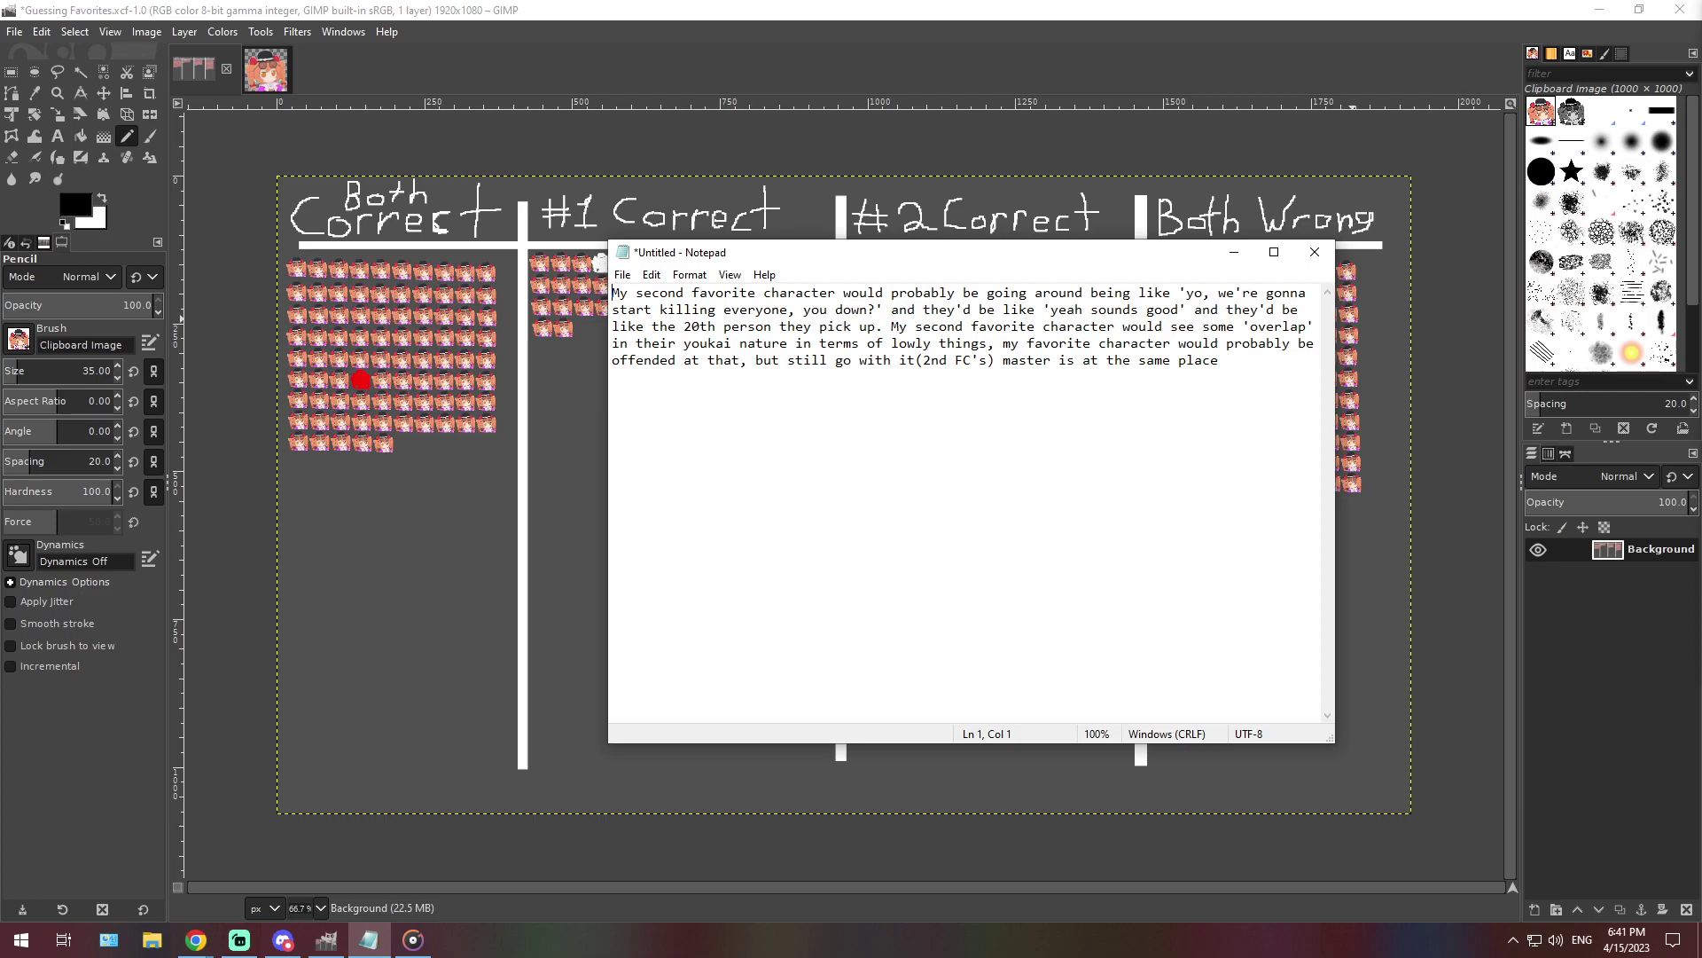
Cut the leftover text "(2nd FC's) master is at the same place" from the end of the note
key("ctrl+End")
key("shift+Left")
key("shift+Left")
key("shift+Left")
key("shift+Left")
key("shift+Left")
key("shift+Left")
key("shift+Left")
key("shift+Left")
key("shift+Left")
key("shift+Left")
key("shift+Left")
key("shift+Left")
key("shift+Left")
key("shift+Left")
key("shift+Left")
key("shift+Left")
key("shift+Left")
key("shift+Left")
key("shift+Left")
key("shift+Left")
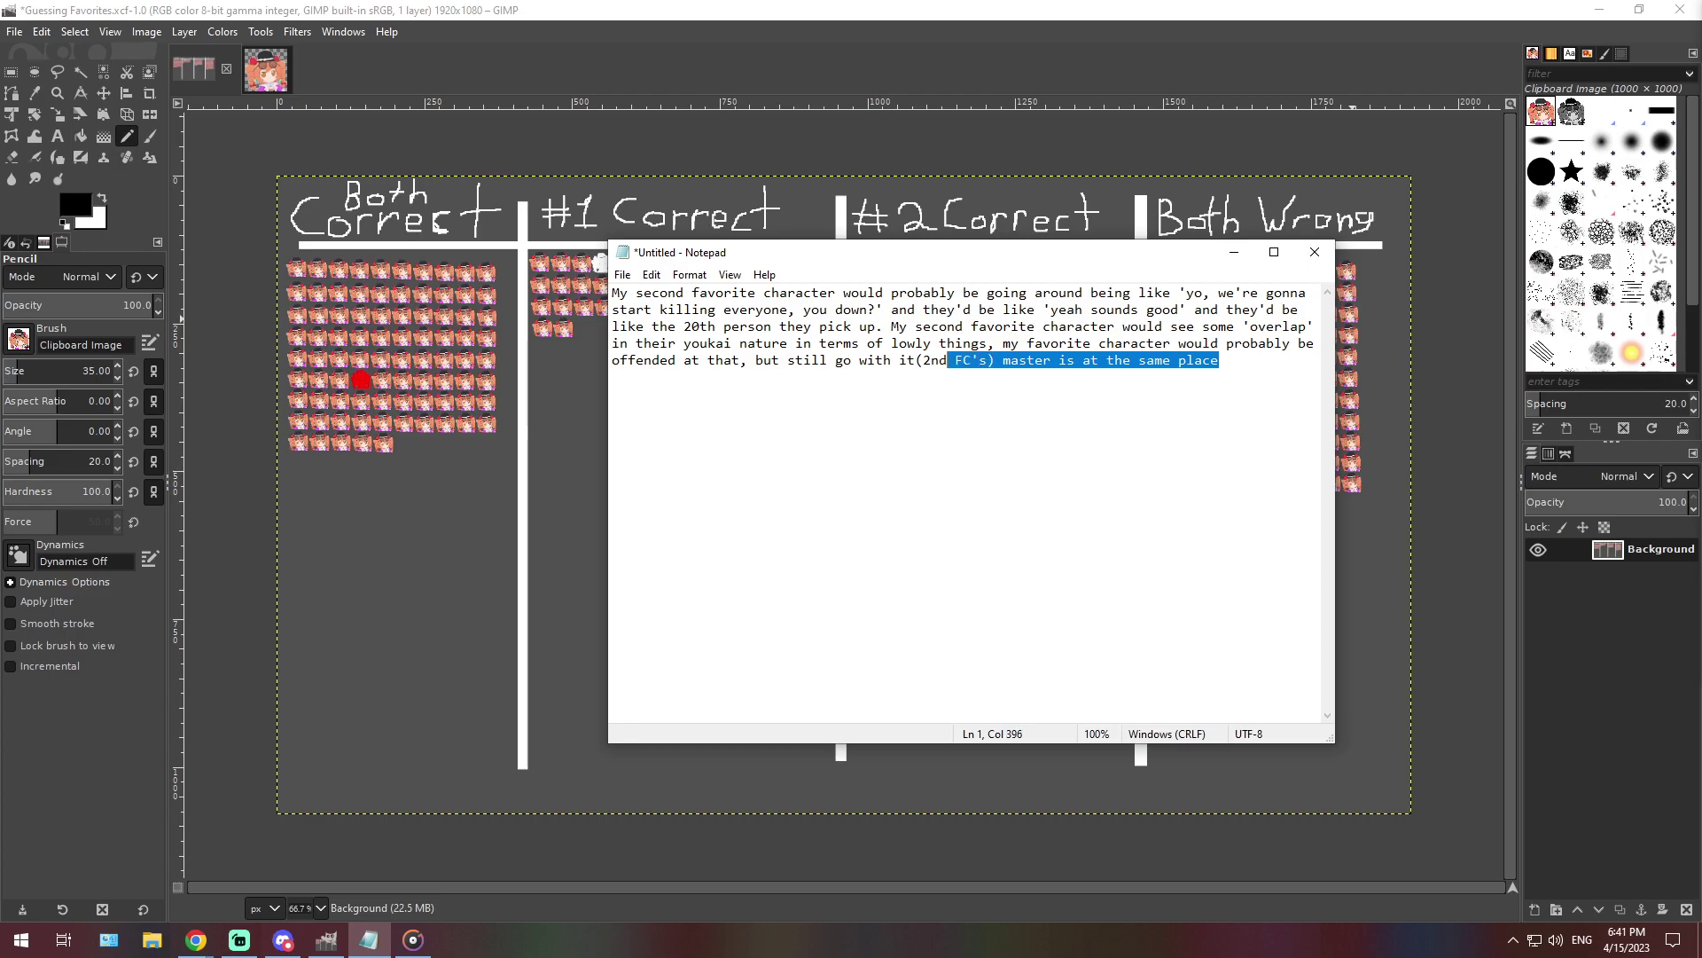
key("shift+Left")
key("shift+Left")
key("shift+Left")
key("ctrl+x")
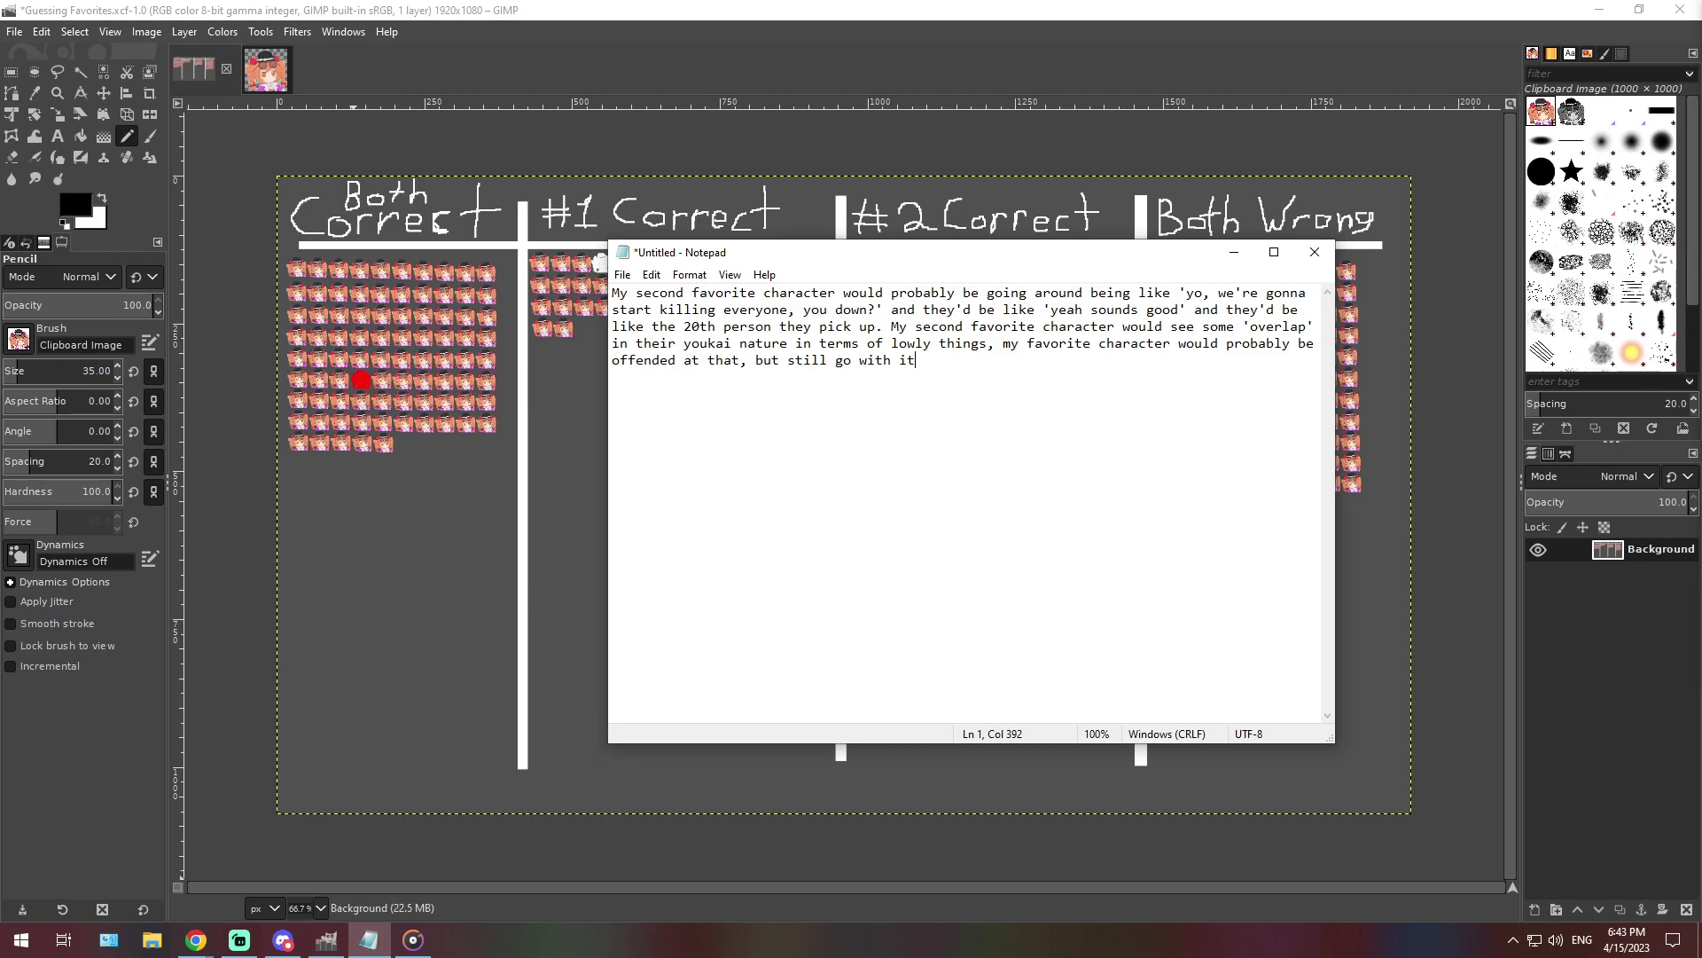
In GIMP, stamp a fourth portrait in the bottom row of the Both Wrong column and restore the 66.7% zoom
left_click(320, 908)
left_click(313, 762)
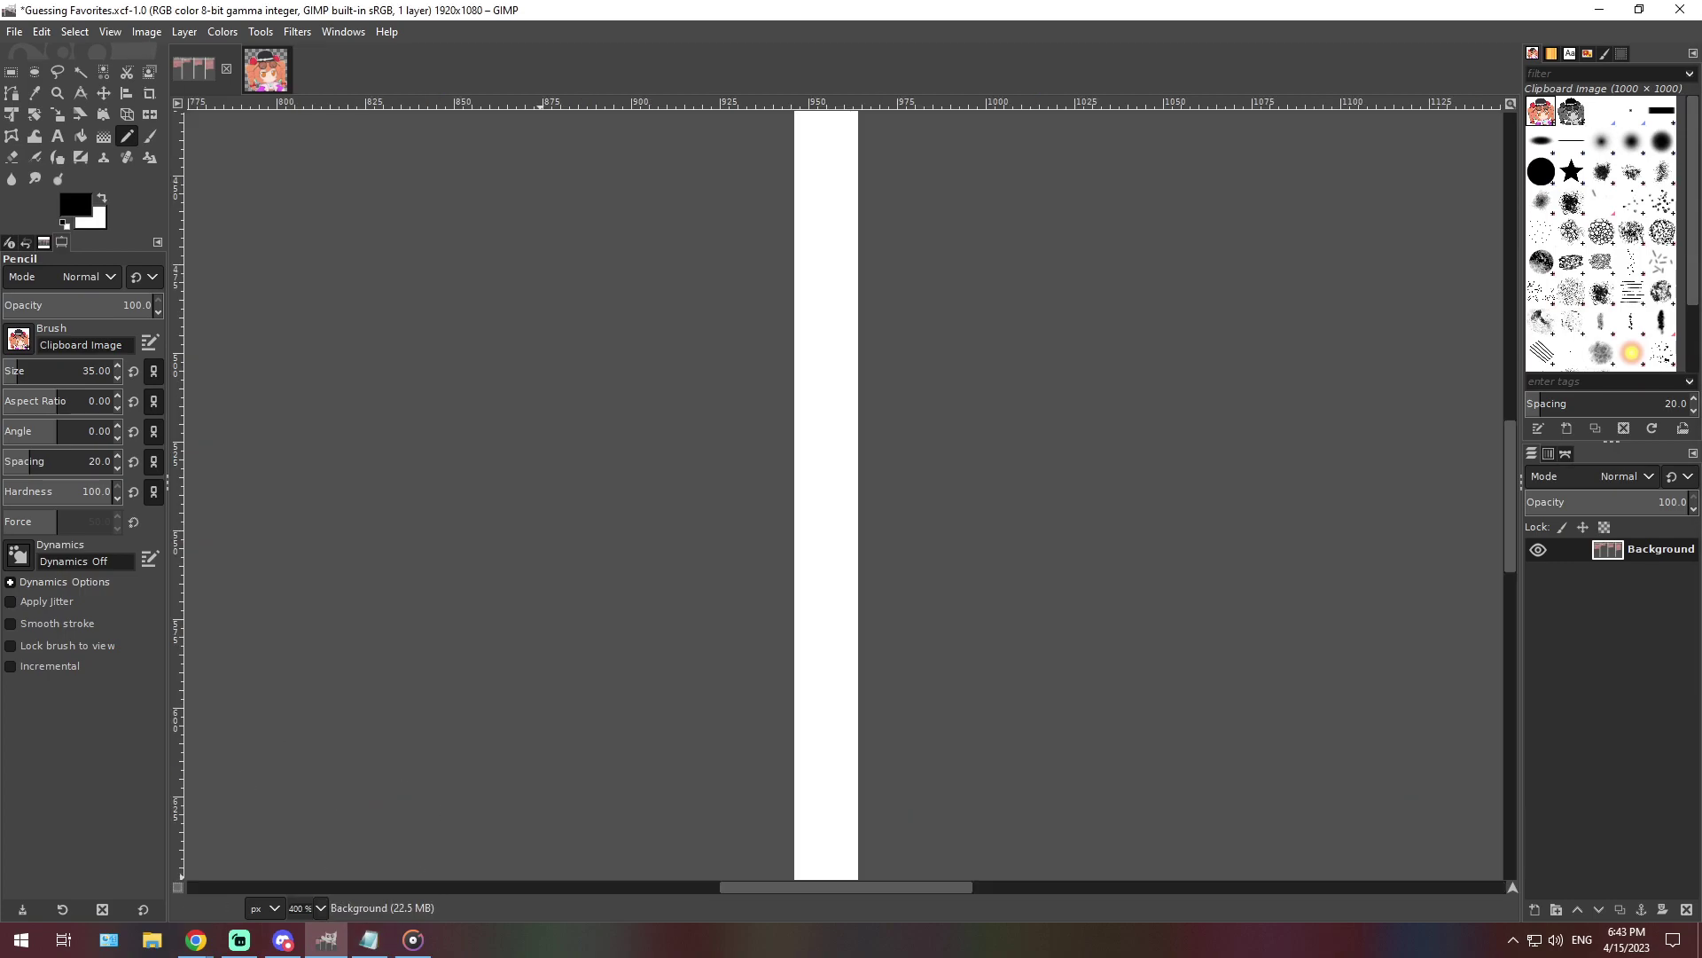
scroll(862, 532, "right", 15)
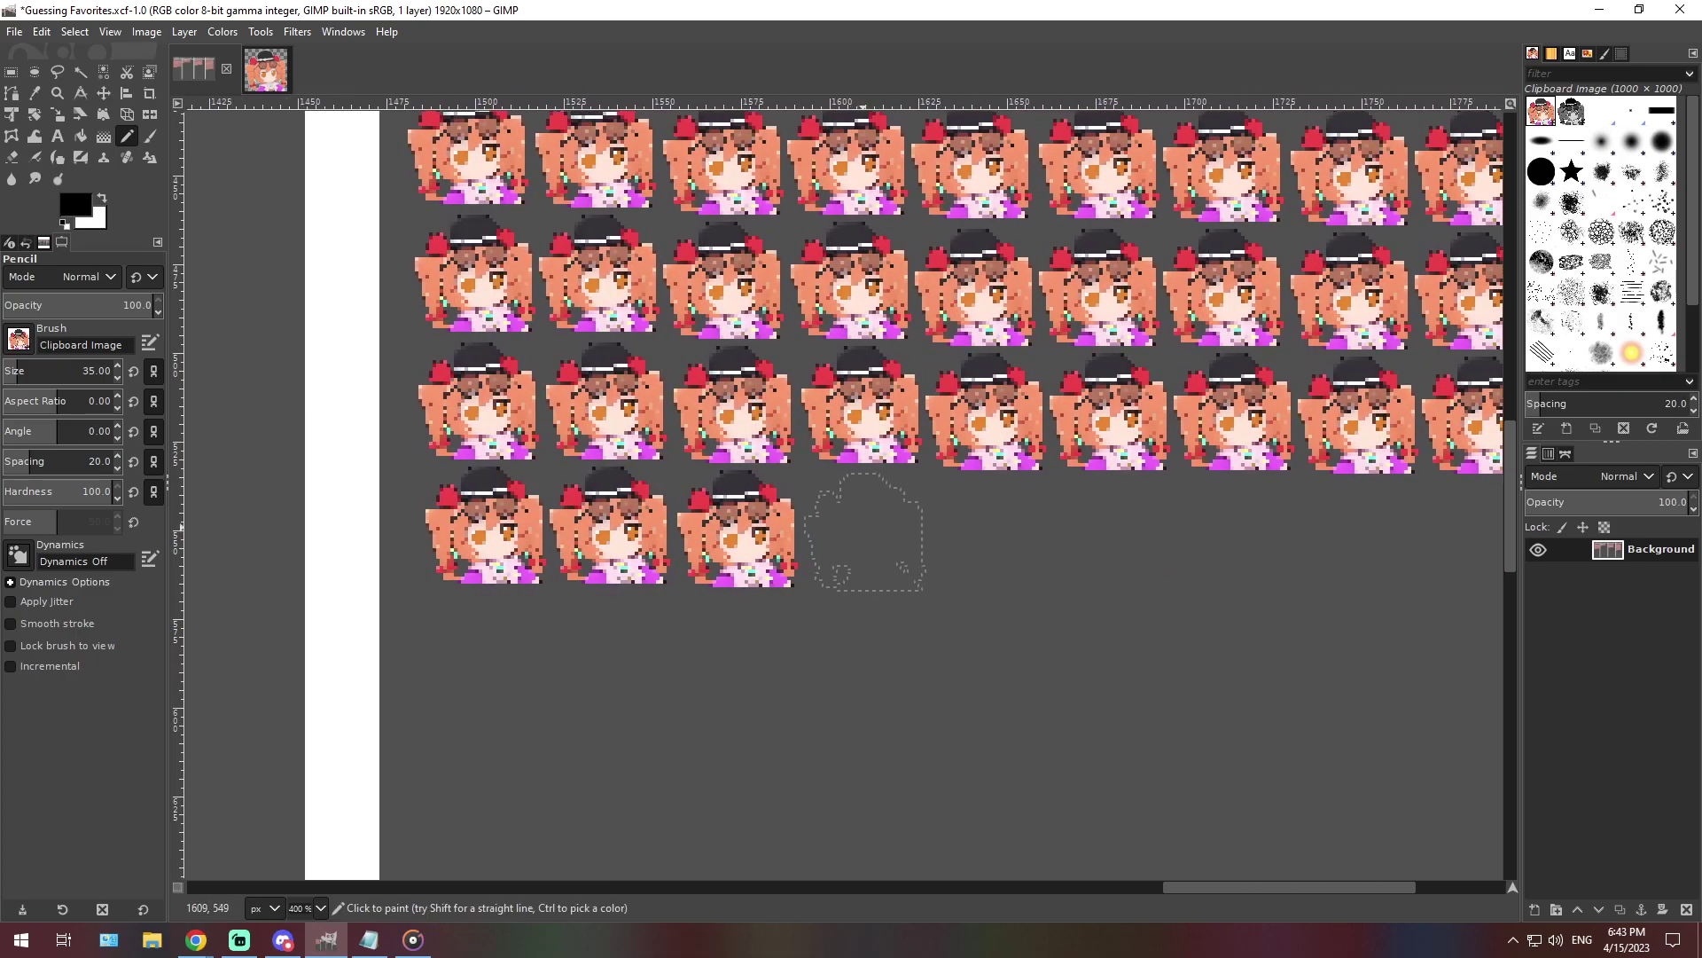
left_click(864, 530)
left_click(320, 908)
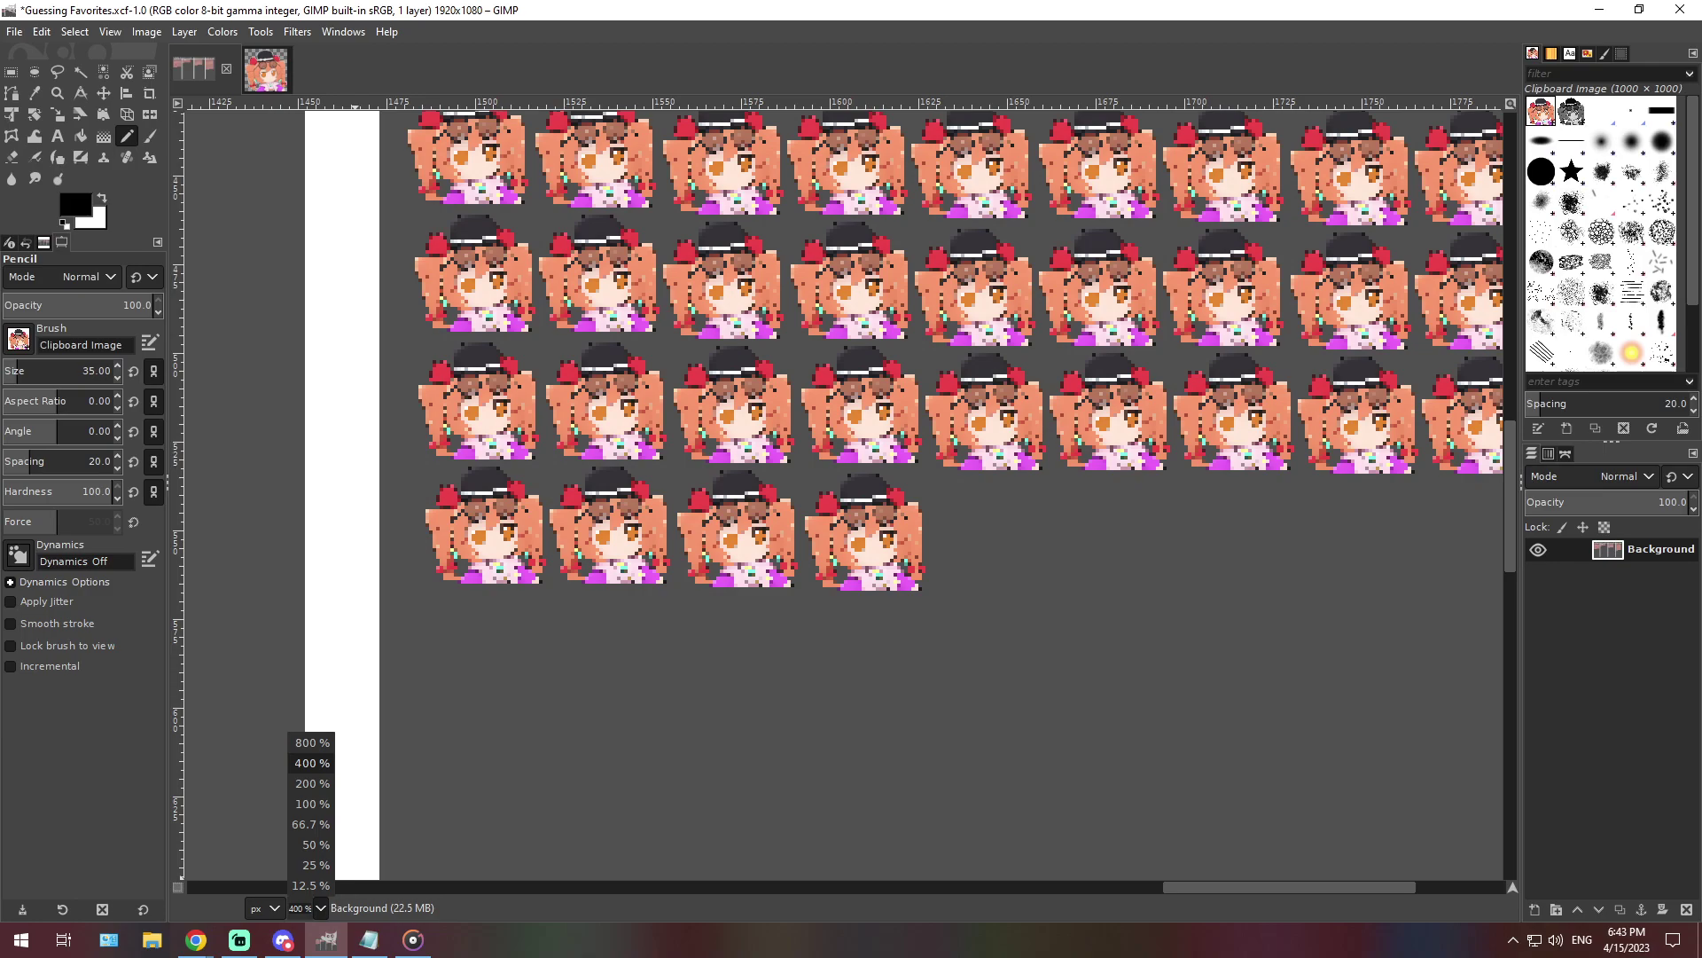
left_click(310, 824)
In Notepad, replace the whole note with the clue running from "My favourite character likes to play with her" to "stew once for her “hard work”."
left_click(369, 940)
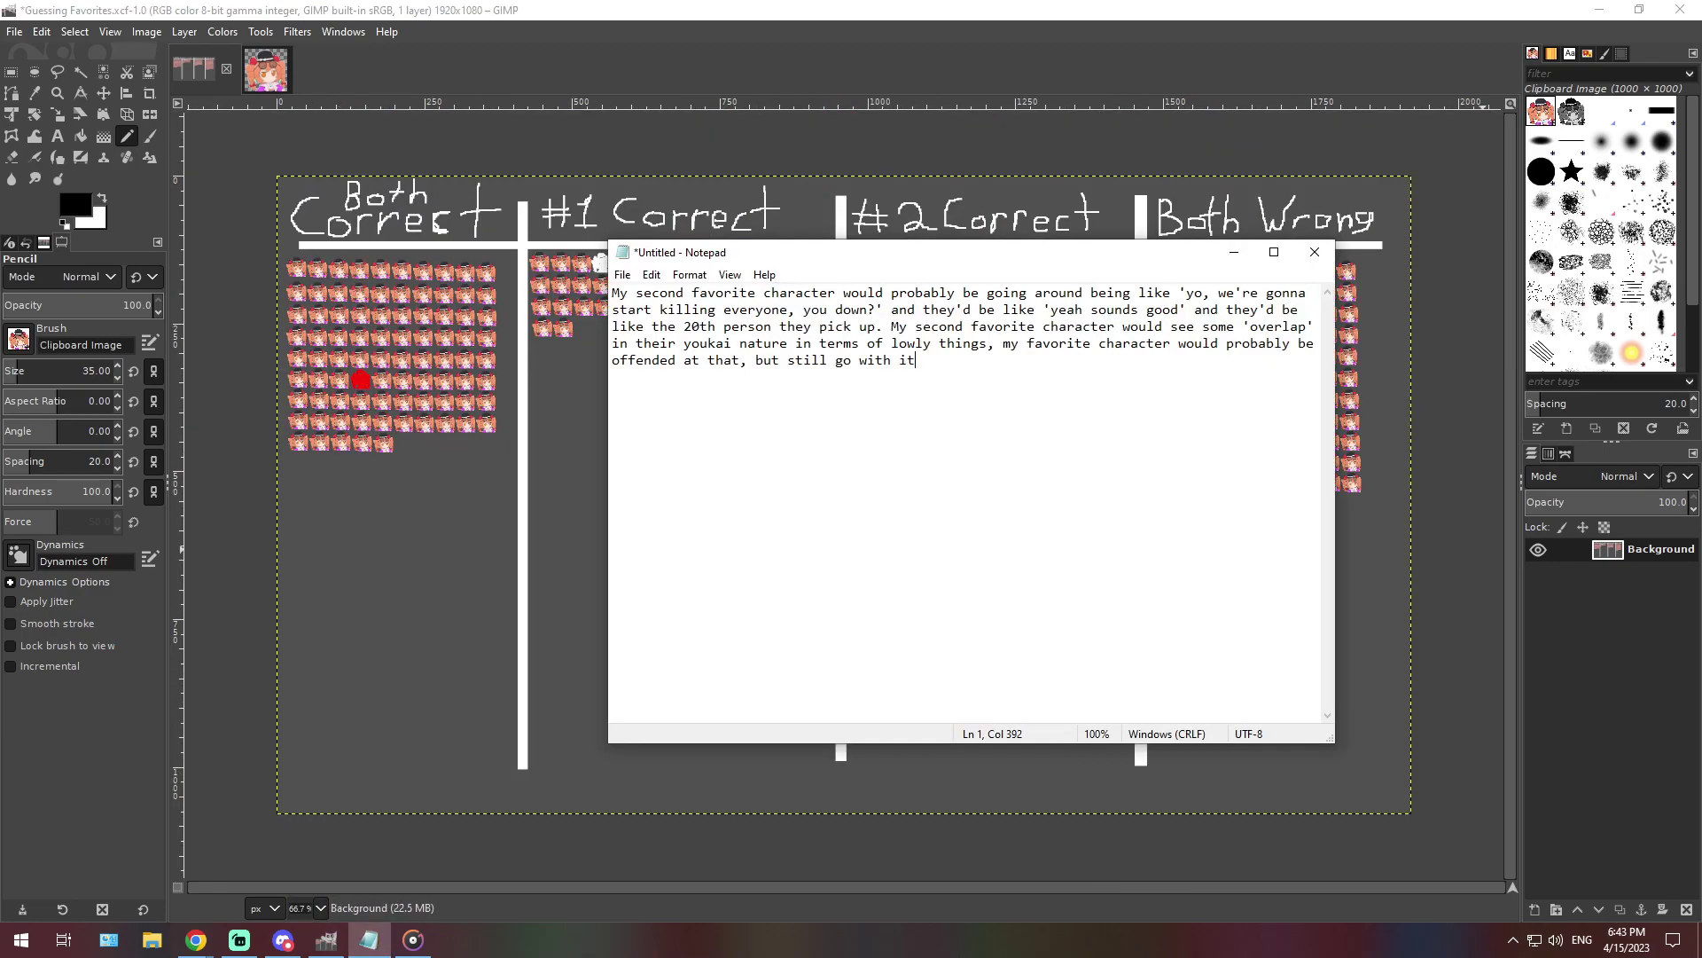
left_click(283, 940)
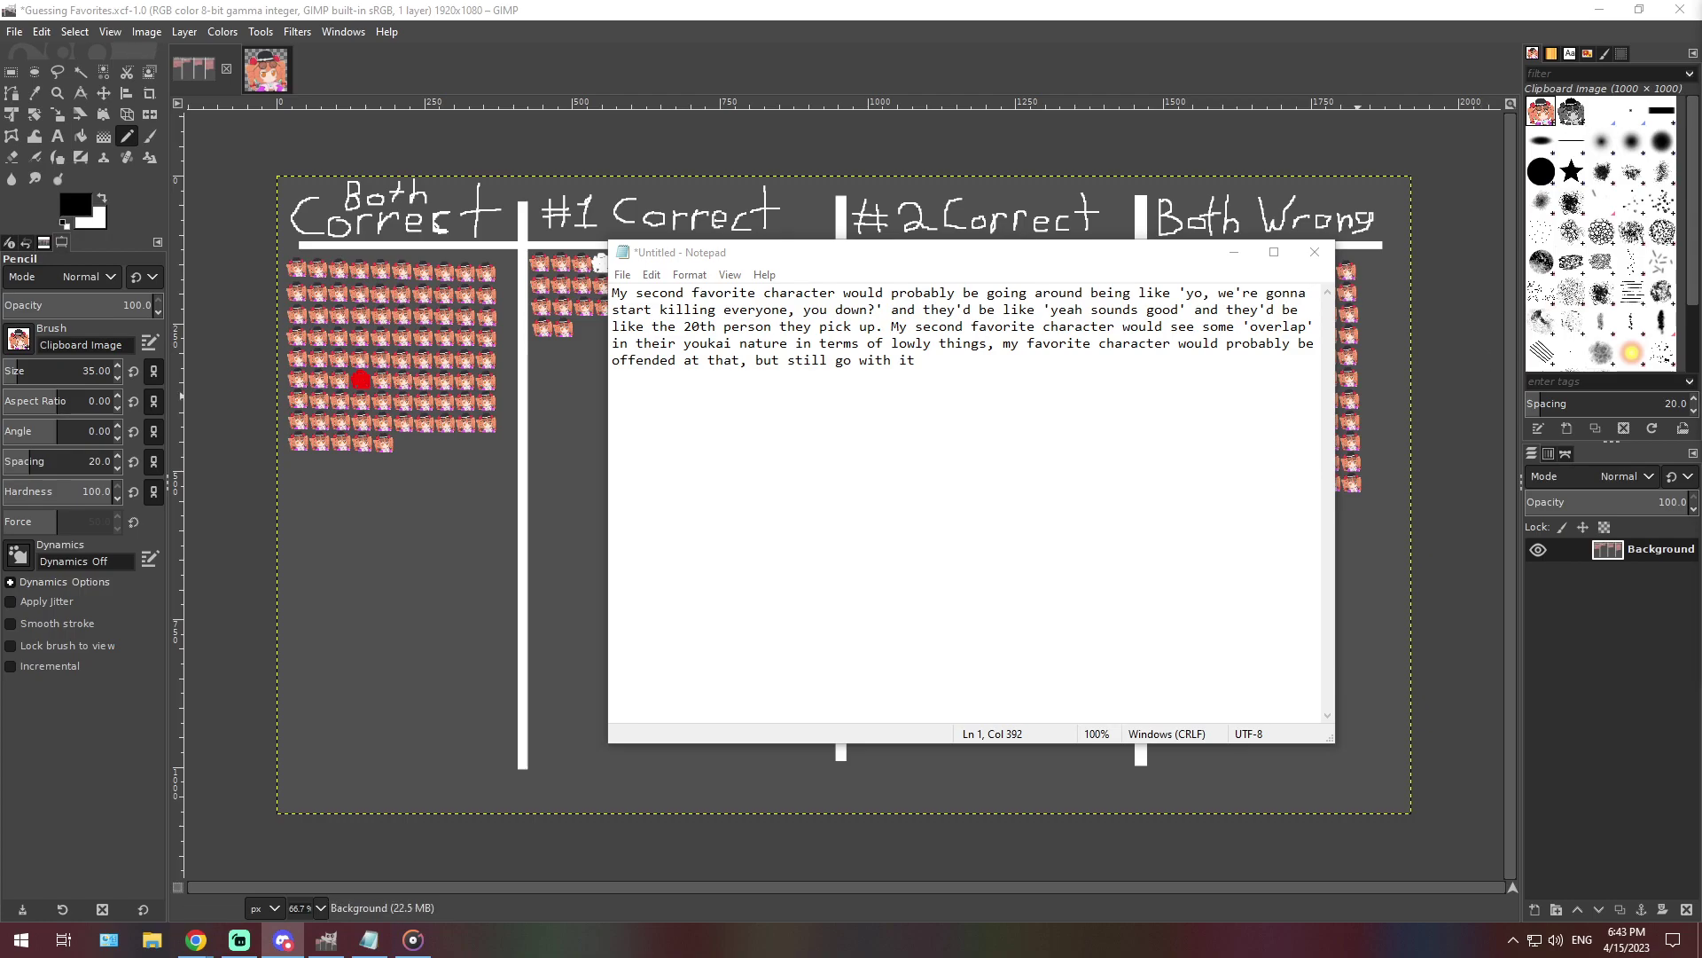
double_click(875, 360)
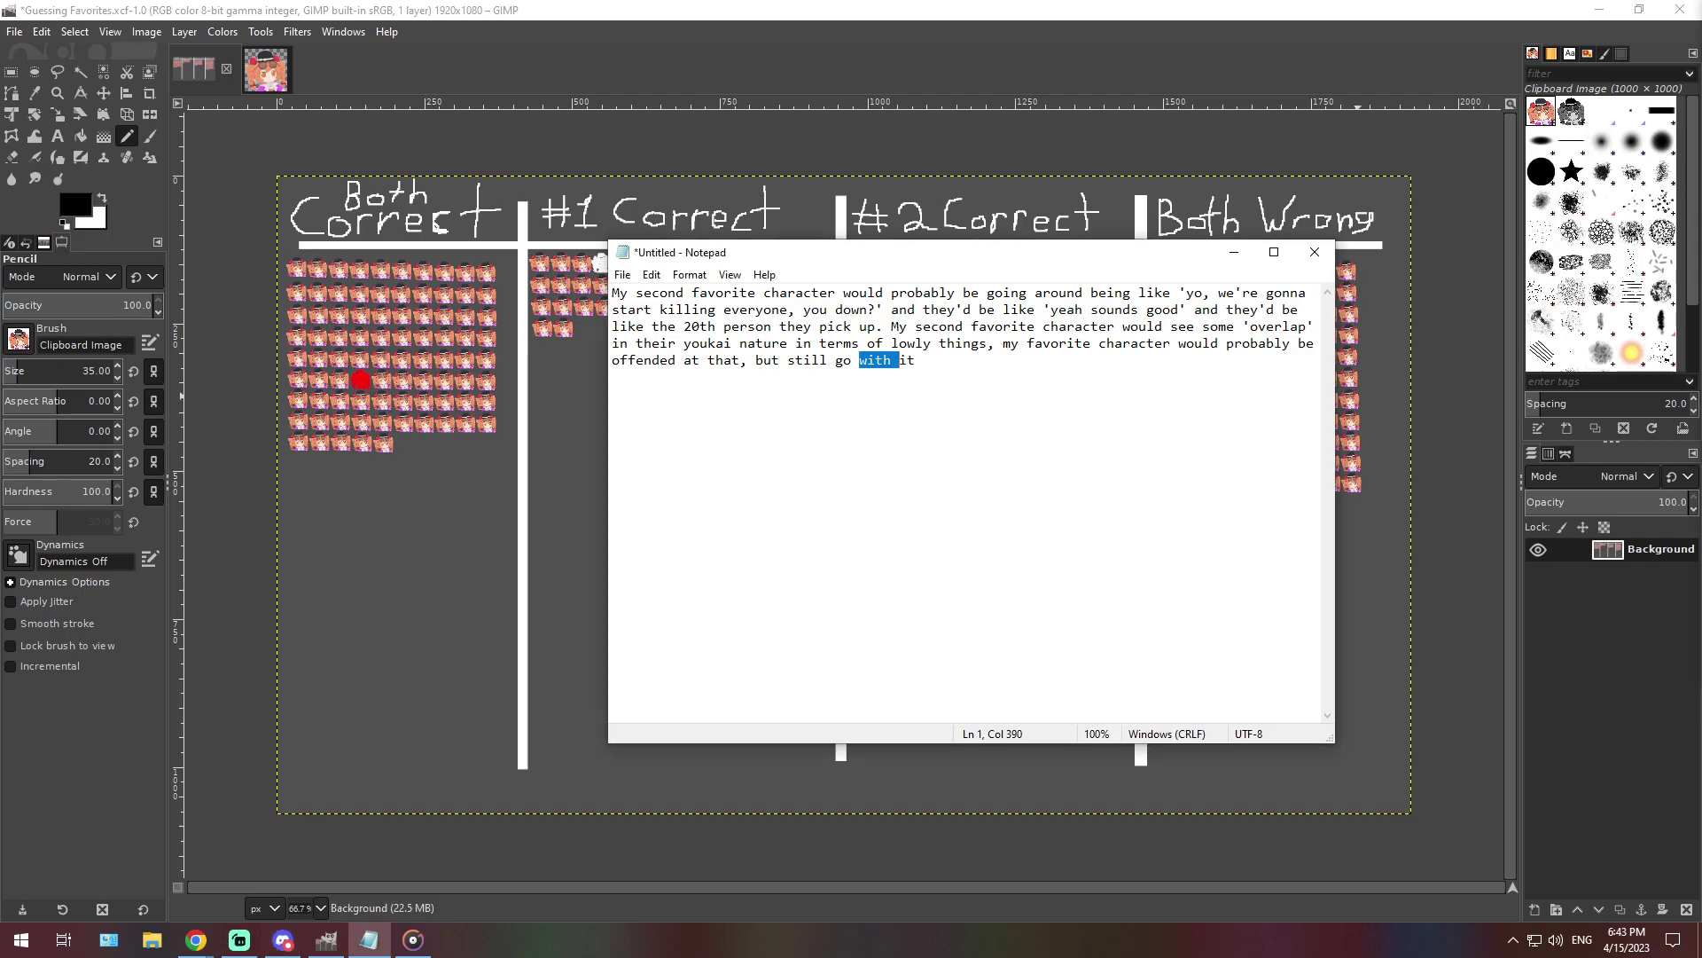
key("ctrl+a")
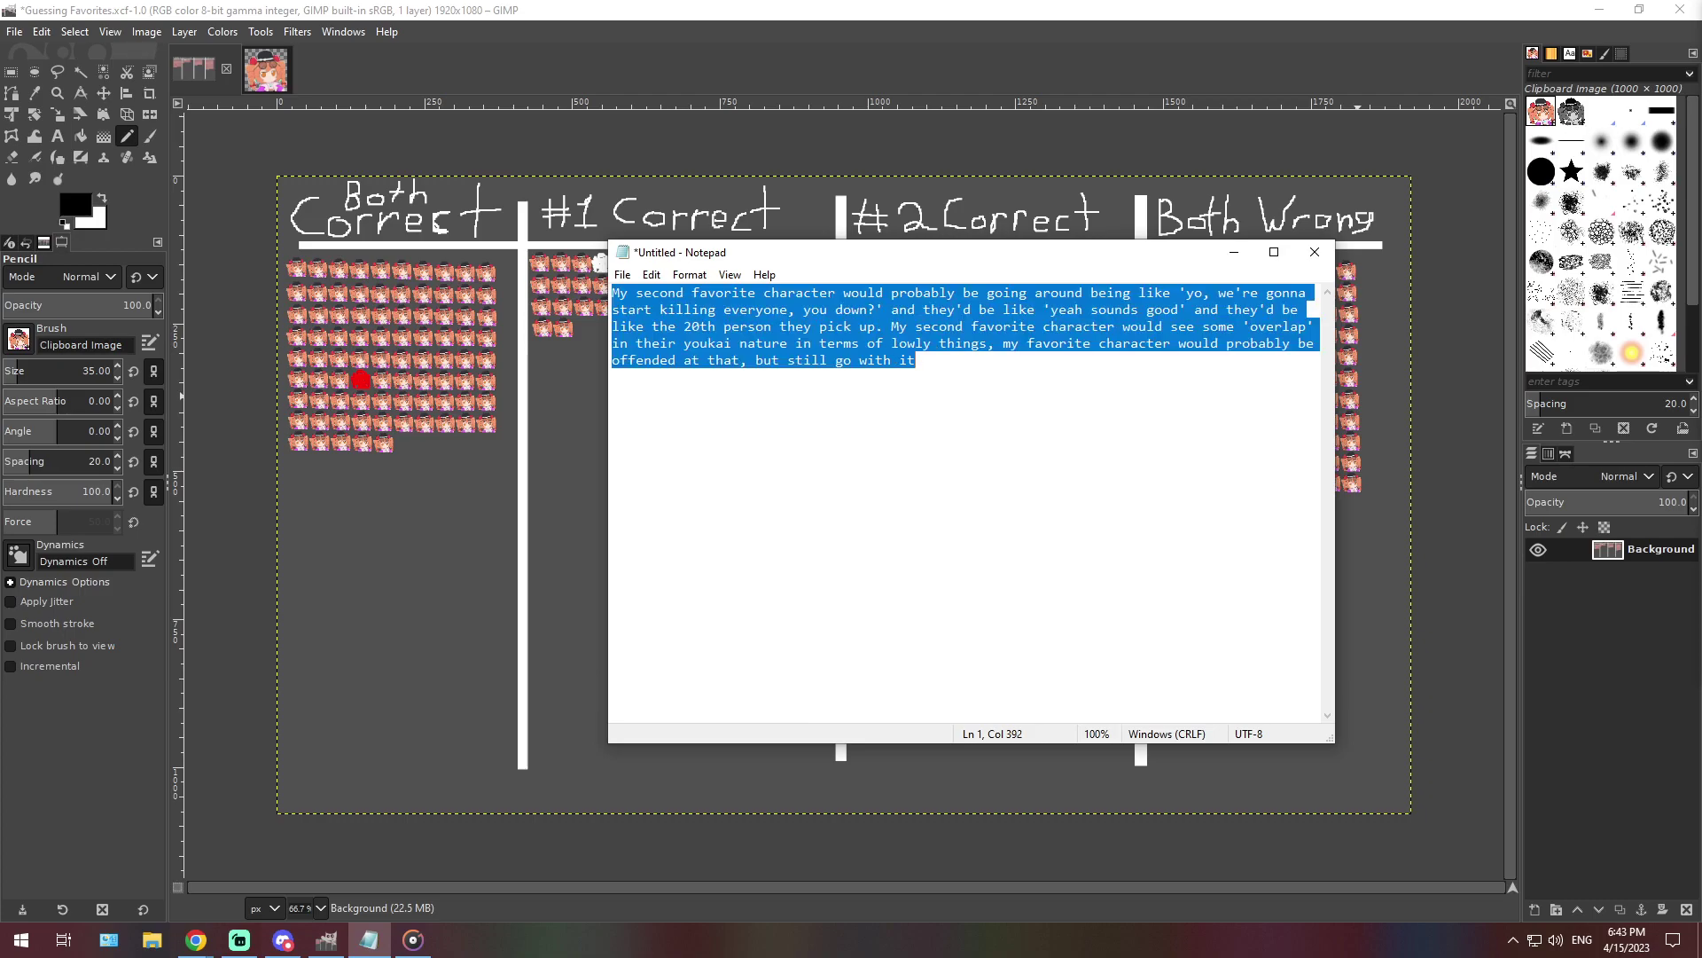
type("My favourite character likes to play with her and on multiple occasions have engaged in schemes with her. They usually see each other at the hakurei shrine. However, at the first sign of trouble will be sure to be the first one to bail. My favourite character cooked for her a delicious stew once for her \"hard work\".")
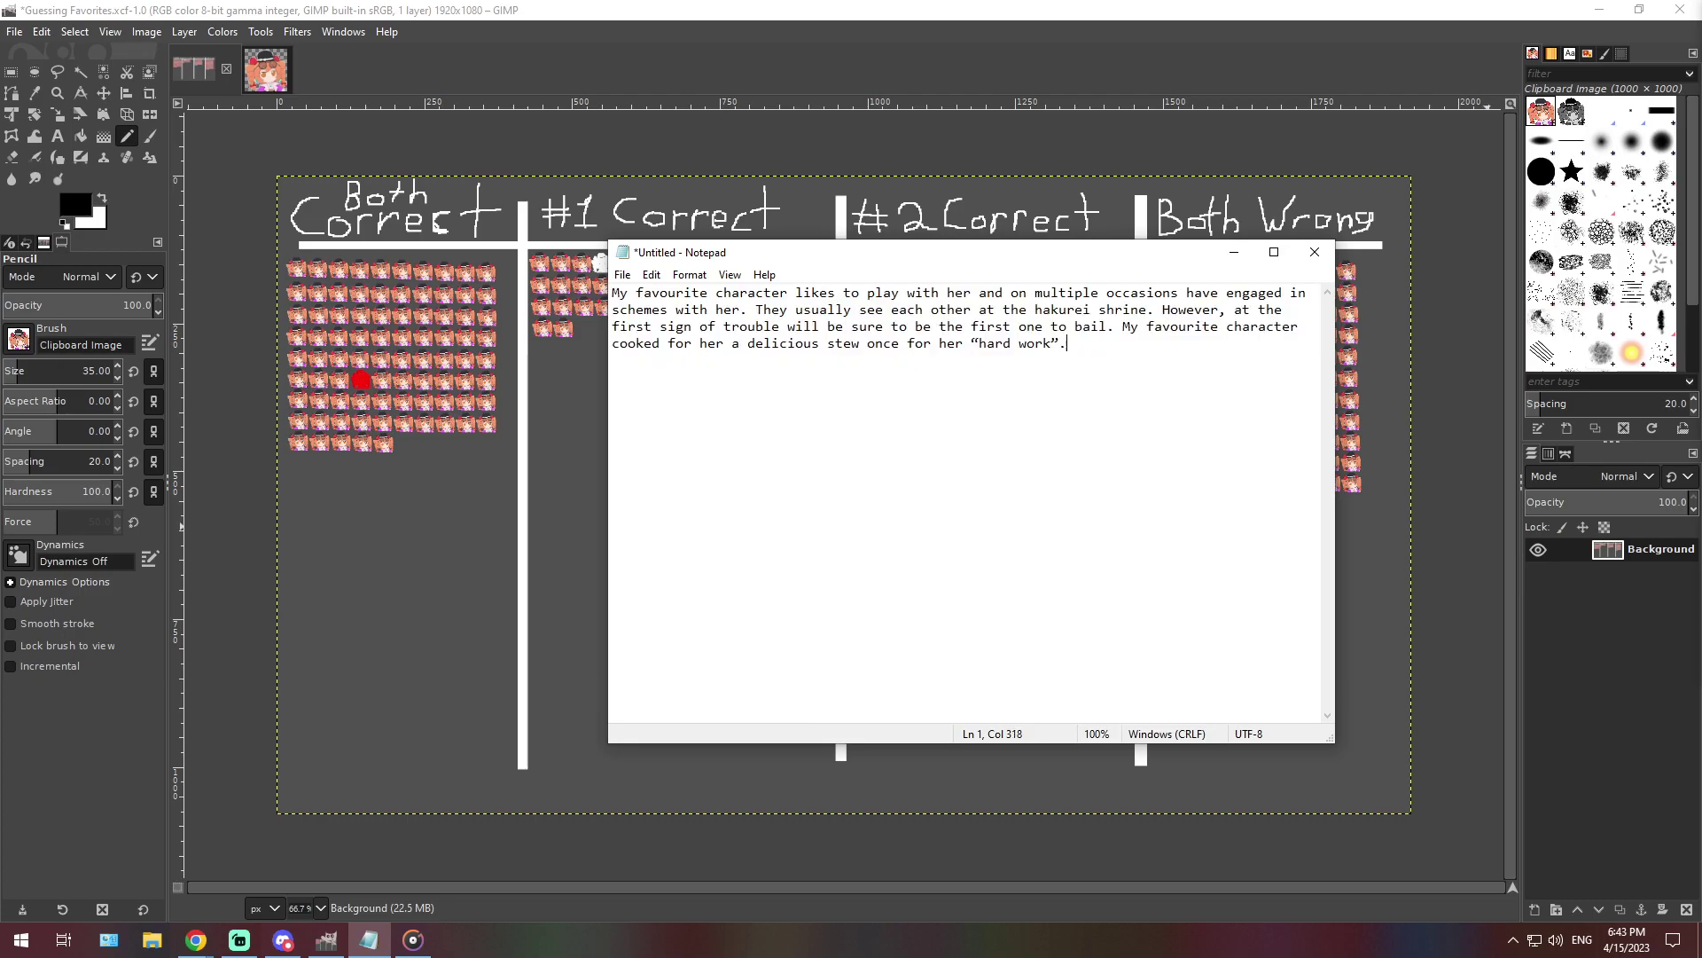
key("alt+Tab")
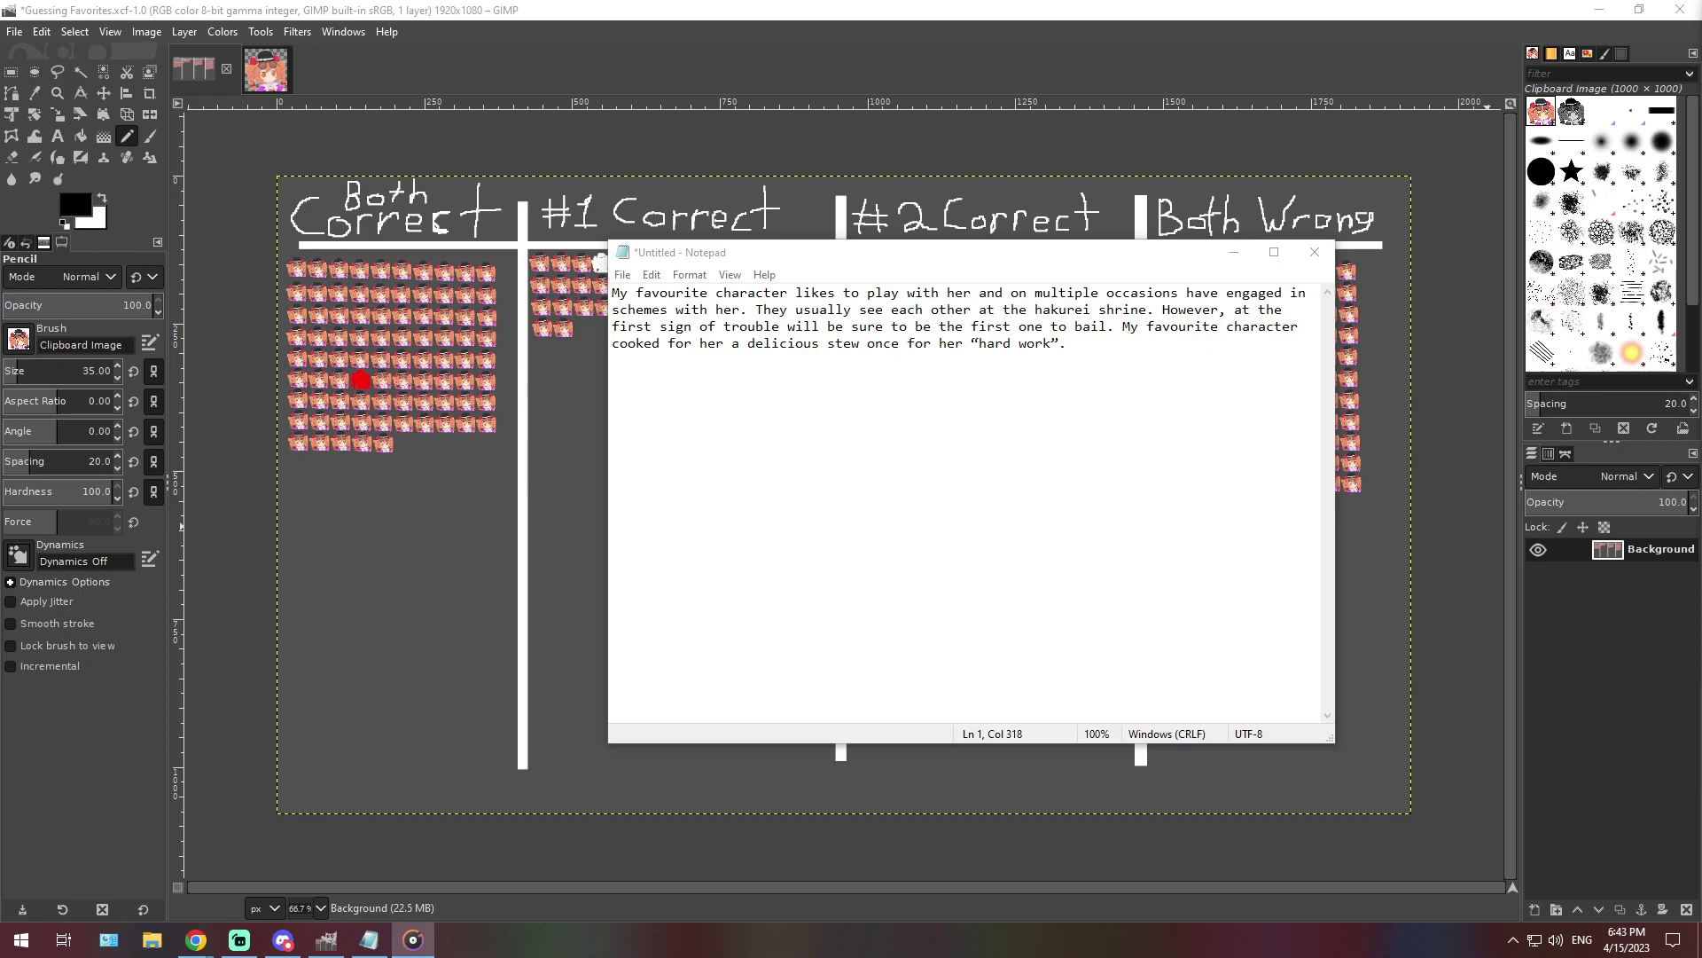
key("alt+Tab")
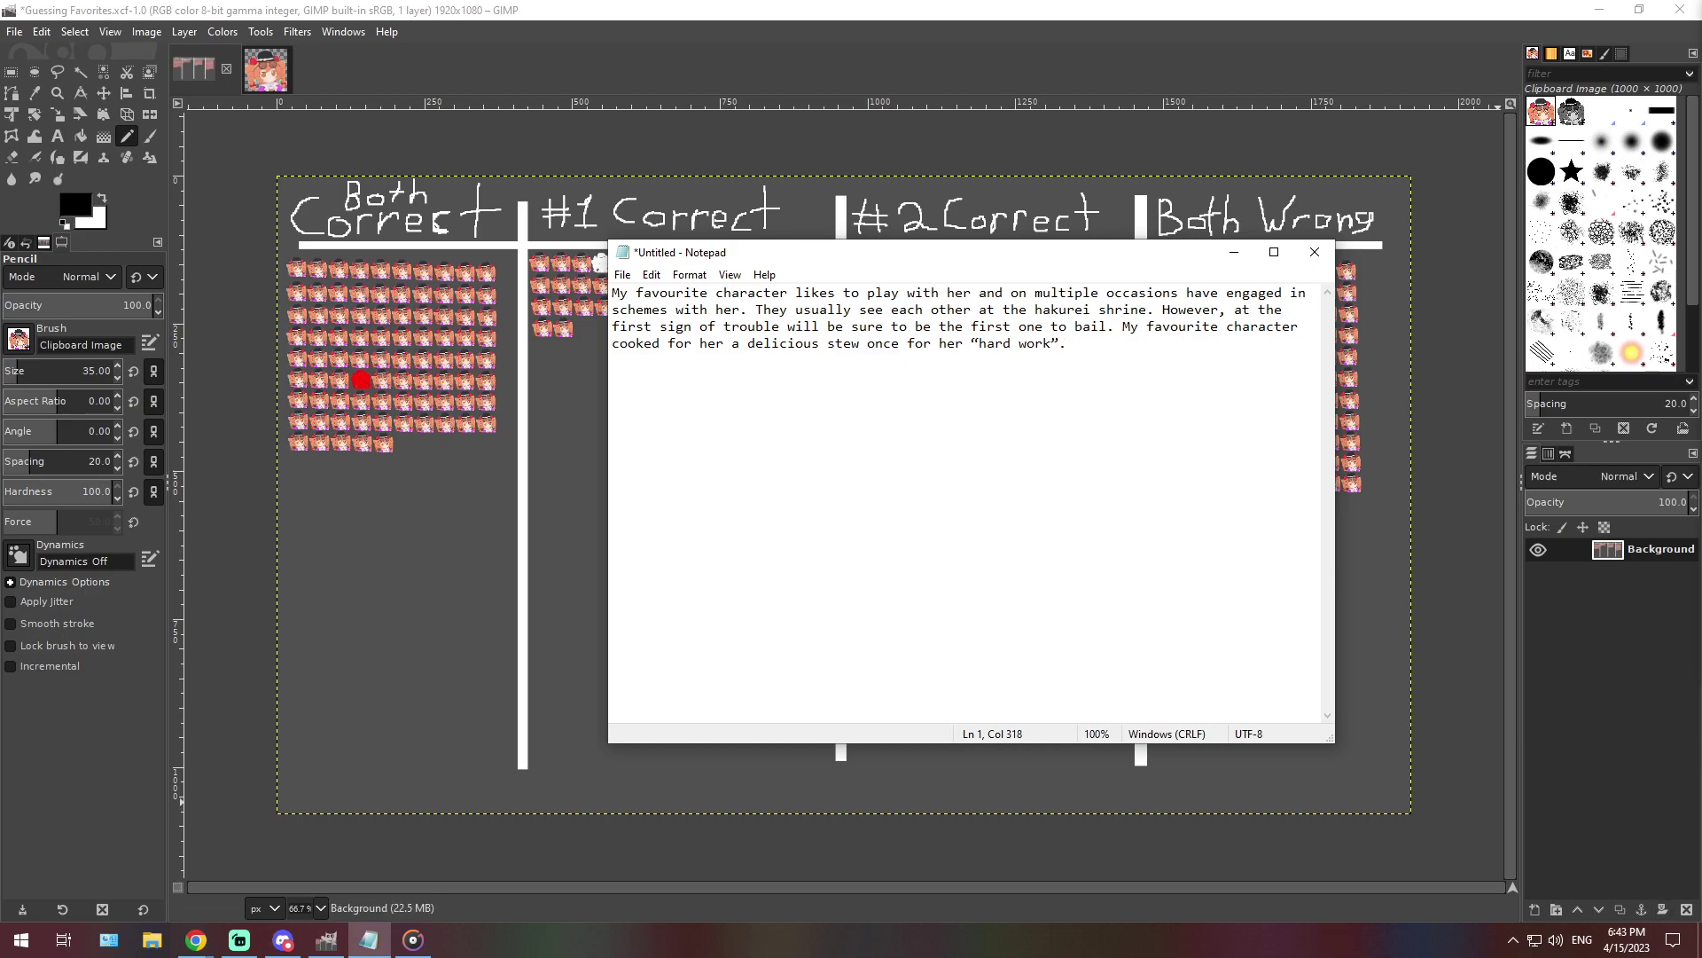
key("ctrl+Left")
key("ctrl+Left")
key("ctrl+Left")
key("ctrl+Left")
key("ctrl+shift+Left")
key("Right")
key("Right")
key("Right")
key("Right")
key("Right")
key("Right")
key("Right")
In GIMP, stamp a fifth portrait in the bottom row of the Both Wrong column and restore the 66.7% zoom
left_click(320, 907)
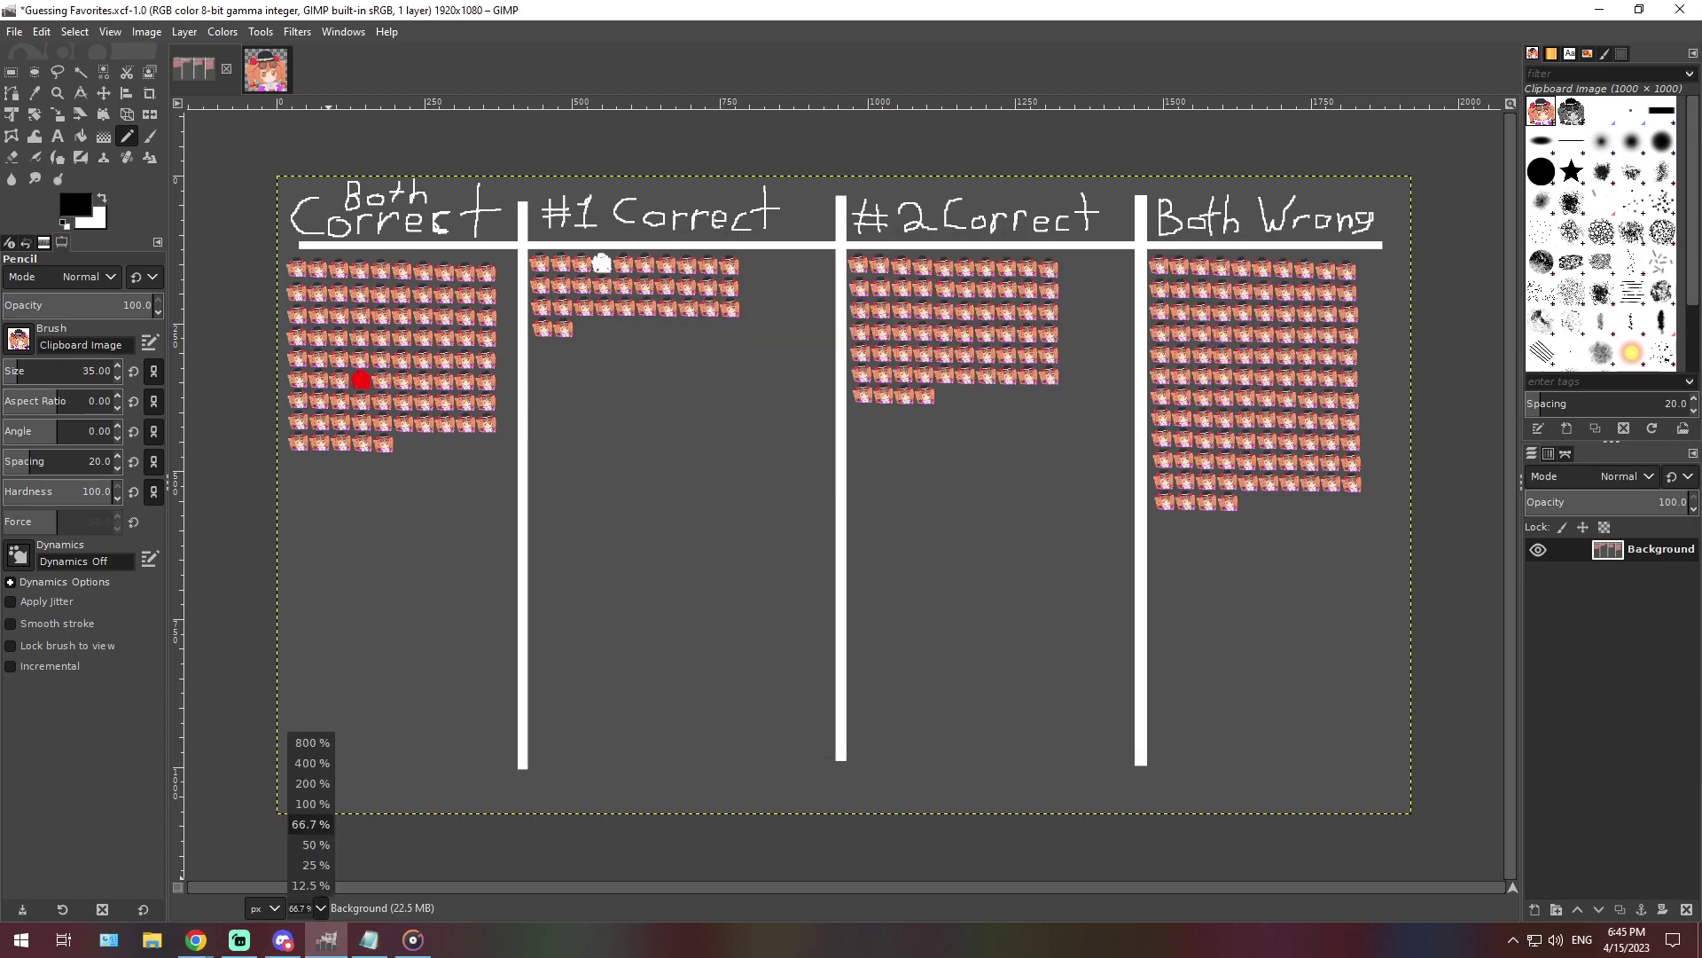
left_click(306, 764)
scroll(502, 847, "right", 15)
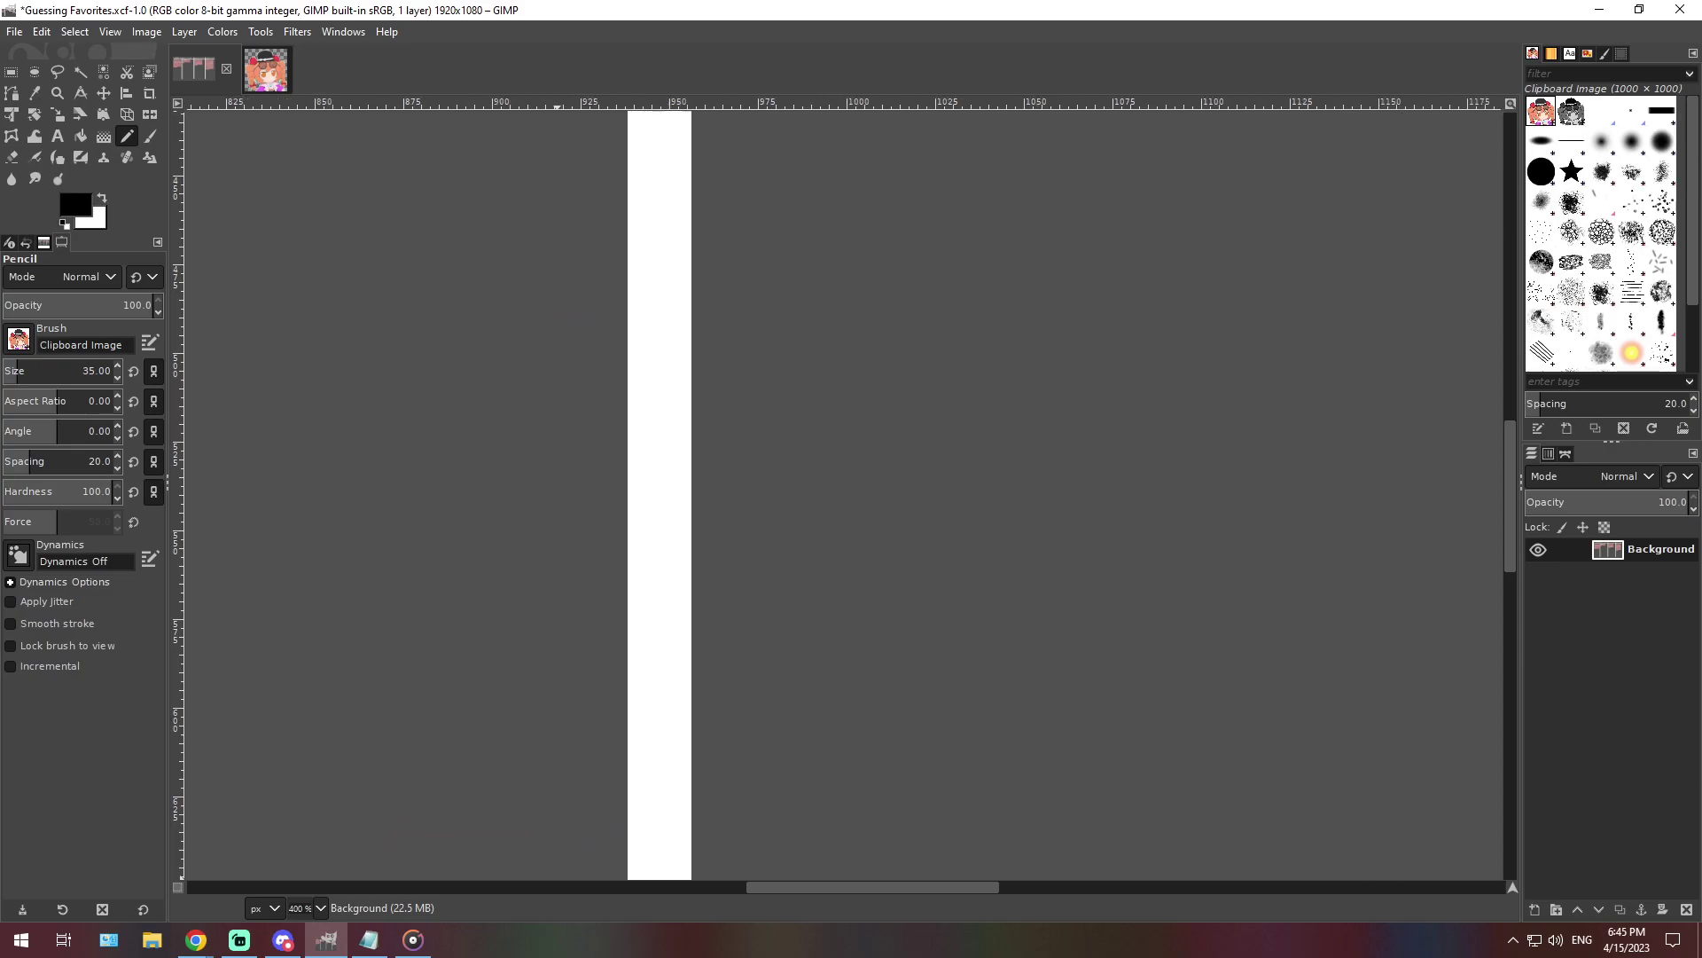
scroll(869, 683, "up", 3)
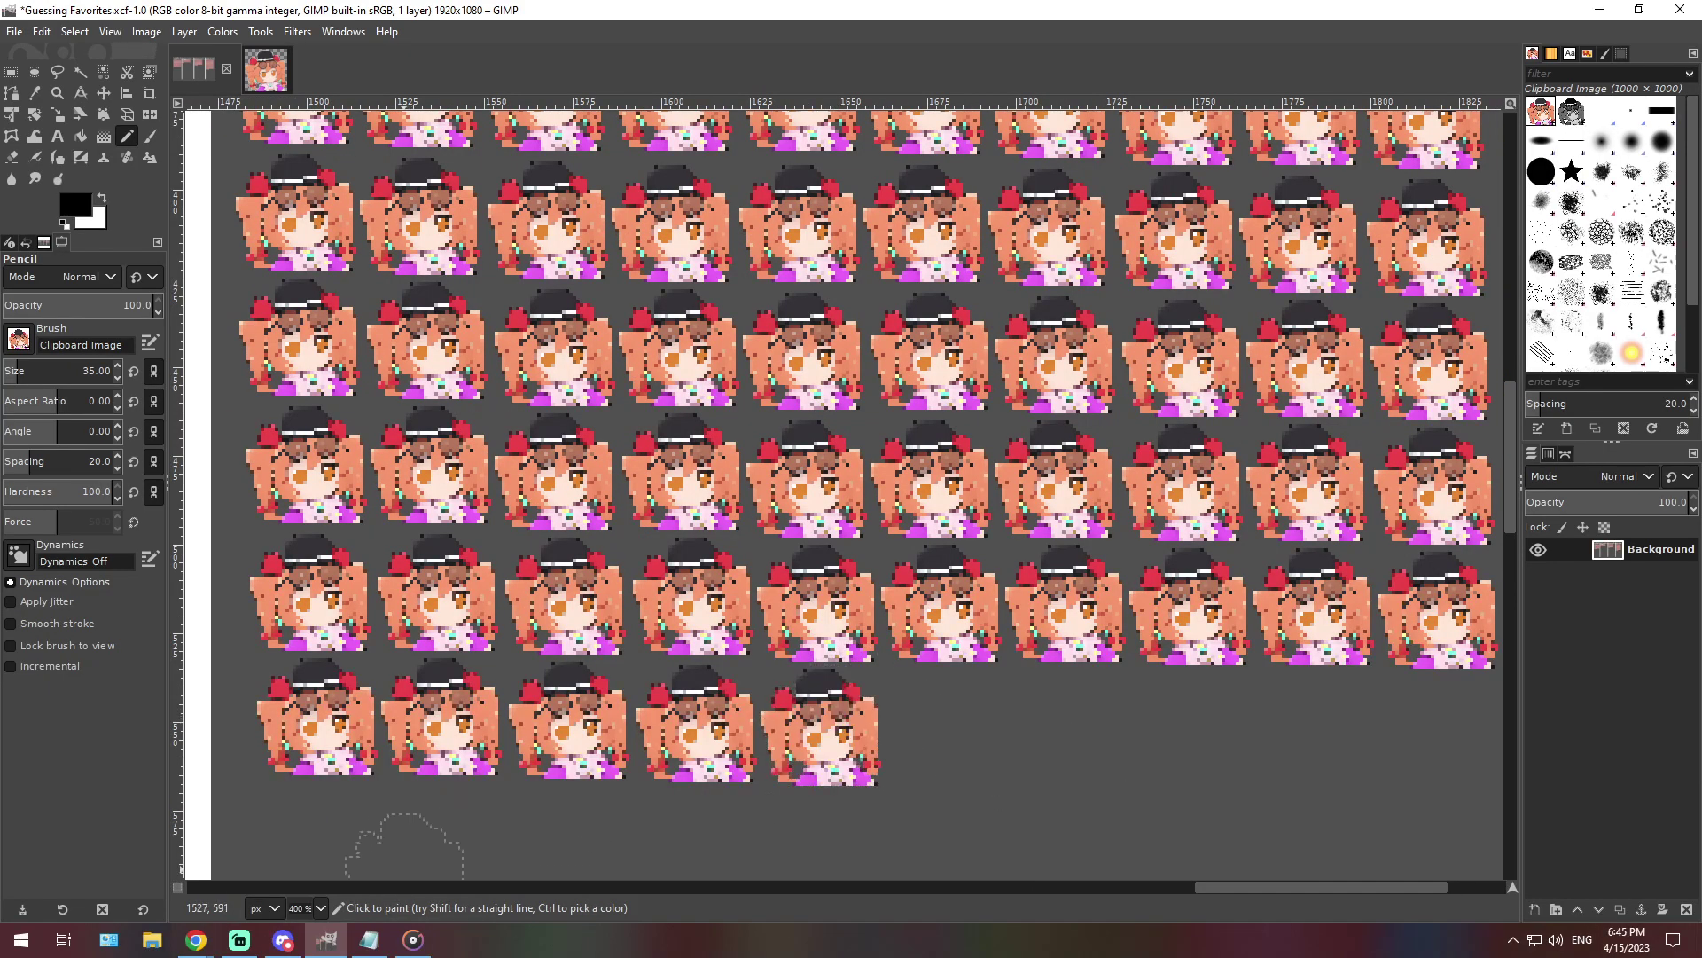
left_click(320, 907)
left_click(294, 827)
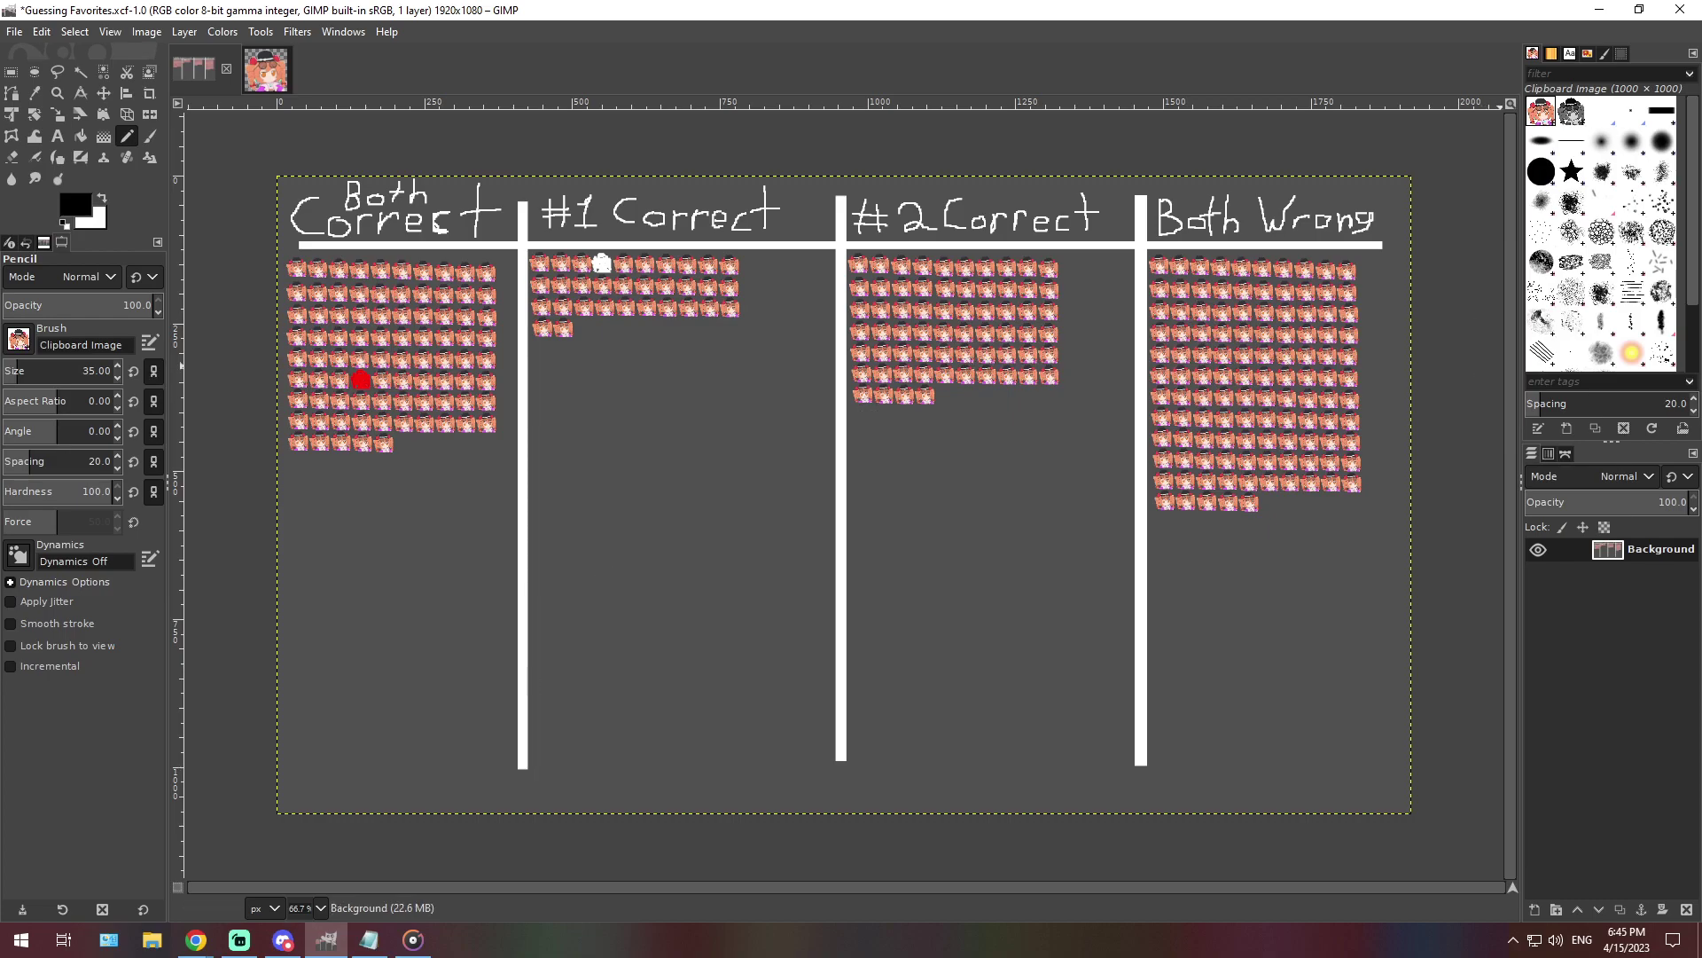
In Notepad, replace the whole note with the clue running from "(redacted1) would probably defend (redacted2)" to "even failing to do so"
key("alt+Tab")
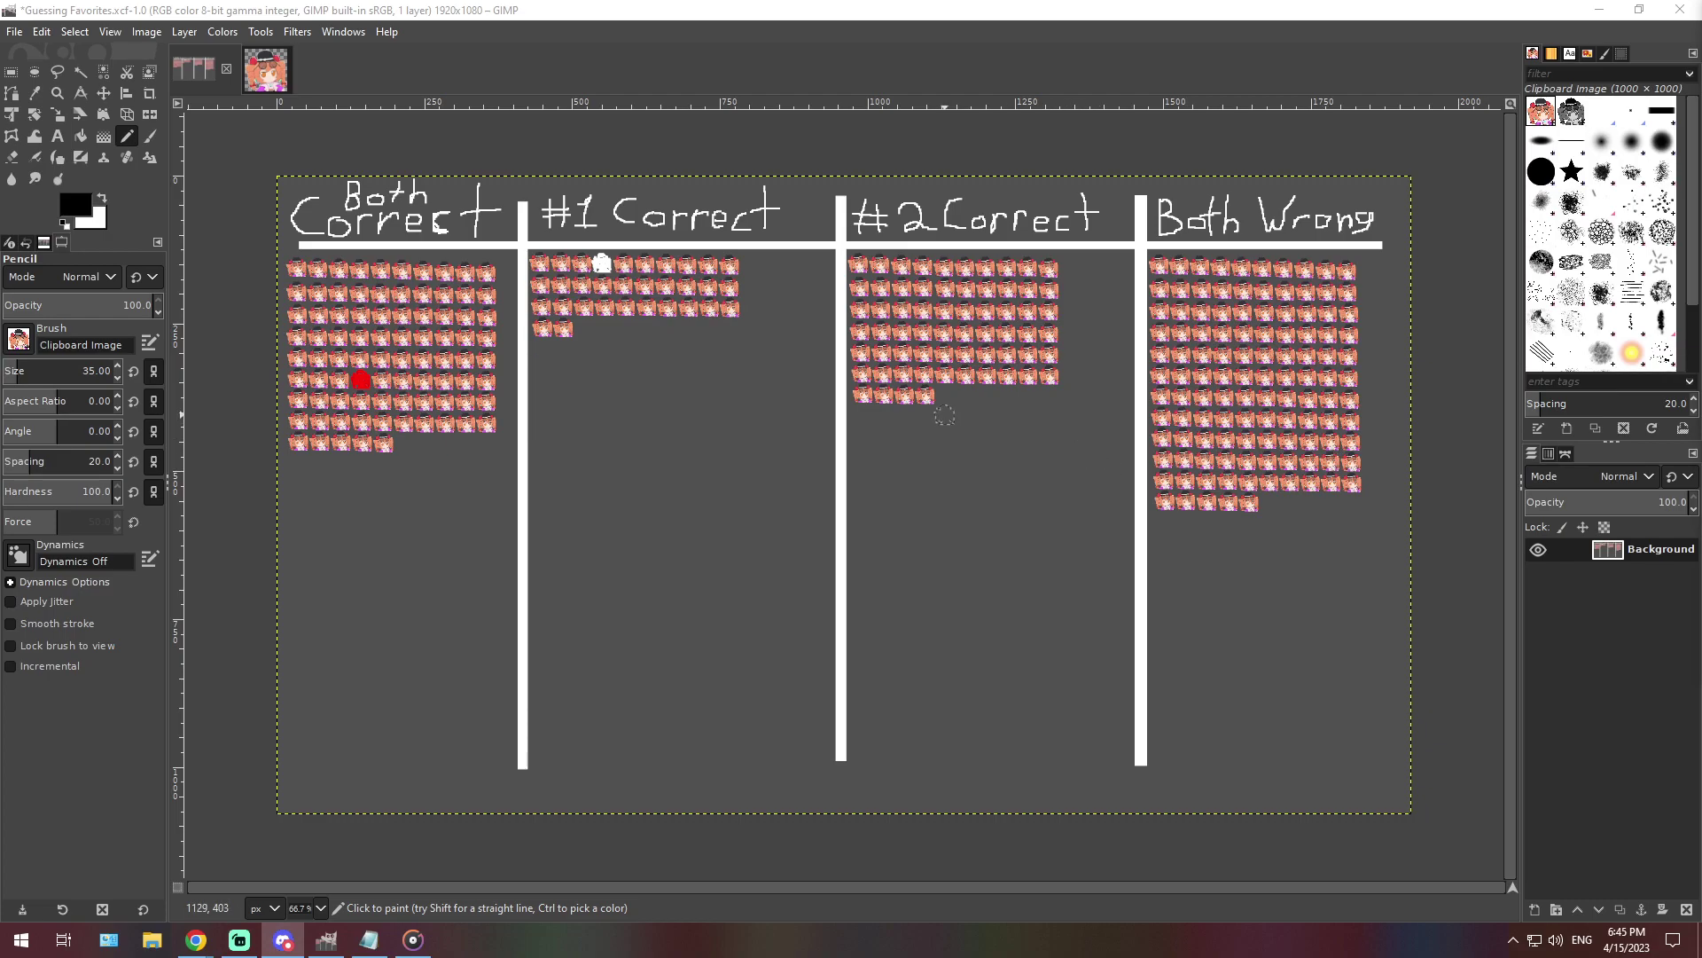
left_click(369, 939)
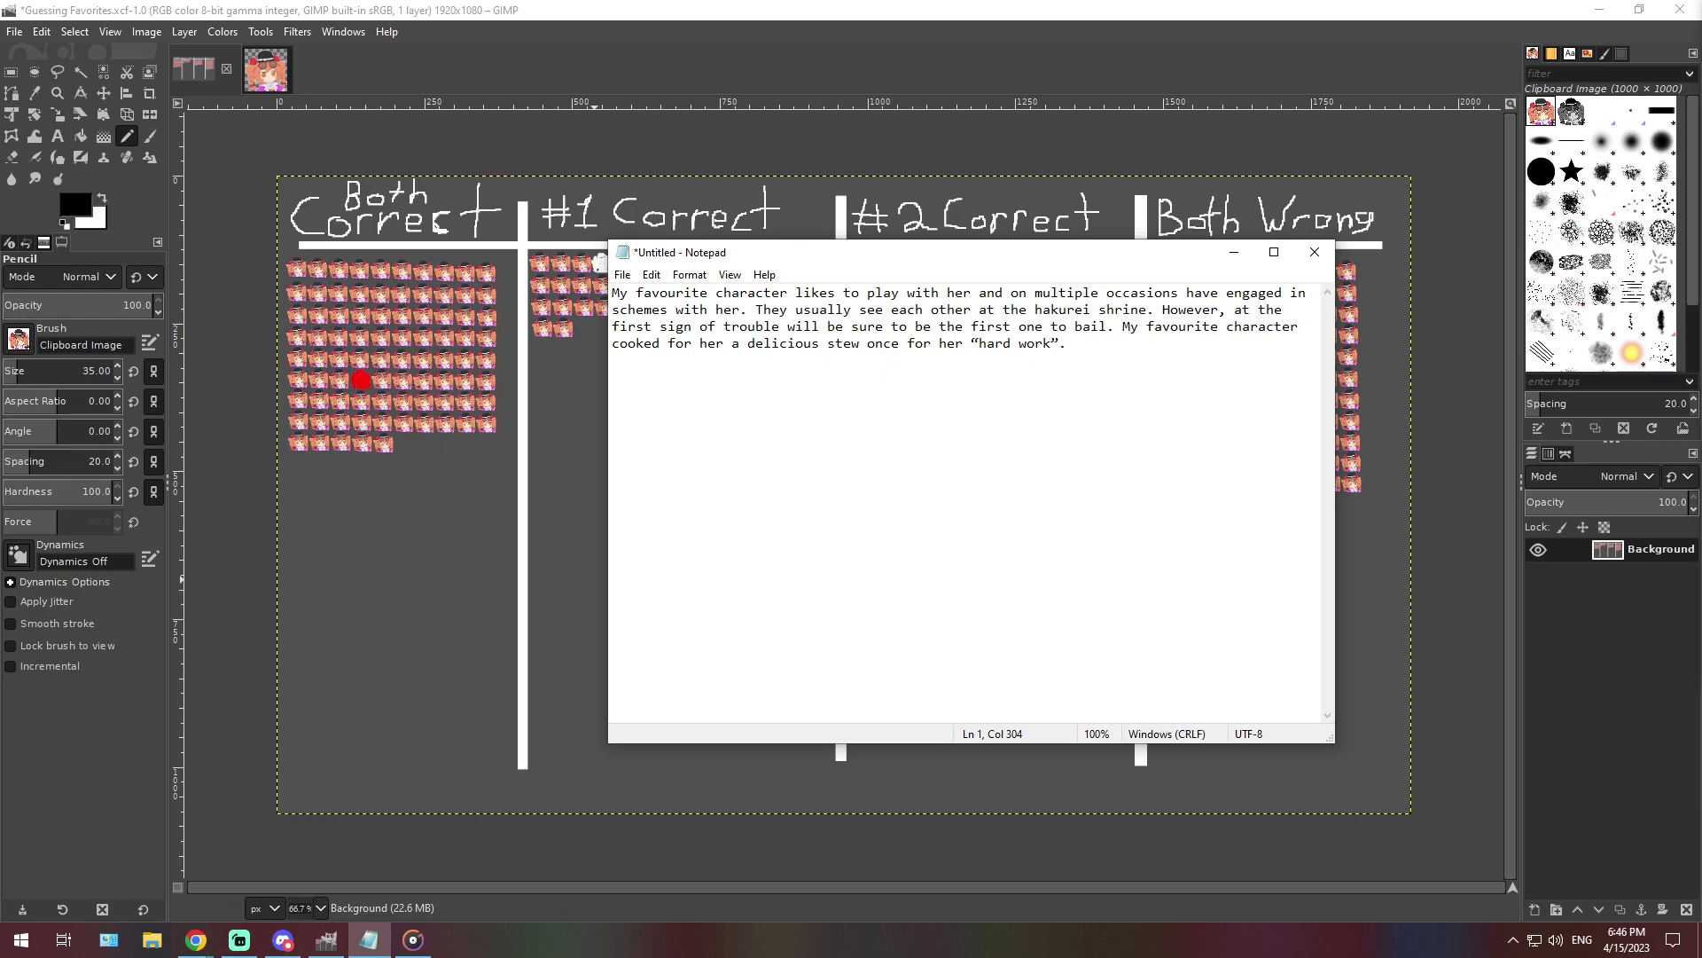
double_click(785, 344)
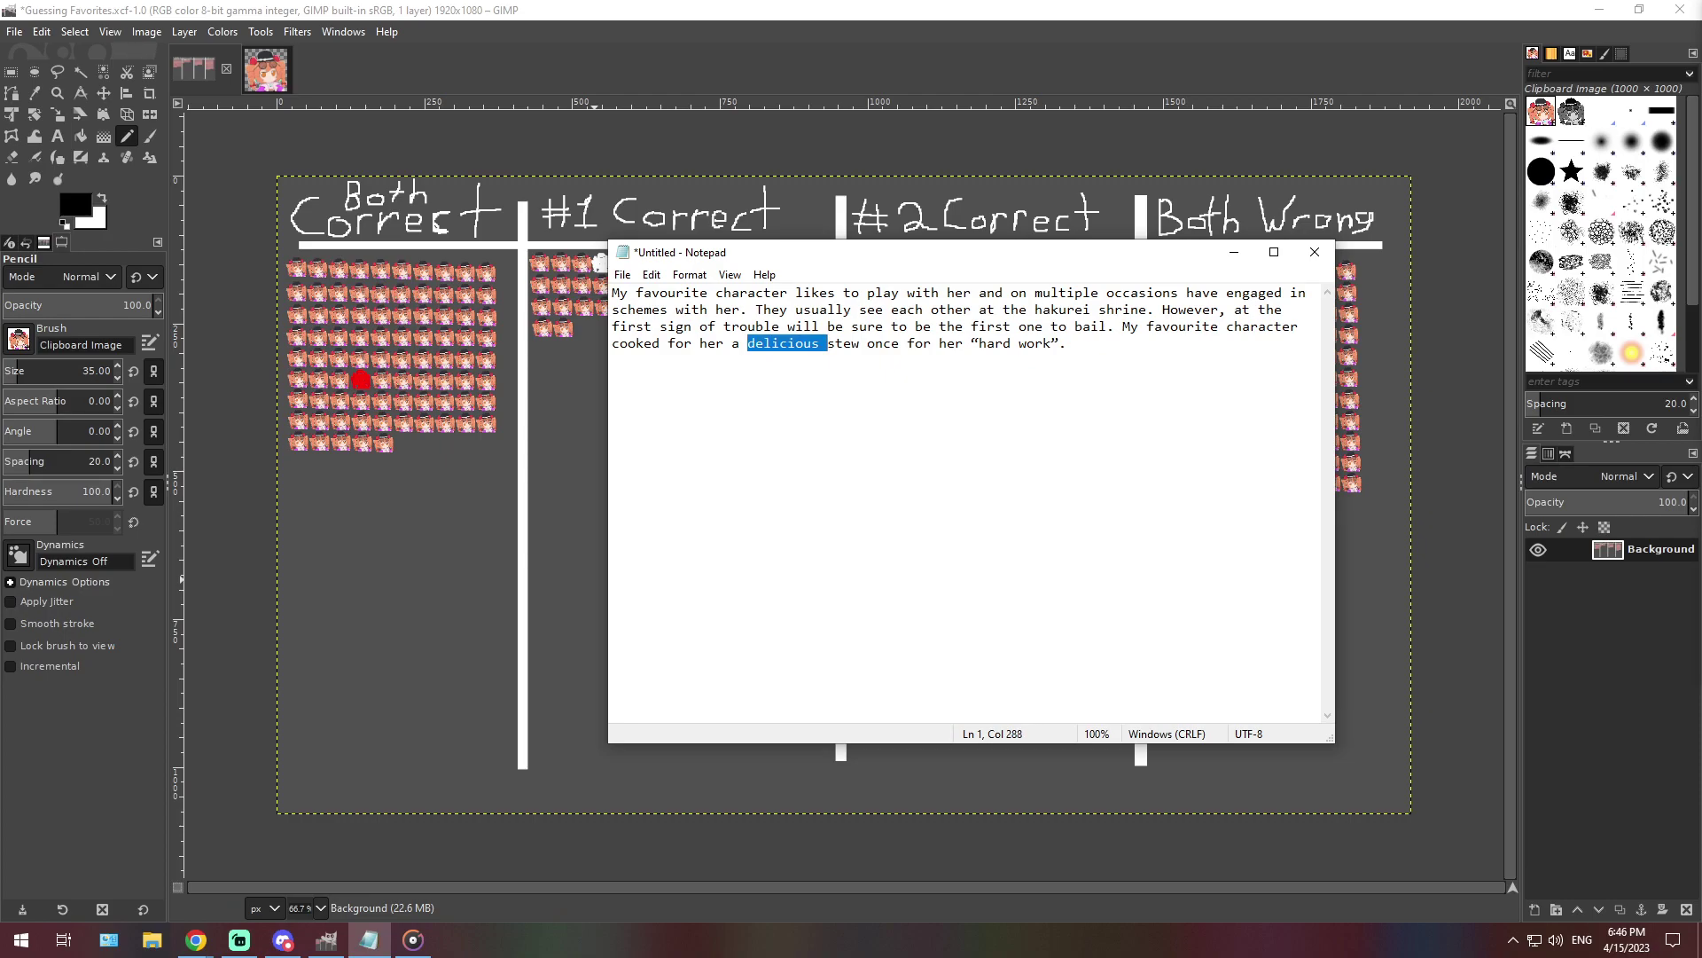
key("ctrl+a")
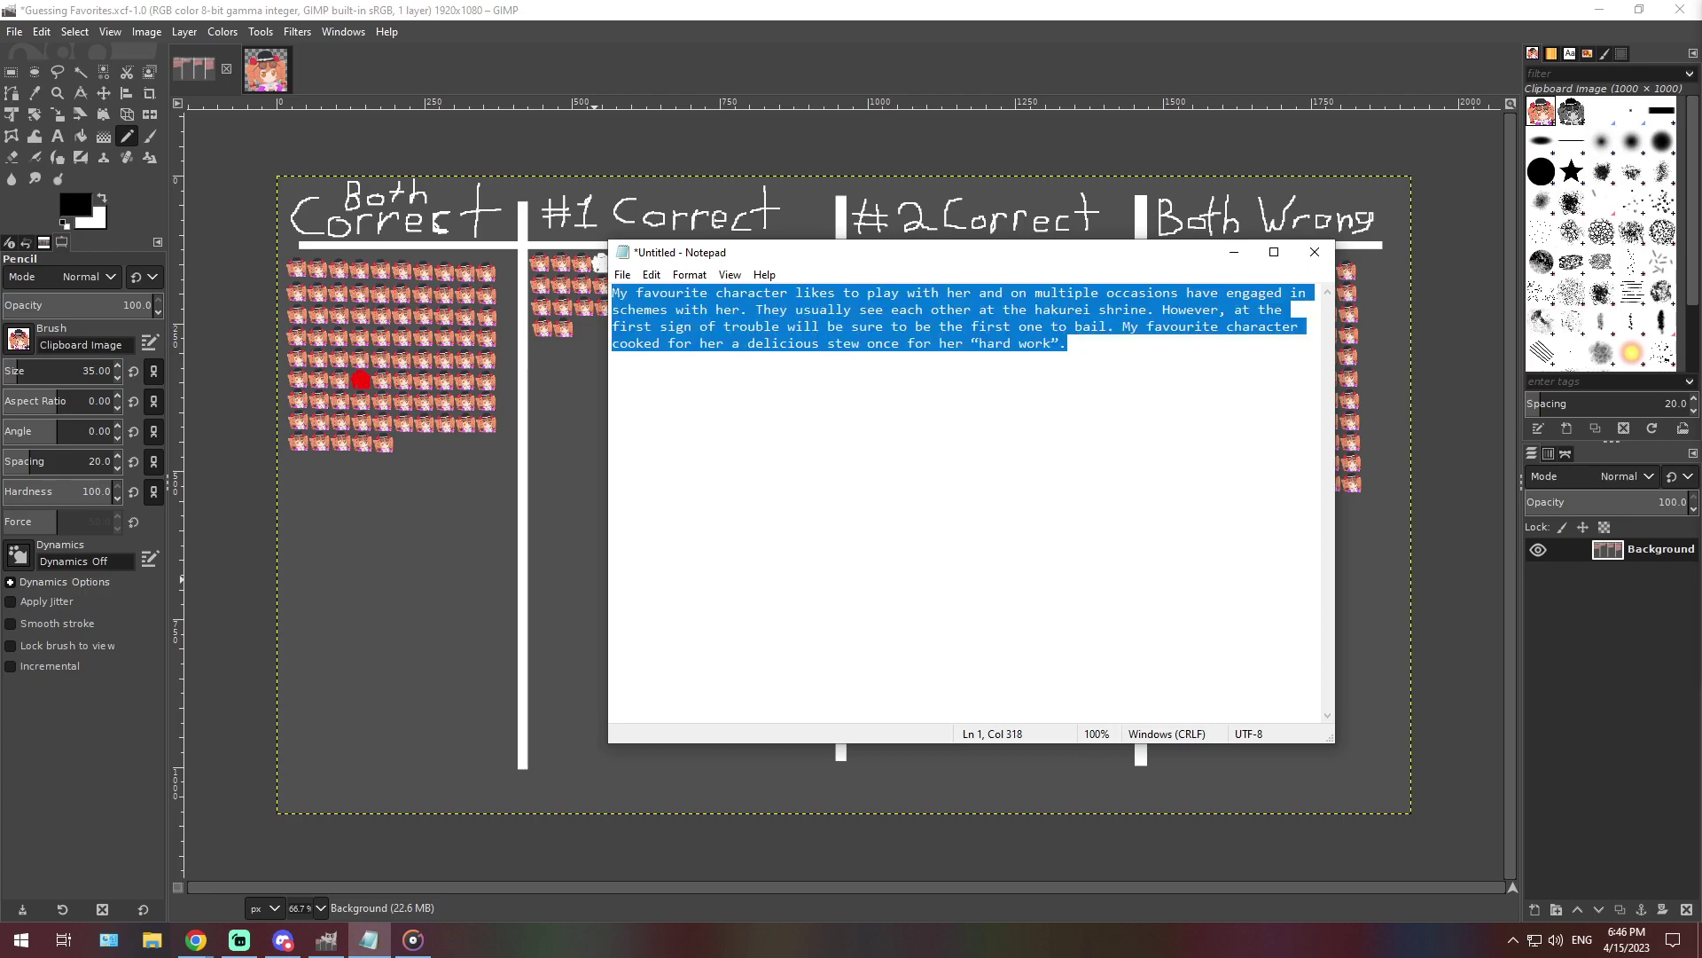
key("ctrl+x")
key("ctrl+v")
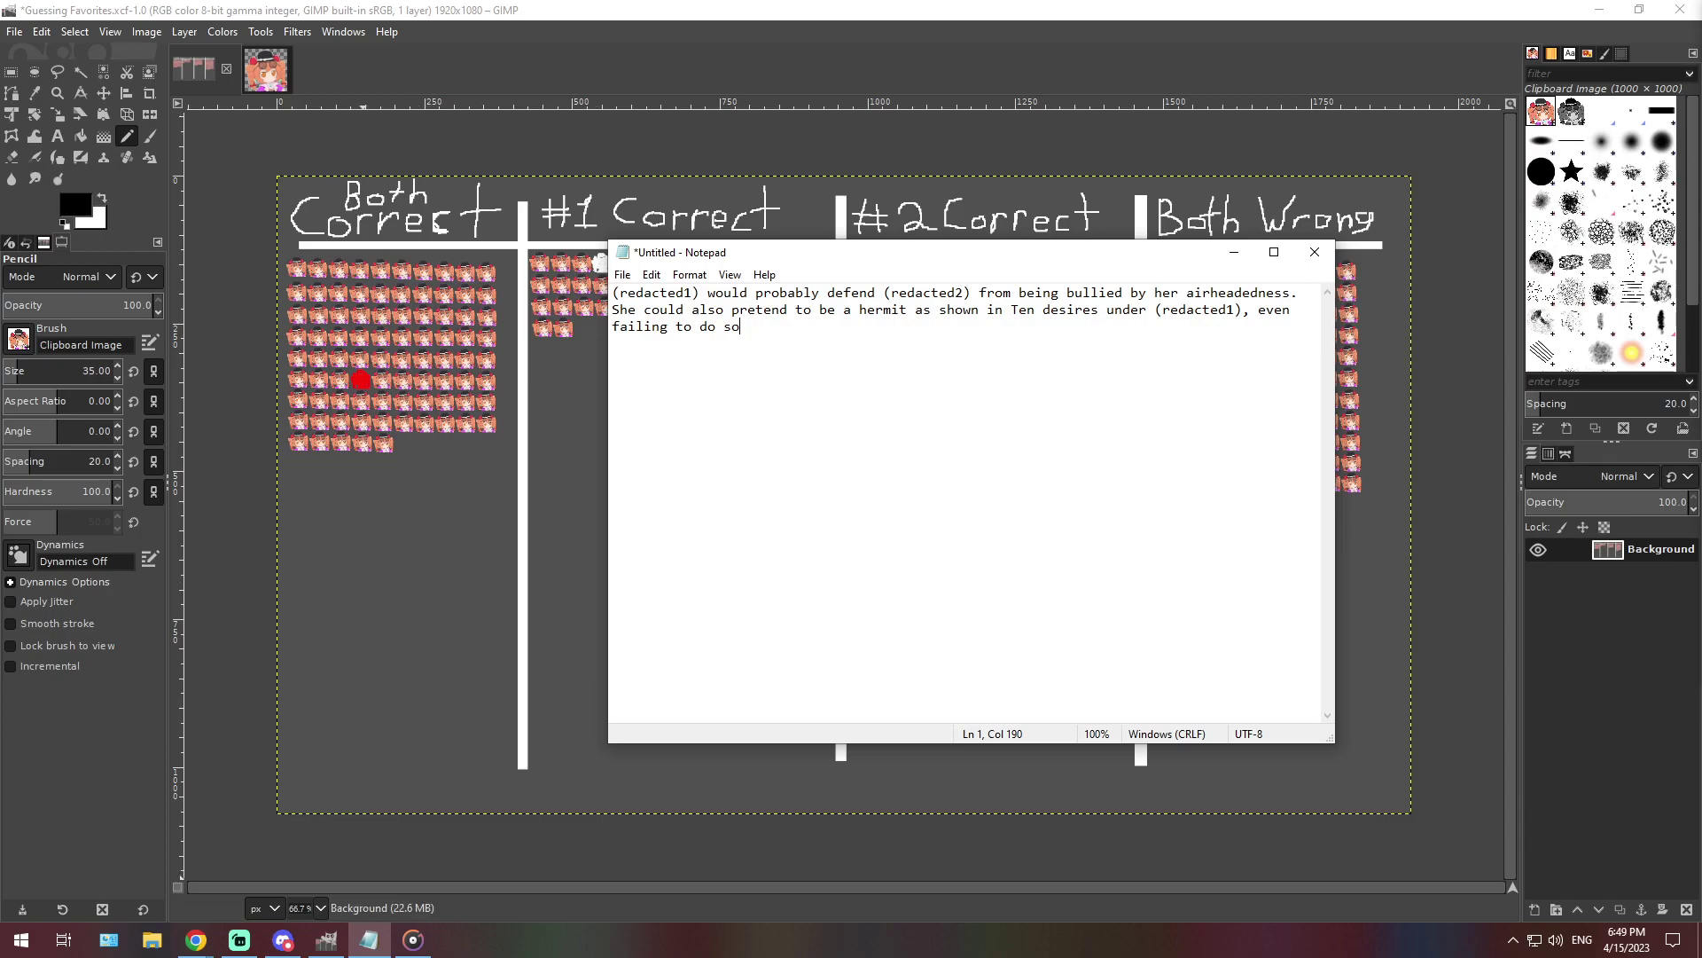
In GIMP, stamp a sixth portrait in the bottom row of the Both Wrong column and restore the 66.7% zoom
left_click(315, 908)
left_click(311, 764)
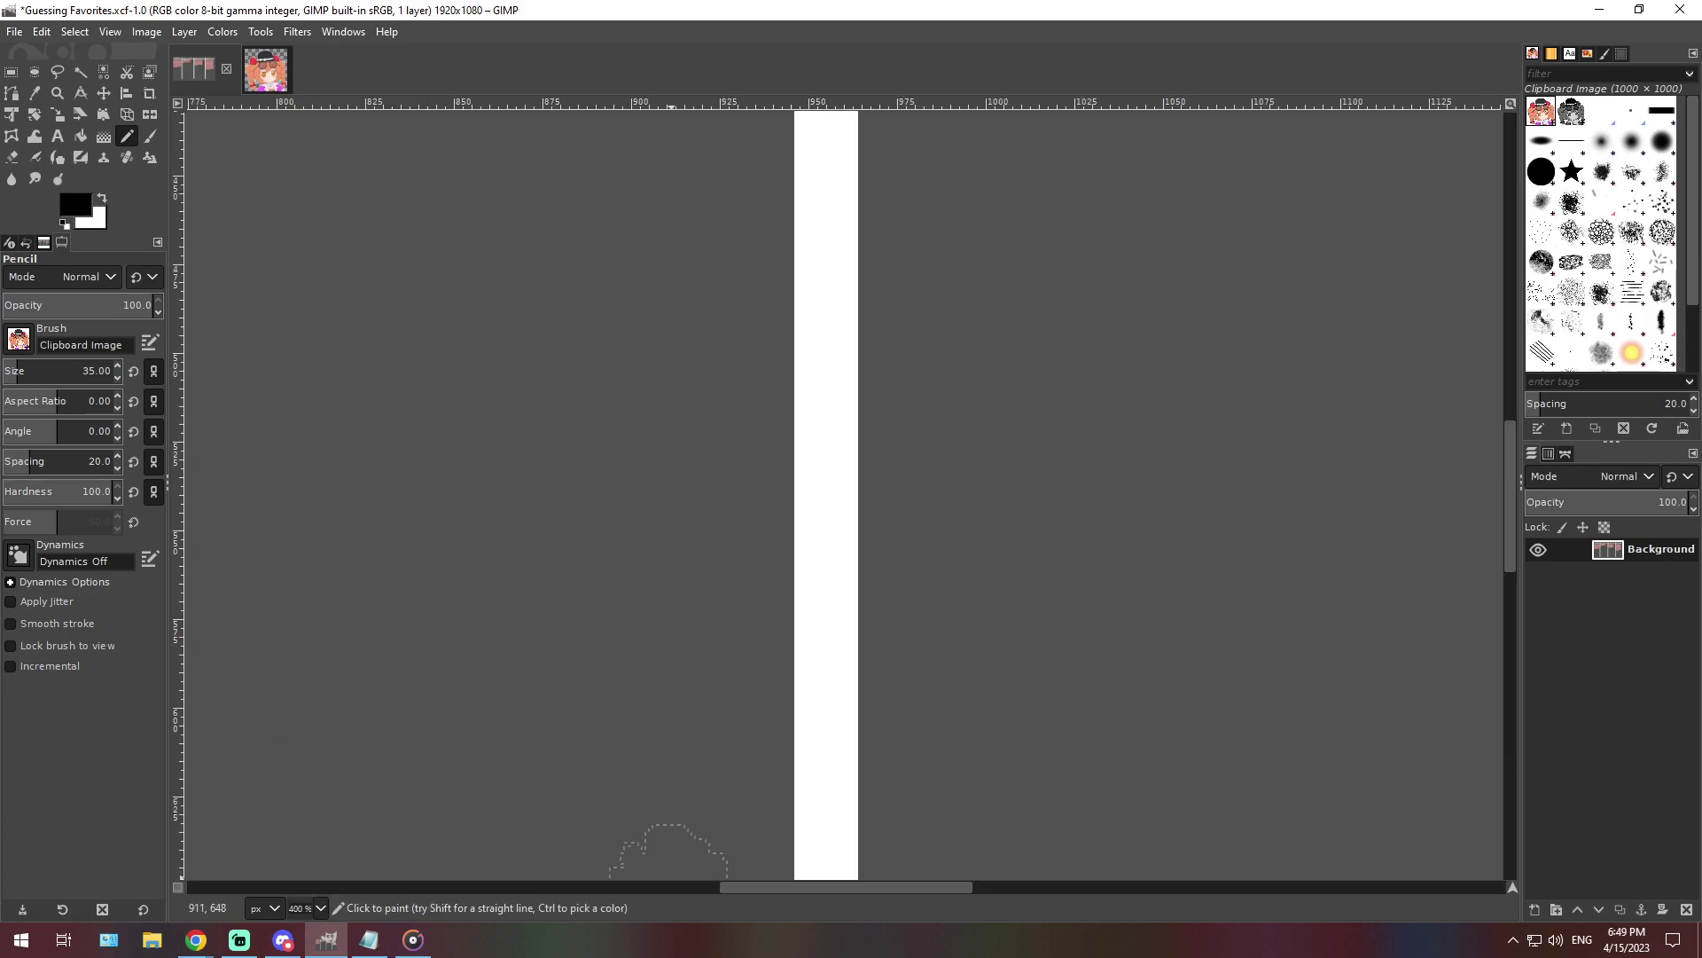
left_click_drag(842, 886, 1300, 887)
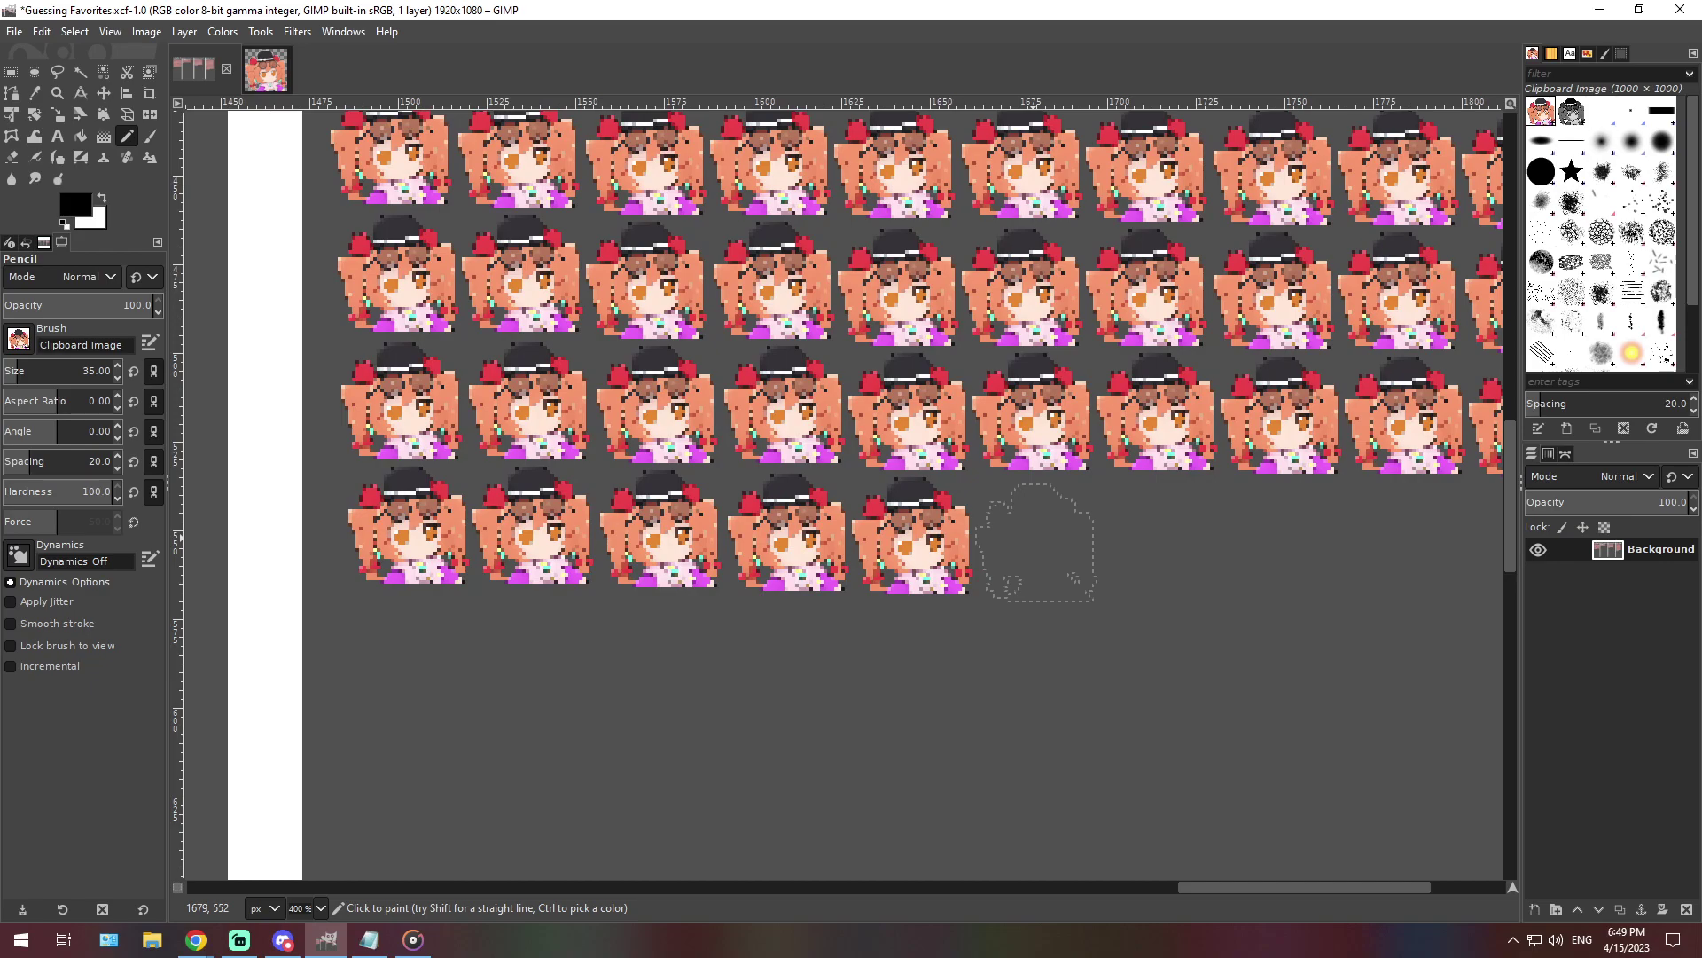
left_click(1036, 541)
left_click(315, 908)
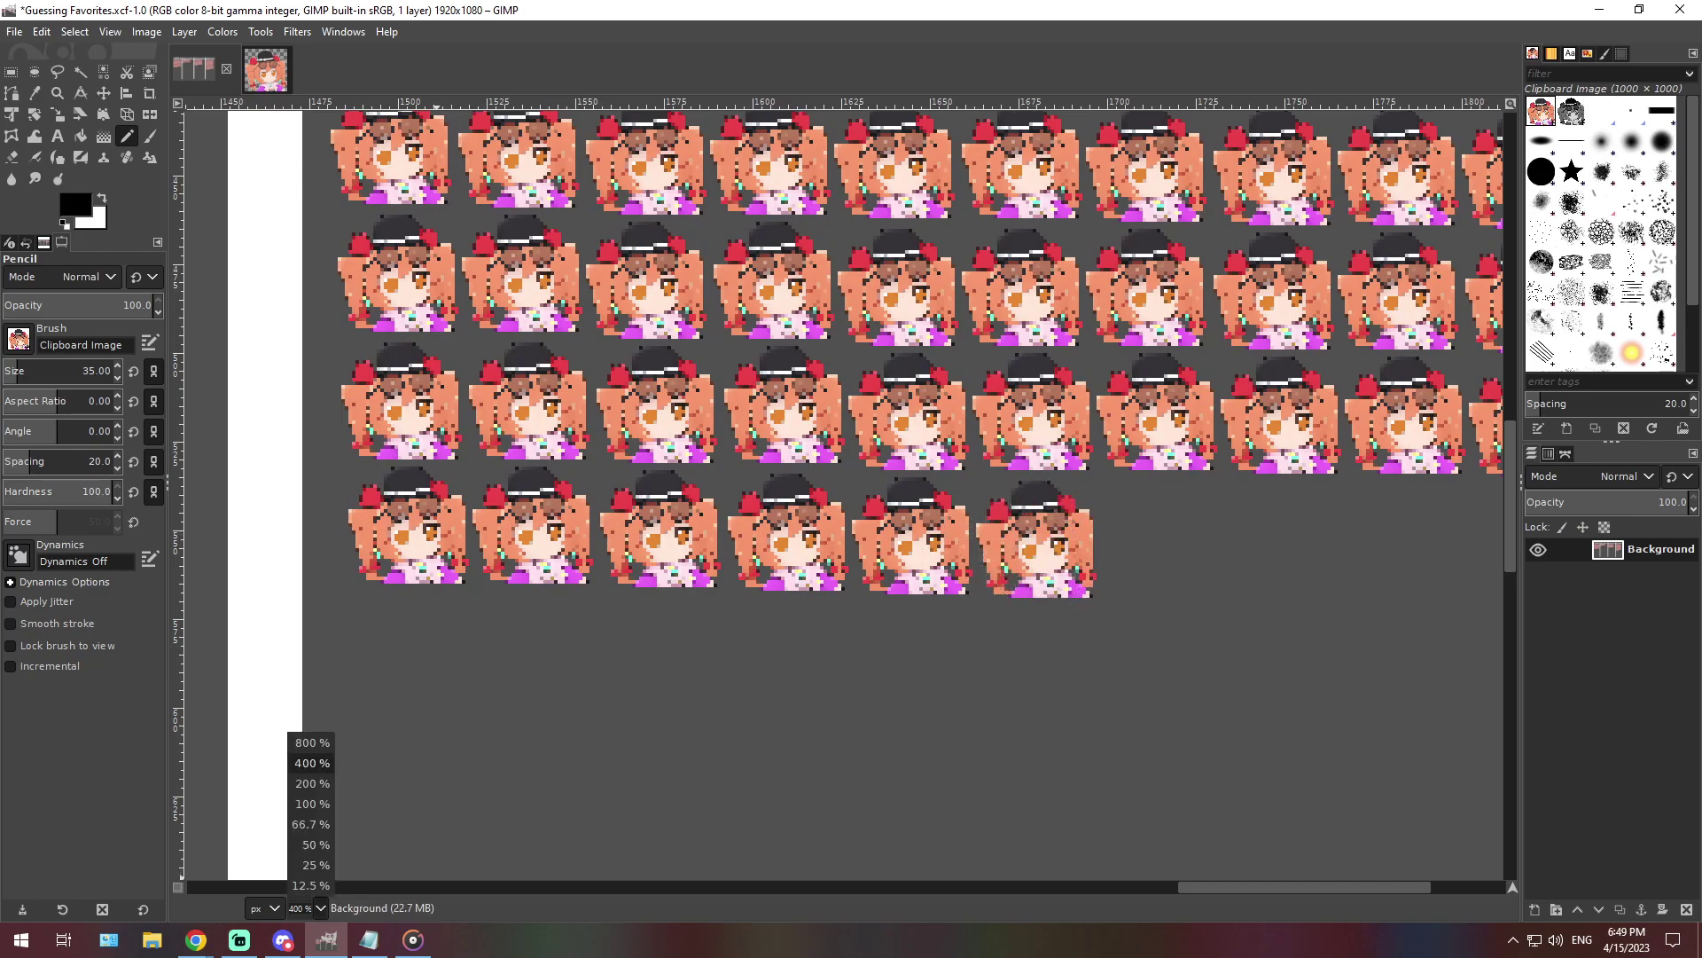
left_click(311, 824)
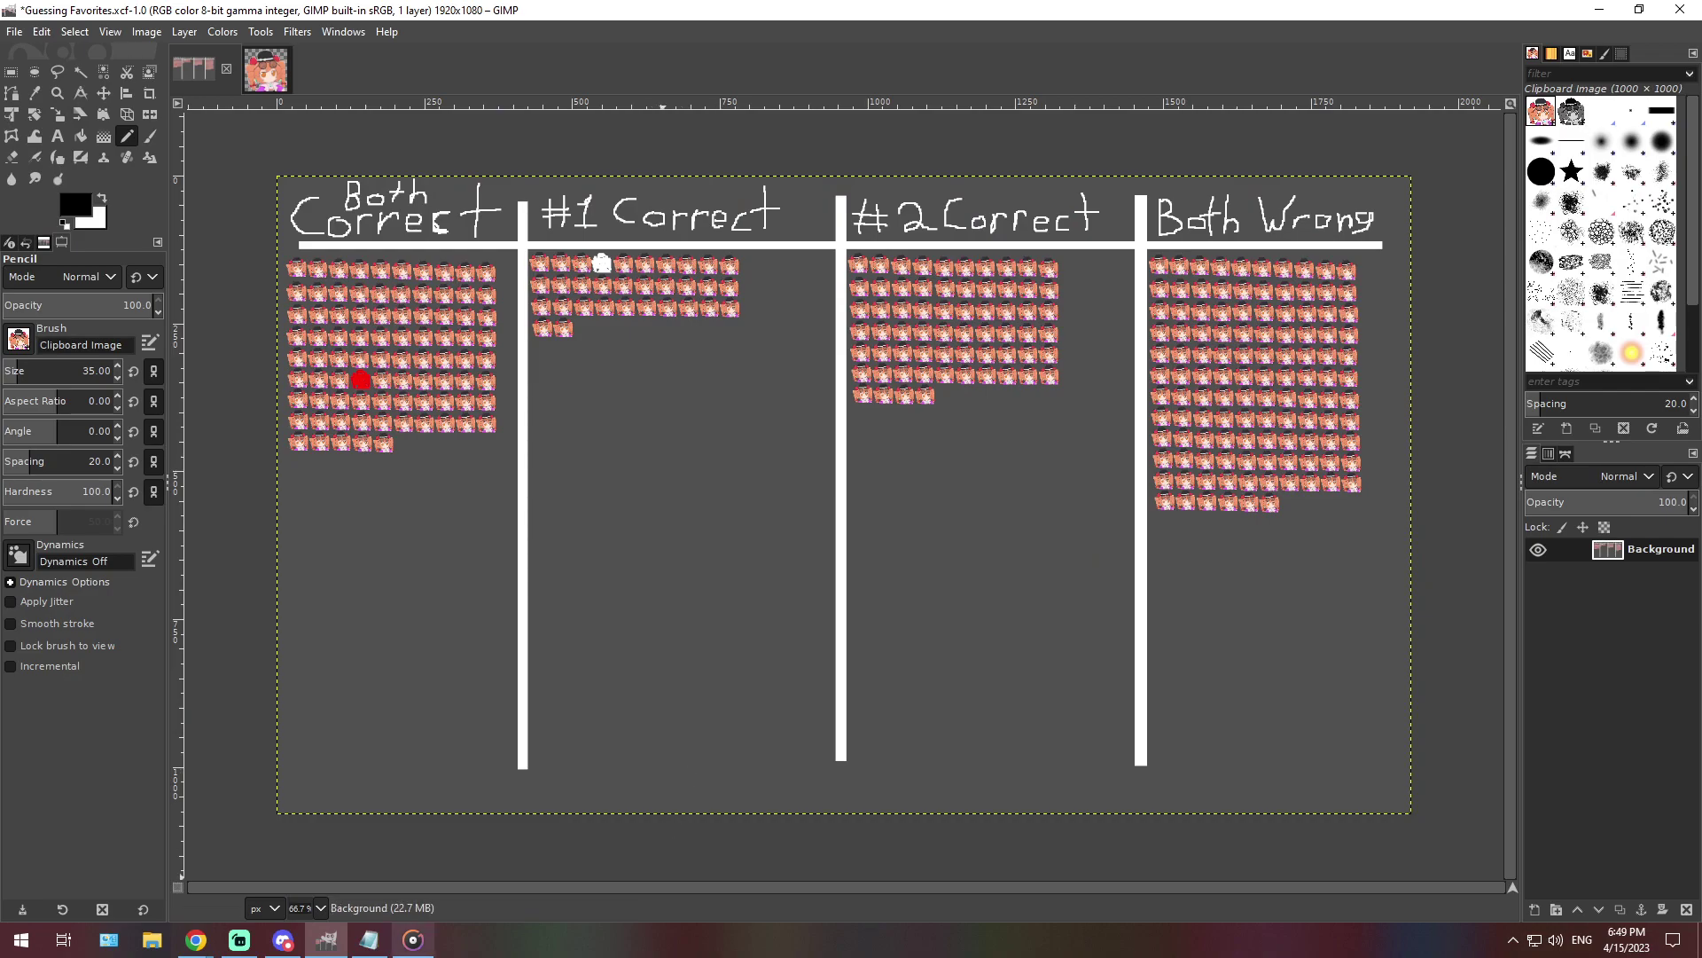
In Notepad, replace the whole note with the clue running from "My favorite character would be really pleased to toy" to "garden of my 2nd favorite character."
left_click(369, 940)
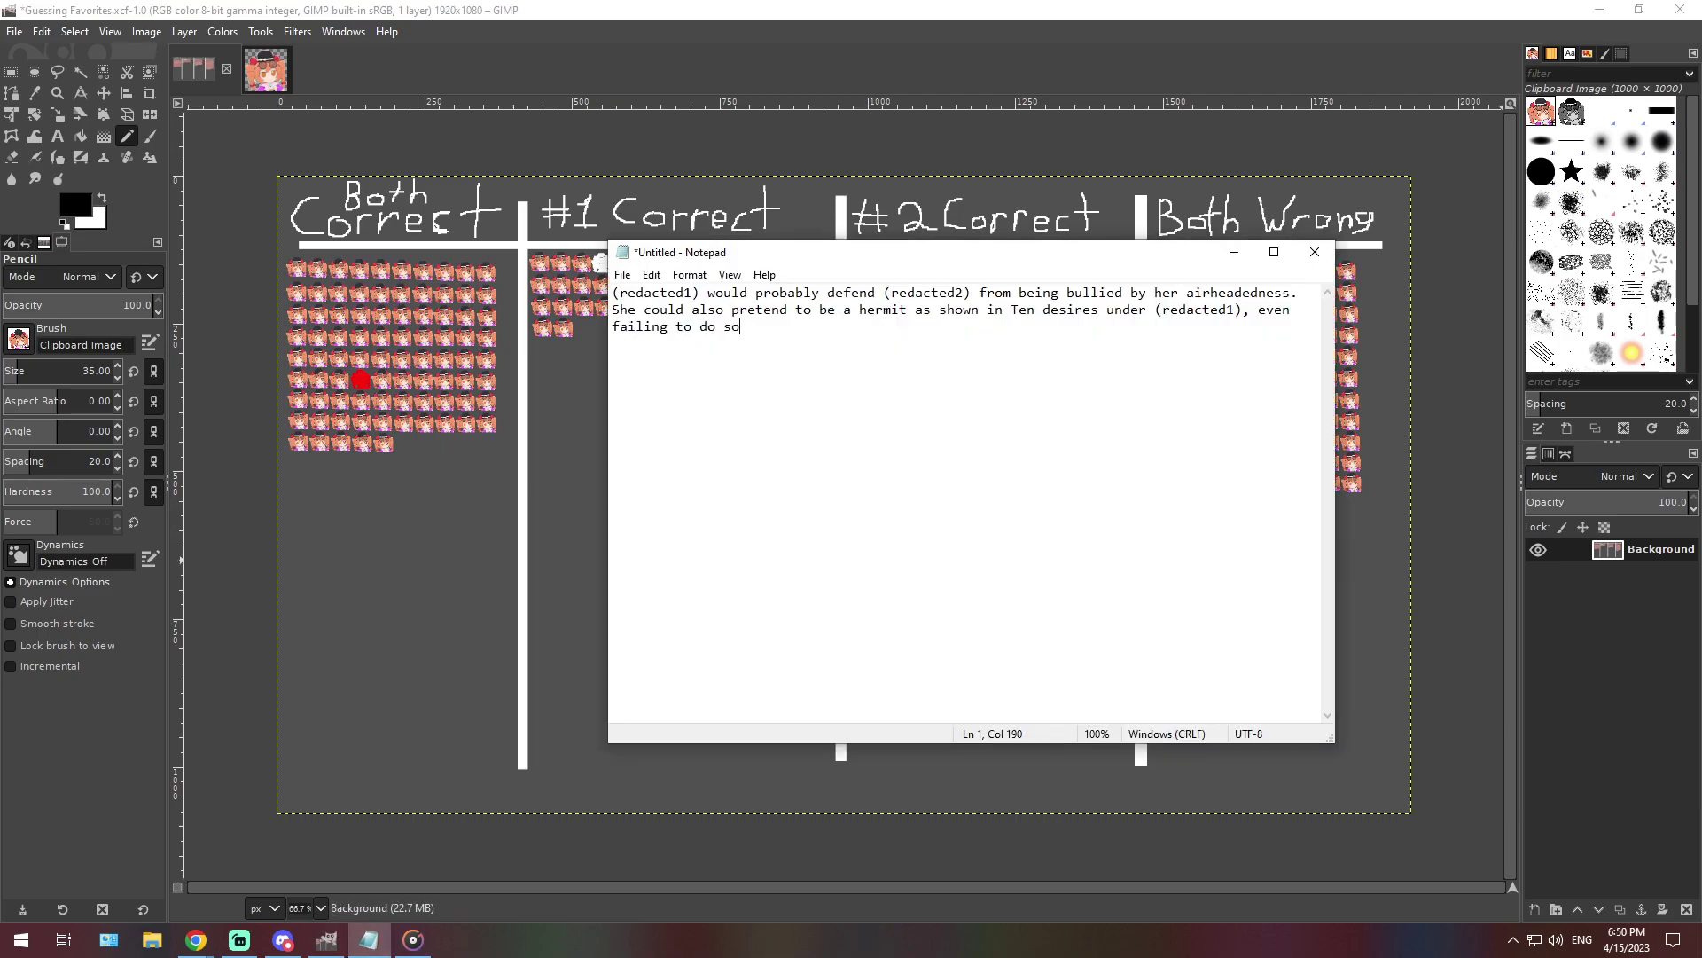
left_click(283, 940)
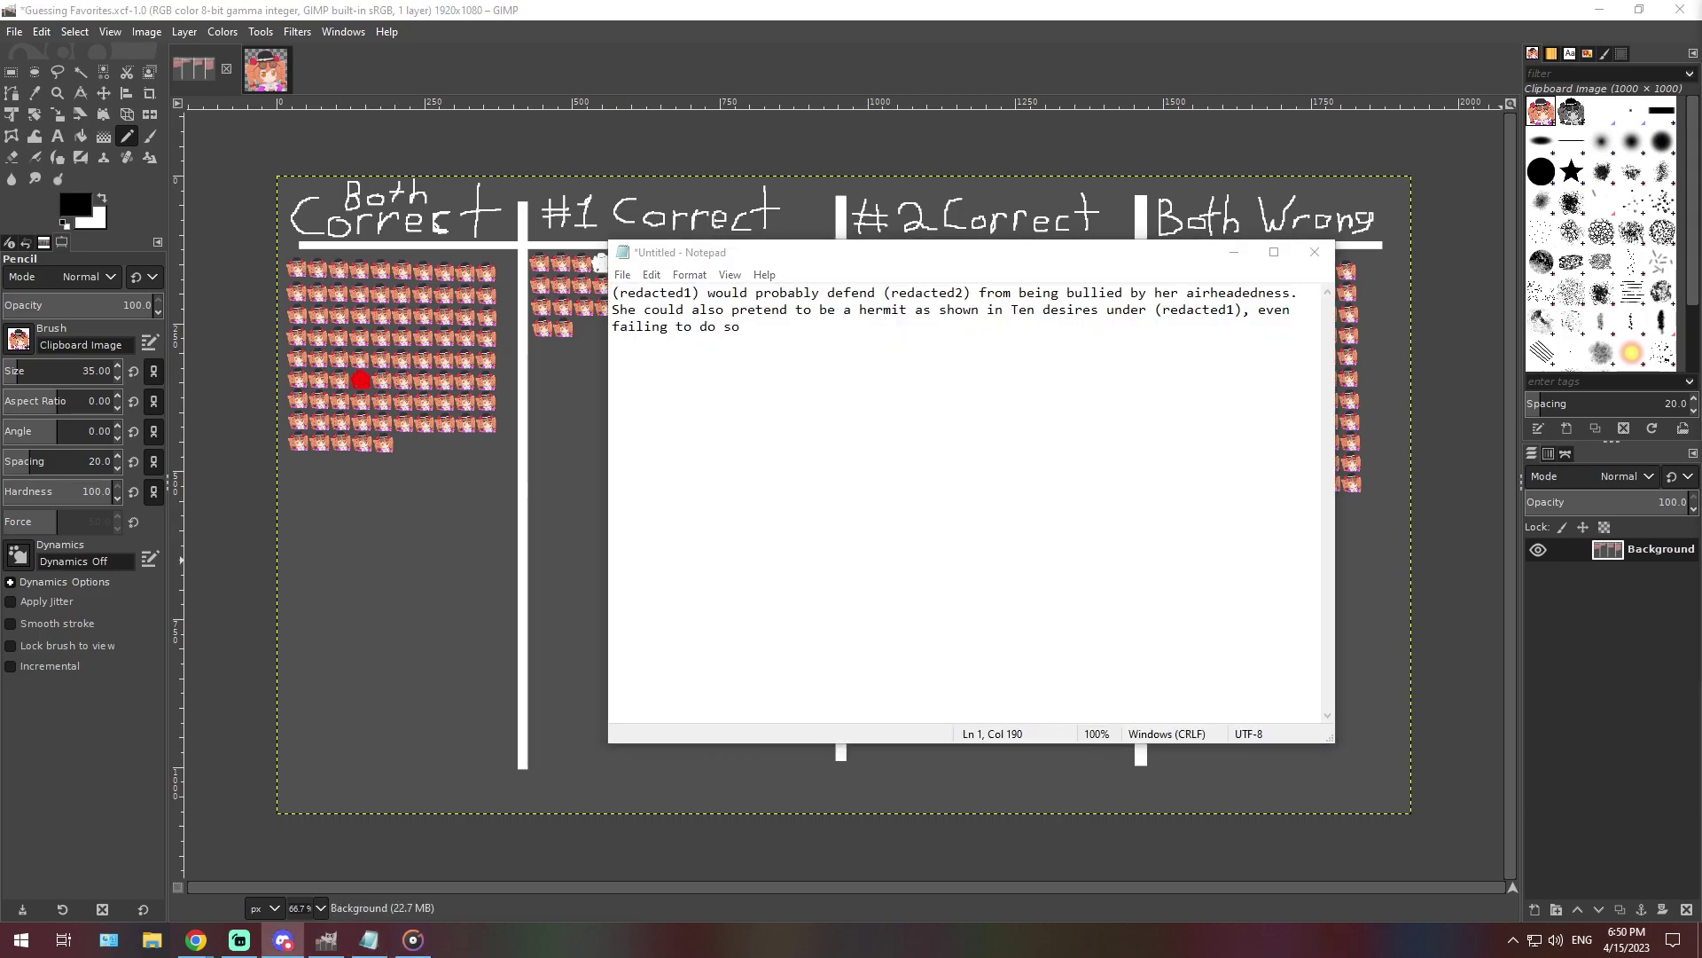
double_click(802, 310)
key("ctrl+a")
type("My favorite character would be really pleased to toy, manipulate, and do many interesting things with what remains of the people that mess up the garden of my 2nd favorite character.")
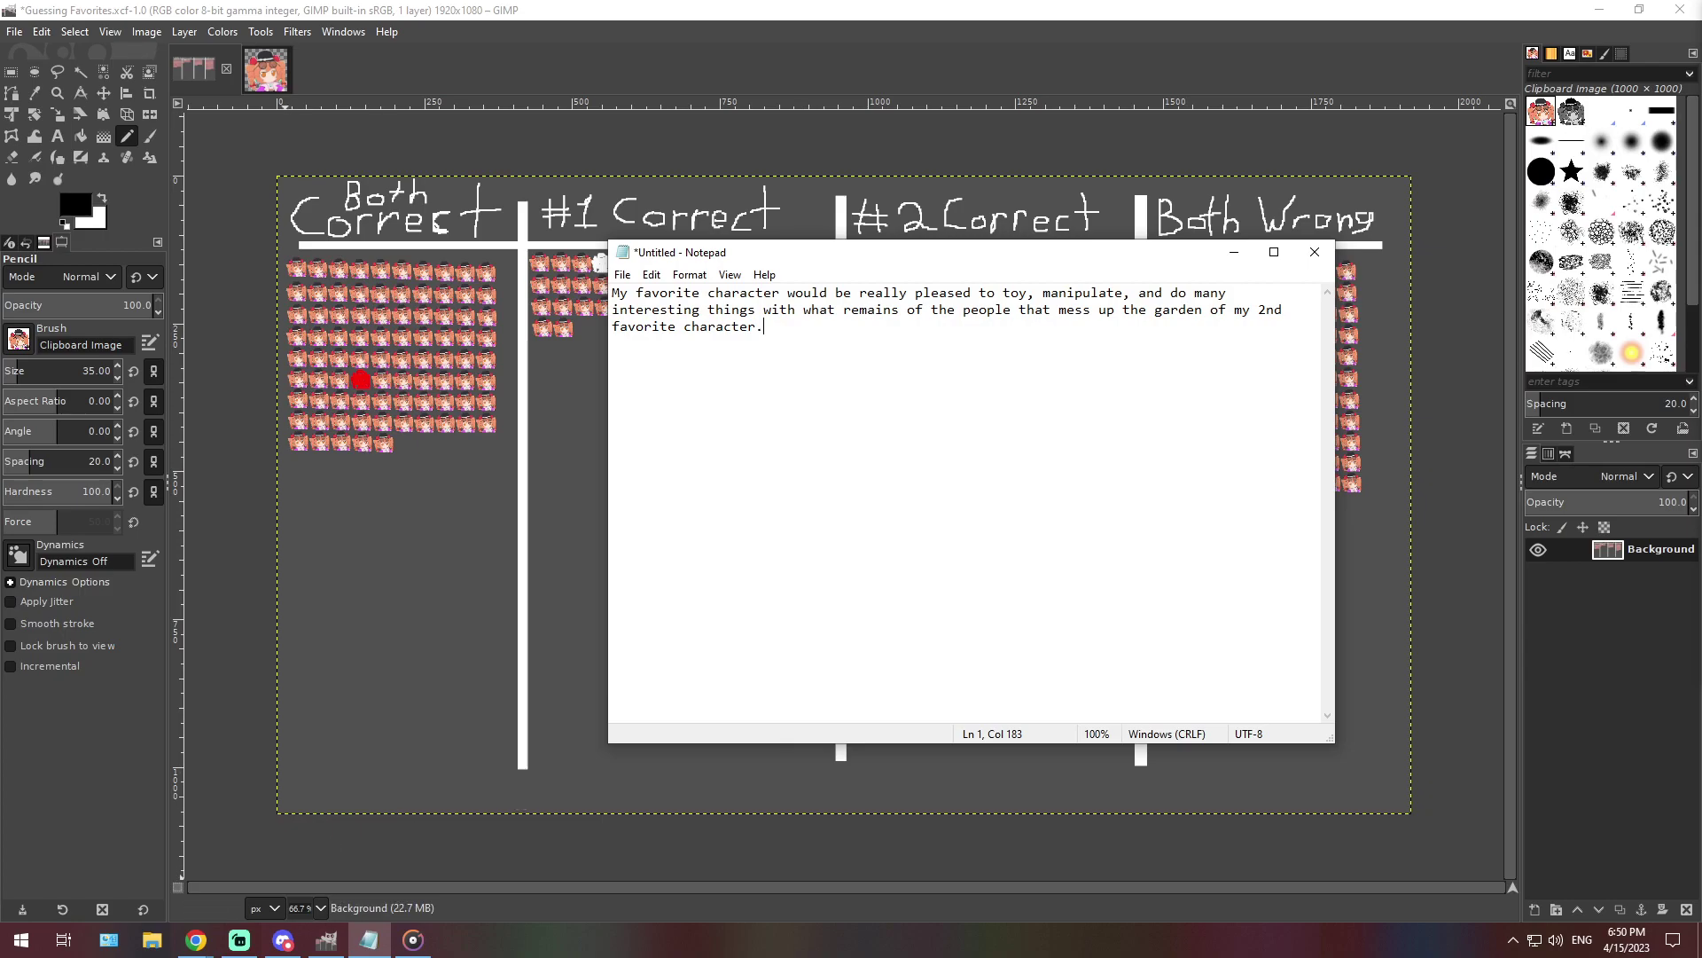
In GIMP, stamp a sixth portrait in the bottom row of the Both Correct column and restore the 66.7% zoom
left_click(320, 907)
left_click(310, 783)
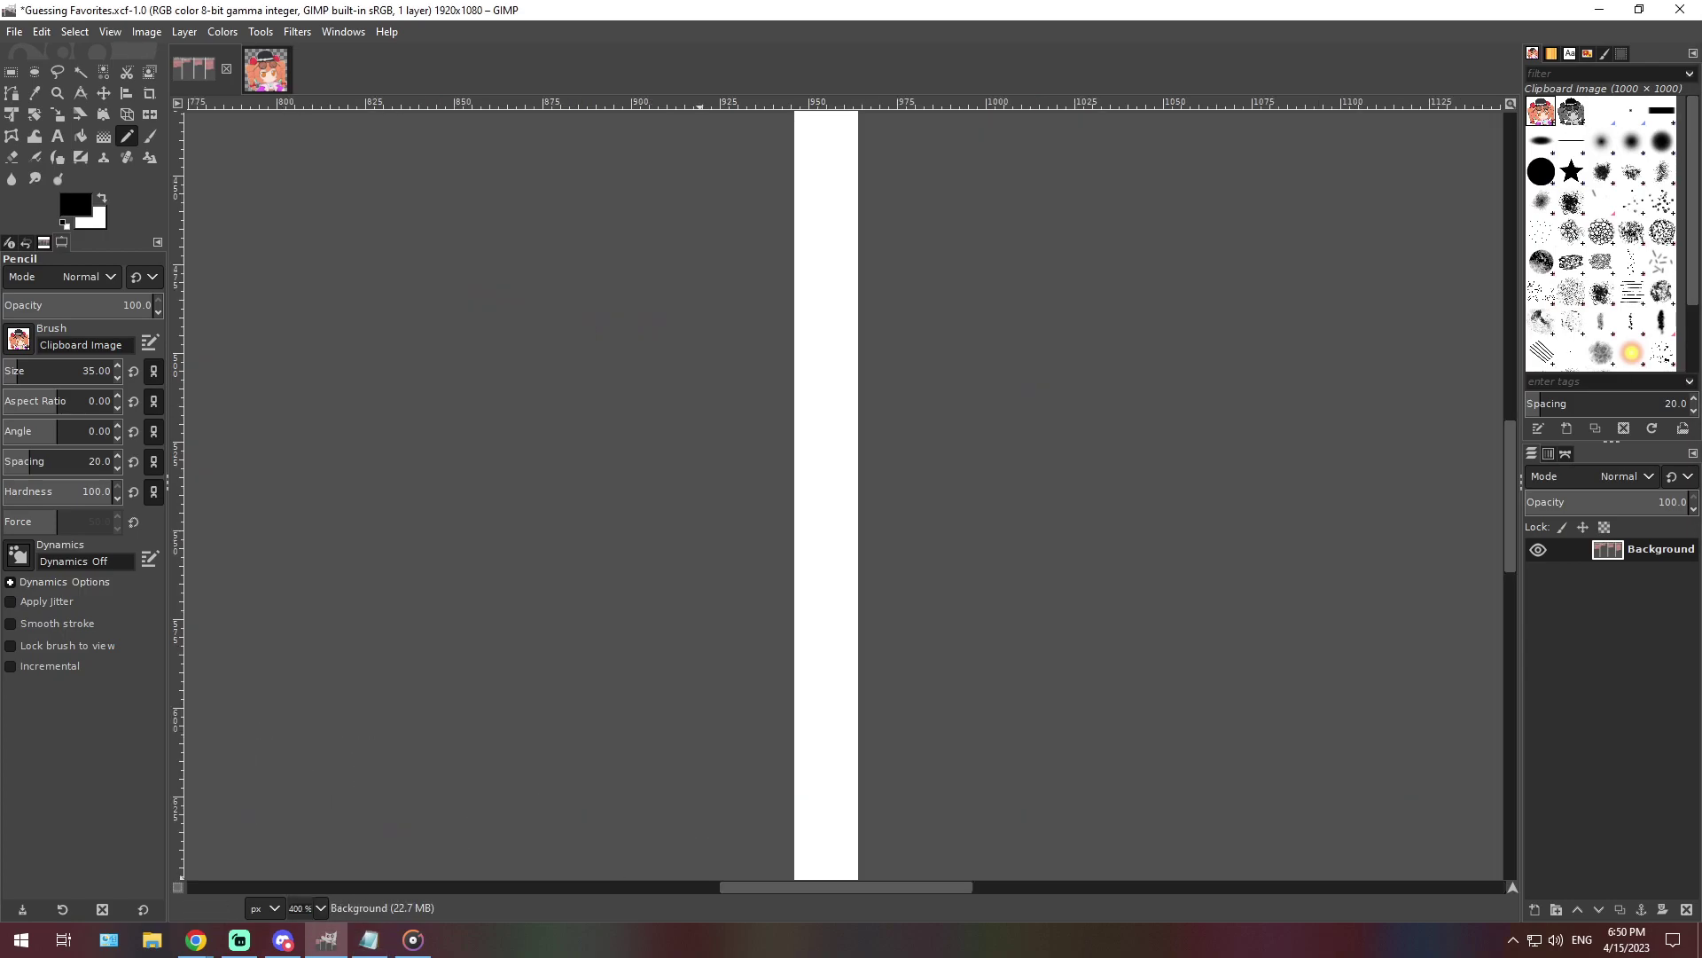
scroll(842, 493, "left", 15)
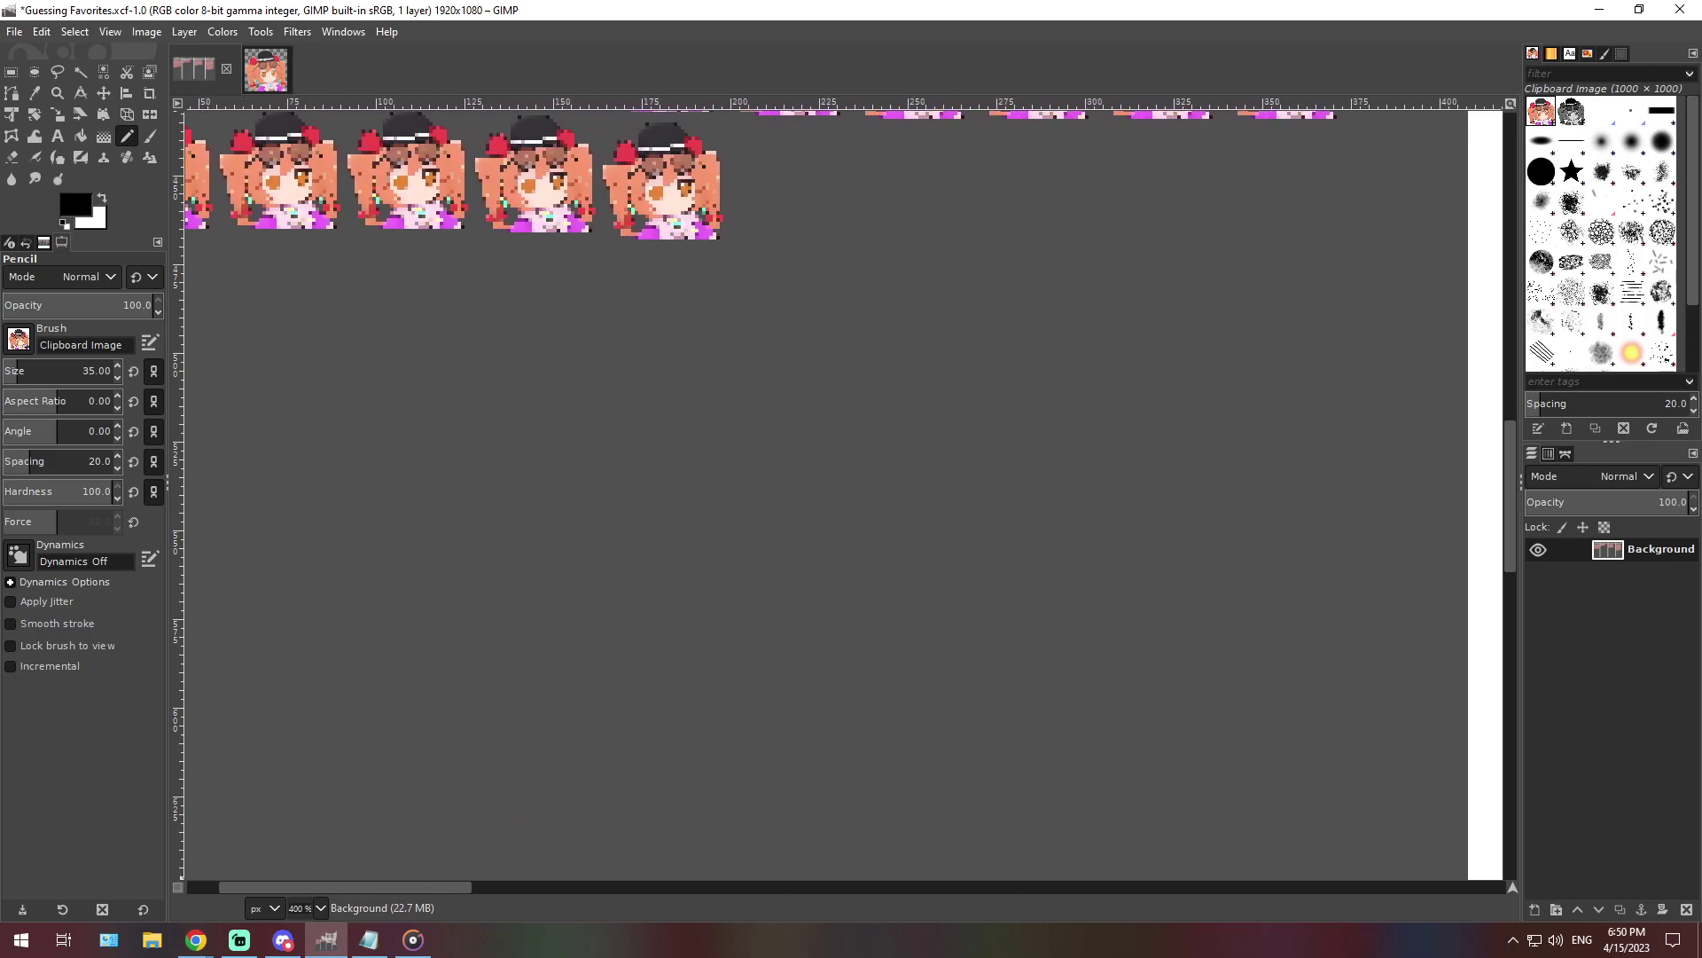
scroll(843, 764, "up", 5)
scroll(843, 764, "up", 2)
scroll(843, 764, "down", 2)
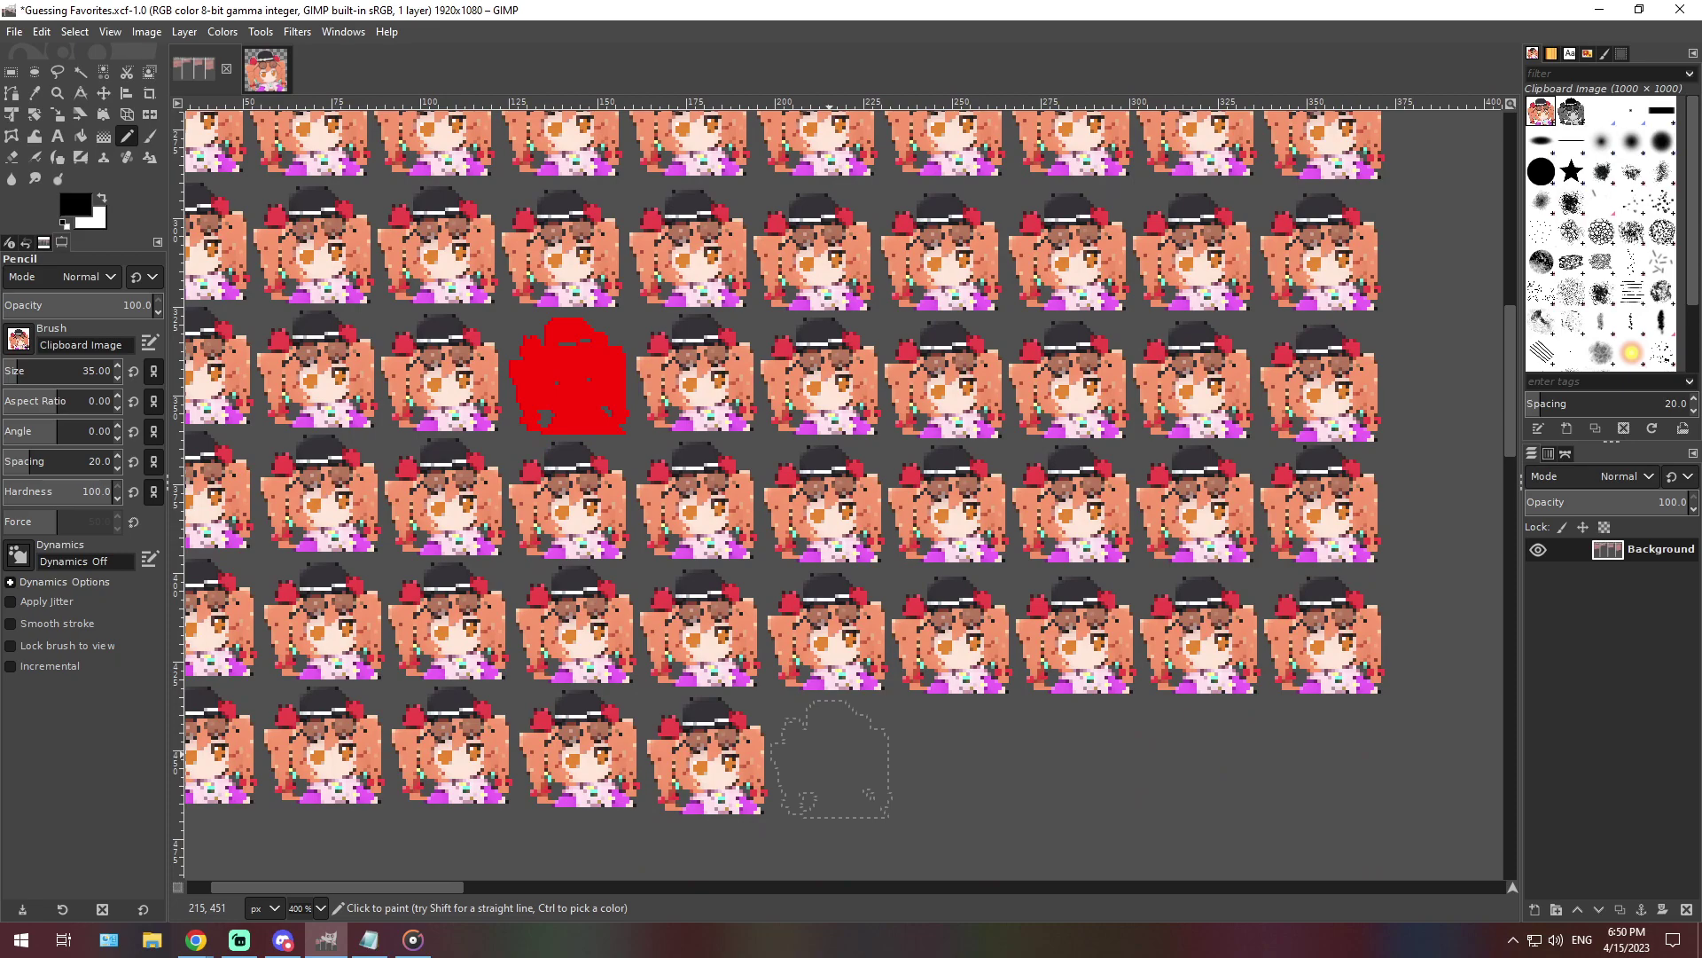
left_click(831, 759)
left_click(320, 908)
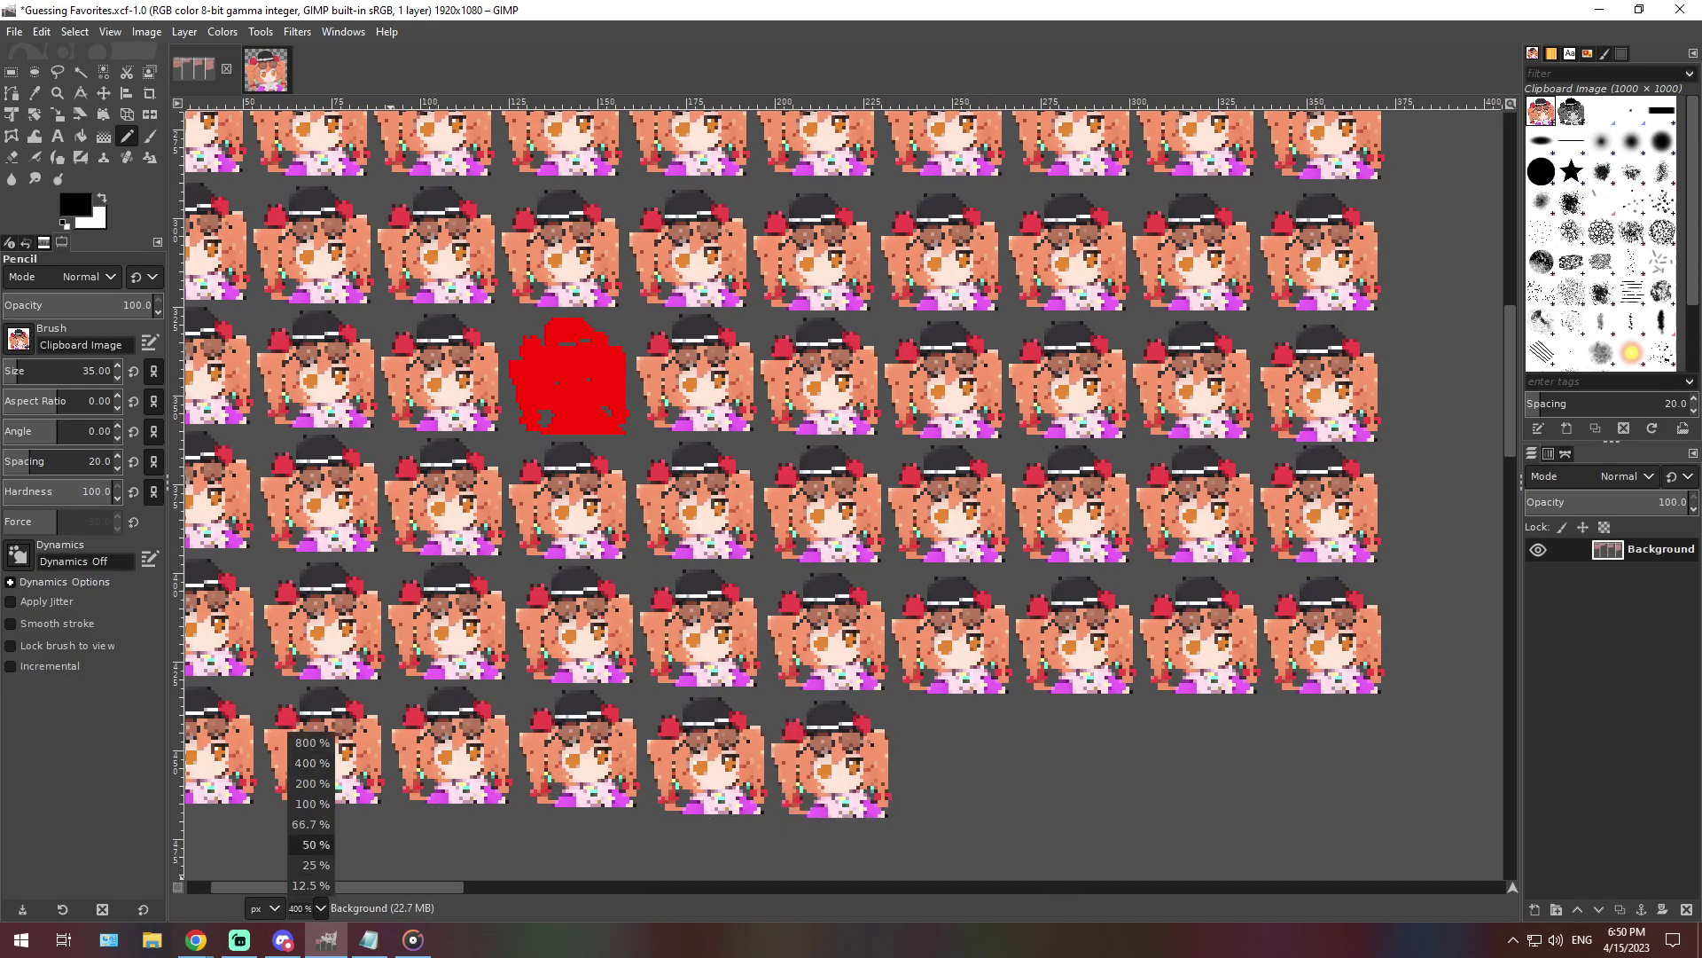
left_click(310, 825)
In Notepad, replace the whole note with the clue running from "My personal take on how these characters would interact" to the "PD" line ending in "its safe]"
key("alt+Tab")
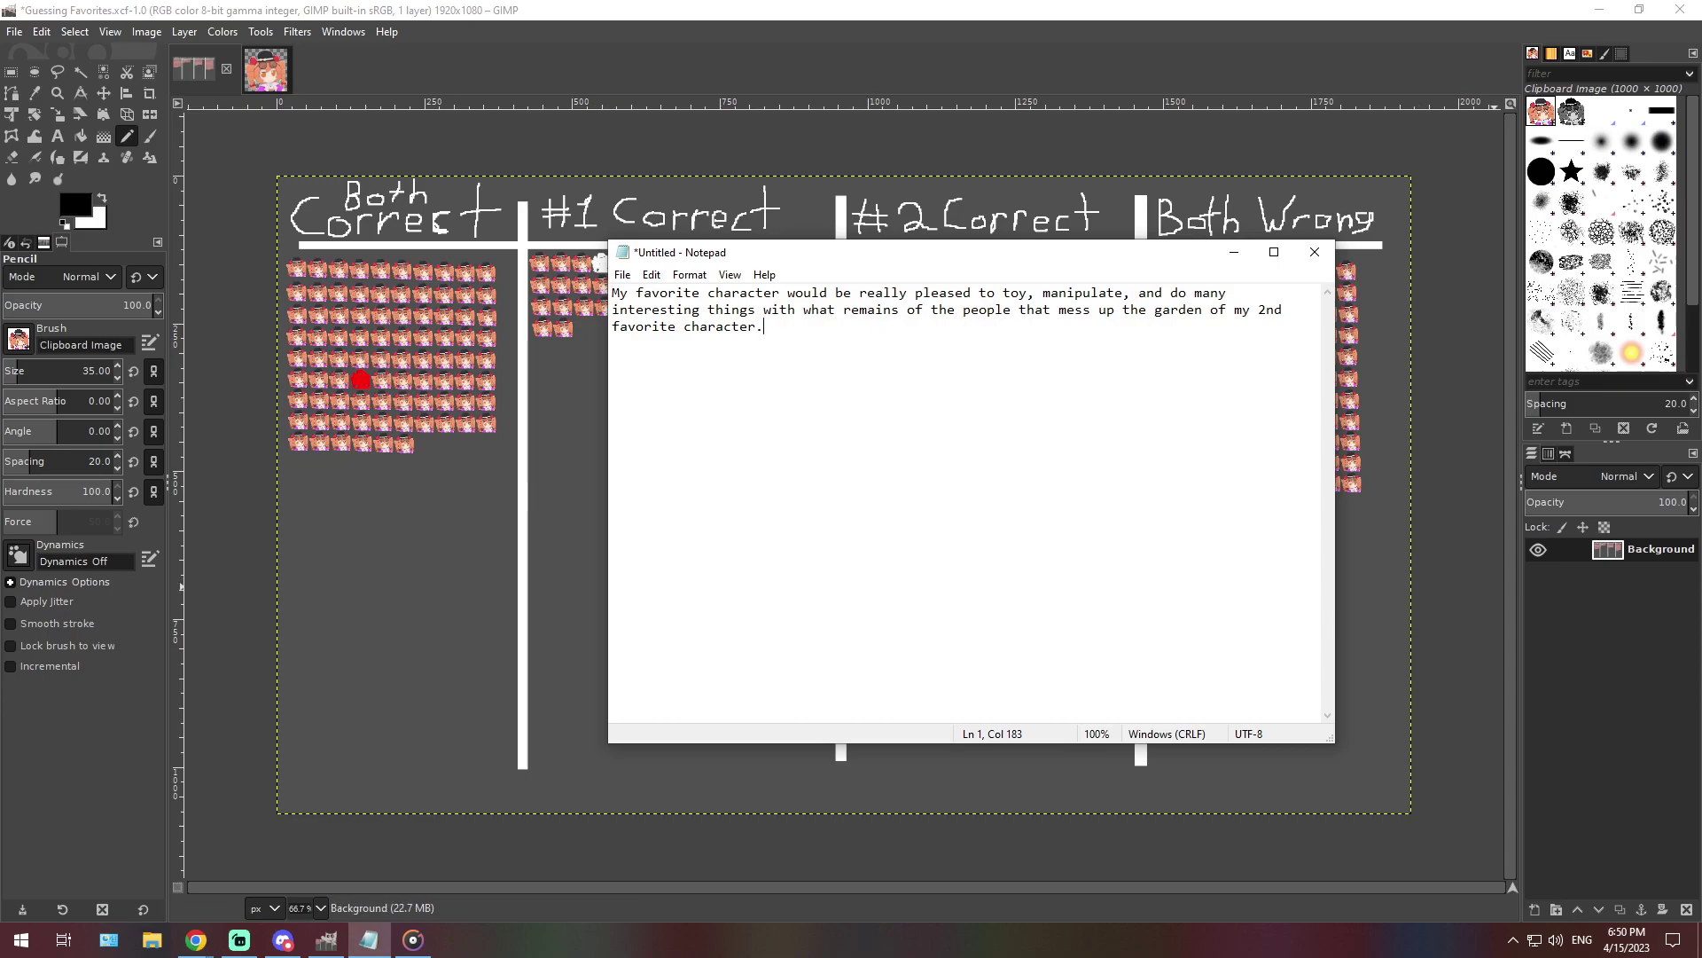
key("alt+Tab")
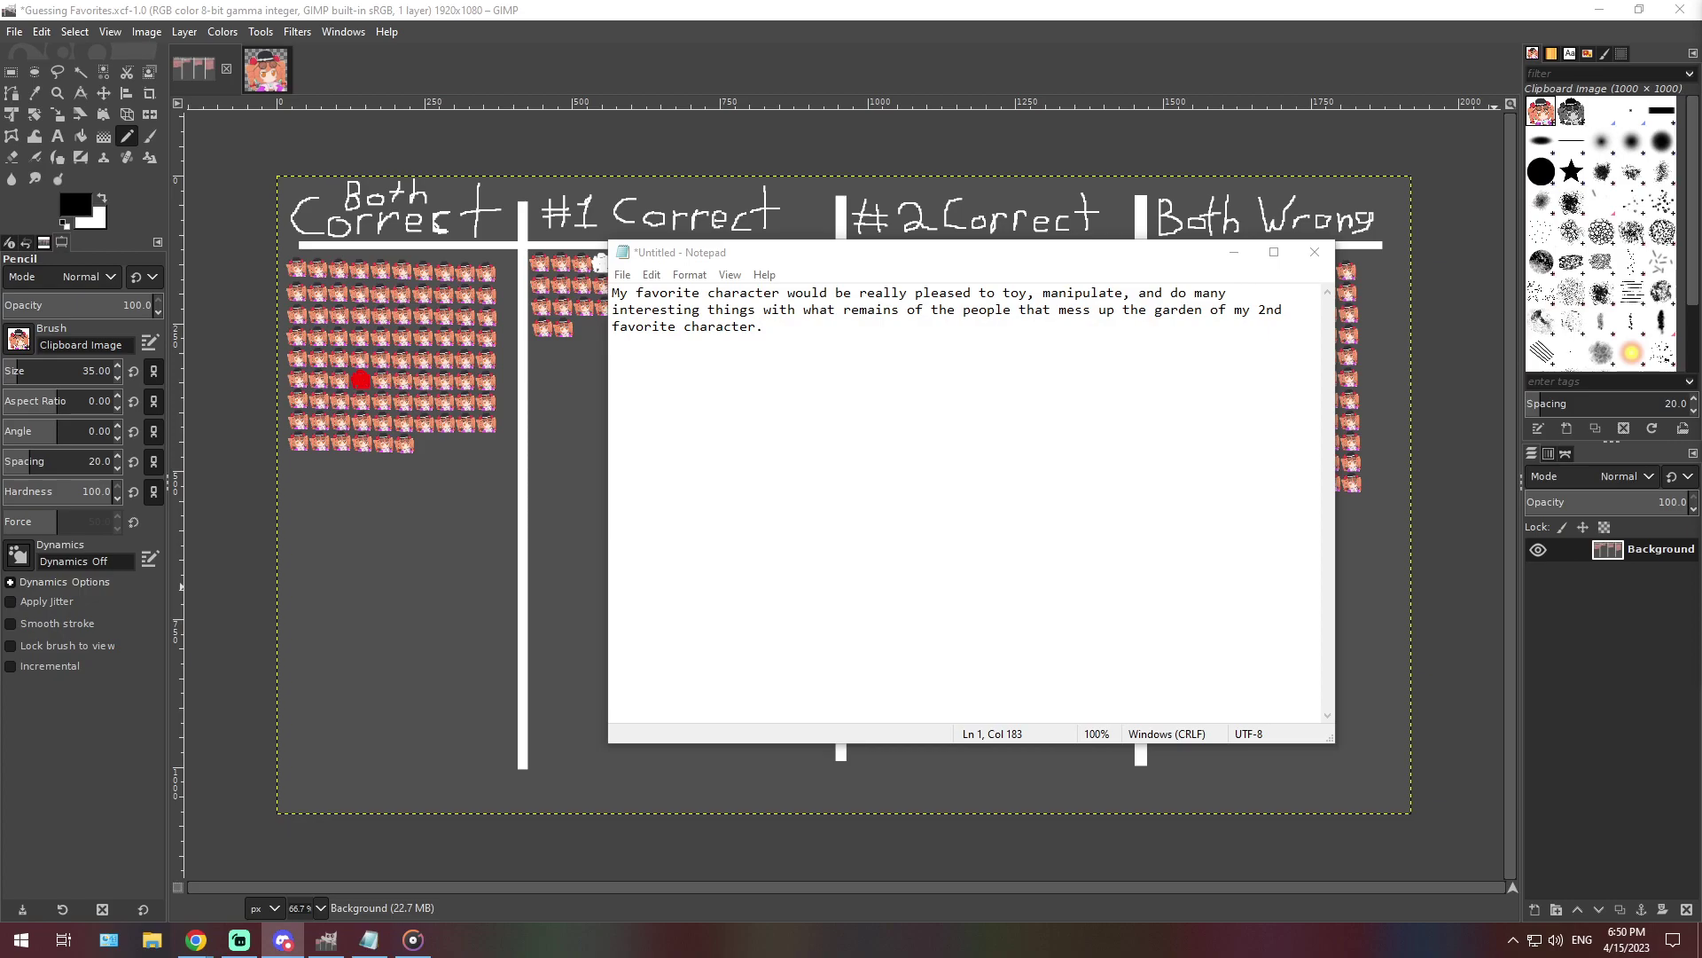
double_click(876, 310)
key("ctrl+a")
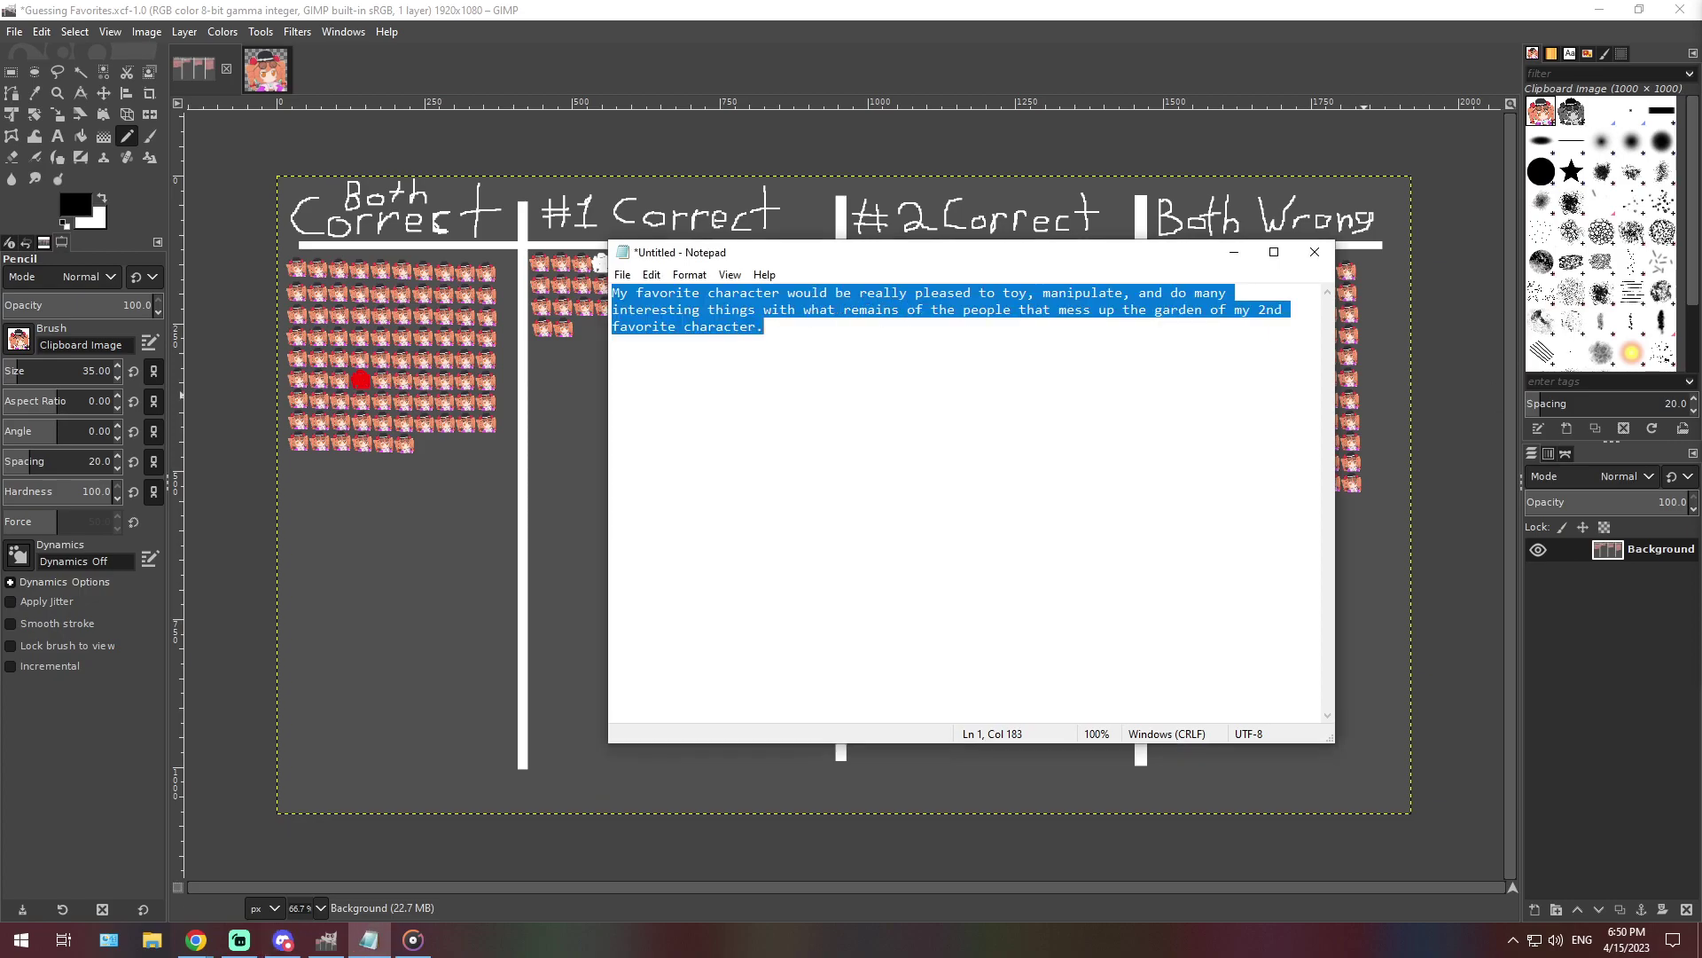
type("My personal take on how these characters would interact is by reading stories and books to each other, since a book doesn't have a mind to predict the next thought or thing that will happen, one will be finally having some genuine surprises, while the other gets to enjoy one of the things they do most!  PD: I actually drew this scenario! [link removed unless you wanna see after guessing, its safe]")
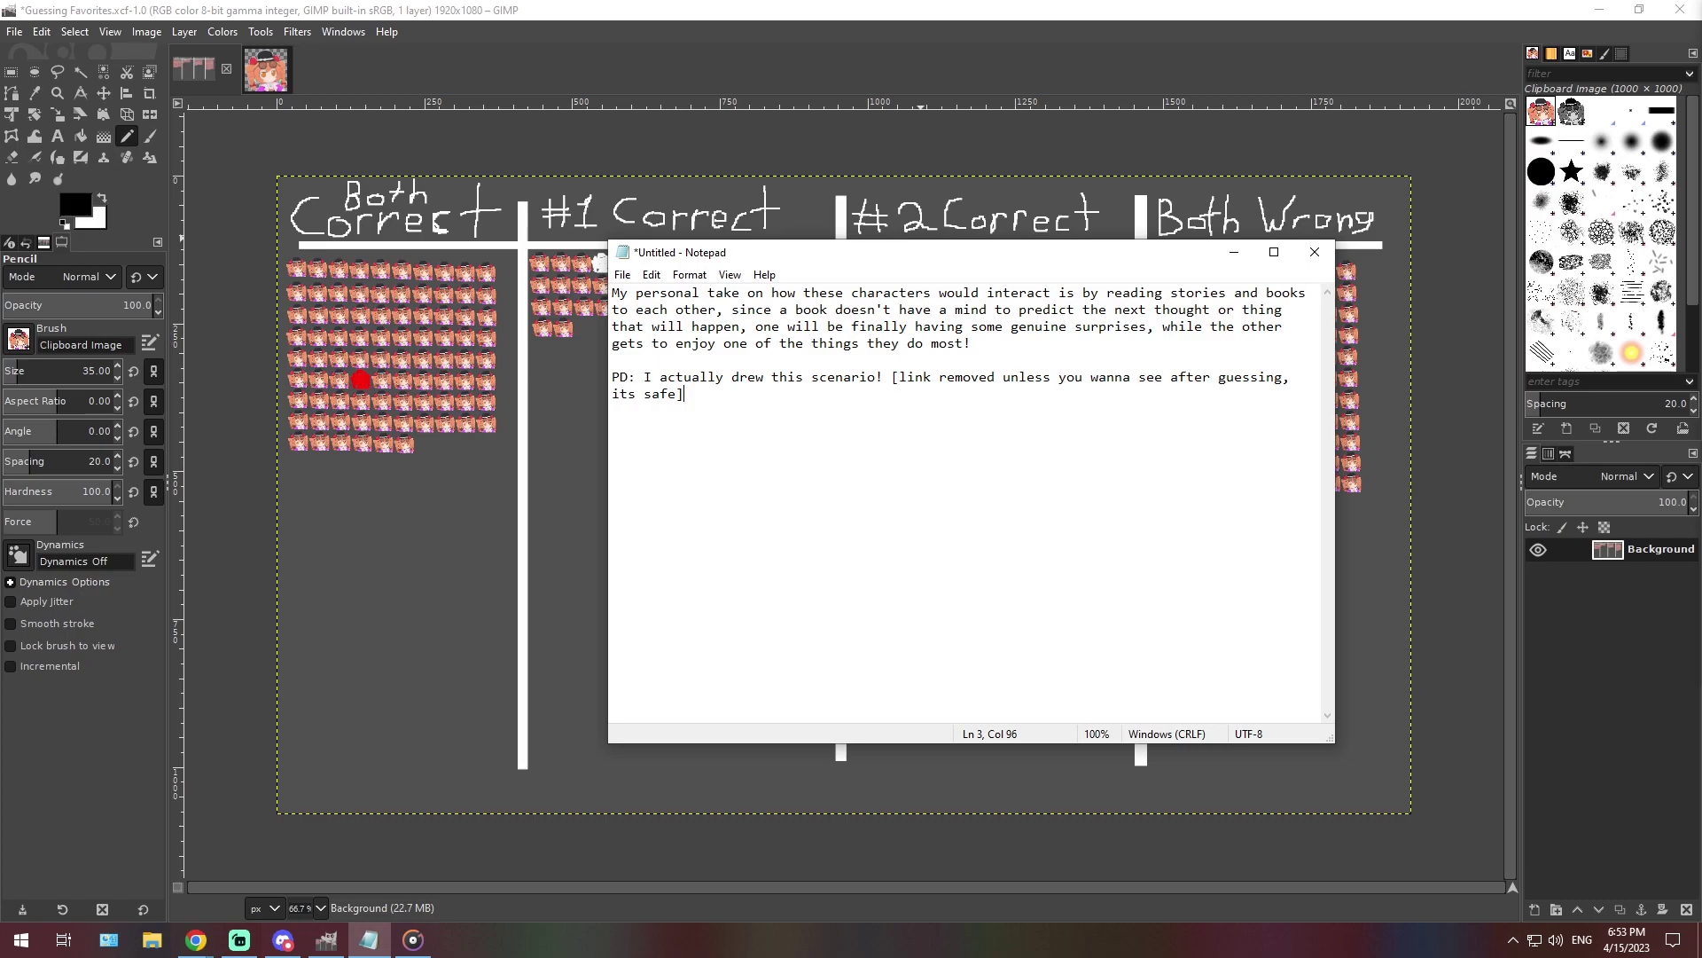
In GIMP, stamp a third portrait in the bottom row of the #1 Correct column and restore the 66.7% zoom
left_click(320, 907)
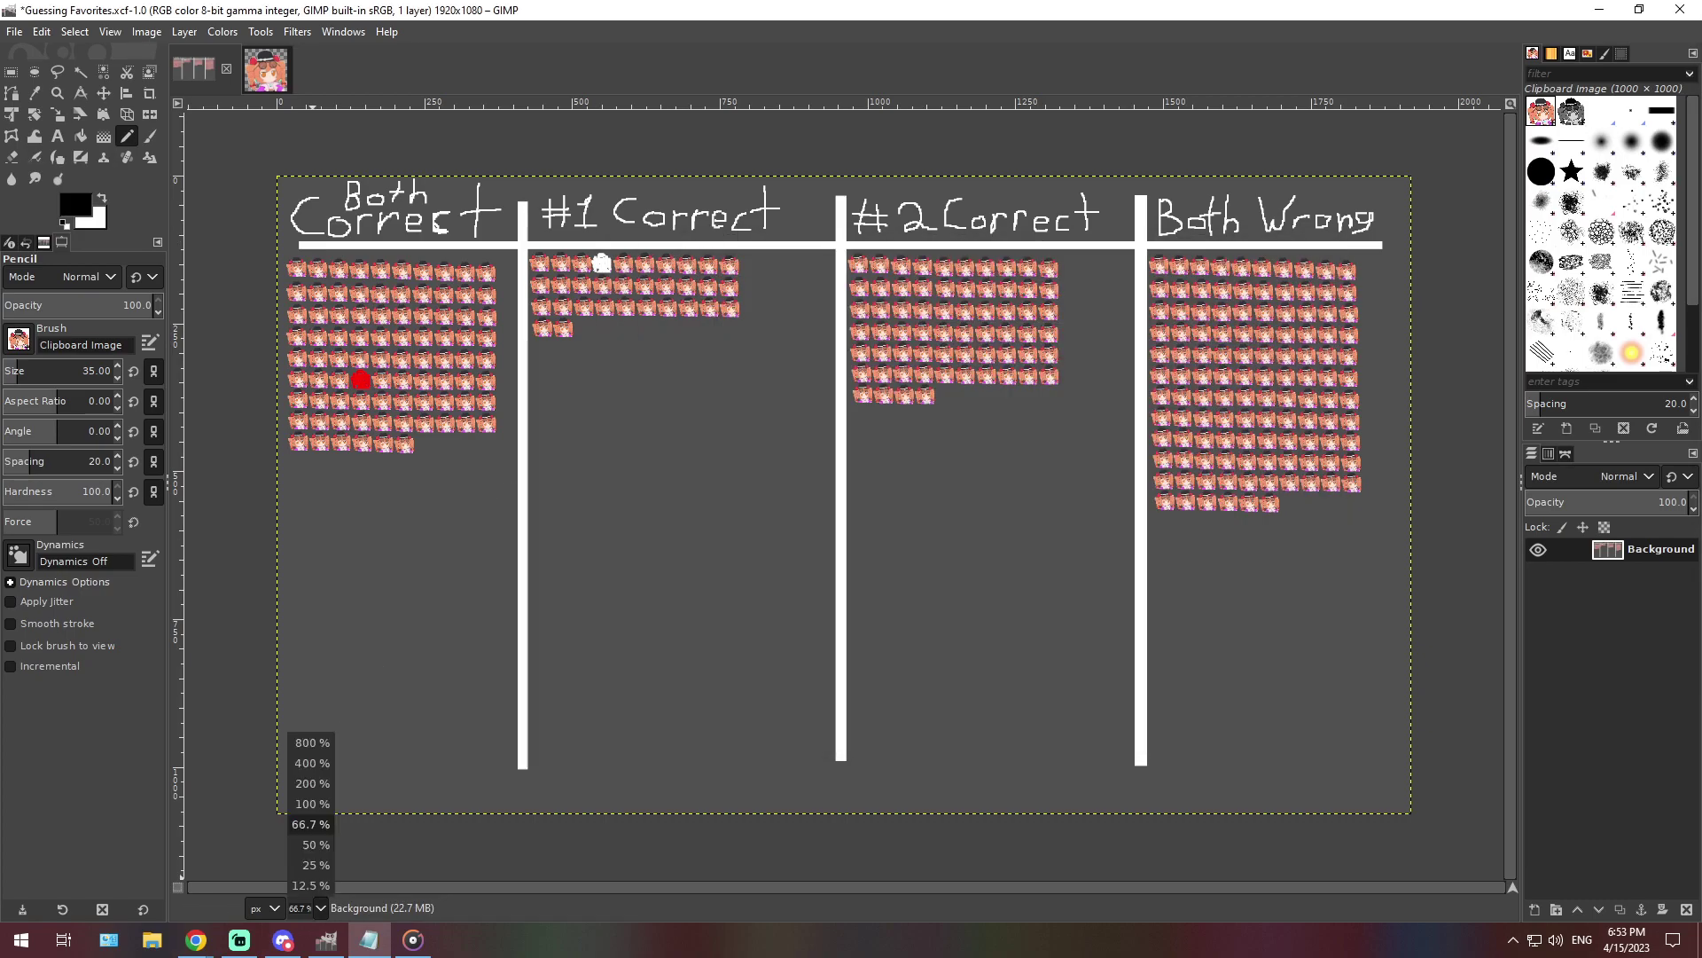
left_click(311, 763)
scroll(306, 762, "right", 5)
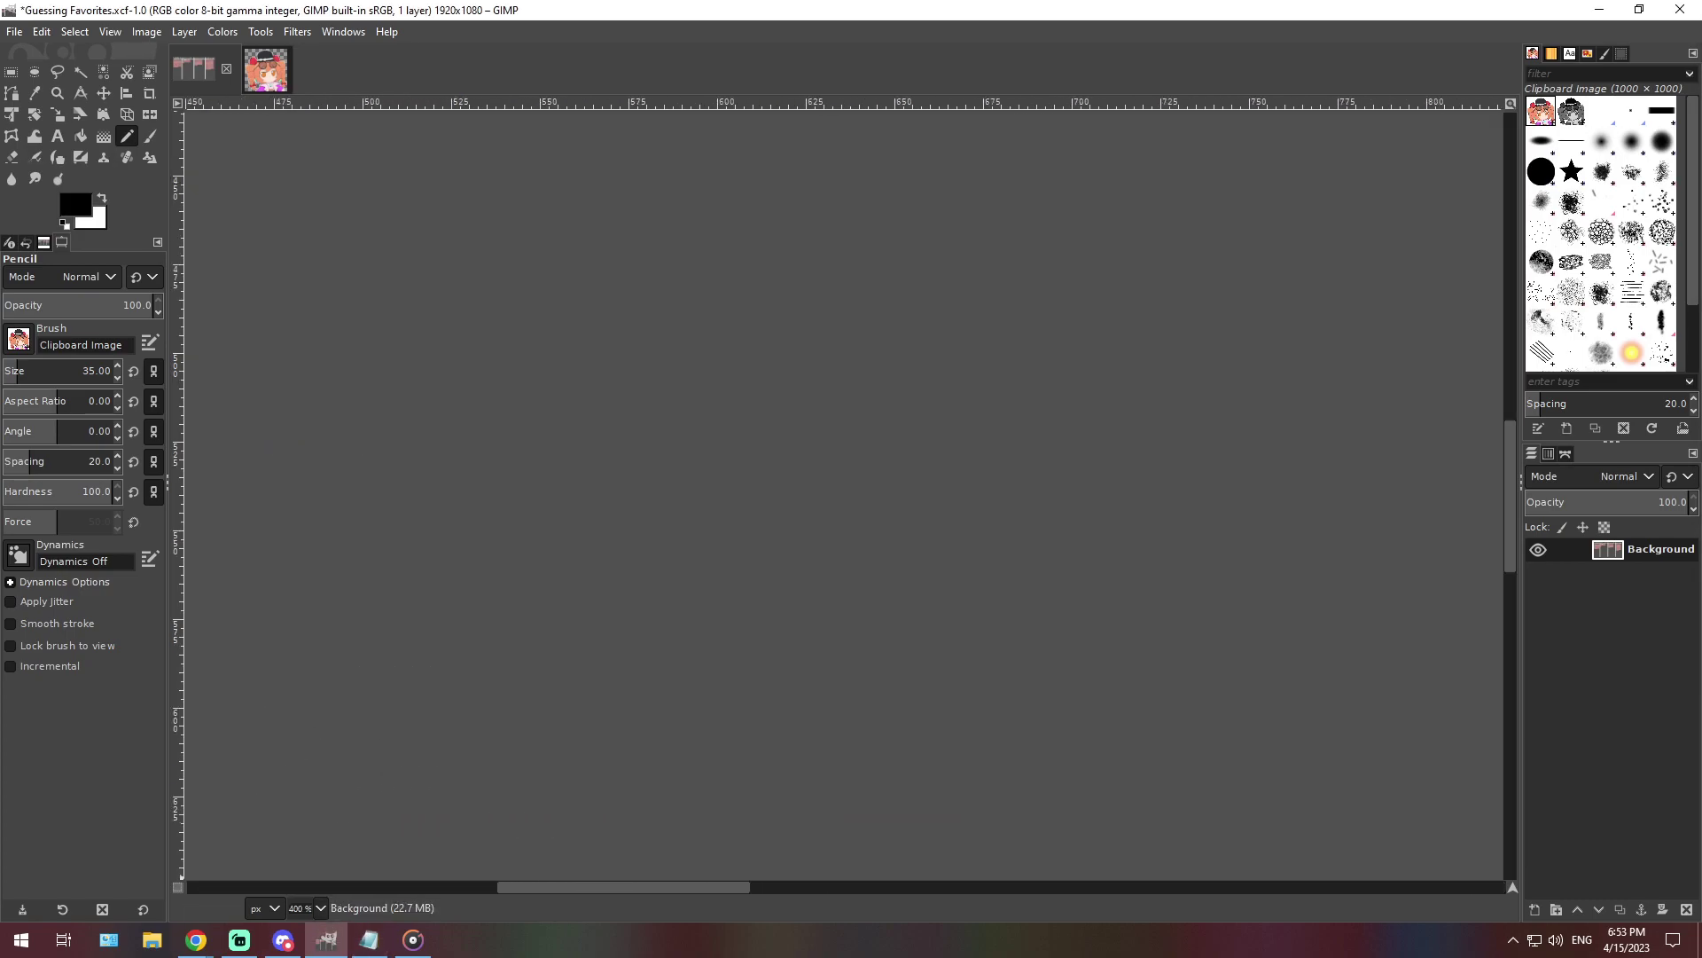
scroll(567, 709, "right", 1)
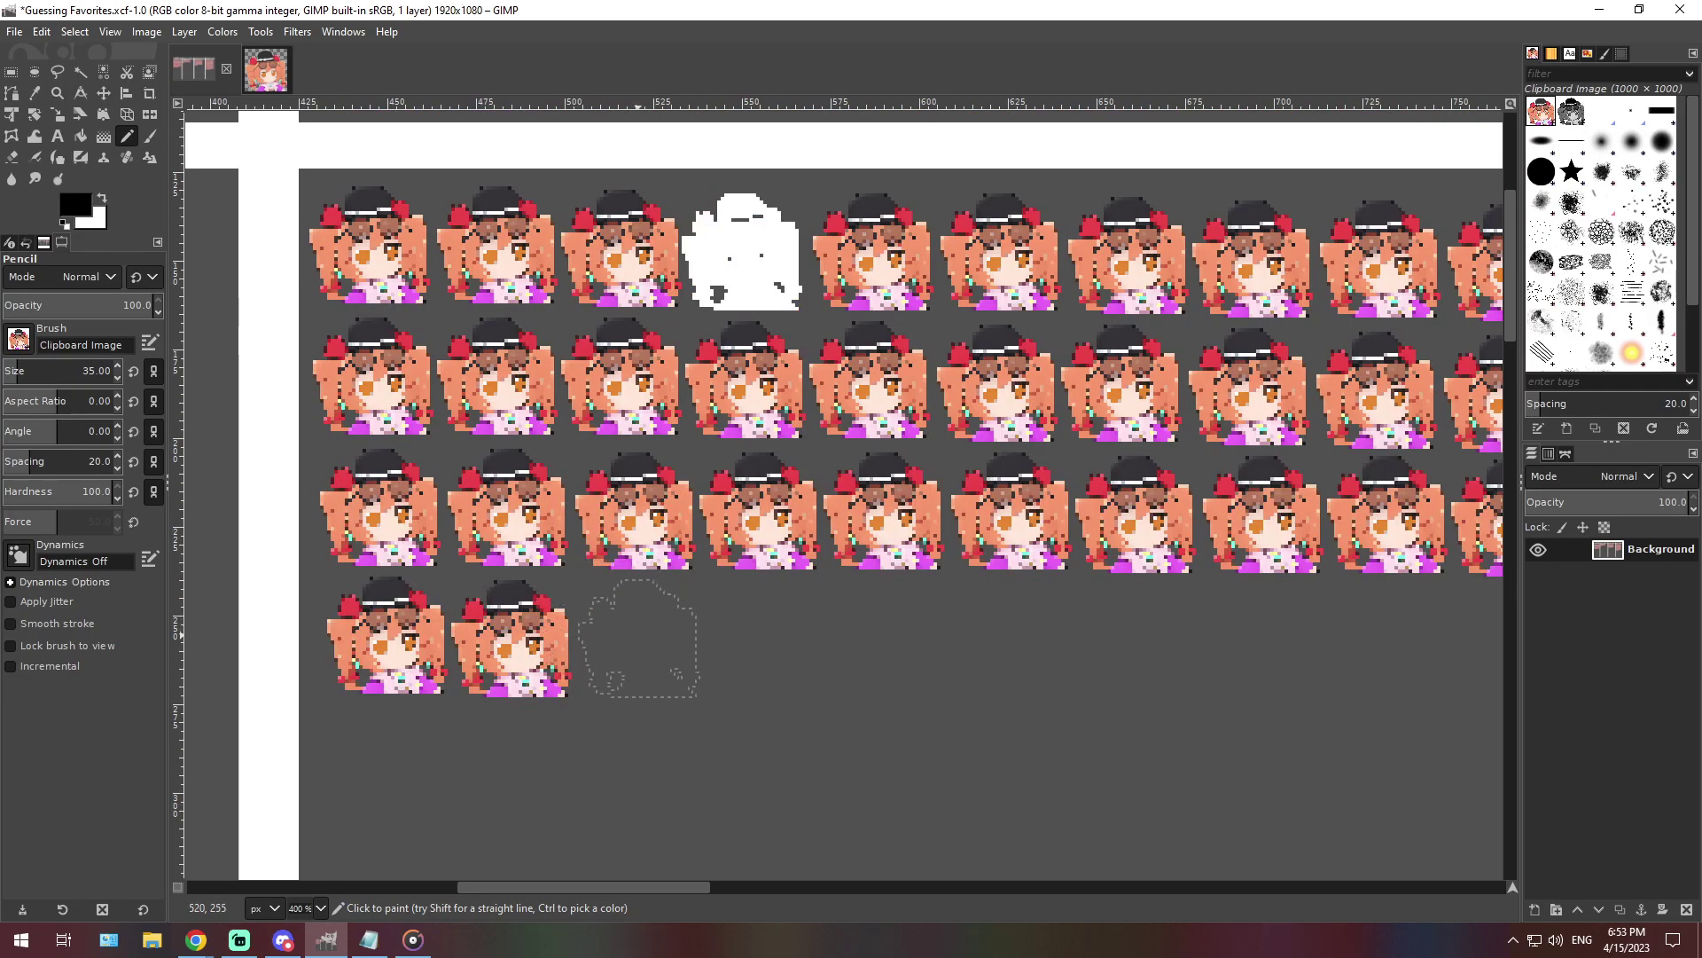
left_click(638, 638)
left_click(320, 907)
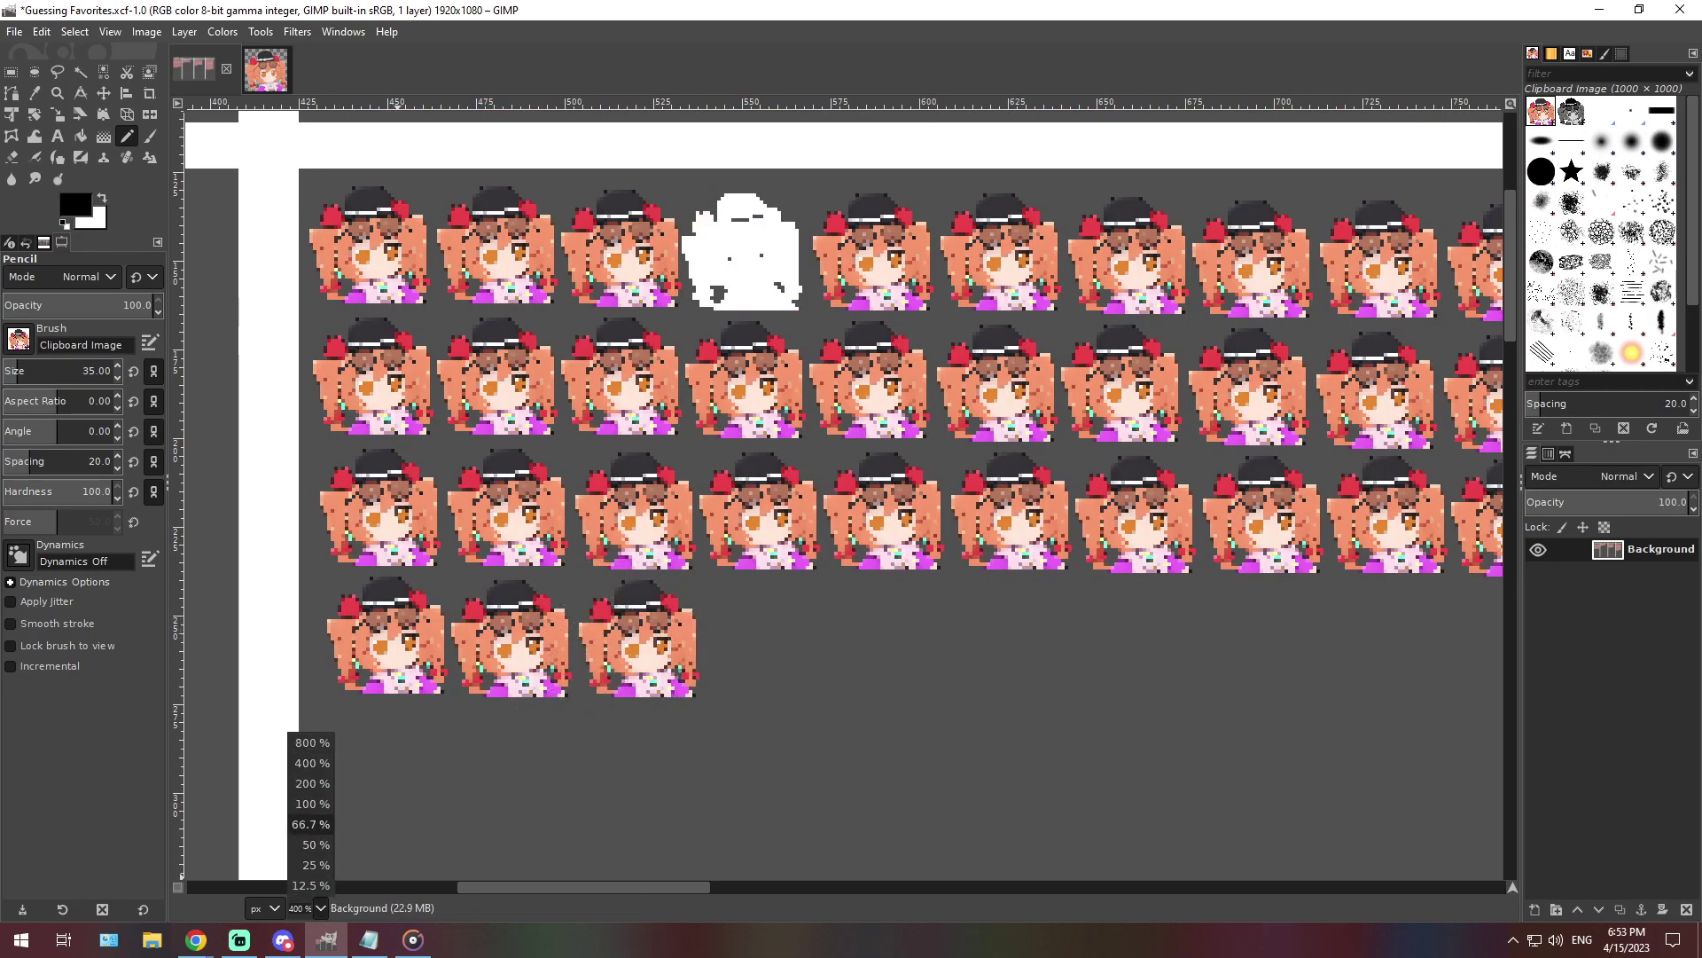
left_click(304, 824)
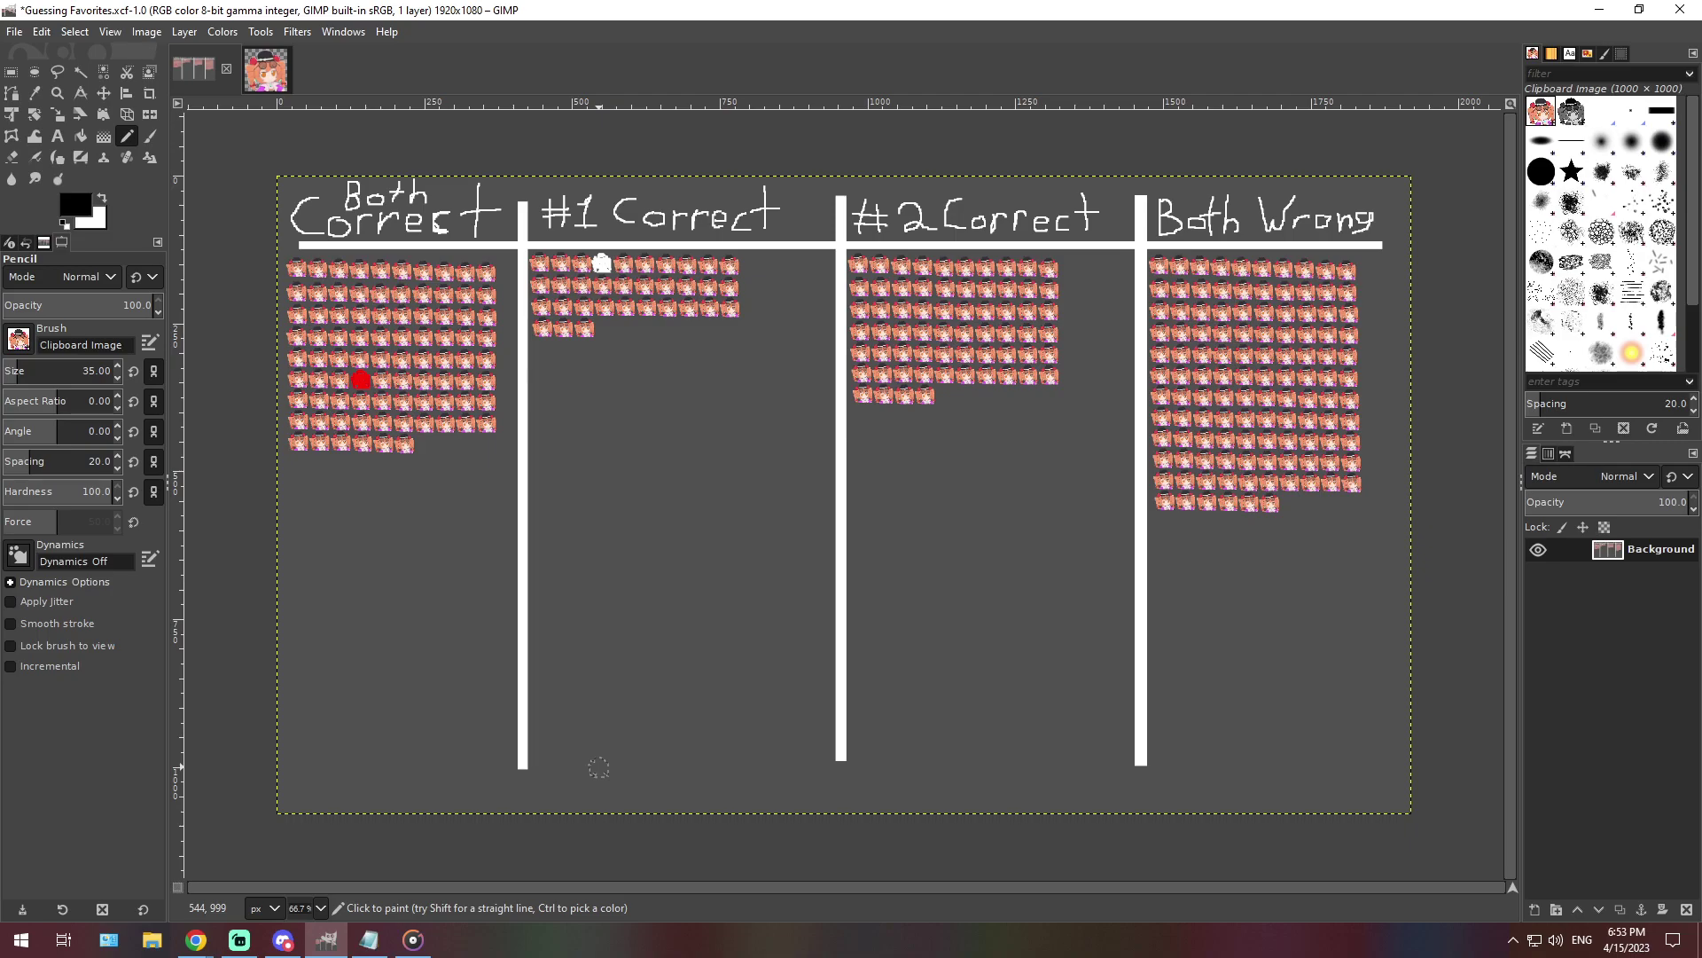
In Notepad, replace the whole note with the clue running from "My favorite character probably wouldn't have any knowledge" to "a sore throat or something similar."
left_click(369, 940)
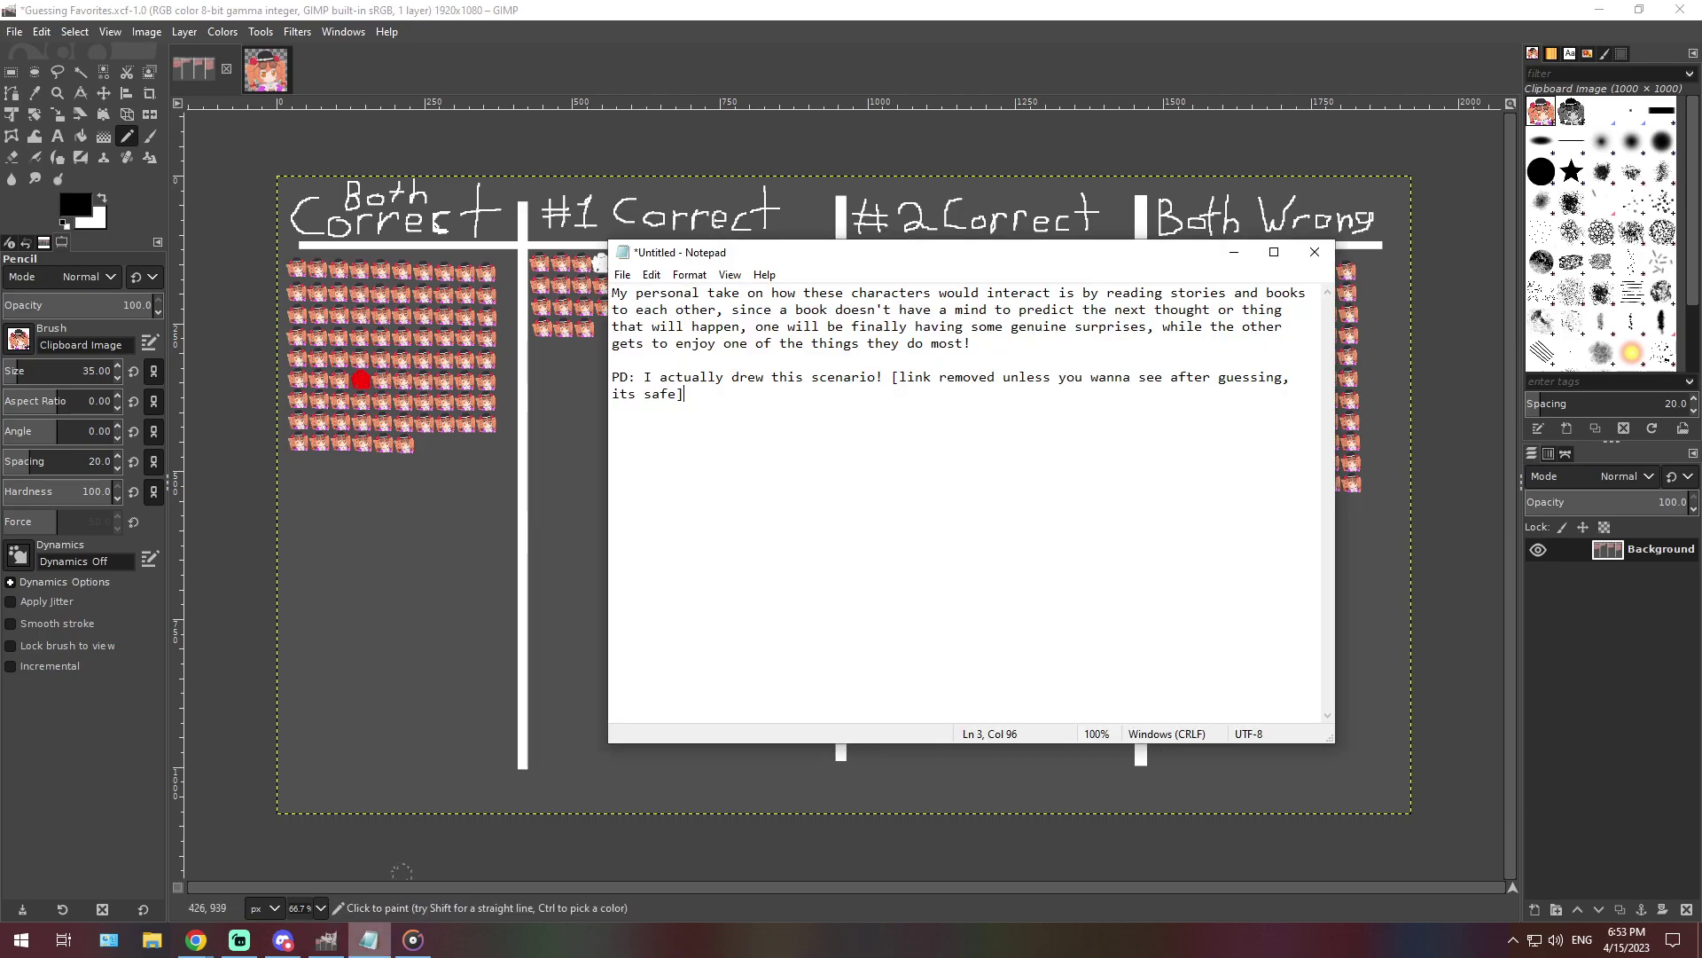
left_click(283, 939)
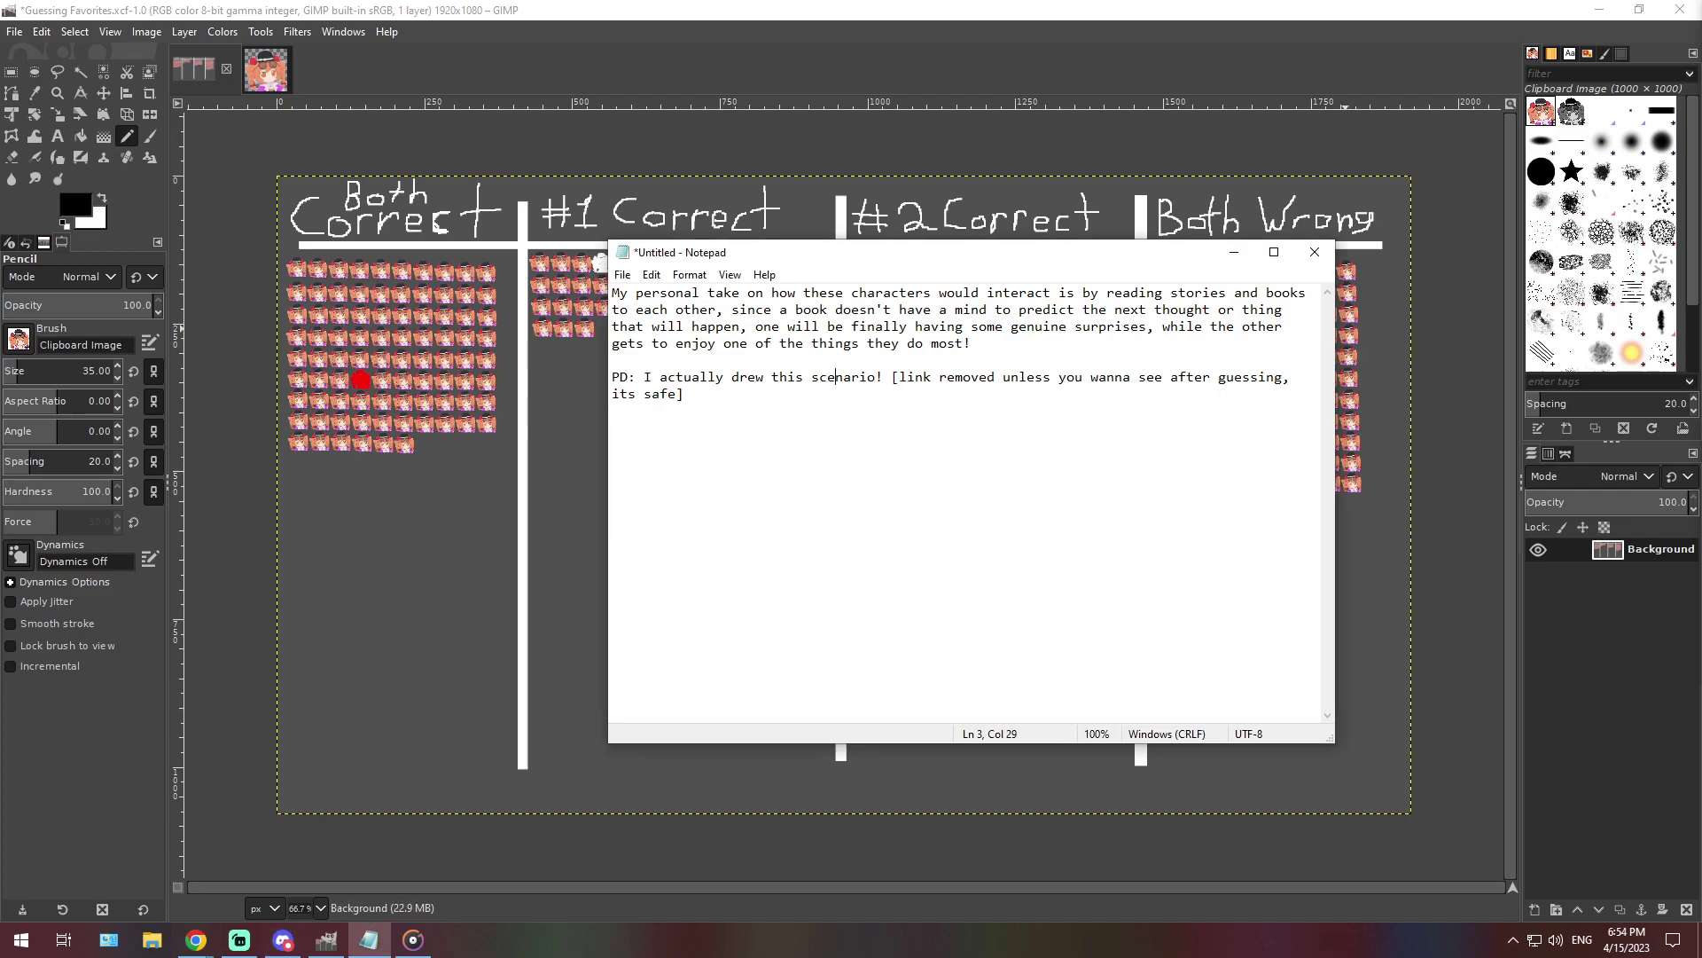
double_click(846, 377)
key("ctrl+a")
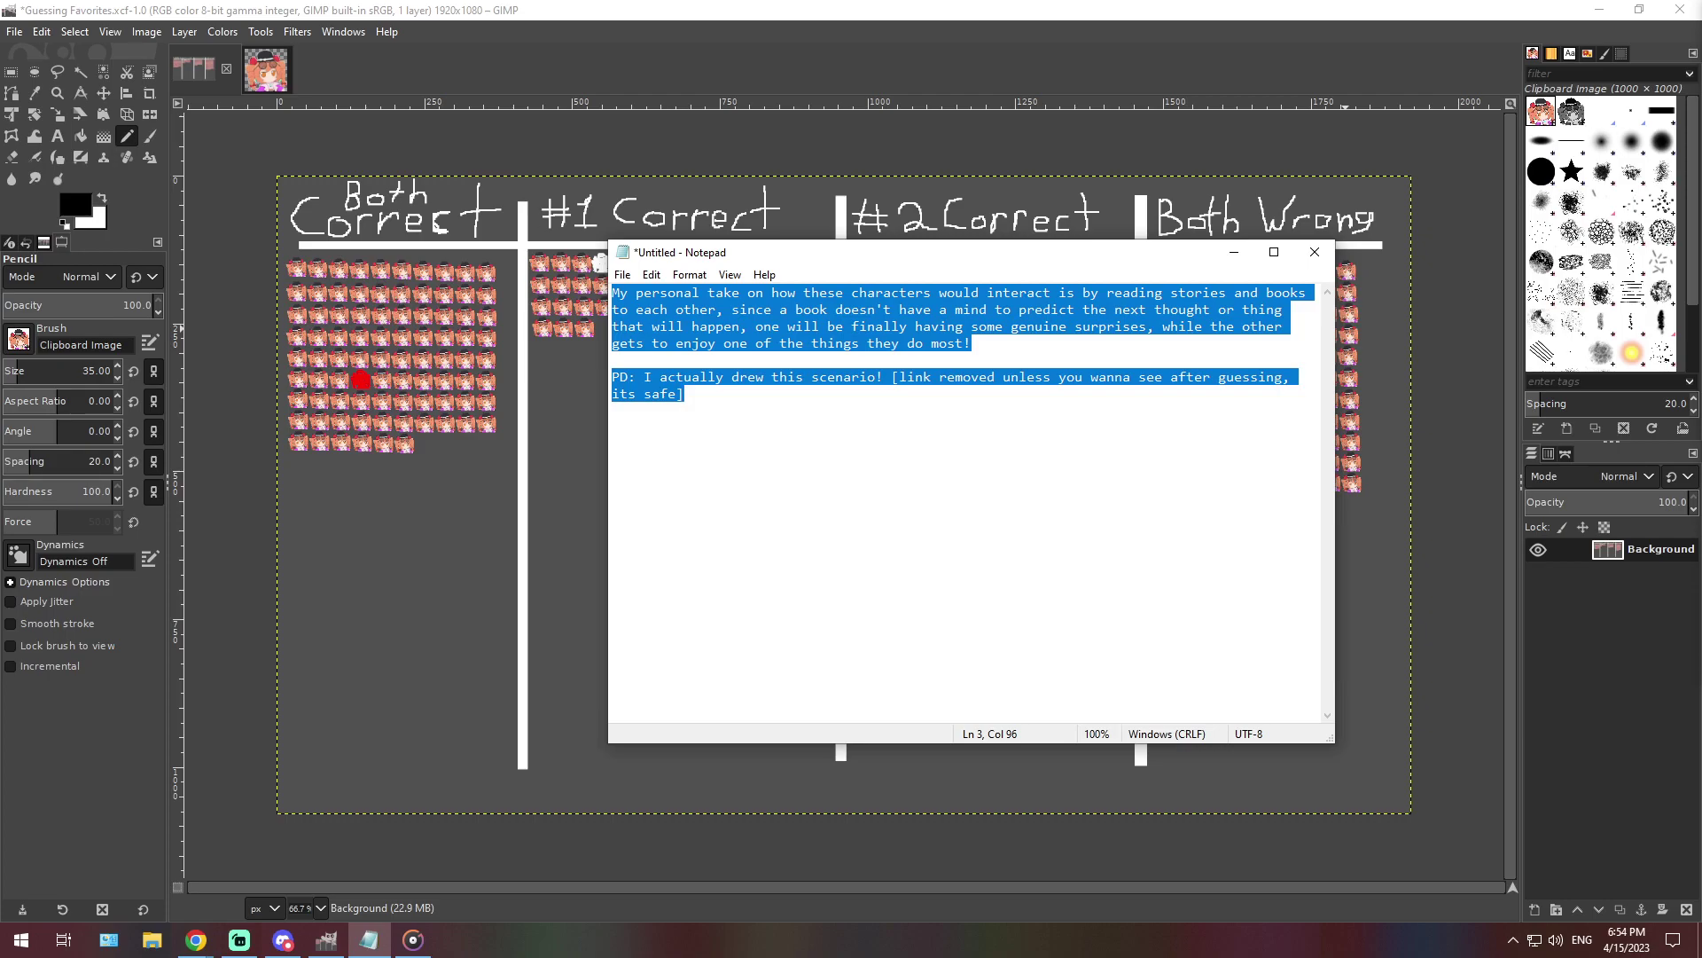
type("My favorite character probably wouldn't have any knowledge of my second favorite, but does know her sister fairly well, since she lives in the same place as my favorite. If my second favorite were to come by, my favorite might get a sore throat or something similar.")
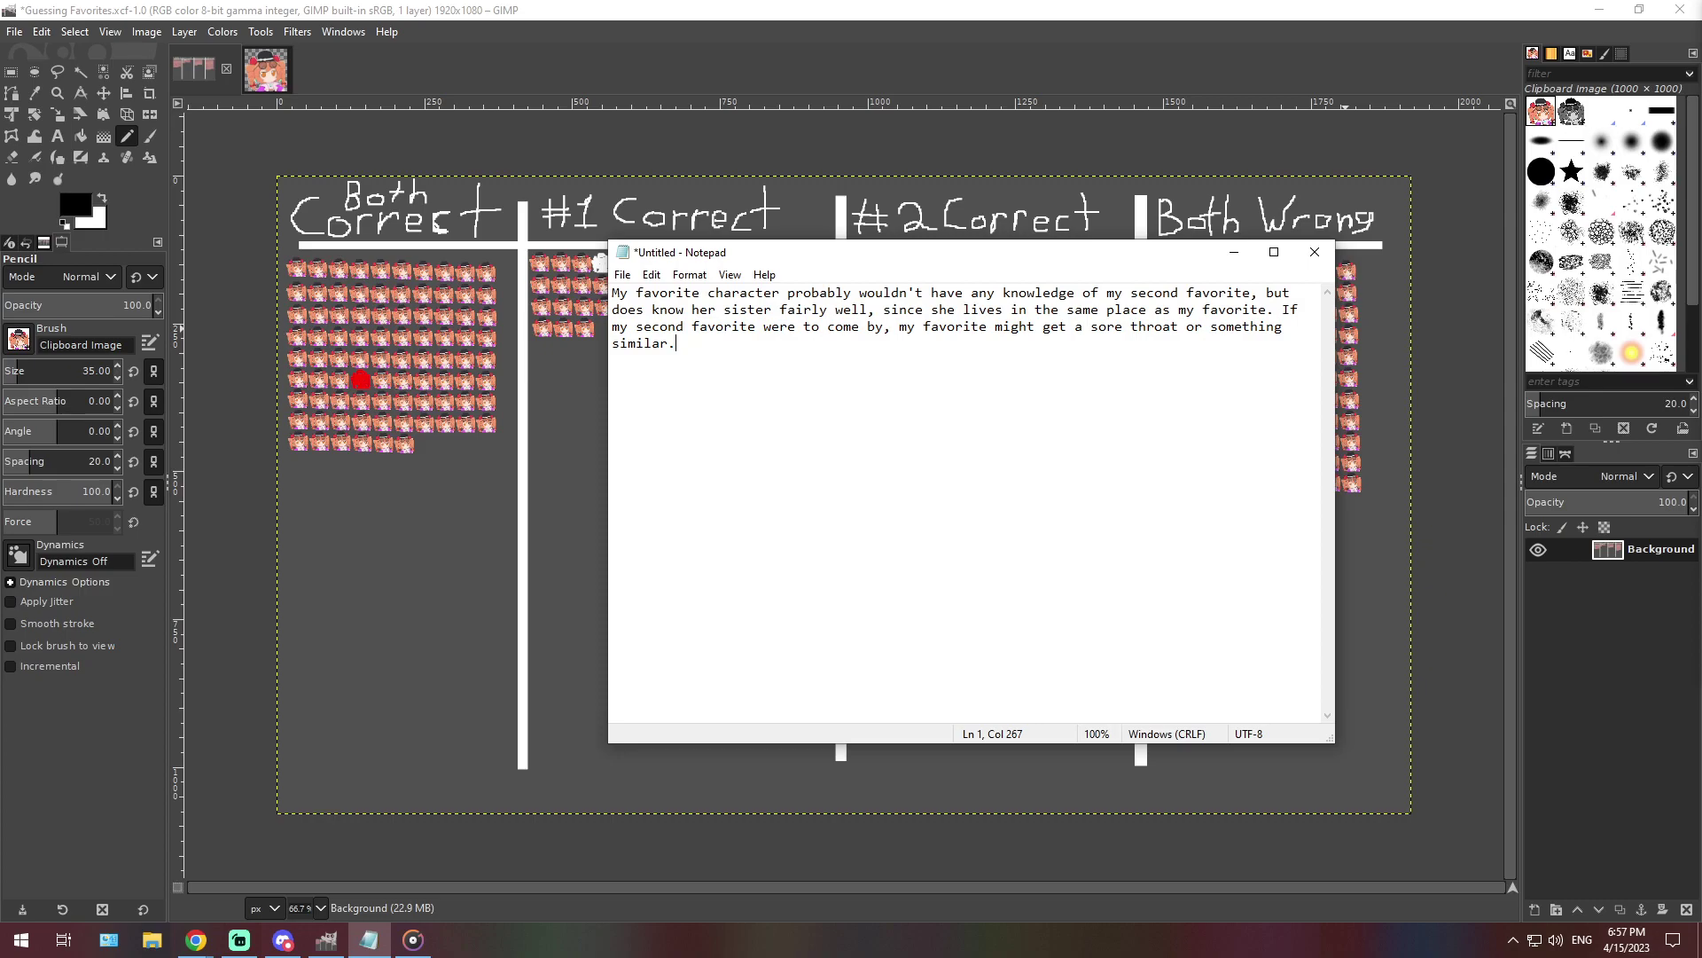
In GIMP, stamp a seventh portrait in the bottom row of the Both Wrong column and restore the 66.7% zoom
left_click(320, 907)
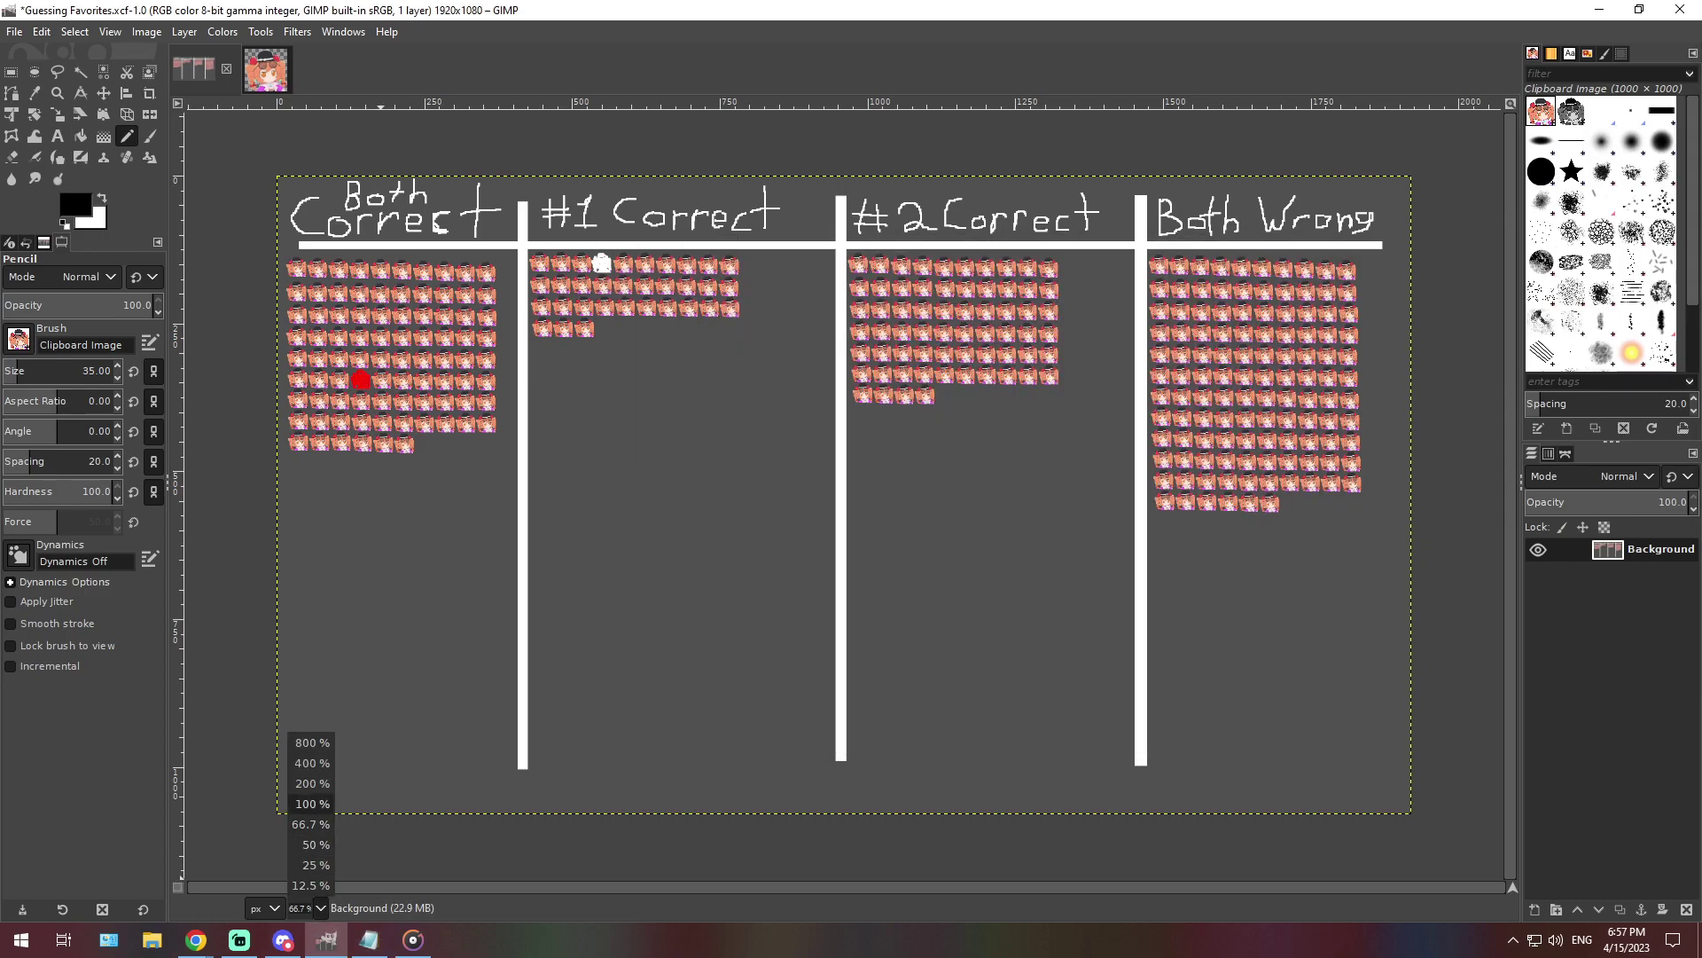
left_click(311, 780)
scroll(973, 532, "right", 15)
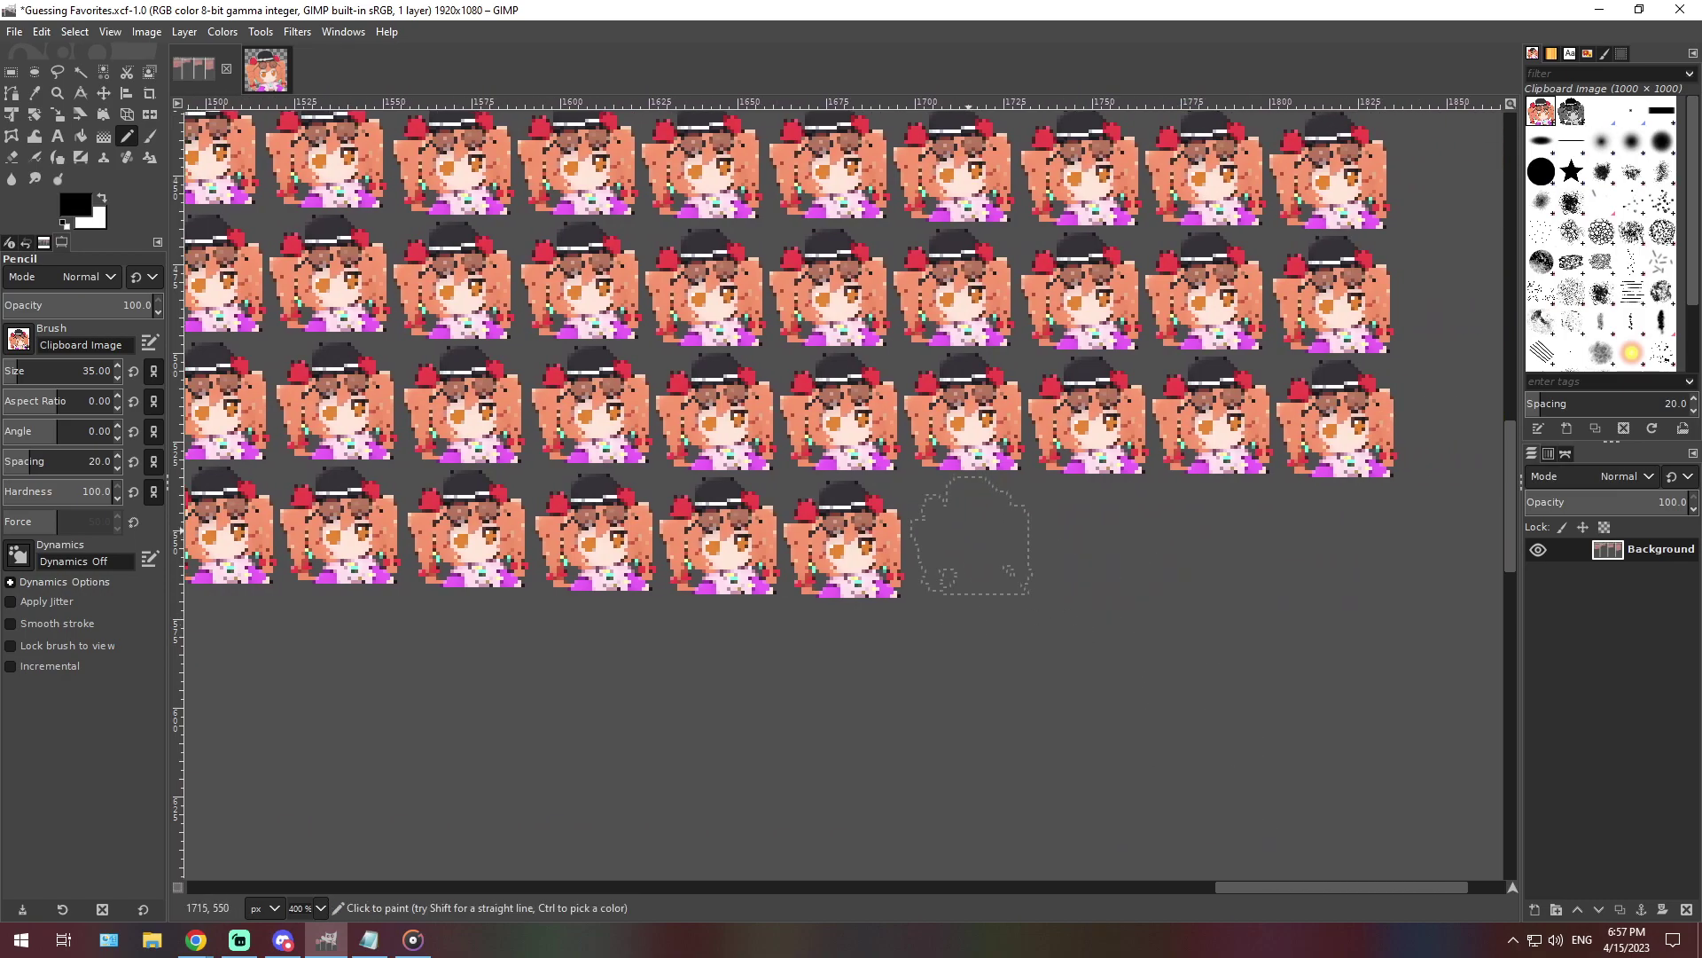
left_click(969, 537)
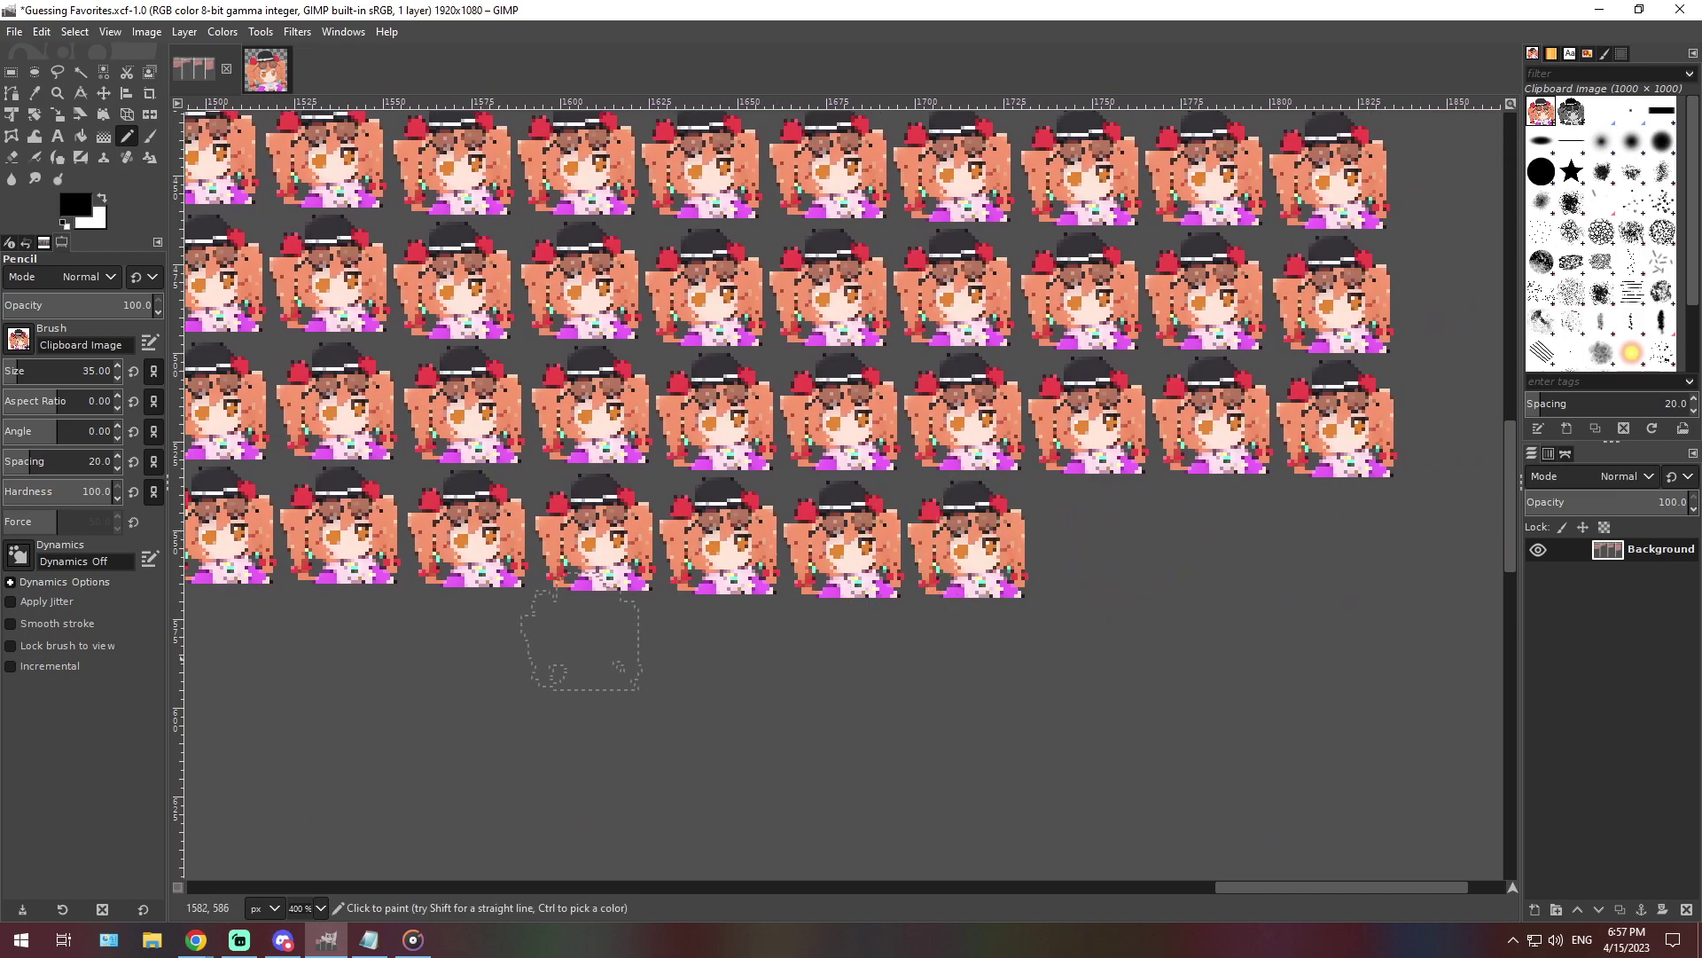
left_click(320, 907)
left_click(311, 824)
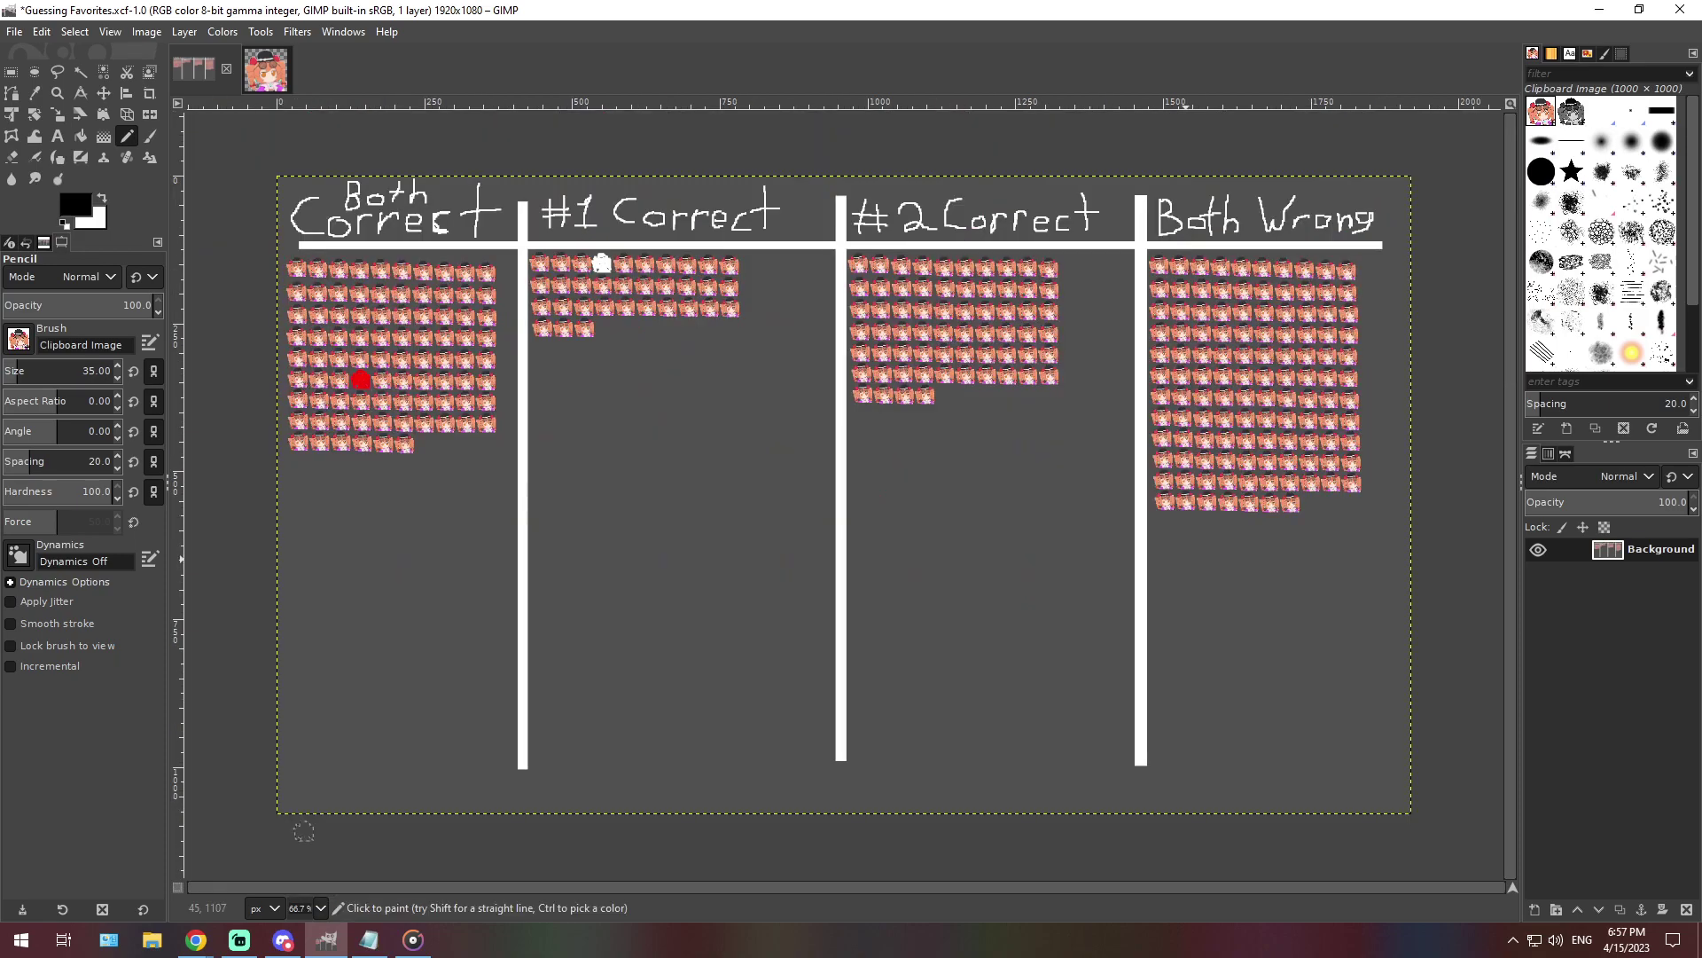
In Notepad, replace the whole note with the clue running from "My favorite character would probably get along" to "they'd be BFFS for sure!!"
left_click(369, 939)
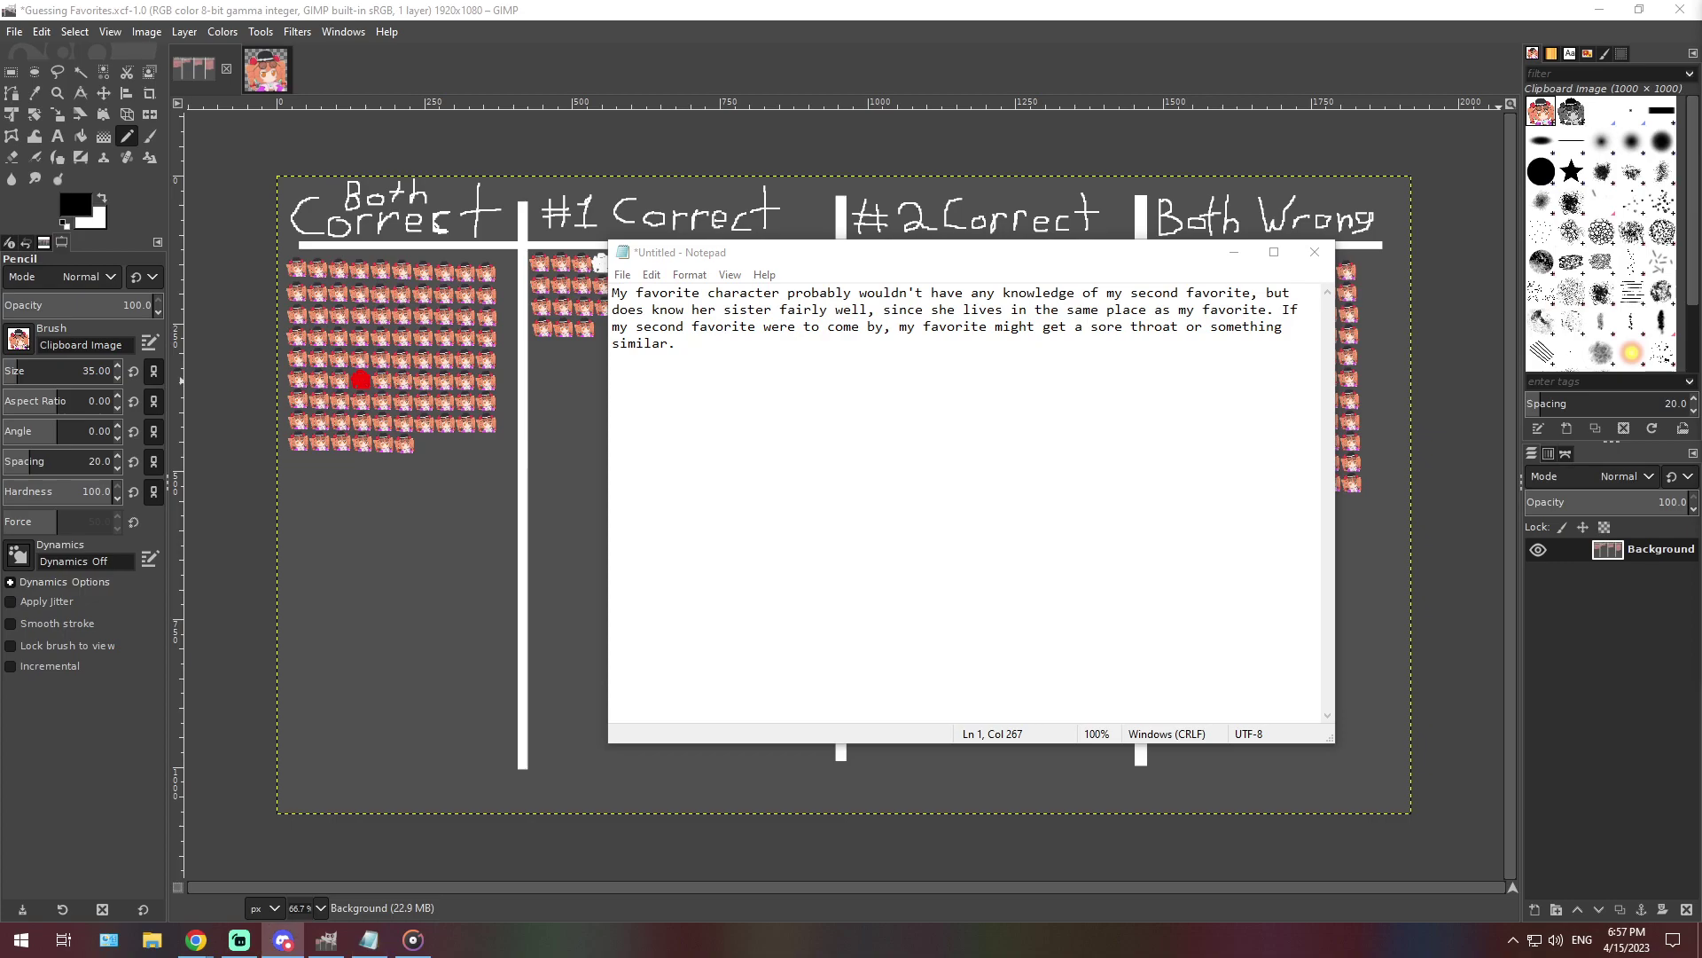
double_click(724, 326)
key("ctrl+a")
key("ctrl+v")
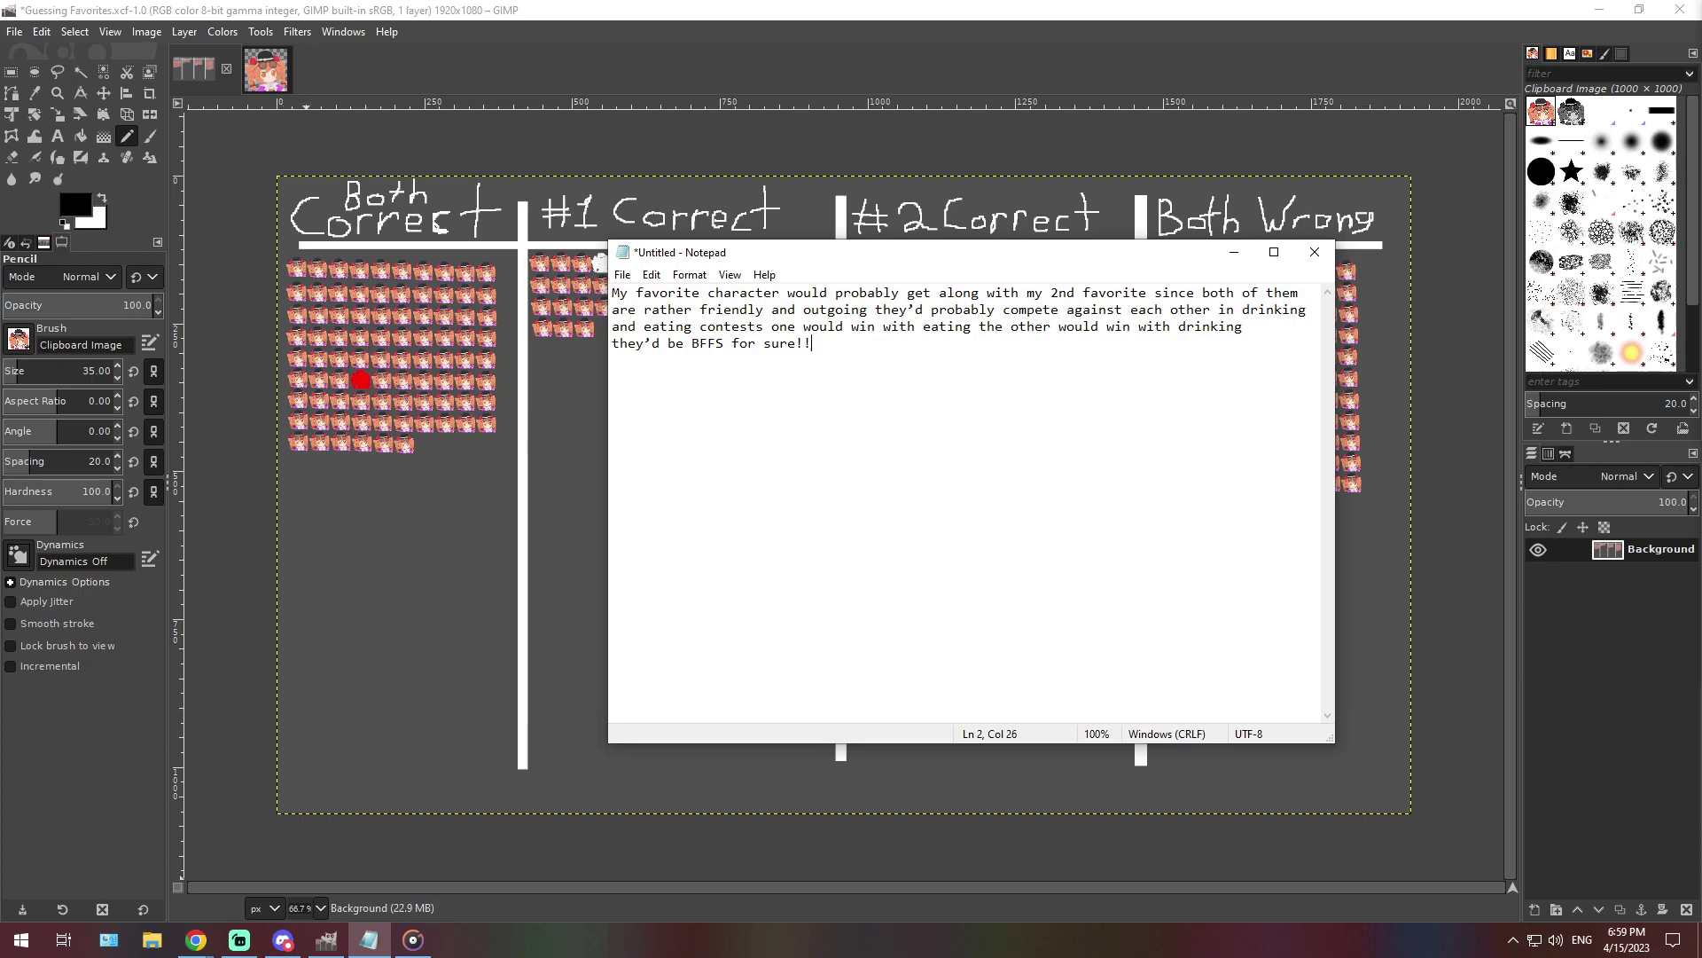
In GIMP, stamp a fifth portrait in the bottom row of the #2 Correct column and restore the 66.7% zoom
left_click(320, 908)
left_click(311, 785)
scroll(816, 798, "right", 8)
scroll(816, 798, "up", 10)
scroll(796, 741, "down", 6)
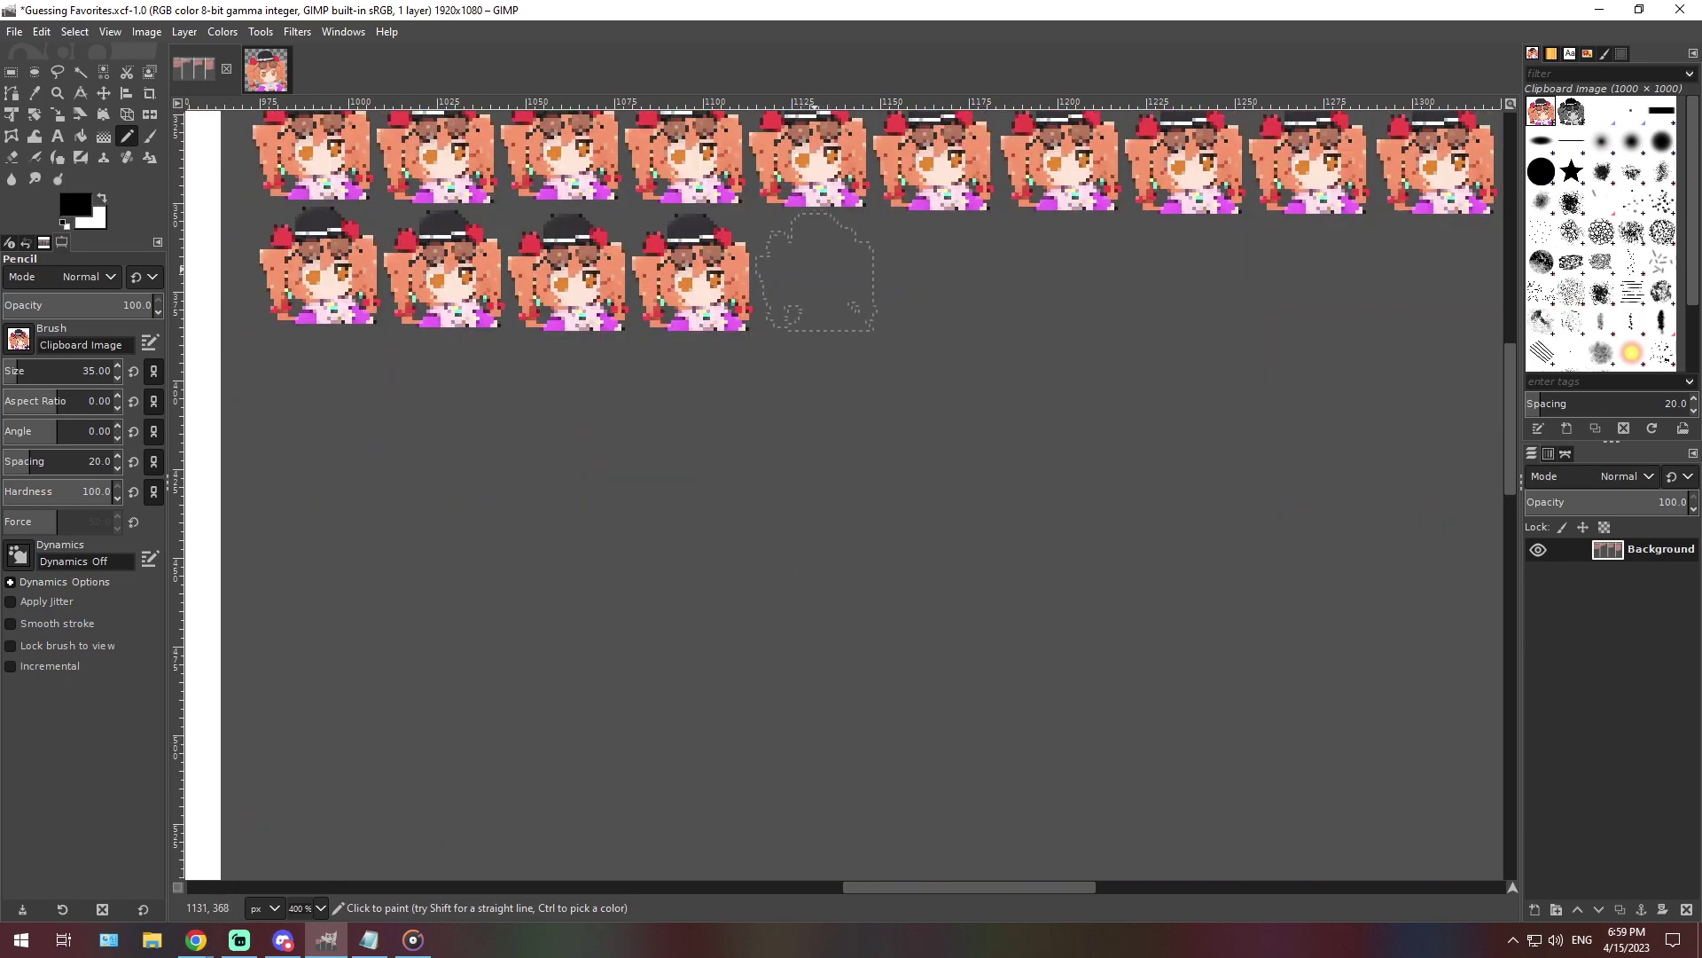
left_click(815, 271)
left_click(320, 908)
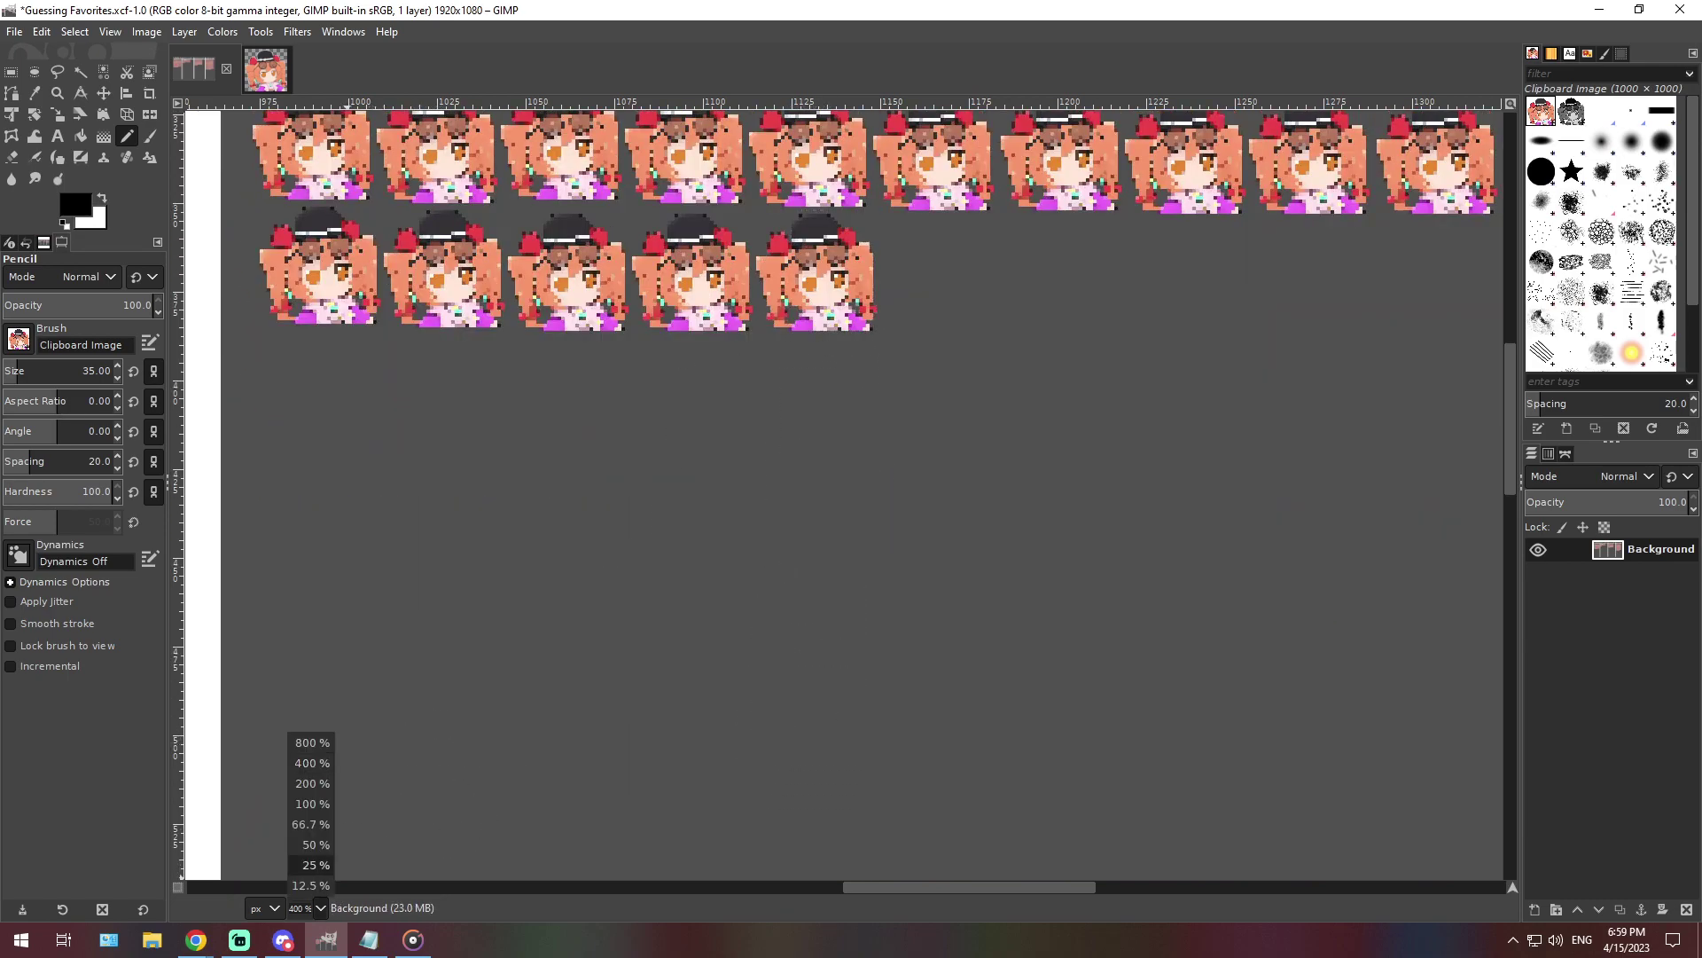
left_click(311, 824)
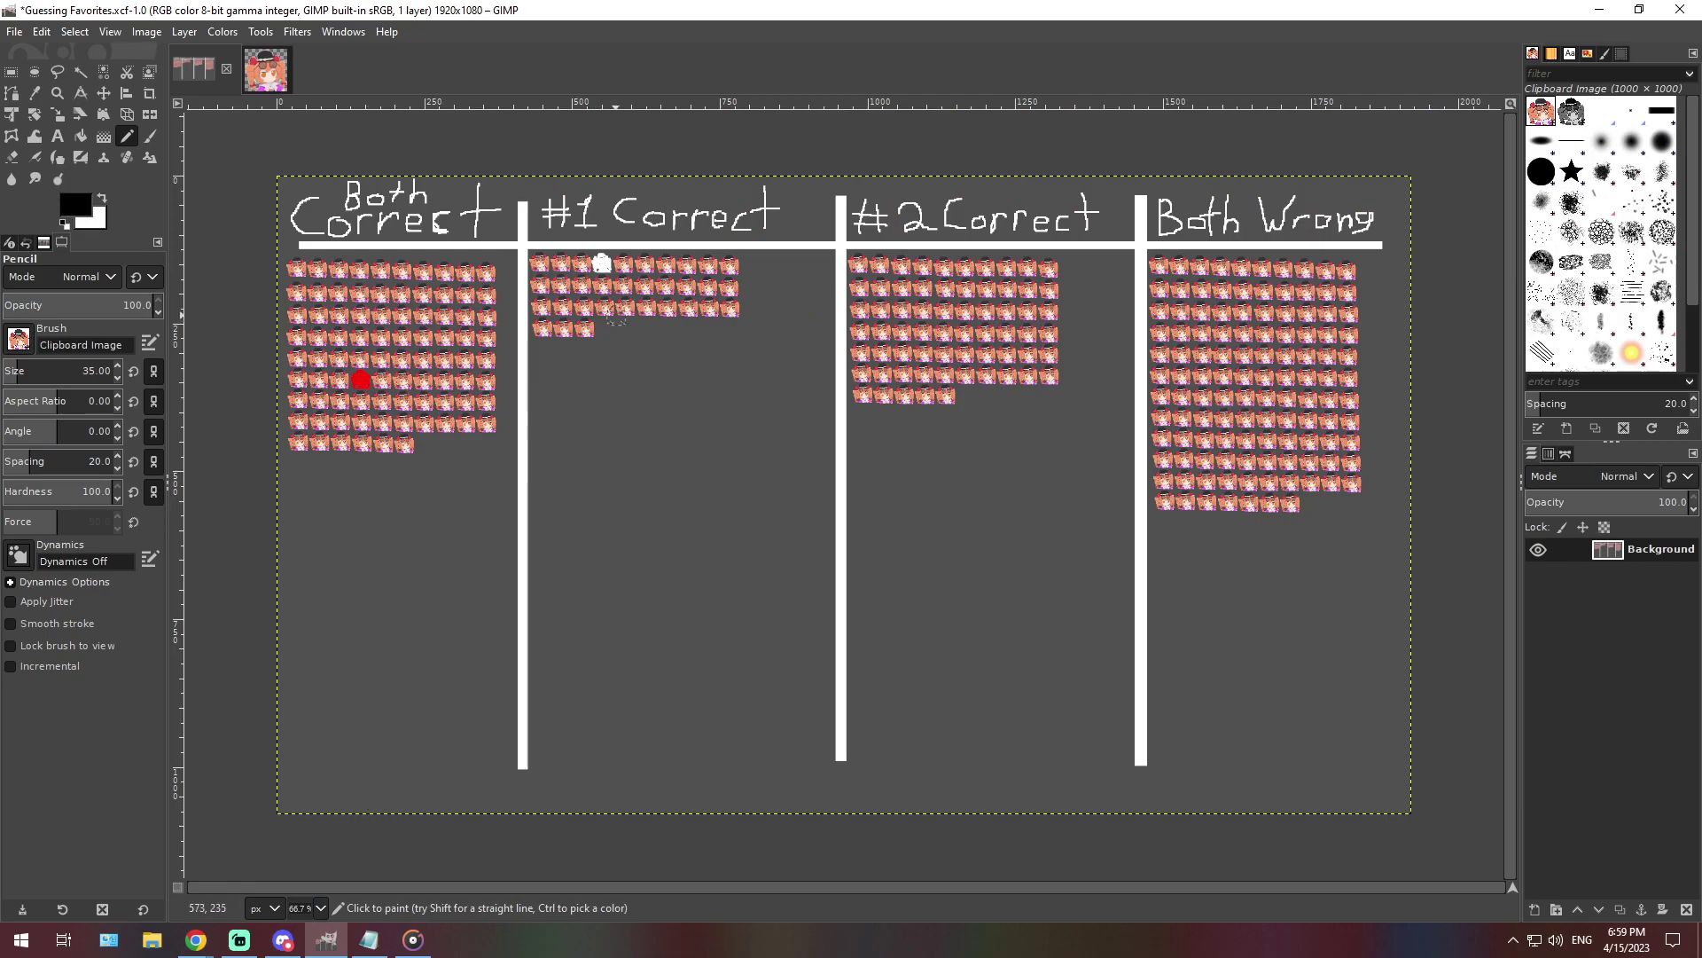
In Notepad, replace the whole note with the clue running from "My Fav Character would tease and annoy" to "make jokes about her chest."
left_click(369, 940)
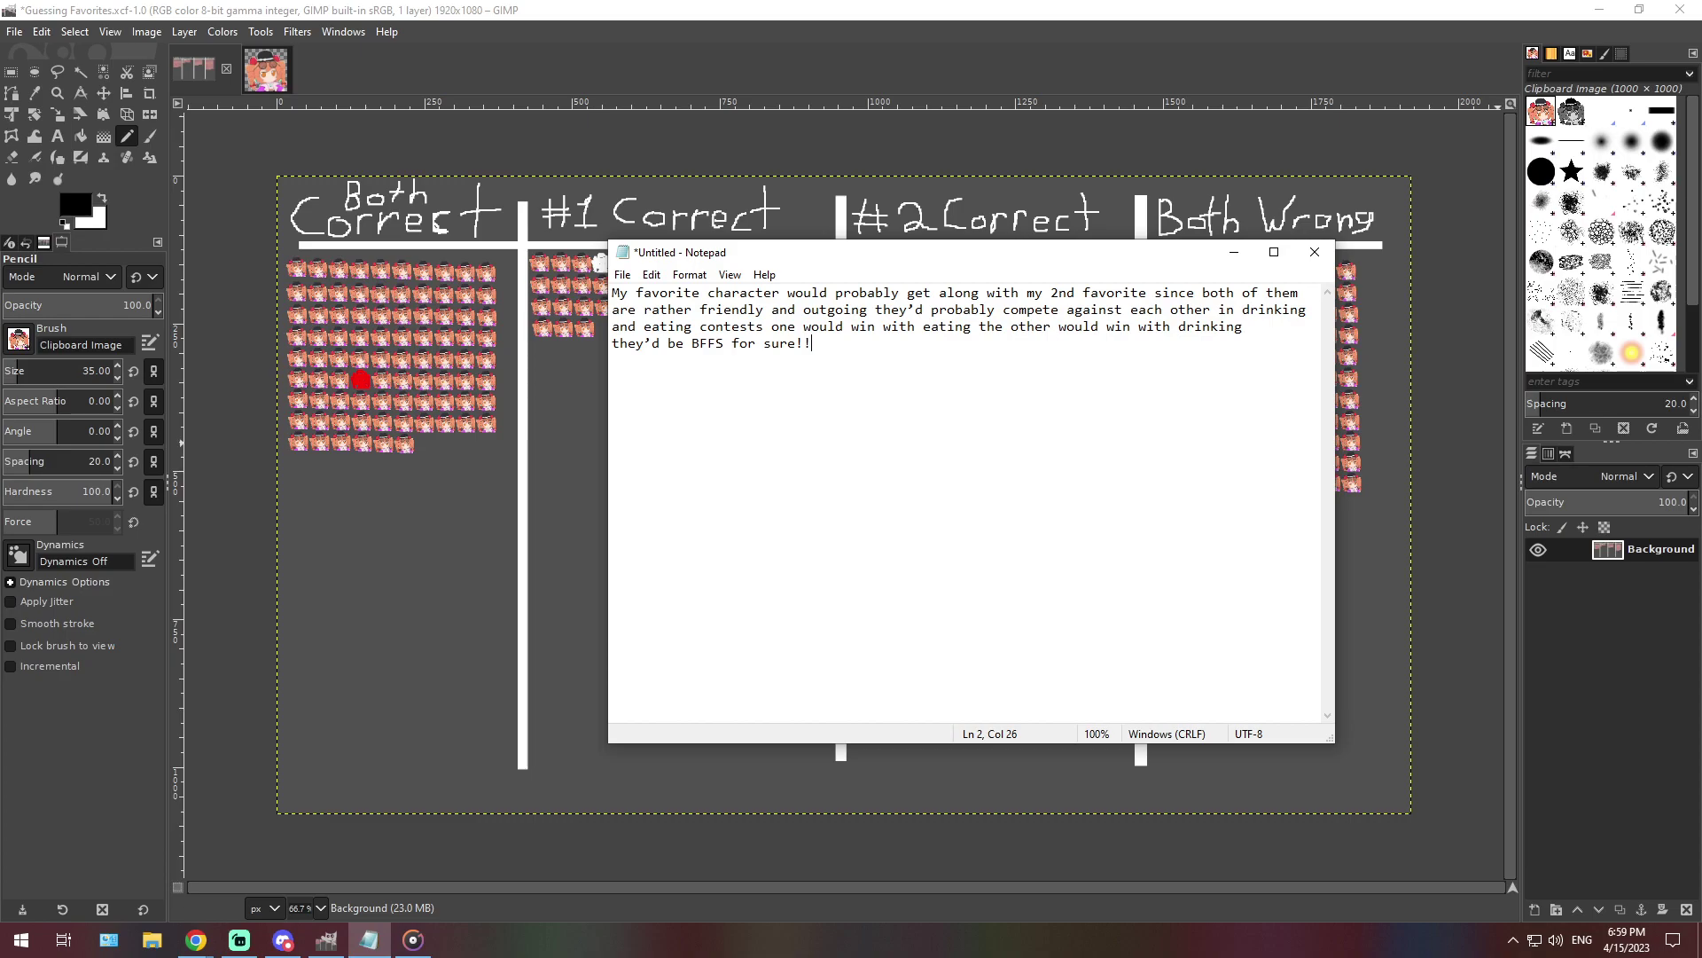
left_click(283, 940)
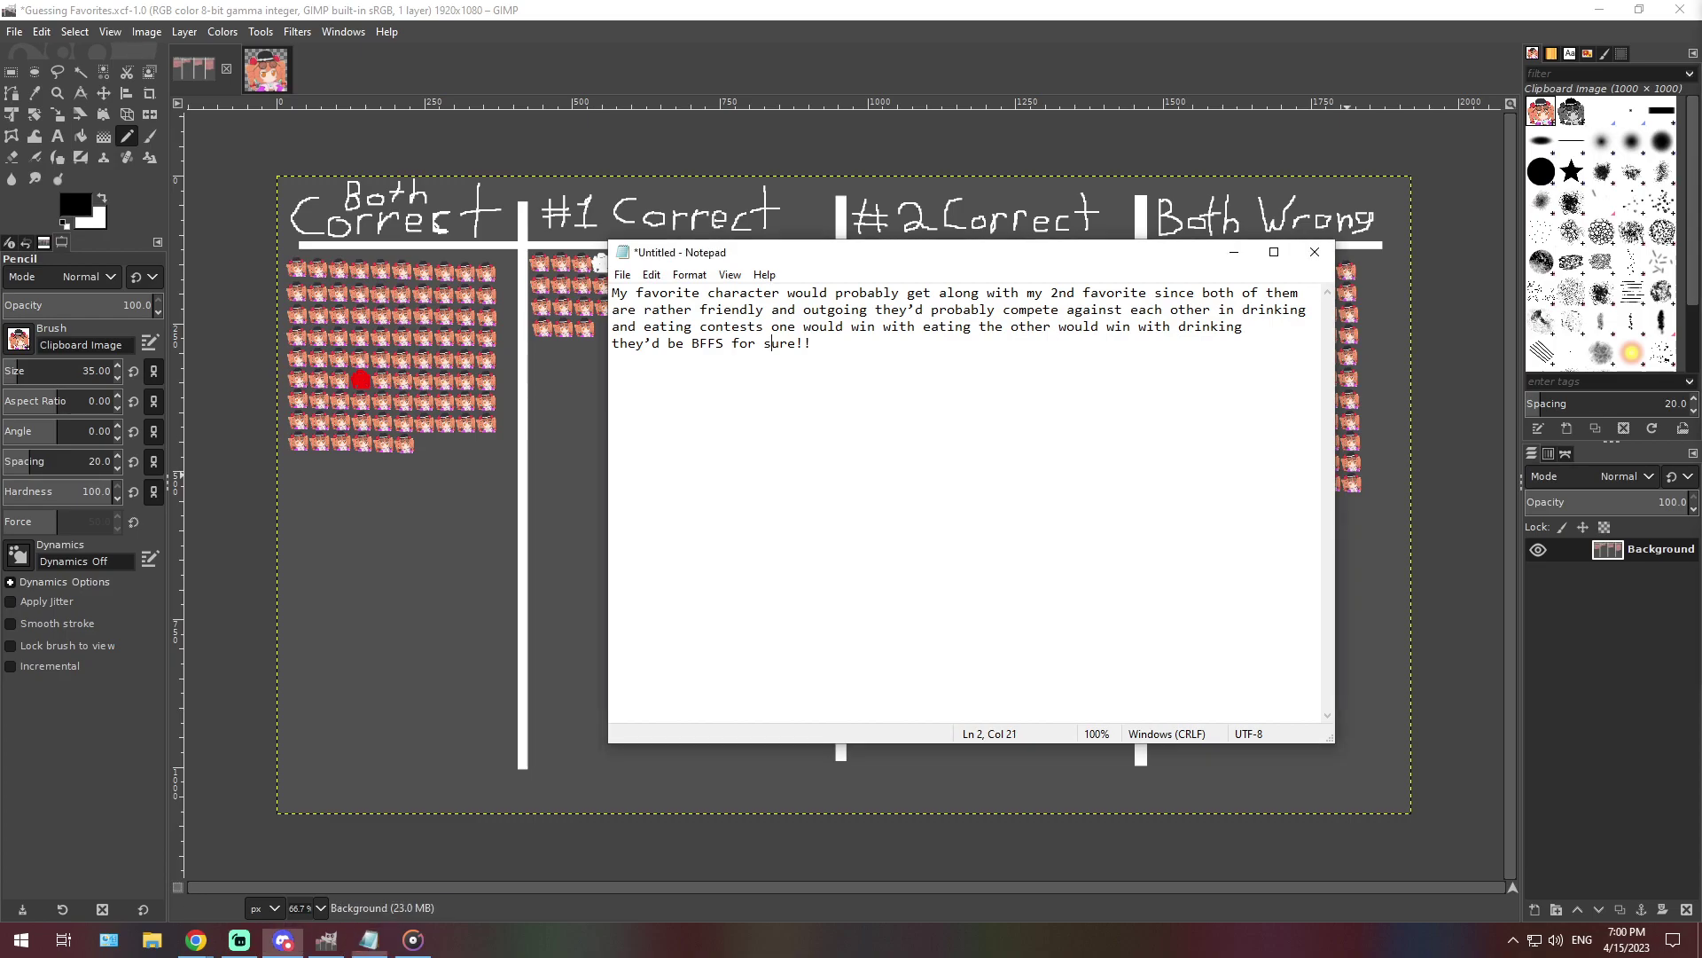
key("alt+Tab")
key("ctrl+a")
type("My Fav Character would tease and annoy my second fav character, it would probably tease her with stupid request for tea and if going with snarky comments of her boss. However not even her is stupid enought to make jokes about her chest.")
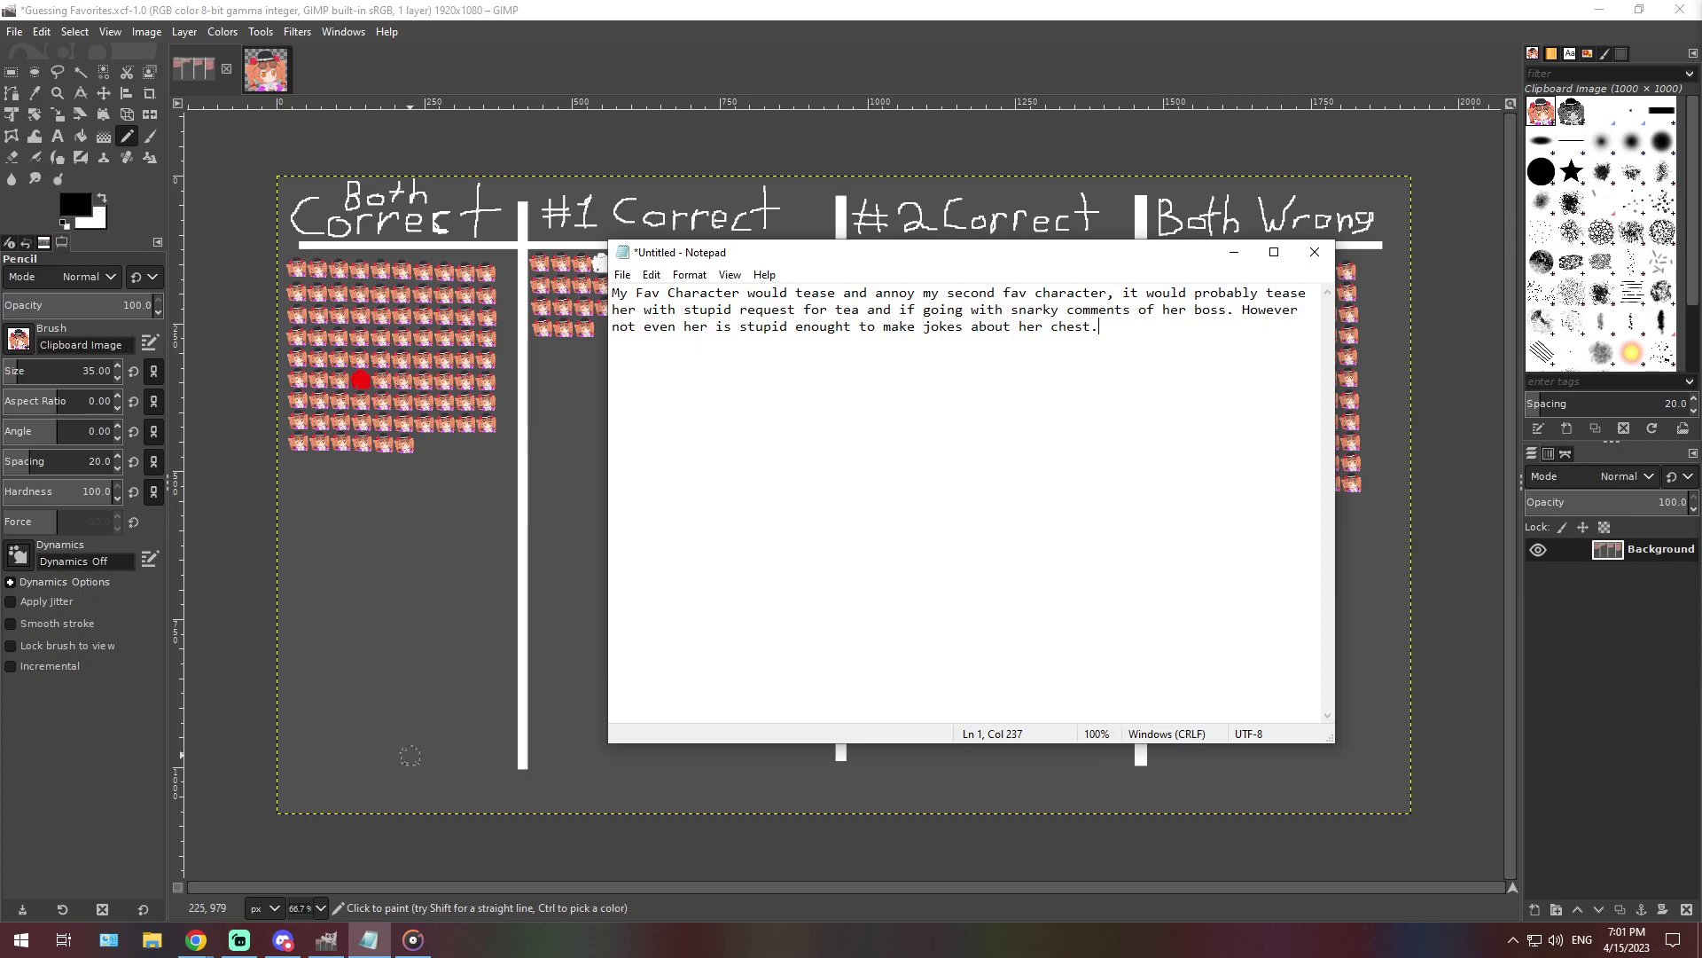
In GIMP, stamp a sixth portrait in the bottom row of the #2 Correct column and restore the 66.7% zoom
left_click(321, 908)
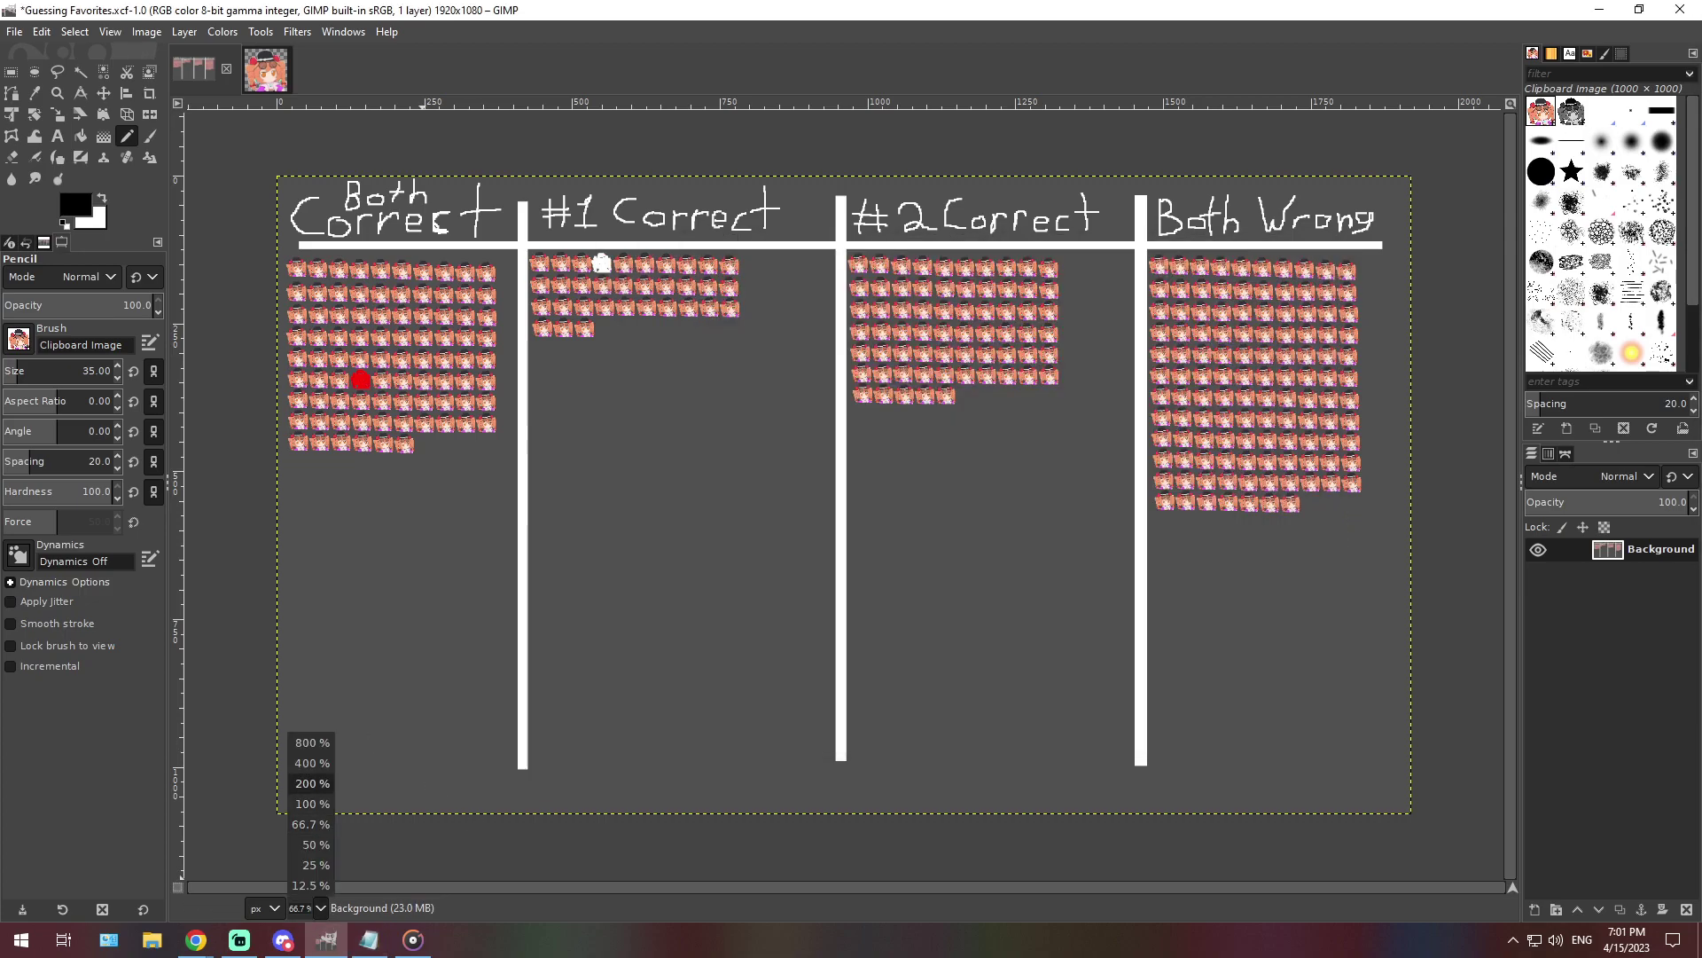
left_click(311, 763)
scroll(1064, 508, "right", 10)
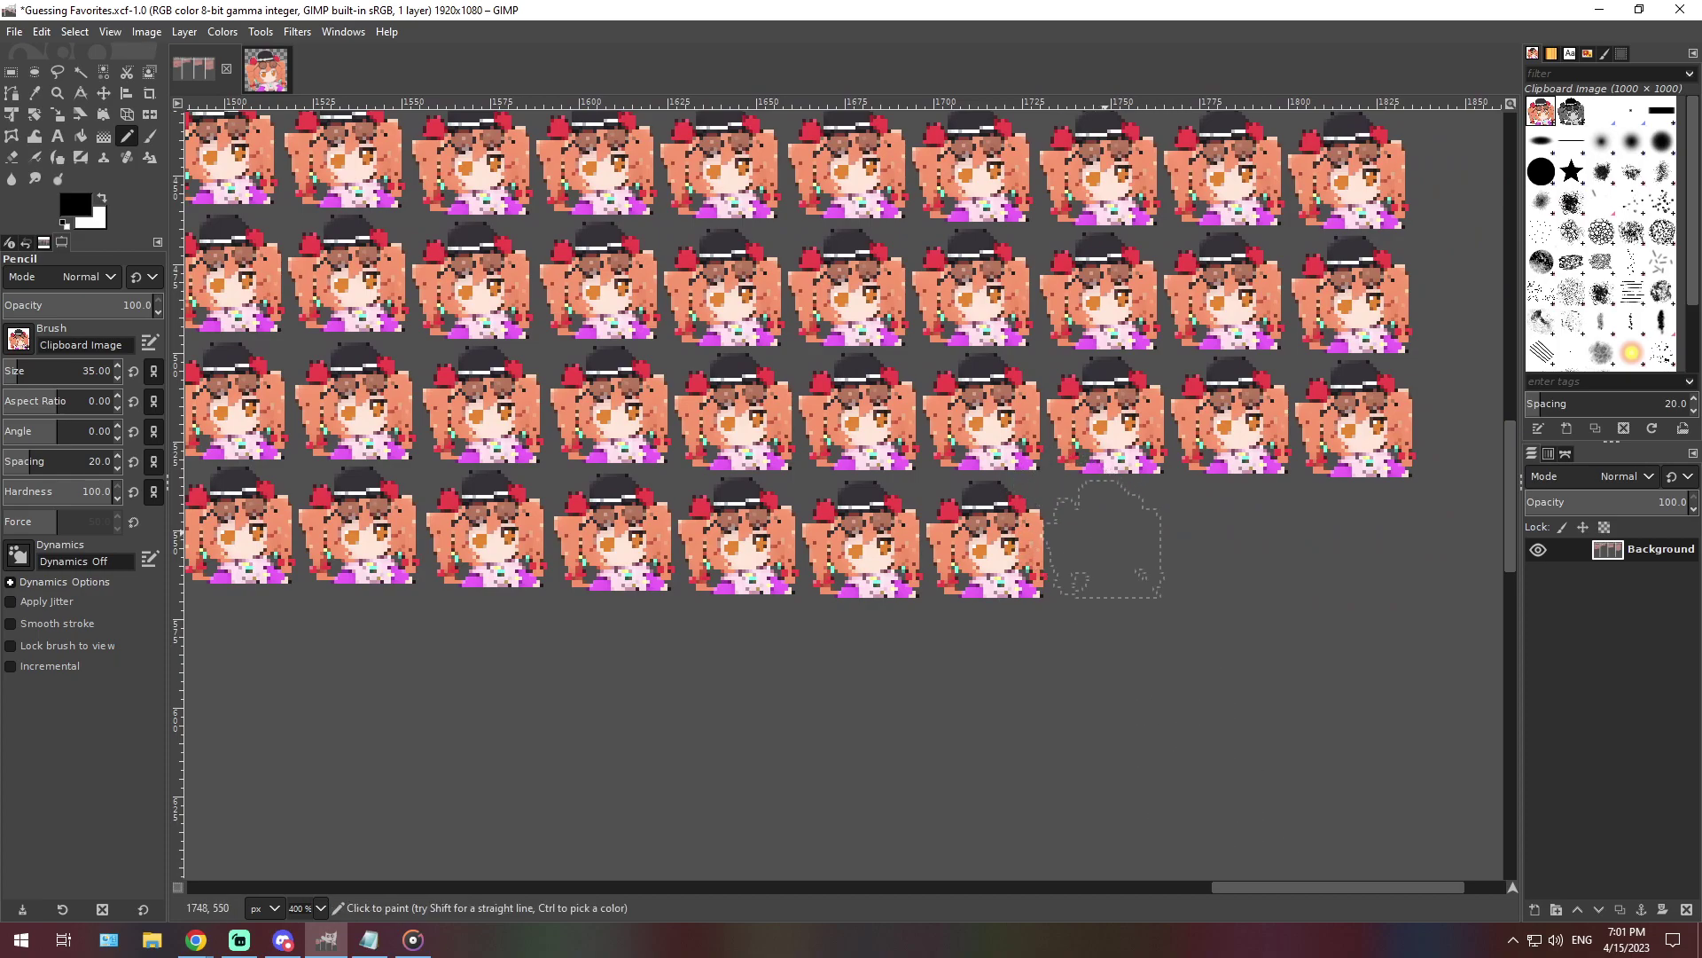
scroll(1286, 833, "left", 2)
scroll(886, 715, "left", 6)
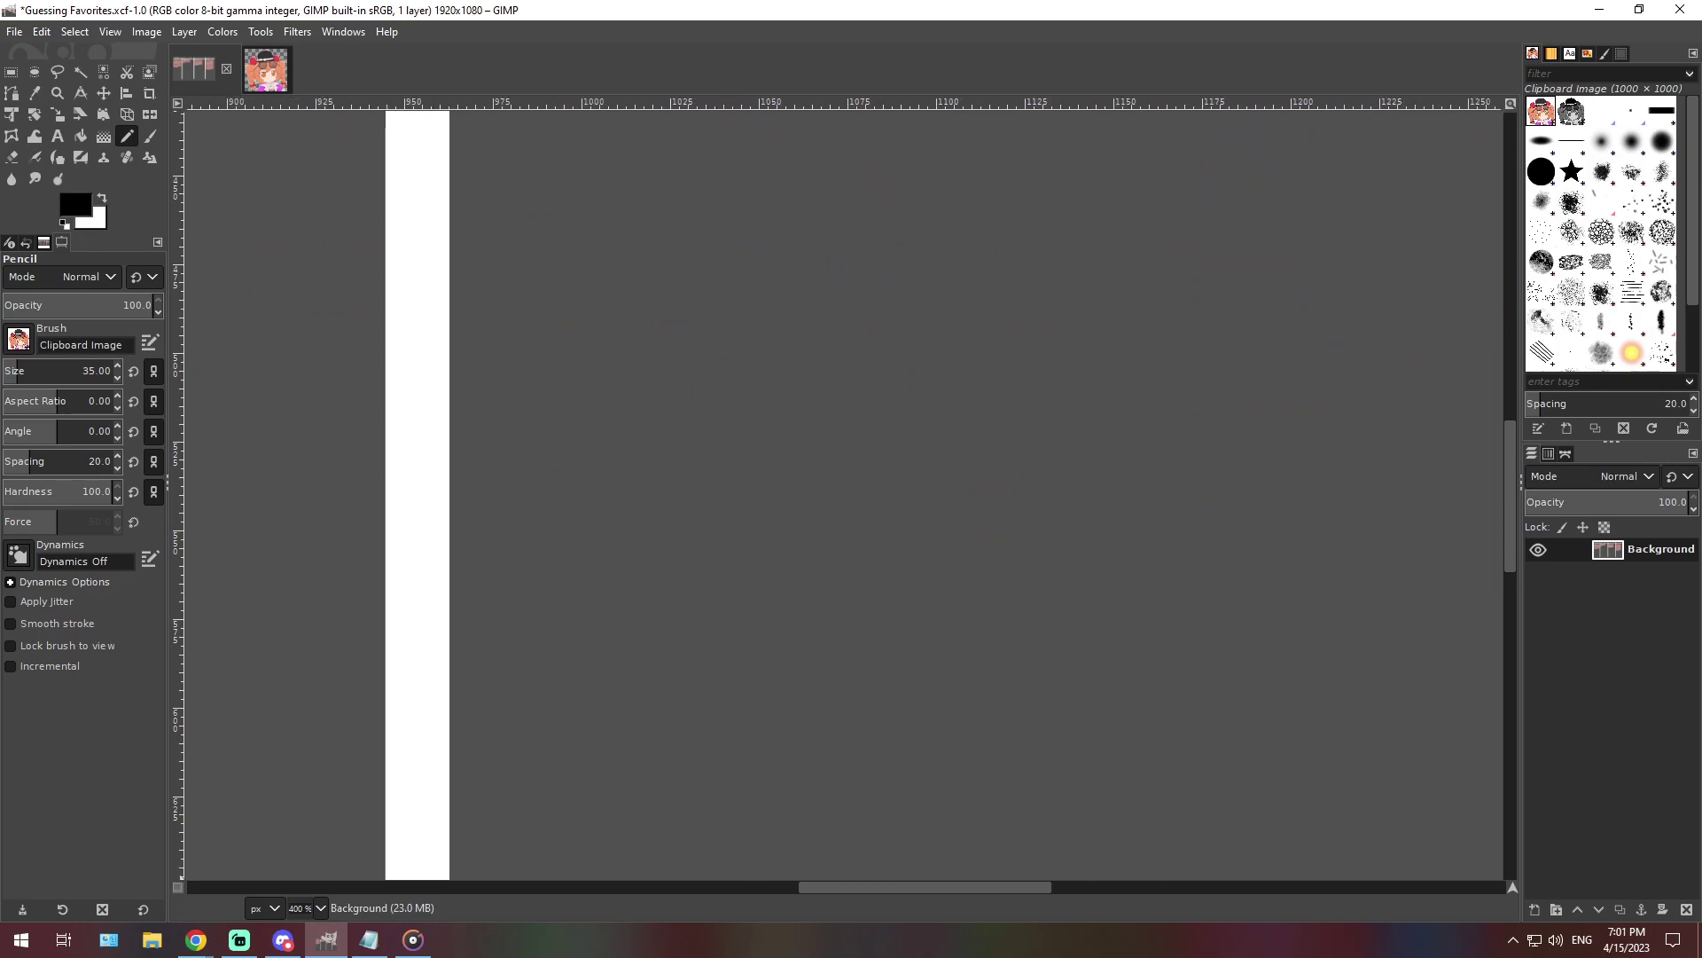
scroll(833, 647, "up", 3)
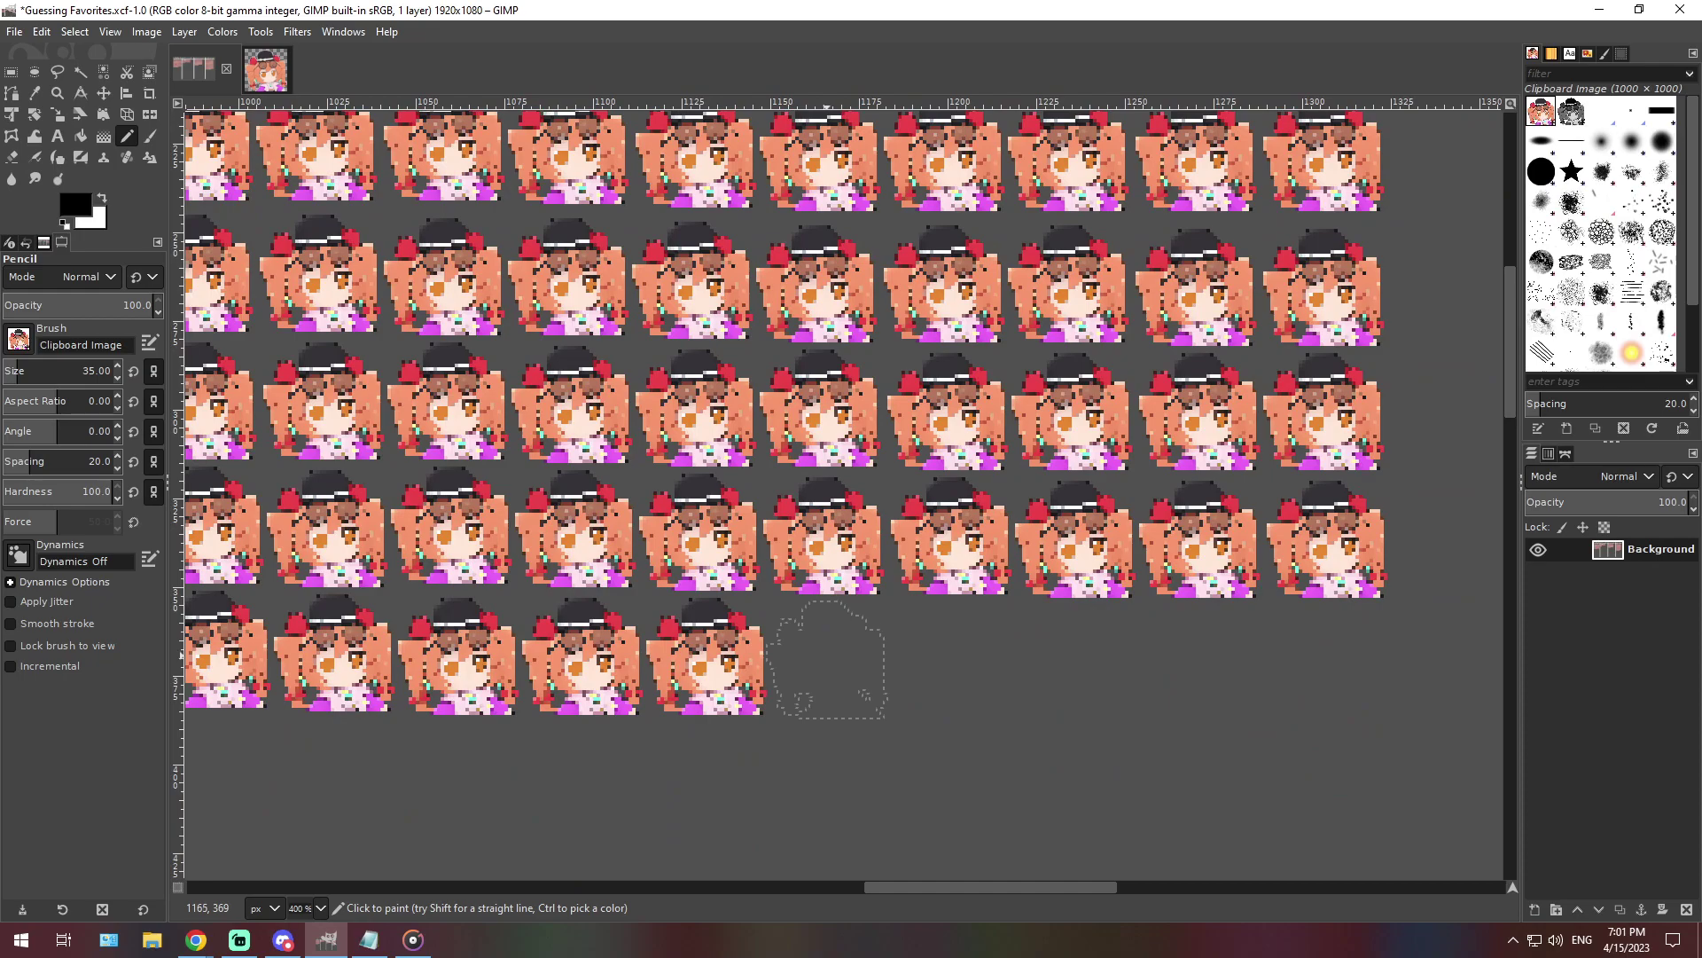
left_click(829, 662)
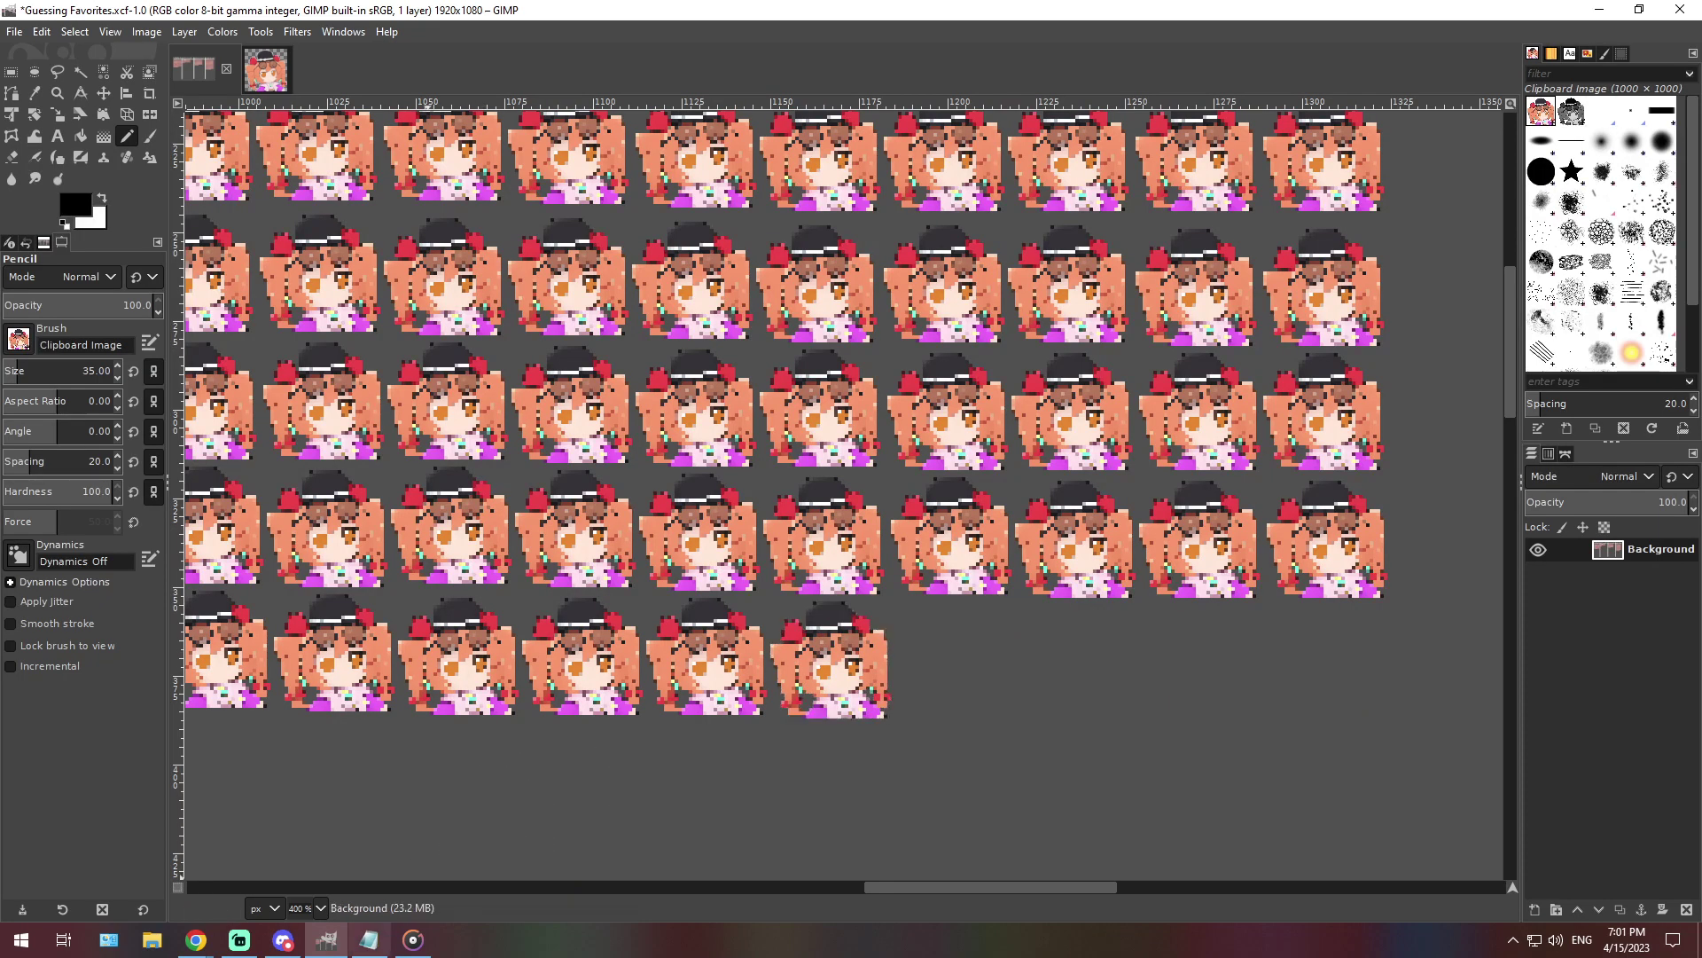
left_click(317, 908)
left_click(310, 824)
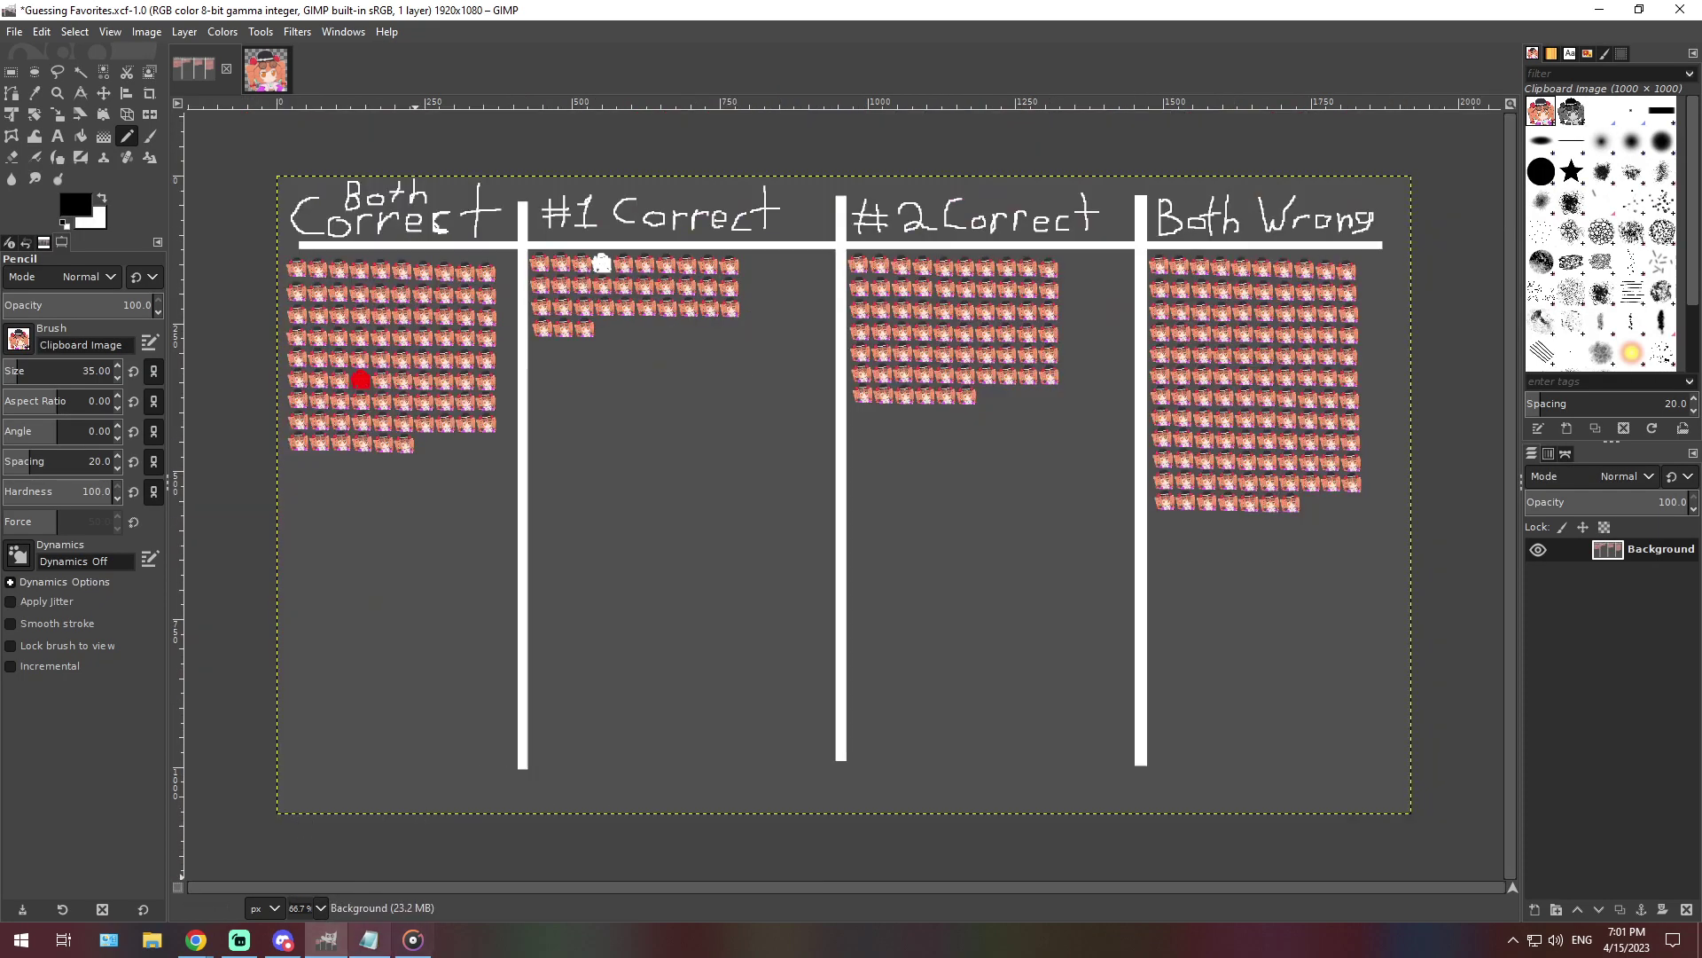
In Notepad, replace the whole note with the clue running from "My favorite character would brush her off" to "as would most other charaters"
left_click(368, 940)
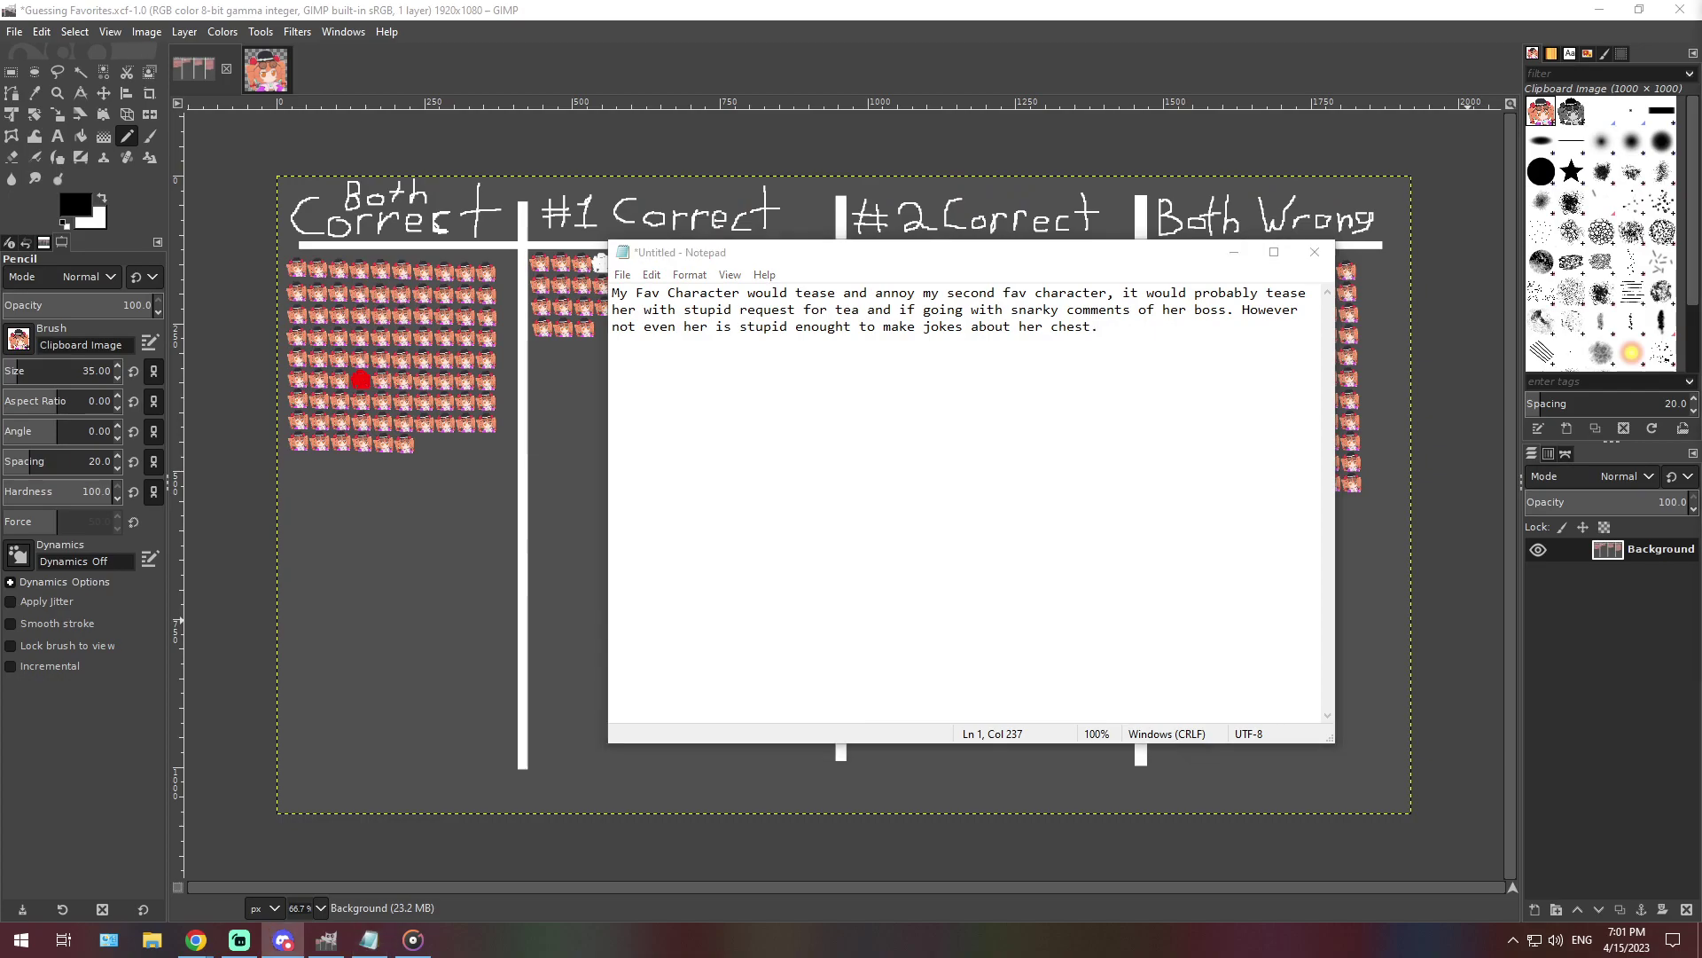
double_click(821, 326)
key("ctrl+a")
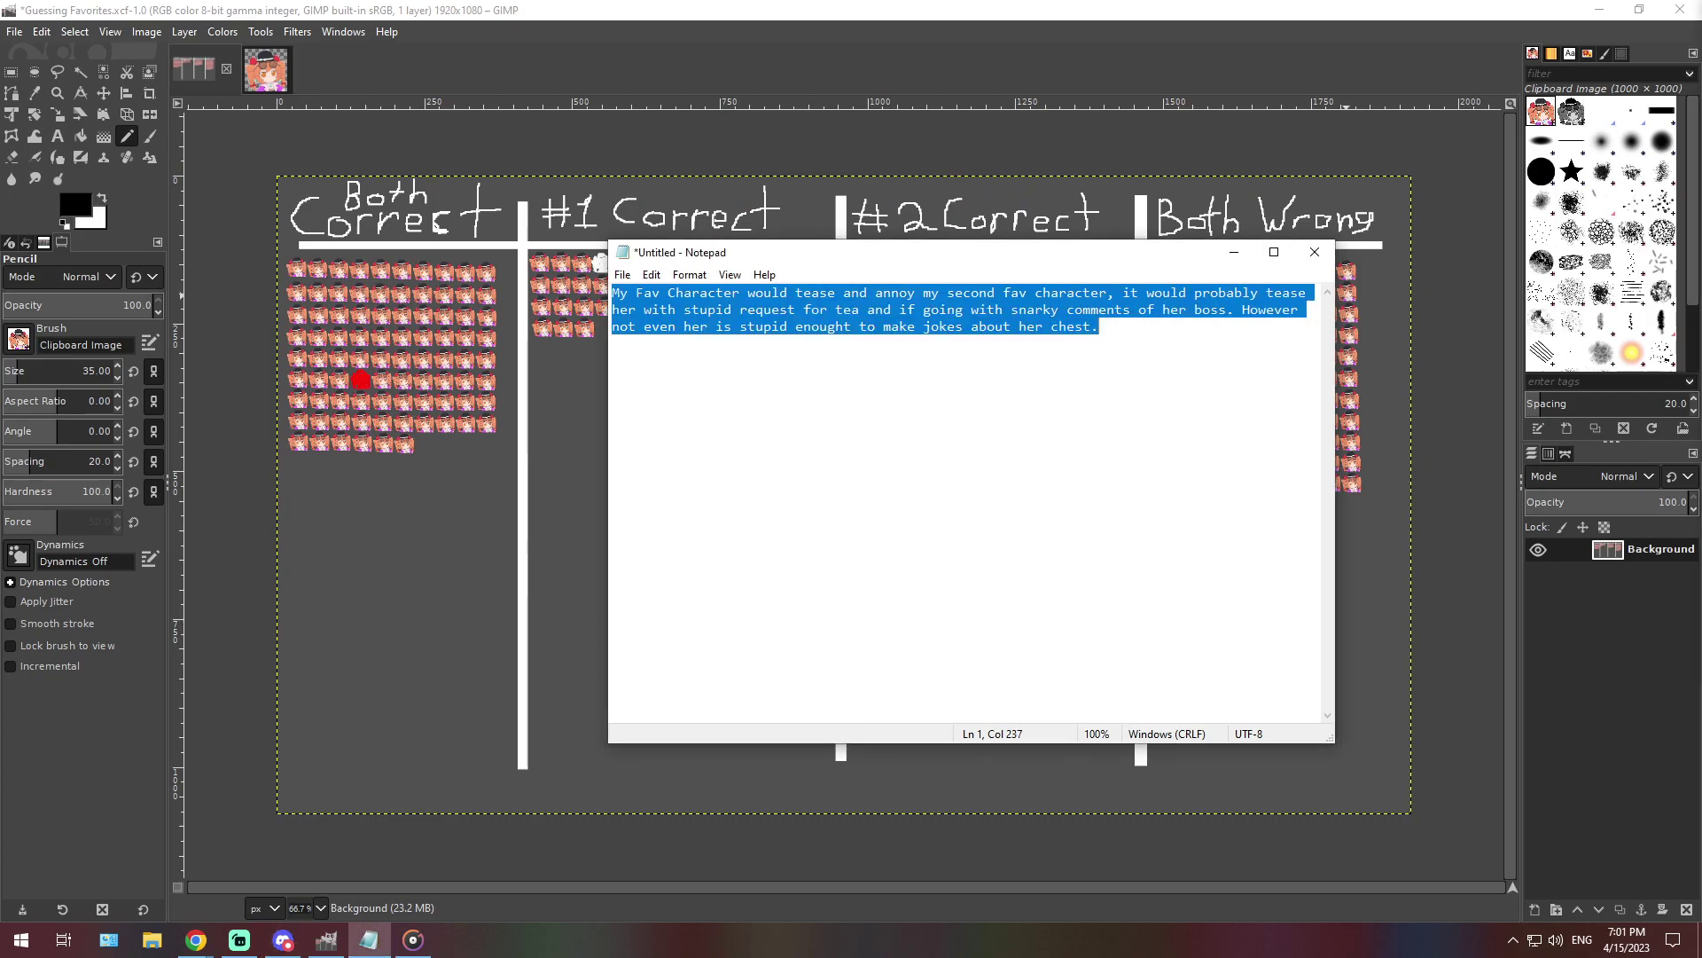
type("My favorite character would brush her off as an anoyance and ask her to leave at once if they are interupting my favorite character's work or anoying someone pretty important to them otherwise they would interact normaly in parties and such. My favorite character would also refuse if they were asked a certain something by my second favorite as would most other charaters")
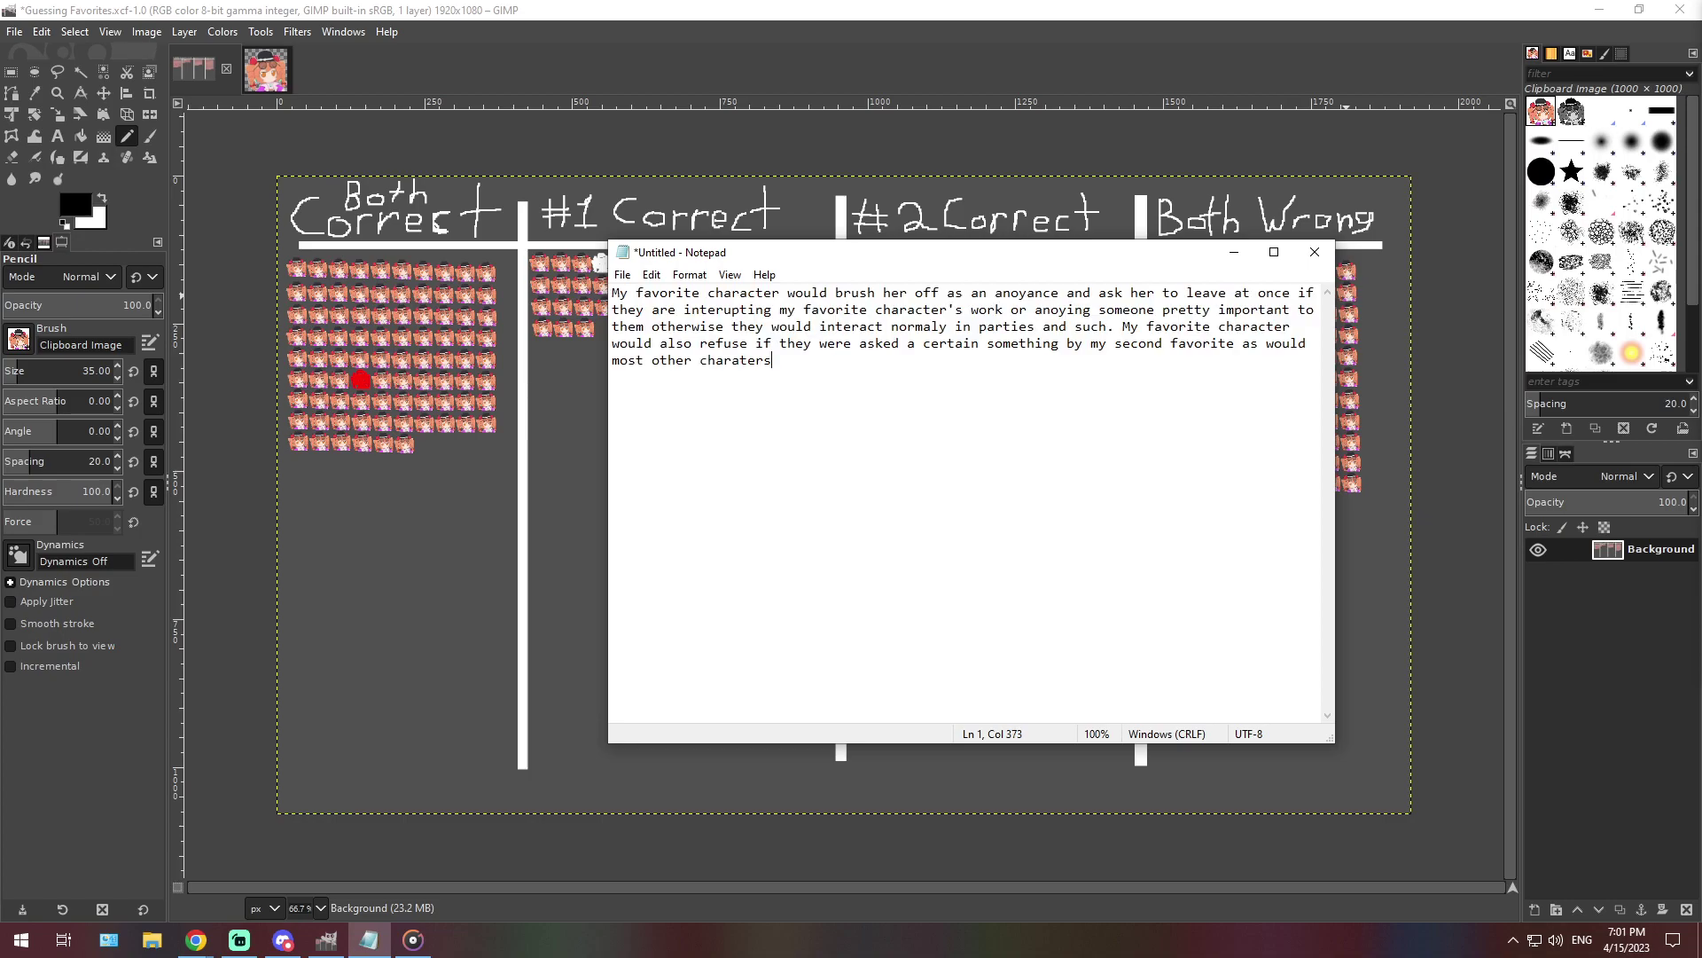
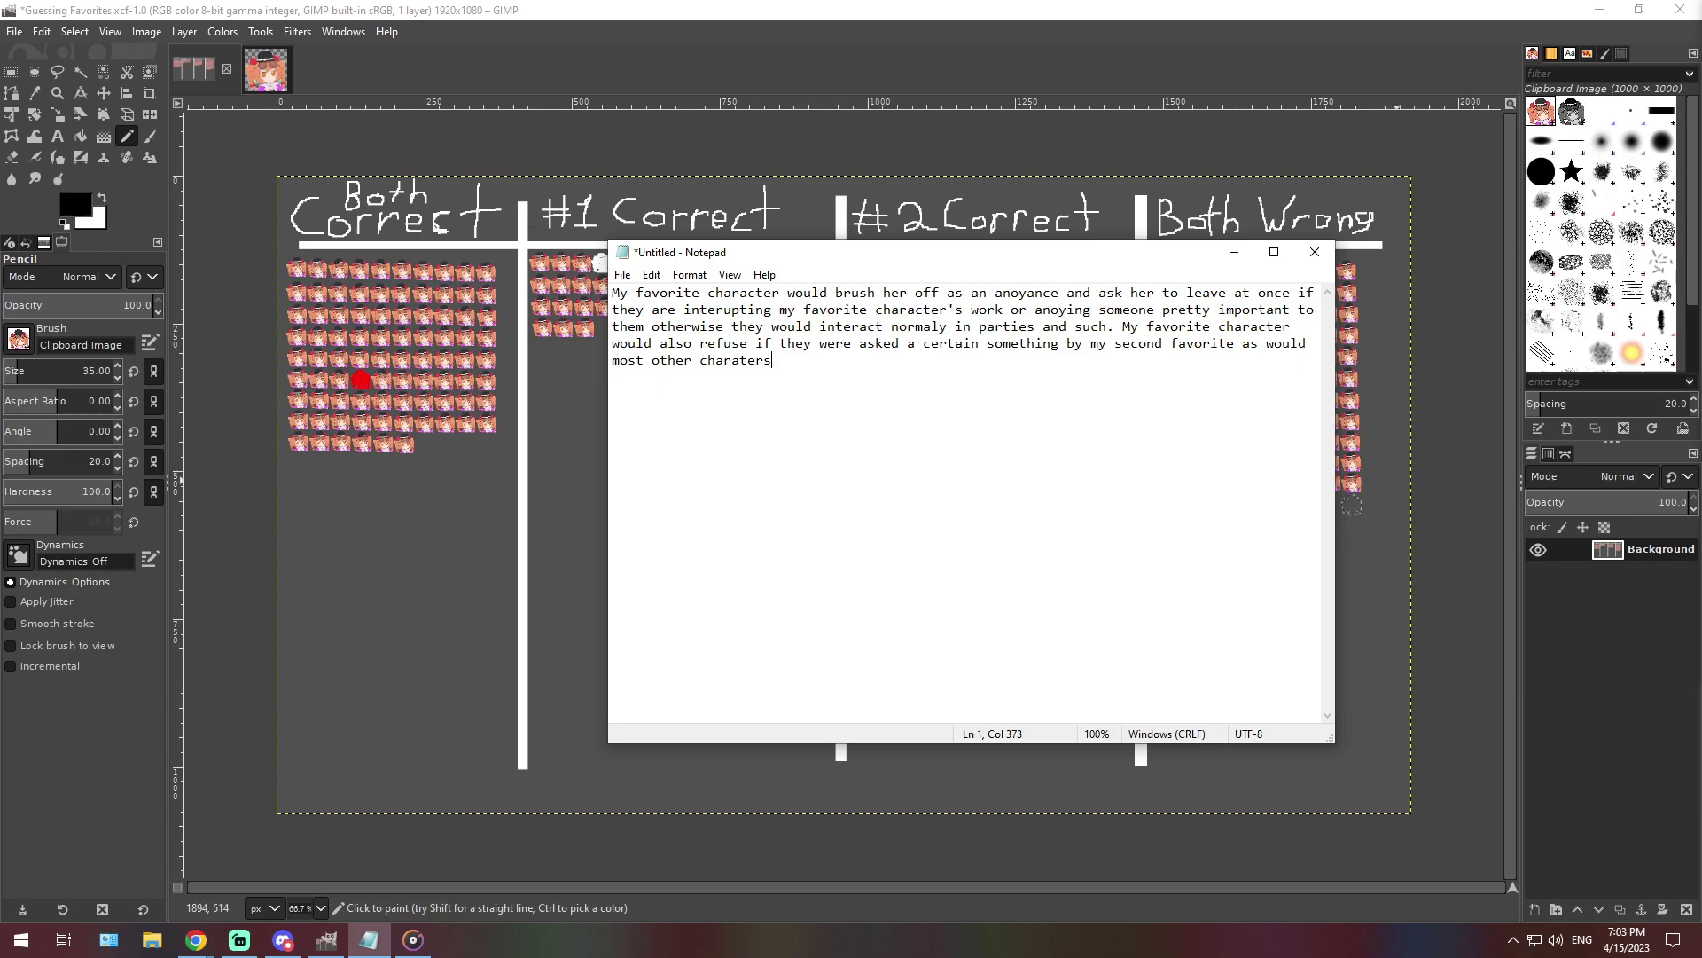
In GIMP, stamp an eighth portrait in the bottom row of the Both Wrong column and restore the 66.7% zoom
key("alt+Tab")
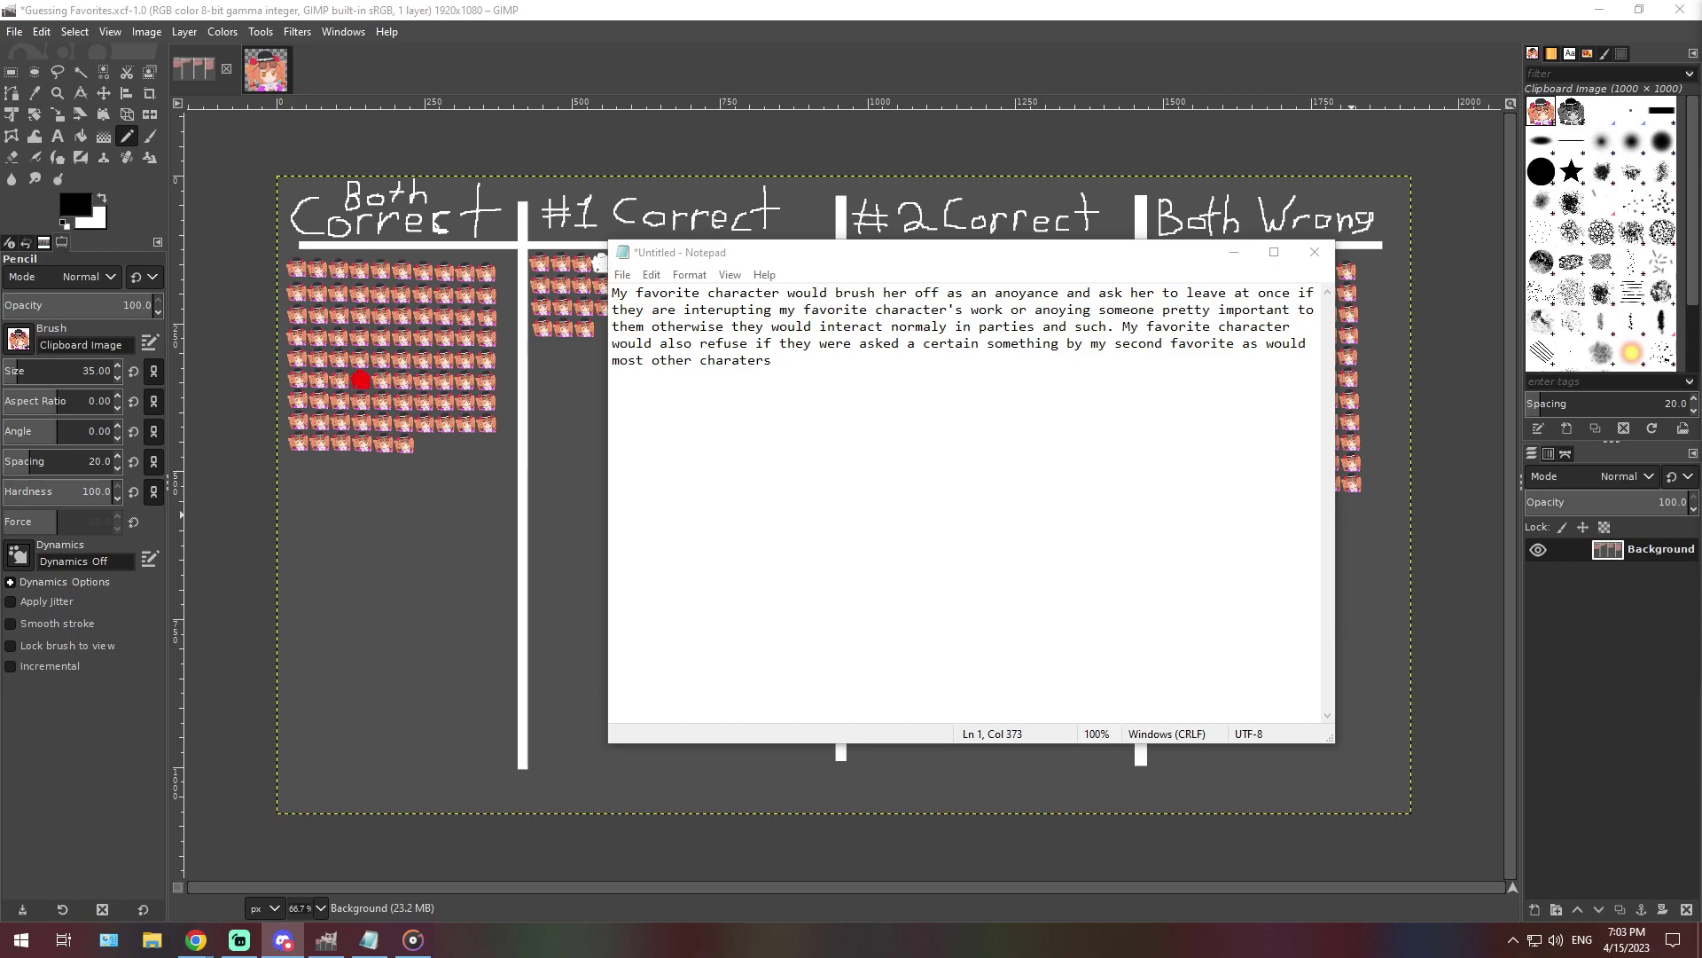
left_click(320, 907)
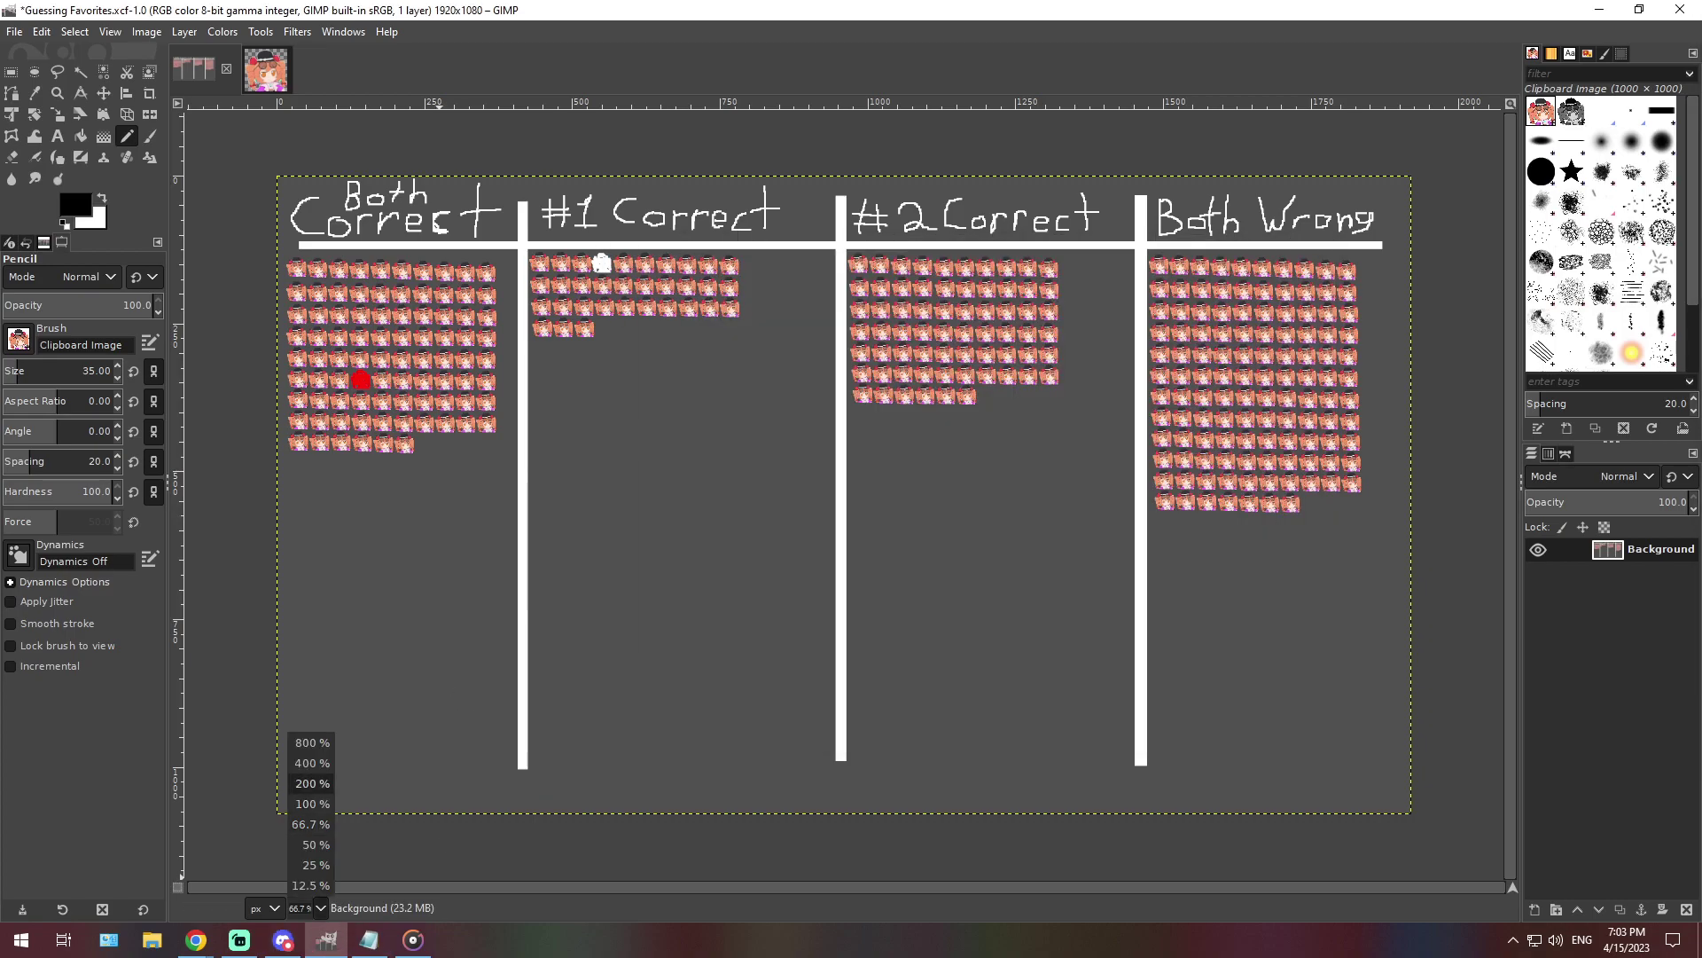
left_click(310, 763)
scroll(1015, 727, "right", 15)
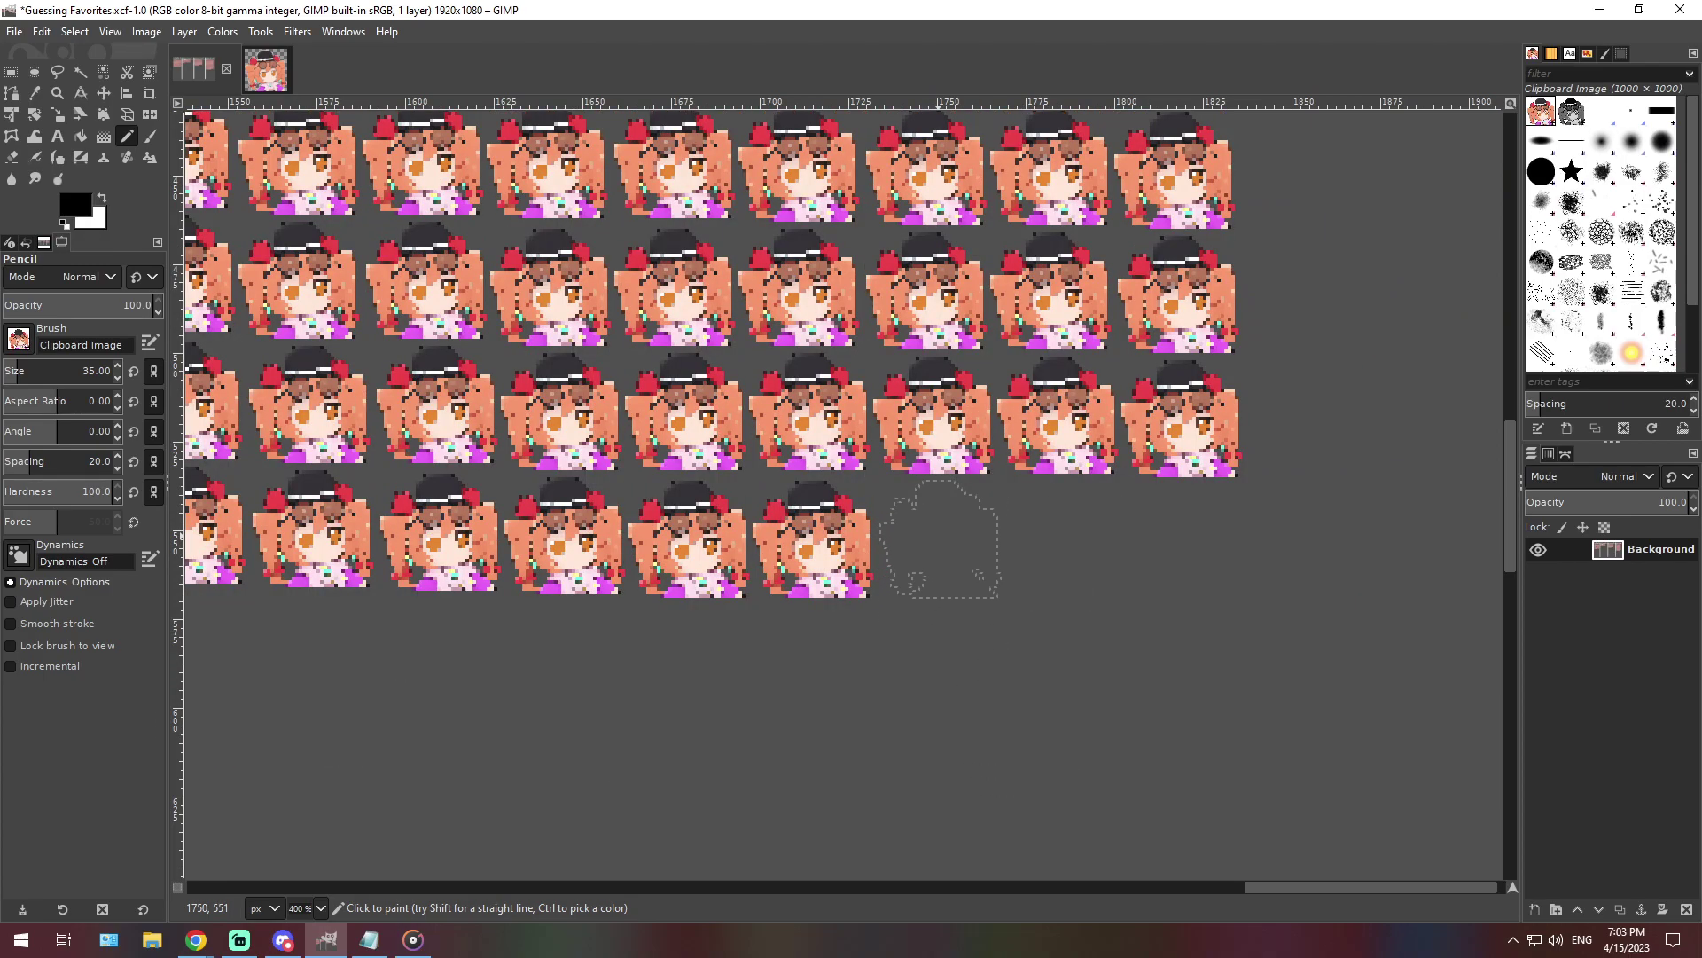
left_click(940, 540)
left_click(320, 907)
left_click(310, 780)
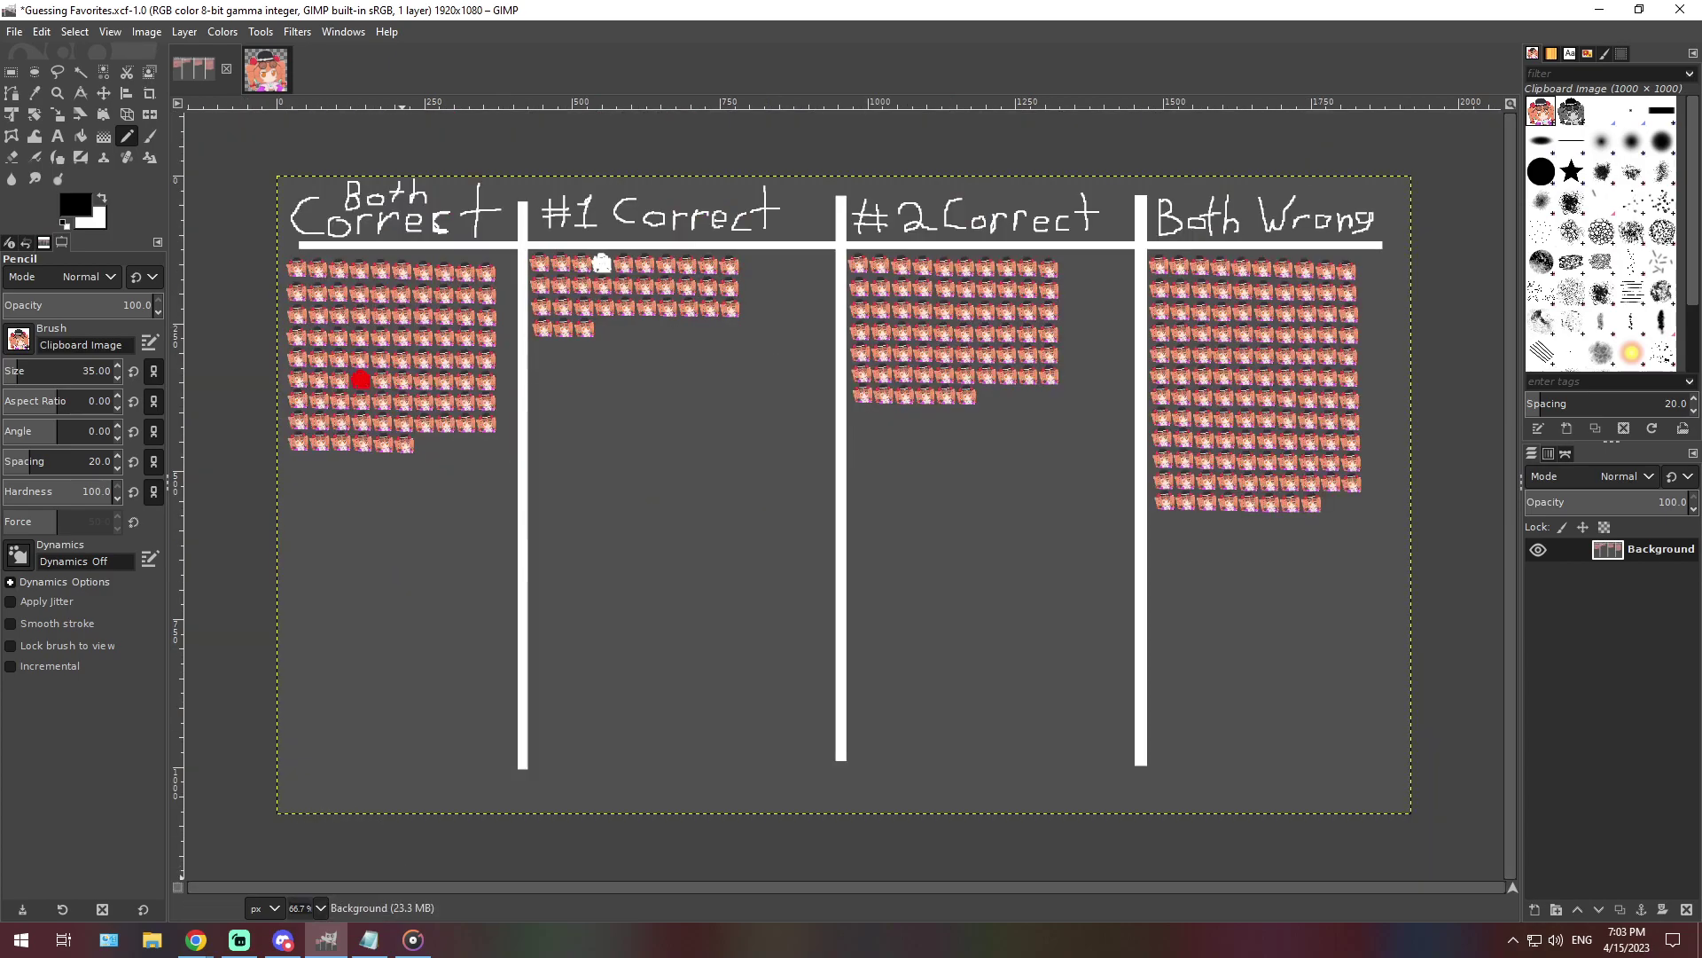
In Notepad, replace the whole note with the clue running from "My Favorite Character would have an argument" to "essentially the same thing."
left_click(368, 940)
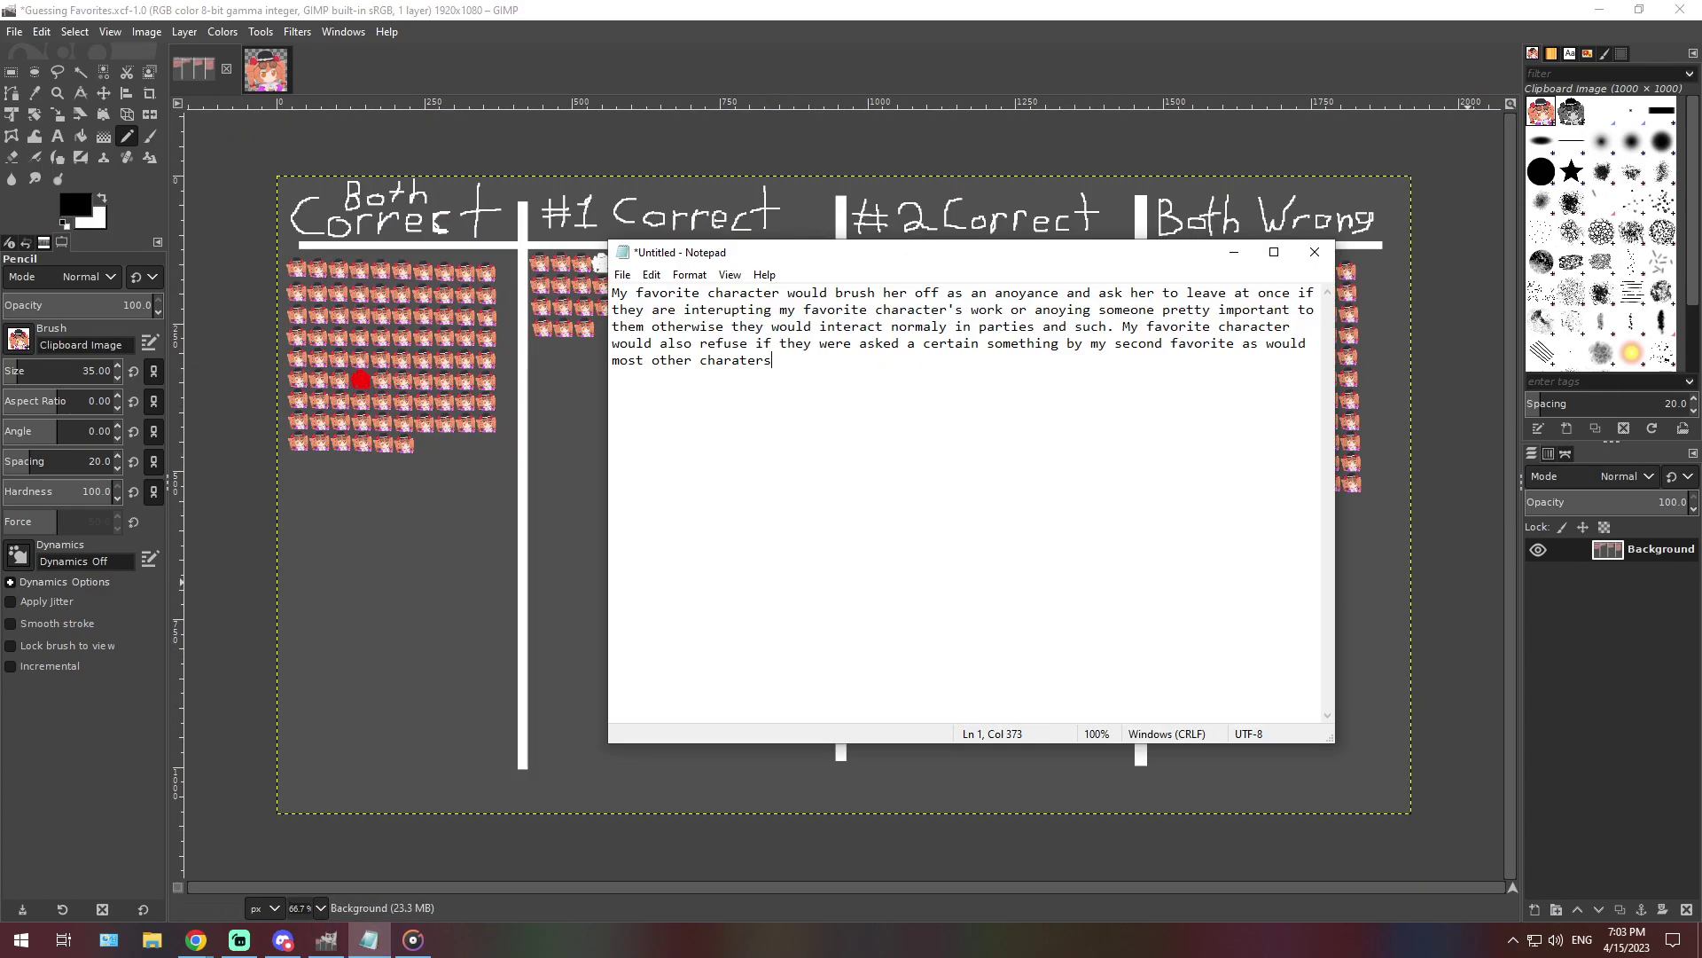
left_click(283, 940)
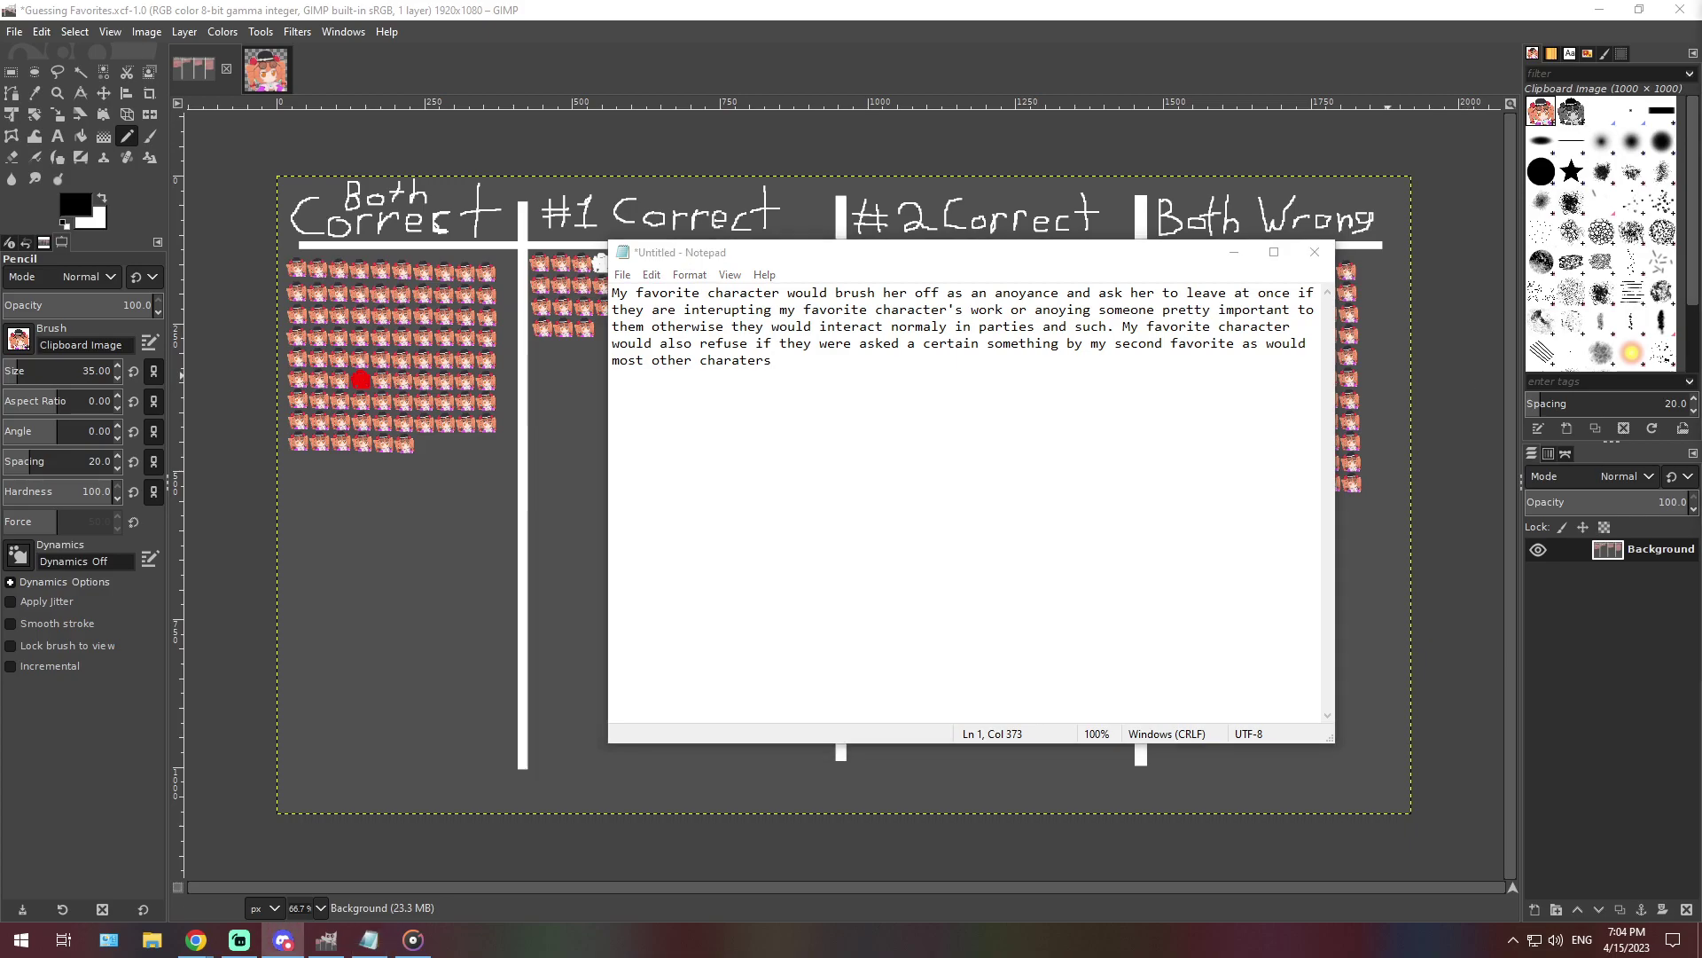
double_click(914, 343)
key("ctrl+a")
type("My Favorite Character would have an argument with My Other Favorite about how science is more valuable, powerful and fun than magic. Although, her disputer would make an argument about how both magic and science are as essentially the same thing.")
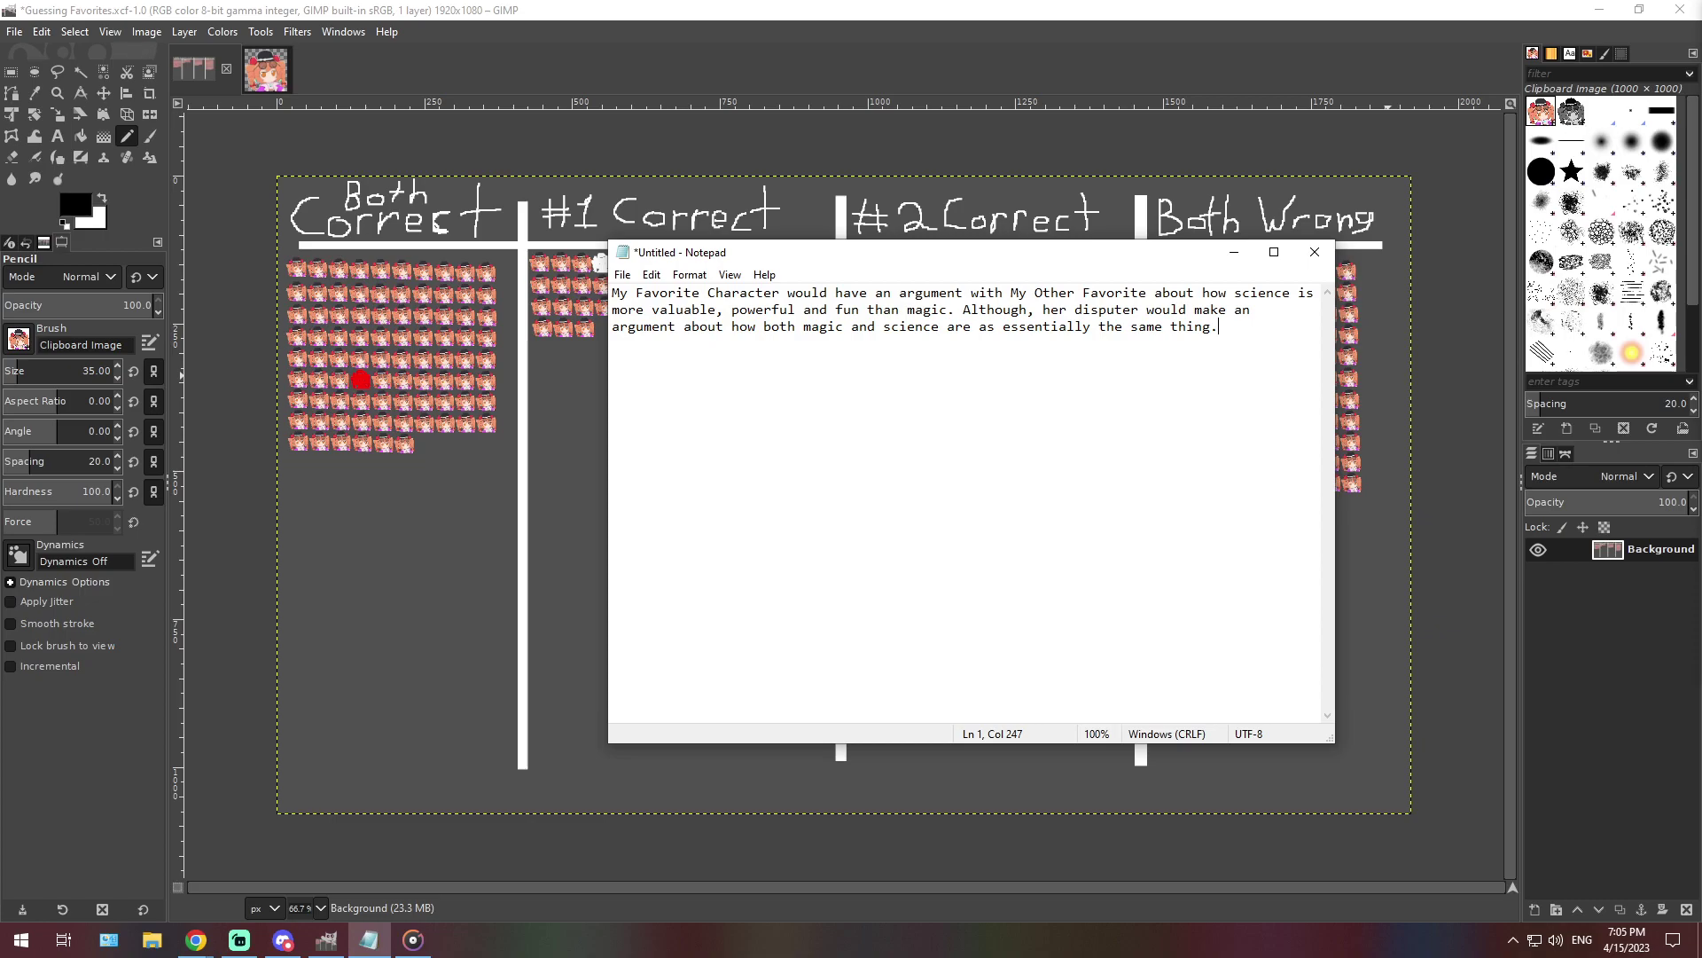
left_click(915, 326)
In GIMP, stamp a fourth portrait in the bottom row of the #1 Correct column and restore the 66.7% zoom
key("alt+Tab")
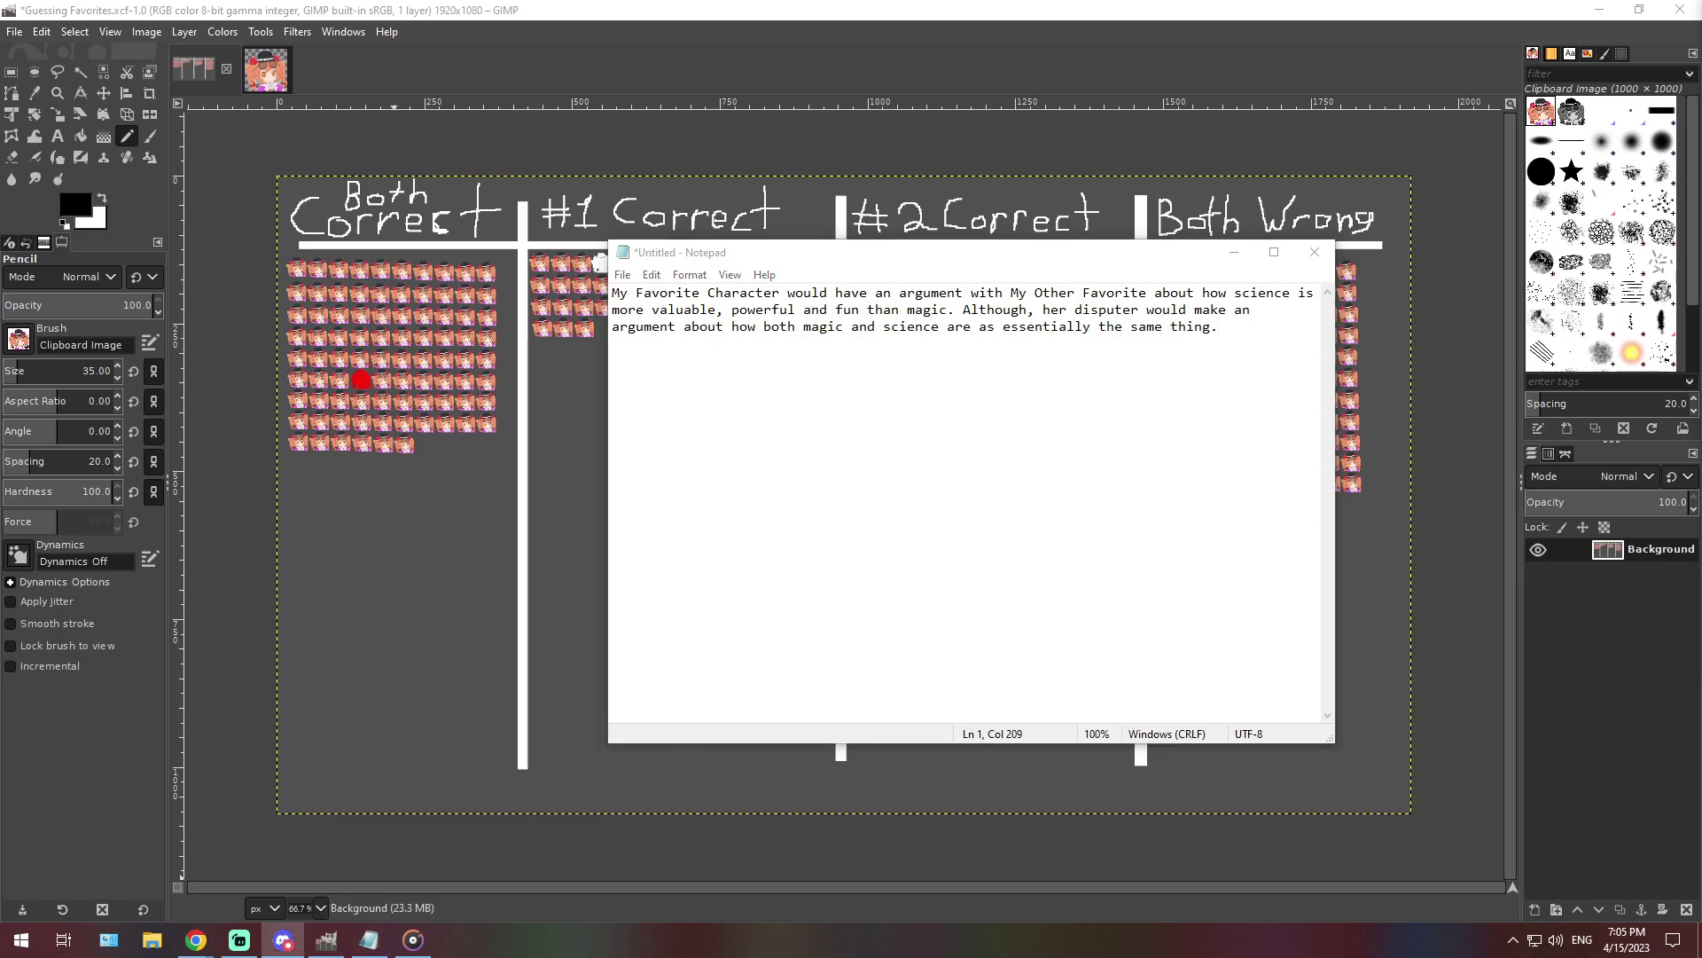
left_click(326, 939)
left_click(320, 908)
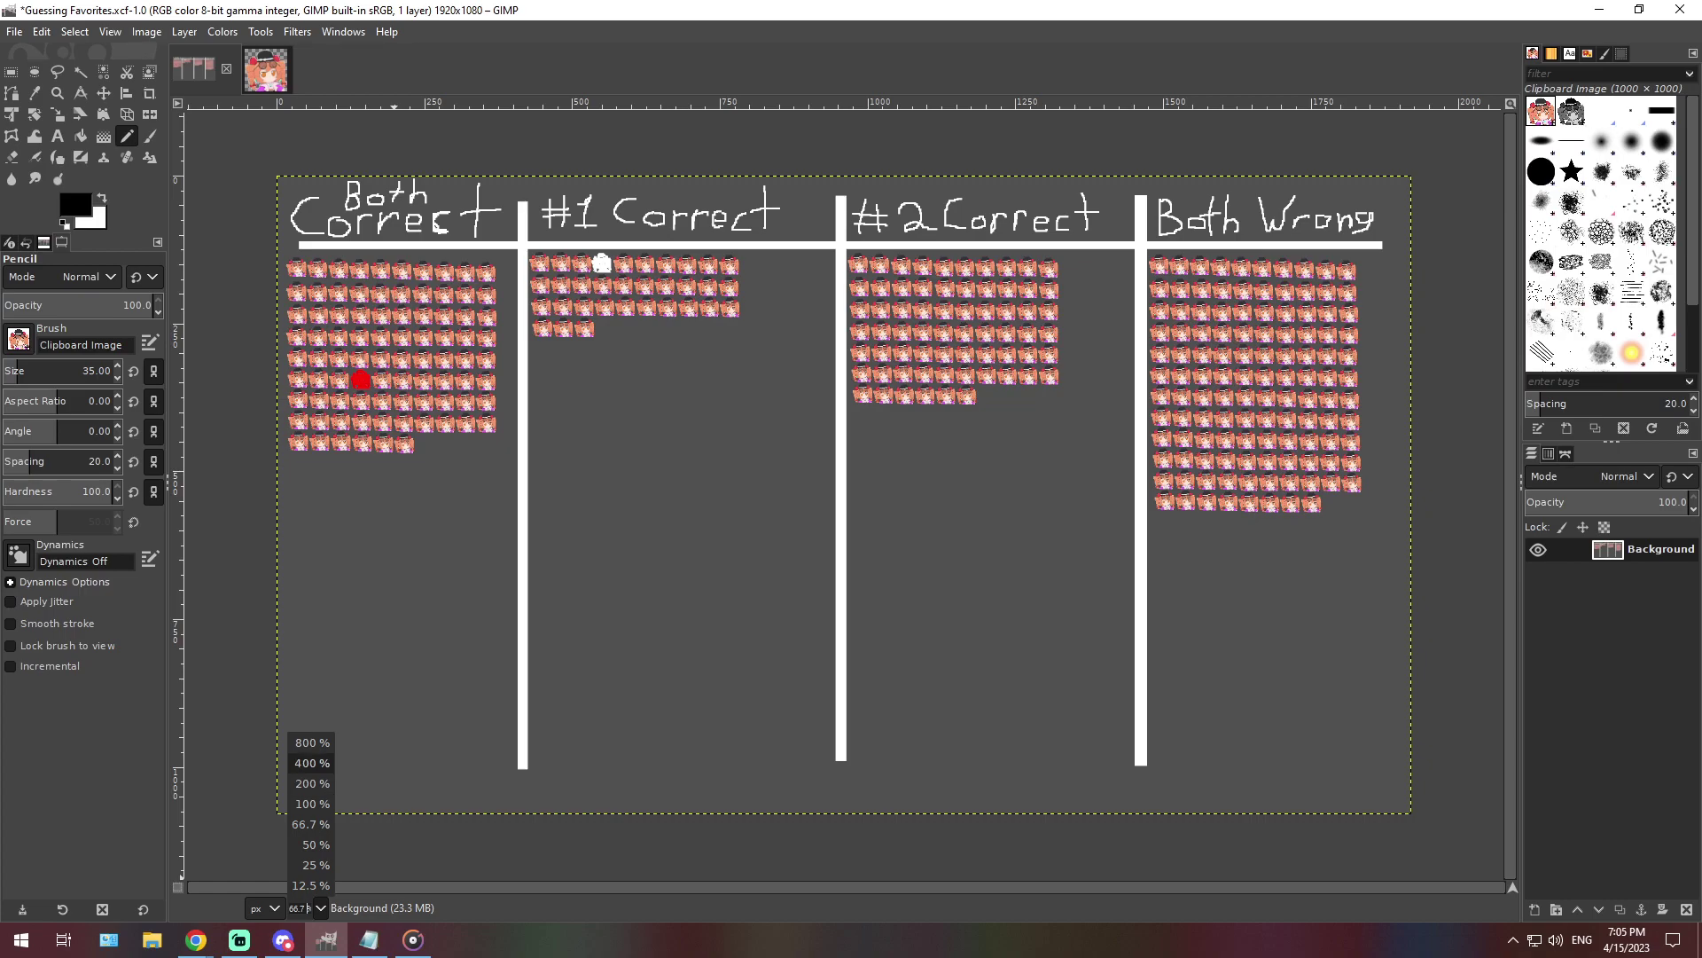
left_click(310, 784)
scroll(599, 842, "left", 10)
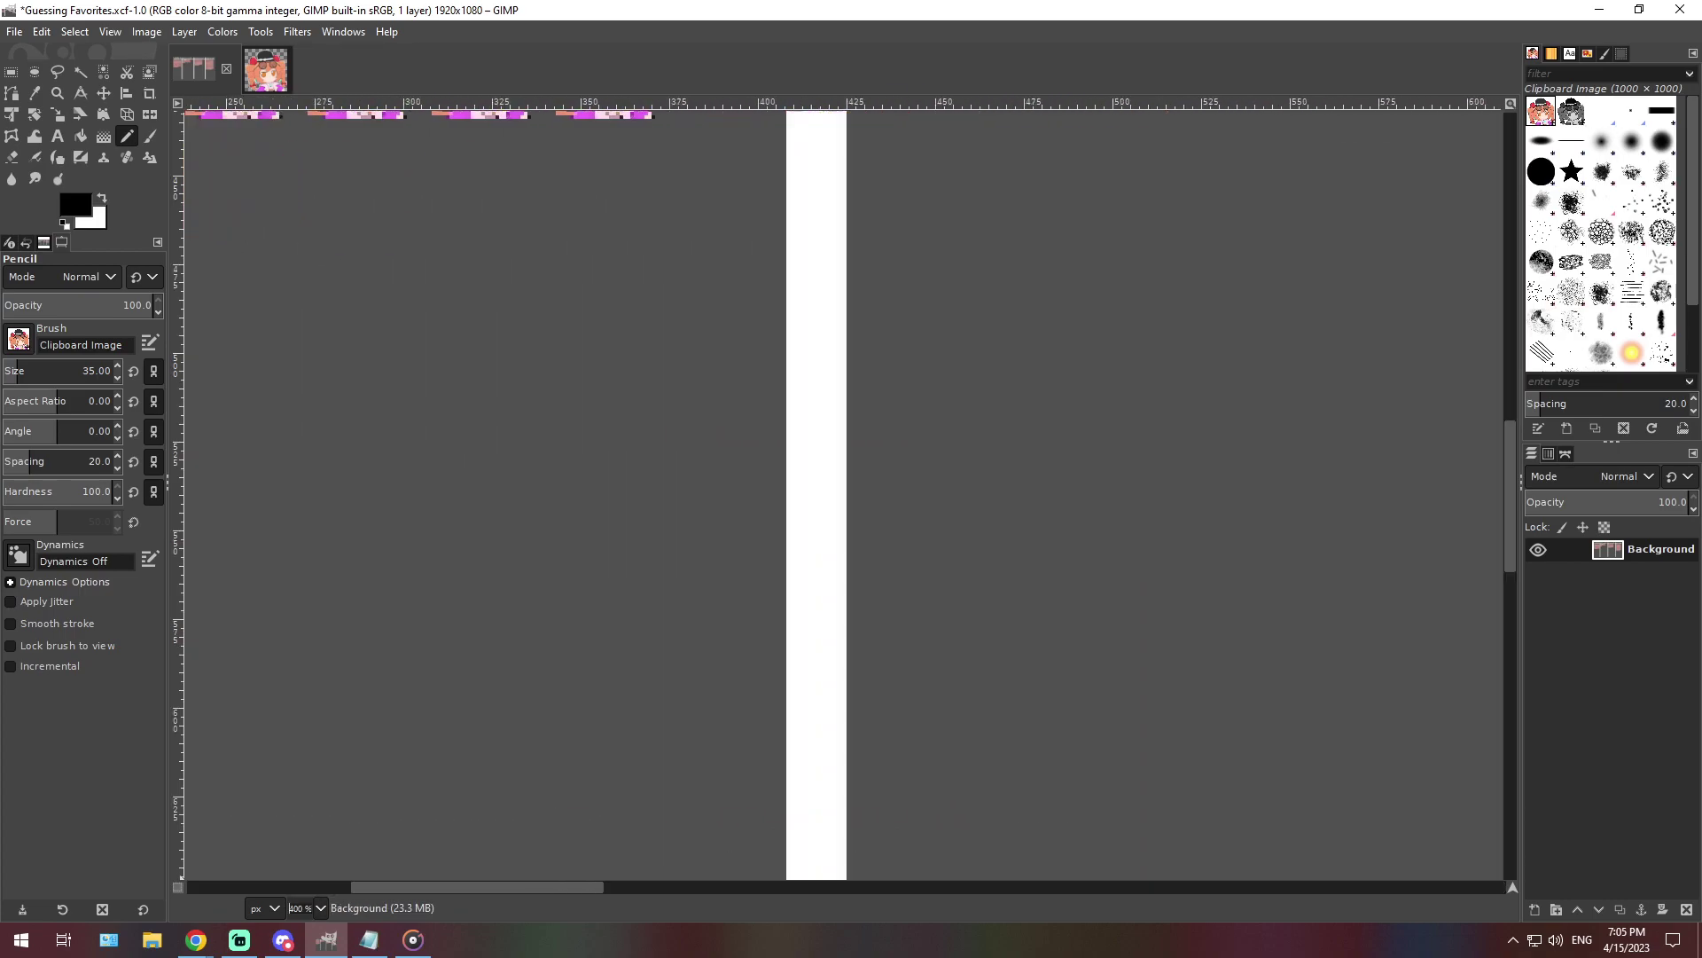
scroll(570, 816, "left", 2)
scroll(570, 816, "left", 3)
scroll(570, 817, "right", 3)
scroll(570, 816, "up", 3)
scroll(780, 638, "up", 10)
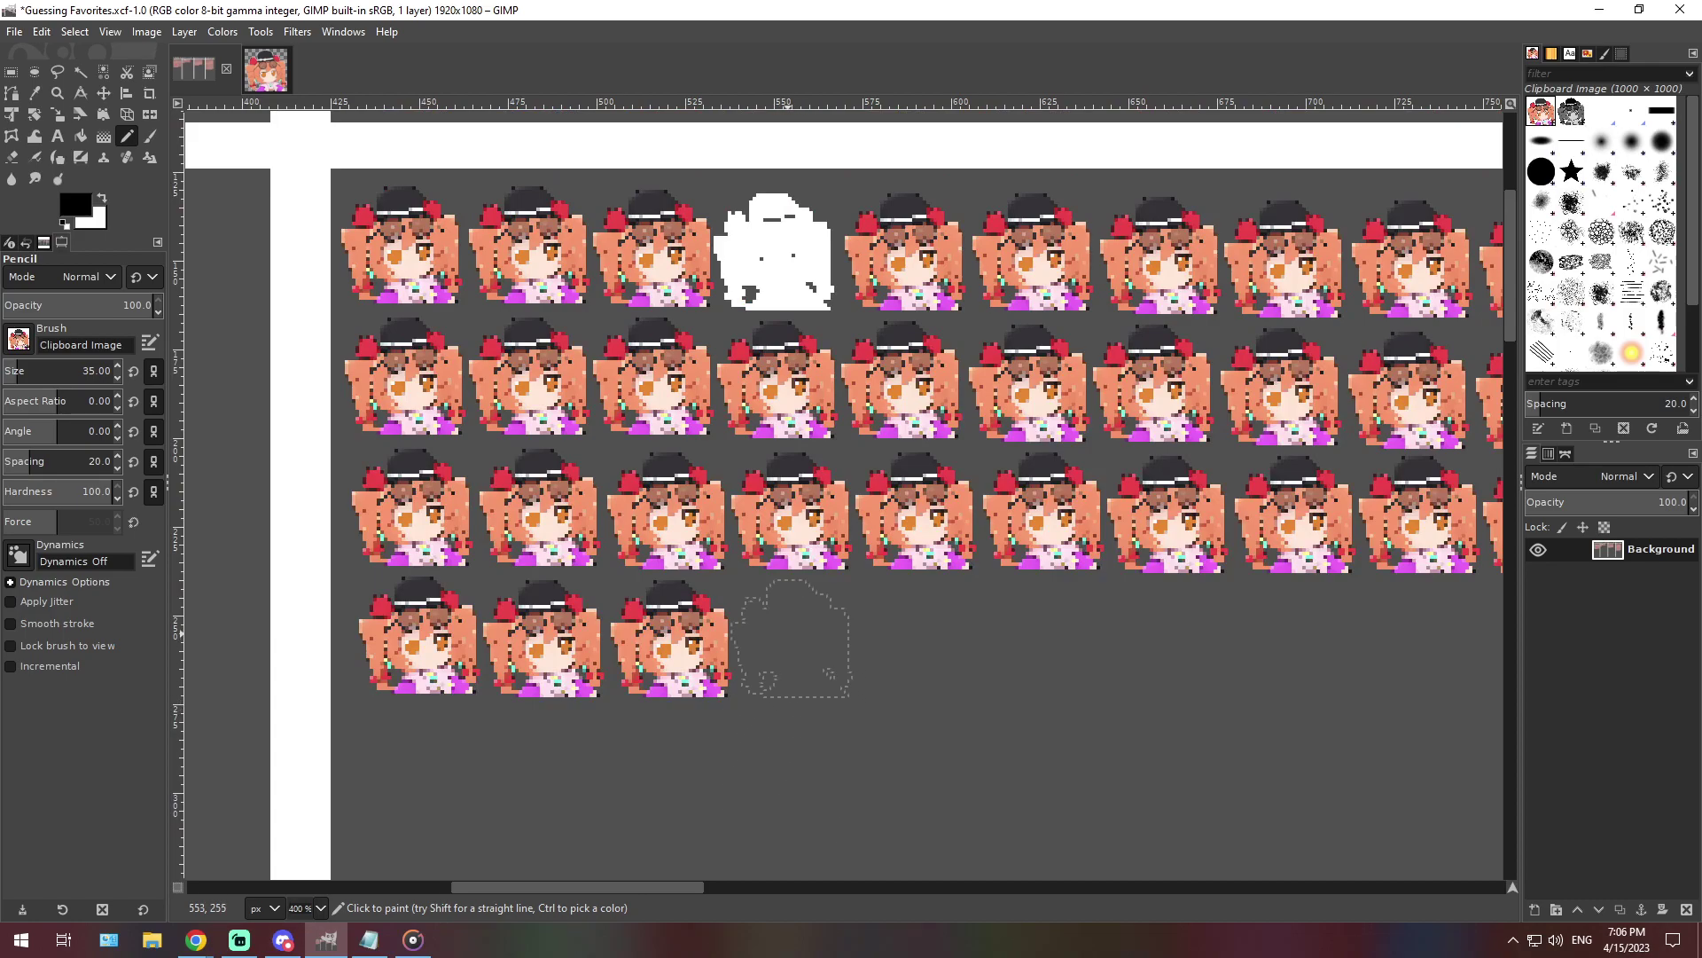
left_click(795, 639)
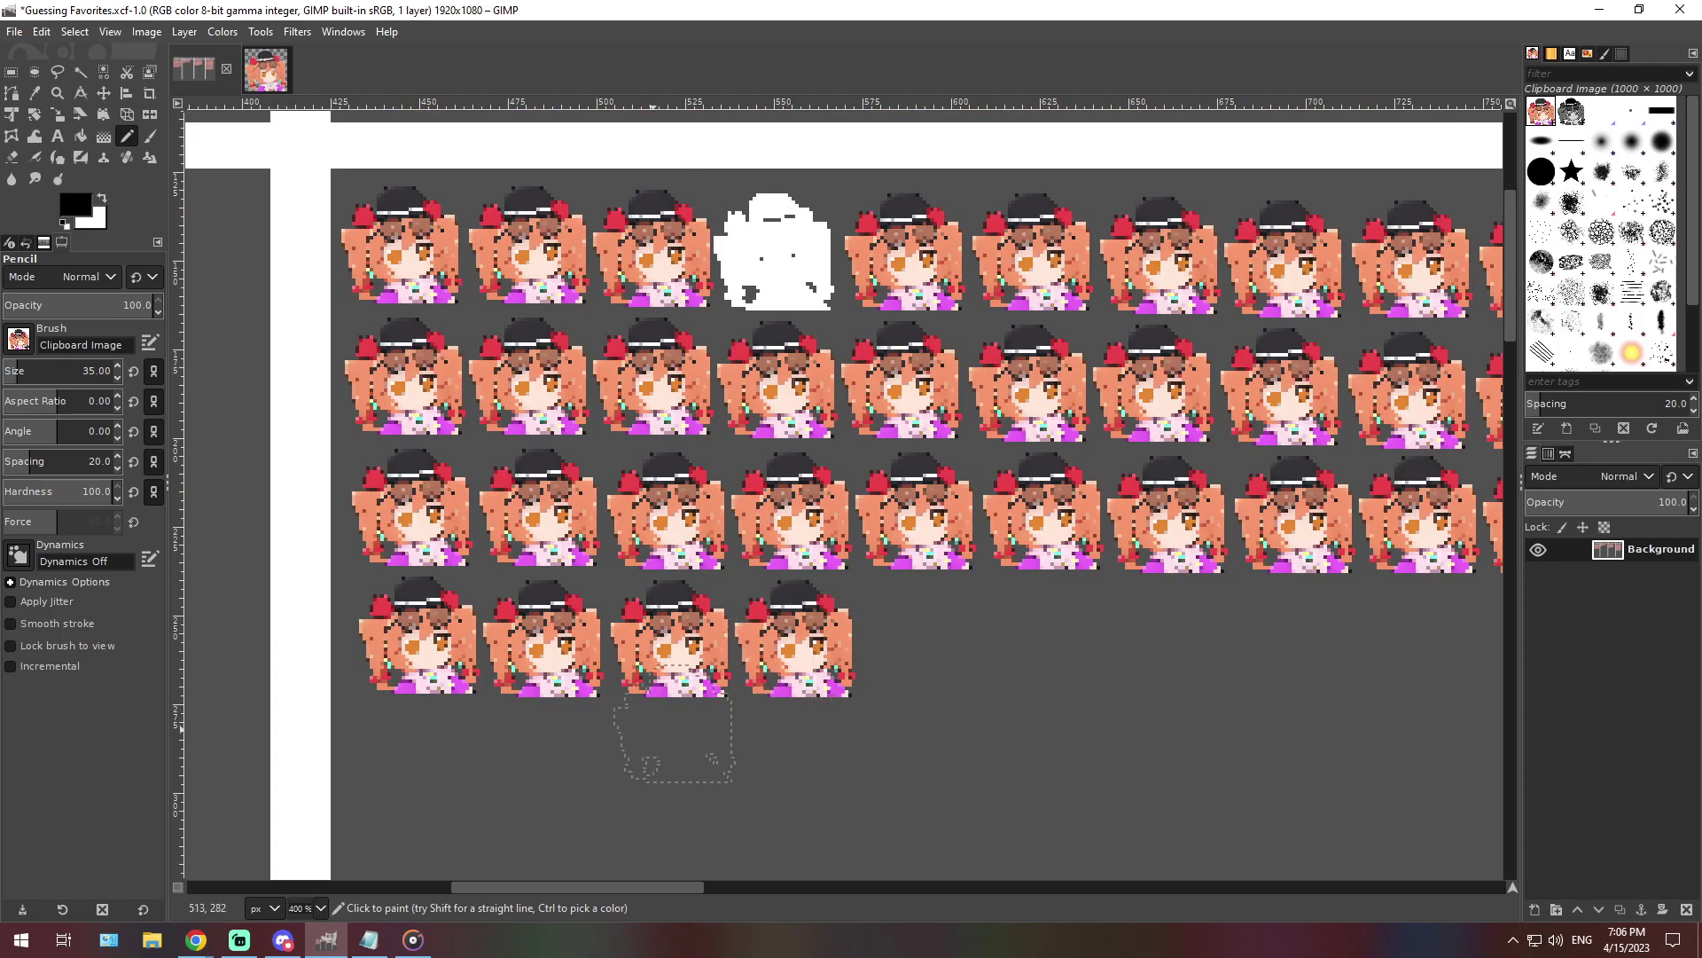
left_click(320, 908)
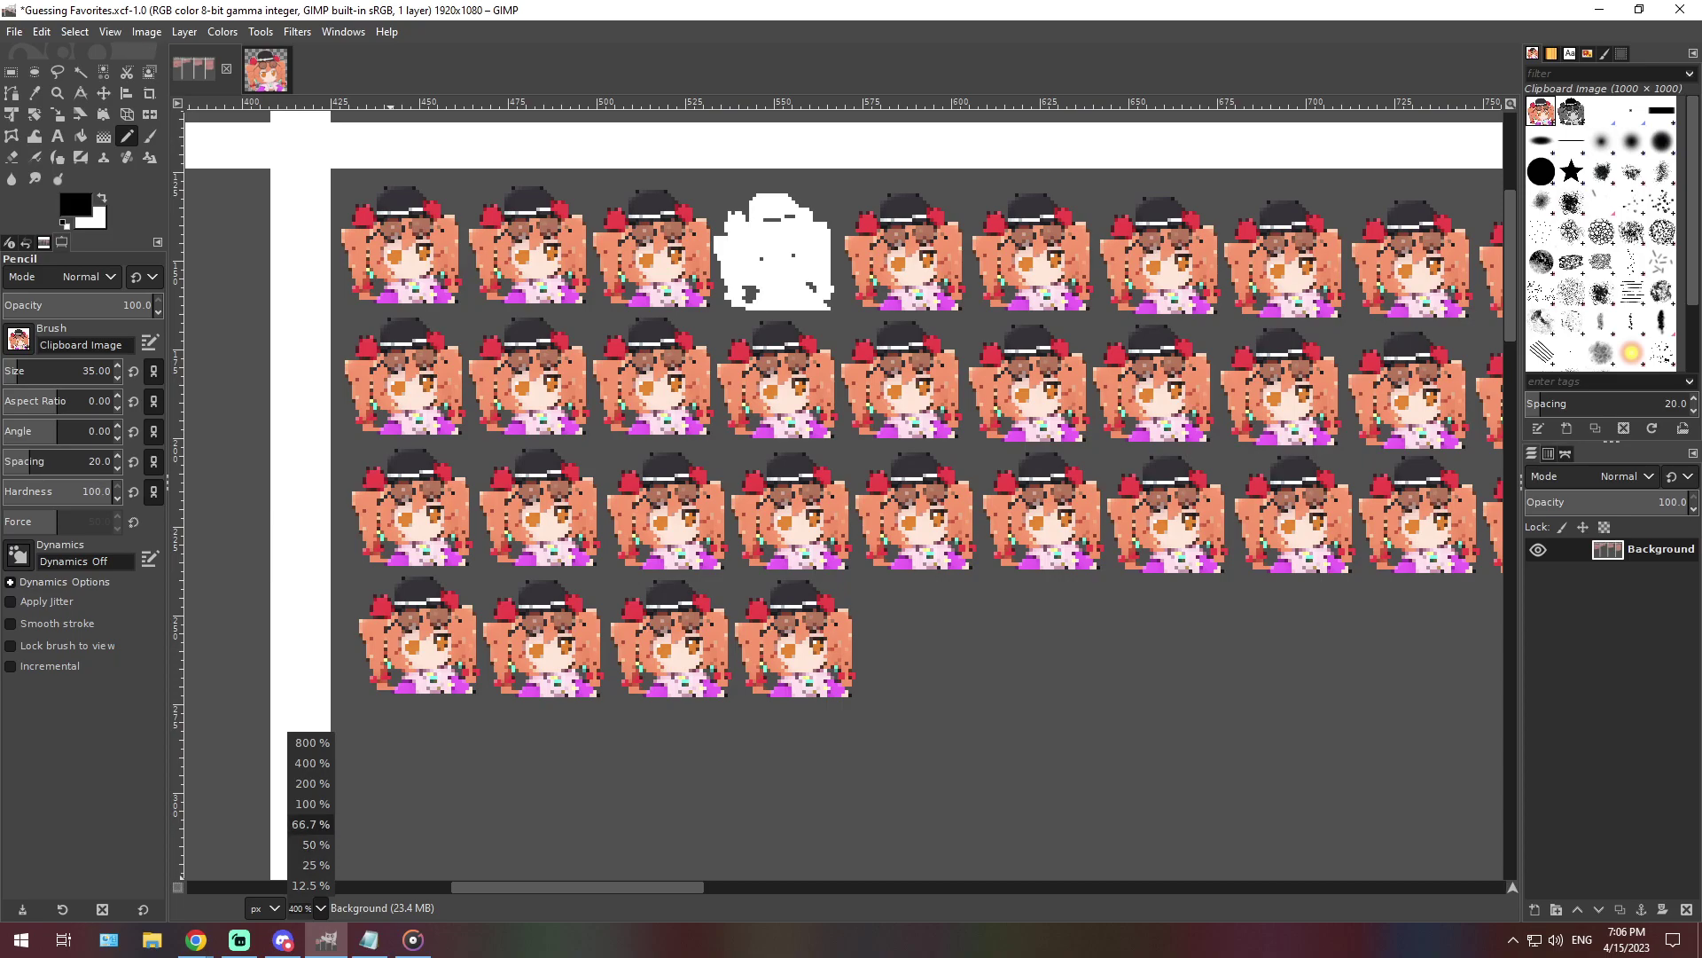
left_click(311, 823)
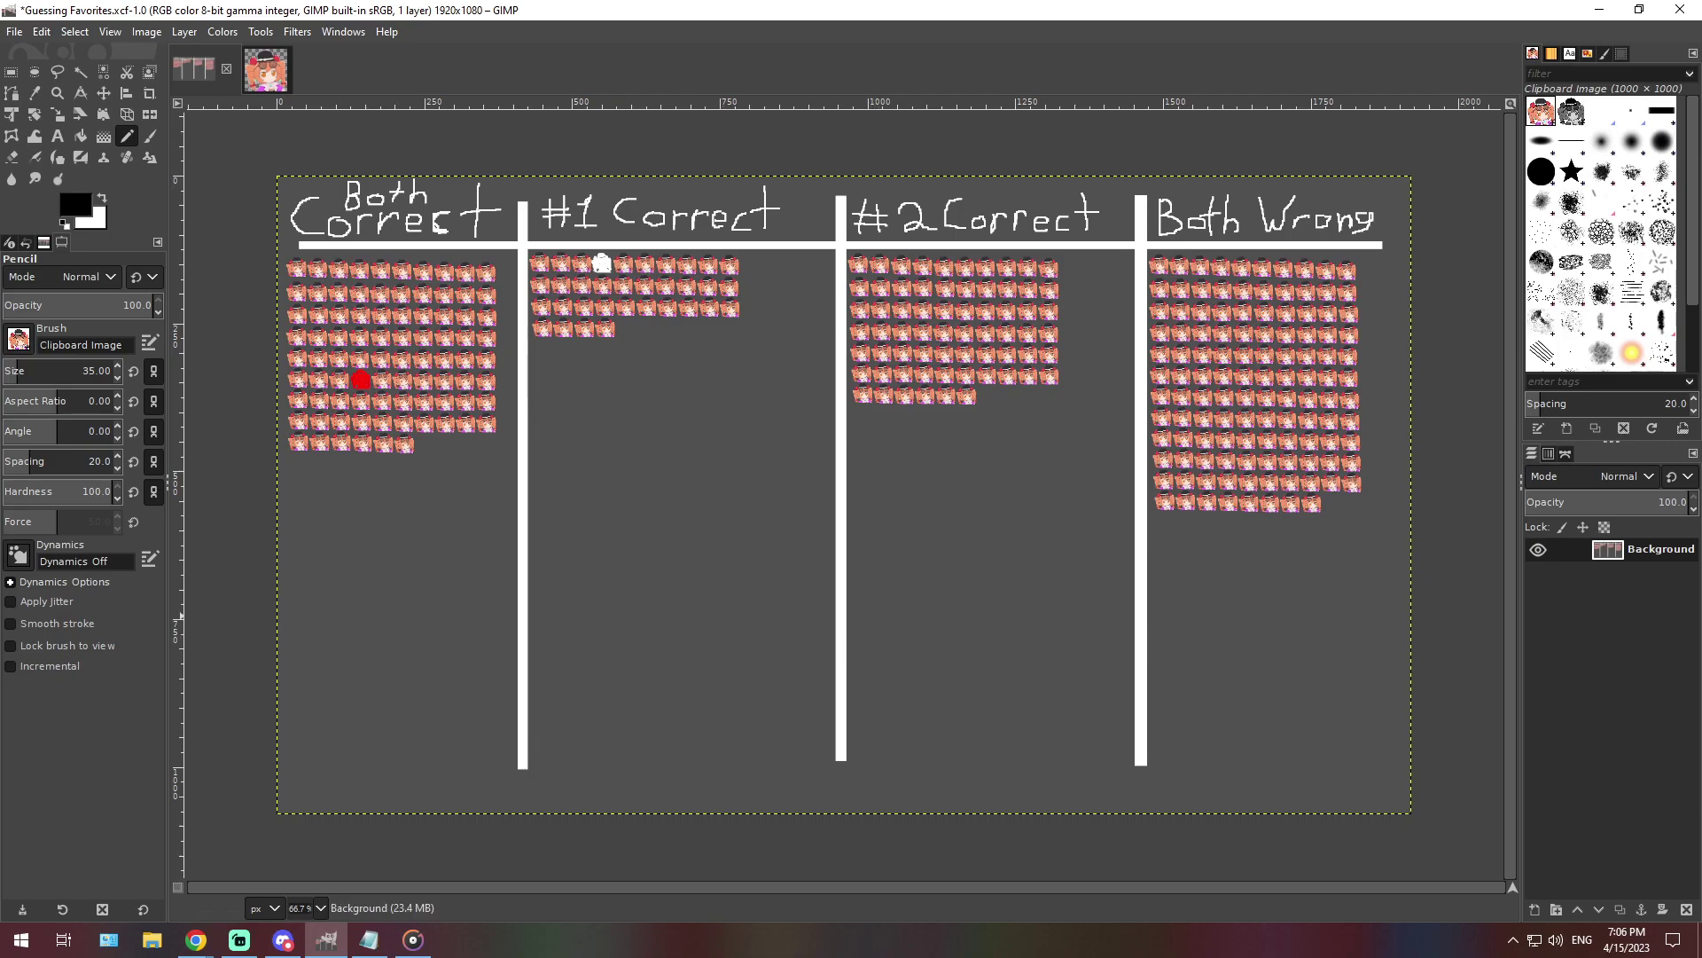
In Notepad, replace the whole note with the clue running from "She (1st fav) was shocked" to "in a way only she can, had known."
left_click(369, 940)
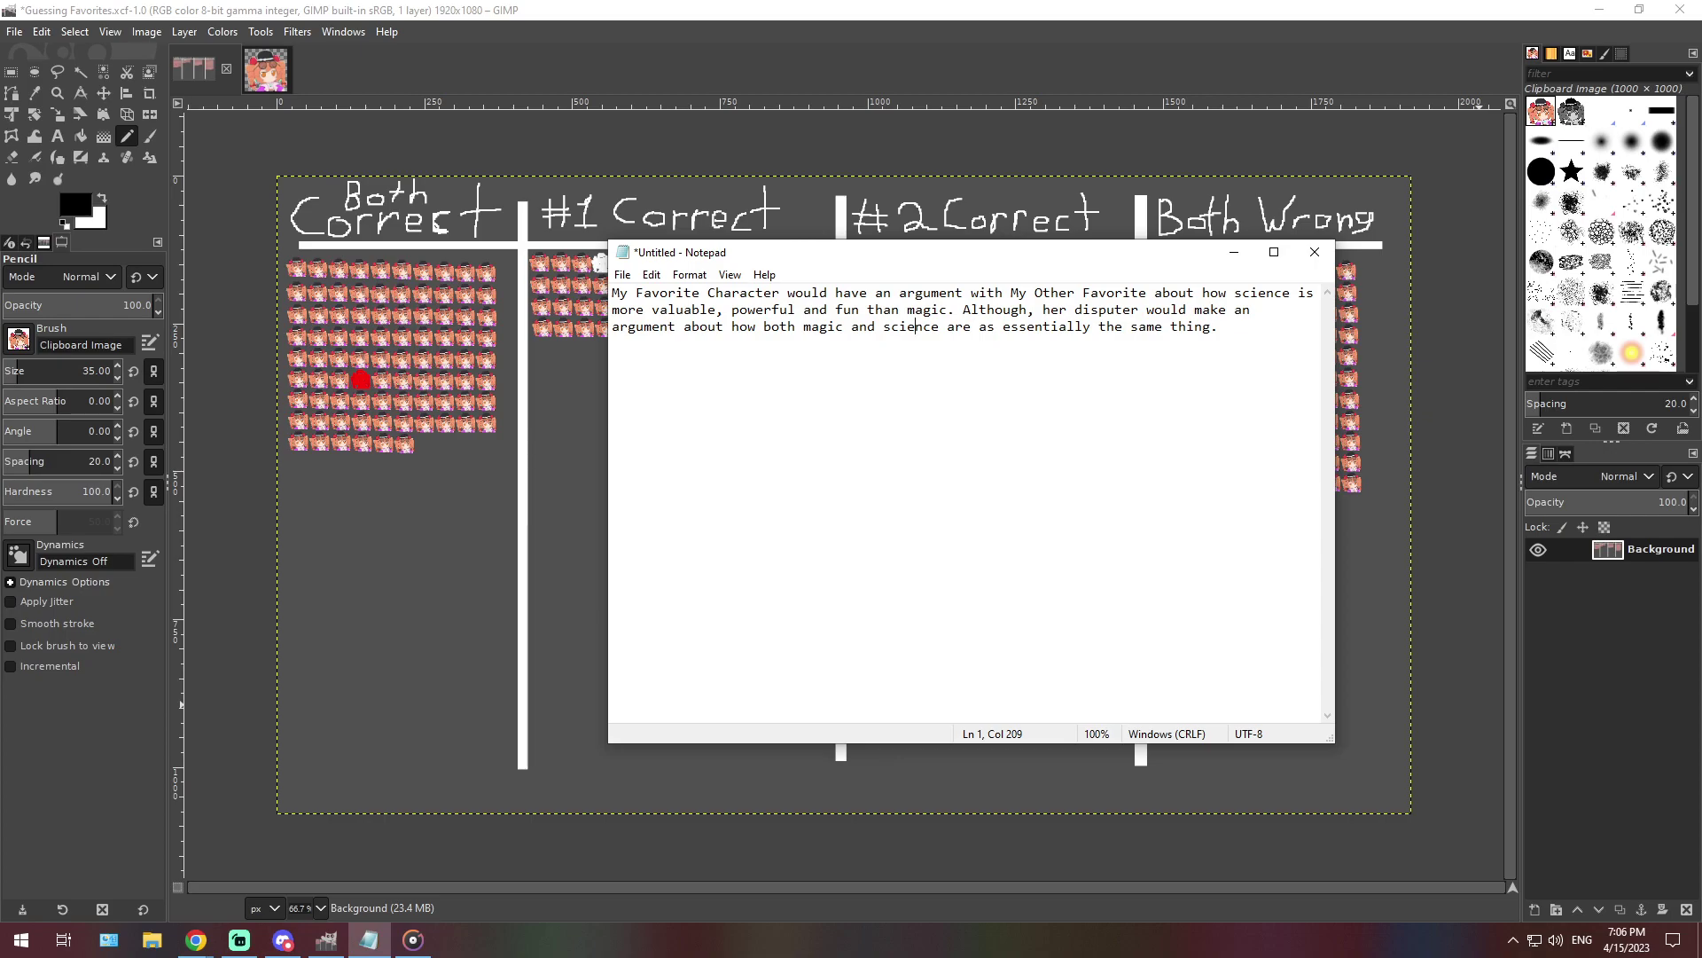
left_click(283, 939)
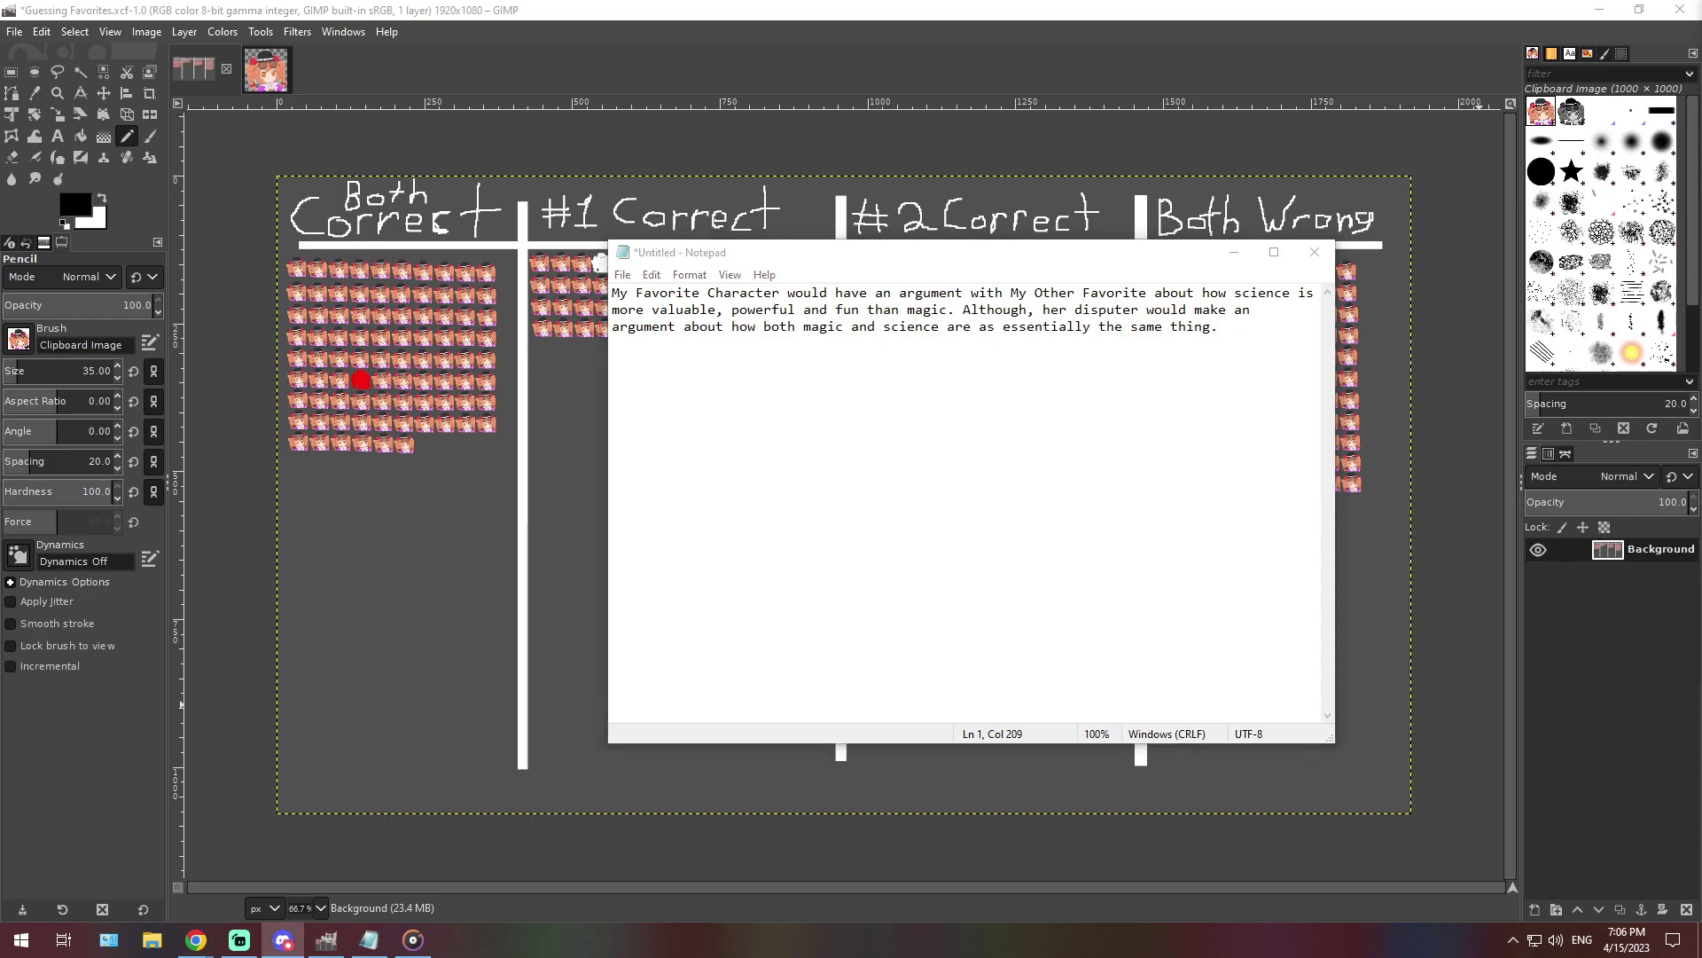
double_click(910, 326)
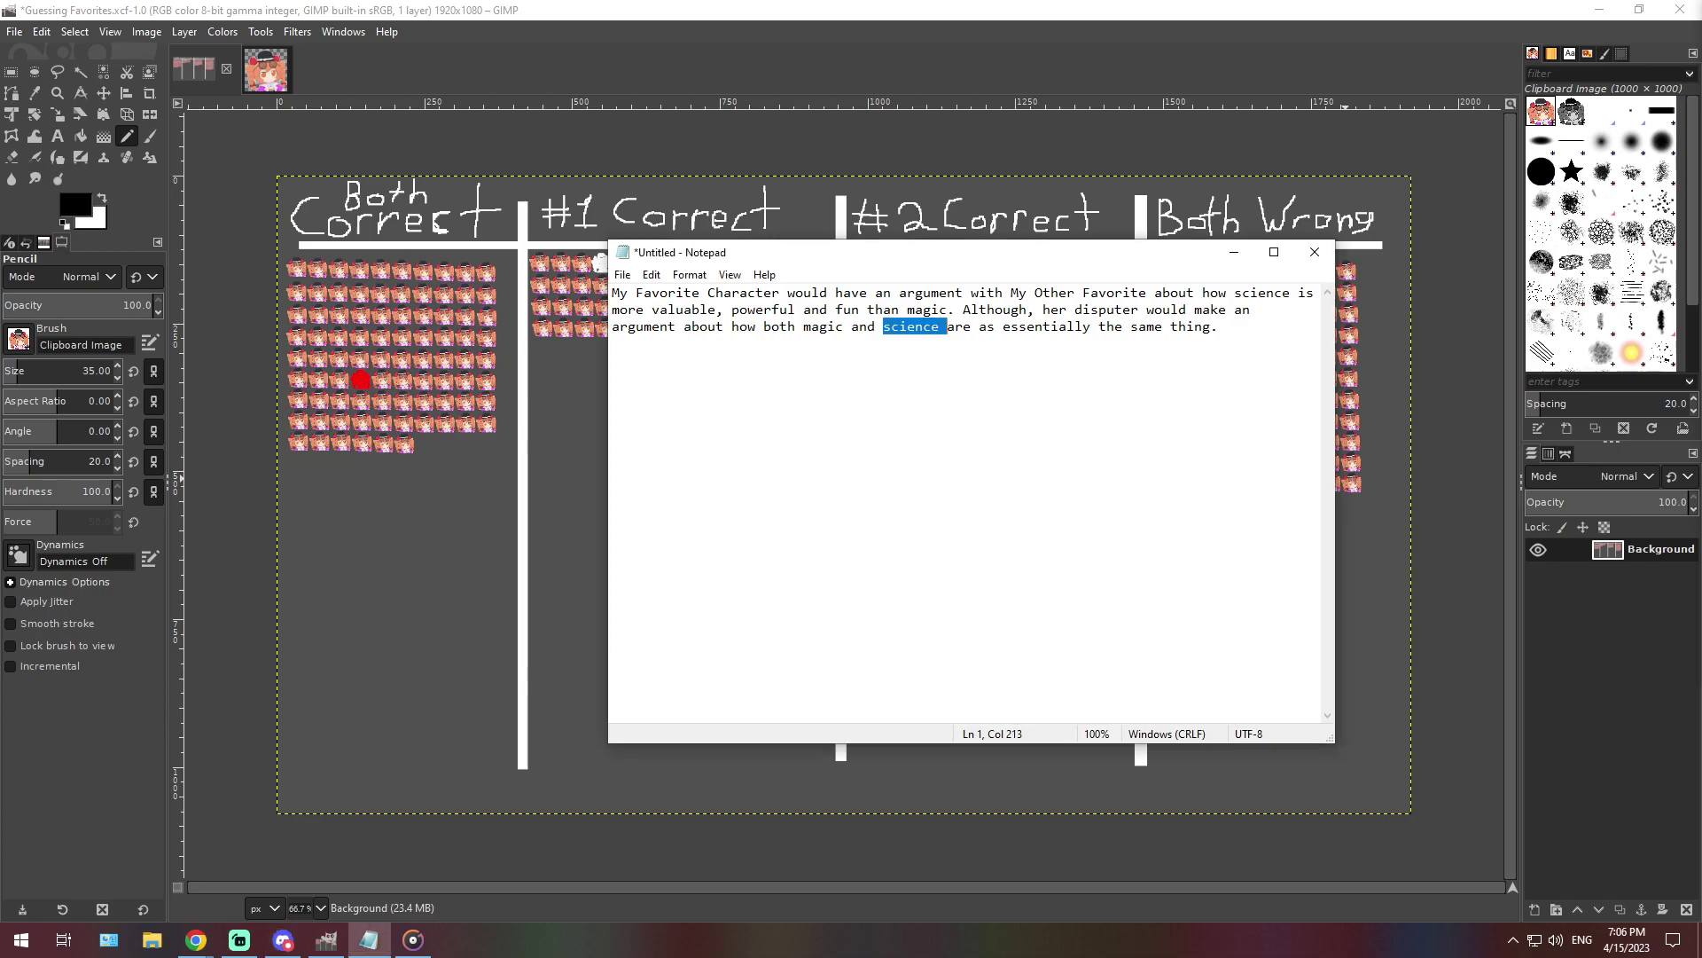
key("ctrl+a")
type("She (1st fav) was shocked to have found that she was familiar with their (2nd fav) area of residence, in a way that not even she, who is capable of obtaining deep knowledge from anybody in a way only she can, had known.")
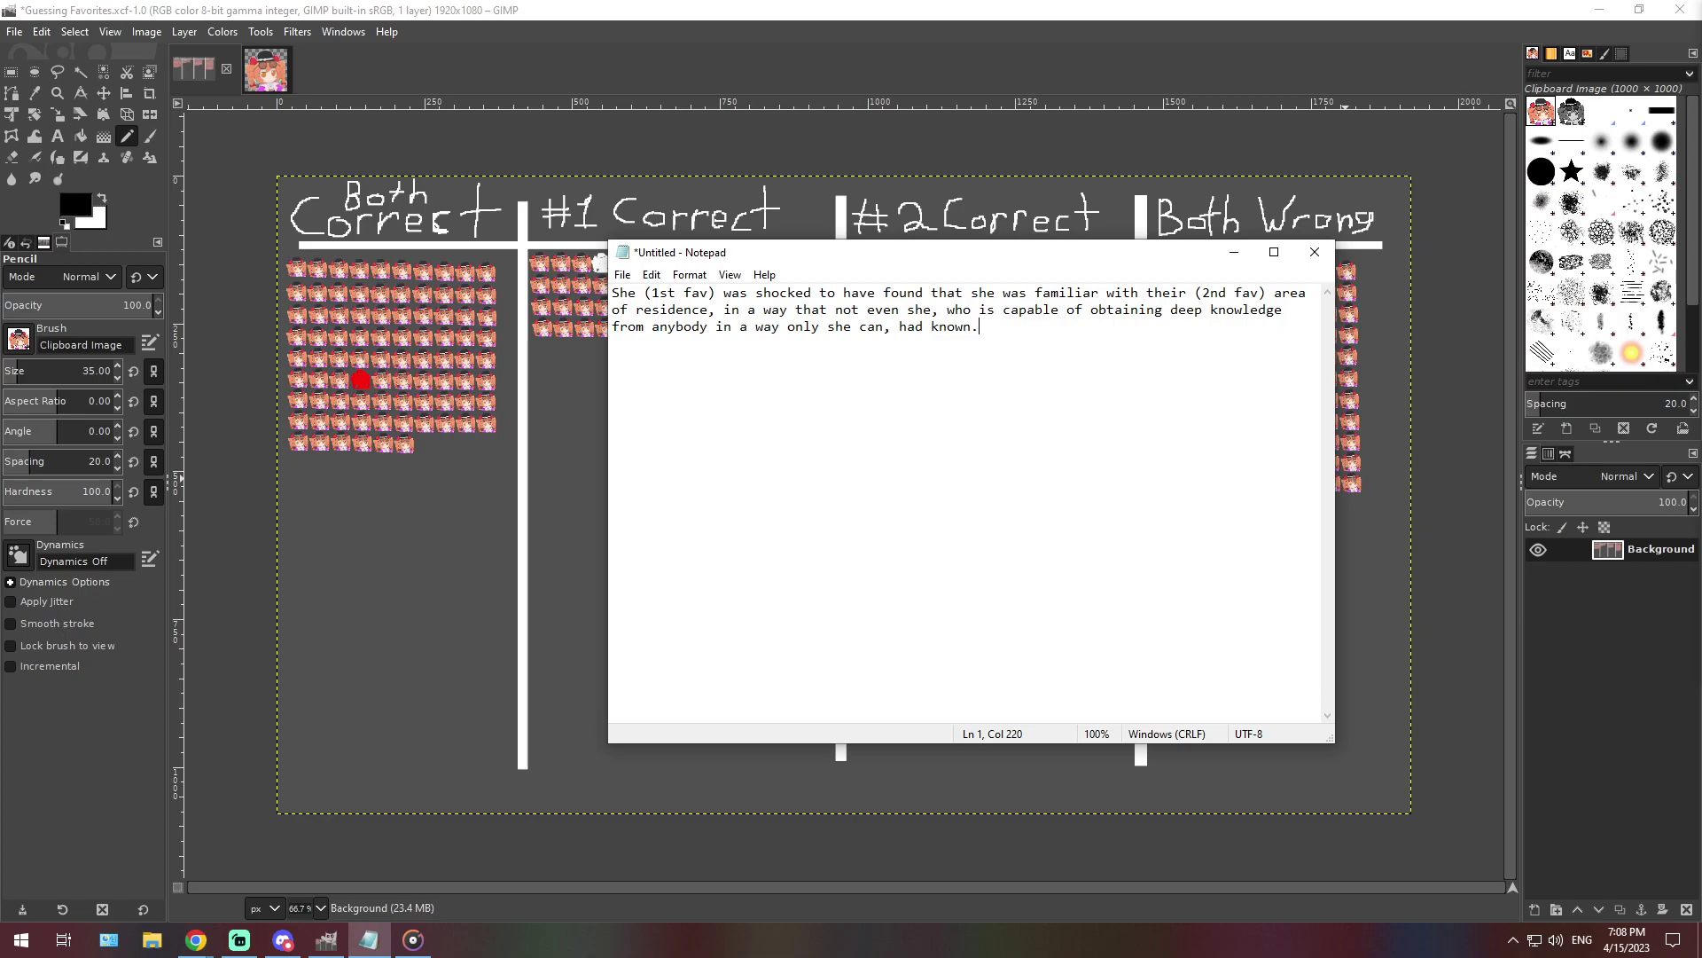
In GIMP, stamp a ninth portrait in the bottom row of the Both Wrong column and restore the 66.7% zoom
key("alt+Tab")
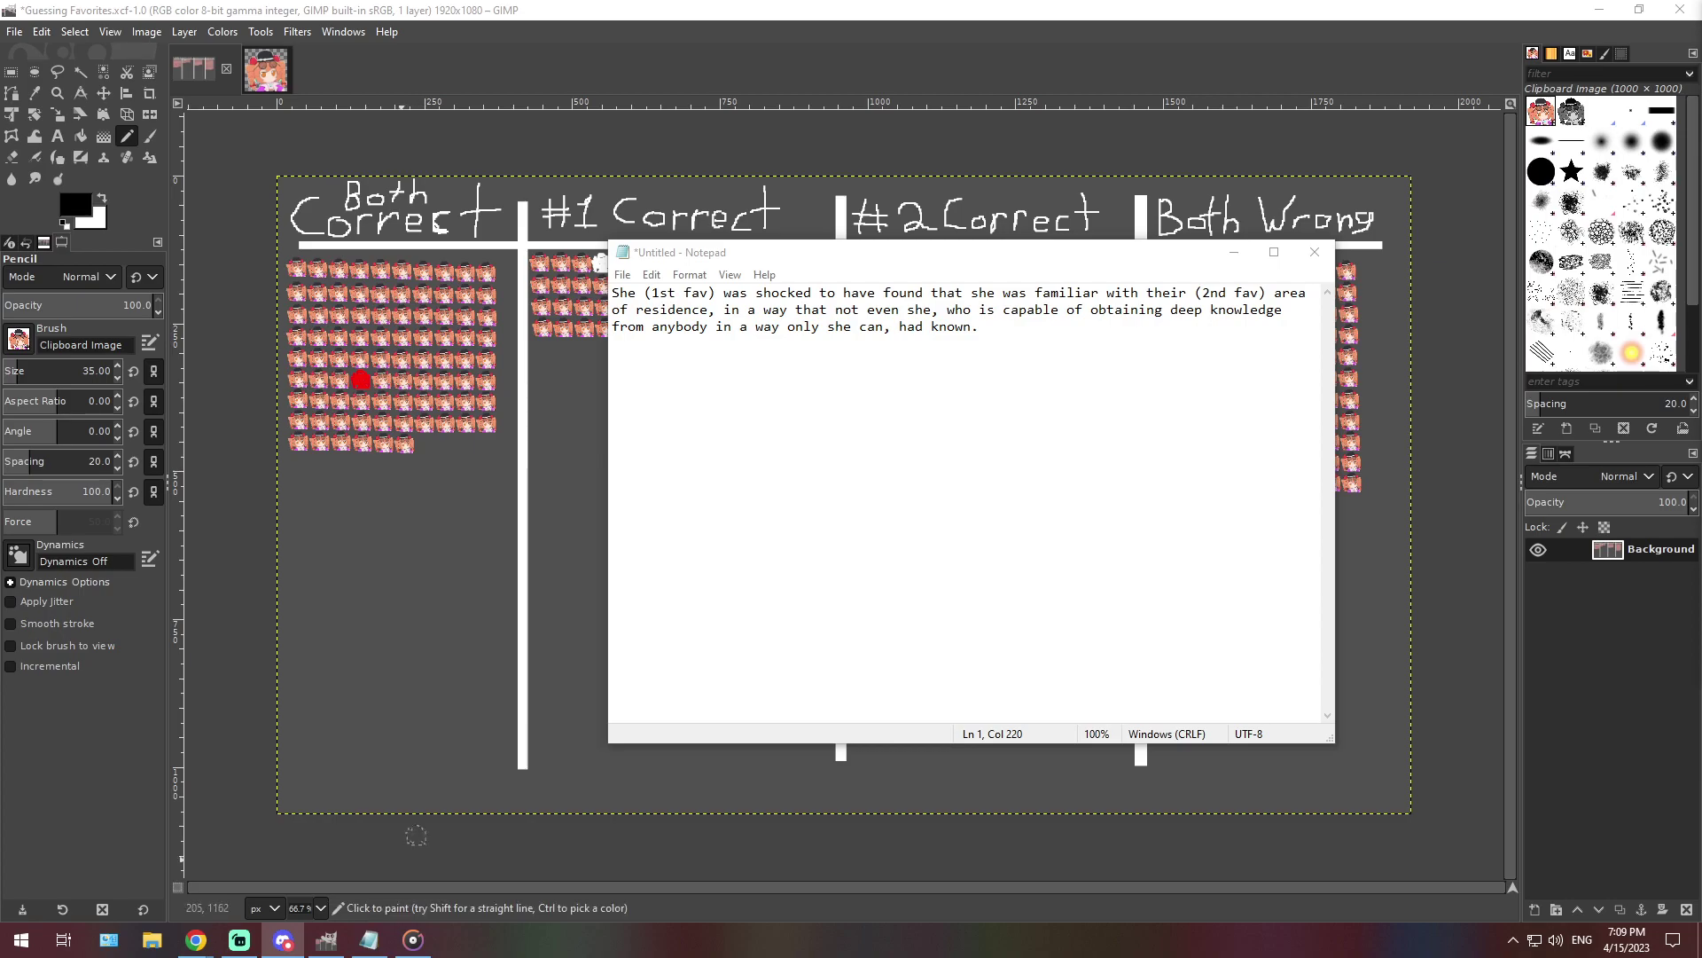
left_click(320, 908)
left_click(299, 767)
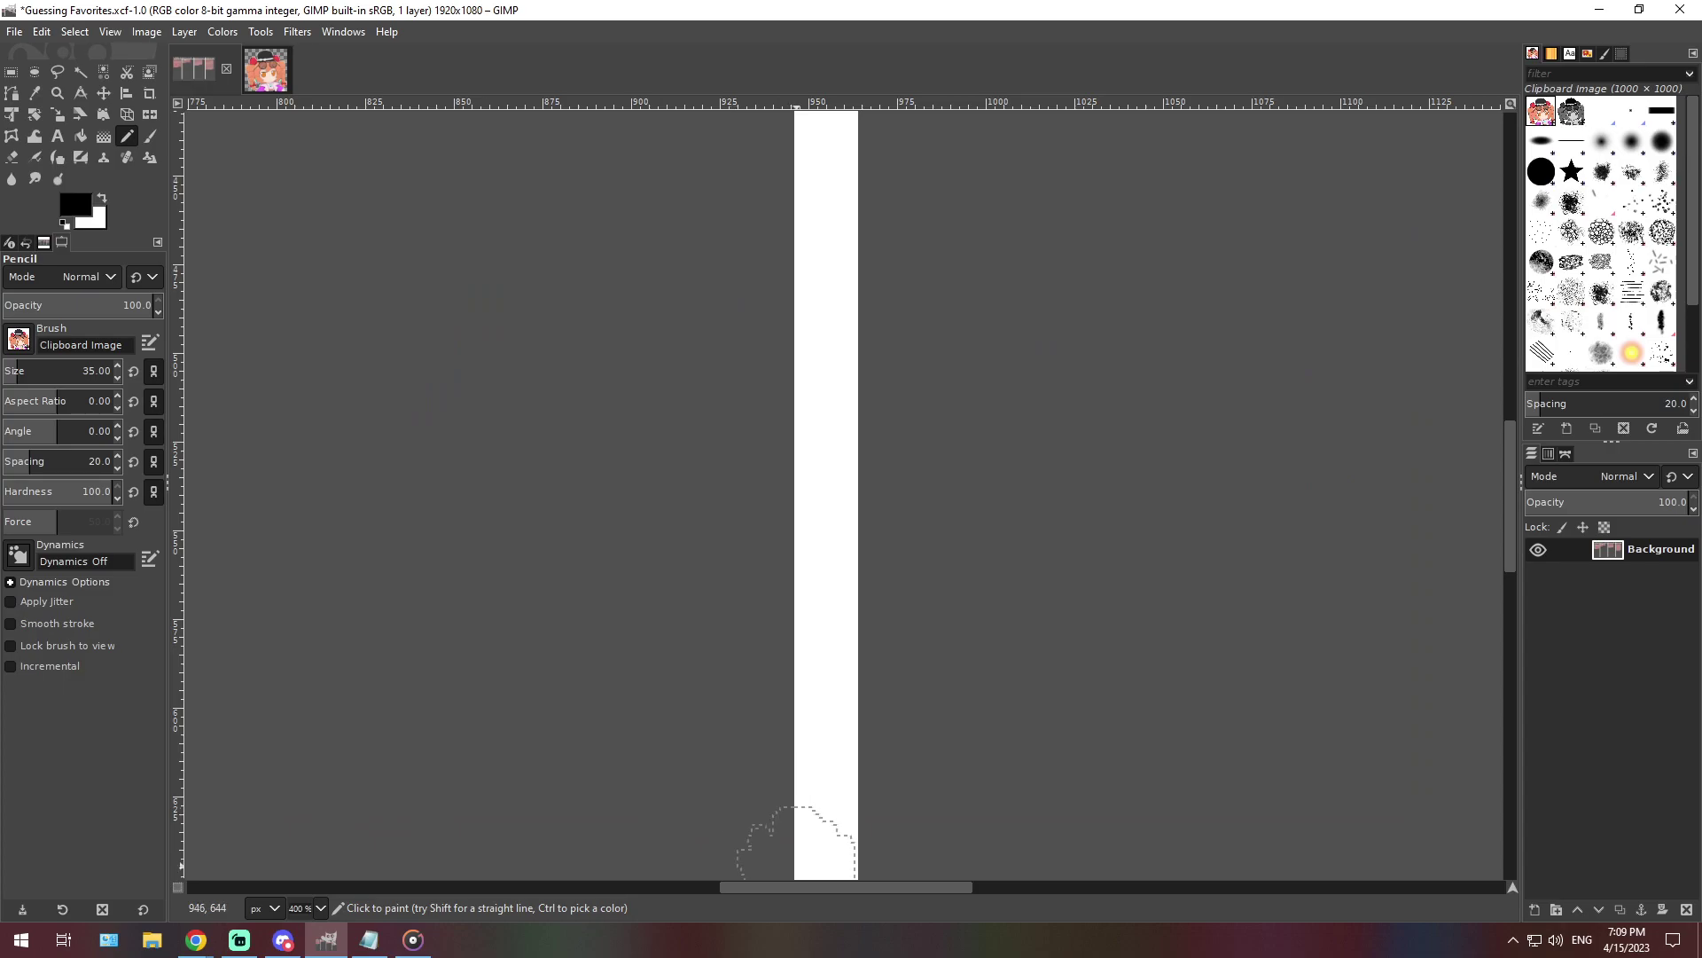
left_click_drag(845, 887, 1378, 886)
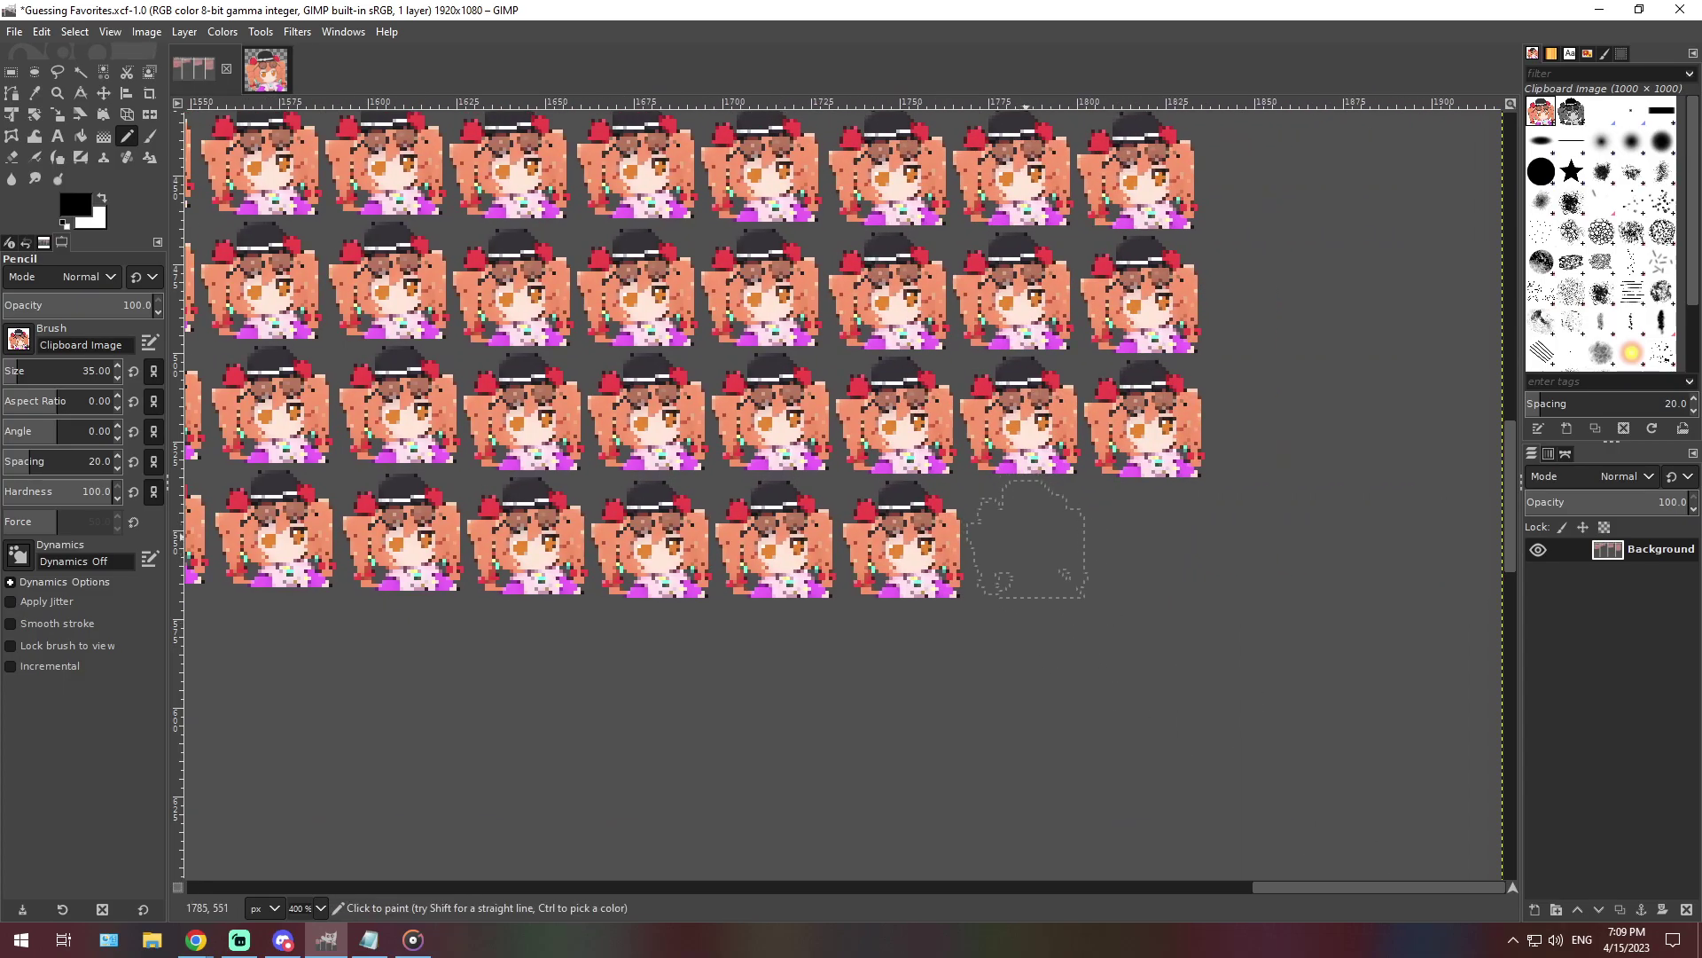
left_click(1024, 533)
left_click(321, 908)
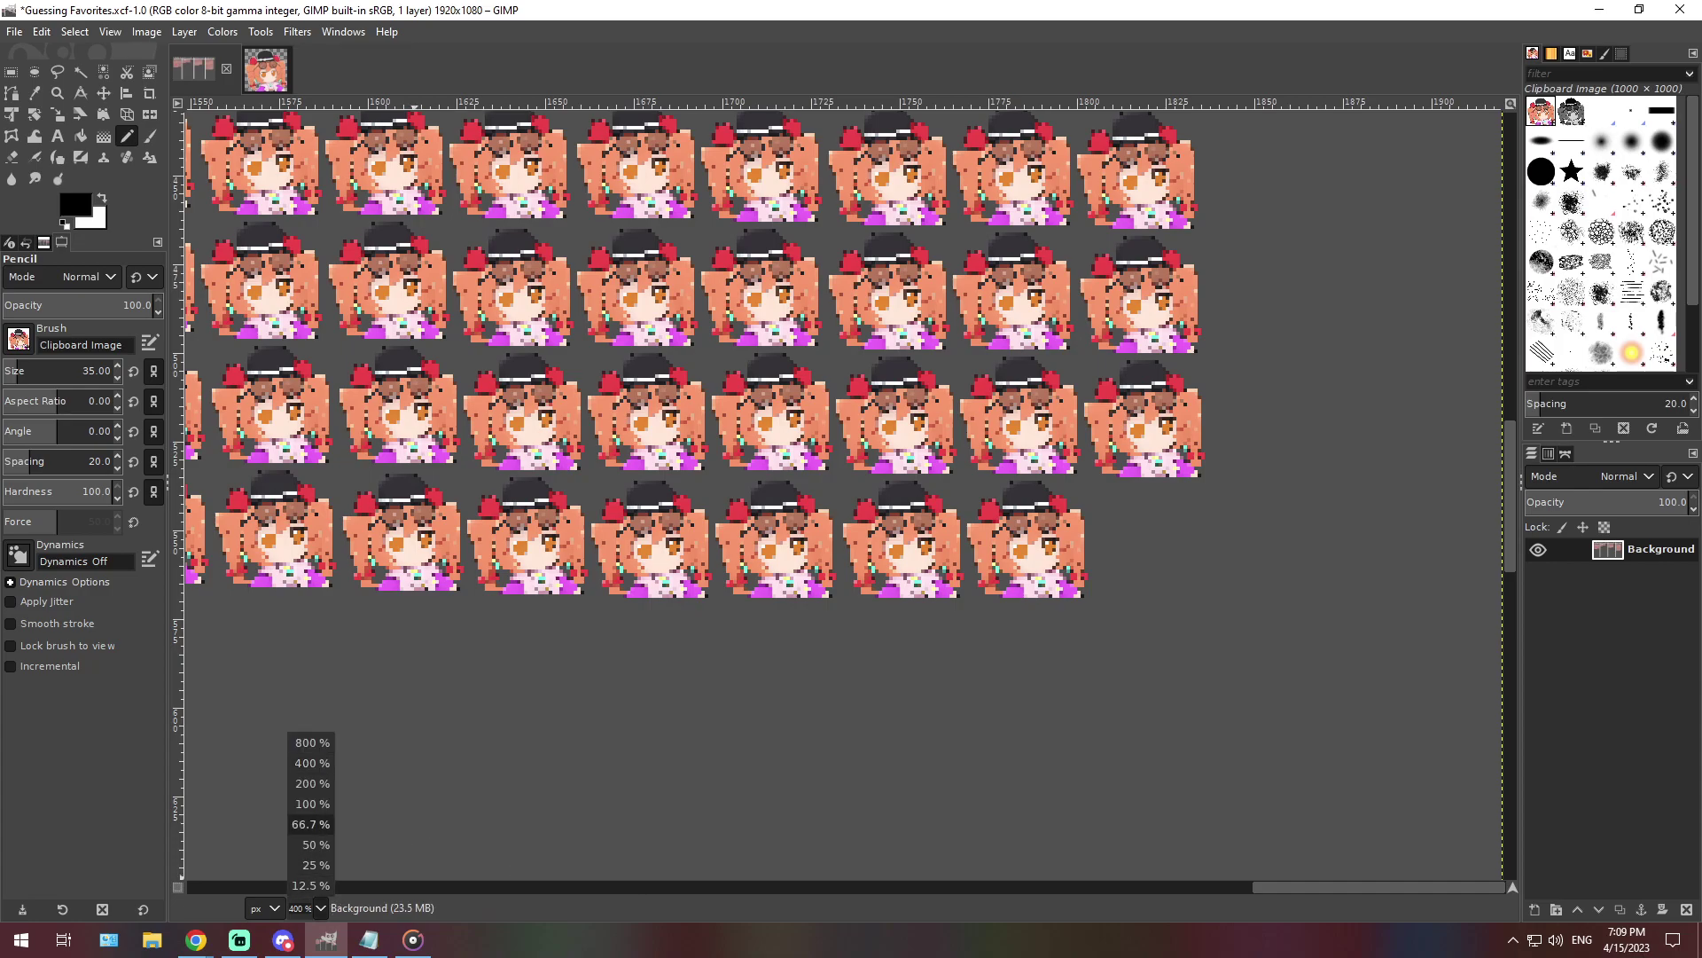
left_click(311, 844)
In Notepad, replace the whole note with the clue running from "I'd imagine the two of them" to "But in a fun way!"
left_click(369, 940)
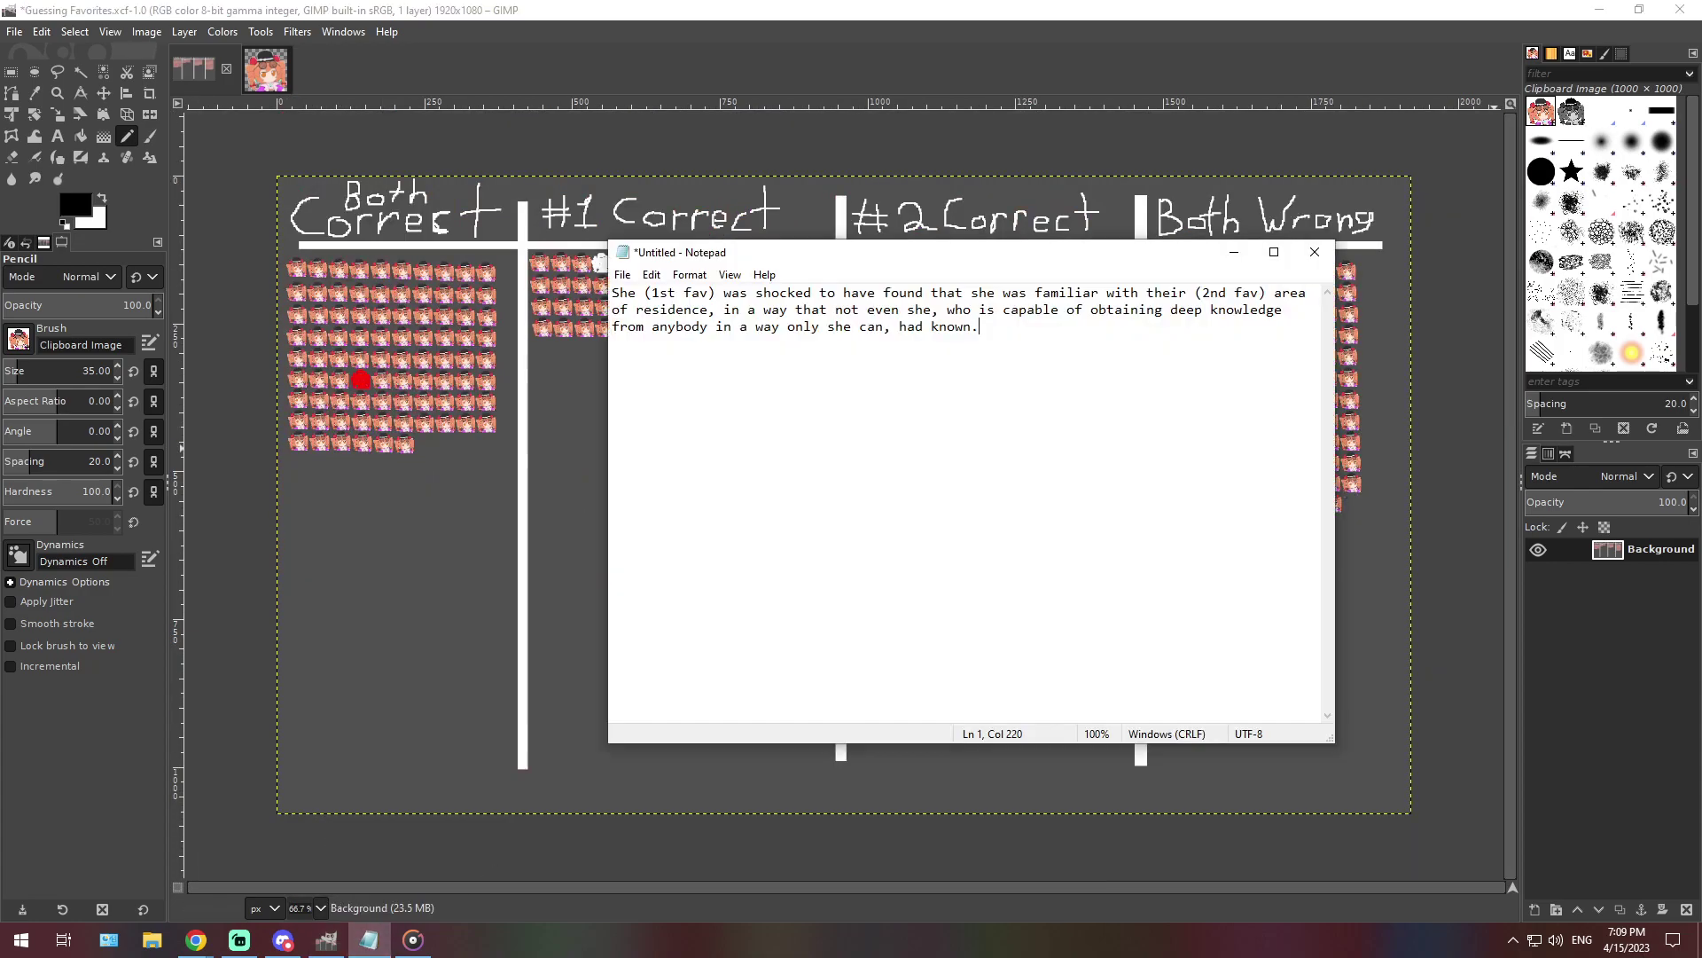
left_click(283, 940)
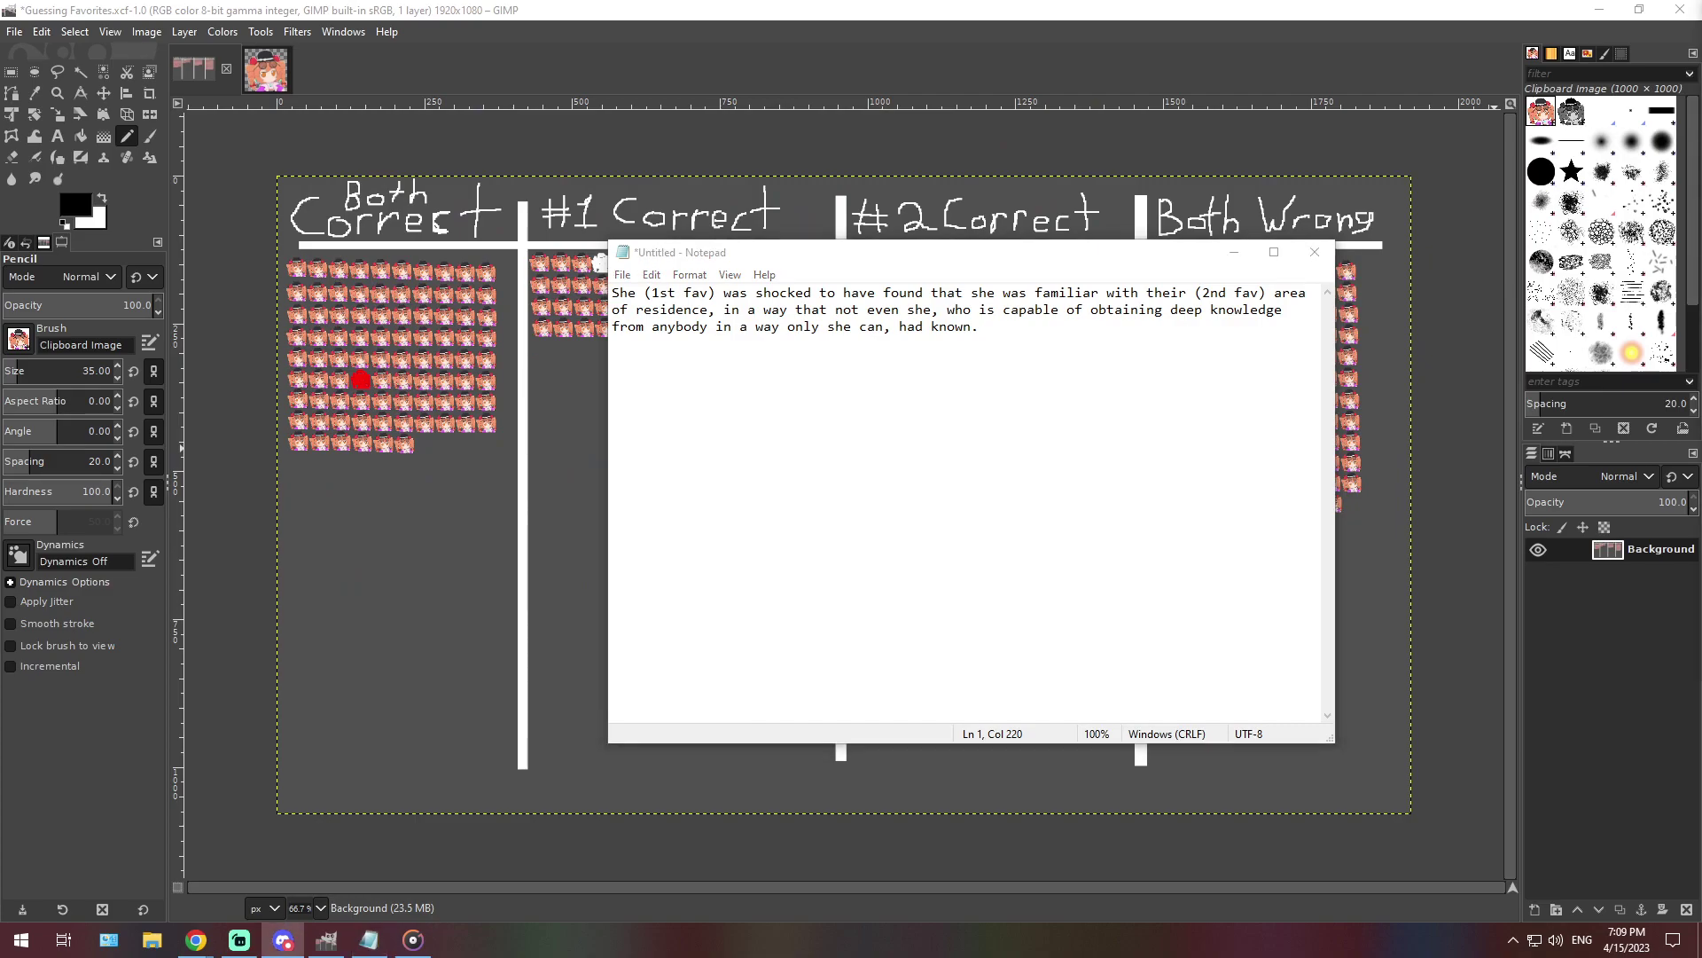
key("alt+Tab")
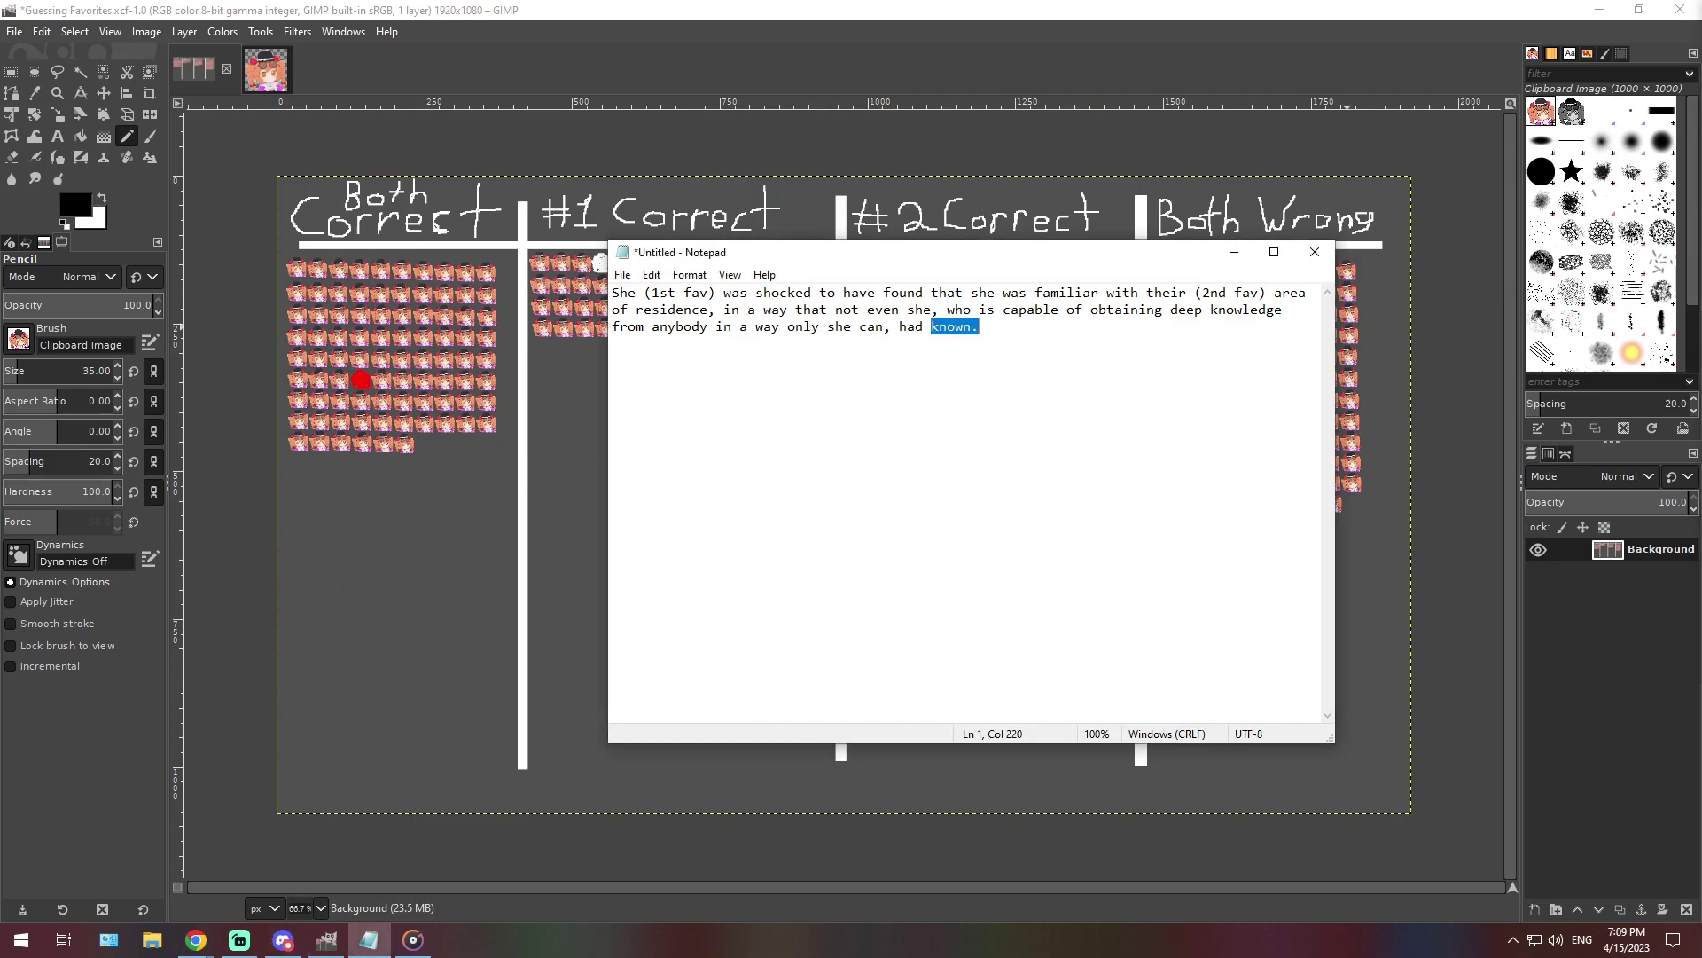
key("ctrl+a")
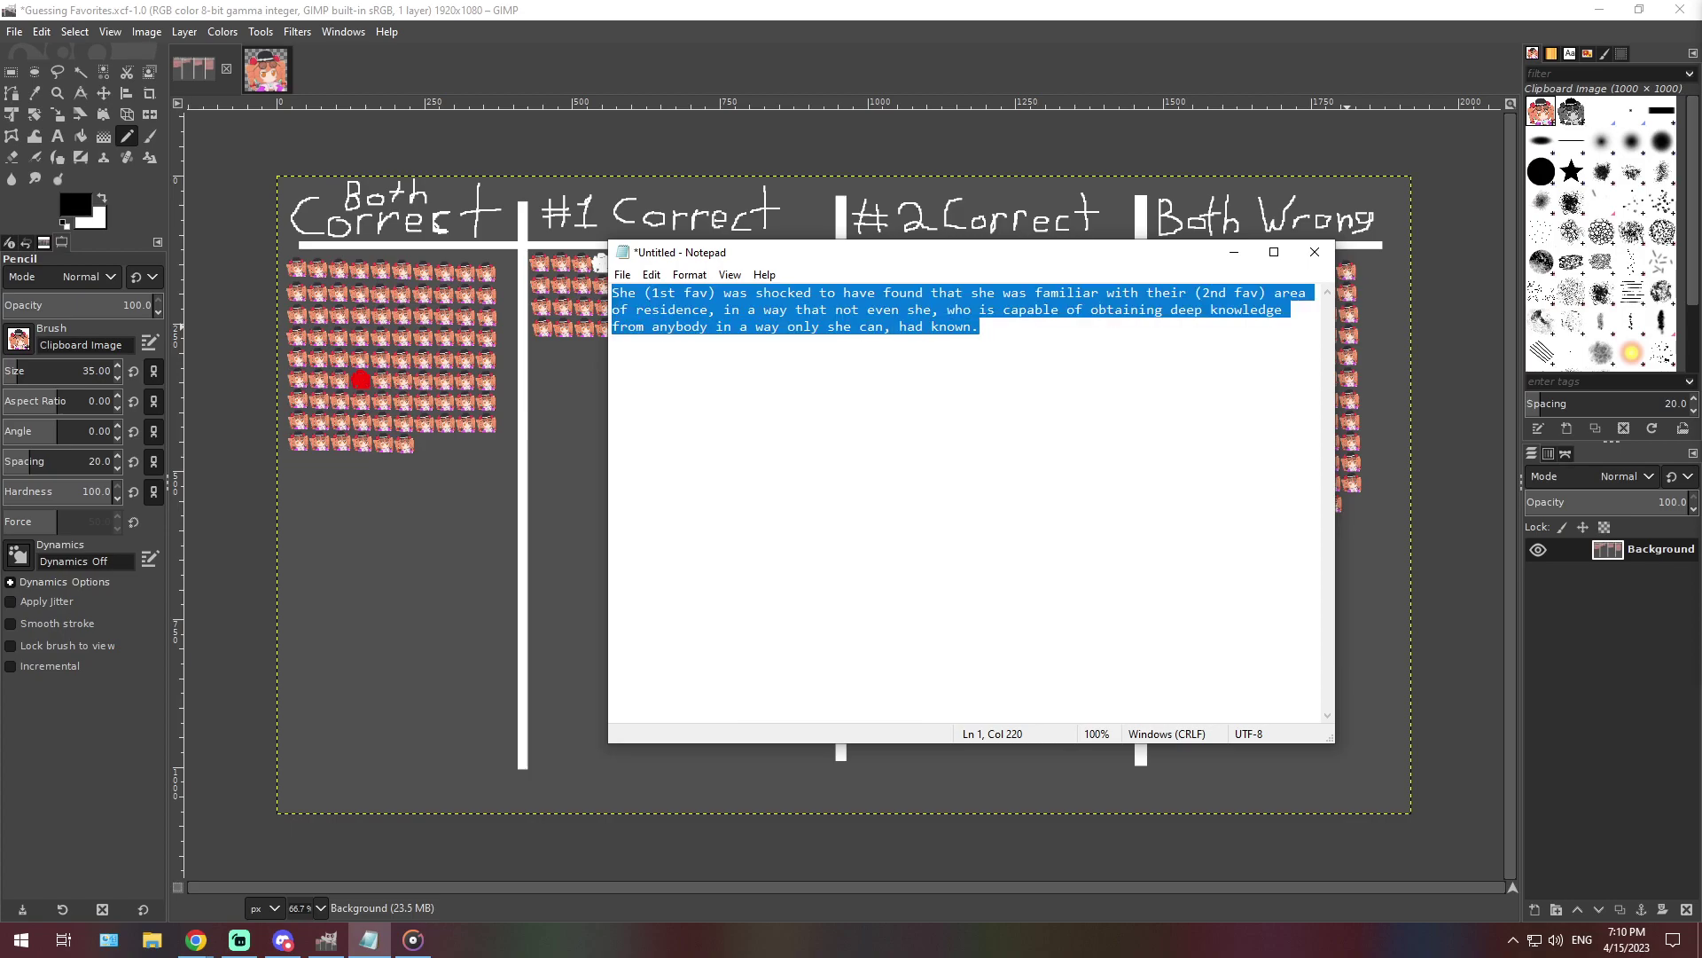
type("I'd imagine the two of them would get along really well! They're both huge dorks with insatiable curiosity and outgoing personalities. My second favourite character would probably want to help educate my first favourite character, considering my second favourite knows what it's like to be young and inexperienced. They'd also probably get into their own bunch of shenanigans, since my first favourite's recklessness and ego combined with my second favourite's tendency to get carried away in their own excitement make a bit of a recipe for disaster. But in a fun way!")
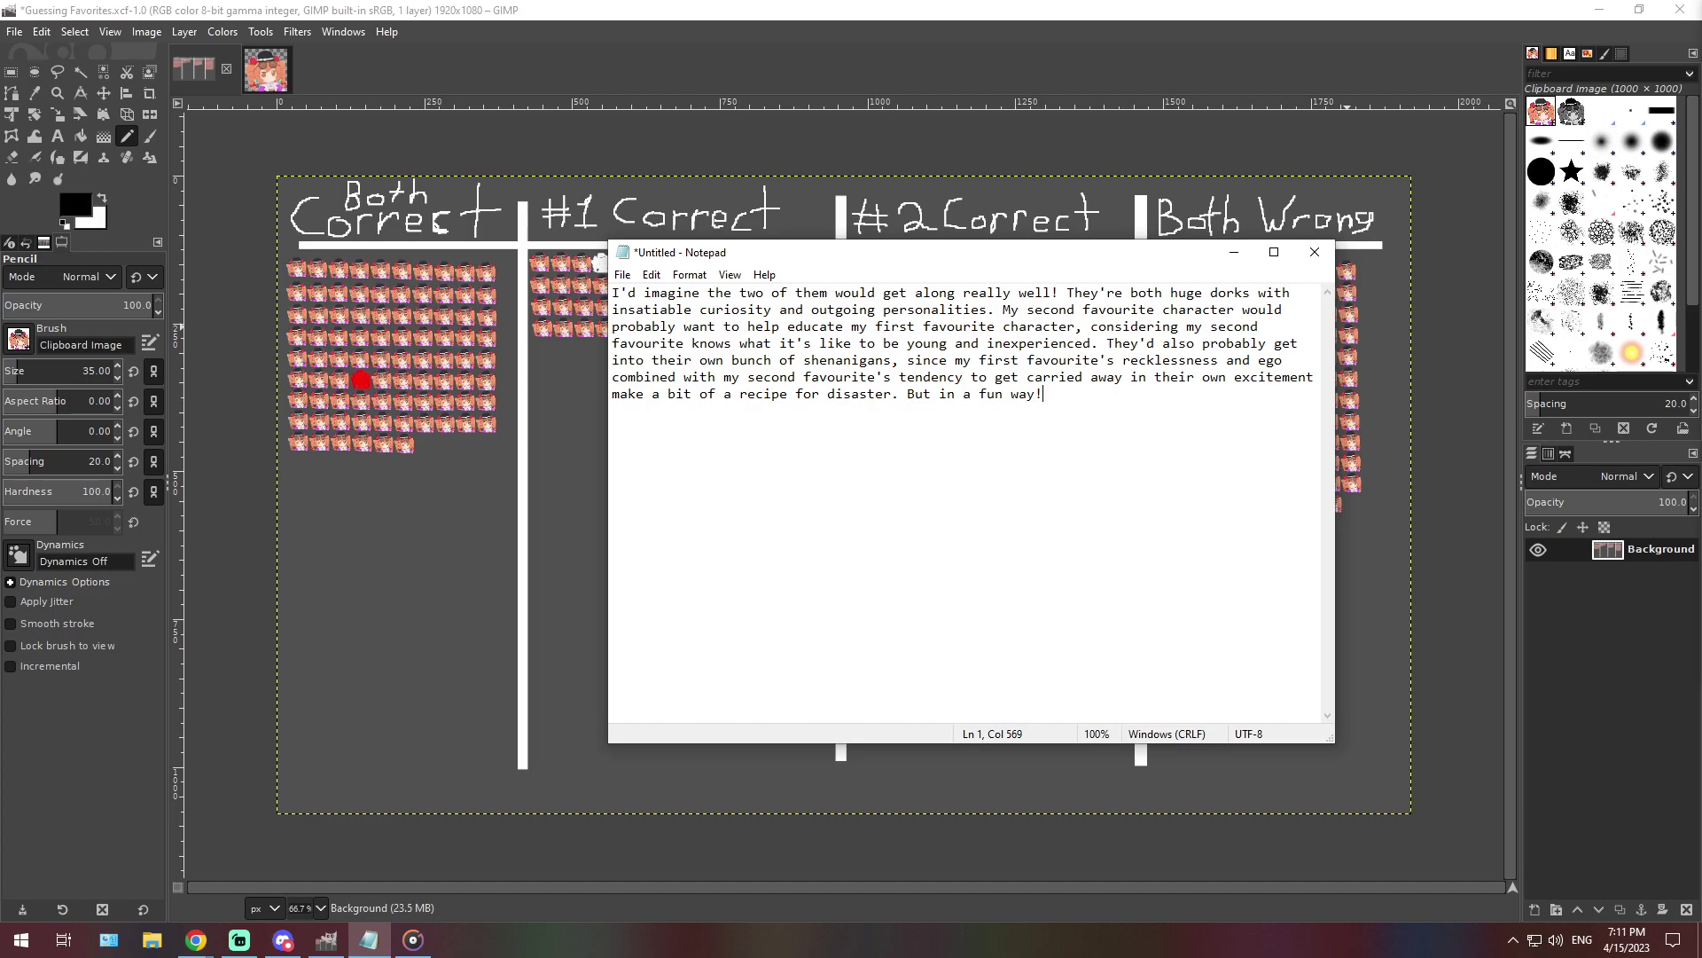
In GIMP, stamp a seventh portrait in the bottom row of the Both Correct column and restore the 66.7% zoom
left_click(320, 908)
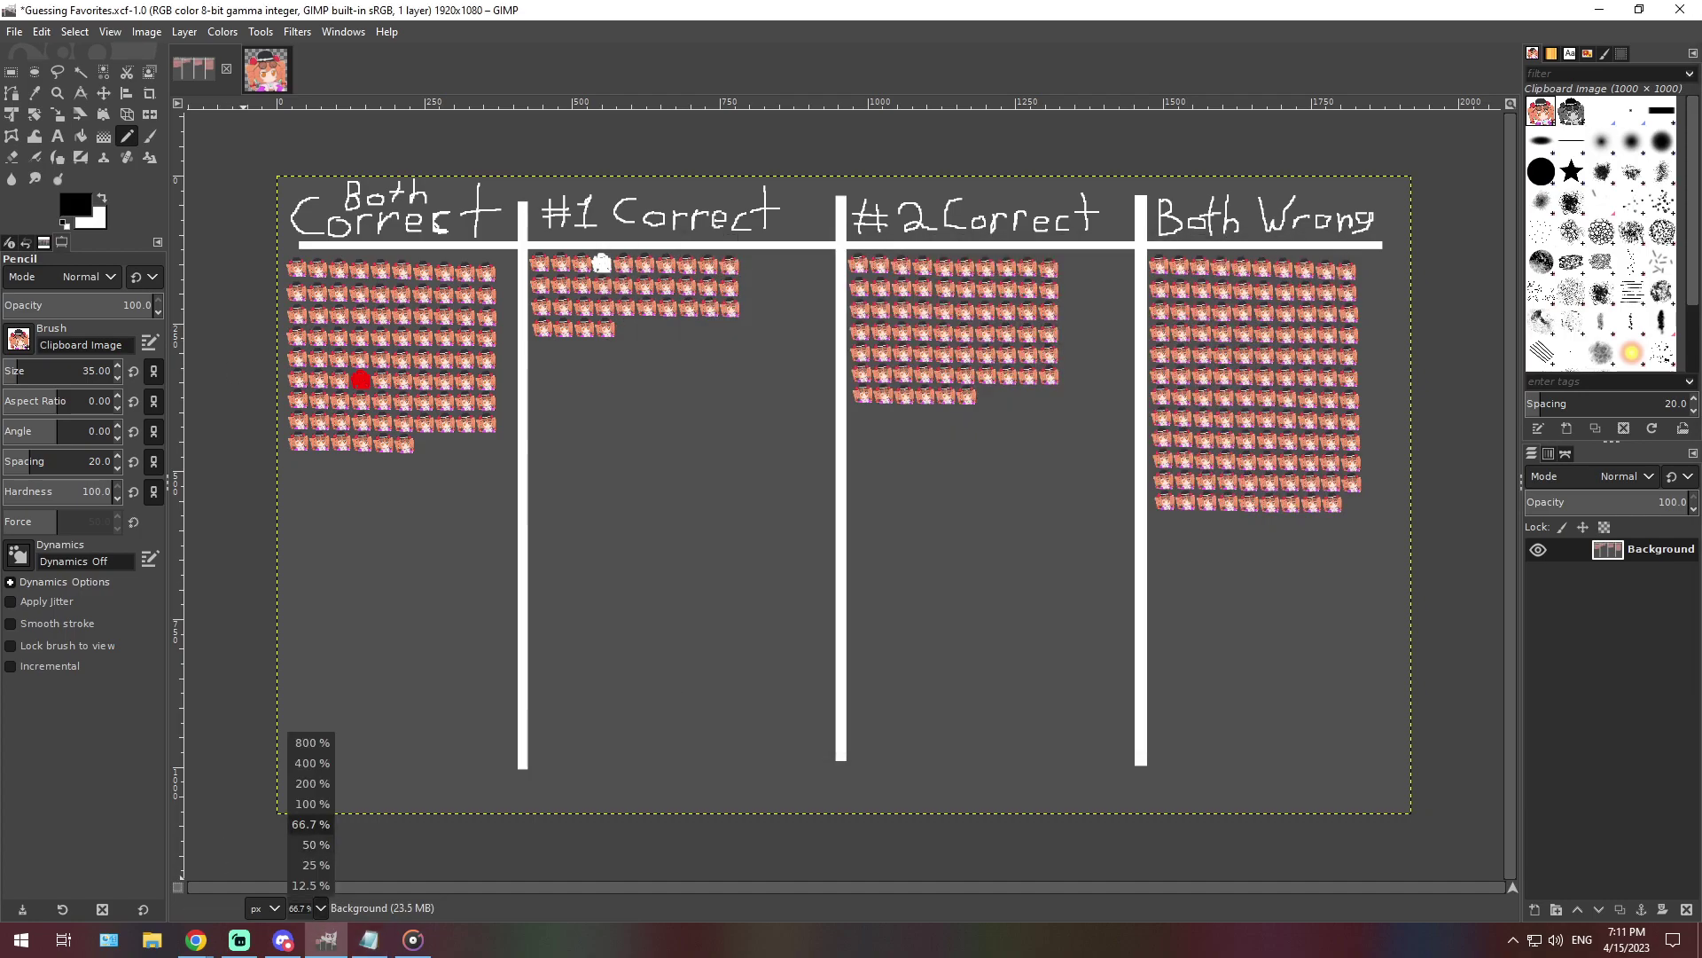
left_click(310, 762)
scroll(842, 488, "left", 10)
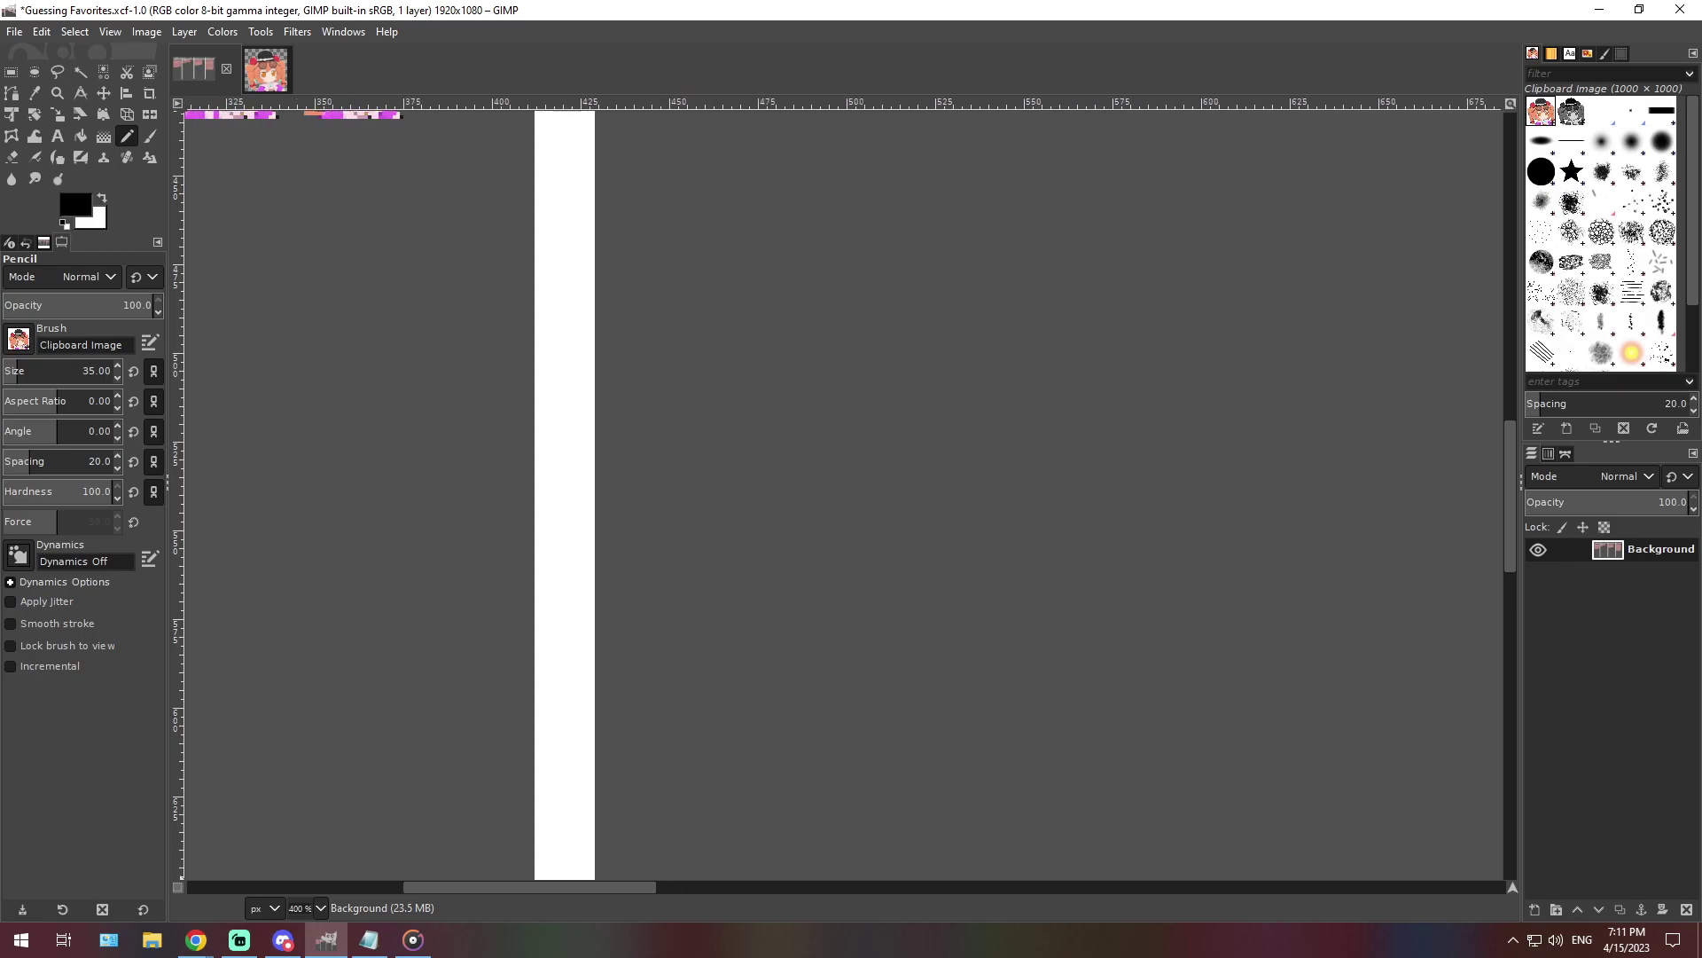
scroll(475, 723, "left", 3)
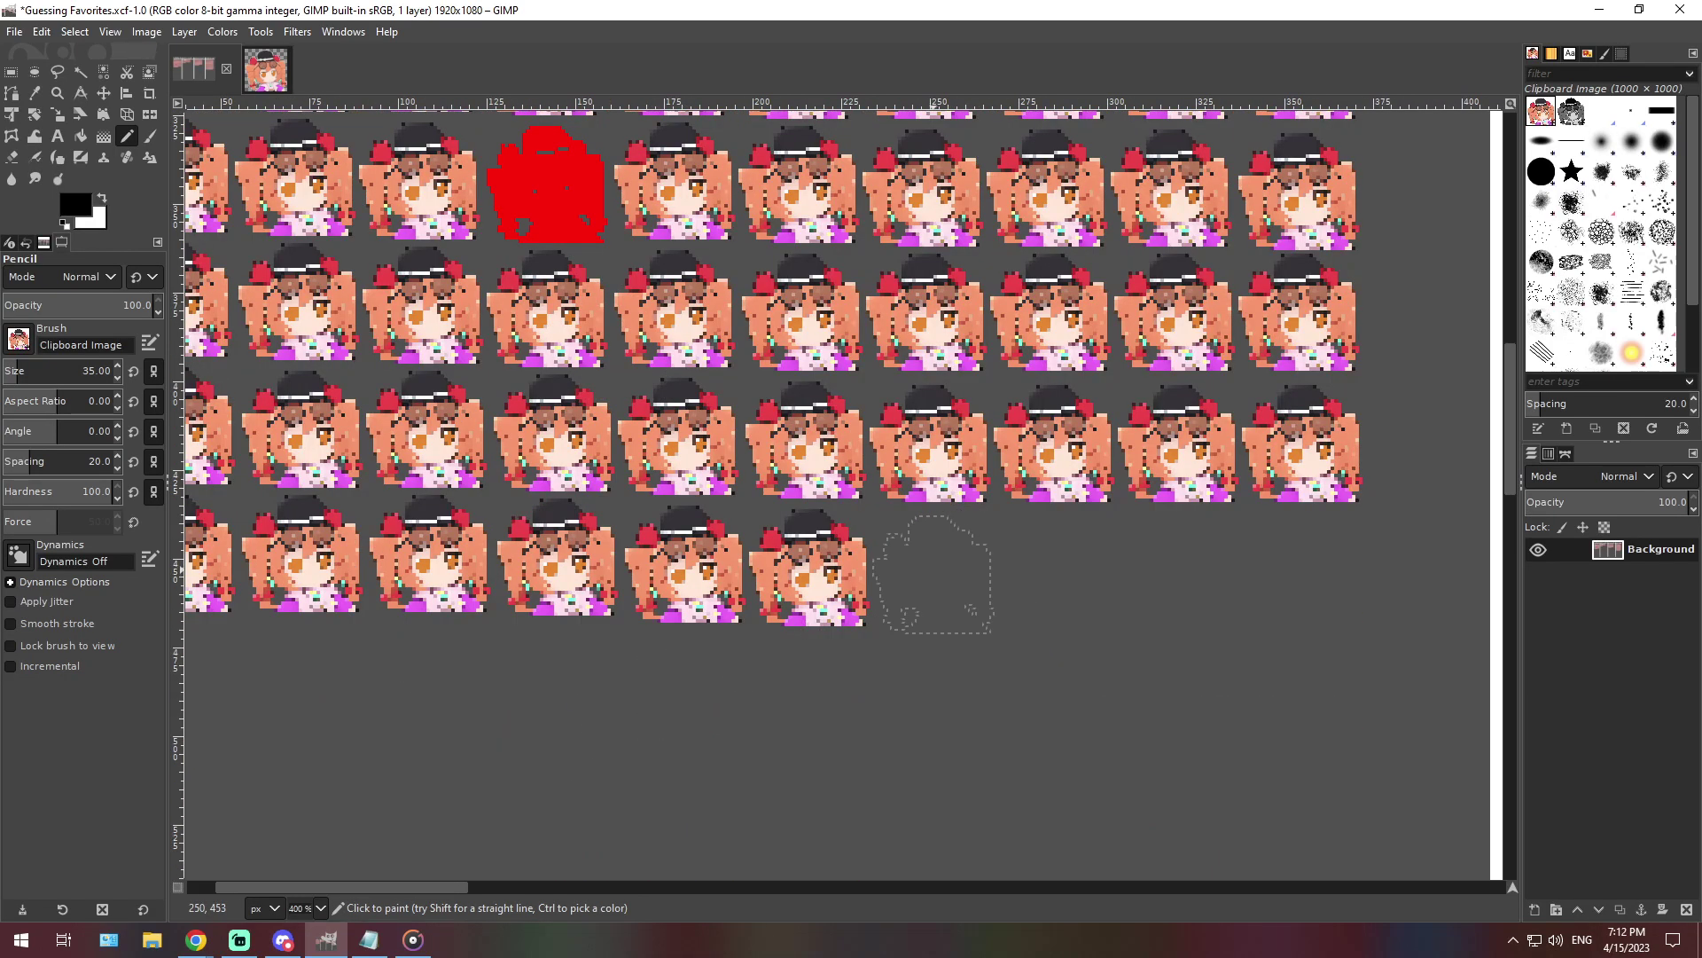
left_click(936, 574)
left_click(320, 908)
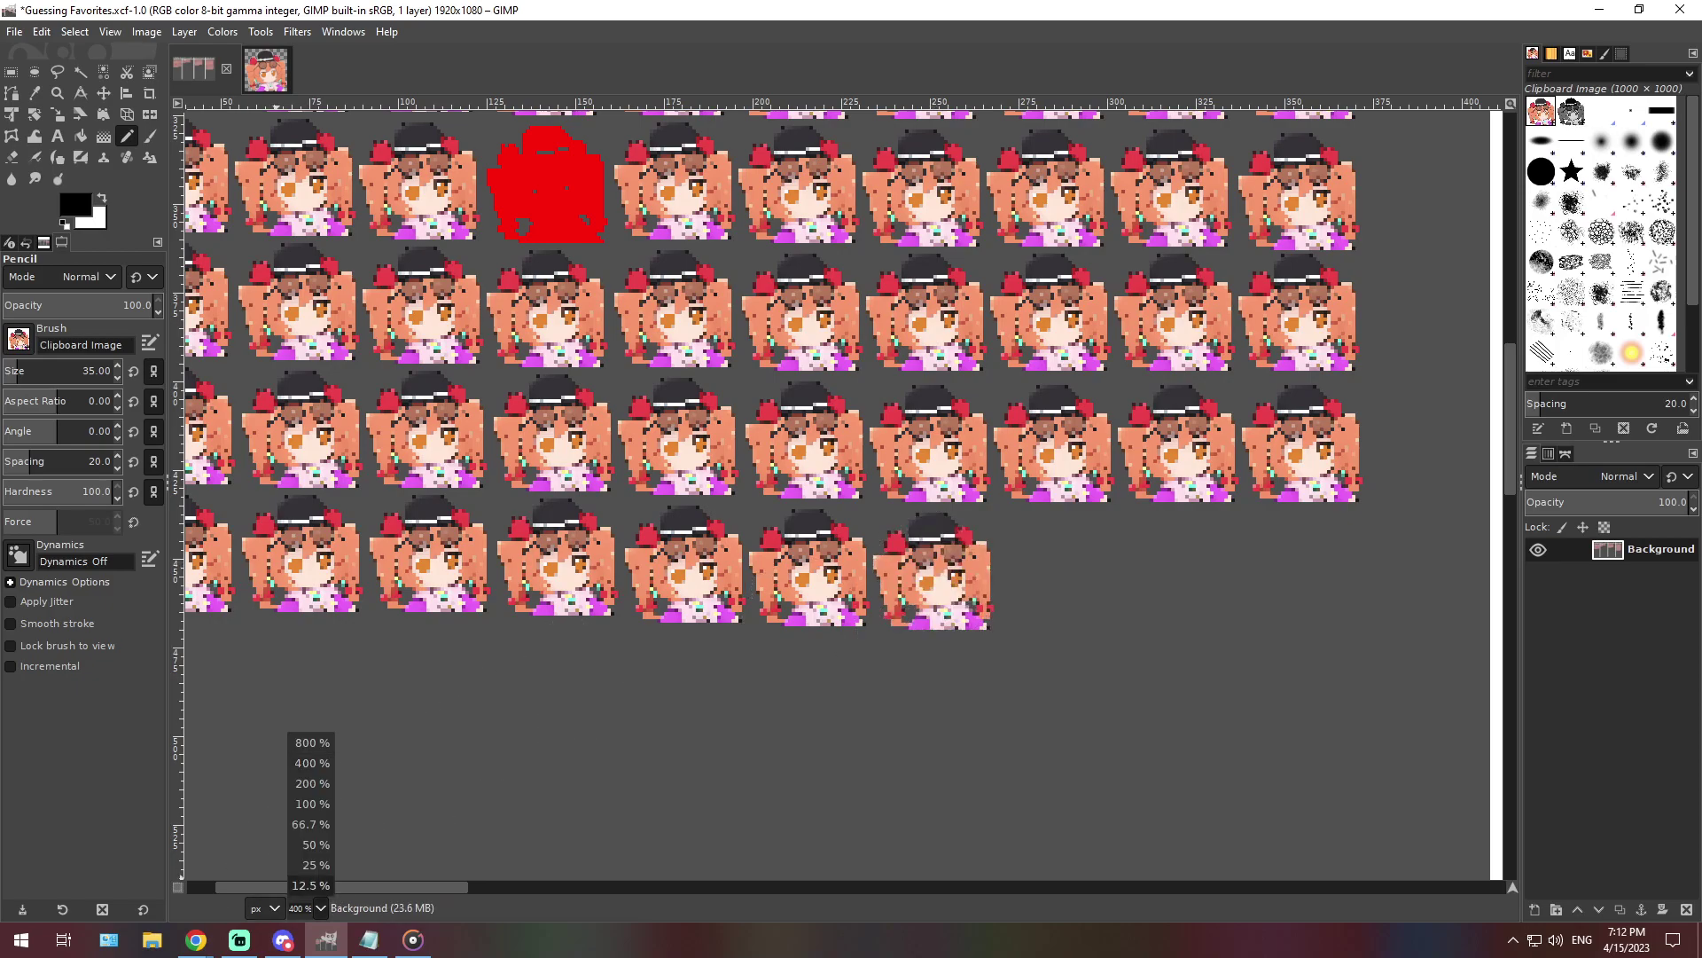
left_click(311, 824)
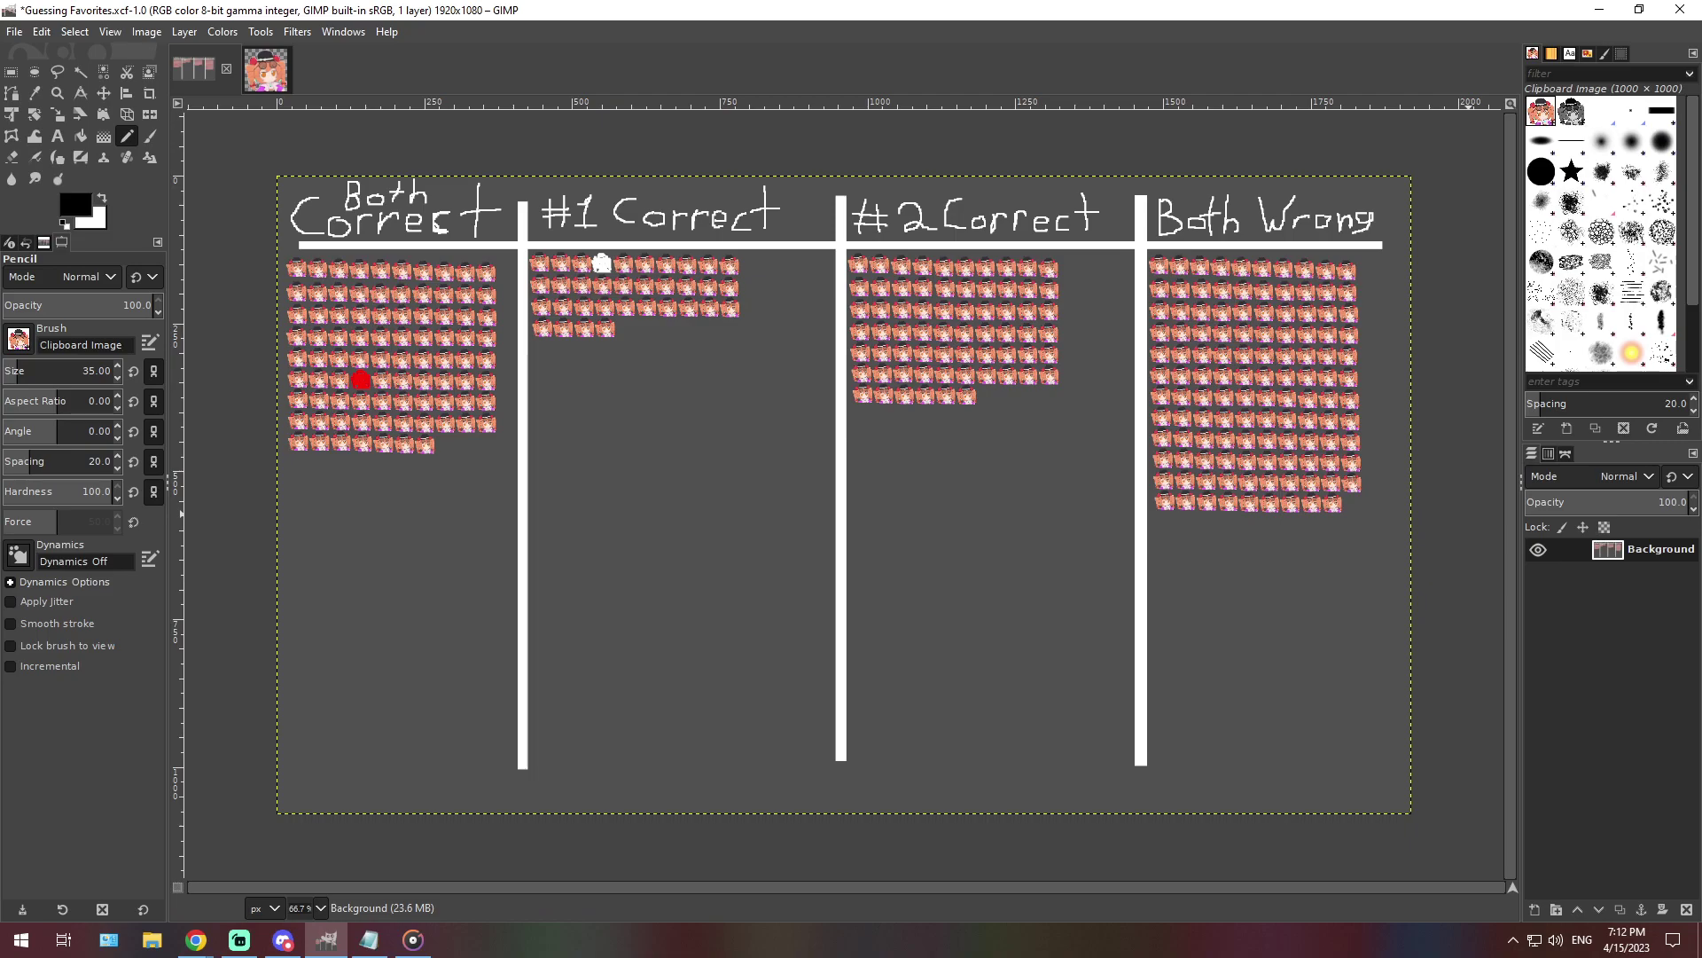
In Notepad, replace the whole note with the clue running from "My favourite character would probably first interact" to "too busy relaxing to commit to."
key("alt+Tab")
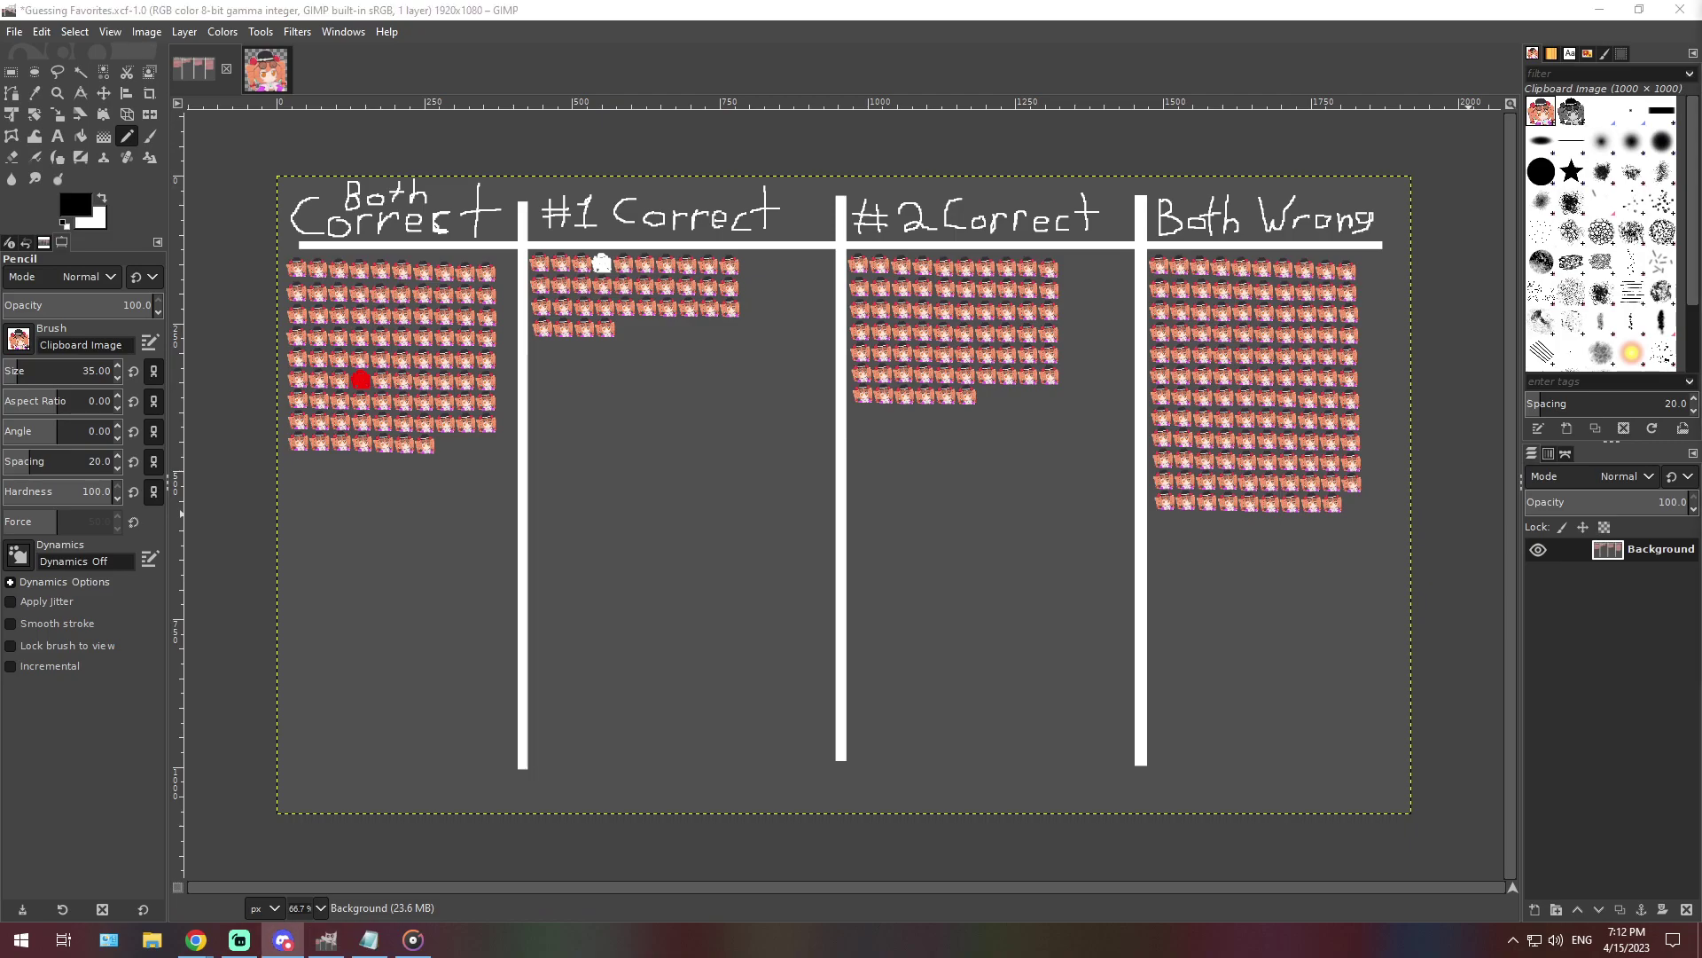
left_click(369, 940)
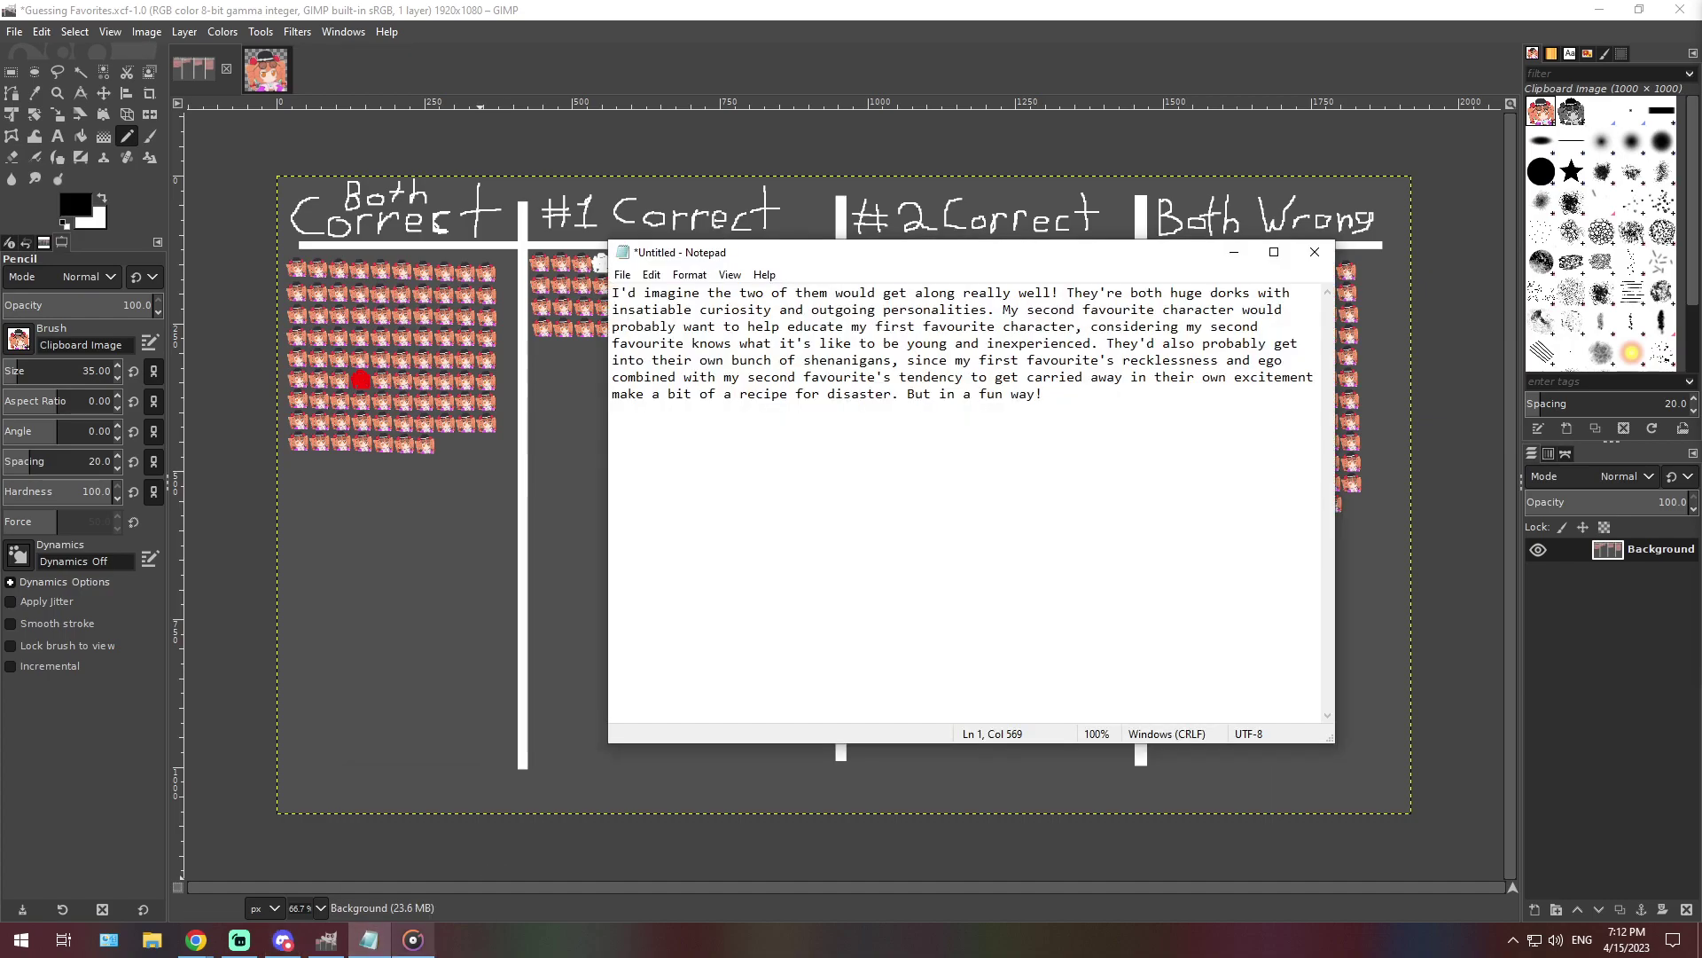
left_click(806, 394)
key("ctrl+a")
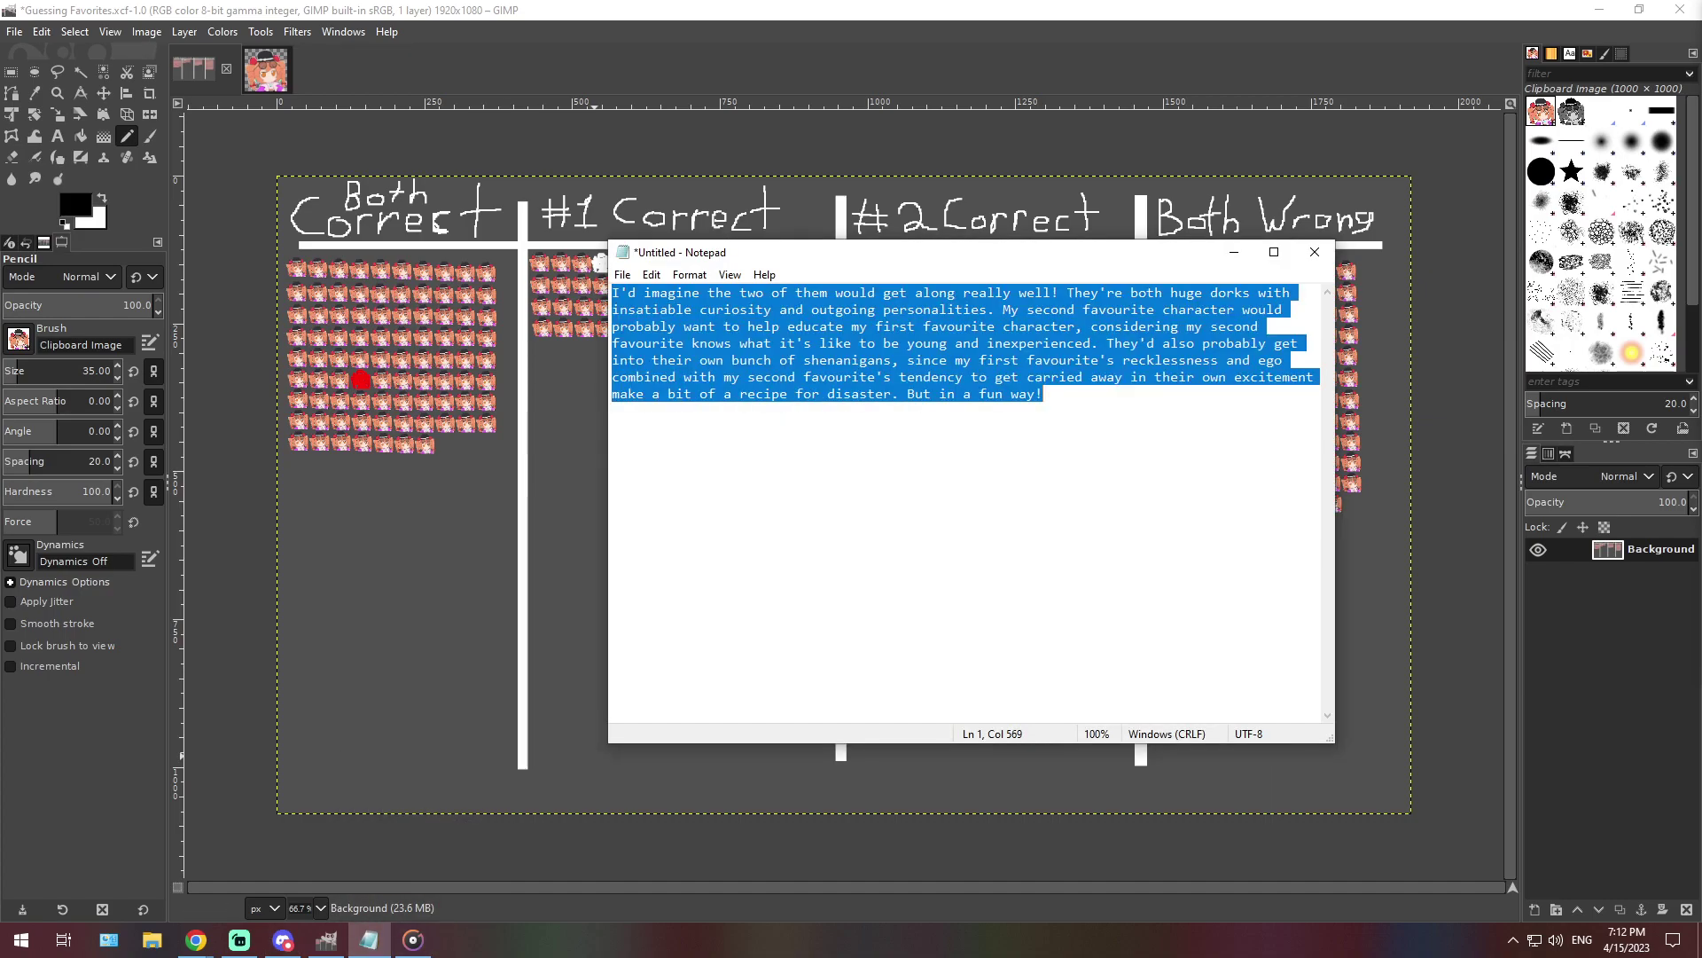
type("My favourite character would probably first interact with them by inadvertently antagonizing them through the side effects of an ambitious yet not-fully-thought-out scheme, after which they would go and deliberately antagonize my favourite character right back. After the immediate conflict is resolved, my favourite character would then probably try to form a mutually beneficial relationship with them, which they would likely be too busy relaxing to commit to.")
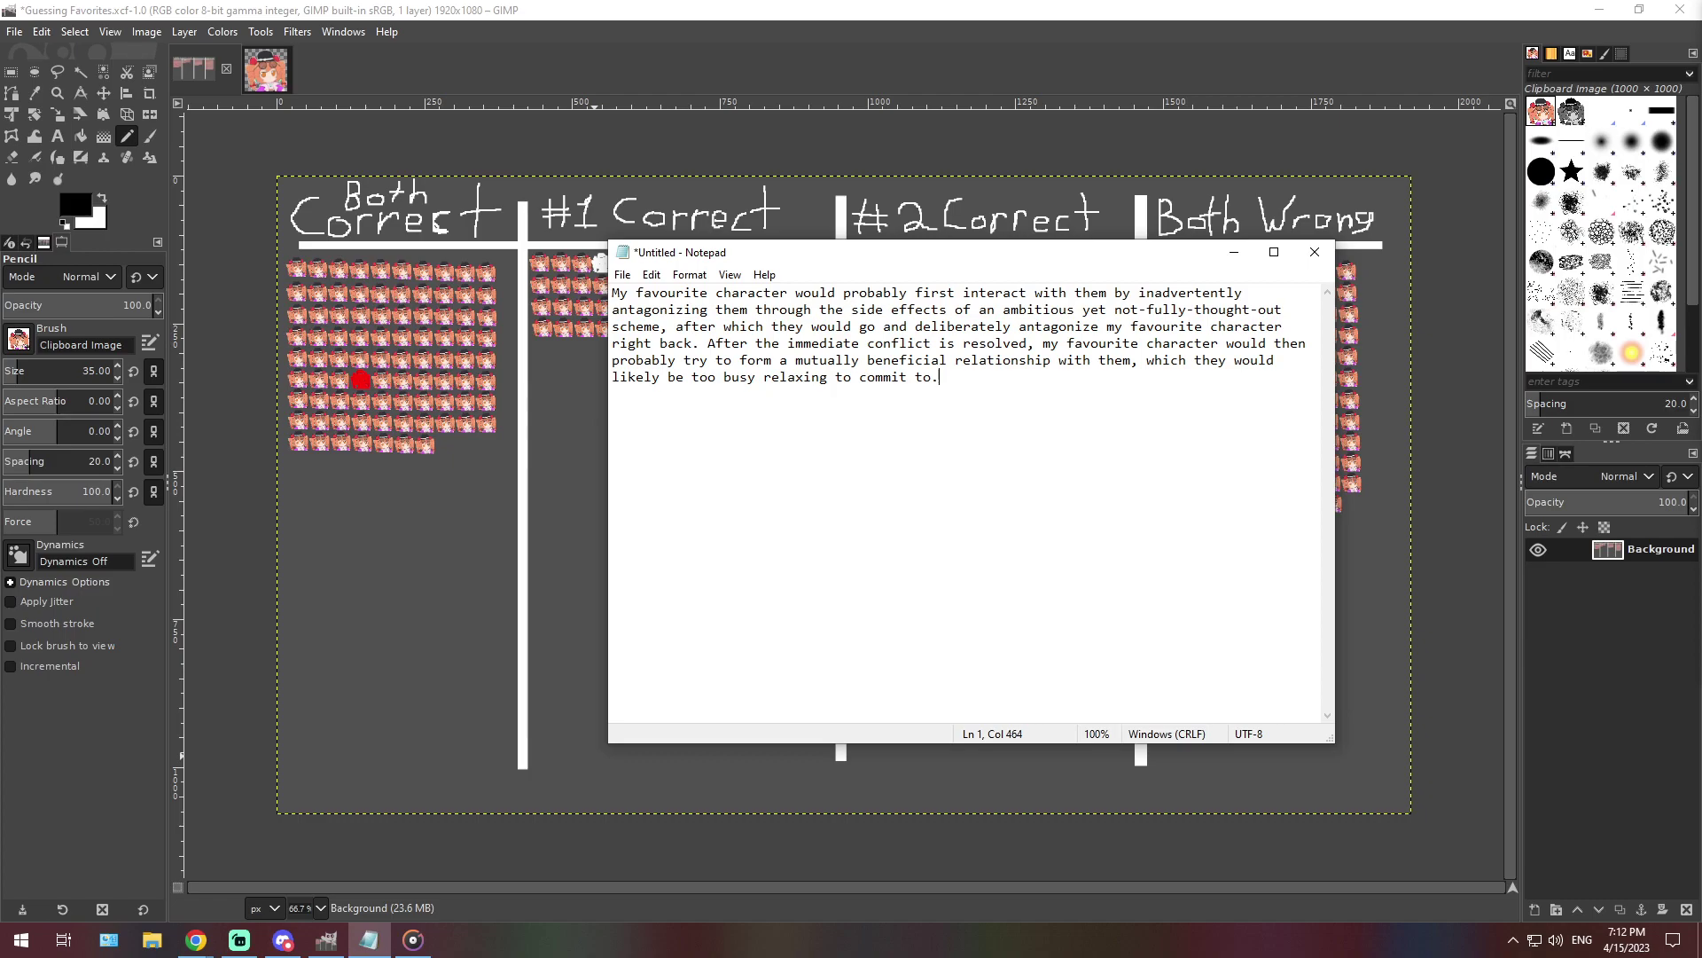
In GIMP, stamp a tenth portrait in the bottom row of the Both Wrong column and restore the 66.7% zoom
key("alt+Tab")
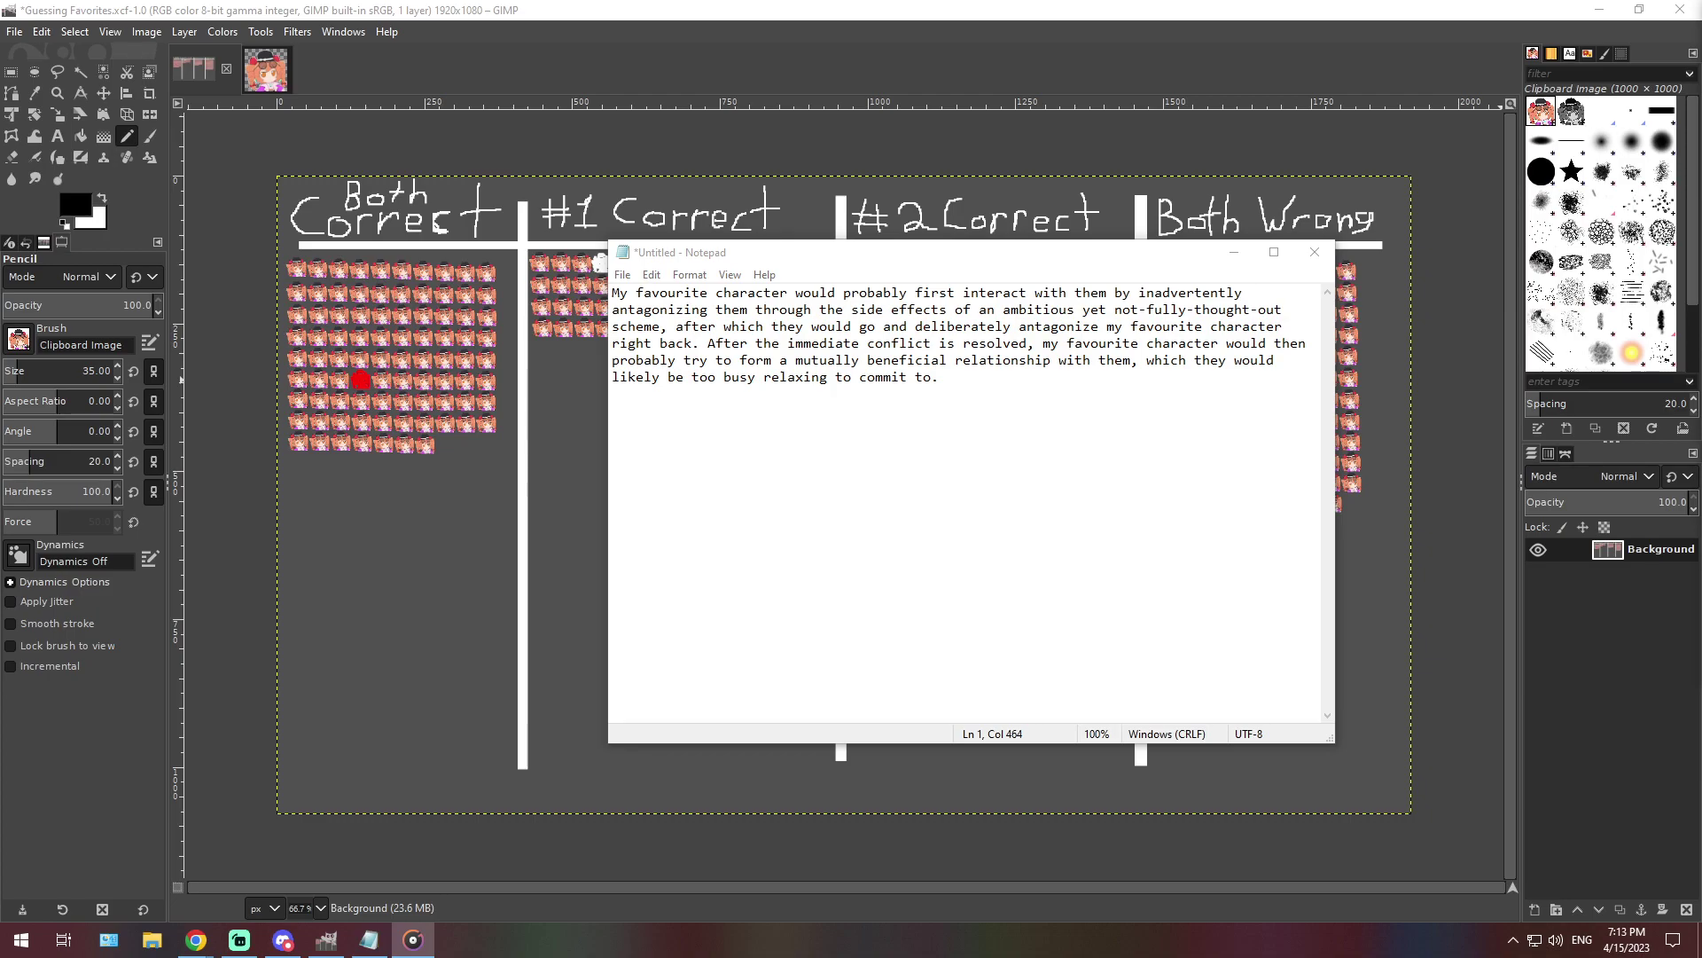
key("alt+Tab")
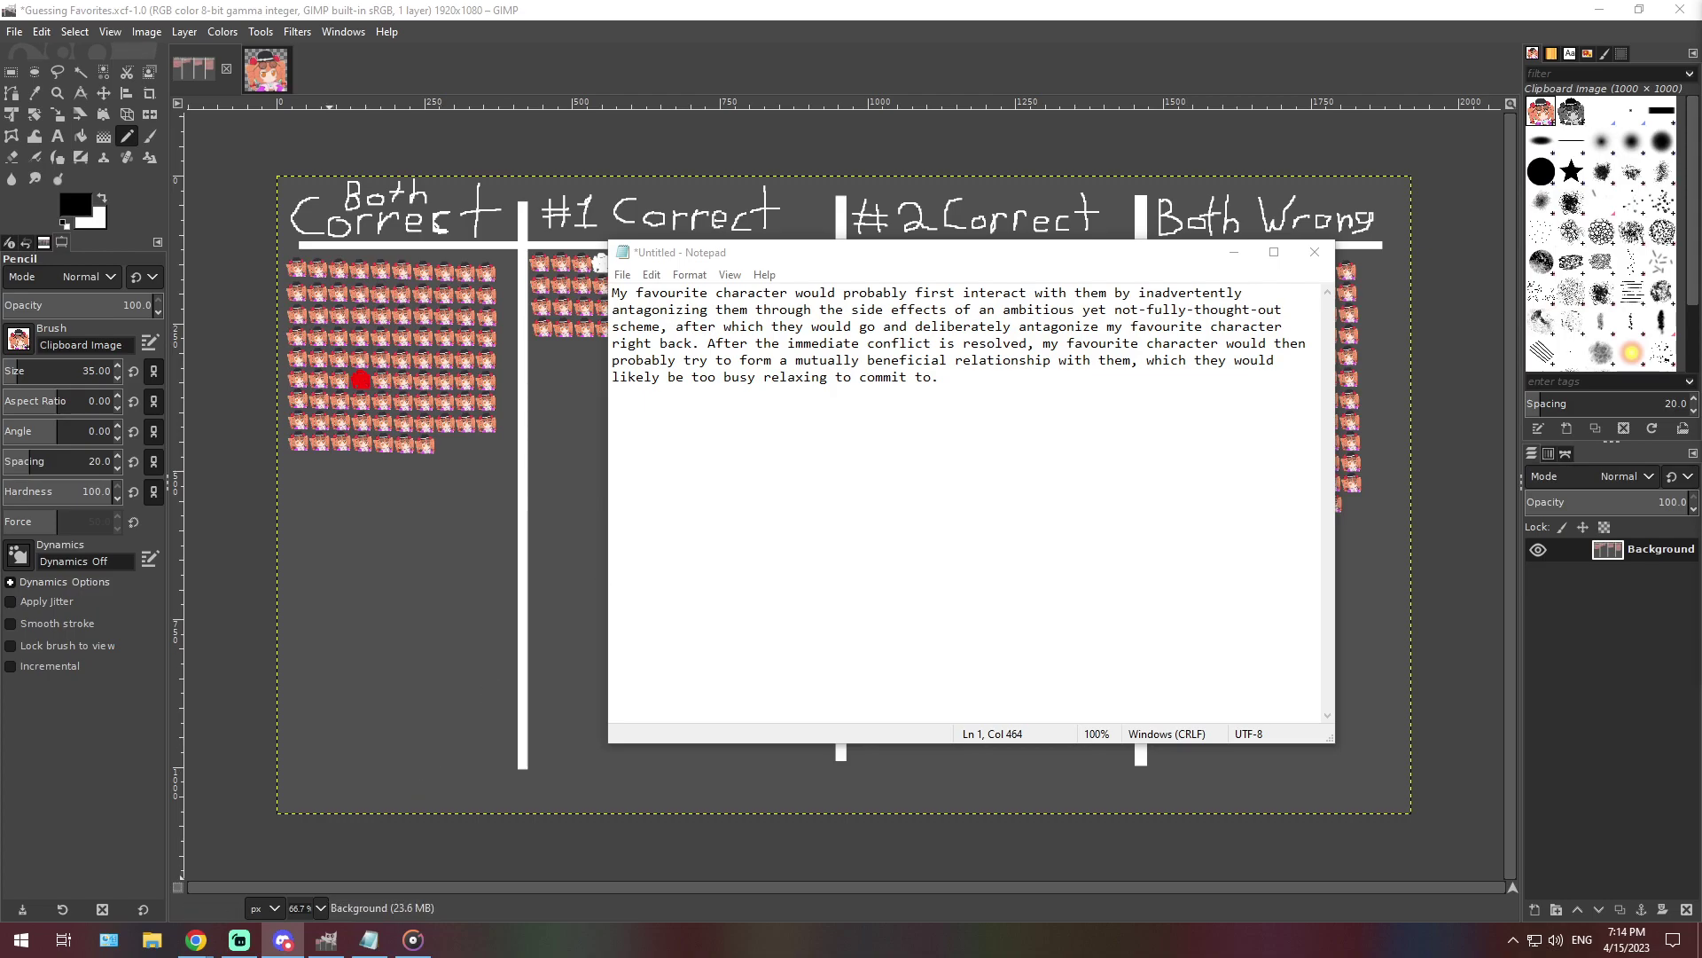
left_click(320, 908)
left_click(311, 763)
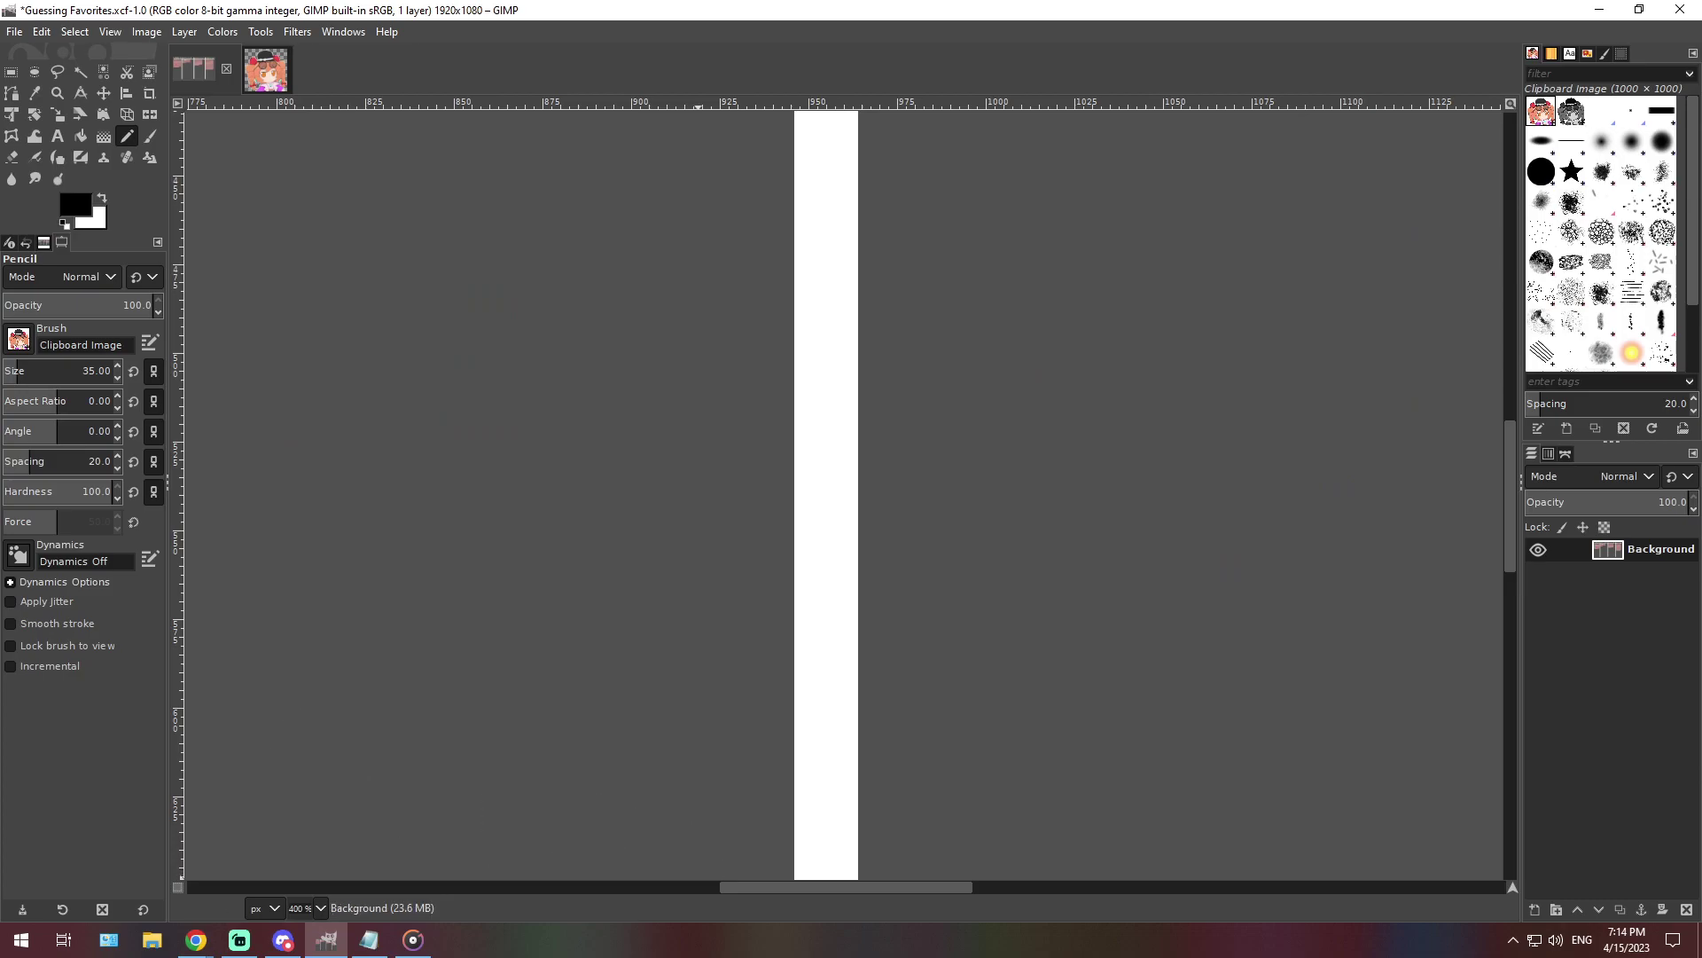
scroll(842, 492, "right", 10)
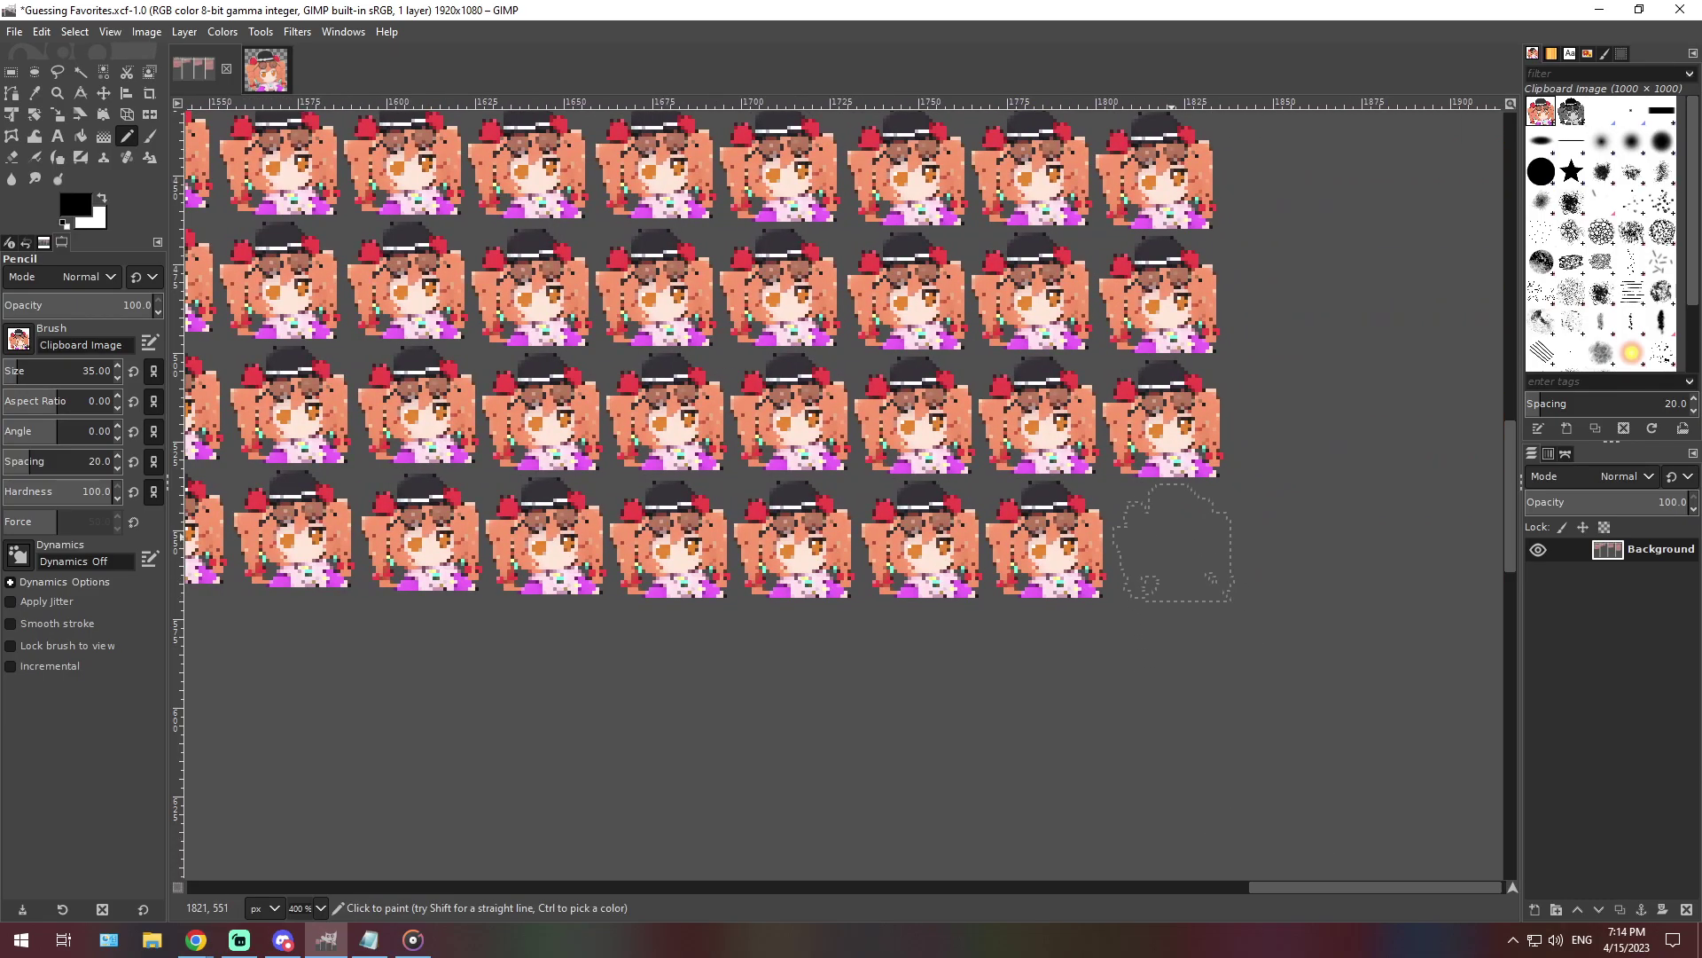
left_click(1172, 541)
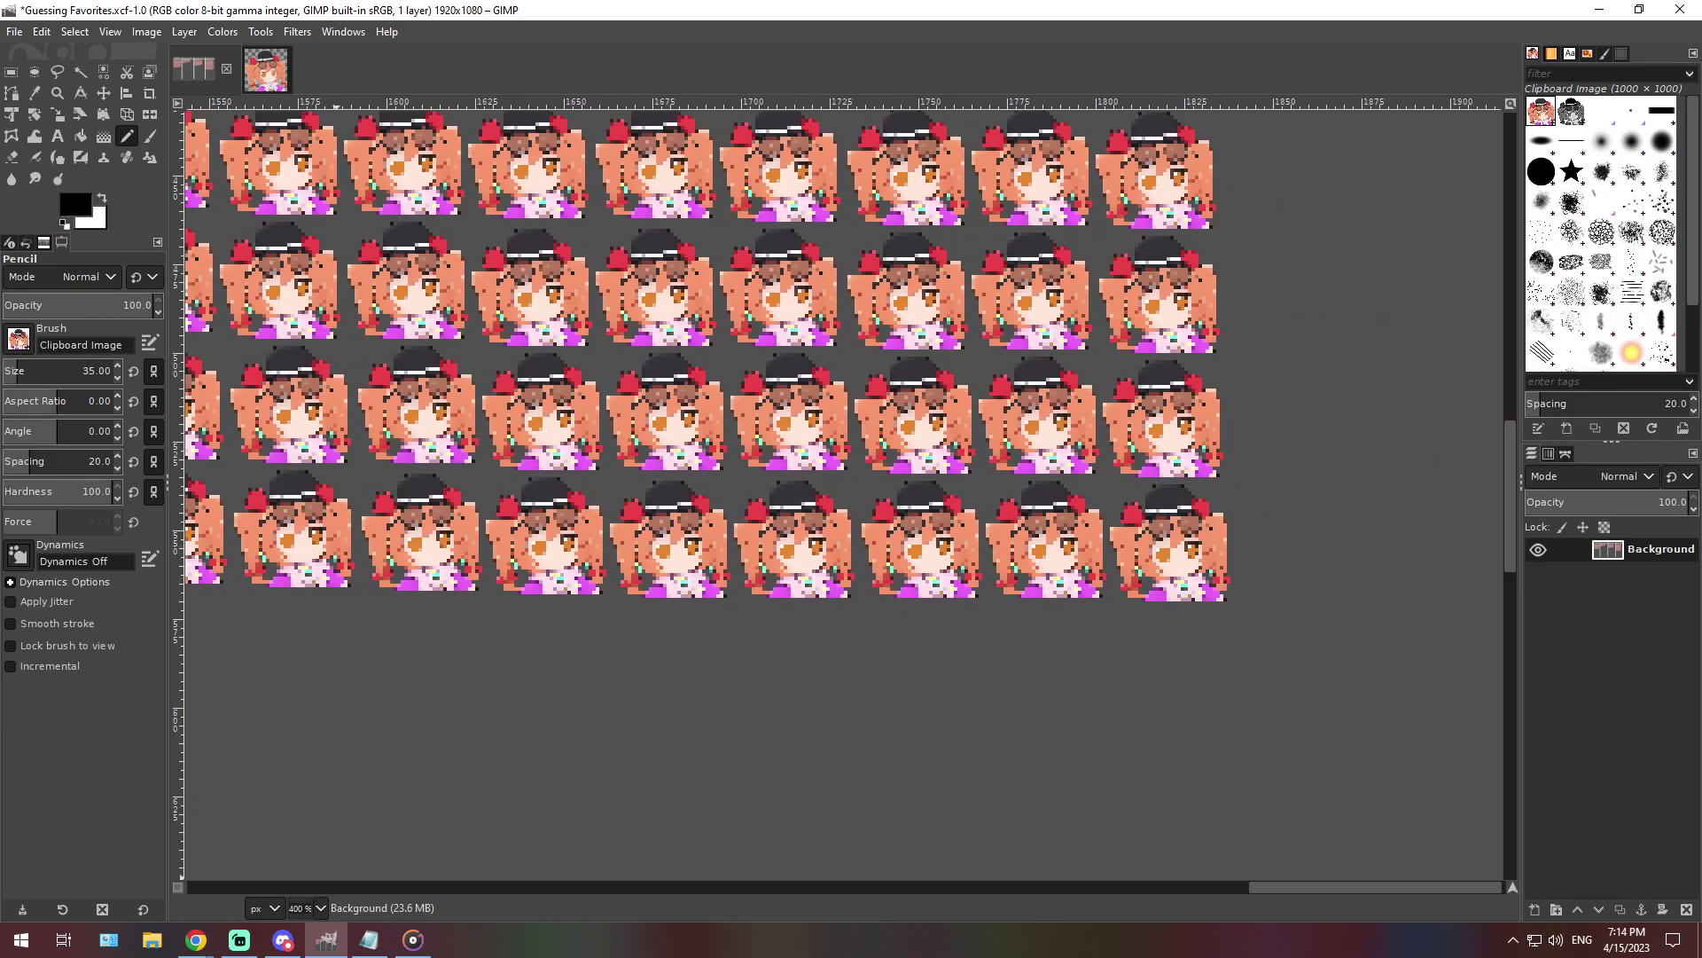
left_click(320, 907)
left_click(312, 824)
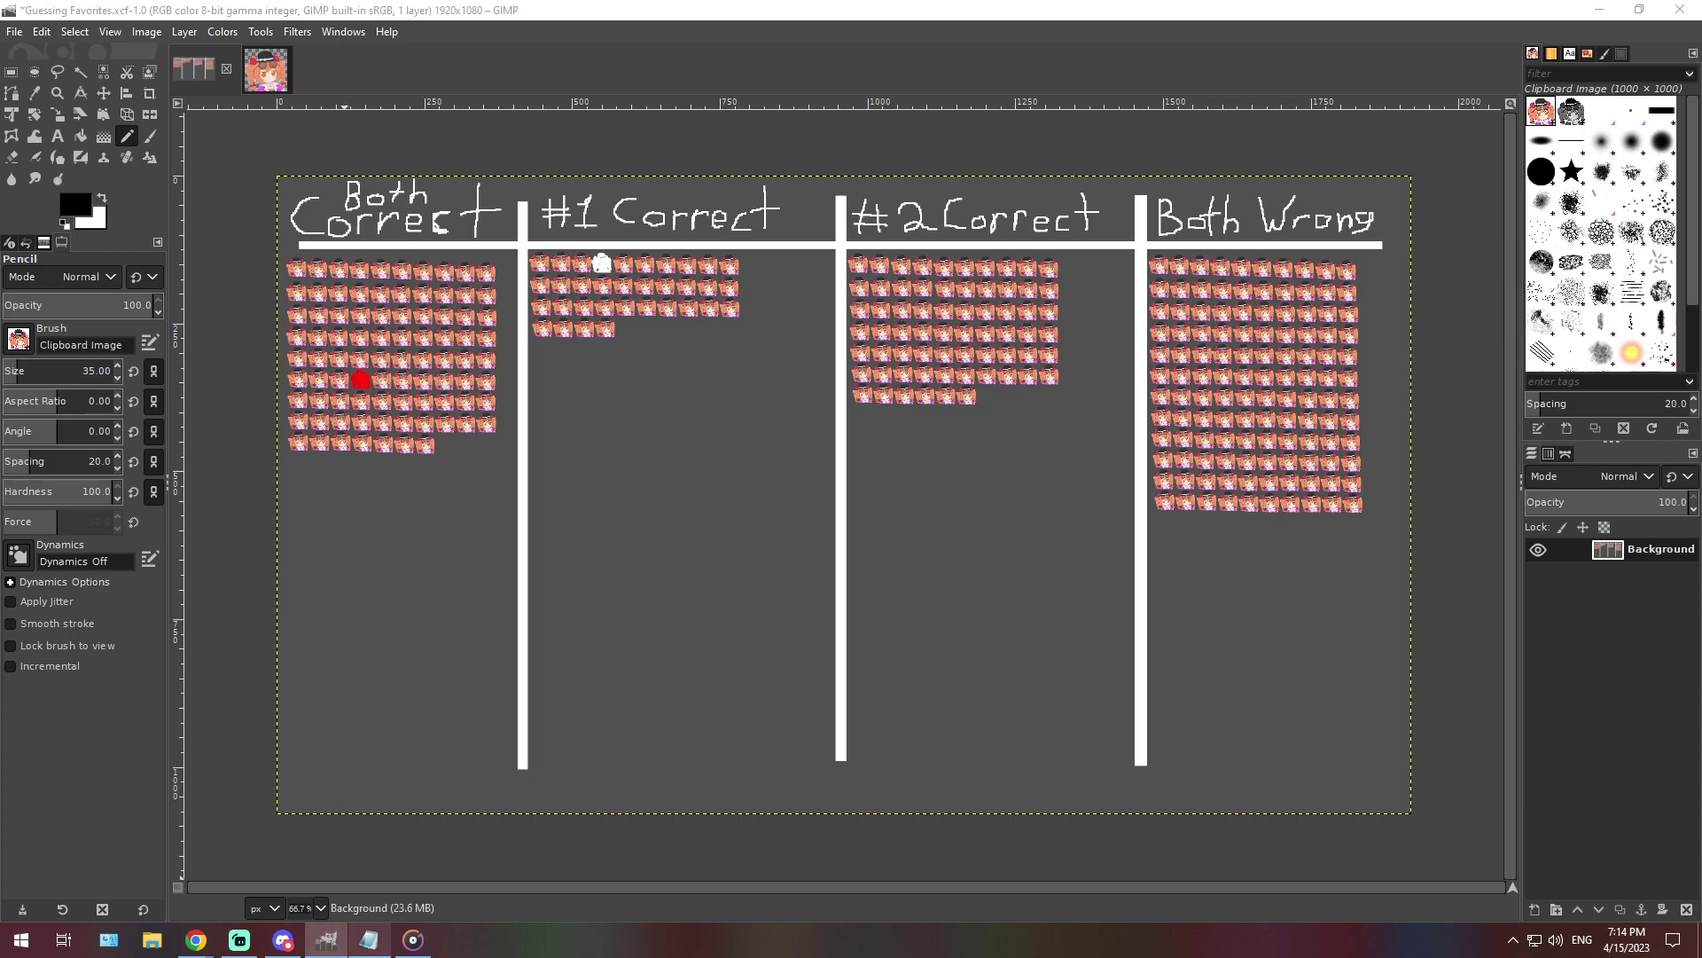
In Notepad, replace the whole note with the clue running from "My favorite character would most likely be left behind" to "most powerful fairy."
left_click(369, 939)
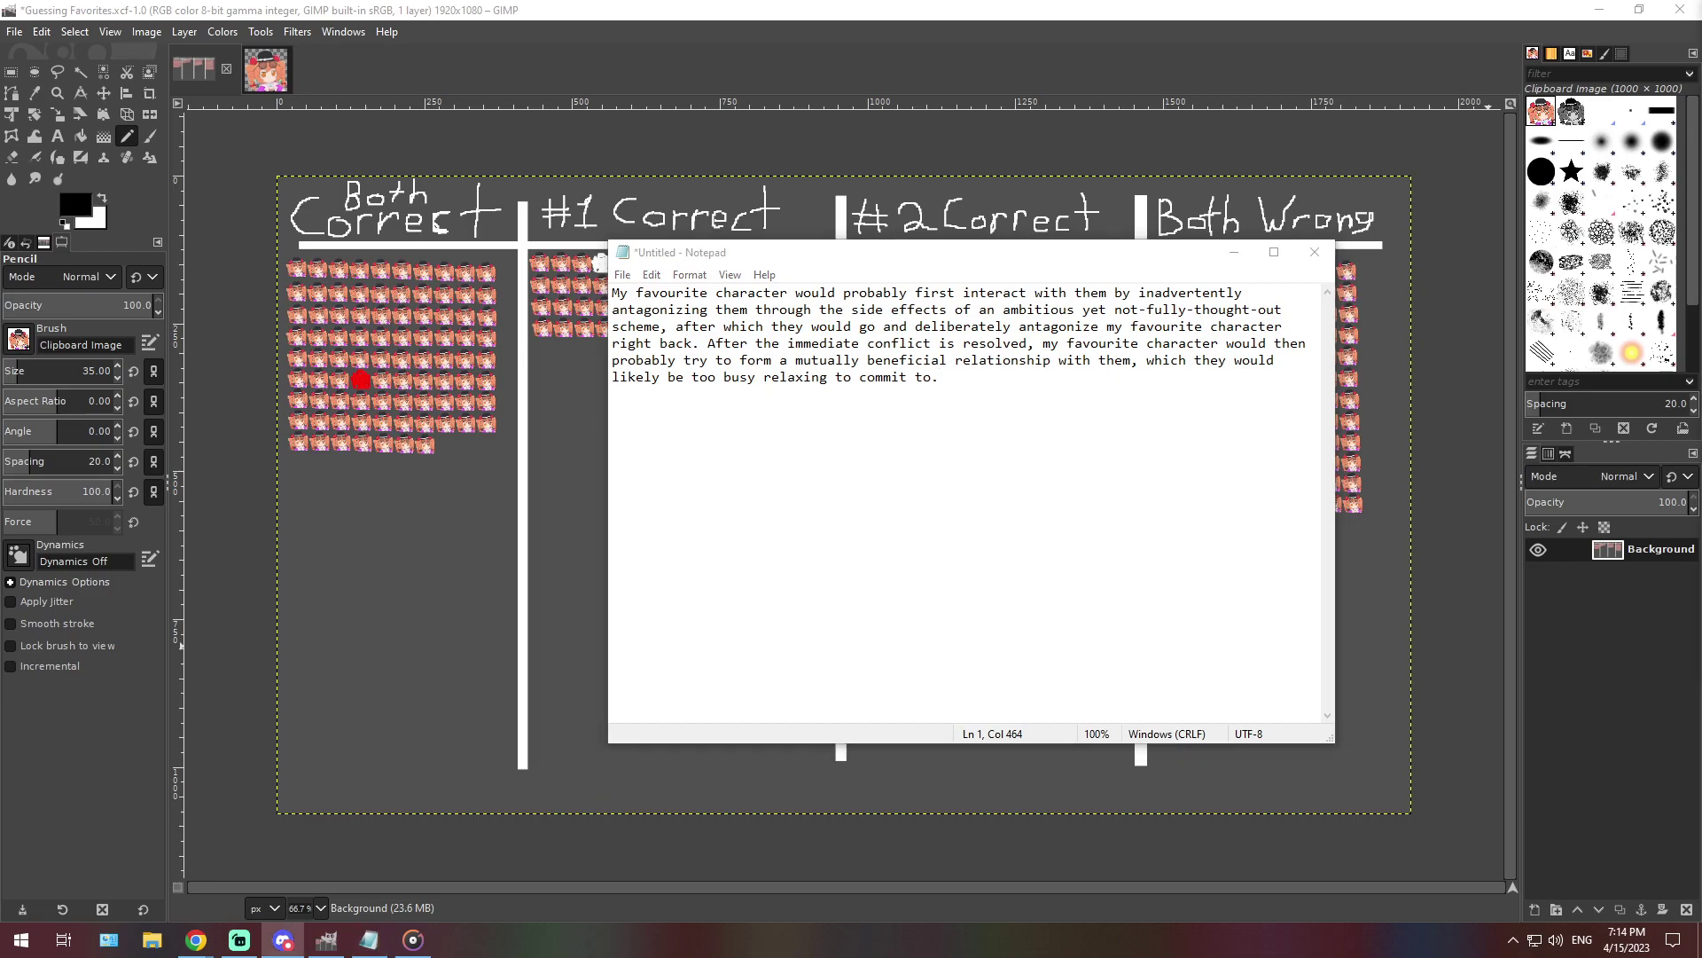
double_click(786, 327)
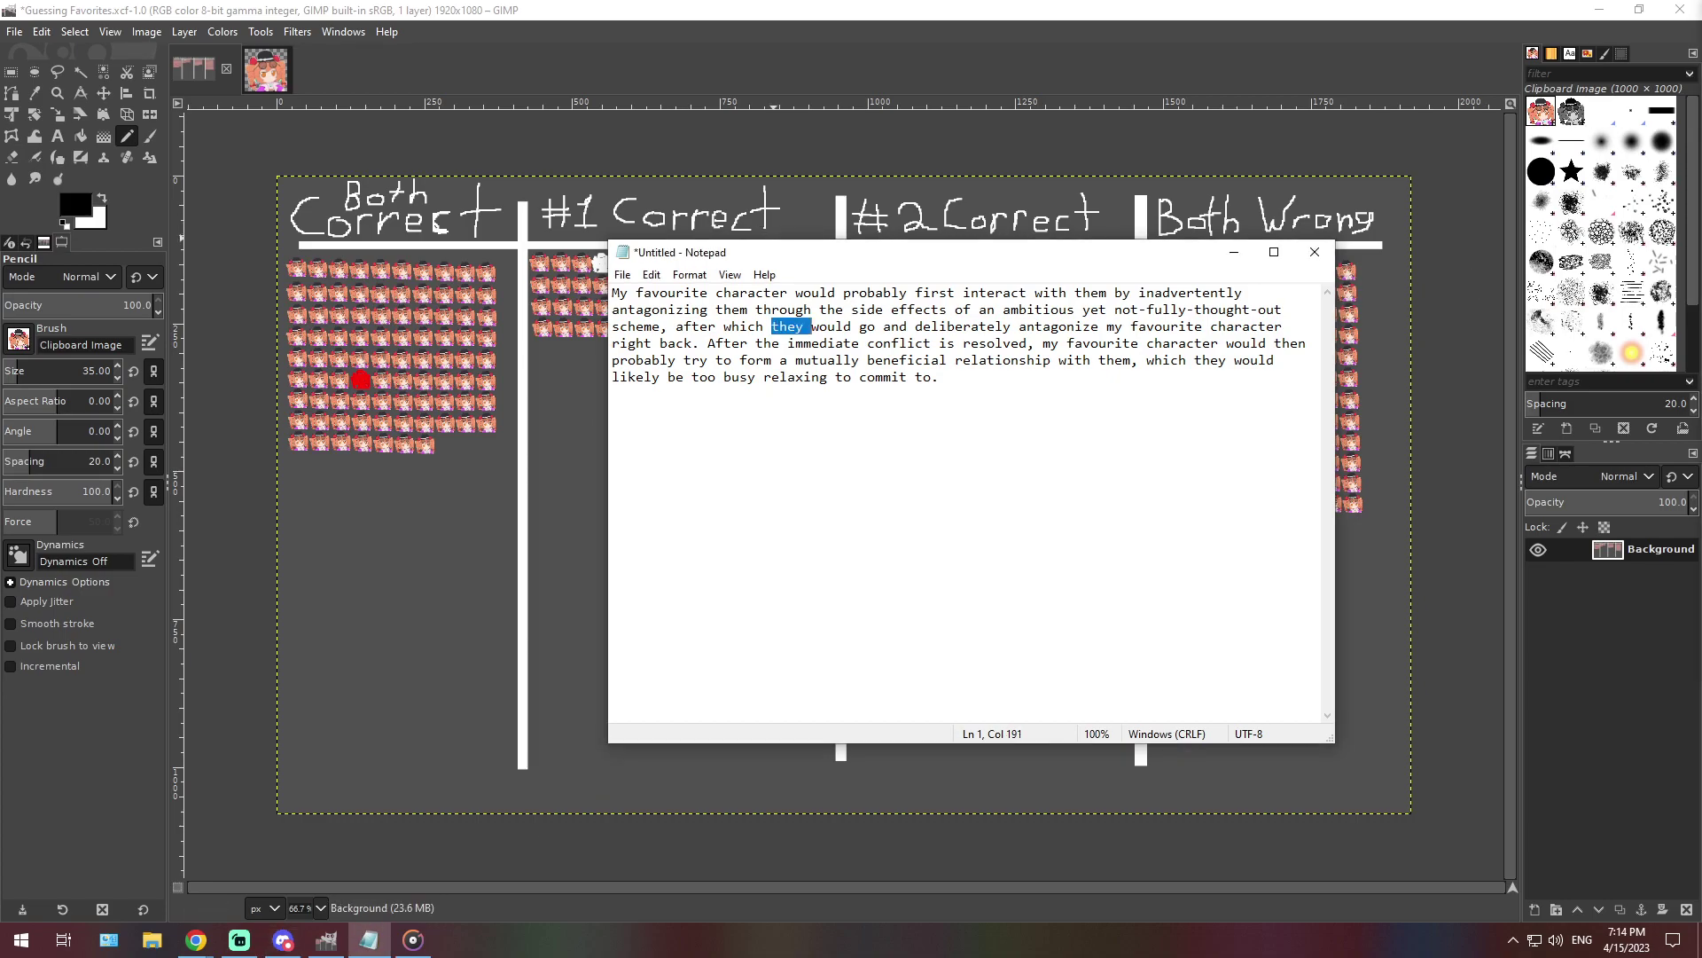
key("ctrl+a")
type("My favorite character would most likely be left behind if in a group with my 2nd favorite character. My favorite character is often the butt end of the jokes. My favorite character thinks they are the smartest and most powerful fairy.")
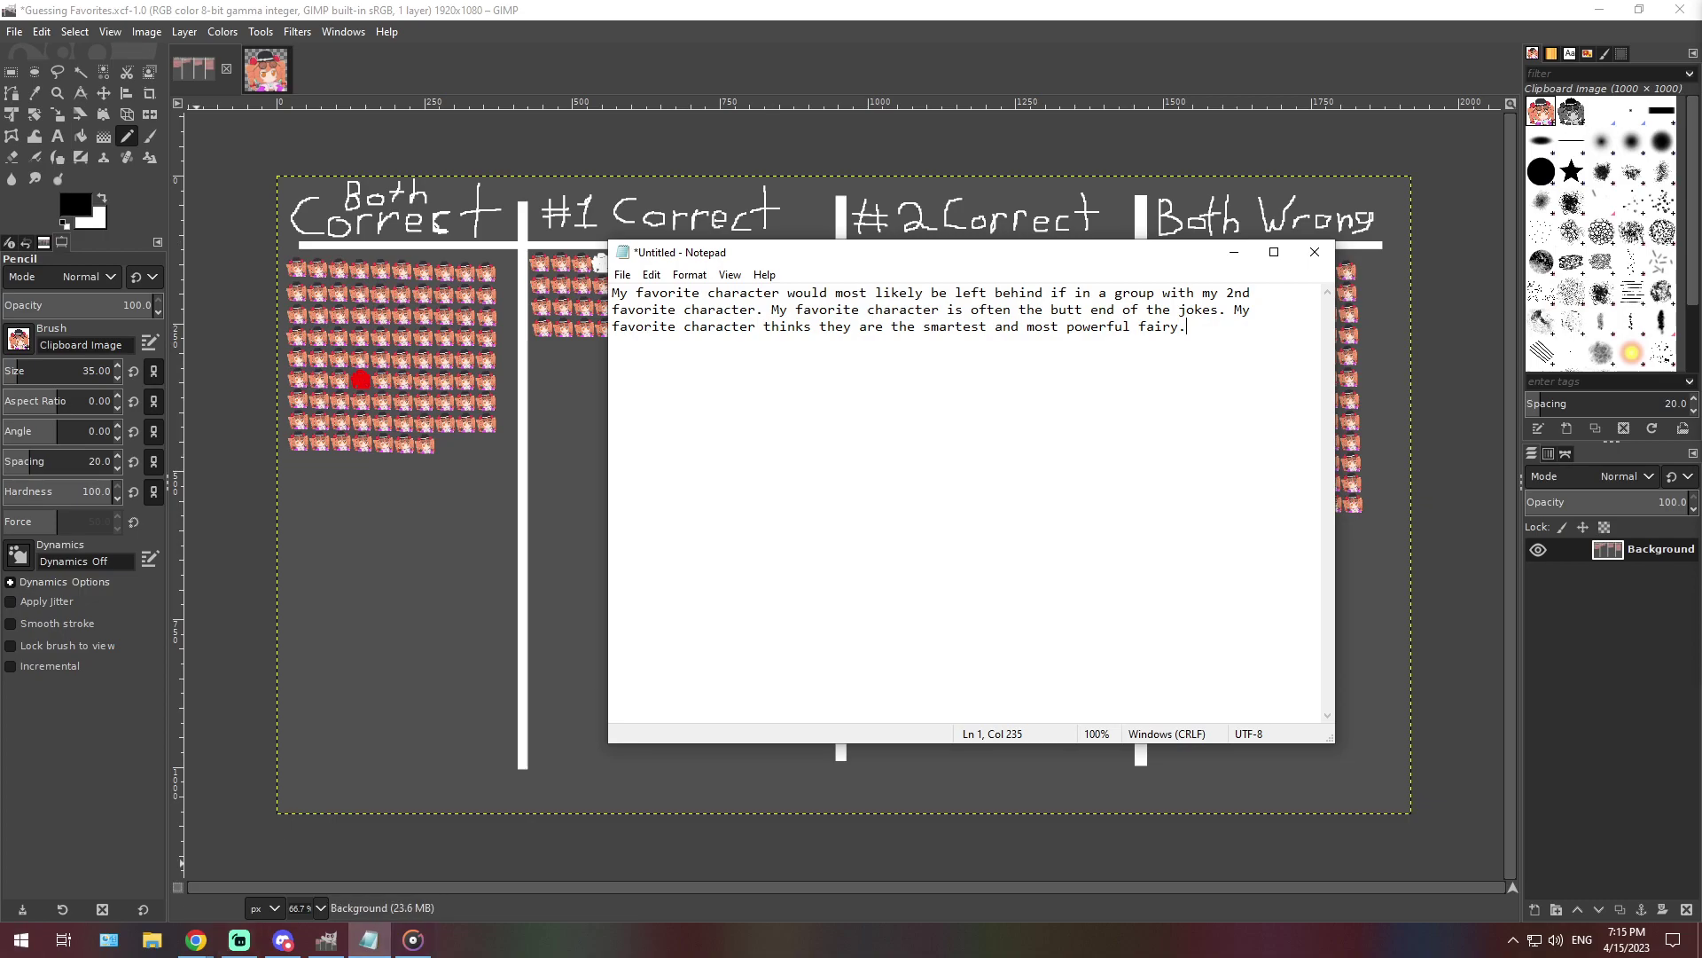
In GIMP, stamp a fifth portrait in the bottom row of the #1 Correct column and restore the 66.7% zoom
left_click(326, 940)
left_click(310, 763)
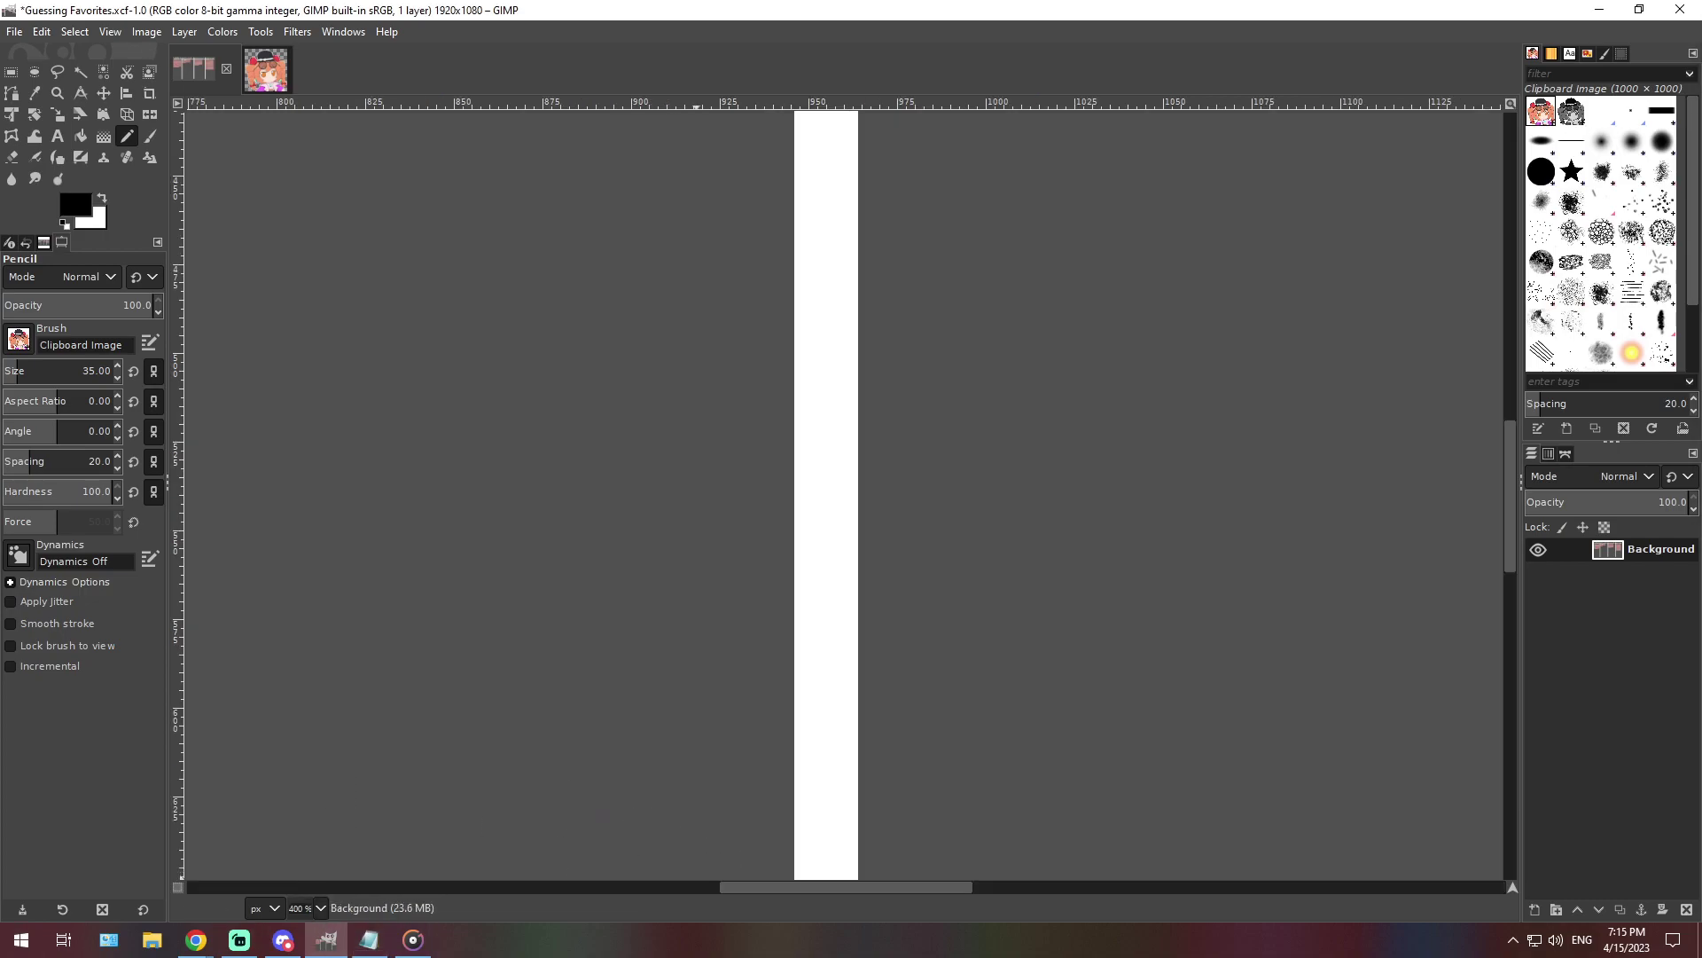
scroll(576, 825, "right", 5)
scroll(980, 651, "up", 5)
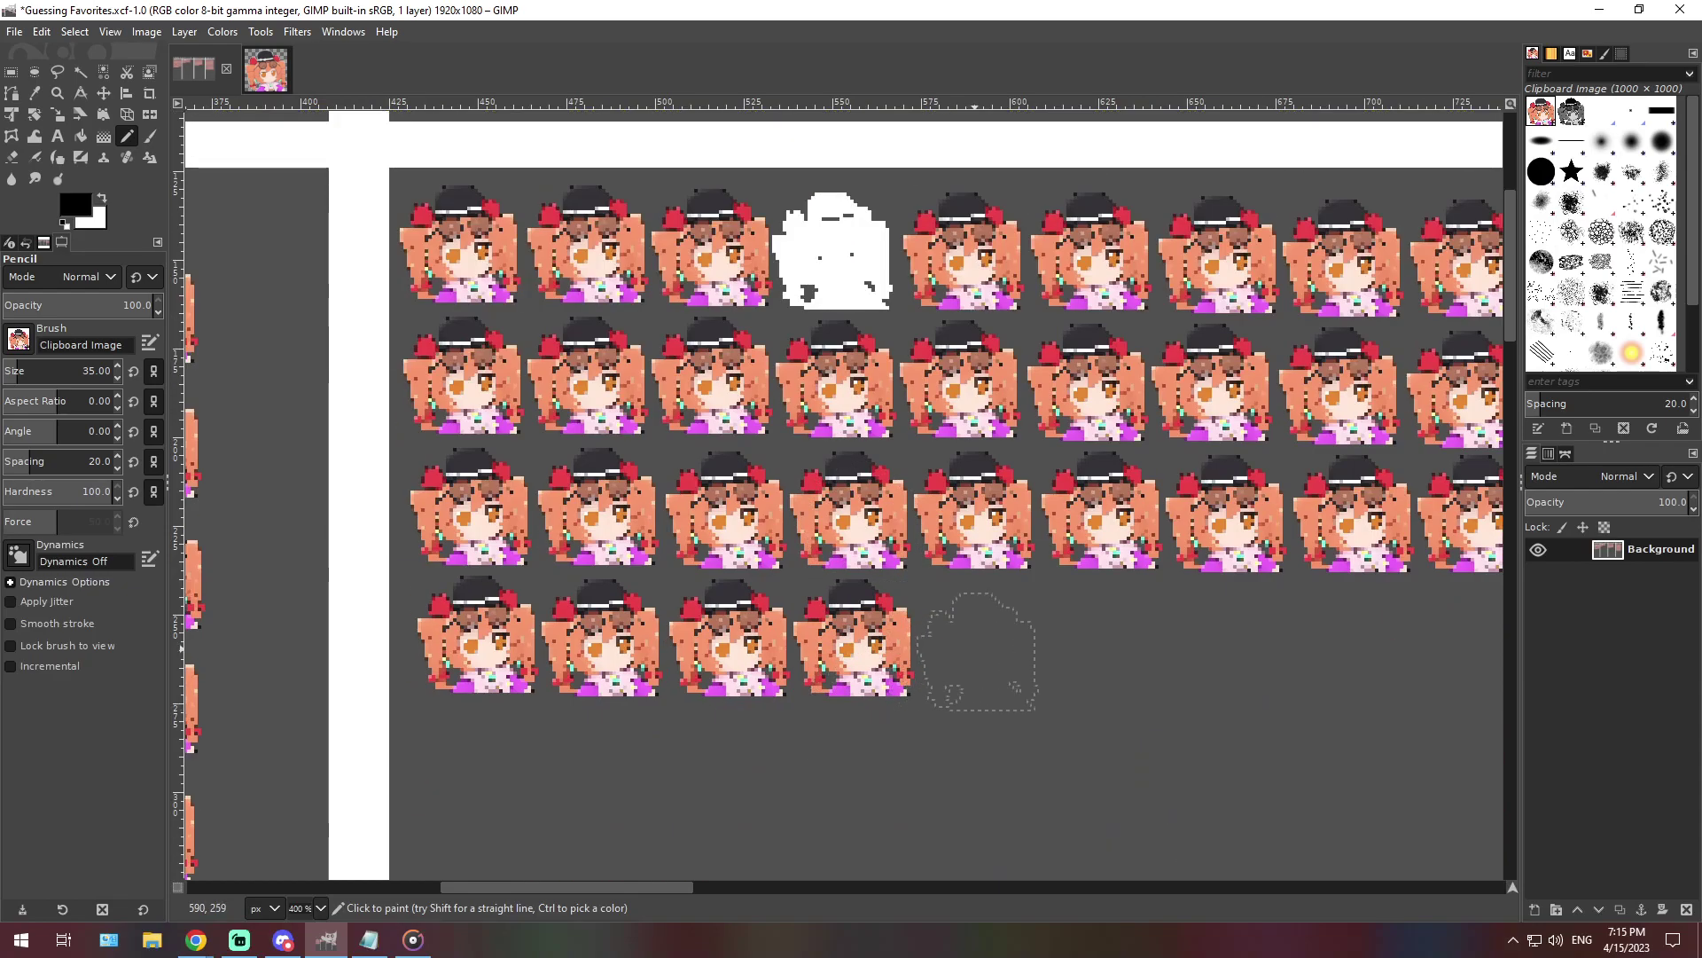
left_click(976, 637)
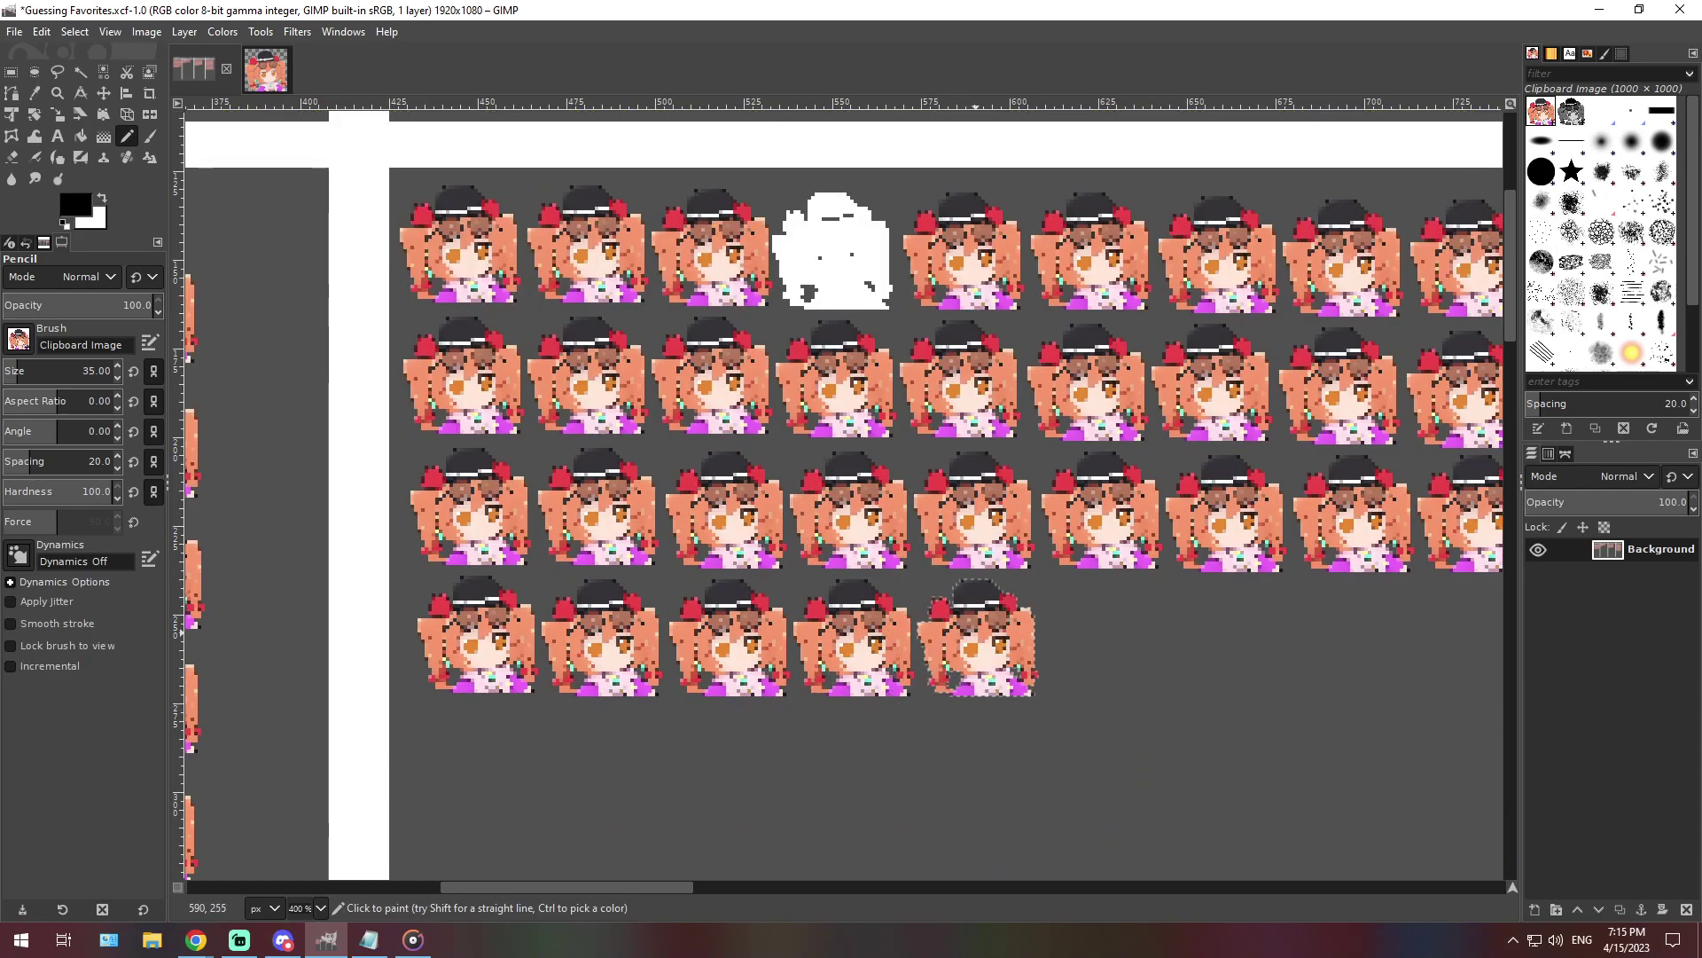
left_click(320, 907)
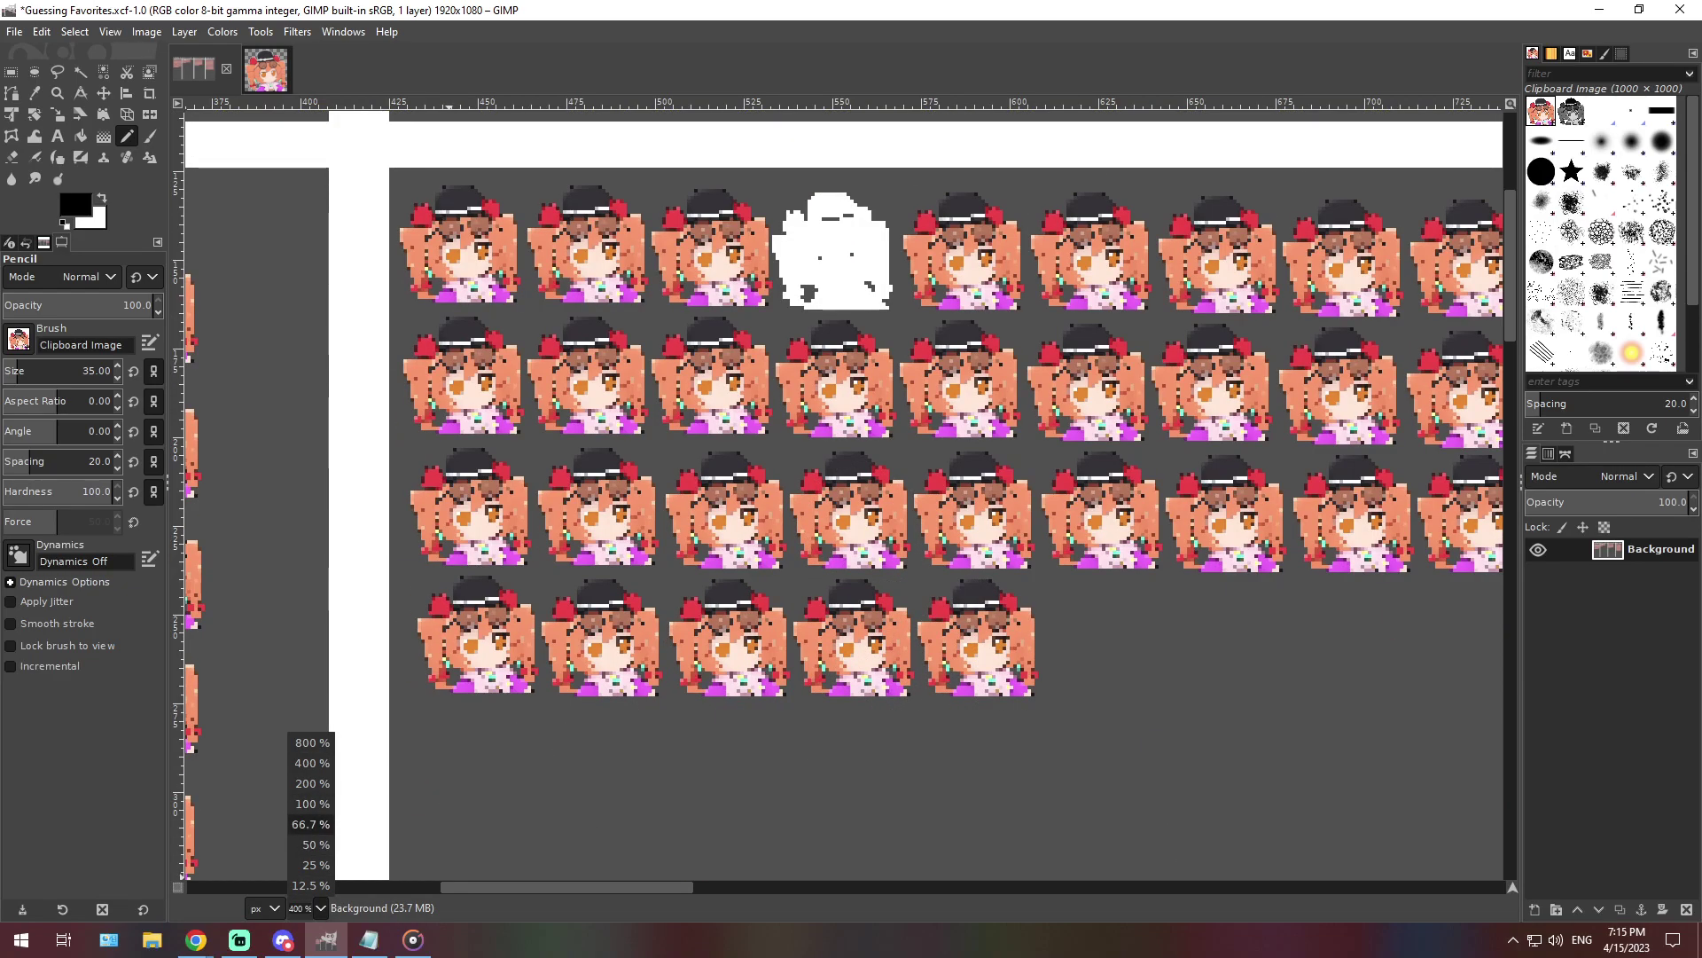
left_click(315, 838)
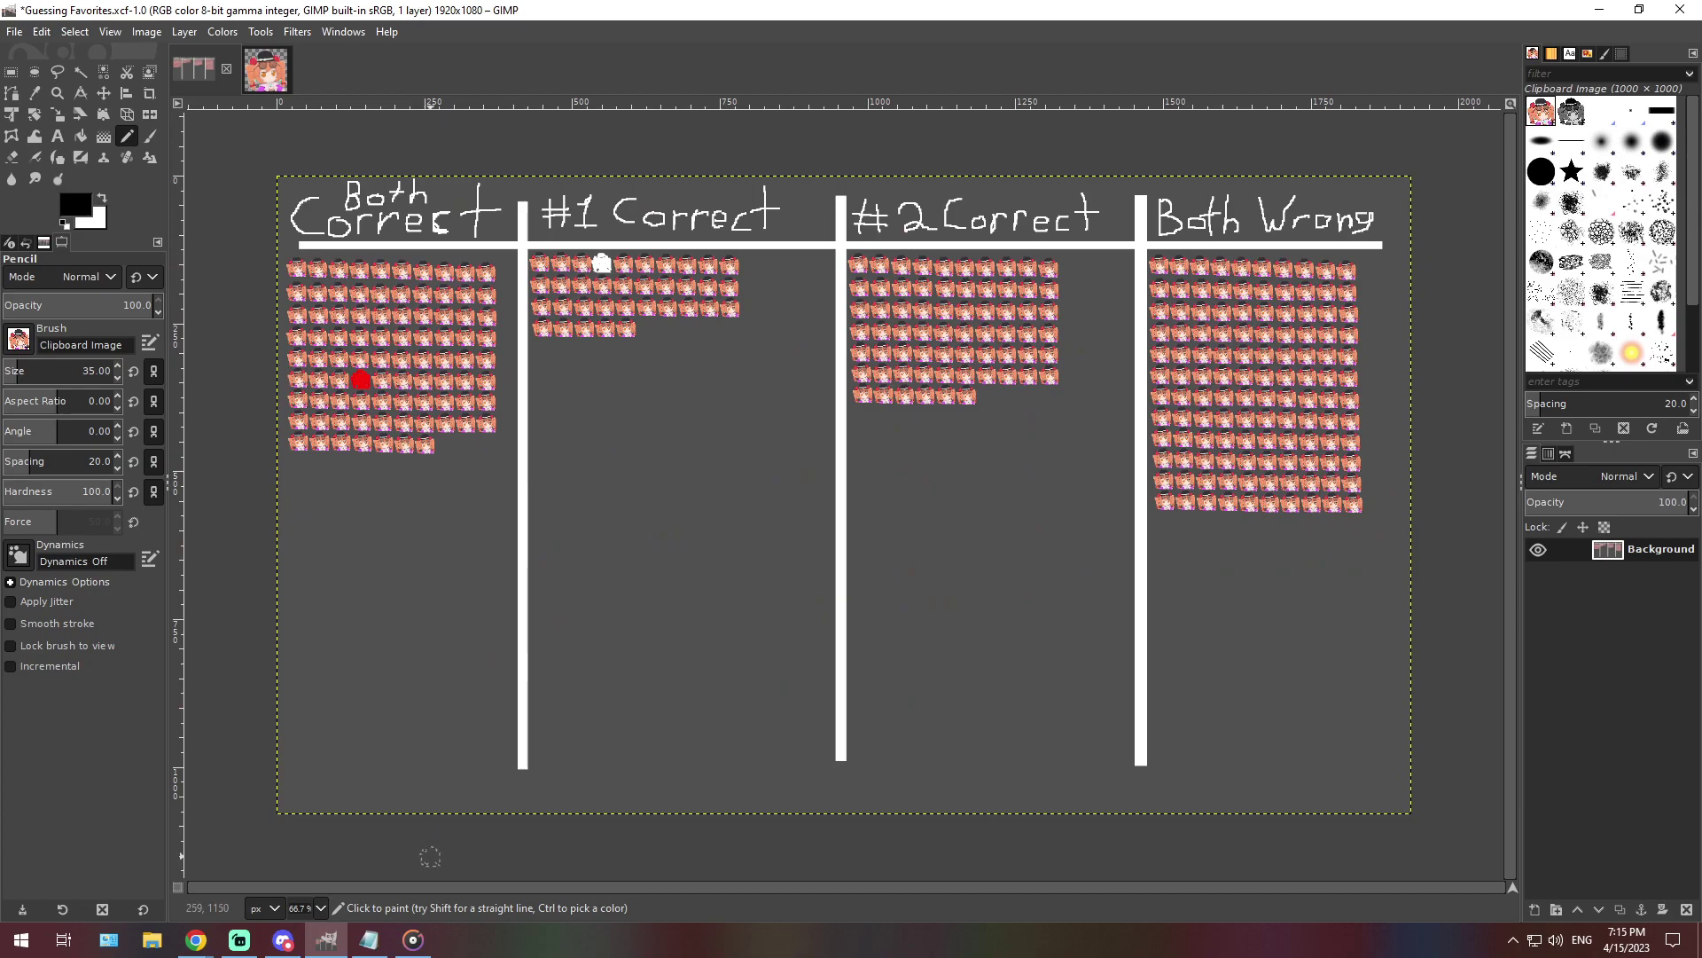
In Notepad, replace the whole note with the clue running from "My favourite character would probably know of them" to "focus on their job"
left_click(368, 939)
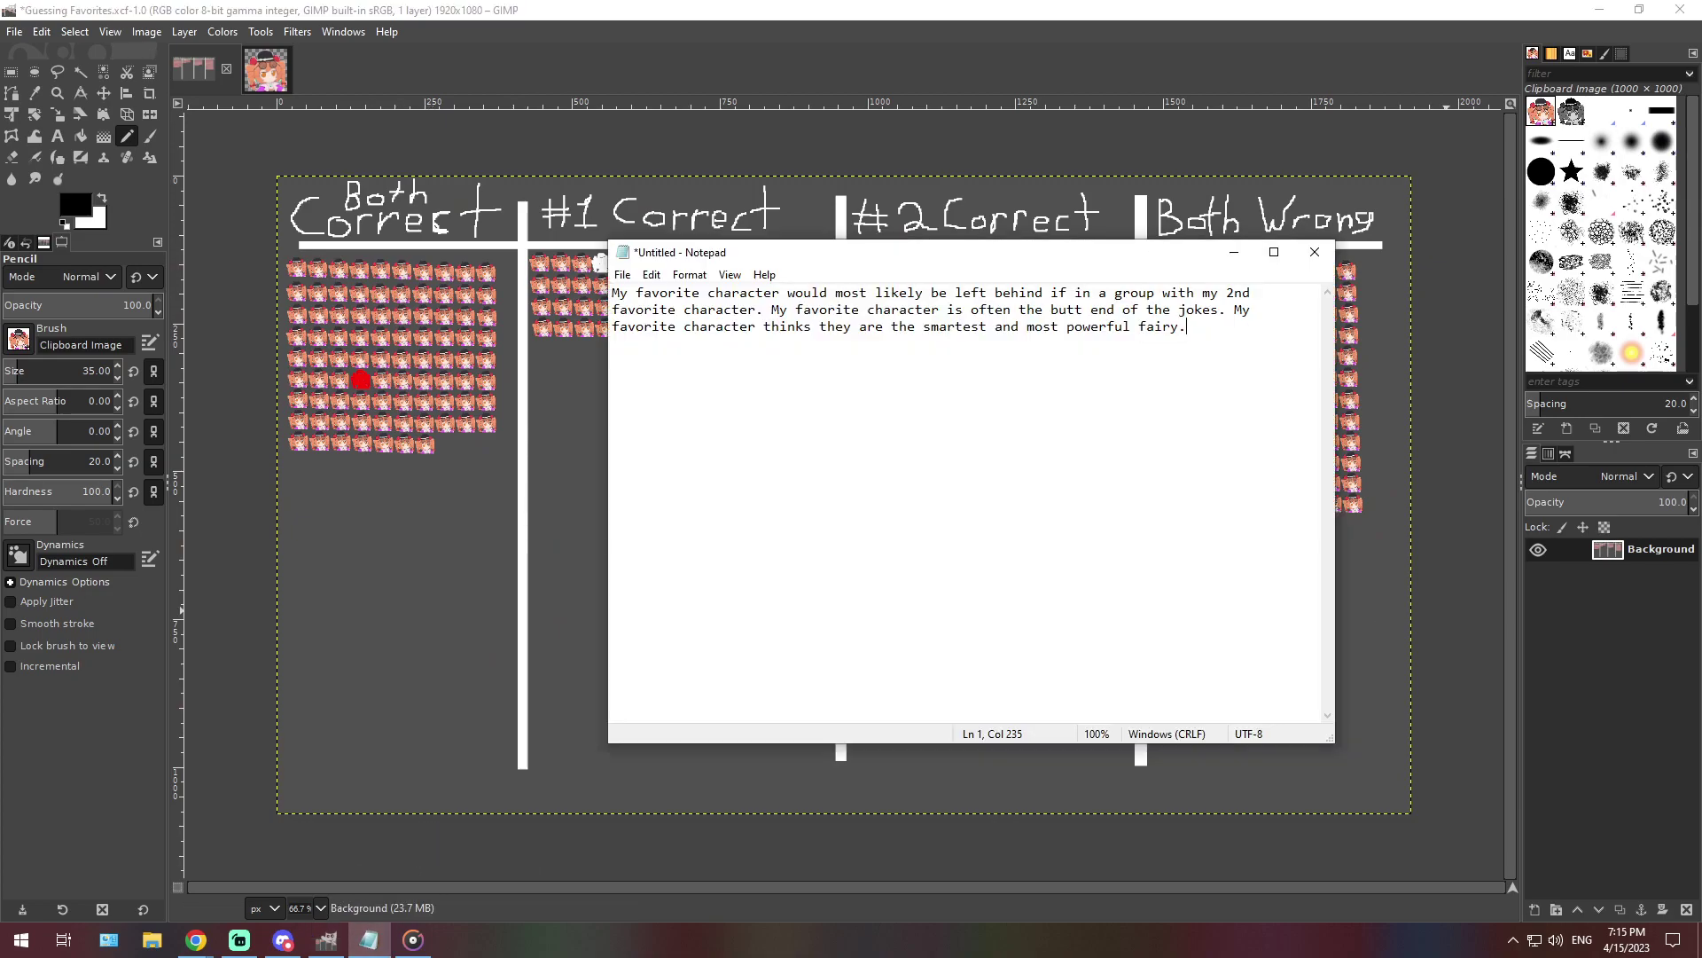
left_click(283, 940)
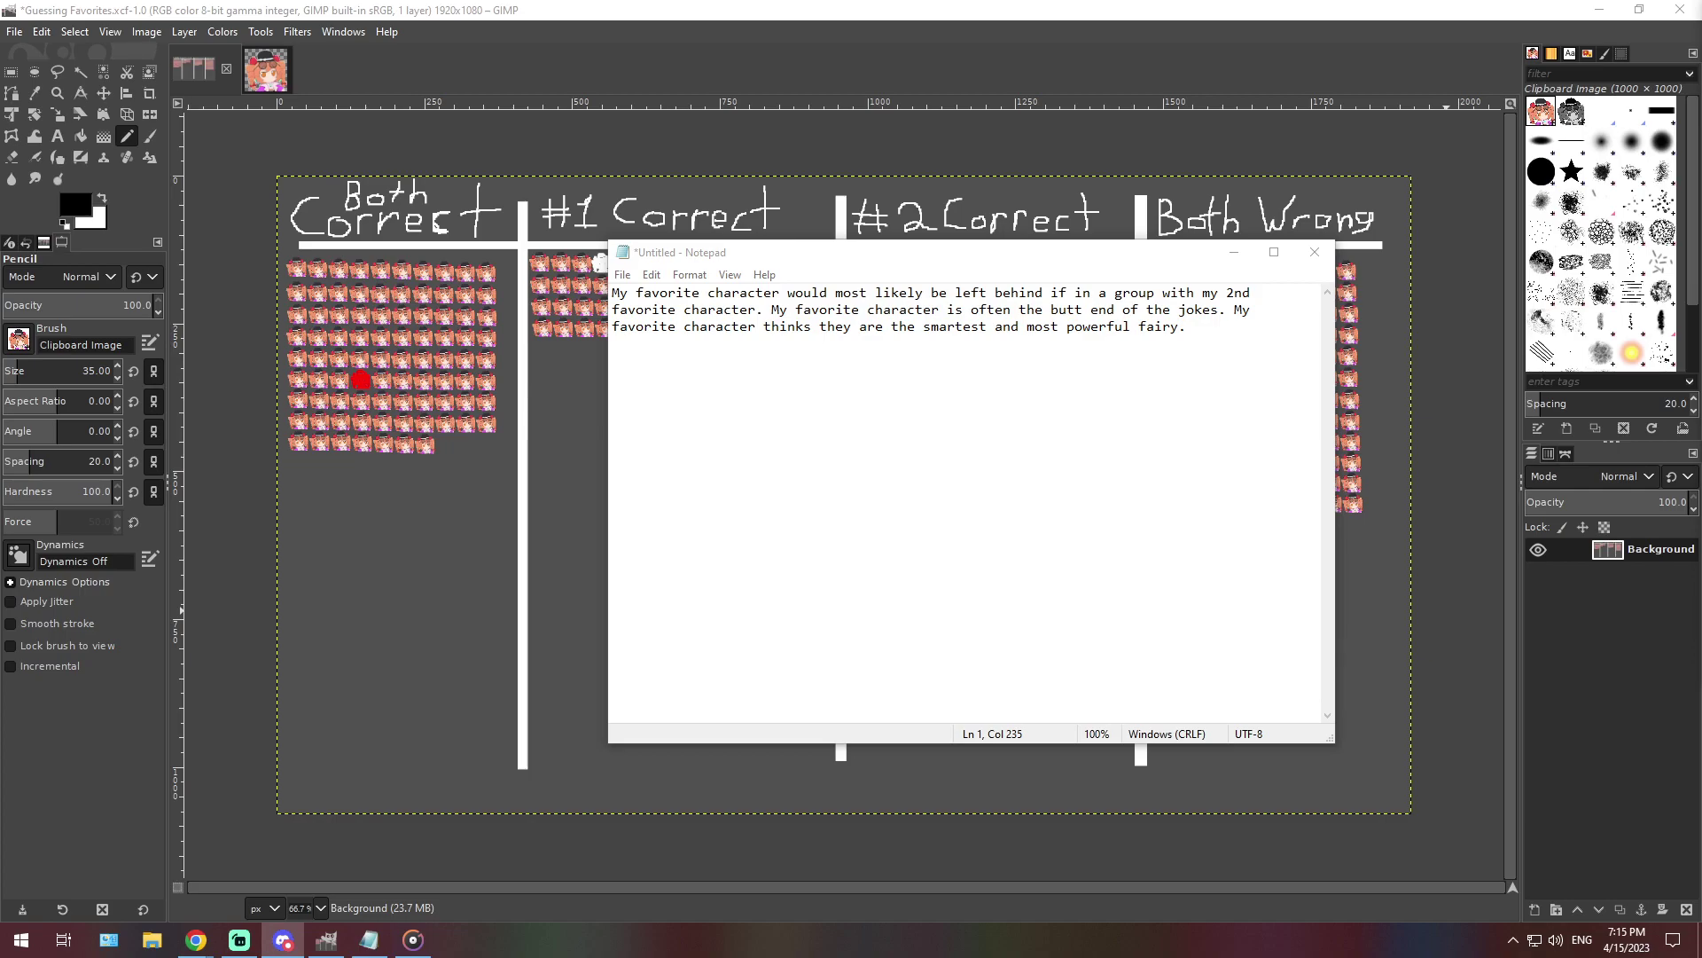
double_click(1098, 326)
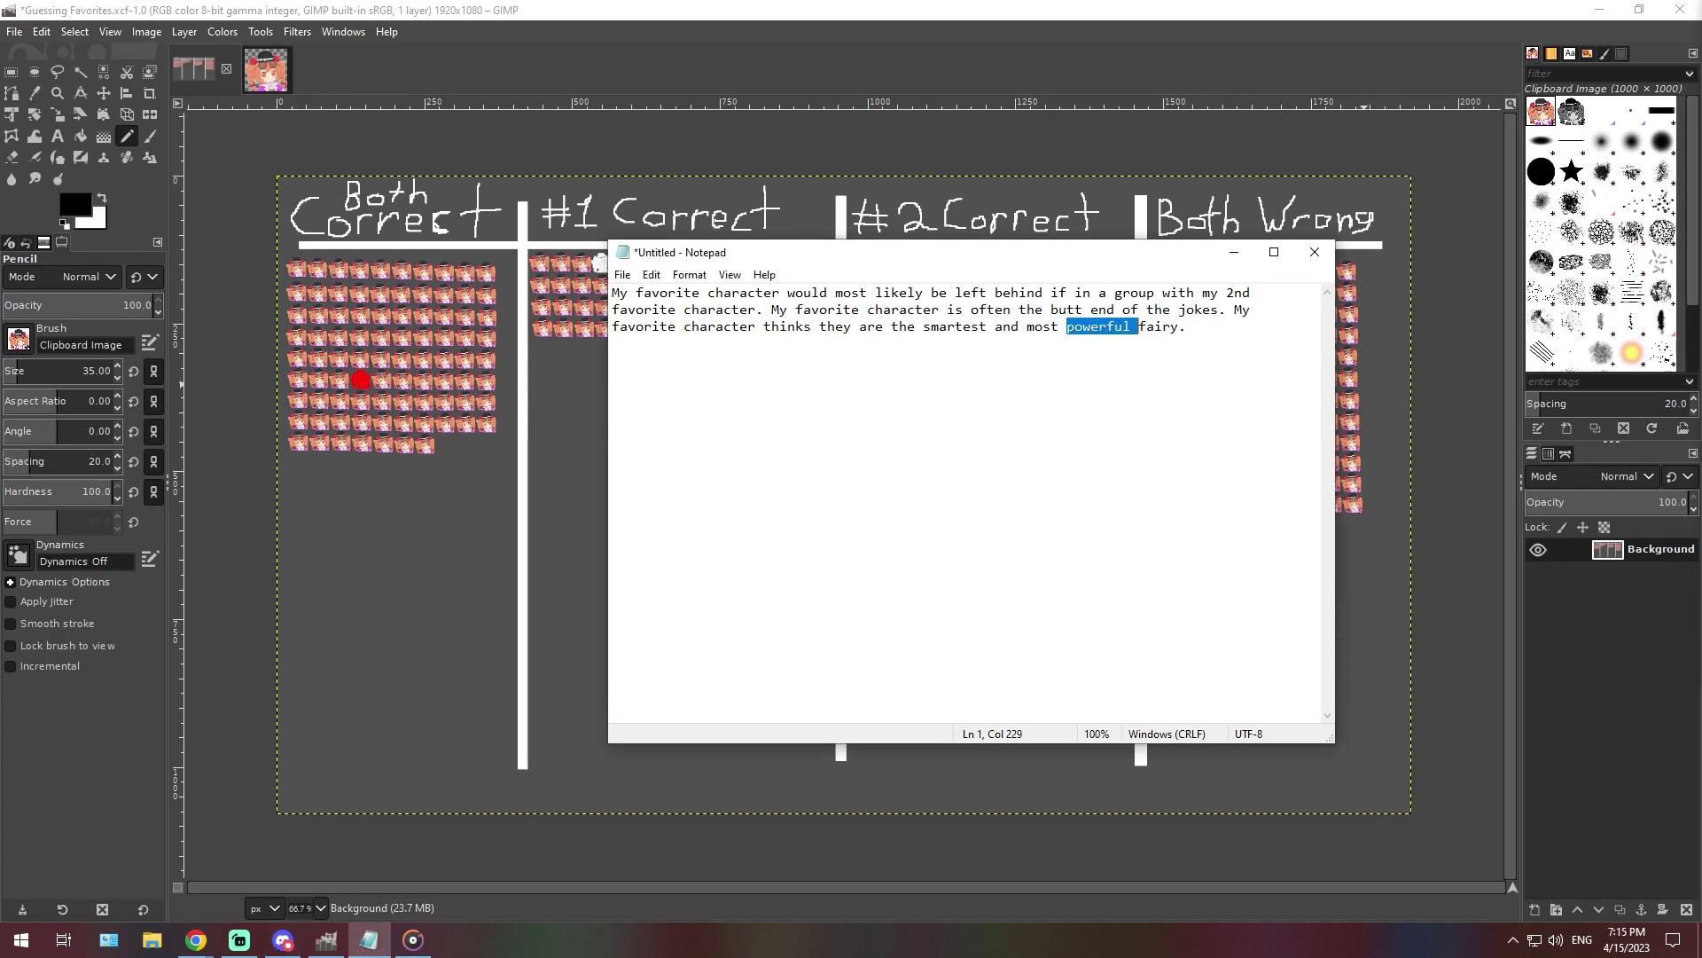
key("ctrl+a")
type("My favourite character would probably know of them even though they've never met just because of the amount of trouble they've caused. If both of them ended up meeting, my favourite character would have a difficult time talking to them just based off of what they've been through, their mindset and way of speaking and wouldn't try to dwell any further while continuing to focus on their job")
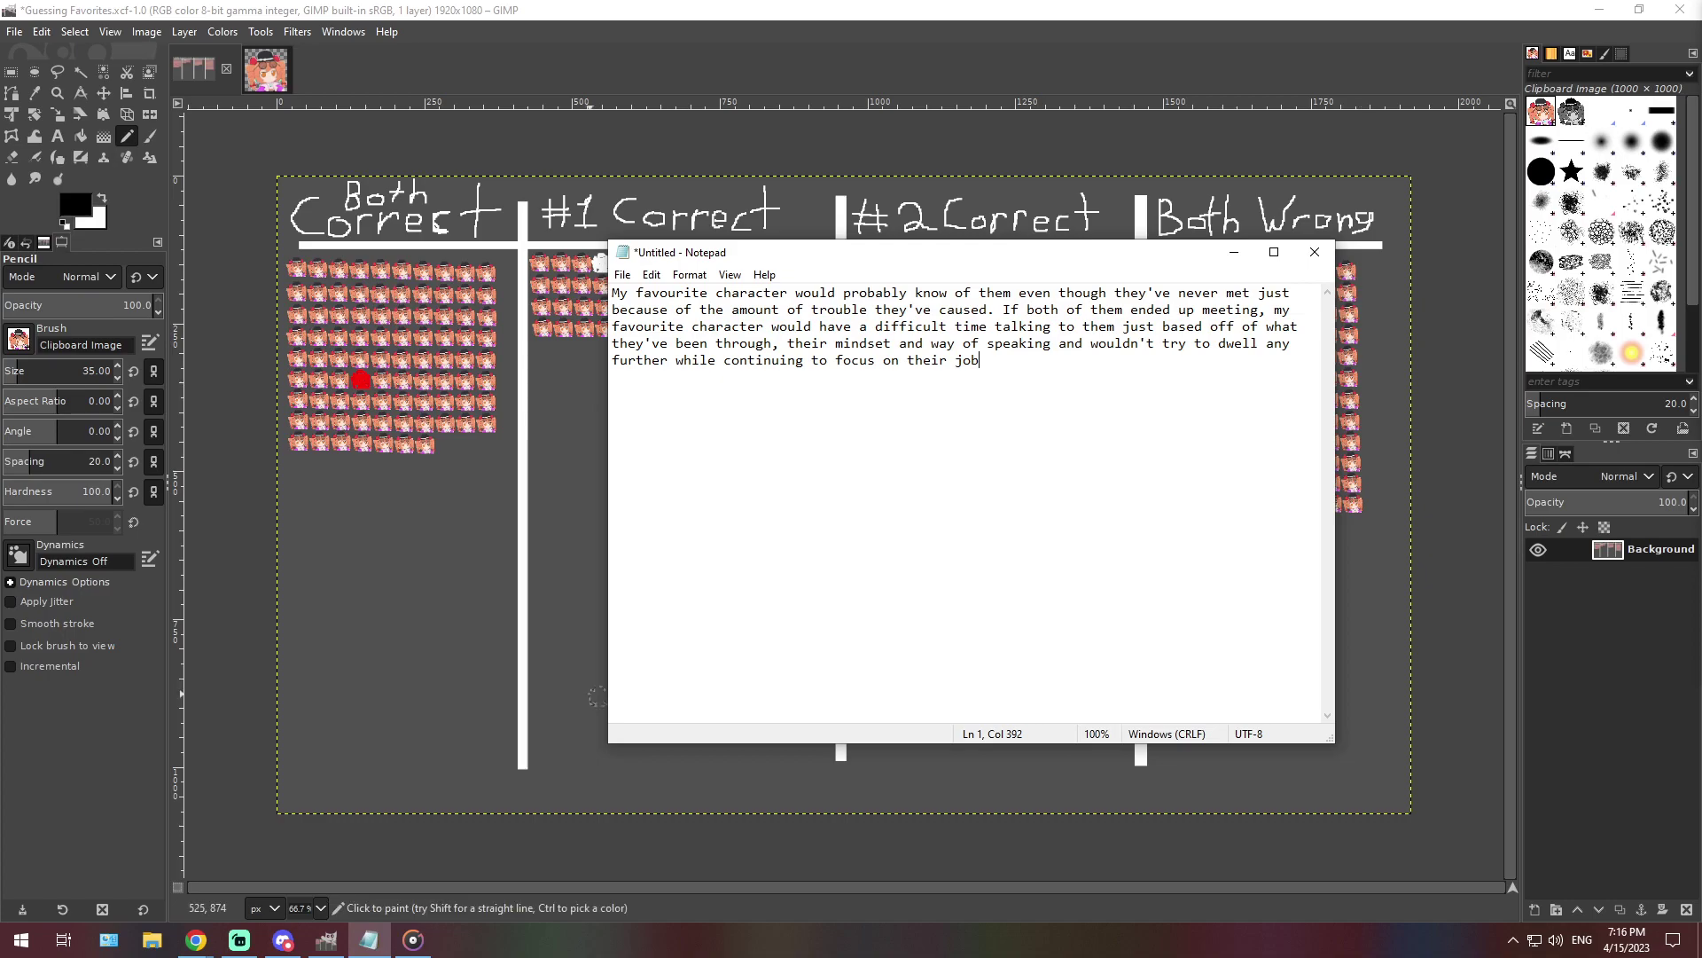
In GIMP, stamp a seventh portrait in the bottom row of the #2 Correct column and restore the 66.7% zoom
left_click(320, 907)
left_click(315, 761)
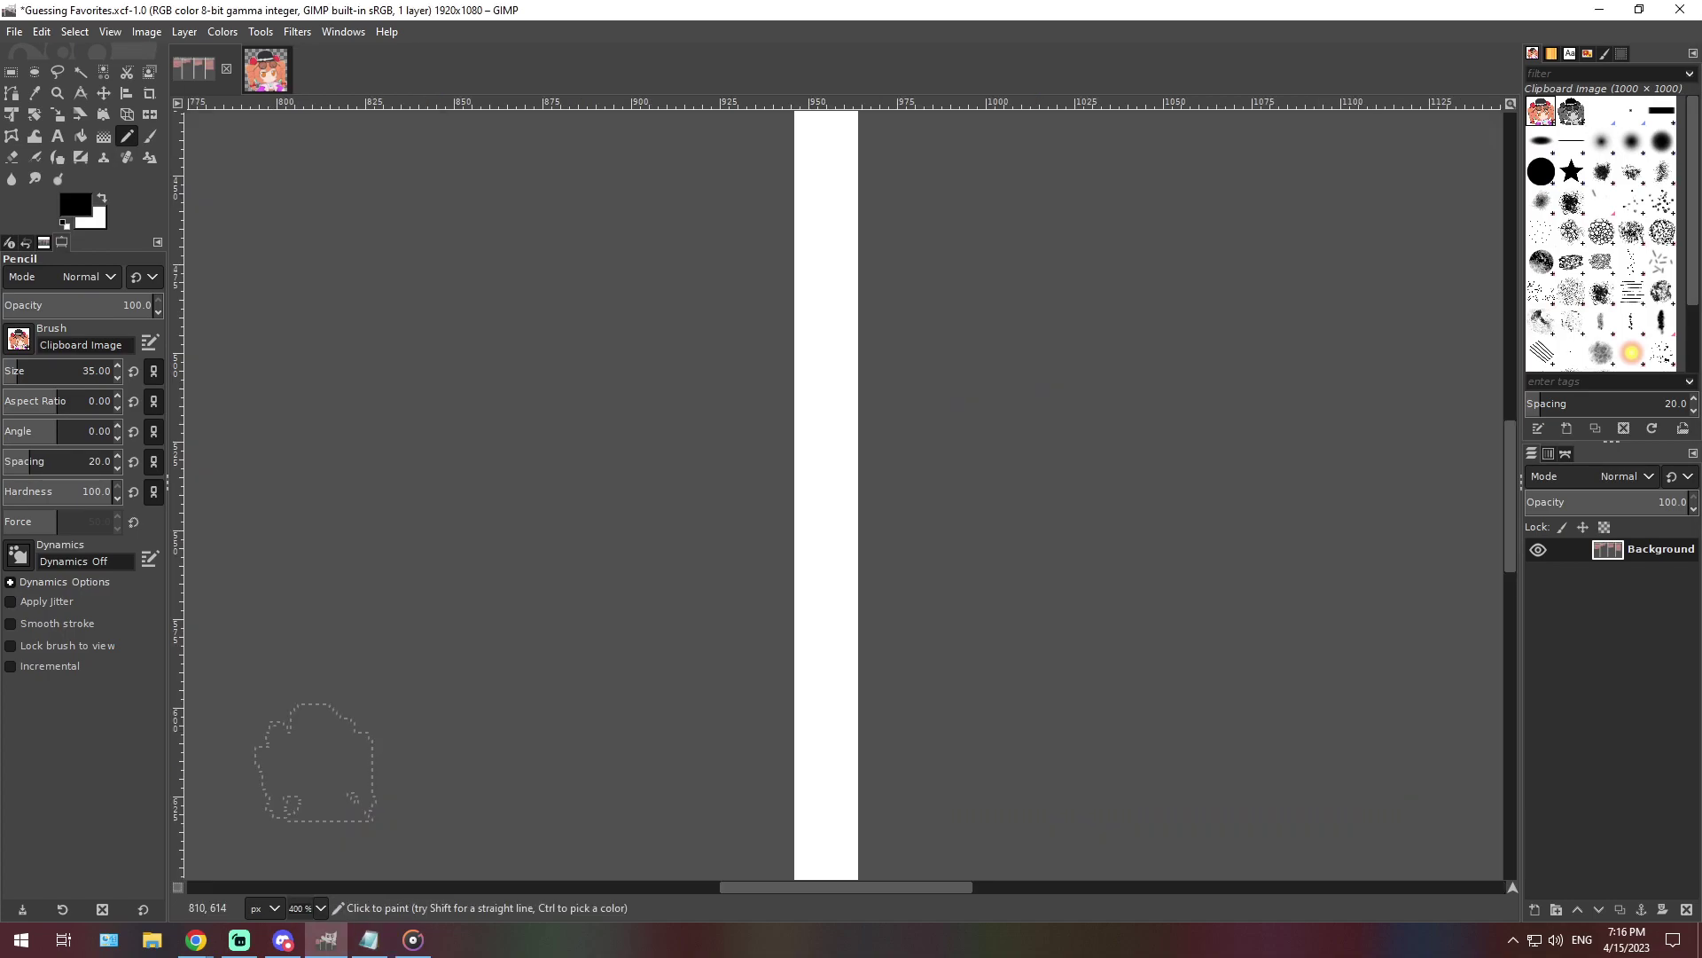
scroll(886, 722, "right", 6)
scroll(1107, 470, "up", 10)
scroll(1108, 469, "down", 8)
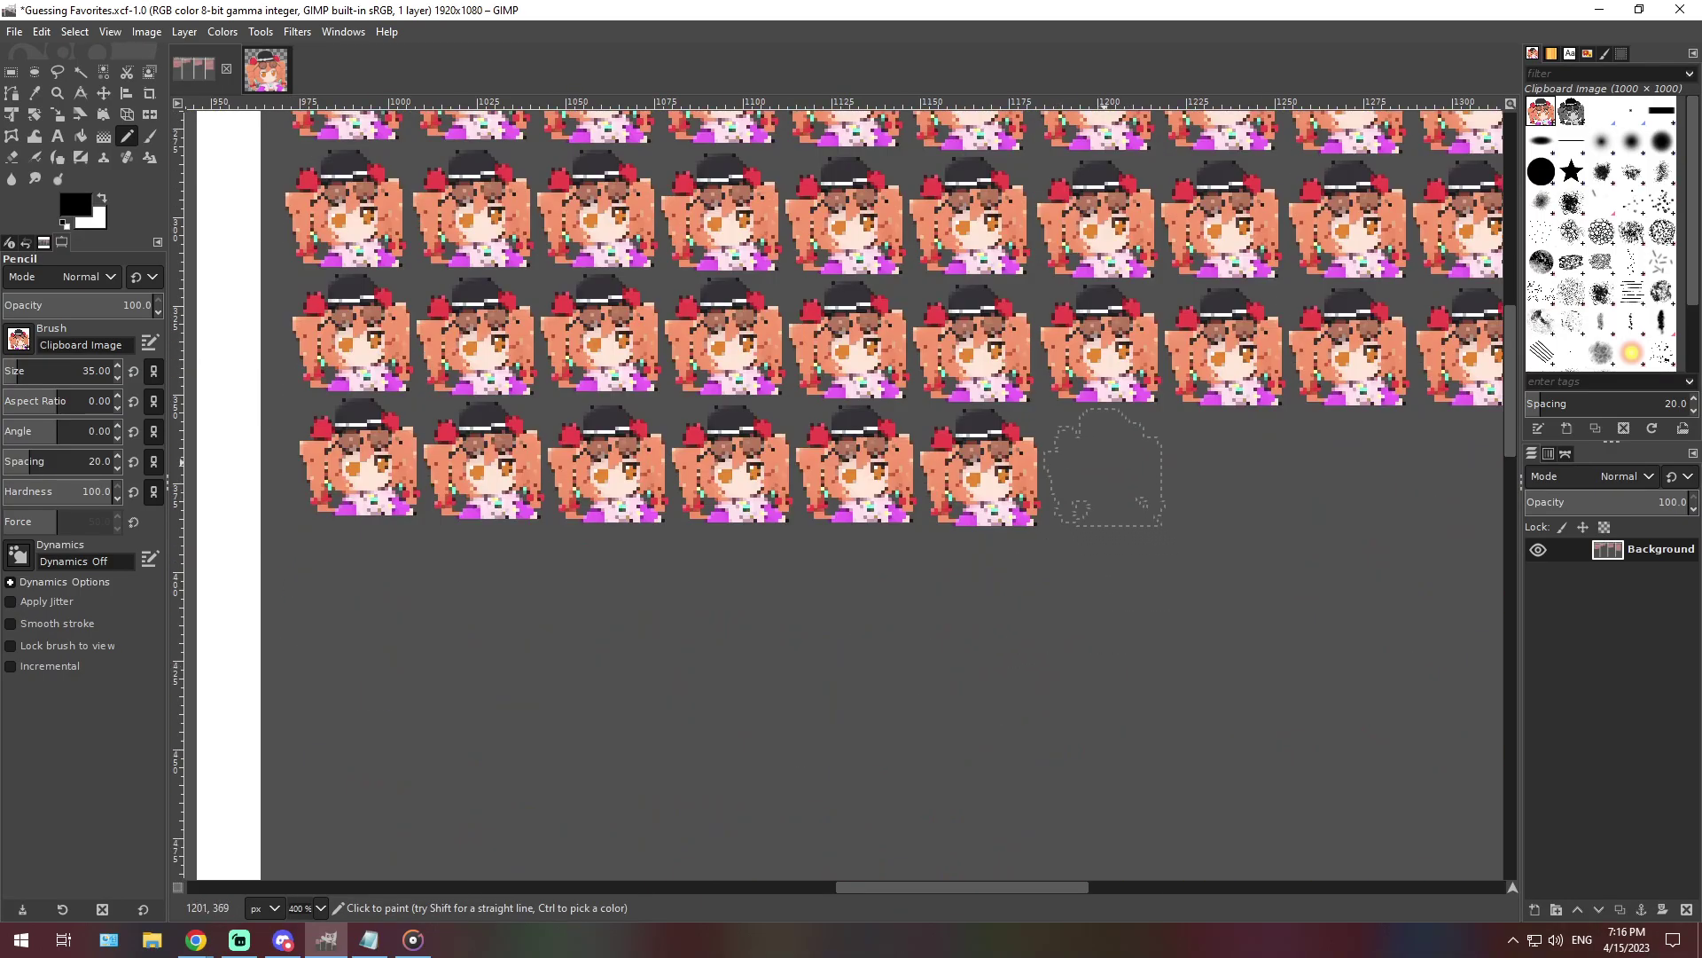
left_click(1104, 467)
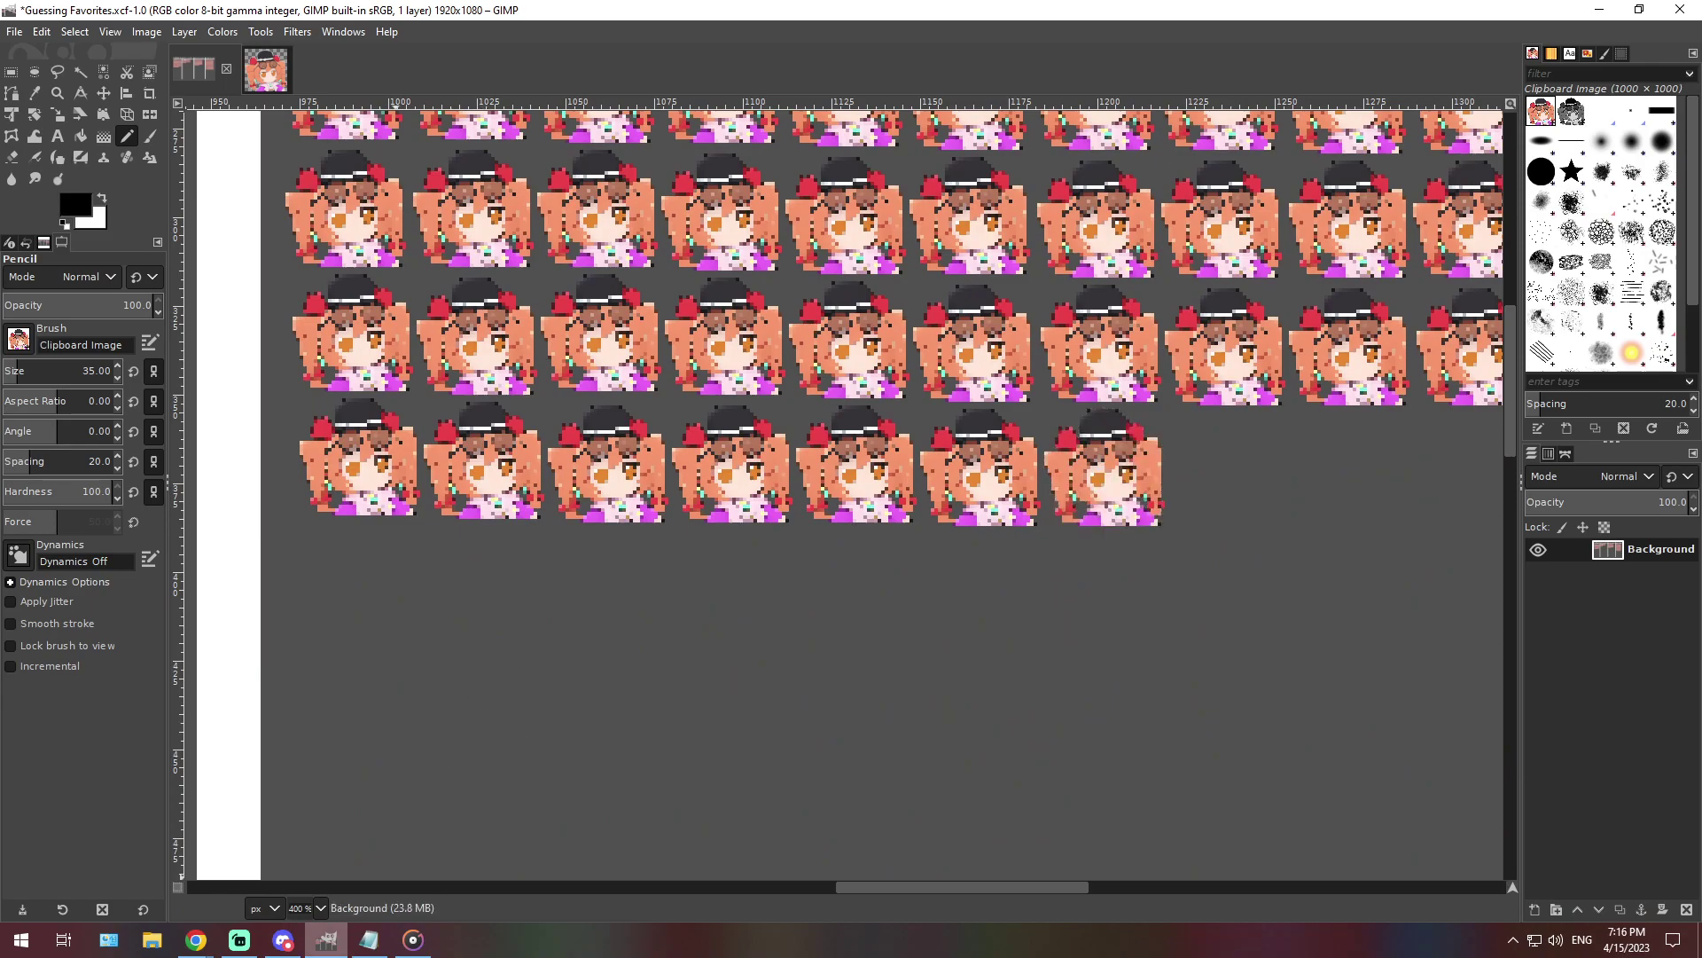
left_click(320, 907)
left_click(310, 824)
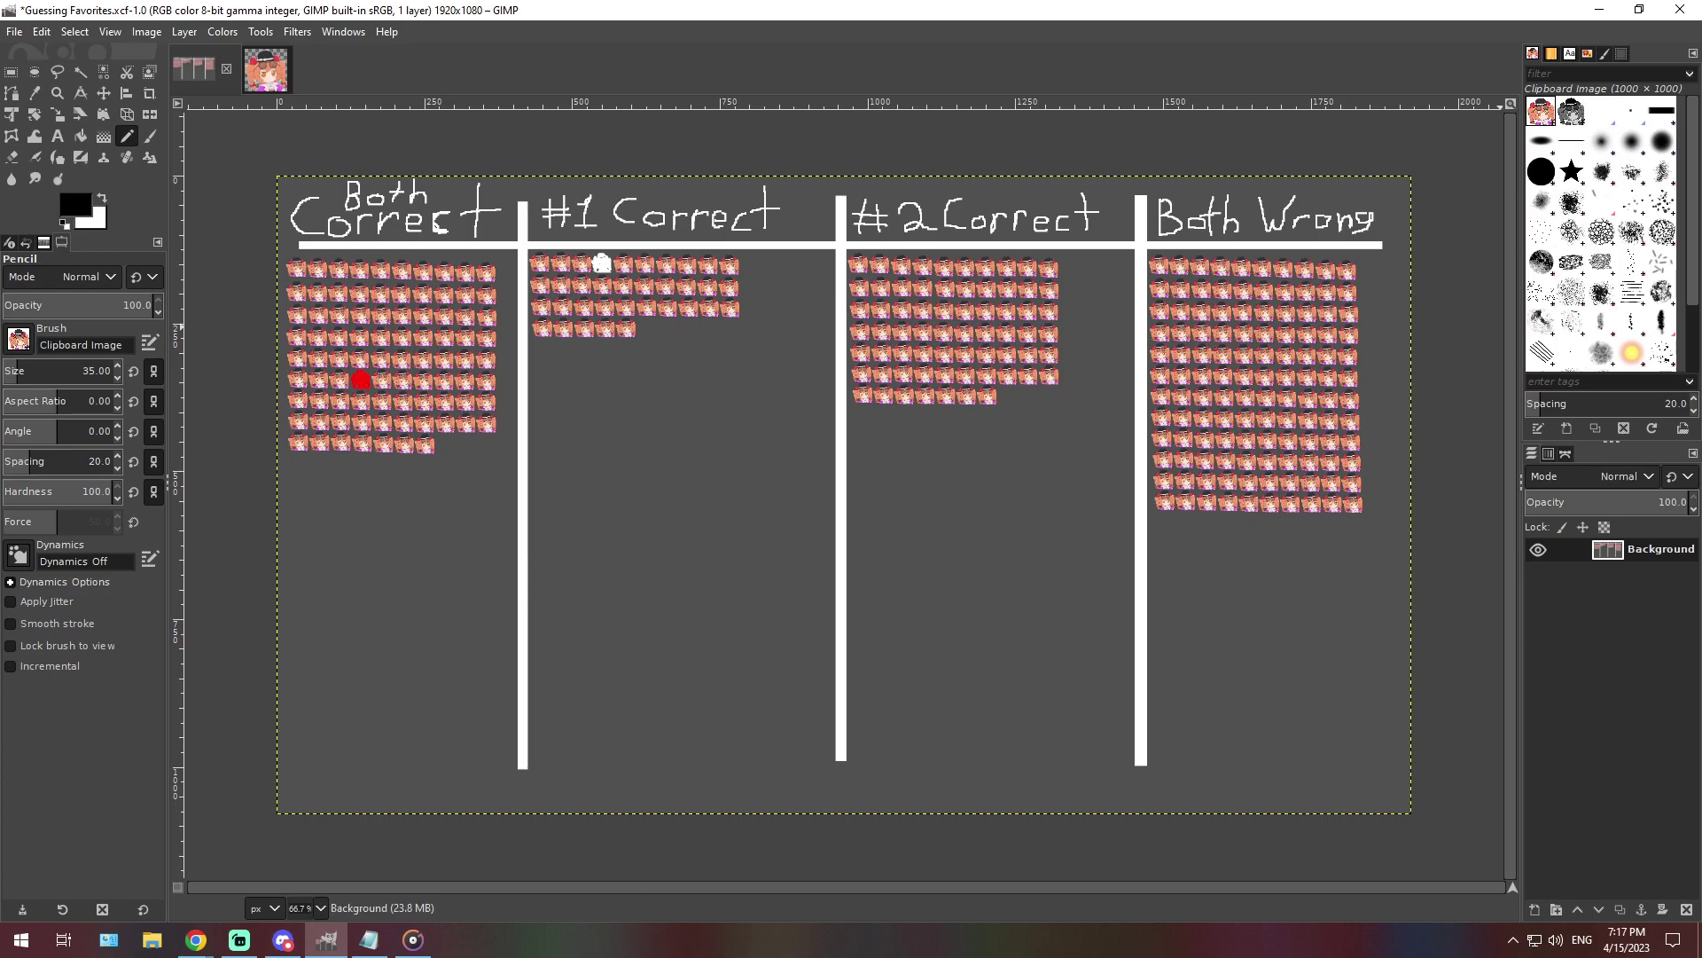
In Notepad, replace the whole note with the clue running from "My favorite character would think she made a new friend" to "tried before and failed."
key("alt+Tab")
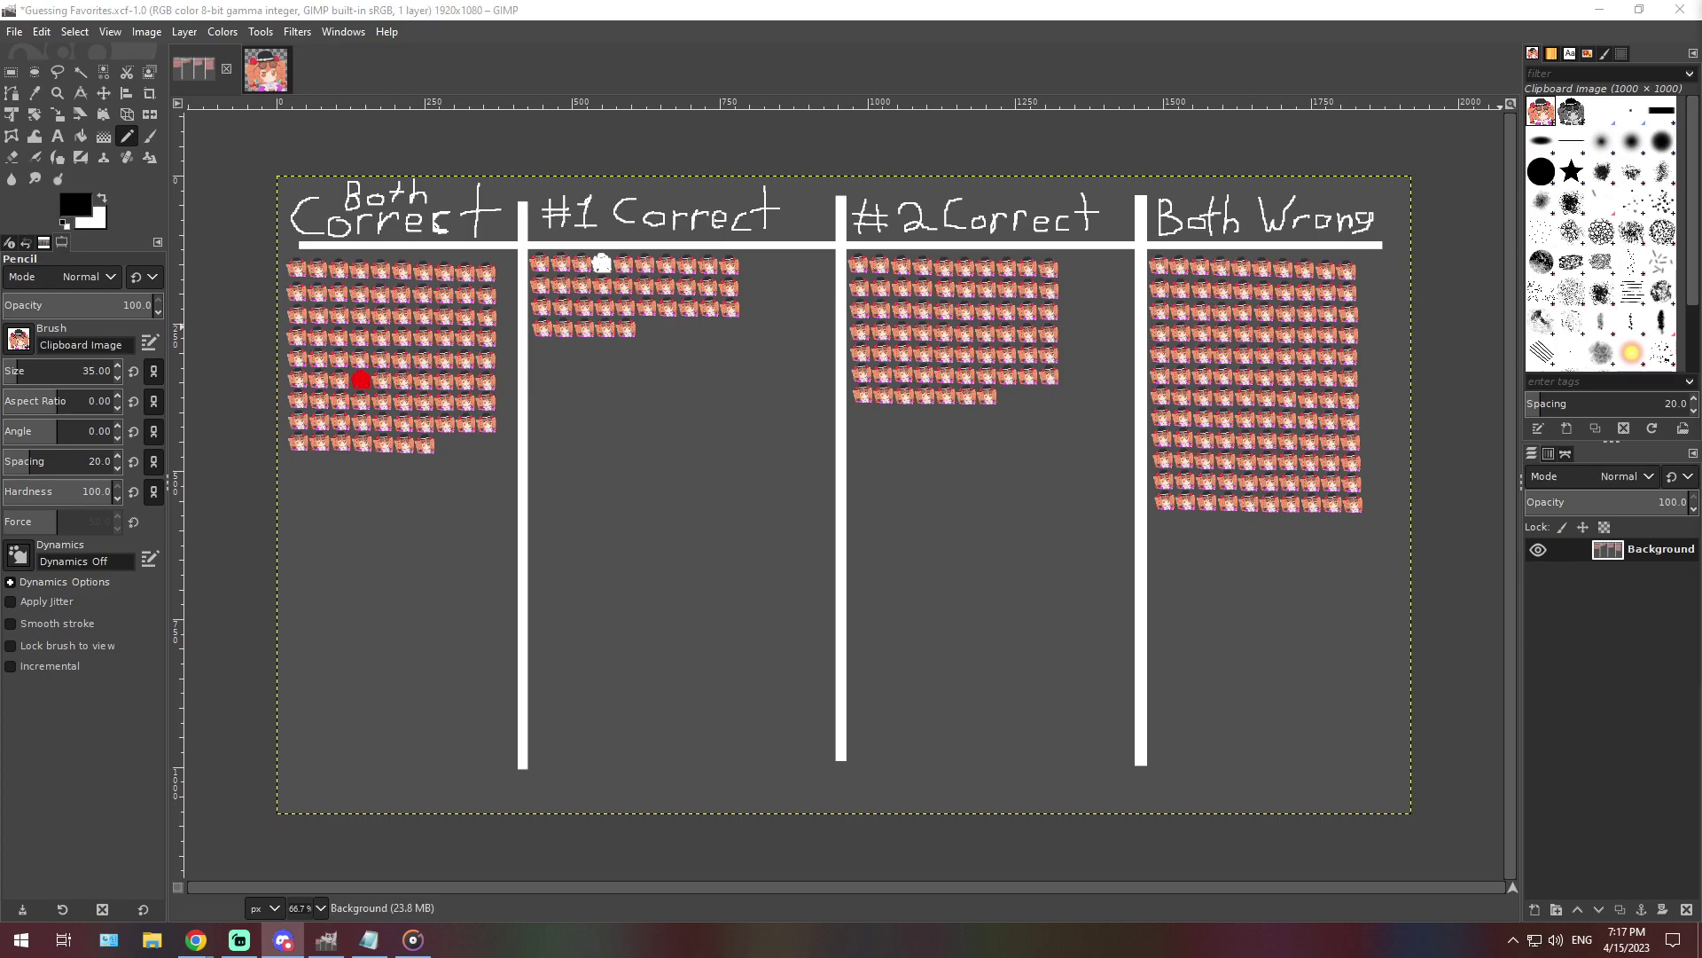
key("alt+Tab")
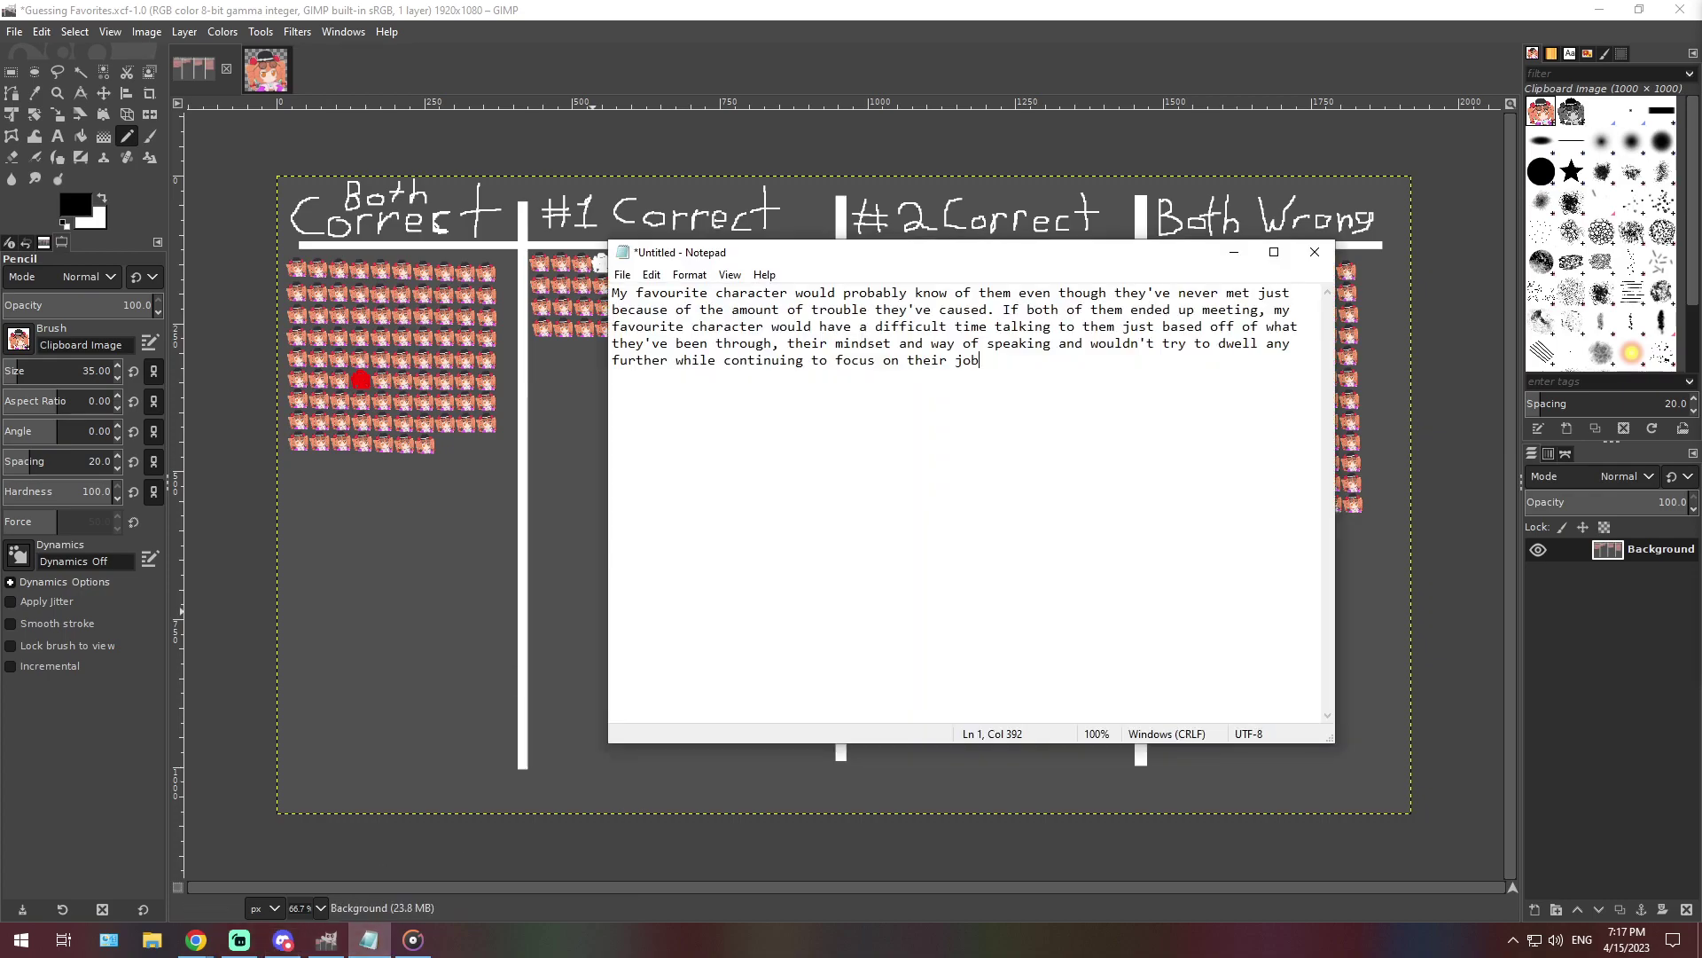
double_click(962, 327)
key("ctrl+a")
type("My favorite character would think she made a new friend, but she's probably not sharp enough to realize she's just being used to do something both her and my second character tried before and failed.")
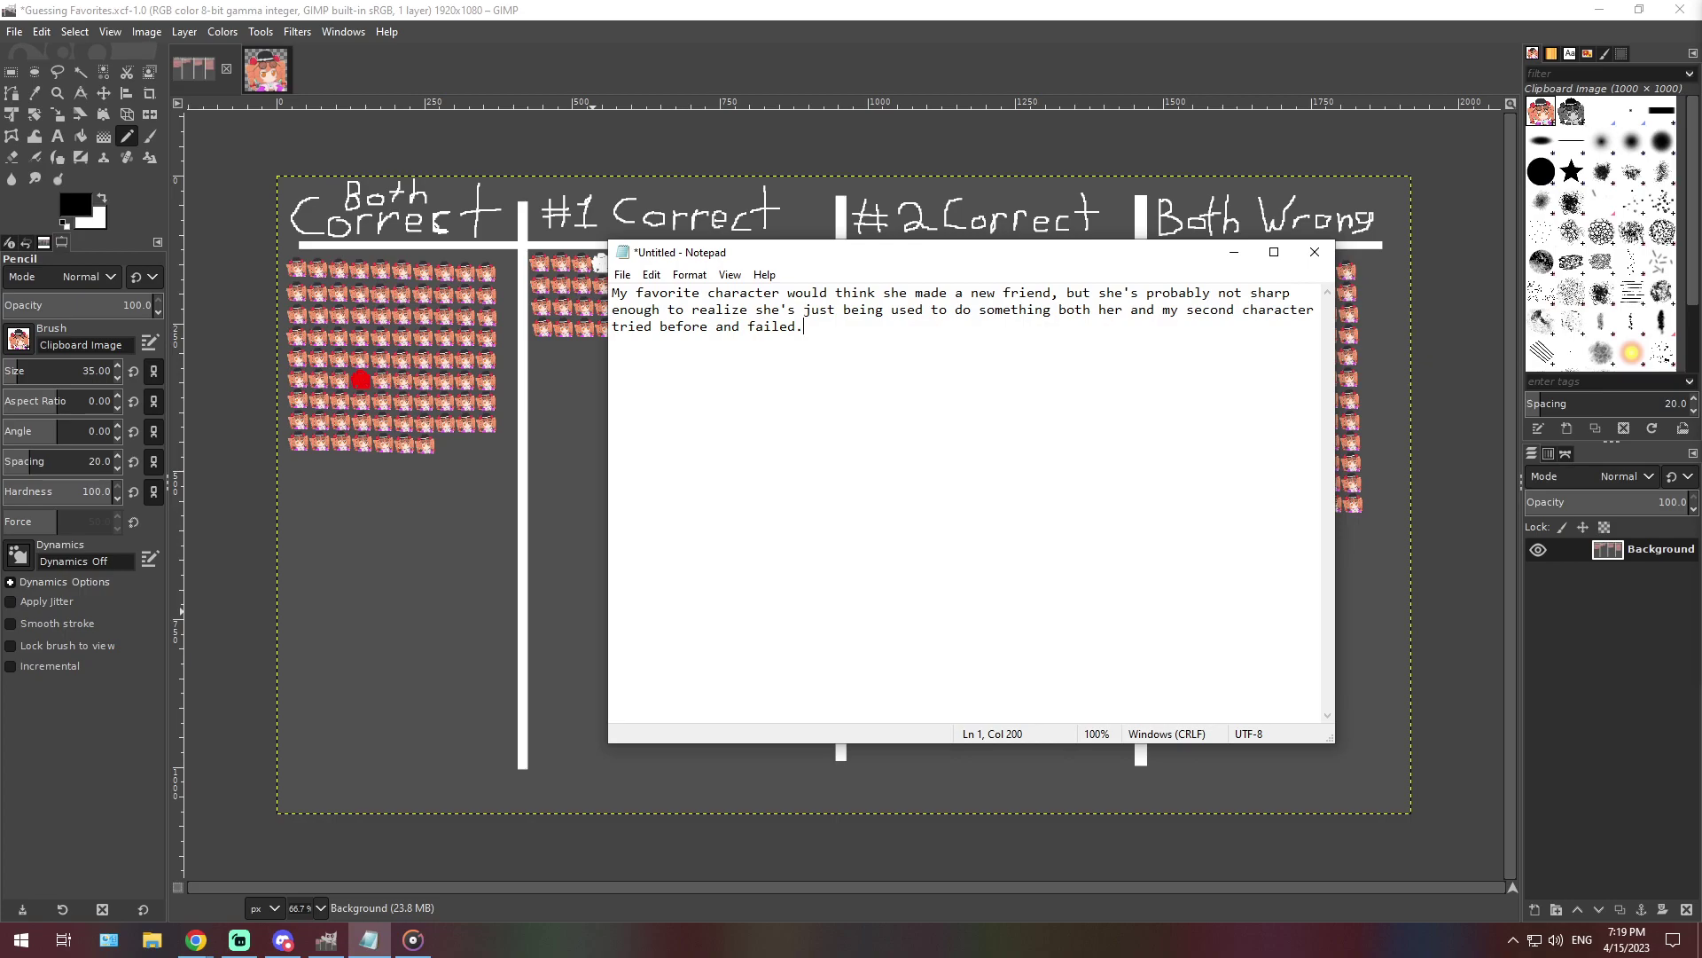
In GIMP, stamp an eighth portrait in the bottom row of the #2 Correct column and restore the 66.7% zoom
left_click(321, 908)
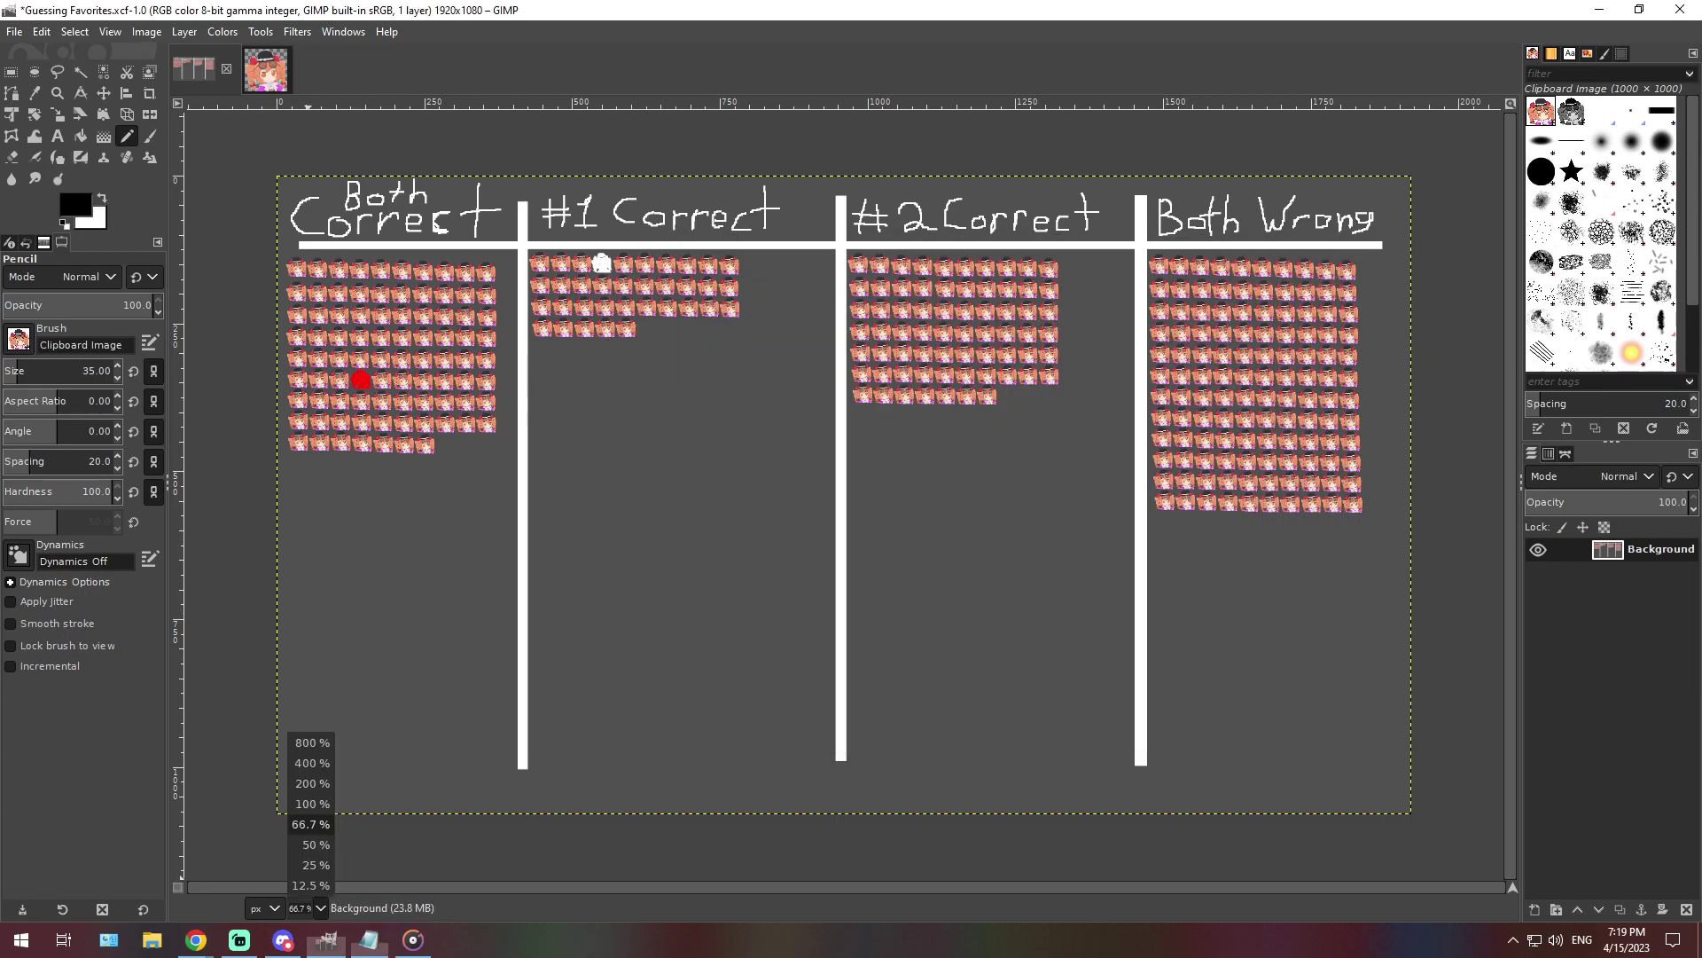
left_click(312, 762)
scroll(815, 784, "right", 5)
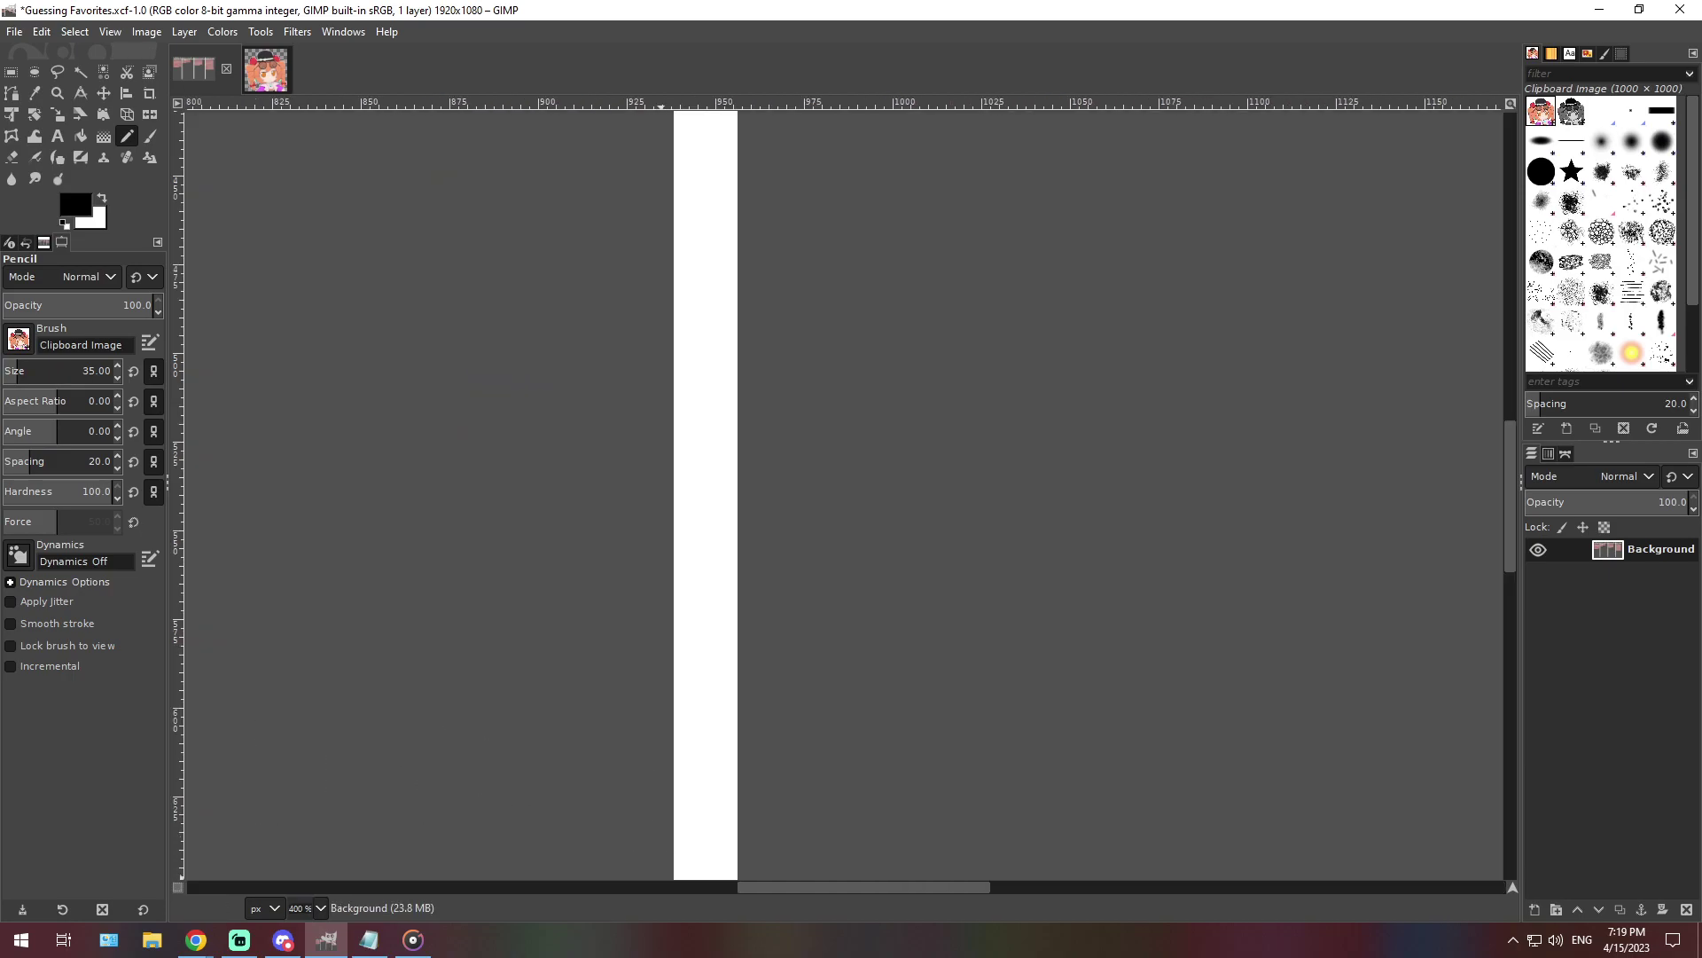
scroll(816, 784, "up", 10)
scroll(854, 399, "down", 6)
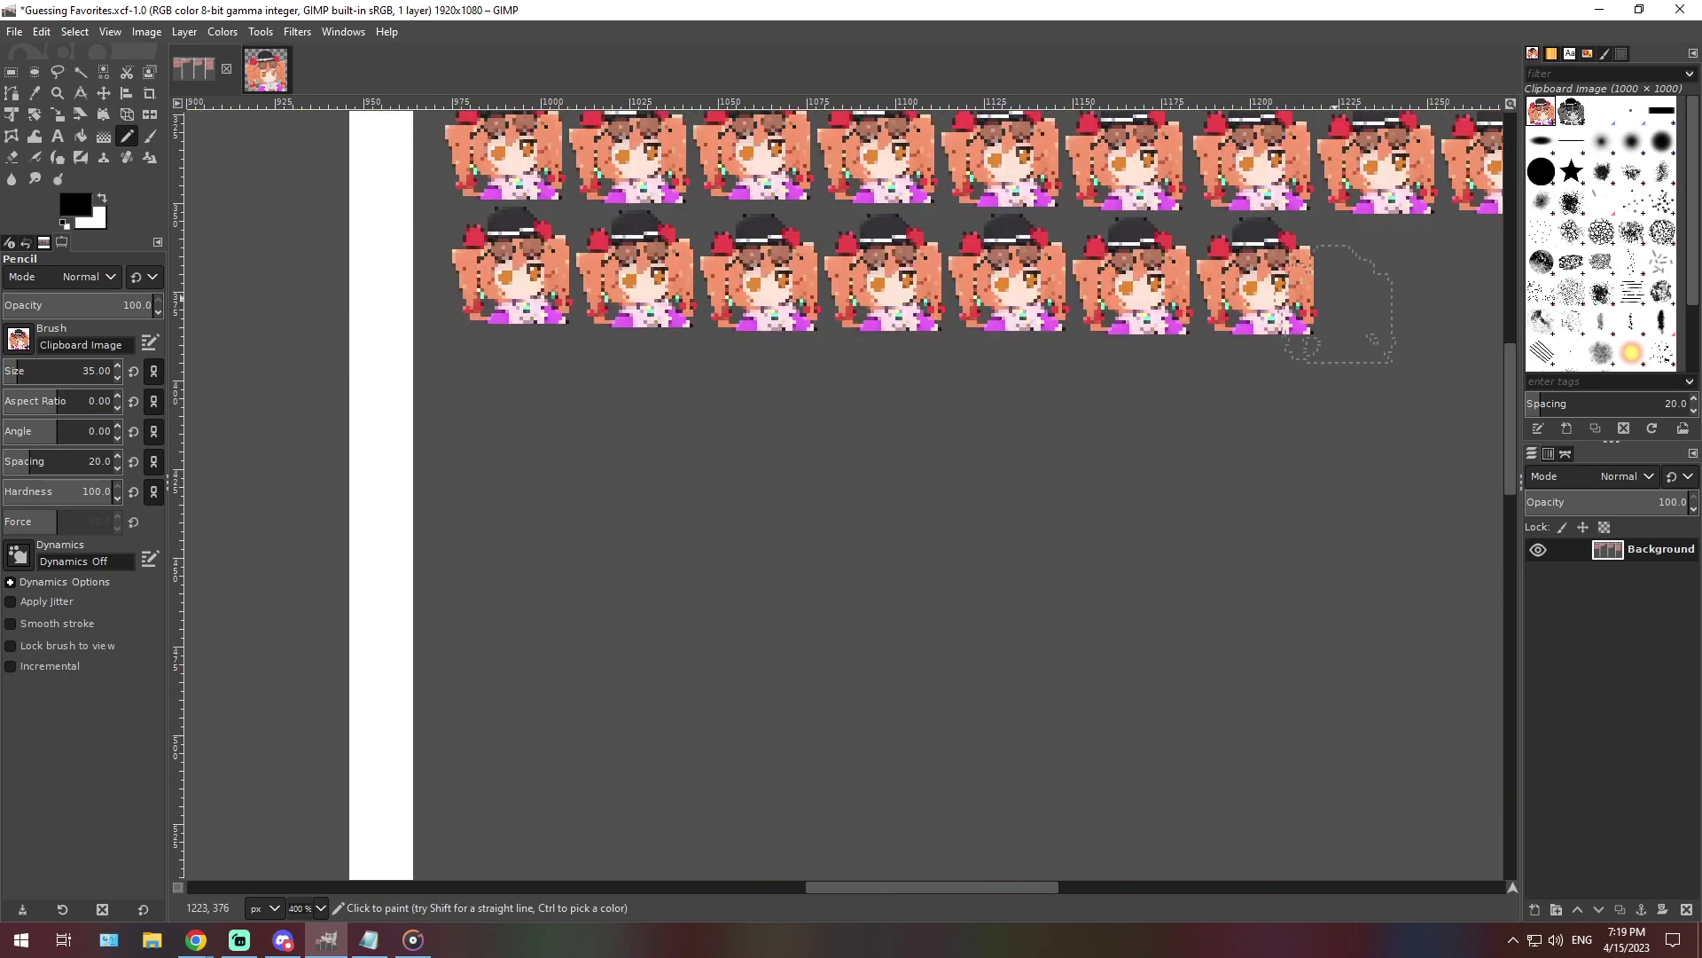
left_click(1380, 280)
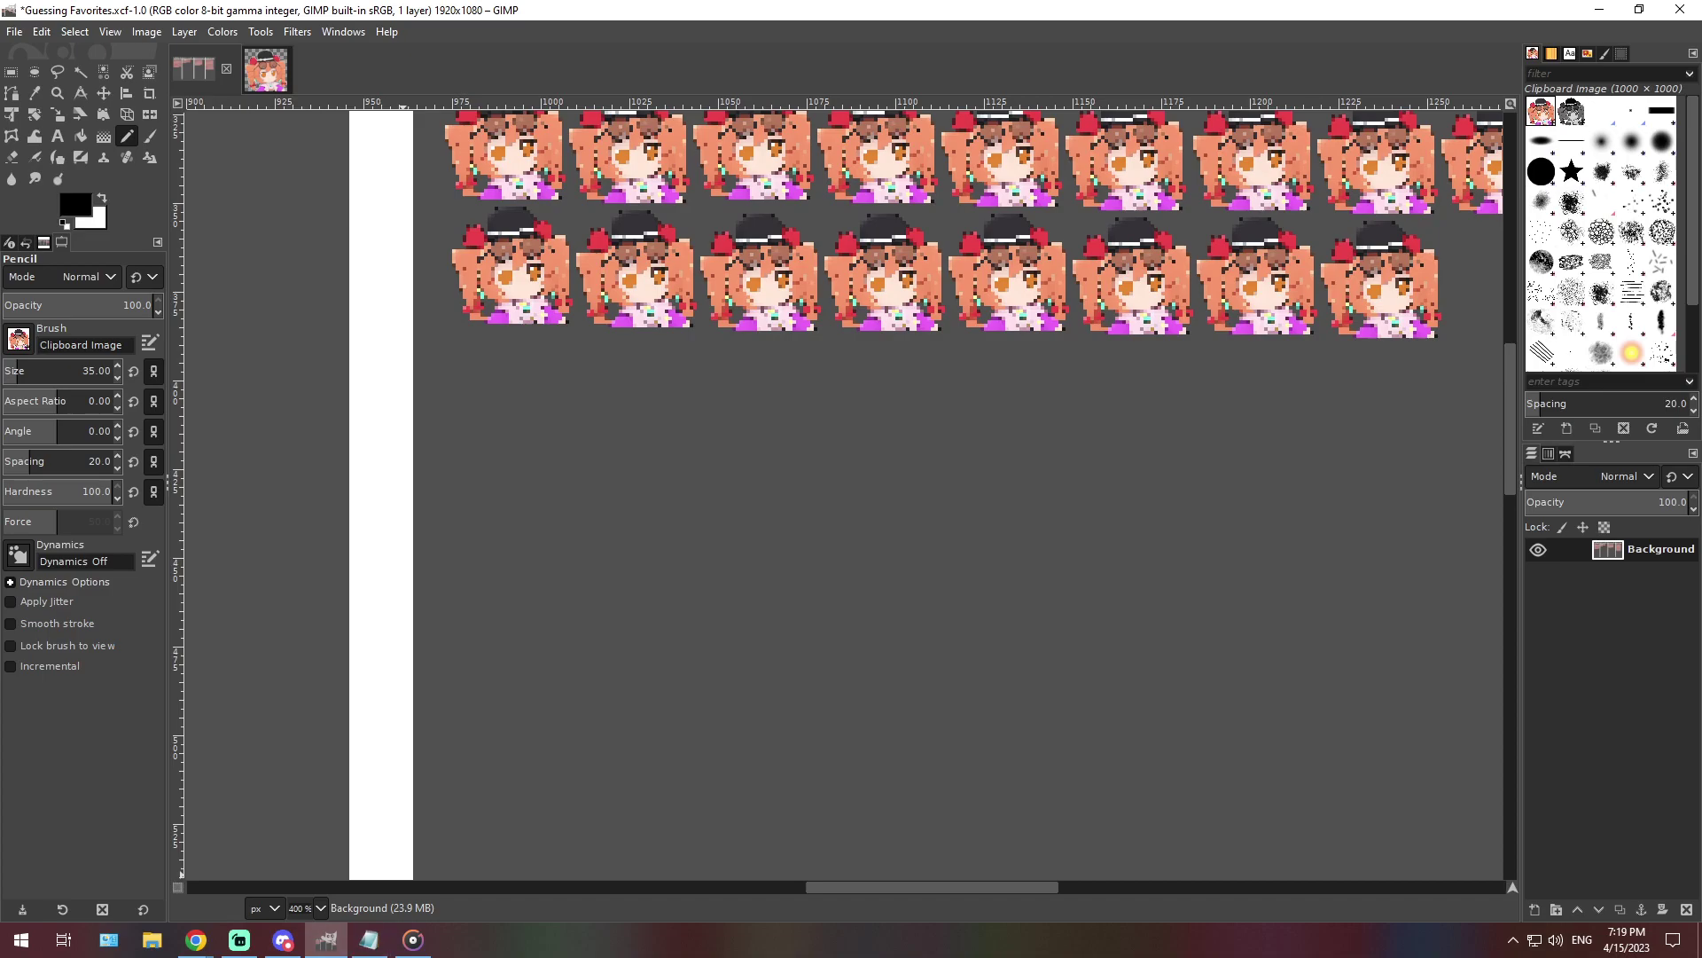
left_click(321, 908)
left_click(311, 824)
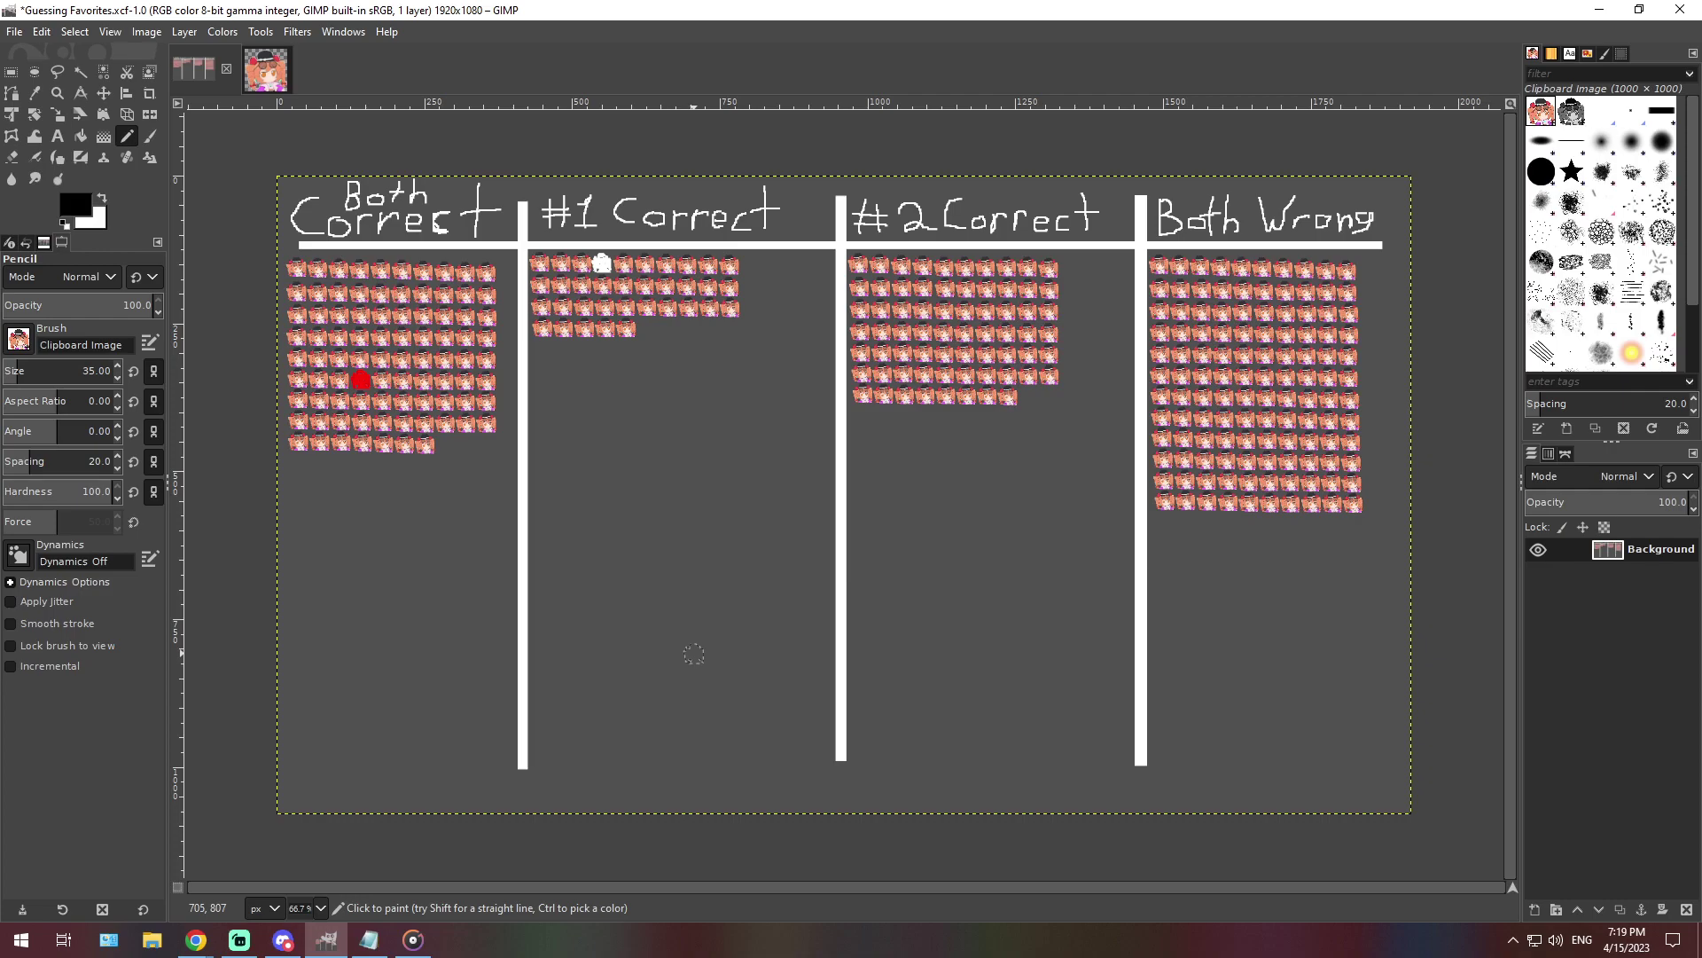
In Notepad, replace the whole note with the clue running from "#1 would be put off by #2's intense loyalty" to "effect on her masters power."
key("alt+Tab")
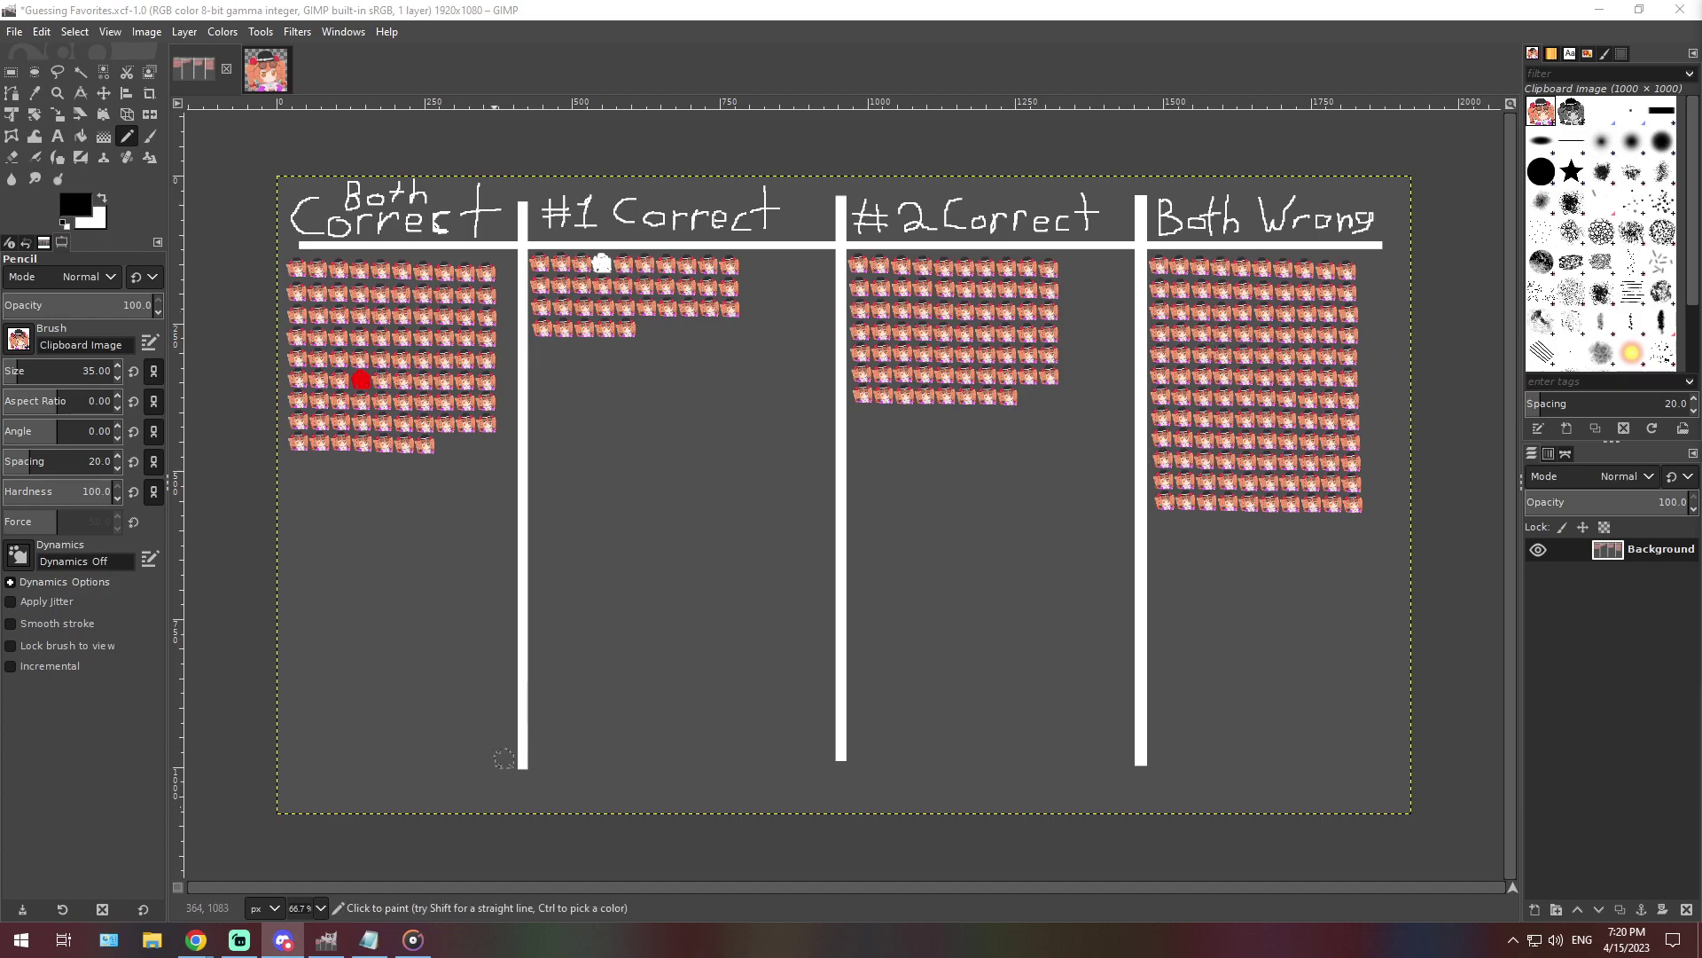
key("alt+Tab")
key("ctrl+shift+Left")
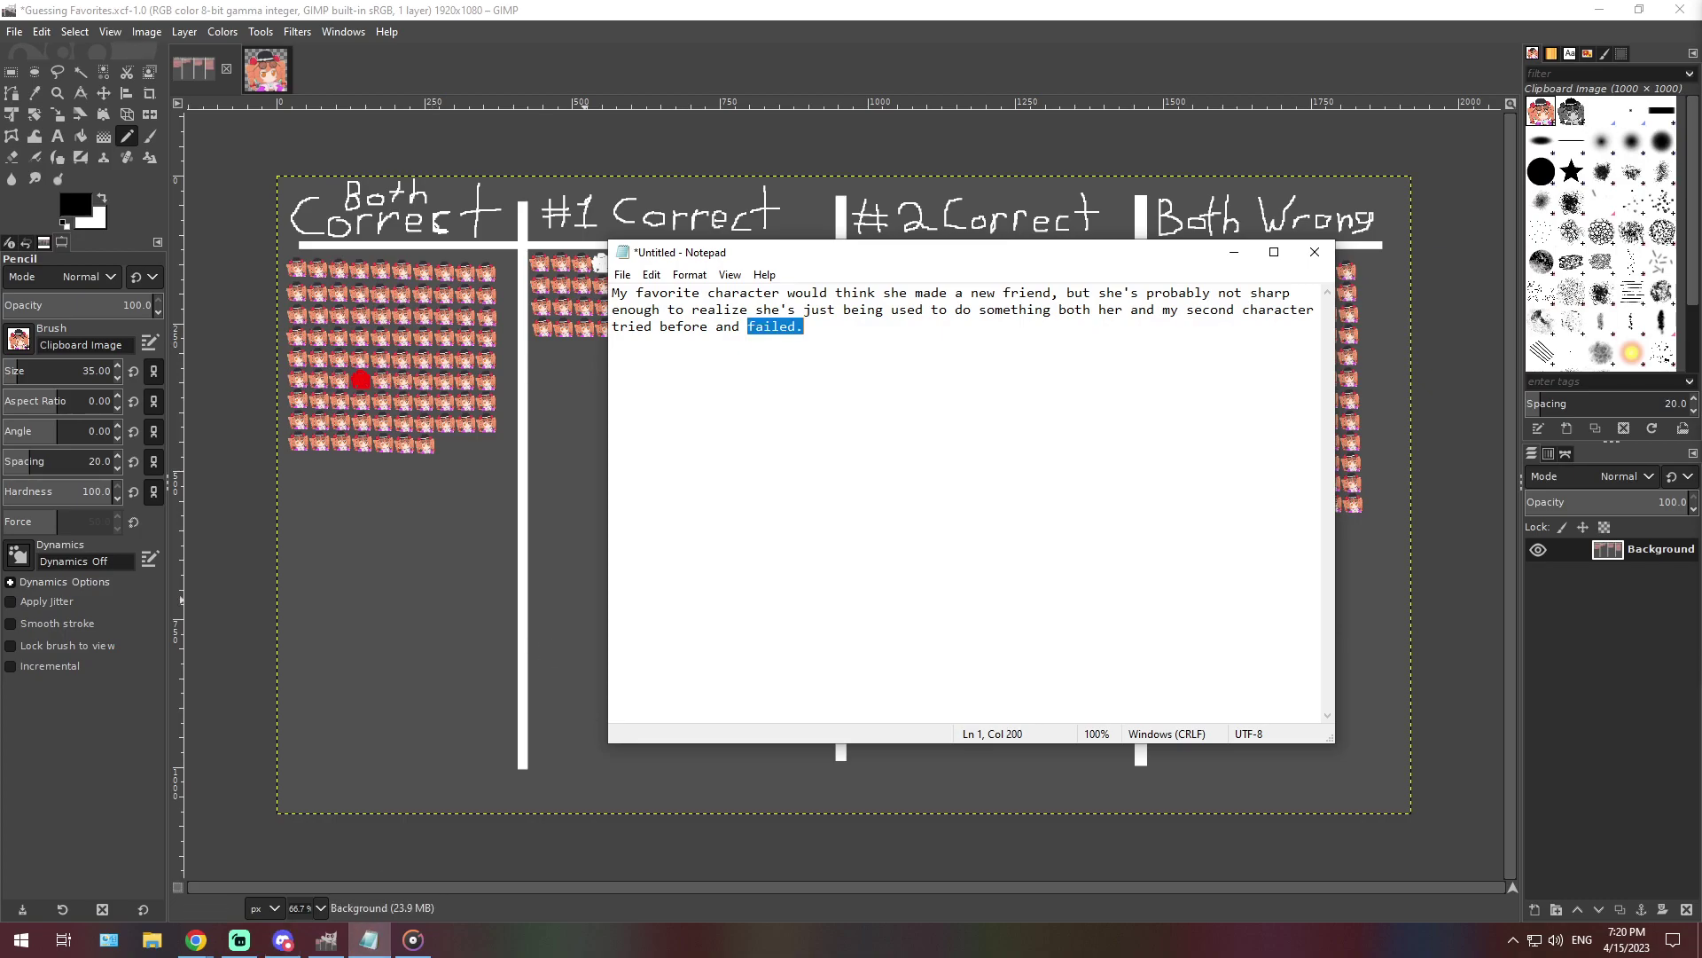
key("ctrl+a")
type("#1 would be put off by #2’s intense loyalty to another, as #1 is quite the lone wolf. However, they may bond over being humans who both have unconventional states of being. In their only mainline game interaction, #2 is frightened by #1’s effect on her masters power.")
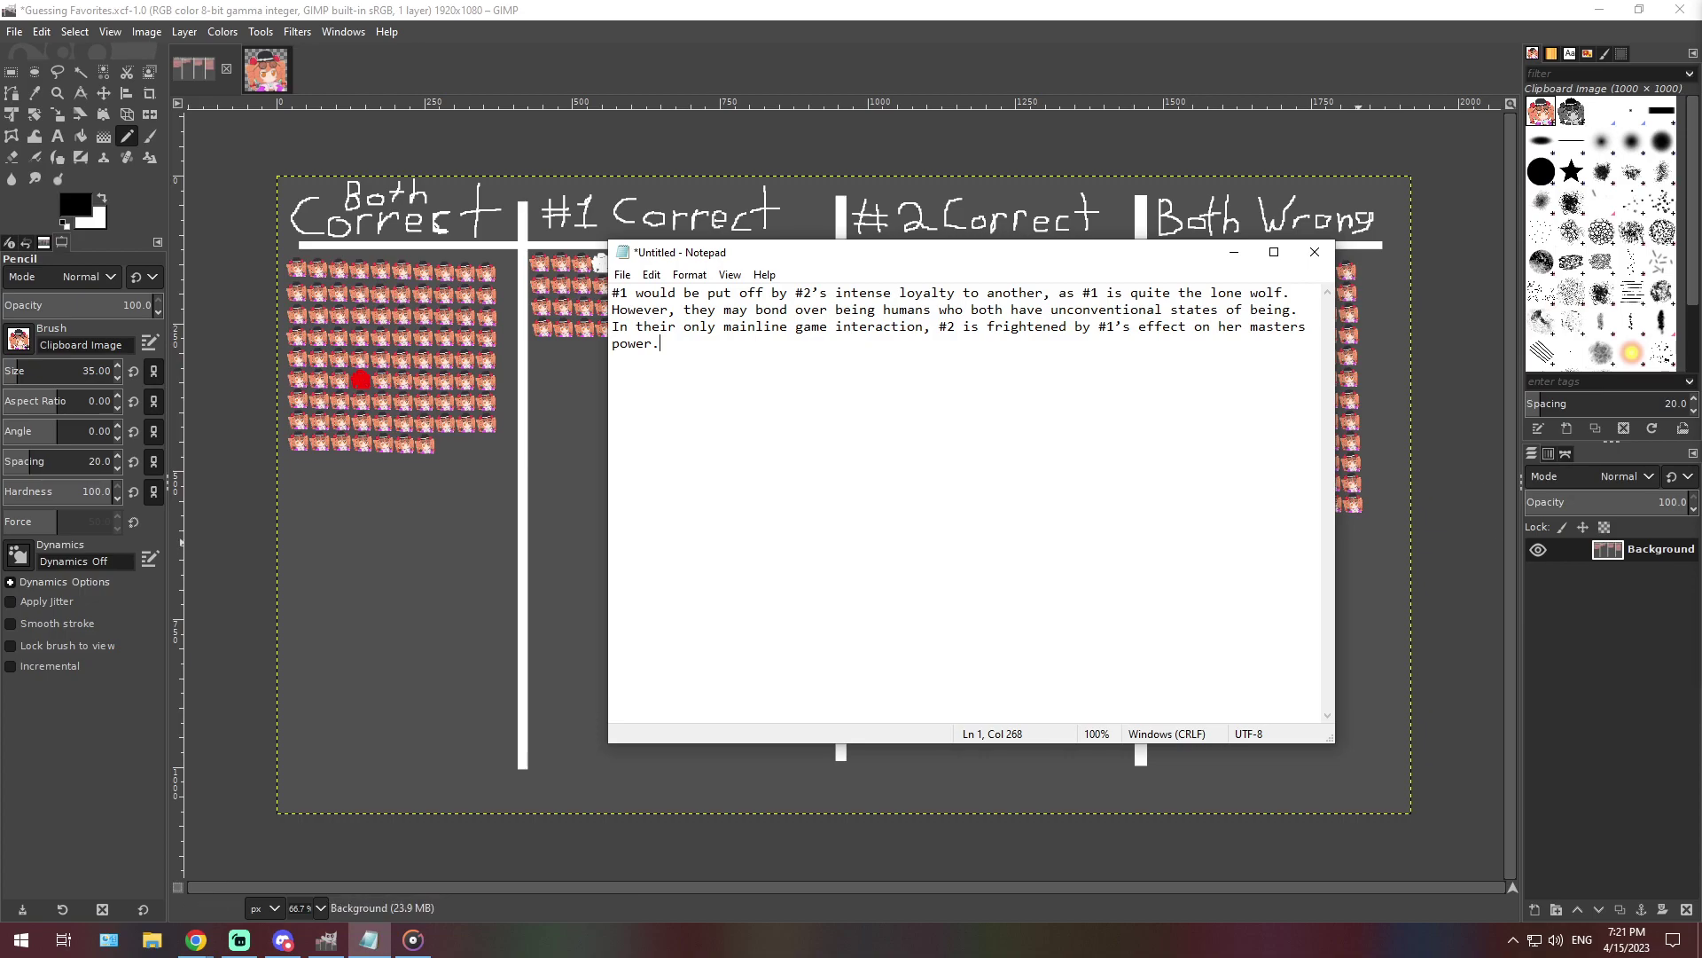
In GIMP, stamp an eighth portrait in the bottom row of the Both Correct column and restore the 66.7% zoom
left_click(321, 907)
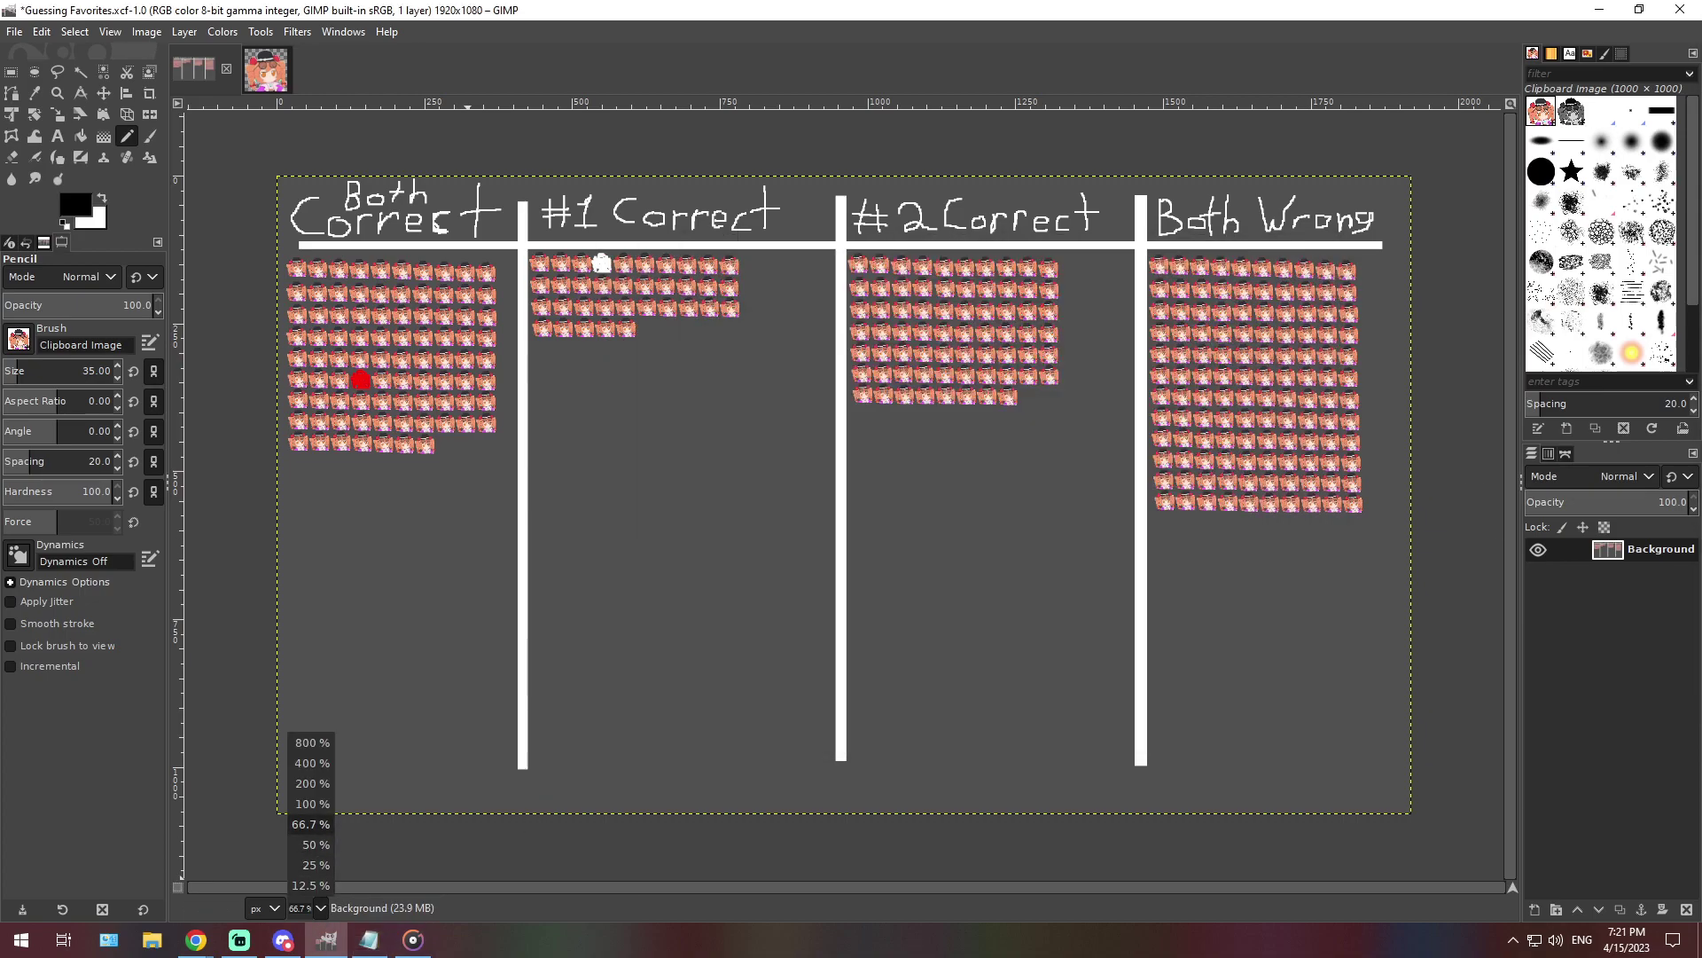
left_click(311, 763)
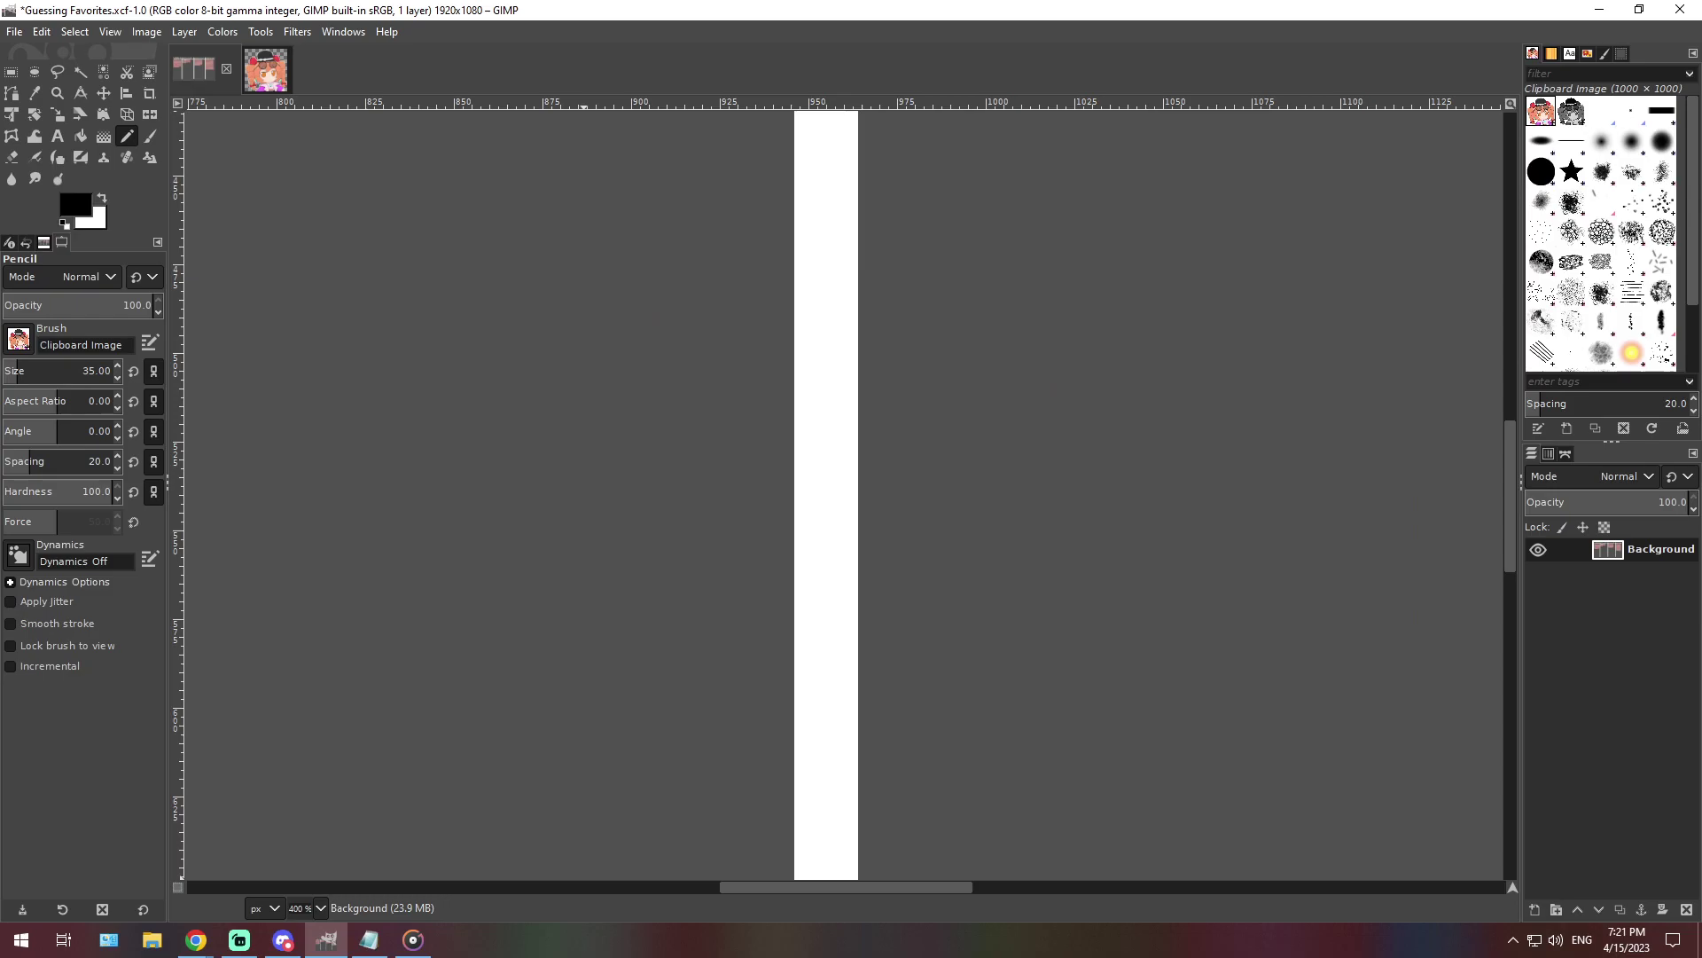
scroll(777, 758, "up", 10)
scroll(778, 758, "left", 15)
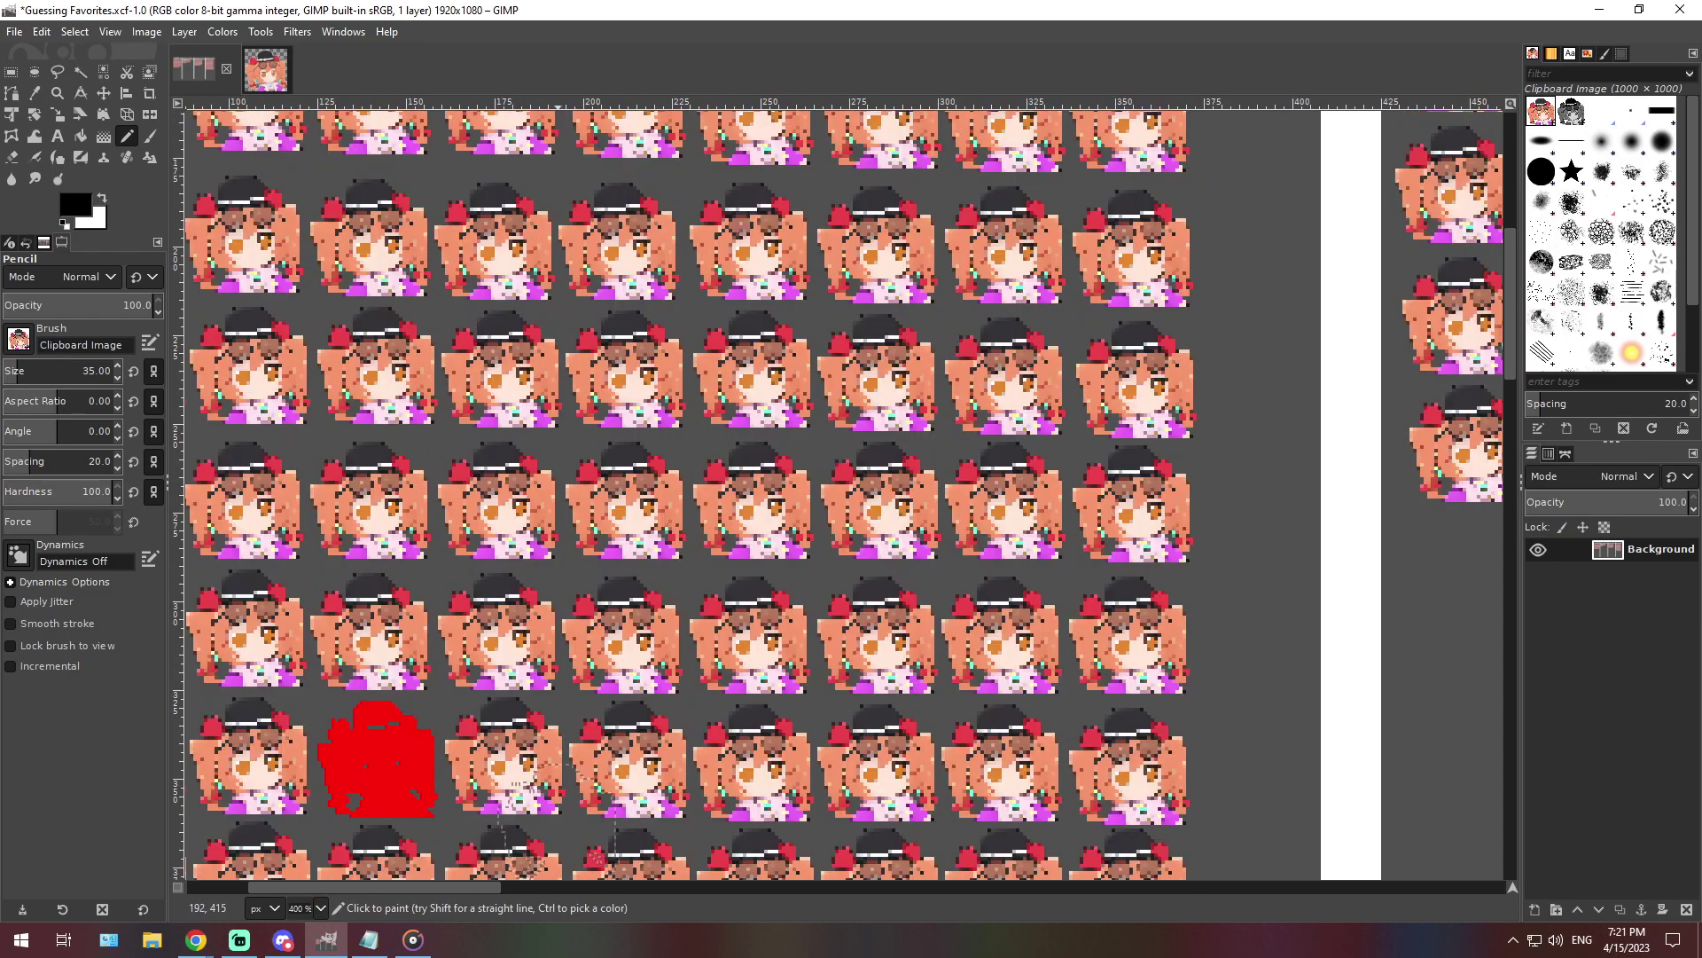
scroll(882, 709, "down", 2)
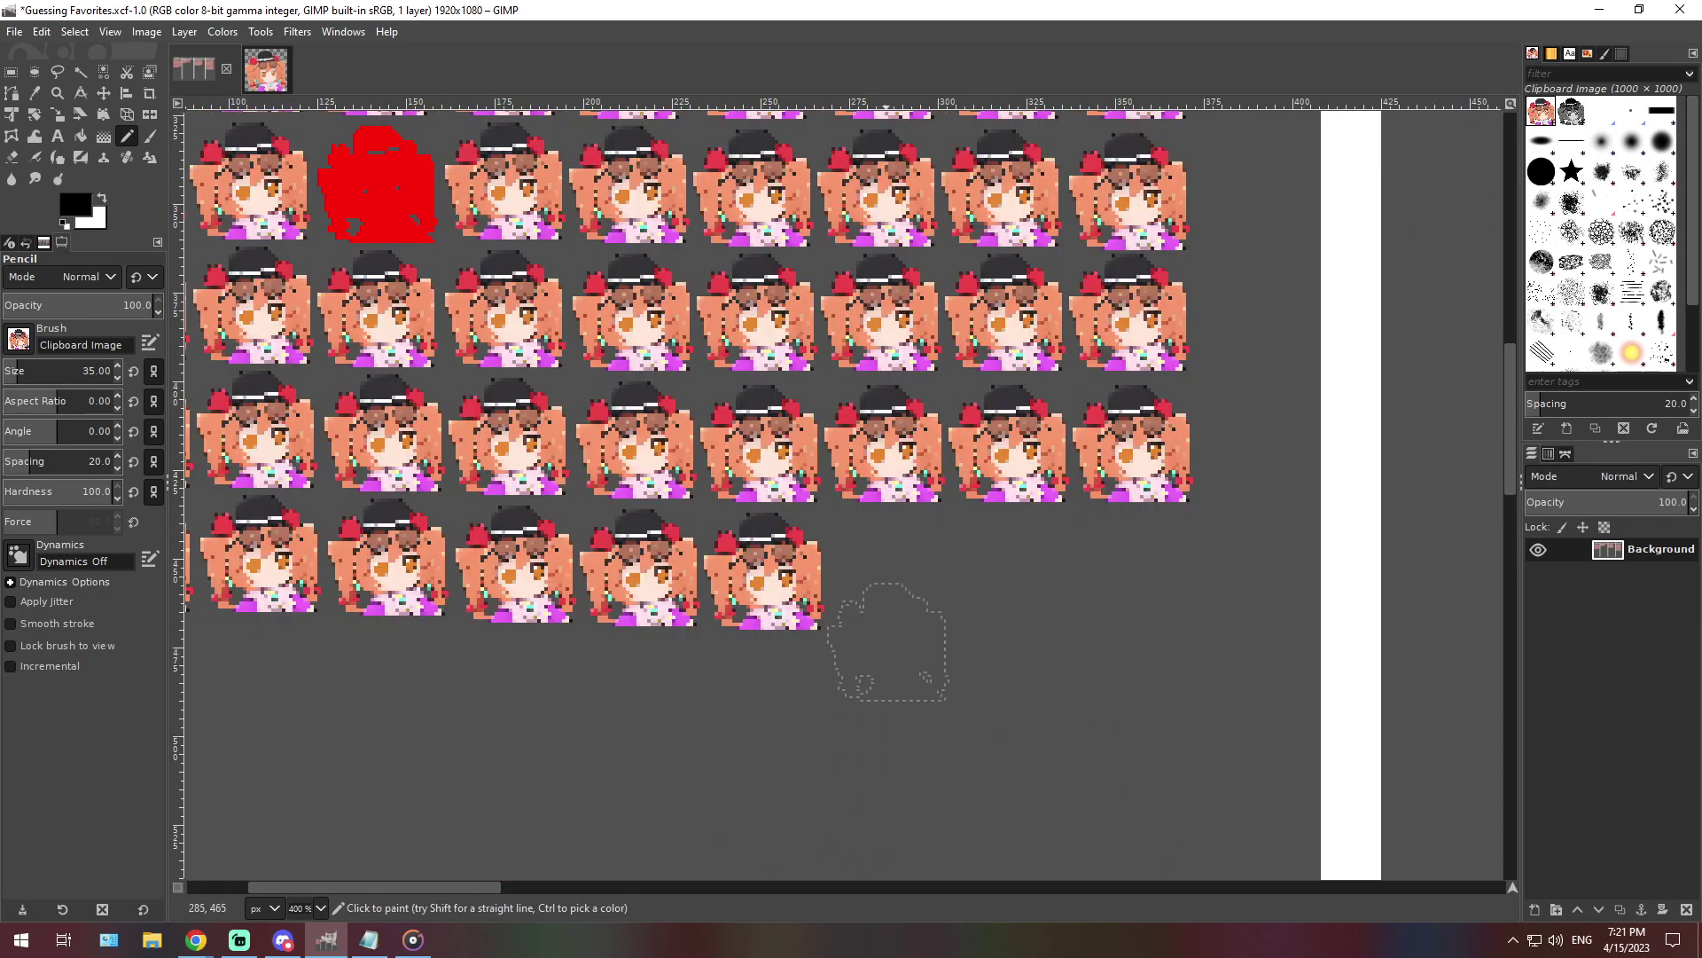
left_click(886, 570)
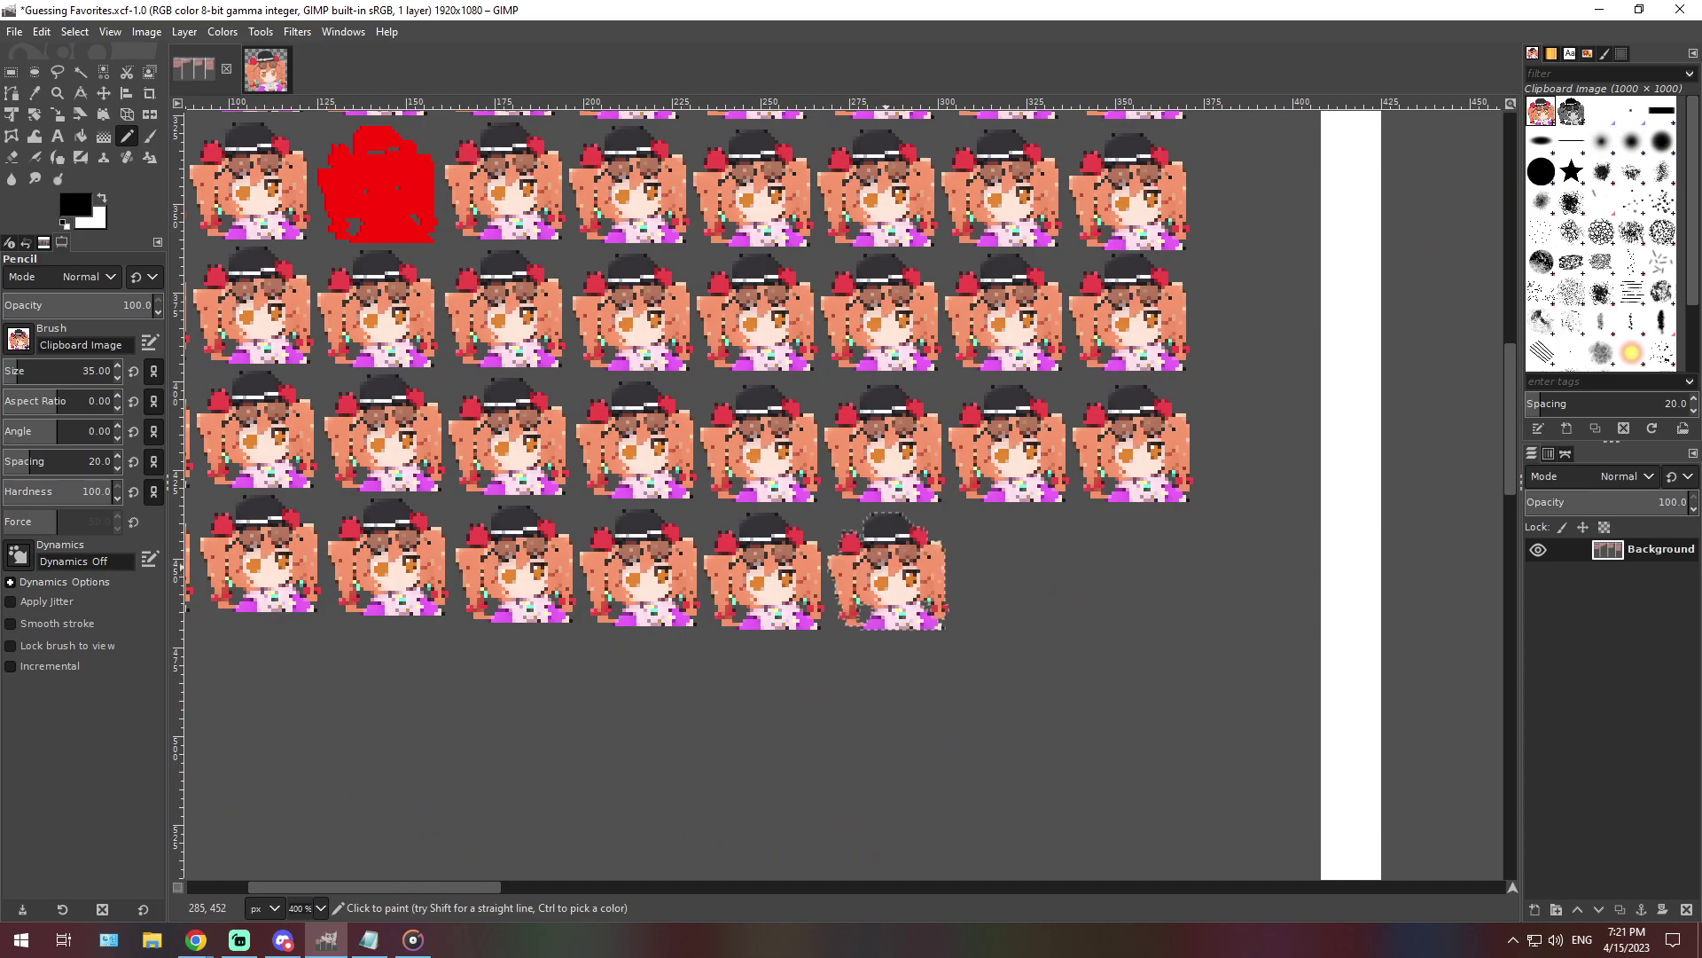
left_click(320, 907)
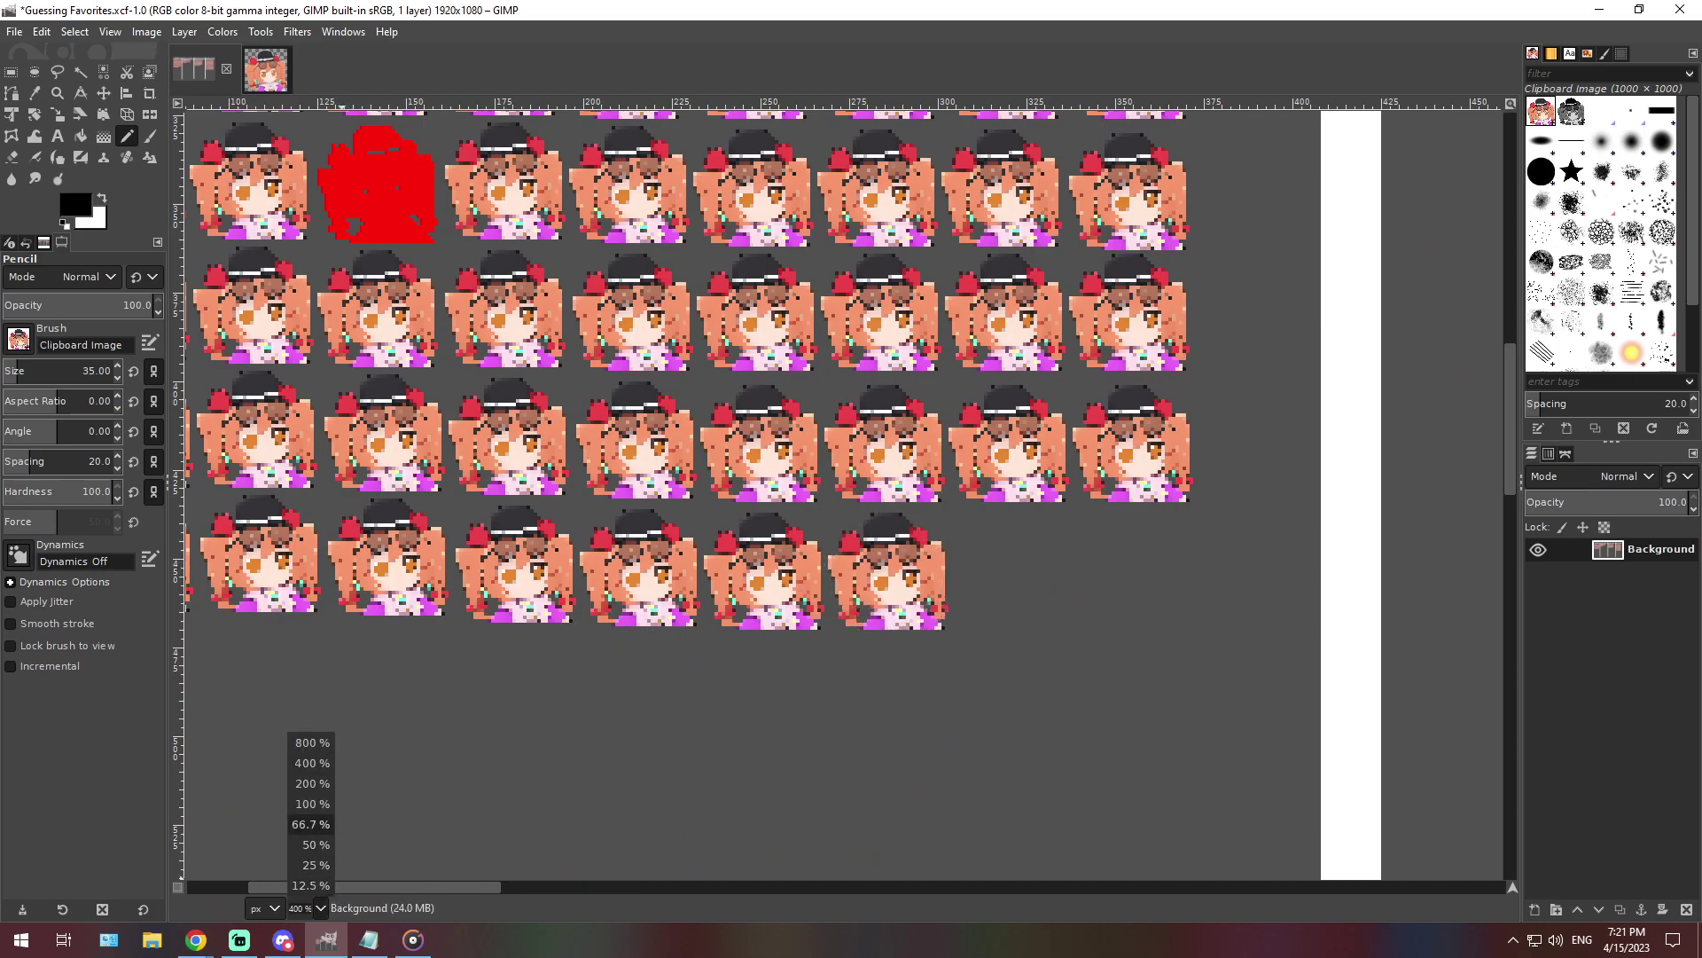
left_click(310, 824)
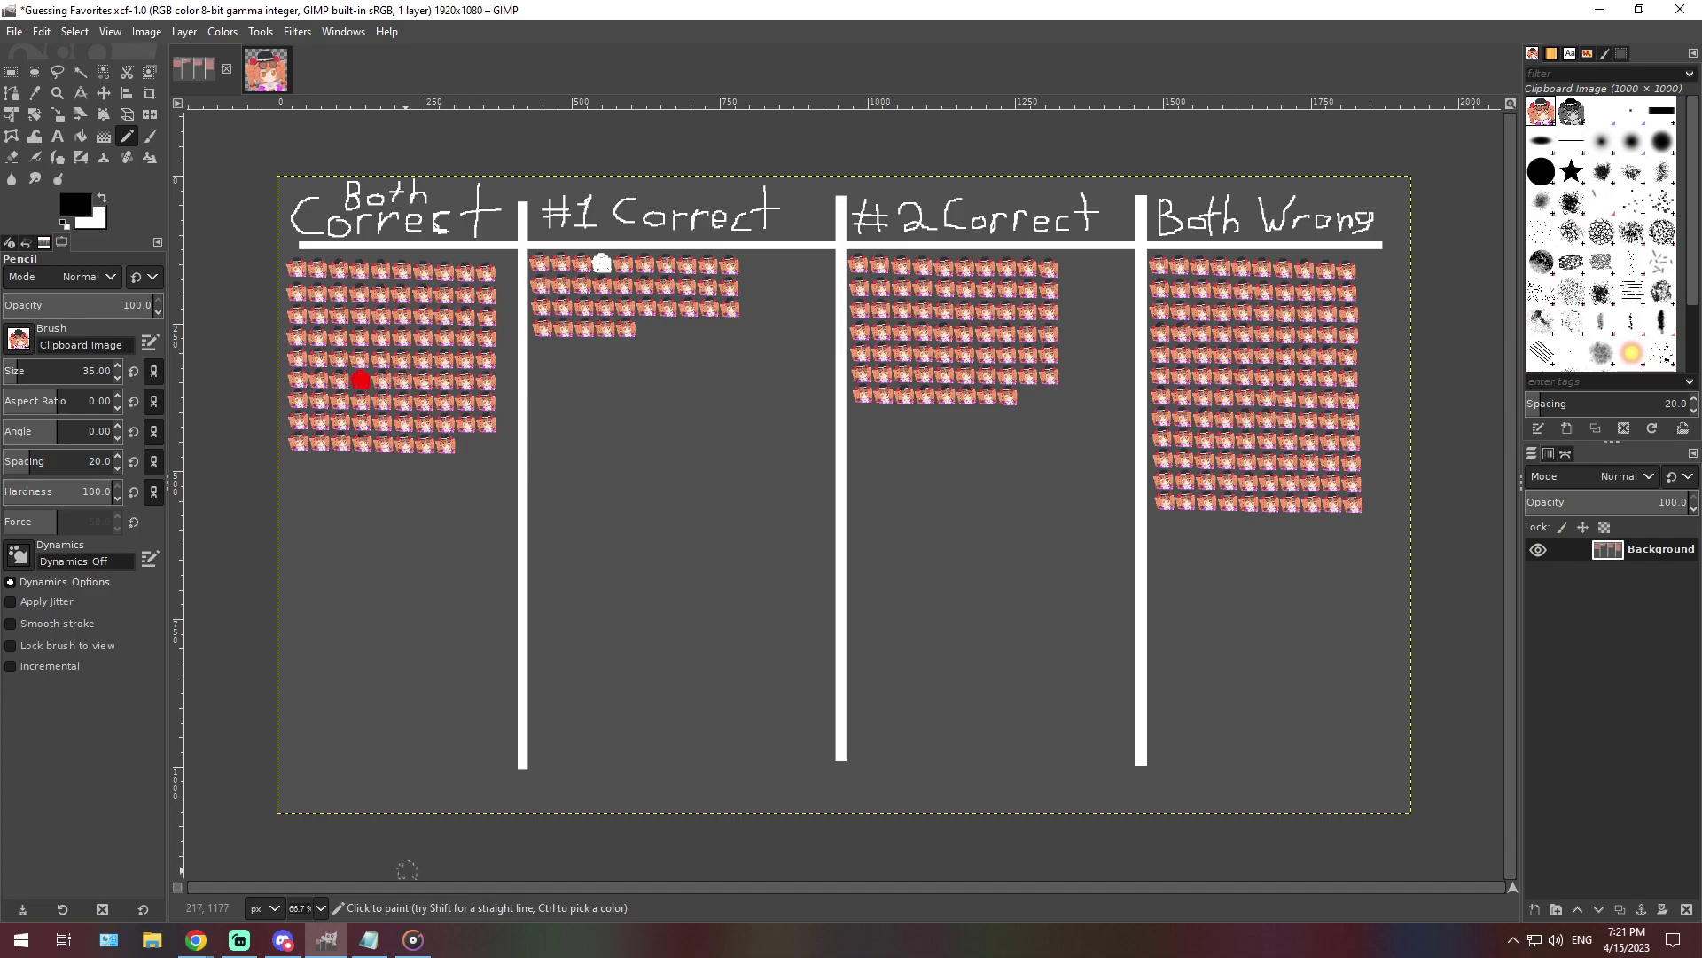
In Notepad, replace the whole note with the clue running from "While envious of many things" to "healthy work ethic and number of ears."
left_click(369, 940)
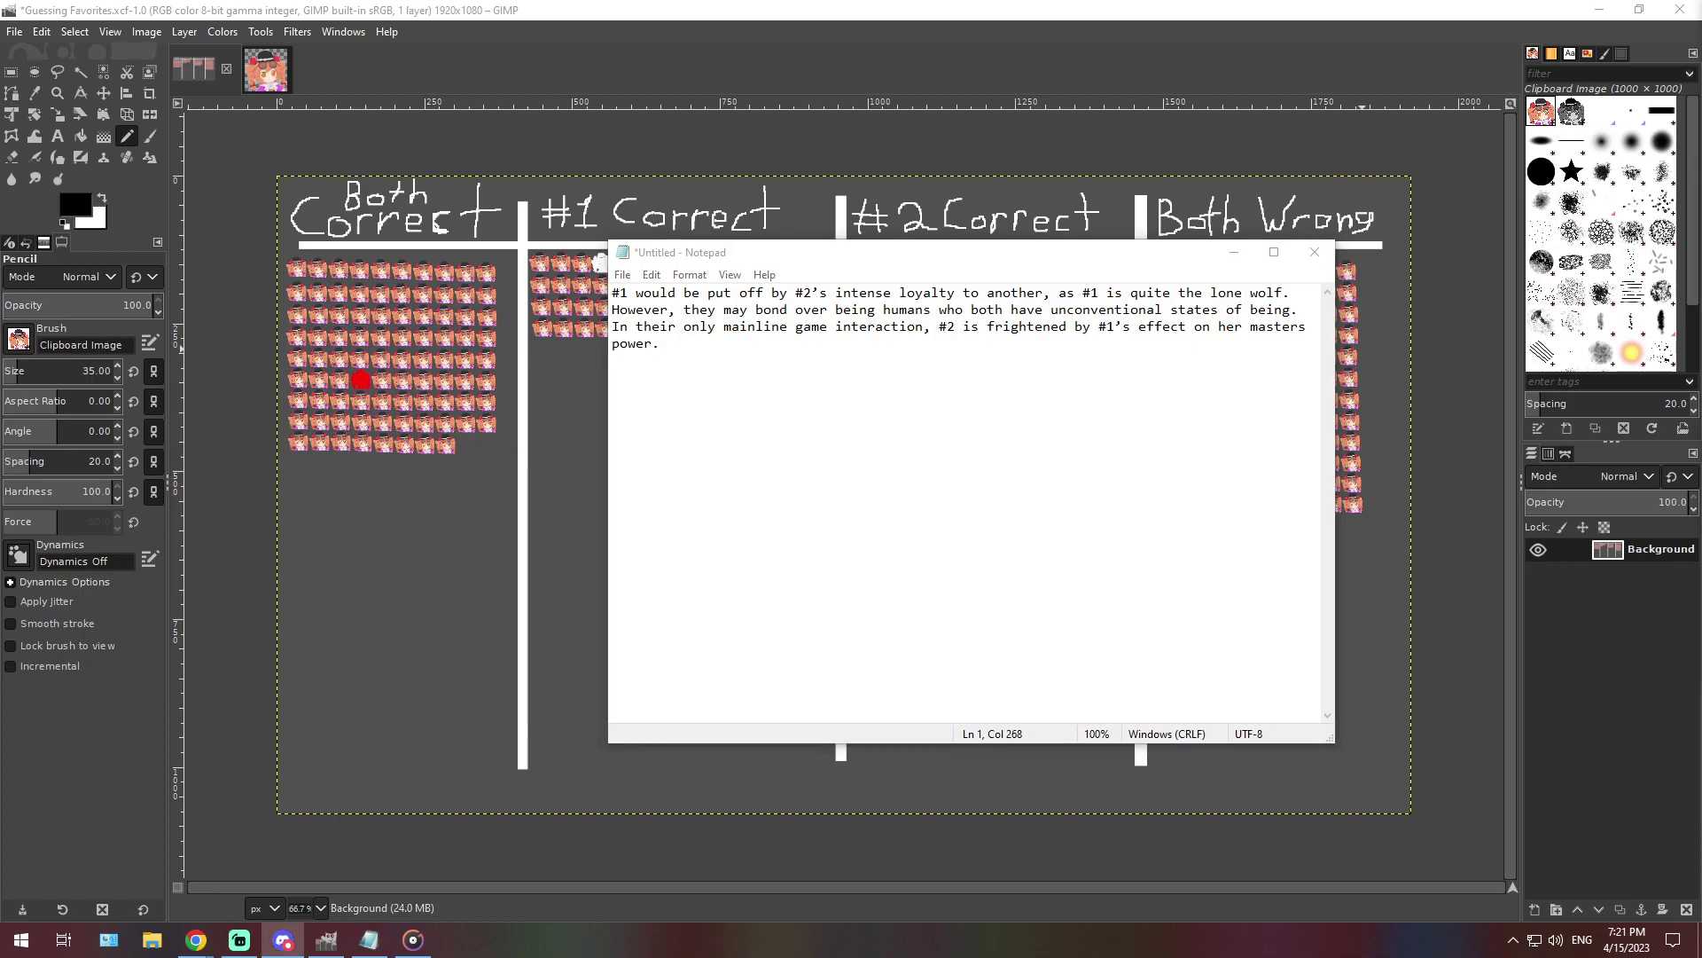
double_click(1027, 327)
key("ctrl+a")
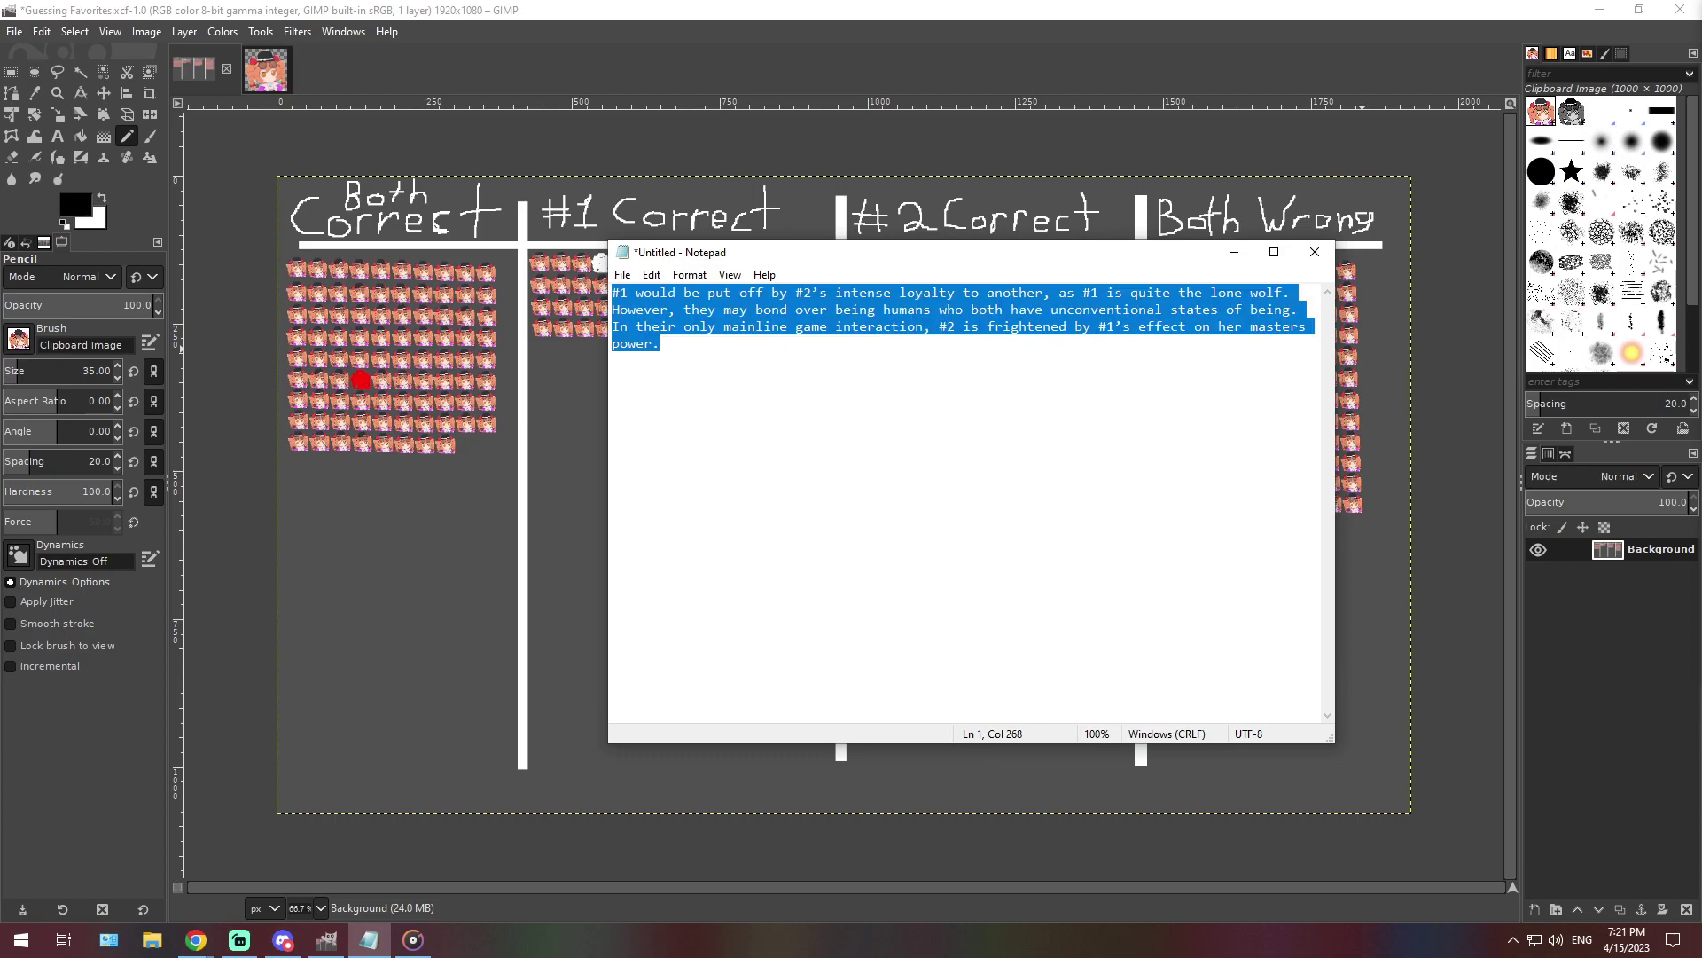
type("While envious of many things, my favourite character is particularly envious of their healthy work ethic and number of ears.")
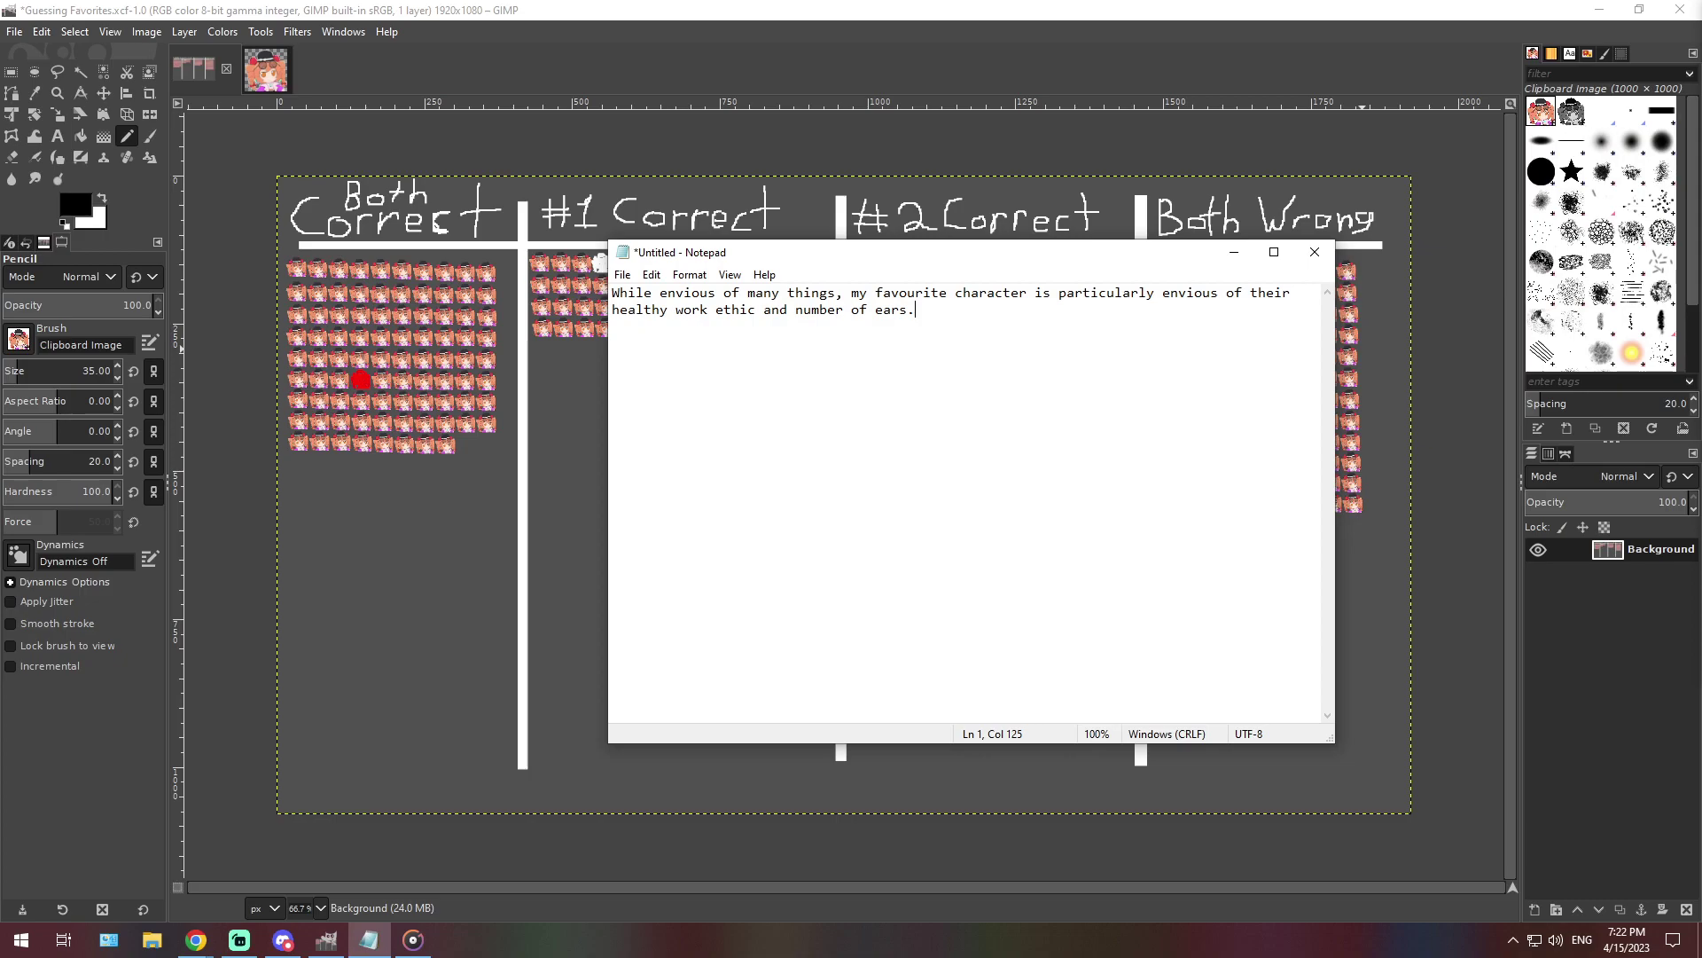
In GIMP, stamp a ninth portrait in the bottom row of the Both Correct column and restore the 66.7% zoom
left_click(320, 907)
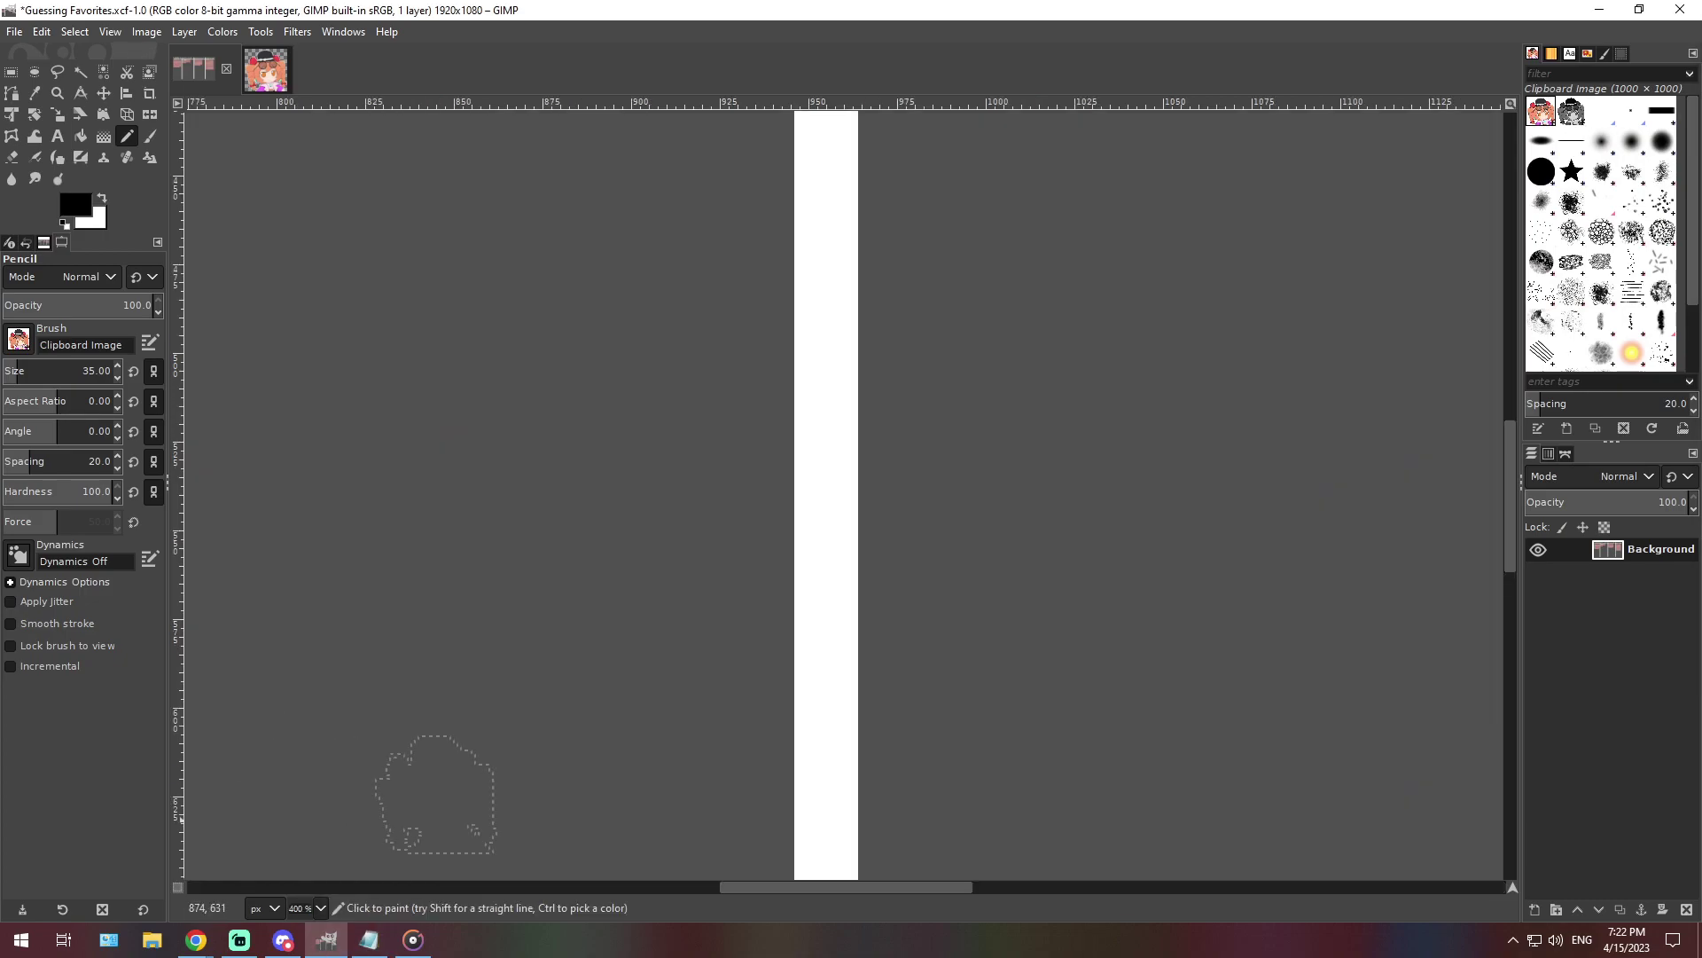
left_click(310, 784)
scroll(821, 558, "left", 10)
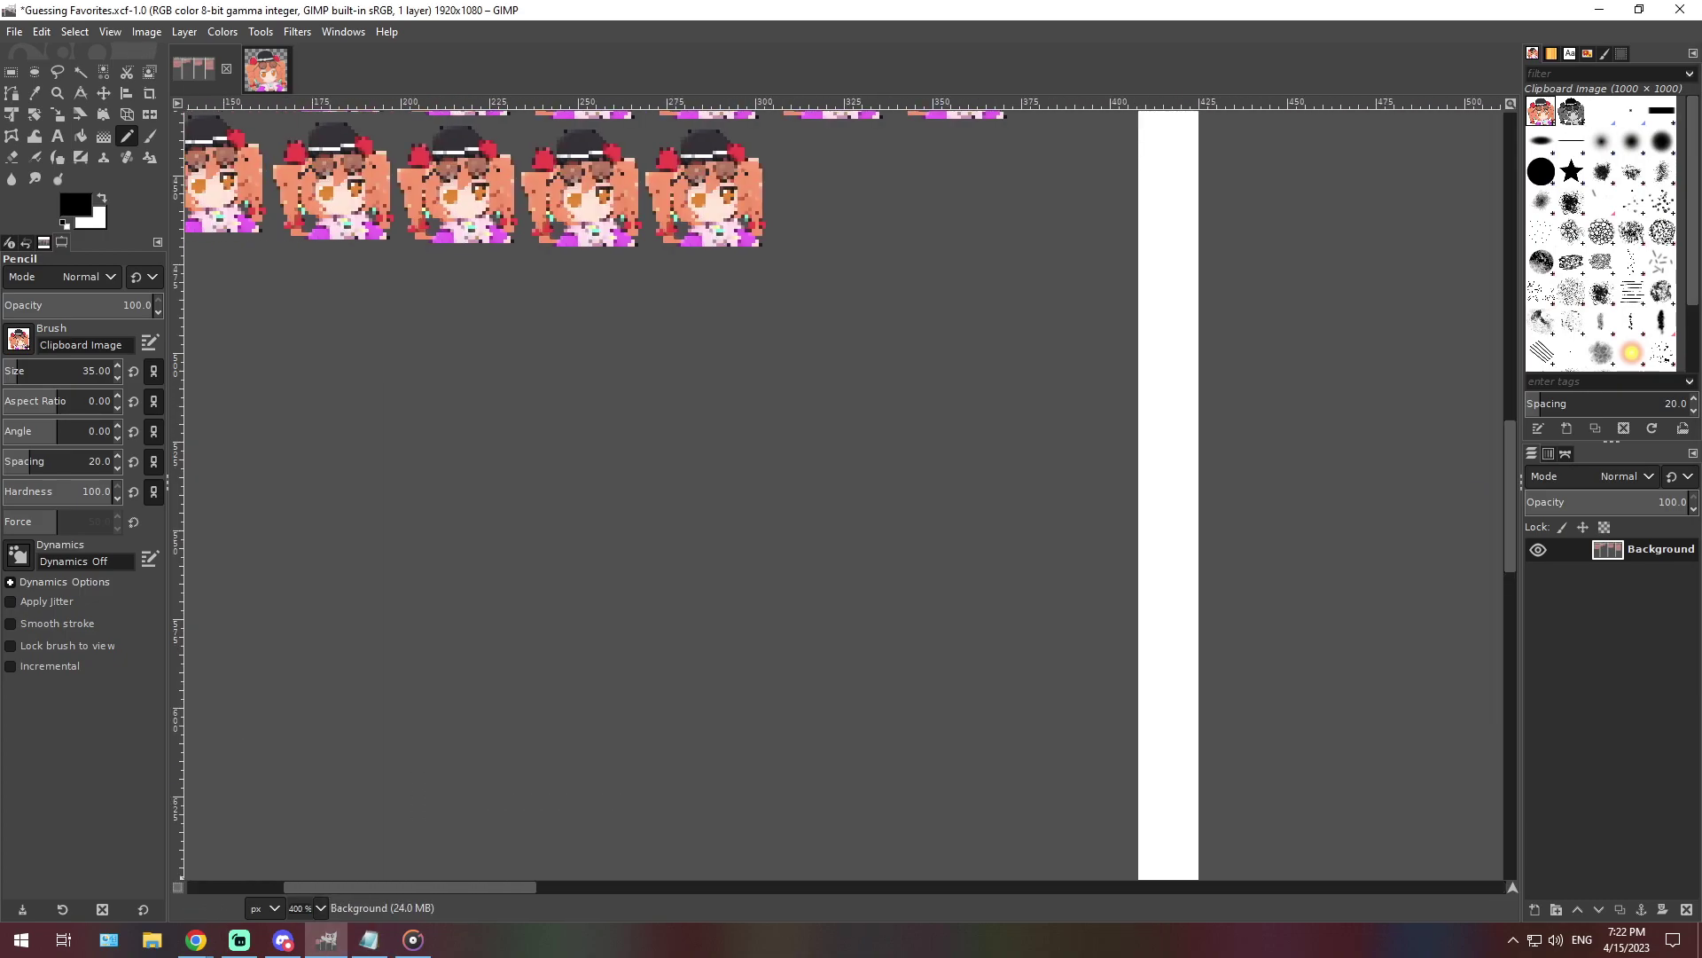
scroll(820, 559, "up", 5)
scroll(820, 558, "down", 3)
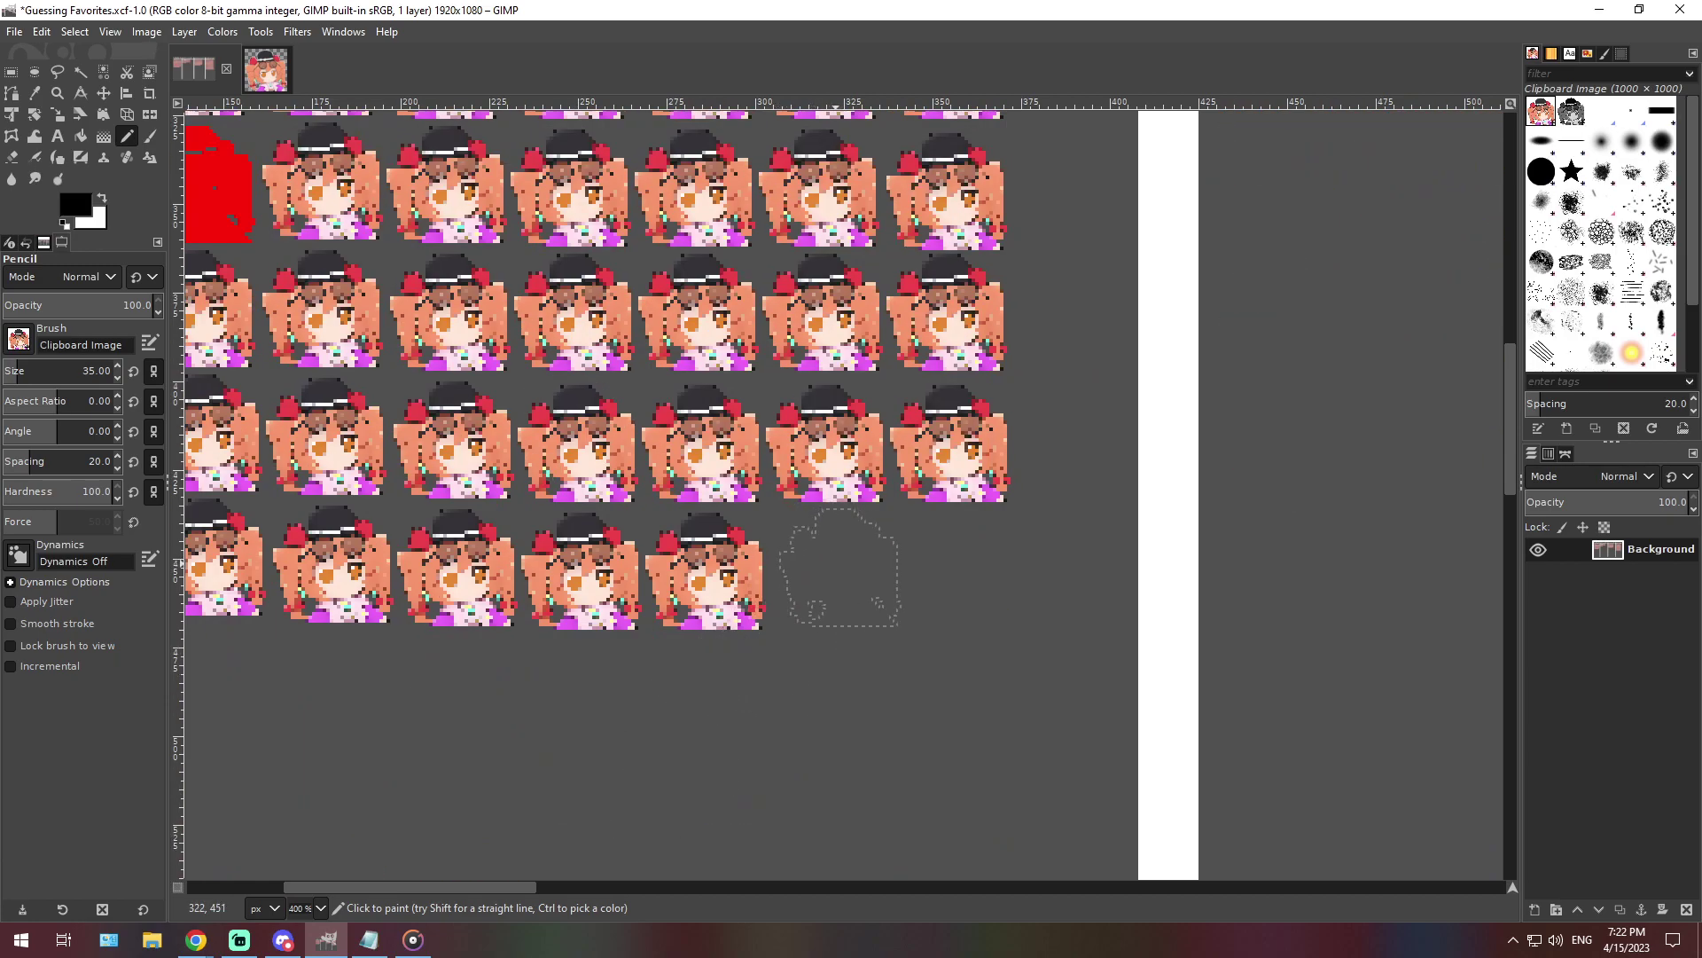
left_click(832, 570)
left_click(320, 908)
left_click(310, 842)
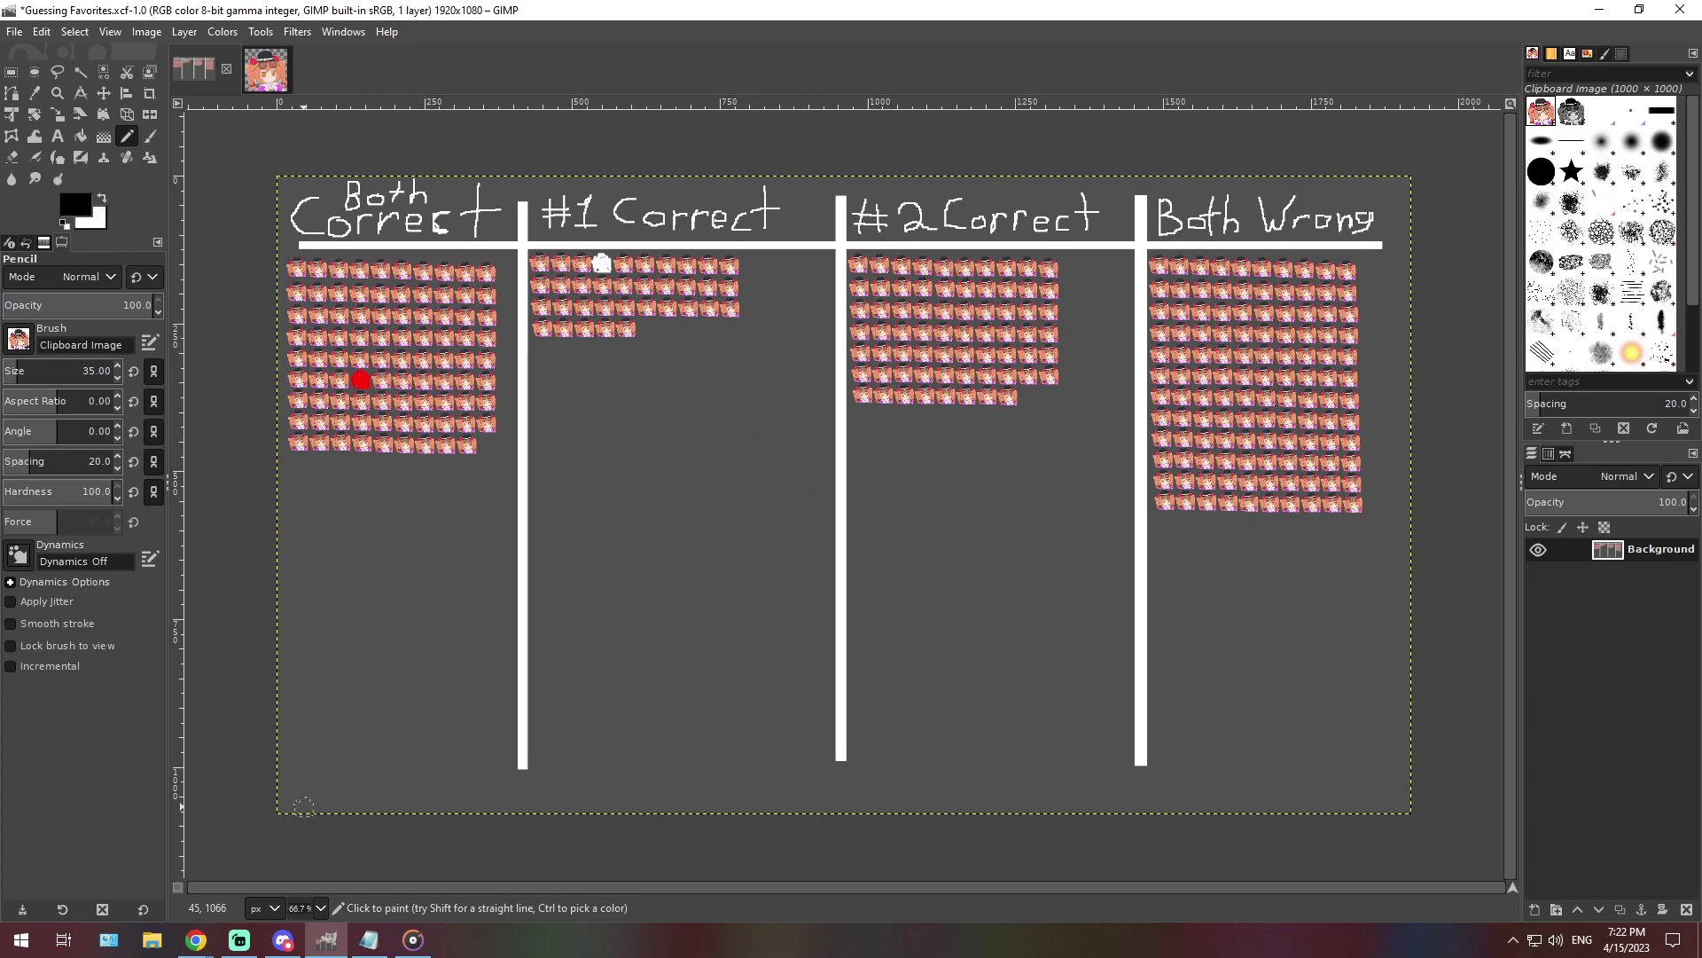
In Notepad, replace the whole note with the clue running from "They'd probably be sort of kindred spirits" to "interacting with each other."
key("alt+Tab")
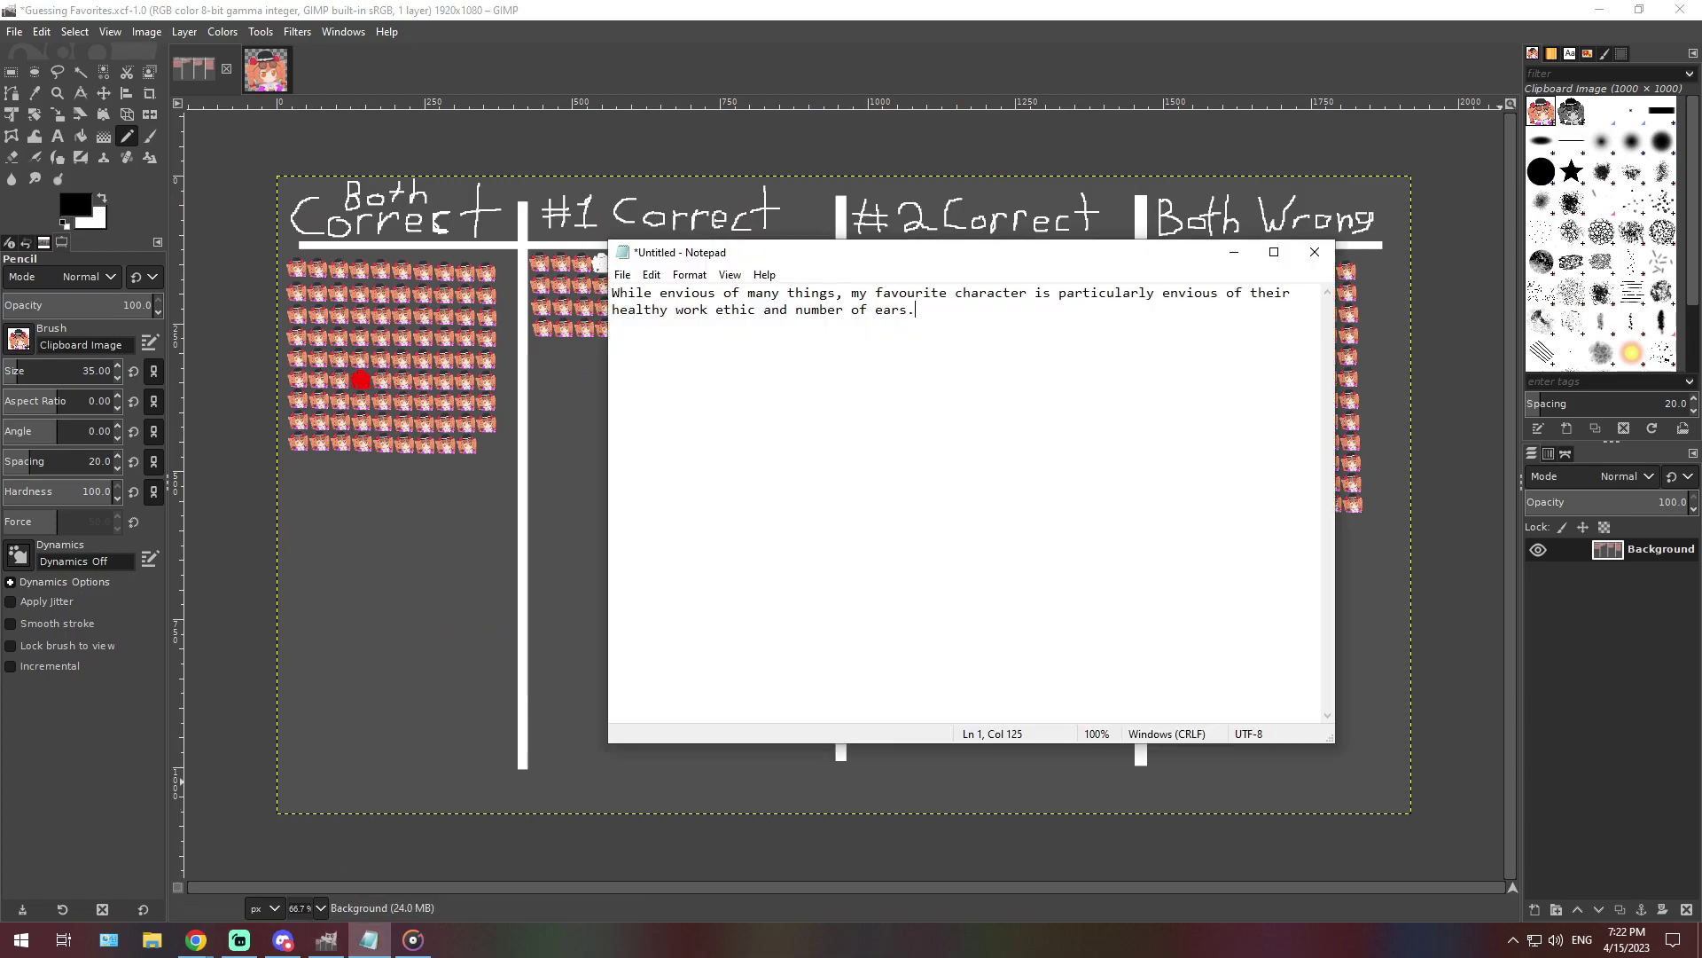
key("alt+Tab")
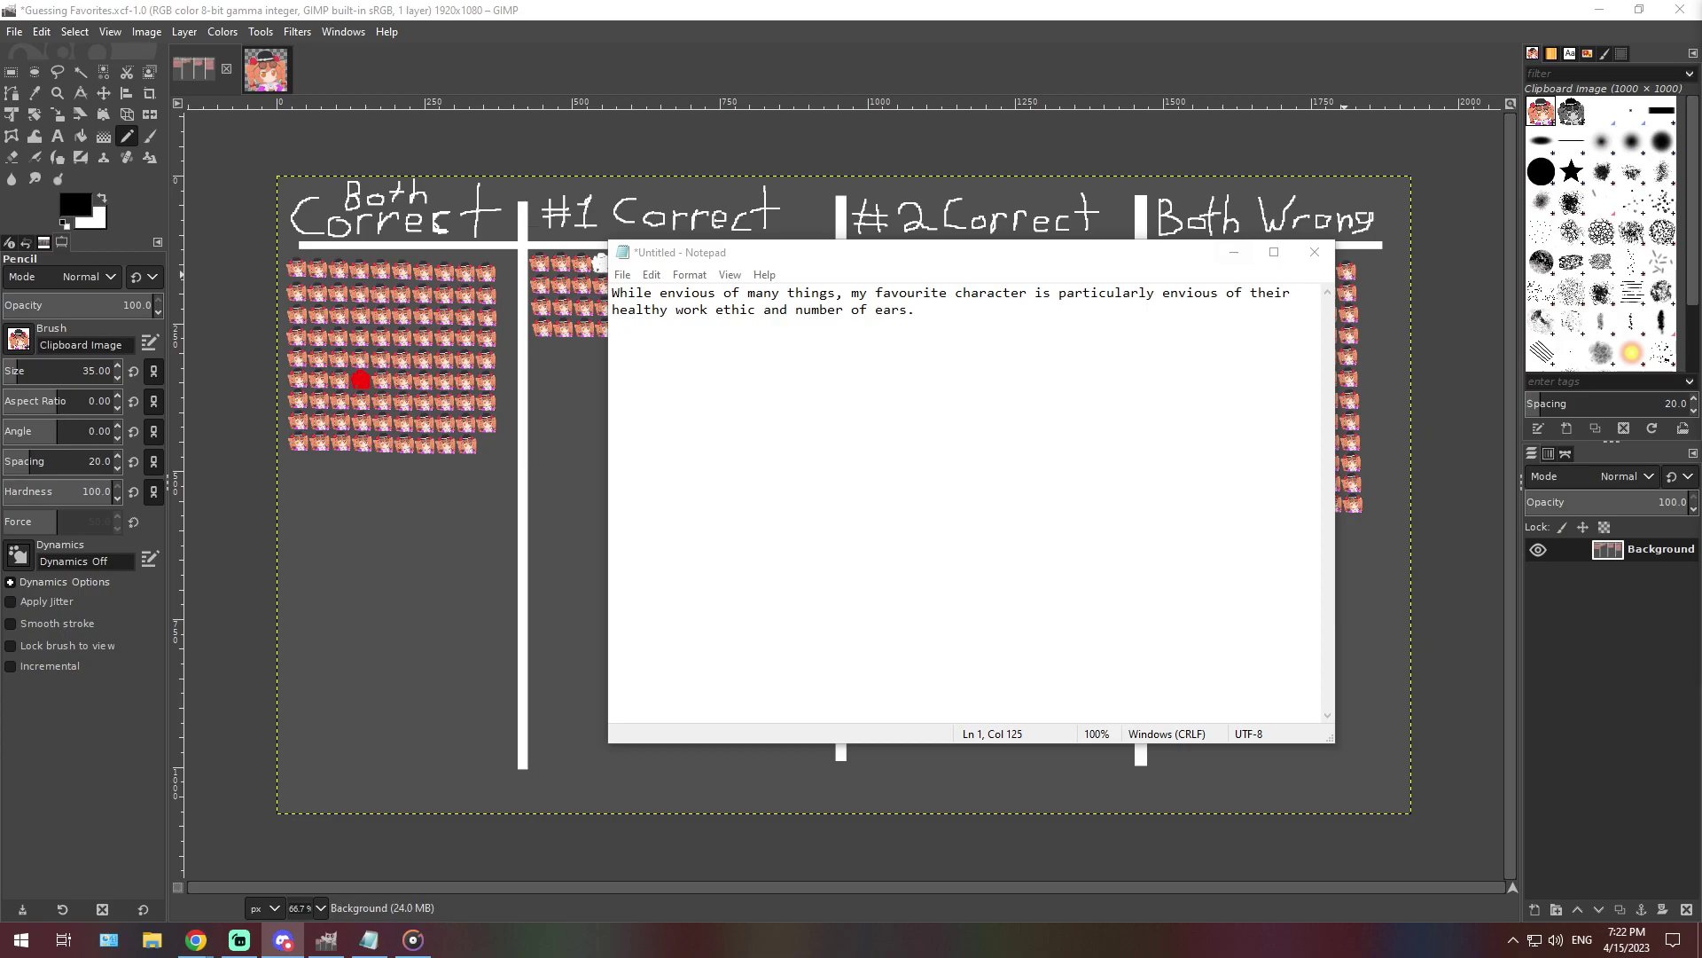
double_click(819, 309)
key("ctrl+a")
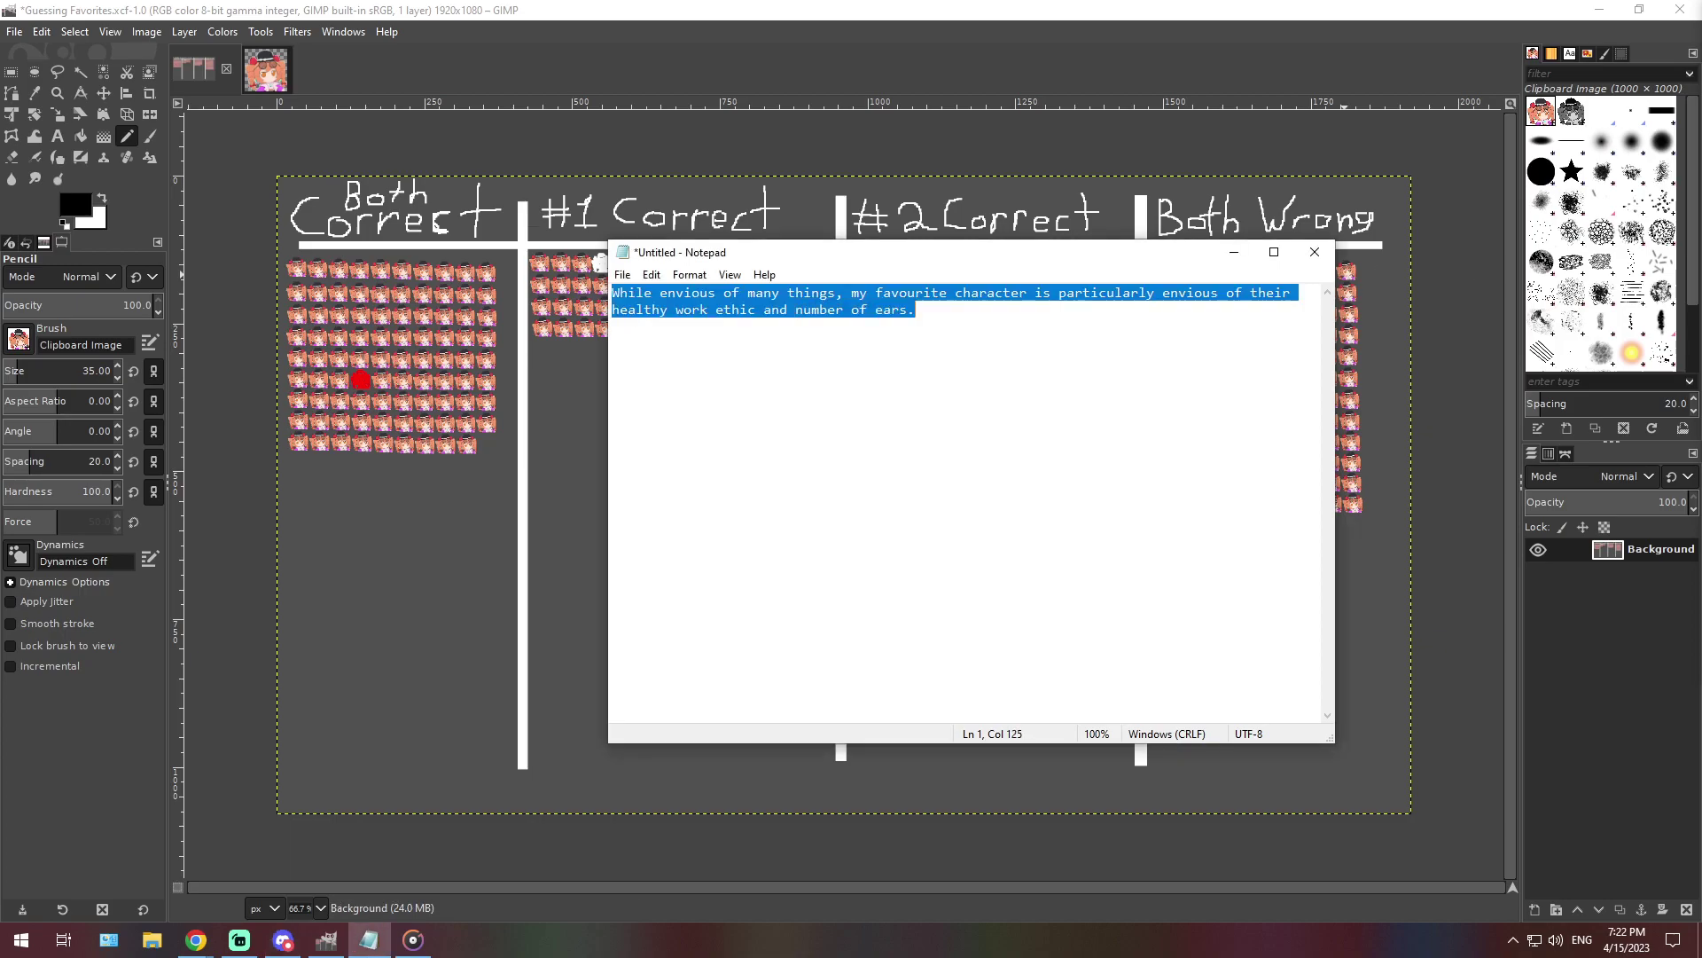
type("They'd probably be sort of kindred spirits despite never interacting in canon. First one has a house that I think the second favorite would find fascinating, and possibly want to crash/hang out there. Unfortunately, the second favorite wouldn't find any actual food for herself there, so she'd probably not stick around. I can see the second trying to conscript the first into providing background ambience while she \"works\". I don't see the first favorite being terribly eager to go along with it in good faith, but she might do so anyway just to watch stupid antics as the second favorite screws up as usual.  The main problem with this scenario though, is that the favorite is sort of a busy celebrity and the second favorite is a nobody, so it's a little farfetch'd to see them interacting with each other.")
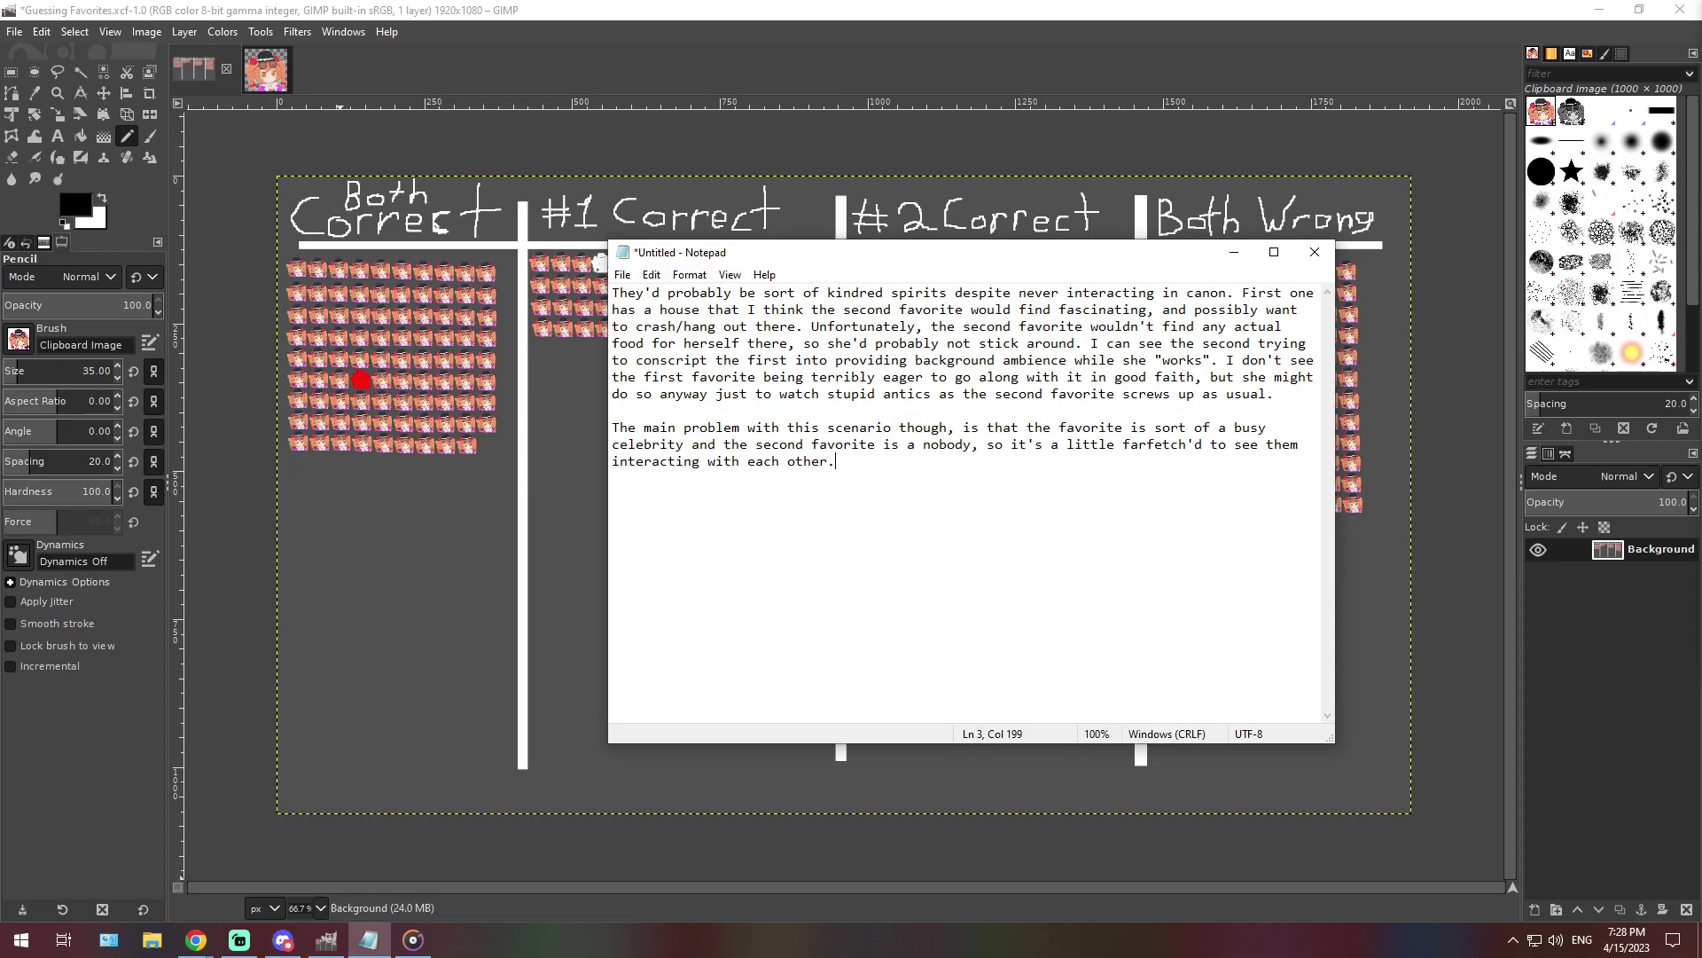
In GIMP, stamp the first portrait of a new row beneath the Both Wrong column's portraits and restore the 66.7% zoom
left_click(320, 907)
left_click(310, 763)
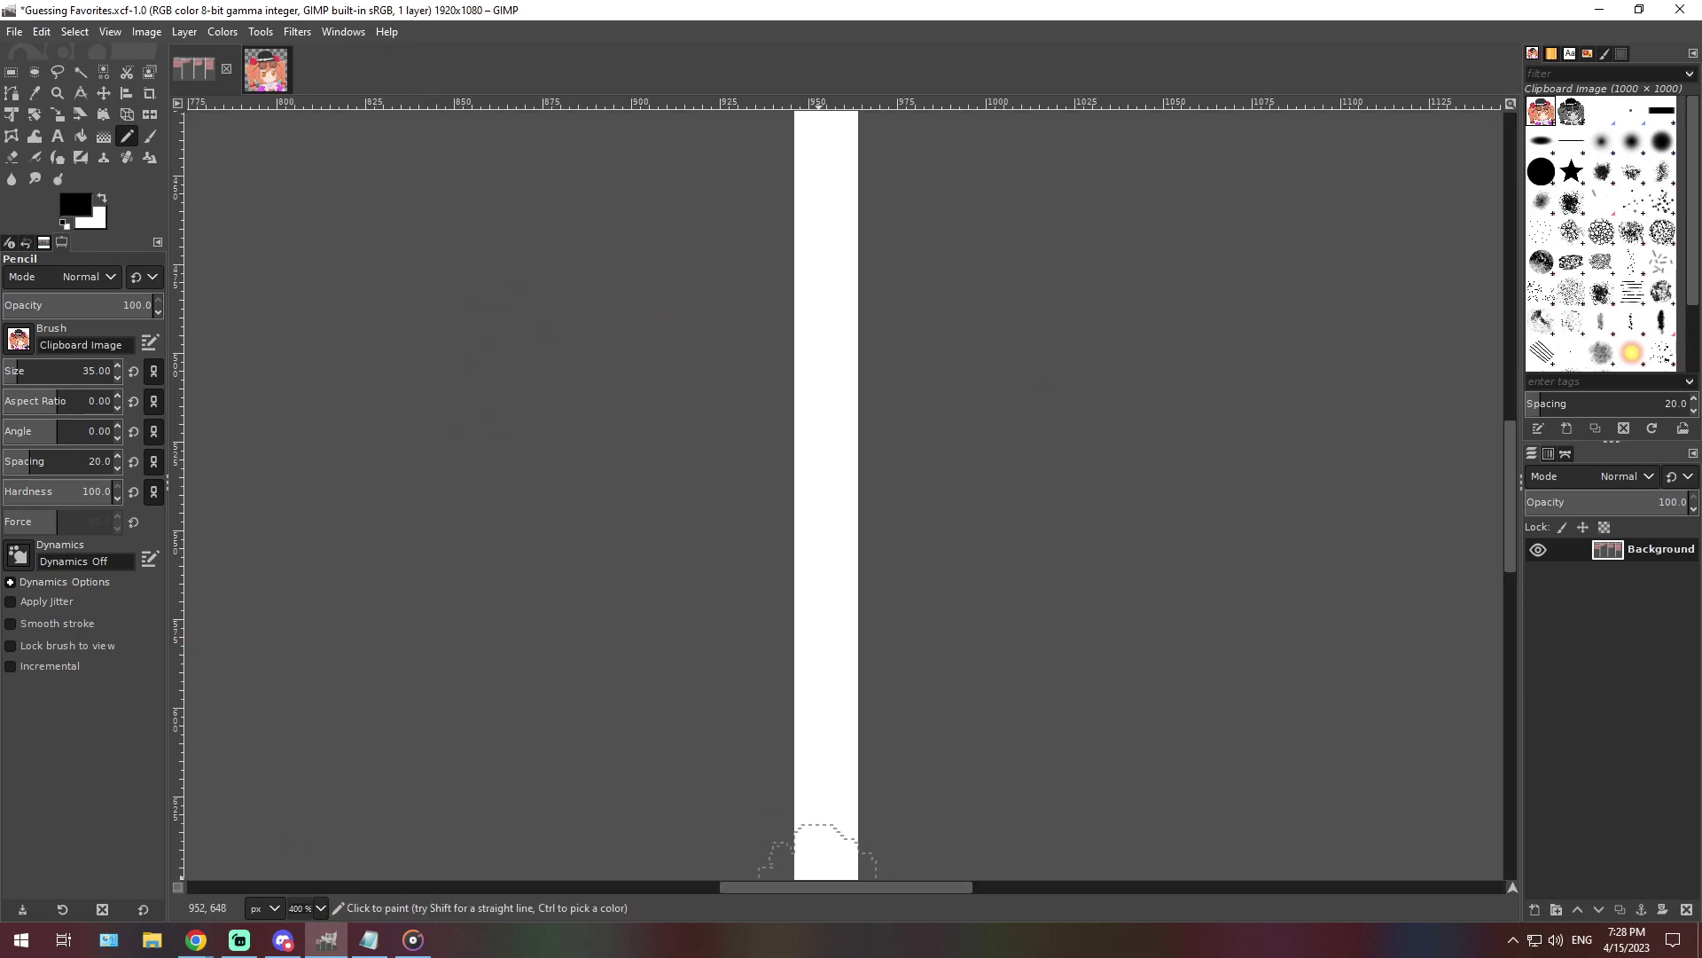
scroll(815, 834, "right", 10)
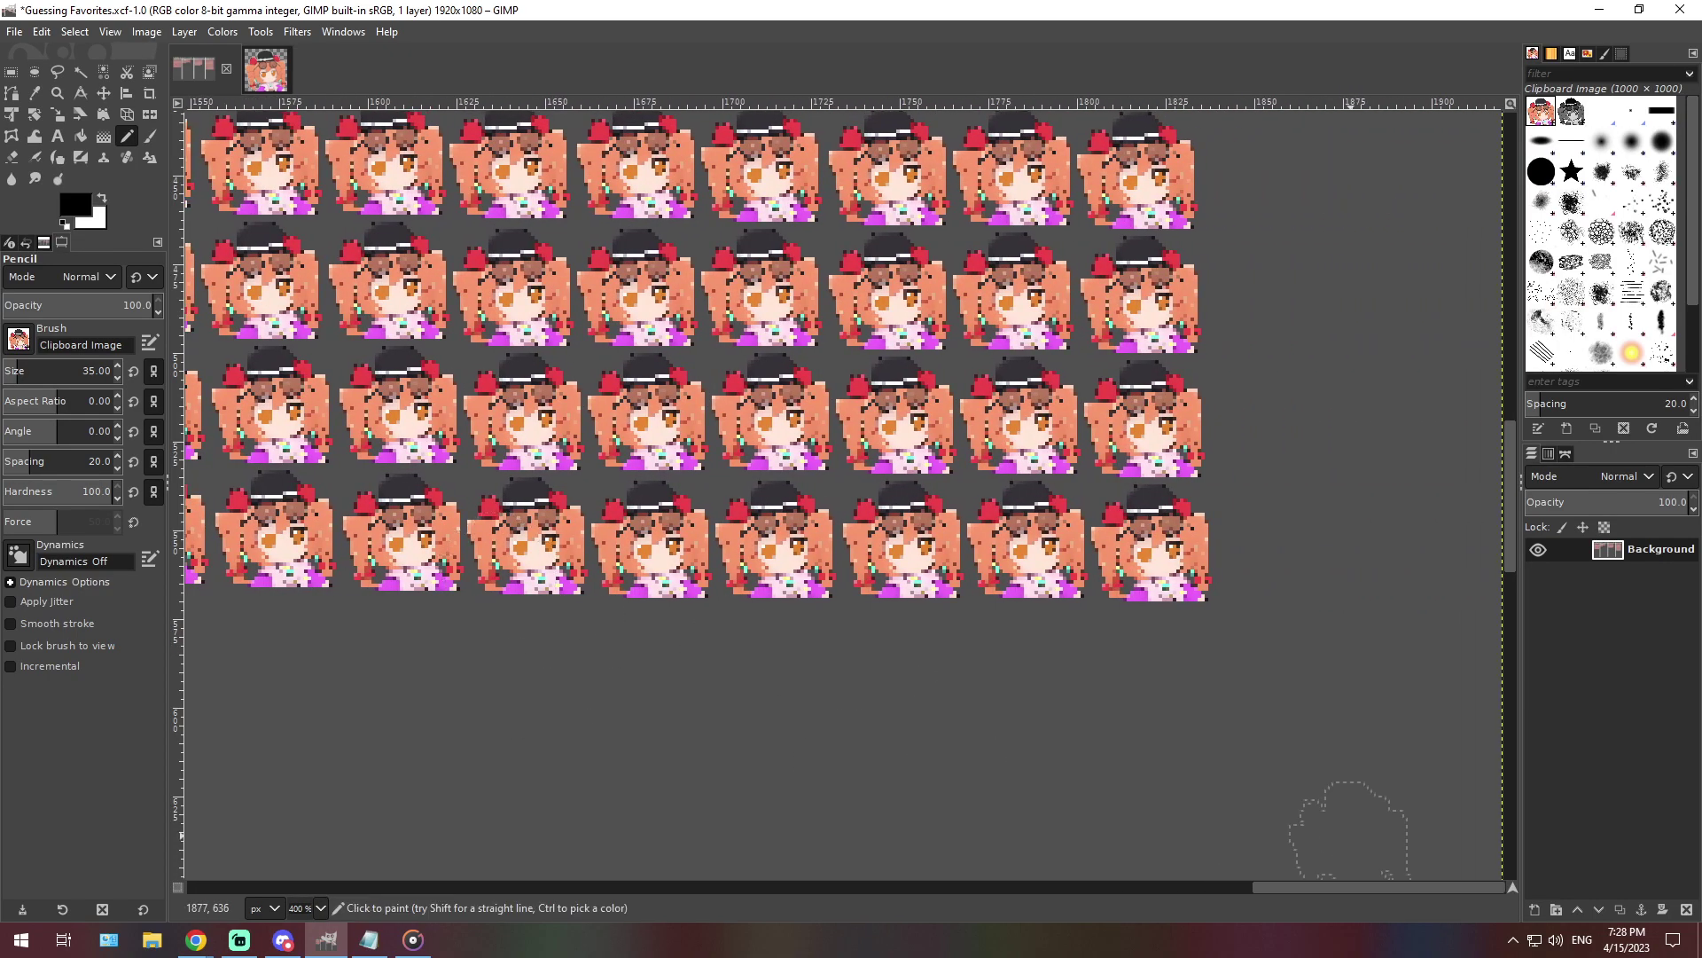
scroll(1241, 806, "left", 3)
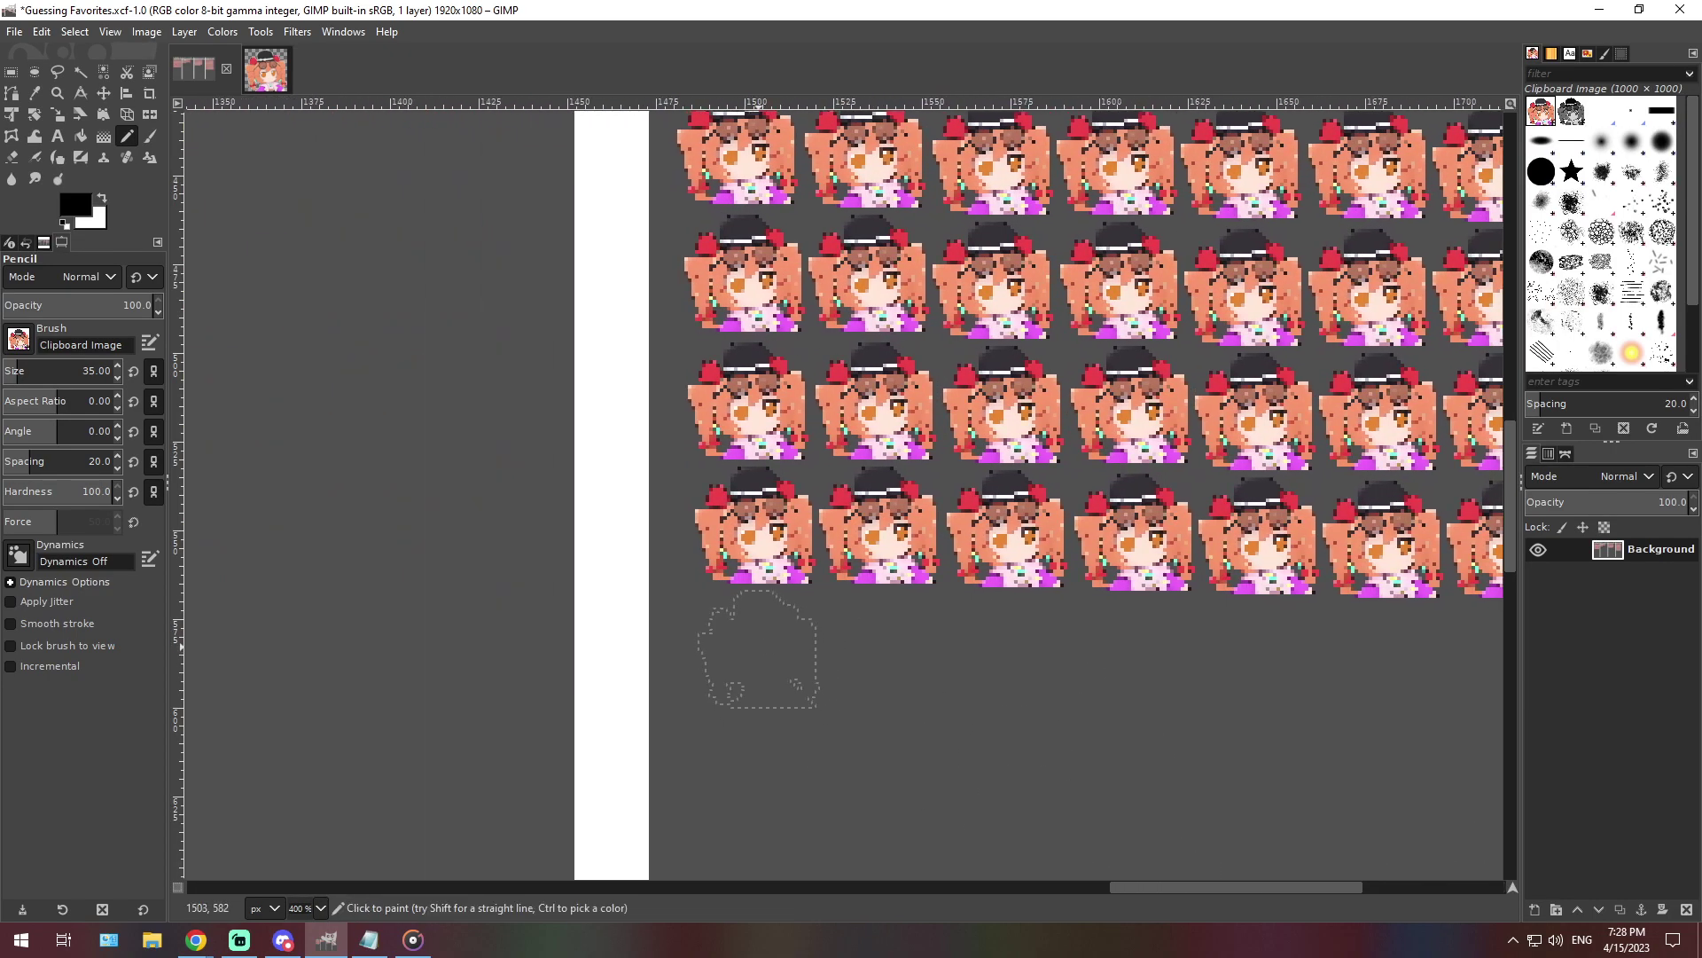
left_click(760, 649)
left_click(320, 908)
left_click(310, 823)
In Notepad, replace the whole note with the dialogue clue running from "My fav (driving in 150mph)" to the line "2nd fan: "…..""
left_click(369, 939)
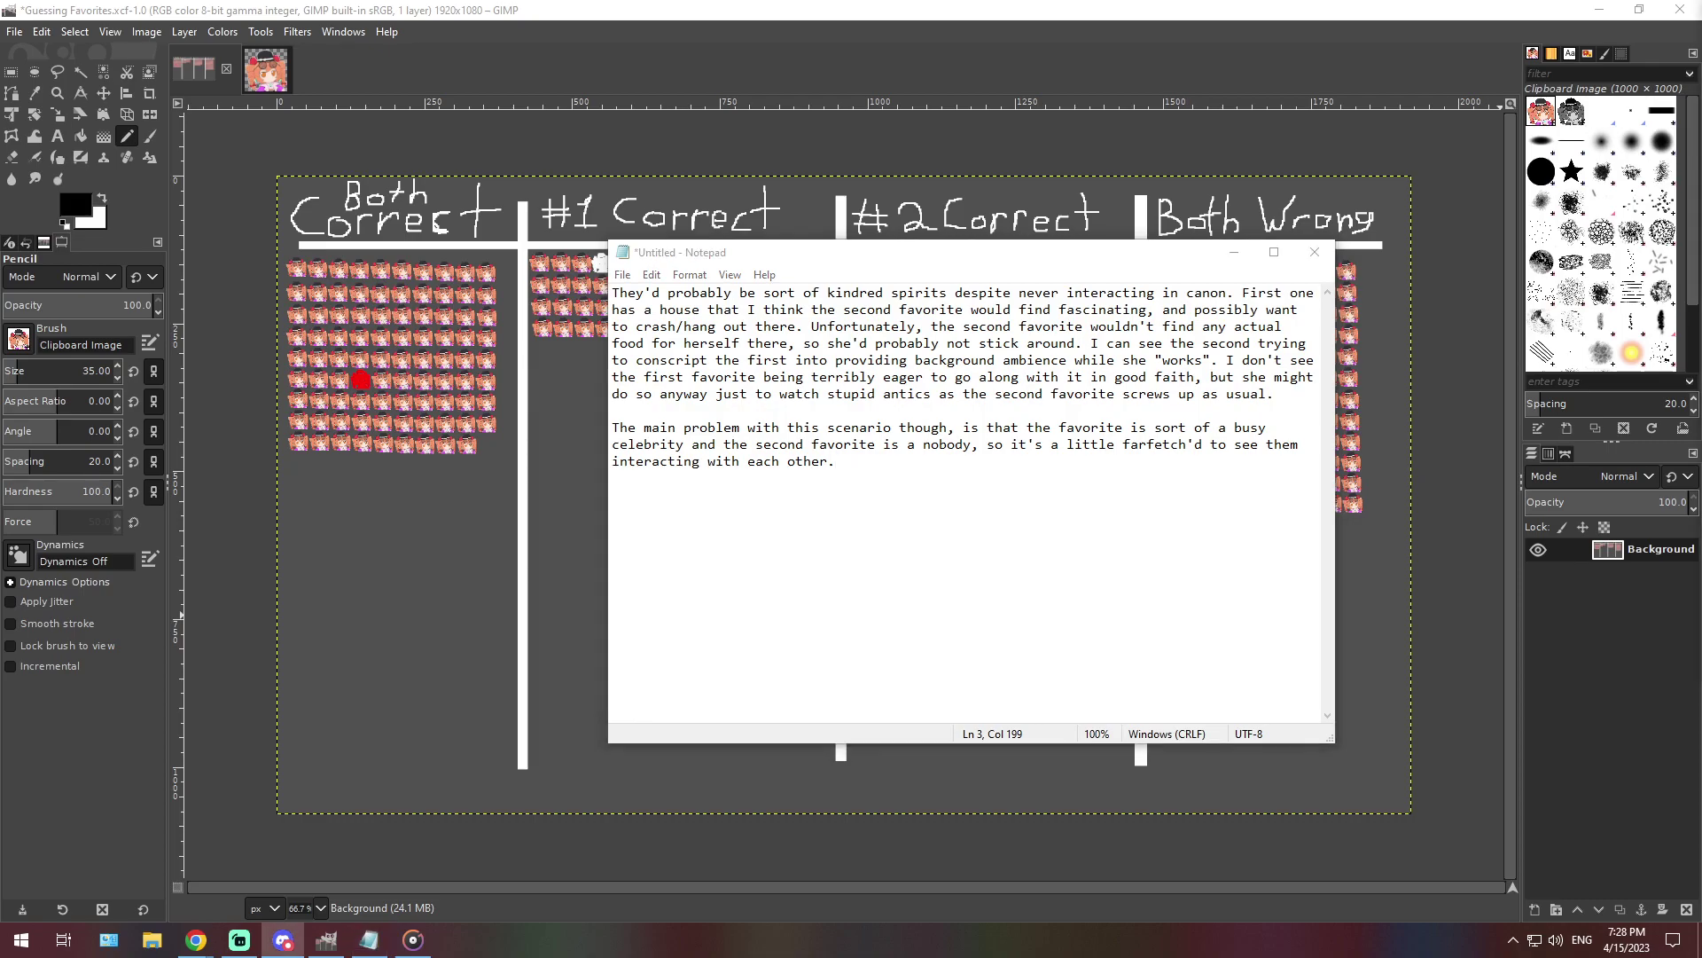
double_click(714, 427)
key("ctrl+a")
type("My fav (driving in 150mph) : \"we used to be a happy family…. I loved her bro…. She took the kid…\"  2nd fan: \"…..\"")
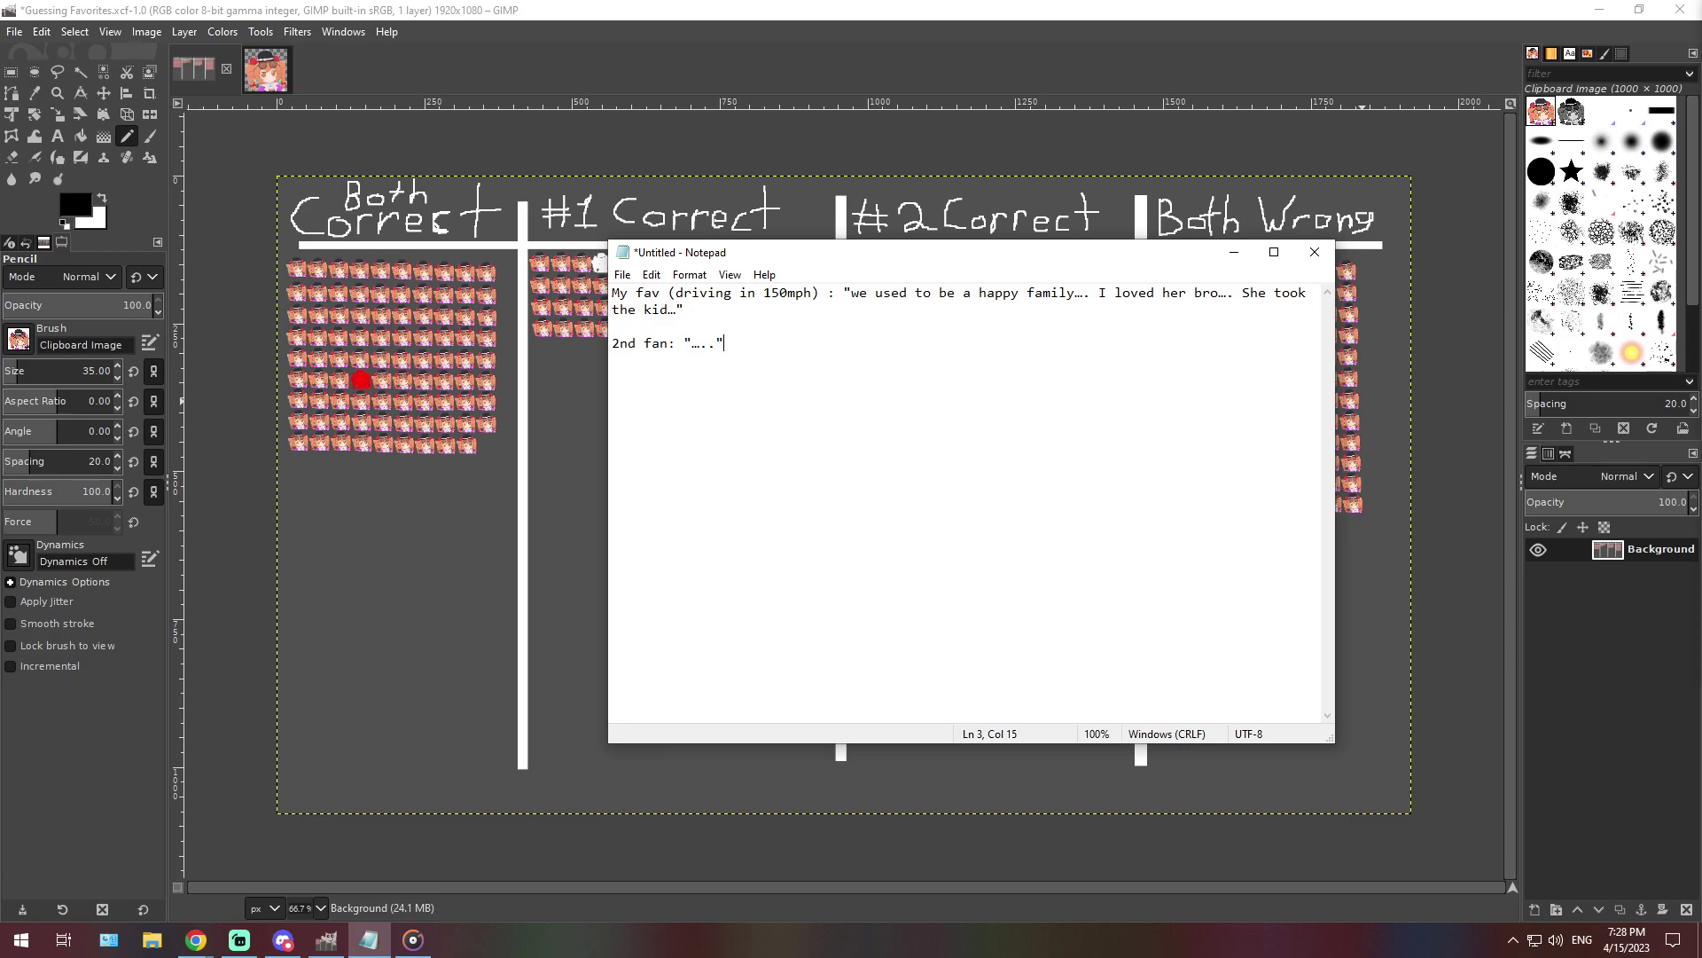
Clear the Notepad note and write the three-paragraph clue running from "This might be a difficult one" to "become a bit too easy!"
key("alt+Tab")
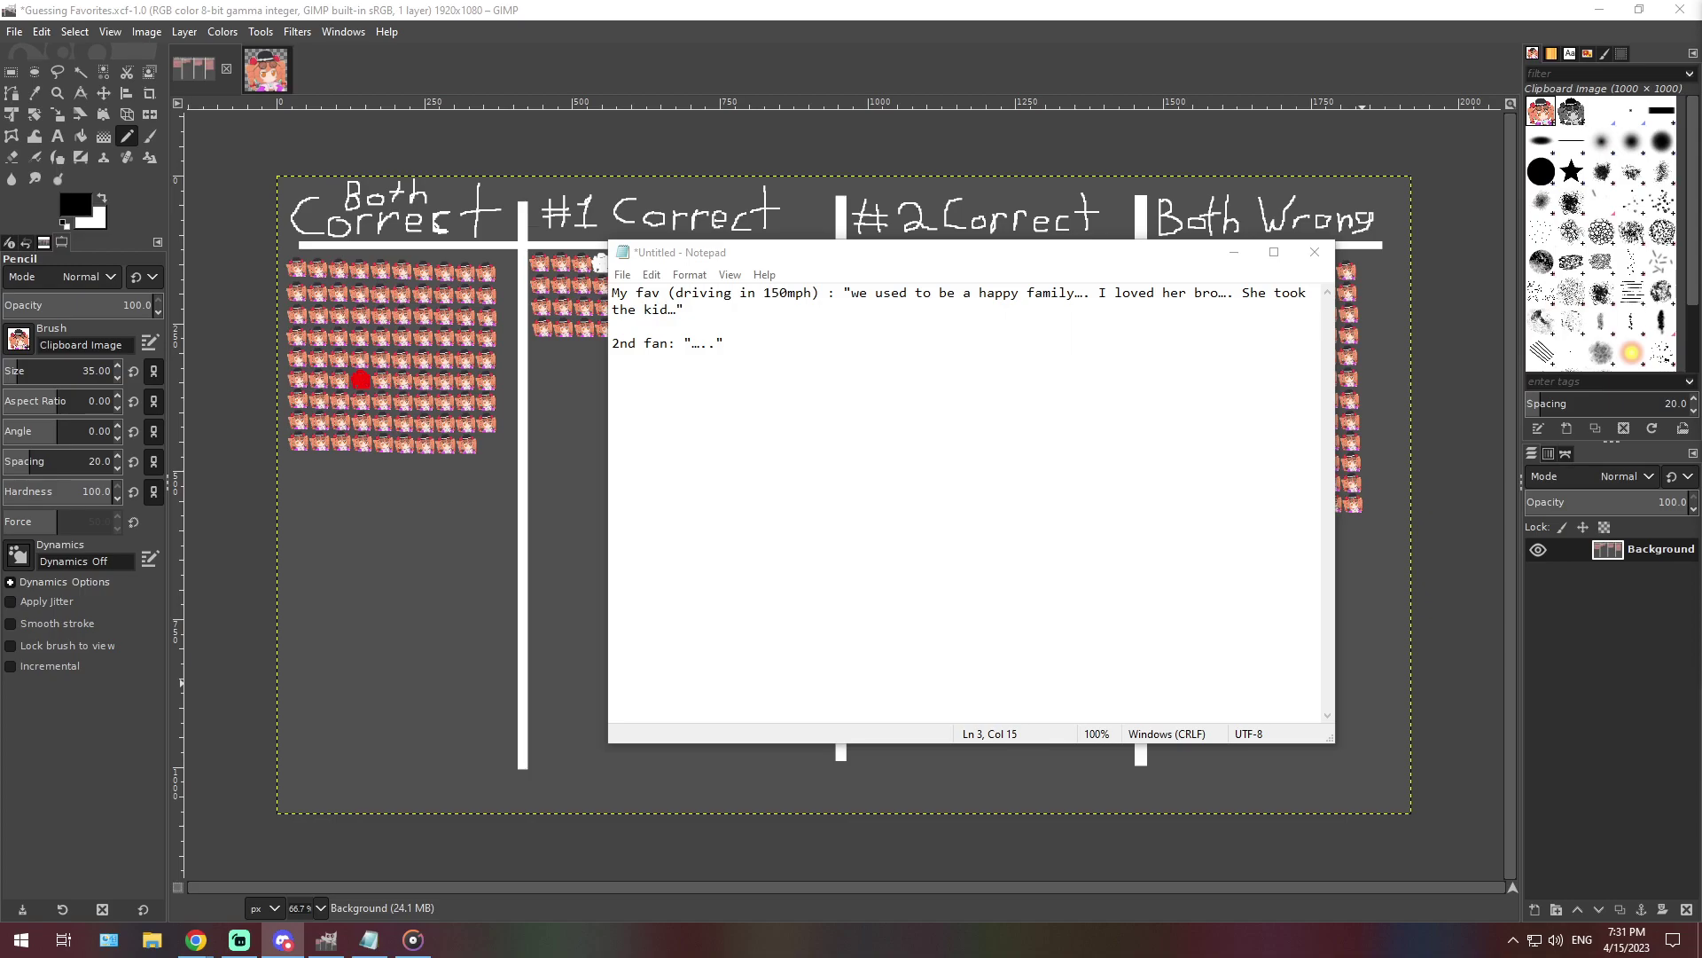
double_click(704, 343)
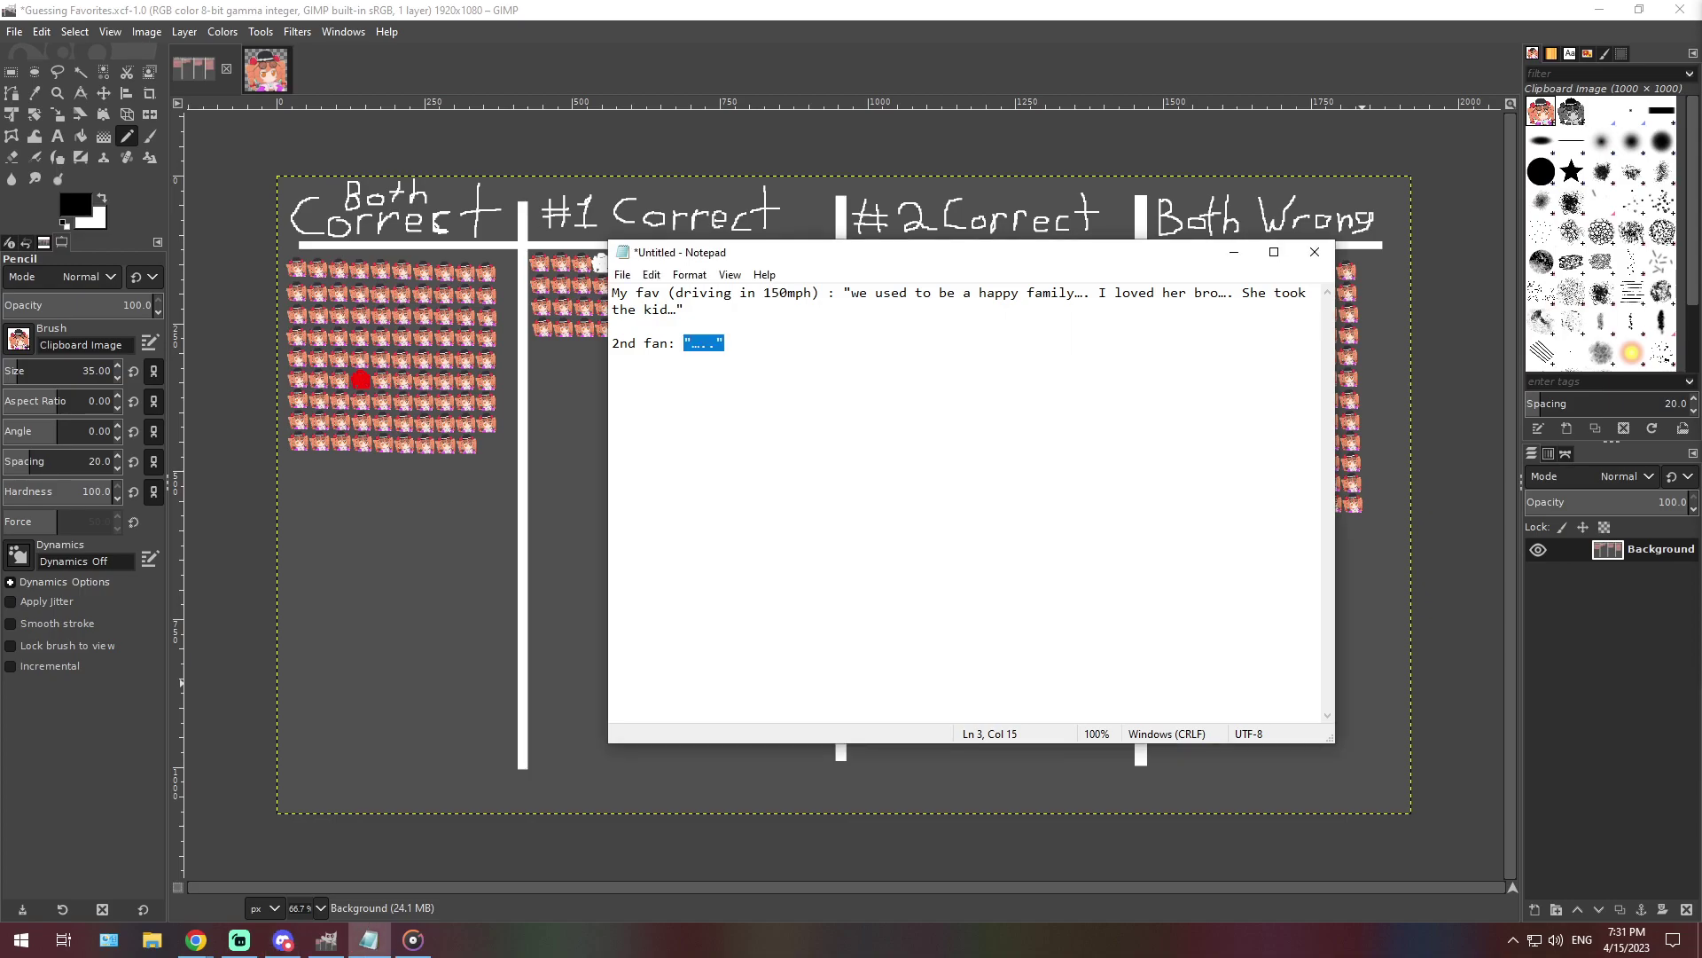
key("ctrl+a")
key("BackSpace")
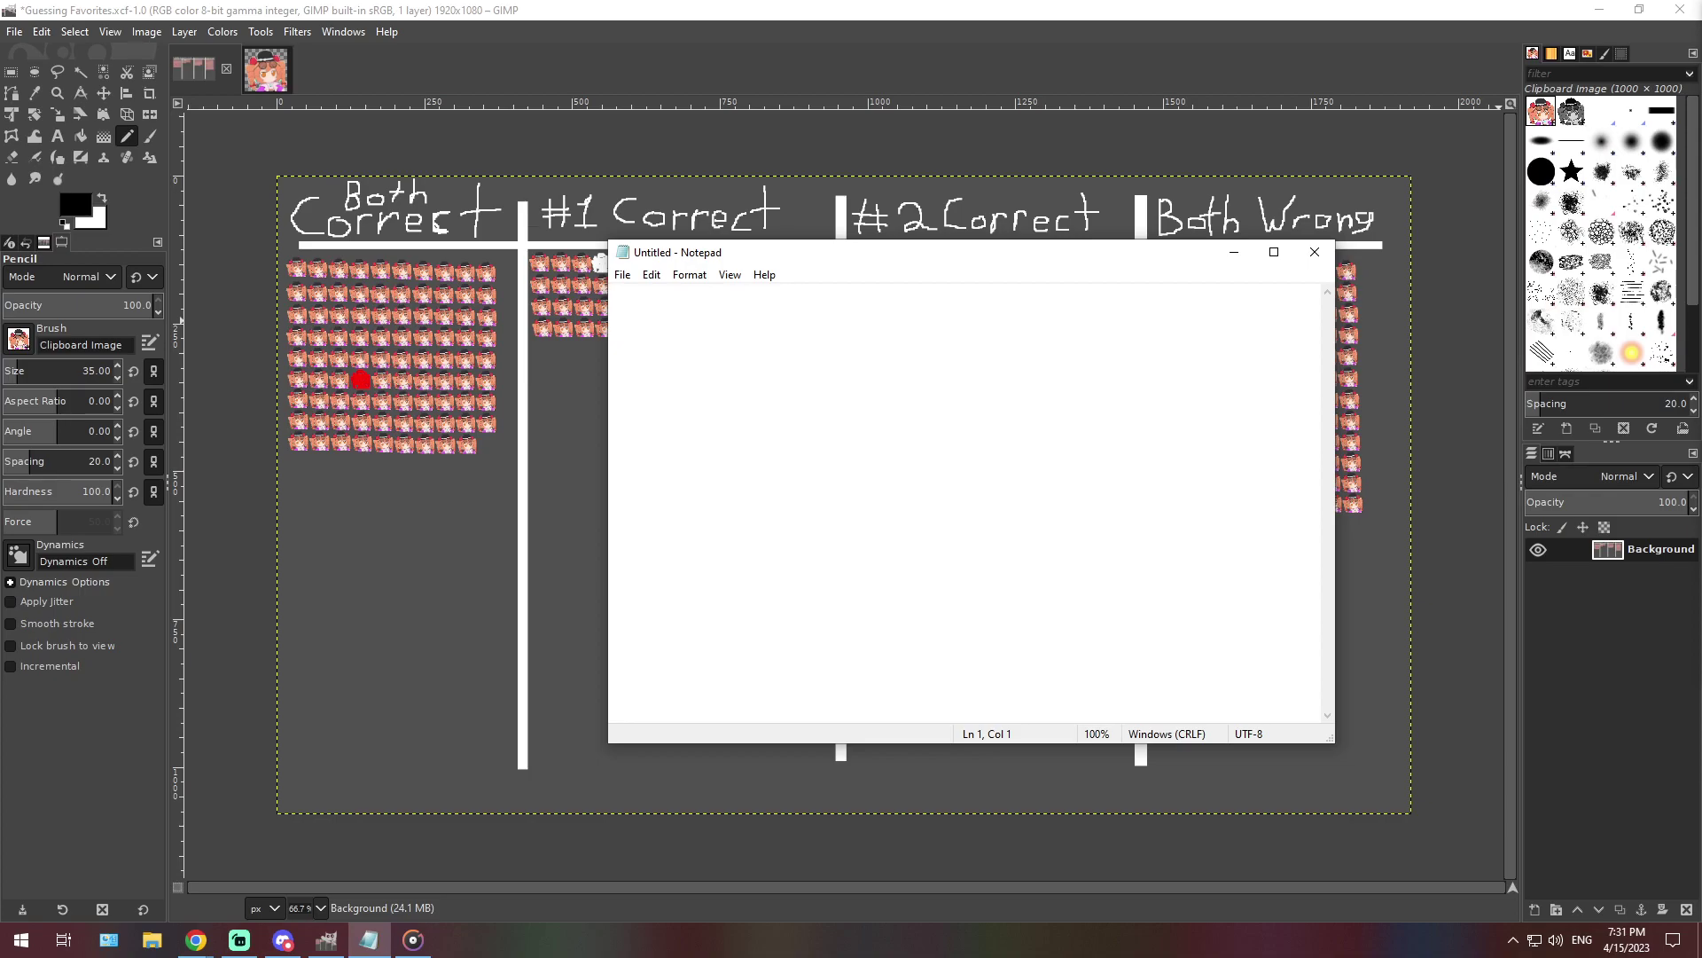
key("alt+Tab")
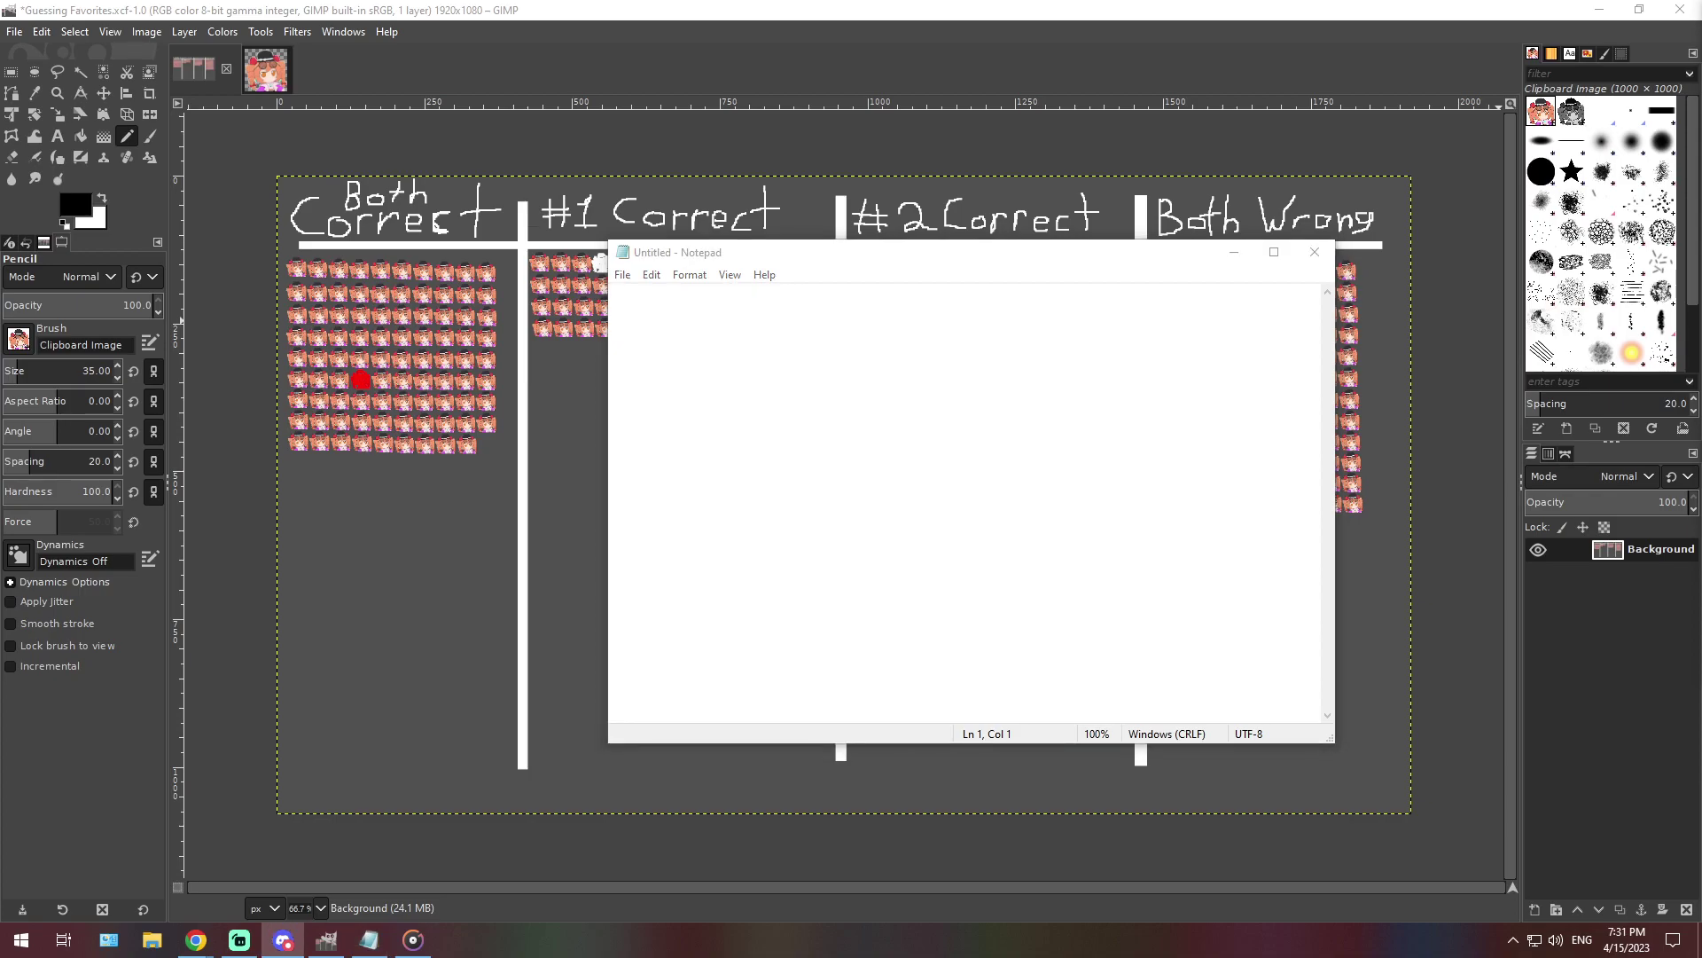
key("alt+Tab")
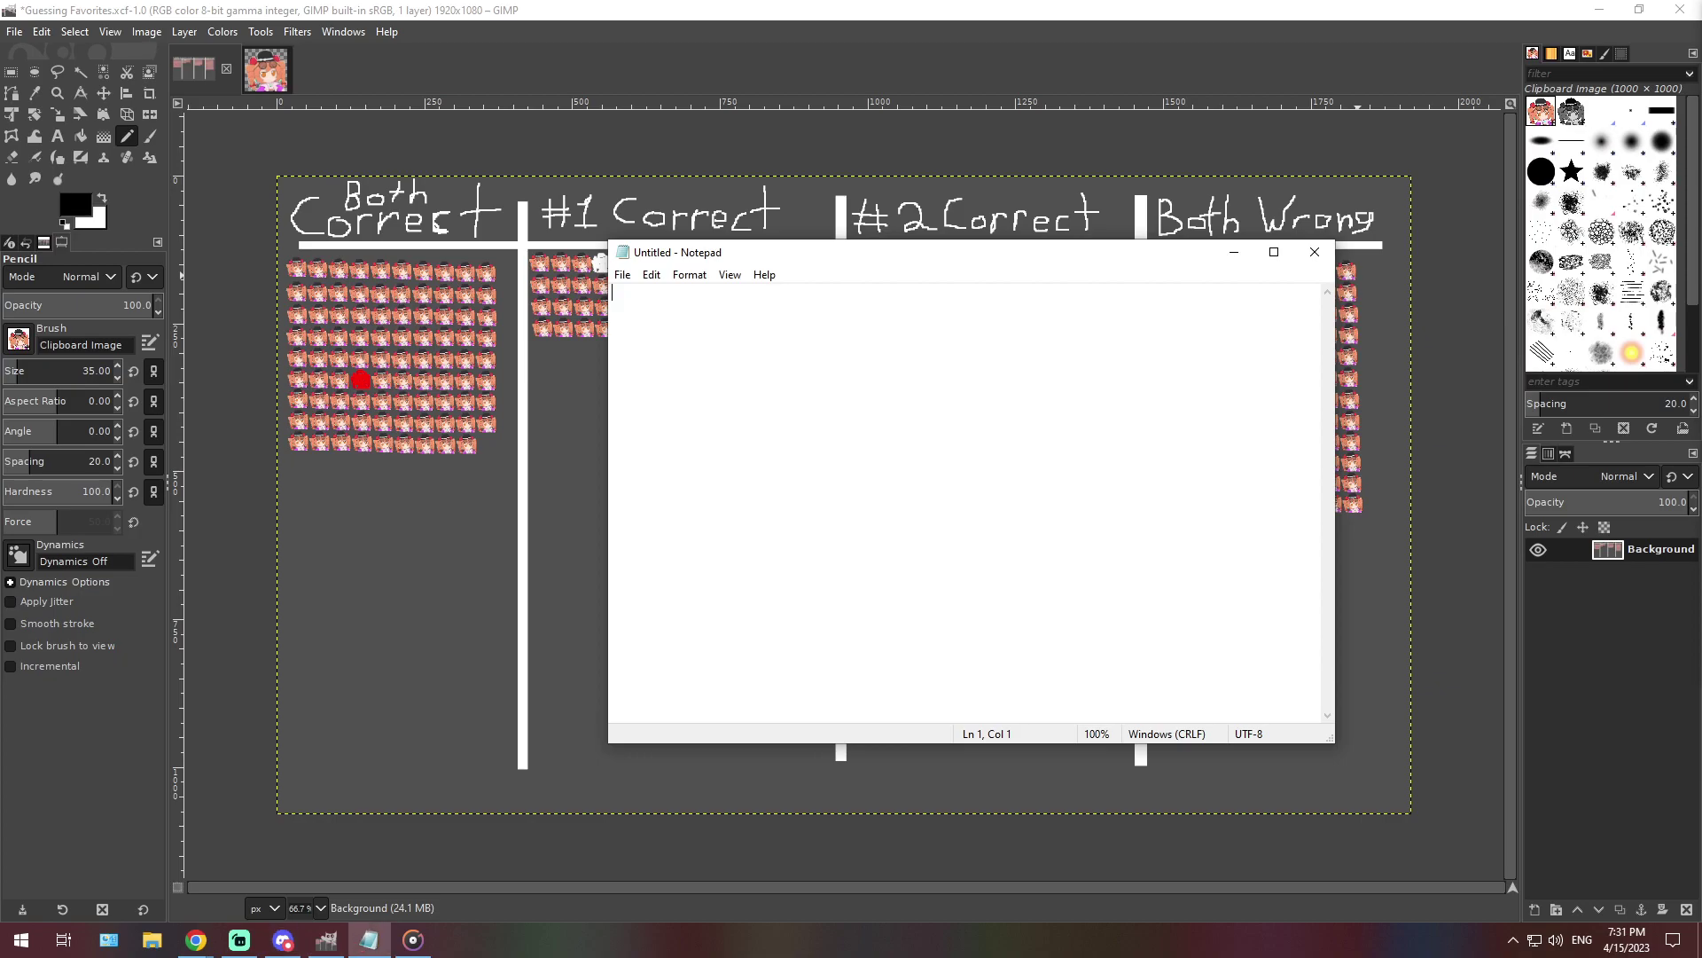
type("This might be a difficult one (and likely not the first or last of its kind), but both my favourite characters never met (canonically) as far as I know, as it would require my 1st favourite to actually leave the area where they live and my 2nd favourite doesn't have a reason to visit said area - unless, of course, an incident demanded it and my 2nd favourite needed certain information to help their friends. It would likely be a scary endeavour, though.  If they ever meet in normal circumstances (say, in a shrine party), I could imagine them hitting it off with each other, though they likely wouldn't talk much, as one is a bit silent and the other is a bit cynical. I also could imagine that my 1st favourite character would question my 2nd favourite what they know about the Miracle Mallet.  Additionally, I feel that if my 2nd favourite character helped my 1st favourite in their work, their power would be very useful in regards to finding things - if they ever got the hang of traversing the work area - but I fear said things would have bite marks on the covers if it ever were required to carry these things around. Sorry I kept it vague, but I feel that if I straight out told you what the things were, it would become a bit too easy!")
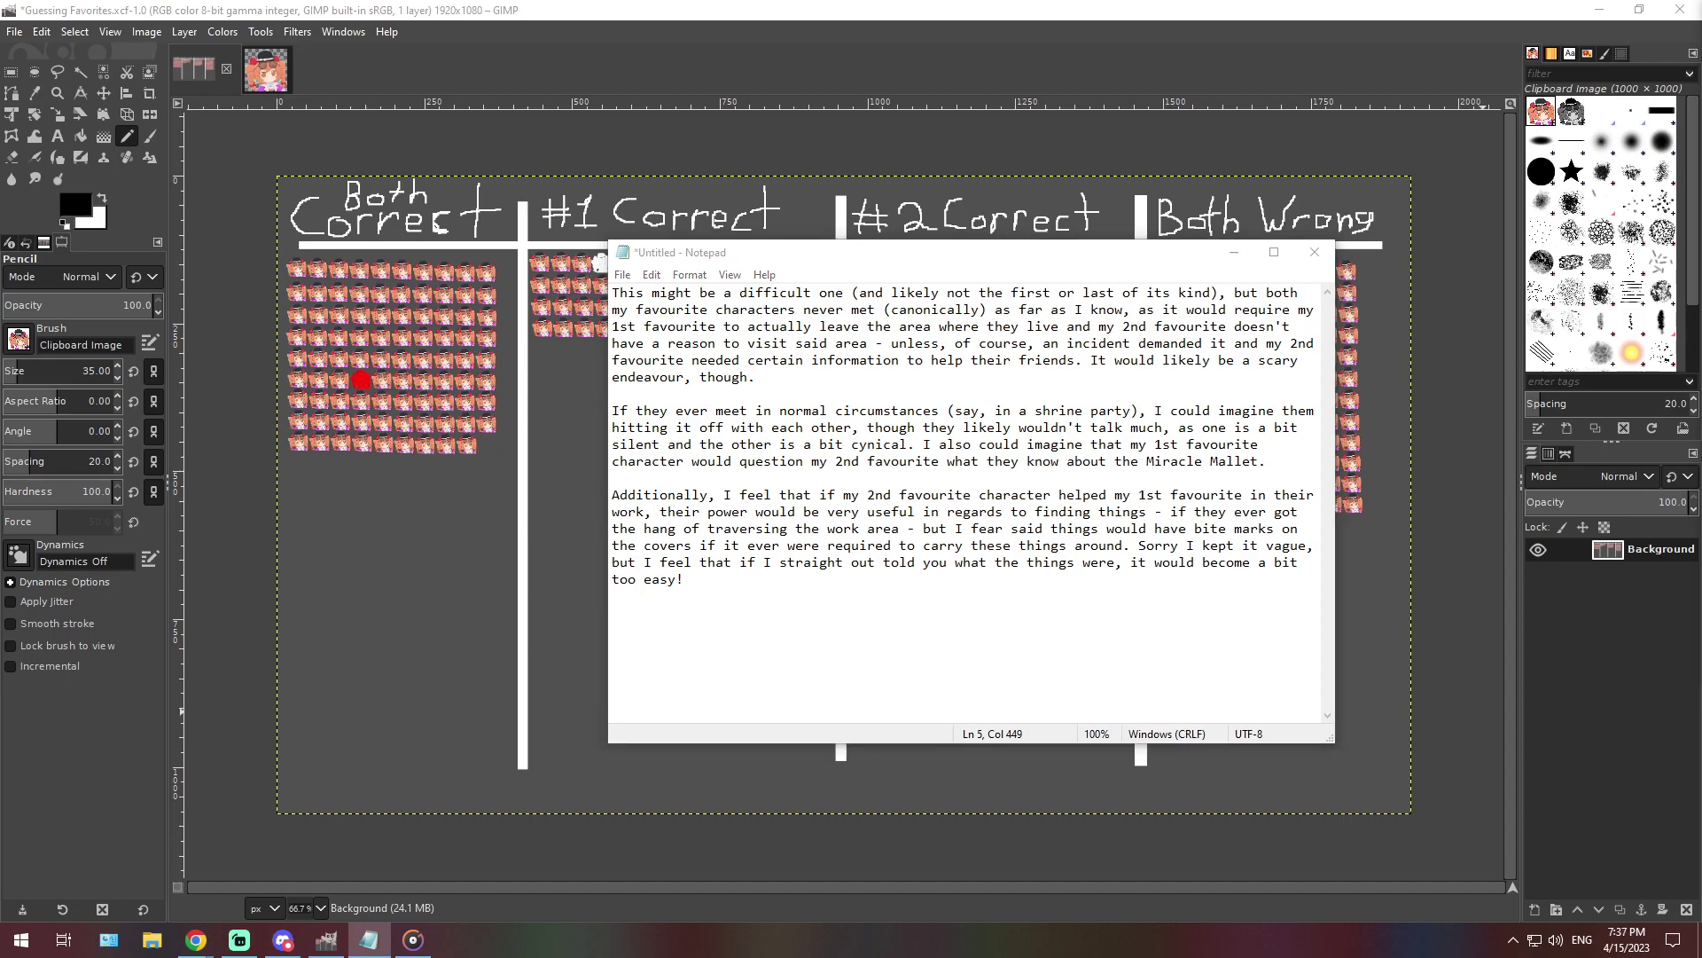
In GIMP, stamp a second portrait in the bottom row of the Both Wrong column and restore the 66.7% zoom
key("alt+Tab")
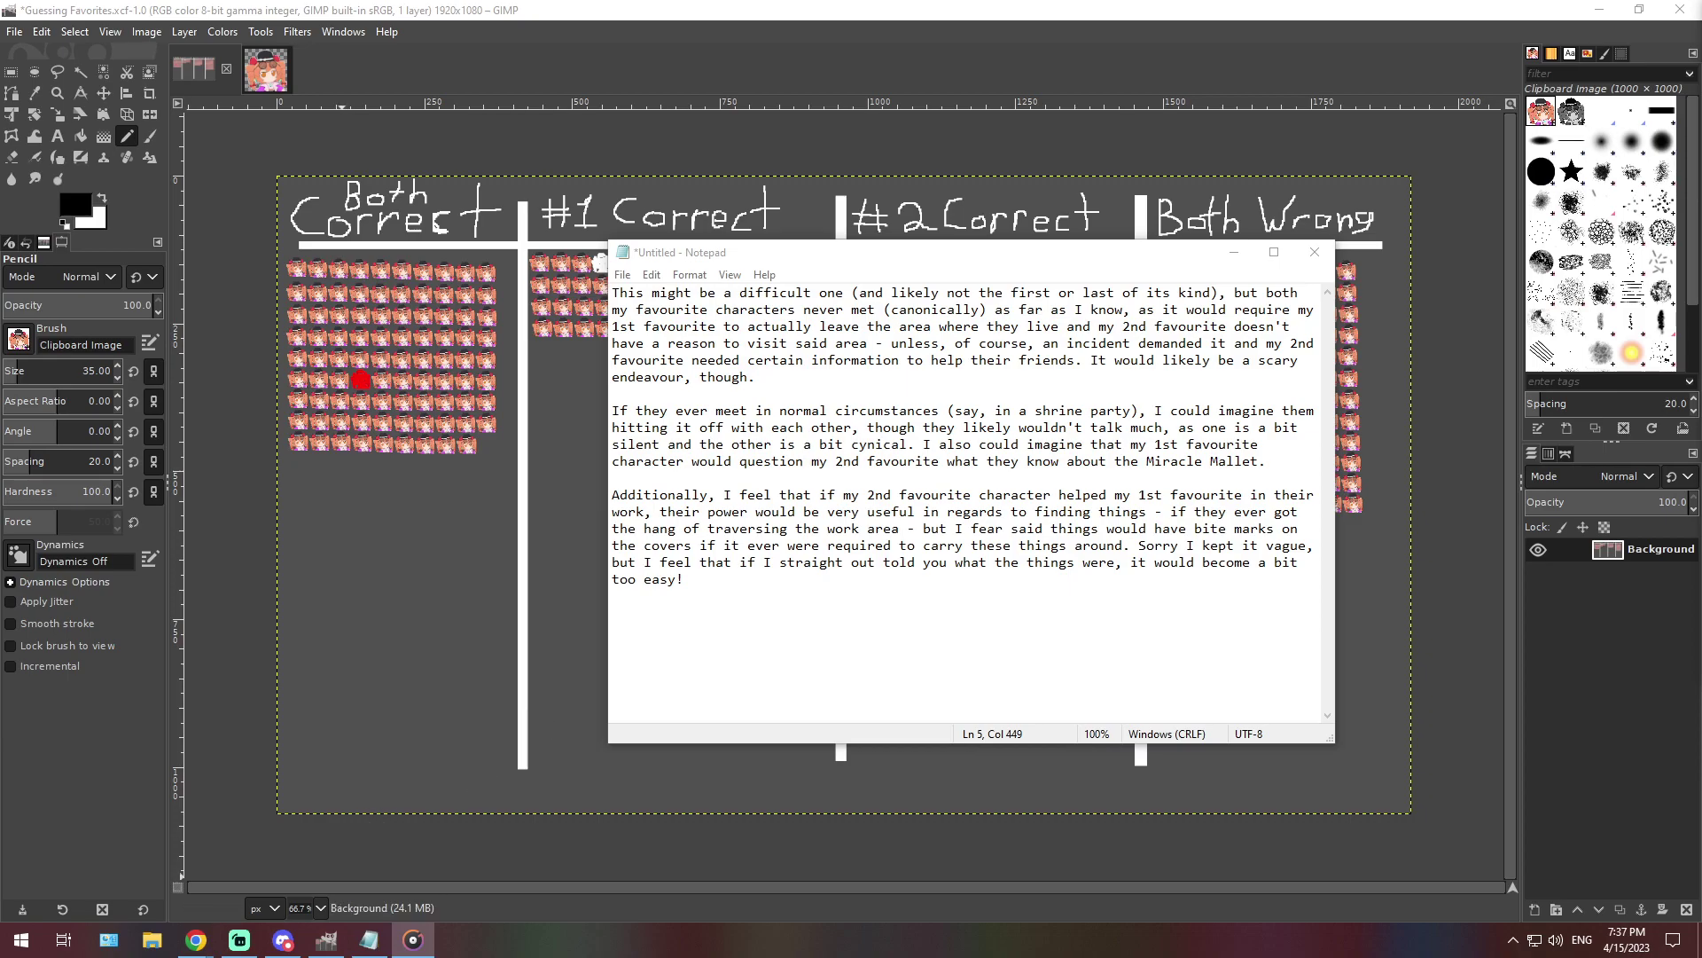
left_click(320, 908)
left_click(313, 763)
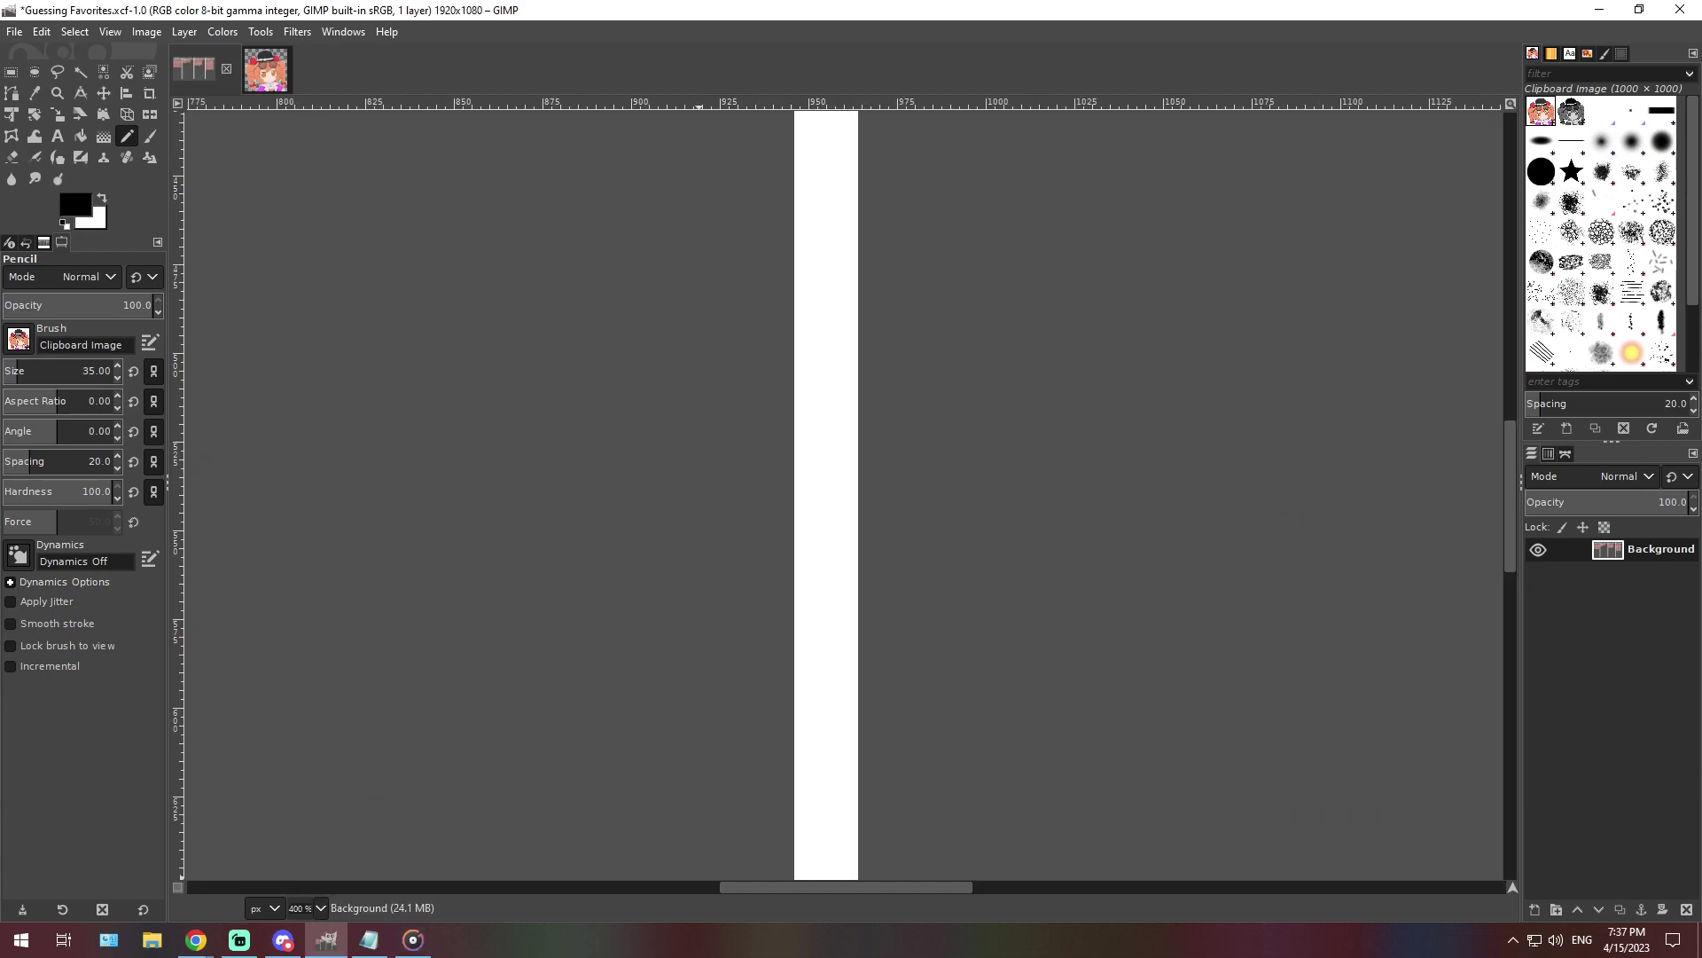
scroll(851, 653, "right", 15)
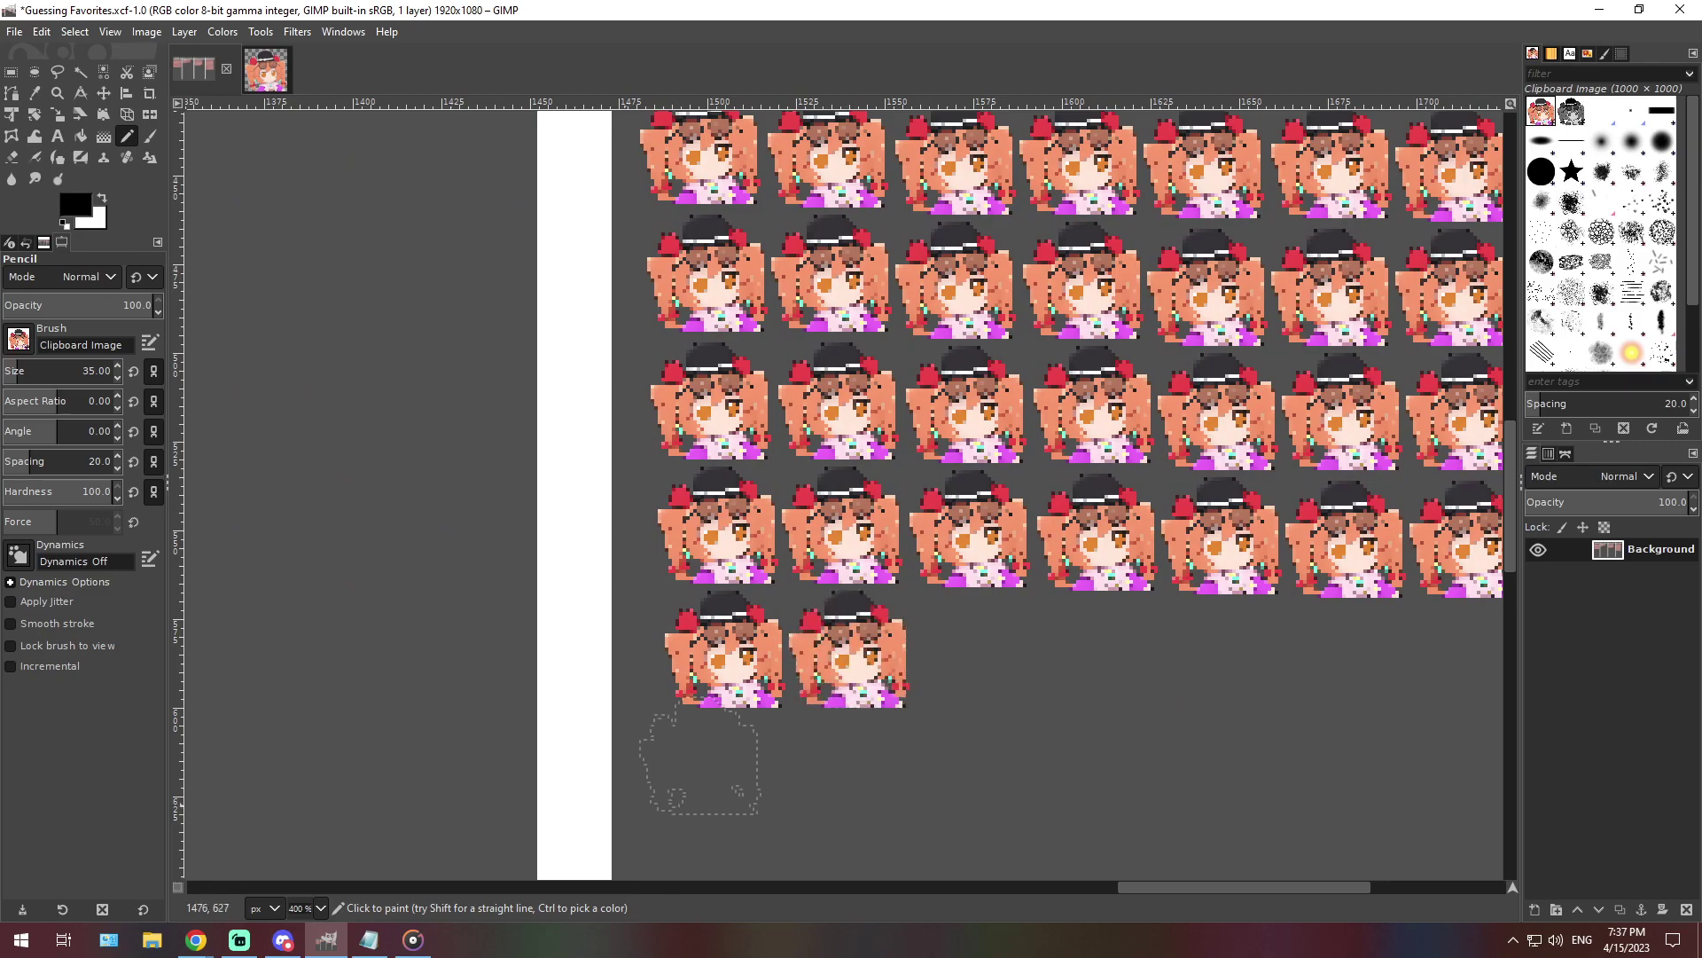
left_click(320, 908)
left_click(310, 864)
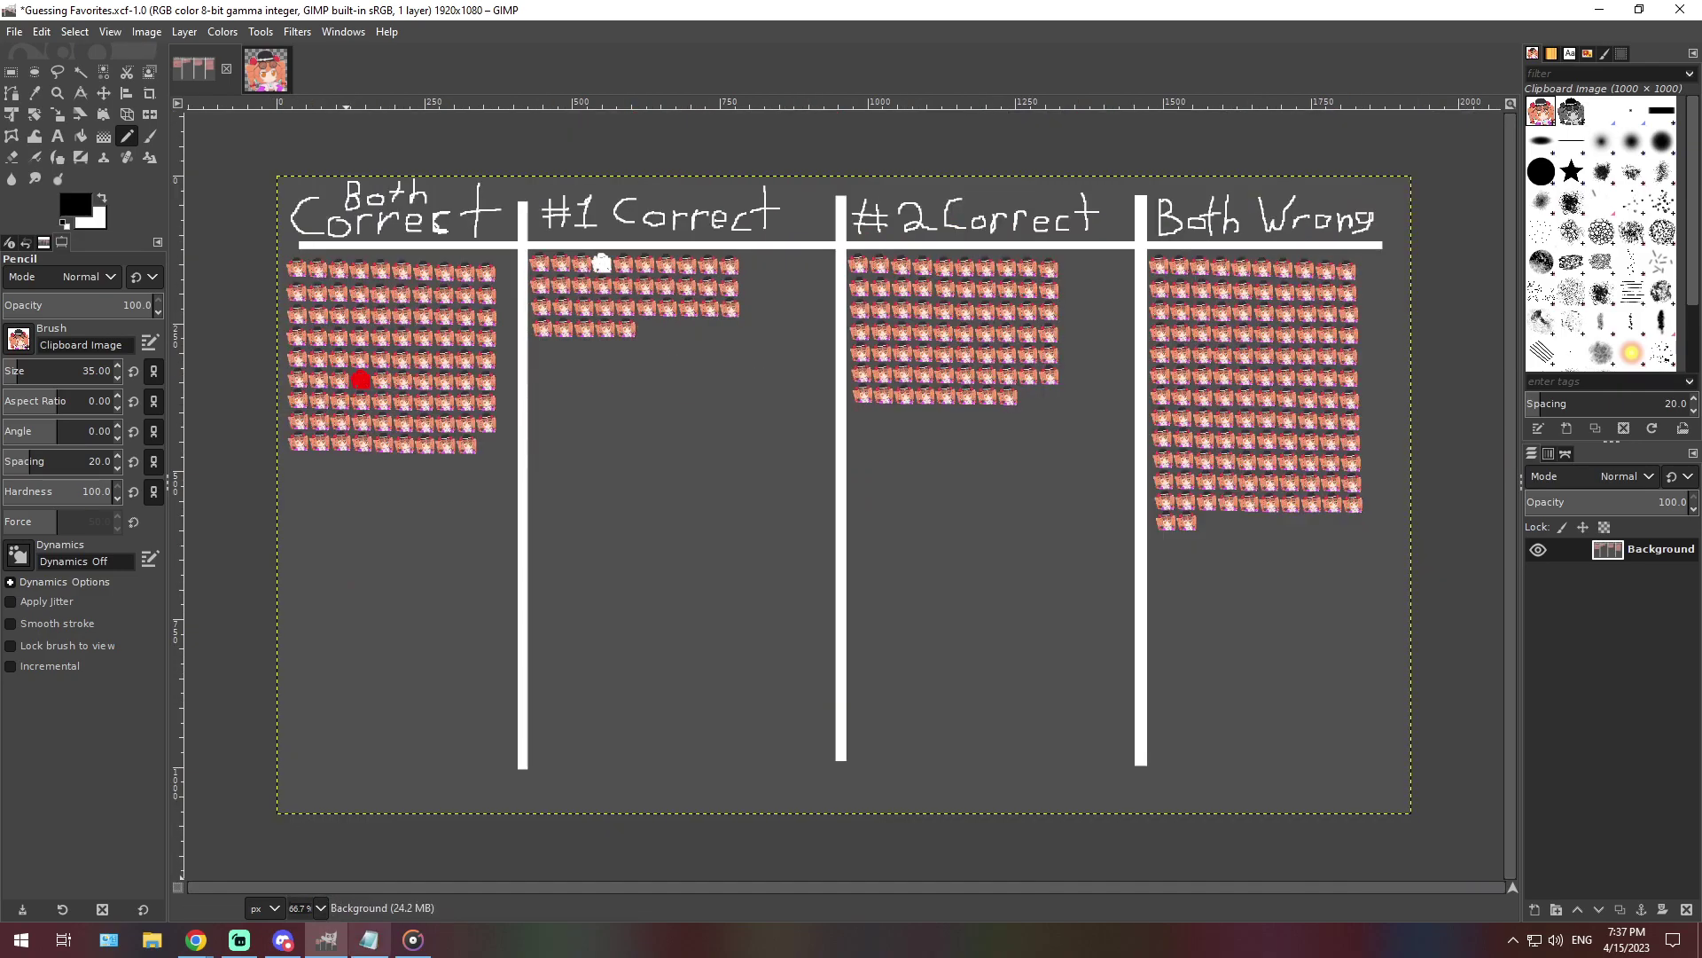
In Notepad, replace the whole note with the clue running from "My favorite character at a first glance" to "that would be an impossible request."
left_click(369, 940)
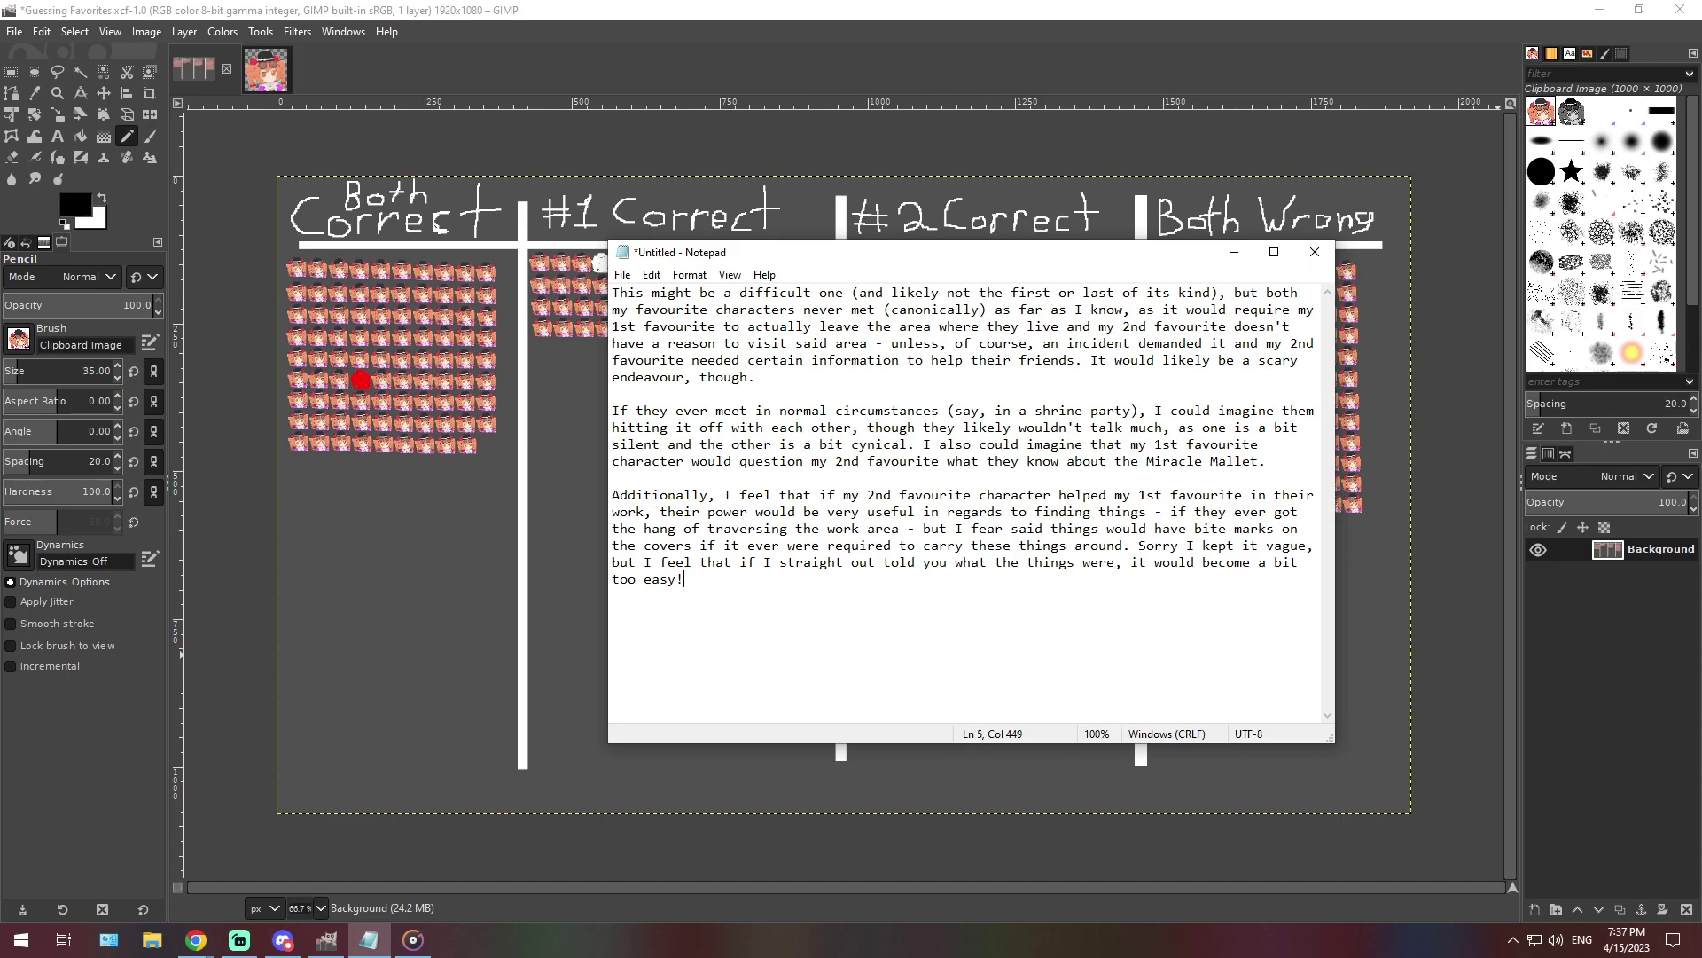
key("alt+Tab")
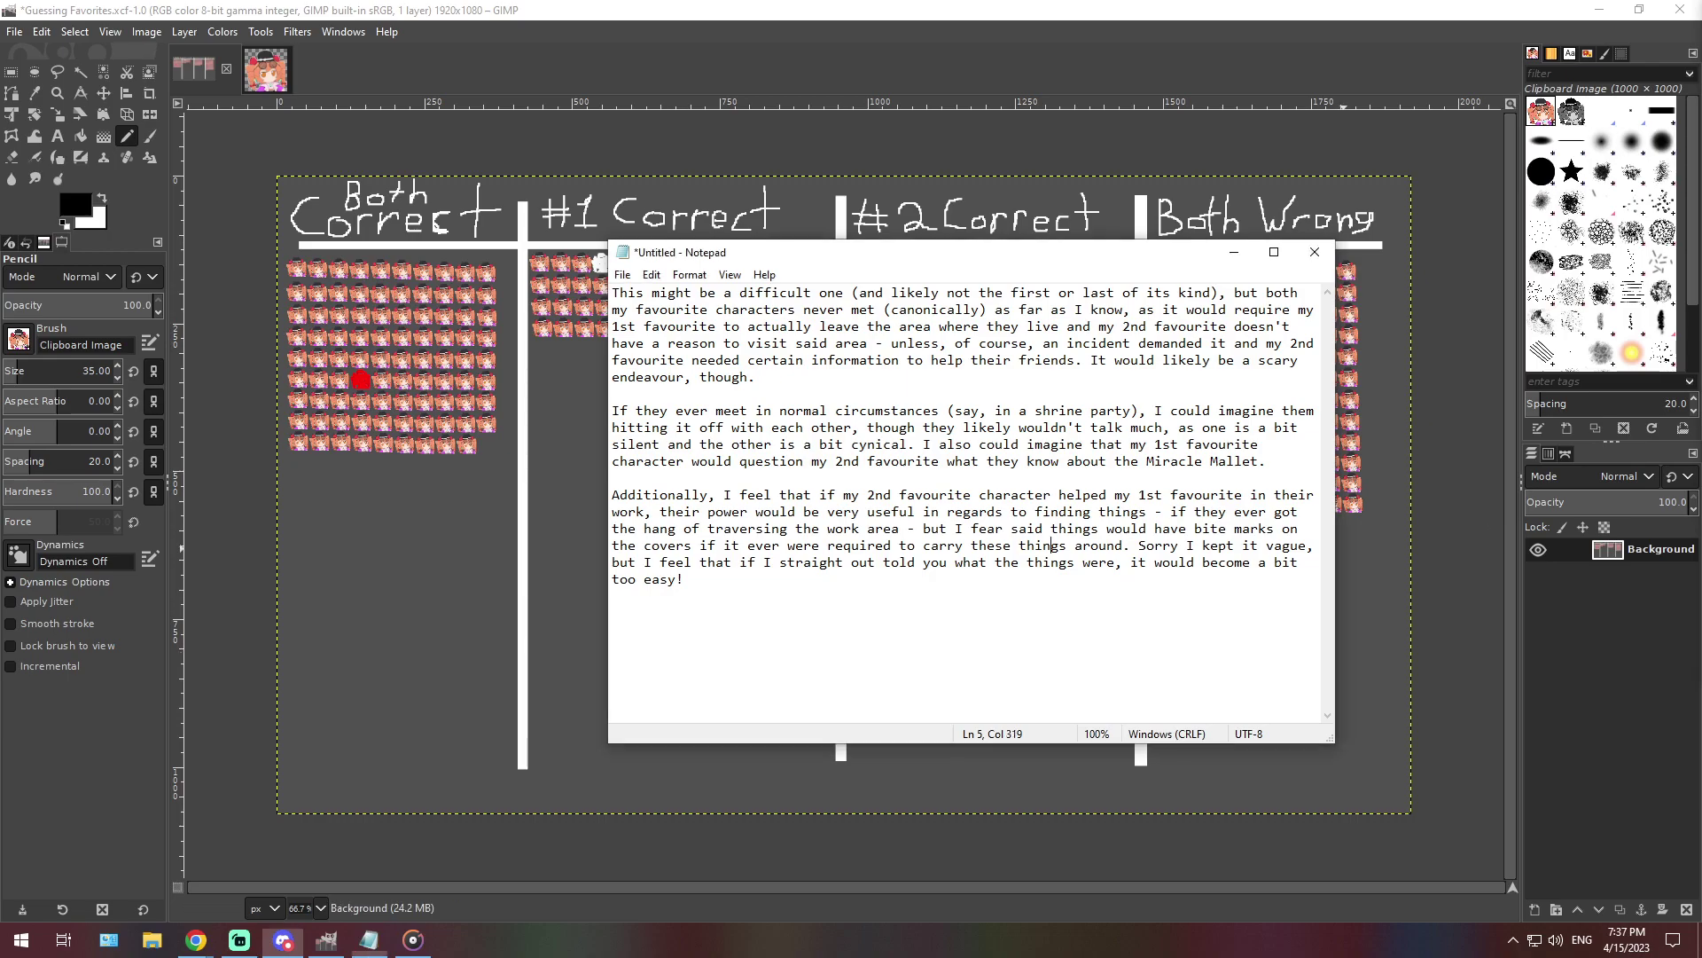
double_click(1044, 545)
key("ctrl+a")
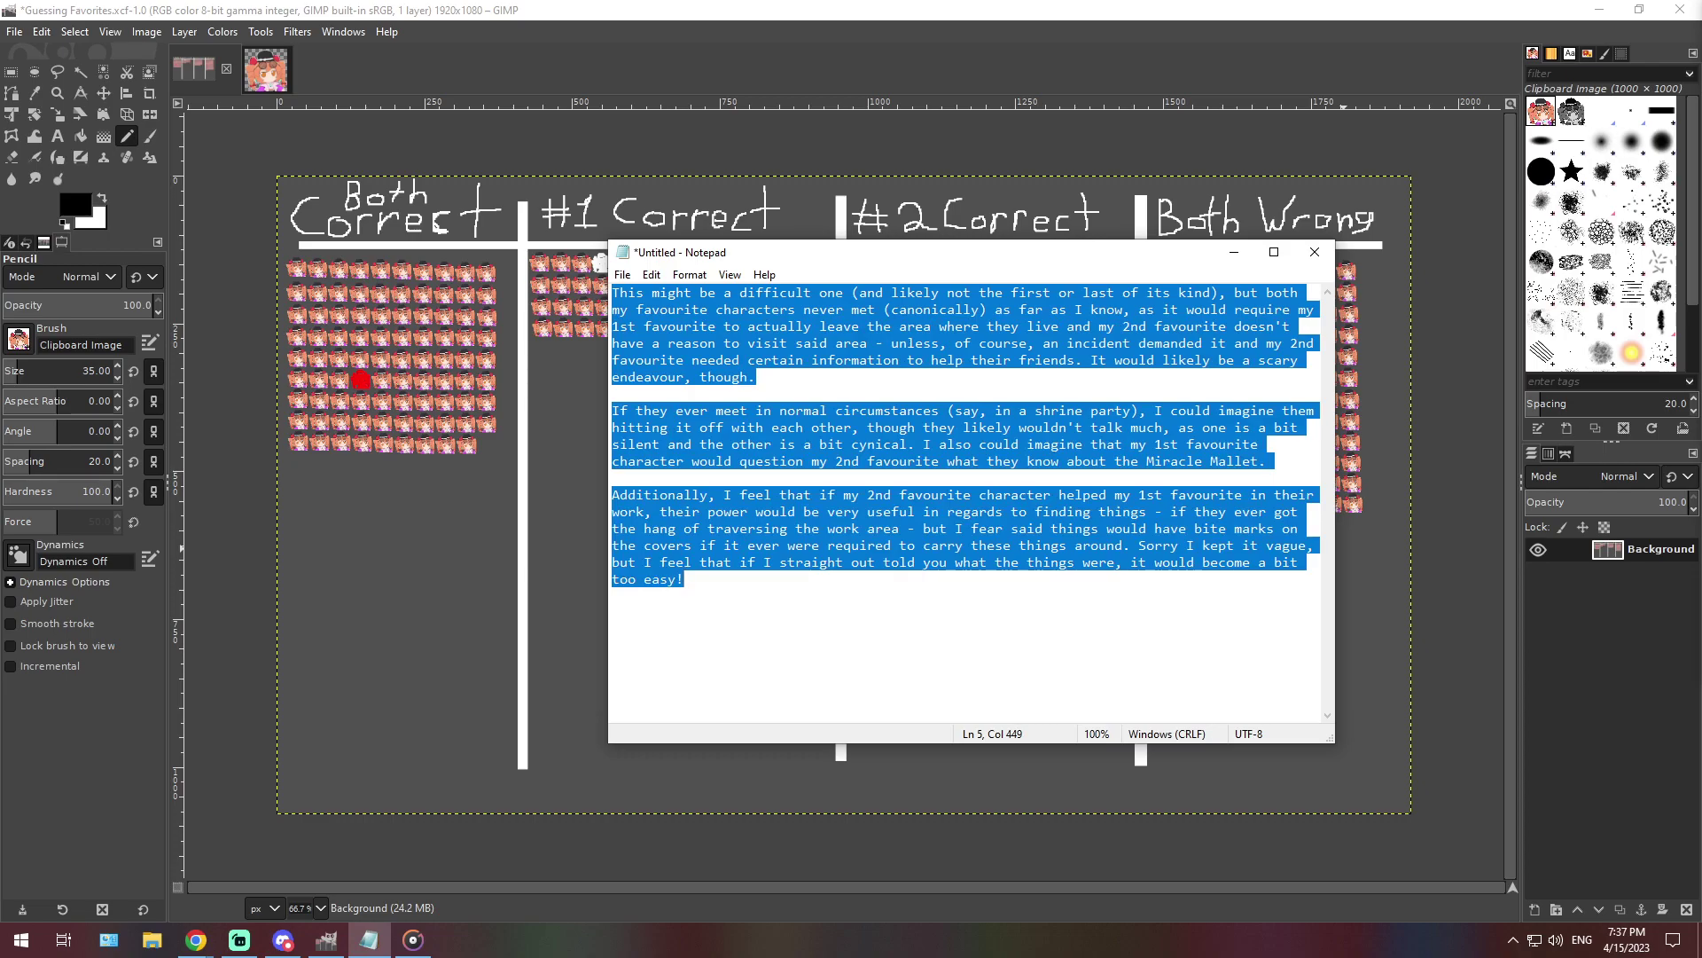
type("My favorite character at a first glance, would be surprised by the upfront nature of how she acts, always cutting her sentences of, that would be odd because they never have met before, however, she would be curious on how to provoke the same reaction on other people and would want to be teached by her, however that would be an impossible request.")
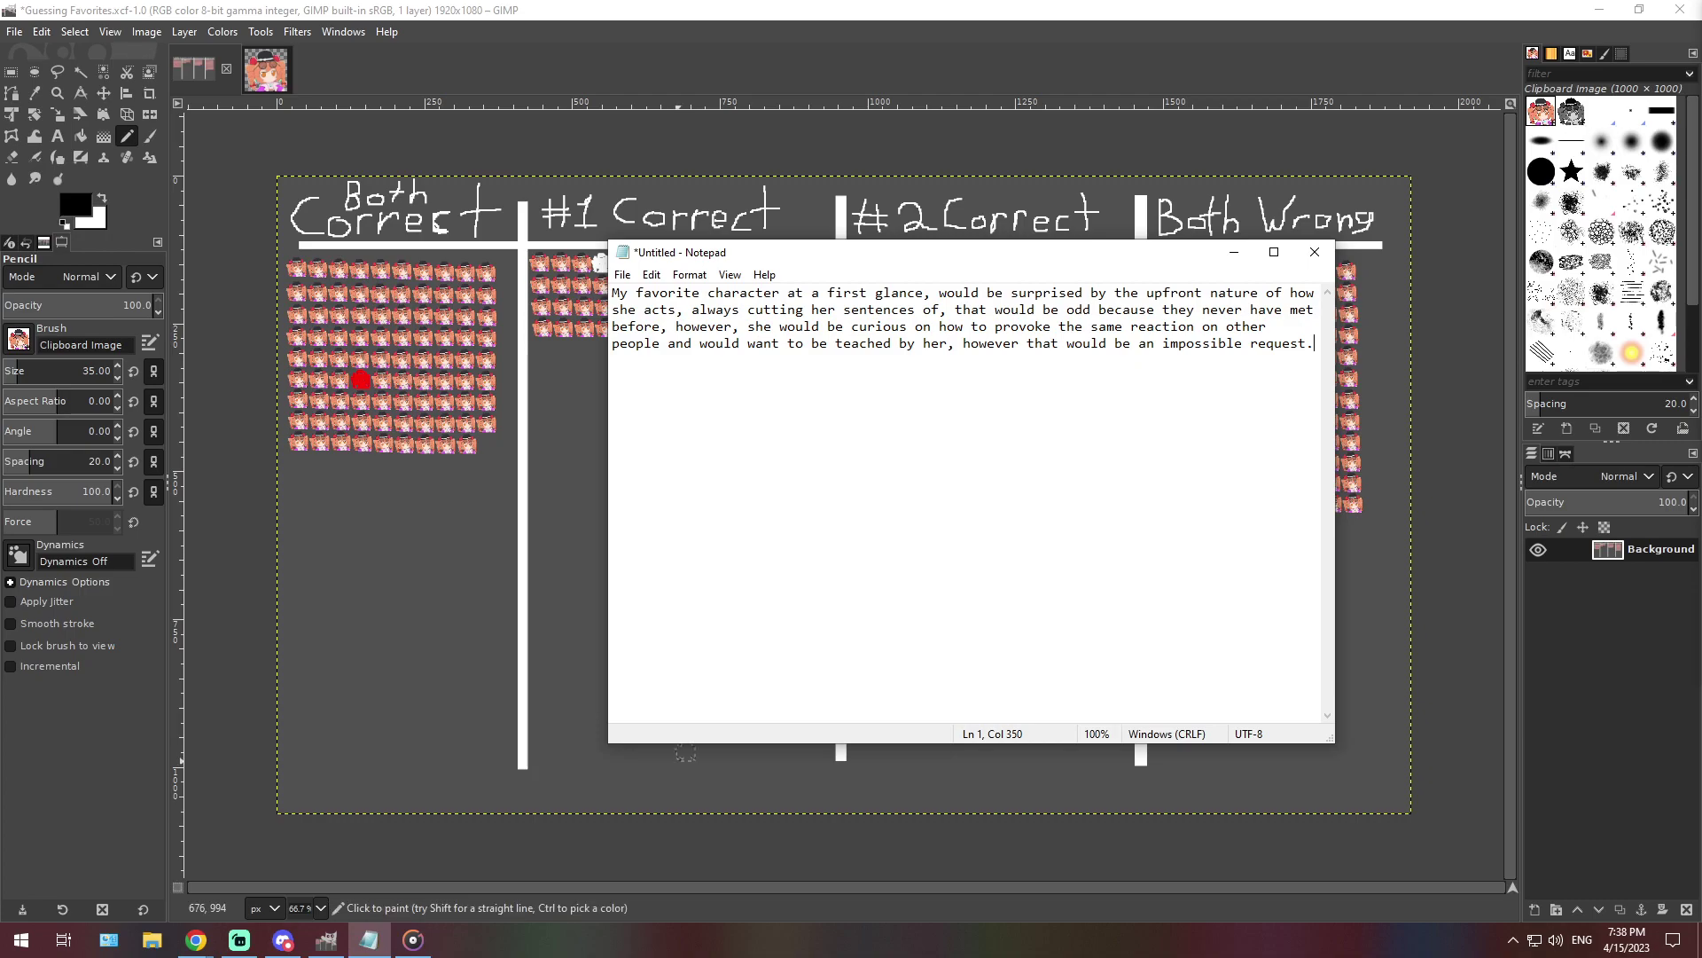
In GIMP, stamp a ninth portrait at the end of the #2 Correct column's bottom row and restore the 66.7% zoom
left_click(321, 908)
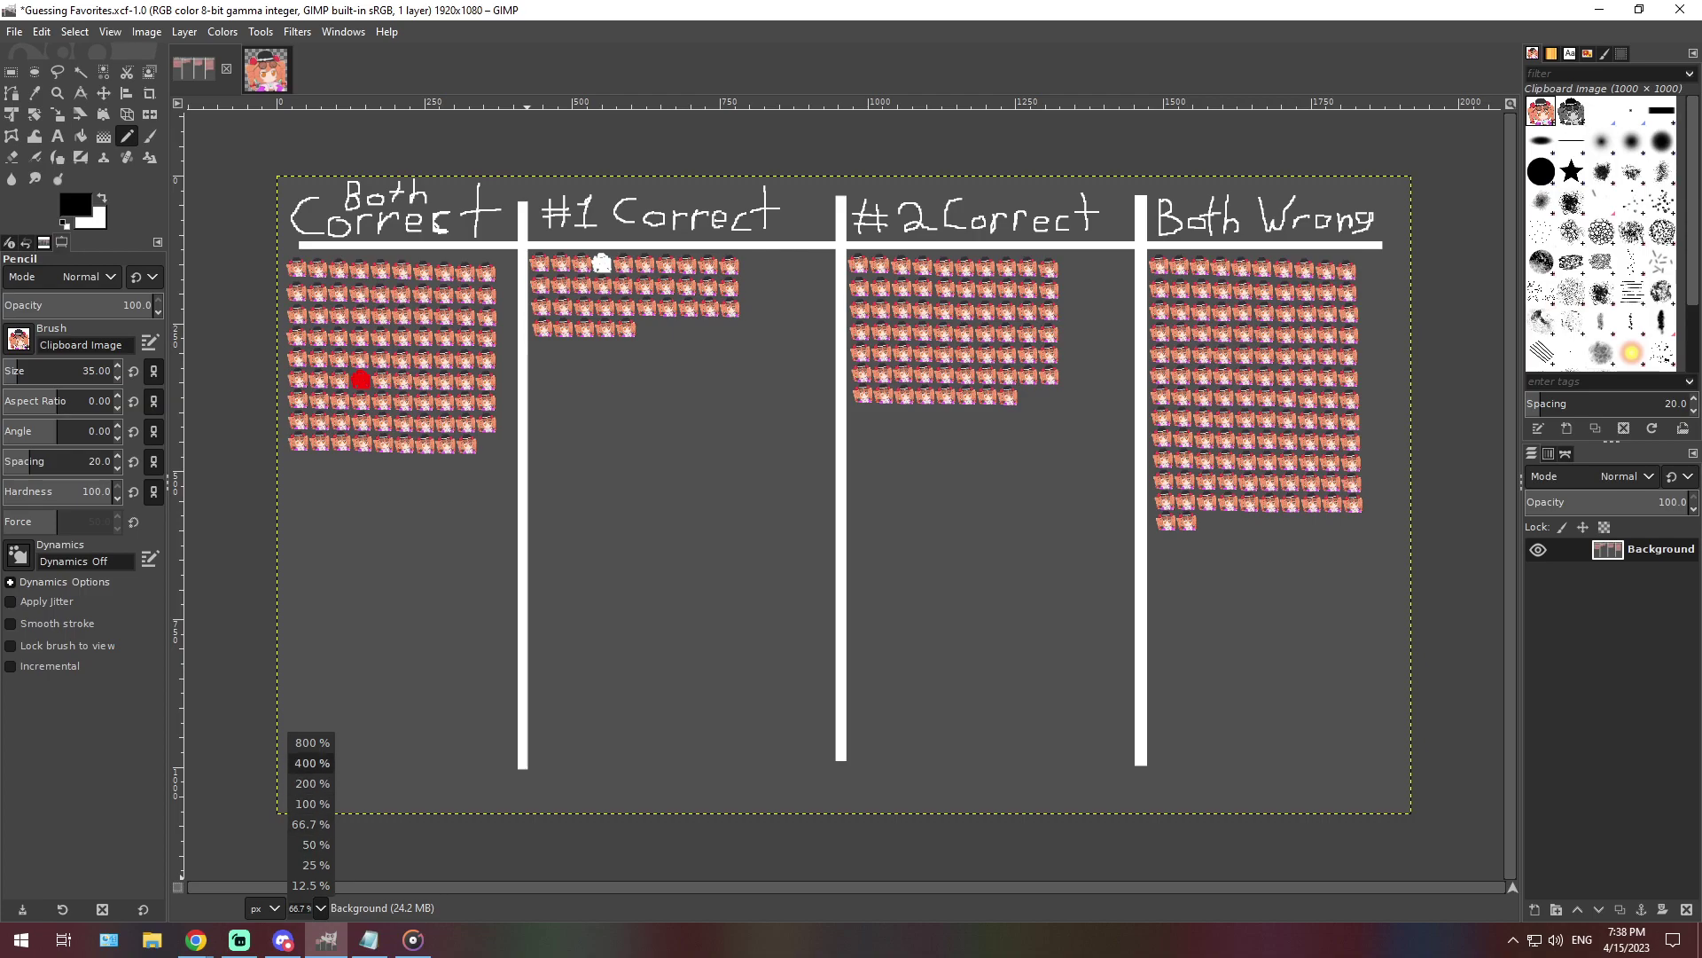
left_click(310, 764)
left_click_drag(847, 886, 962, 886)
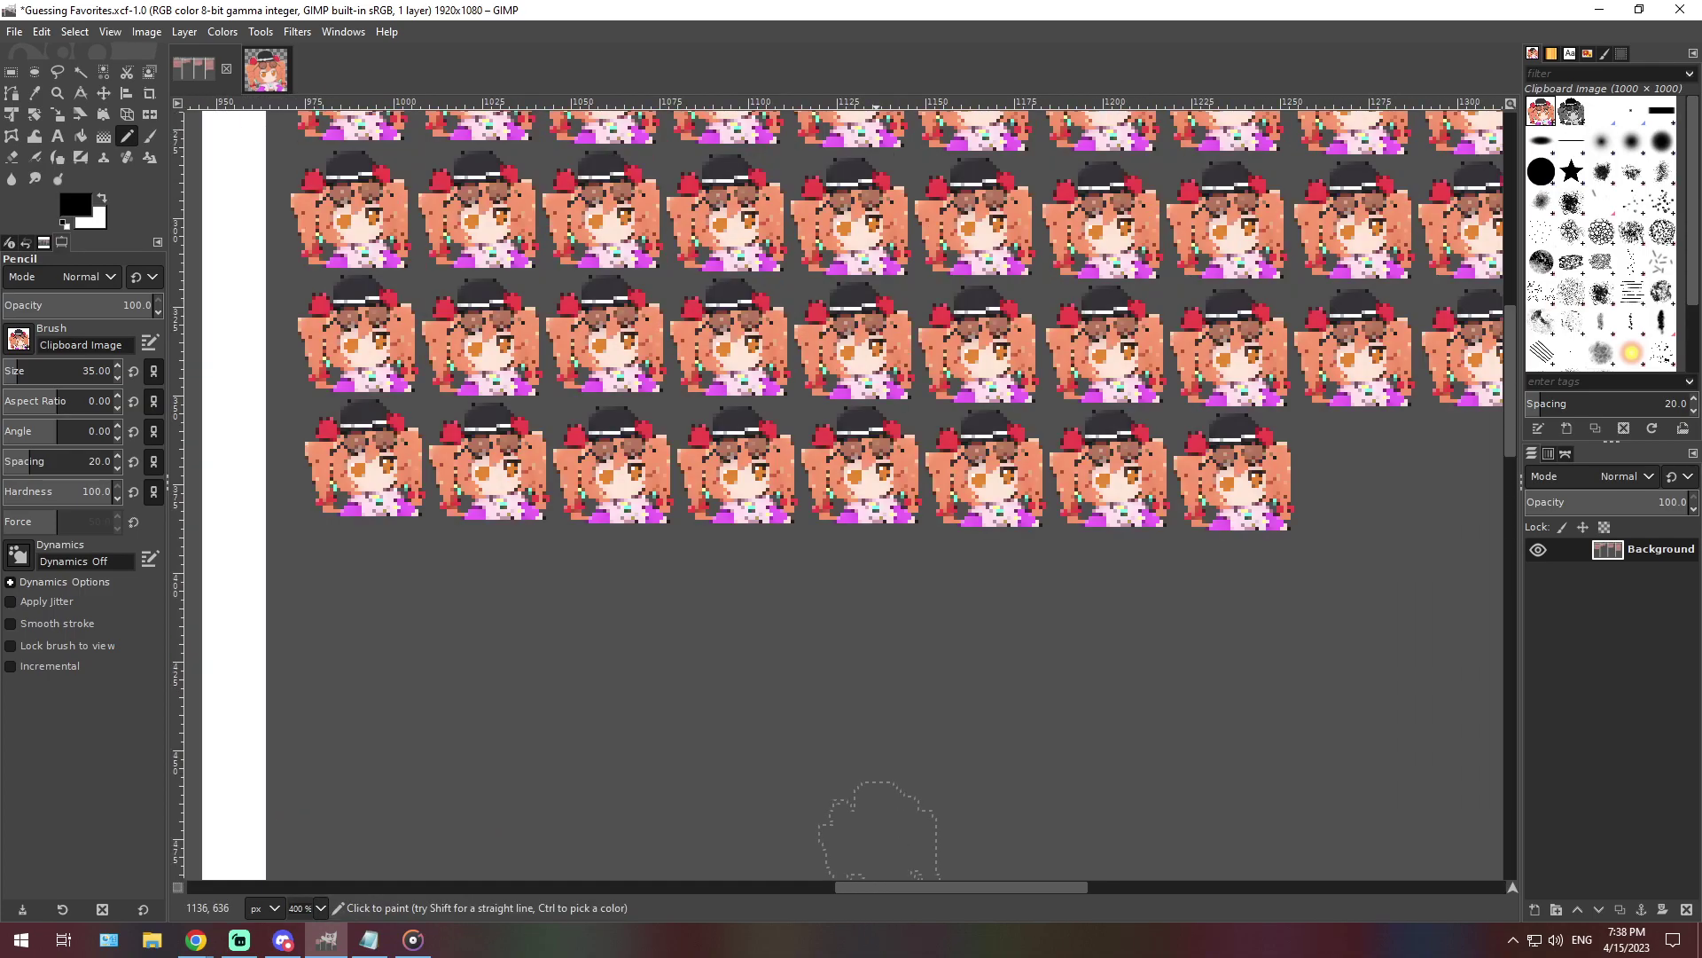
scroll(882, 829, "up", 5)
scroll(883, 829, "down", 3)
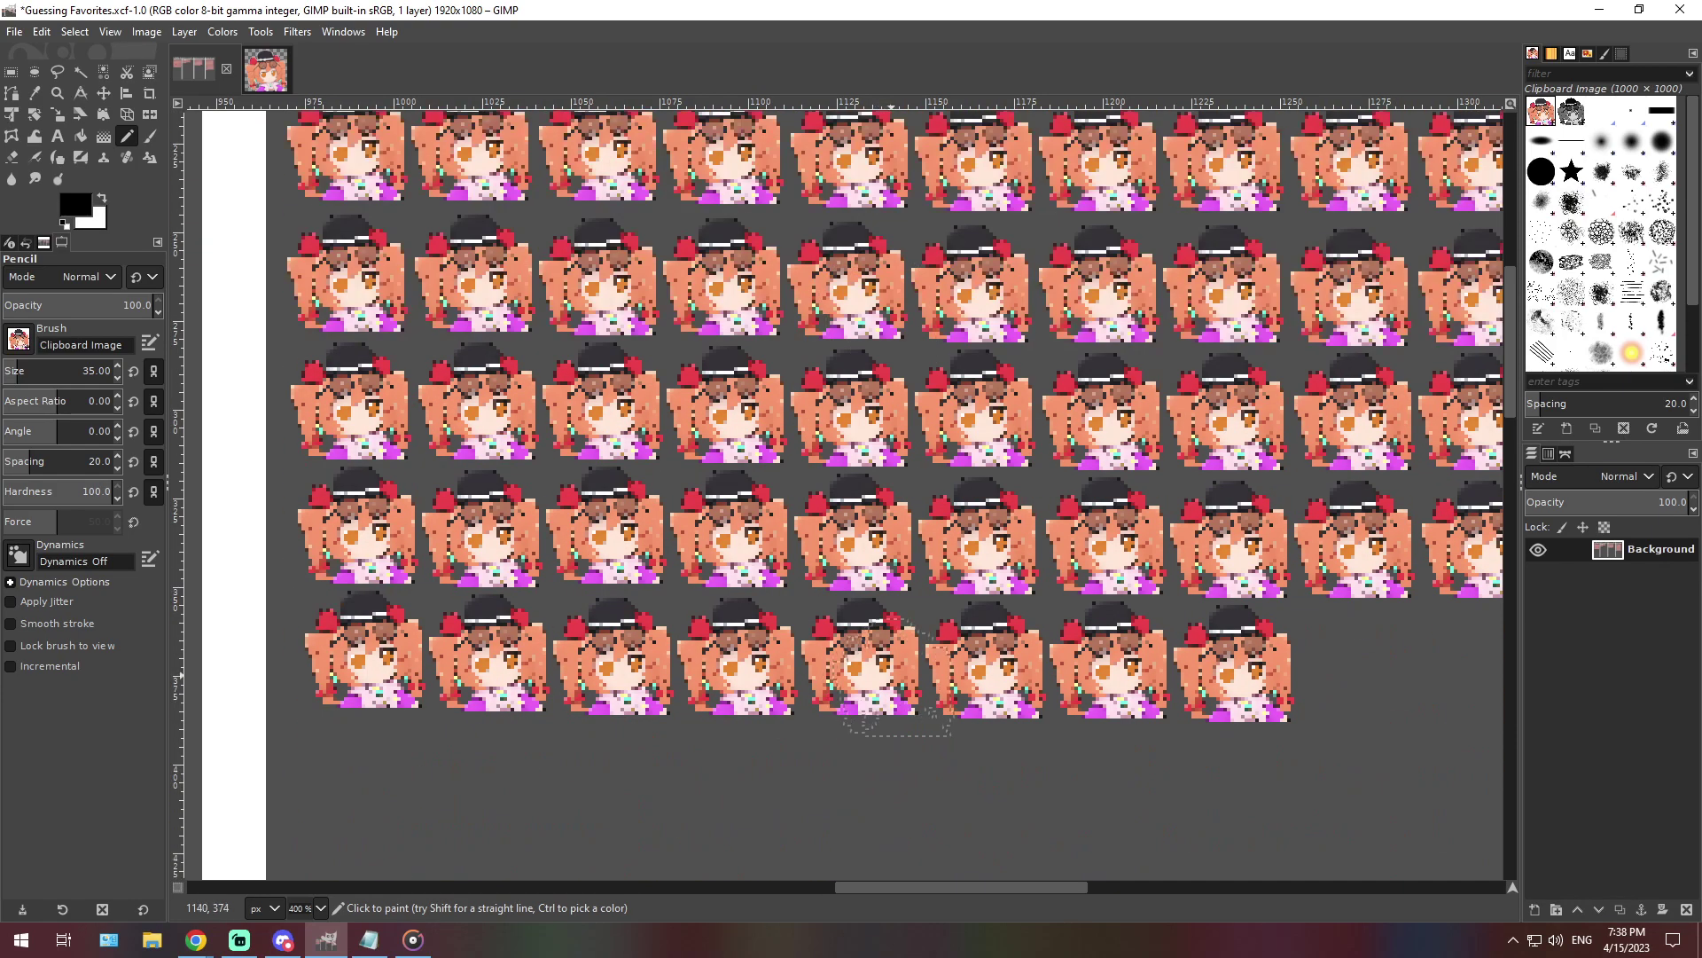
scroll(1011, 860, "right", 3)
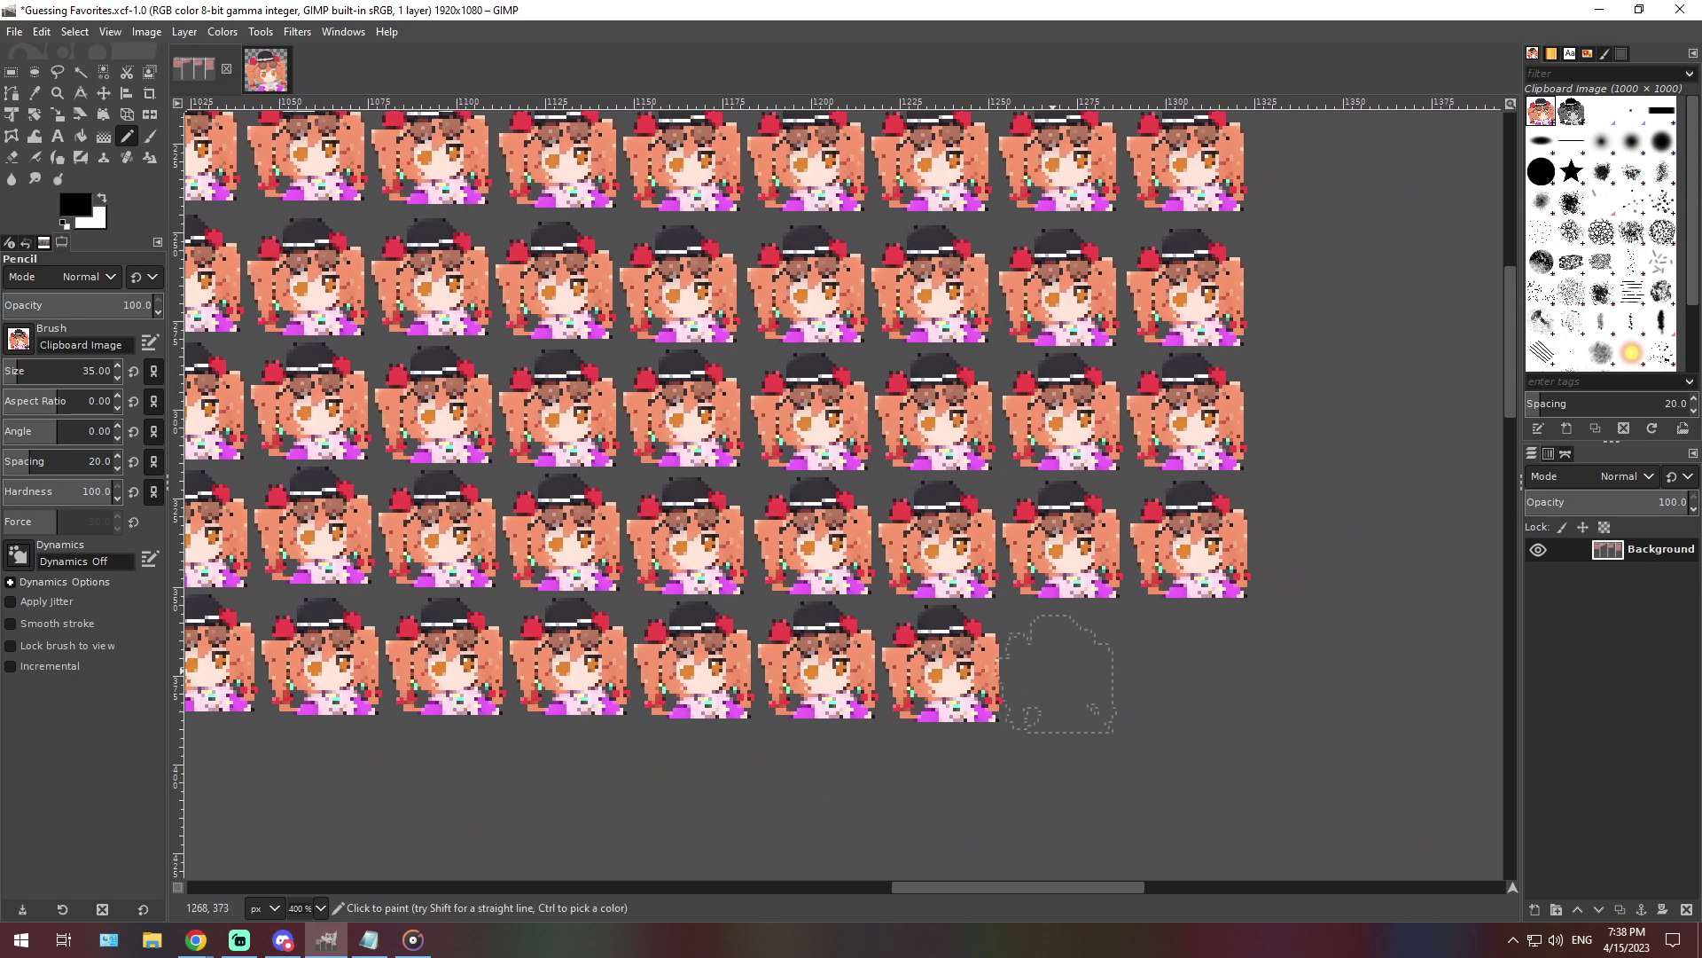
left_click(1070, 667)
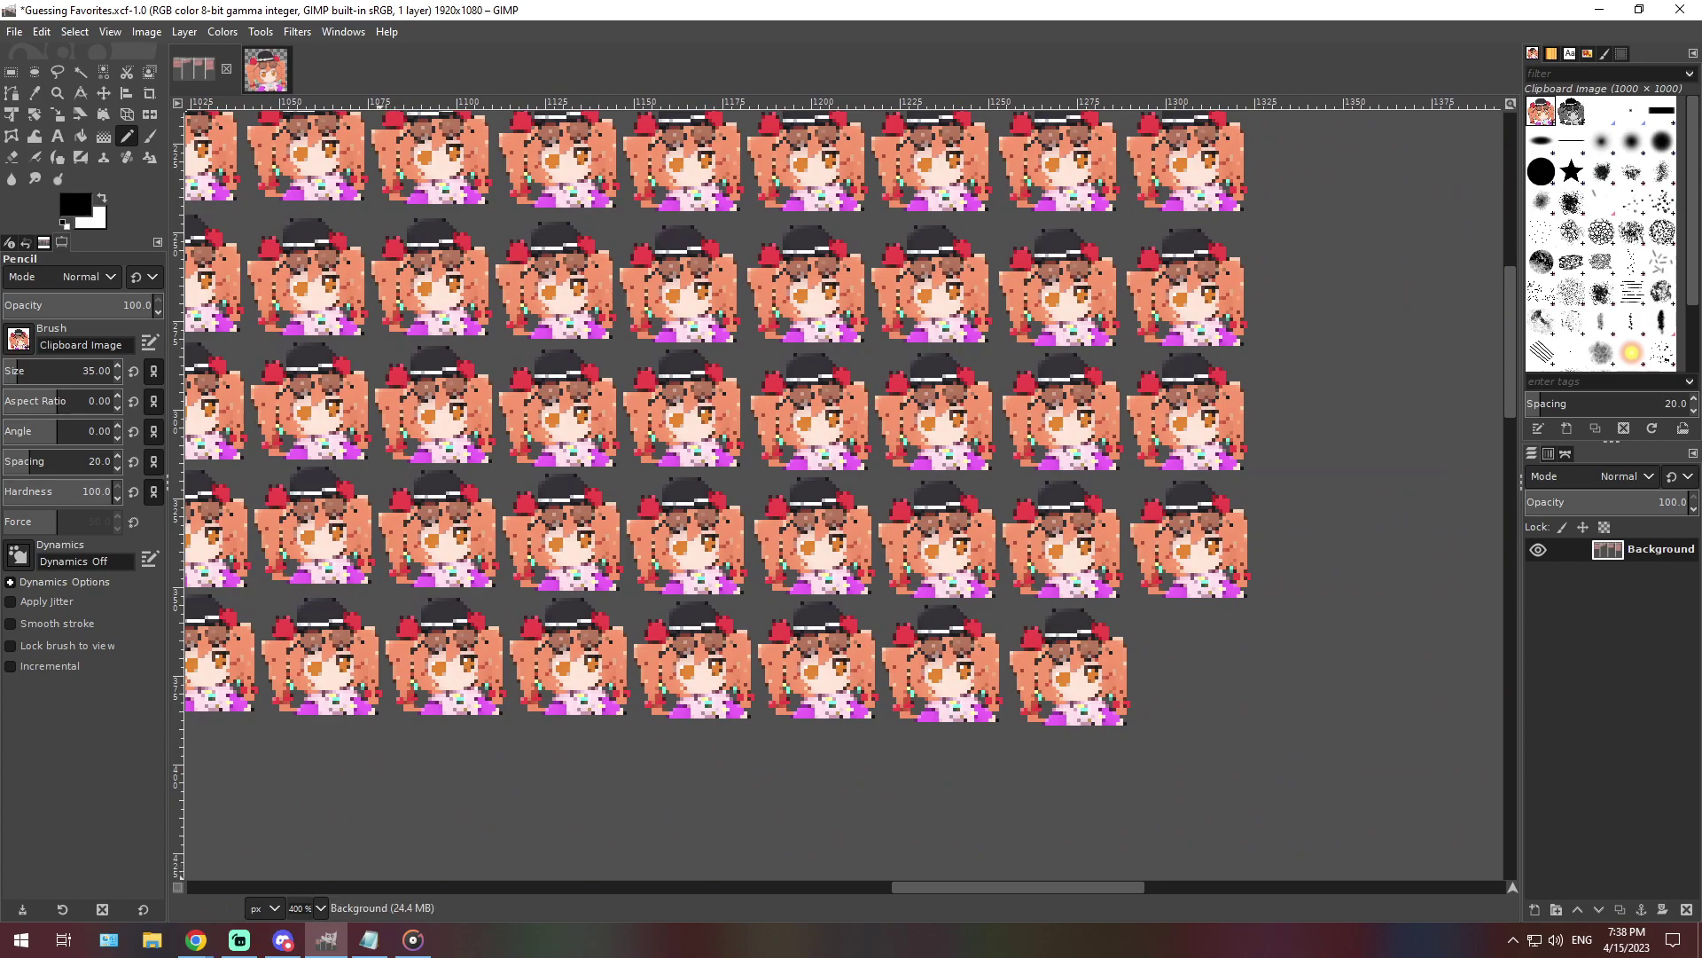
left_click(320, 908)
left_click(311, 824)
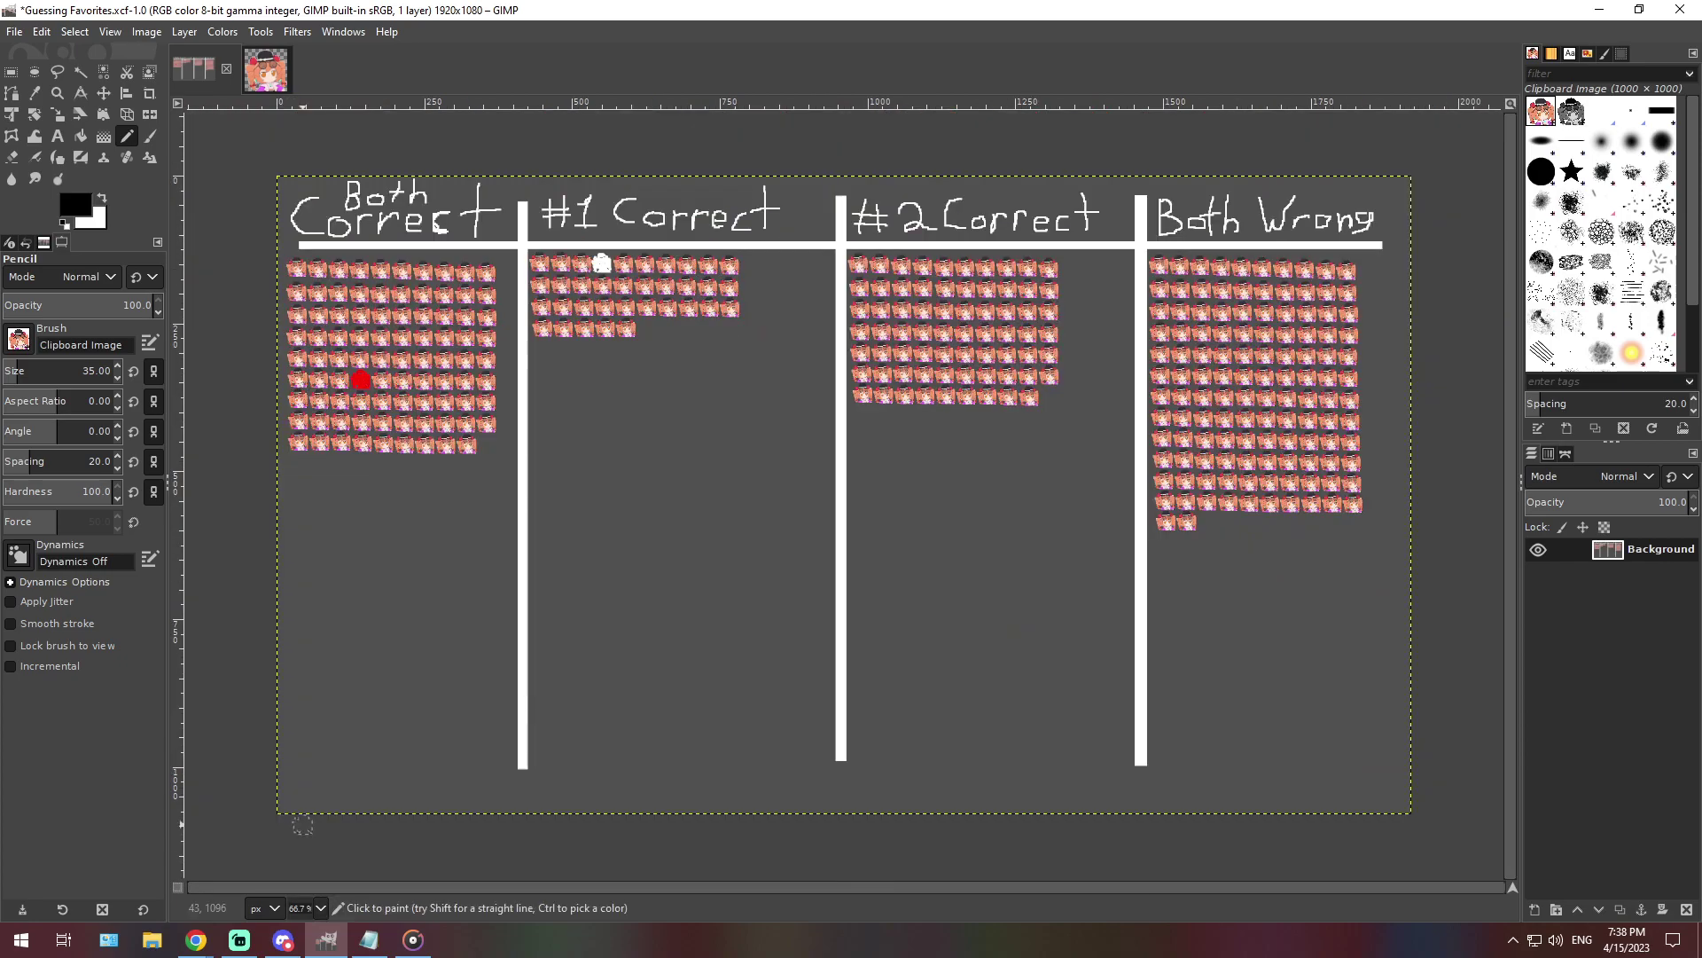
In Notepad, replace the whole note with the clue running from "My character wouldn't be able to outrun them" to "on a race tomorrow"
left_click(369, 940)
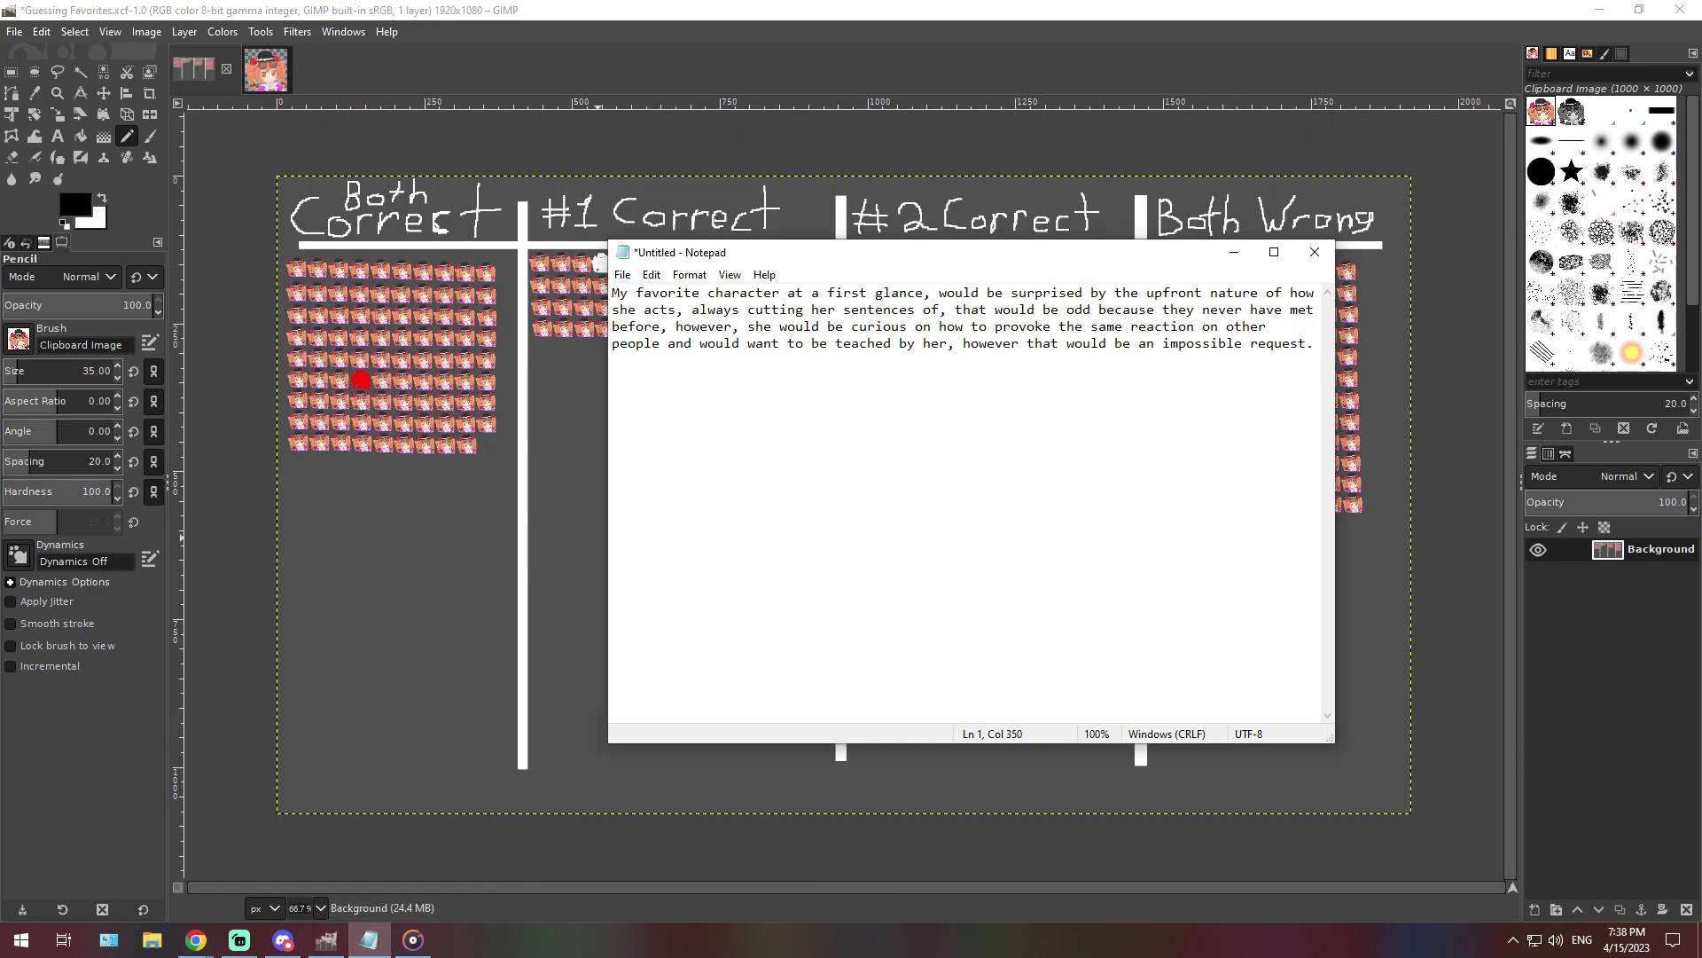
key("alt+Tab")
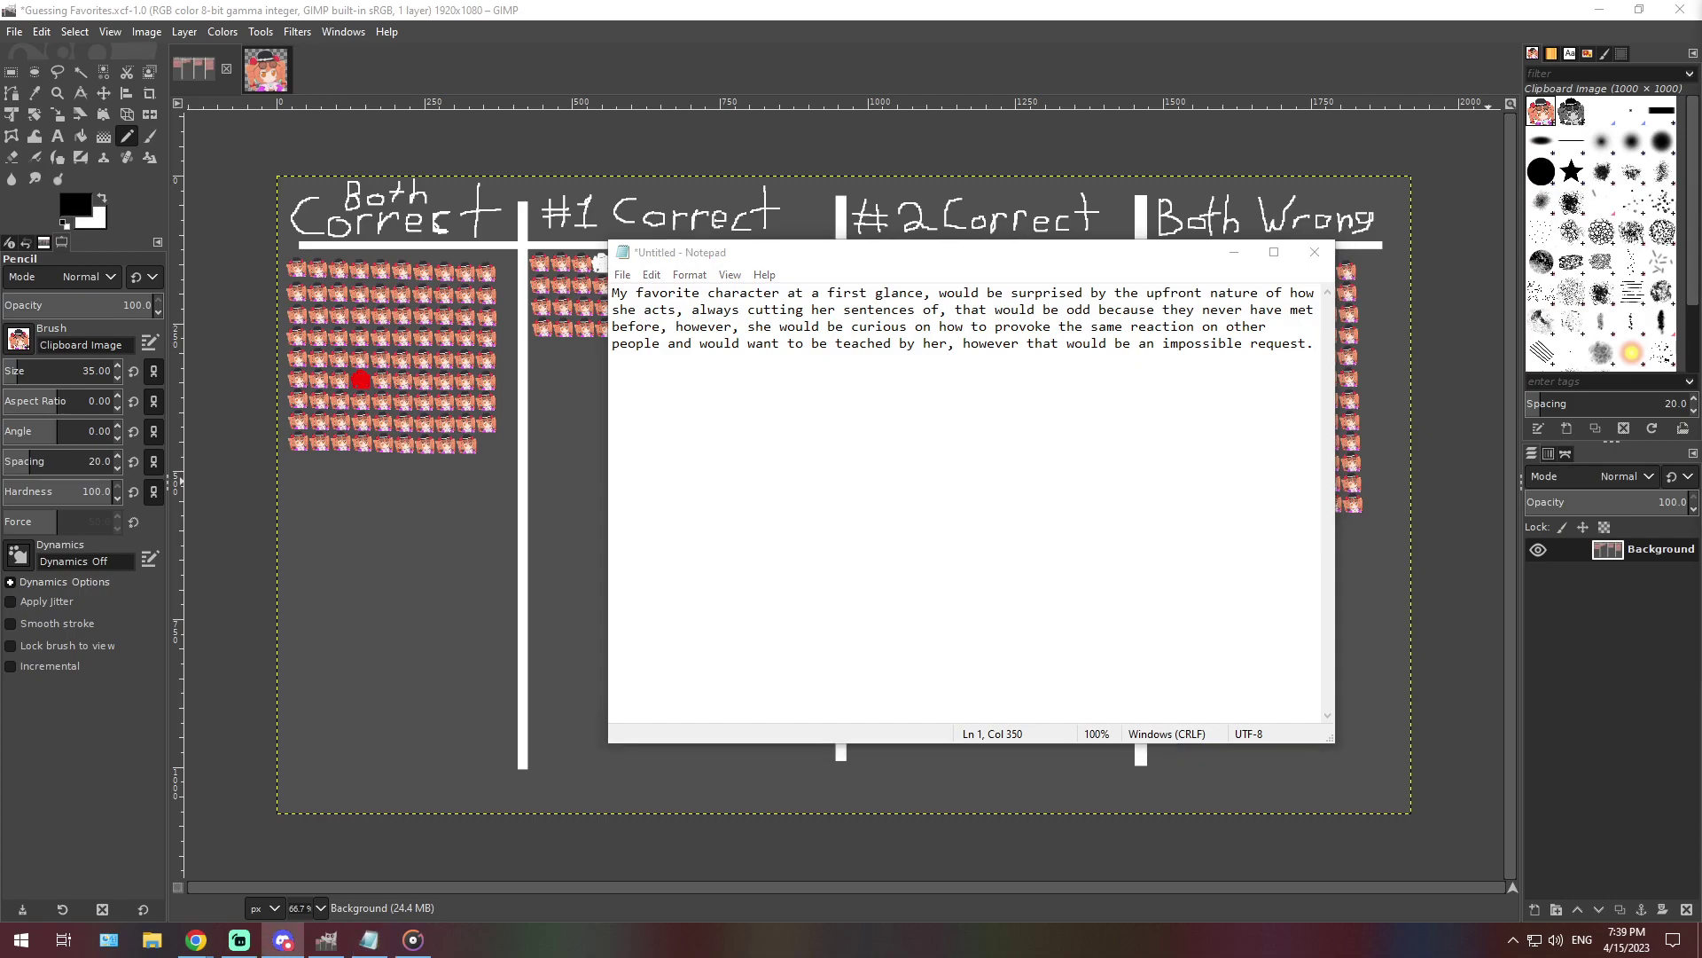
double_click(882, 326)
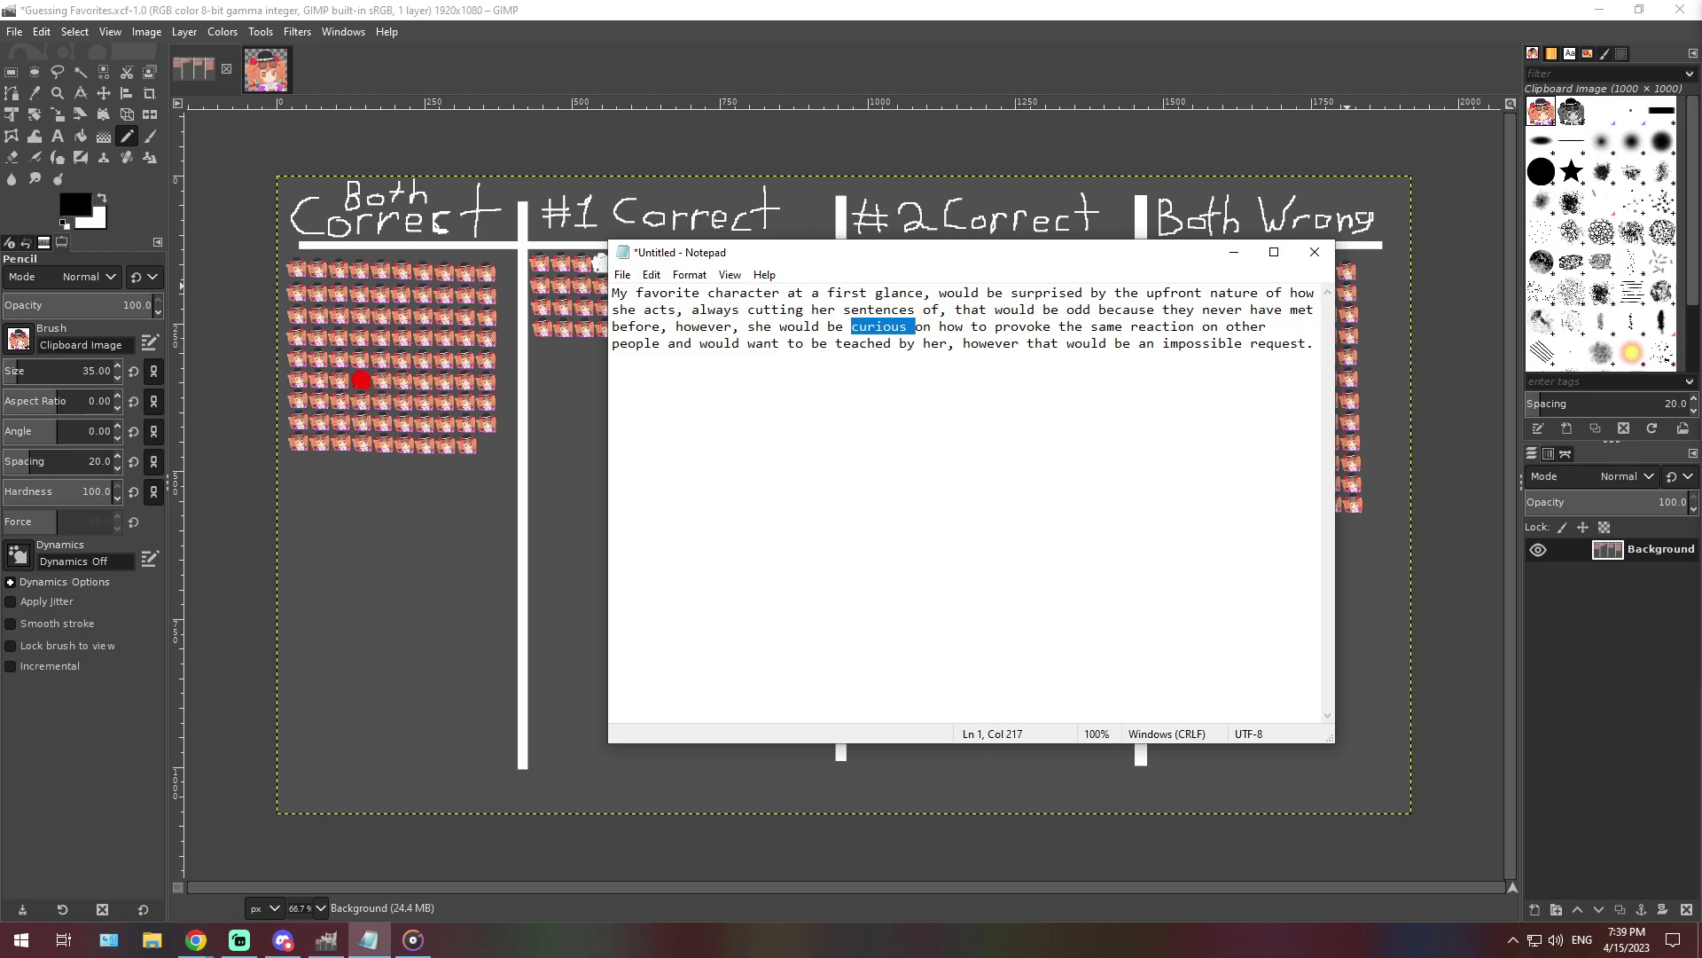
key("ctrl+a")
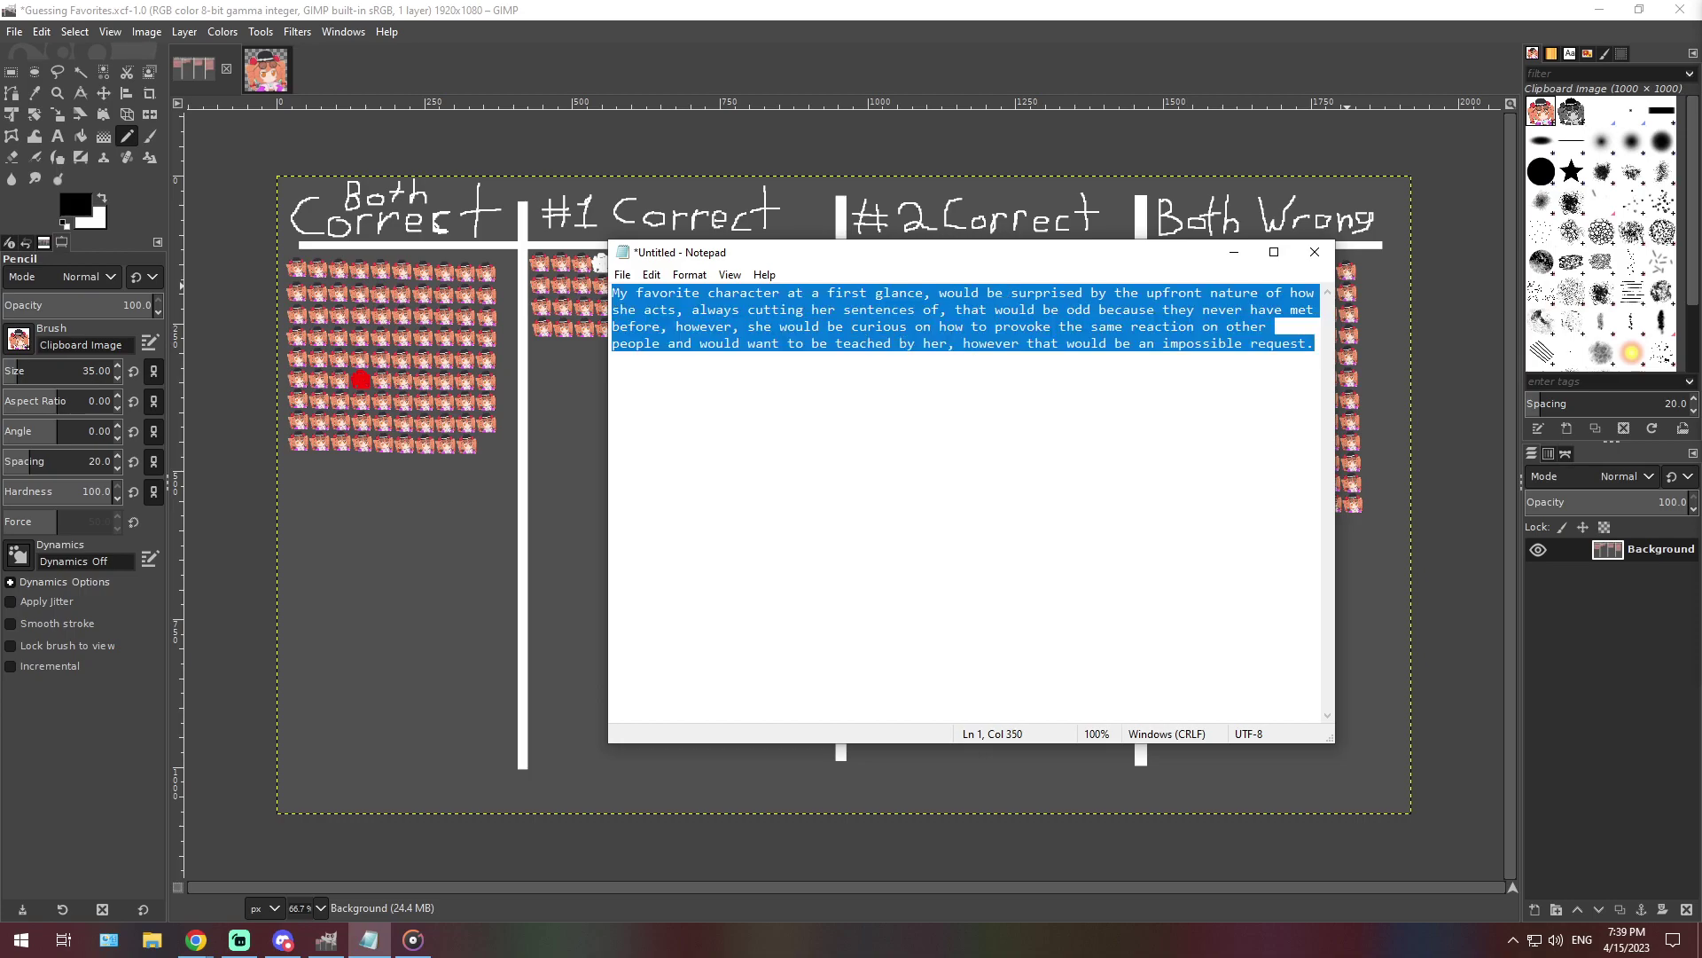
type("My character wouldn't be able to outrun them, but very knowledgeable about their weakness.  She notes how powerful creatures tend to have odd weakness, so she'll plan this trick when both of them are on a race tomorrow")
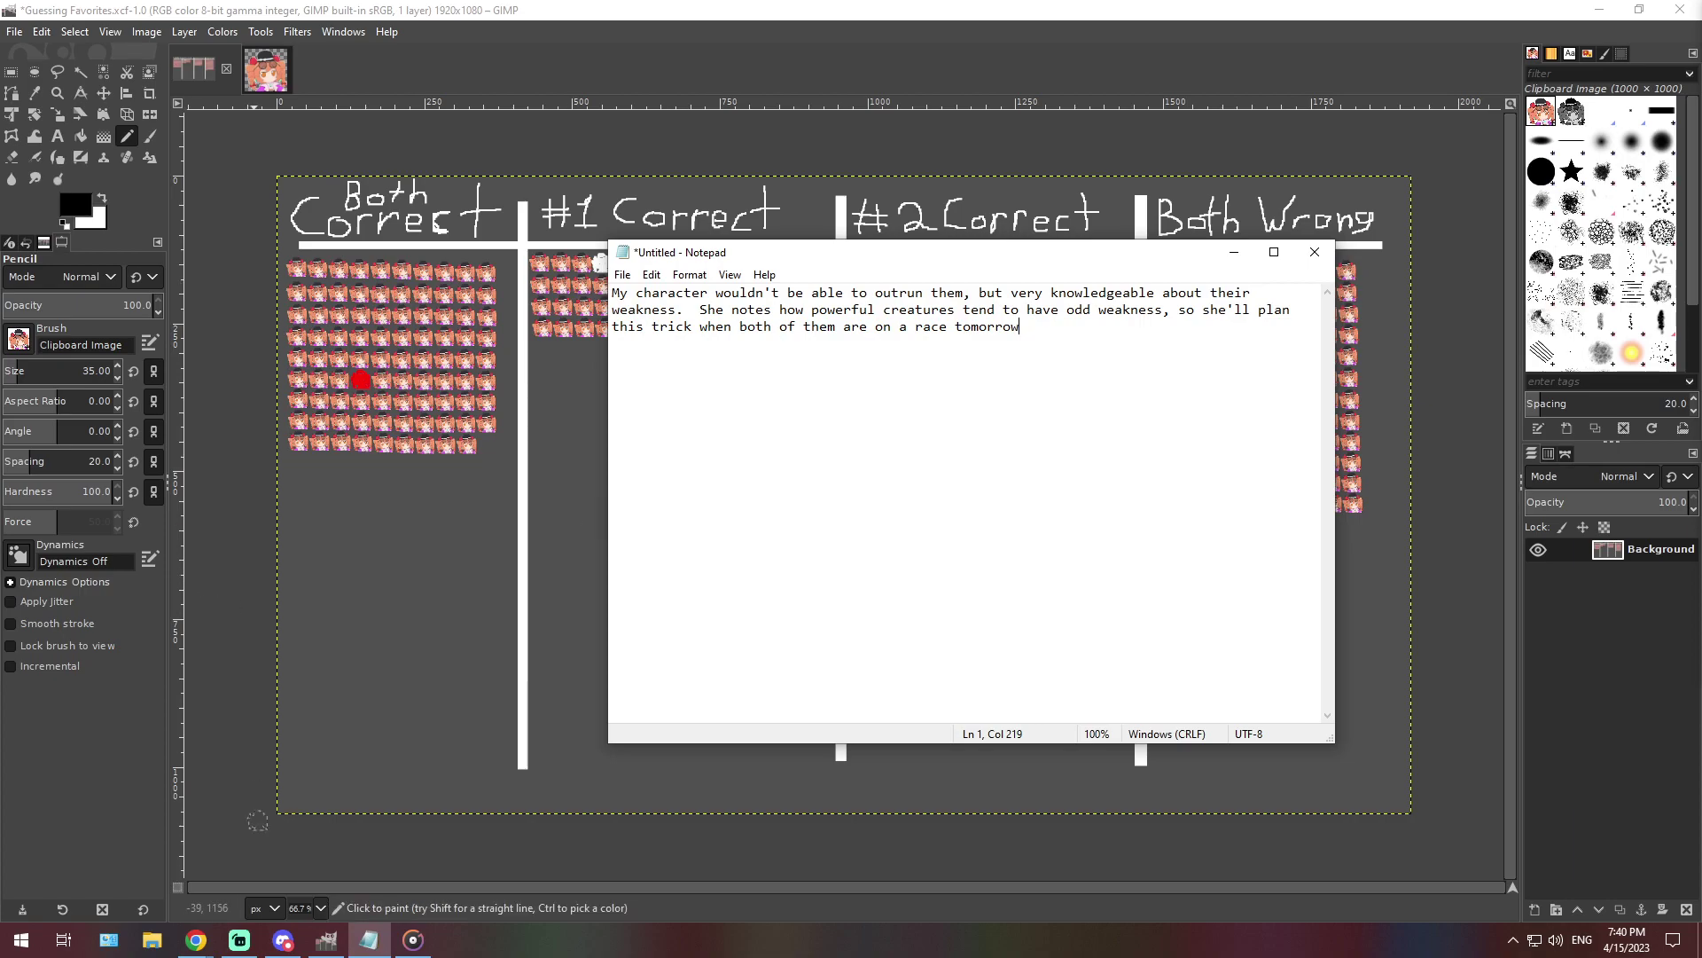
In GIMP, stamp a third portrait in the bottom row of the Both Wrong column and restore the 66.7% zoom
left_click(320, 908)
left_click(310, 763)
scroll(843, 496, "right", 10)
scroll(878, 647, "right", 3)
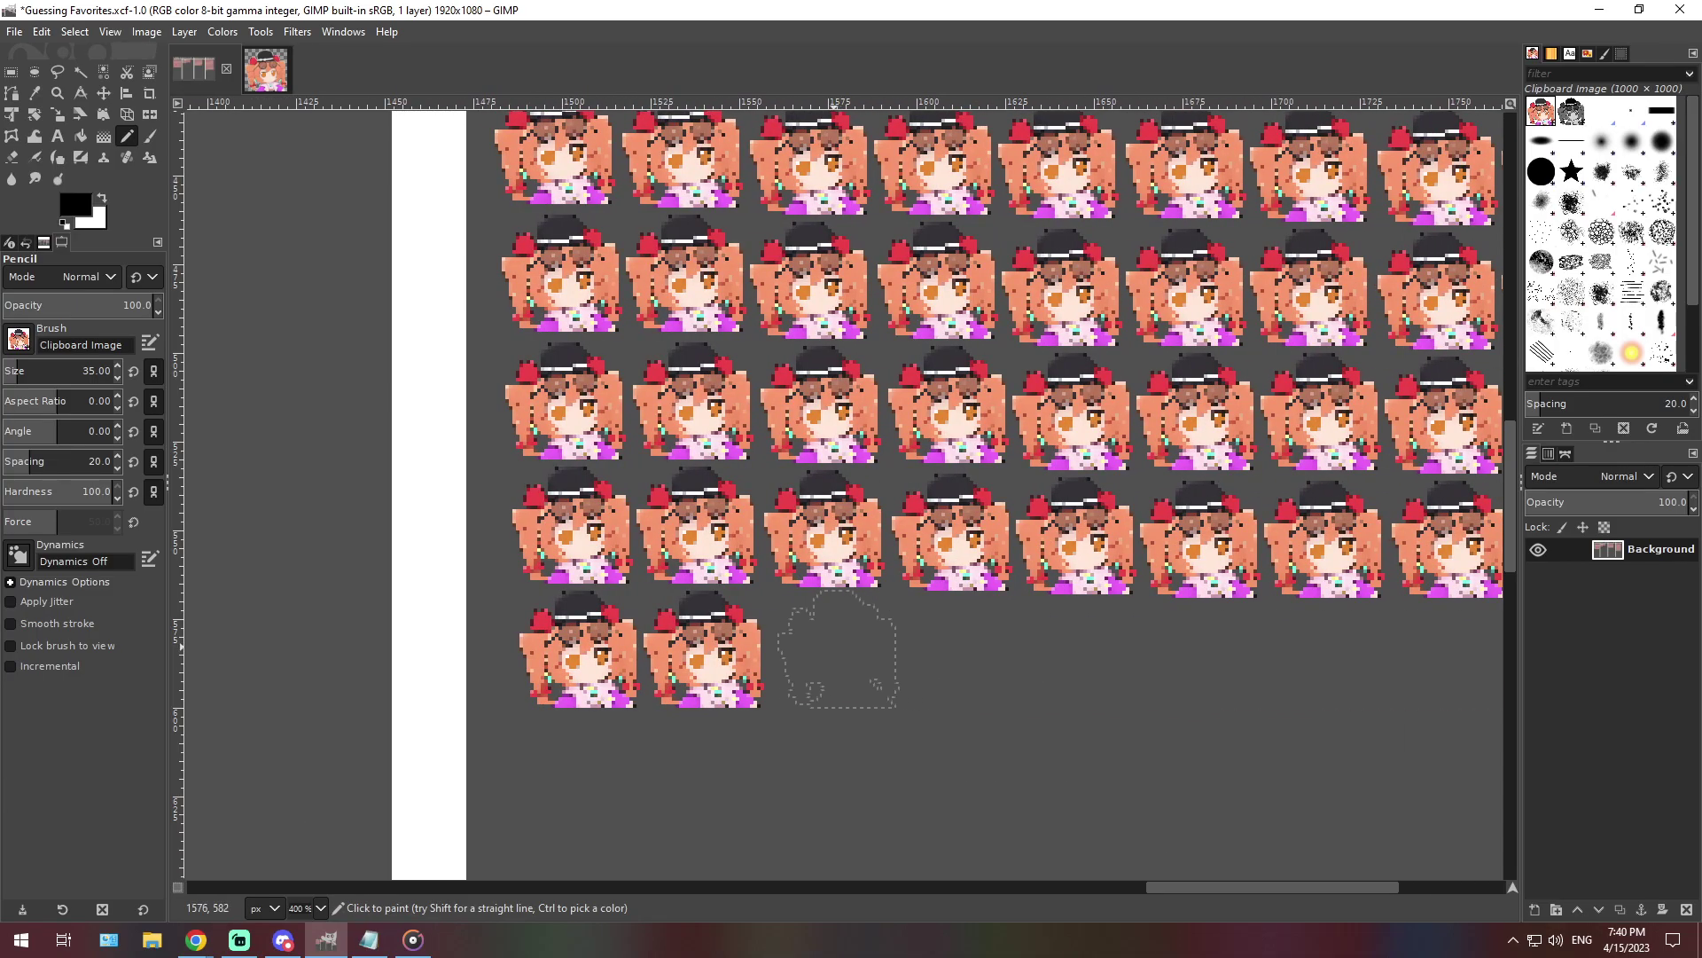
left_click(832, 656)
left_click(320, 908)
left_click(310, 824)
In Notepad, replace the whole note with the clue running from "My favourite character would not recognize them" to "would very likely go pichuun"
left_click(369, 939)
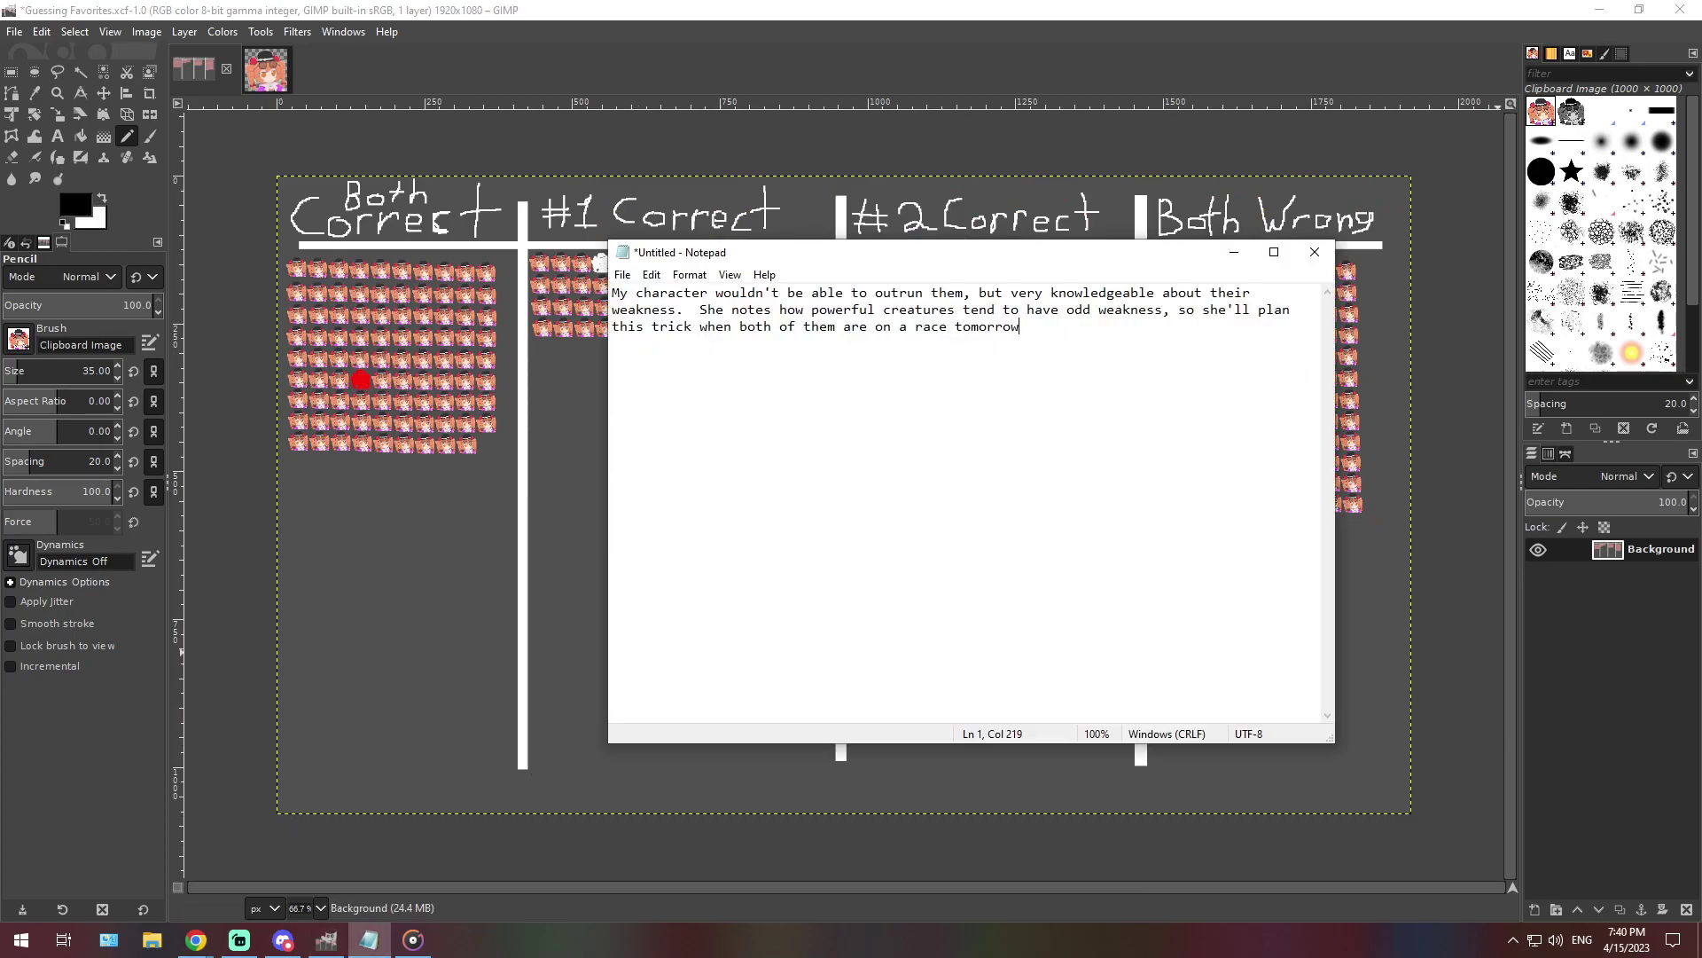
left_click(283, 939)
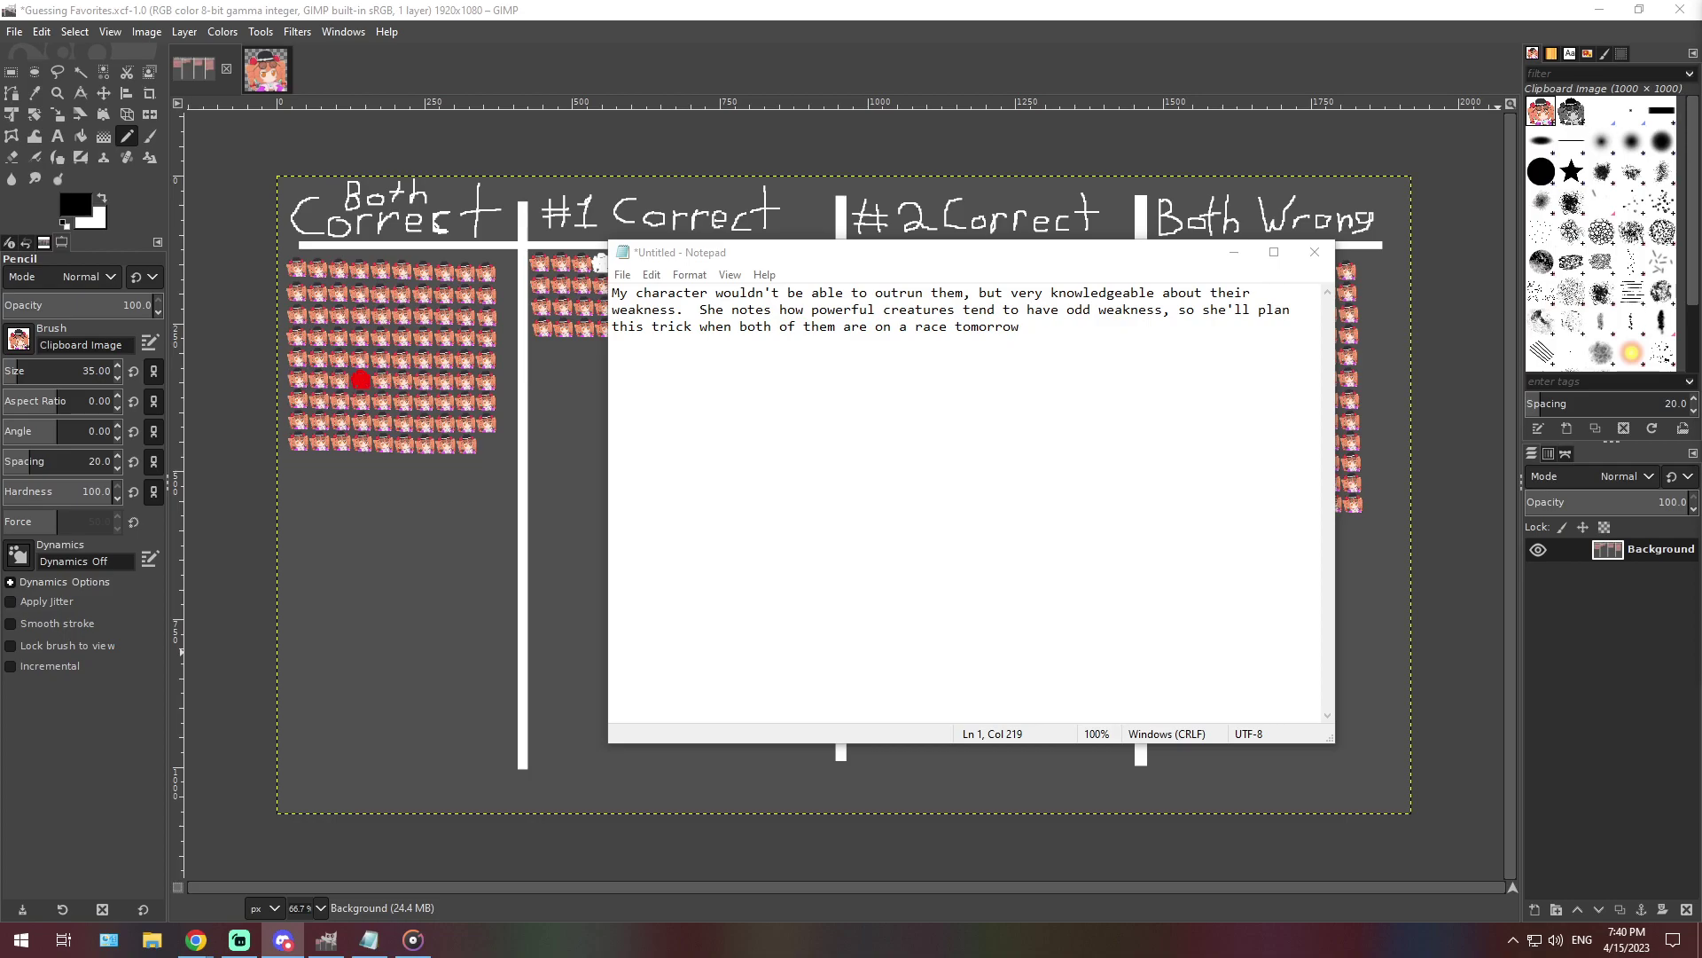
double_click(931, 326)
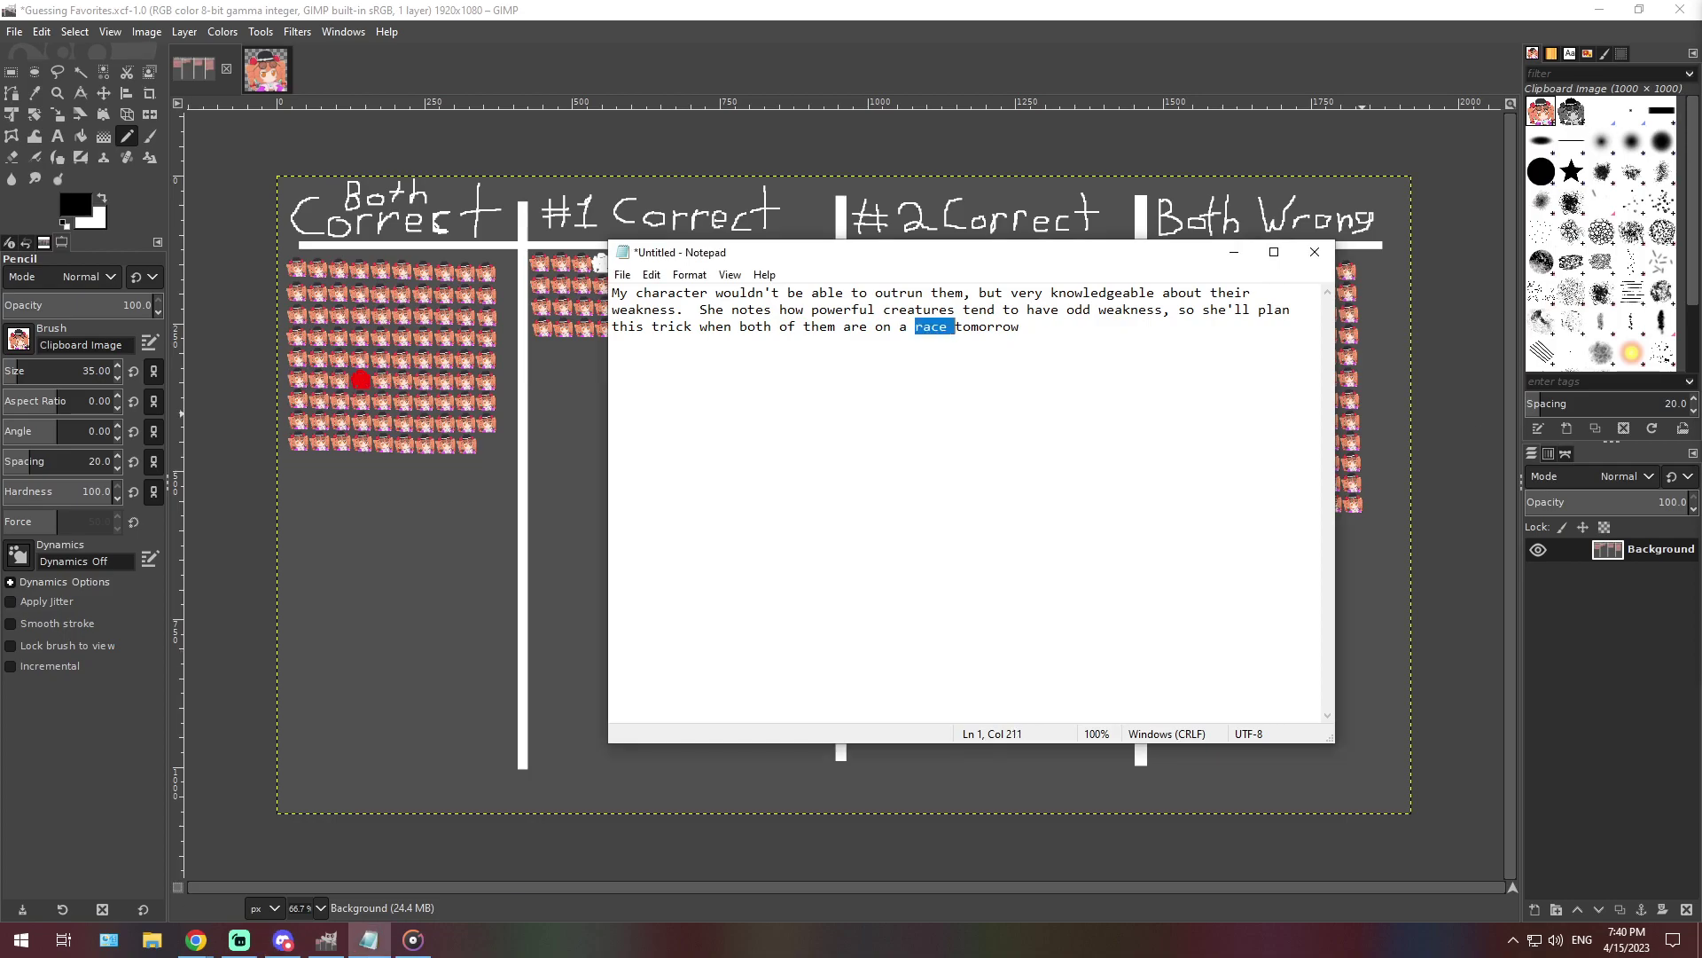
key("ctrl+a")
type("My favourite character would not recognize them, would probably challenge them to a fight, and would very likely go pichuun")
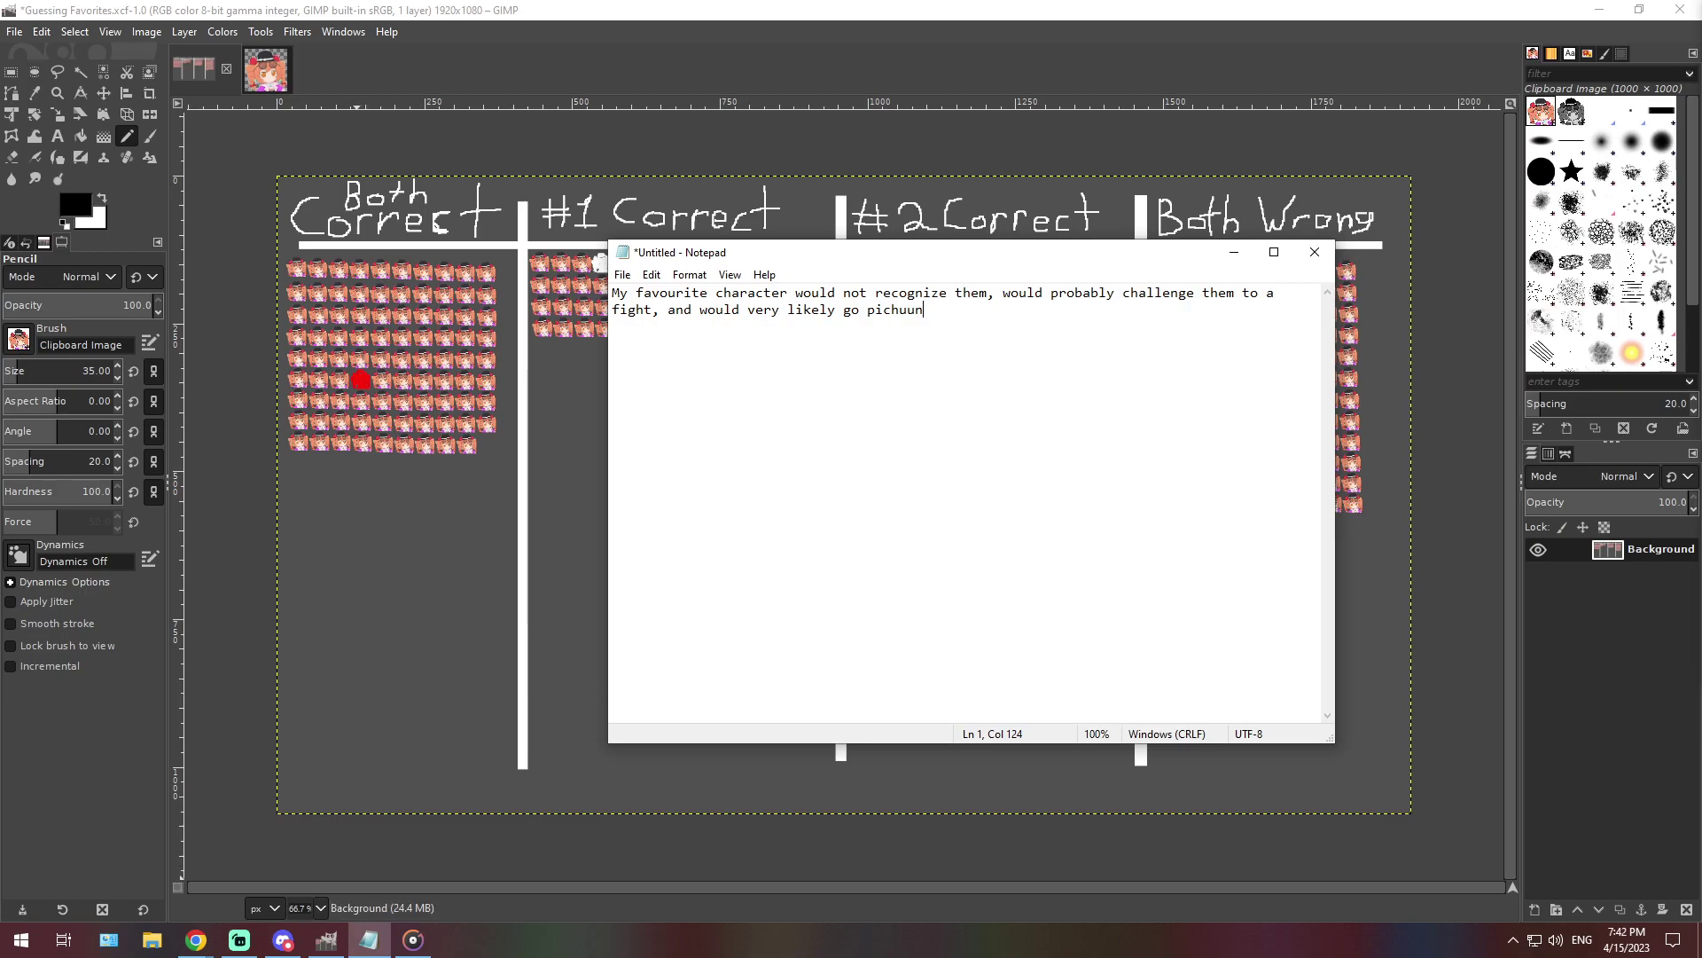
In GIMP, stamp a fourth portrait in the bottom row of the Both Wrong column and restore the 66.7% zoom
left_click(320, 907)
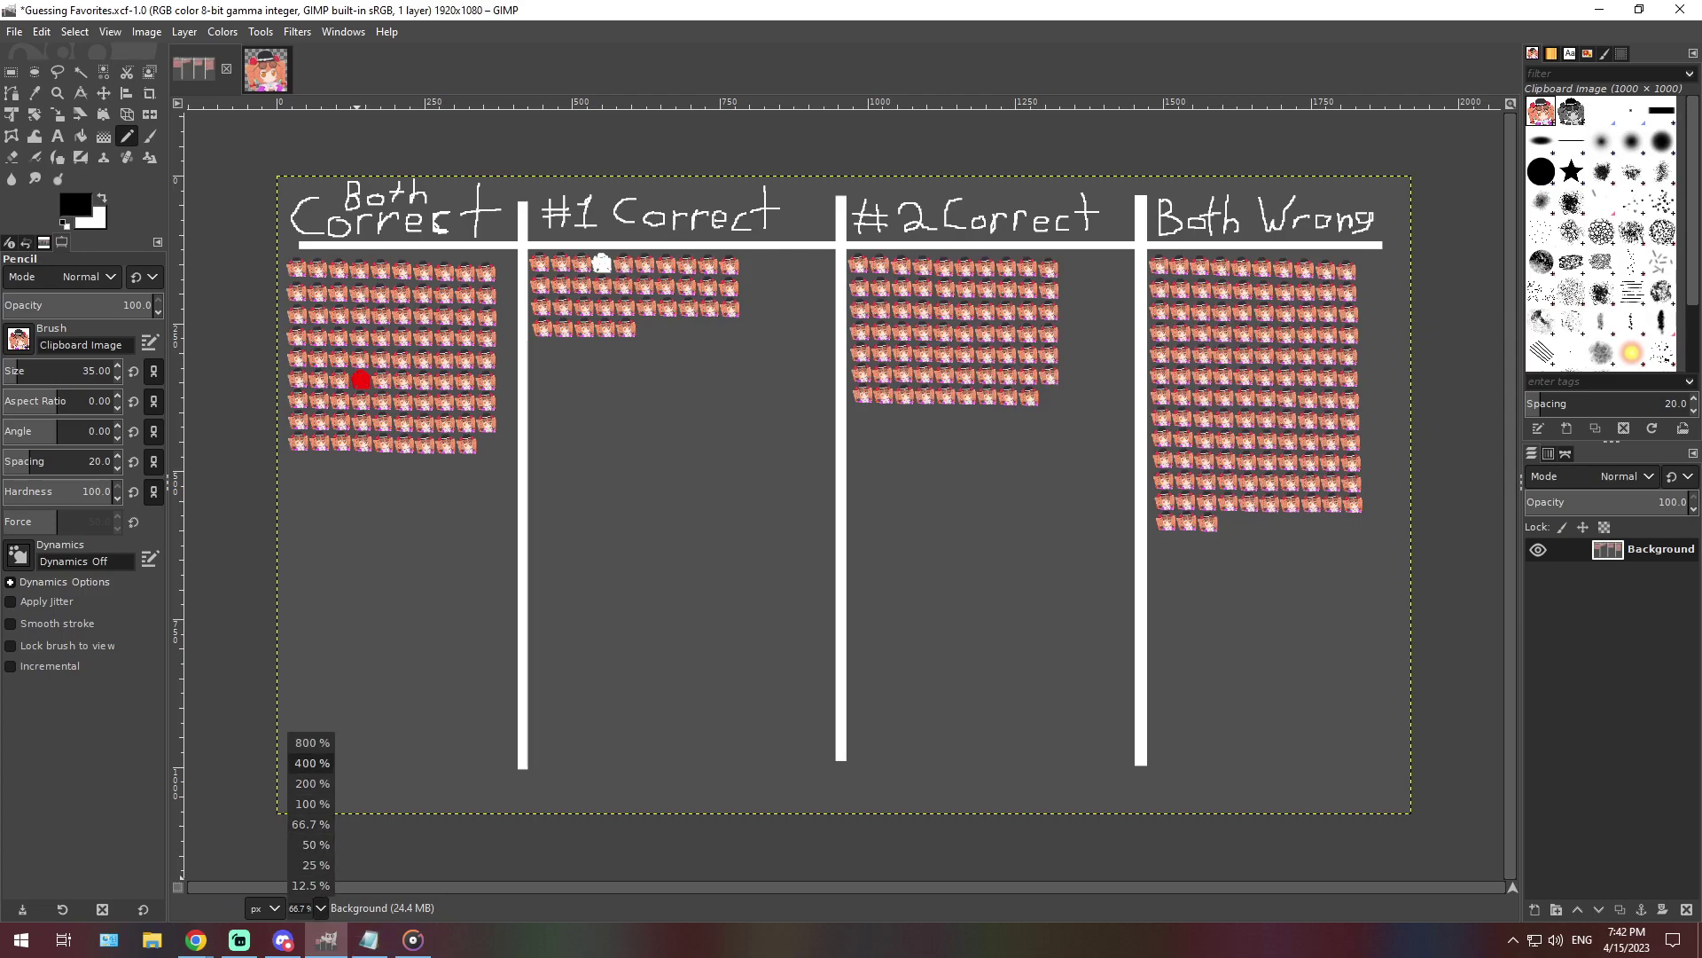
left_click(312, 763)
scroll(918, 741, "right", 10)
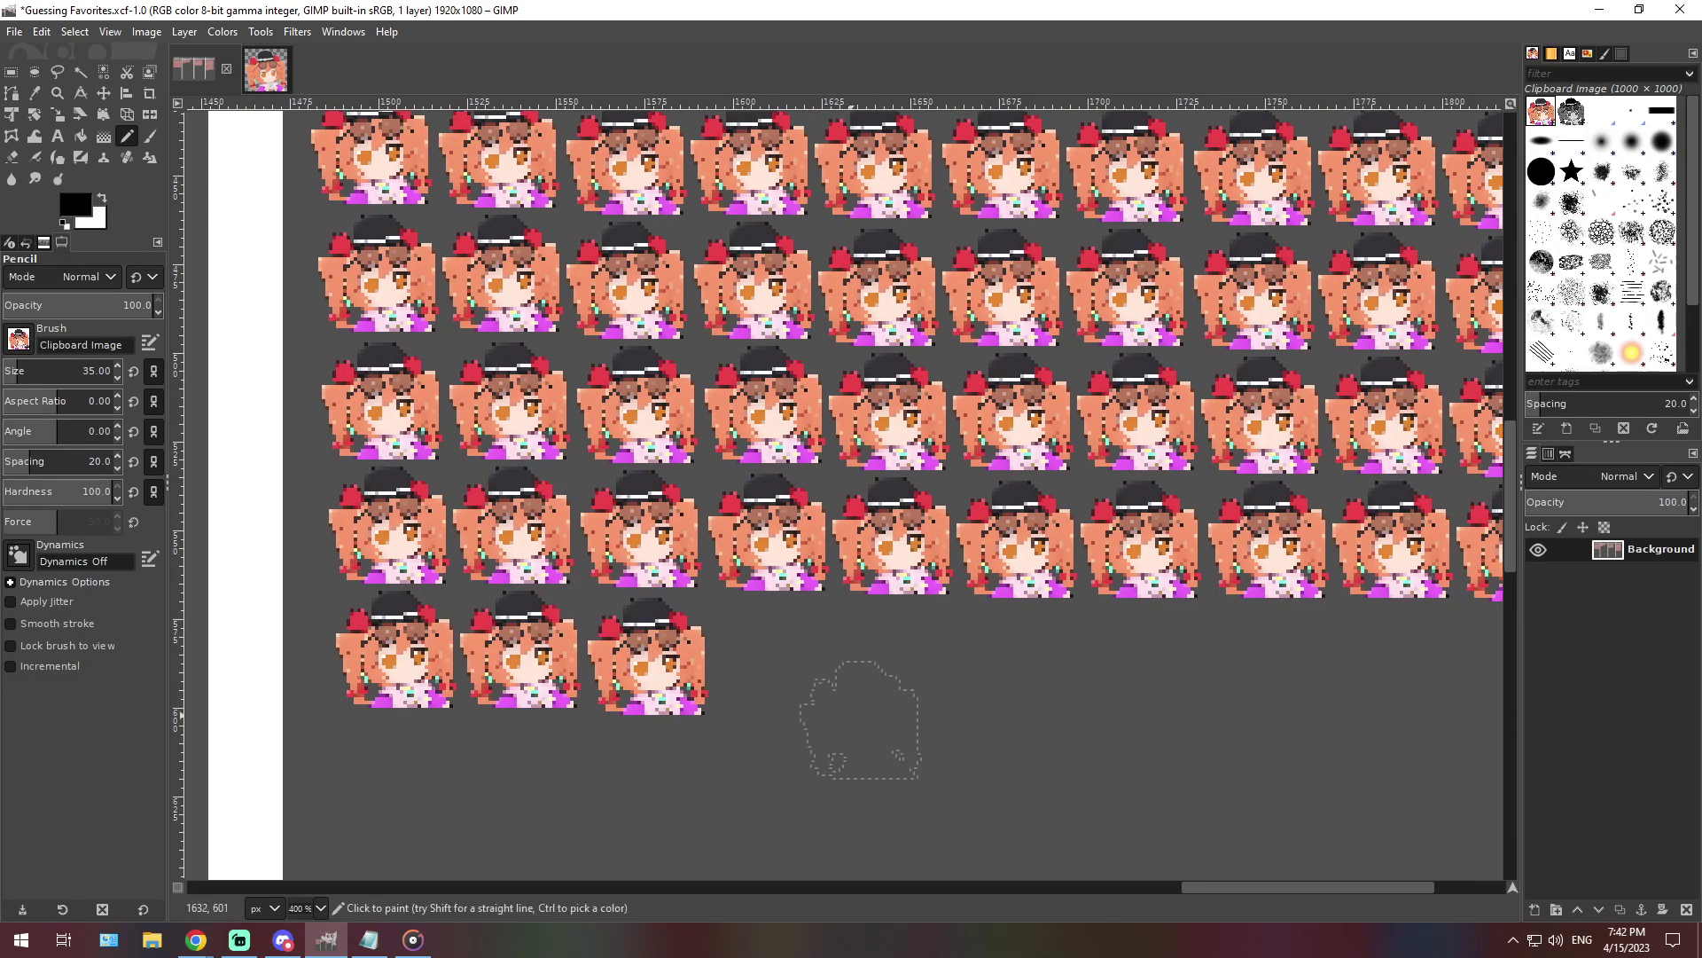
left_click(771, 659)
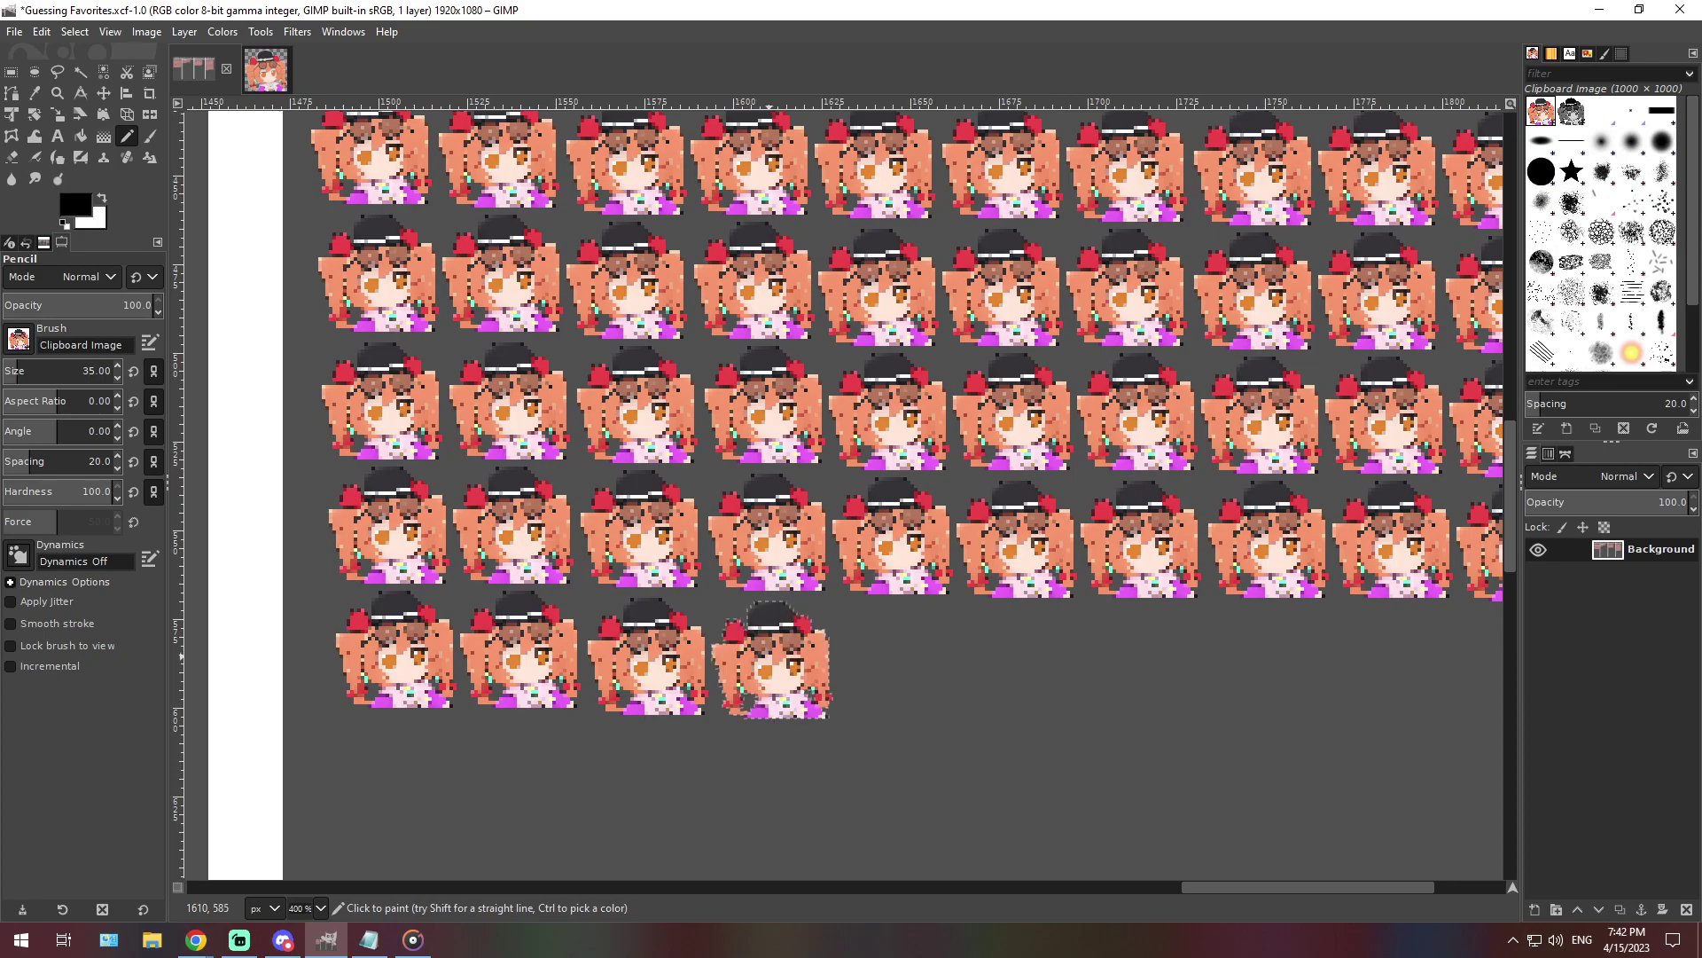
left_click(320, 908)
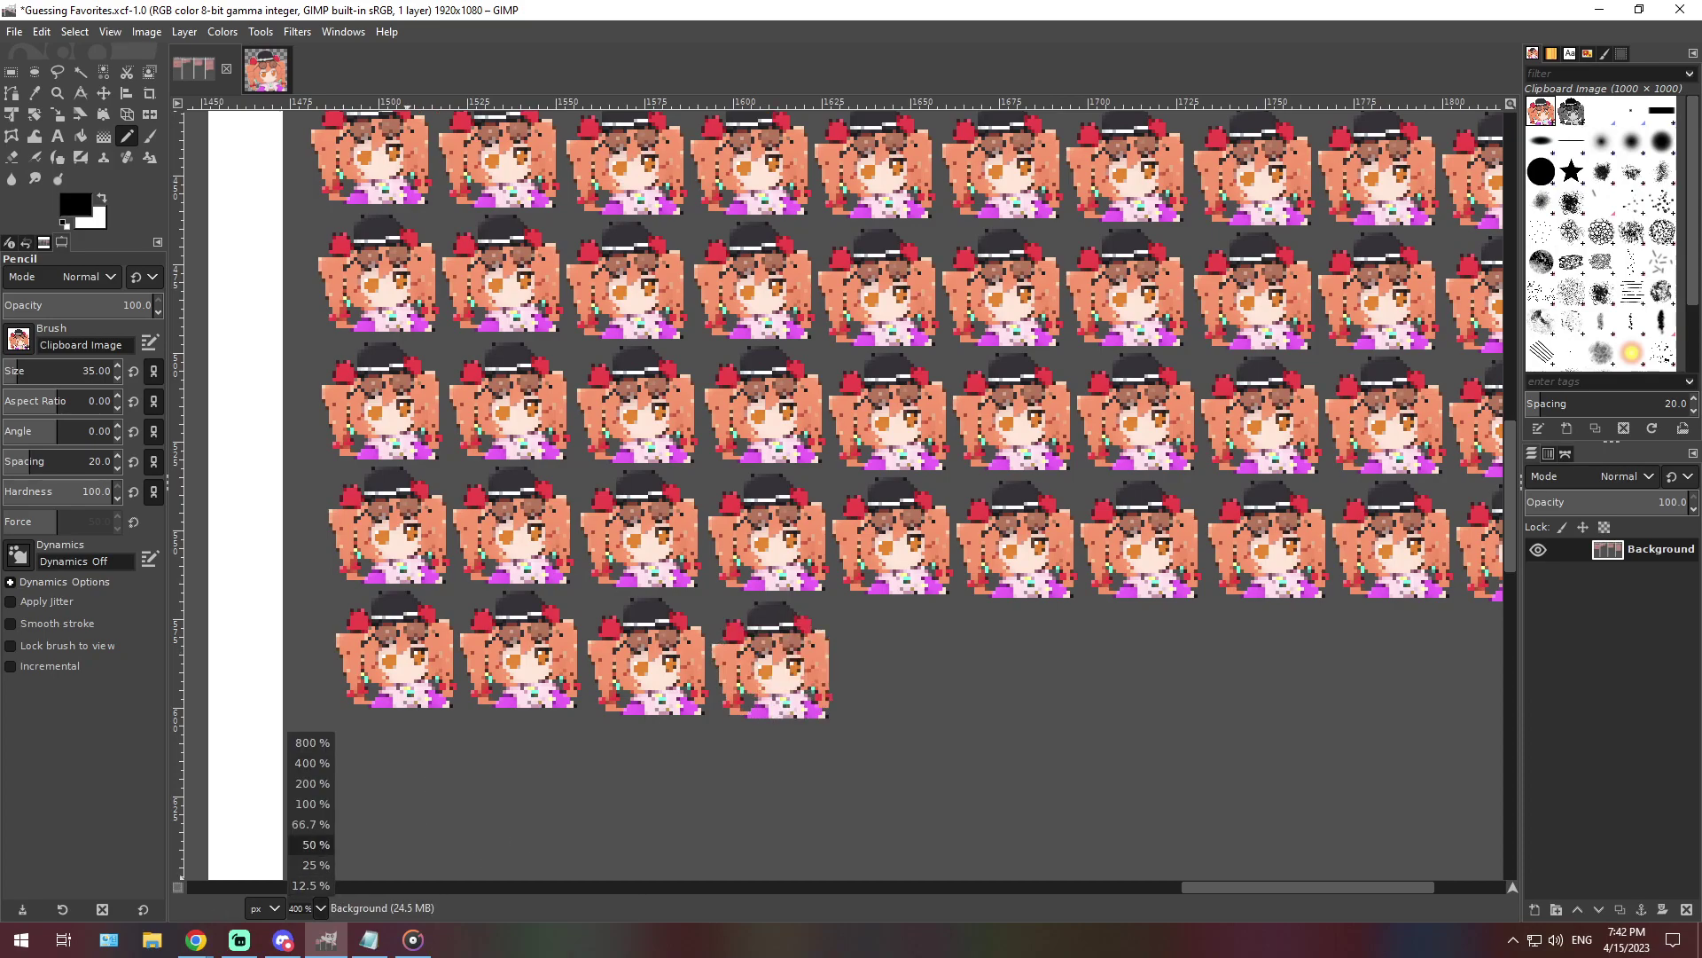
left_click(310, 823)
In Notepad, replace the note with the clue from "My favorite character might not ever even speak with my 2nd favorite" to "one of them would be destroyed."
left_click(369, 940)
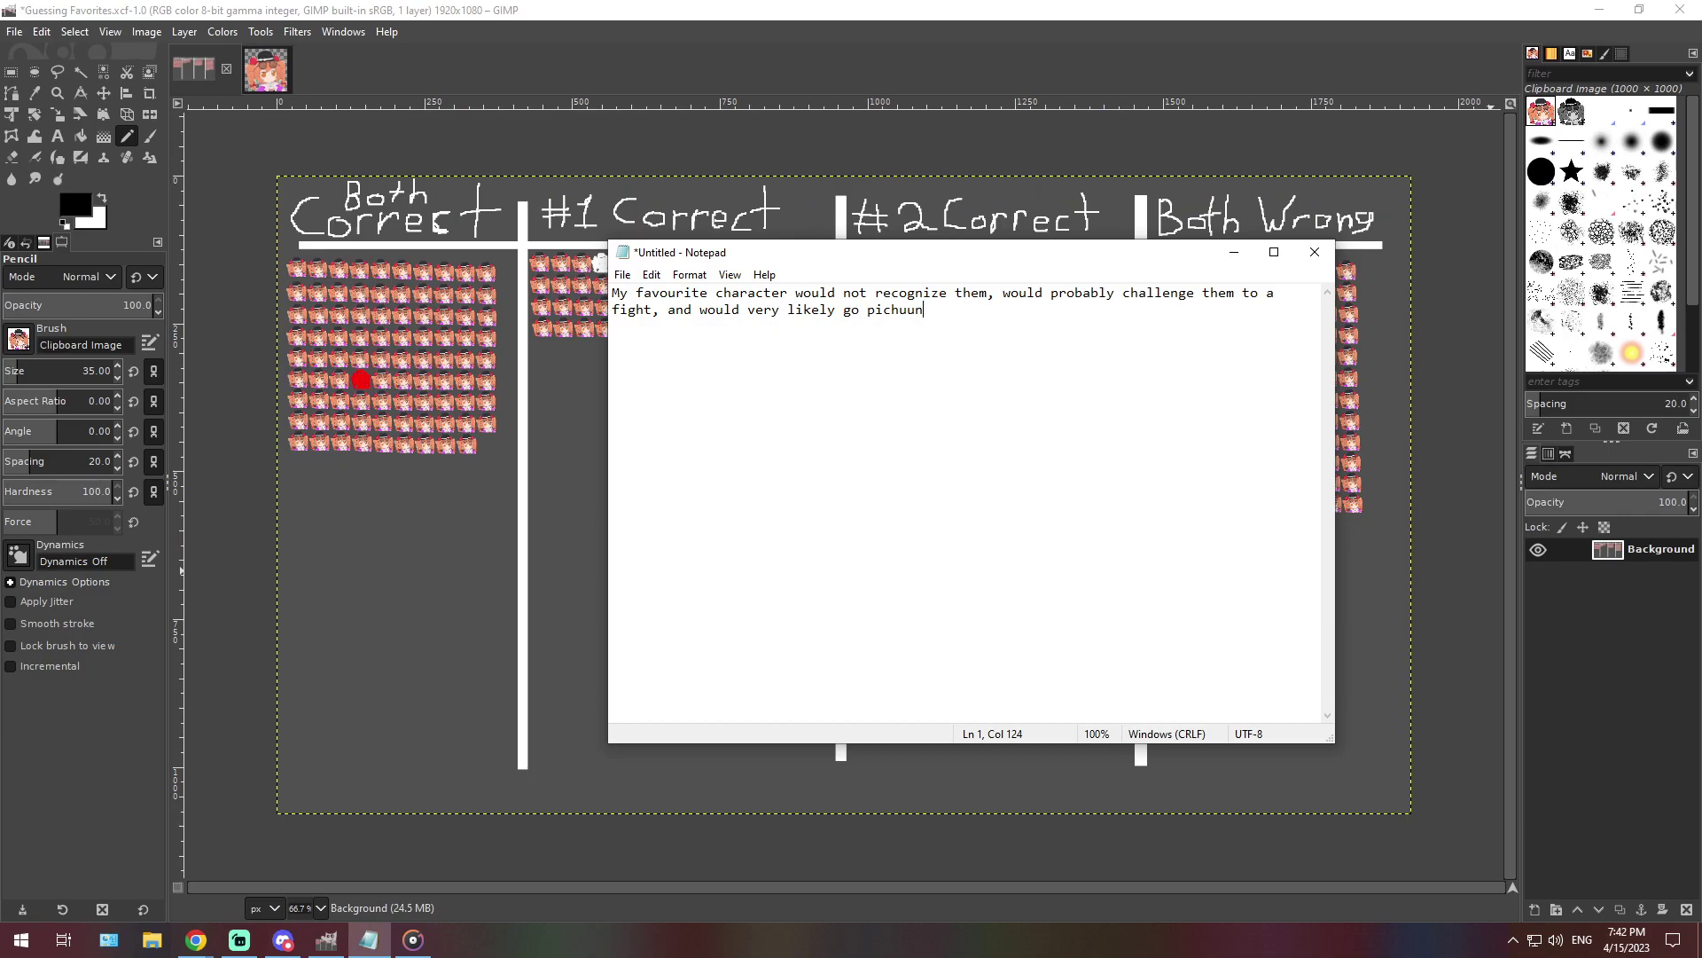
left_click(282, 940)
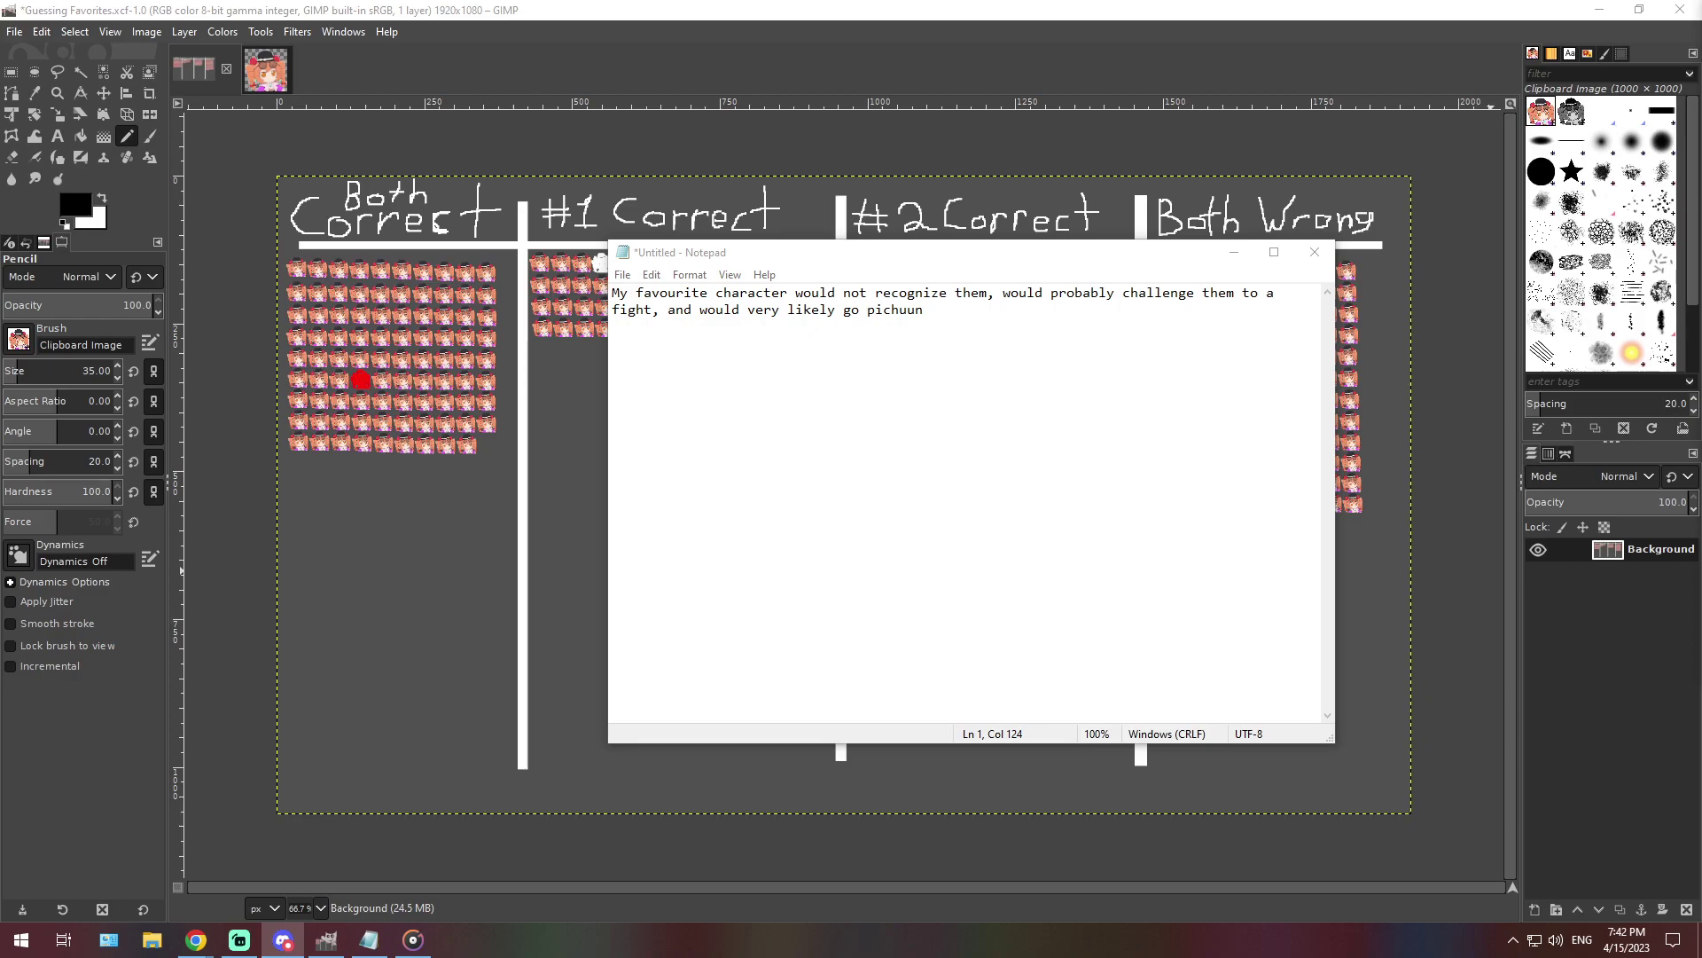
key("alt+Tab")
key("ctrl+a")
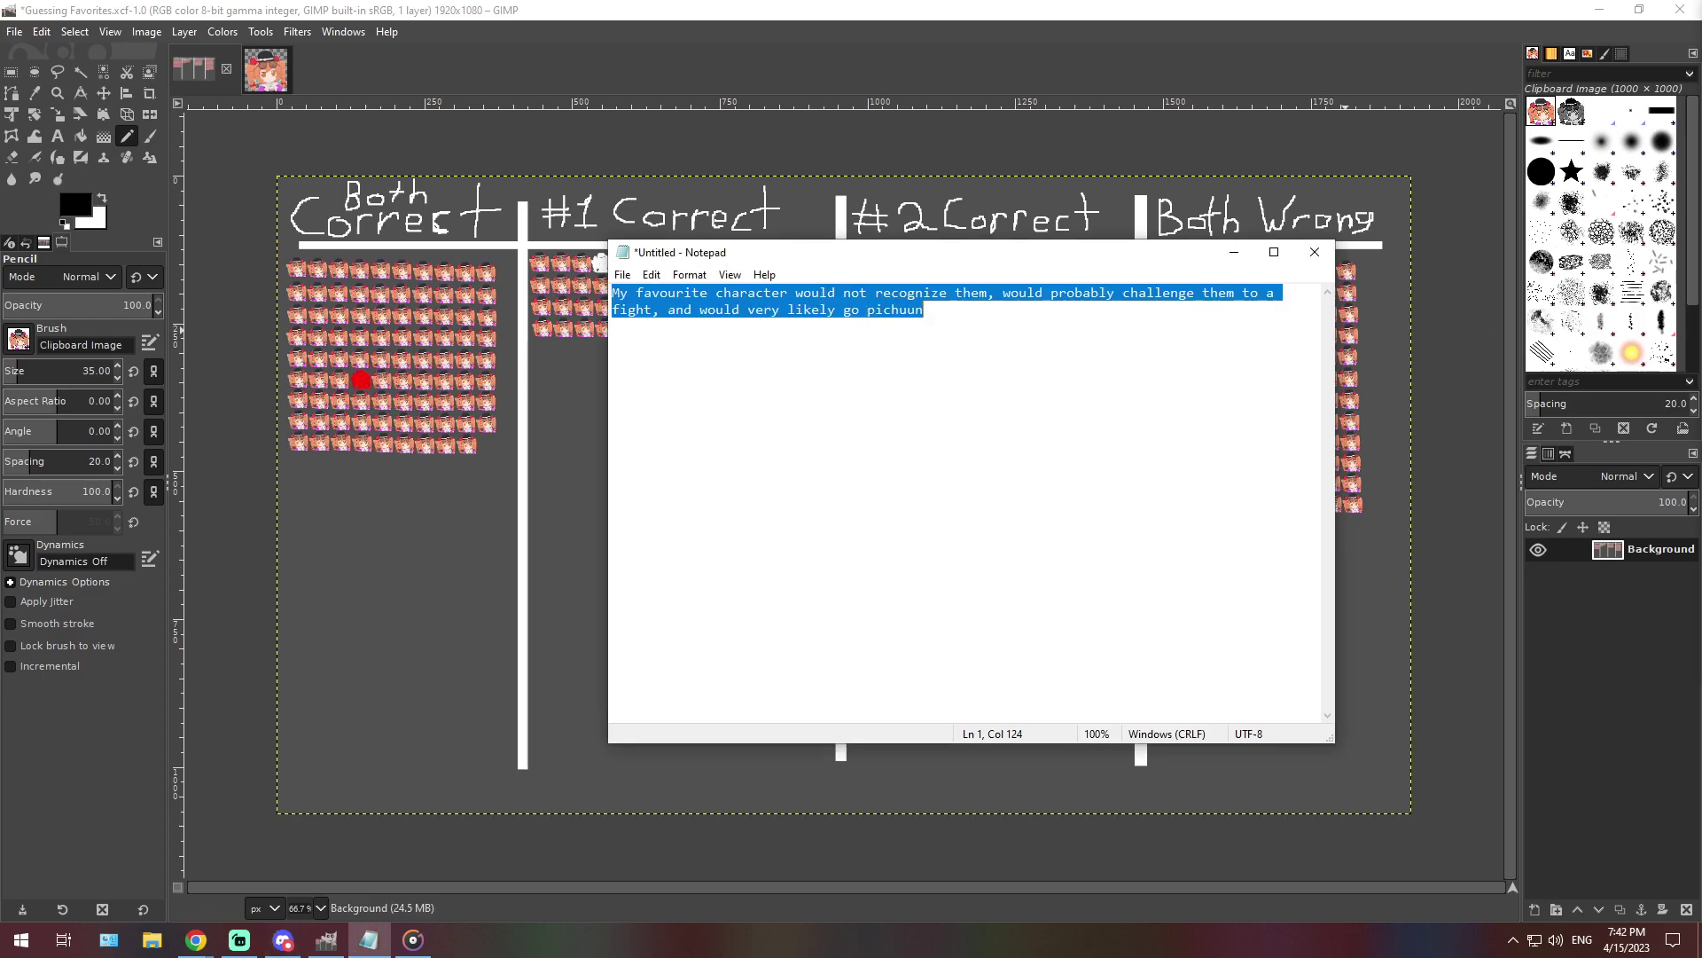
type("My favorite character might not ever even speak with my 2nd favorite, considering the latter does not drink alcohol. However, were they to fight each other, the entire world would be put in danger, and at least one of them would be destroyed.")
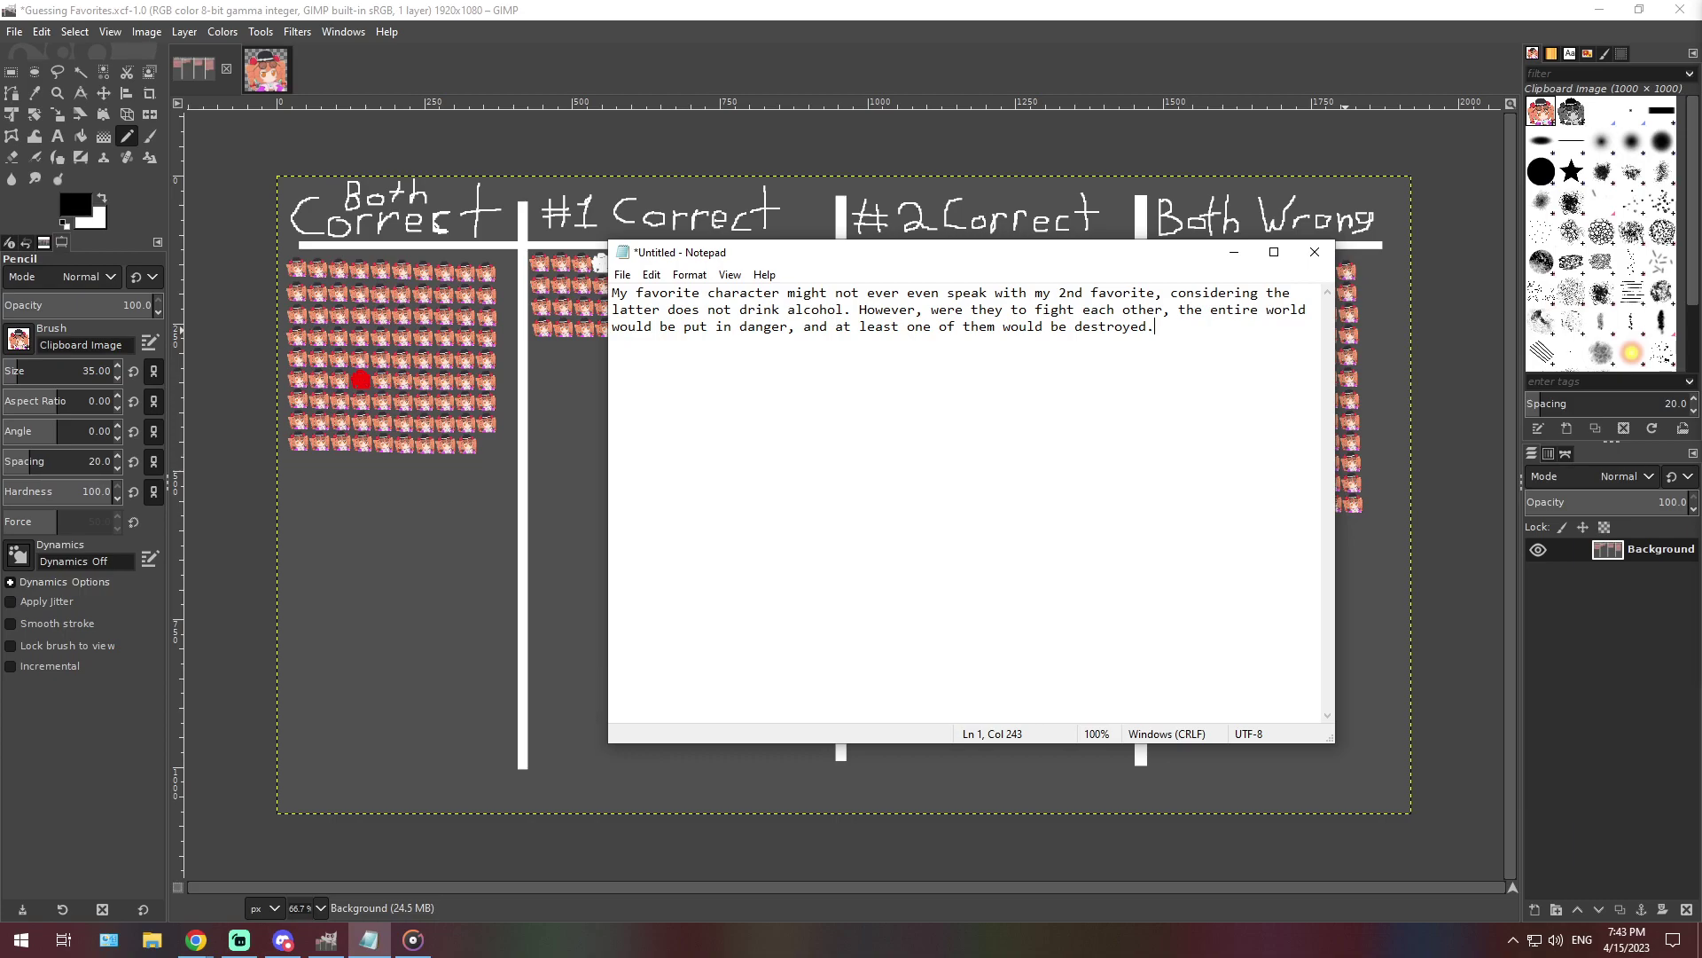
In GIMP, stamp a fifth portrait in the bottom row of the Both Wrong column and restore the 66.7% zoom
left_click(320, 908)
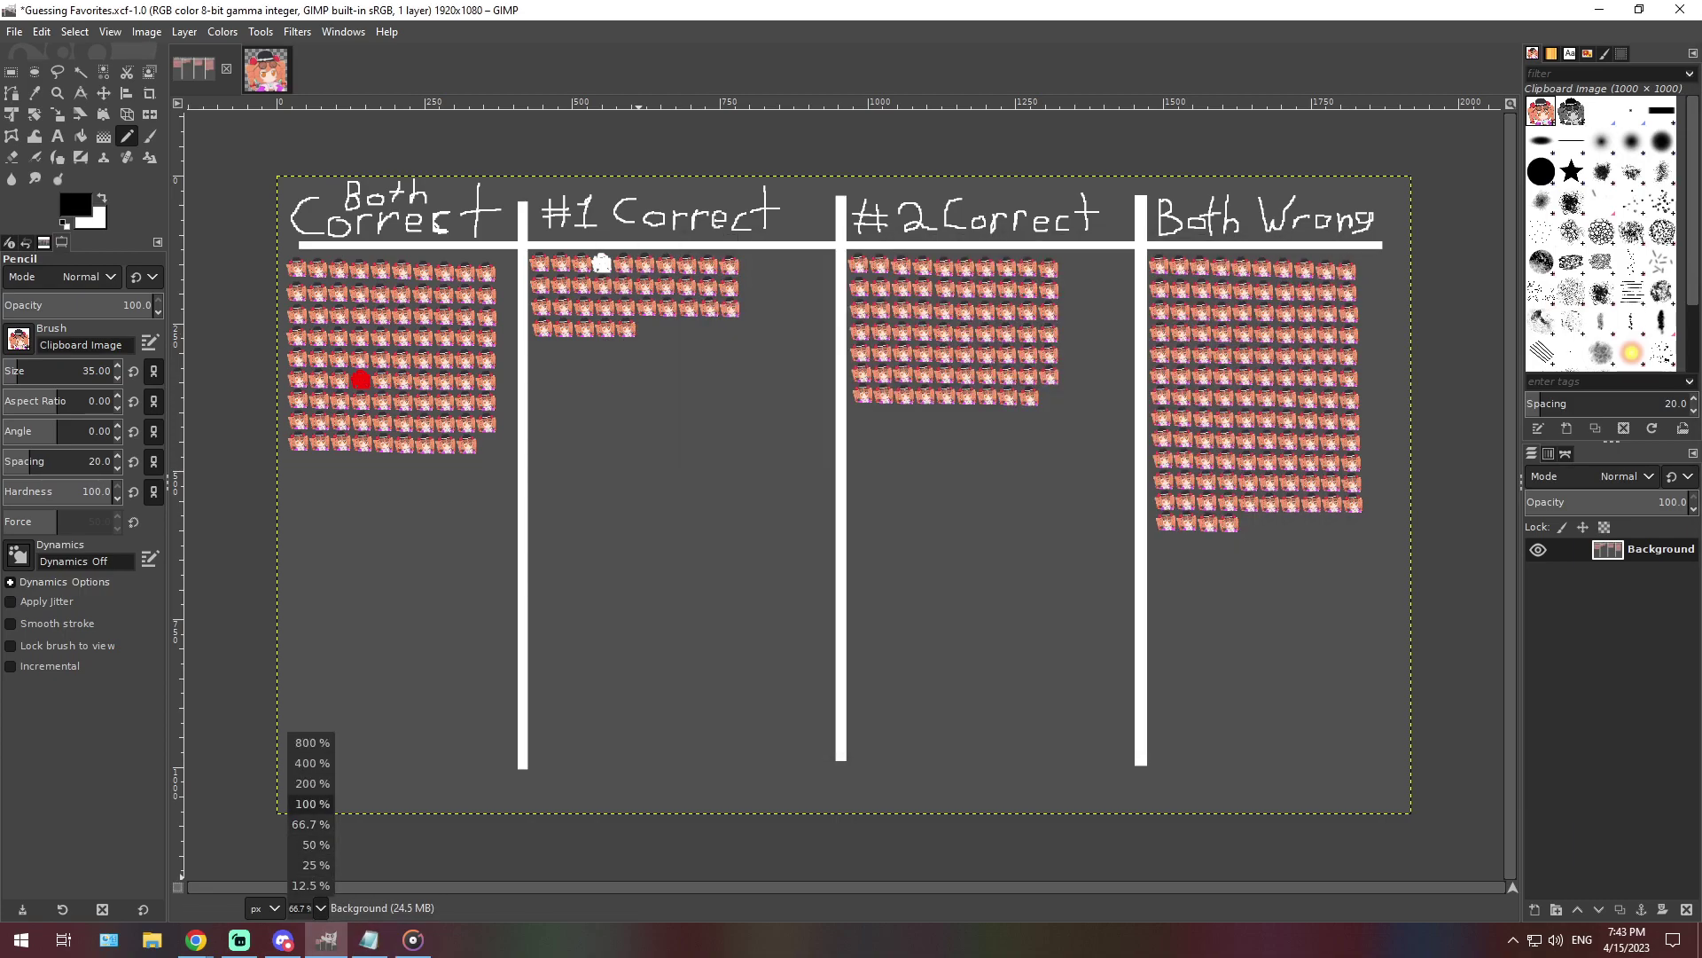
left_click(310, 805)
scroll(674, 669, "right", 15)
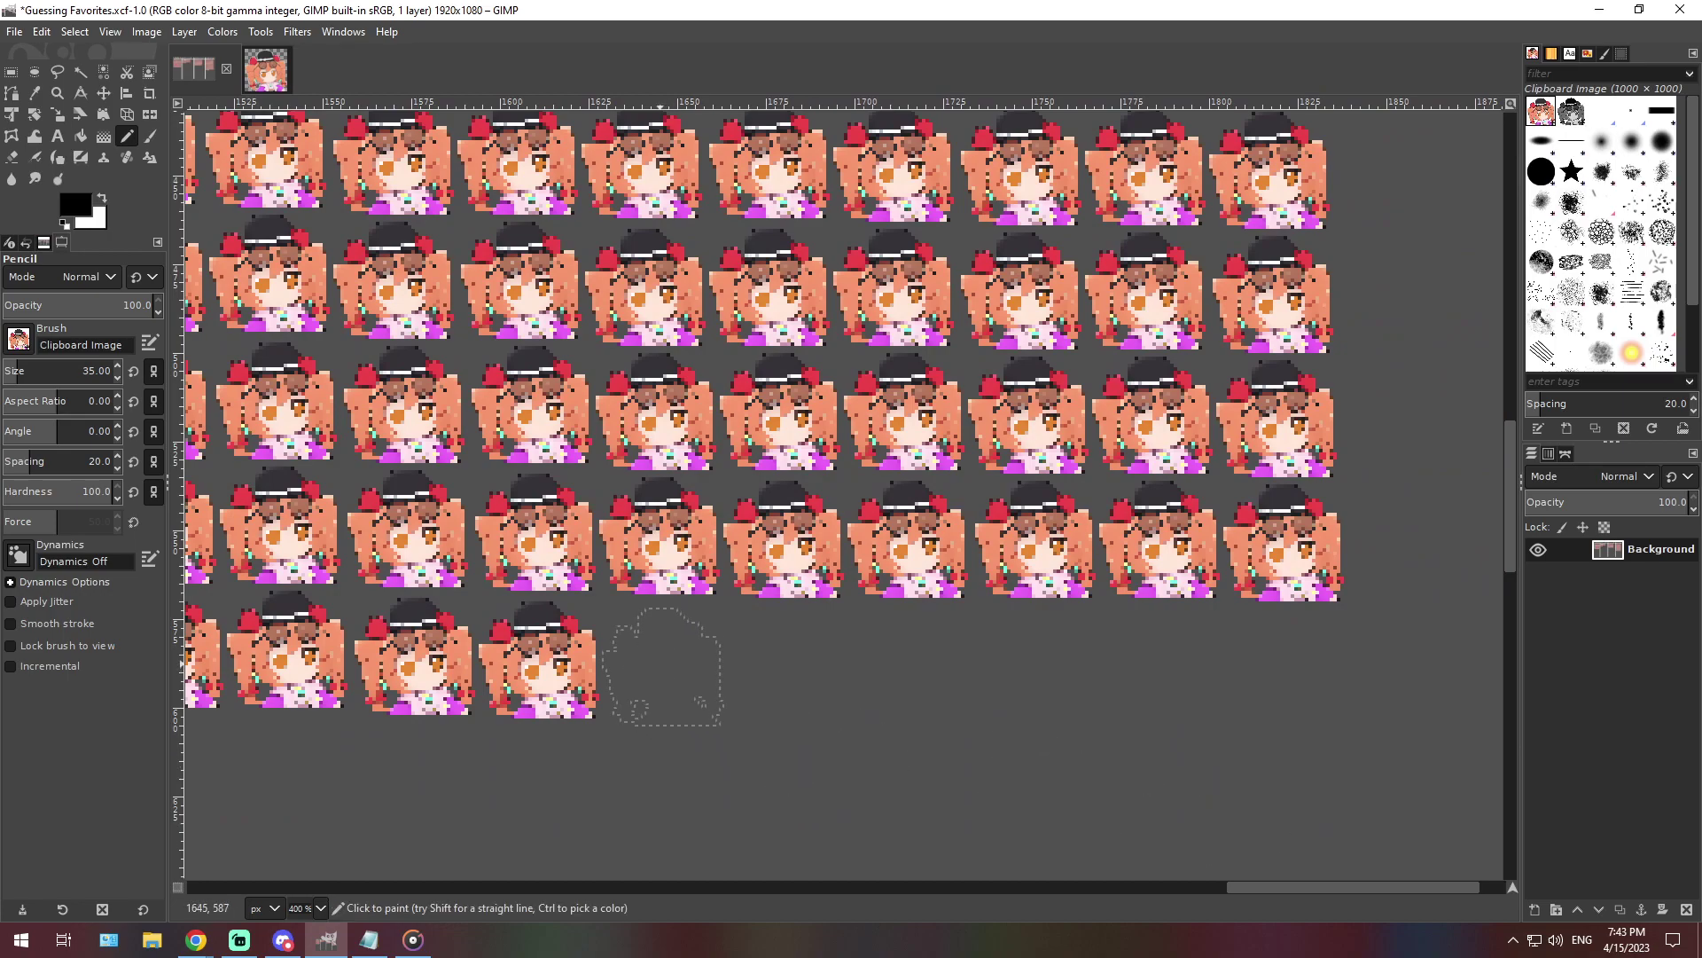
left_click(662, 665)
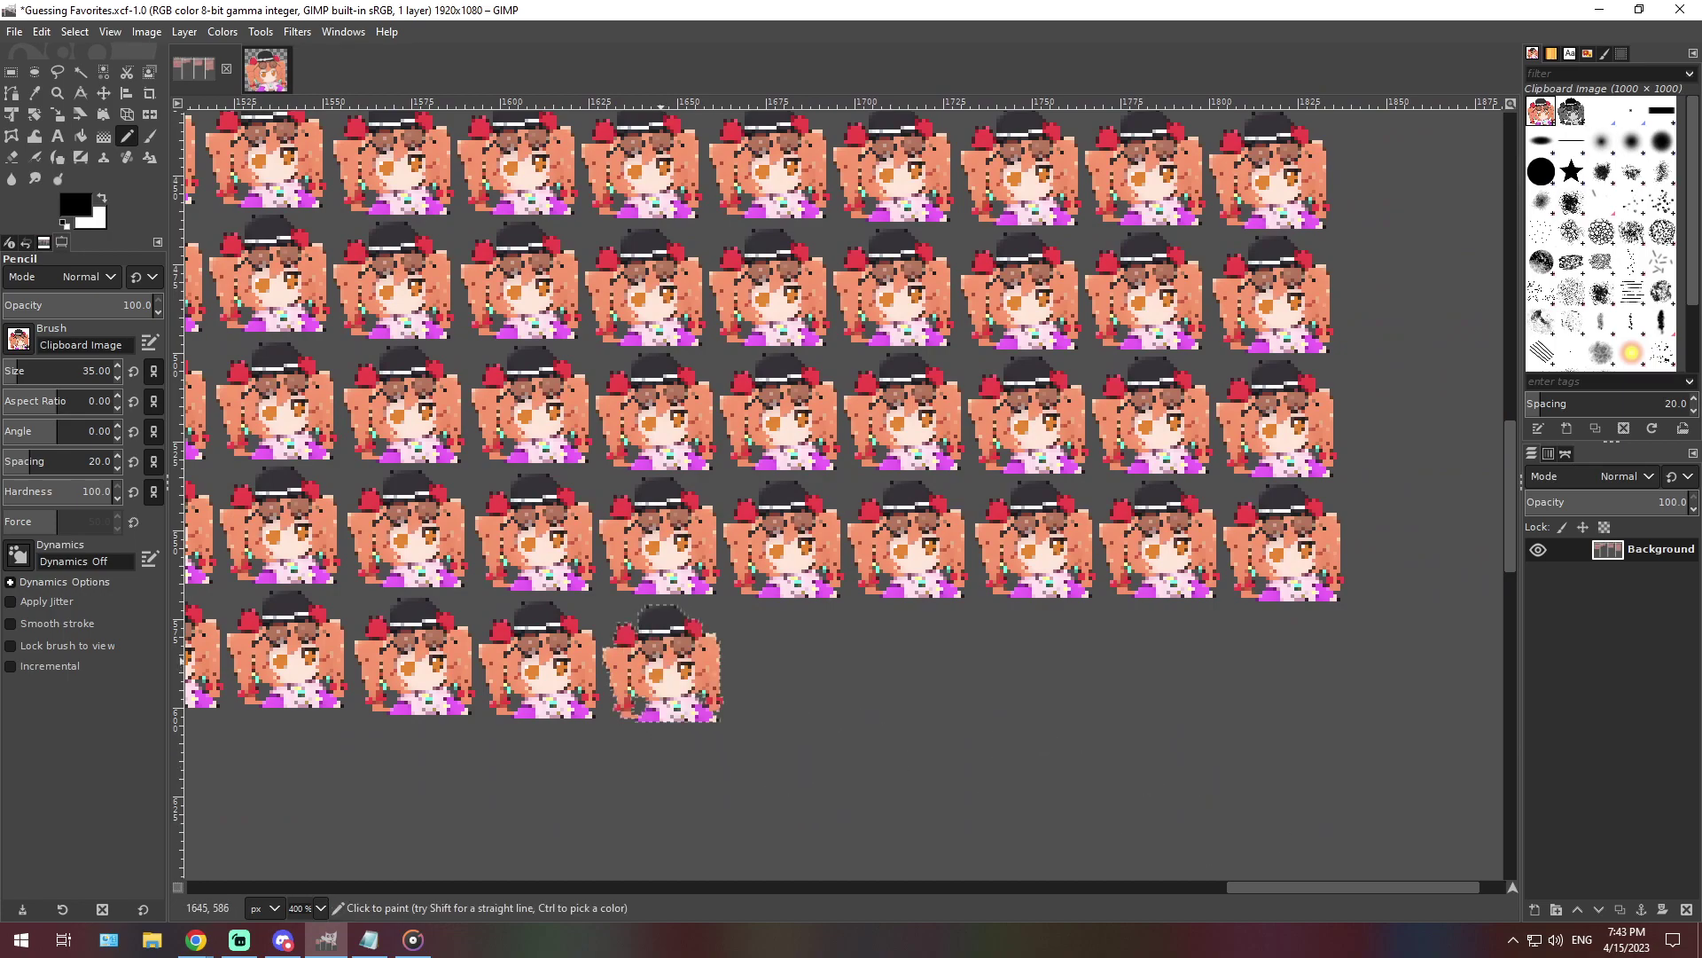
left_click(320, 908)
left_click(310, 823)
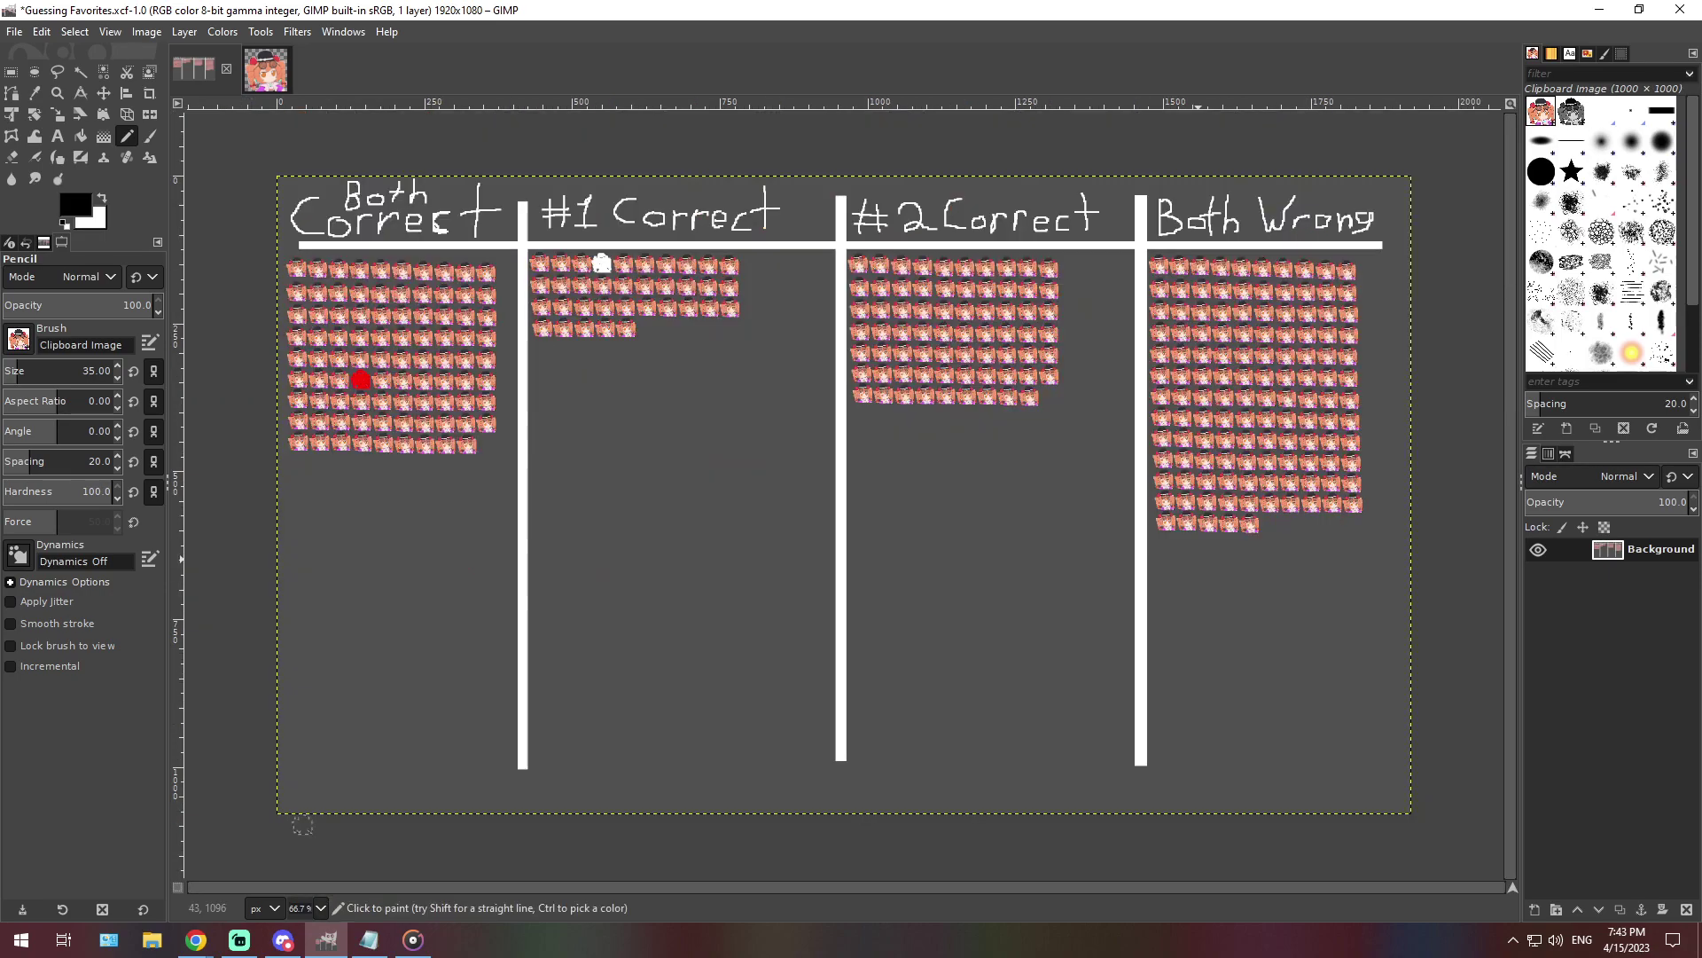
In Notepad, replace the note with the clue from "A major decision my favourite character has made" to "the goofball and the straight man respectively."
left_click(369, 940)
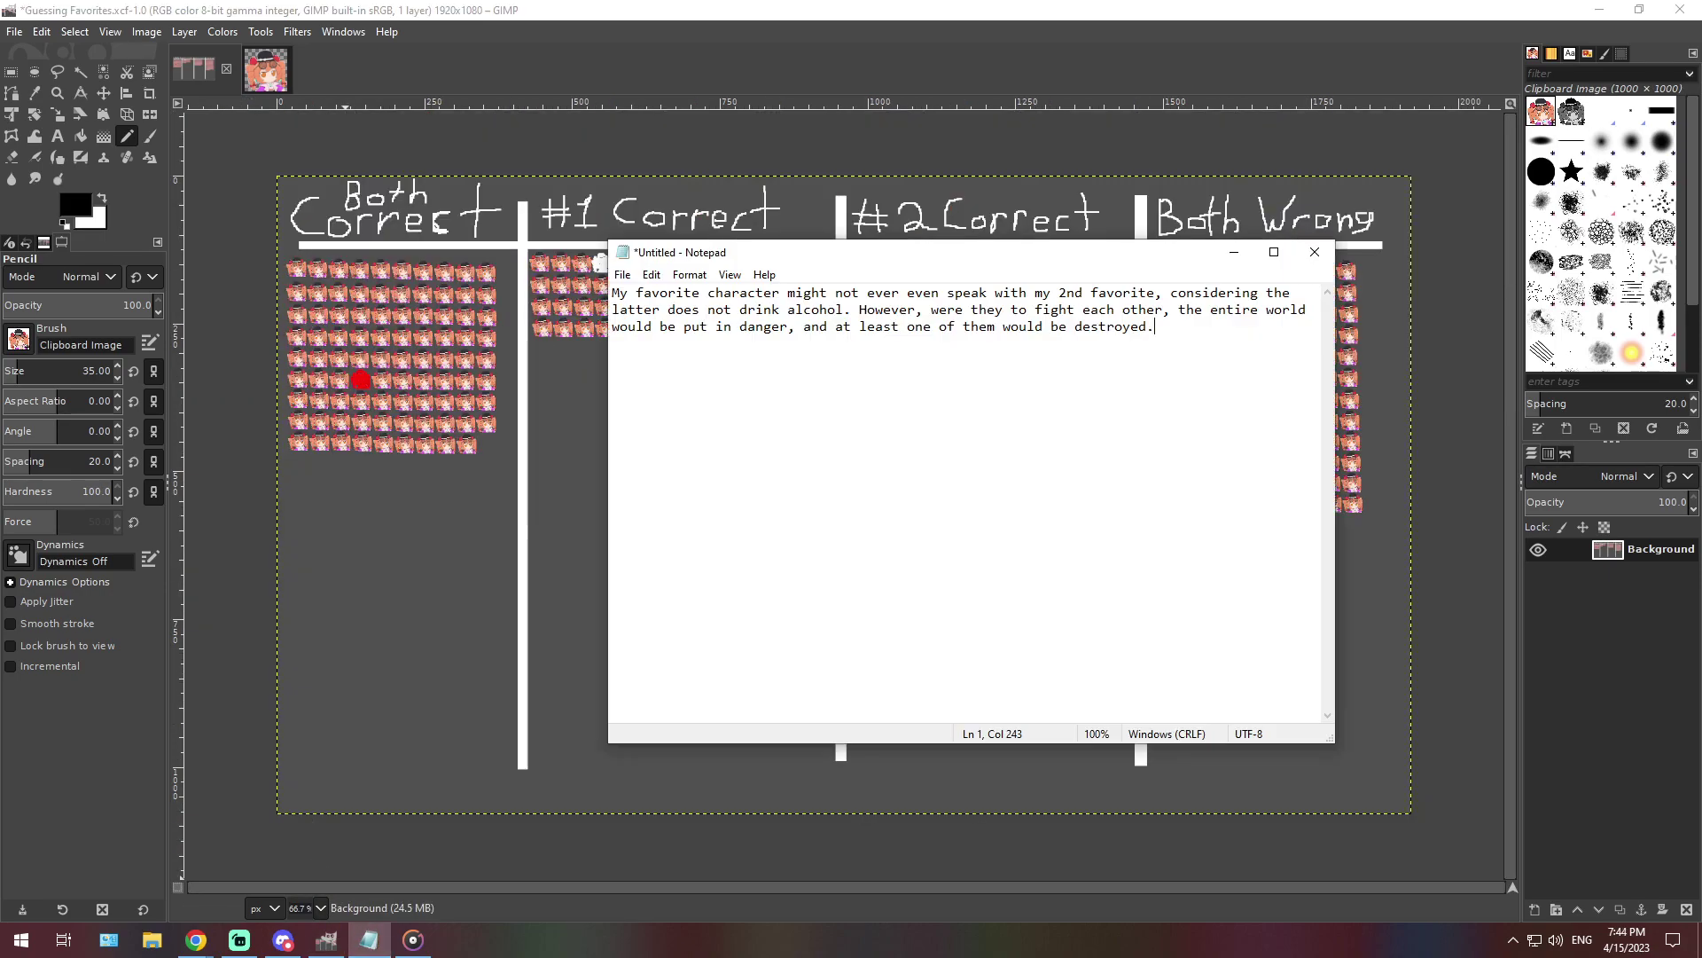
left_click(283, 940)
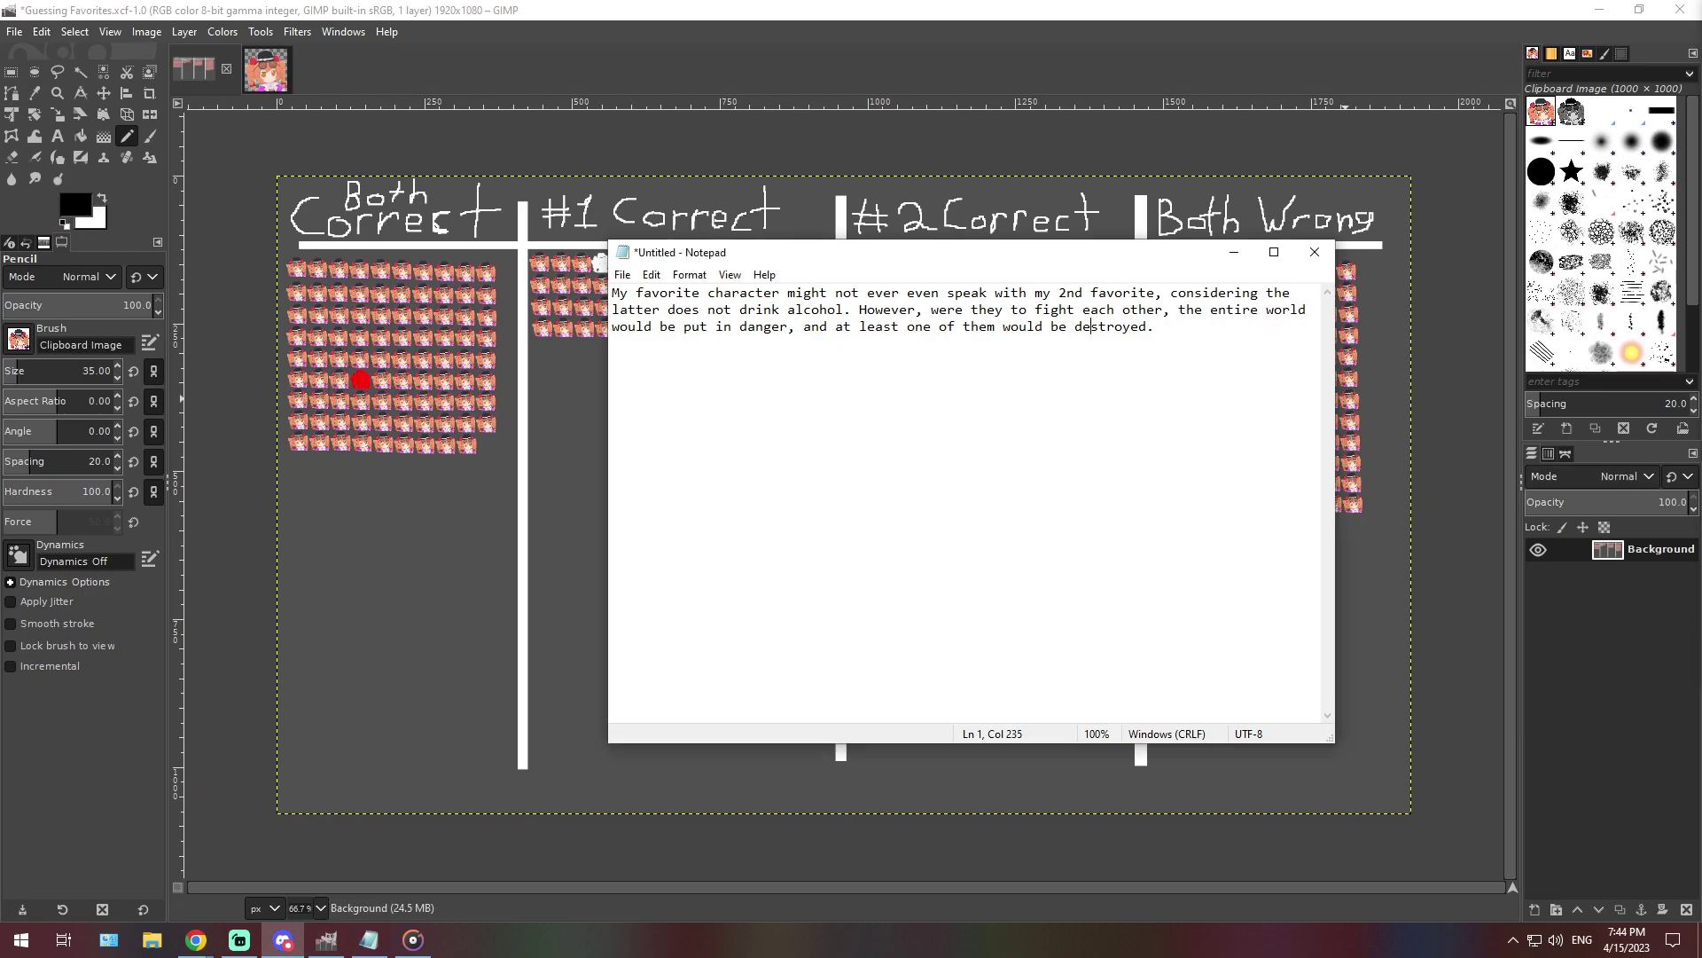
key("alt+Tab")
key("ctrl+a")
type("A major decision my favourite character has made now often begets my second-favourite character's worry. Nevertheless, they do enjoy each other's company, and the manner in which they interact can generally be described as the goofball and the straight man respectively.")
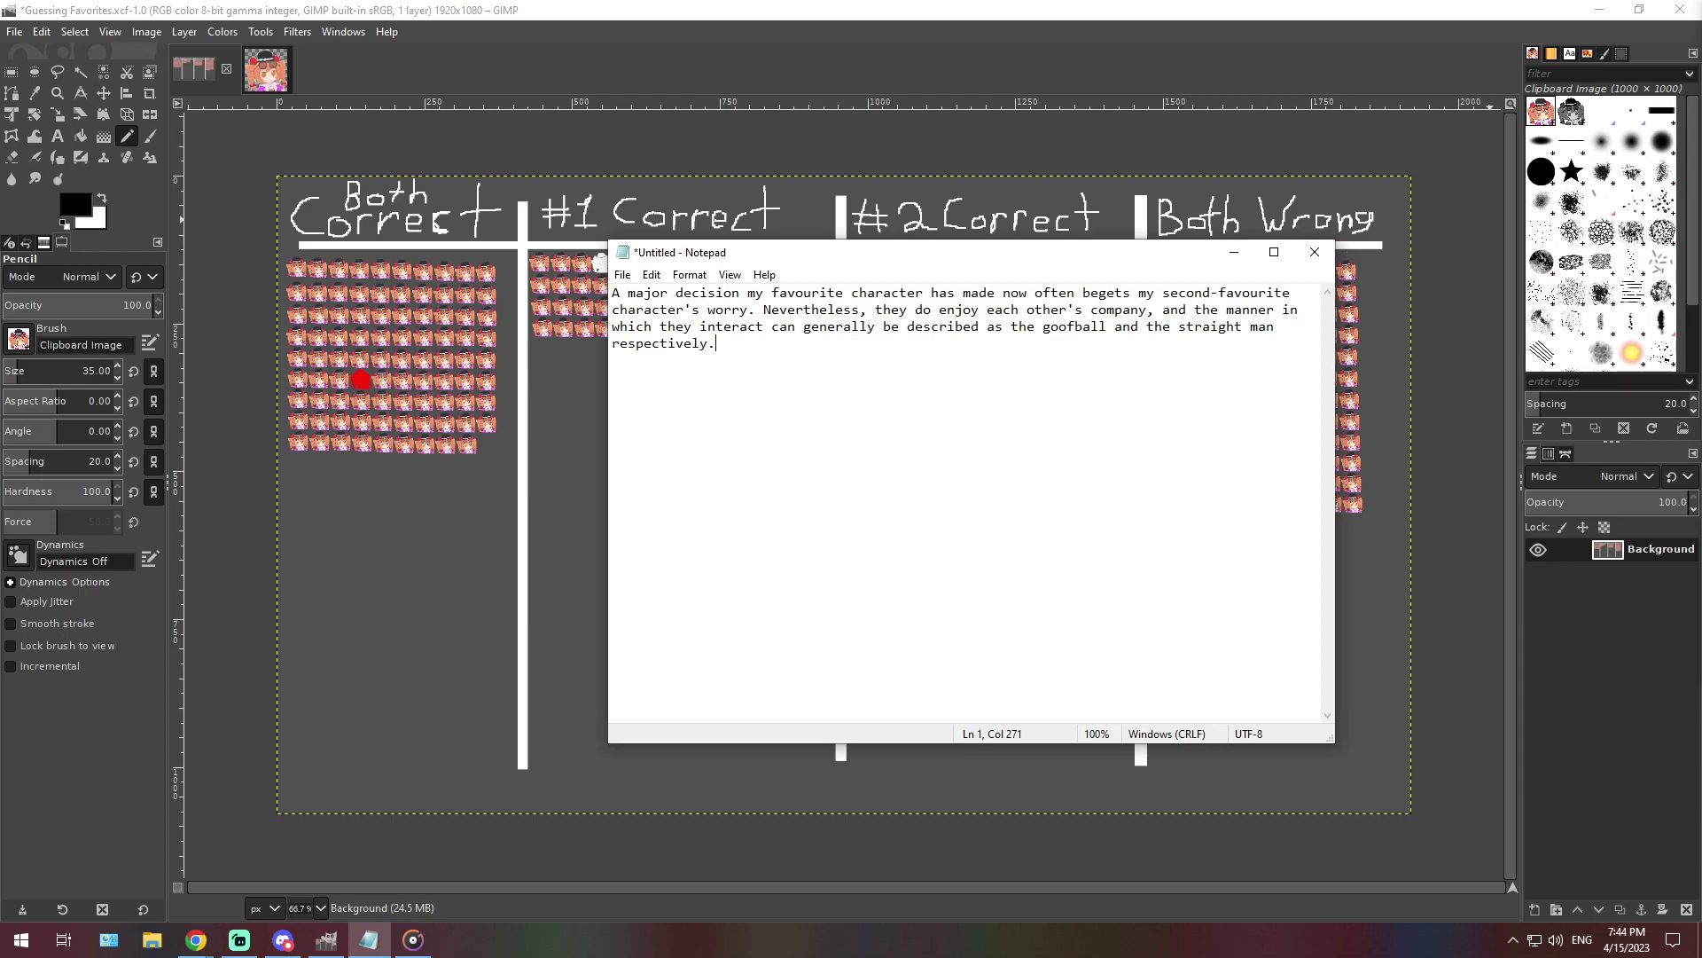
In GIMP, stamp a sixth portrait in the bottom row of the Both Wrong column and restore the 66.7% zoom
key("alt+Tab")
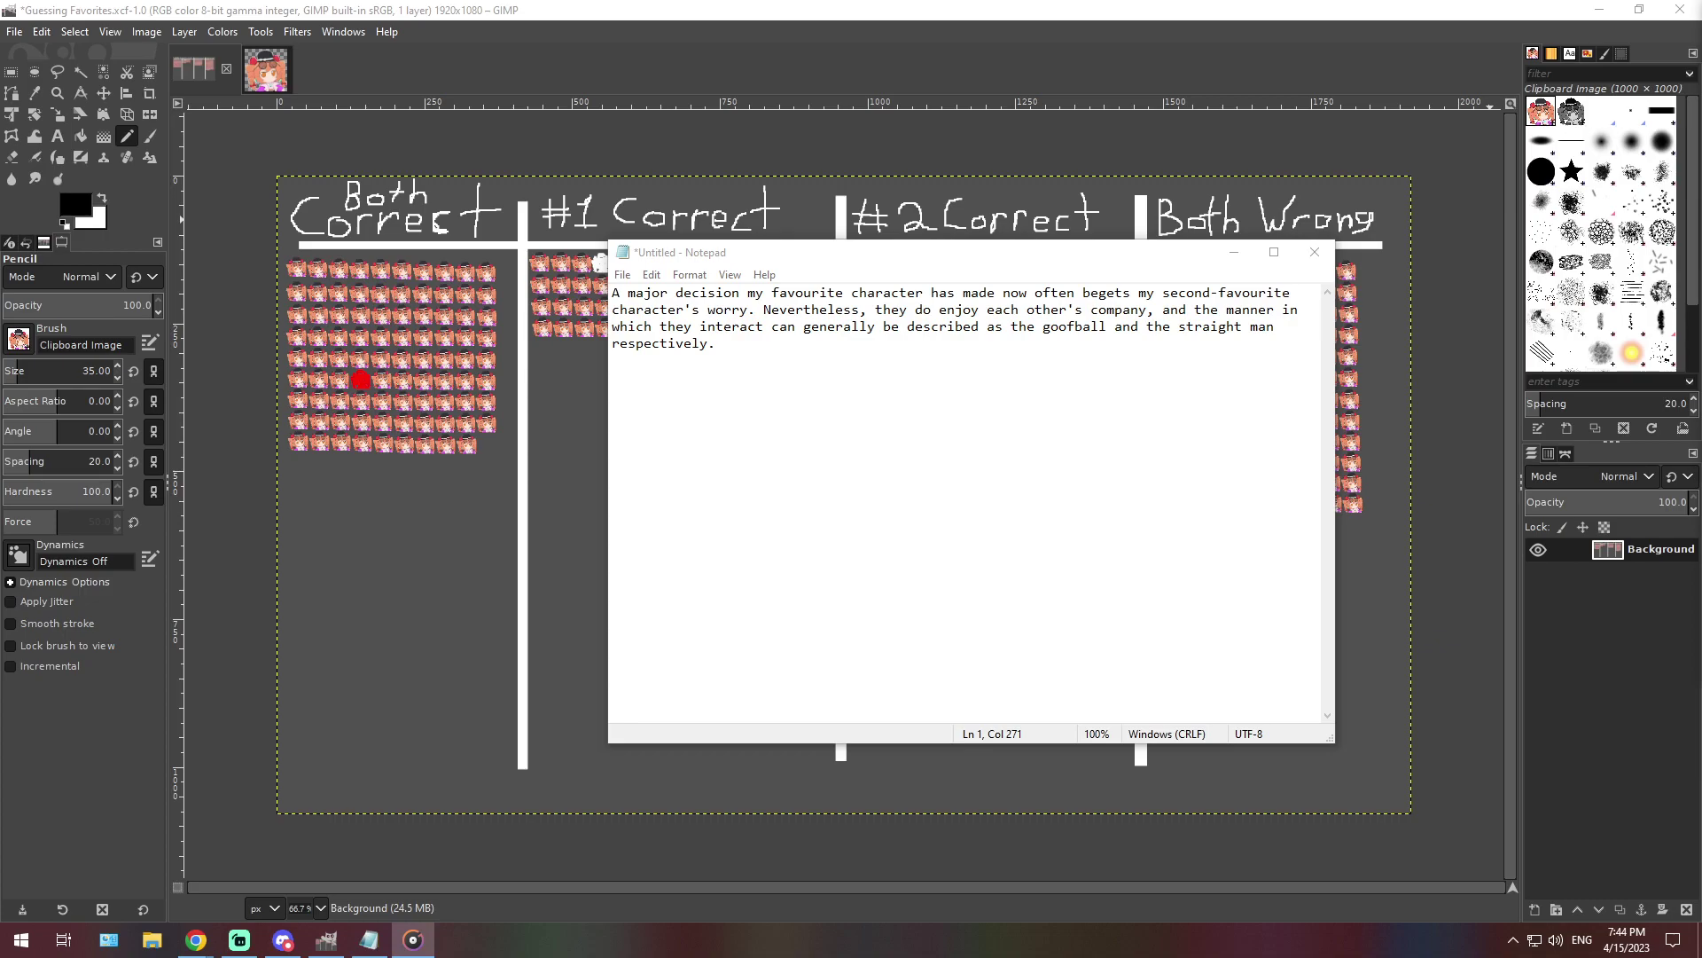
key("alt+Tab")
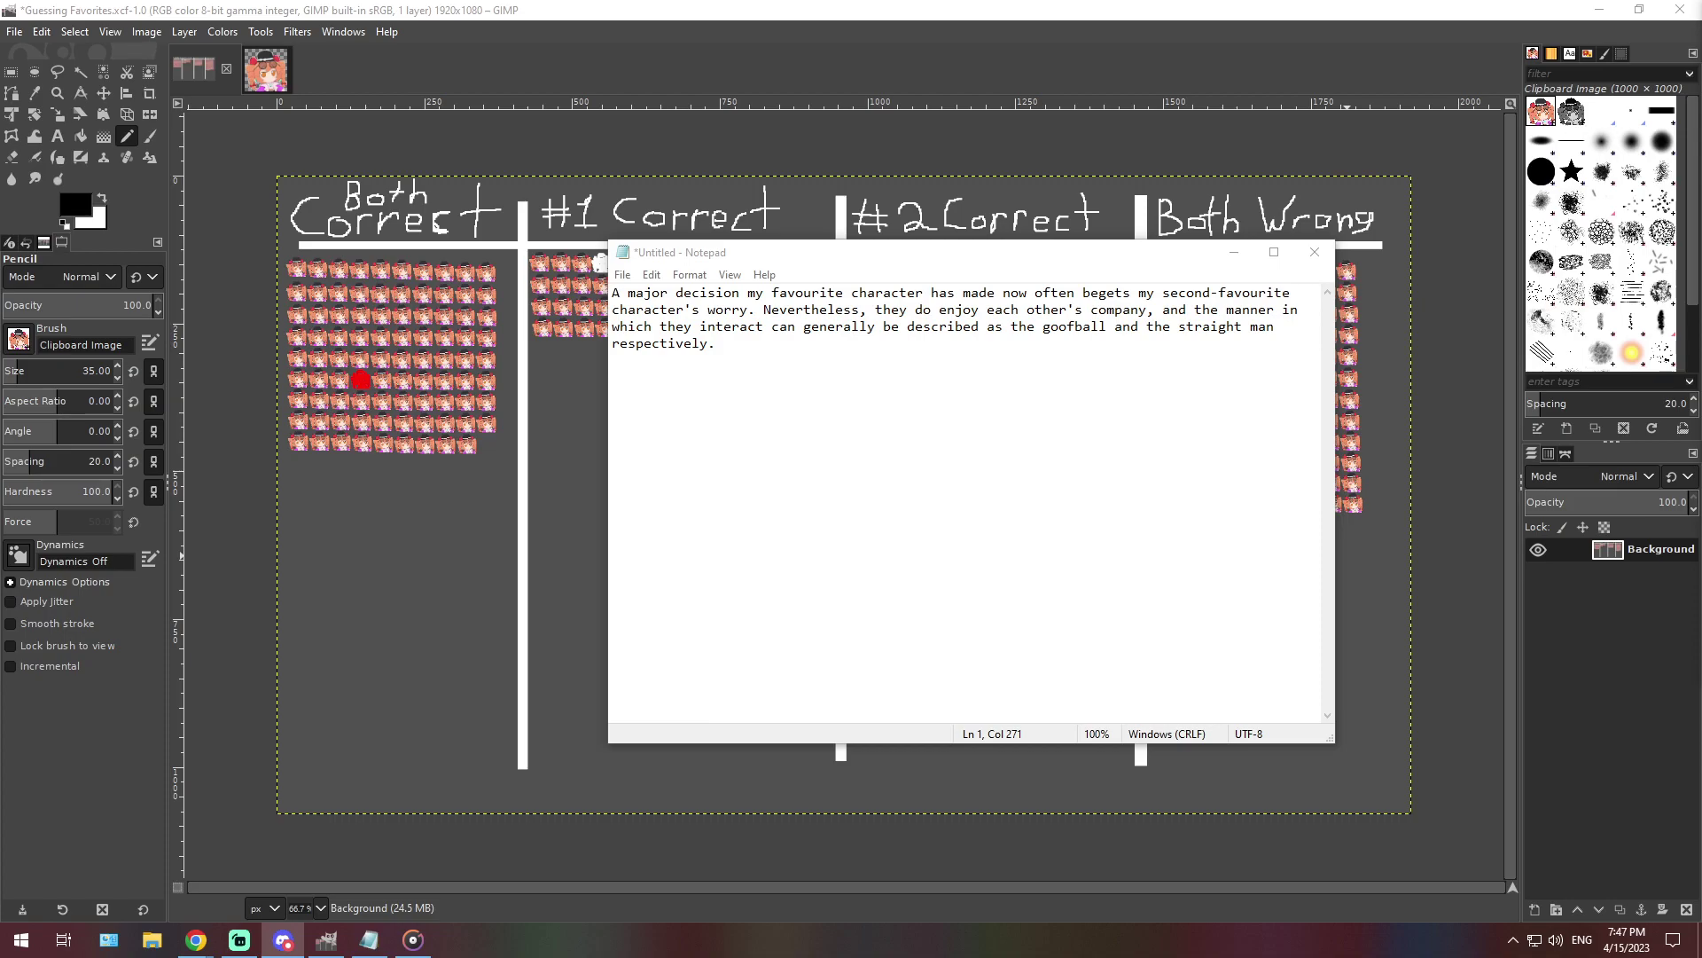
left_click(320, 908)
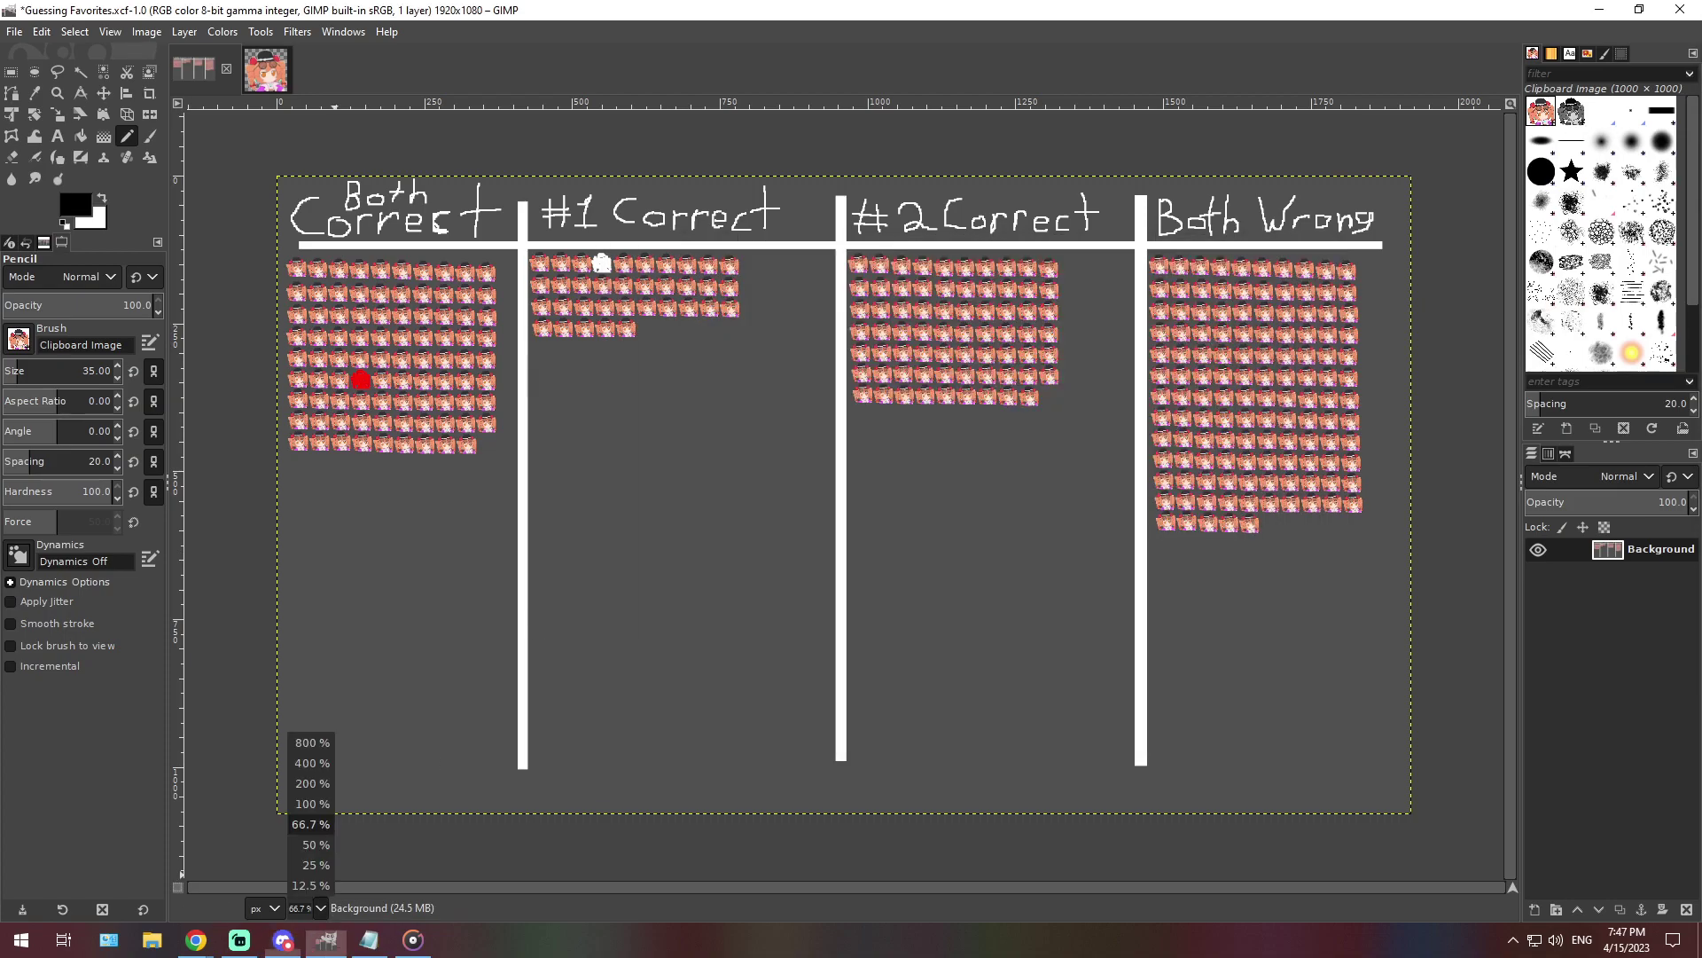
left_click(310, 764)
scroll(770, 674, "right", 20)
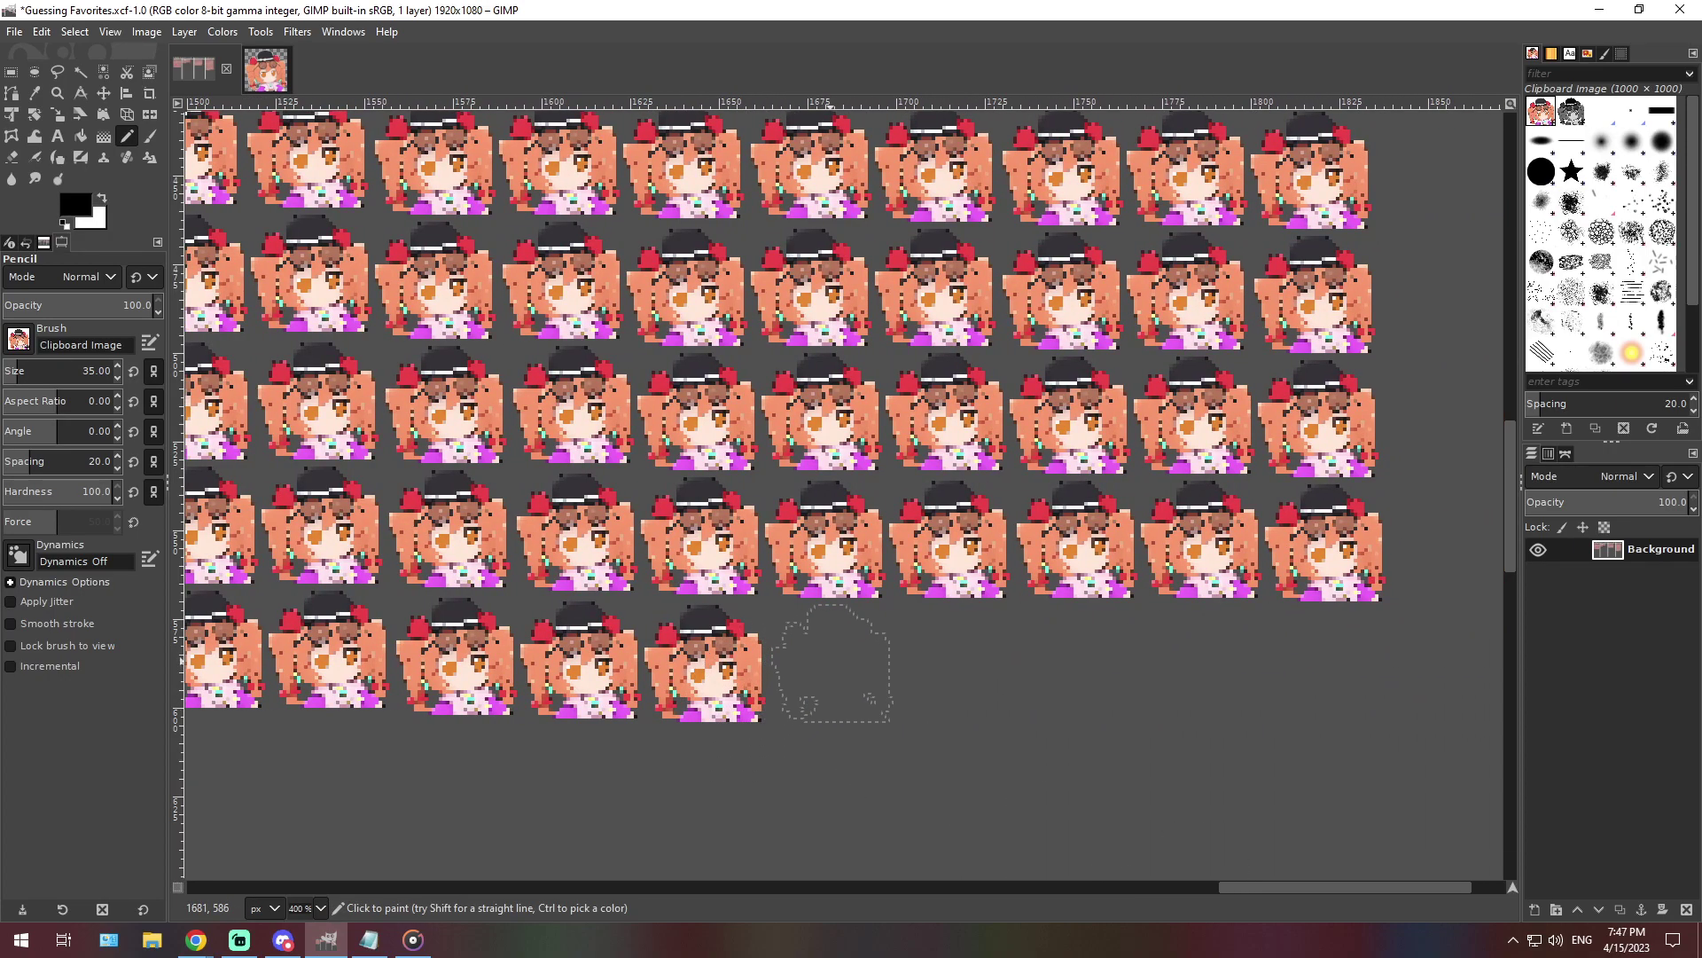
left_click(833, 663)
left_click(320, 908)
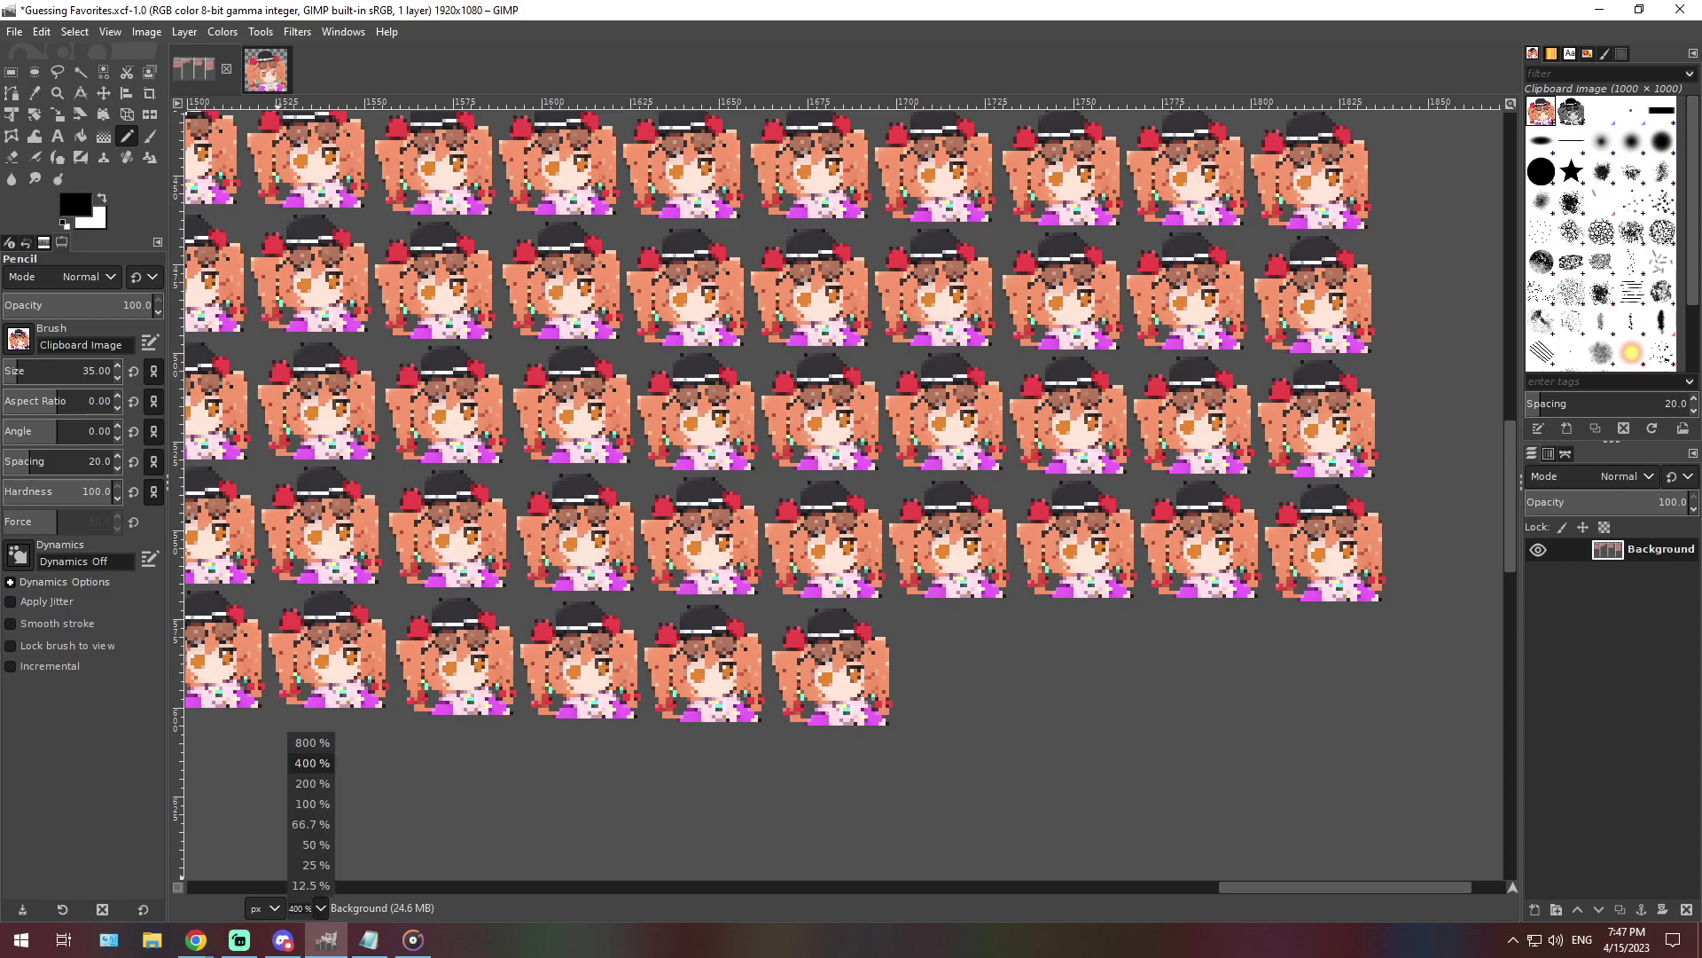
left_click(310, 823)
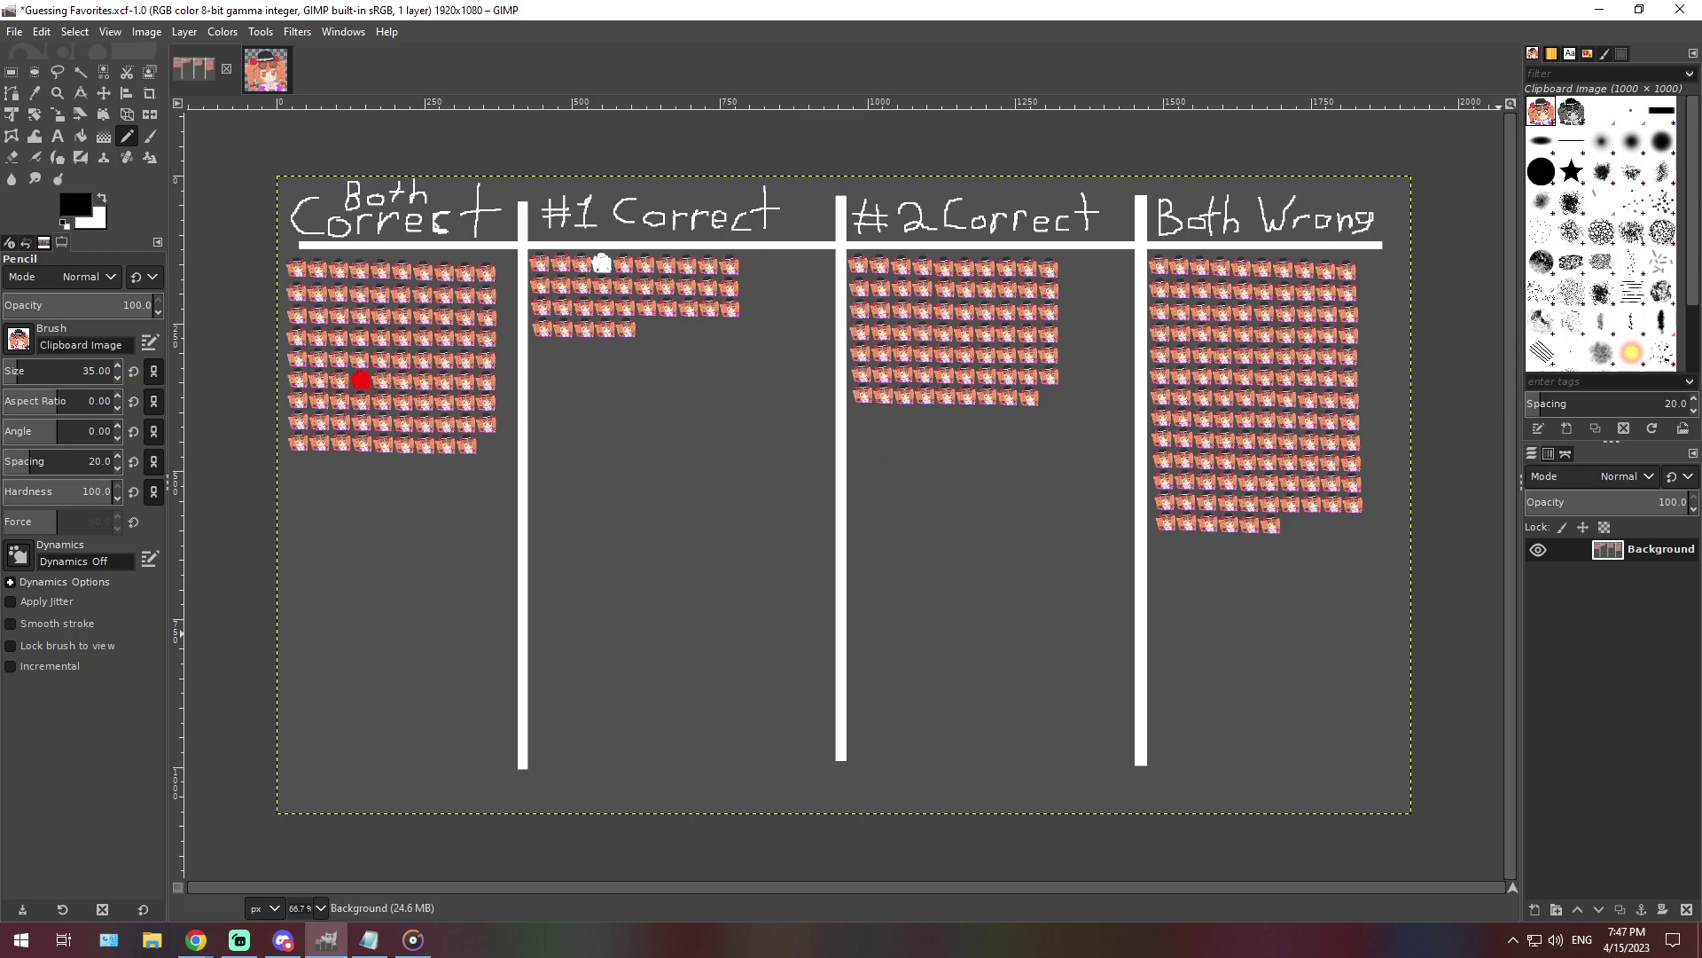
In Notepad, replace the note with the clue "They would lecture them on wht they Shouldnt mess about with their powers"
key("alt+Tab")
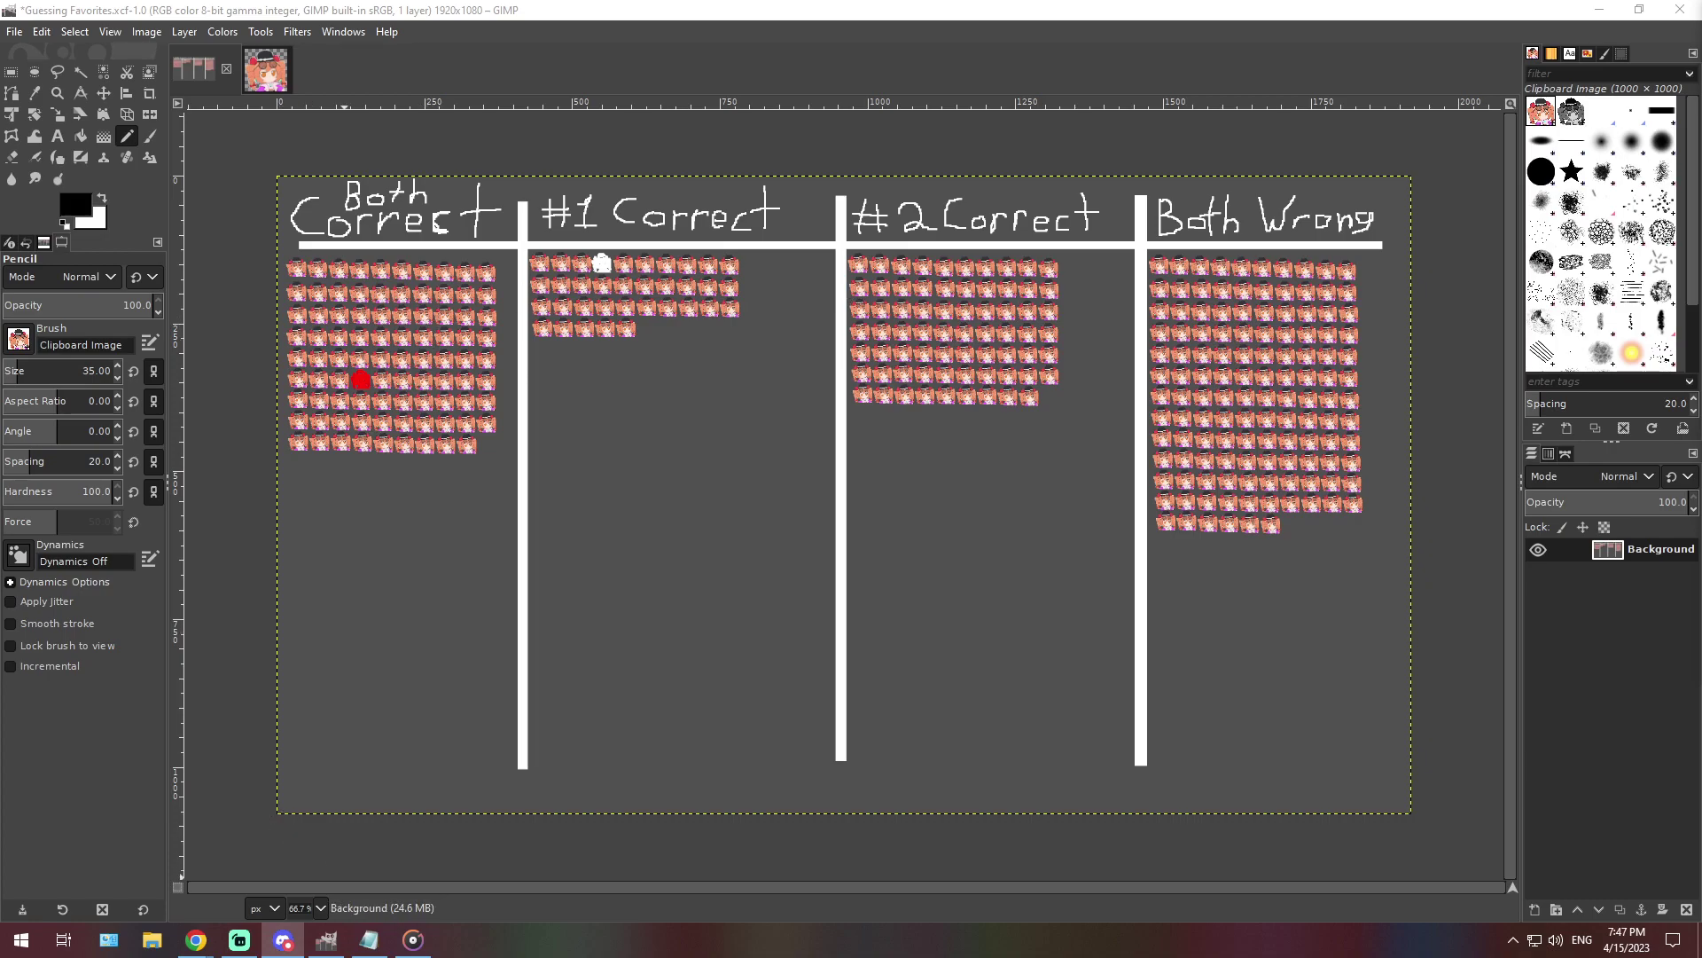
key("alt+Tab")
key("ctrl+shift+Right")
key("ctrl+shift+Right")
key("ctrl+a")
type("They would lecture them on wht they Shouldnt mess about with their power")
type("s")
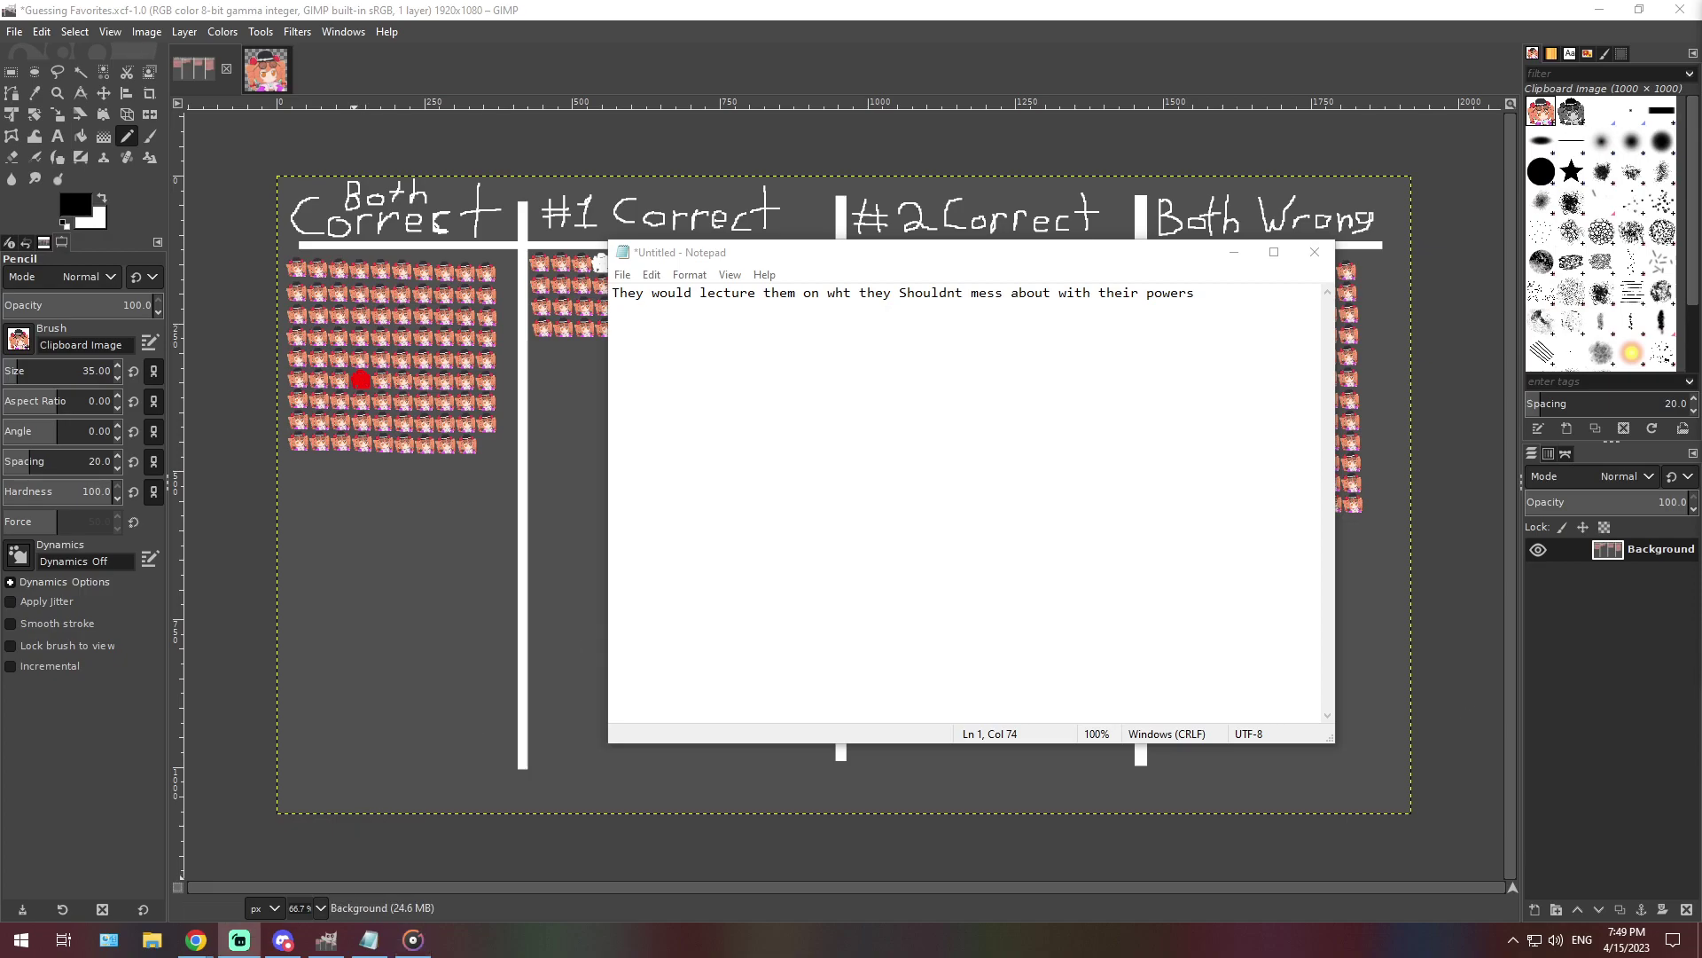
In GIMP, stamp a seventh portrait in the bottom row of the Both Wrong column and restore the 66.7% zoom
left_click(320, 907)
left_click(311, 764)
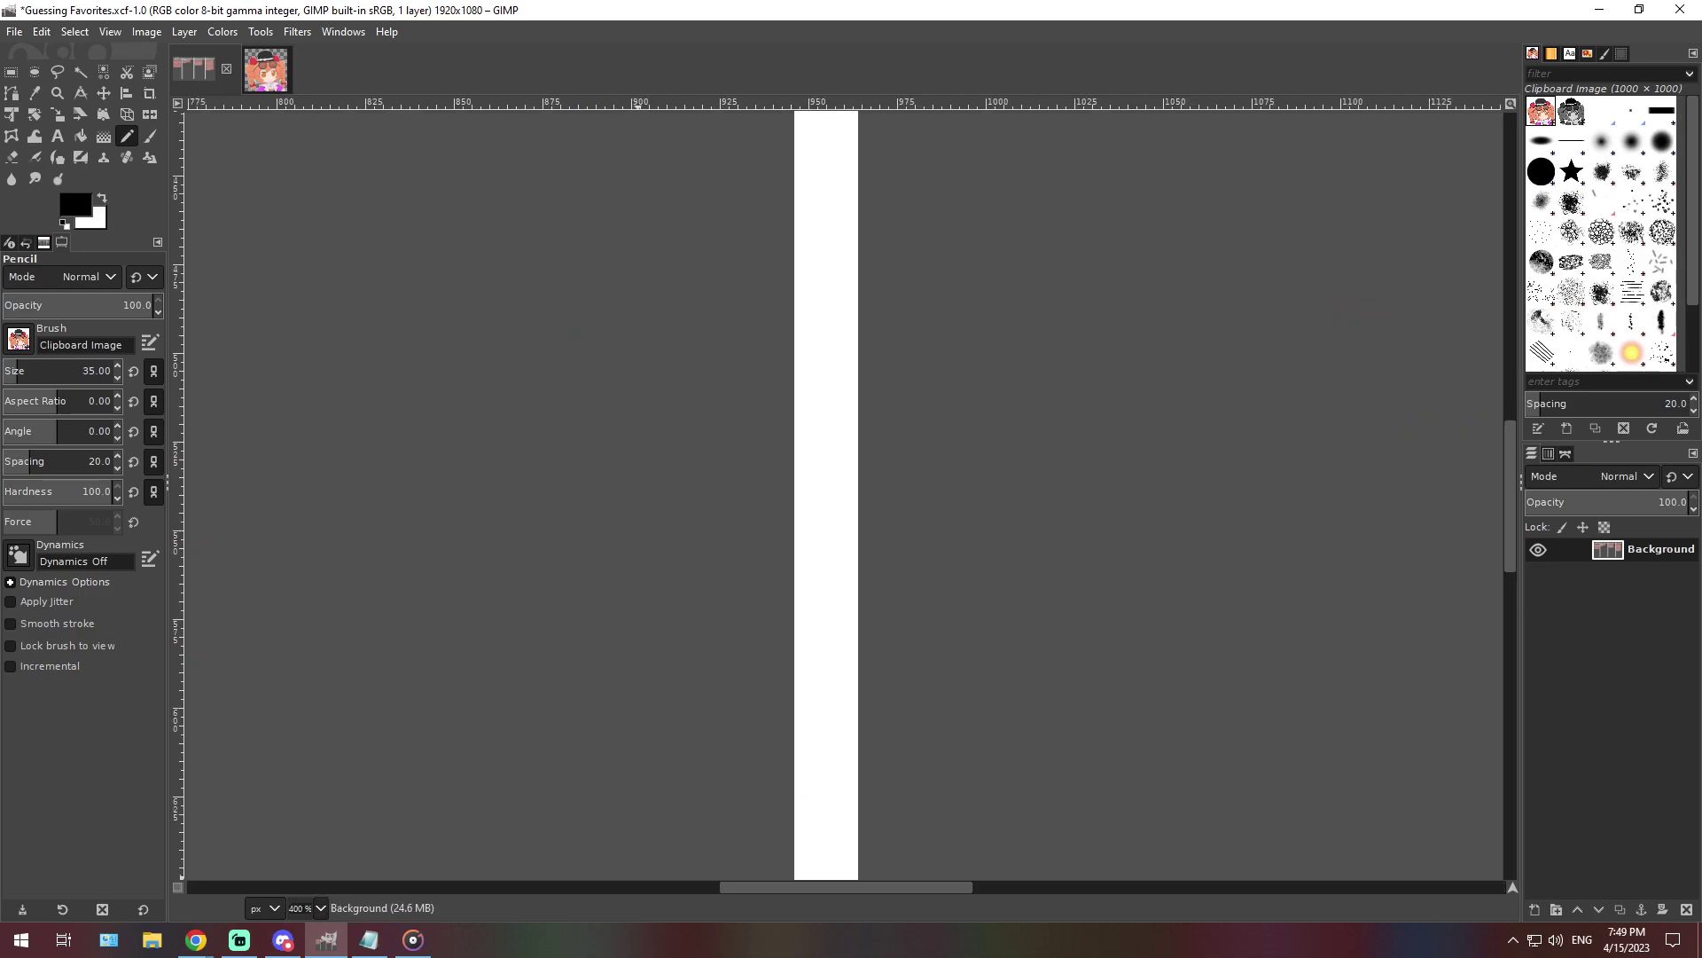
scroll(843, 488, "right", 15)
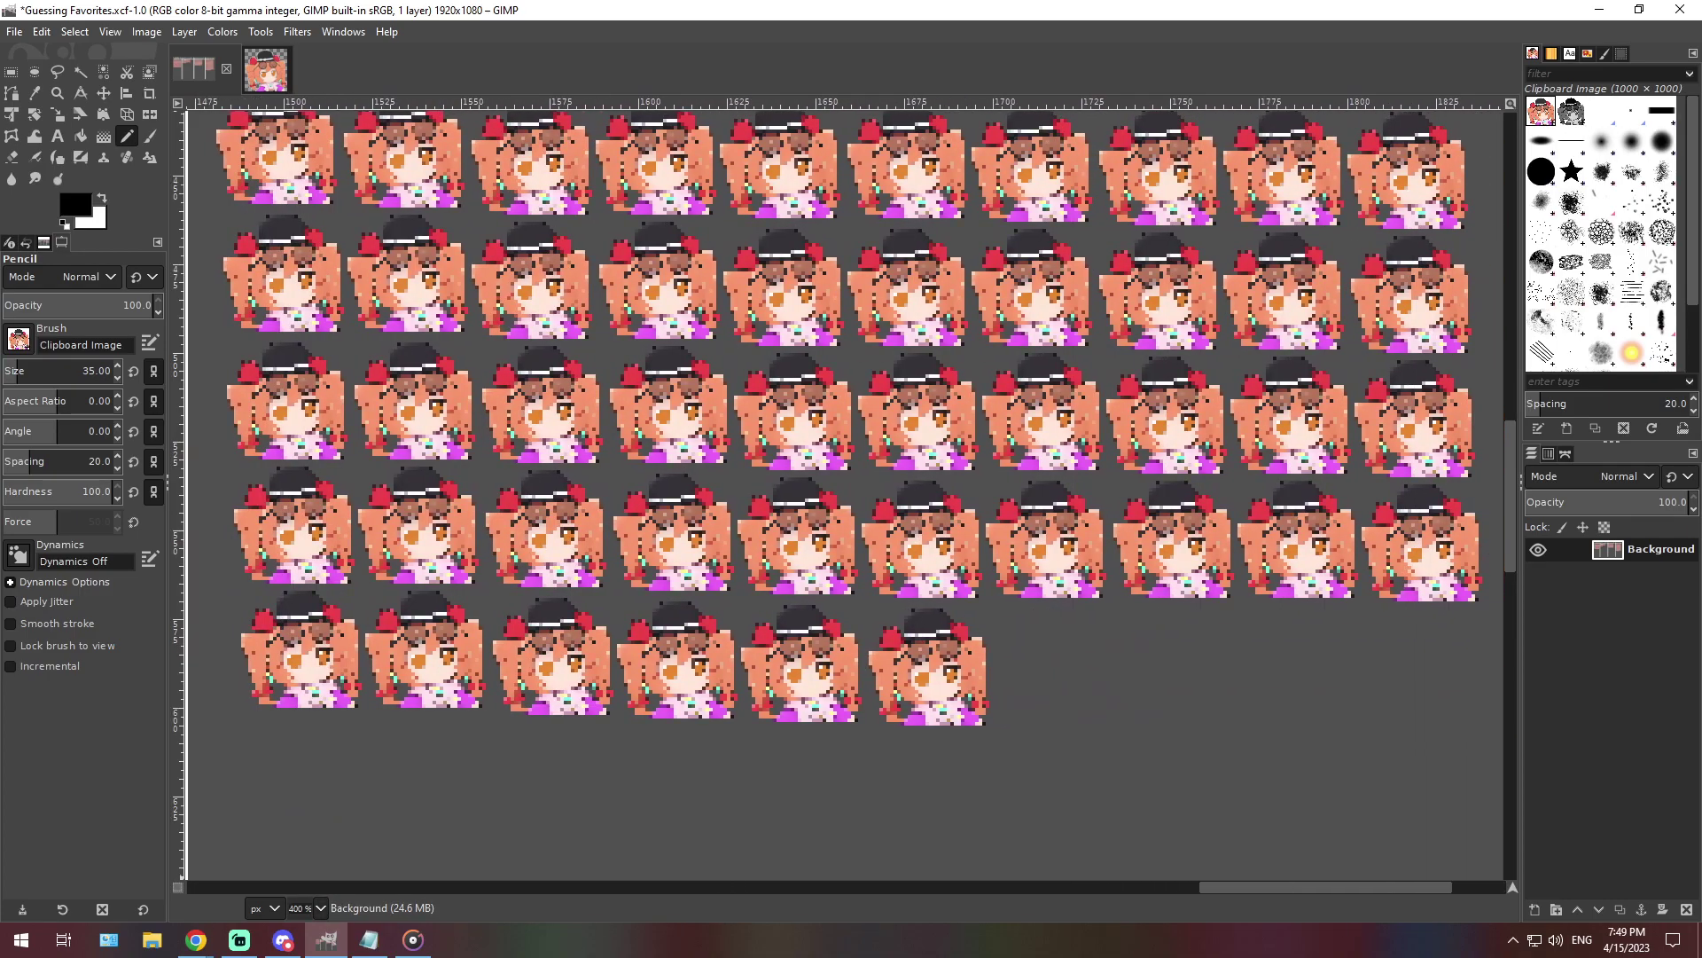
scroll(1064, 669, "left", 1)
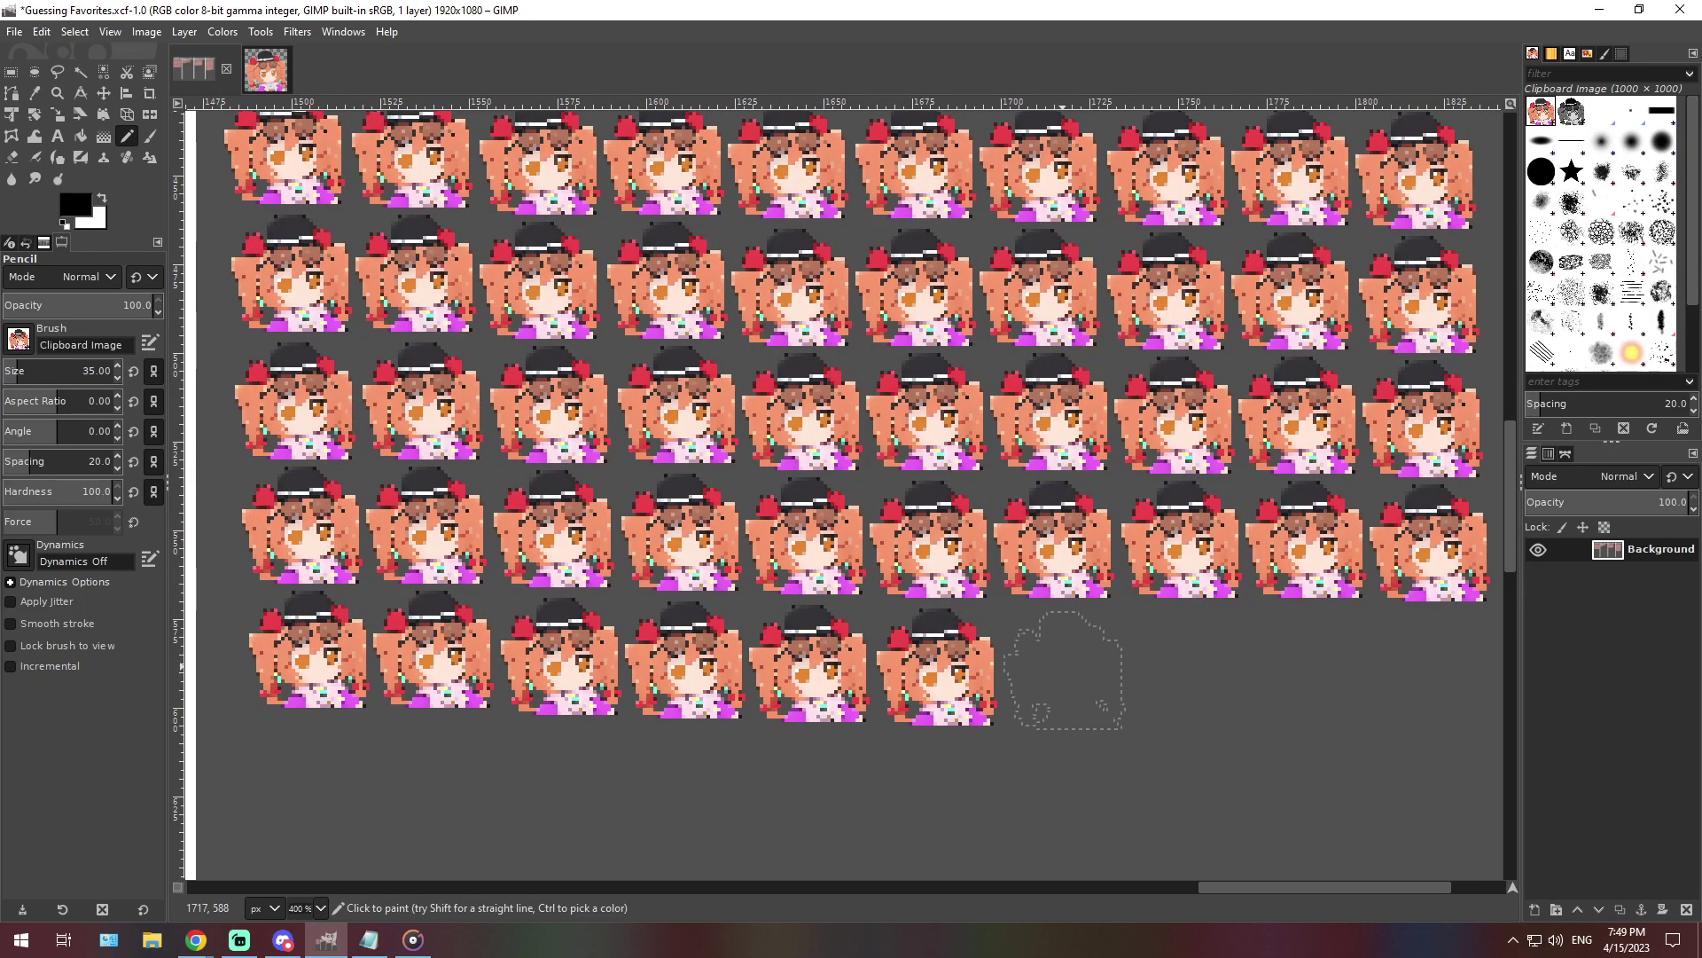
left_click(1064, 669)
left_click(320, 907)
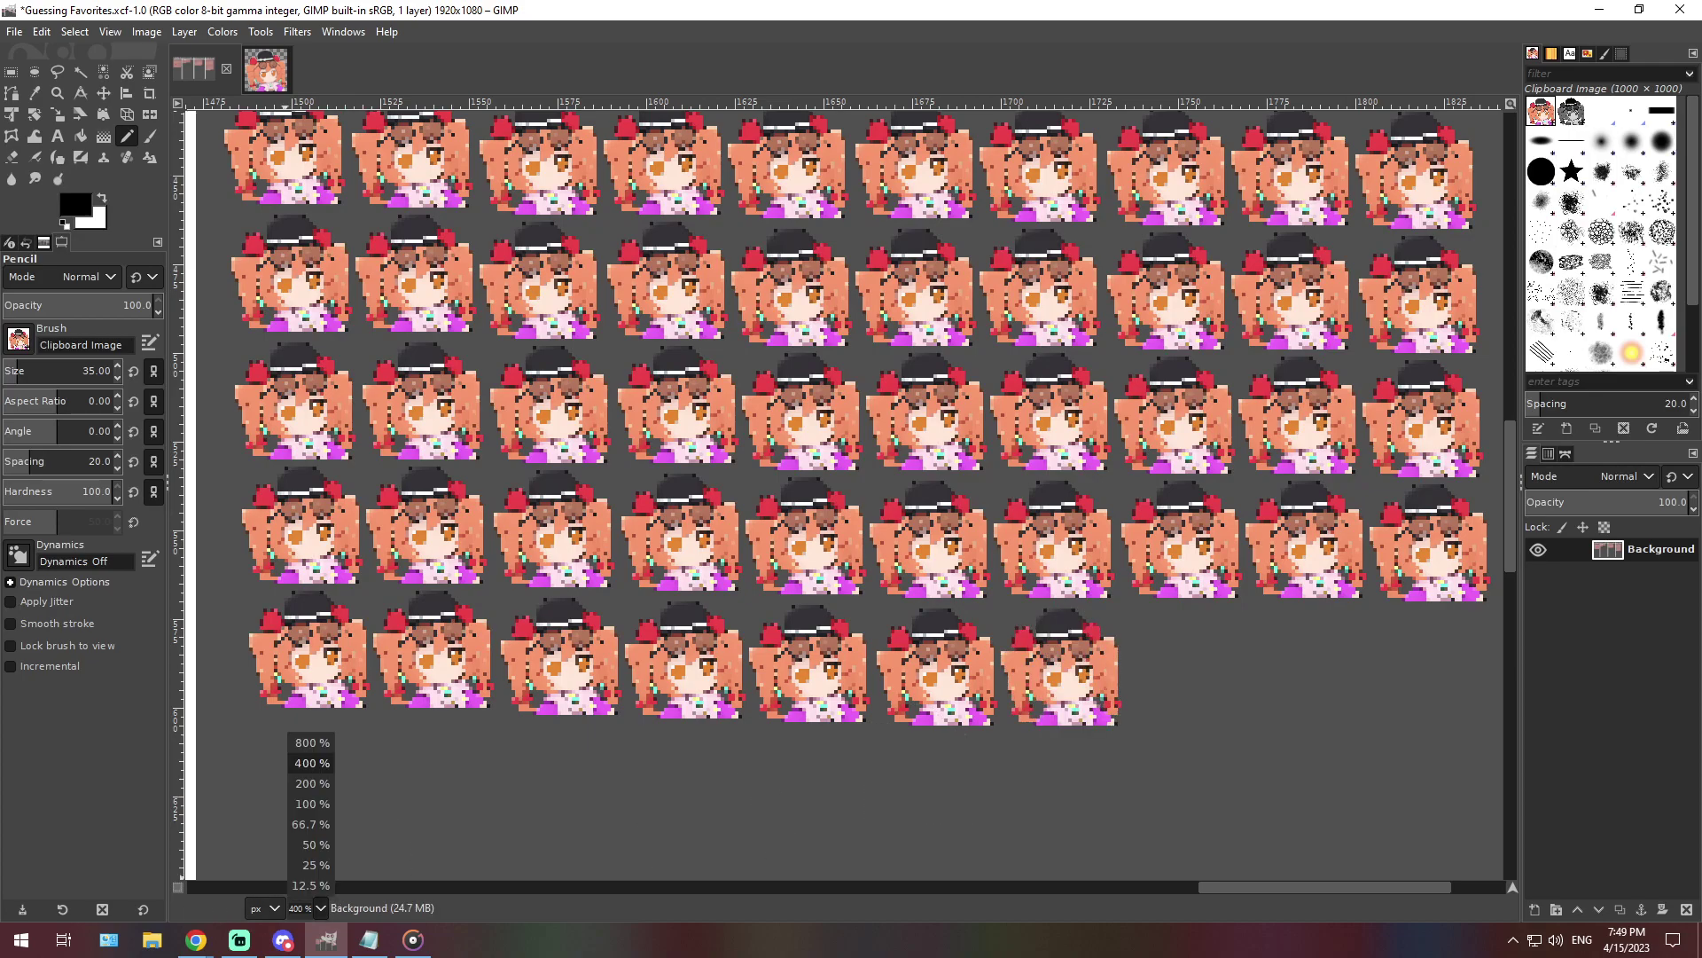
left_click(310, 824)
In Notepad, replace the note with the clue from "My second favorite character would immediately attack" to "their lives and roles in Gensokyo."
left_click(369, 940)
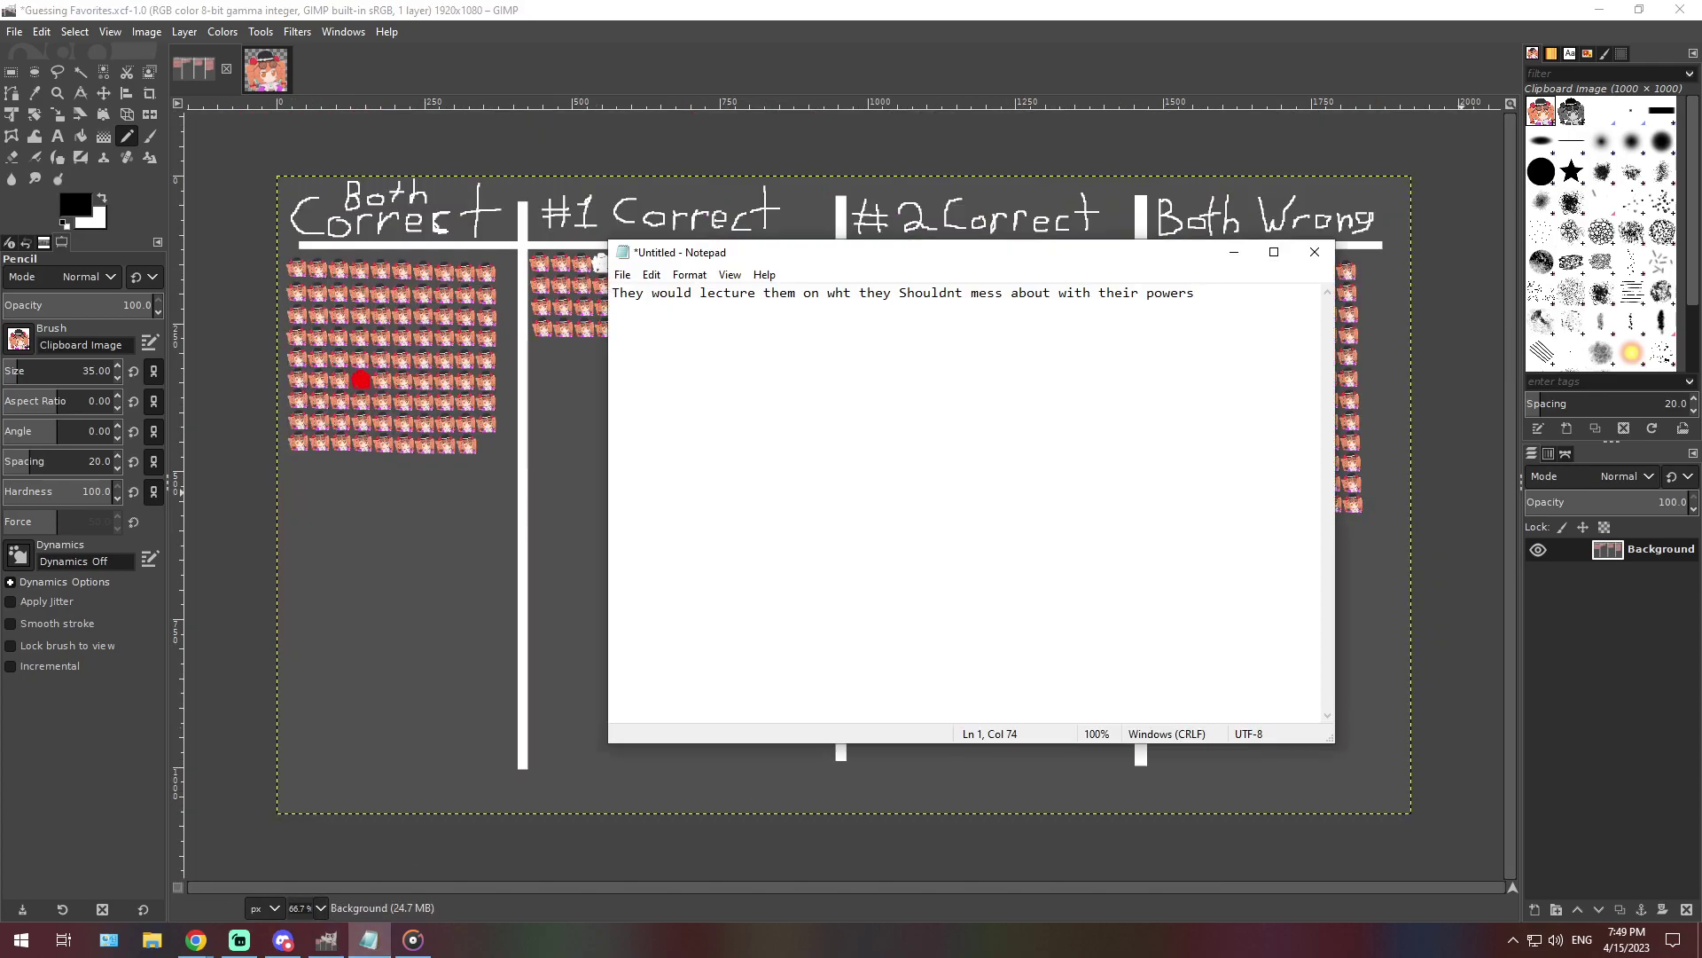
key("alt+Tab")
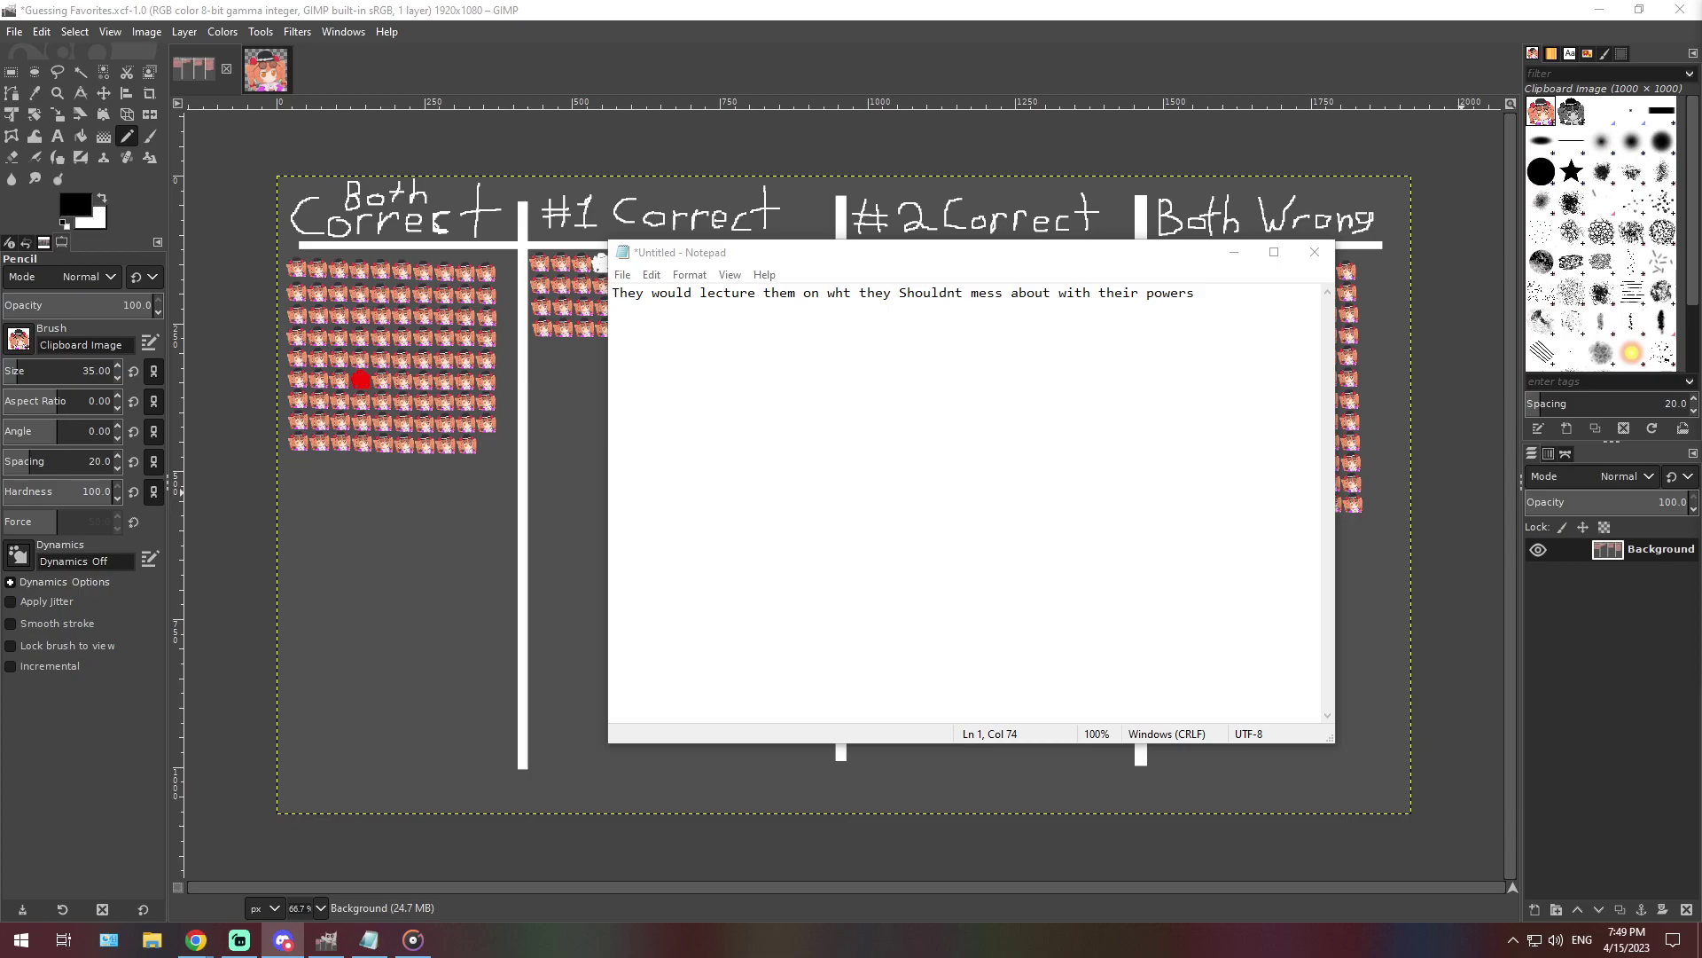
double_click(838, 293)
key("ctrl+a")
type("My second favorite character would immediately attack my favorite with immense firepower, but would then be told off for being reckless. My favorite would then tell the other to improve their lack of patience, and then the two would most likely have a nice chat about their lives and roles in Gensokyo.\\n")
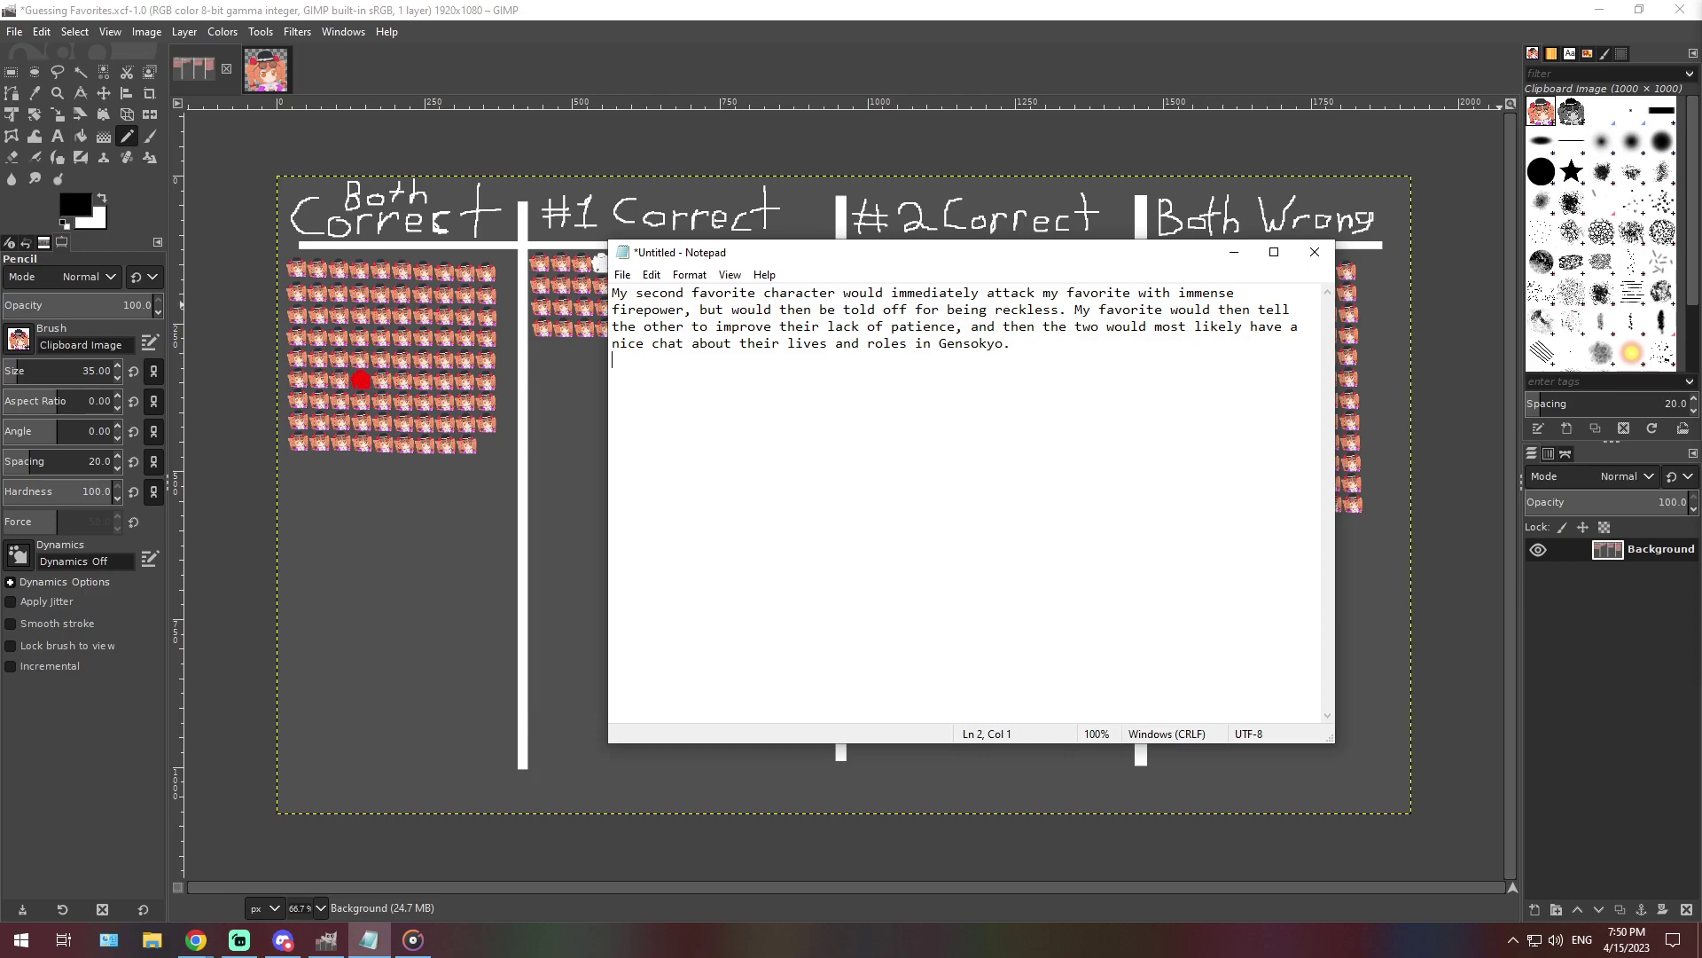
In GIMP, stamp a tenth portrait in the bottom row of the #2 Correct column and restore the 66.7% zoom
key("alt+Tab")
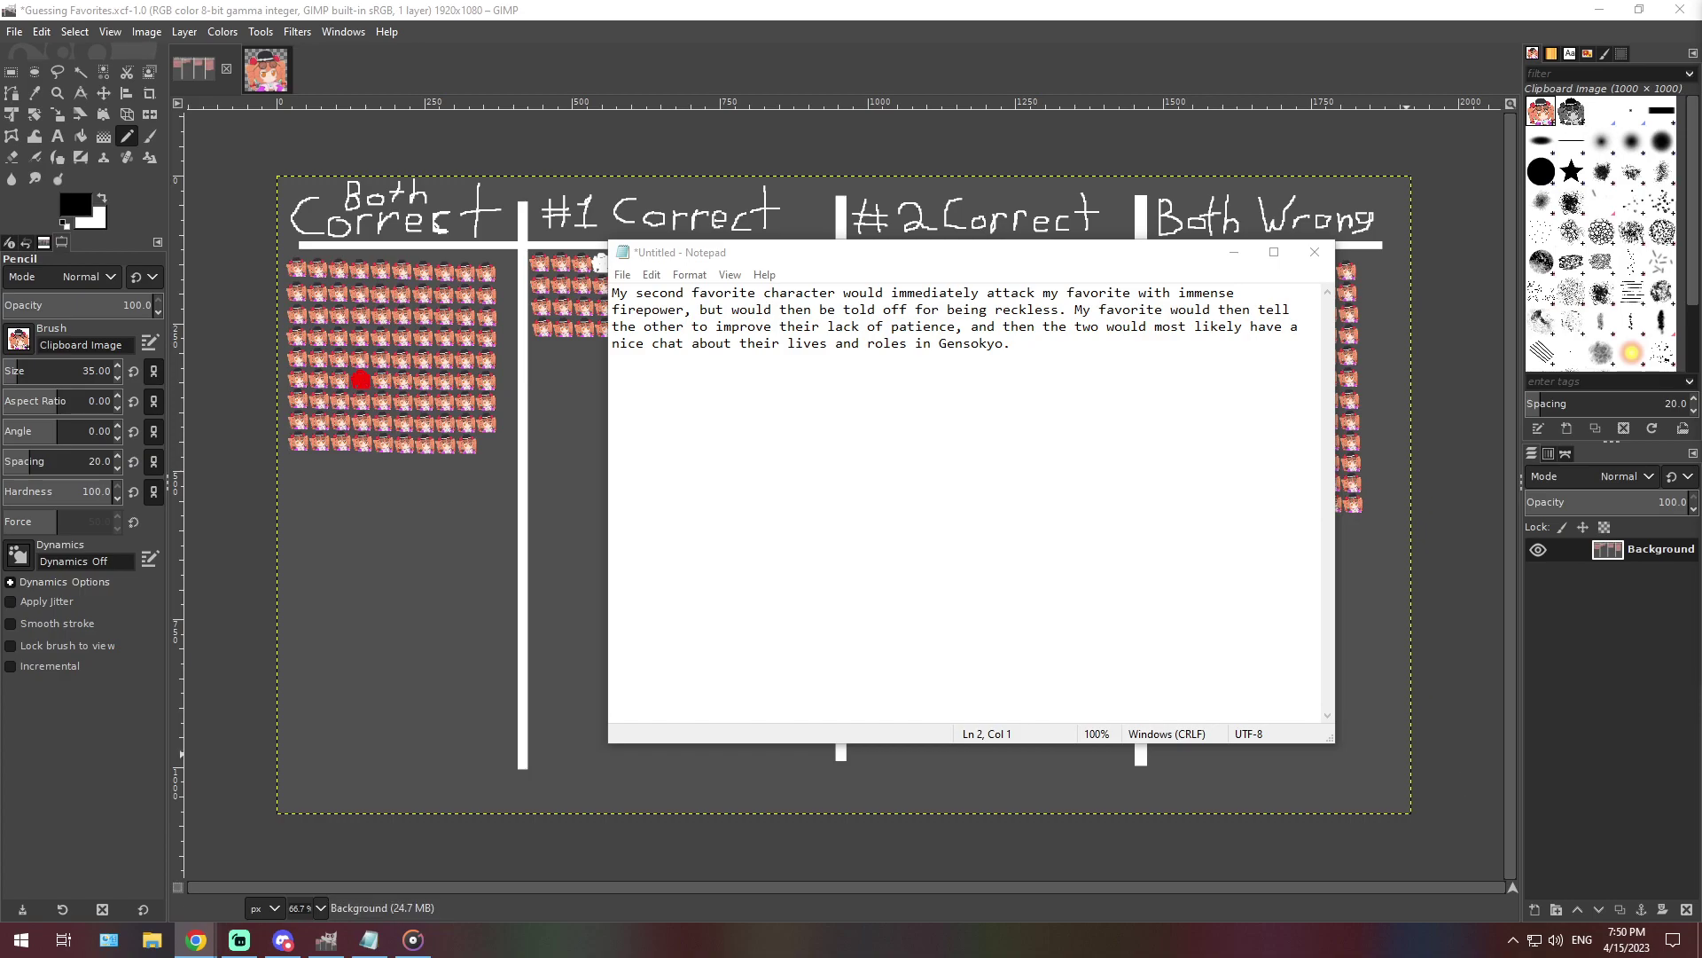
left_click(320, 907)
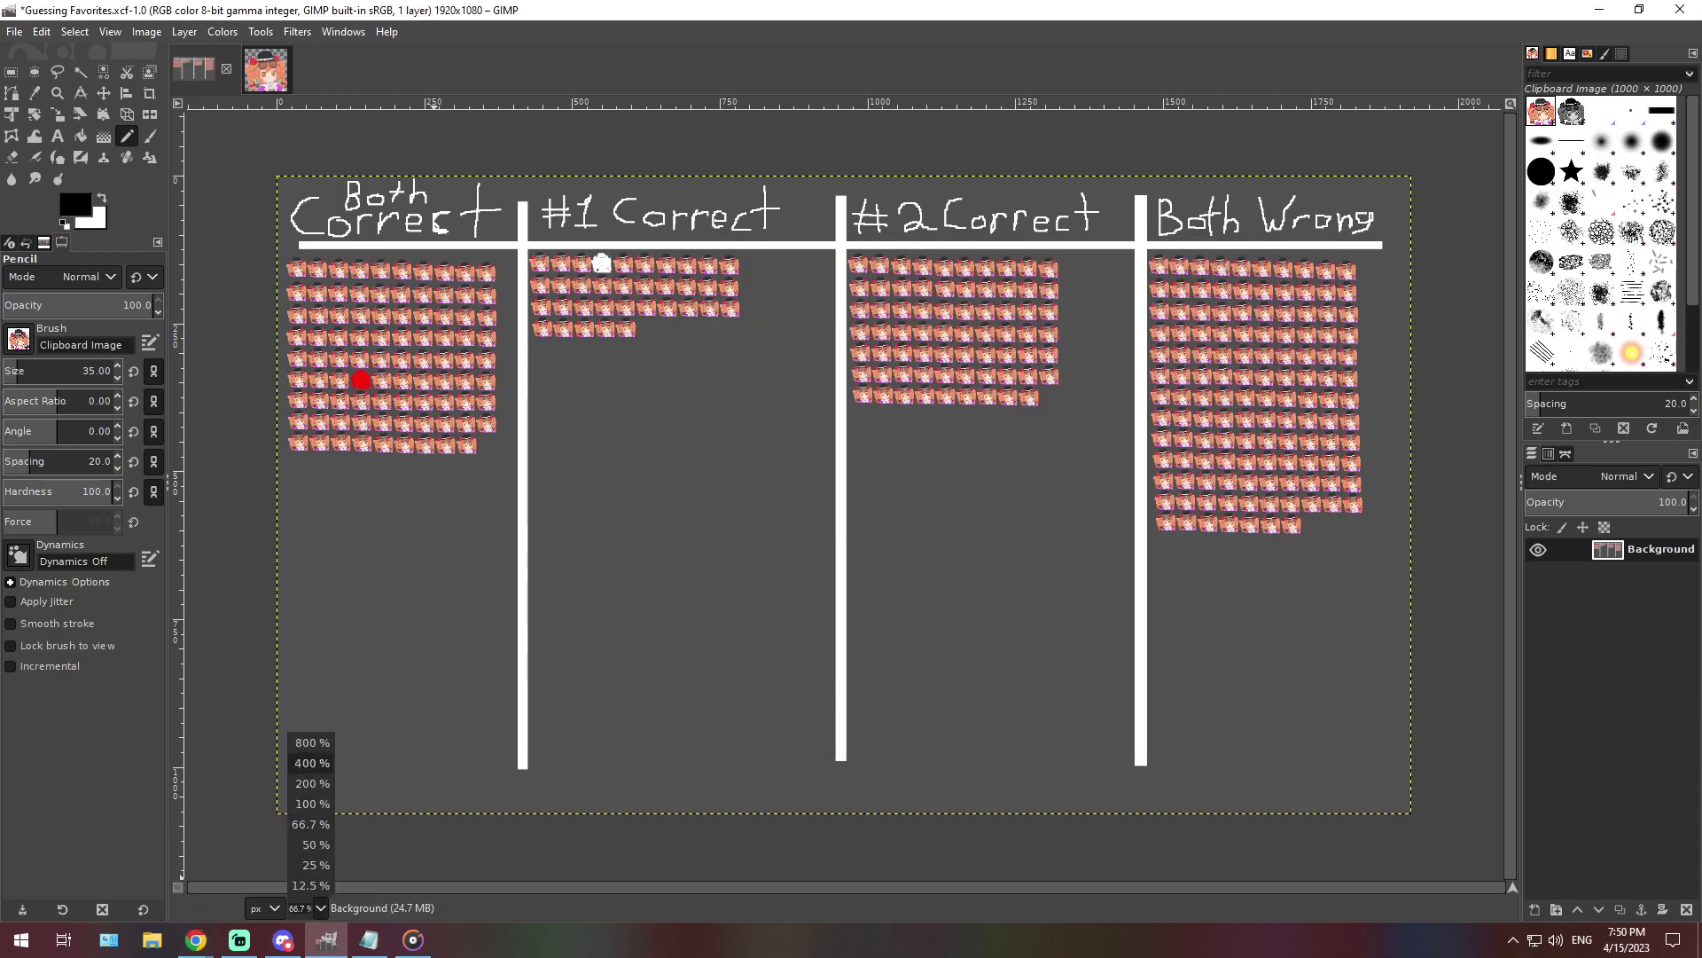
left_click(302, 782)
scroll(843, 492, "right", 5)
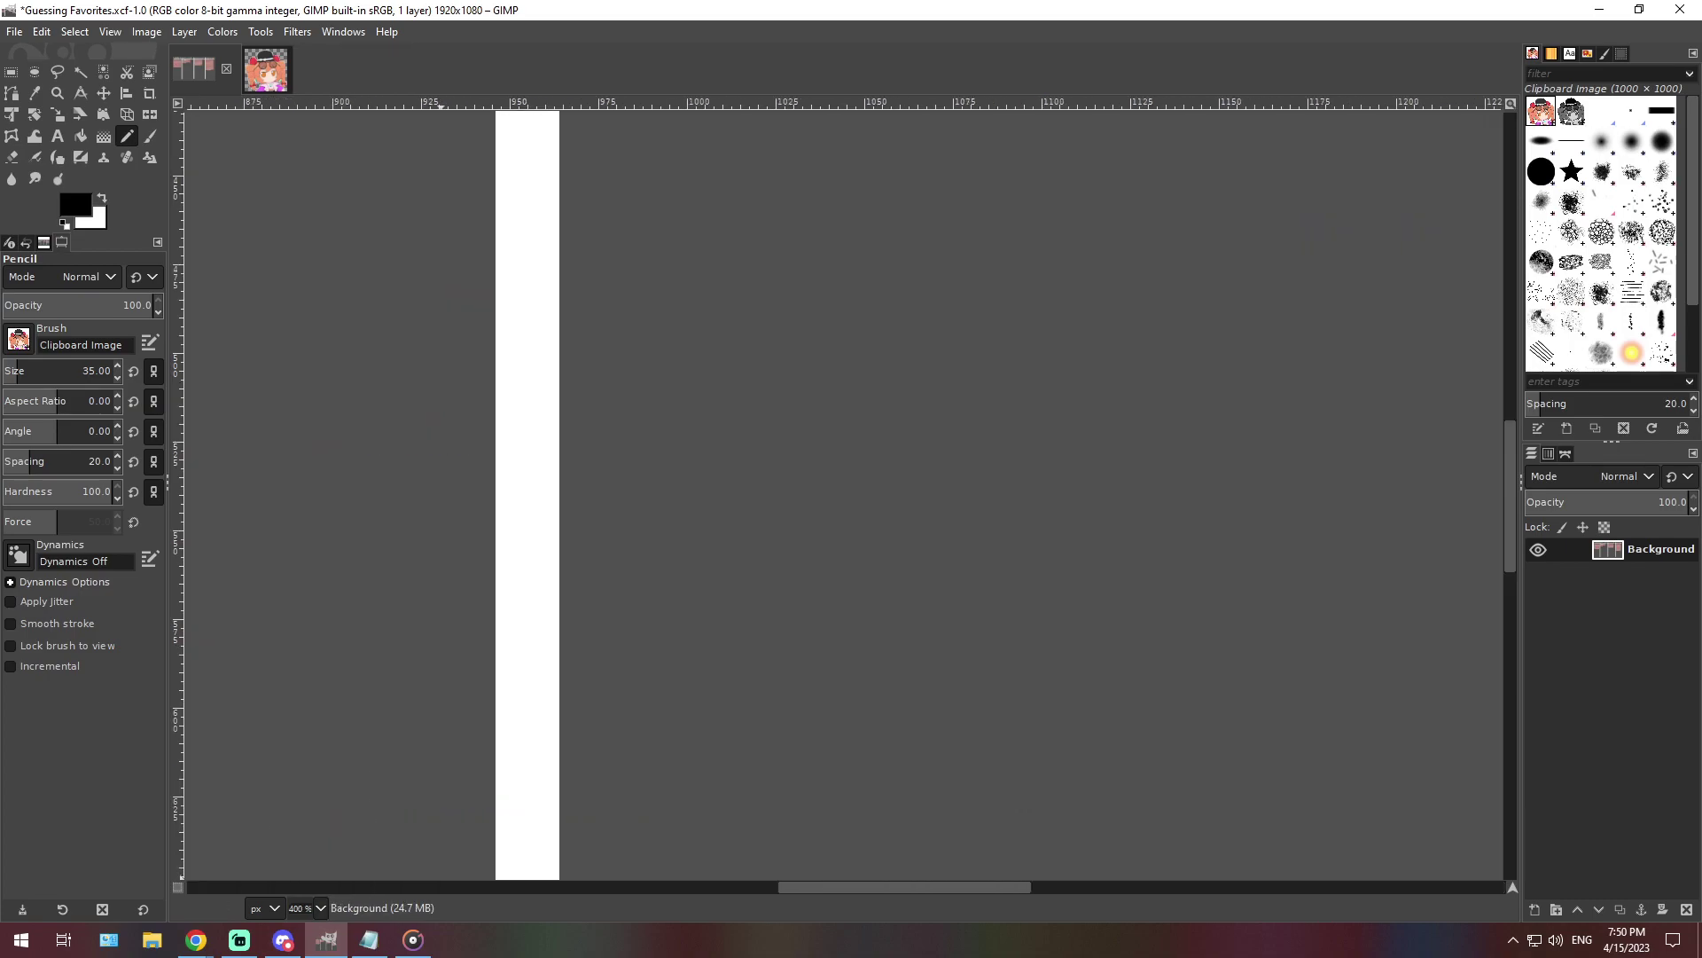
scroll(1020, 700, "right", 10)
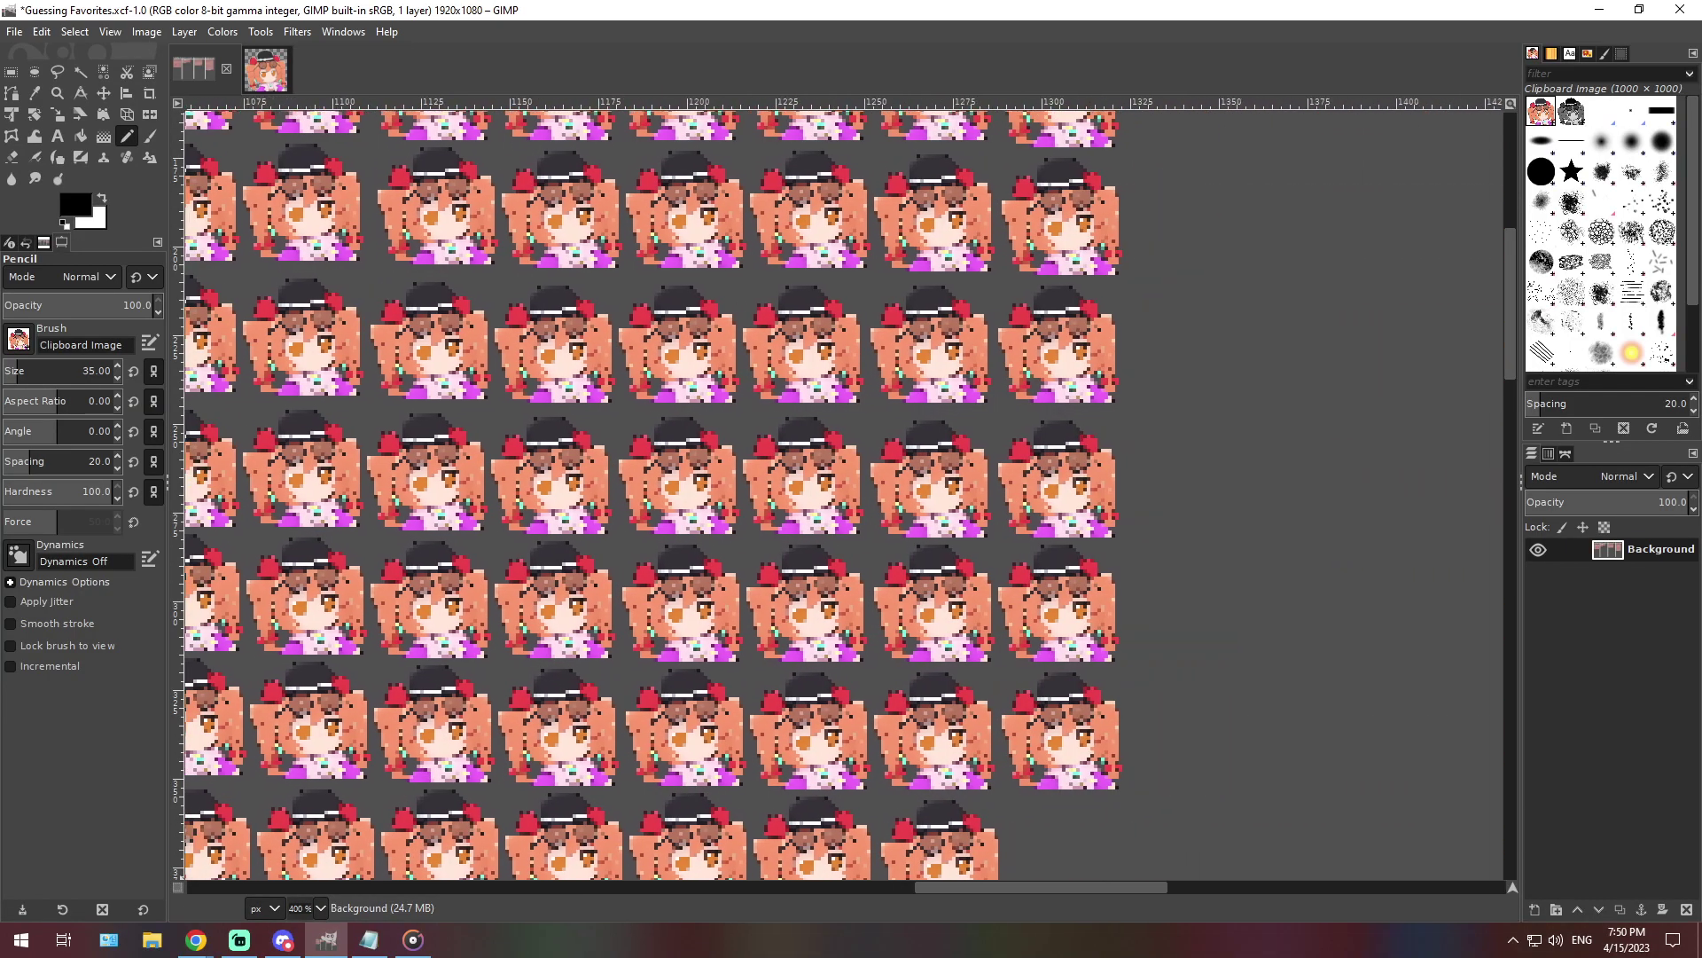
scroll(1019, 700, "down", 5)
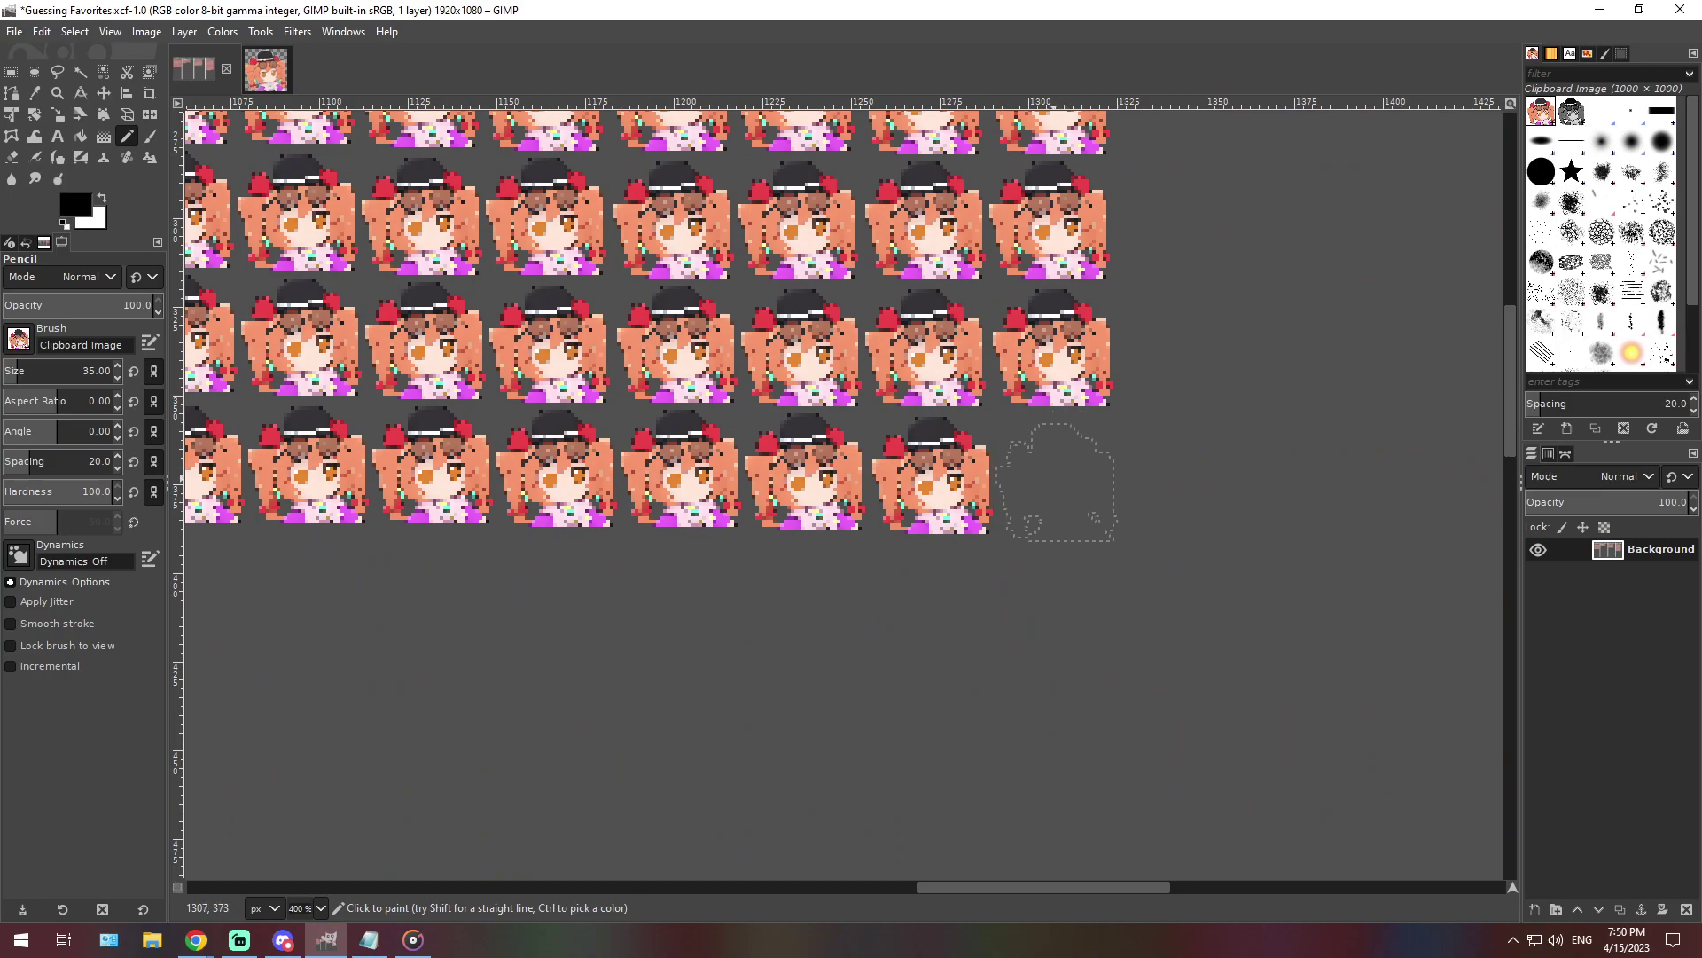
left_click(1059, 478)
left_click(320, 908)
left_click(310, 885)
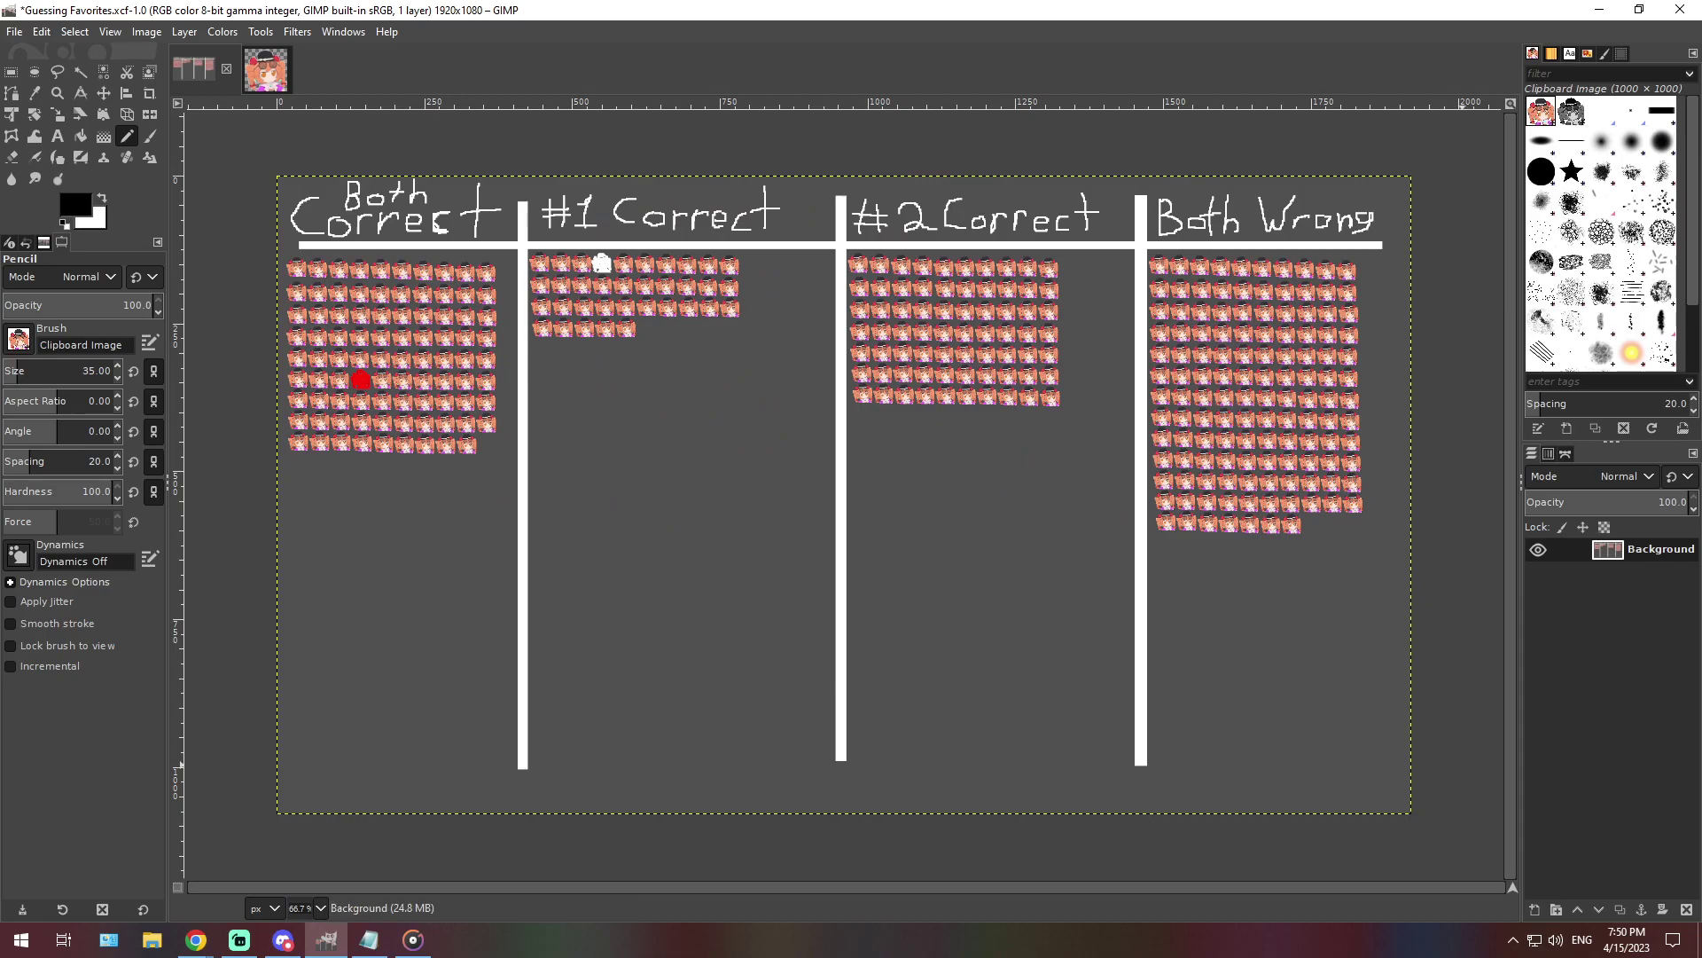
Try stamping a portrait at brush size 10000 on the chart, zoom out to 50%, and revert the stamp through the undo history
left_click_drag(18, 371, 355, 399)
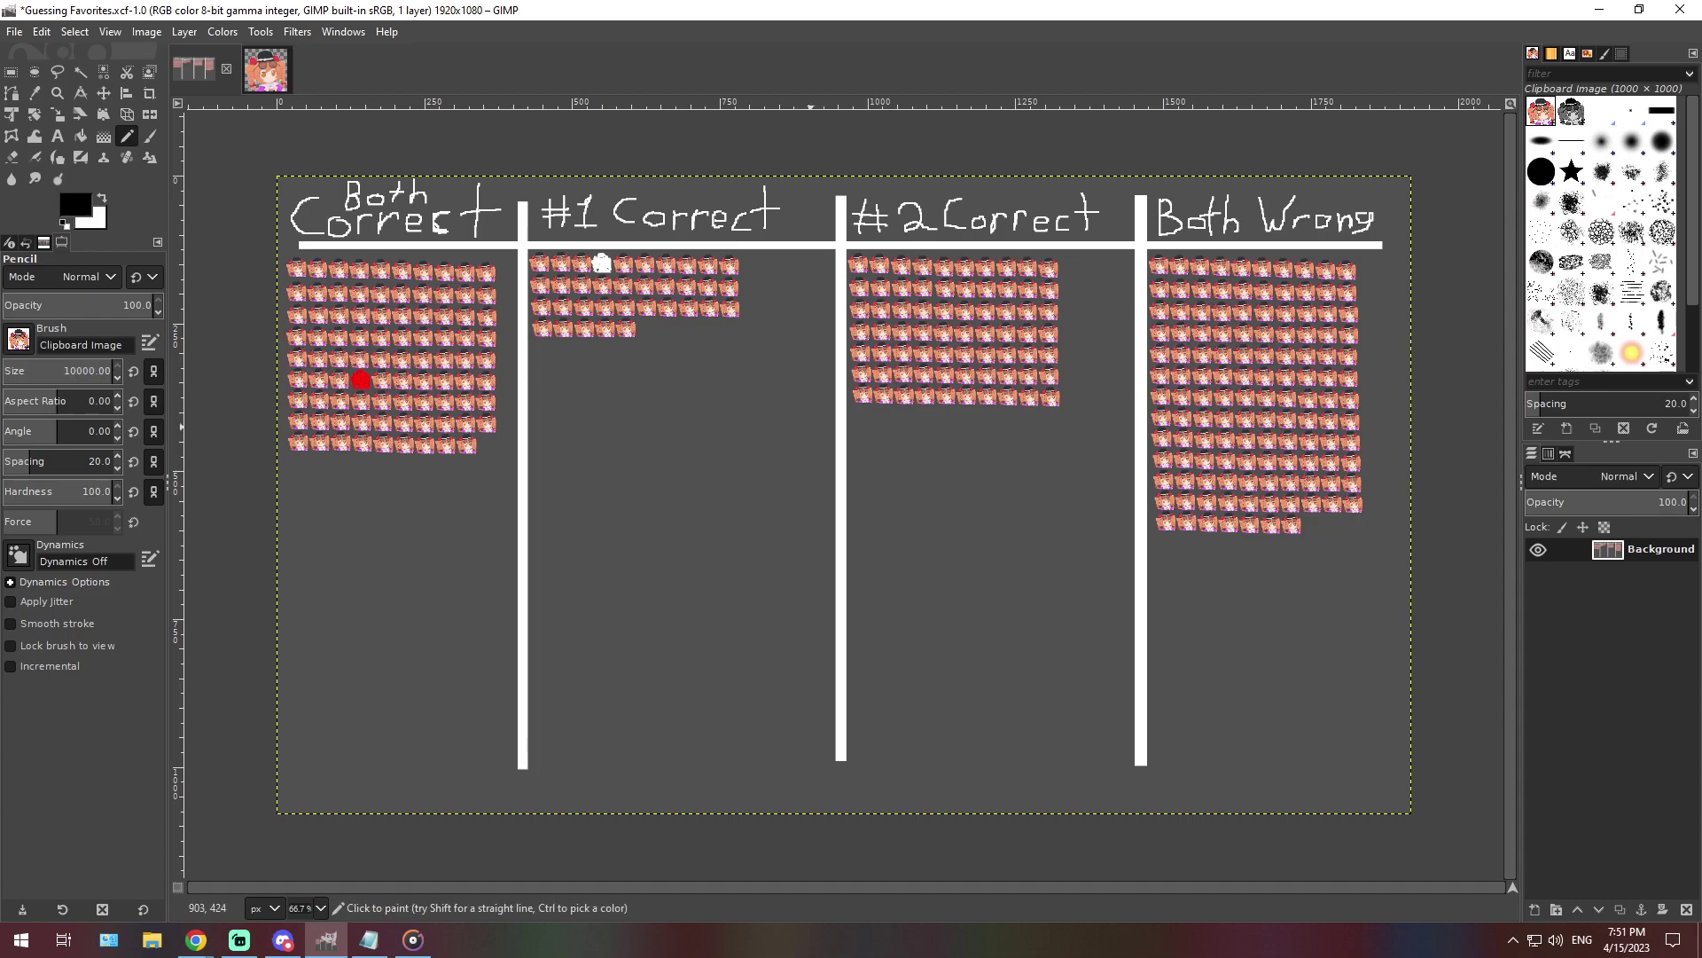
left_click(824, 468)
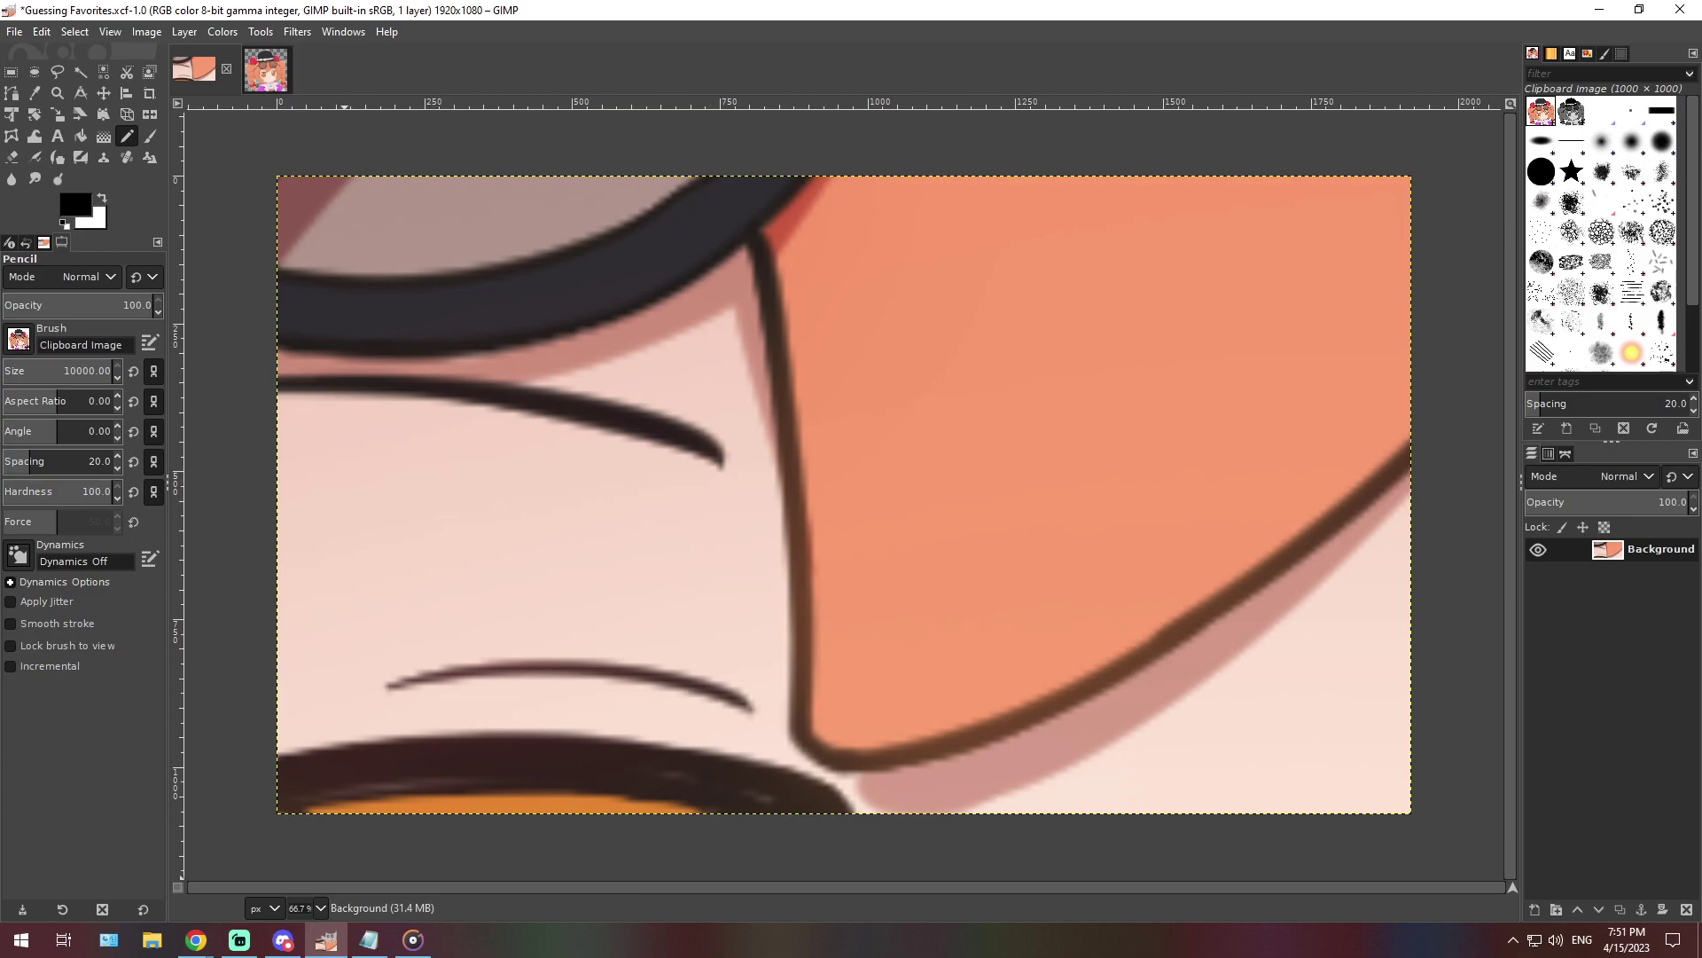
left_click(320, 908)
left_click(311, 844)
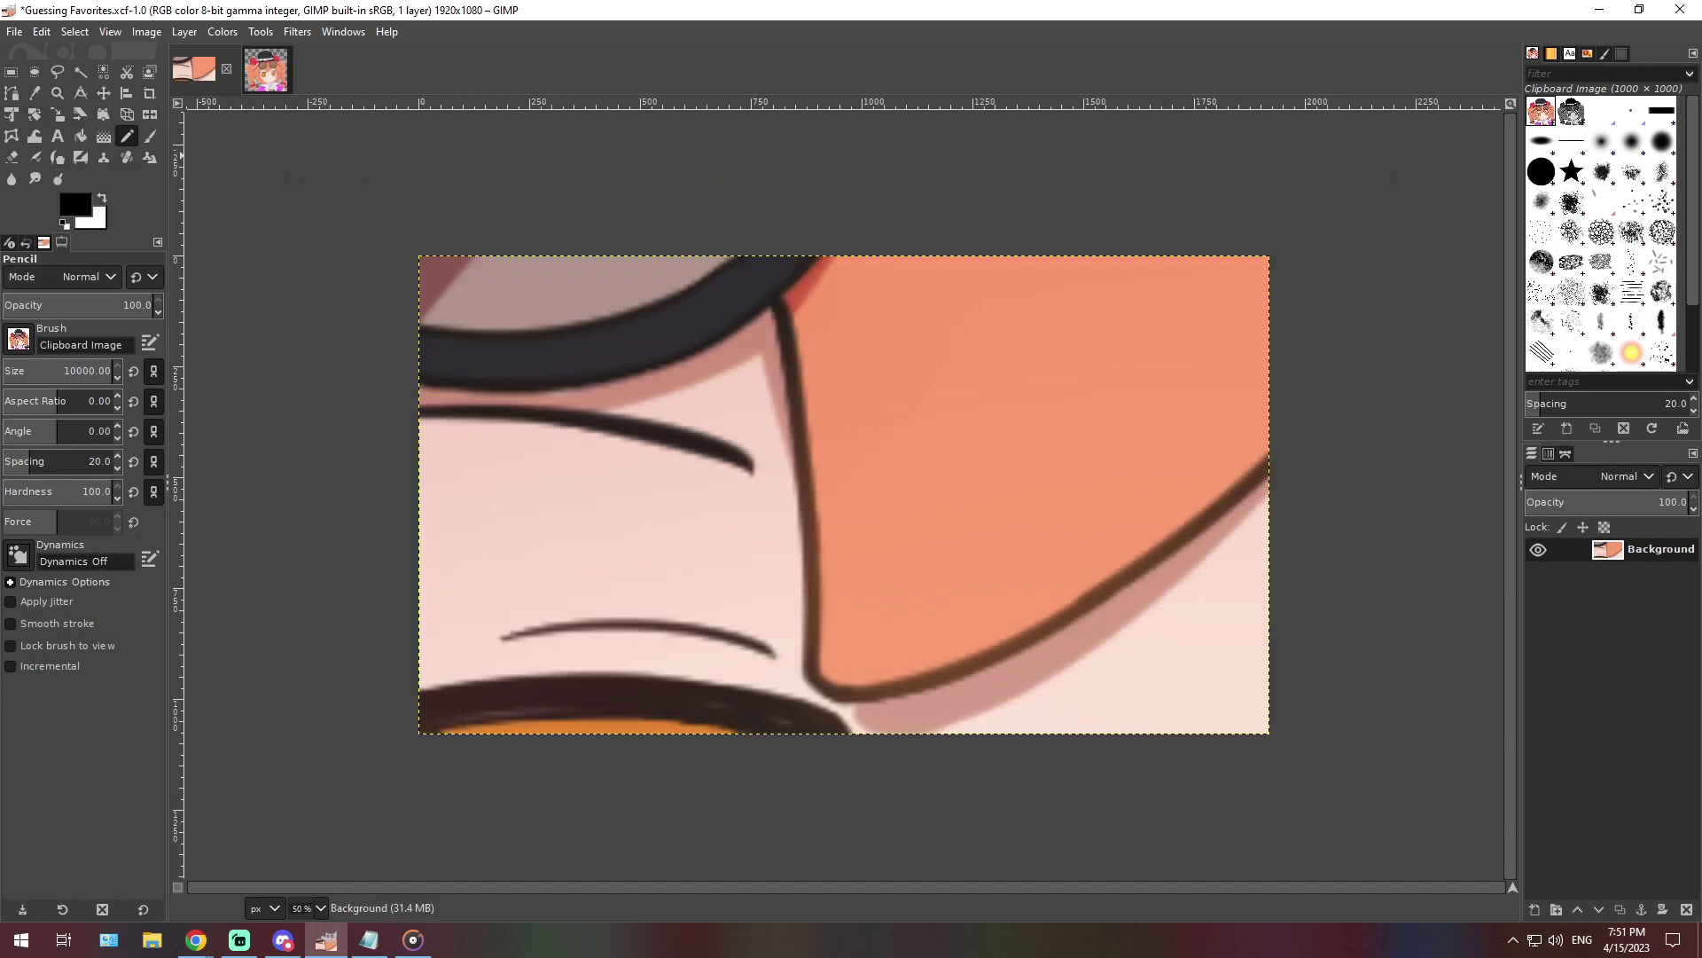
left_click(61, 243)
left_click(44, 825)
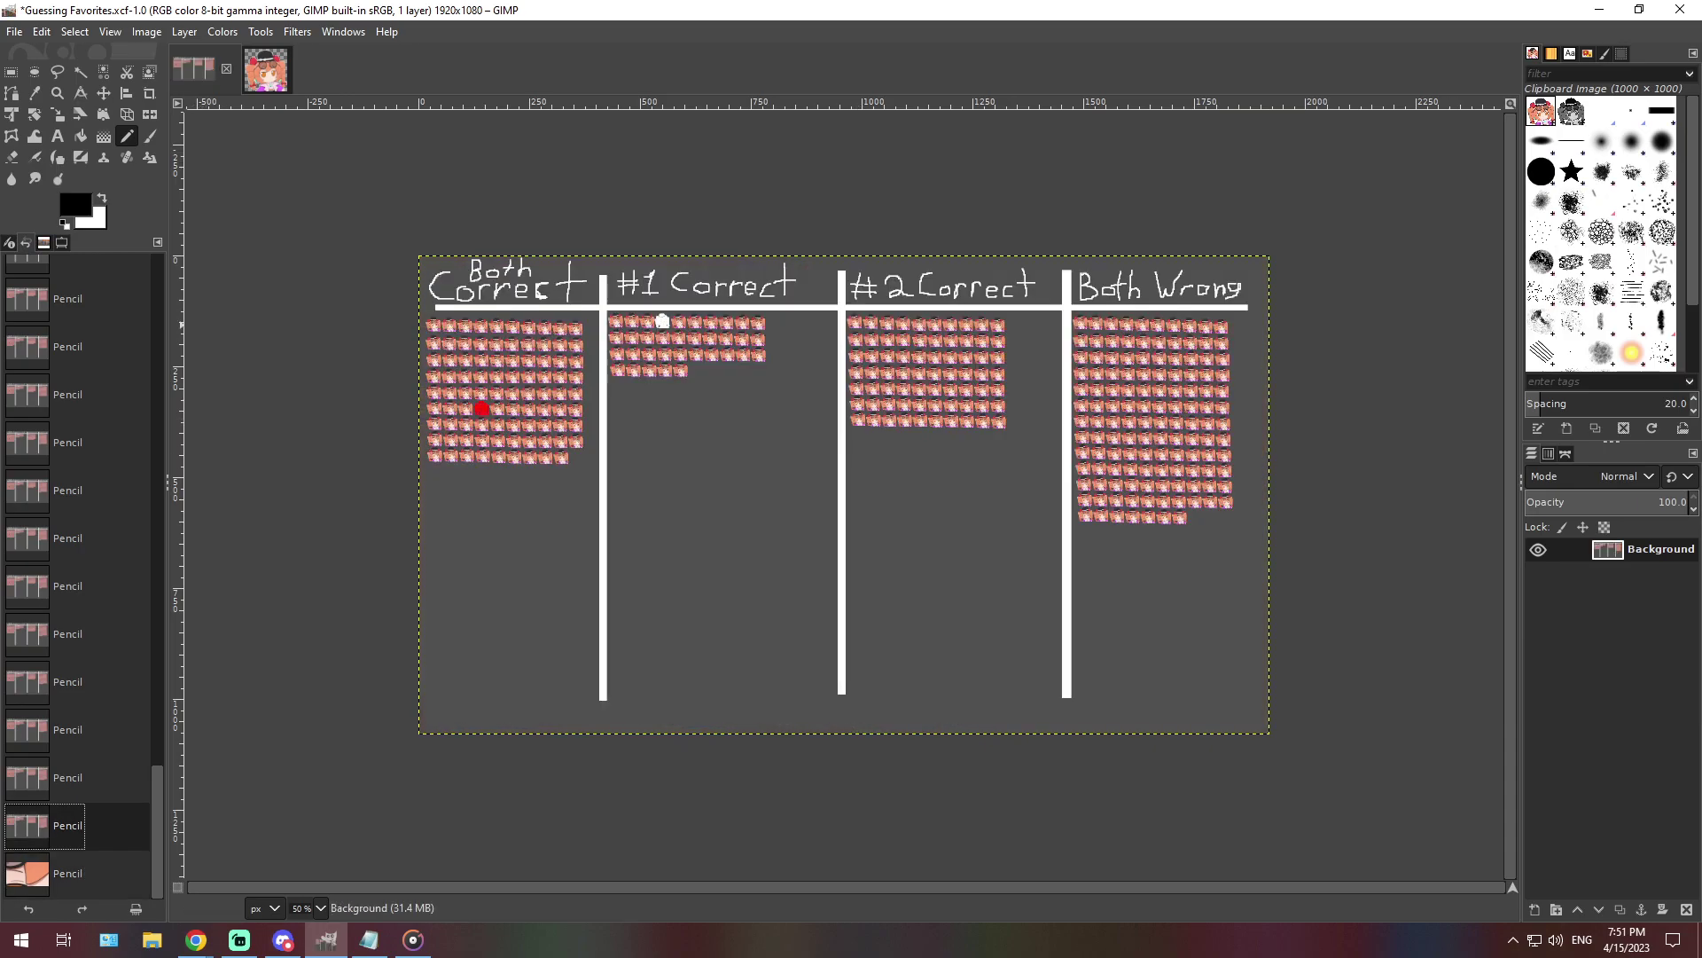
Try another size 10000 portrait stamp near the #1 Correct heading and revert the chart to its previous history state
left_click(10, 242)
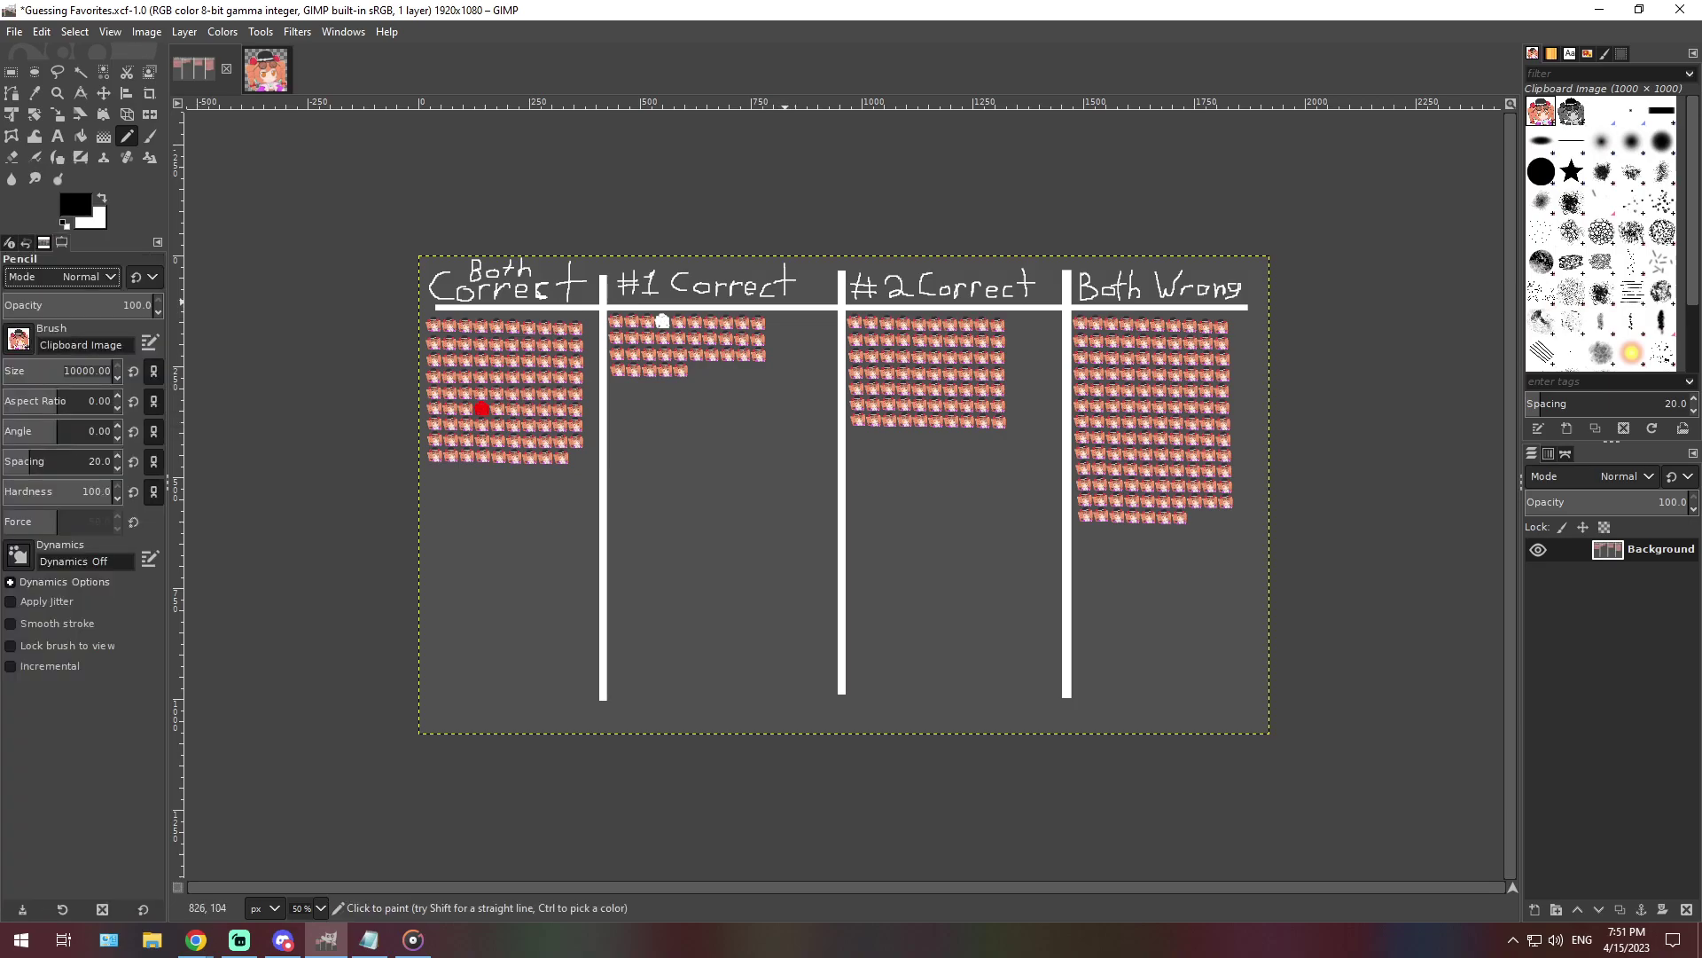
left_click(681, 270)
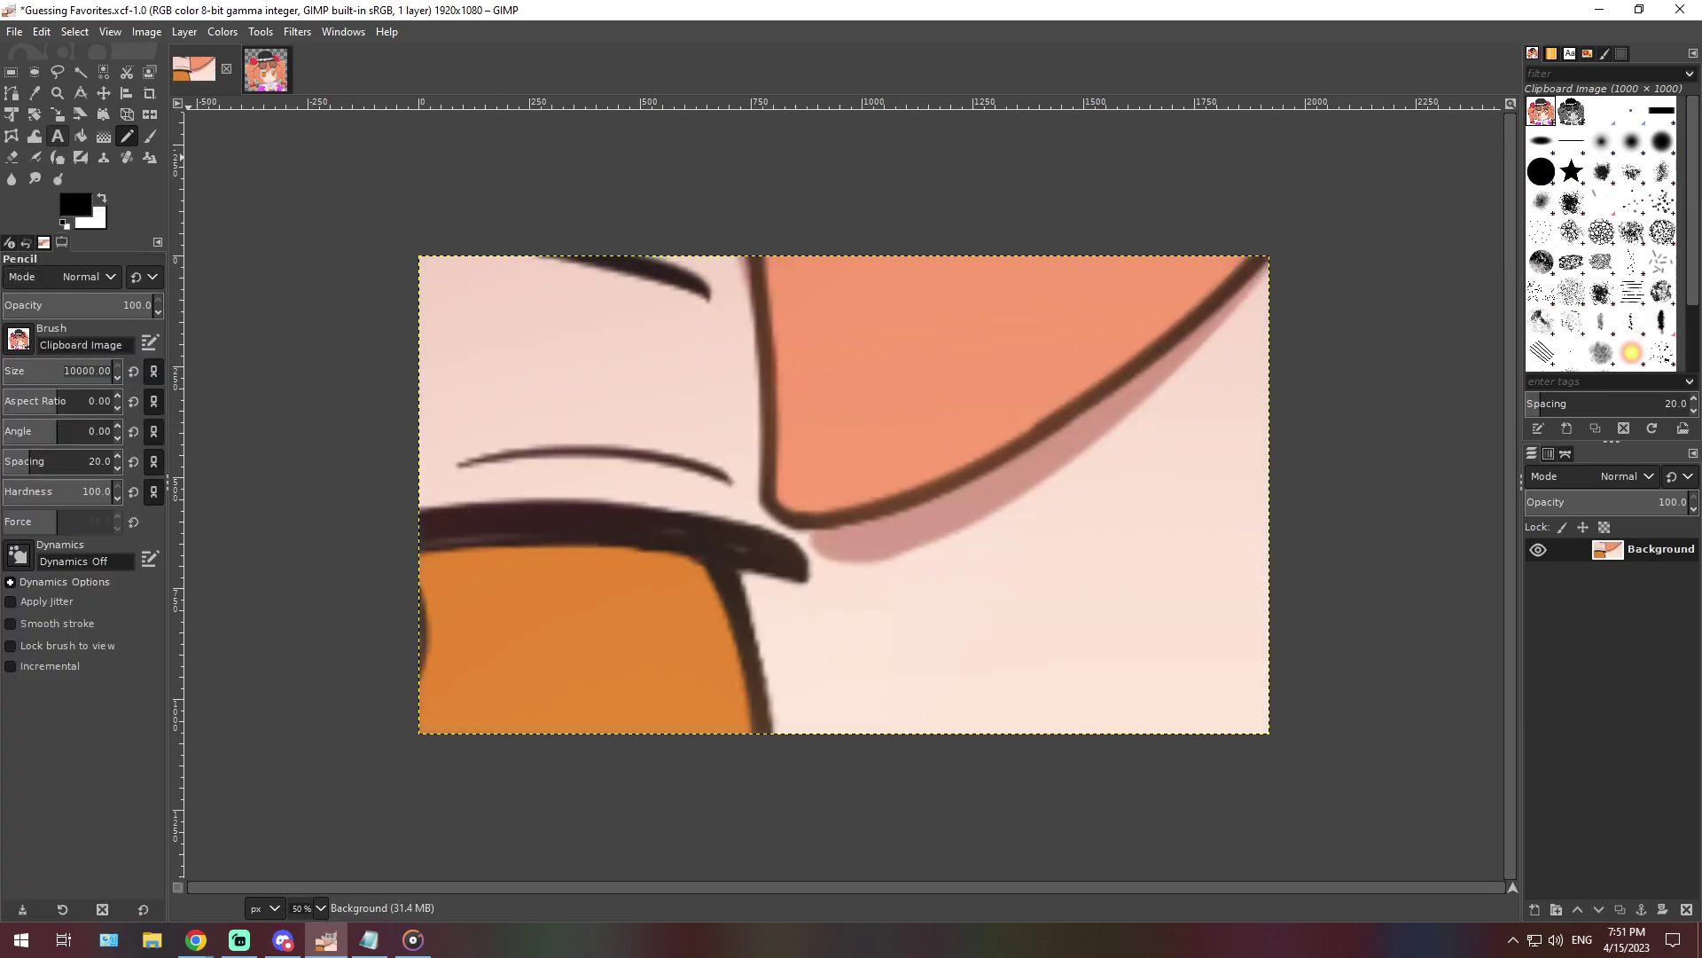
left_click(26, 242)
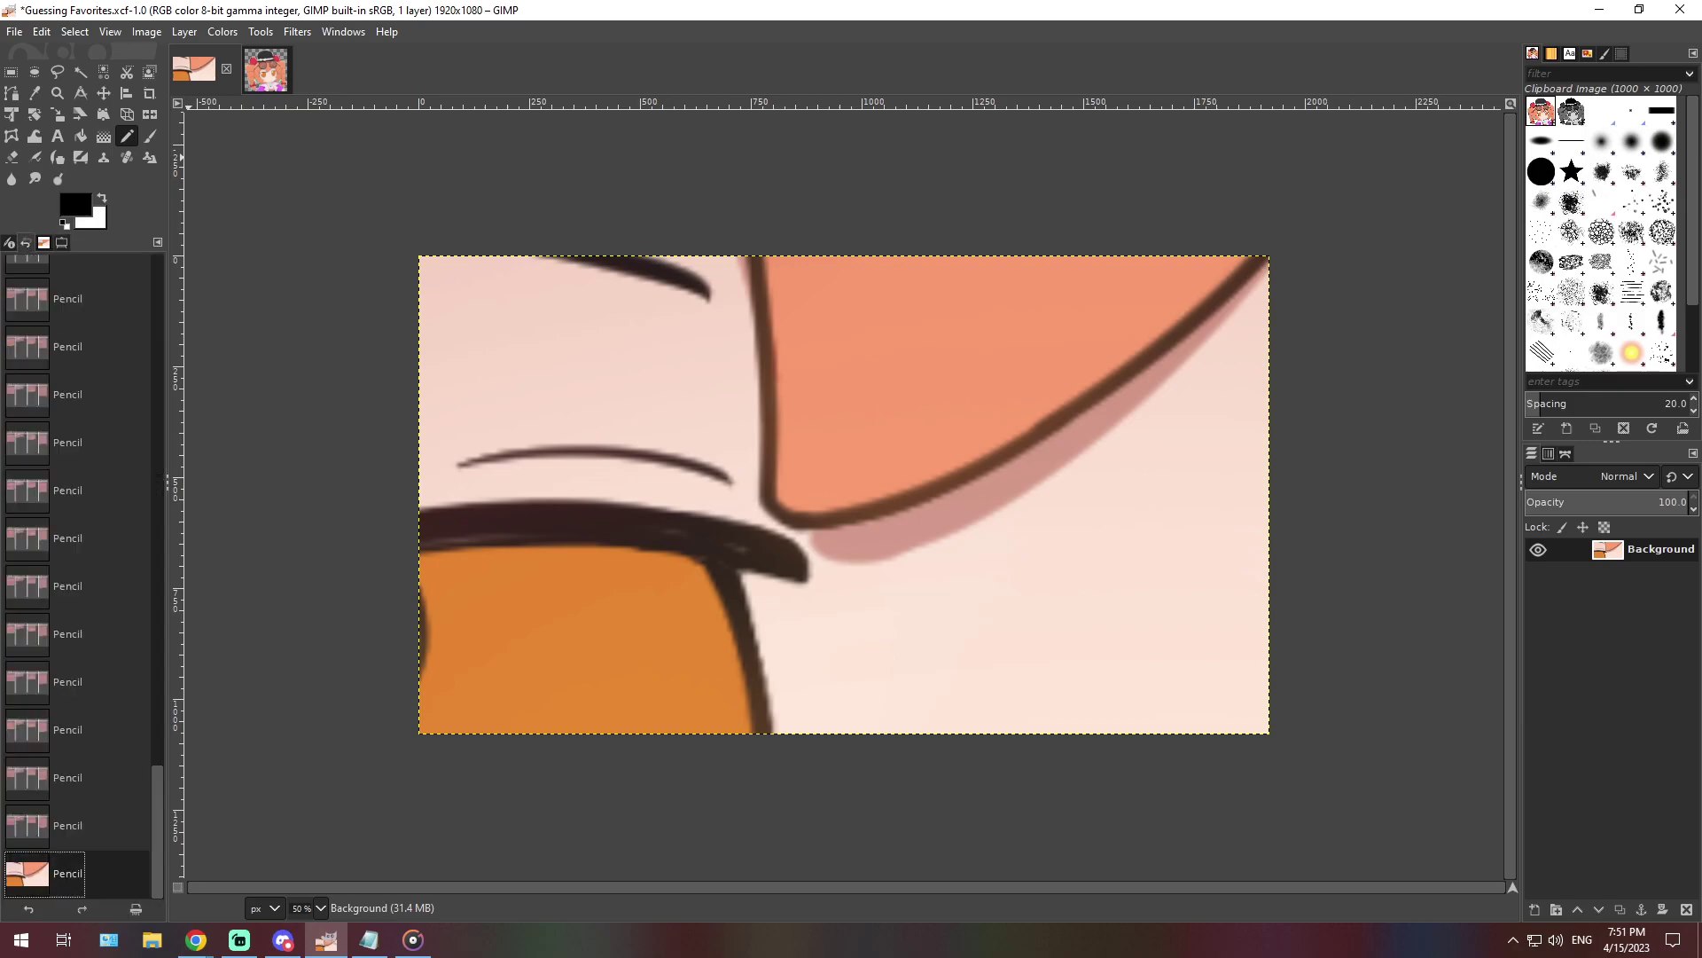
left_click(44, 825)
left_click(10, 242)
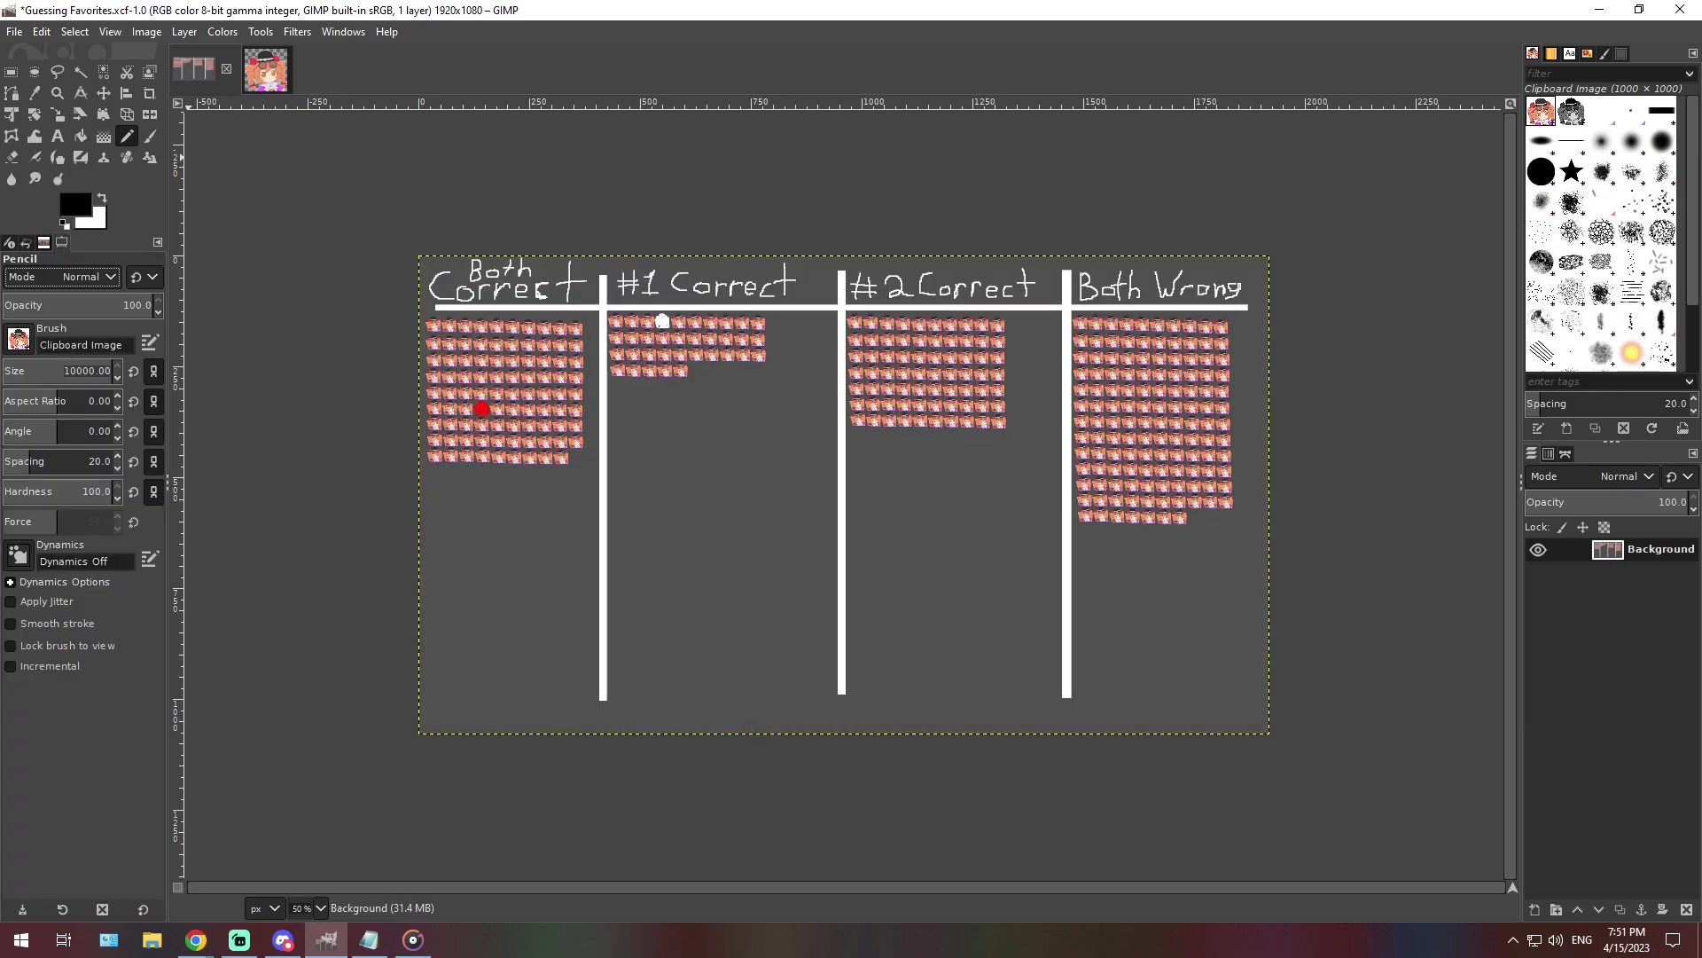
Set the pencil brush size to 106 and the chart zoom to 200%
left_click_drag(77, 370, 32, 371)
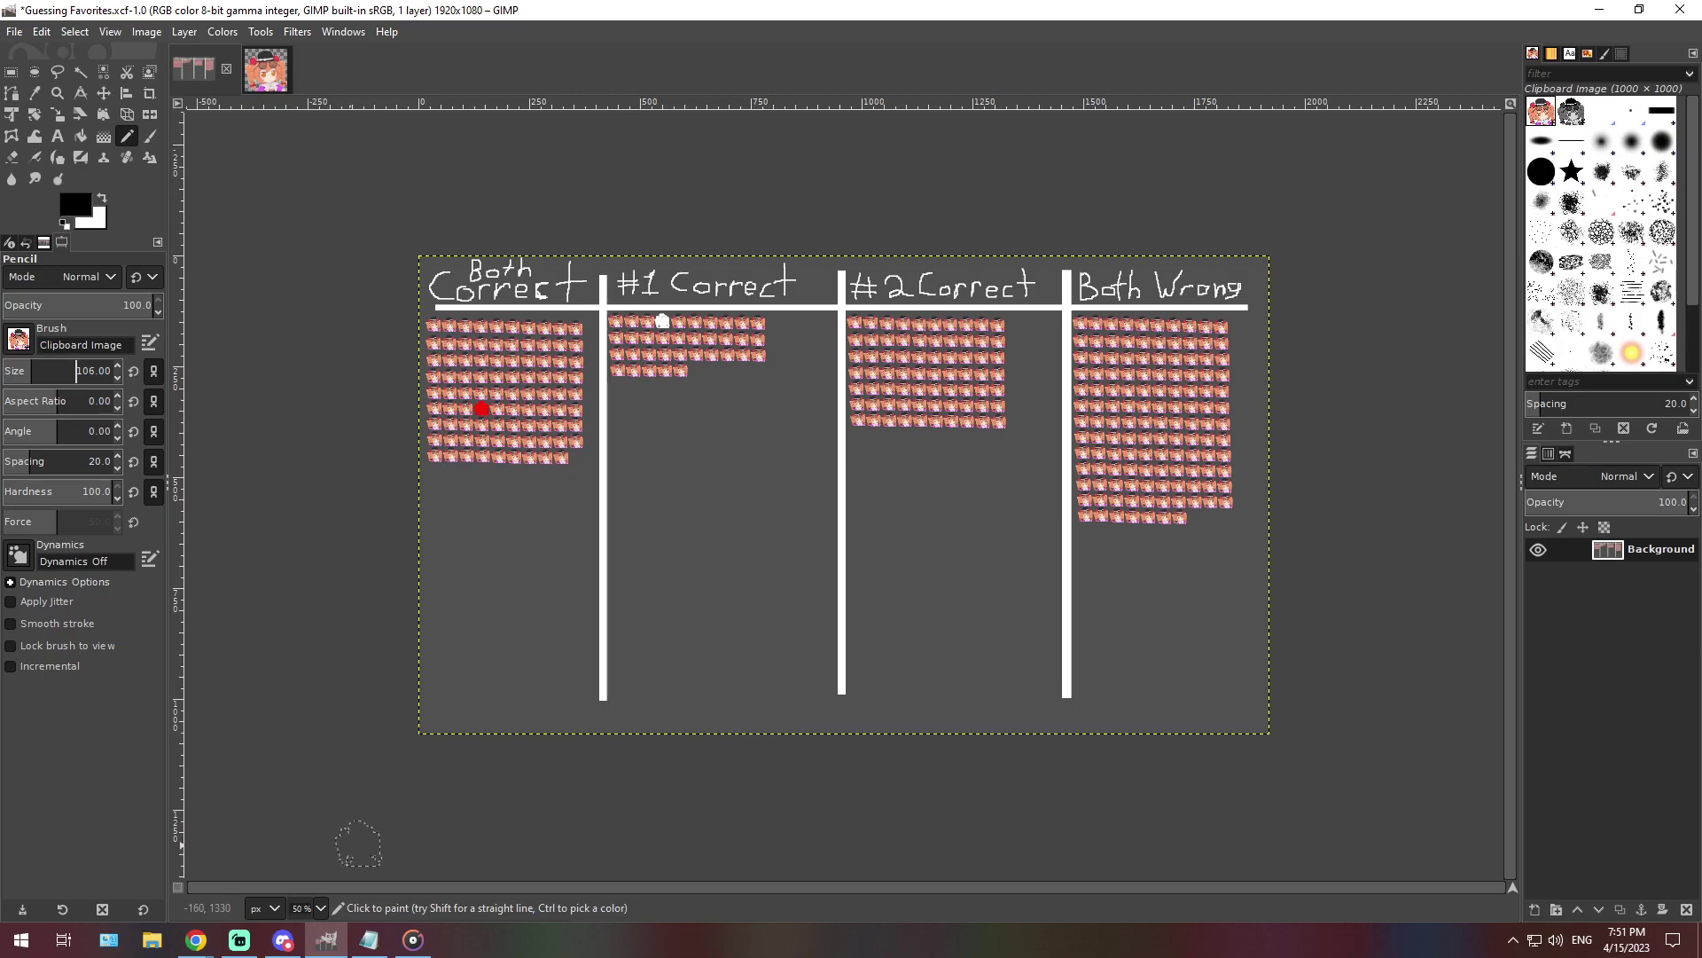
left_click(308, 908)
left_click(308, 763)
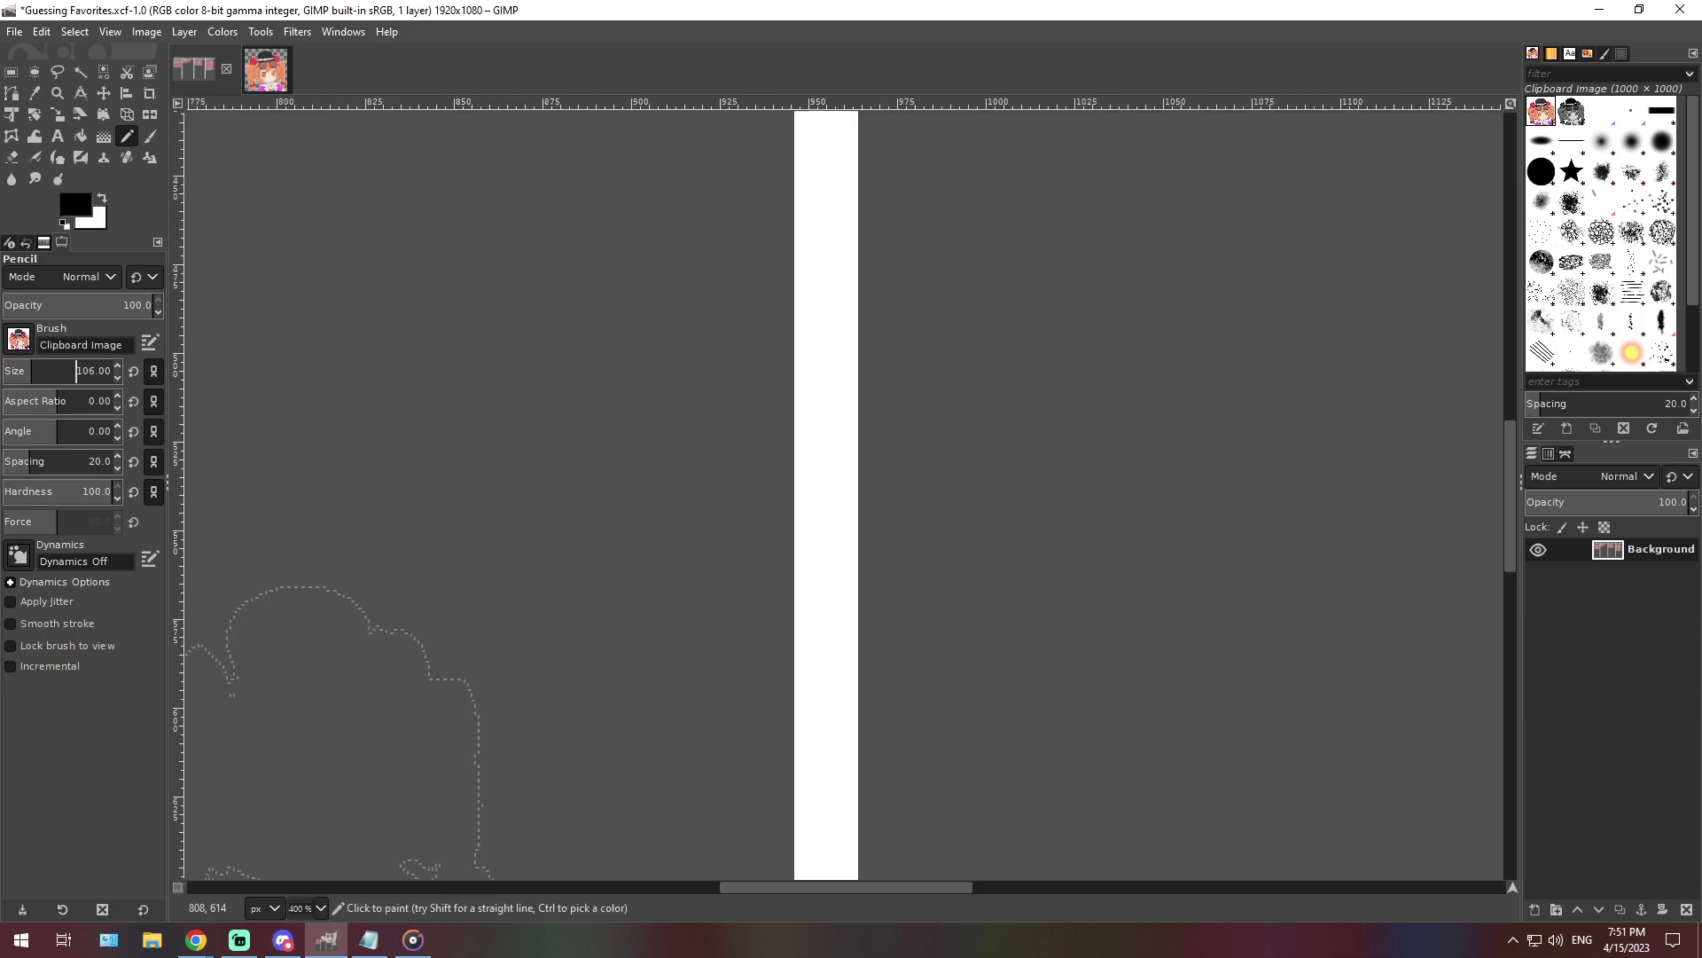
left_click_drag(939, 887, 523, 886)
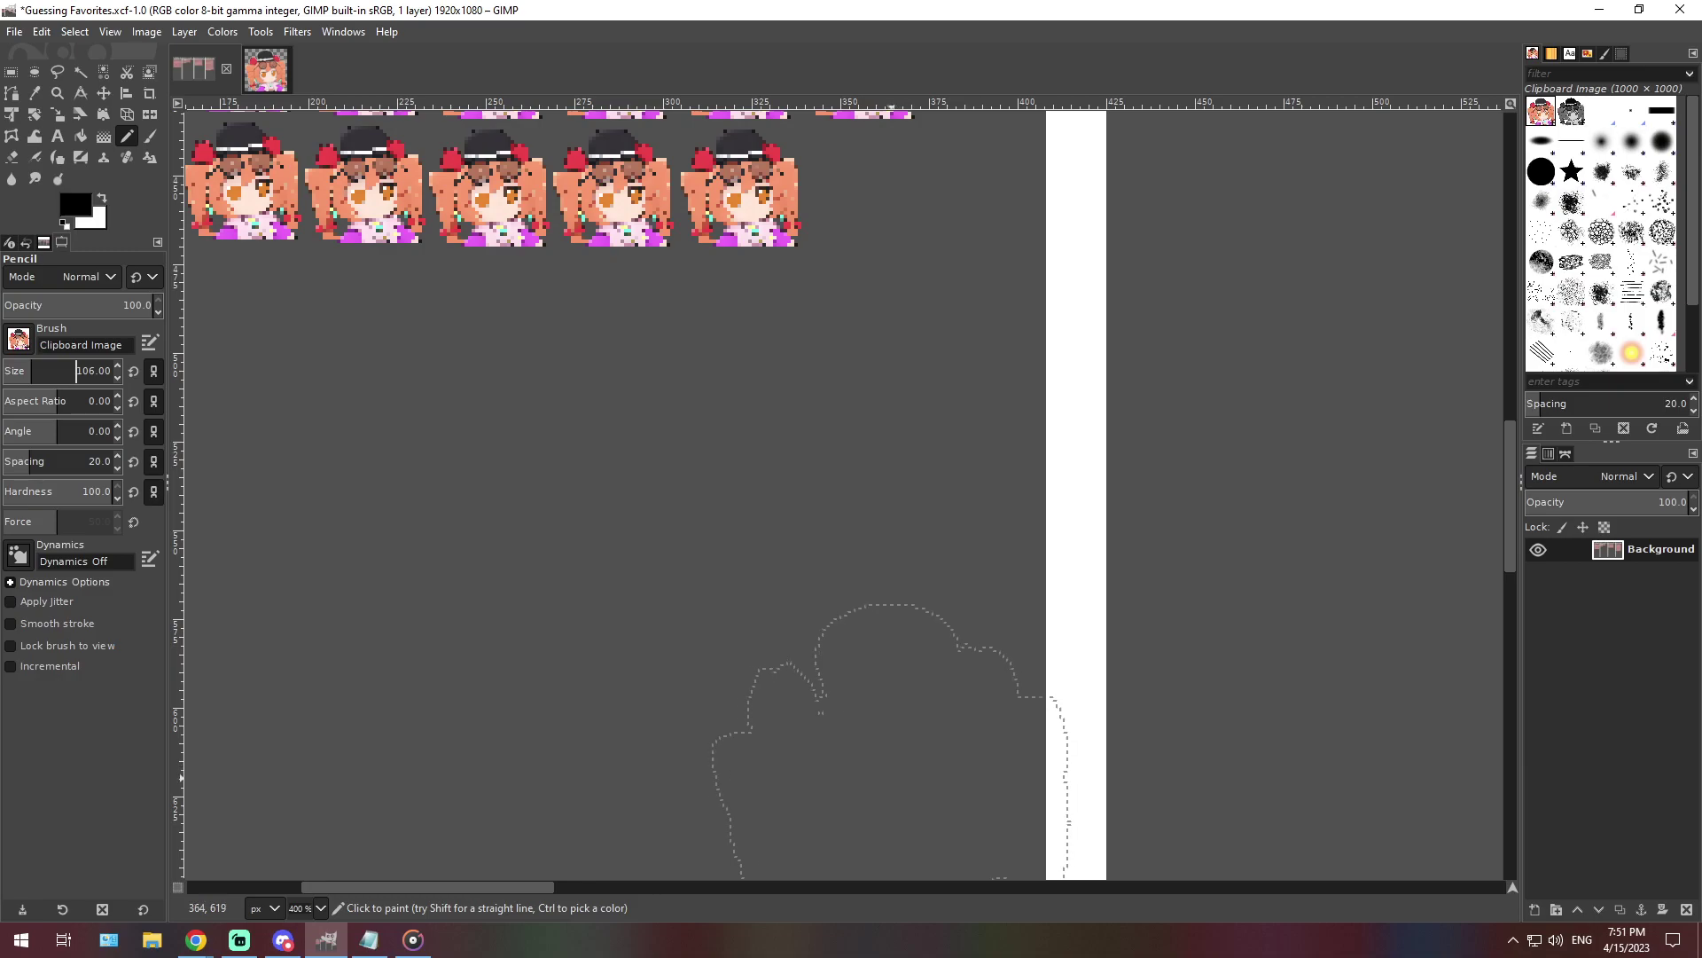
scroll(842, 497, "left", 10)
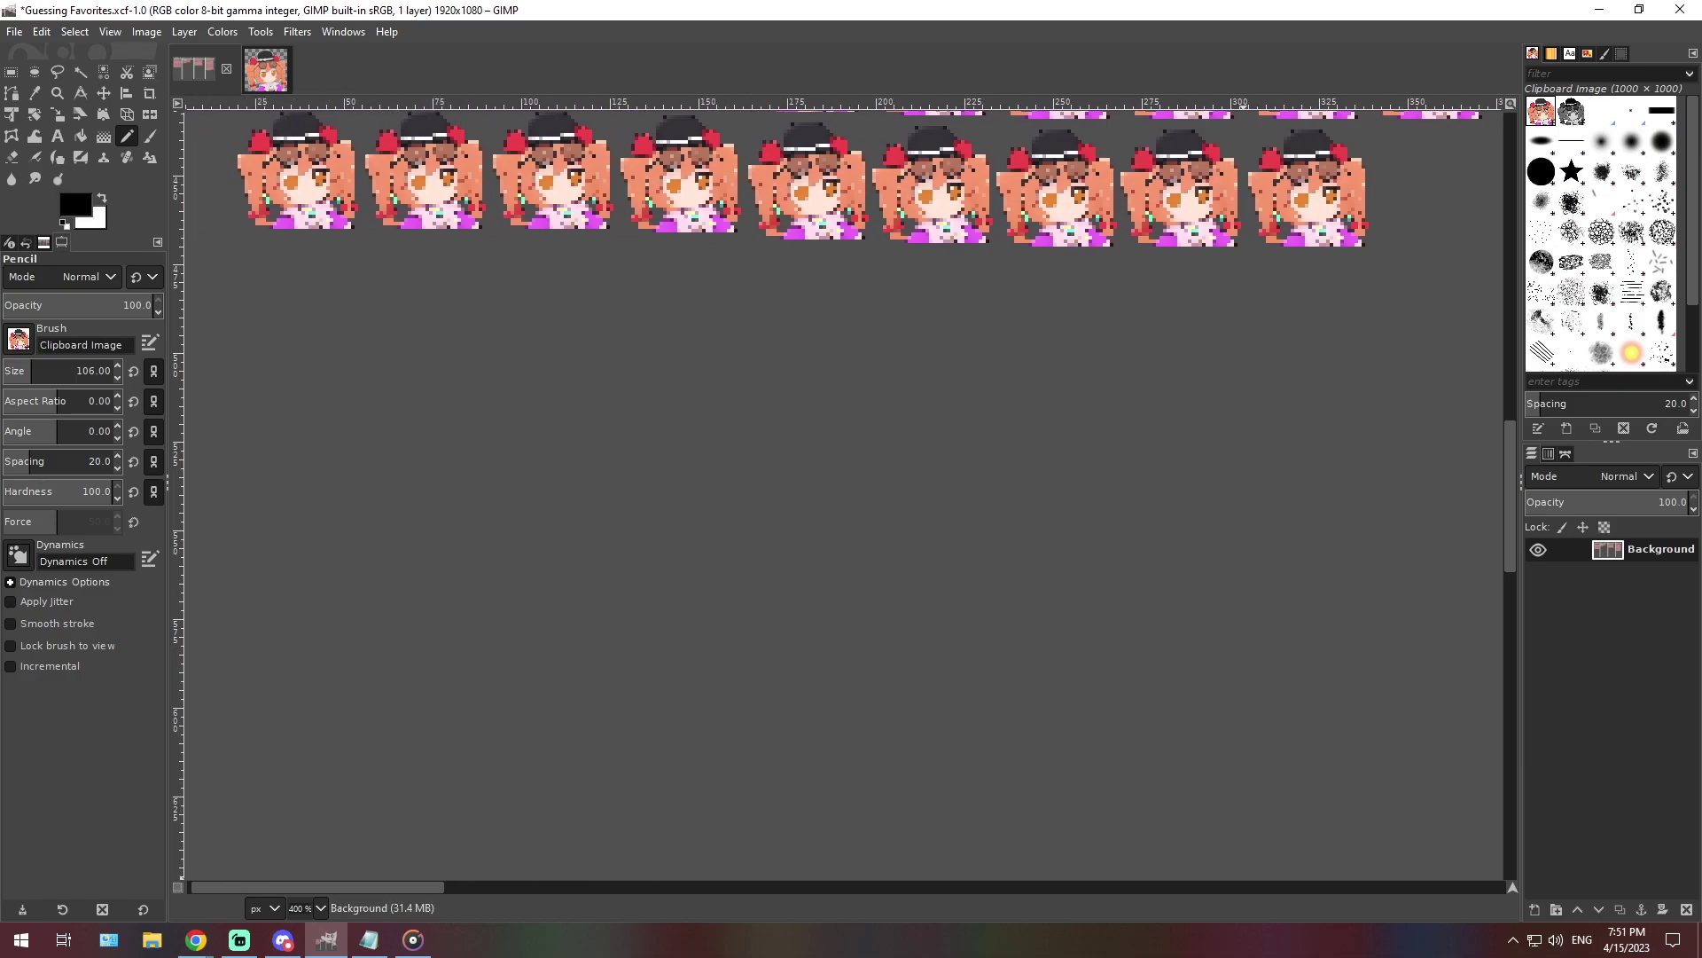
left_click(320, 907)
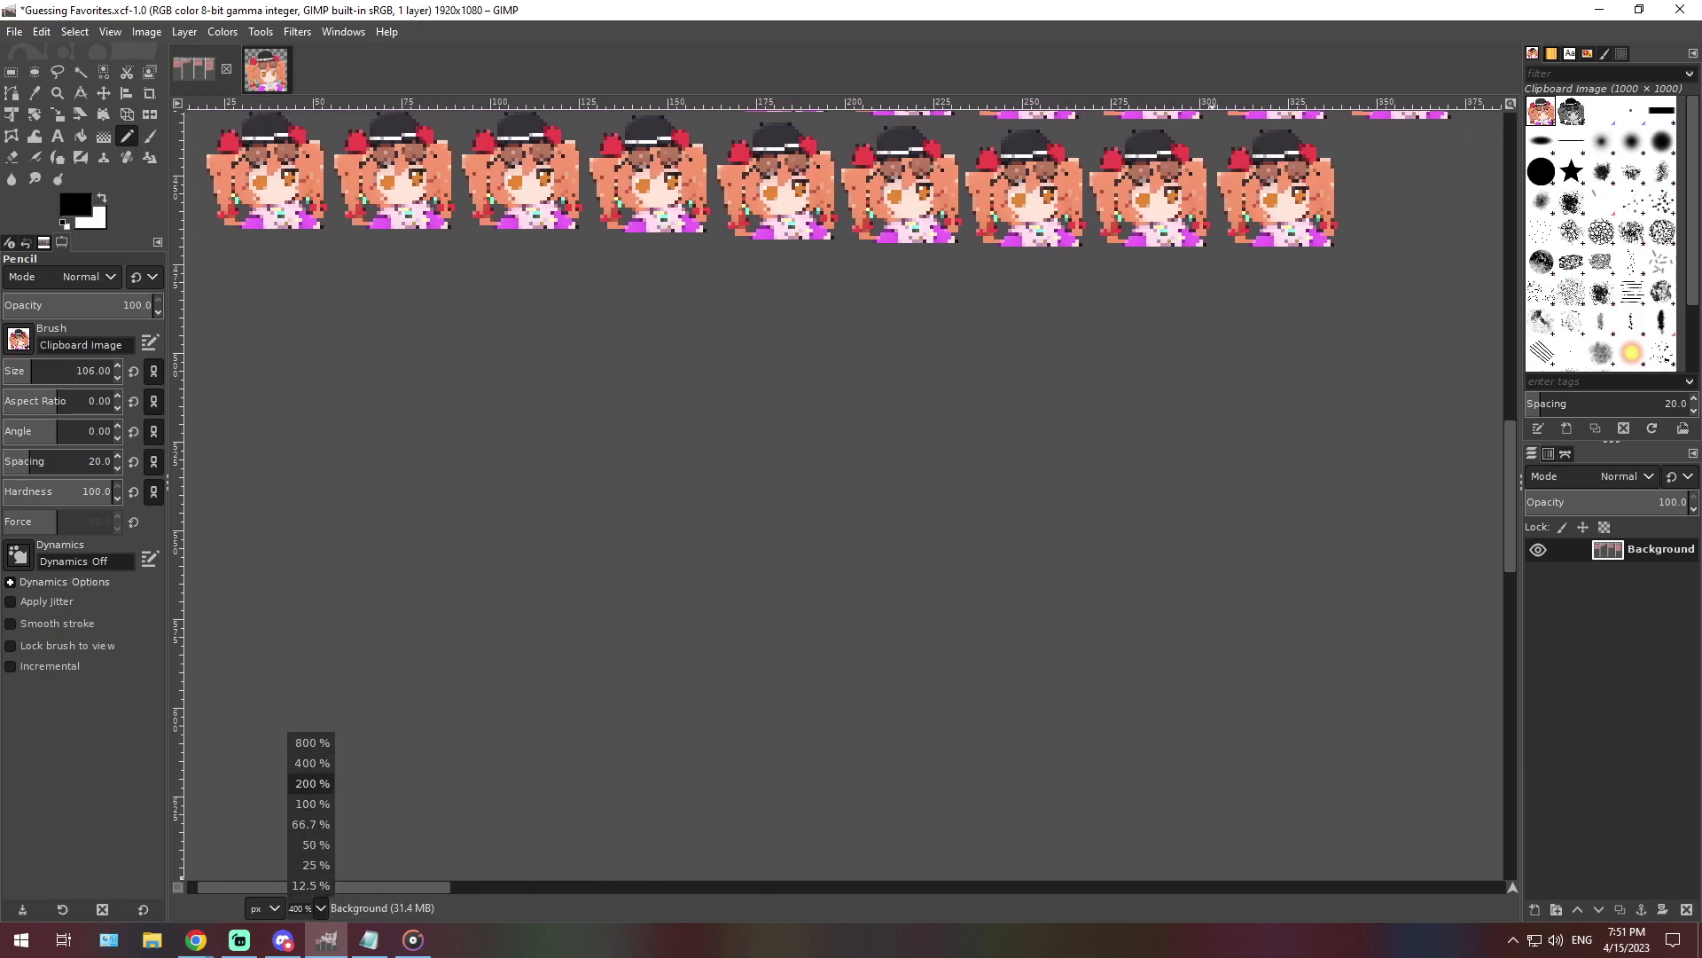
left_click(310, 783)
Examine the rows of portraits in the Both Correct, #1 Correct and #2 Correct columns
scroll(625, 716, "down", 3)
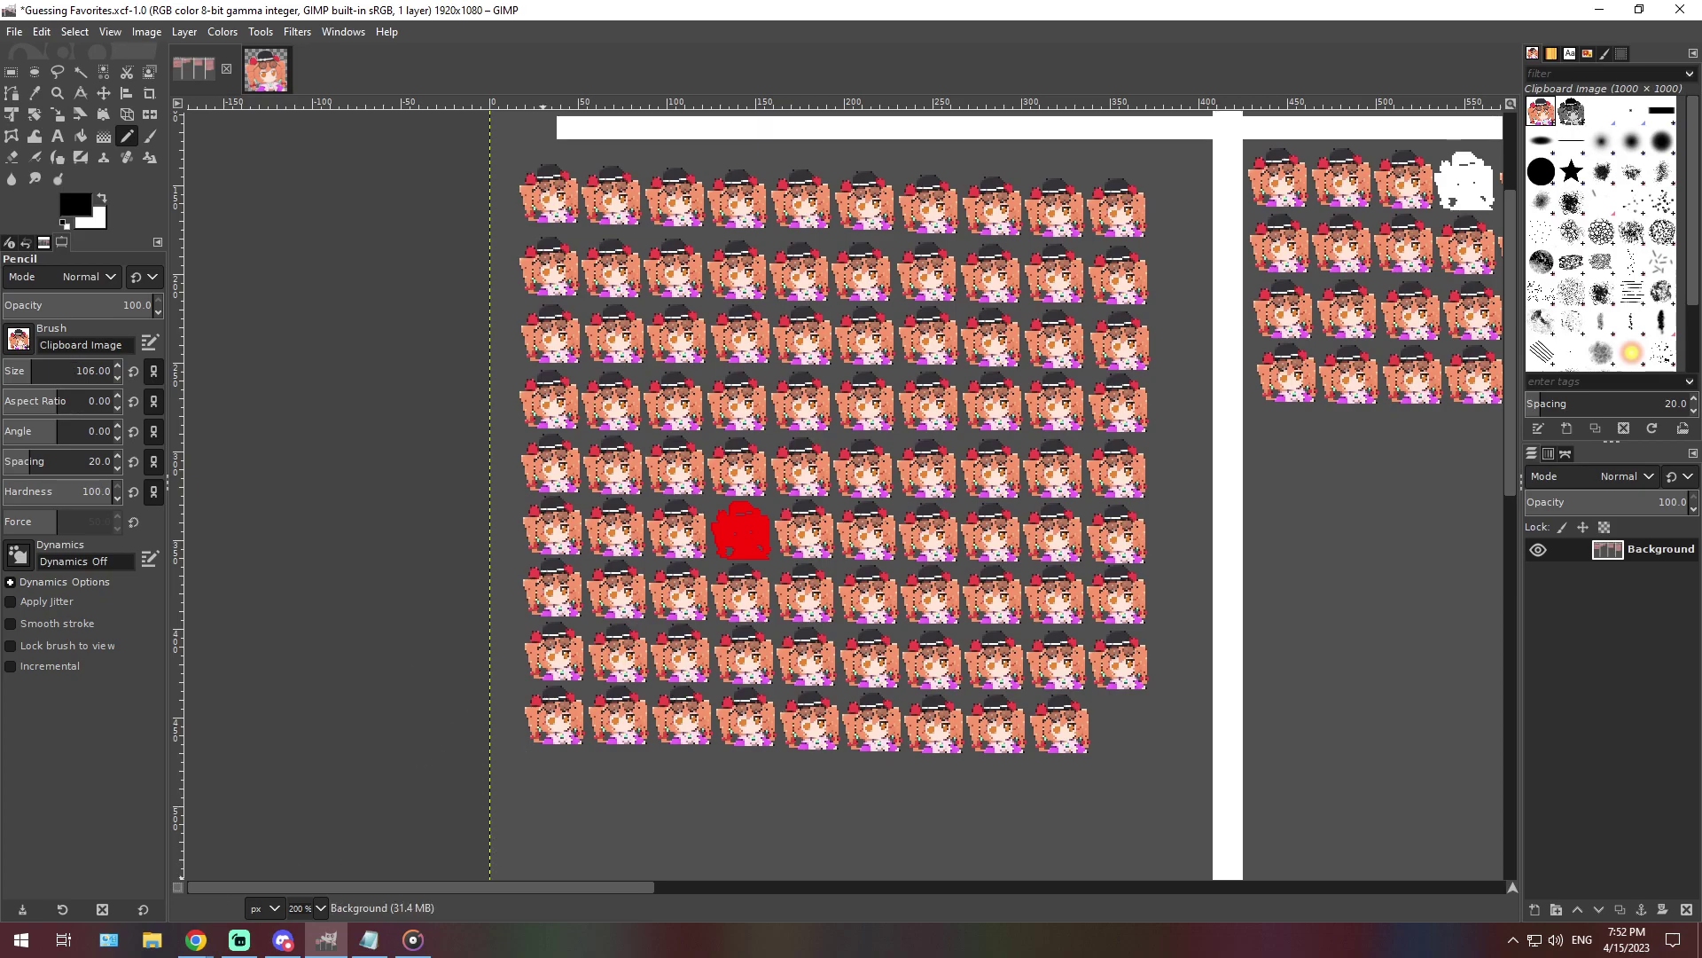
scroll(953, 682, "right", 10)
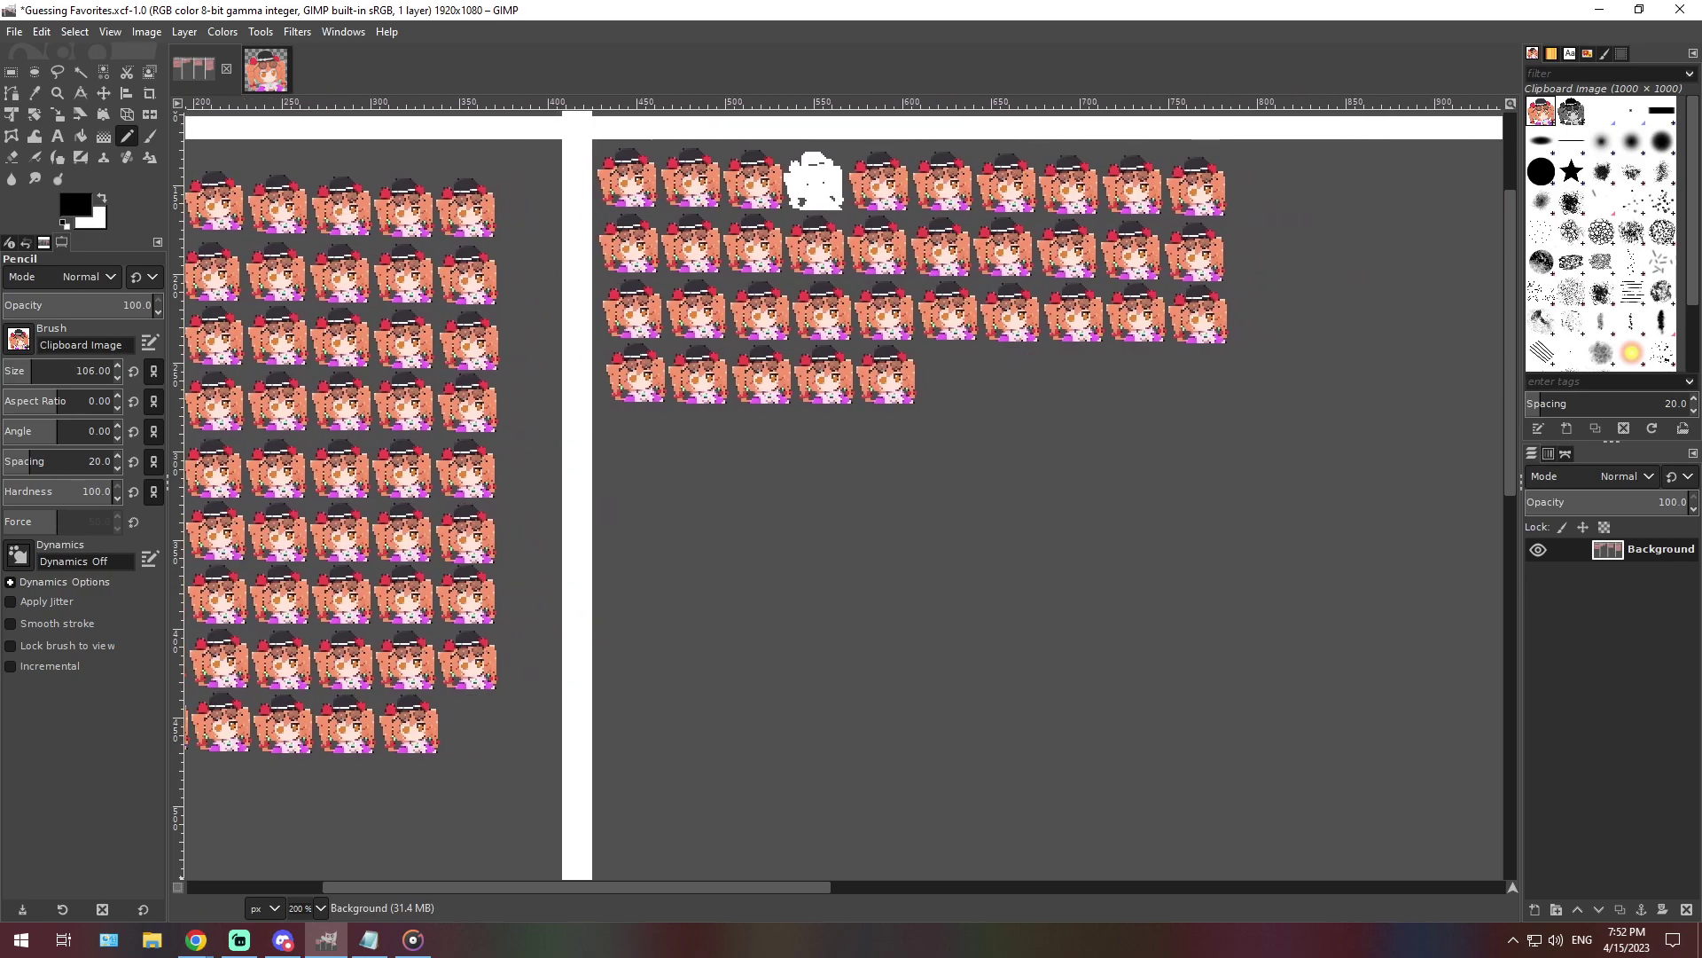
scroll(953, 682, "up", 3)
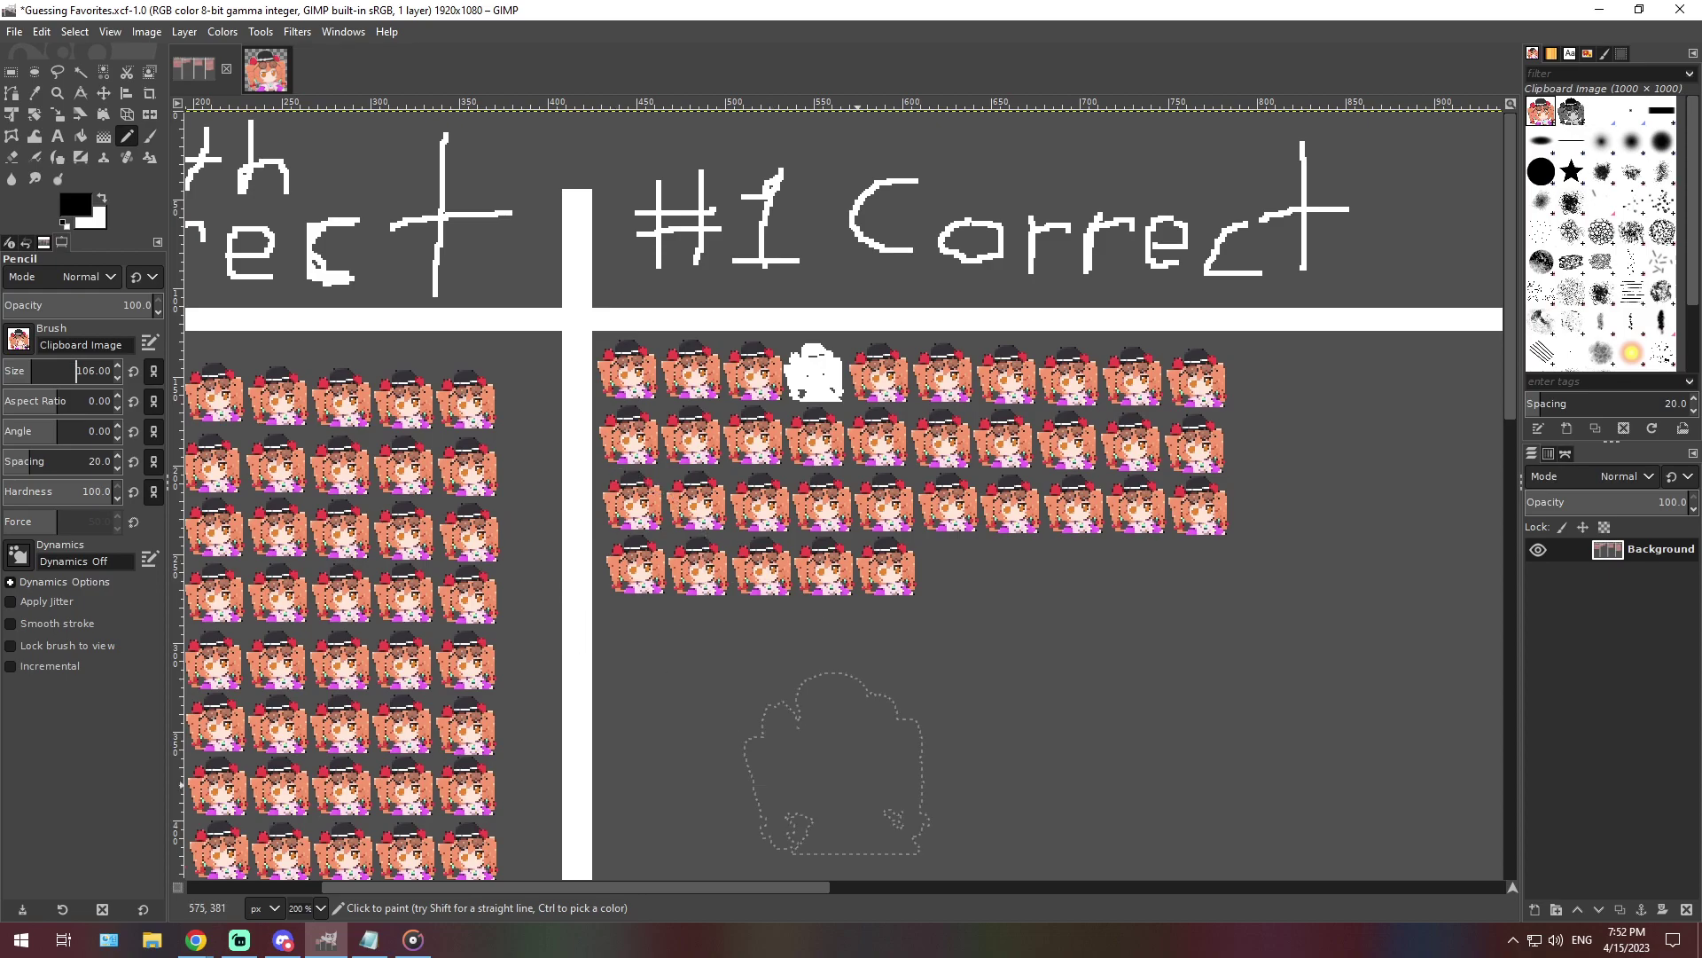
left_click_drag(576, 887, 443, 886)
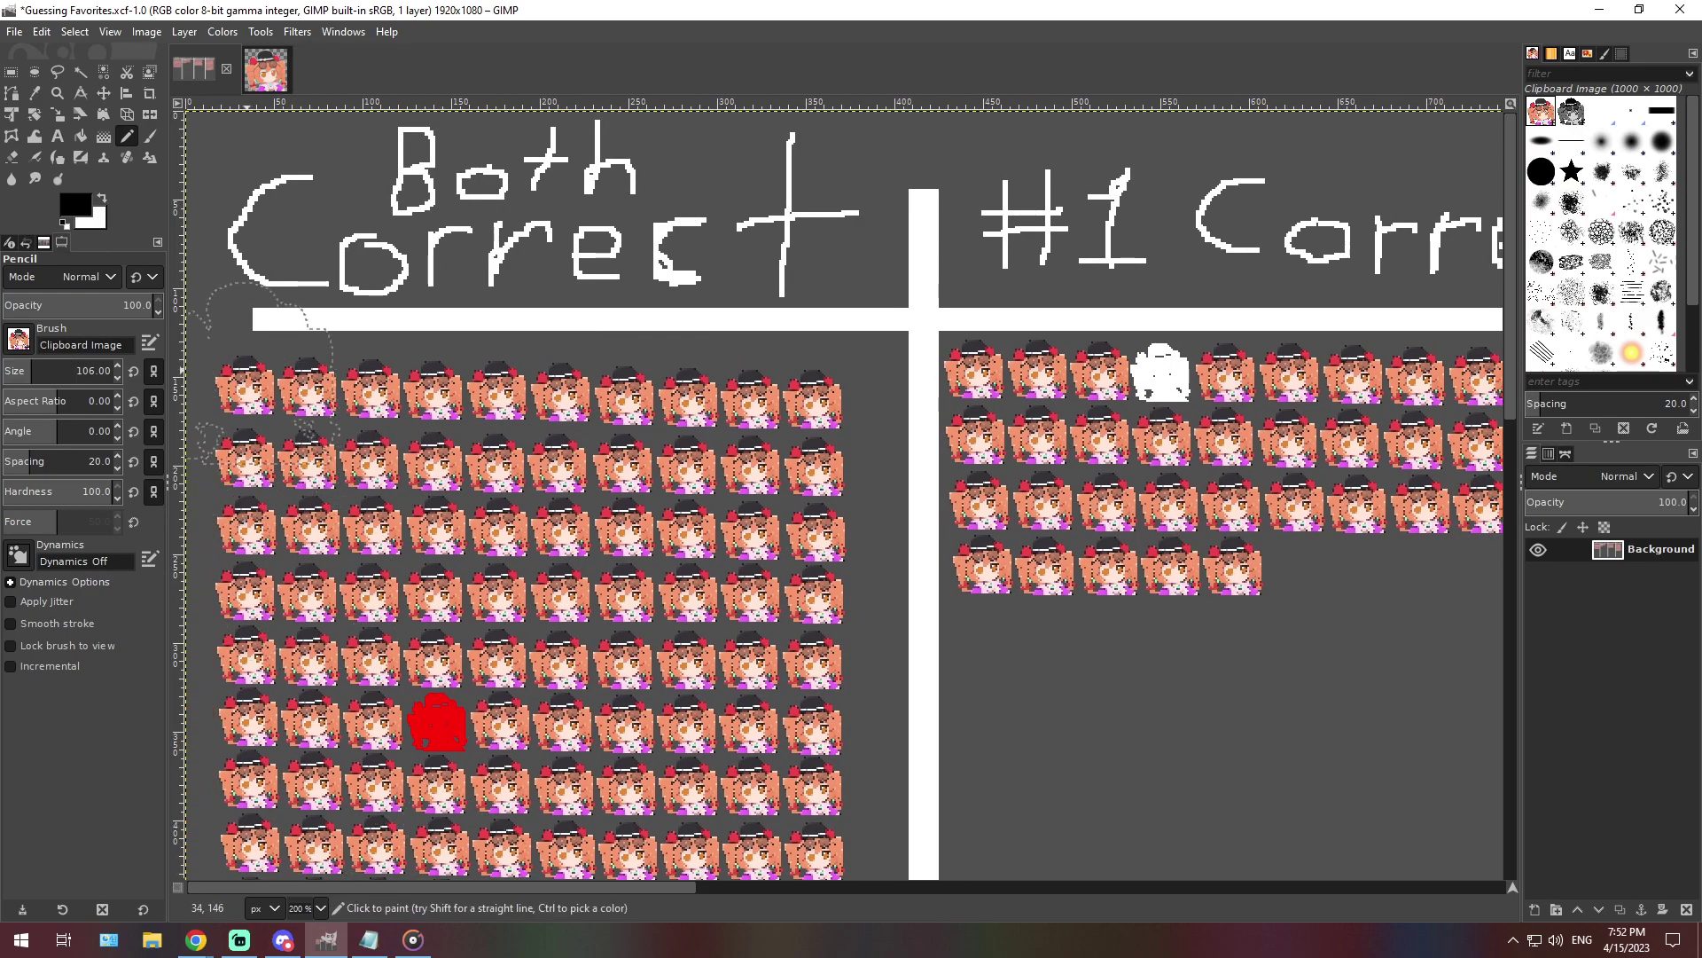
scroll(984, 689, "down", 4)
scroll(985, 688, "up", 2)
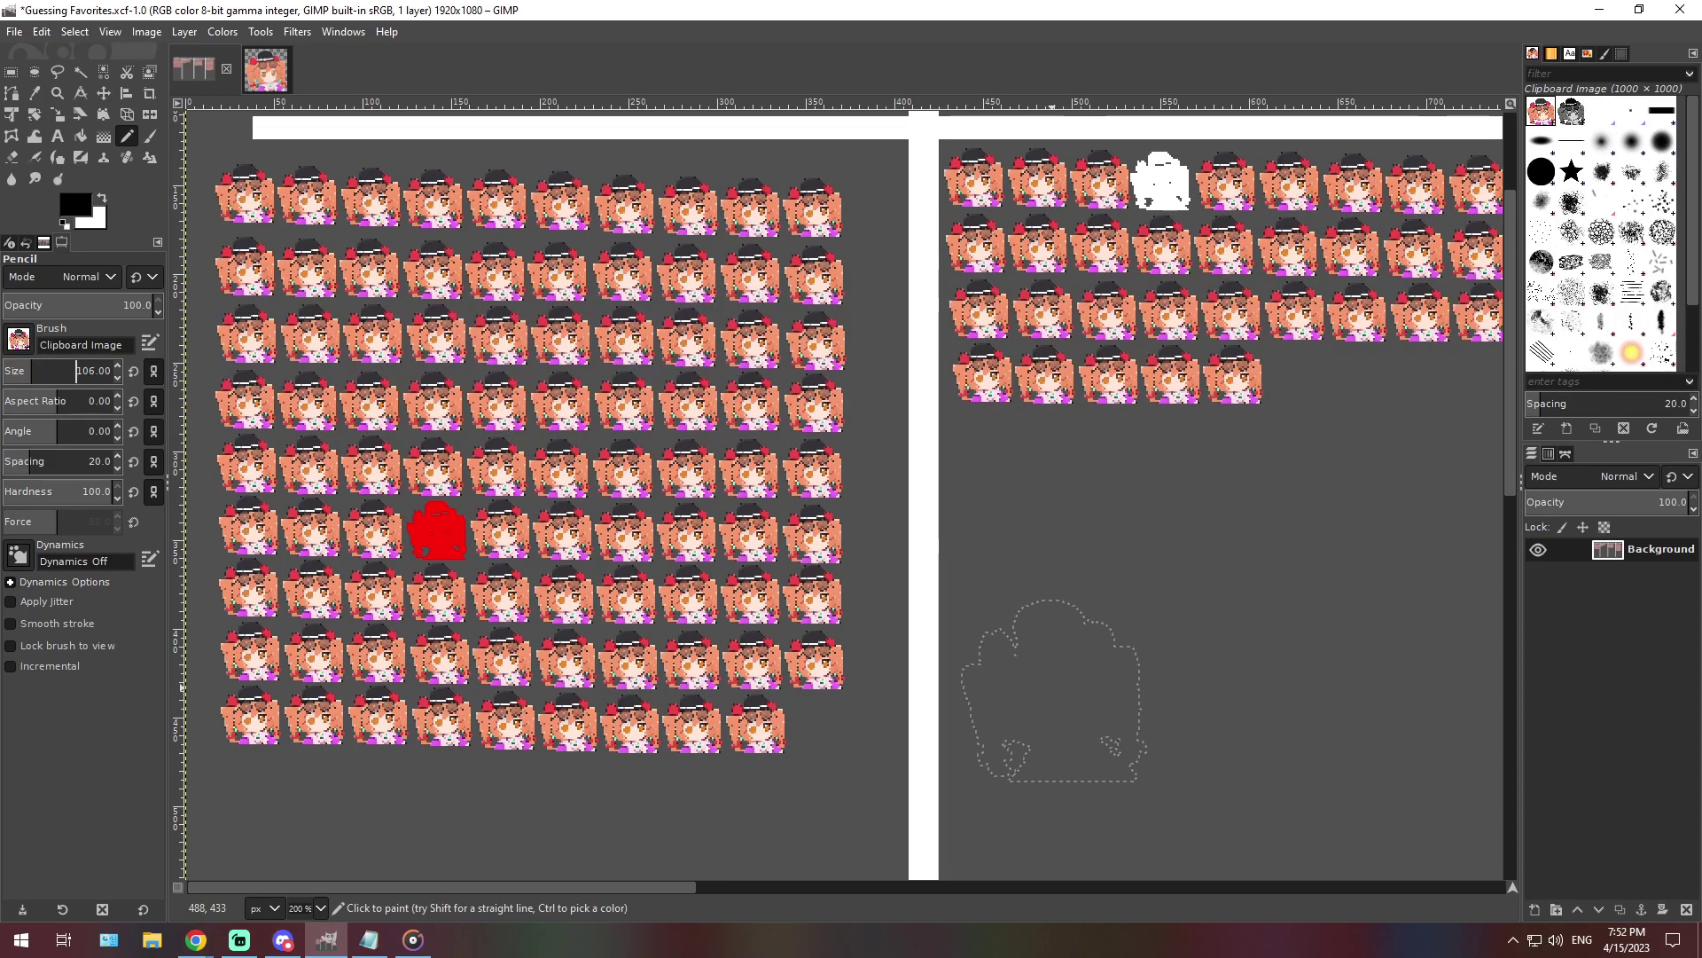
scroll(1055, 689, "up", 4)
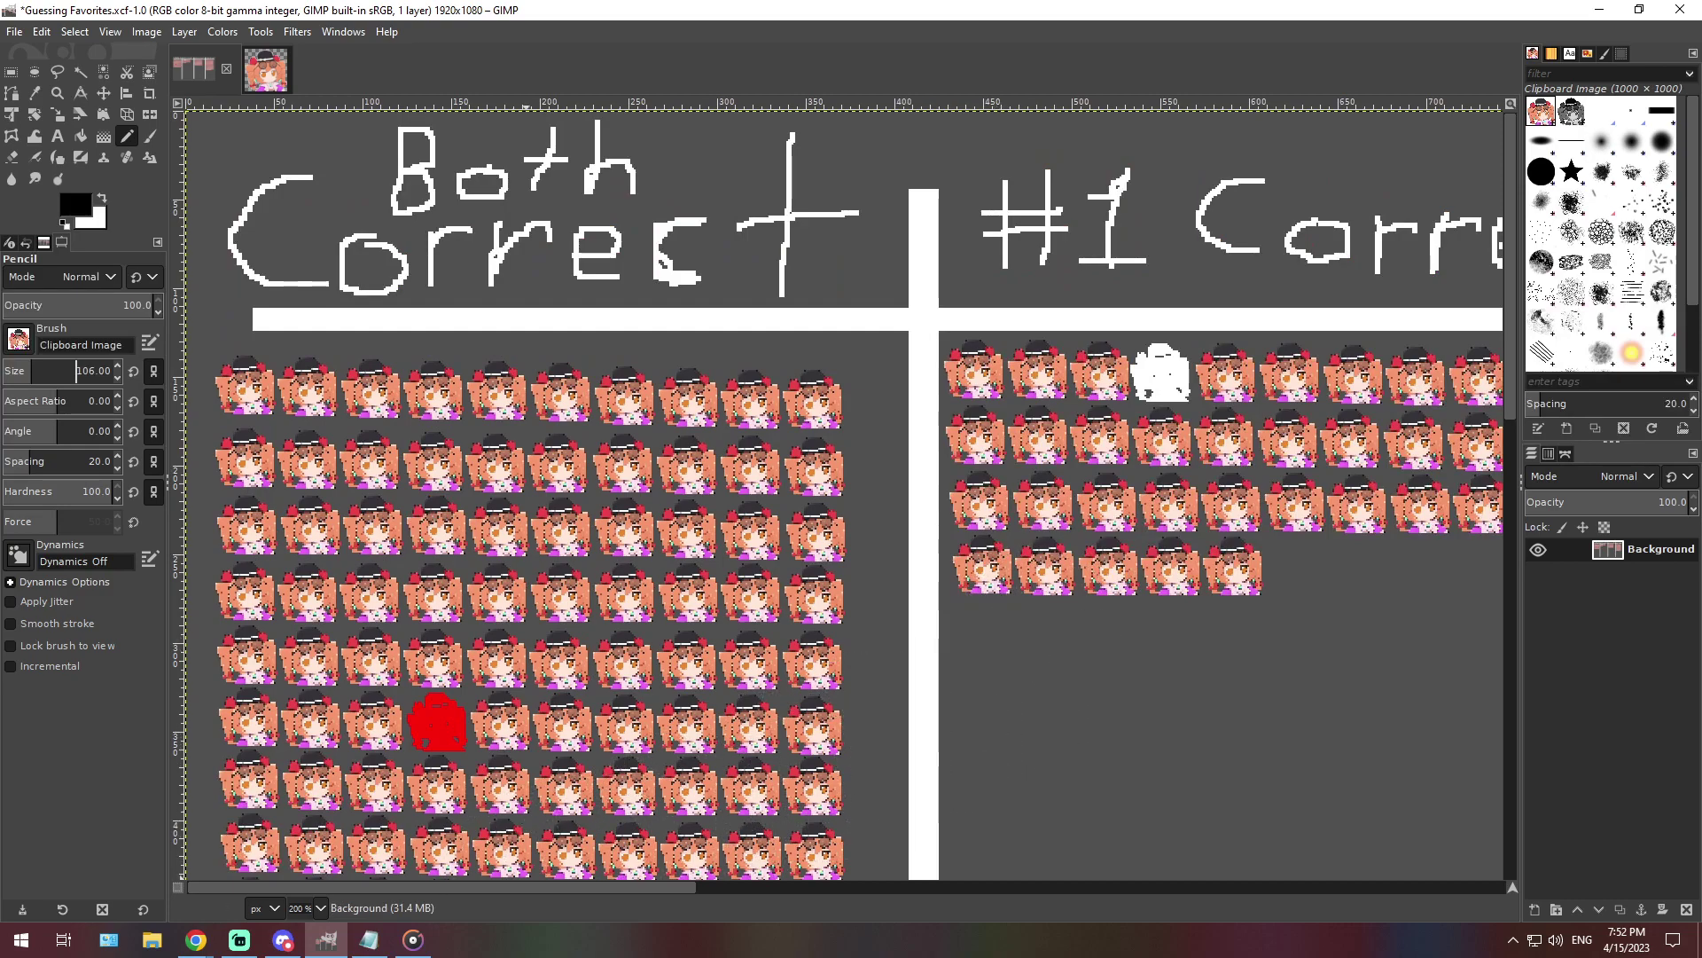
scroll(842, 496, "right", 5)
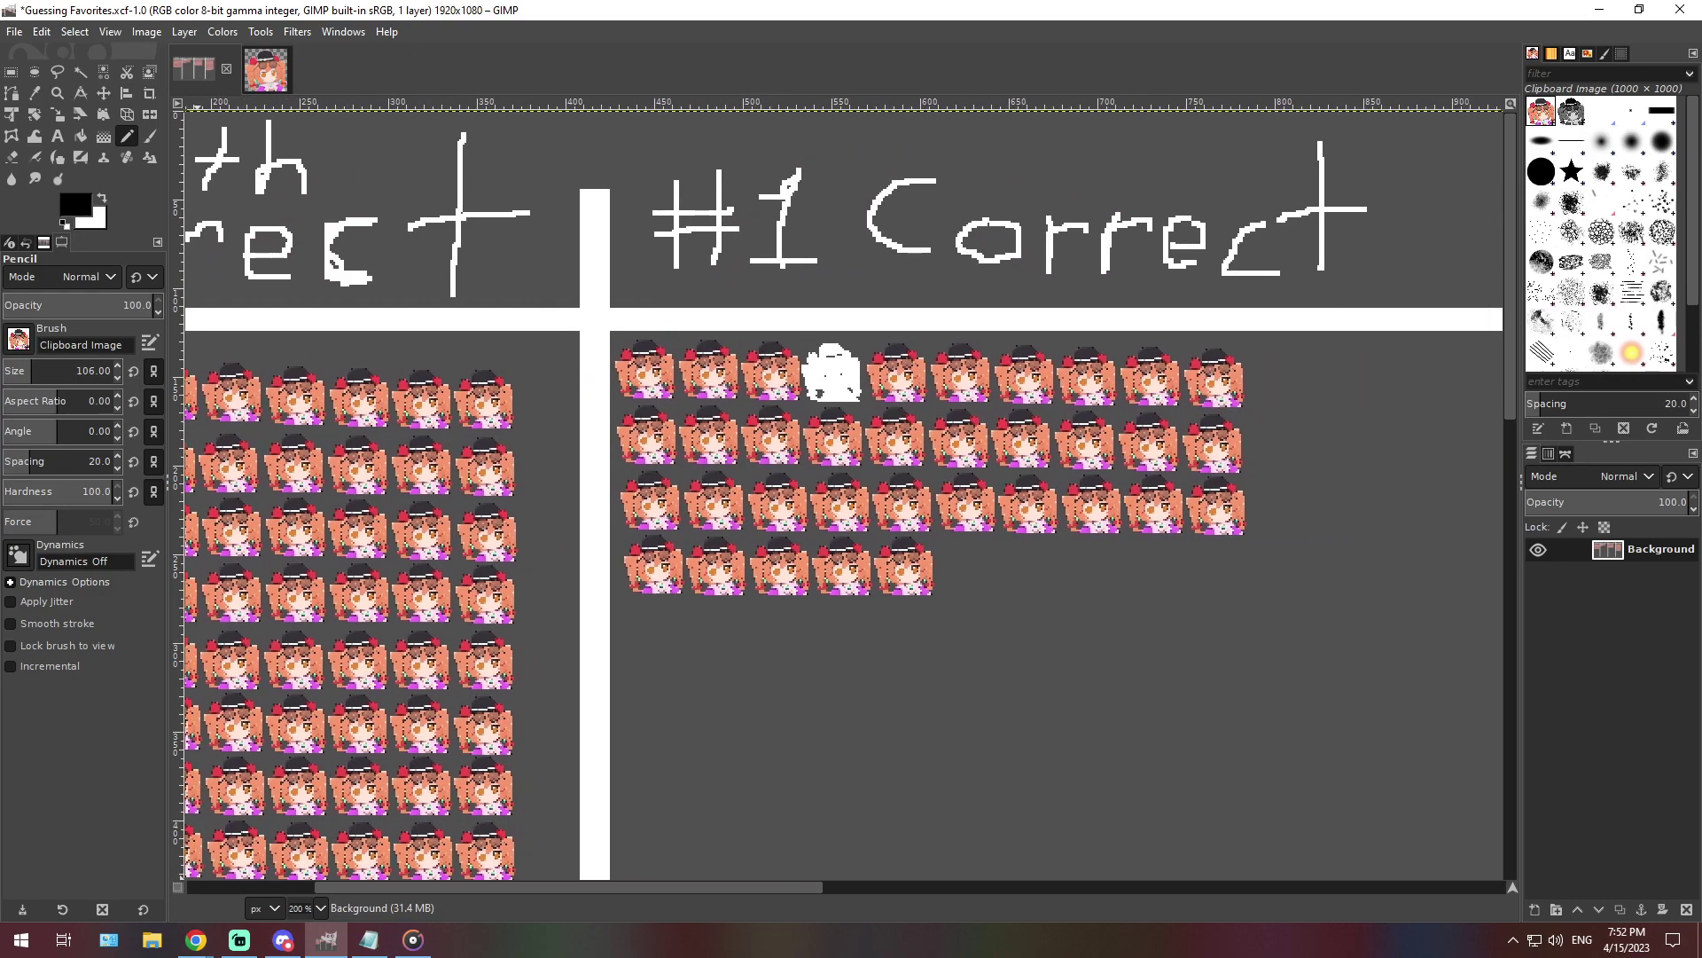
scroll(842, 497, "right", 10)
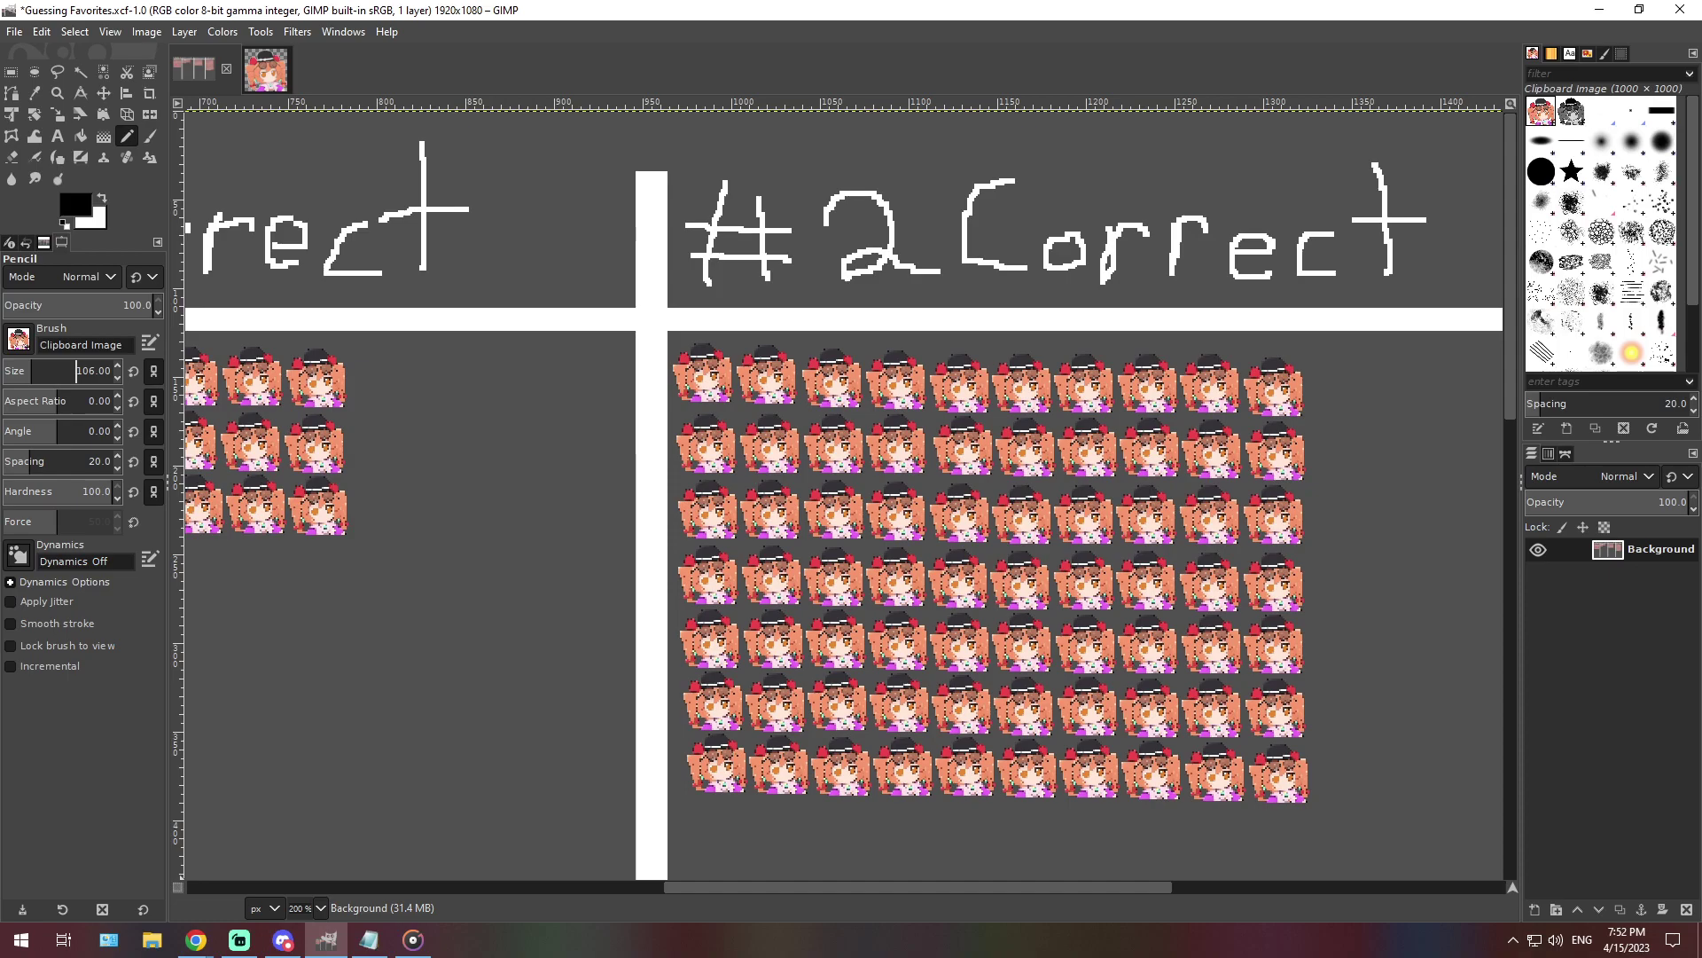
scroll(1020, 621, "right", 13)
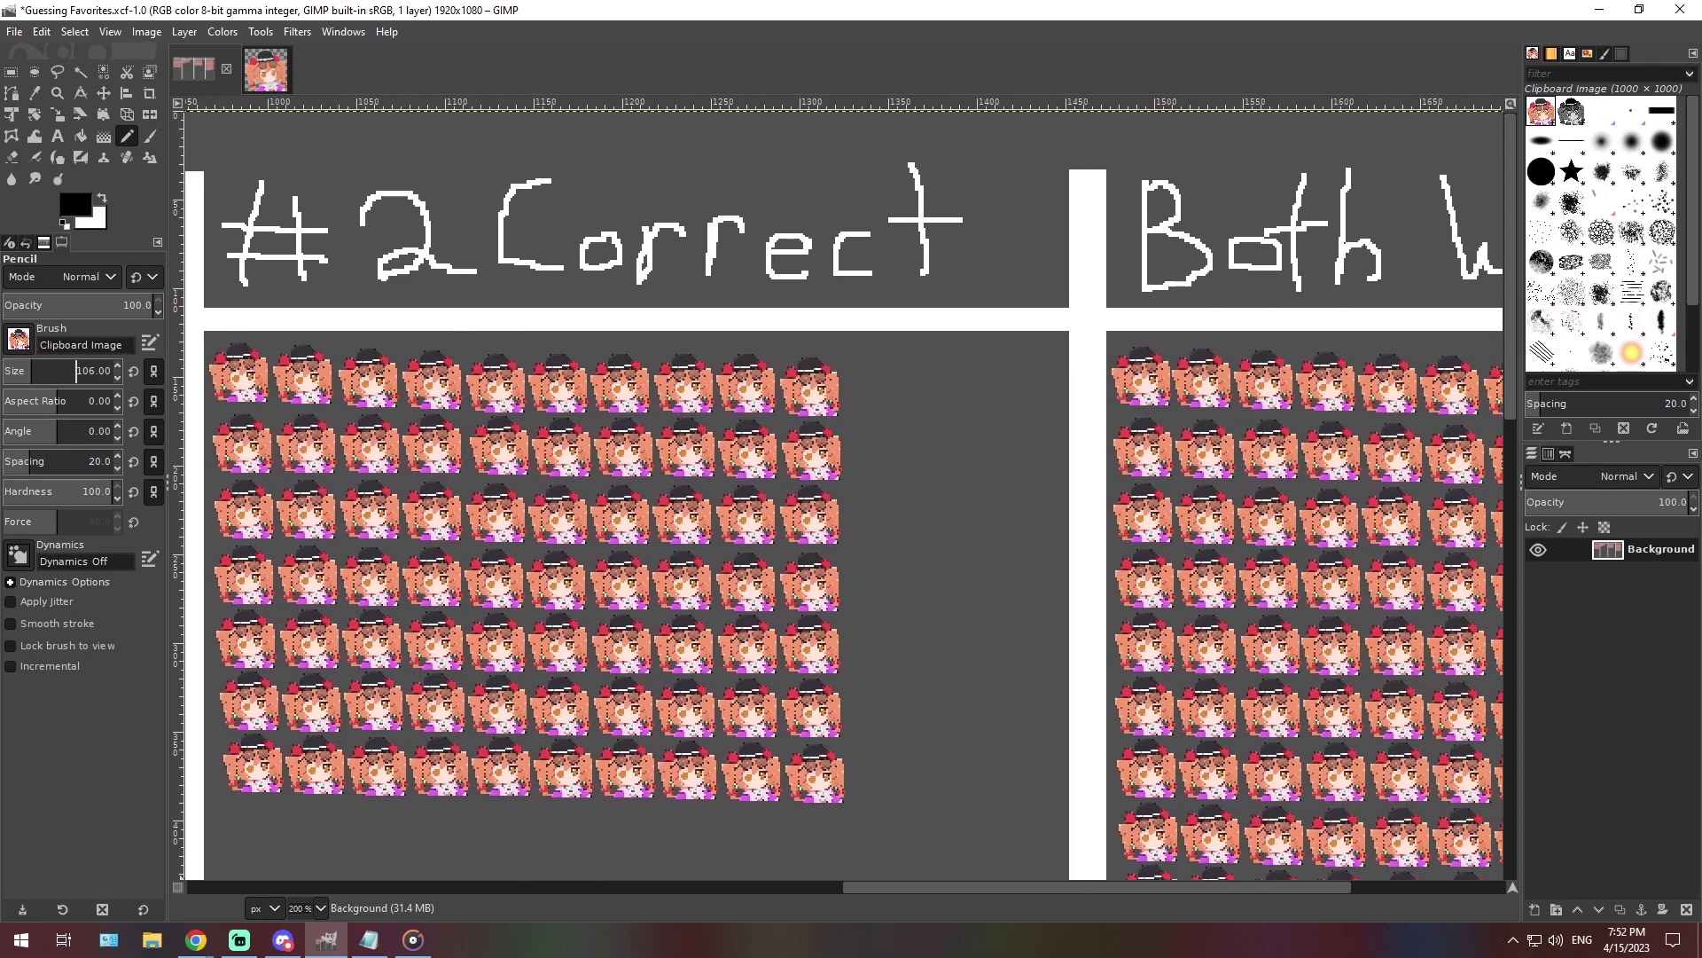
Examine the rows of portraits in the Both Wrong column down to its last row, and return the chart to 66.7% zoom
scroll(1019, 621, "down", 3)
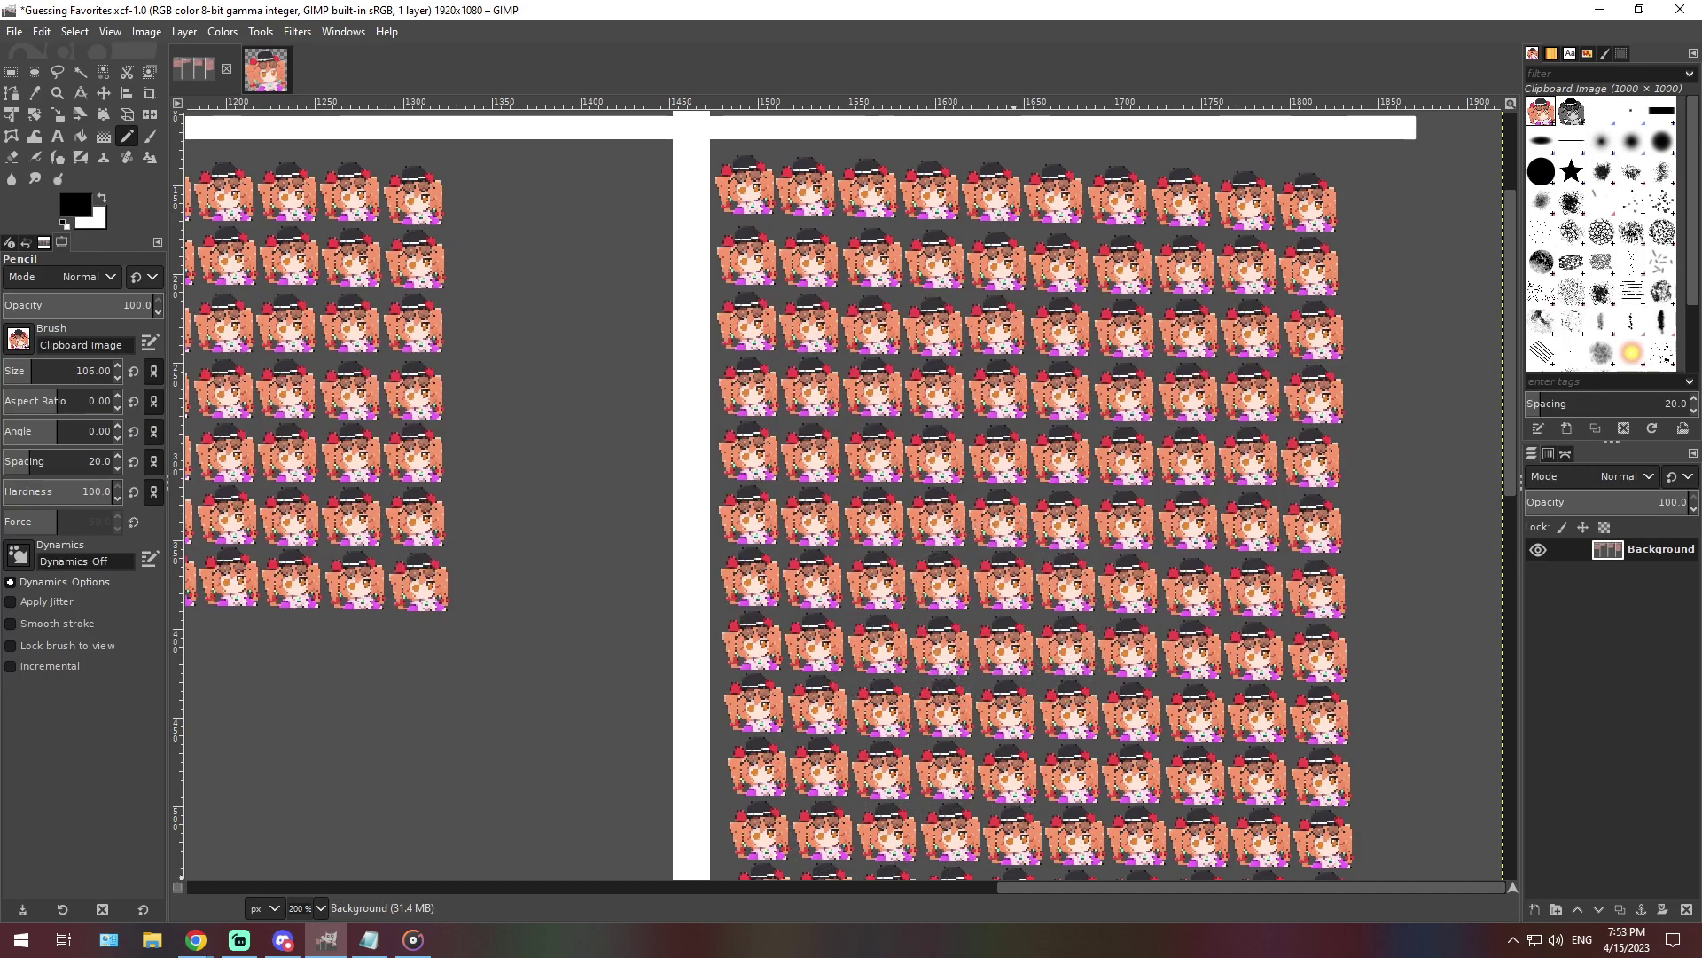
scroll(995, 642, "down", 3)
scroll(991, 643, "up", 1)
scroll(887, 497, "down", 1)
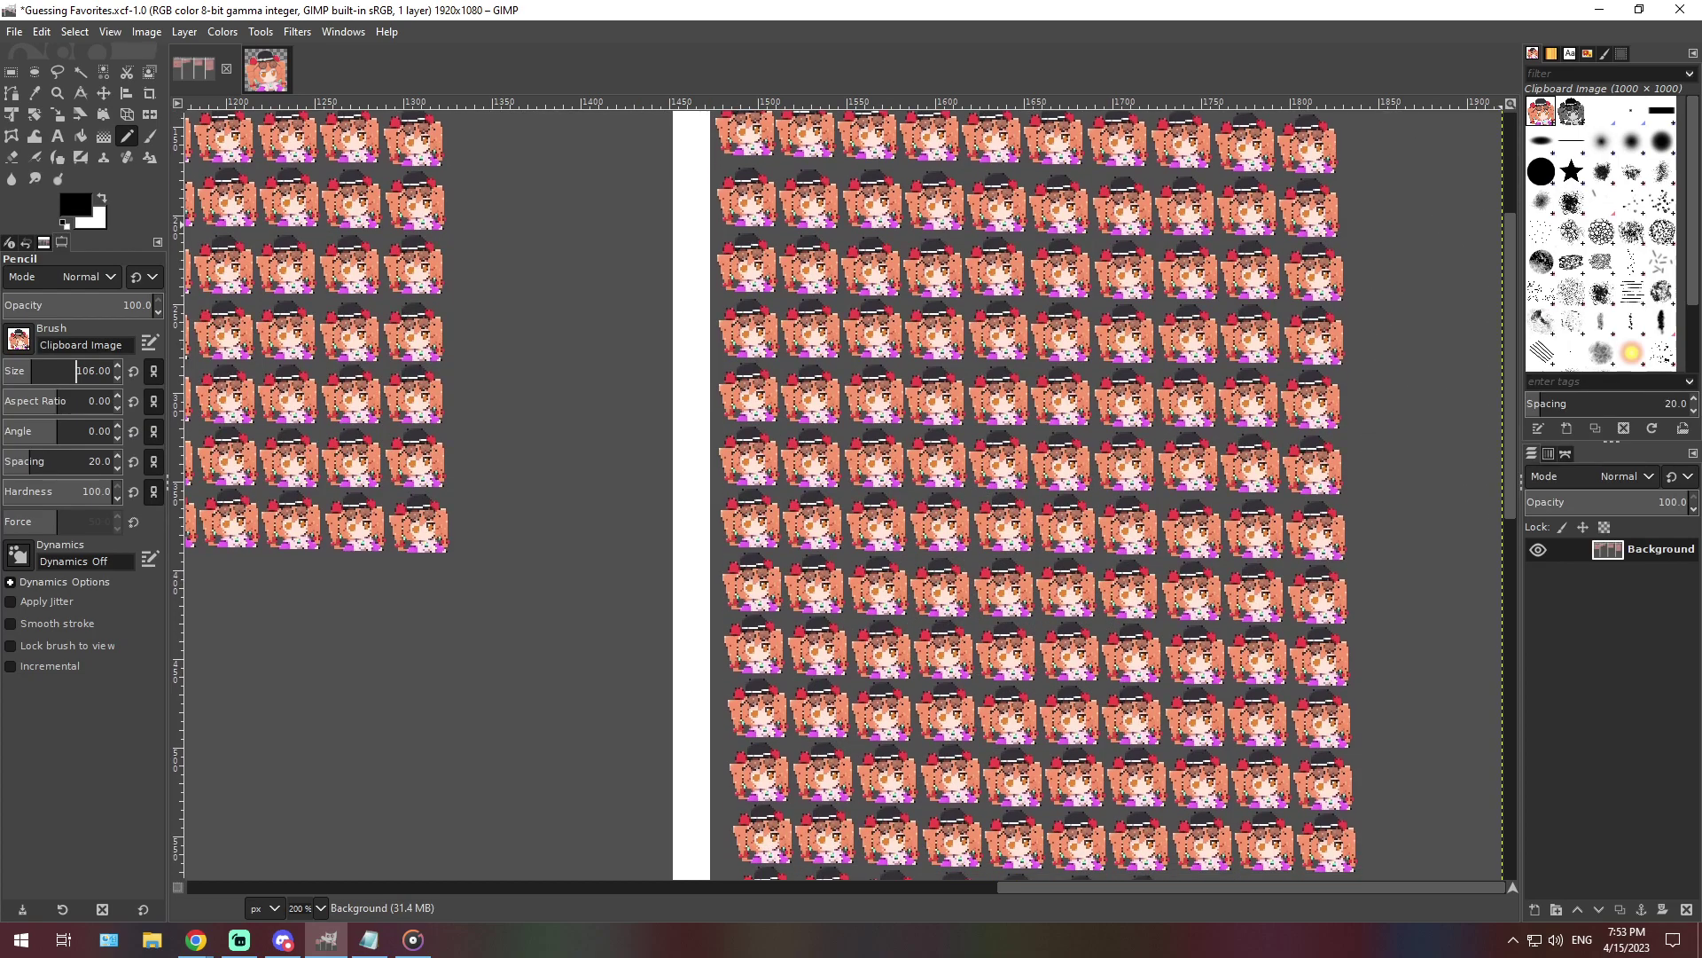
scroll(842, 496, "down", 1)
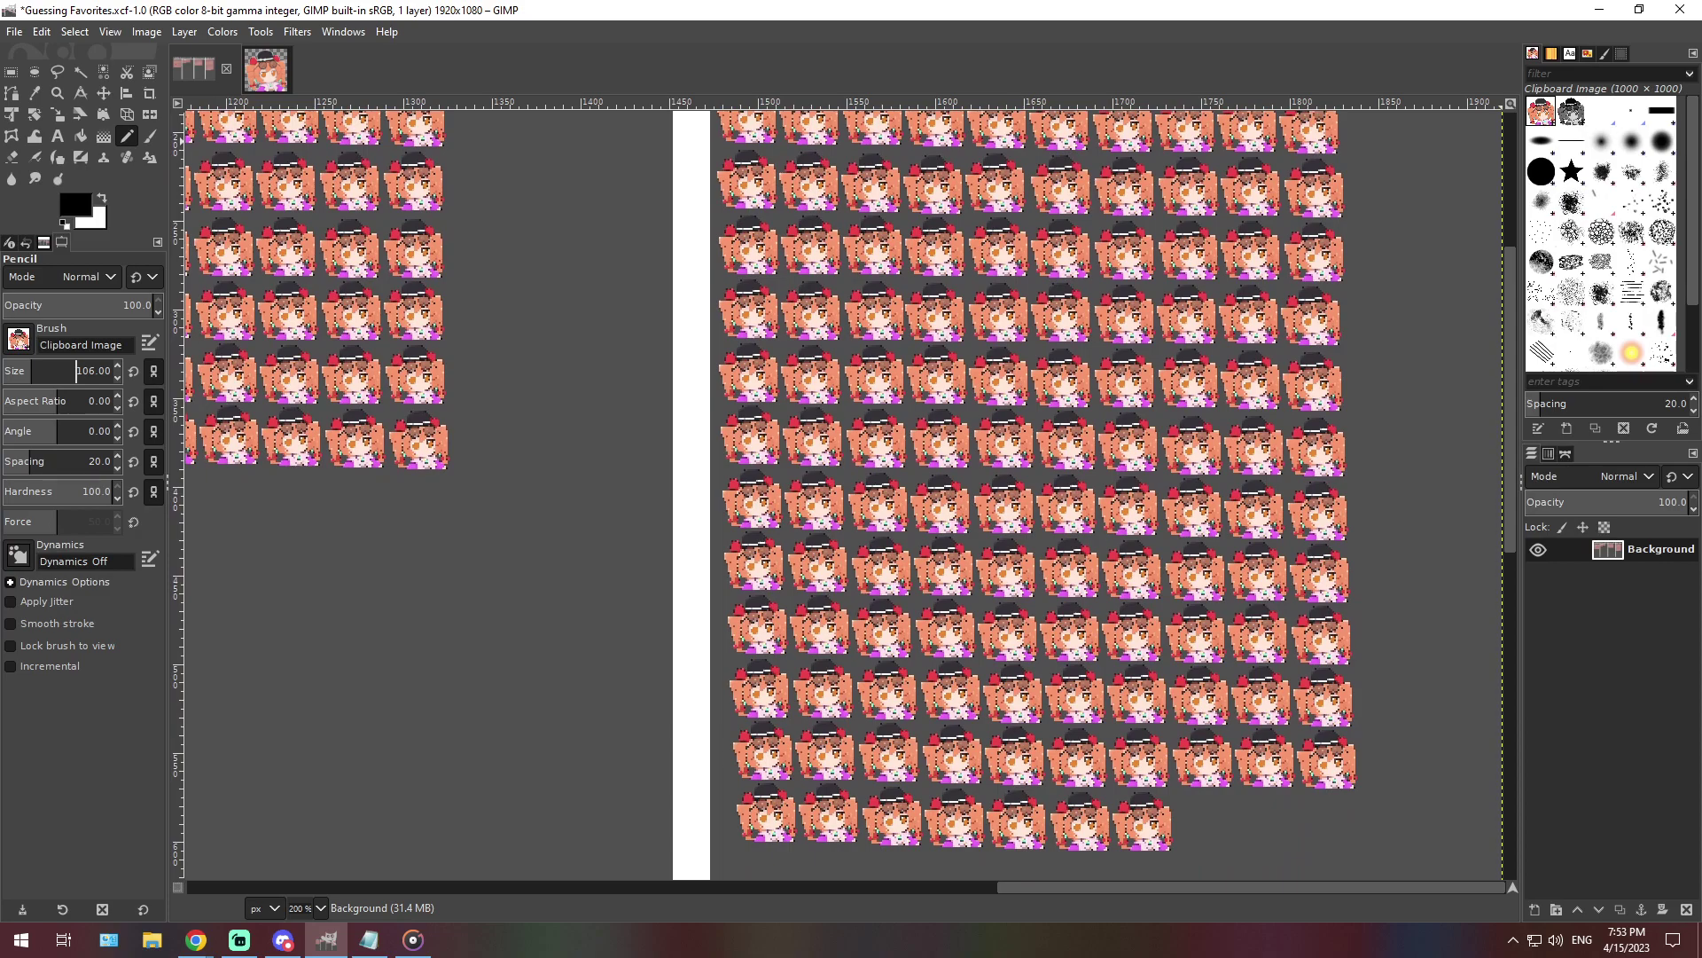
scroll(843, 483, "down", 1)
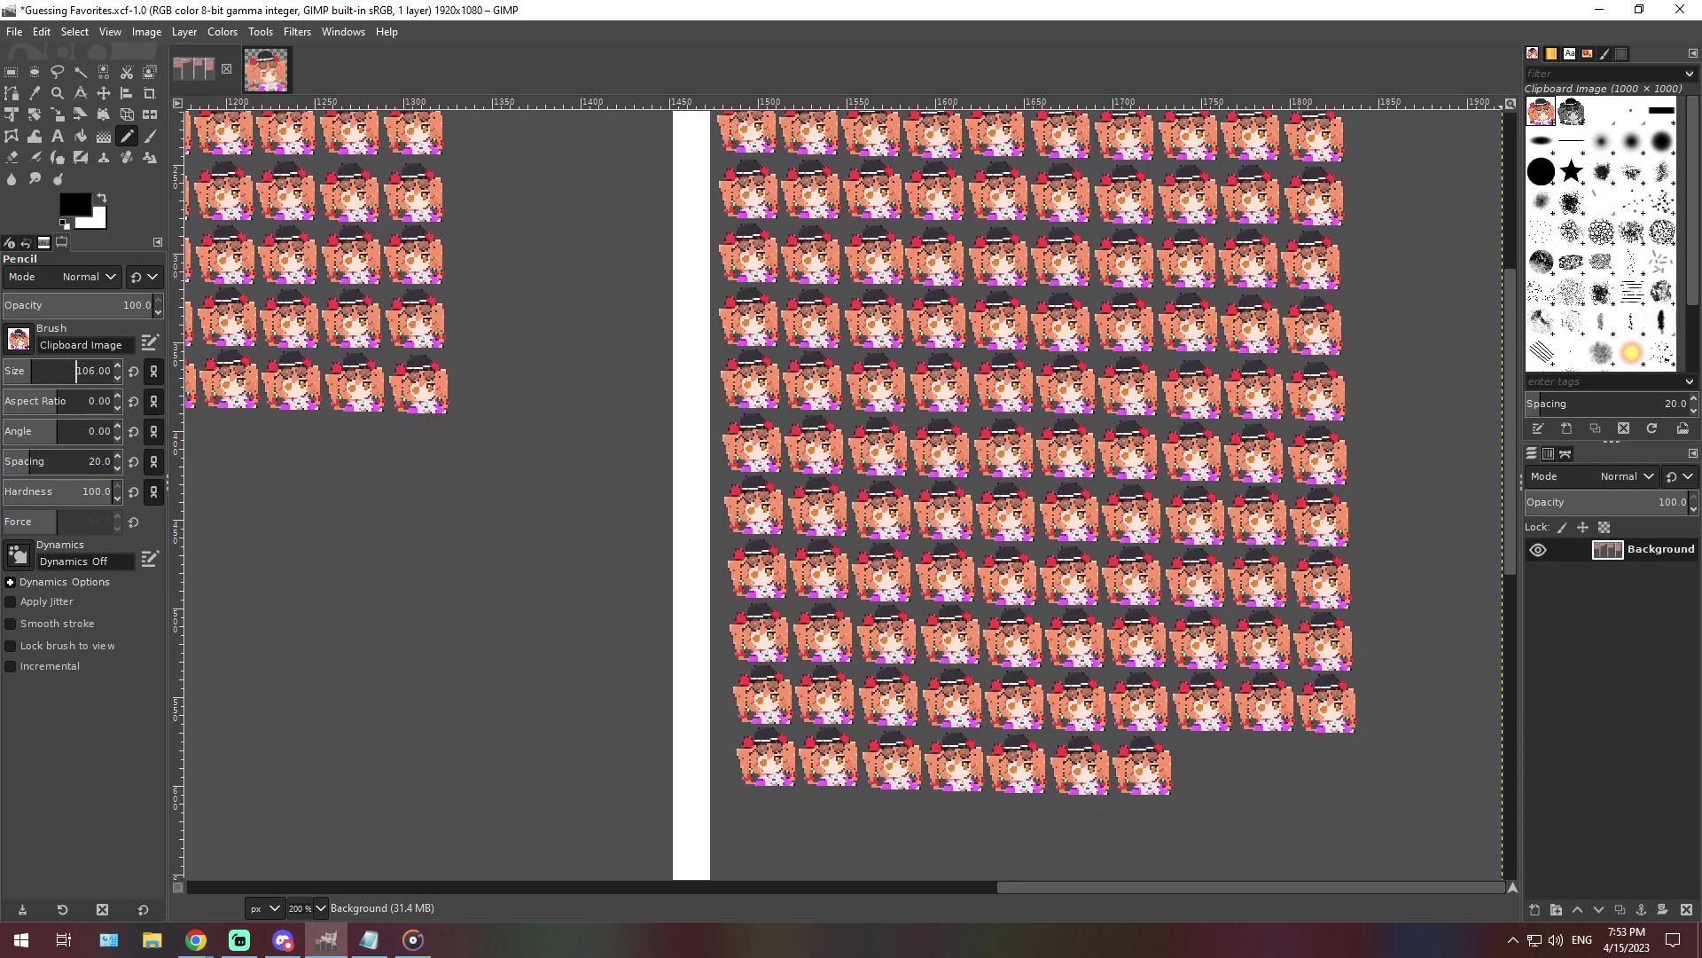
scroll(887, 452, "down", 1)
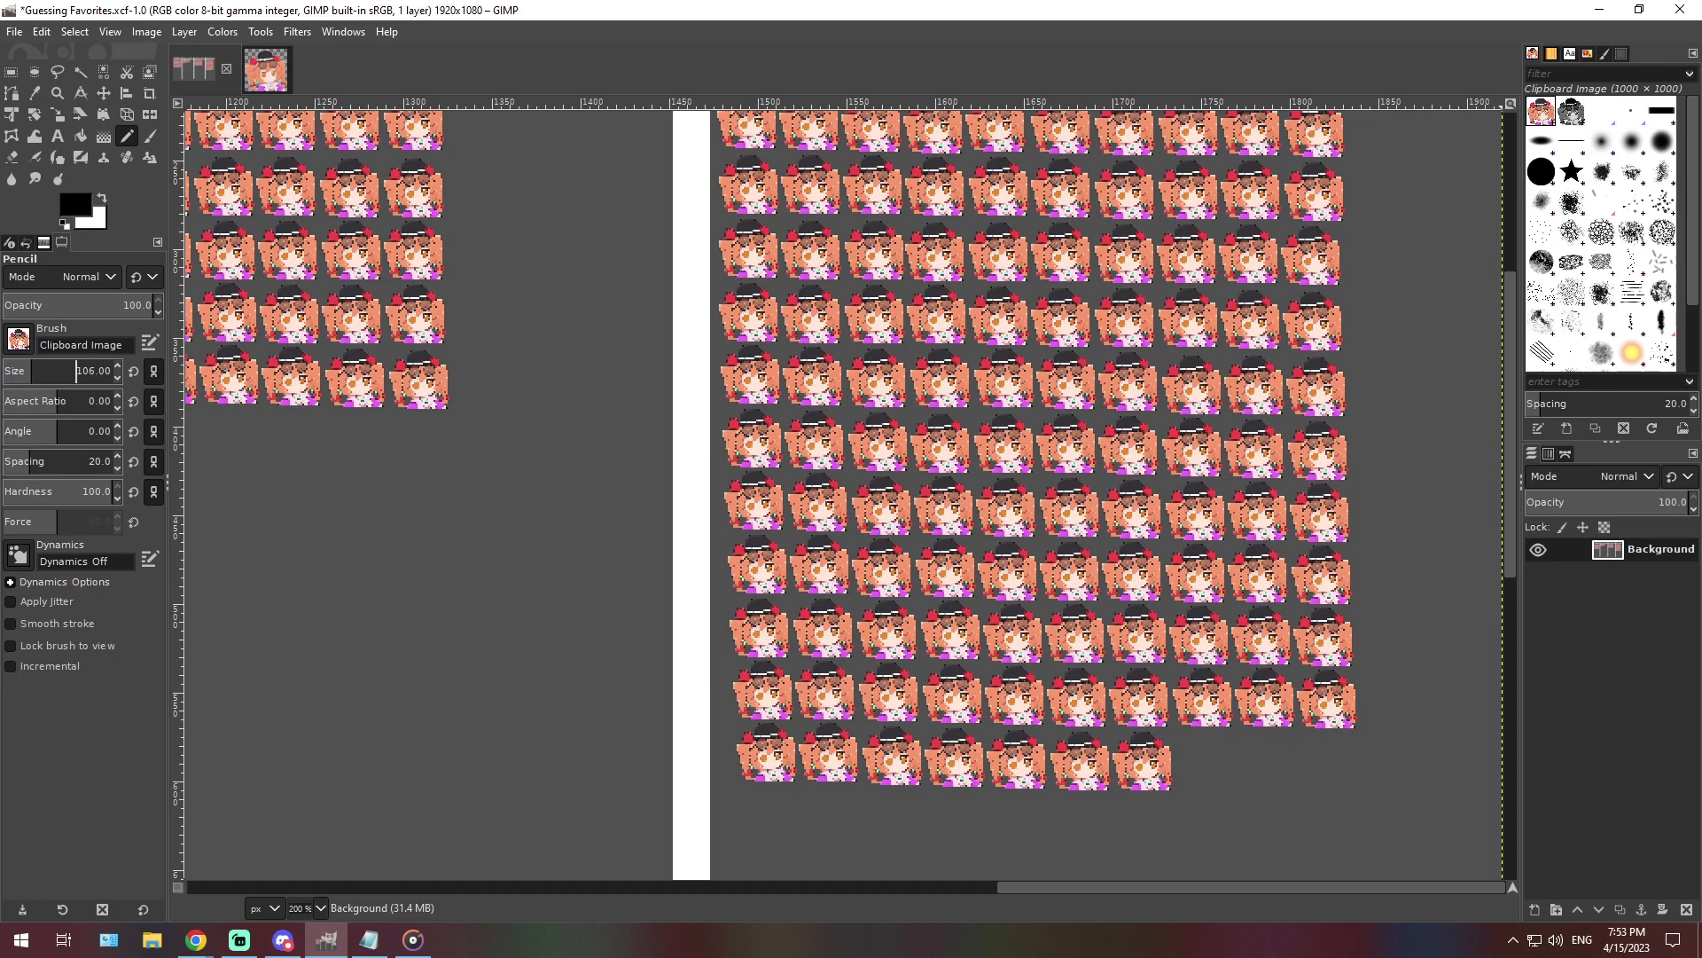
left_click(320, 907)
left_click(297, 838)
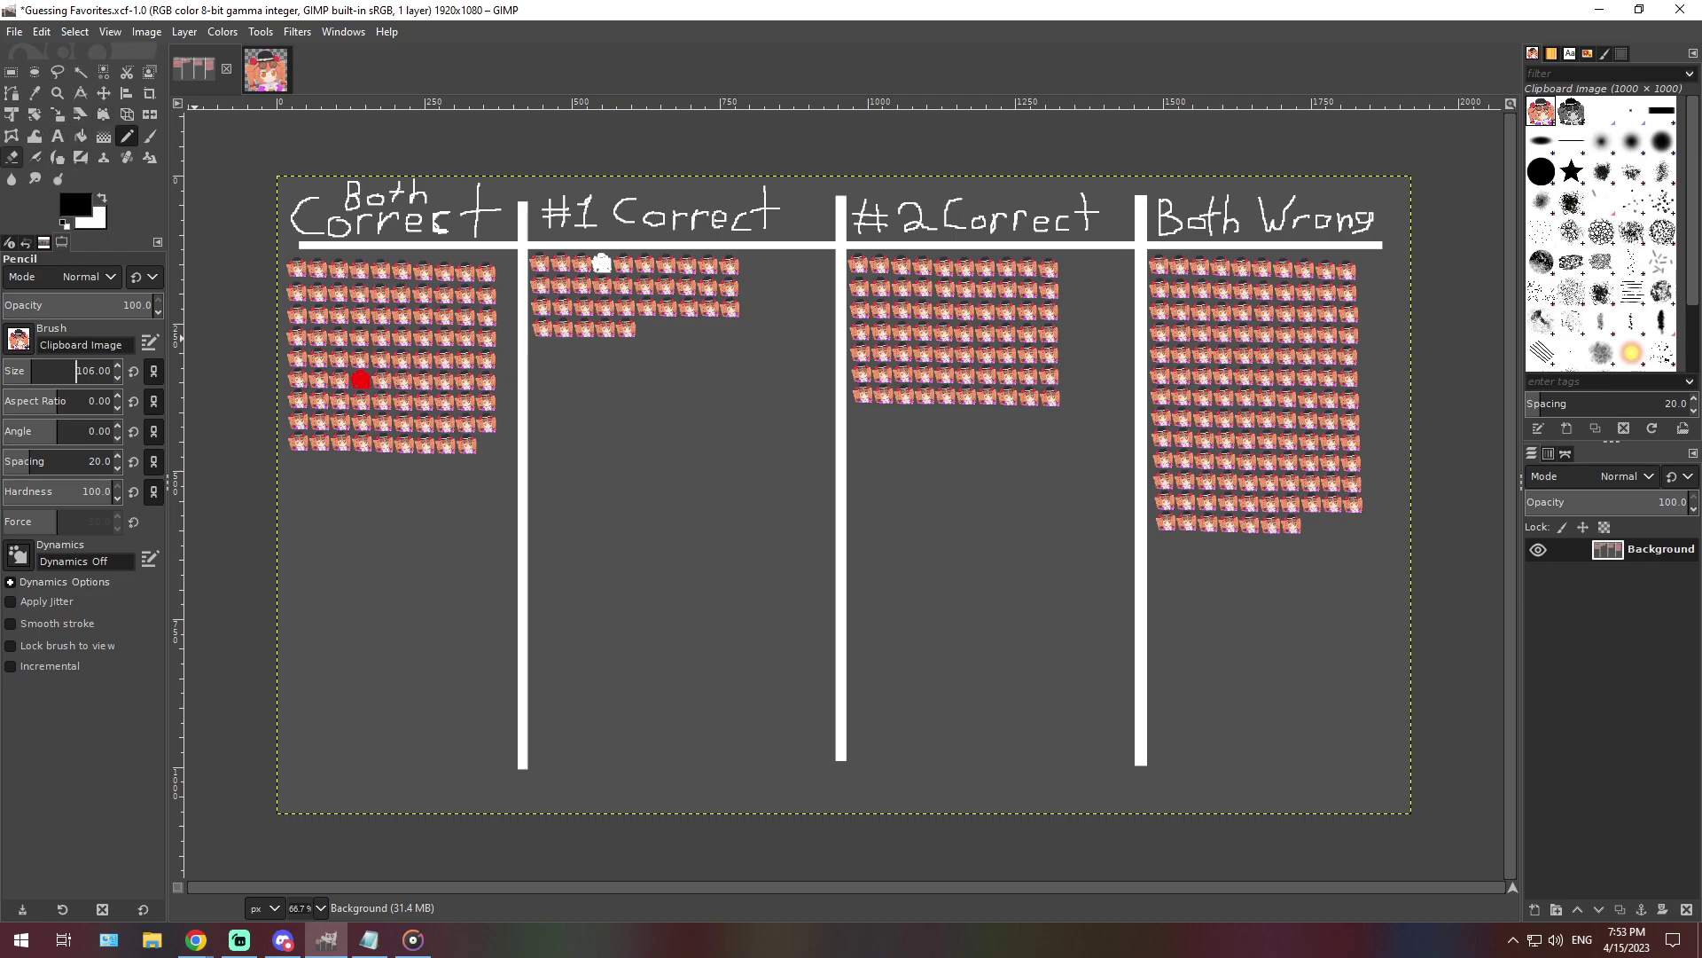
Try erasing the portraits in the Both Wrong column with the Eraser at size 326, and revert to an earlier pencil state through the undo history
left_click(11, 157)
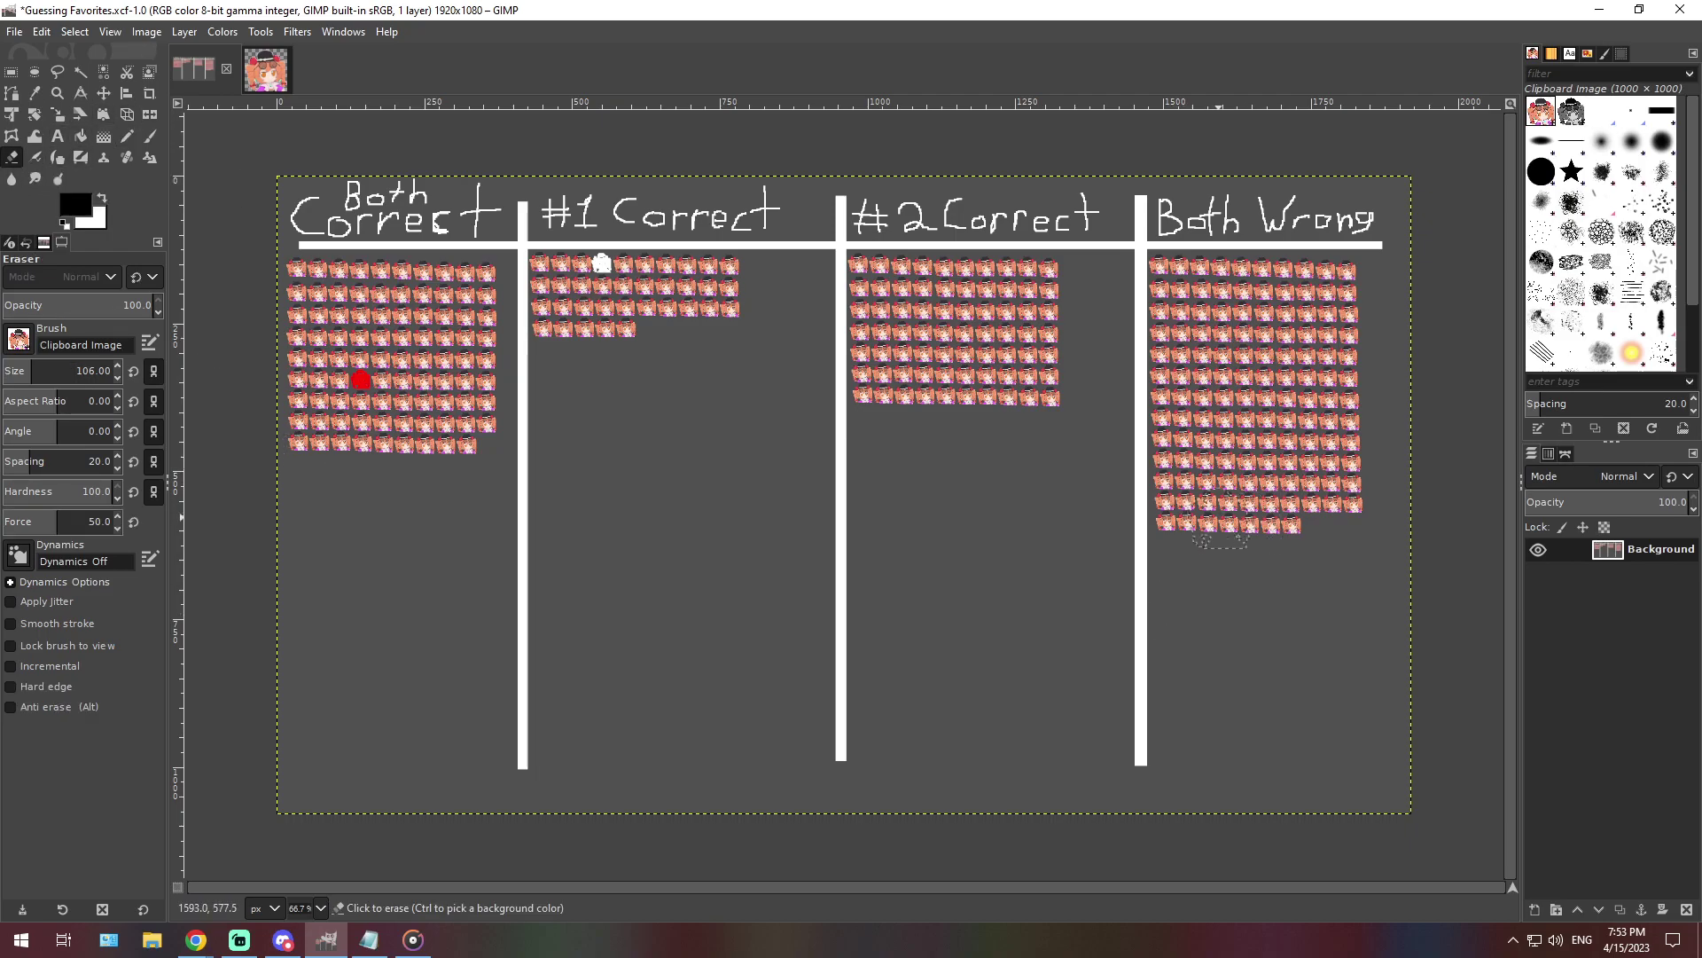
left_click_drag(40, 368, 79, 371)
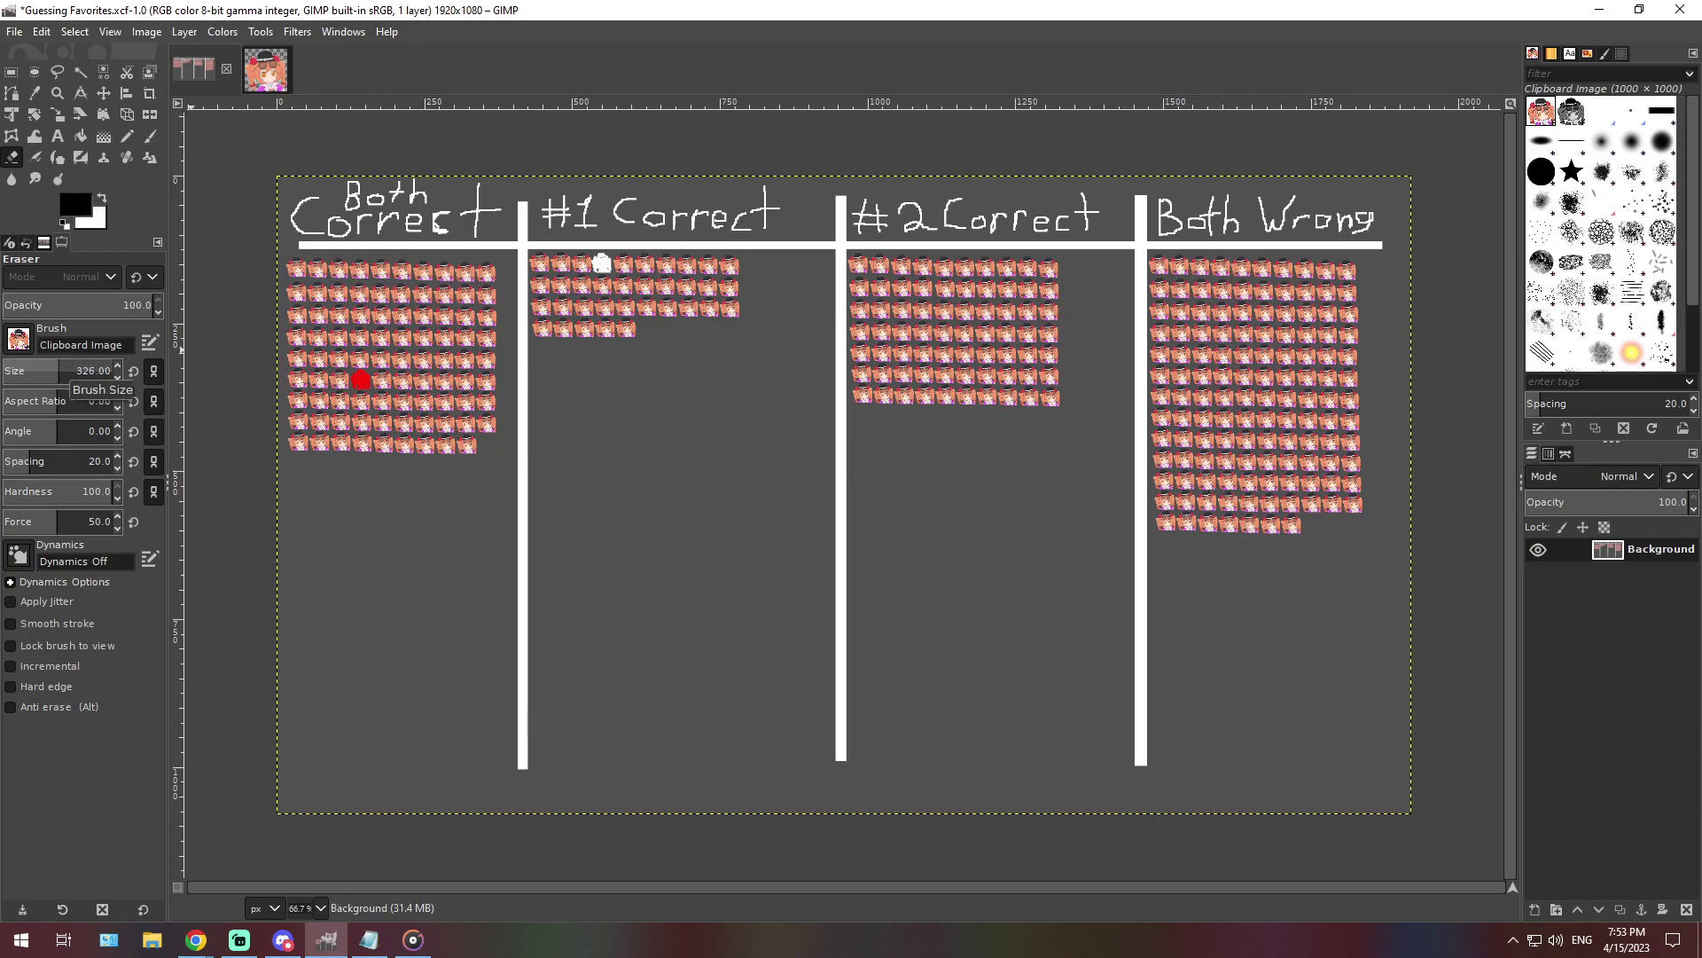
mouse_move(1233, 581)
left_mouse_down()
mouse_move(1243, 519)
mouse_move(1276, 504)
mouse_move(1242, 461)
mouse_move(1197, 465)
mouse_move(1268, 417)
mouse_move(1197, 443)
mouse_move(1157, 436)
mouse_move(1152, 417)
mouse_move(1188, 403)
mouse_move(1216, 476)
left_mouse_up()
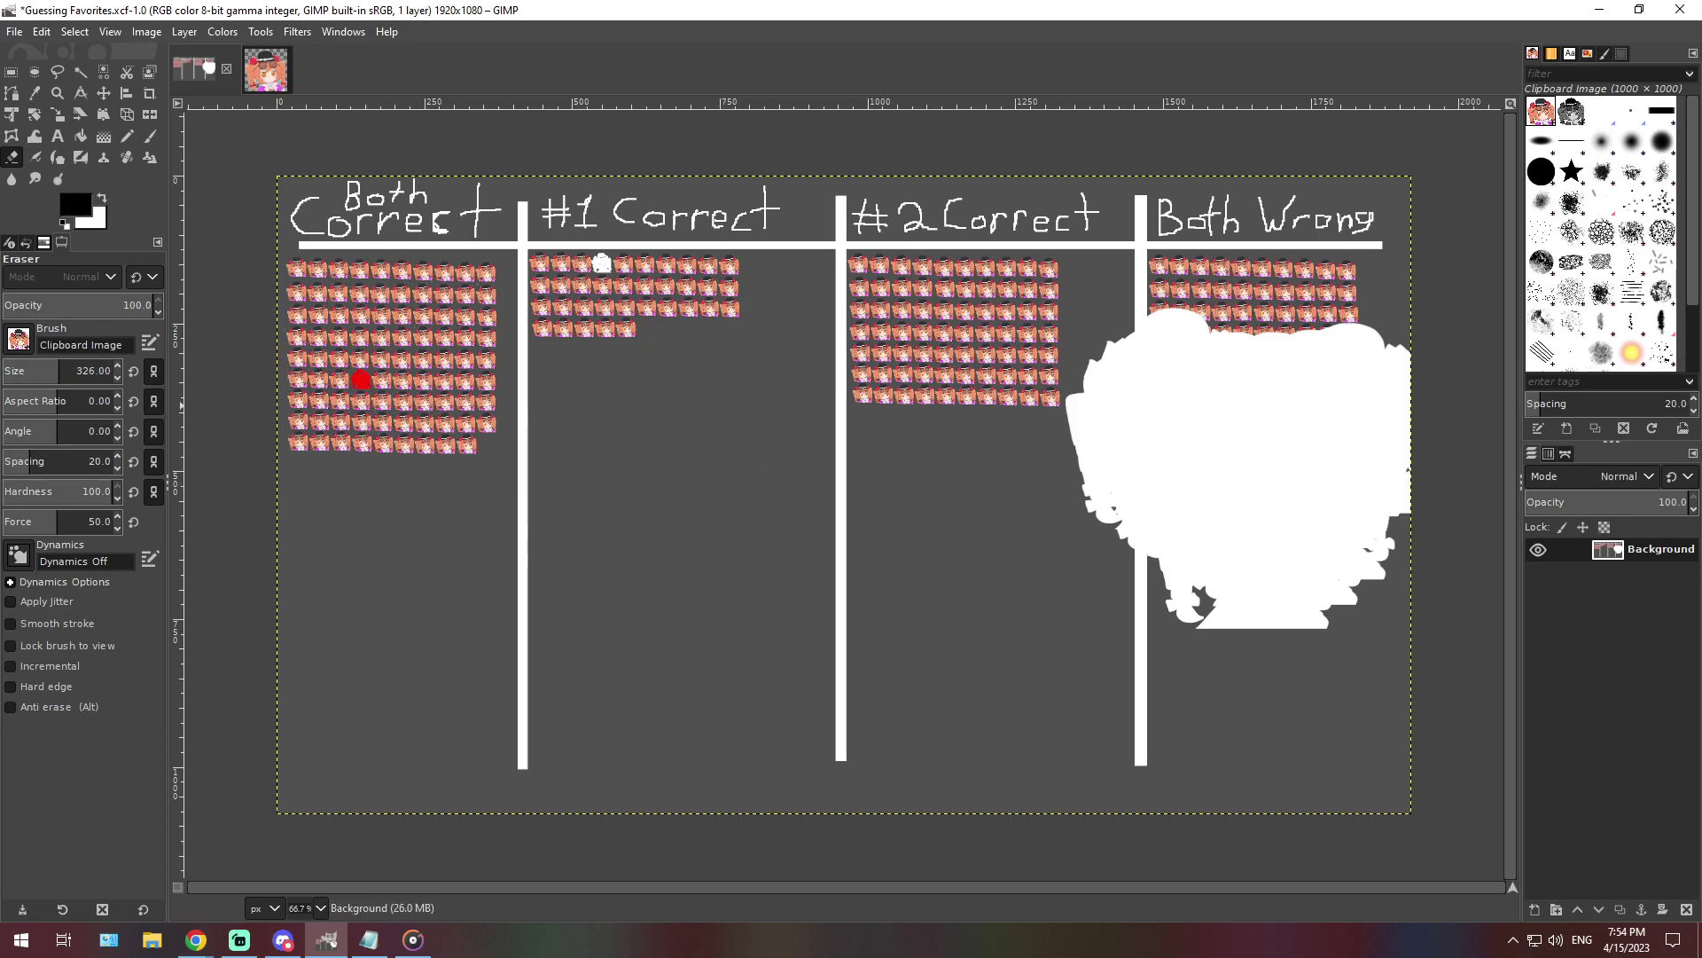
left_click(26, 242)
left_click(44, 777)
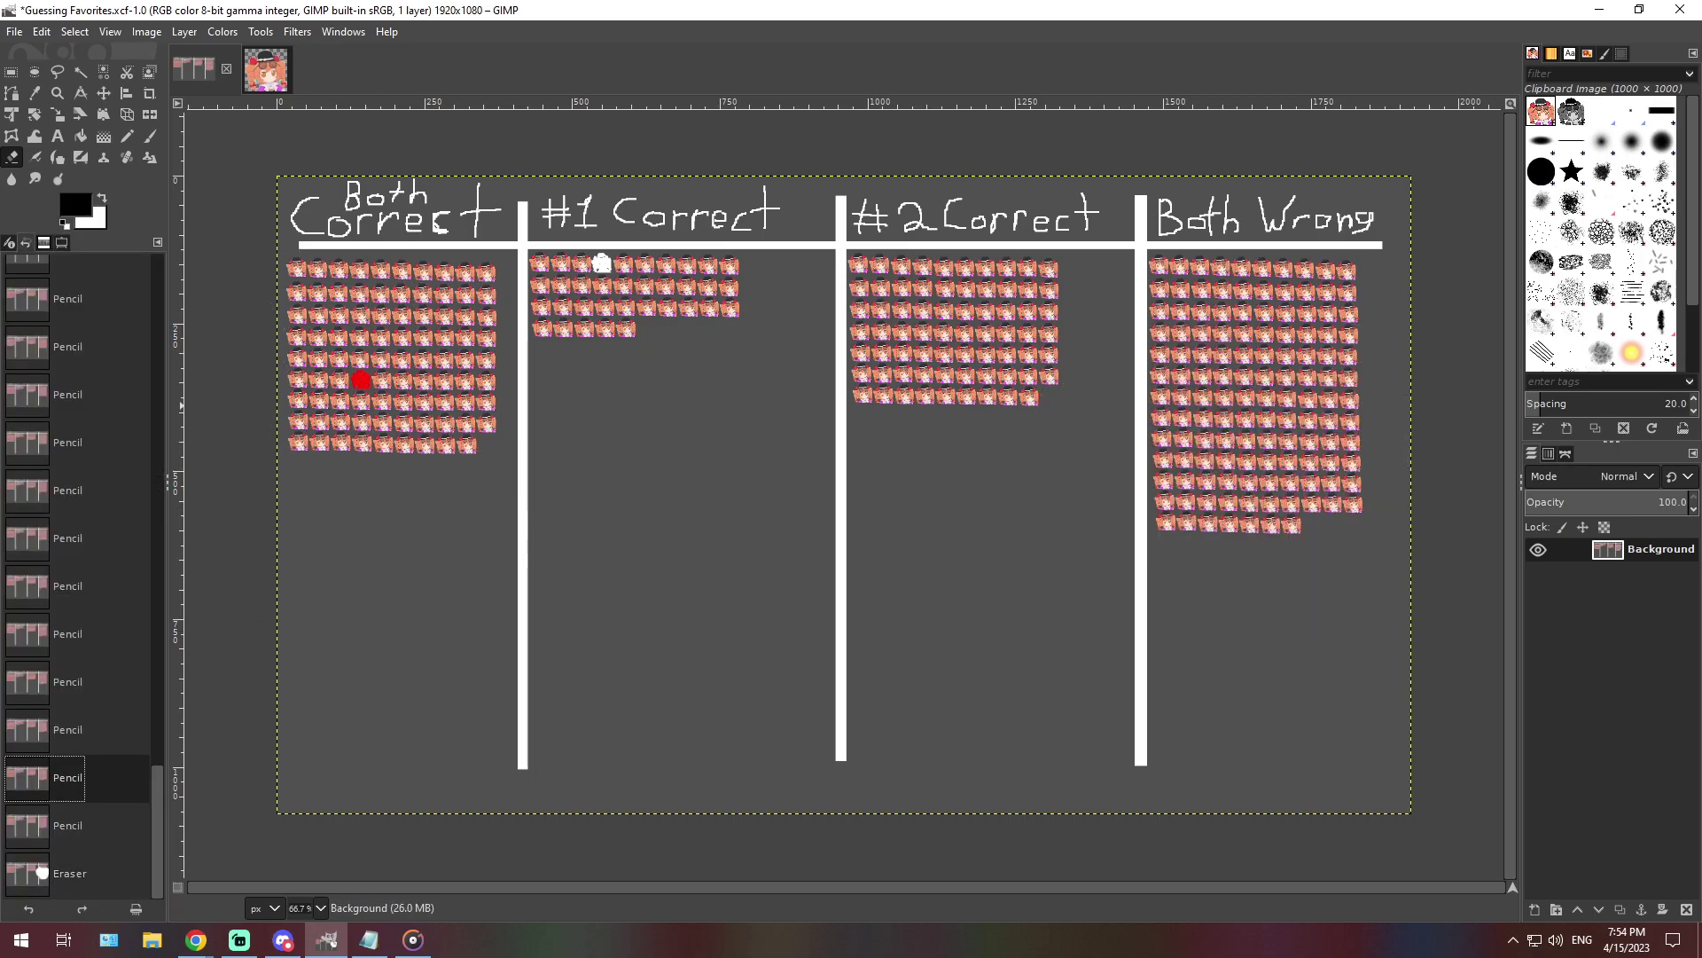